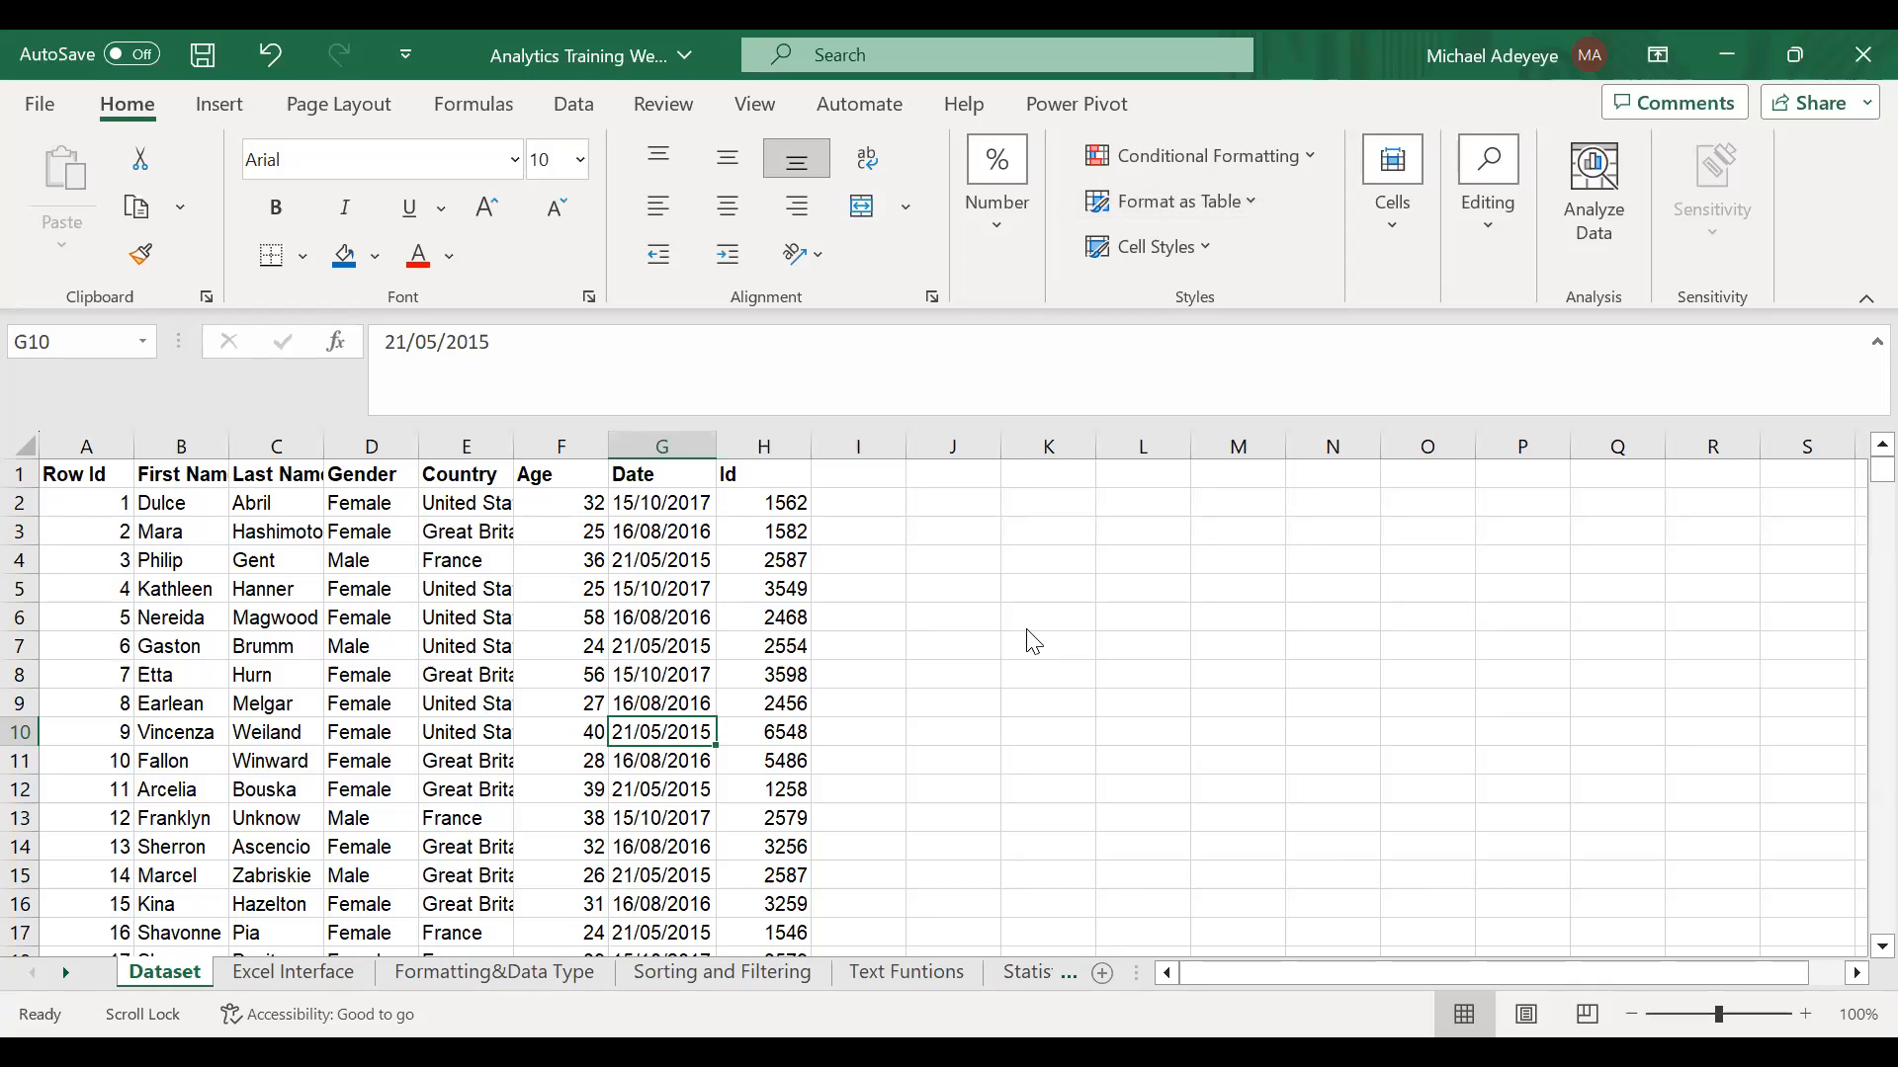
- Look through the workbook's sheets from Dataset to Statistical Functions, and return to the Dataset sheet
{"action": "left_click", "coordinate": [565, 613]}
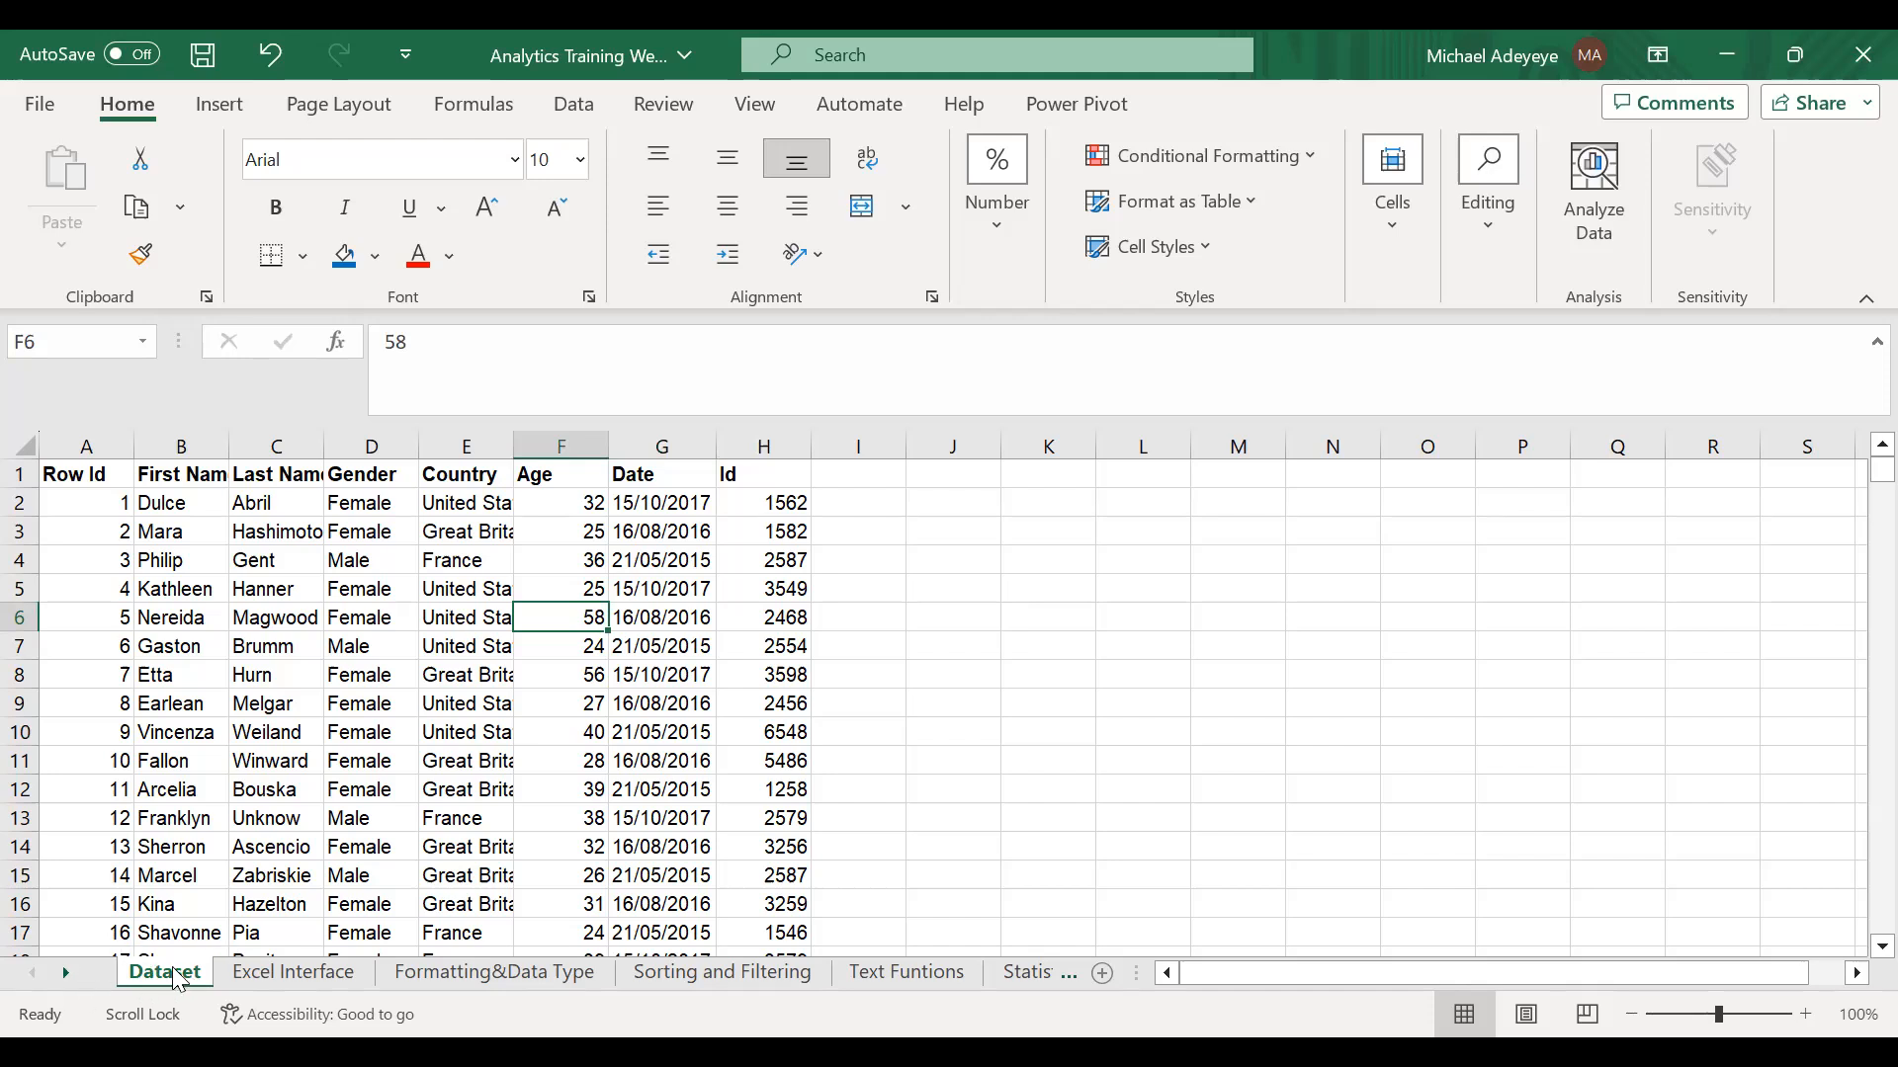
{"action": "left_click", "coordinate": [338, 680]}
{"action": "left_click", "coordinate": [272, 516]}
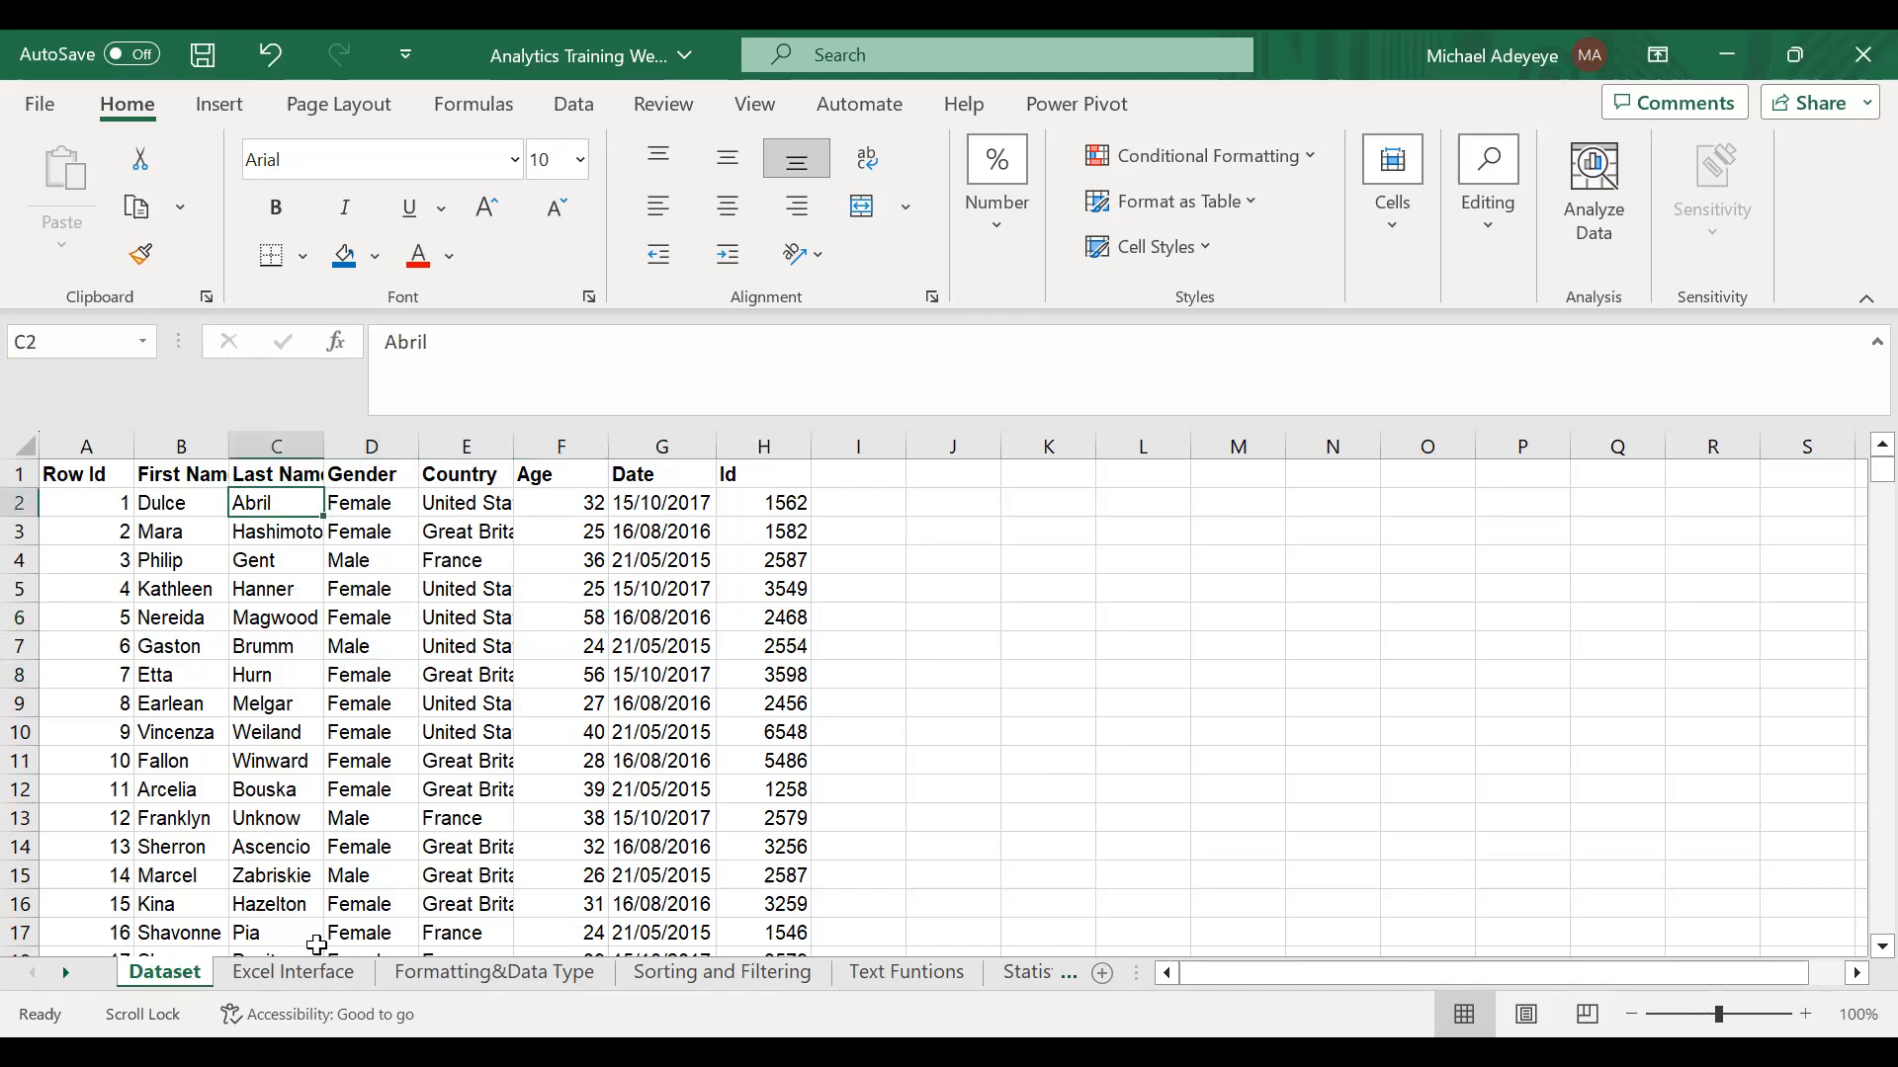
{"action": "left_click", "coordinate": [296, 973]}
{"action": "left_click", "coordinate": [478, 732]}
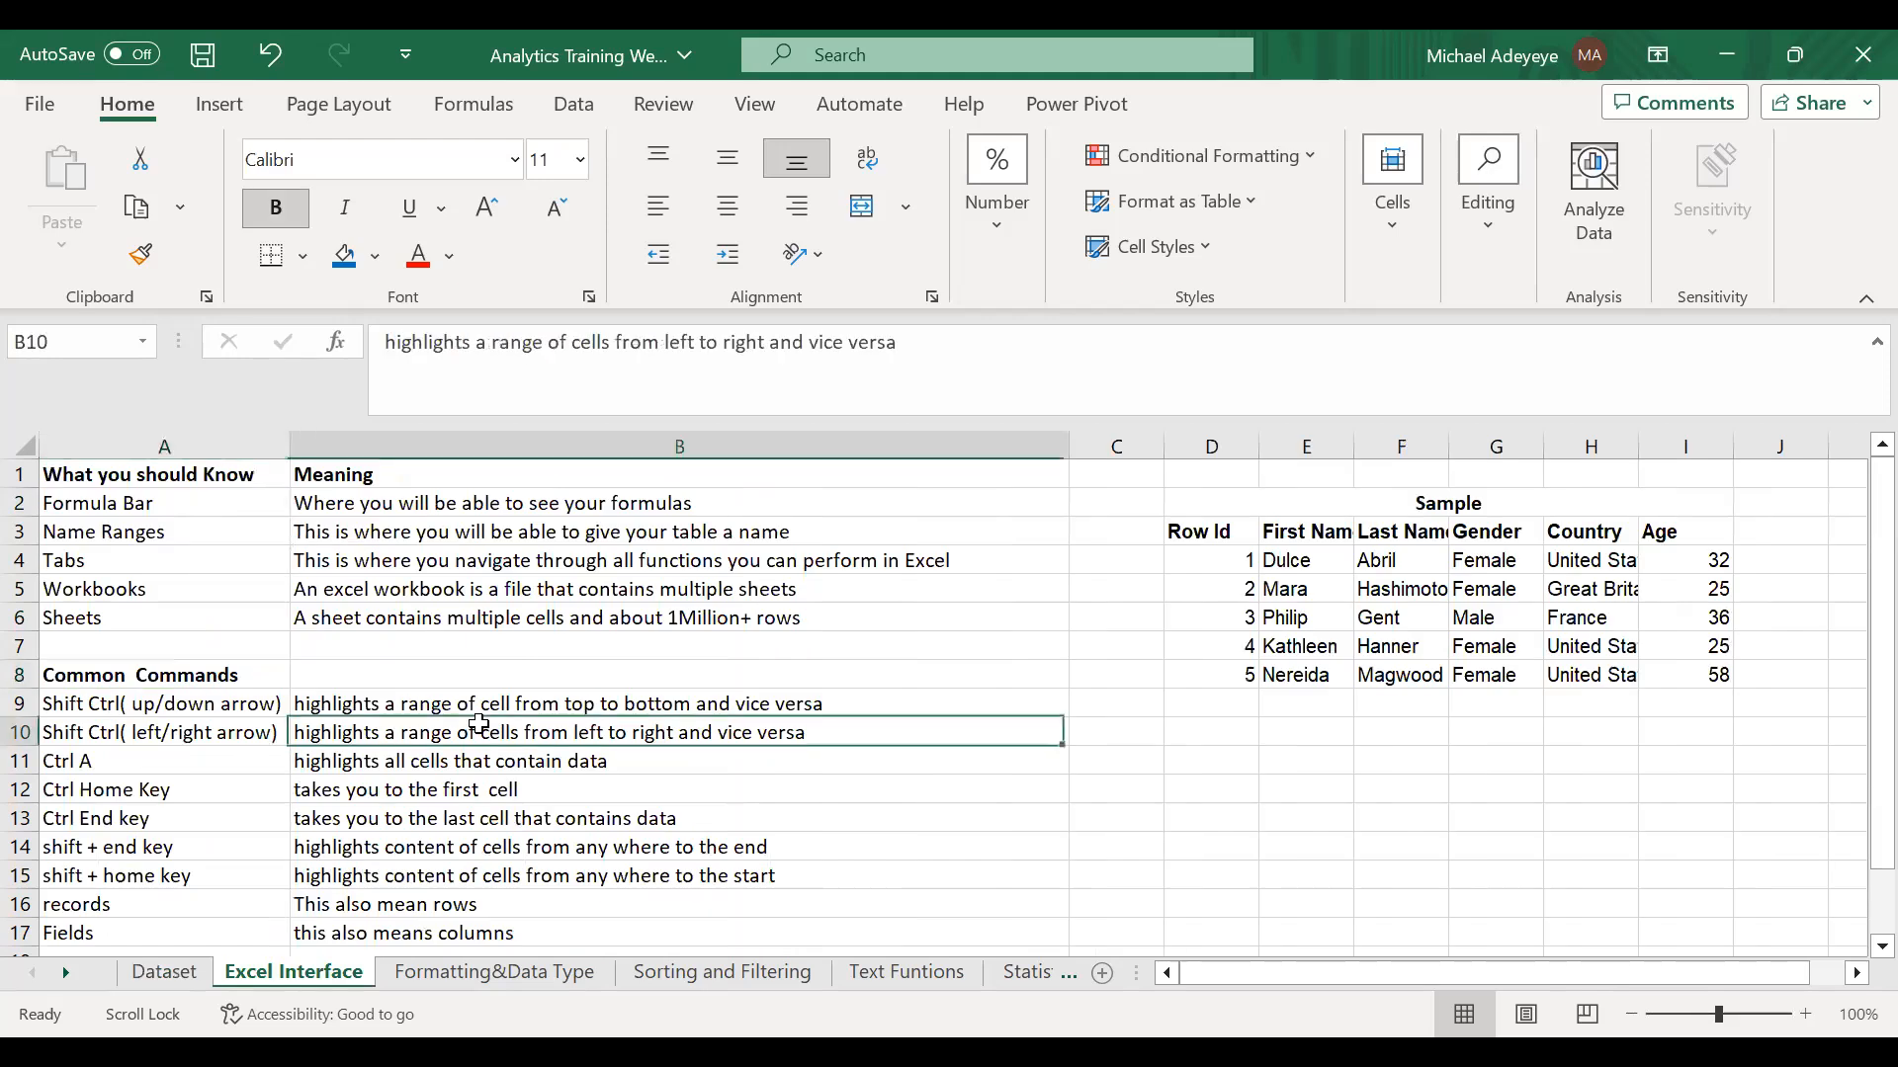
{"action": "left_click", "coordinate": [479, 978]}
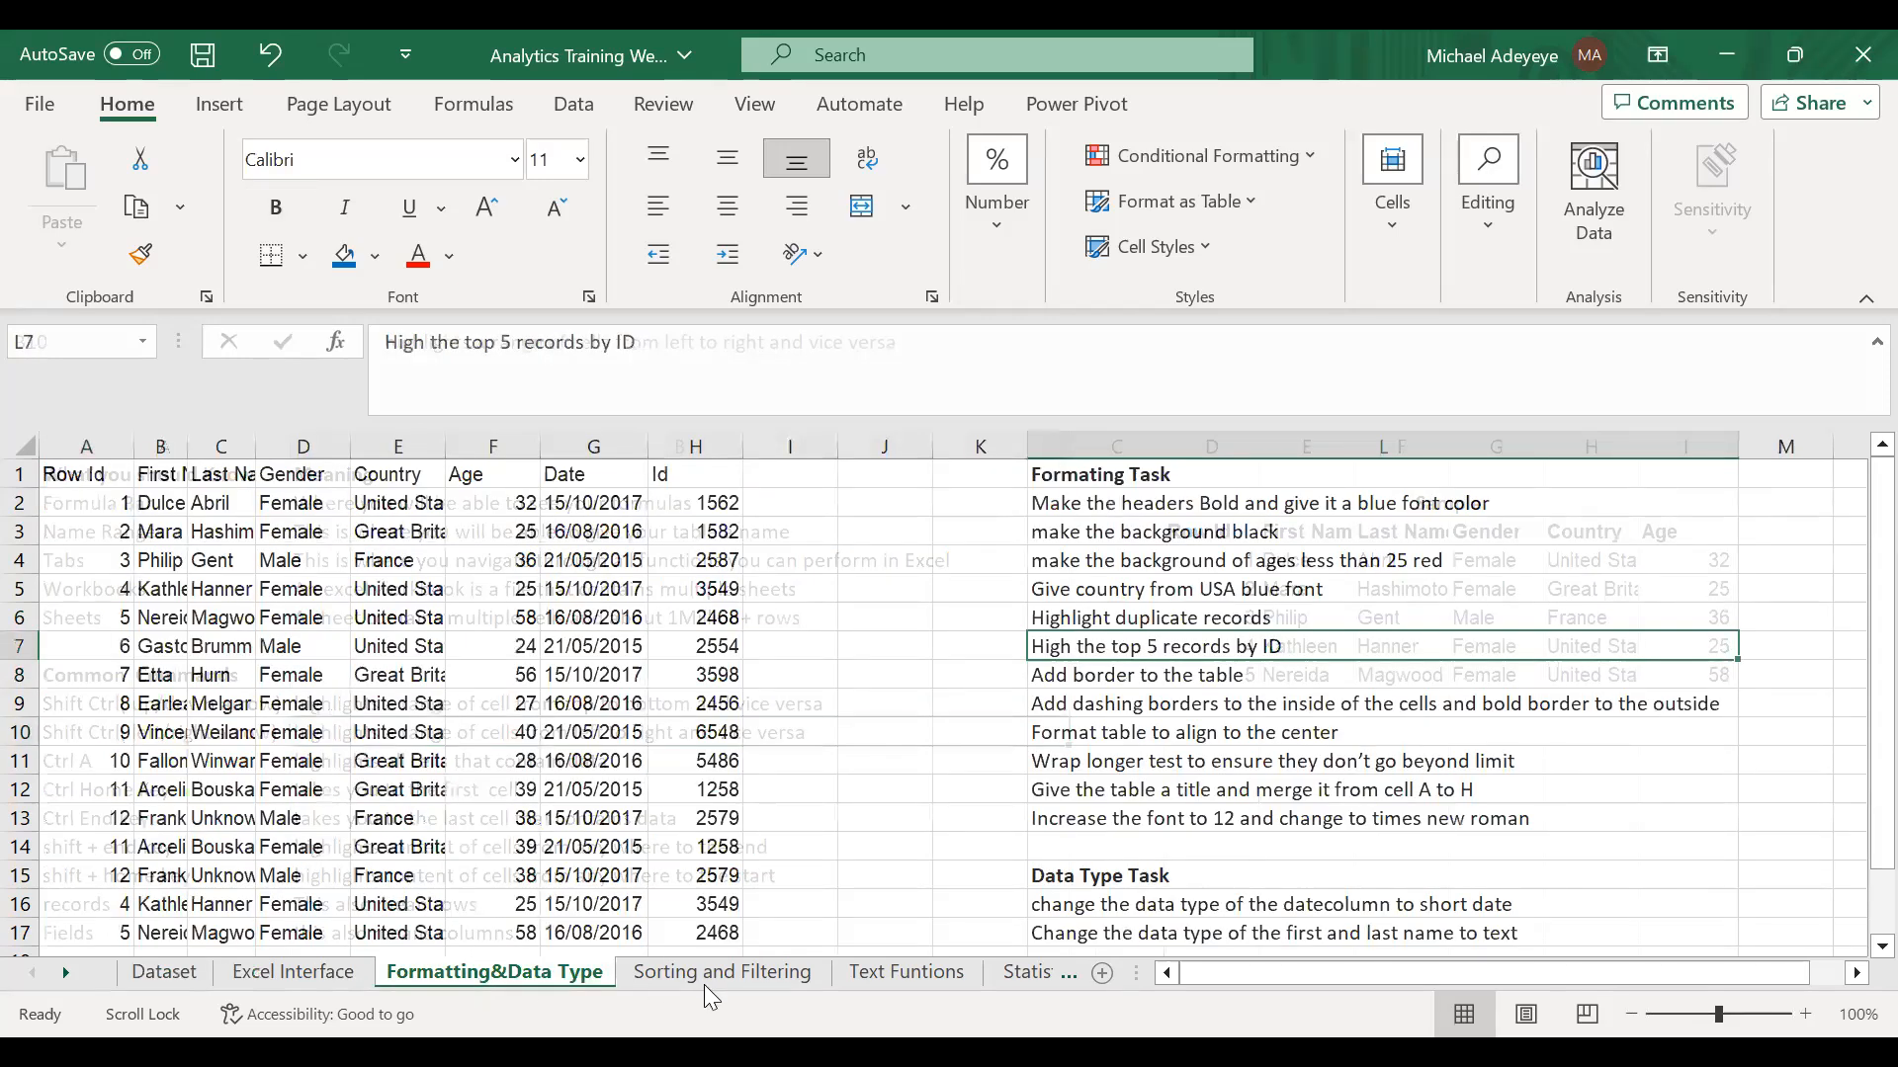
{"action": "left_click", "coordinate": [704, 978]}
{"action": "left_click", "coordinate": [909, 976]}
{"action": "left_click", "coordinate": [1029, 974]}
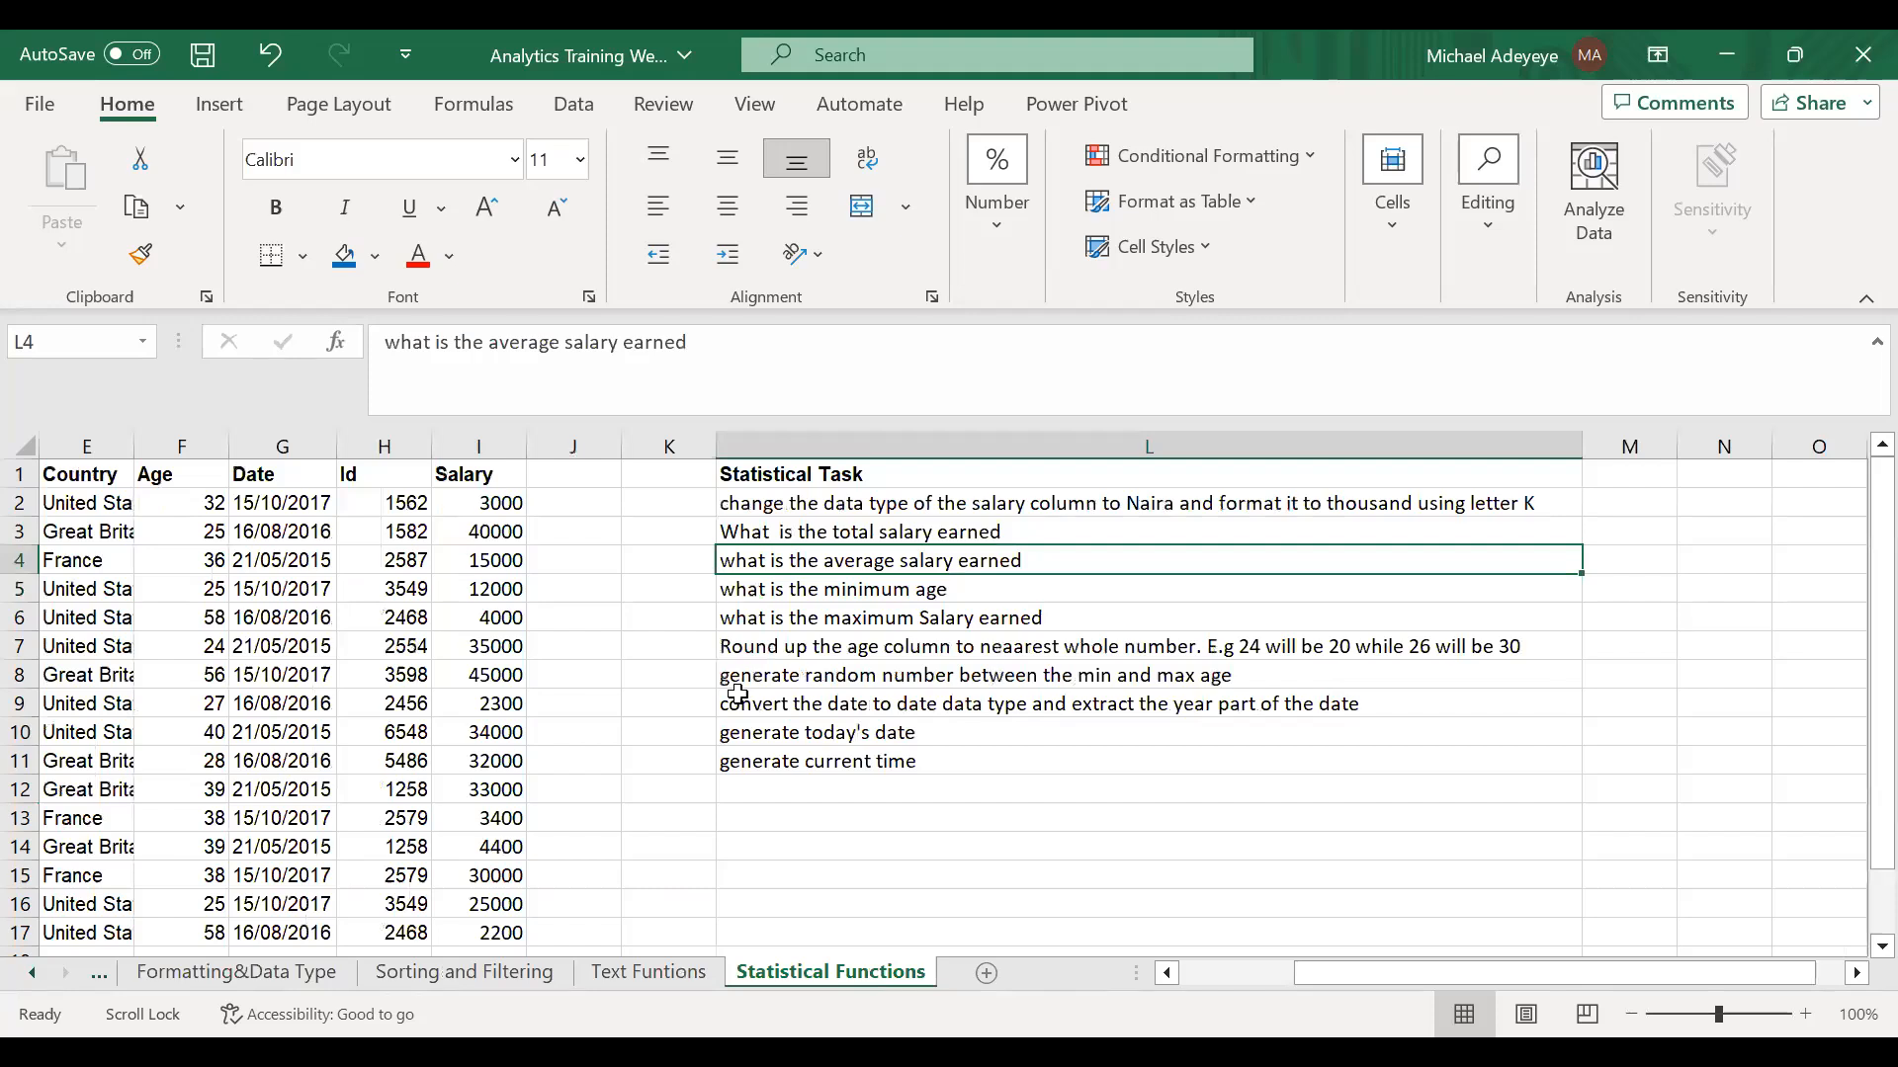
{"action": "left_click", "coordinate": [737, 697]}
{"action": "left_click", "coordinate": [30, 978]}
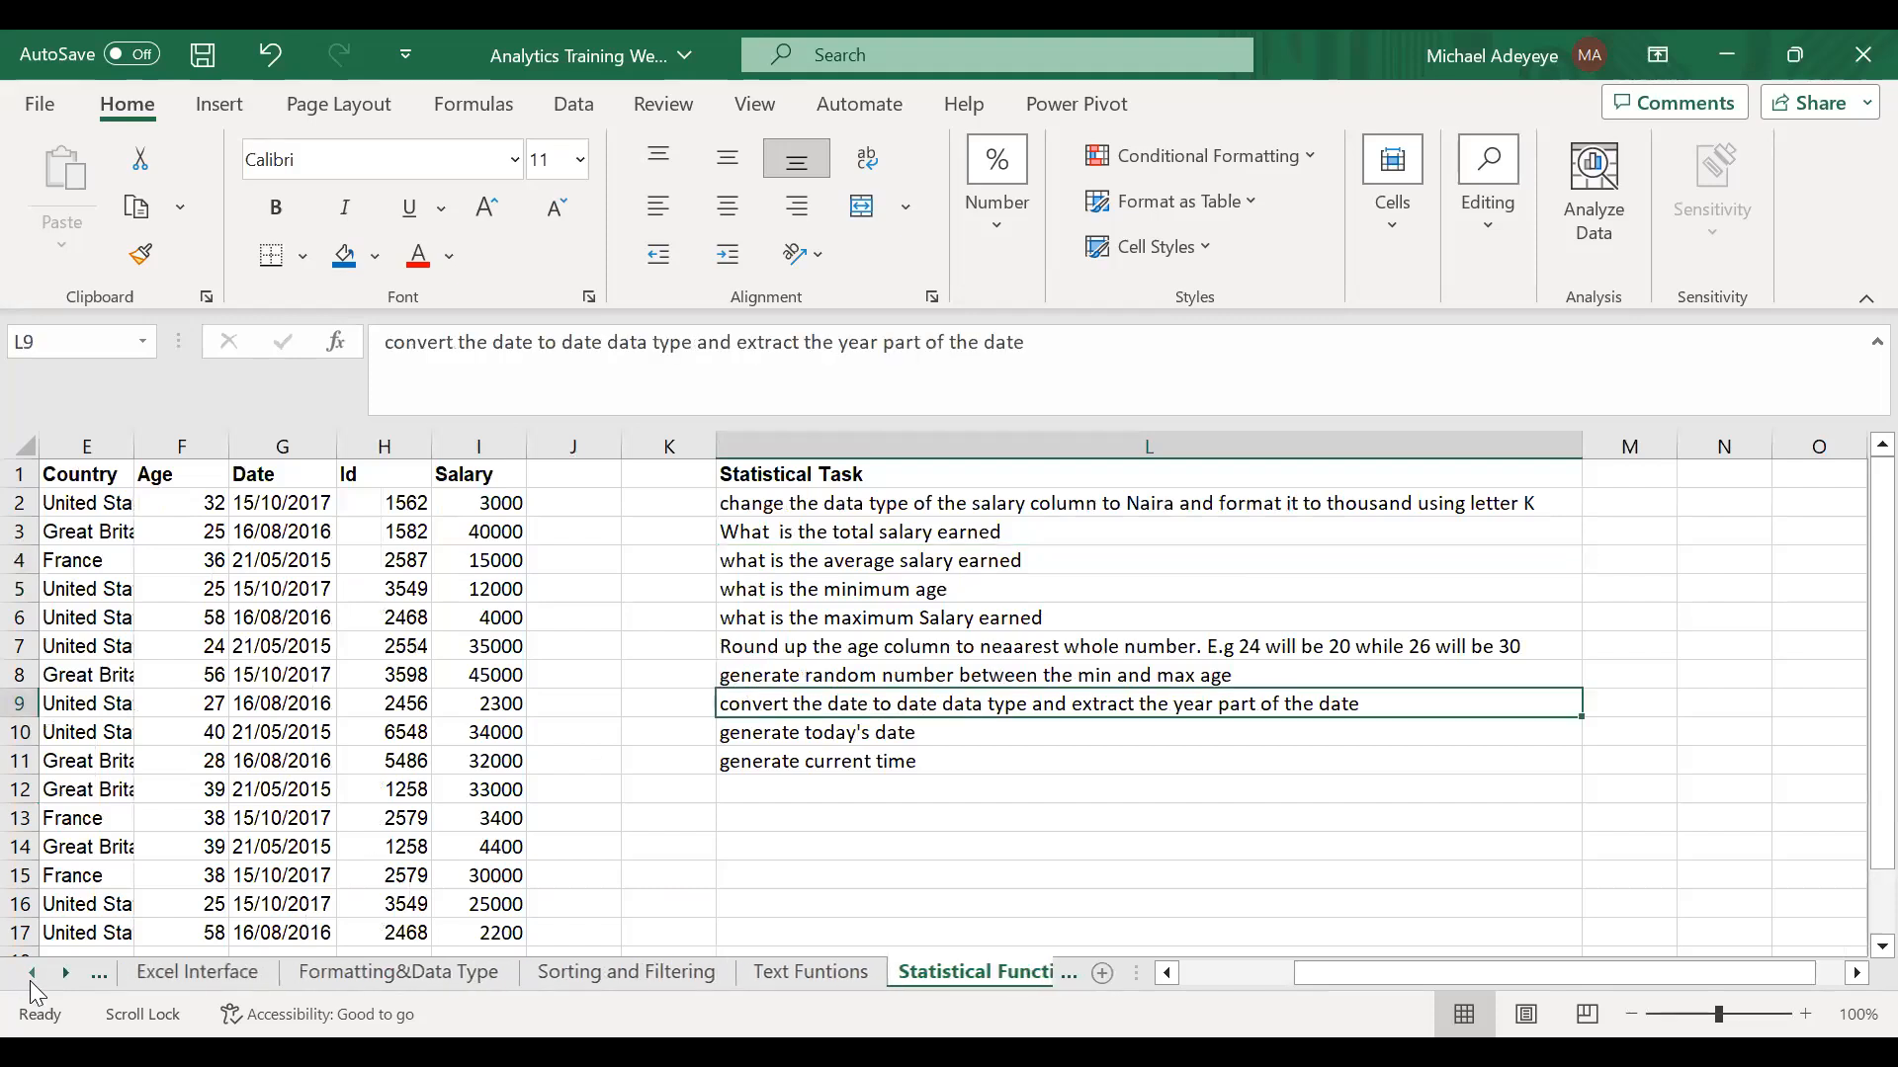
{"action": "left_click", "coordinate": [31, 975]}
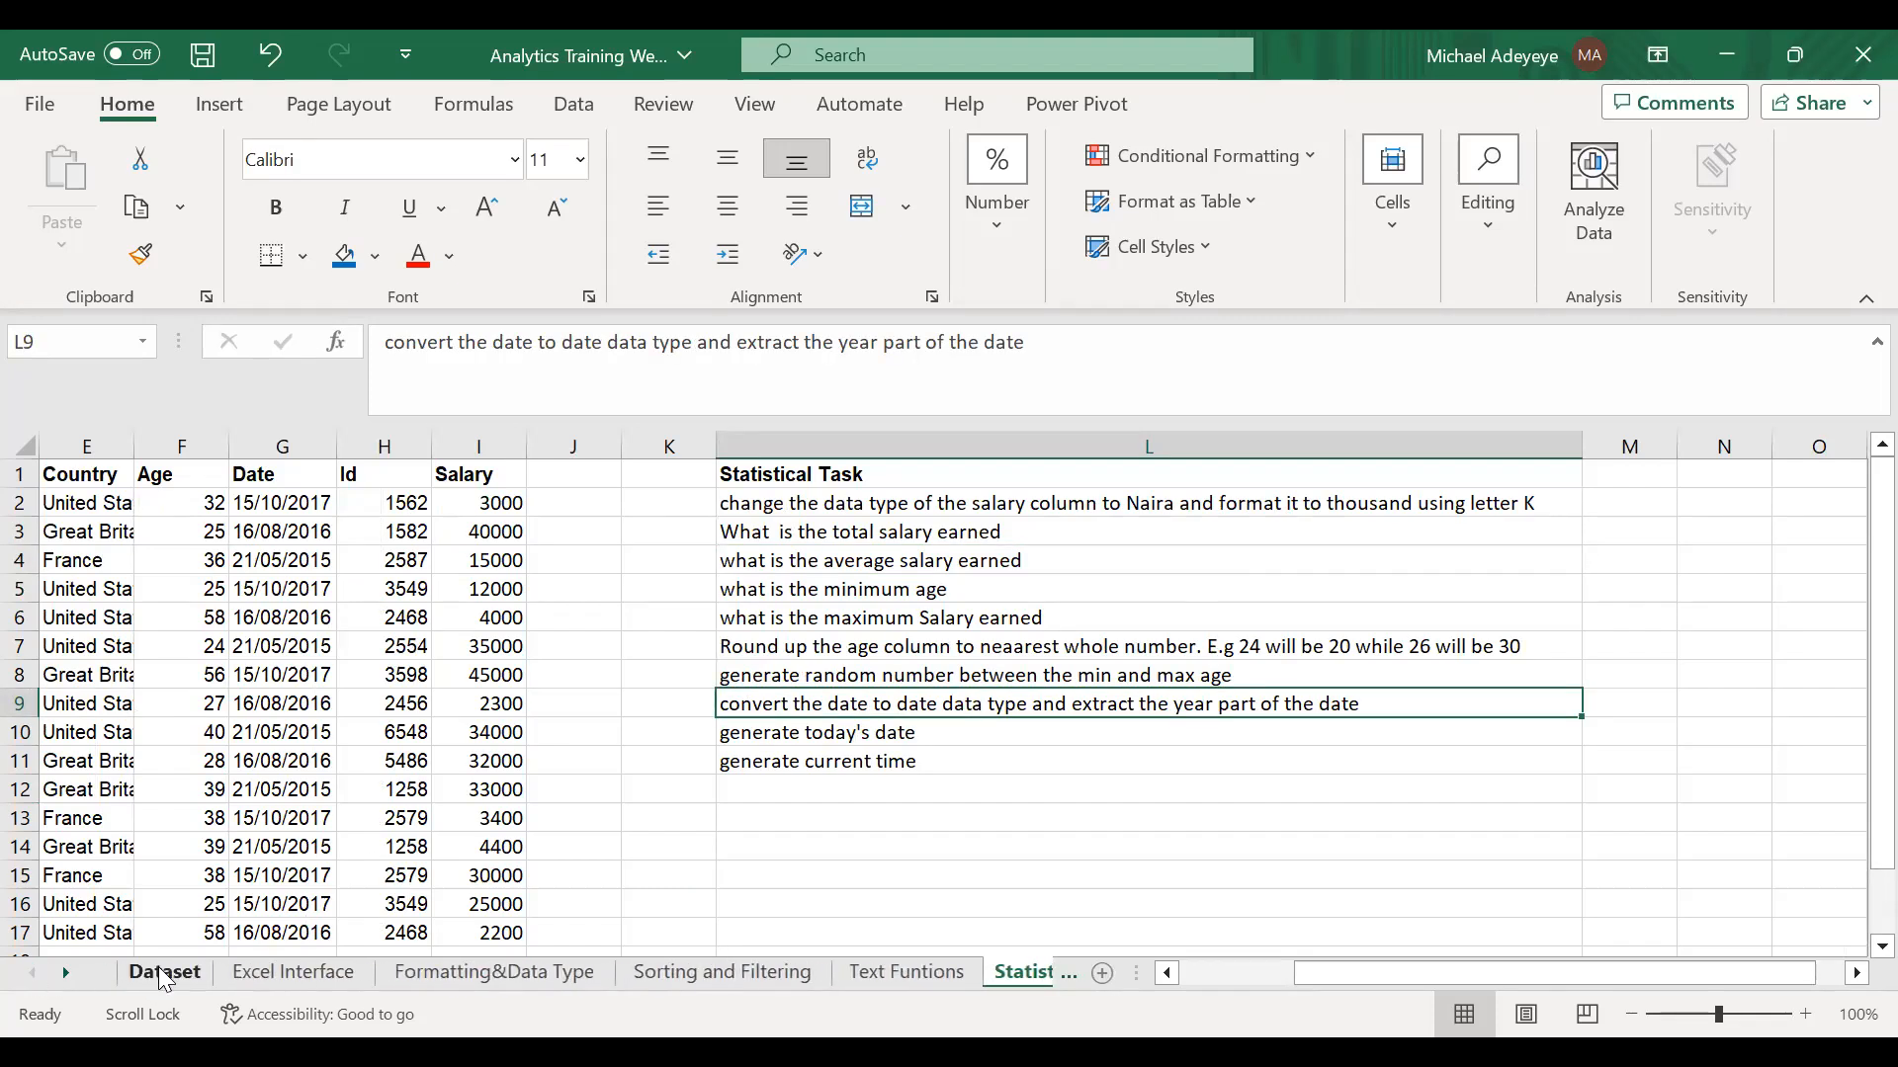
{"action": "left_click", "coordinate": [164, 972]}
{"action": "left_click", "coordinate": [275, 652]}
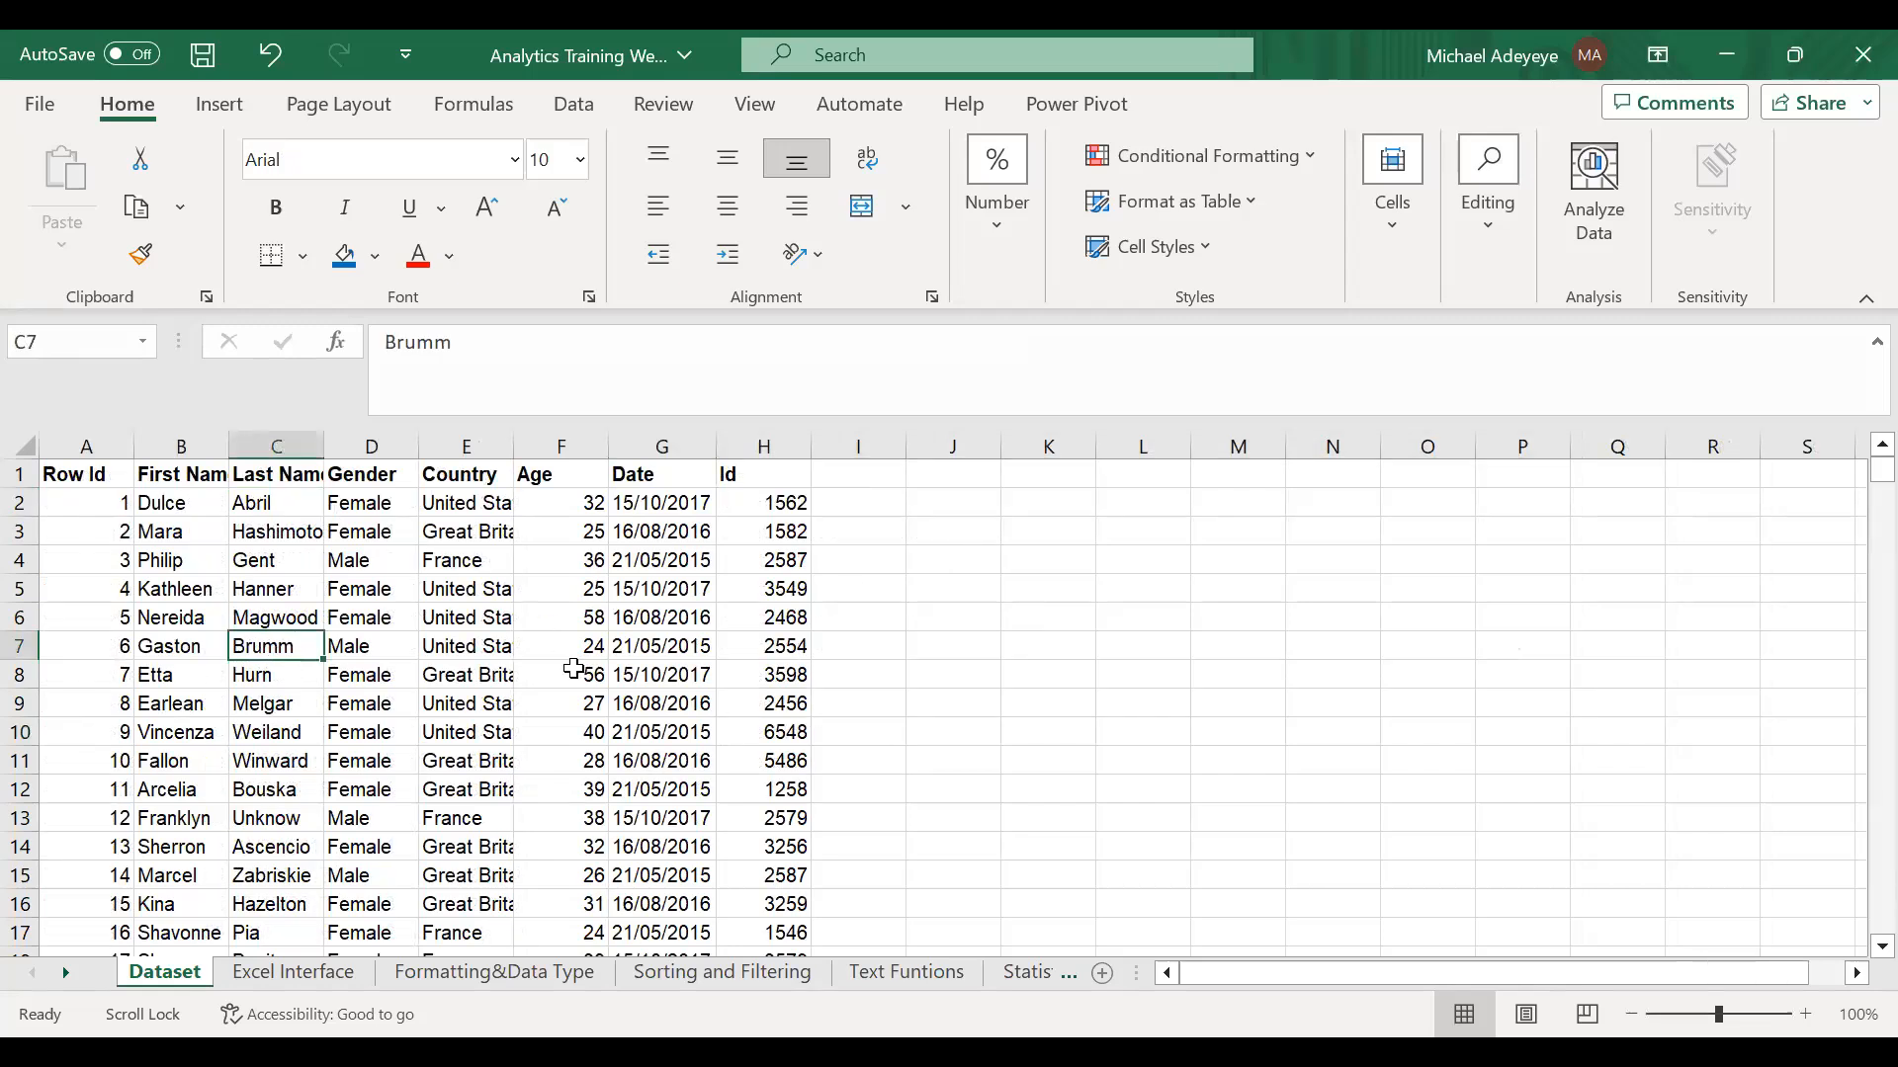
- Open the Excel Interface sheet and review the "What you should Know" terms and their meanings
{"action": "left_click", "coordinate": [302, 982]}
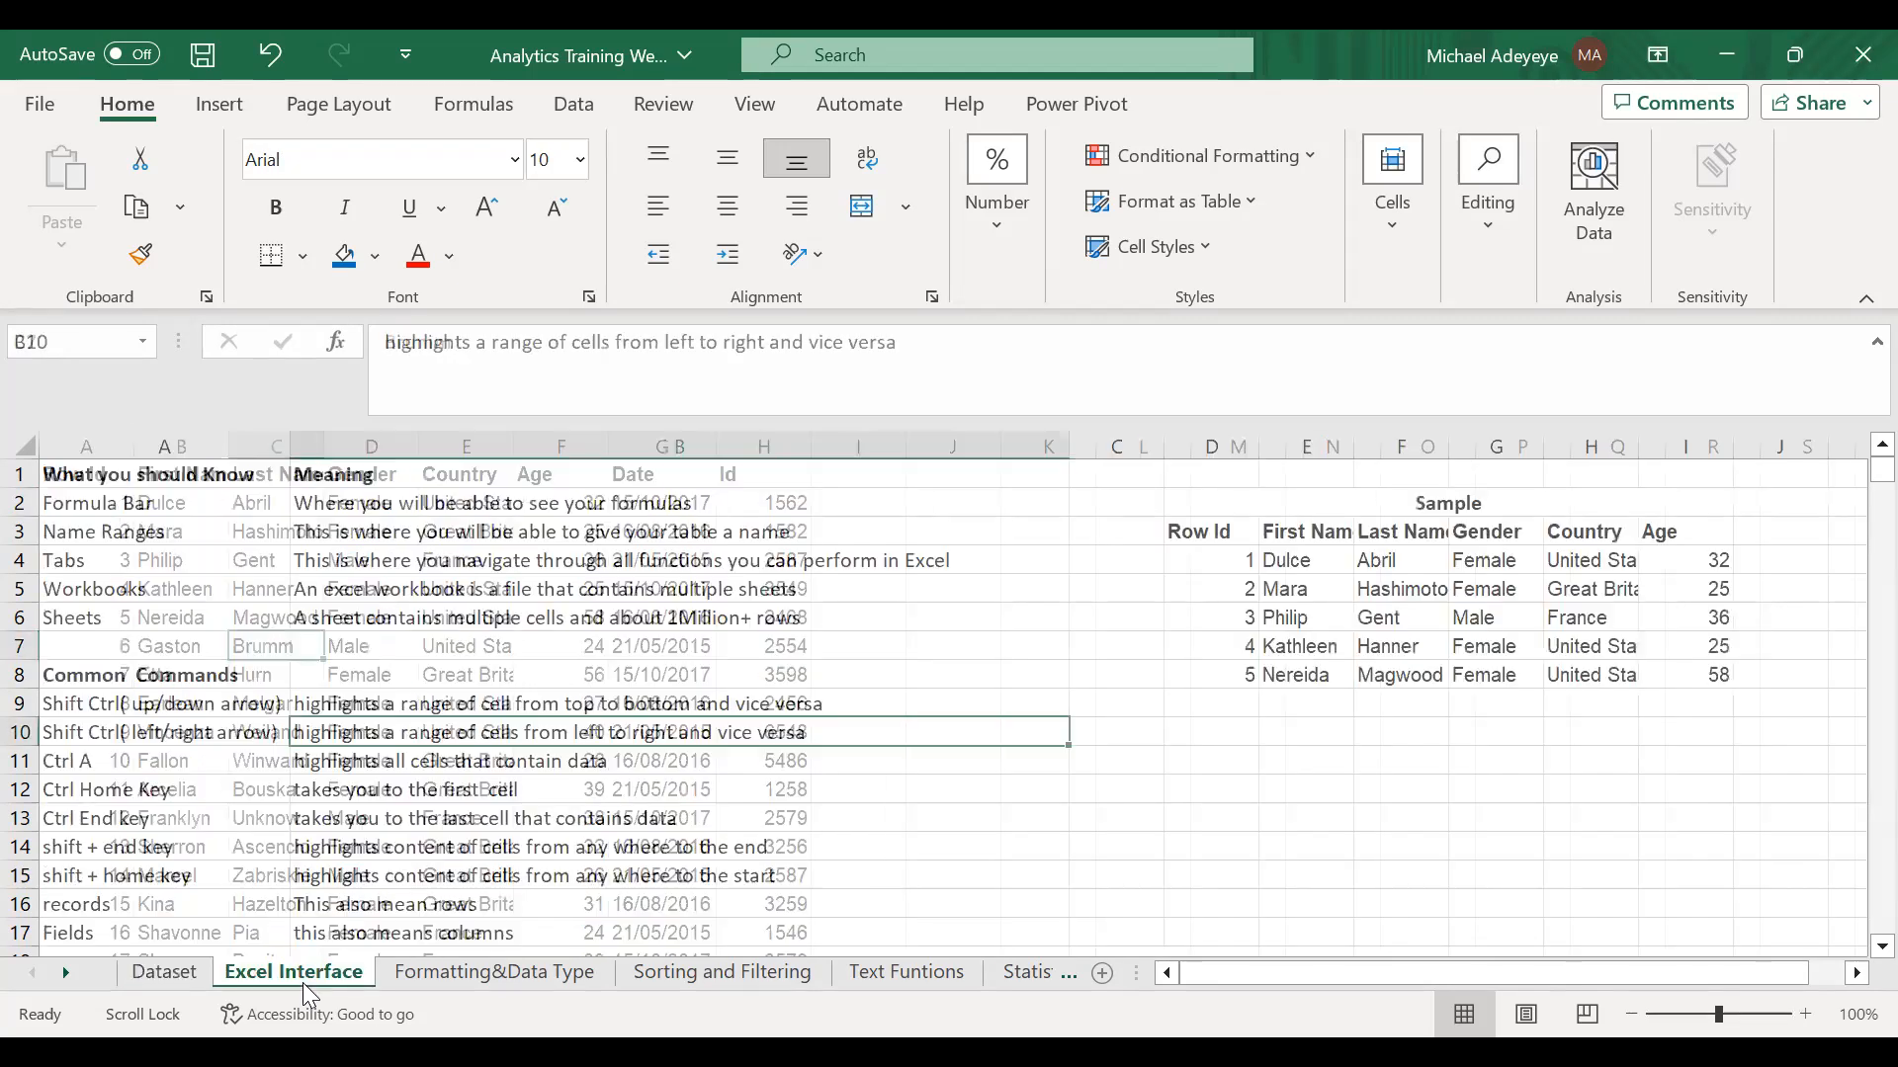
{"action": "left_click", "coordinate": [370, 568]}
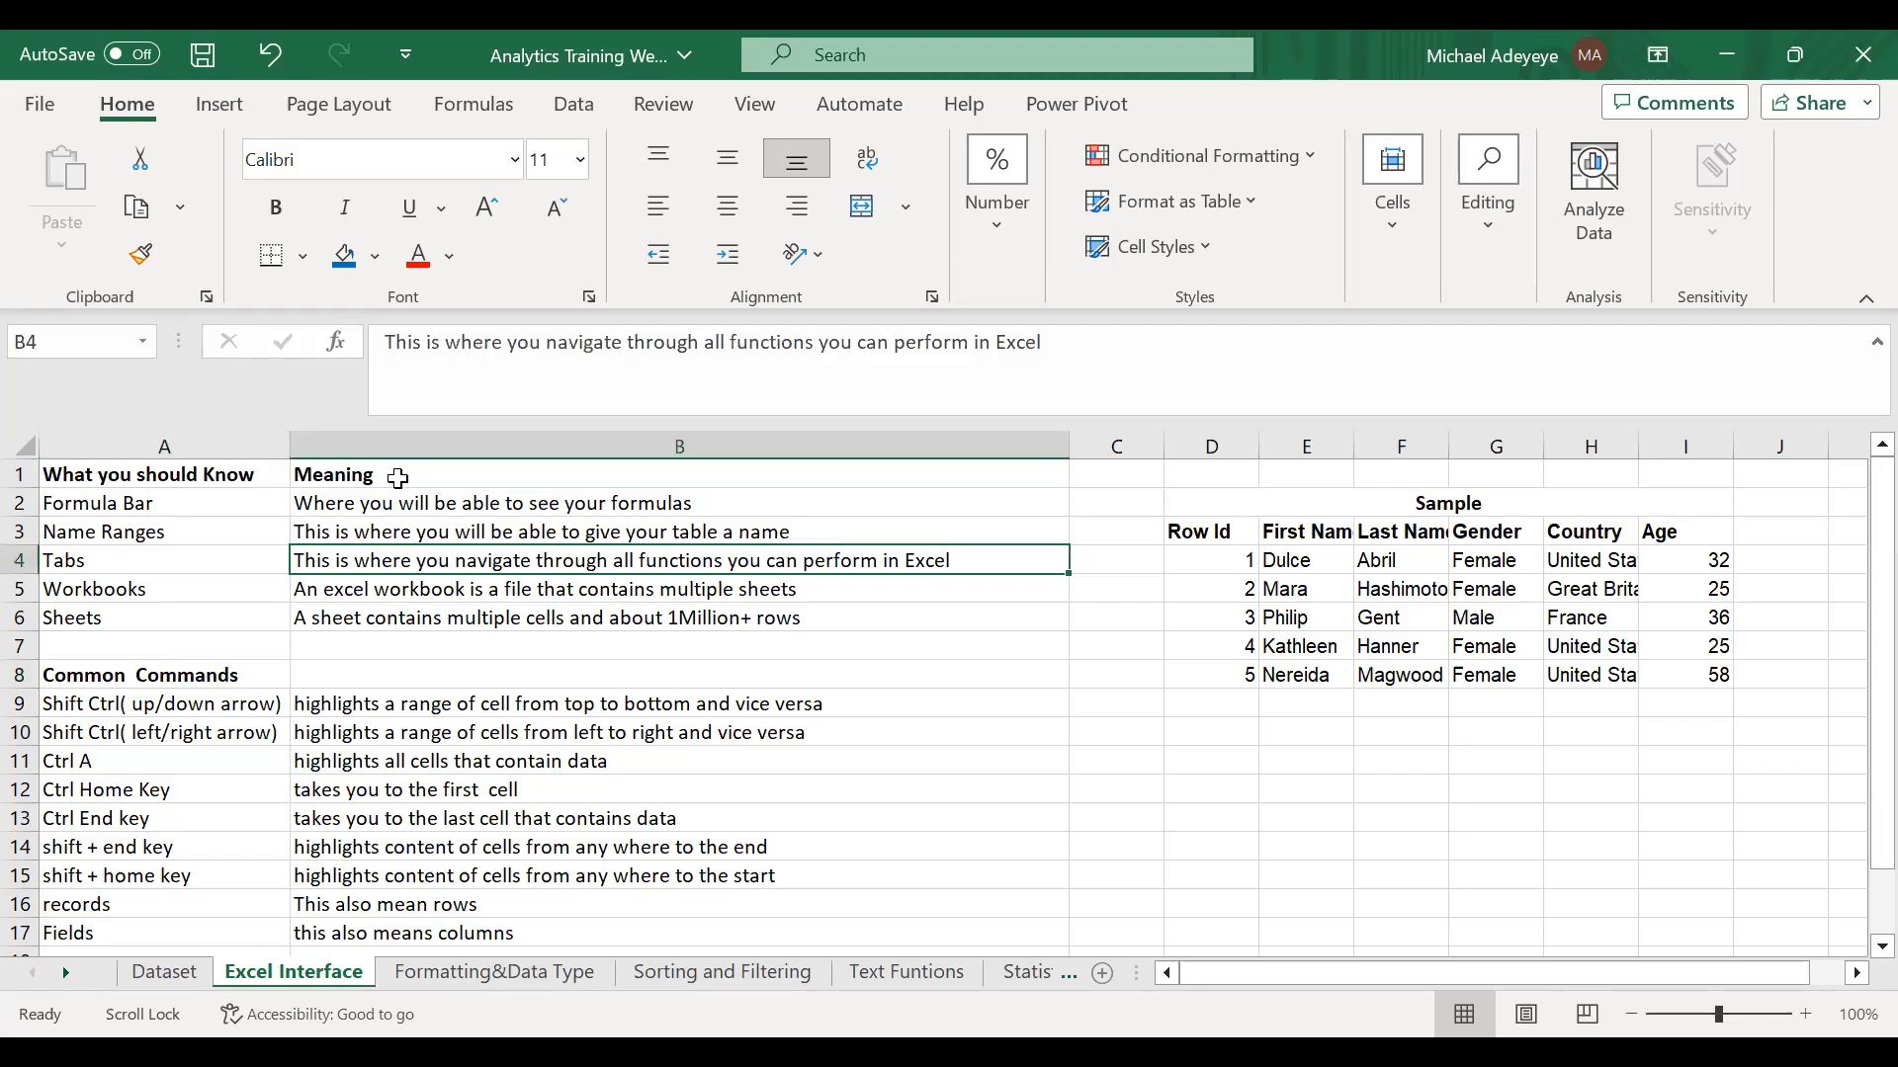
{"action": "left_click", "coordinate": [382, 506]}
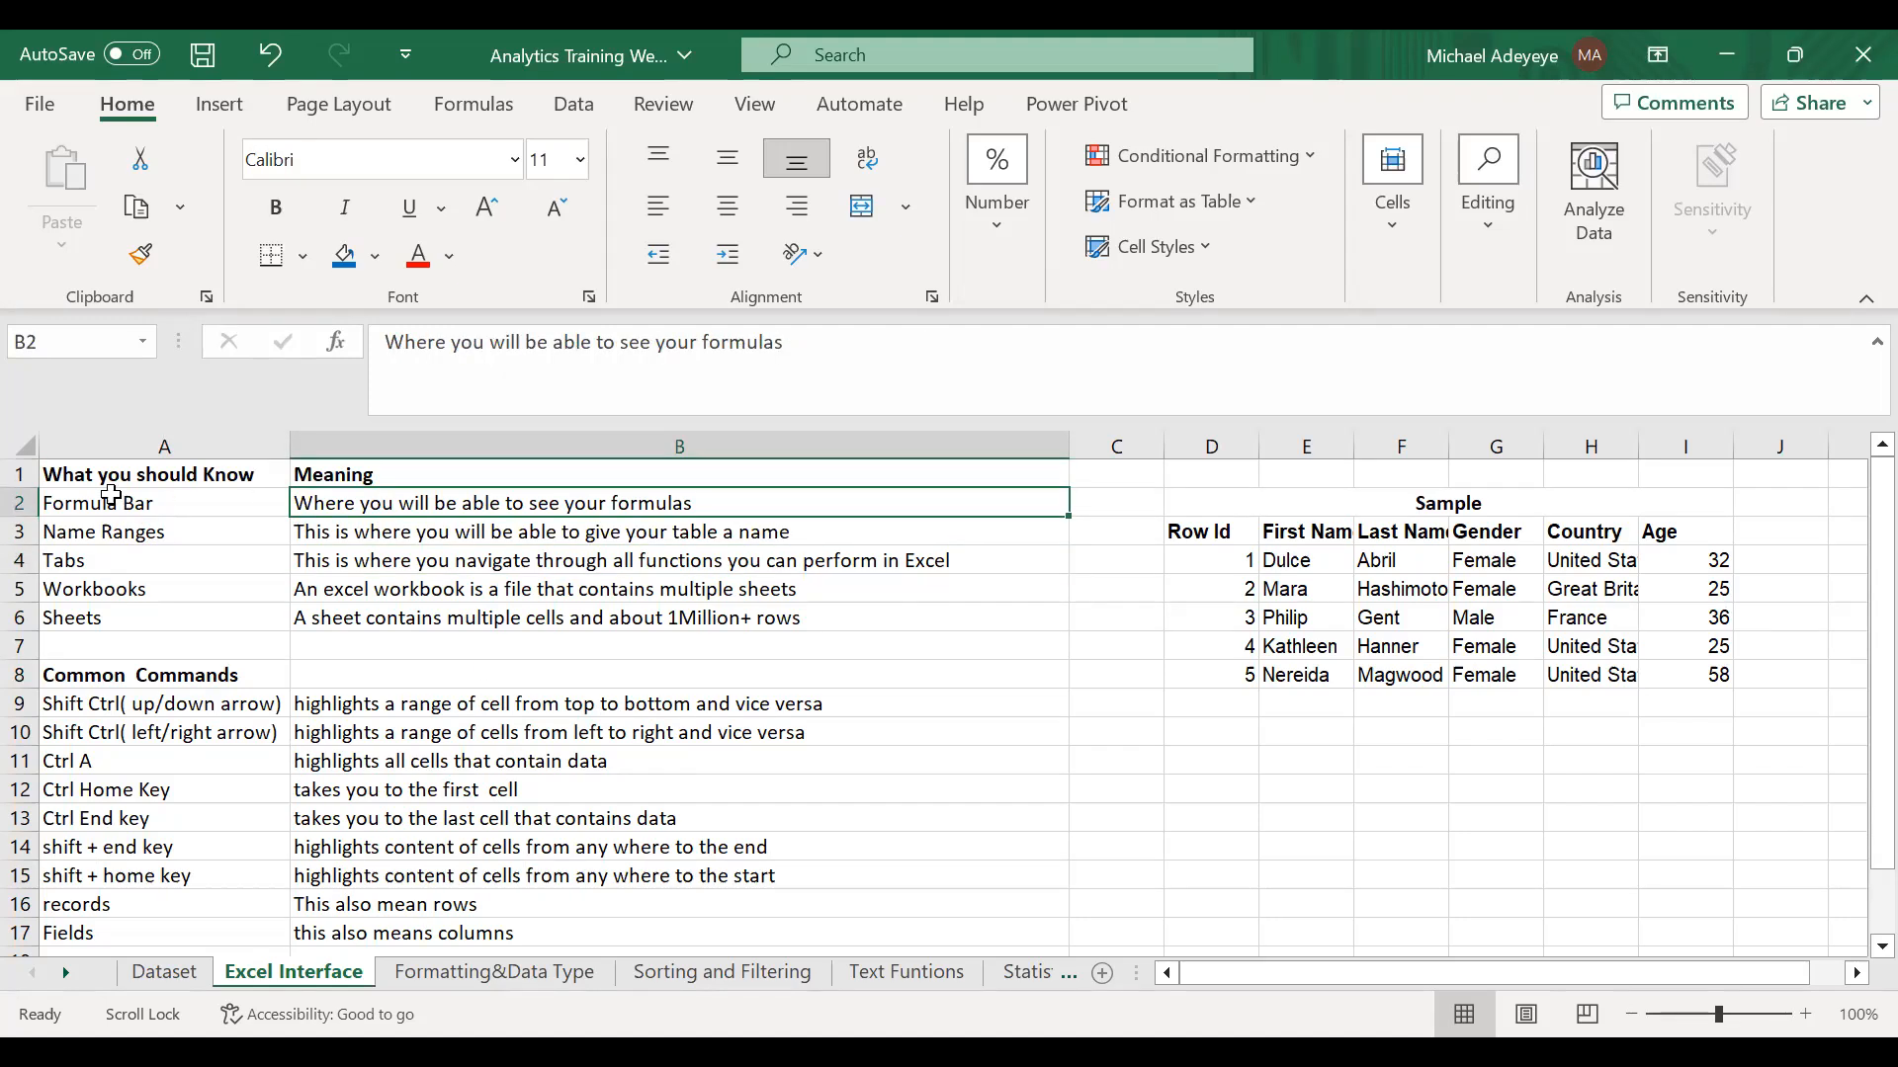
{"action": "left_click", "coordinate": [268, 475]}
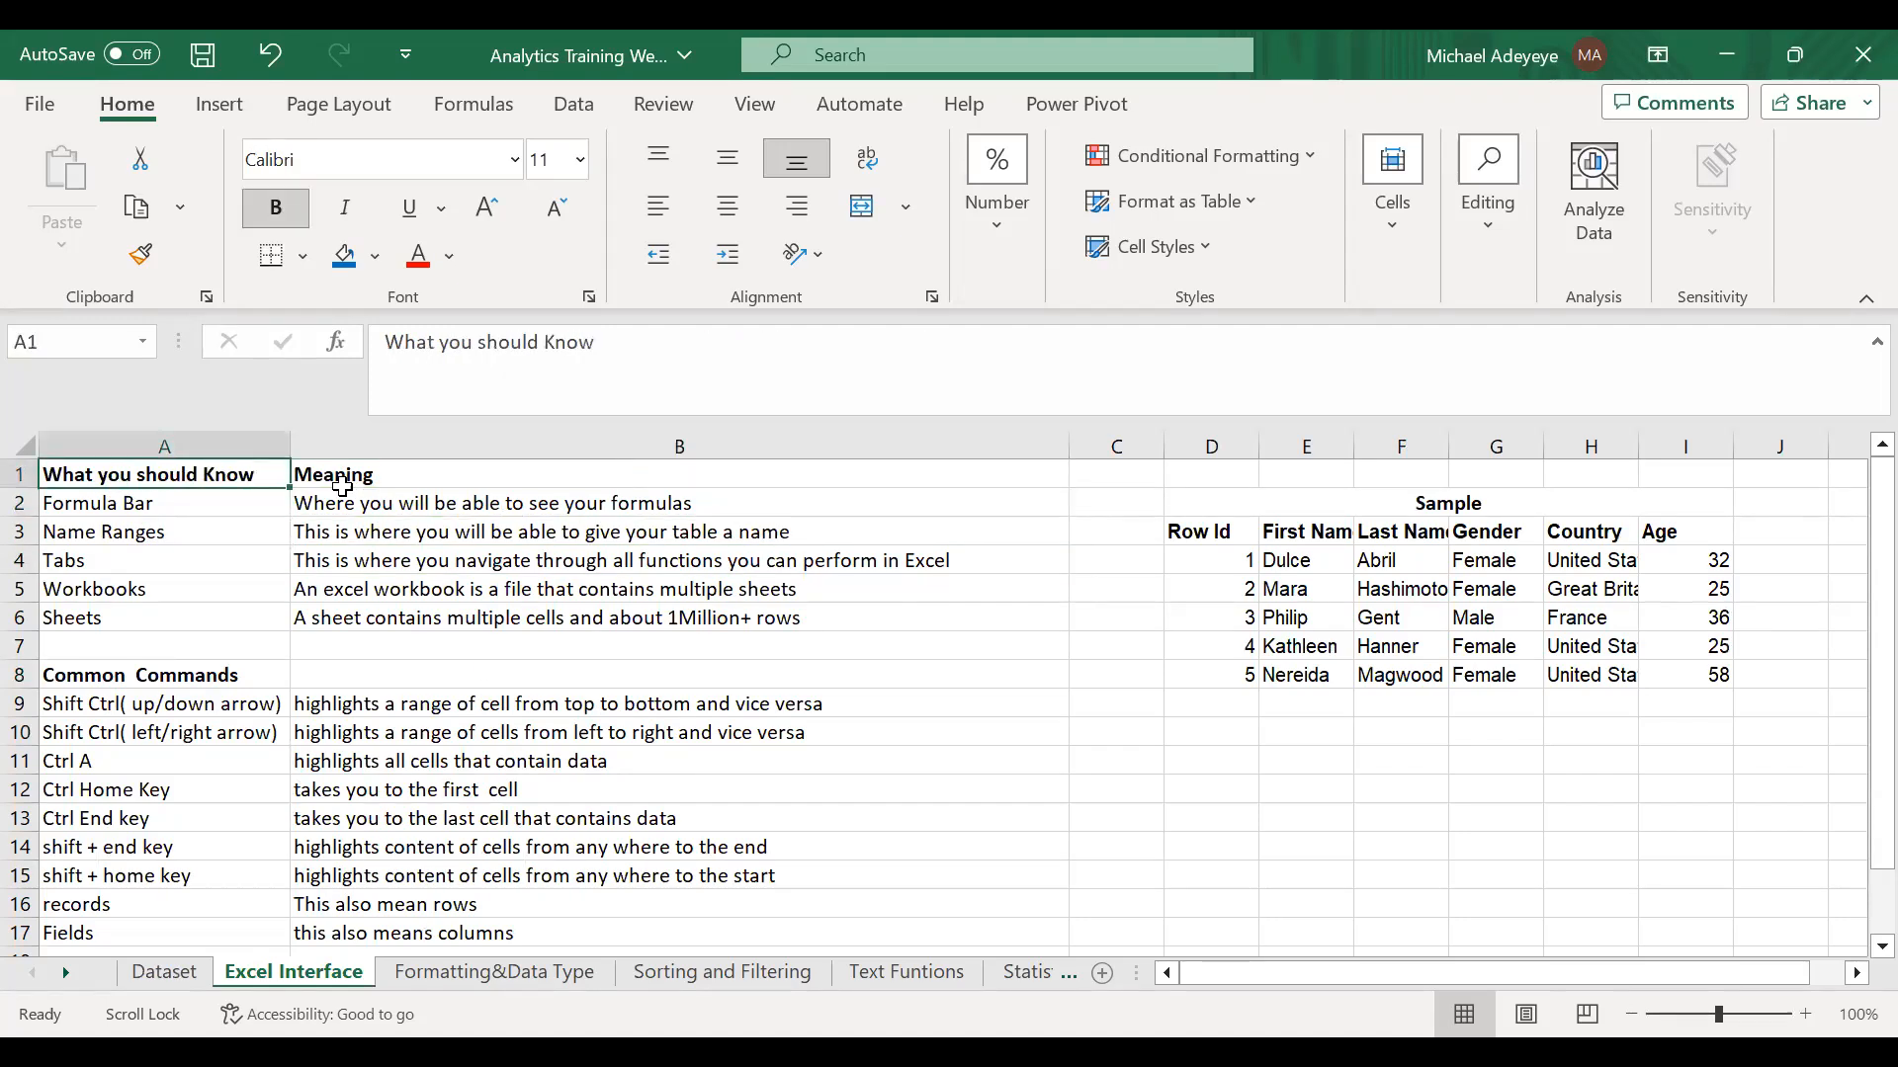
- Inspect the content of cell A2, "Formula Bar", in the formula bar, accepting the entry as it is
{"action": "left_click", "coordinate": [160, 499]}
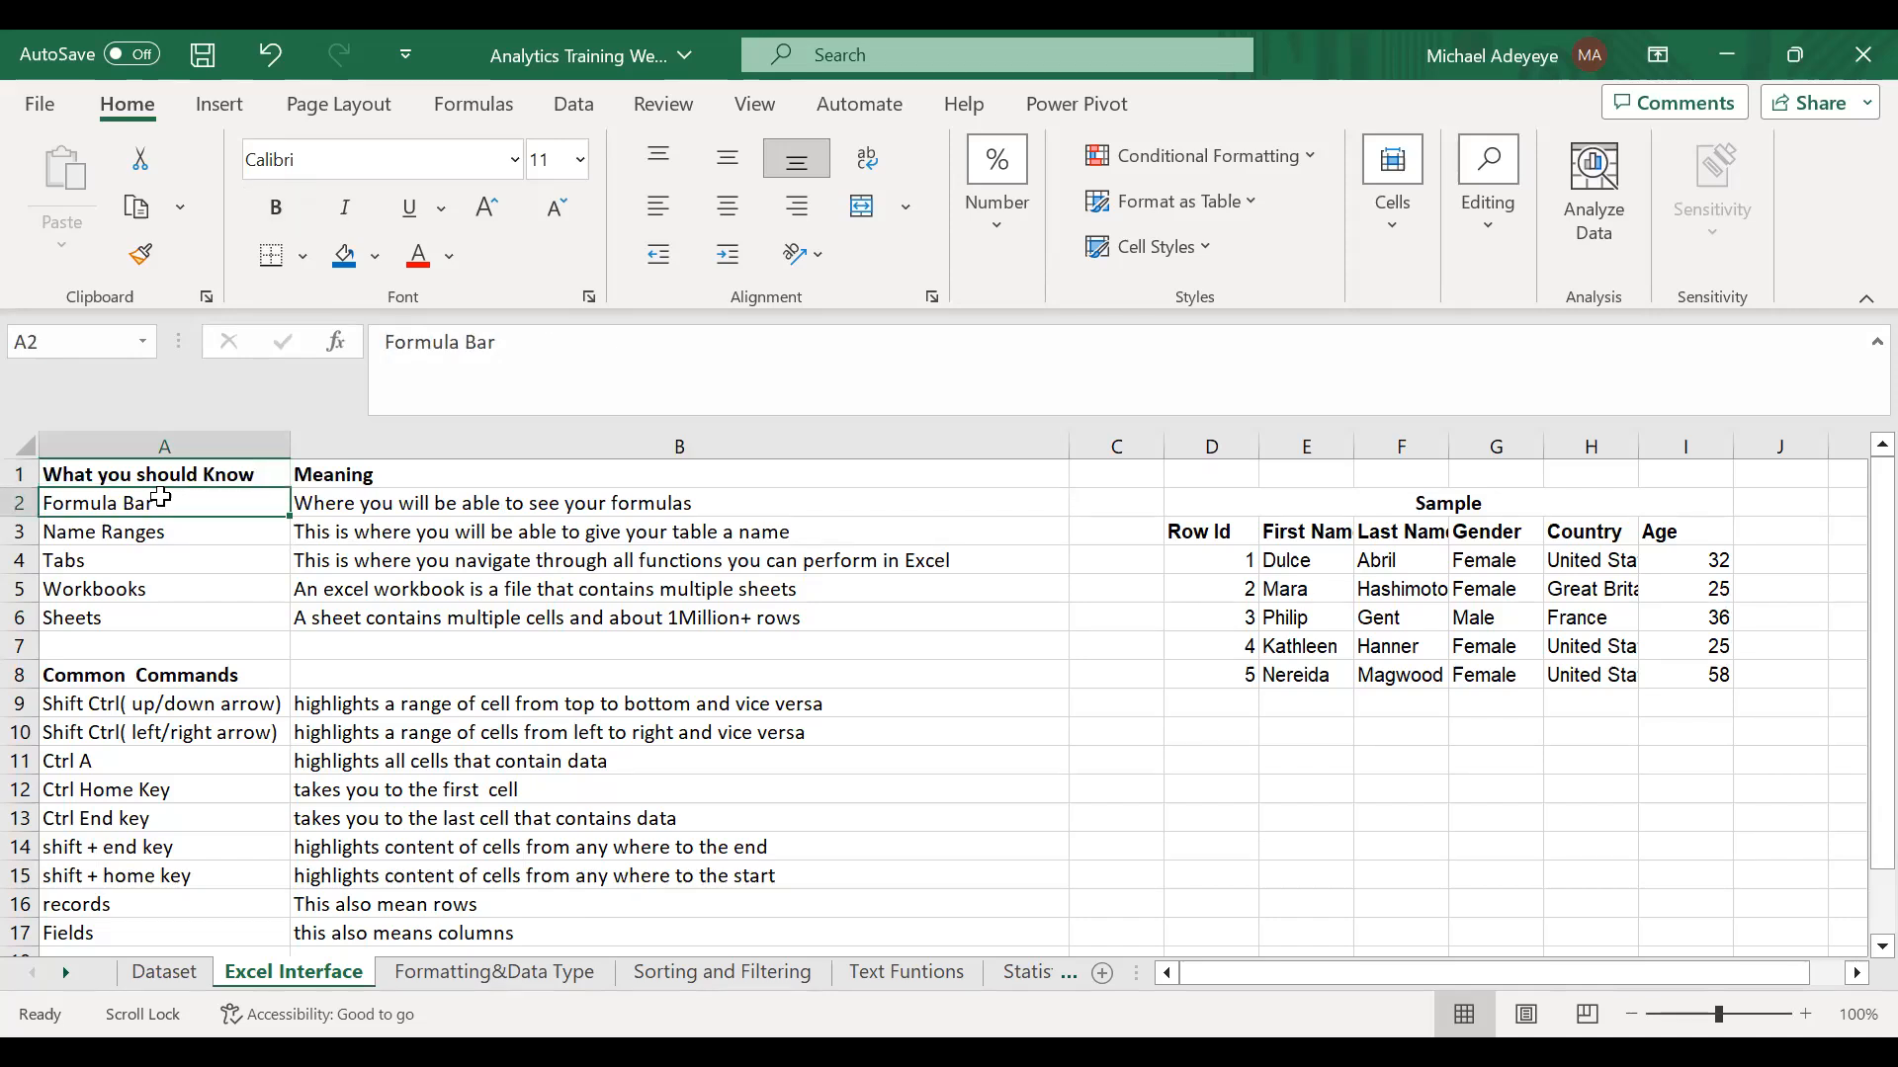
{"action": "left_click", "coordinate": [489, 376]}
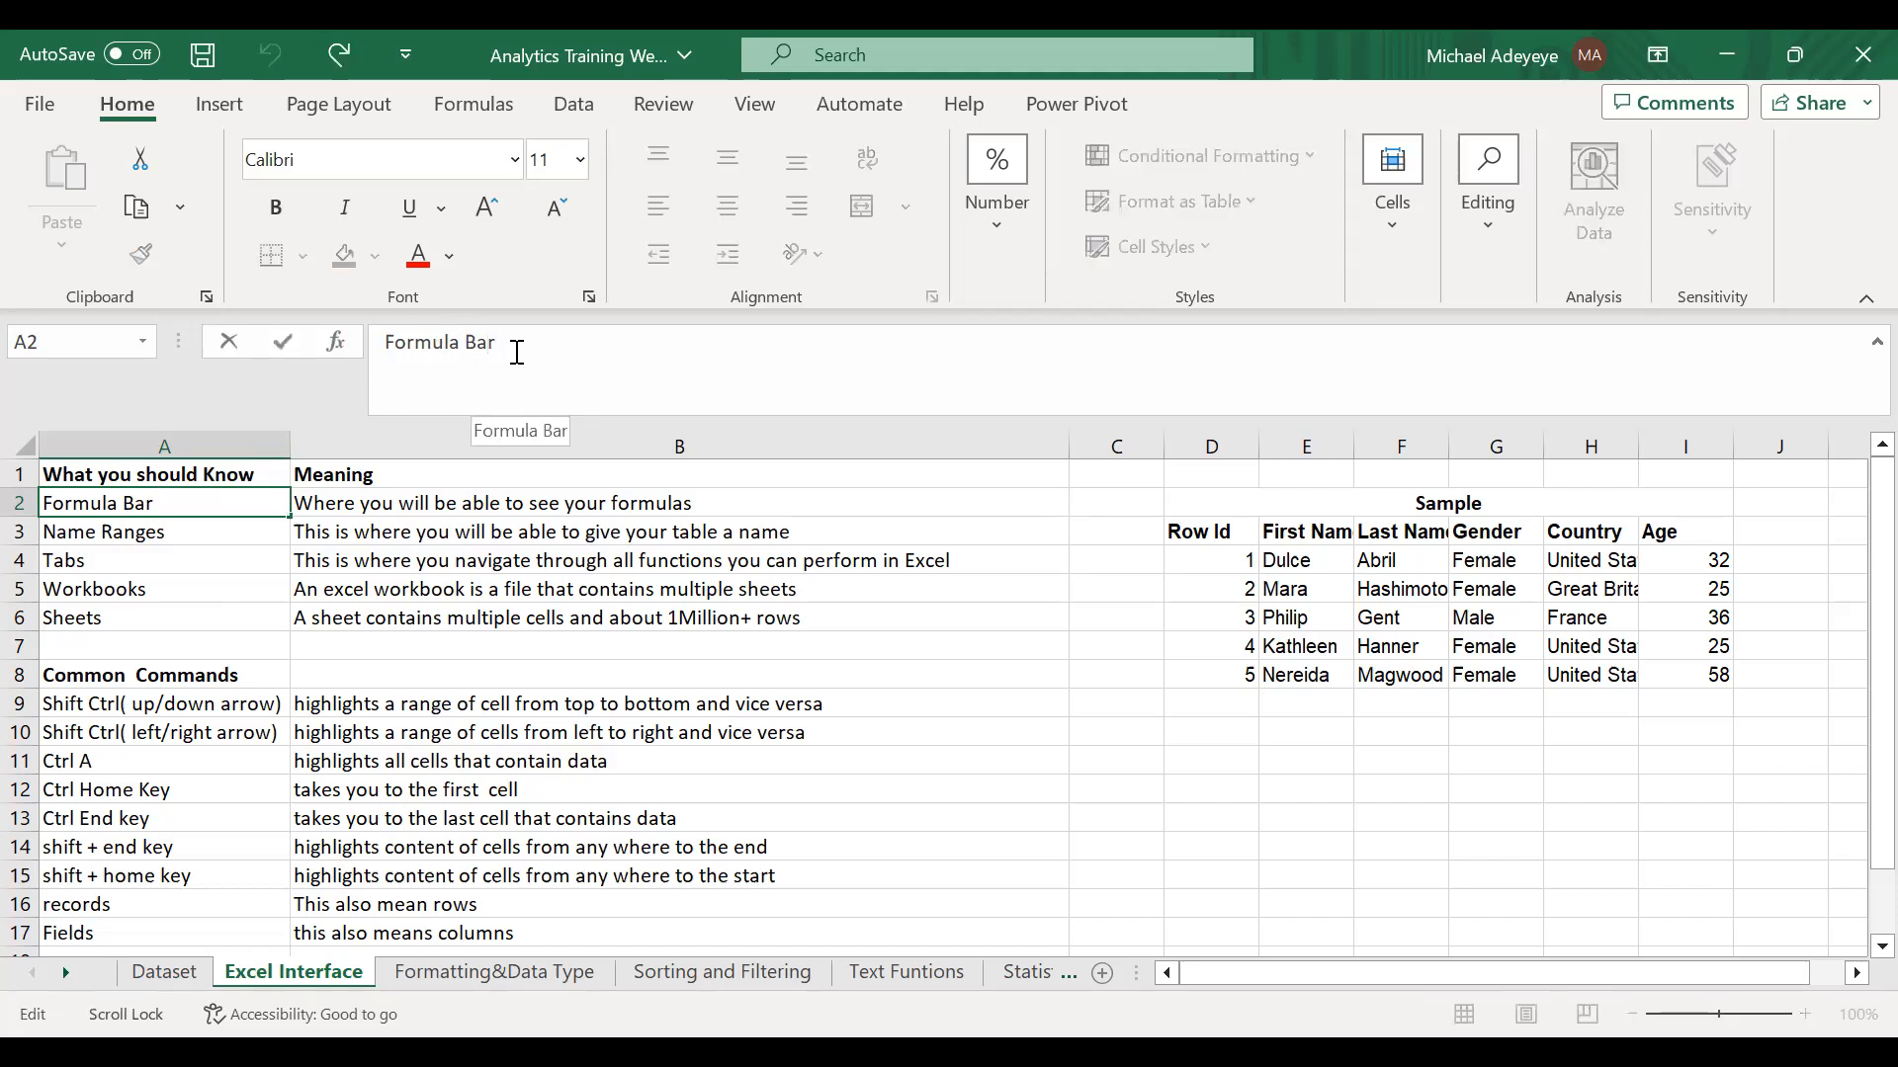
{"action": "left_click", "coordinate": [430, 381]}
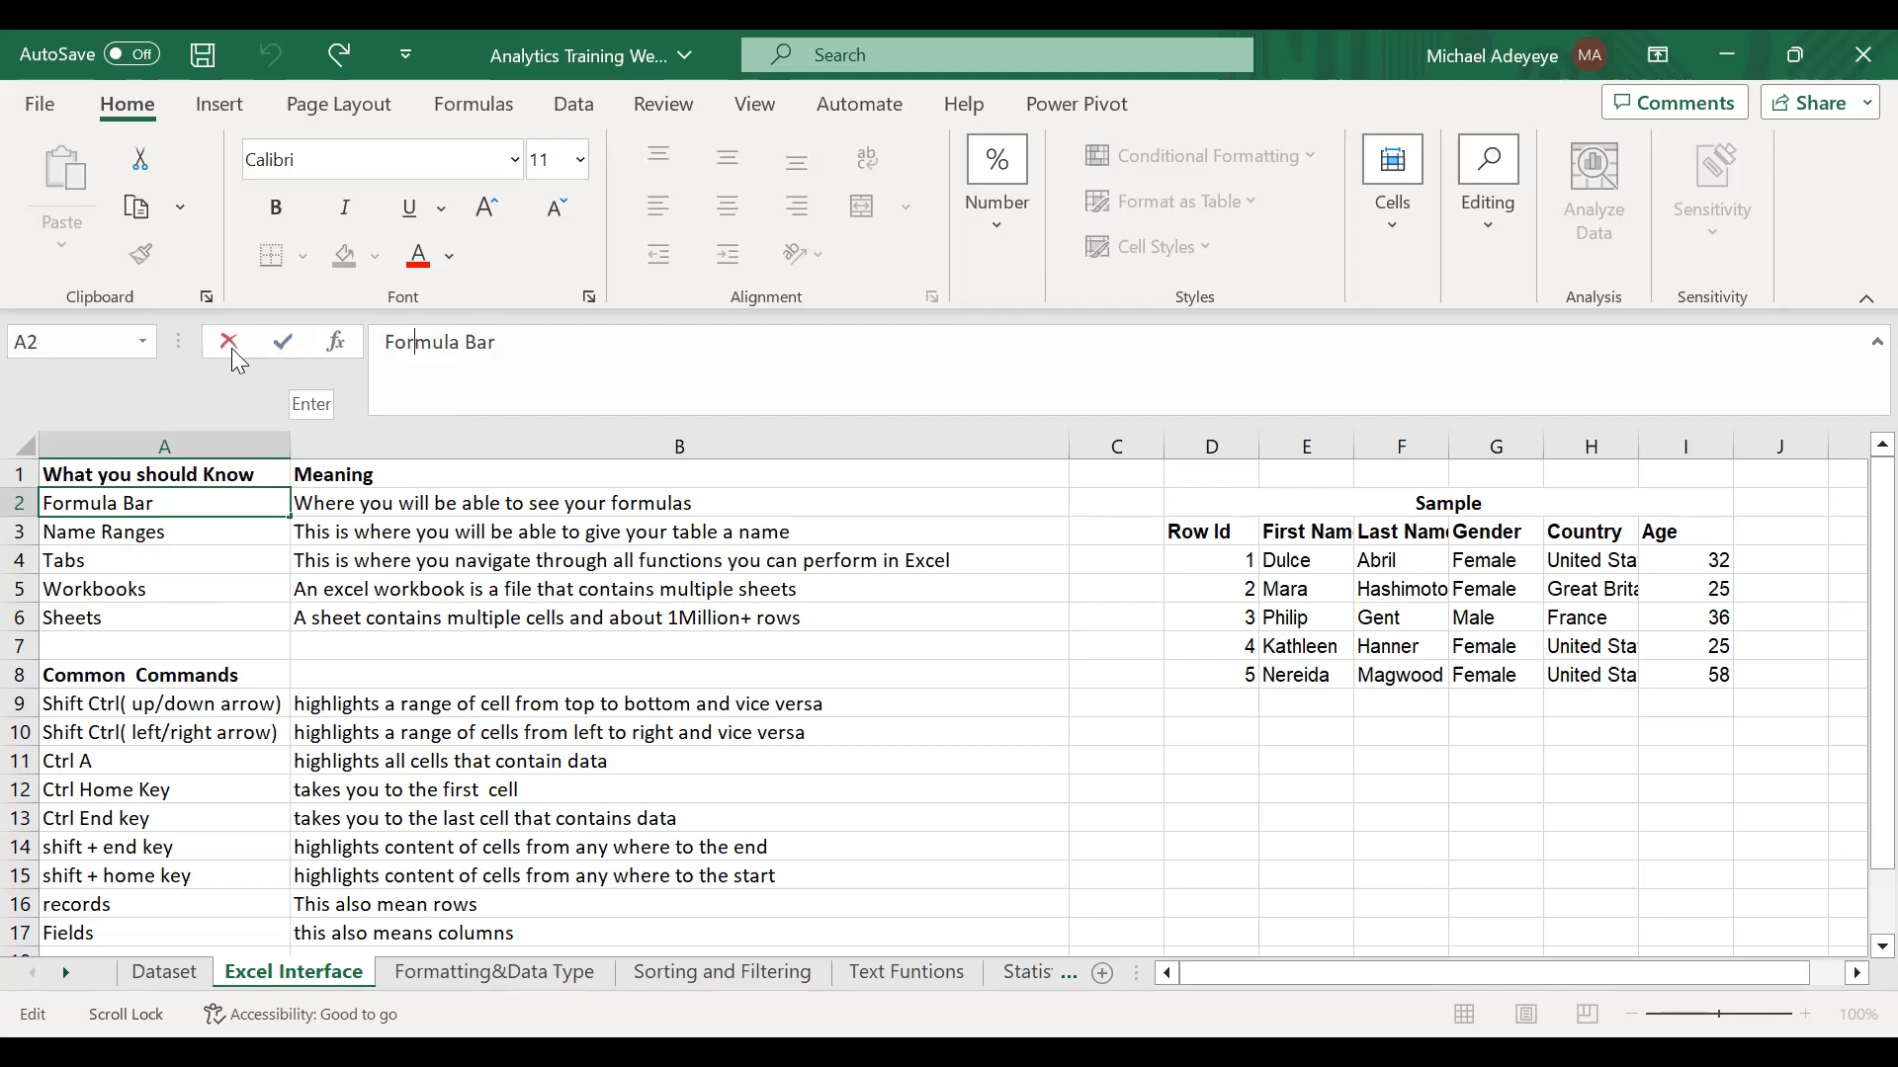
{"action": "left_click", "coordinate": [283, 342]}
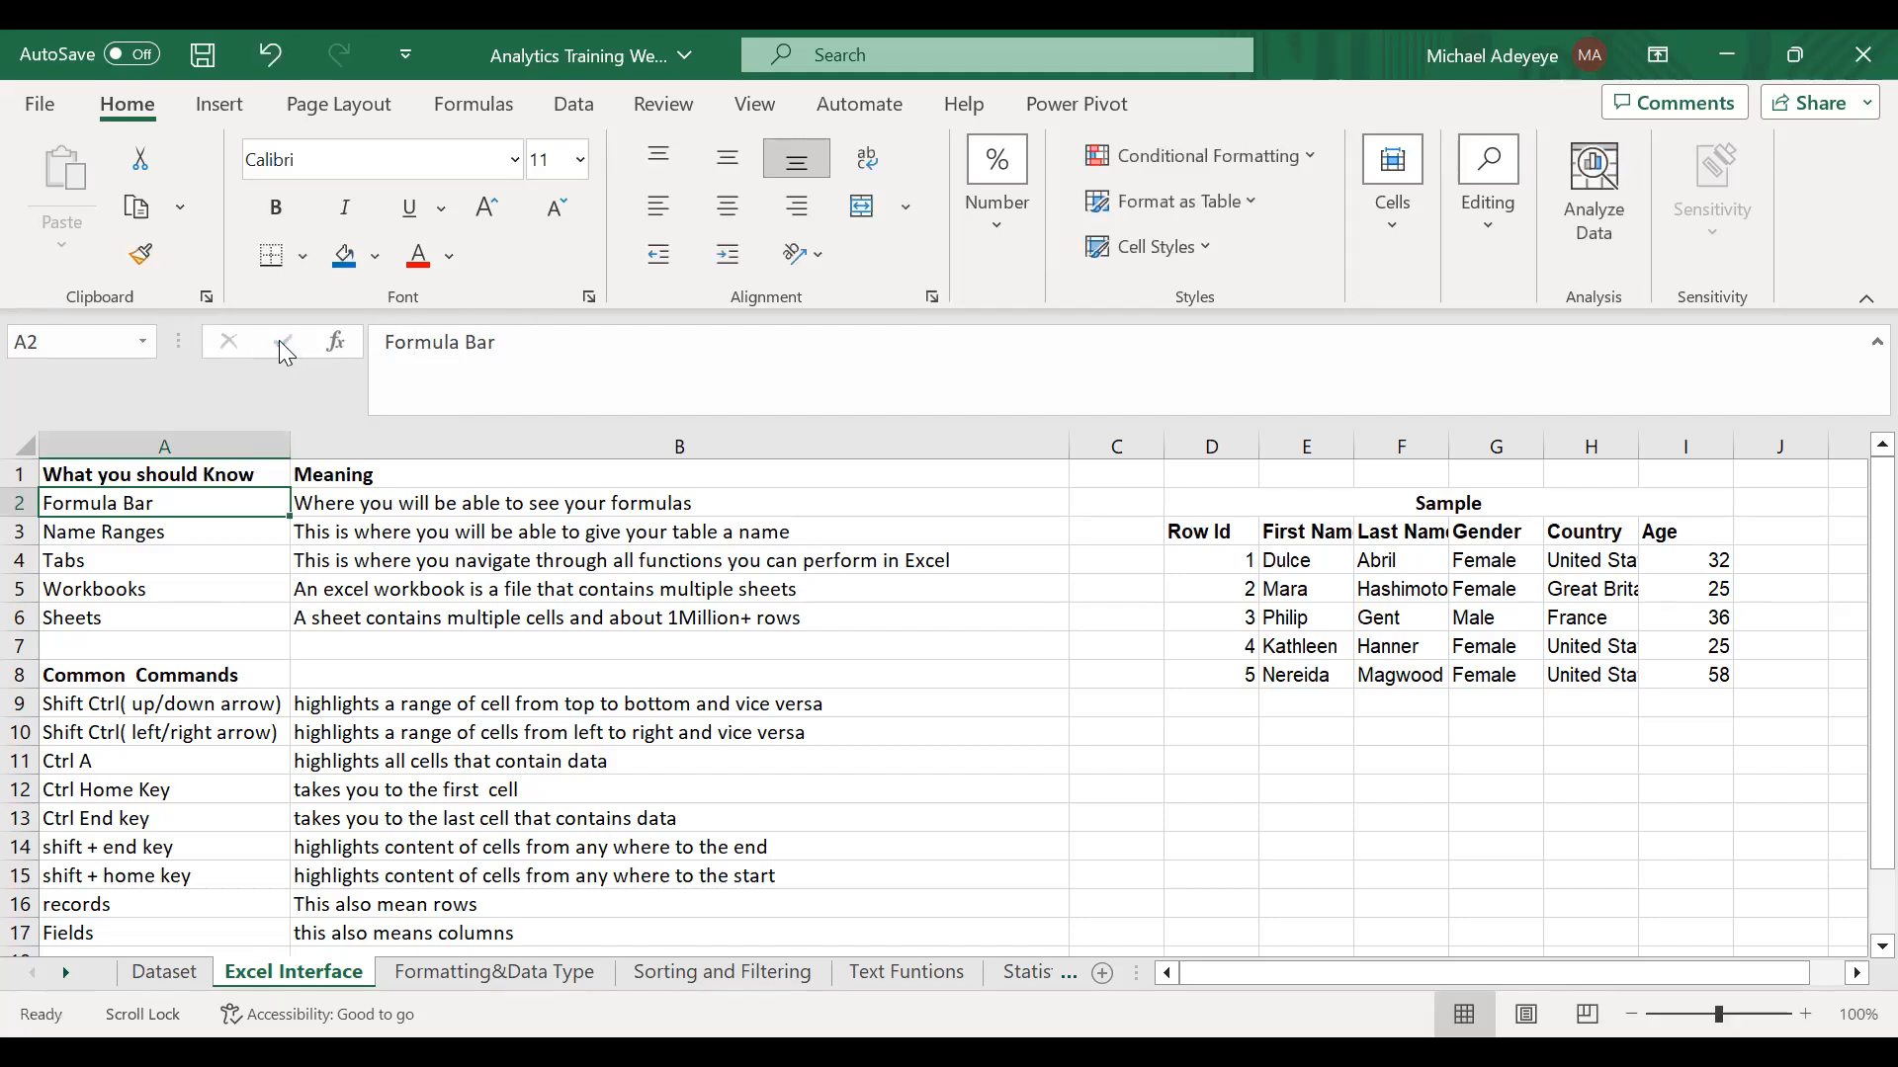
{"action": "left_click", "coordinate": [459, 368]}
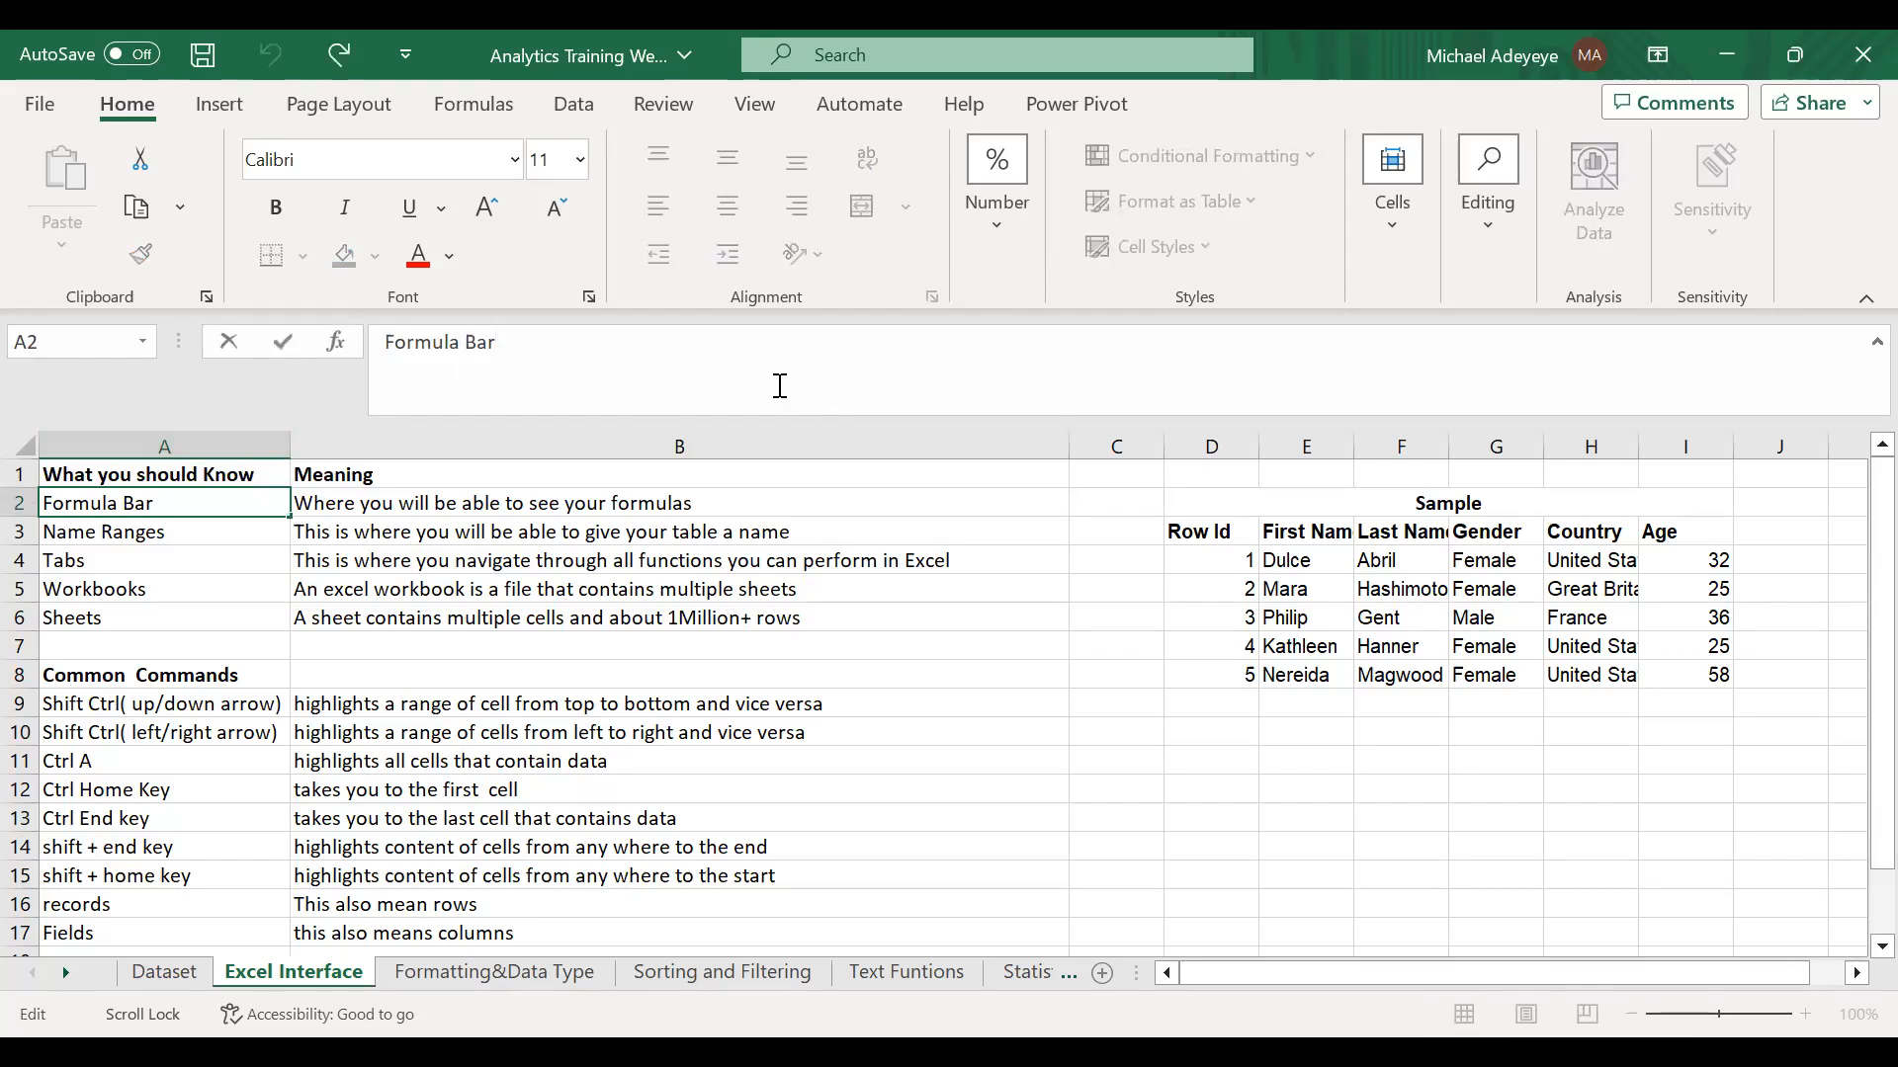
- Review the Name Ranges entry with its meaning, and locate the Name Box
{"action": "left_click", "coordinate": [234, 539]}
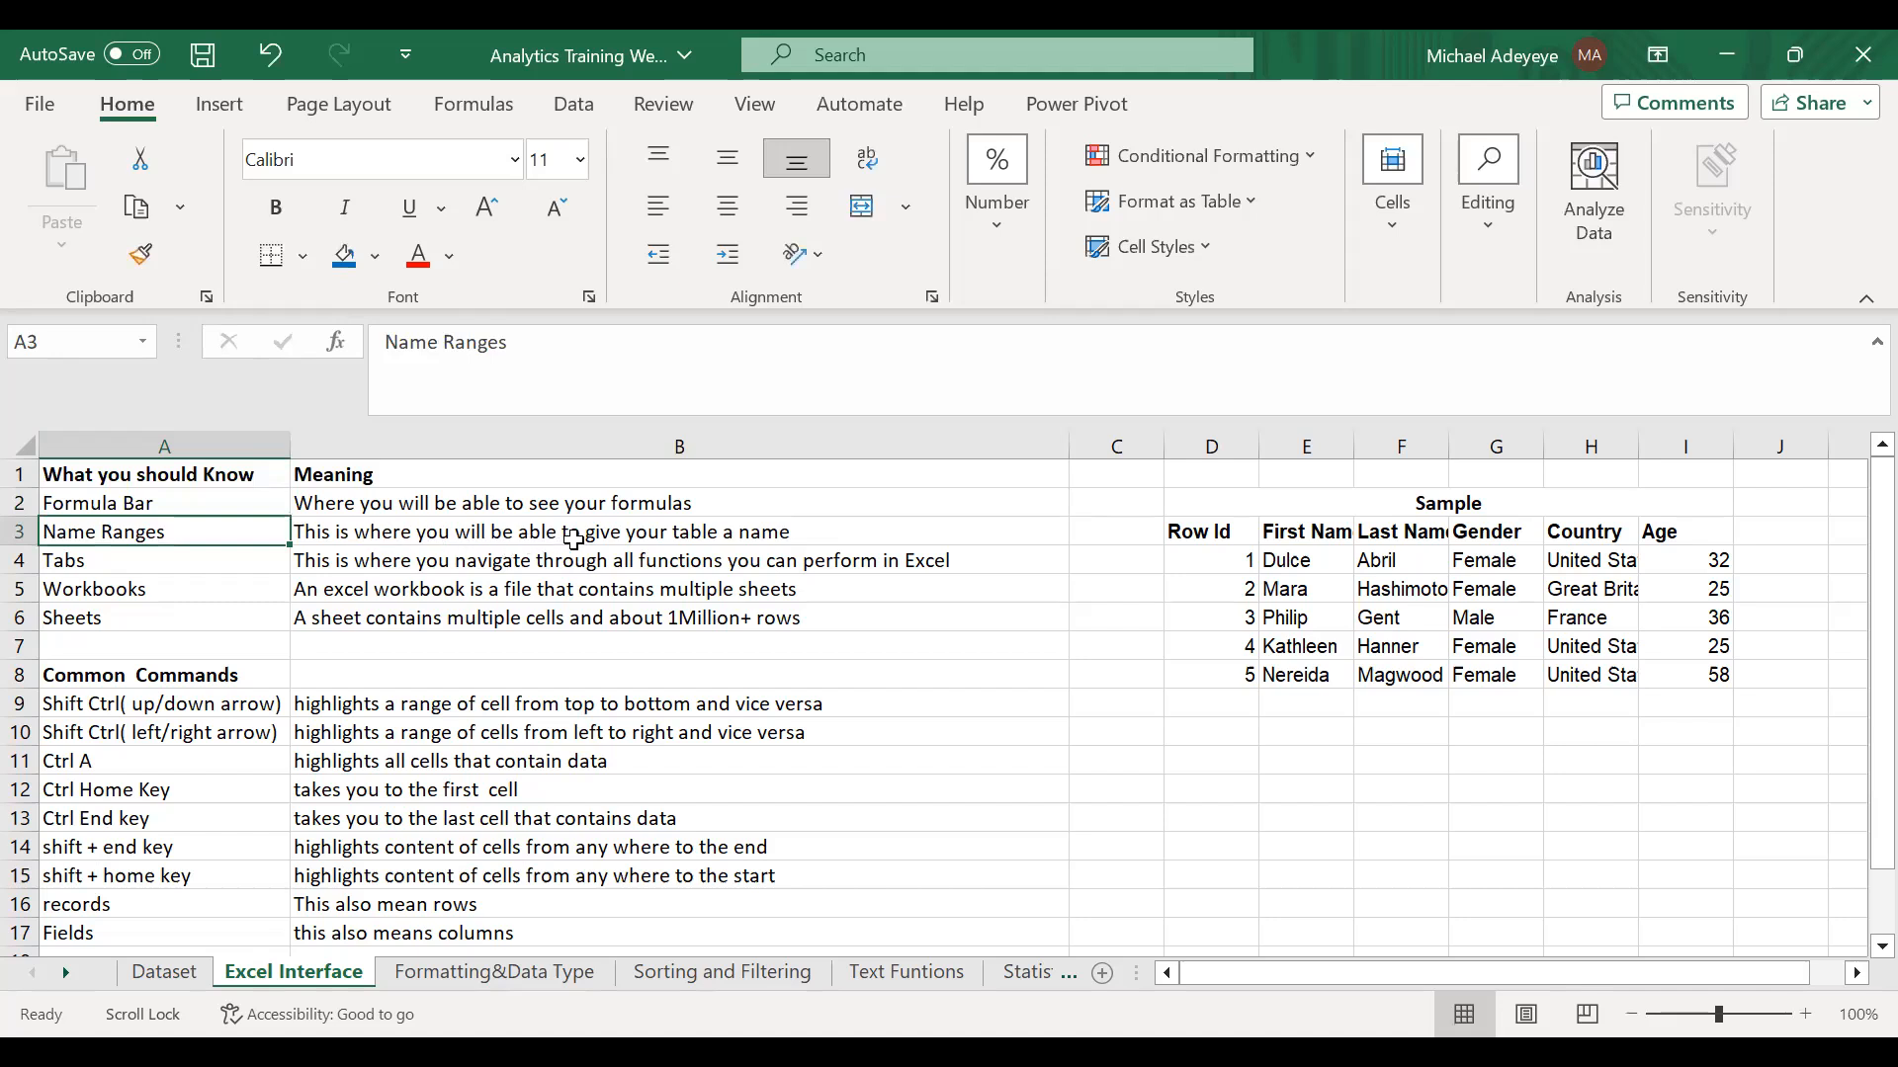
{"action": "left_click", "coordinate": [653, 544]}
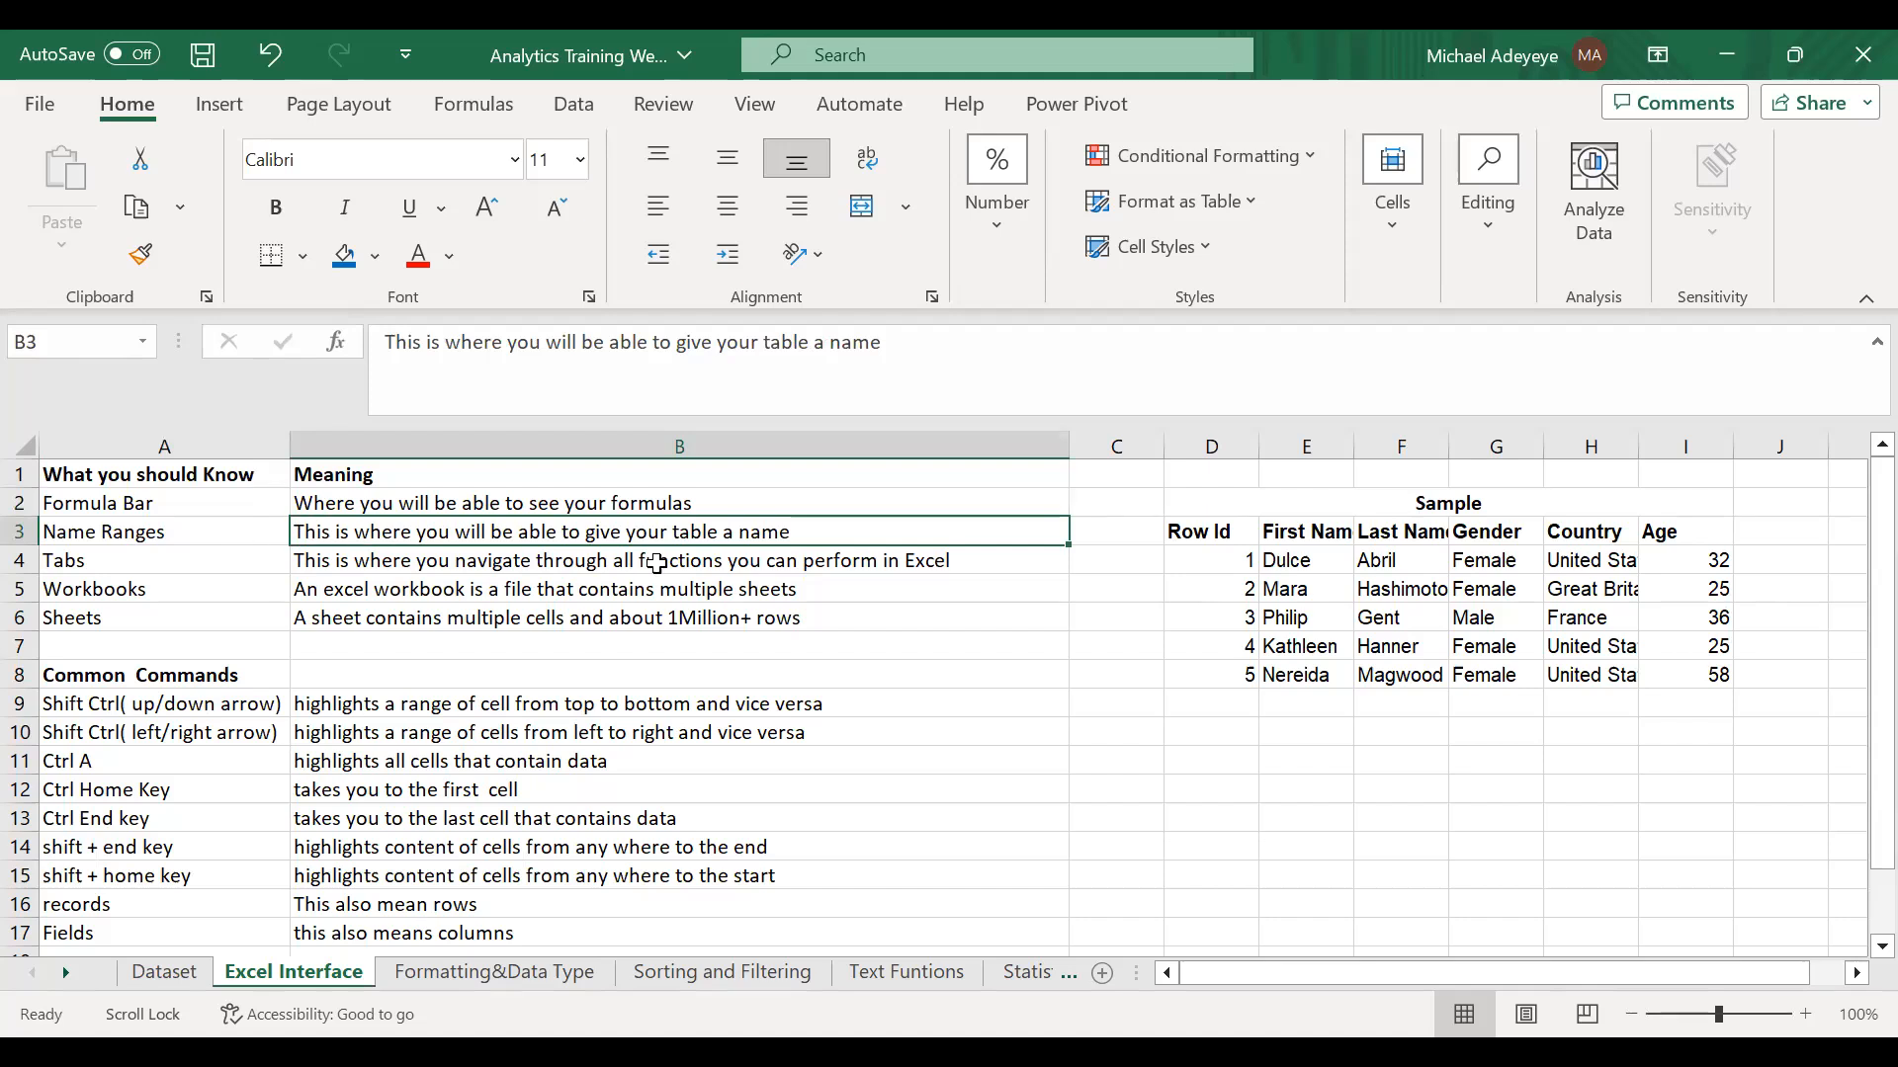
{"action": "left_click", "coordinate": [59, 348]}
- Try selecting the sample table as range D3:I8, as the whole data region, and by extending from the Row Id header
{"action": "left_click_drag", "start_coordinate": [1237, 532], "coordinate": [1669, 680]}
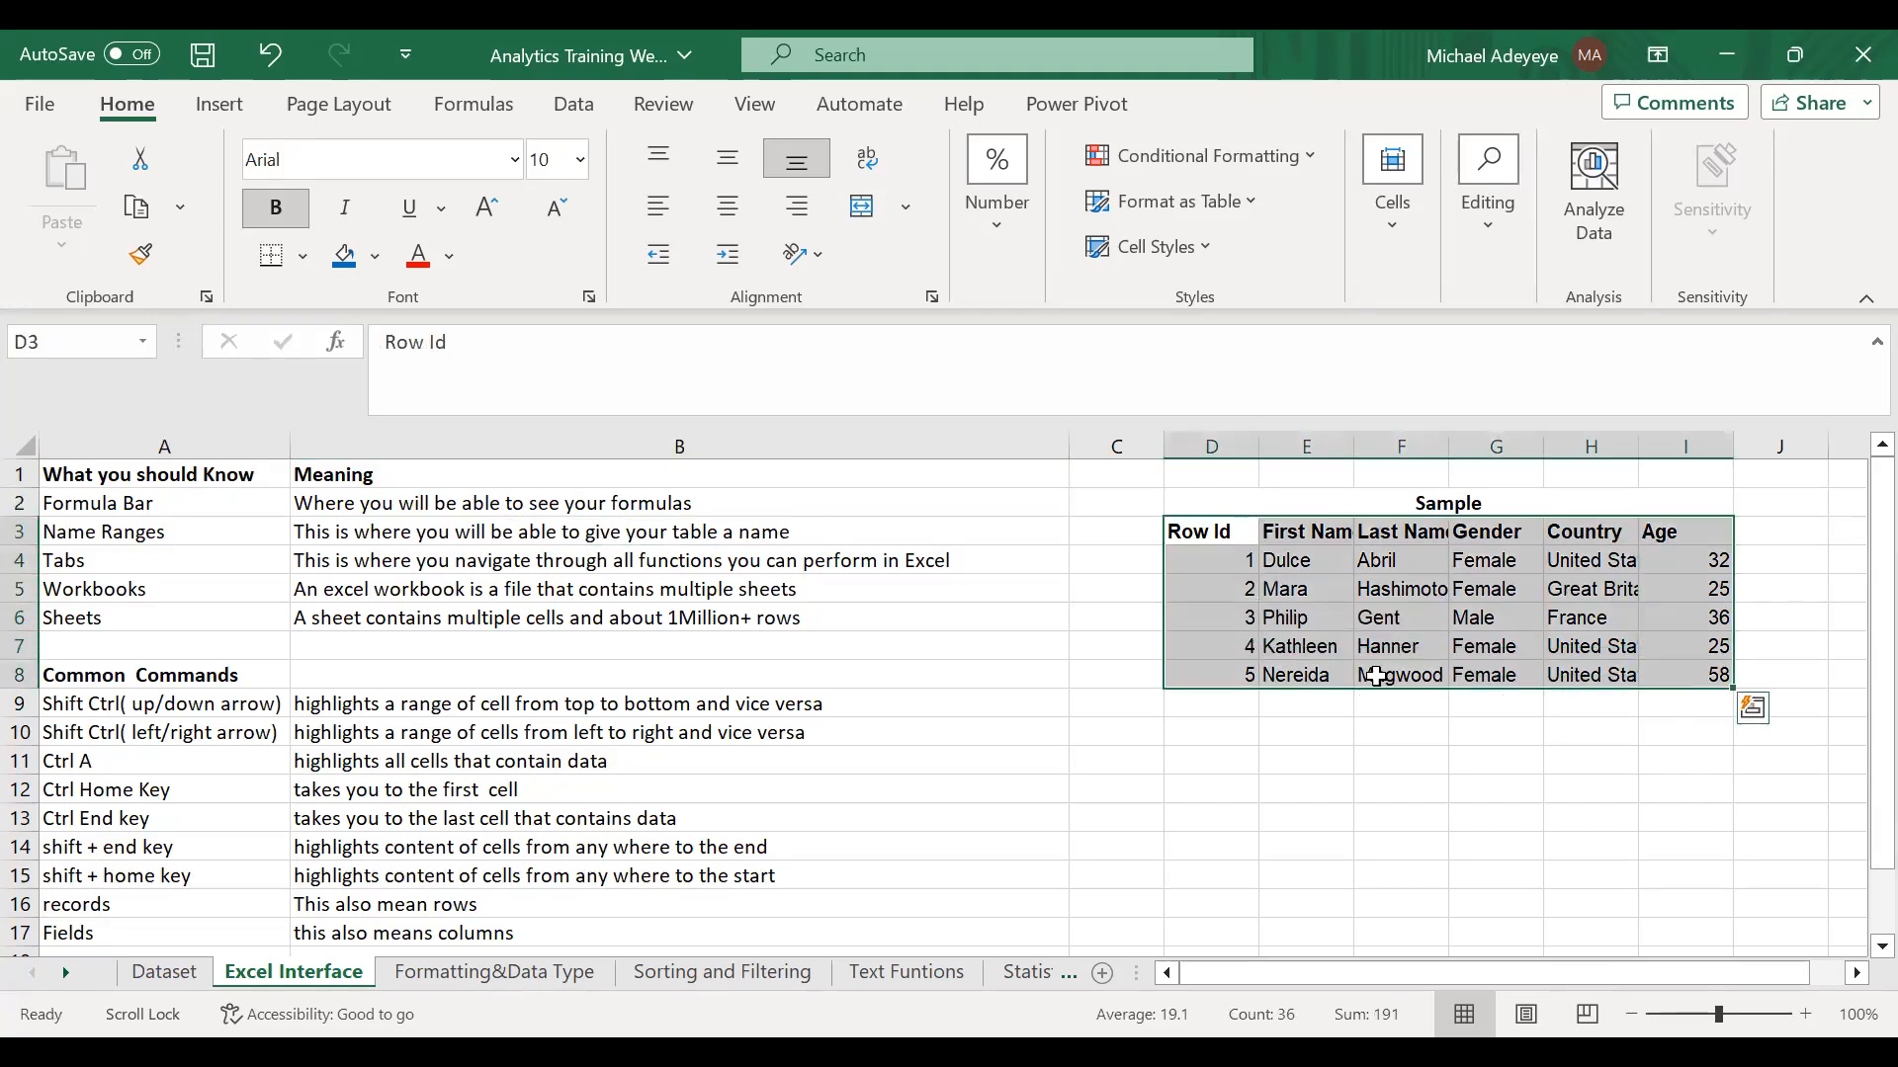
{"action": "left_click", "coordinate": [1238, 808]}
{"action": "left_click", "coordinate": [1204, 554]}
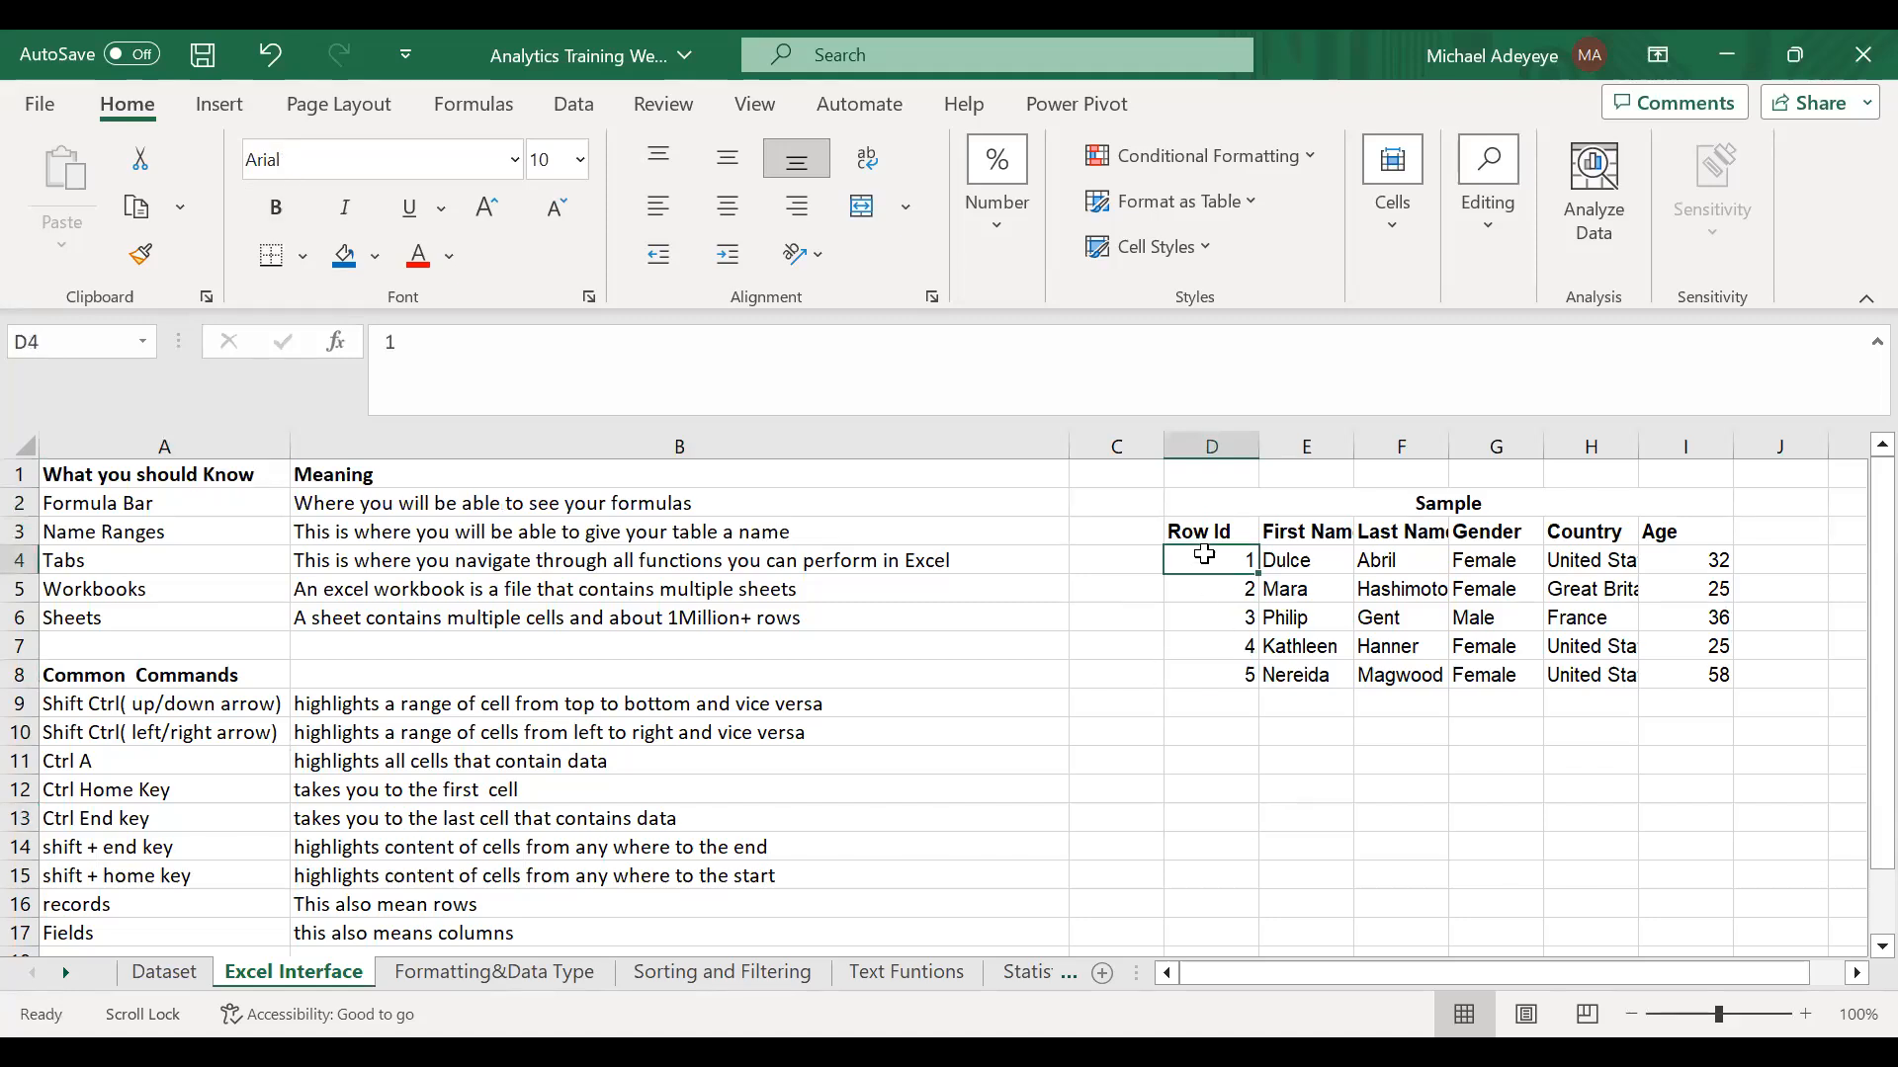
{"action": "key", "text": "ctrl+a"}
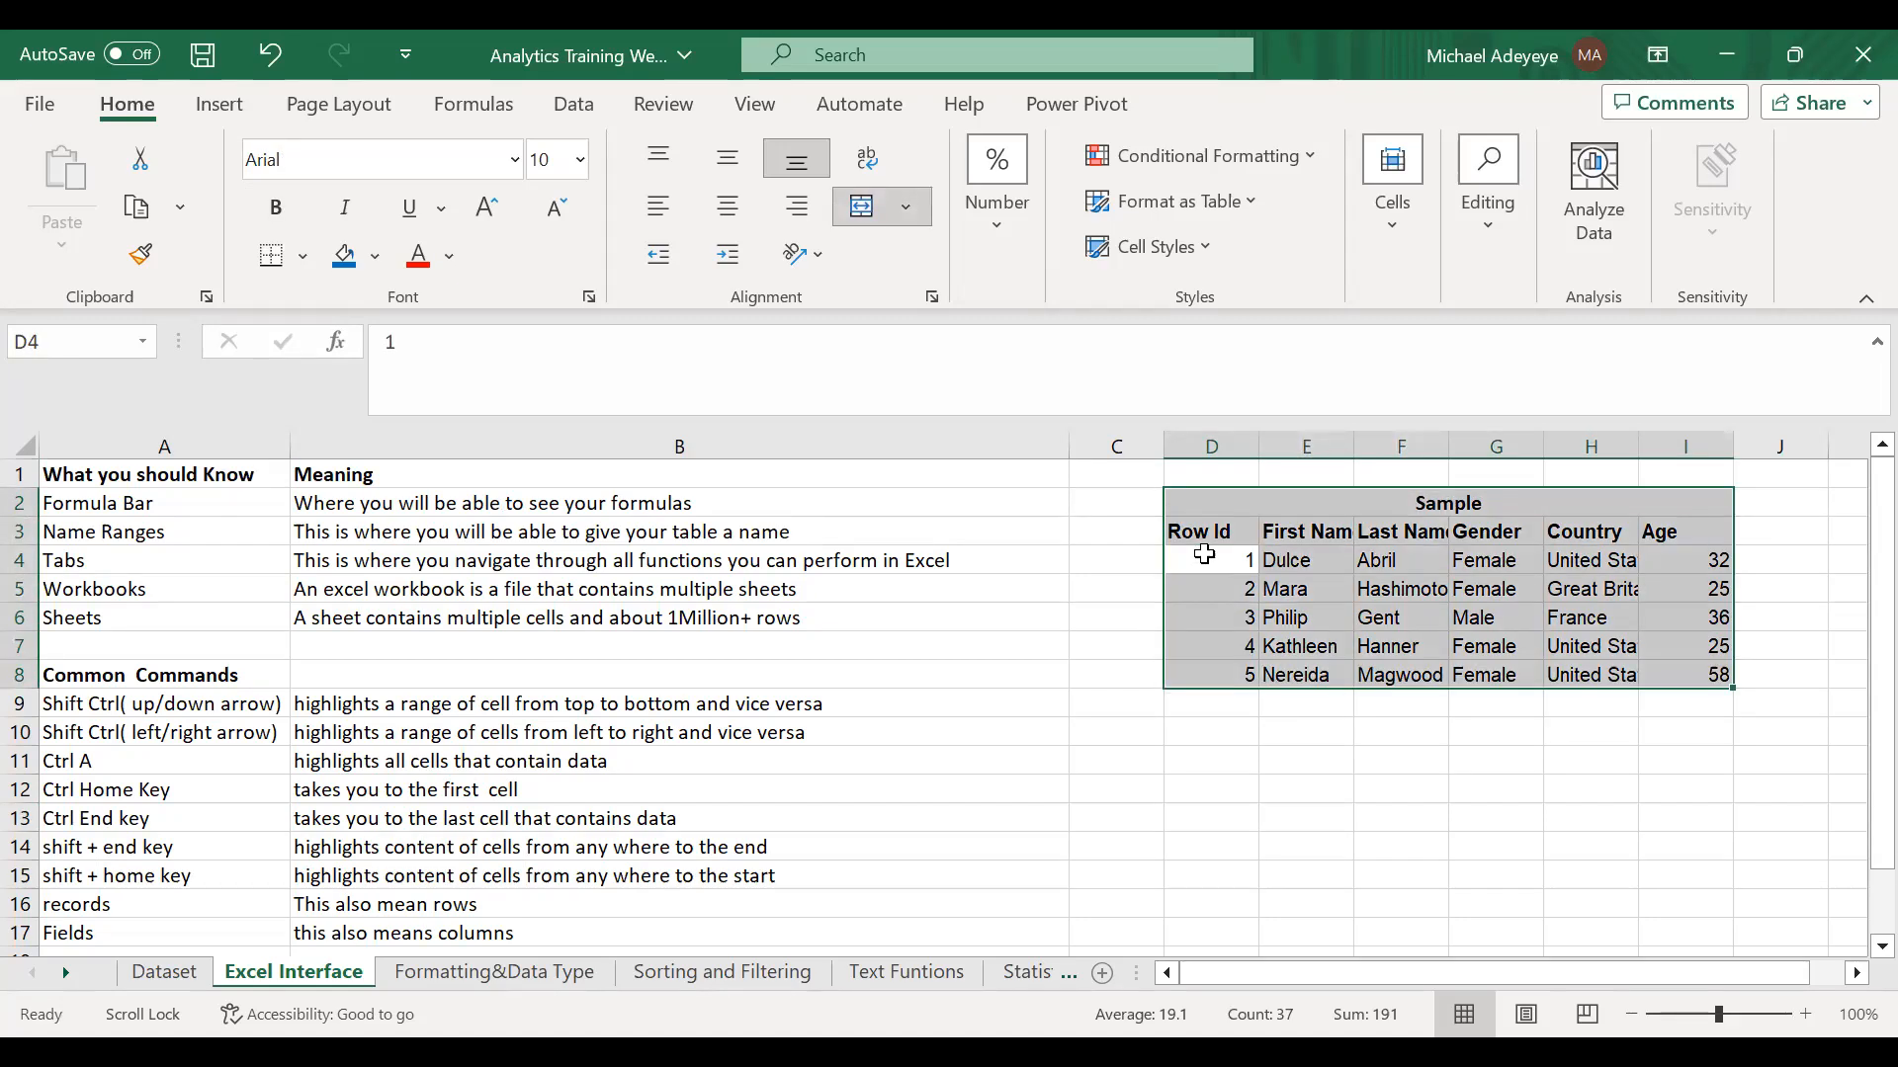
{"action": "left_click", "coordinate": [1270, 551]}
{"action": "left_click_drag", "start_coordinate": [1226, 534], "coordinate": [1674, 673]}
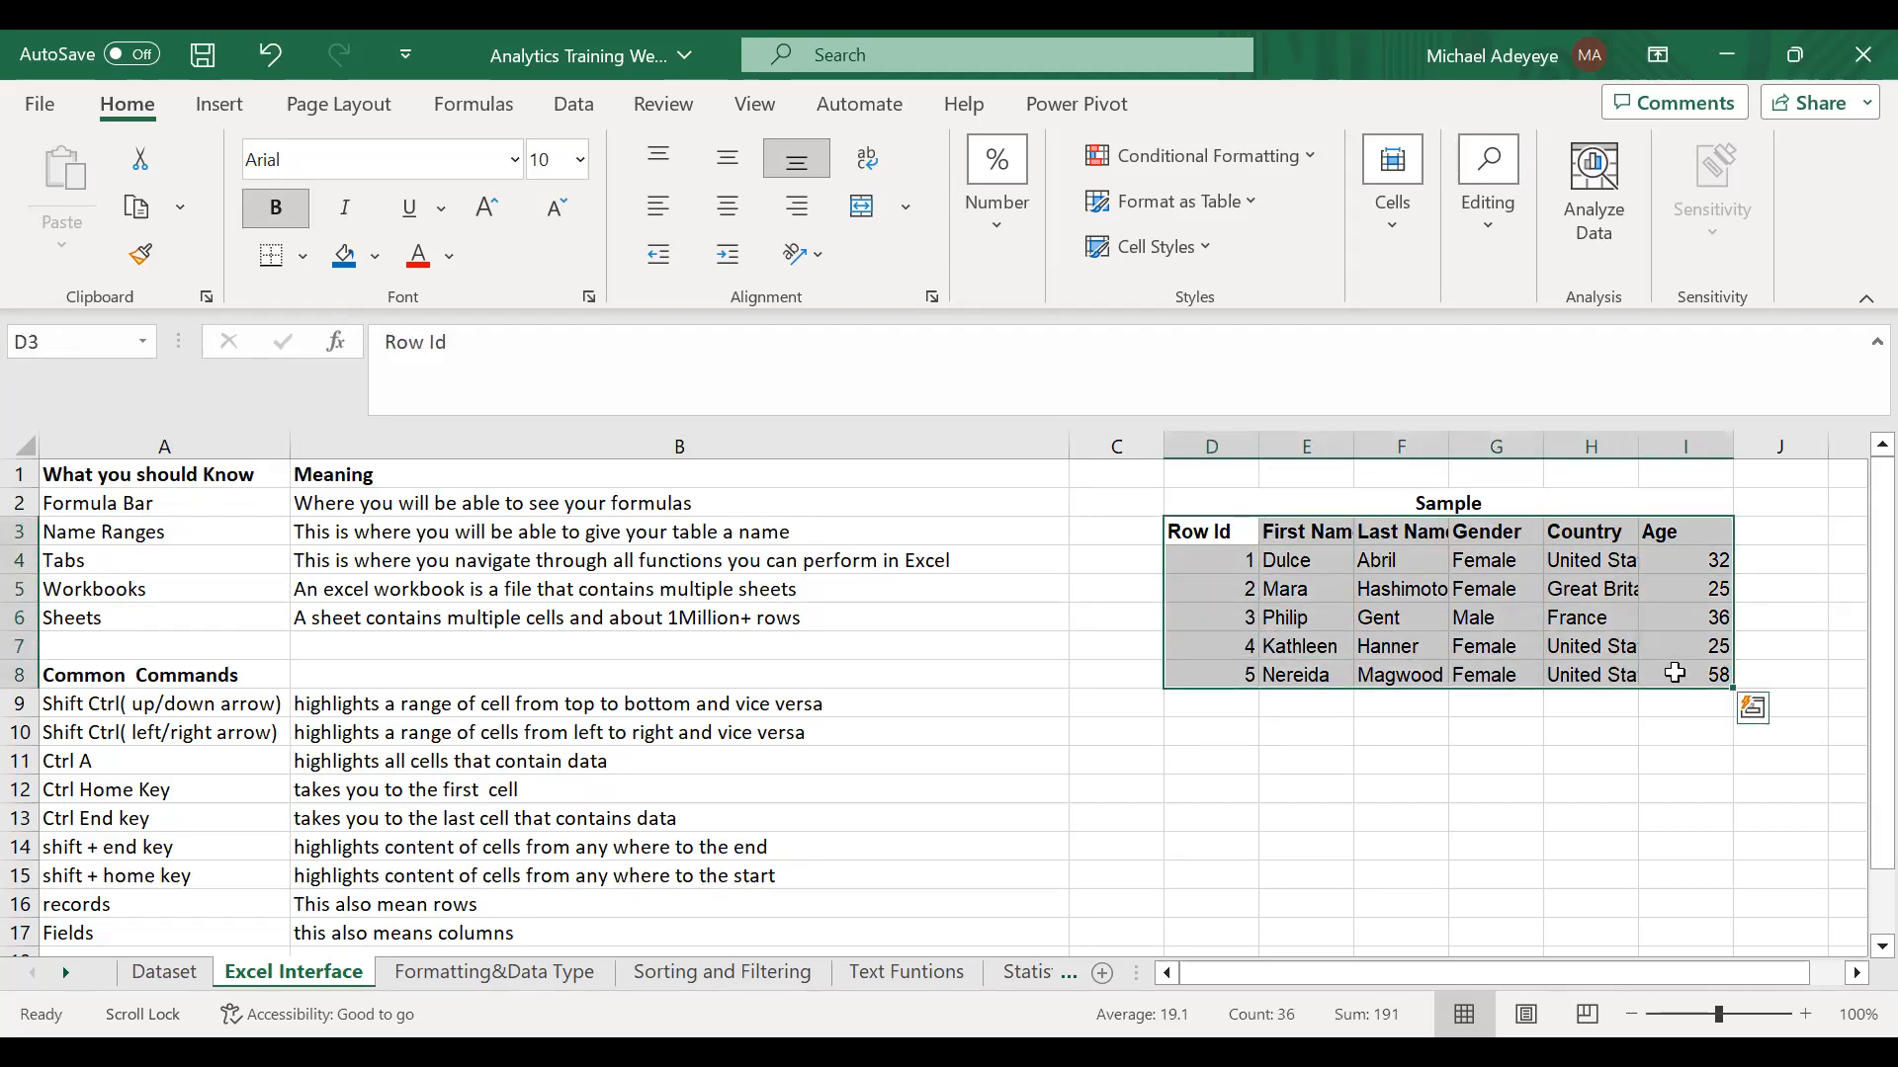
{"action": "left_click", "coordinate": [1203, 537]}
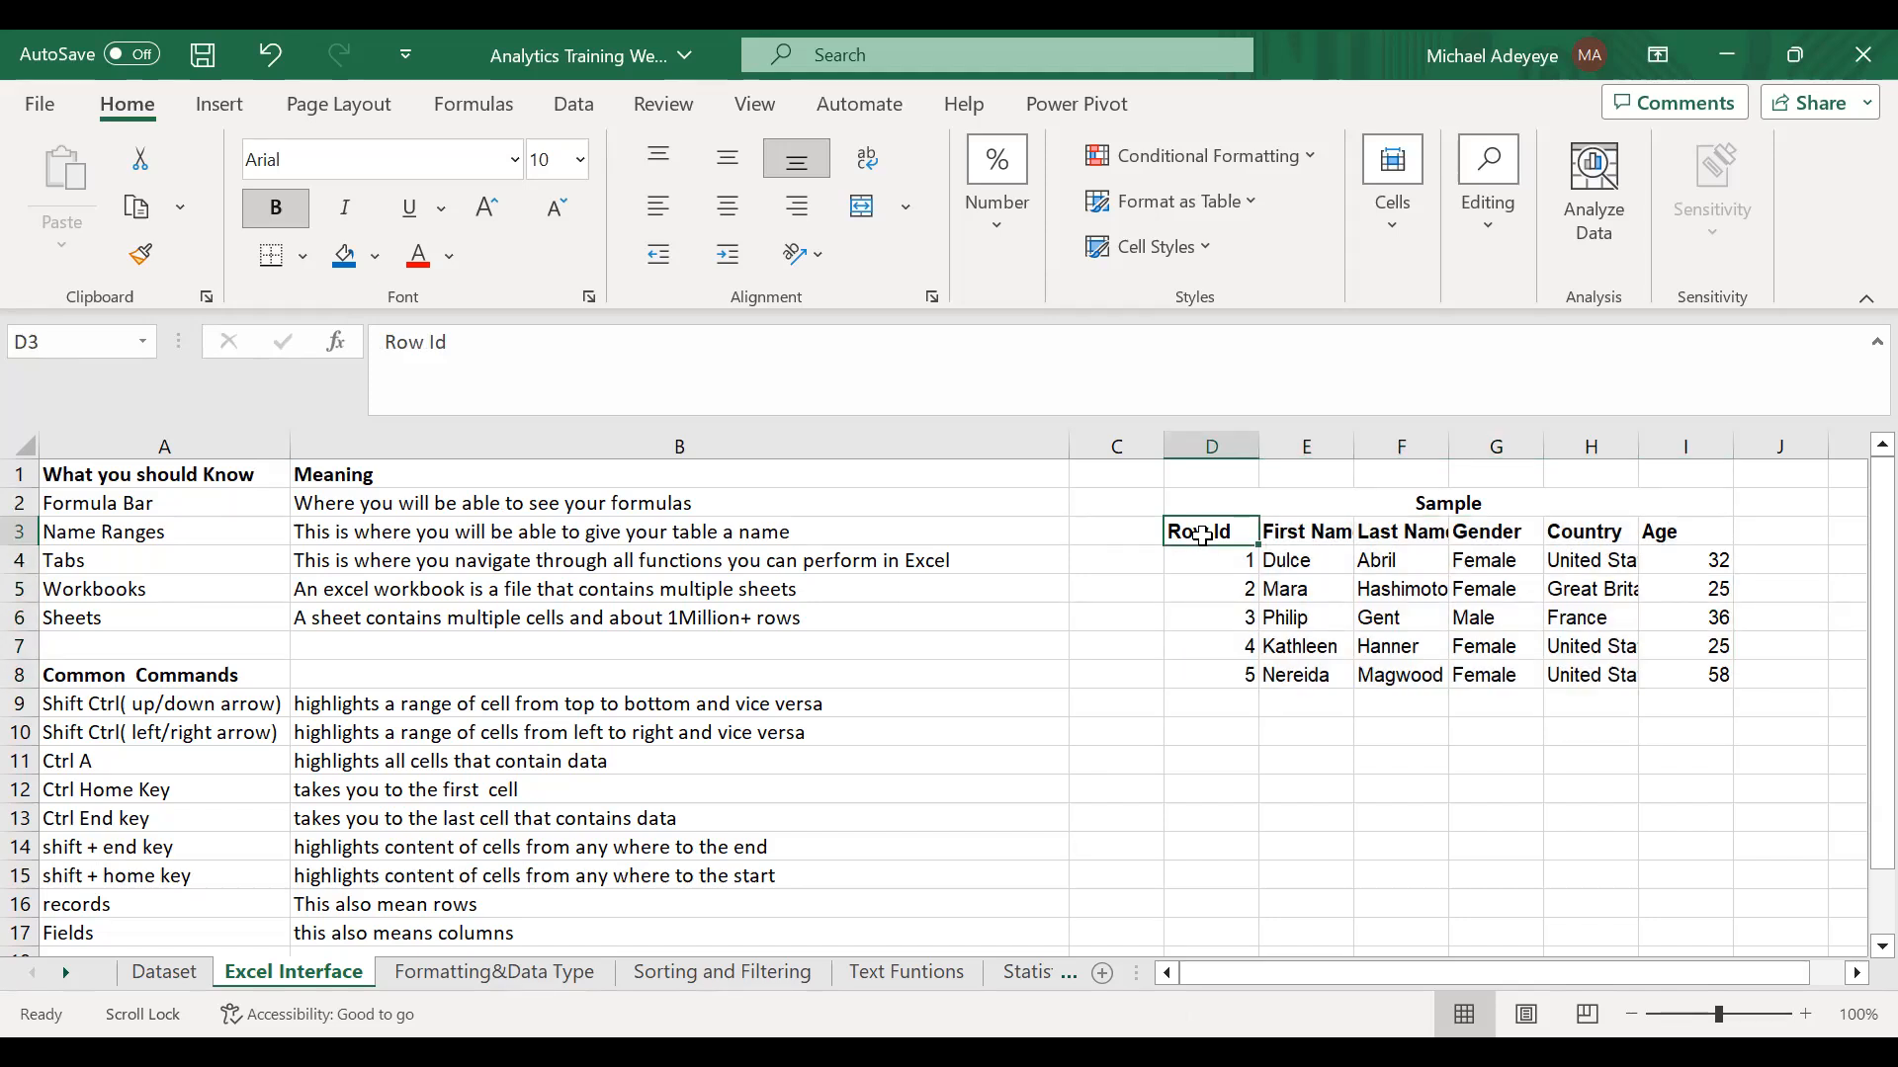
{"action": "key", "text": "shift+ctrl+Right"}
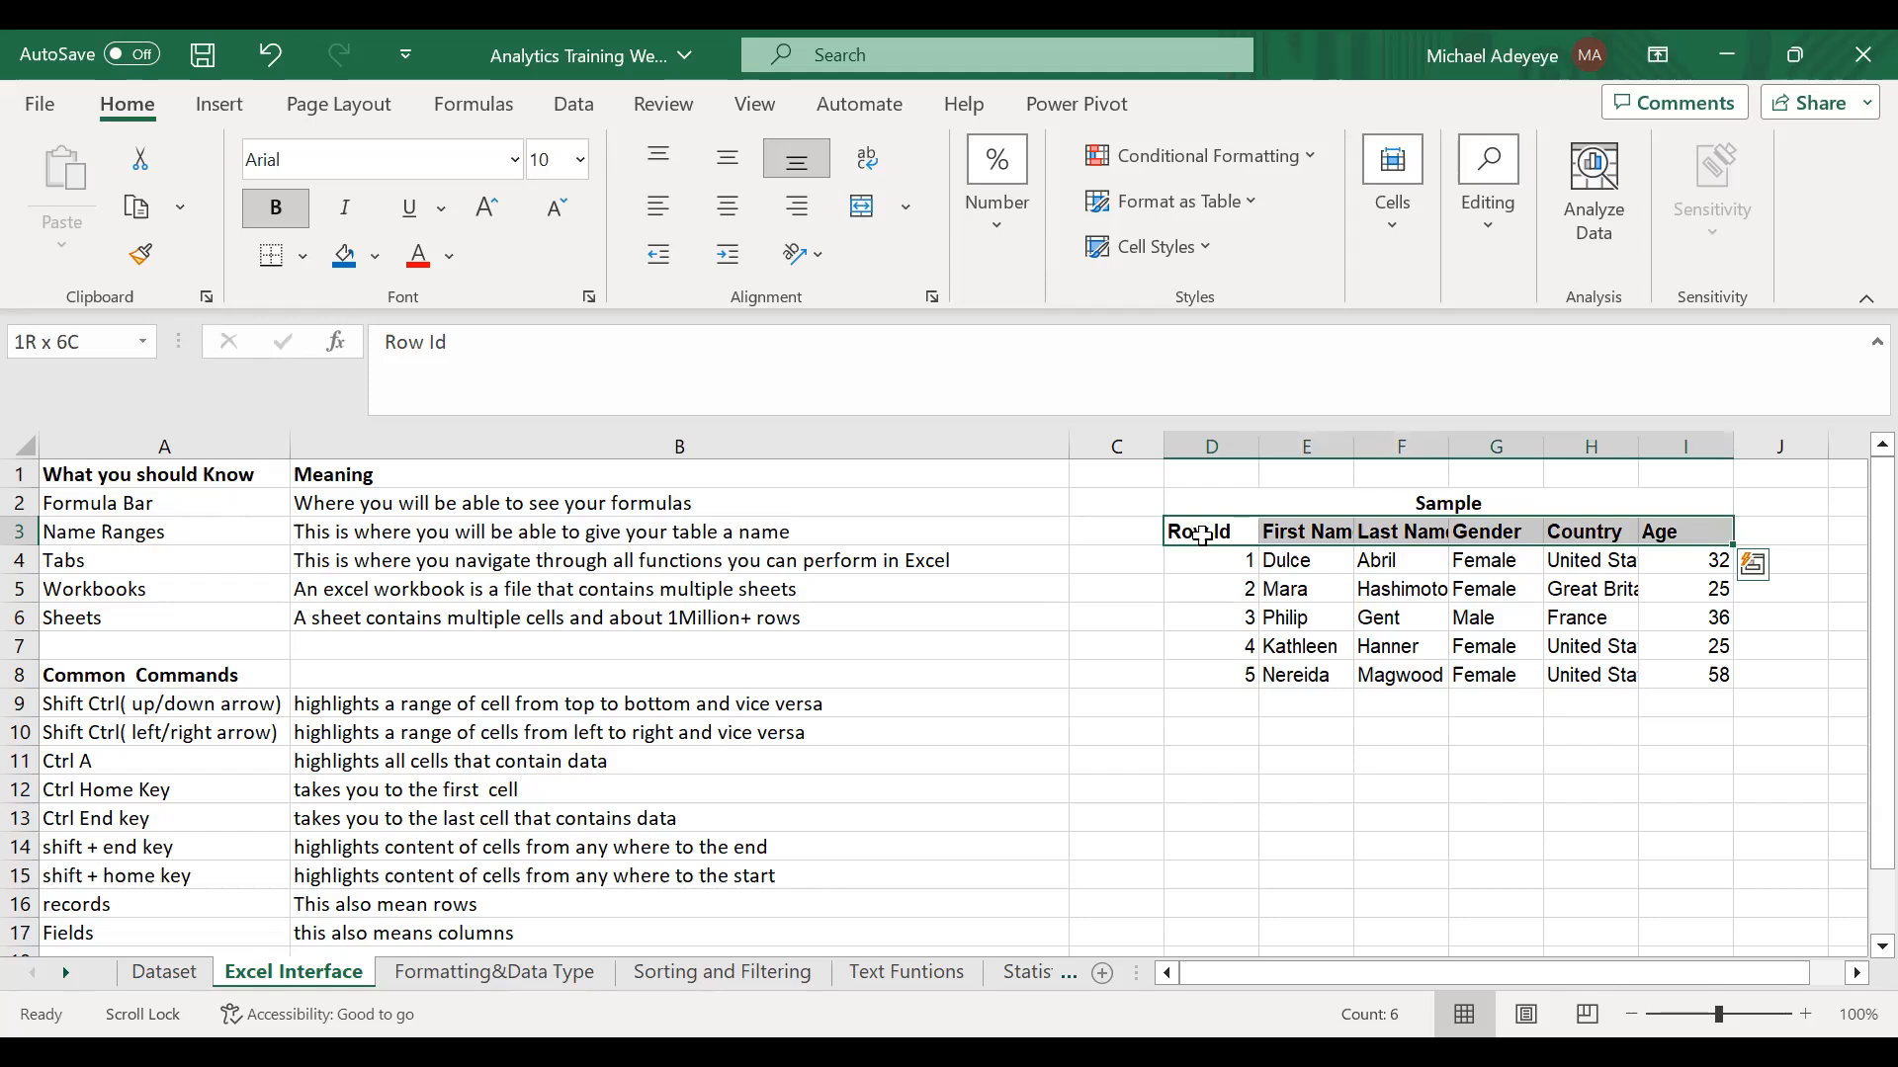
{"action": "key", "text": "shift+ctrl+Down"}
- Select the sample table from the Row Id header through the last Age value (D3:I8) and name the range First_class
{"action": "left_click", "coordinate": [1203, 536]}
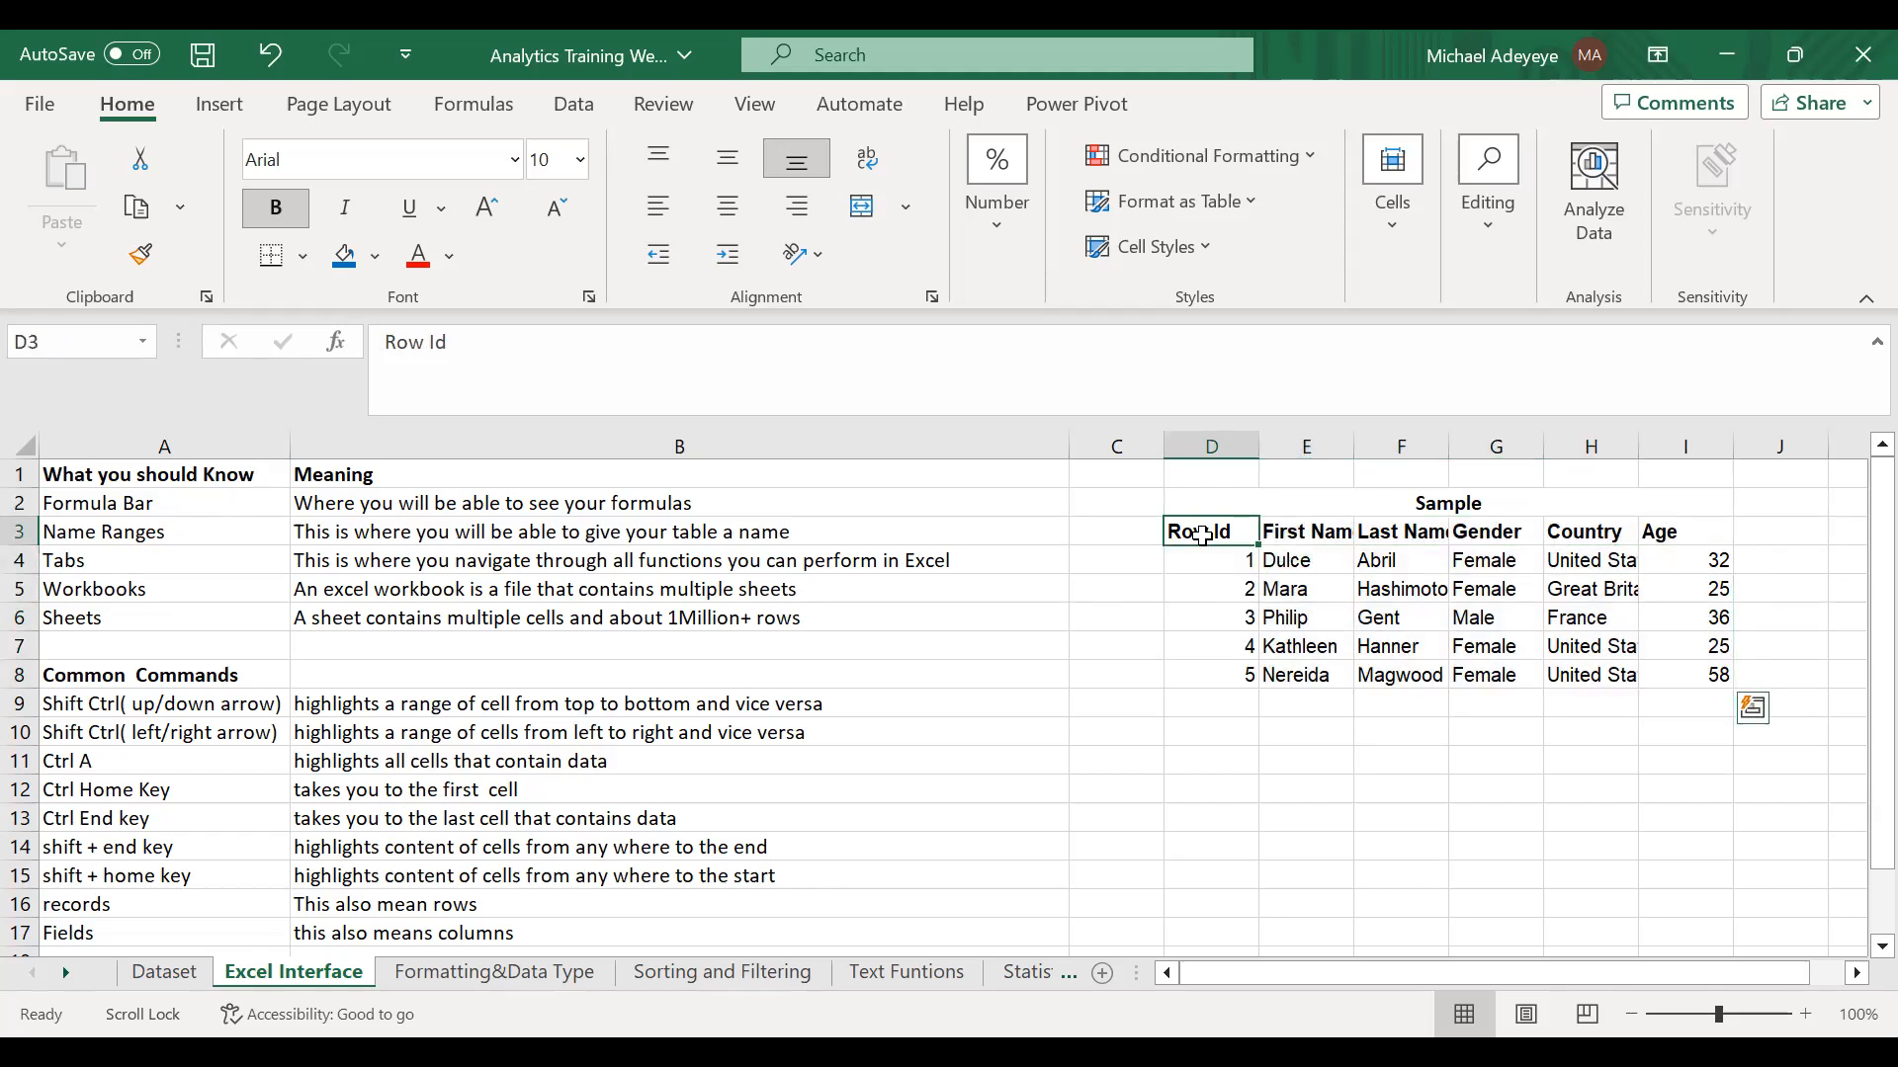
{"action": "key", "text": "shift+ctrl+Right"}
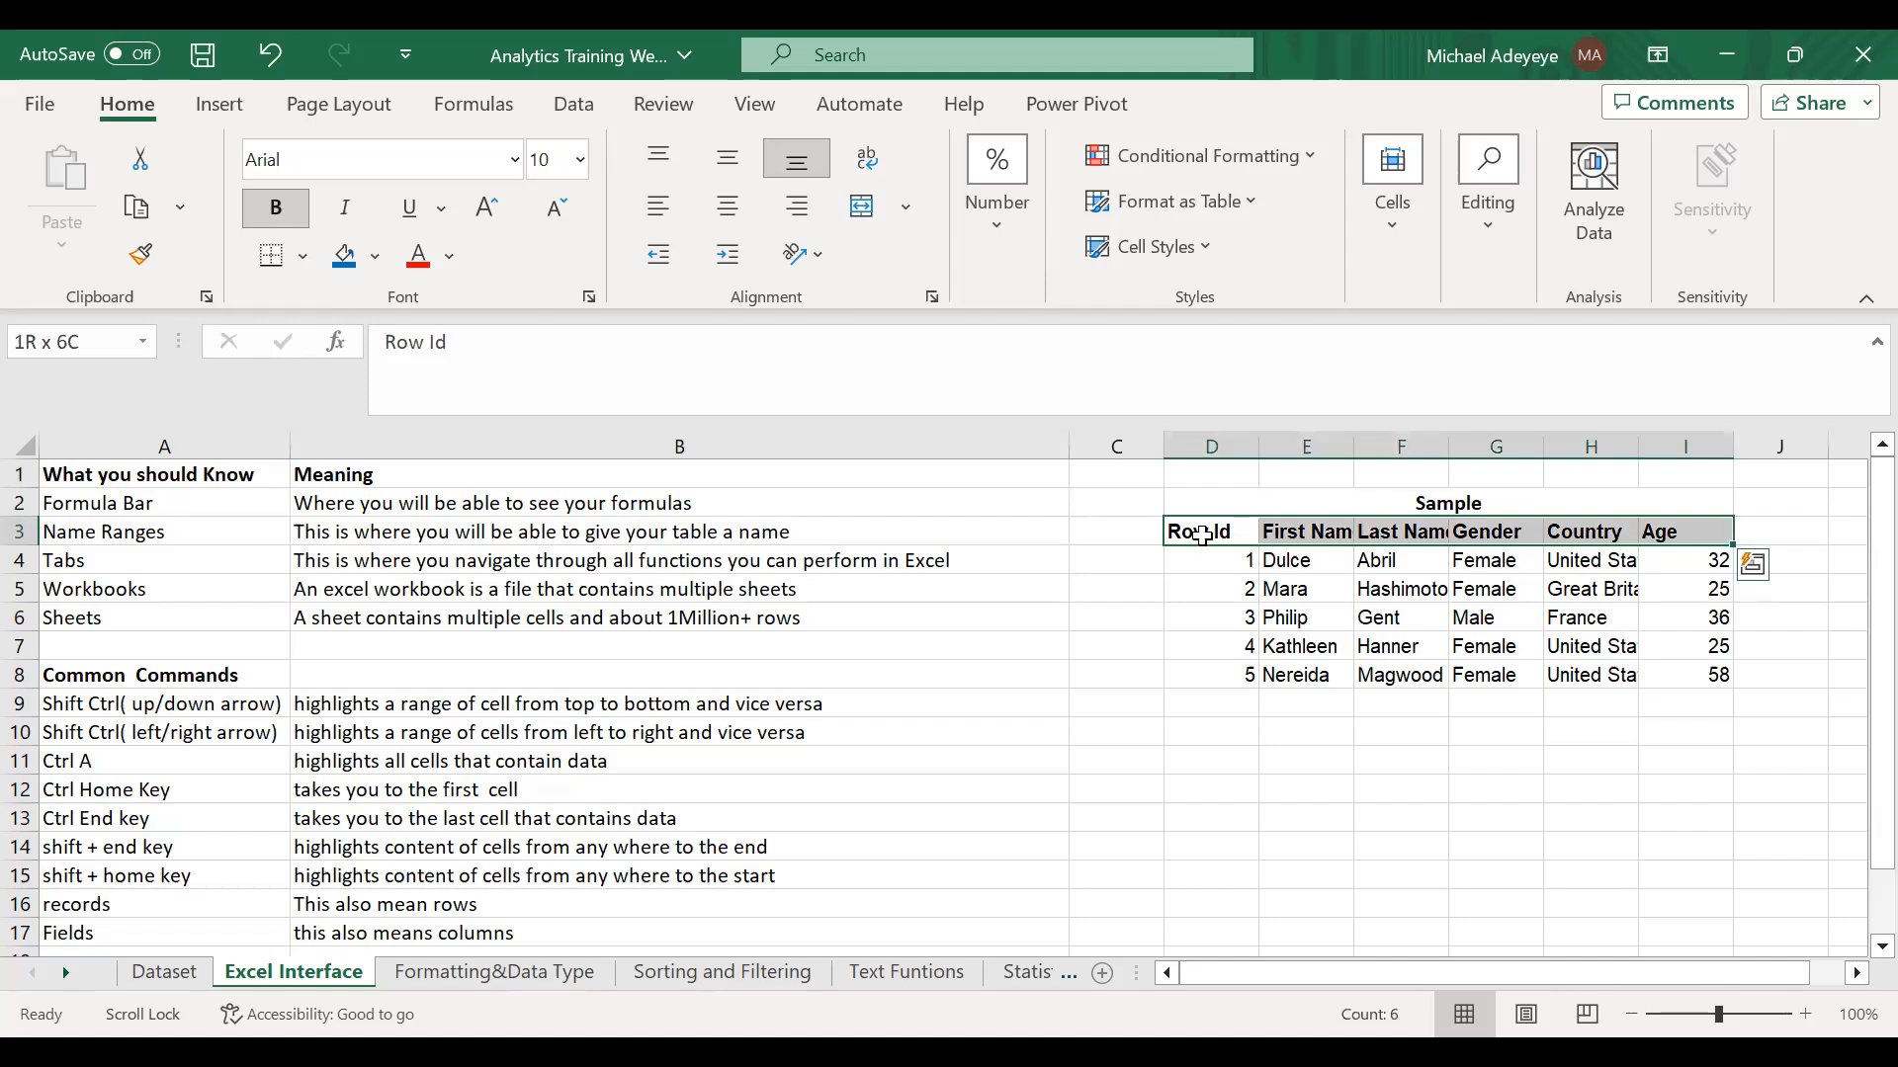
{"action": "key", "text": "shift+ctrl+Down"}
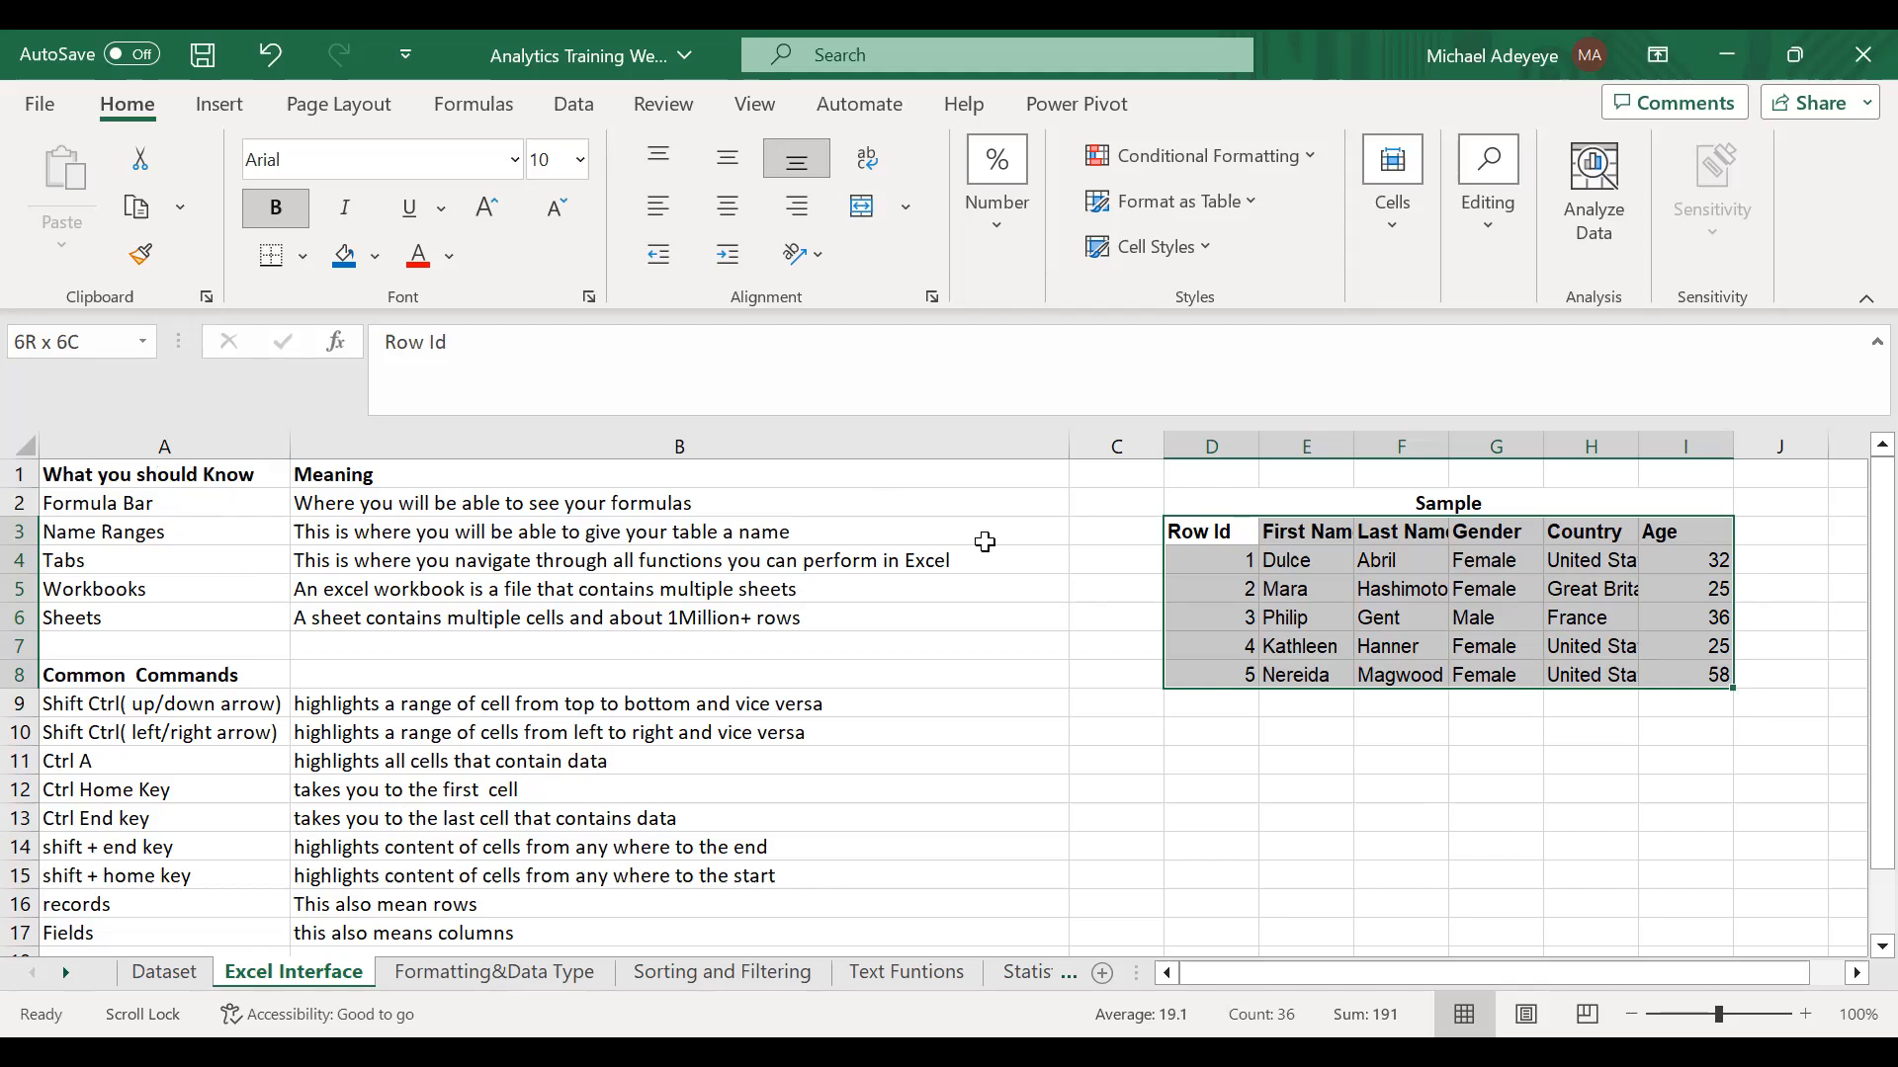
{"action": "left_click", "coordinate": [115, 346]}
{"action": "type", "text": "First_class"}
{"action": "key", "text": "Return"}
{"action": "left_click", "coordinate": [952, 787]}
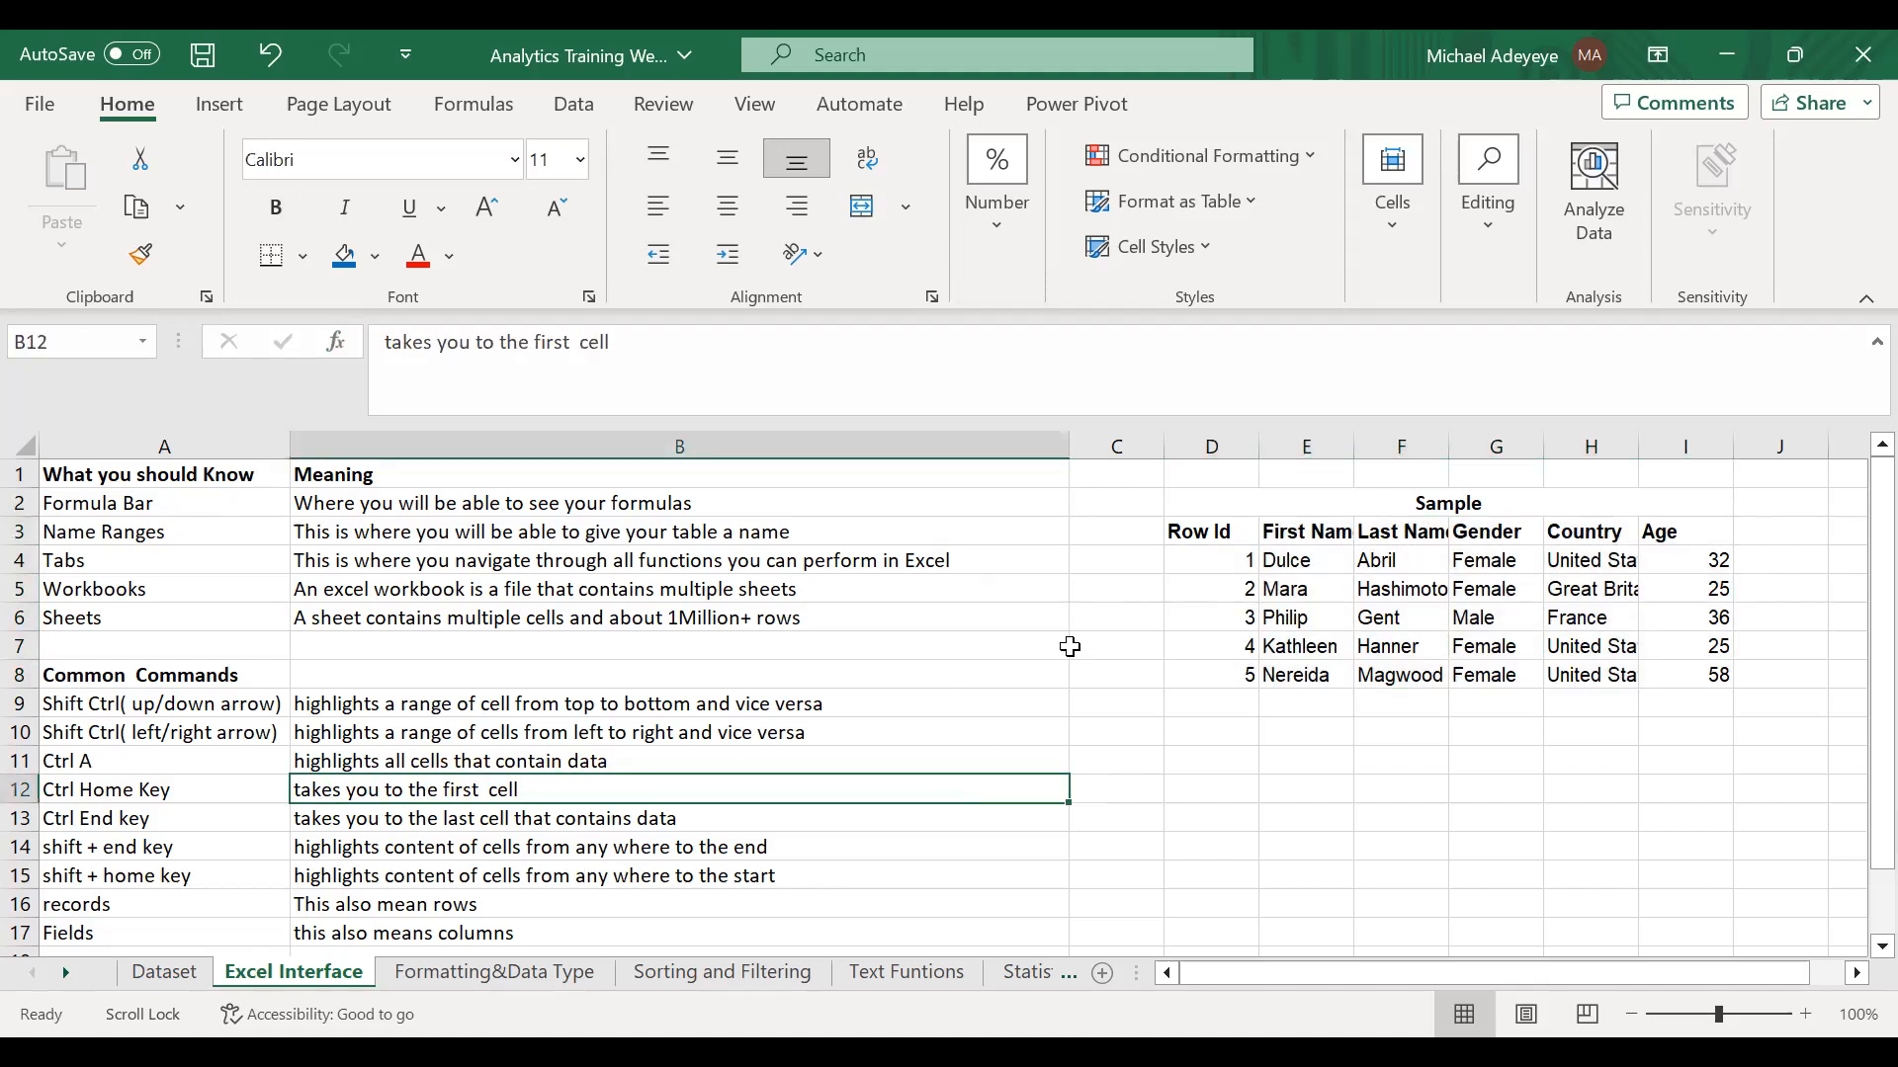
- Check the workbook's list of defined names for First_class, and return to the worksheet cells
{"action": "left_click", "coordinate": [144, 342]}
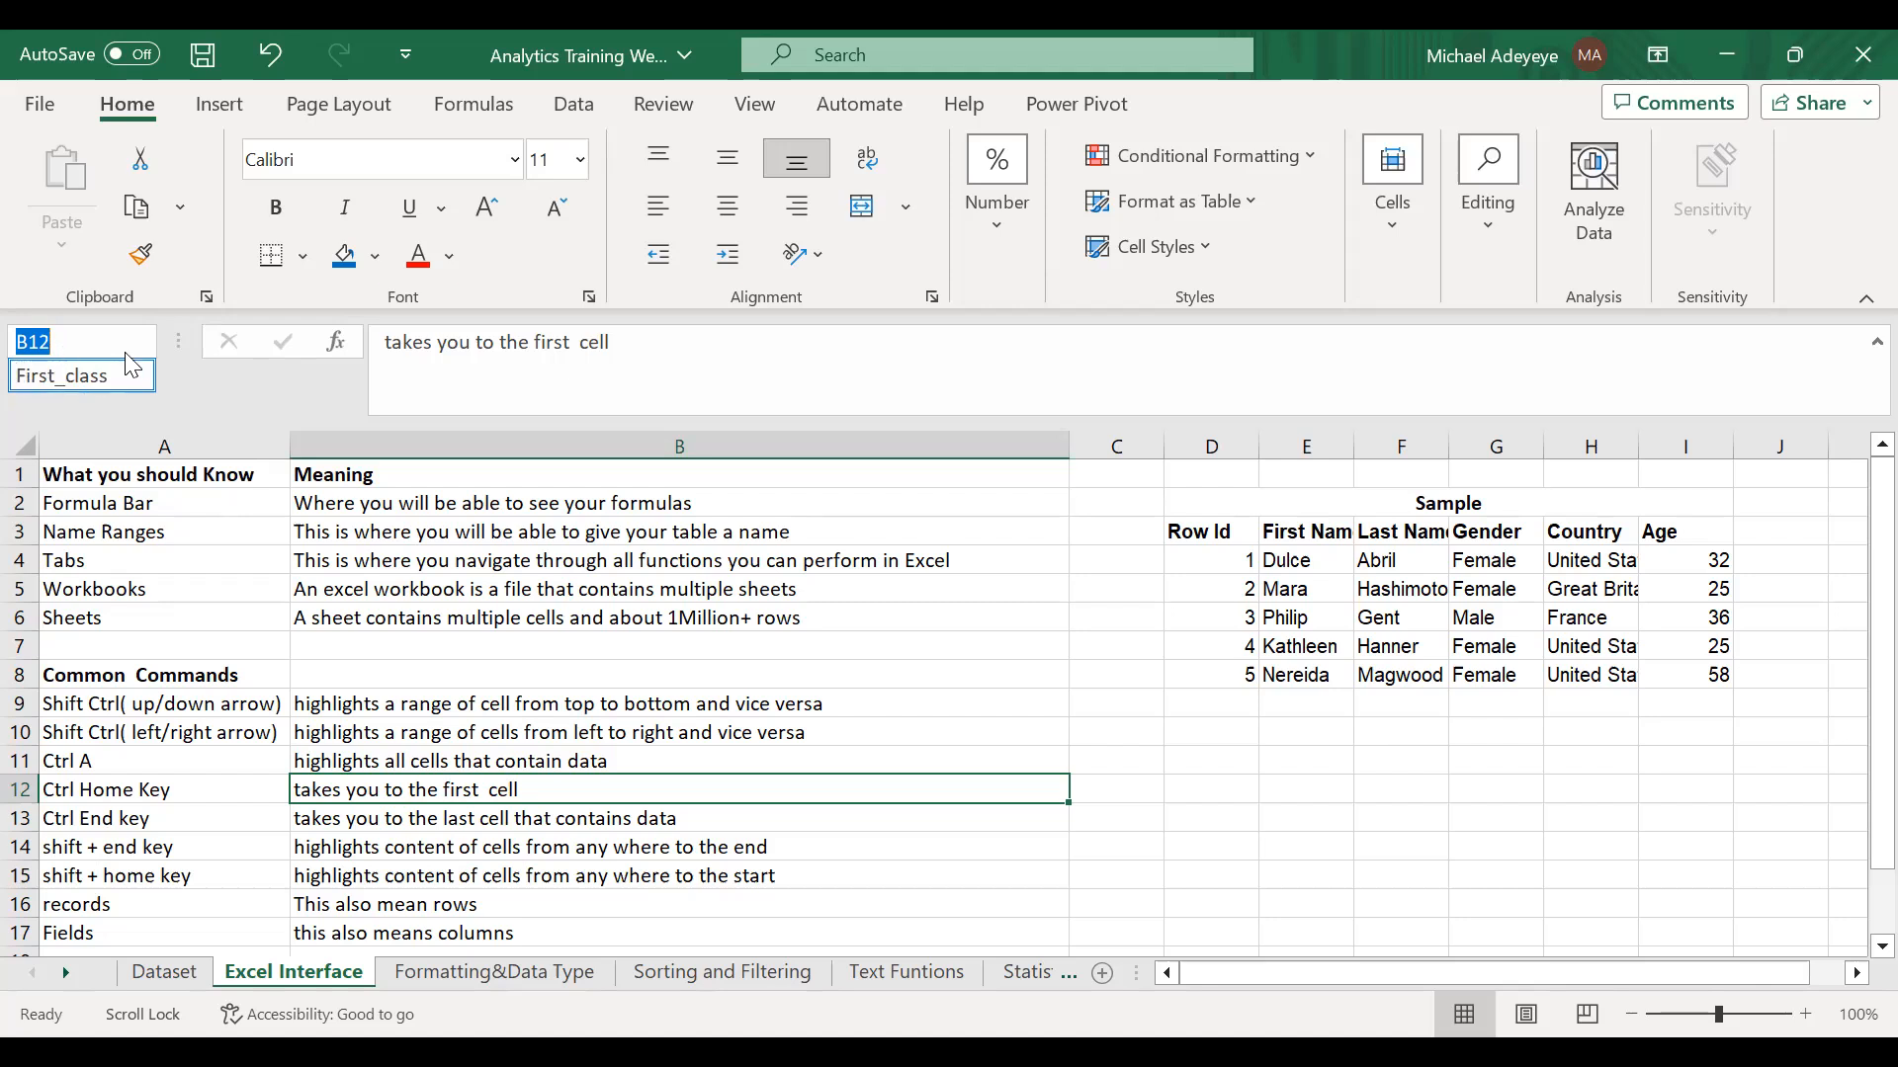
{"action": "left_click", "coordinate": [110, 341]}
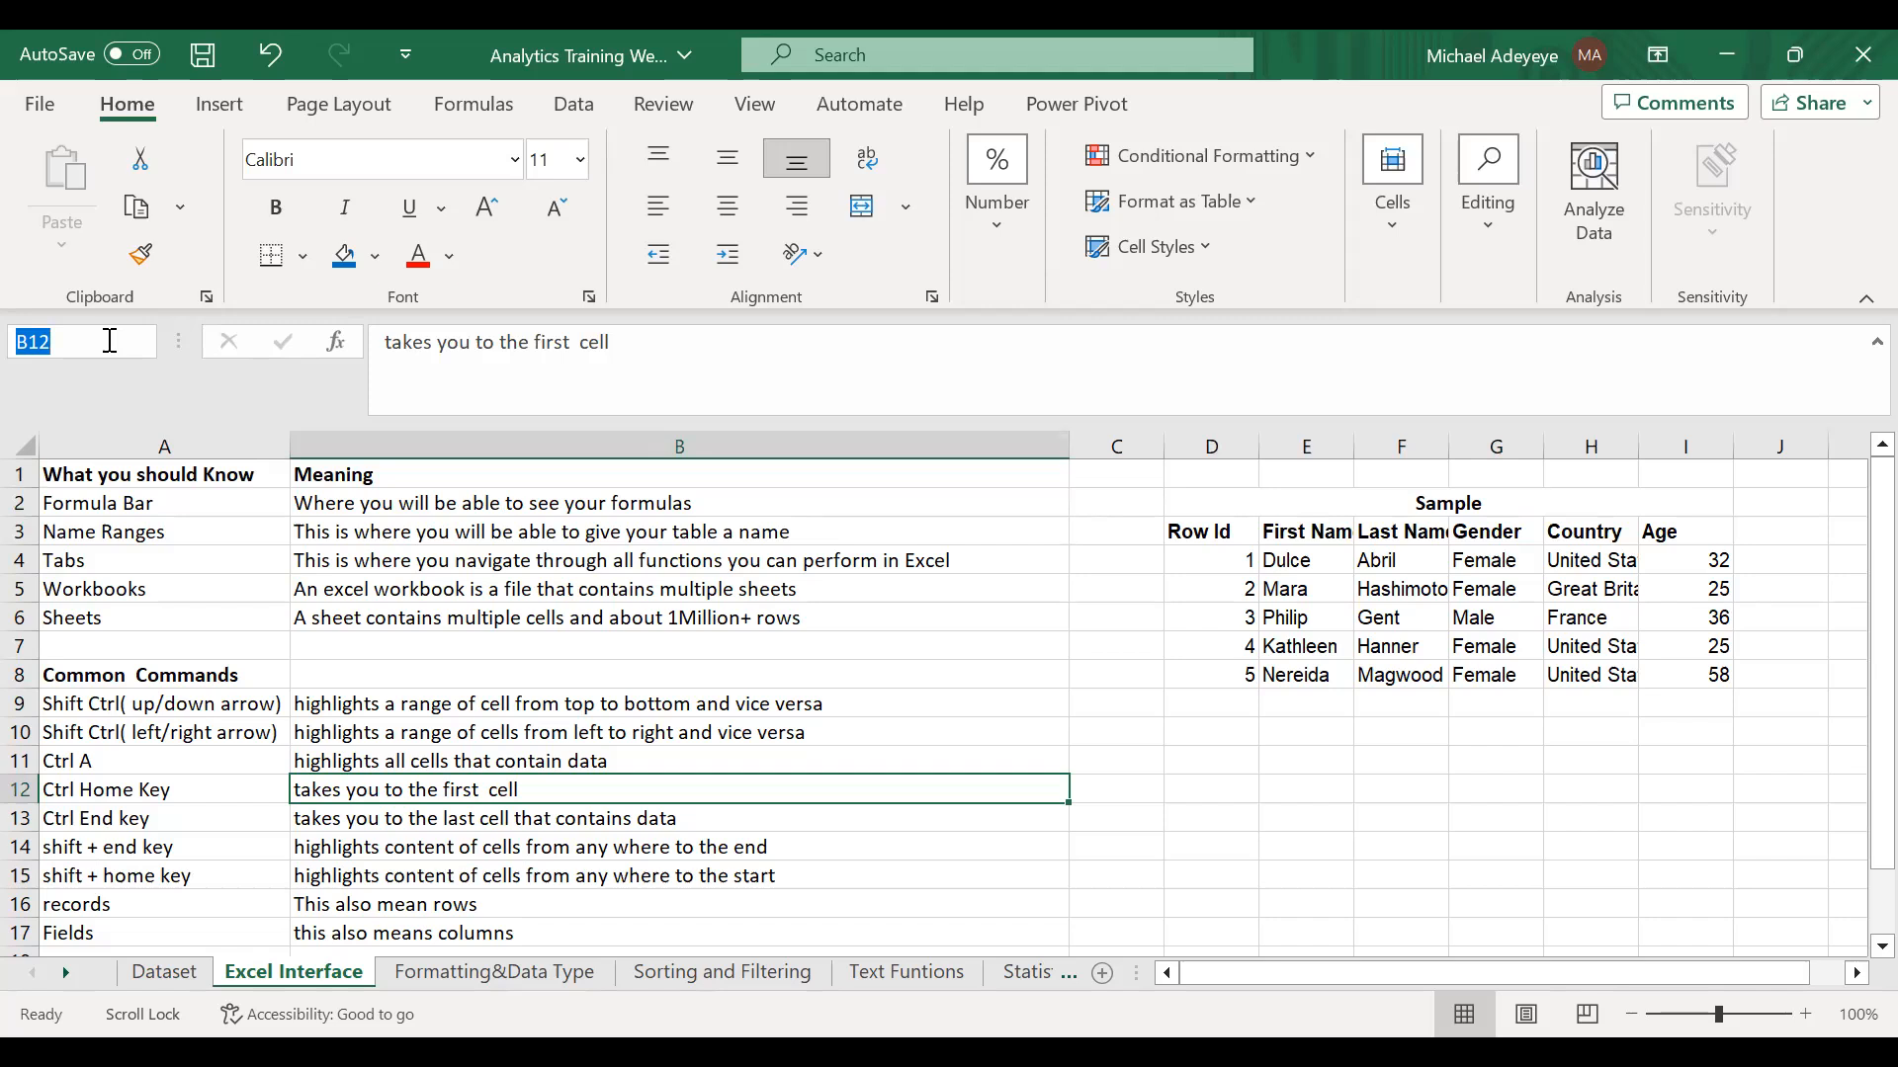
{"action": "left_click", "coordinate": [574, 672]}
- Review the Tabs entry in B4 and examine the ribbon's command sets, including Page Layout, Review, Automate, Help and Power Pivot
{"action": "left_click", "coordinate": [441, 556]}
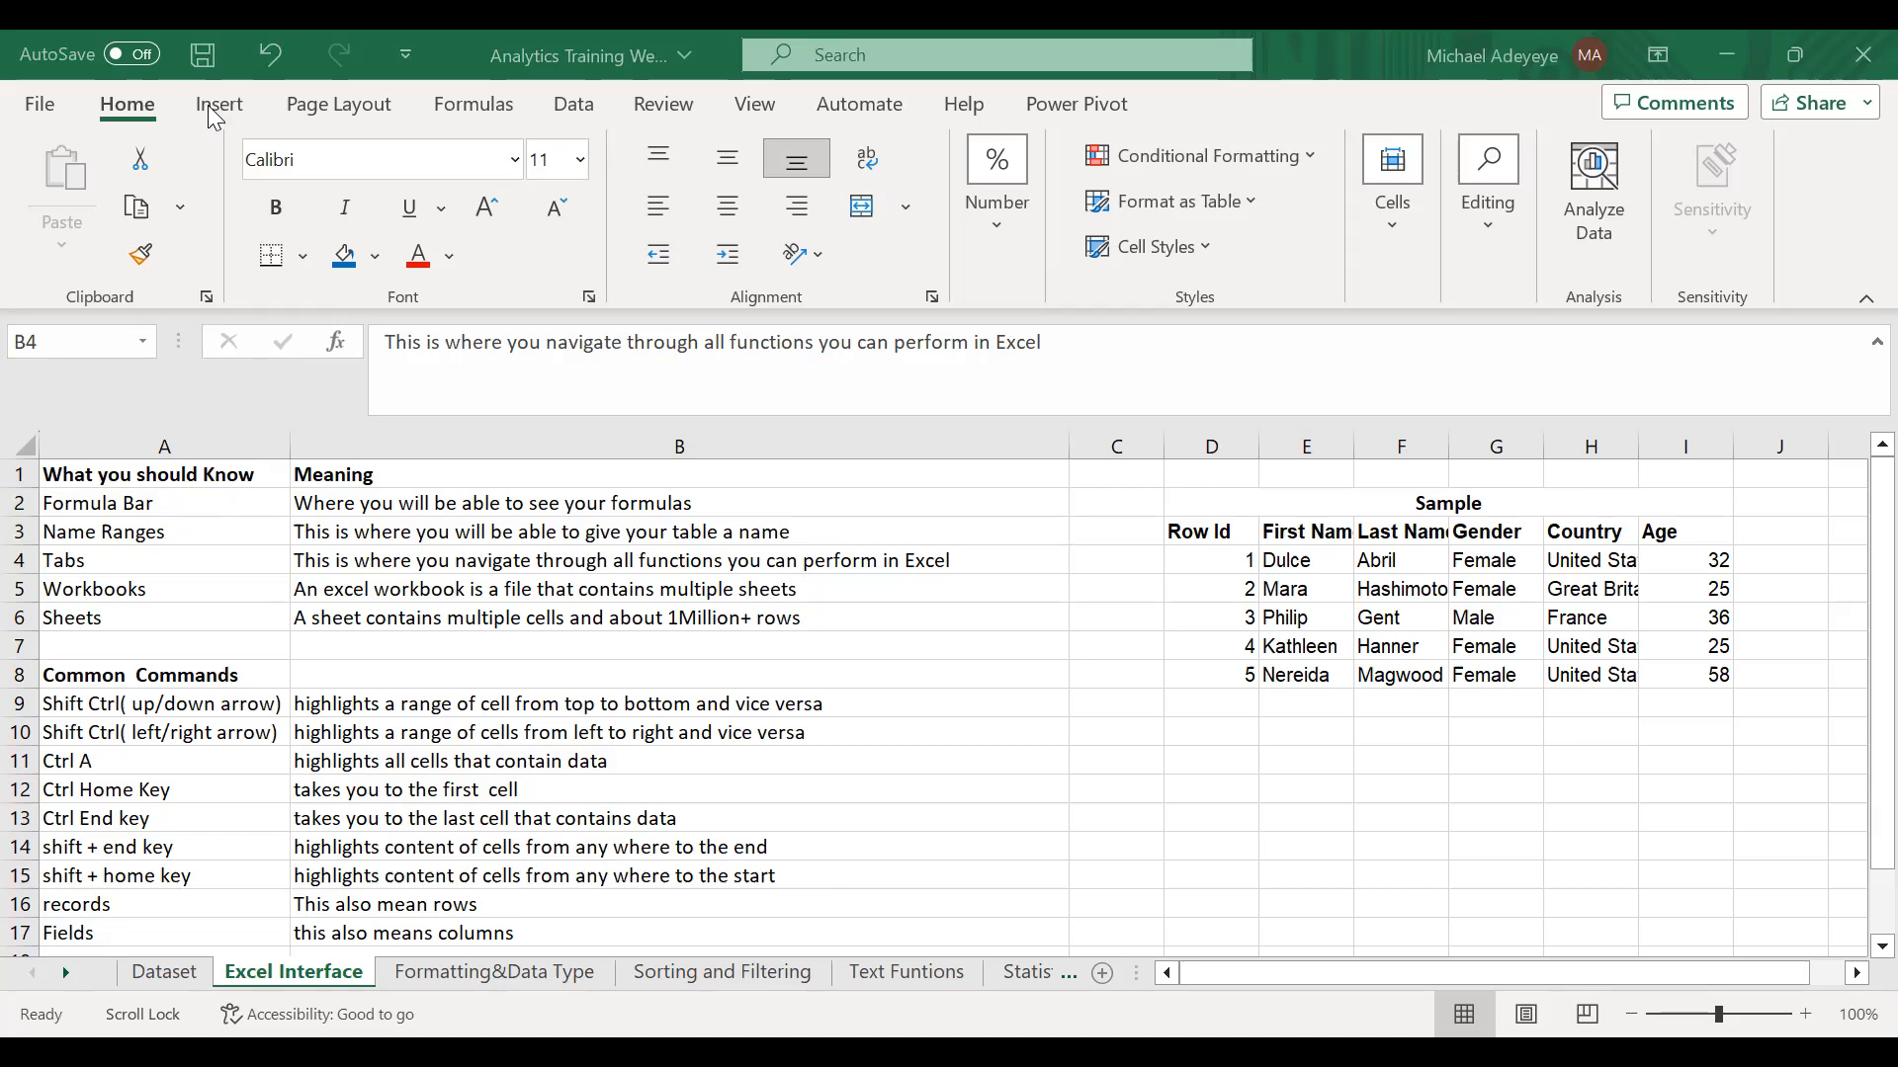
{"action": "left_click", "coordinate": [334, 119]}
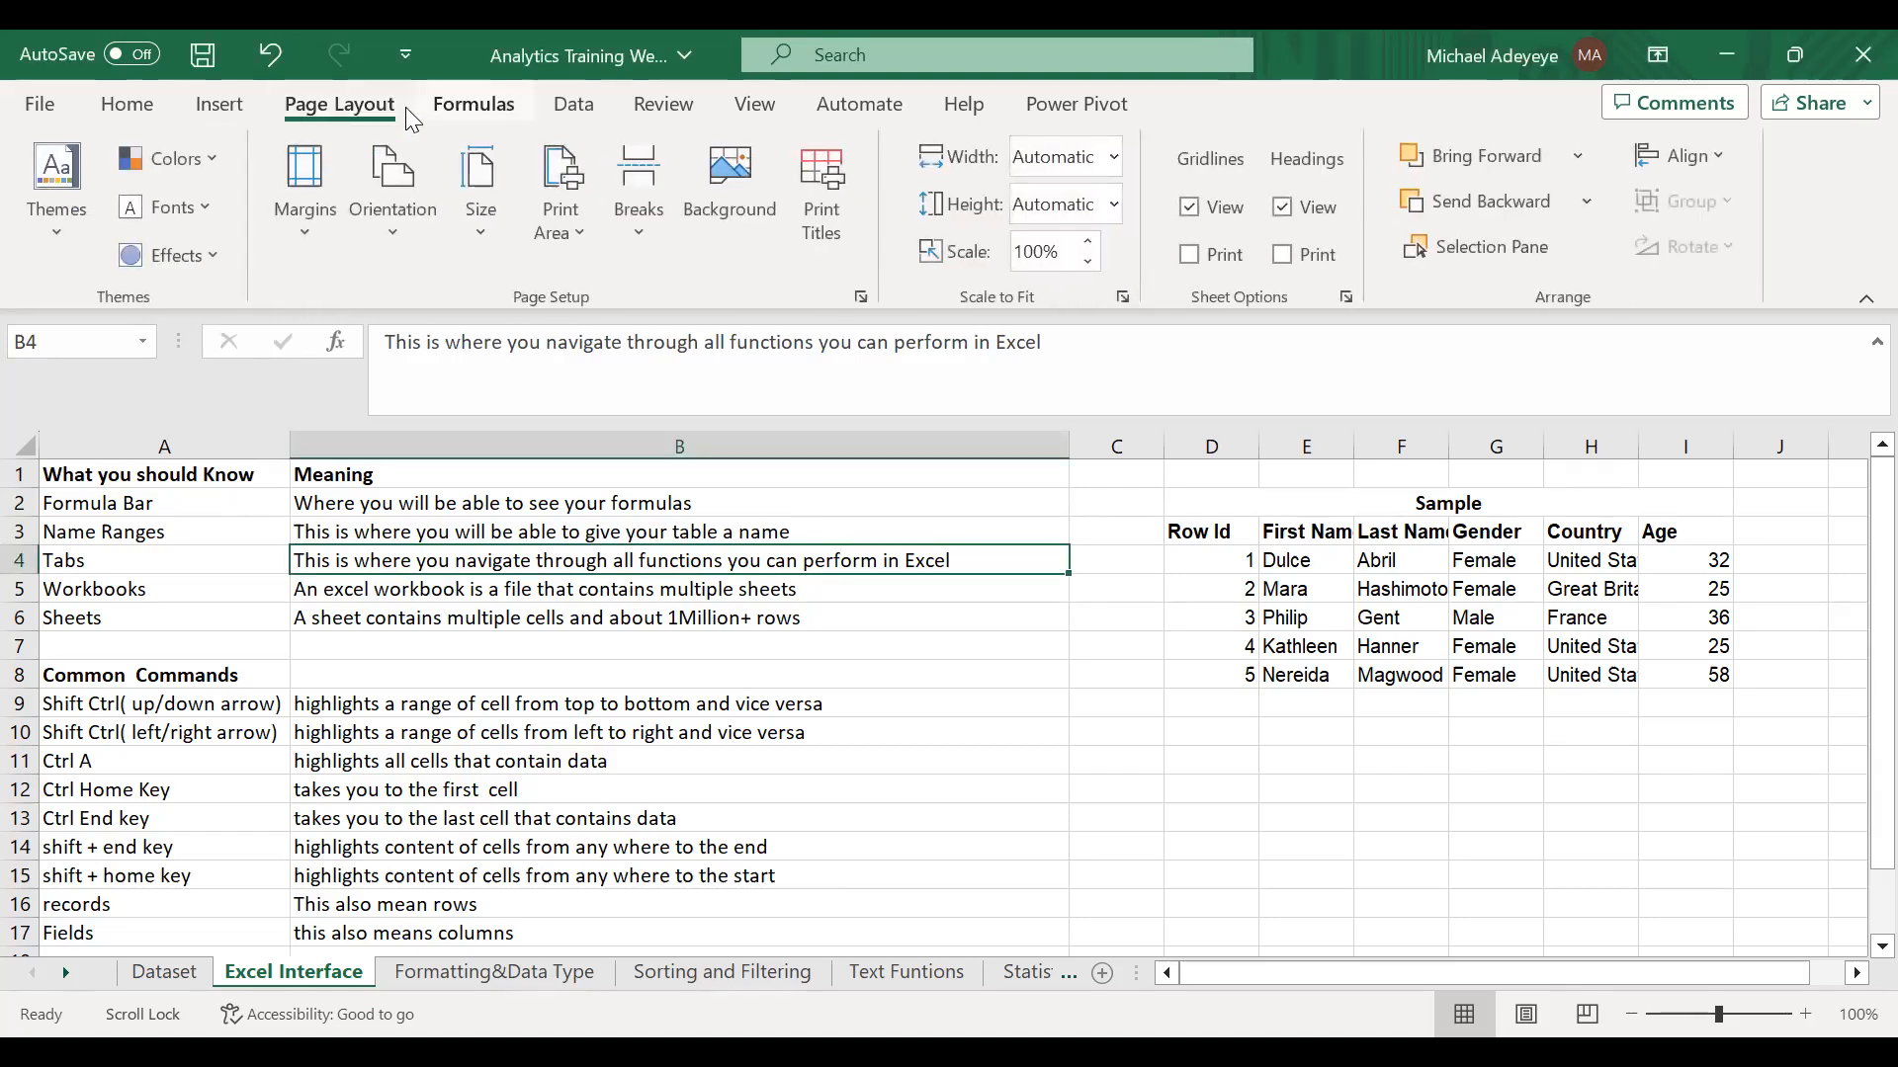
{"action": "scroll", "coordinate": [406, 110], "scroll_direction": "down", "scroll_amount": 1}
{"action": "scroll", "coordinate": [406, 110], "scroll_direction": "down", "scroll_amount": 1}
{"action": "scroll", "coordinate": [405, 106], "scroll_direction": "down", "scroll_amount": 1}
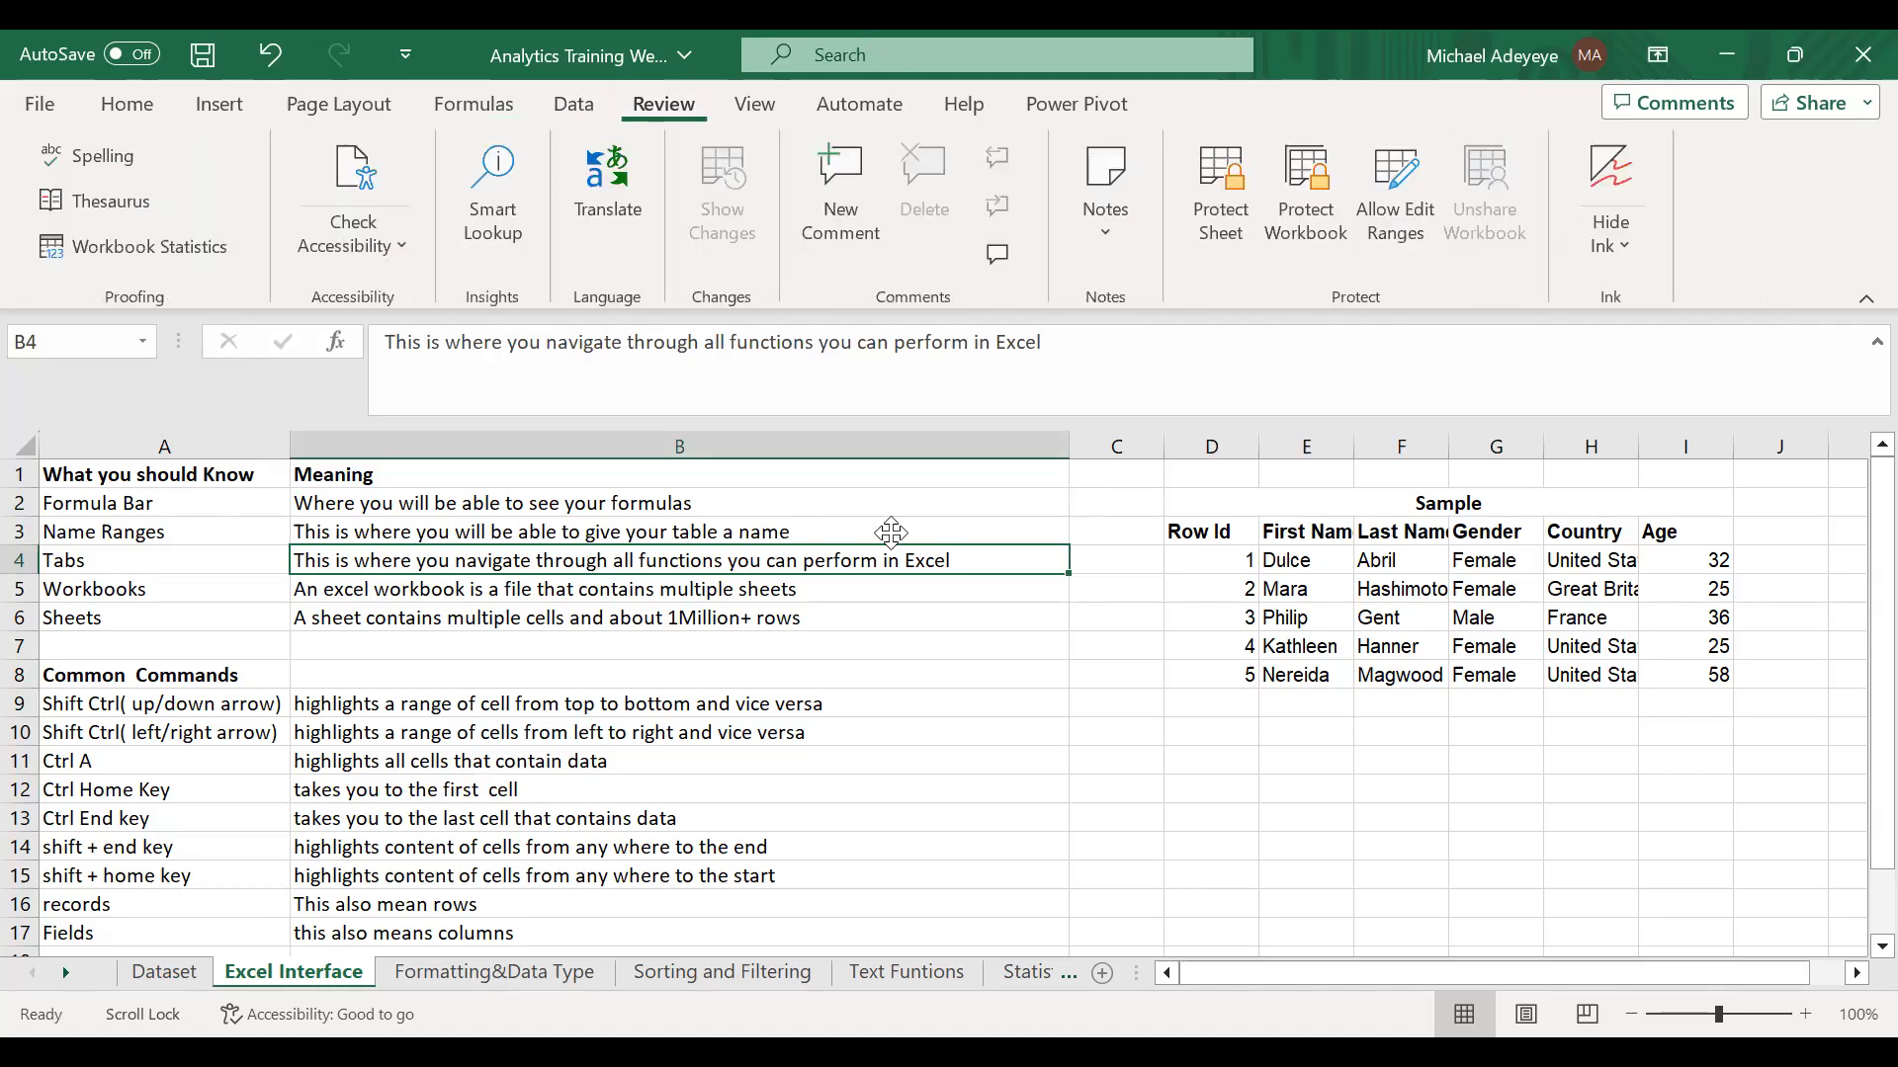
{"action": "left_click", "coordinate": [870, 121]}
{"action": "left_click", "coordinate": [966, 115]}
{"action": "left_click", "coordinate": [1077, 122]}
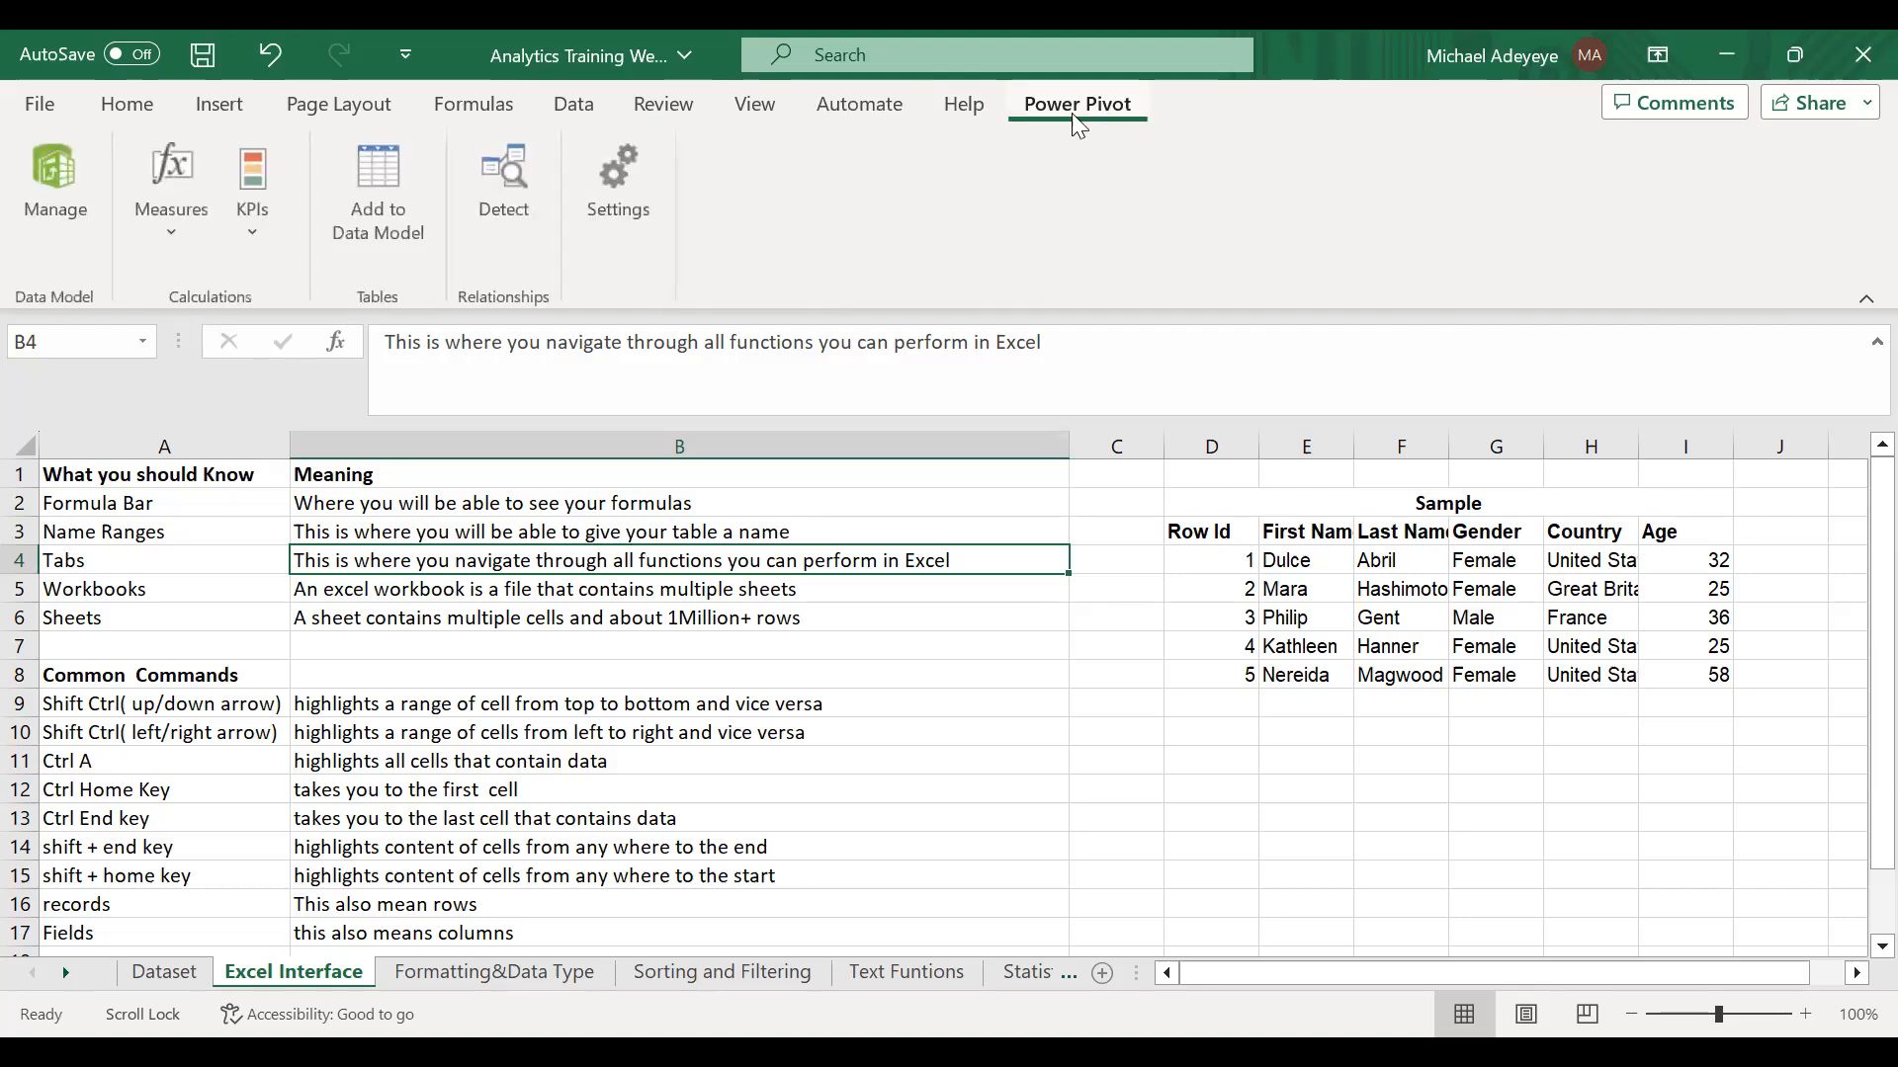
- Survey the ribbon's command sets from File through Home, Insert and Formulas
{"action": "left_click", "coordinate": [10, 110]}
{"action": "left_click", "coordinate": [35, 121]}
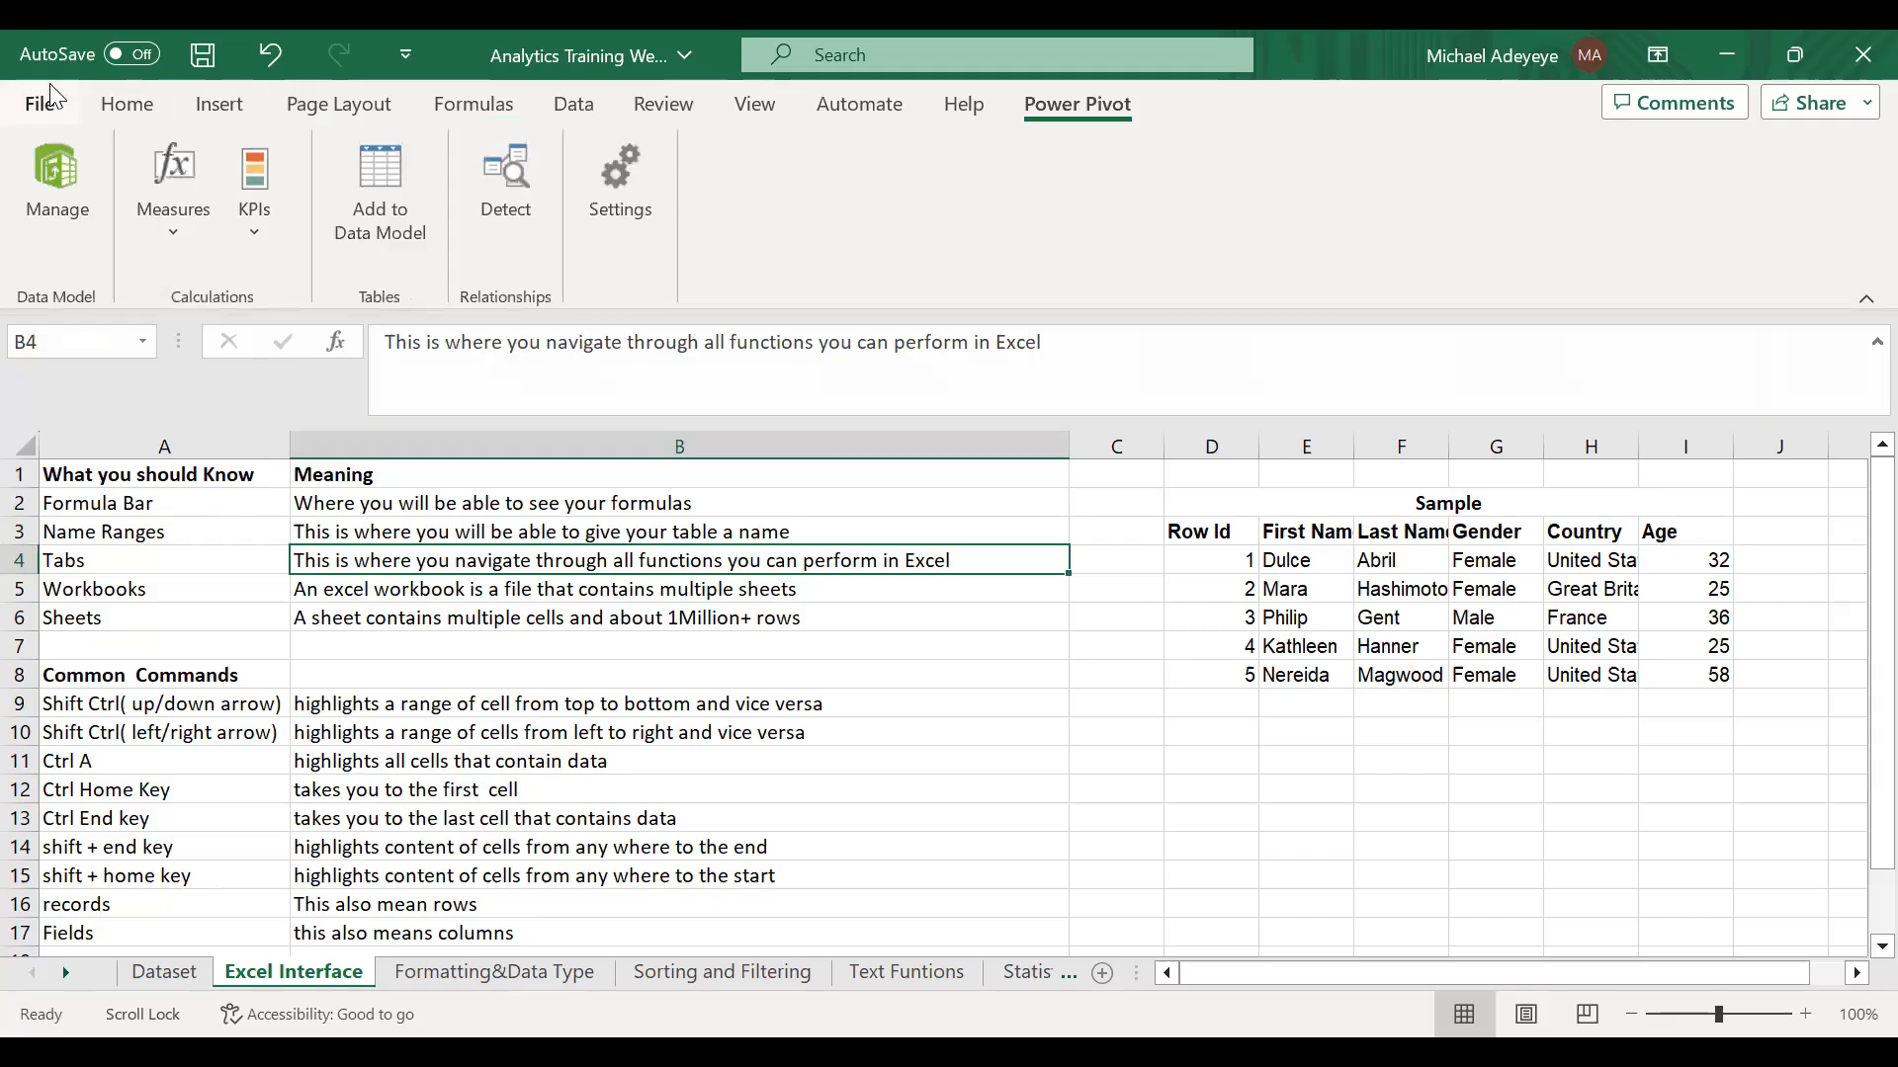
{"action": "left_click", "coordinate": [49, 91]}
{"action": "left_click", "coordinate": [39, 113]}
{"action": "left_click", "coordinate": [147, 109]}
{"action": "left_click", "coordinate": [219, 107]}
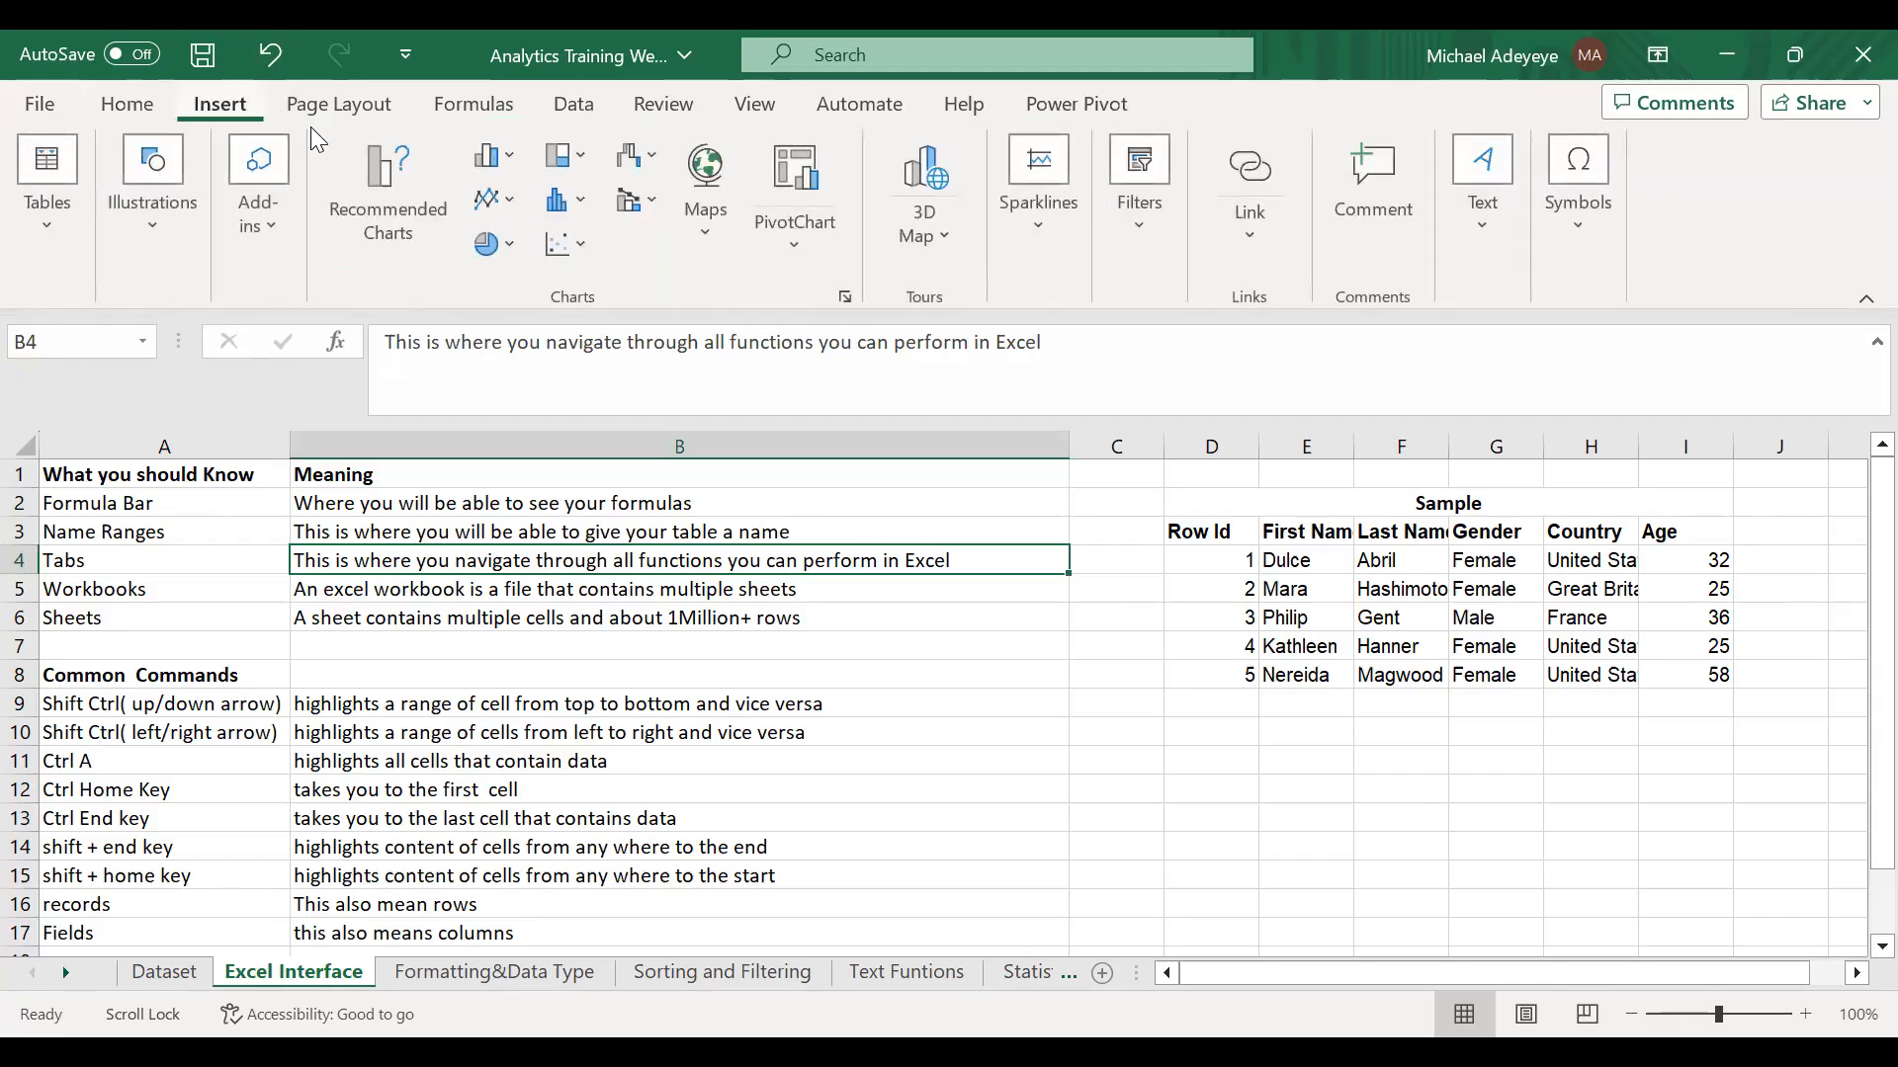
{"action": "left_click", "coordinate": [459, 107]}
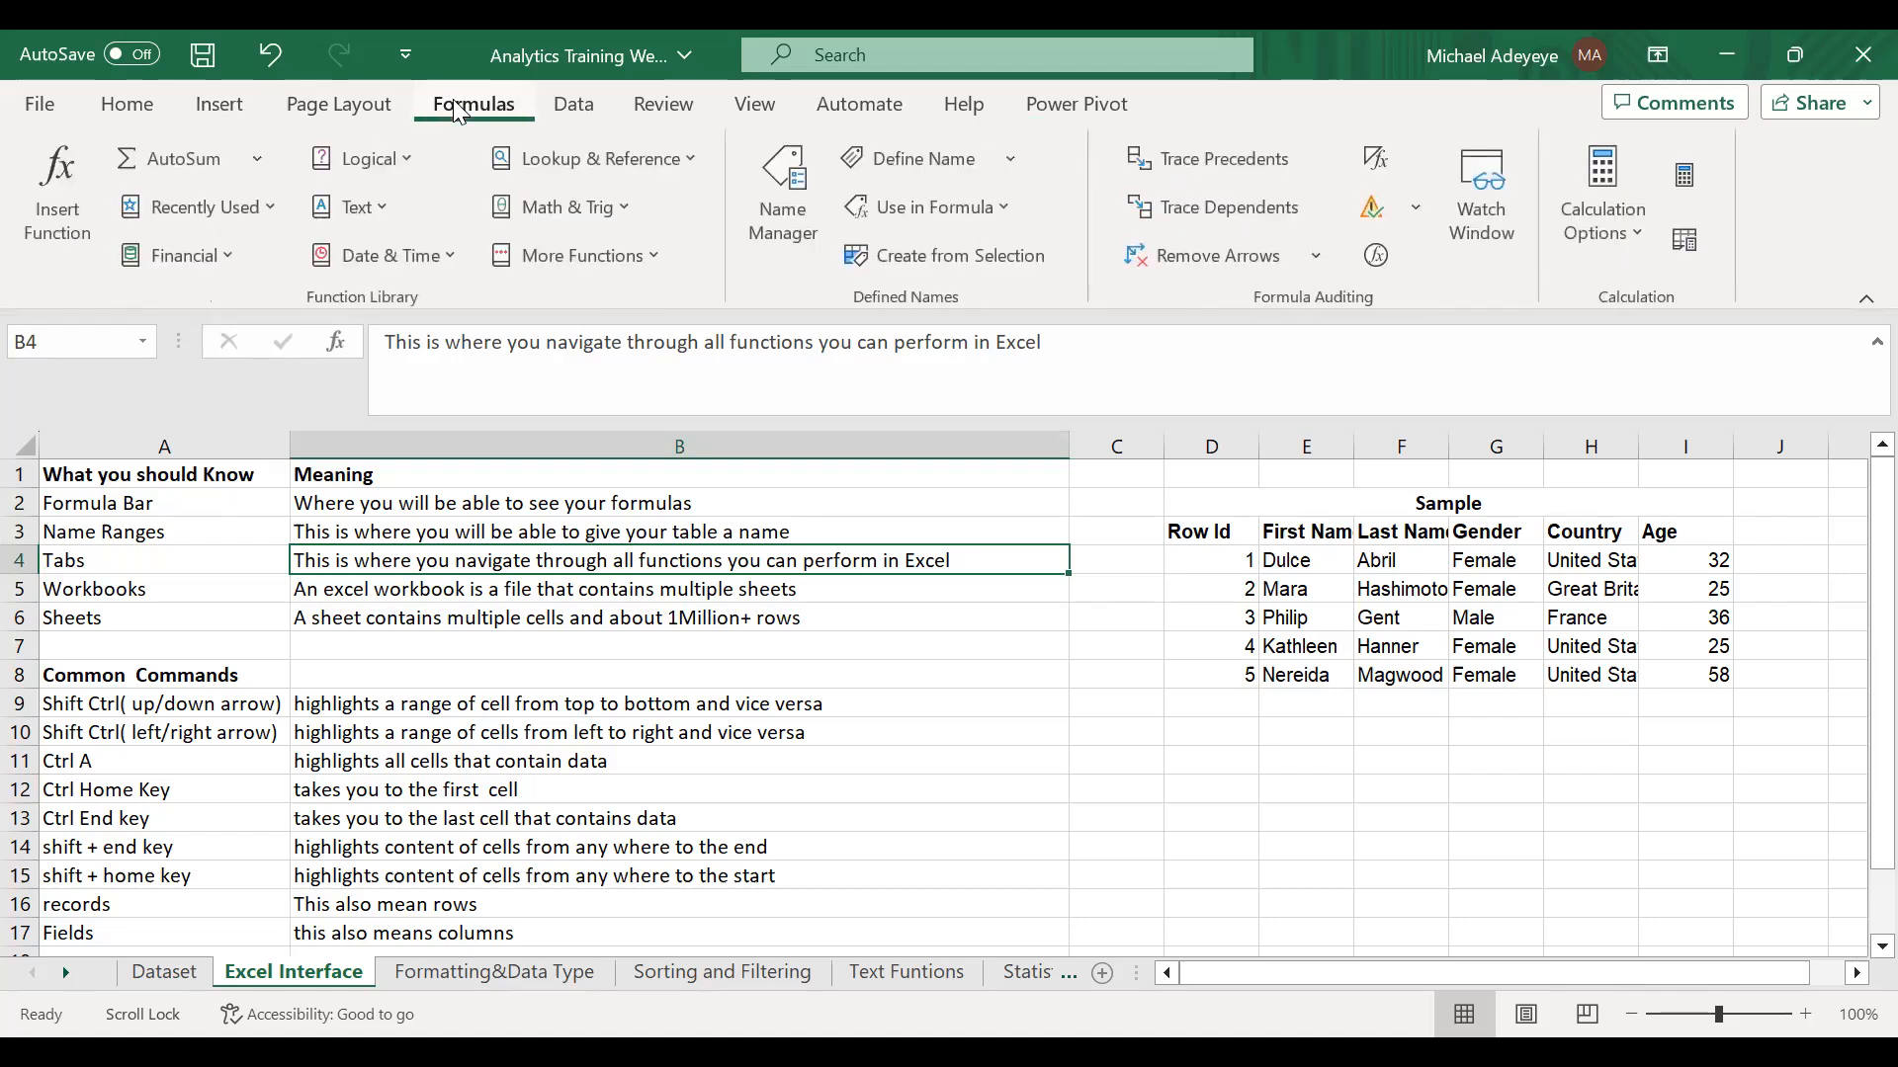
- Examine the Home formatting commands: font and size choices, number formats, conditional formatting, cell commands and table styles
{"action": "left_click", "coordinate": [121, 109]}
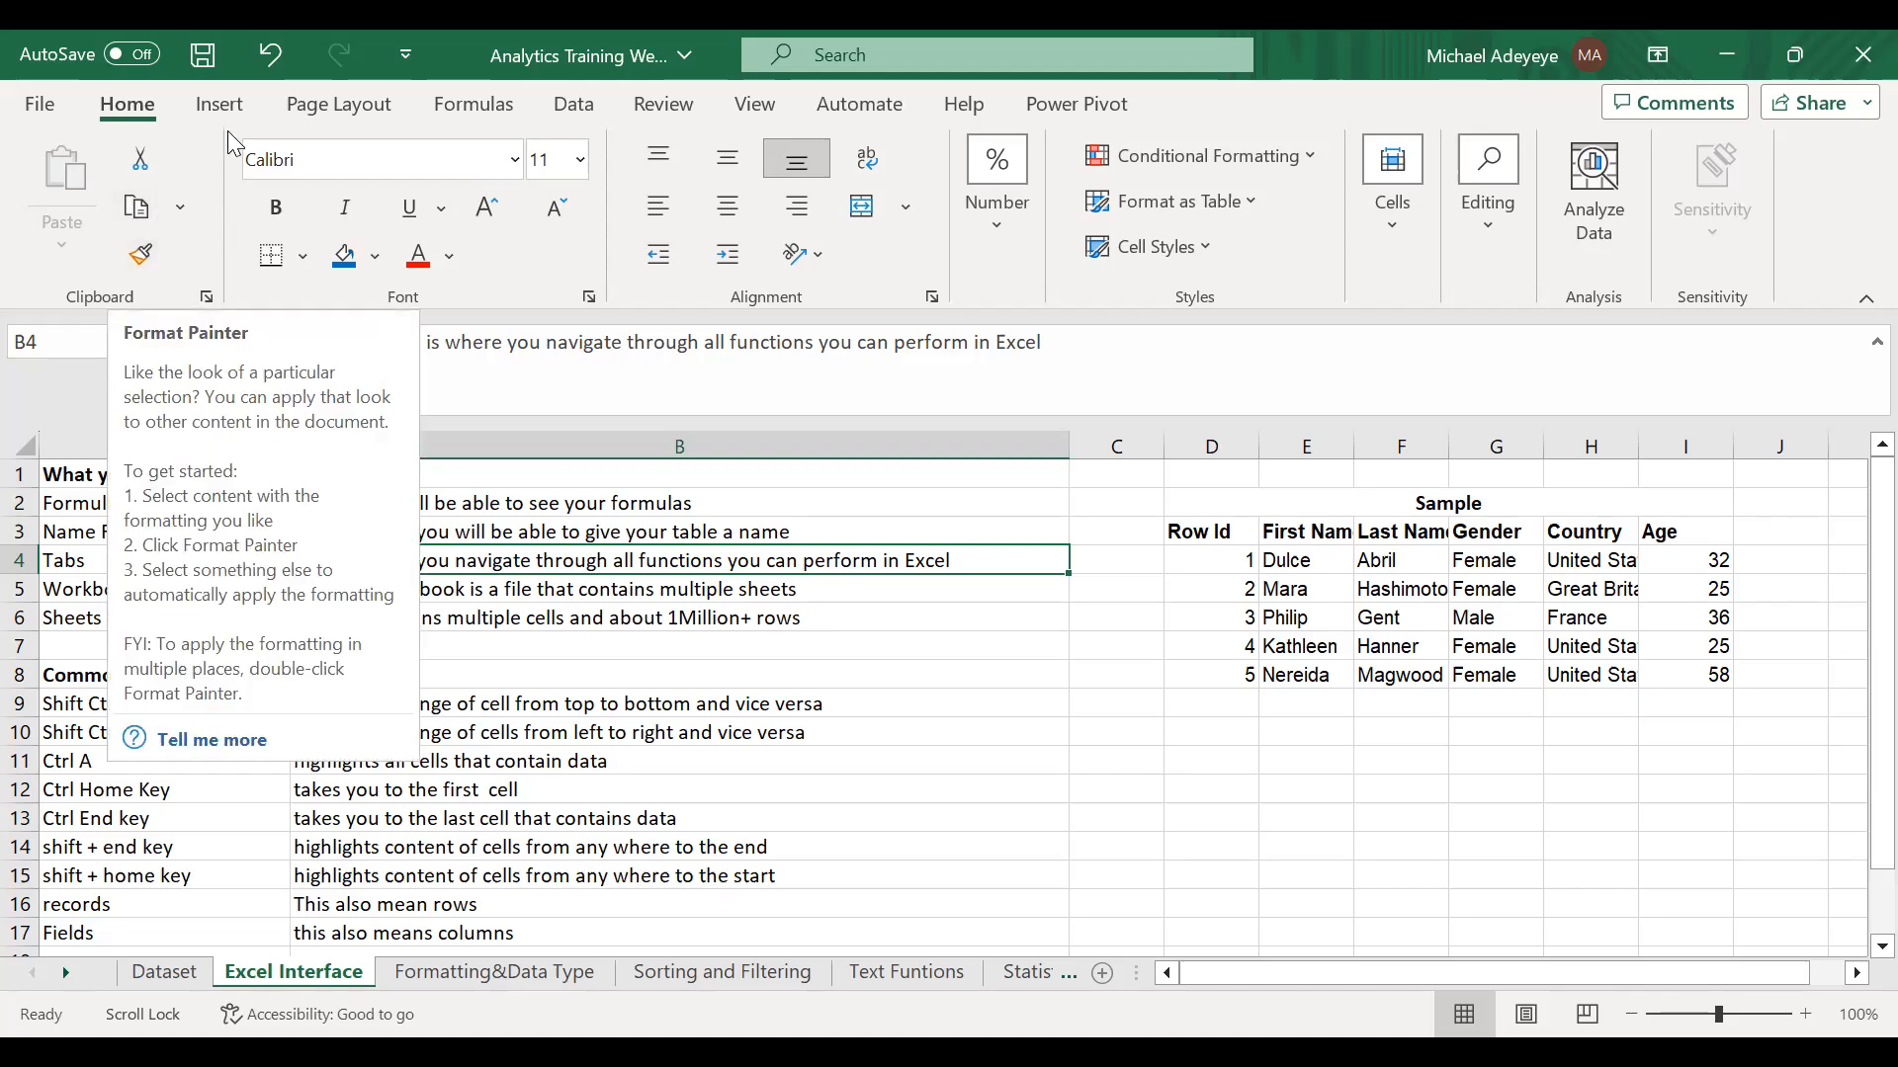
{"action": "left_click", "coordinate": [515, 160]}
{"action": "left_click", "coordinate": [580, 161]}
{"action": "left_click", "coordinate": [580, 161]}
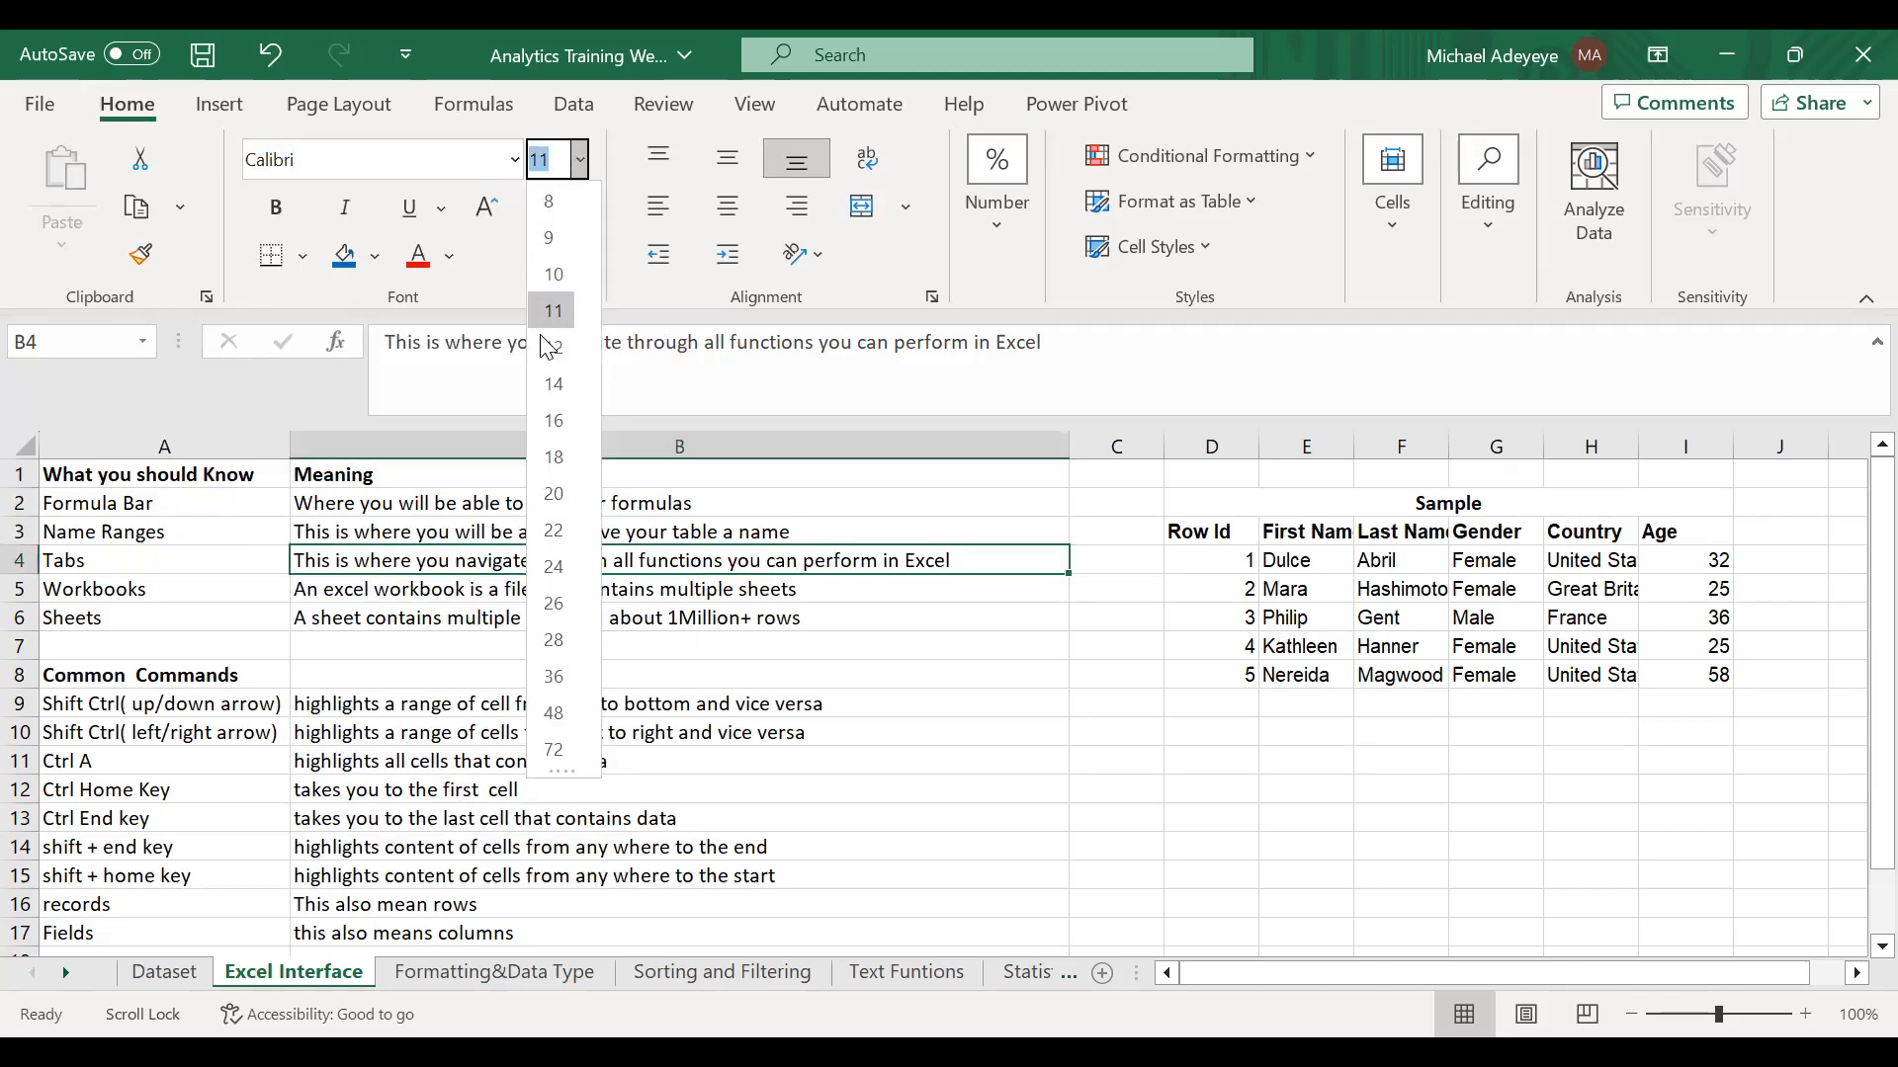
{"action": "left_click", "coordinate": [397, 128]}
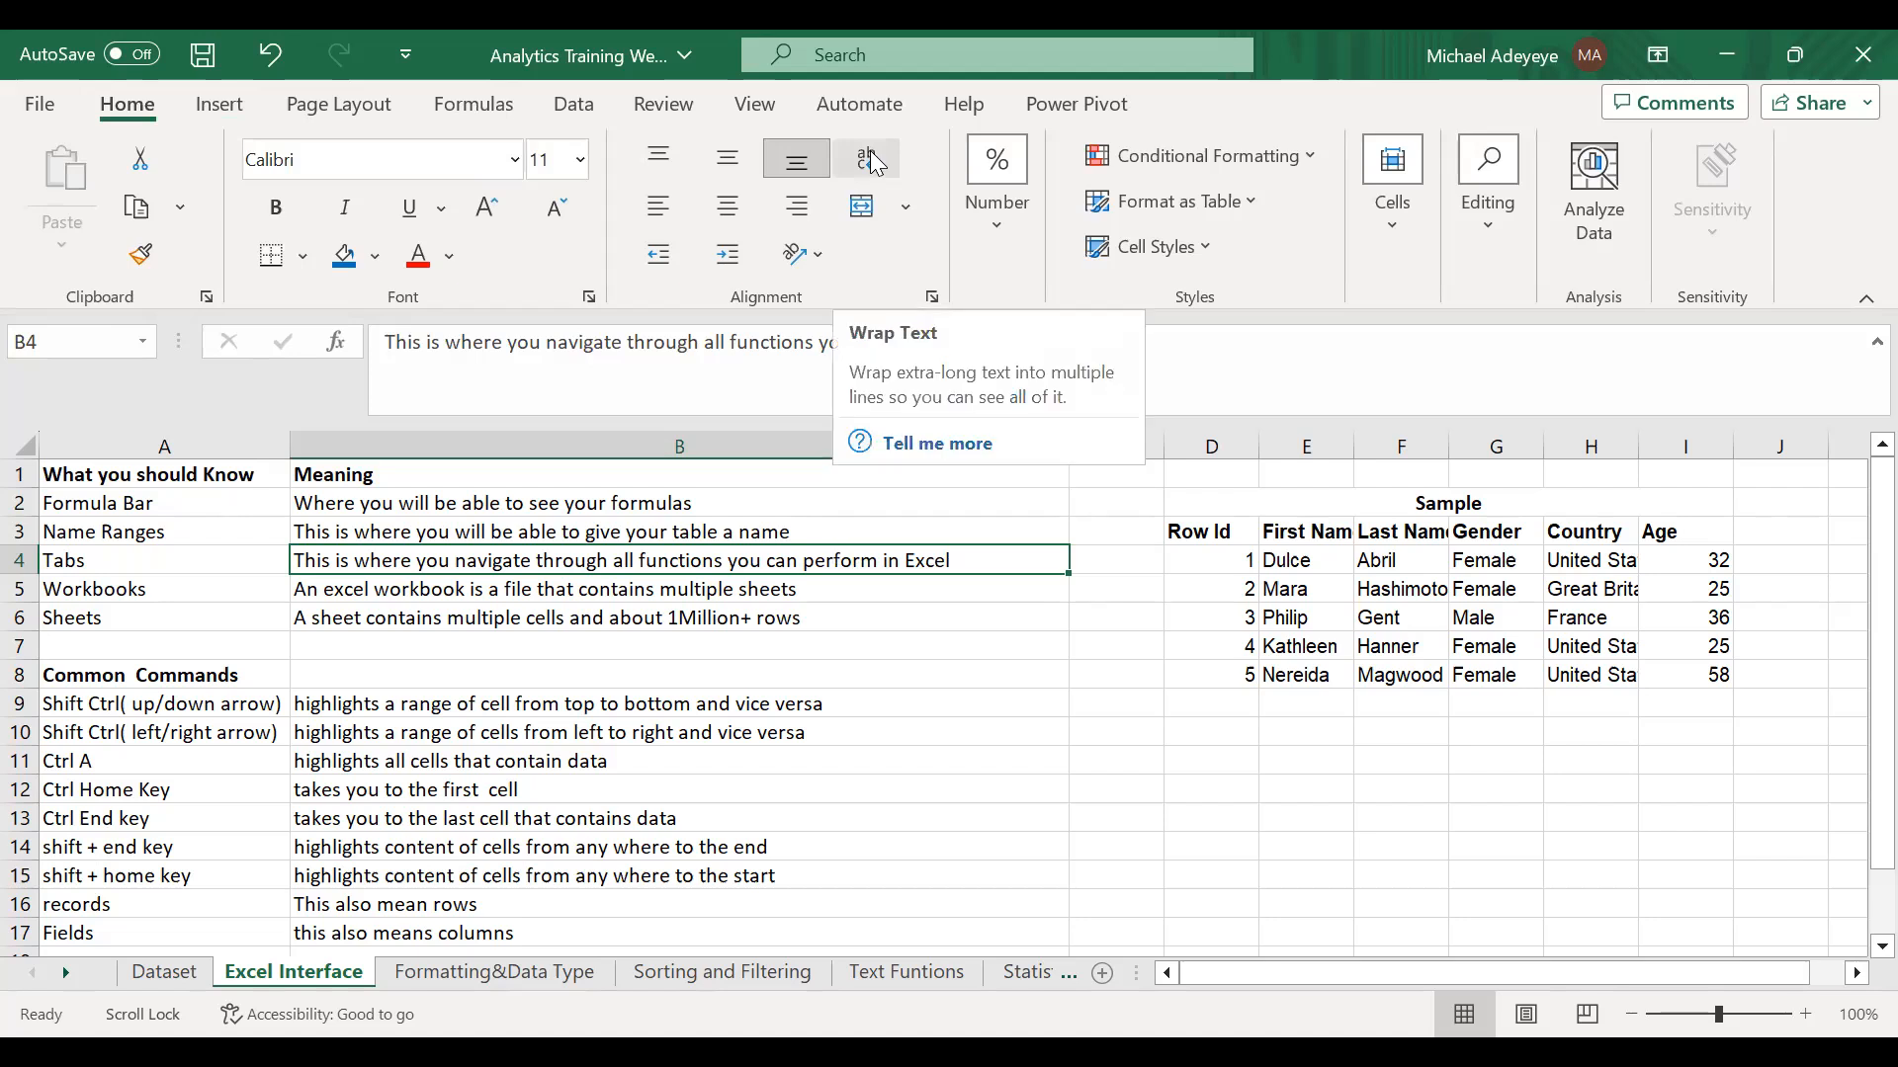
{"action": "left_click", "coordinate": [1003, 232]}
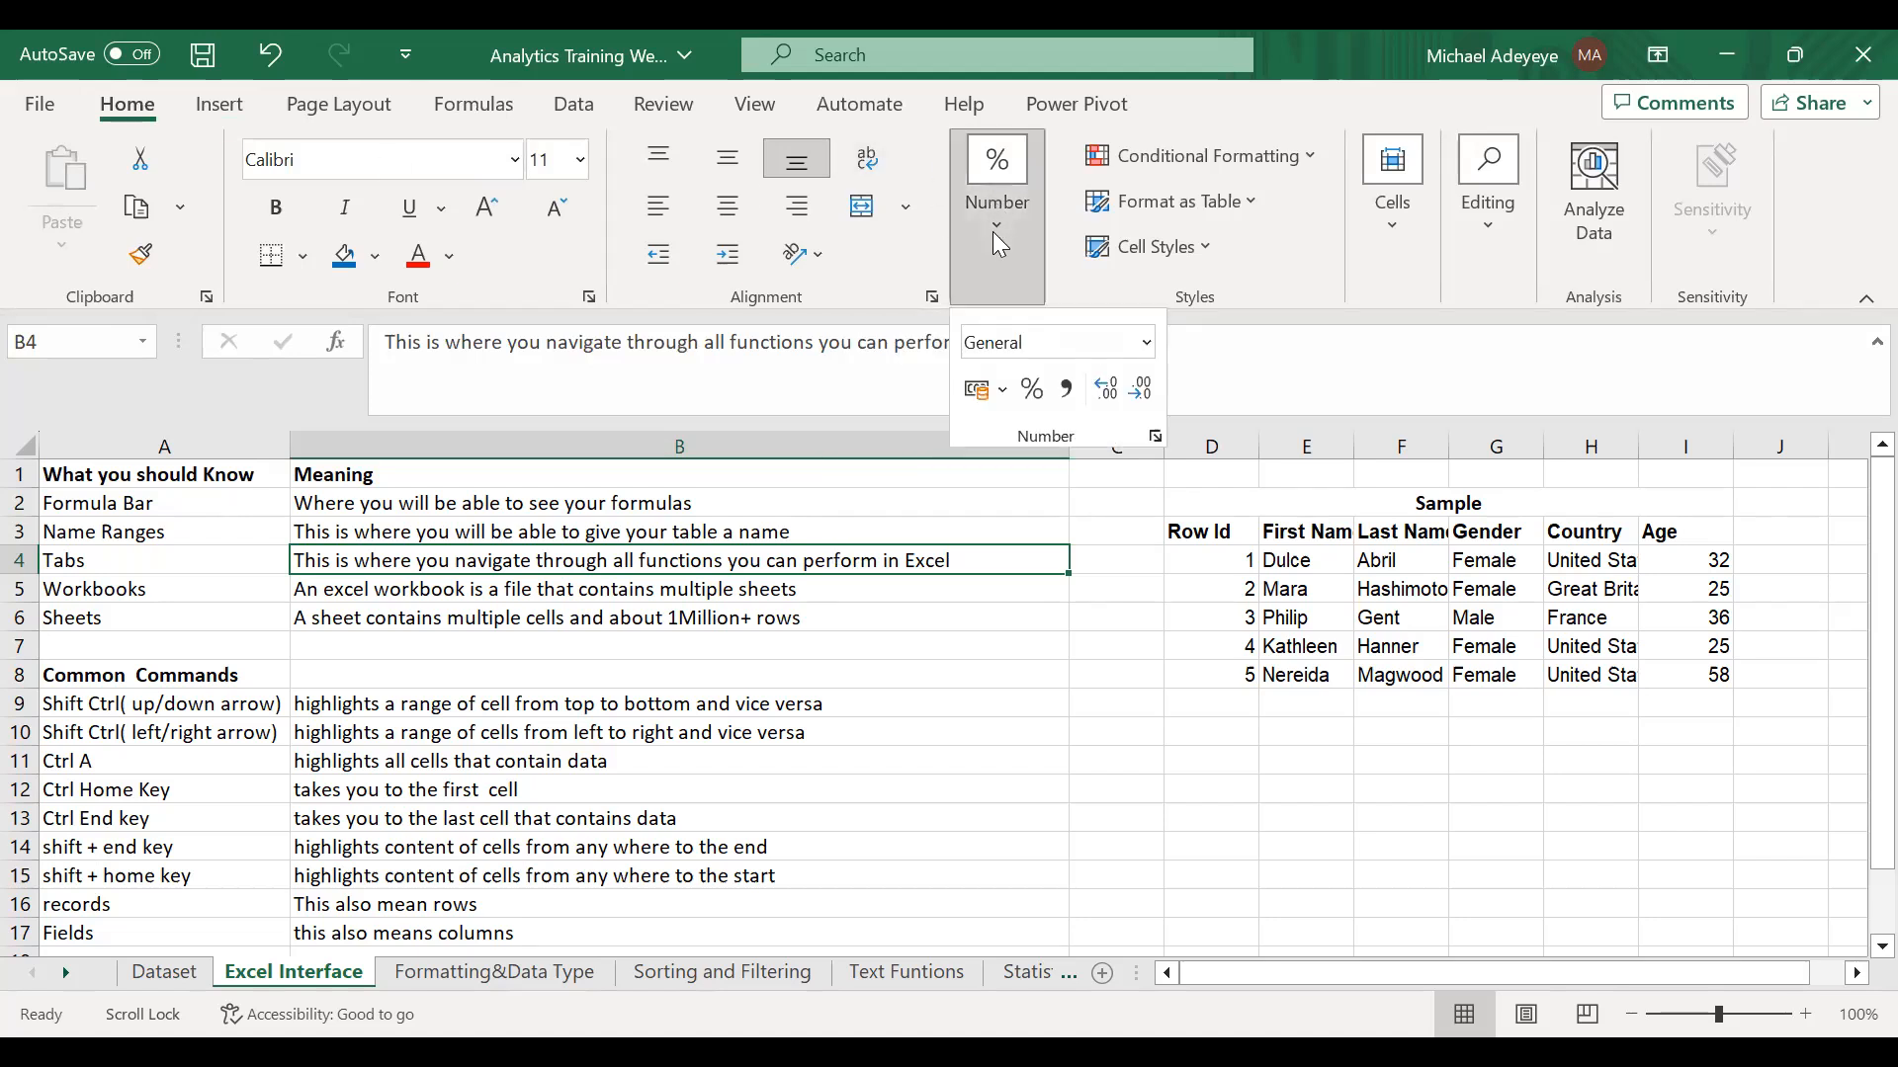
{"action": "left_click", "coordinate": [1187, 163]}
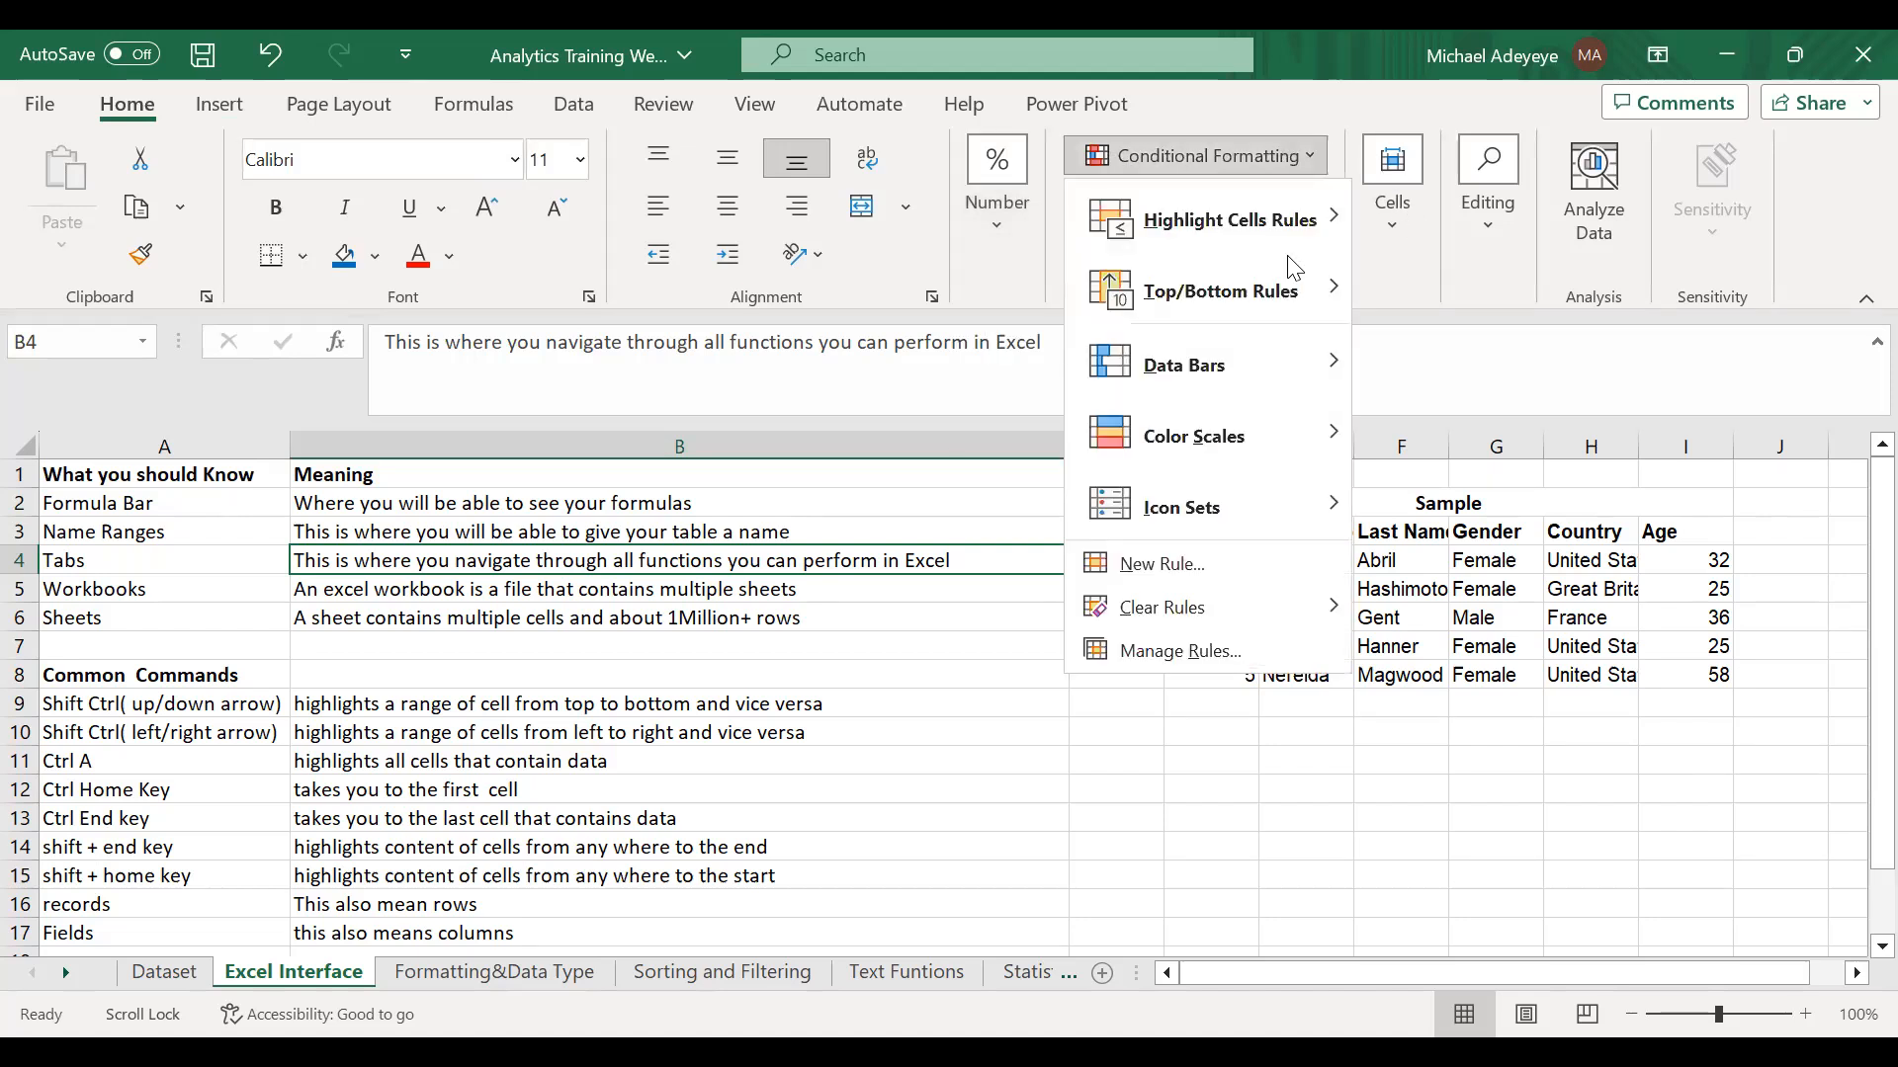
{"action": "left_click", "coordinate": [1424, 266]}
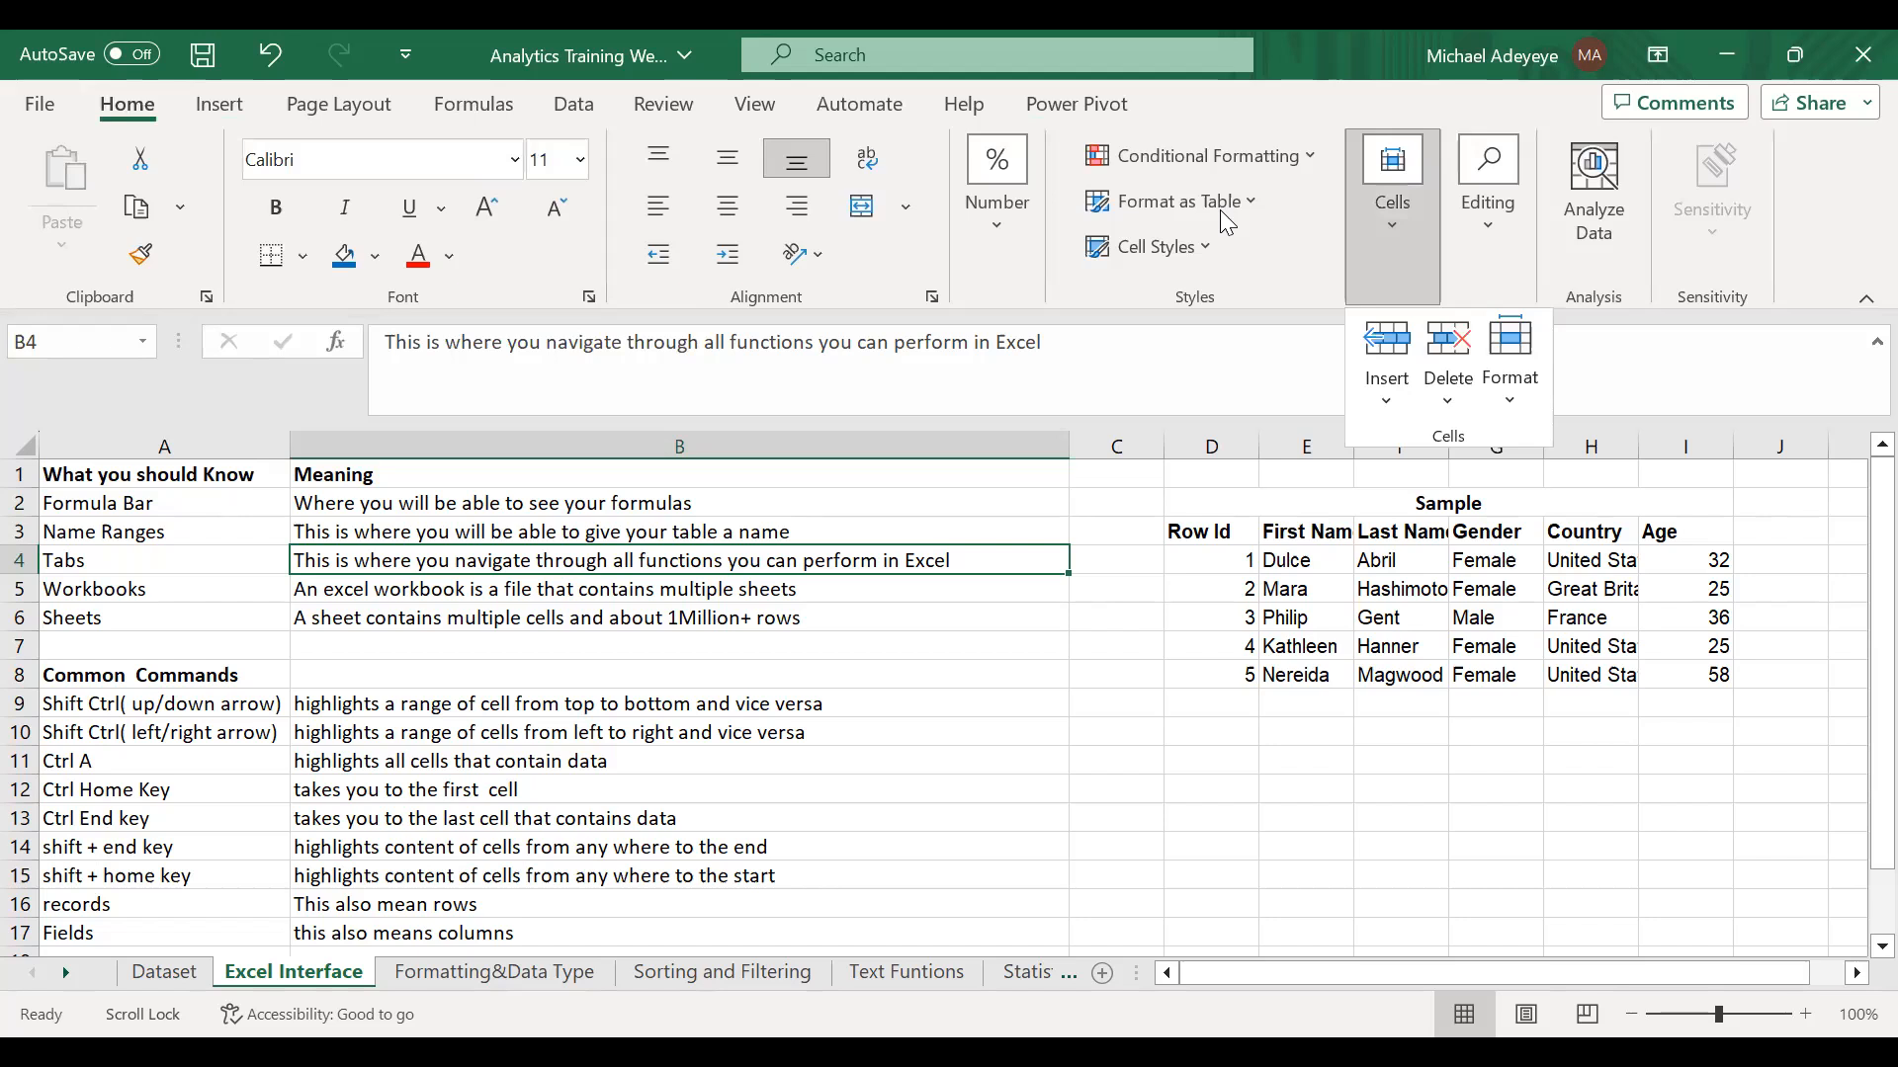
{"action": "left_click", "coordinate": [1226, 207]}
{"action": "left_click", "coordinate": [974, 484]}
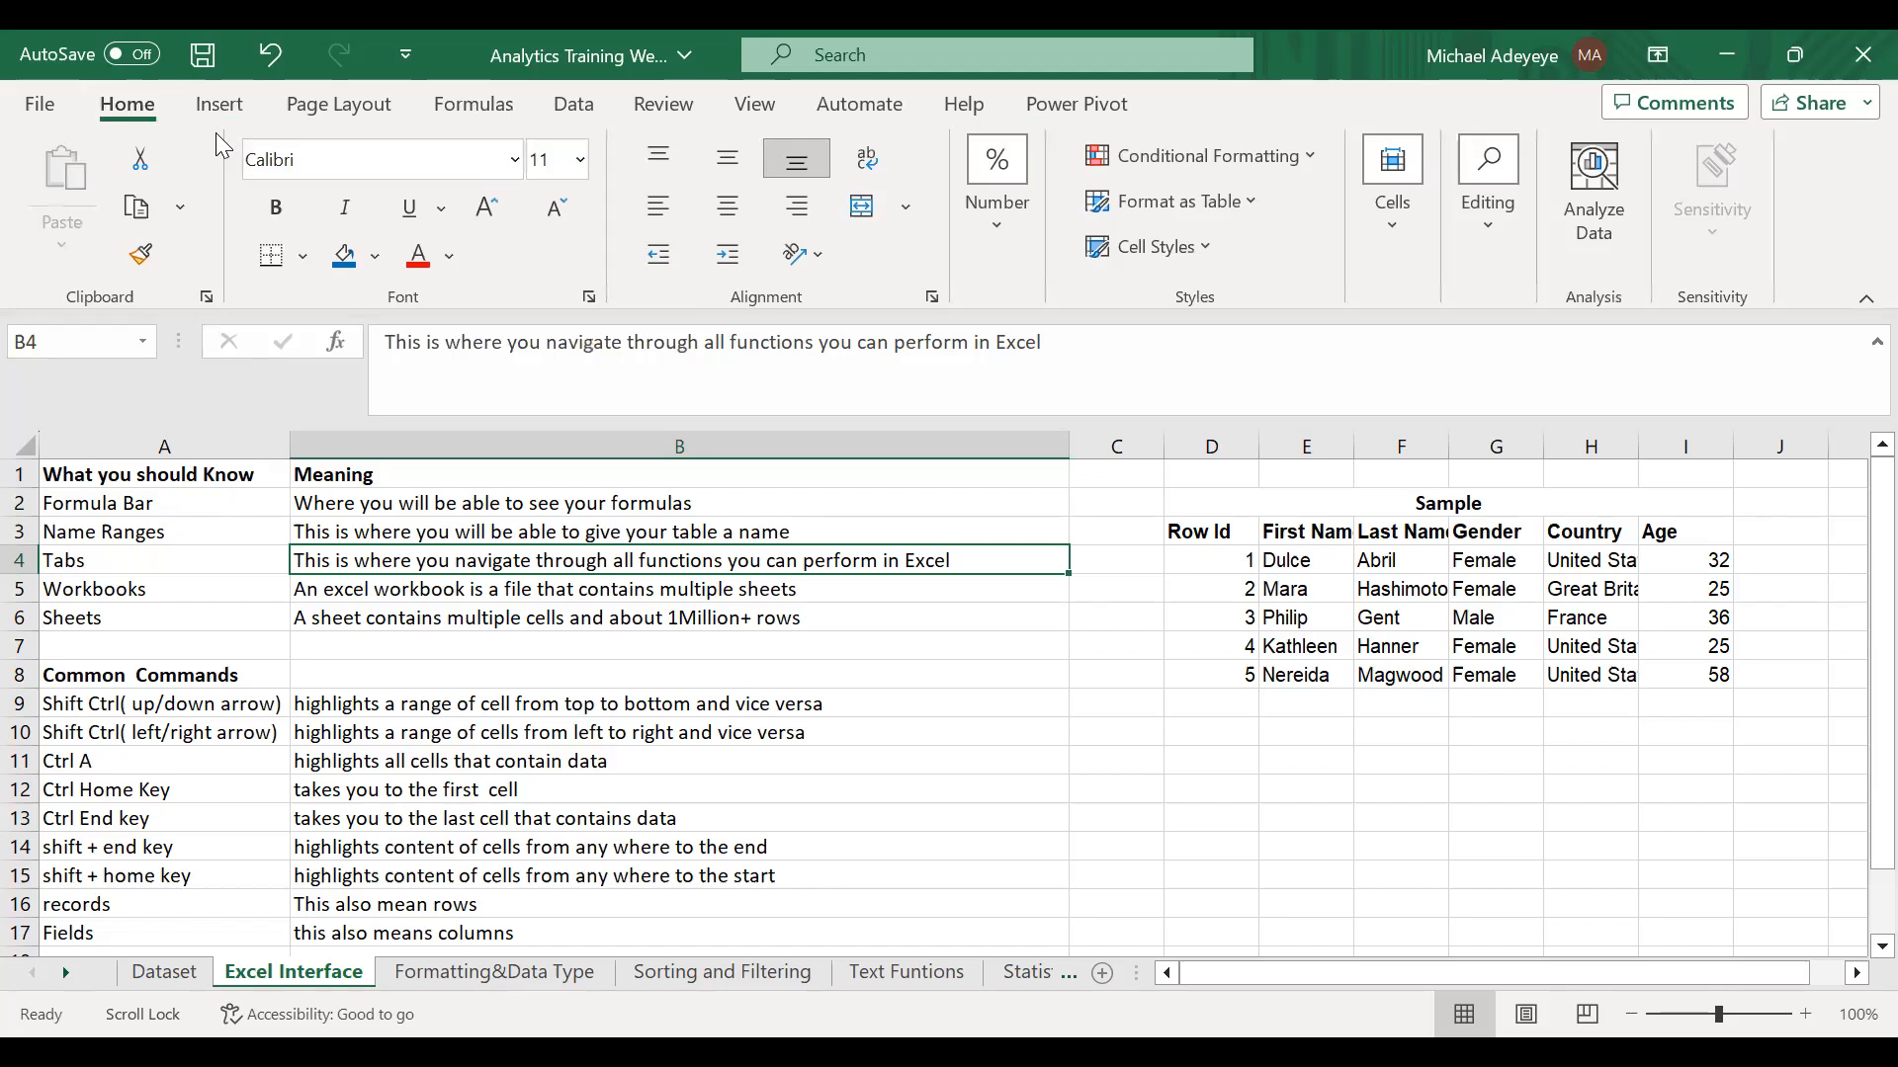
- Examine the Insert commands for illustrations, add-ins, recommended charts and links, closing the chart dialog without inserting anything
{"action": "left_click", "coordinate": [215, 106]}
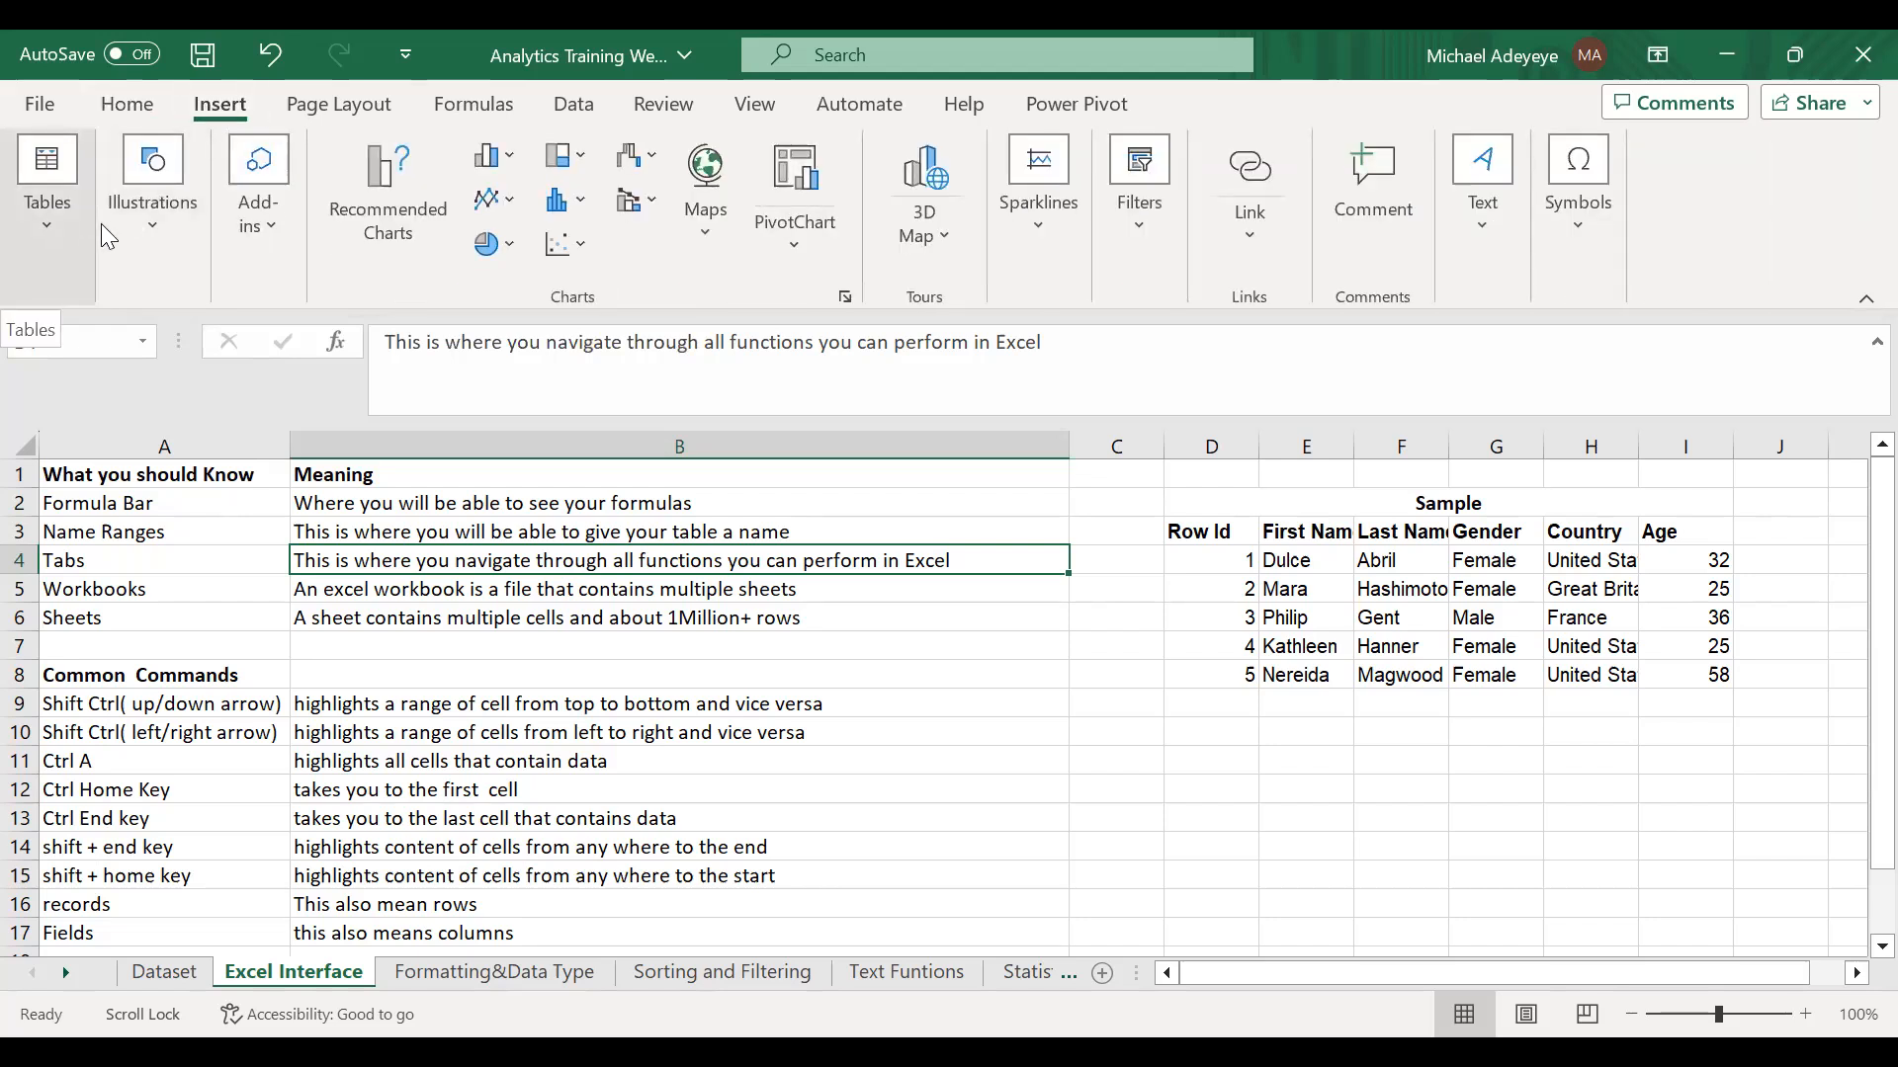
{"action": "left_click", "coordinate": [144, 223]}
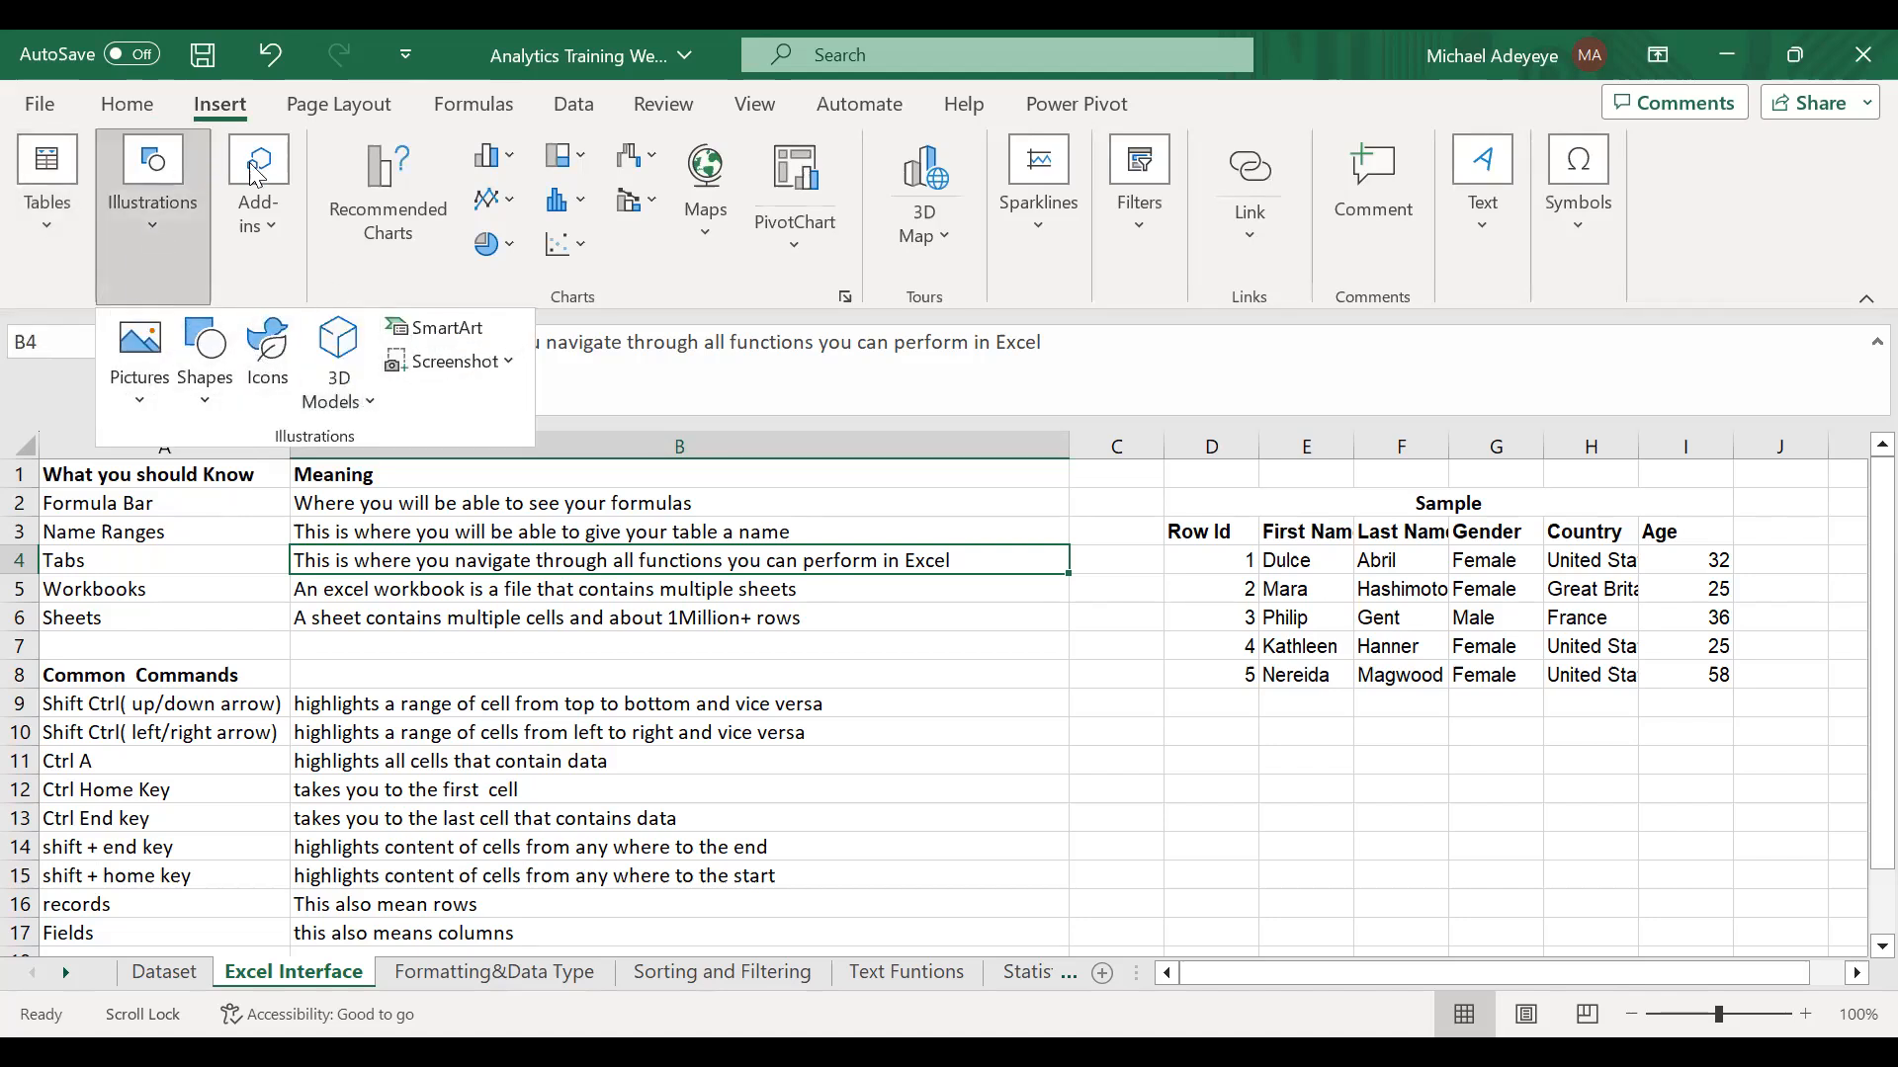
{"action": "left_click", "coordinate": [271, 233]}
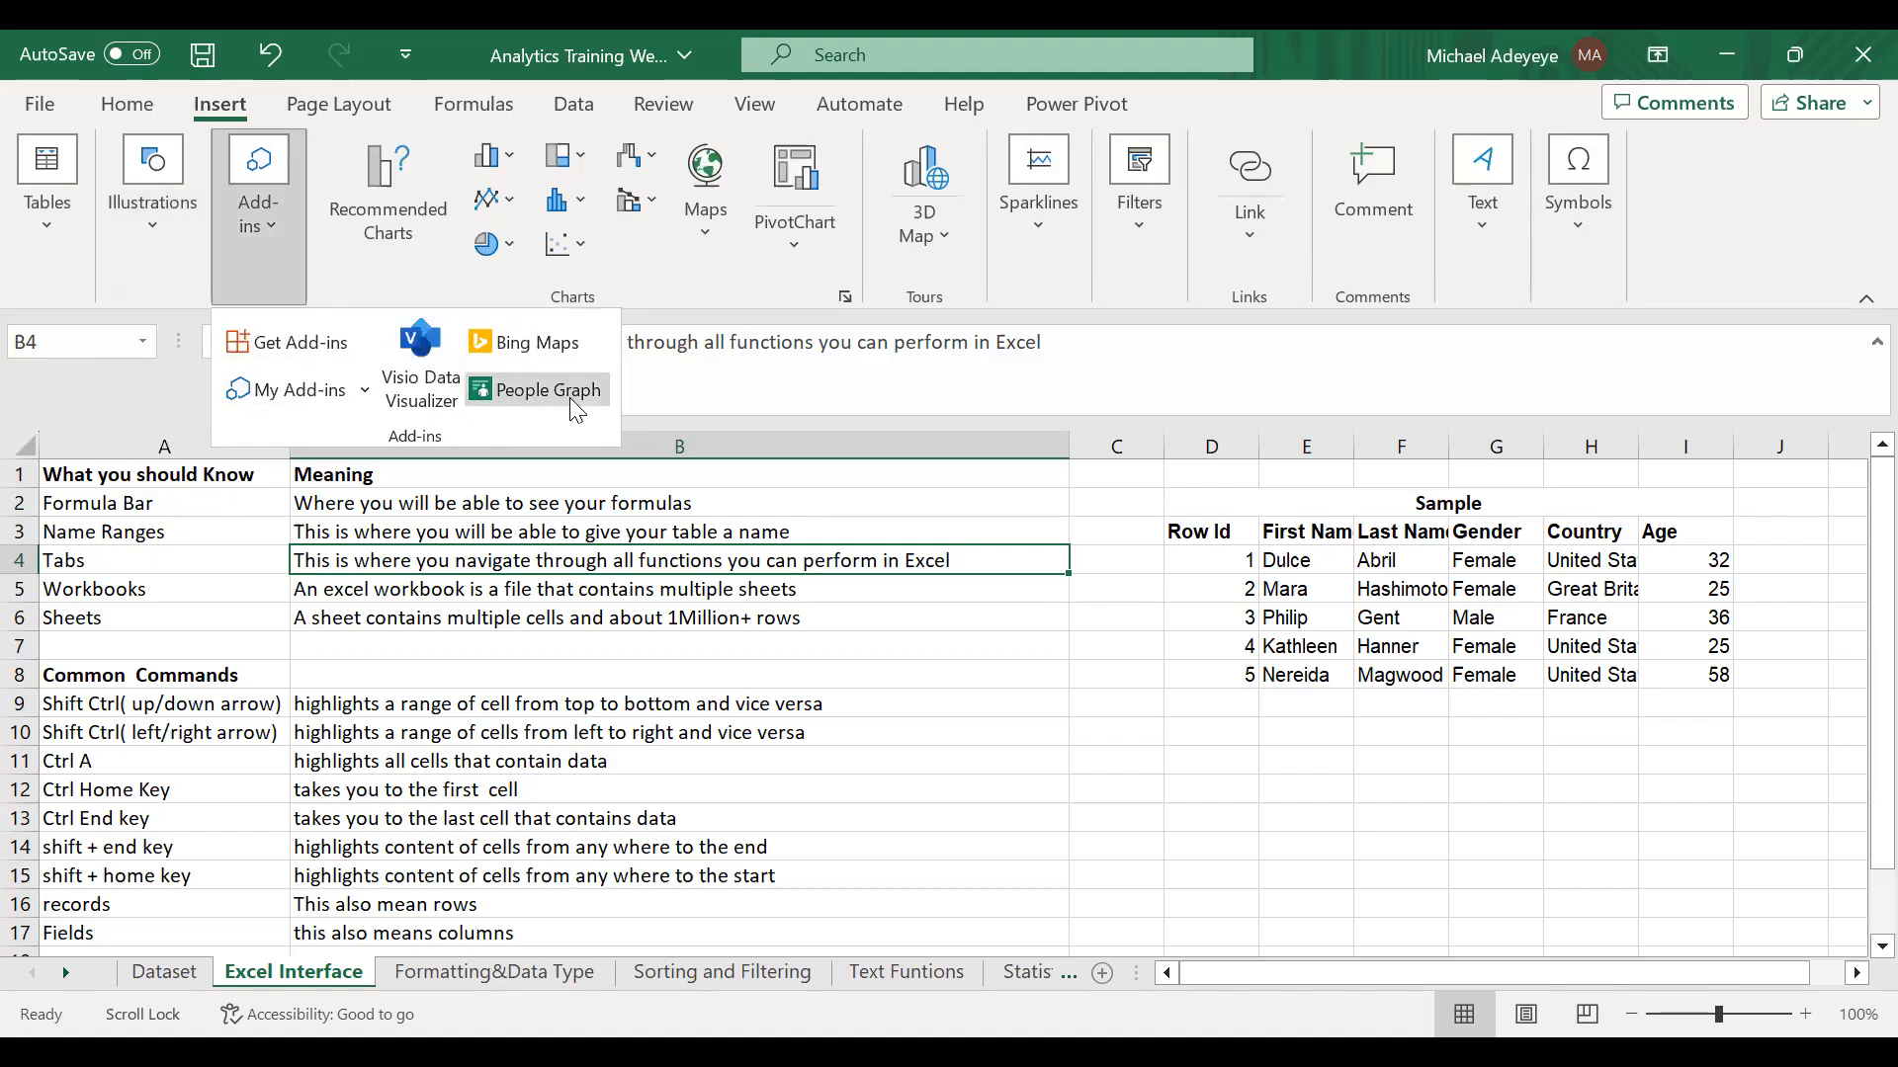
{"action": "left_click", "coordinate": [385, 217]}
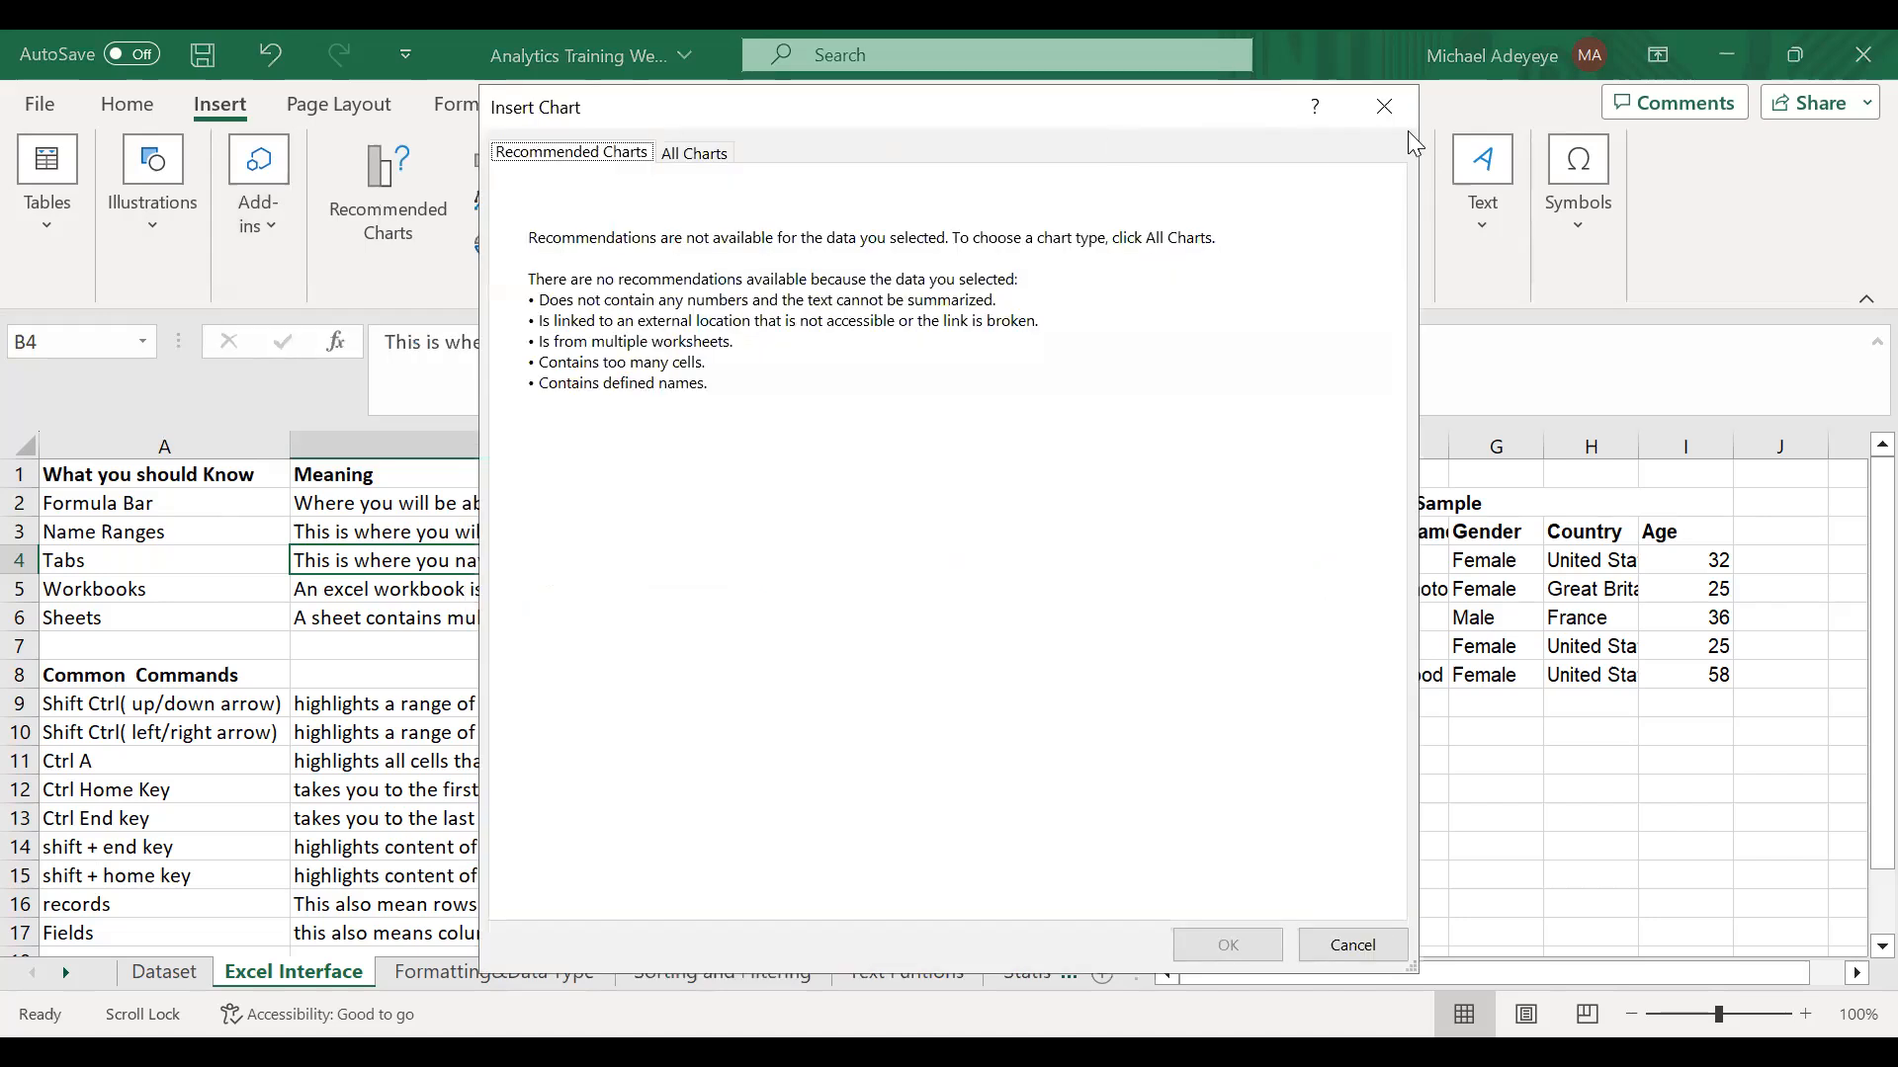
{"action": "left_click", "coordinate": [1385, 107]}
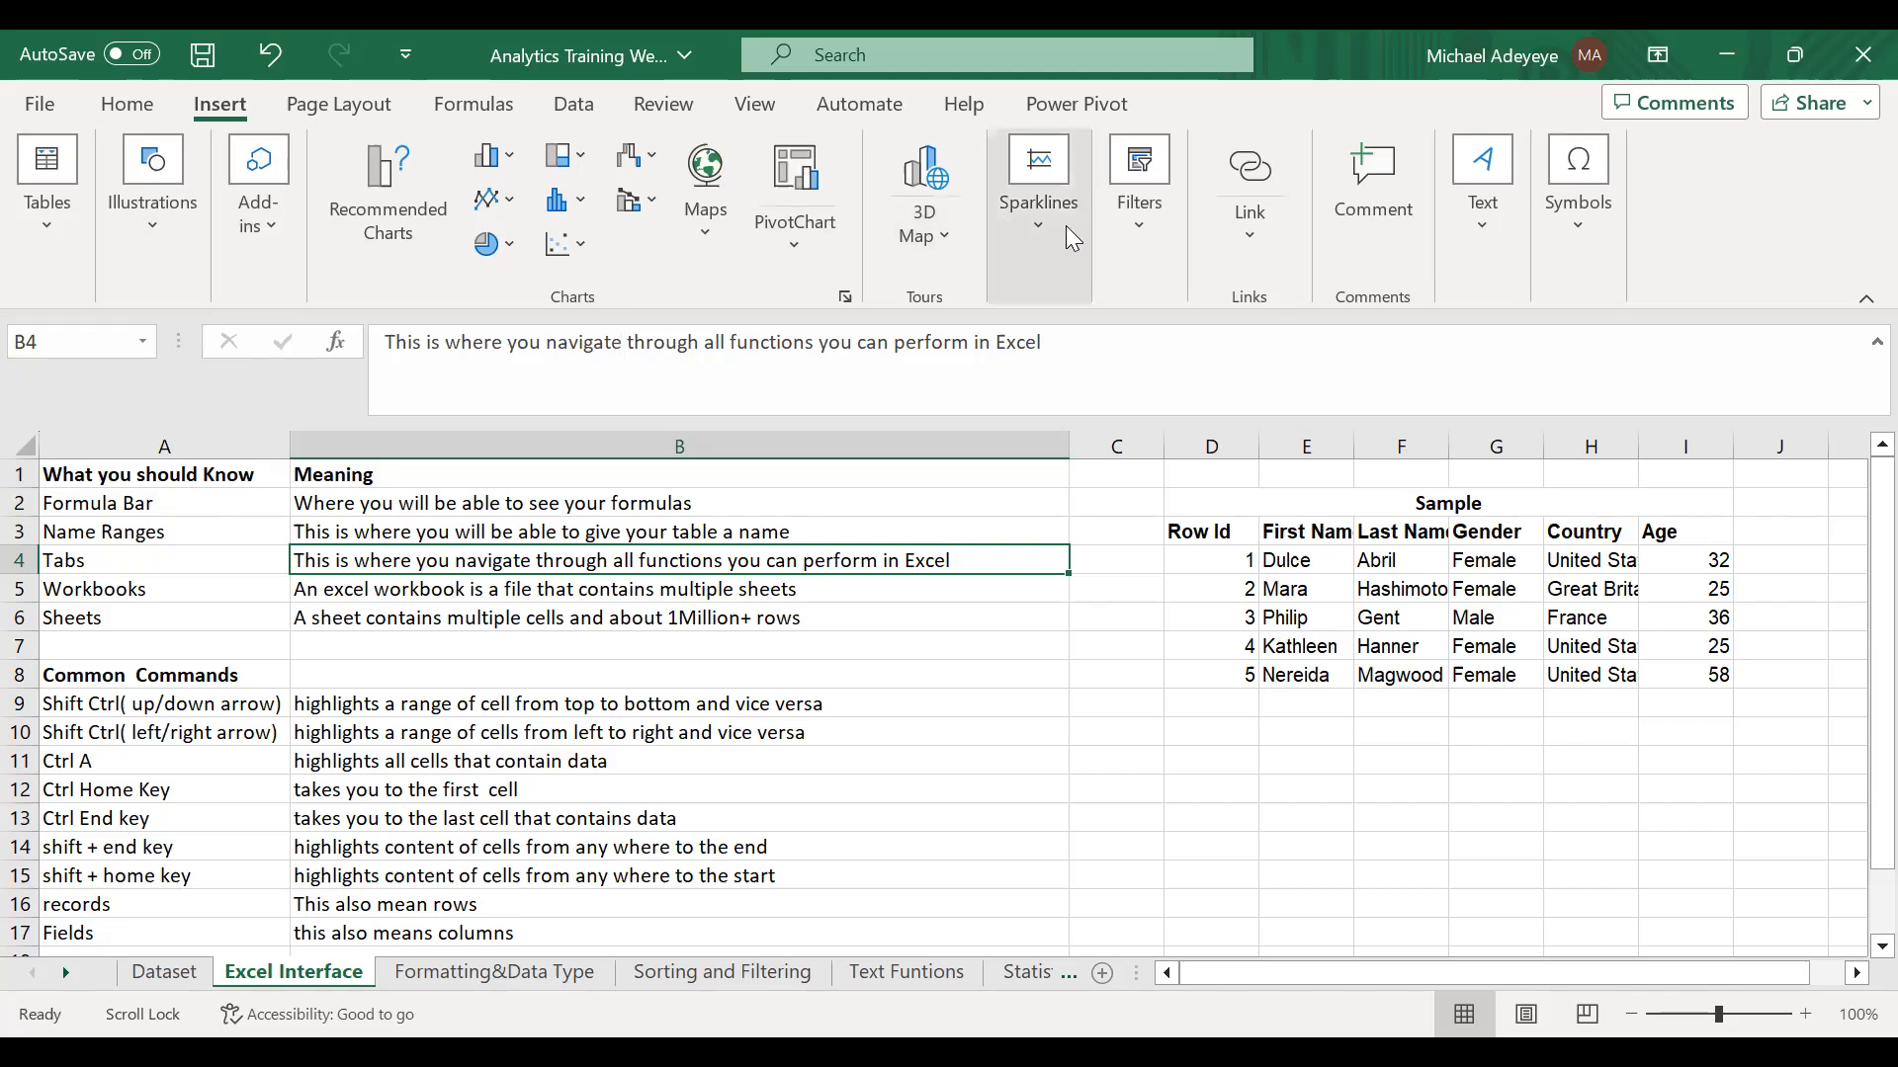
{"action": "left_click", "coordinate": [1255, 245]}
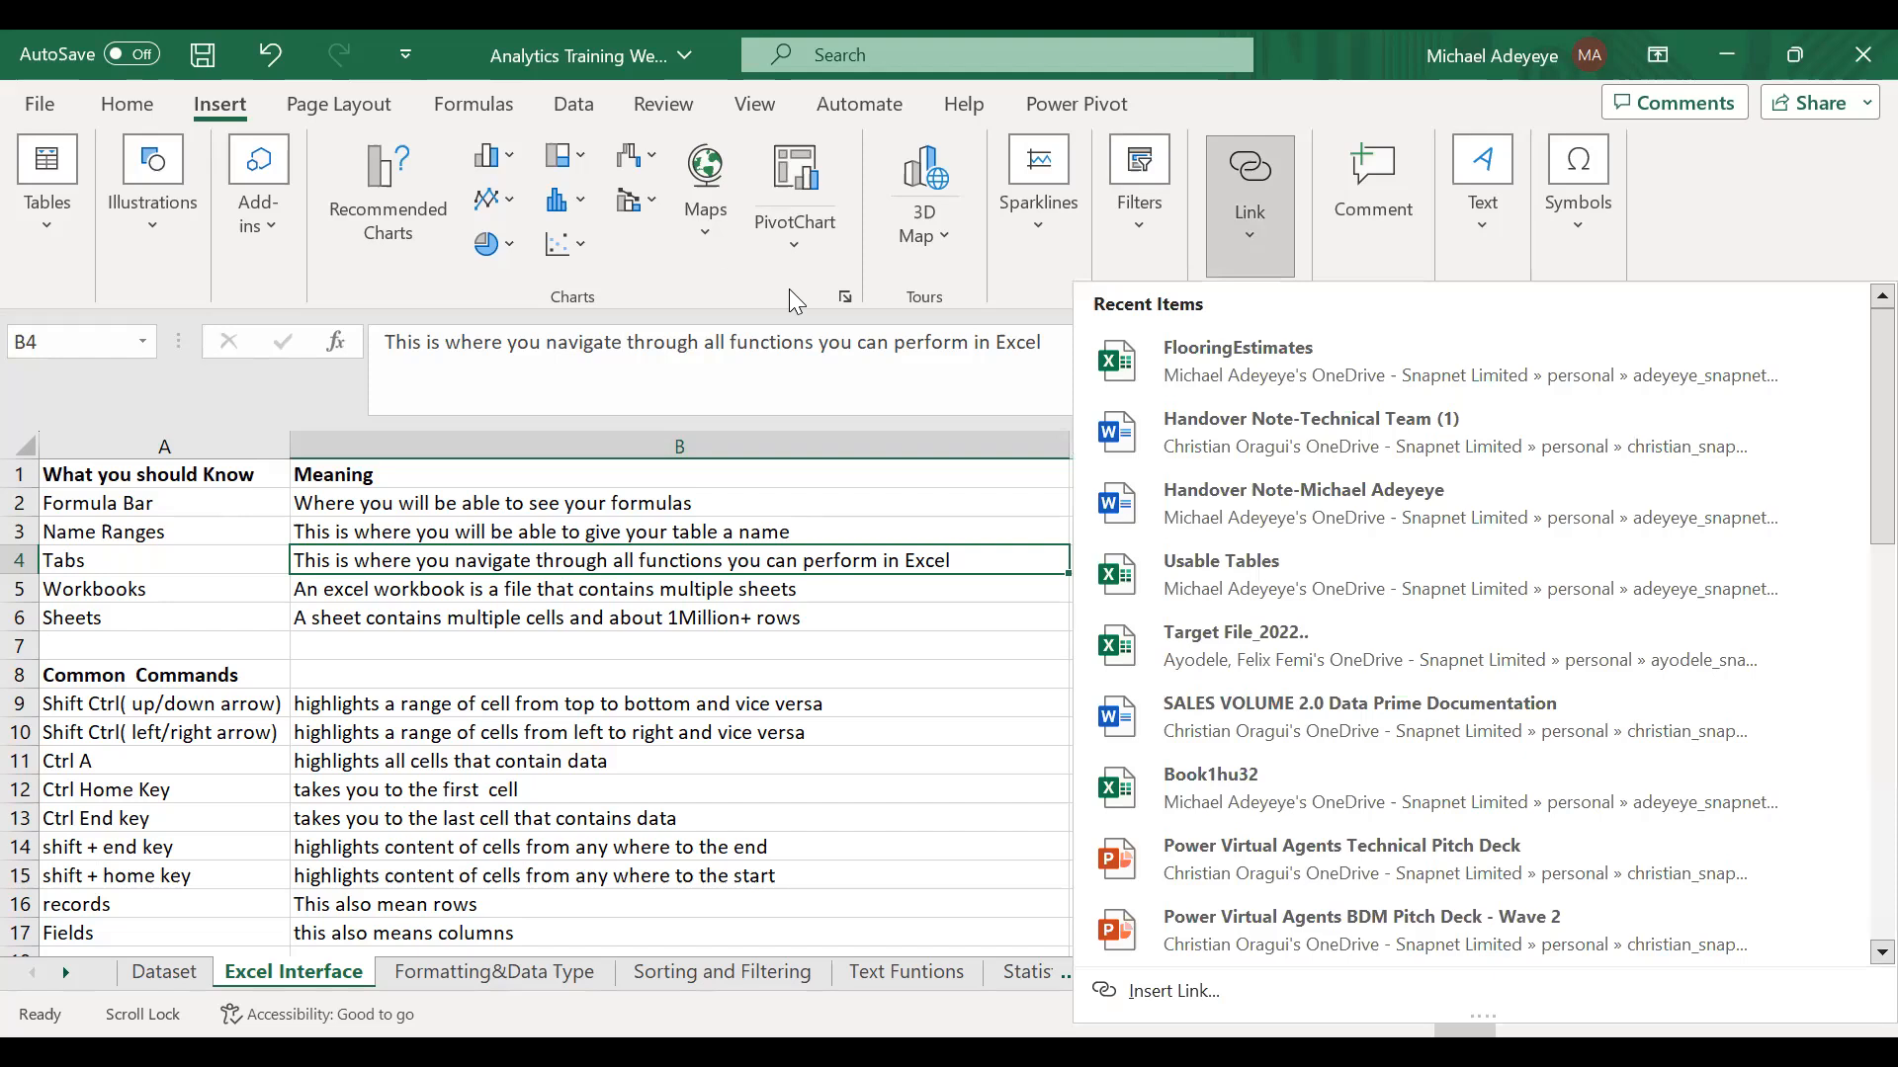
- Examine the page setup choices for orientation, paper size, margins and page breaks without changing any of them
{"action": "left_click", "coordinate": [322, 109]}
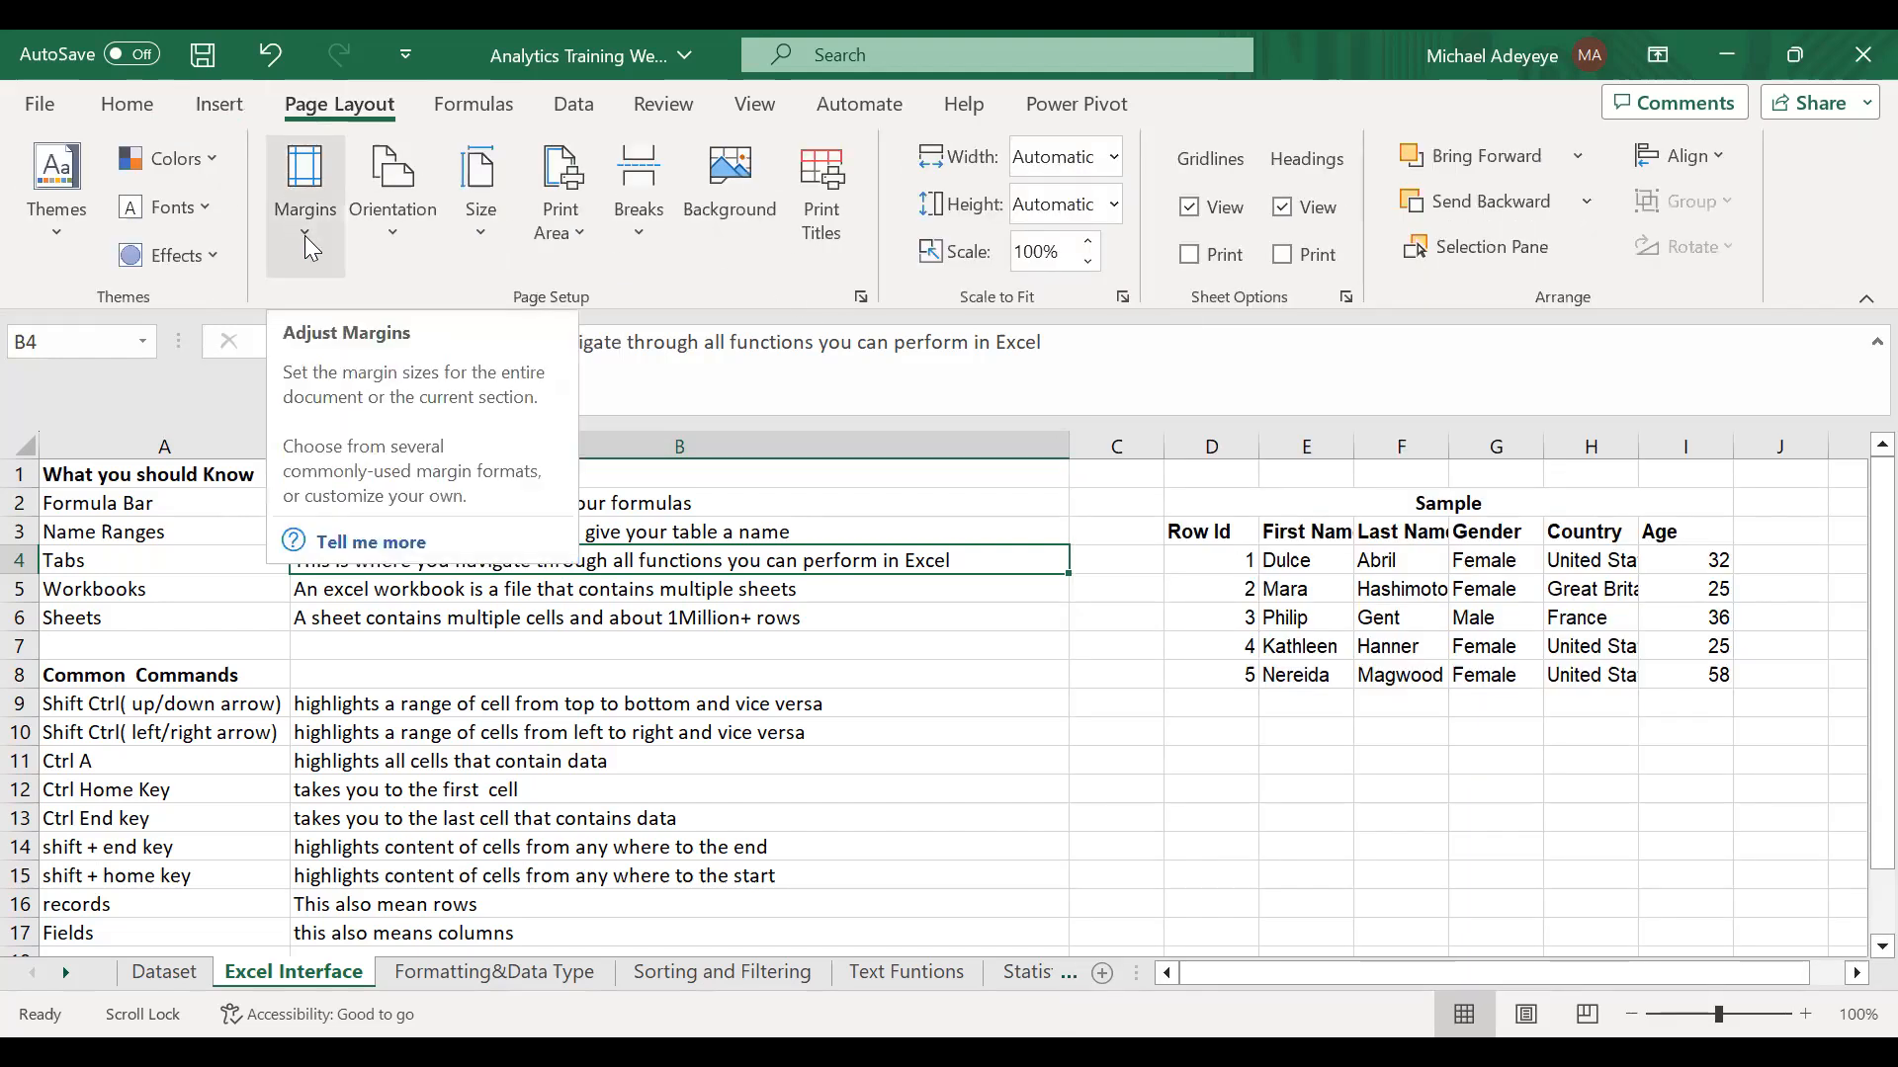
{"action": "left_click", "coordinate": [405, 242]}
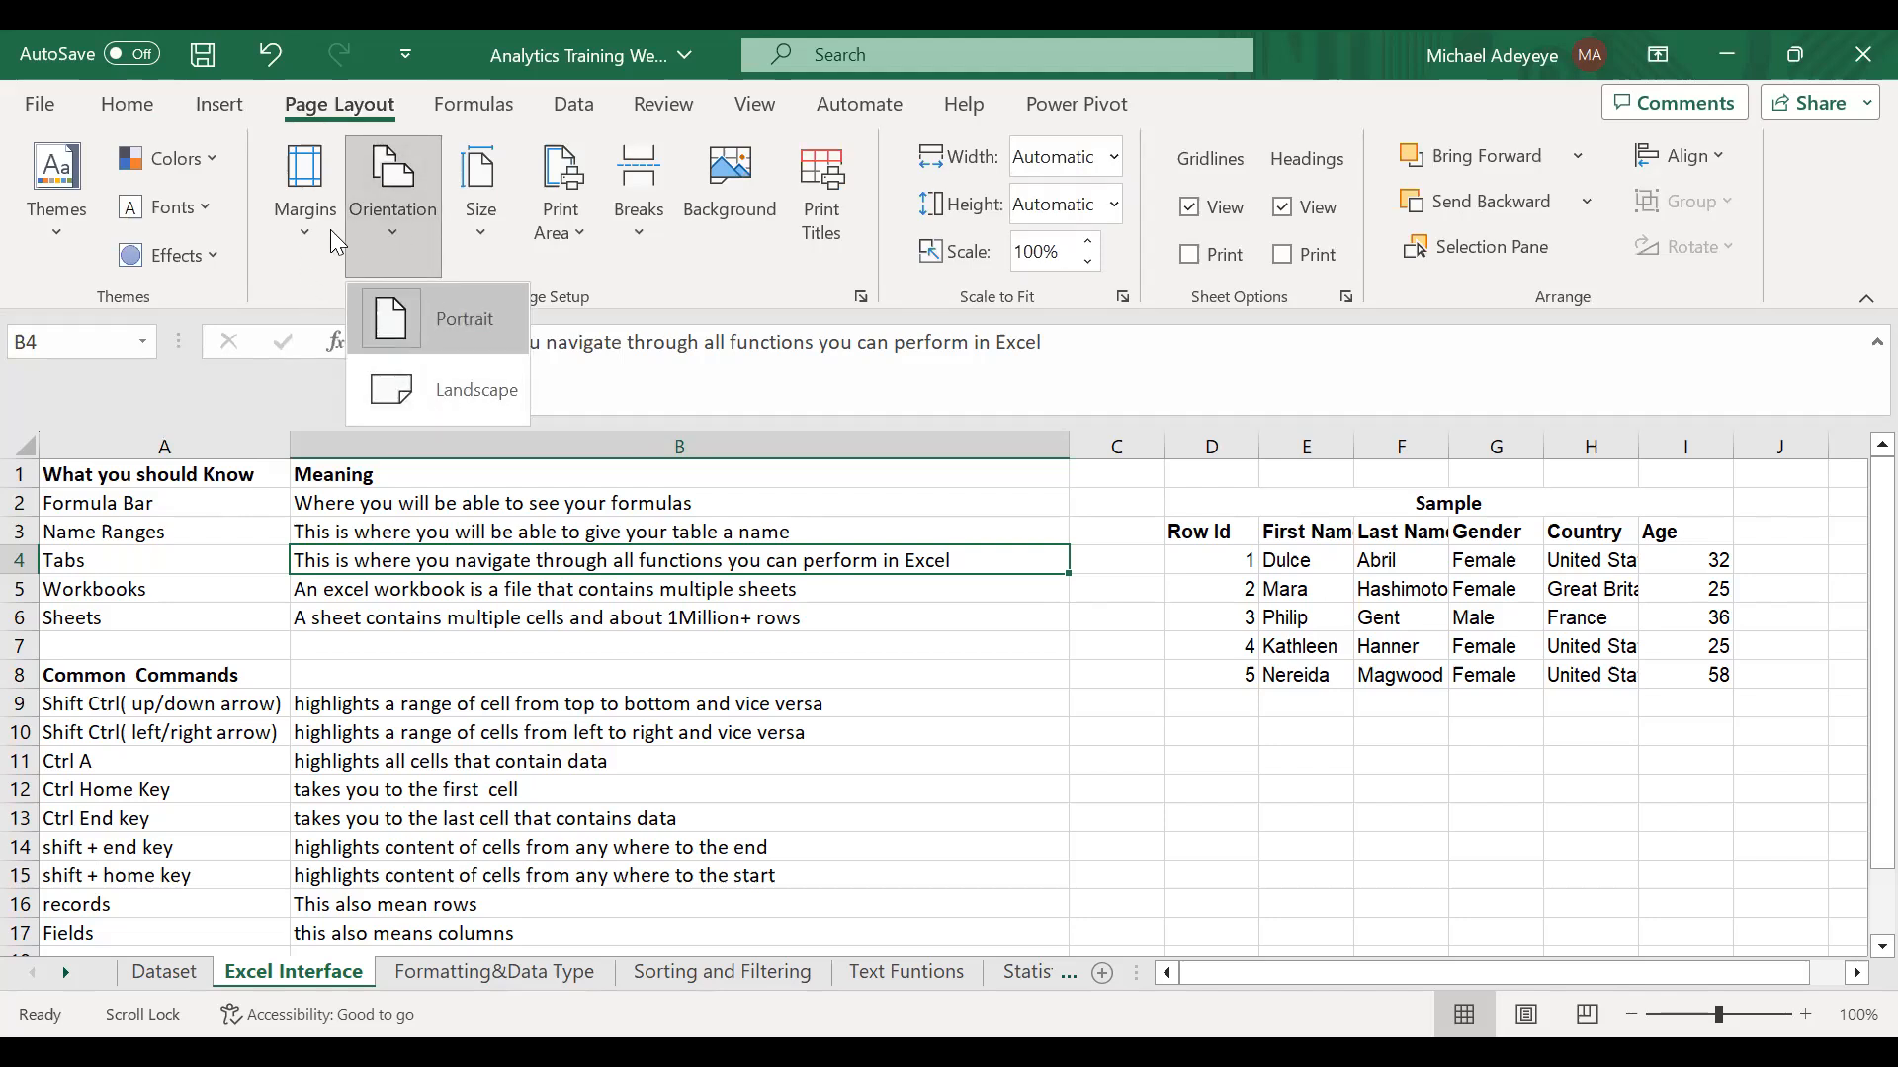
{"action": "left_click", "coordinate": [462, 235]}
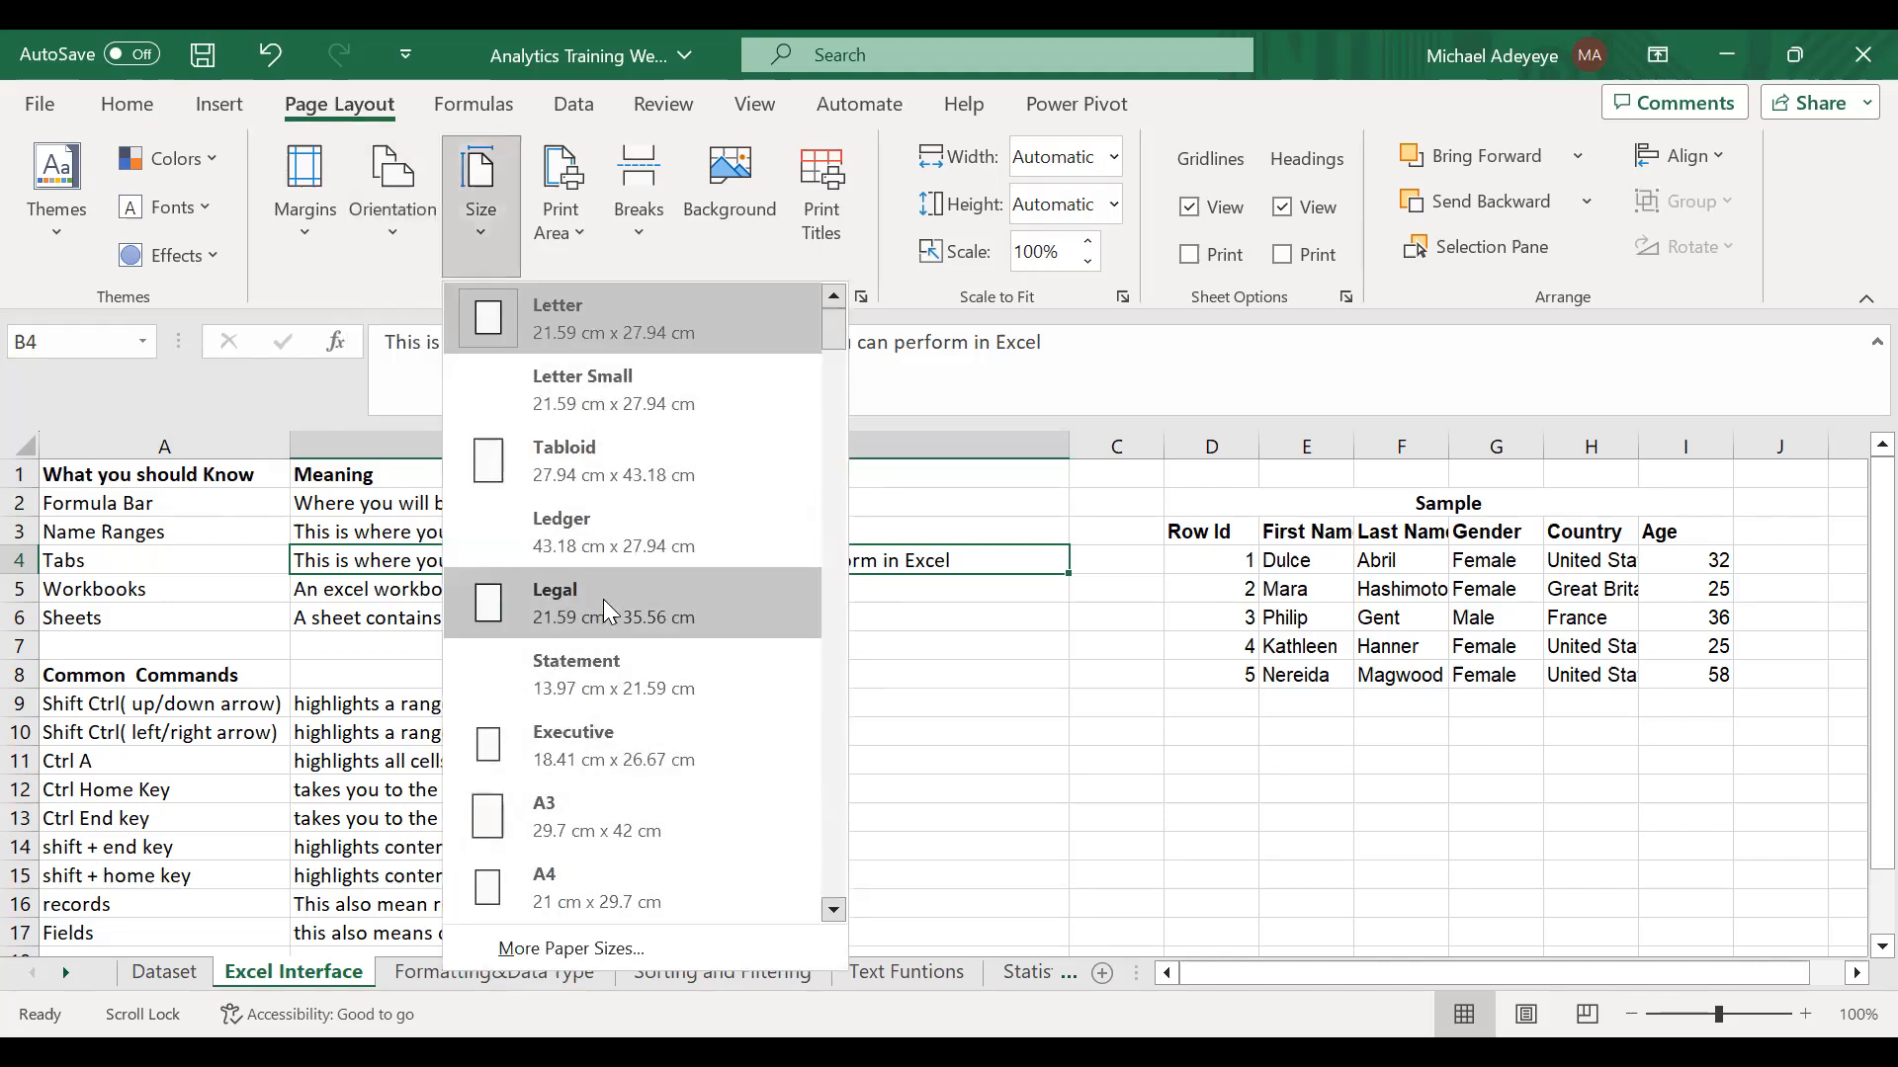
{"action": "left_click", "coordinate": [392, 237]}
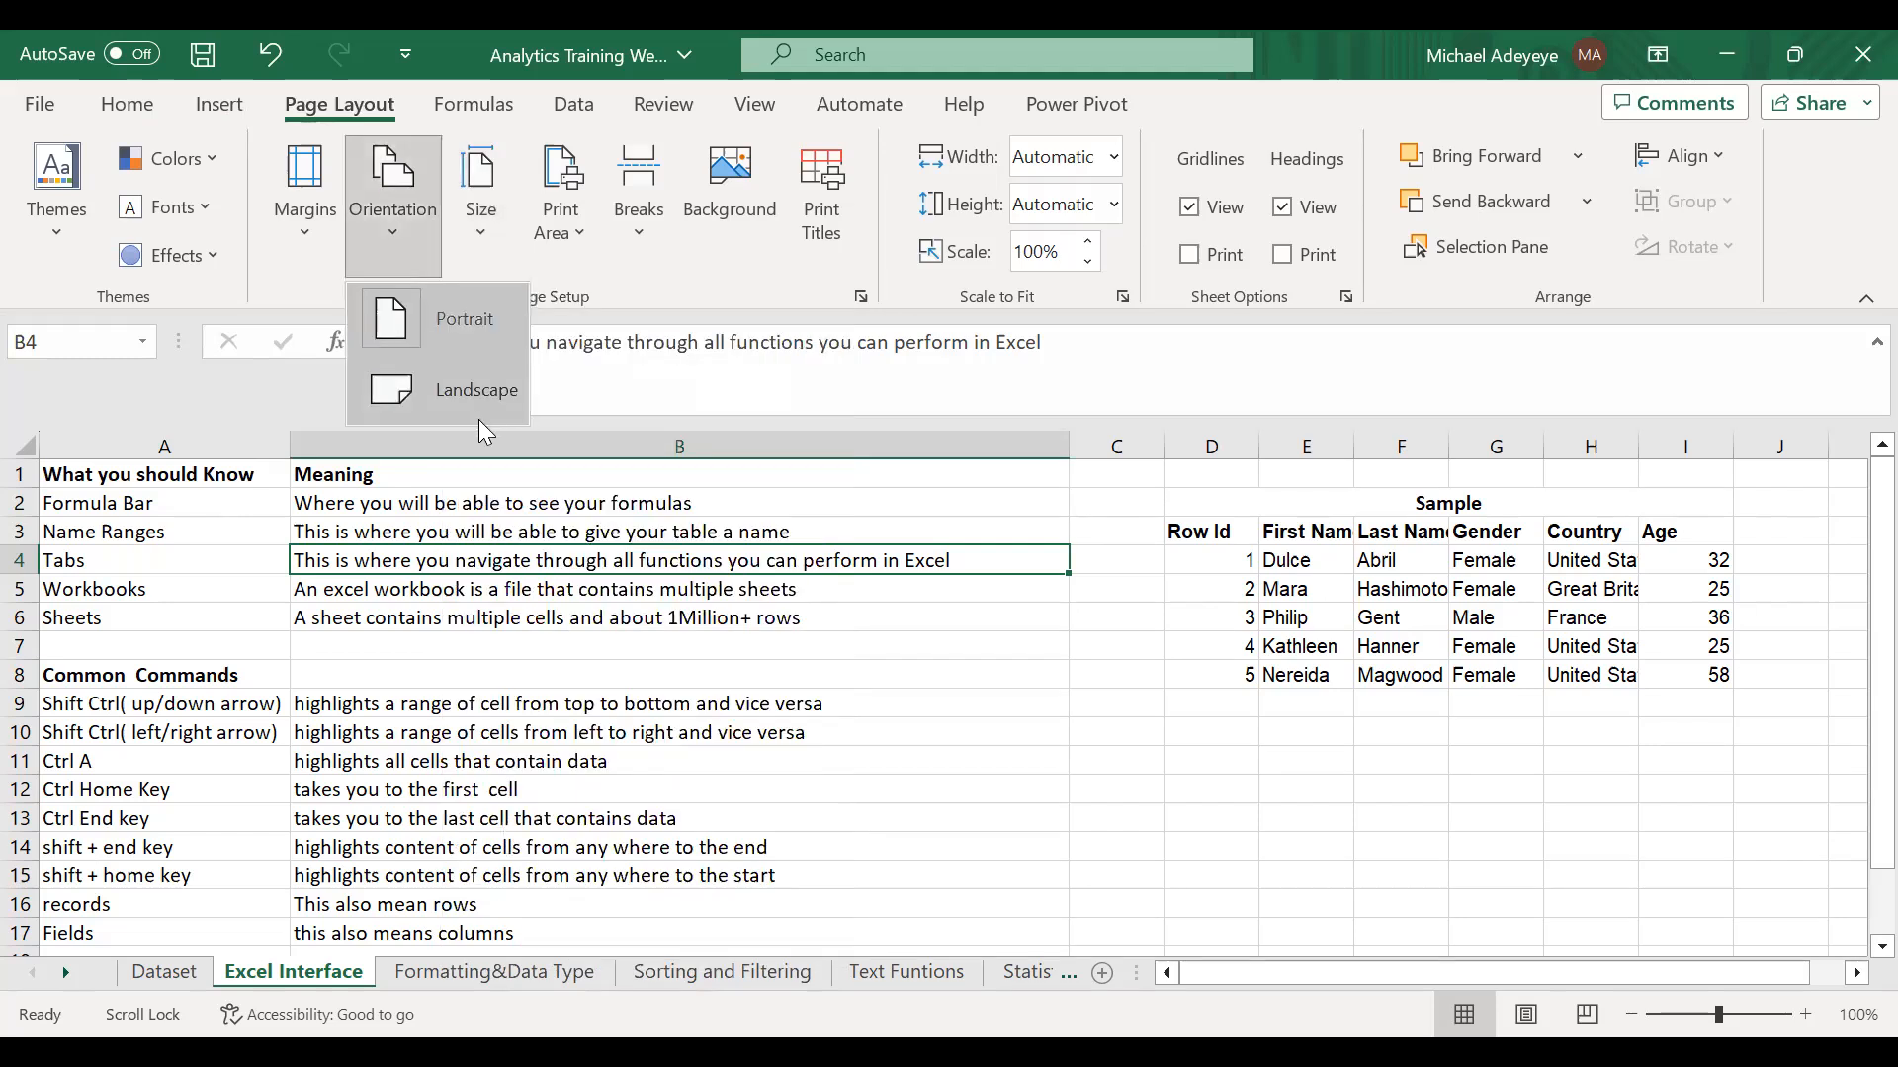
{"action": "left_click", "coordinate": [303, 226]}
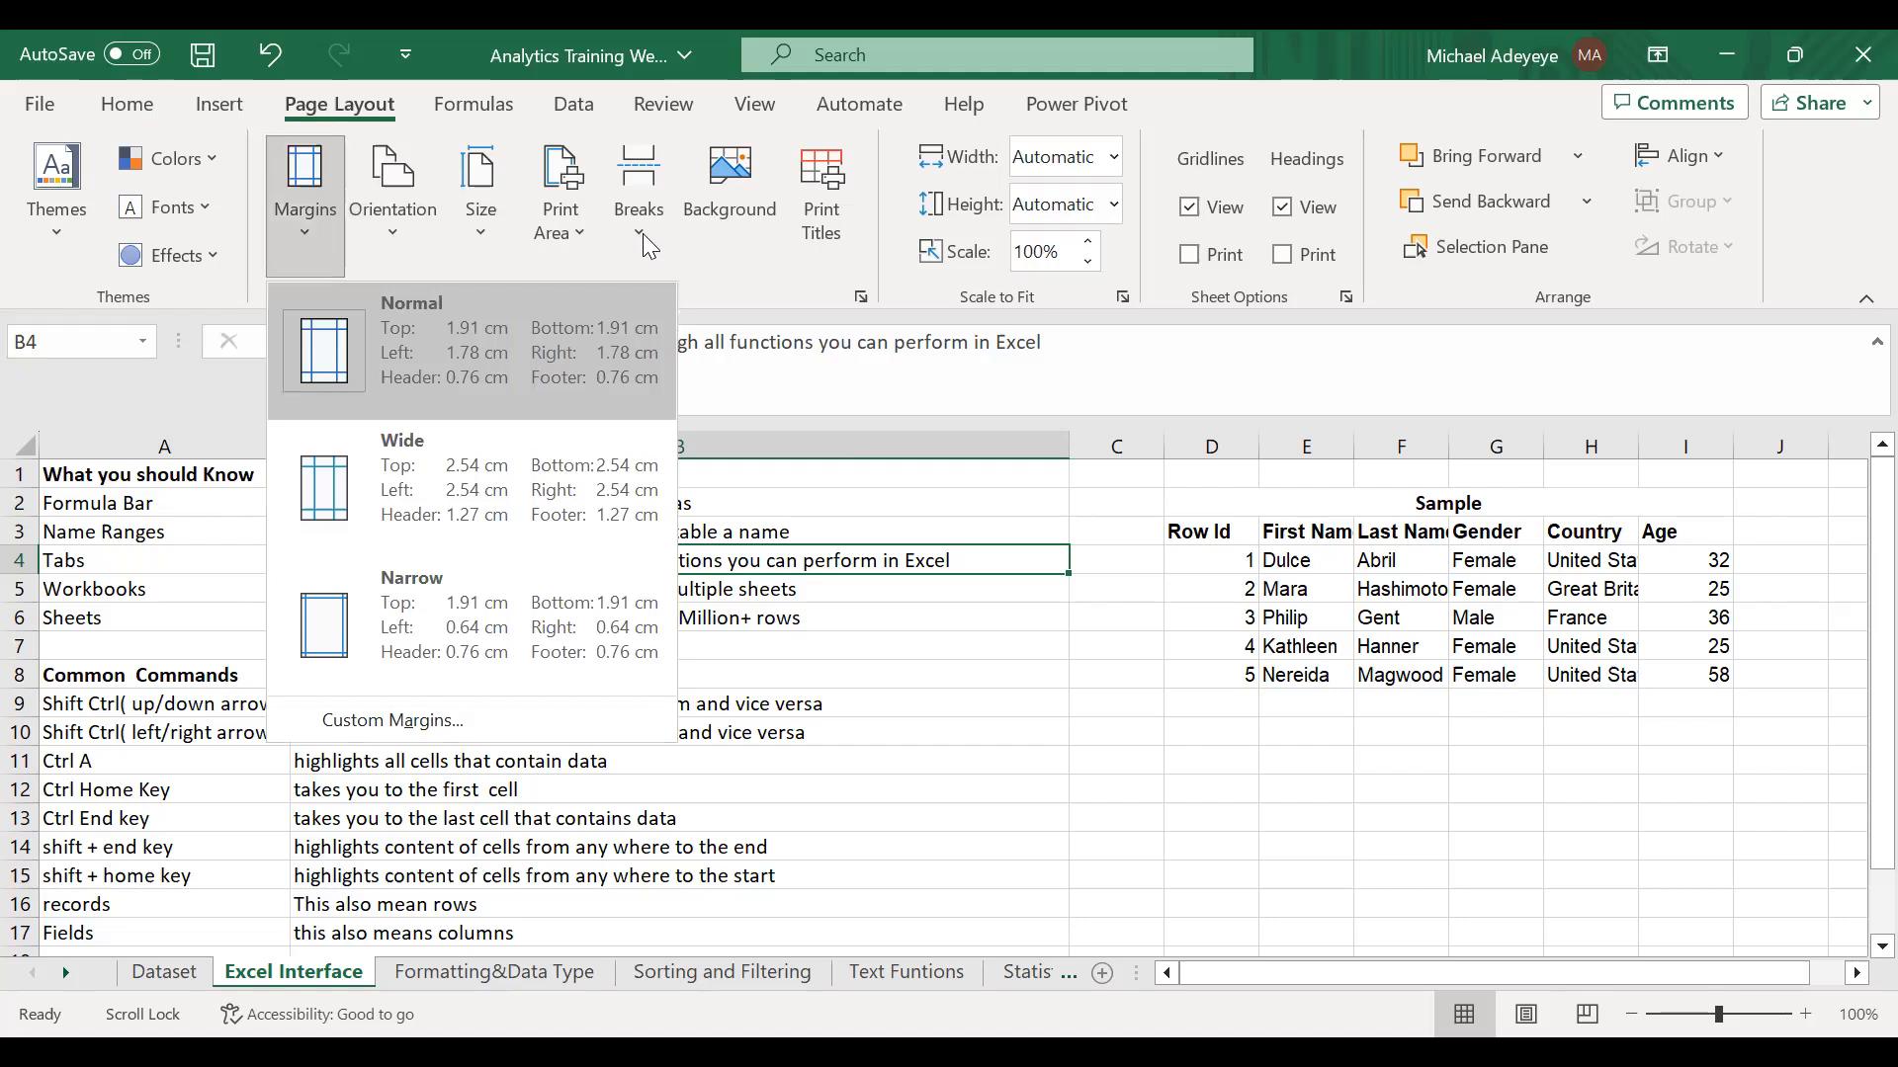
{"action": "left_click", "coordinate": [639, 203]}
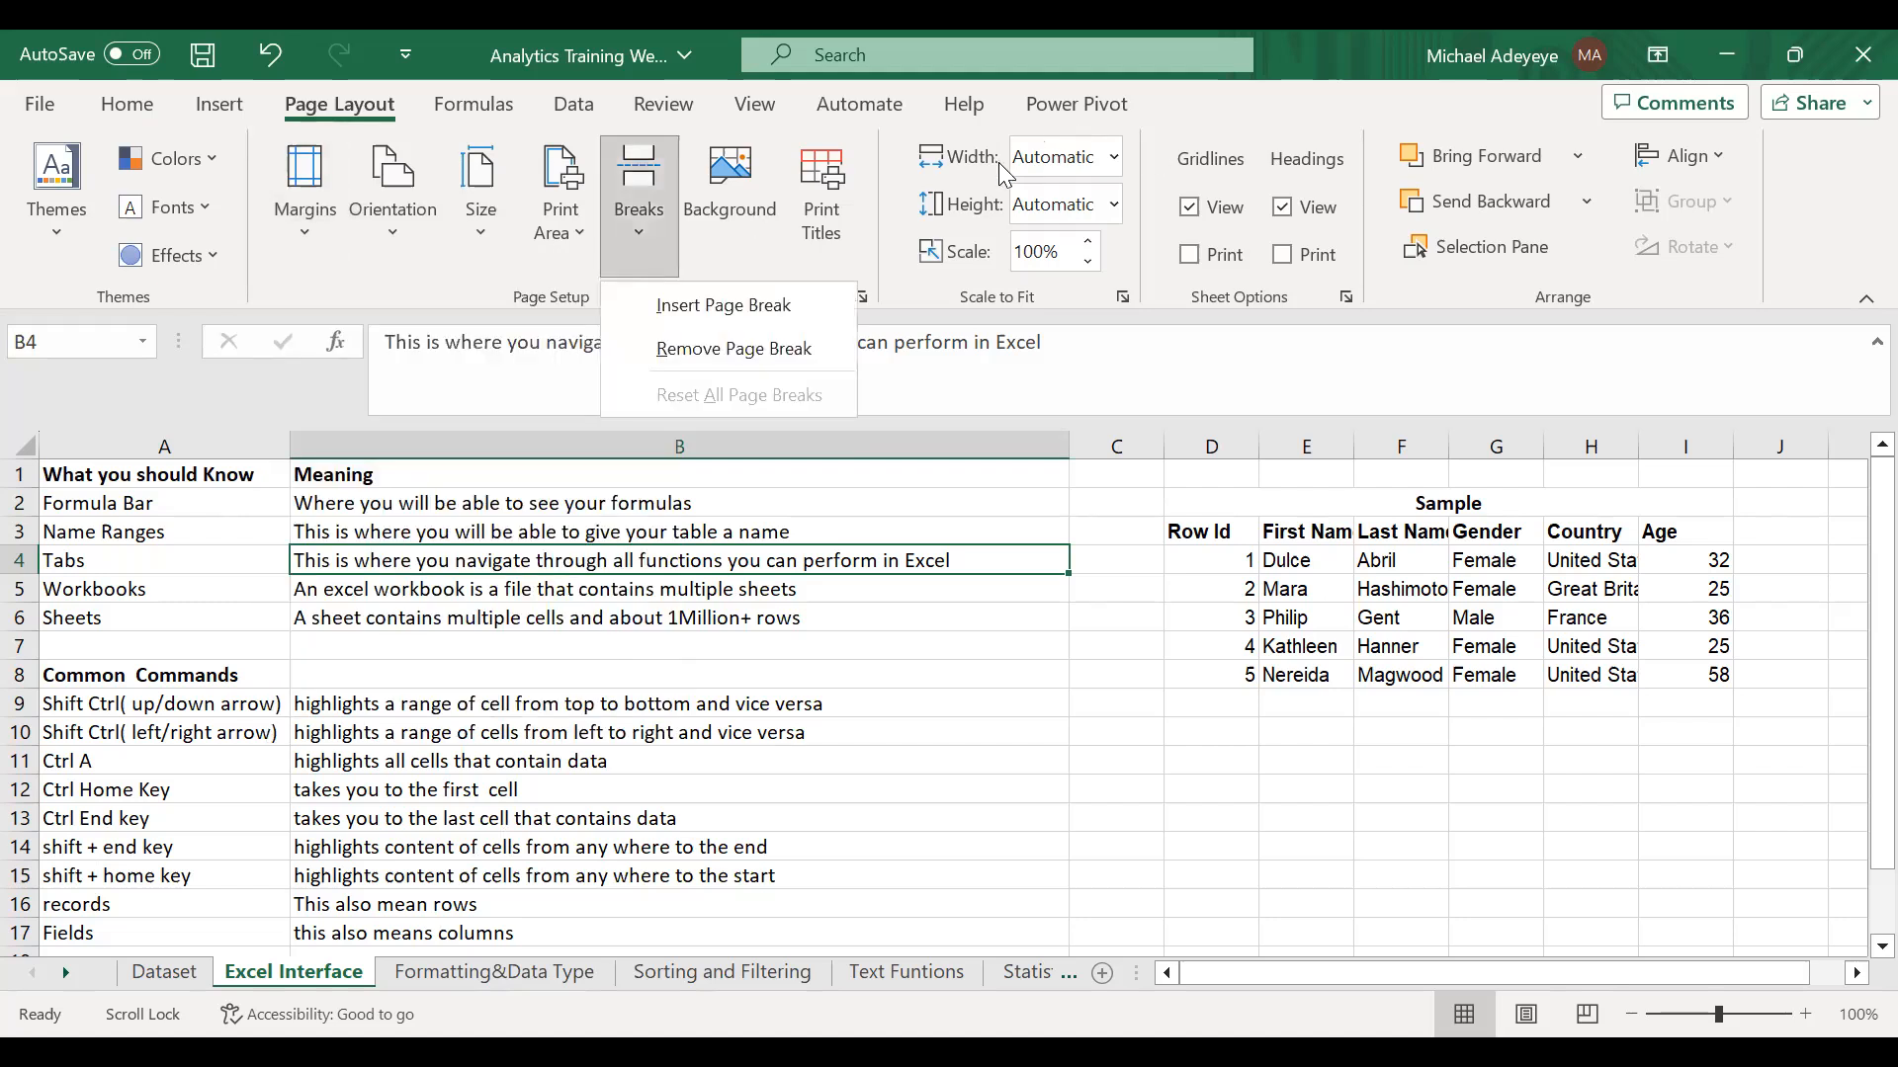
- Review the Scale to Fit page width choices without changing the setting, and select the empty cell E10
{"action": "left_click", "coordinate": [1074, 168]}
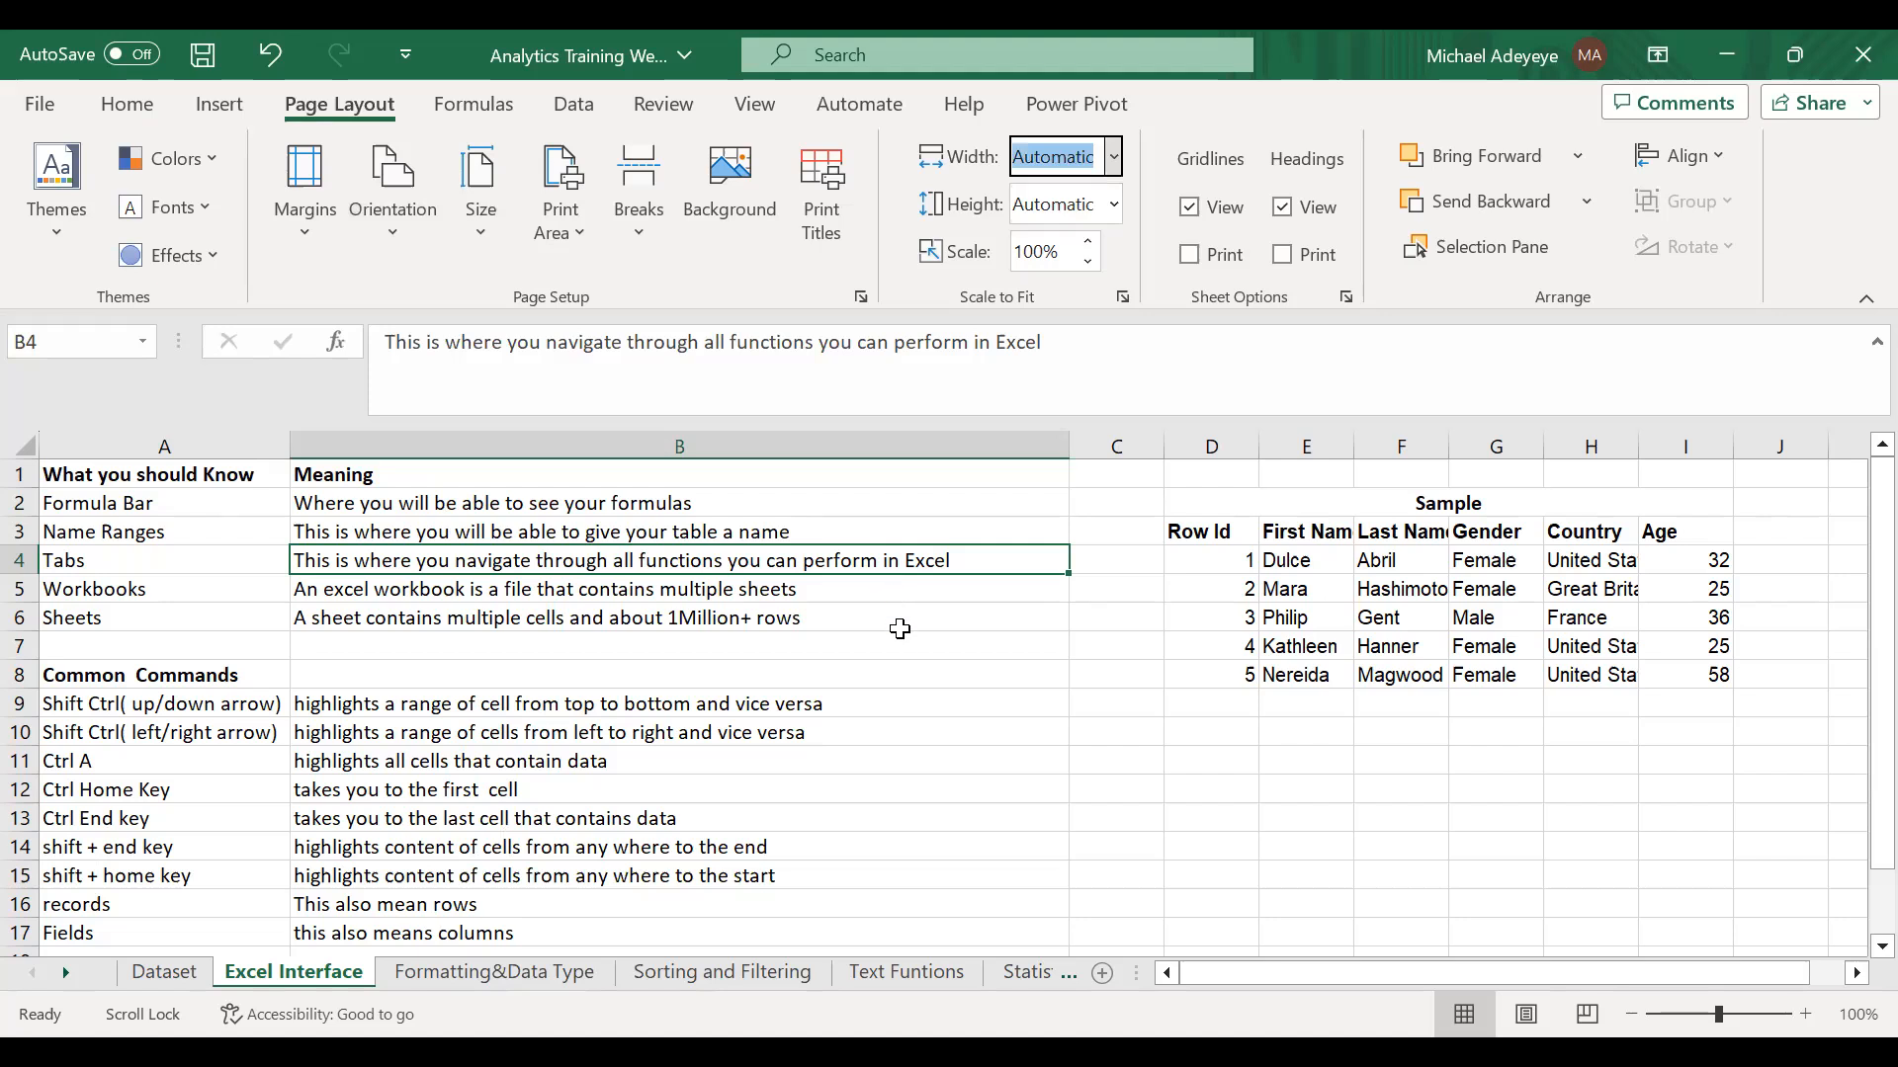
{"action": "left_click", "coordinate": [835, 664]}
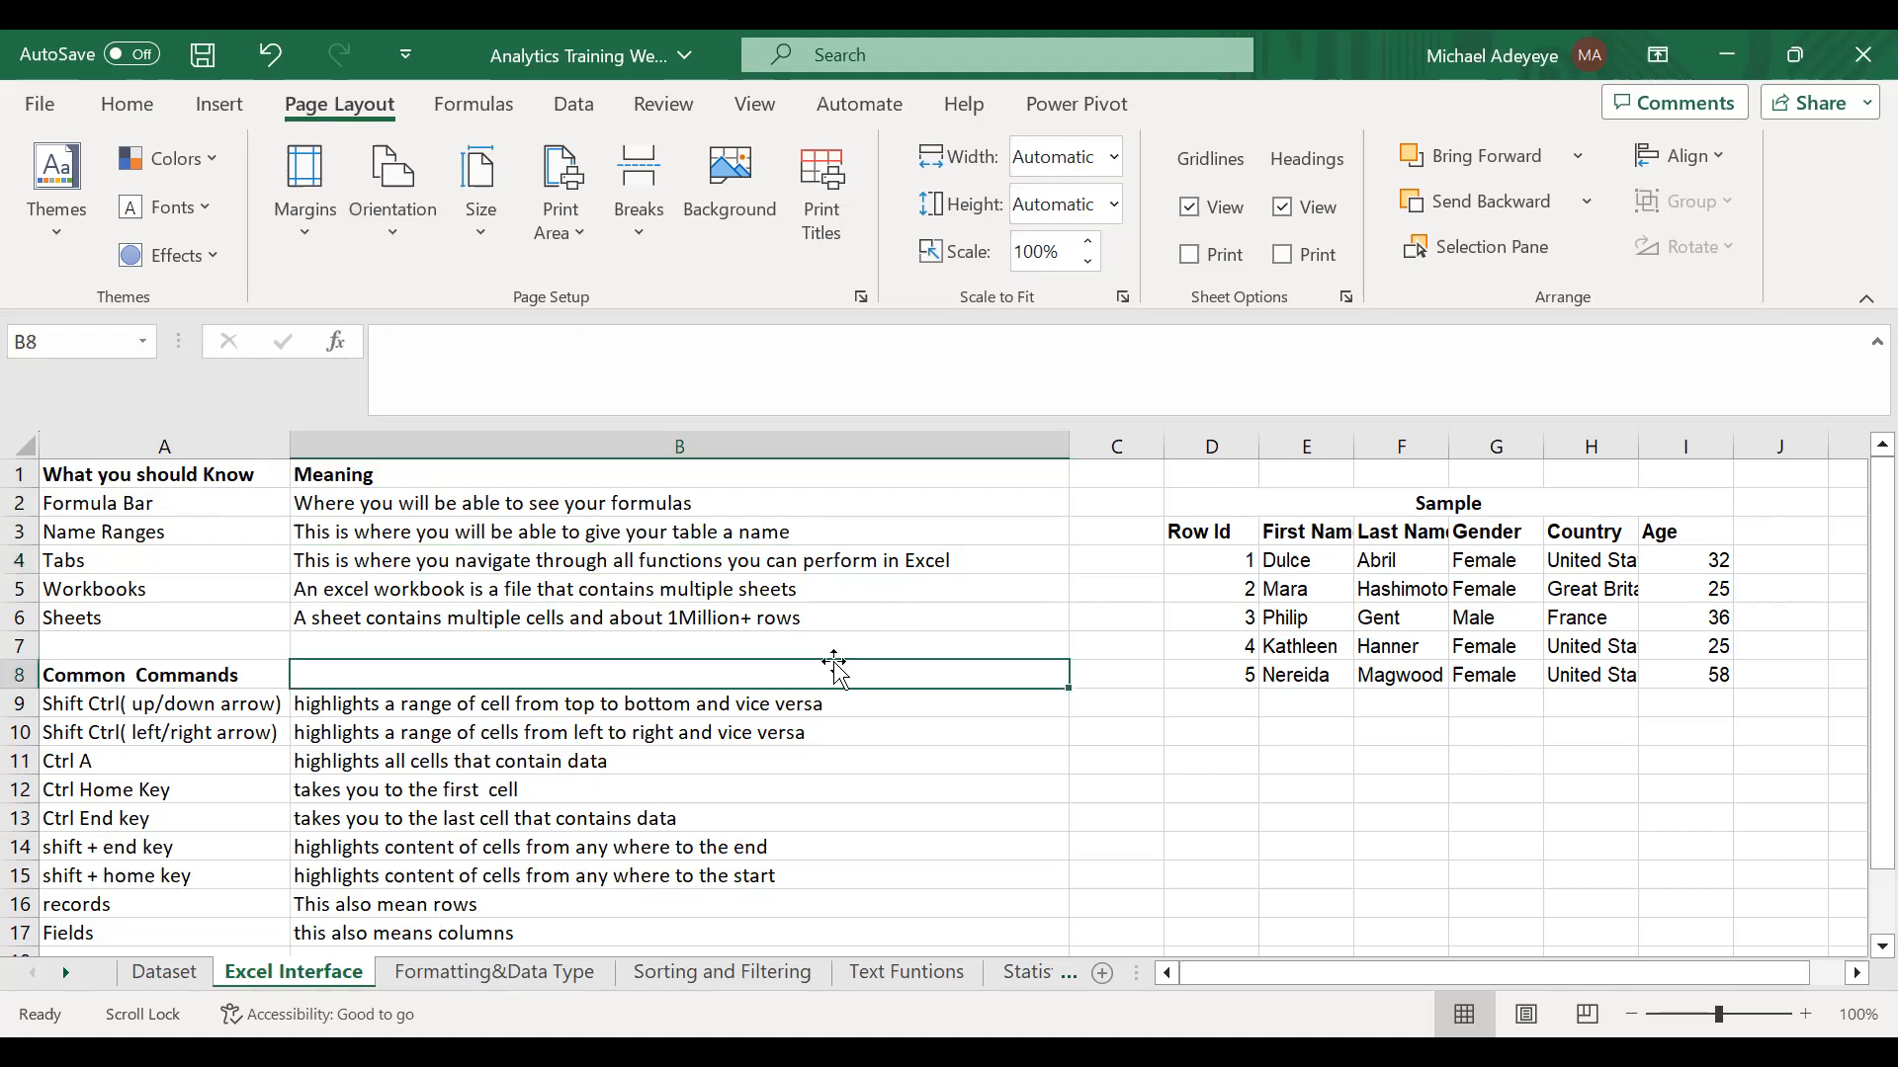
{"action": "left_click", "coordinate": [1320, 728]}
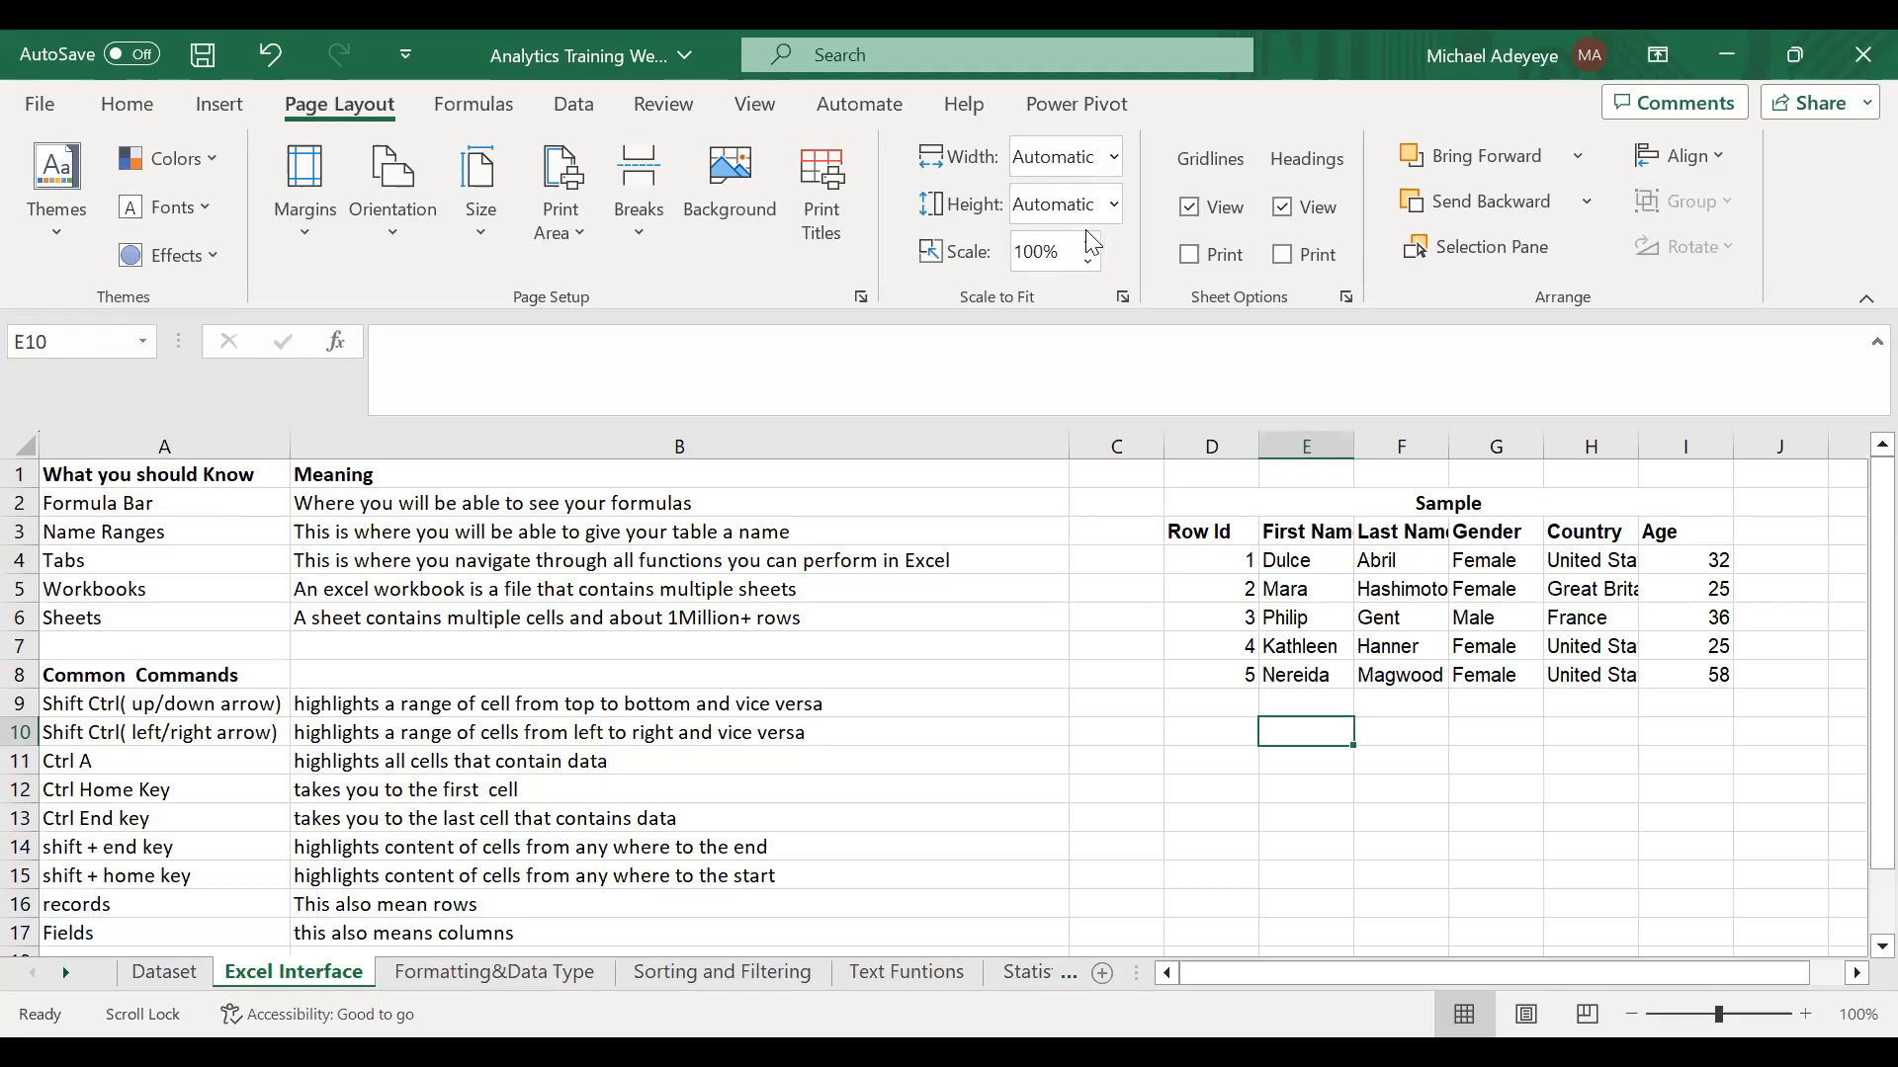
{"action": "left_click", "coordinate": [1113, 157]}
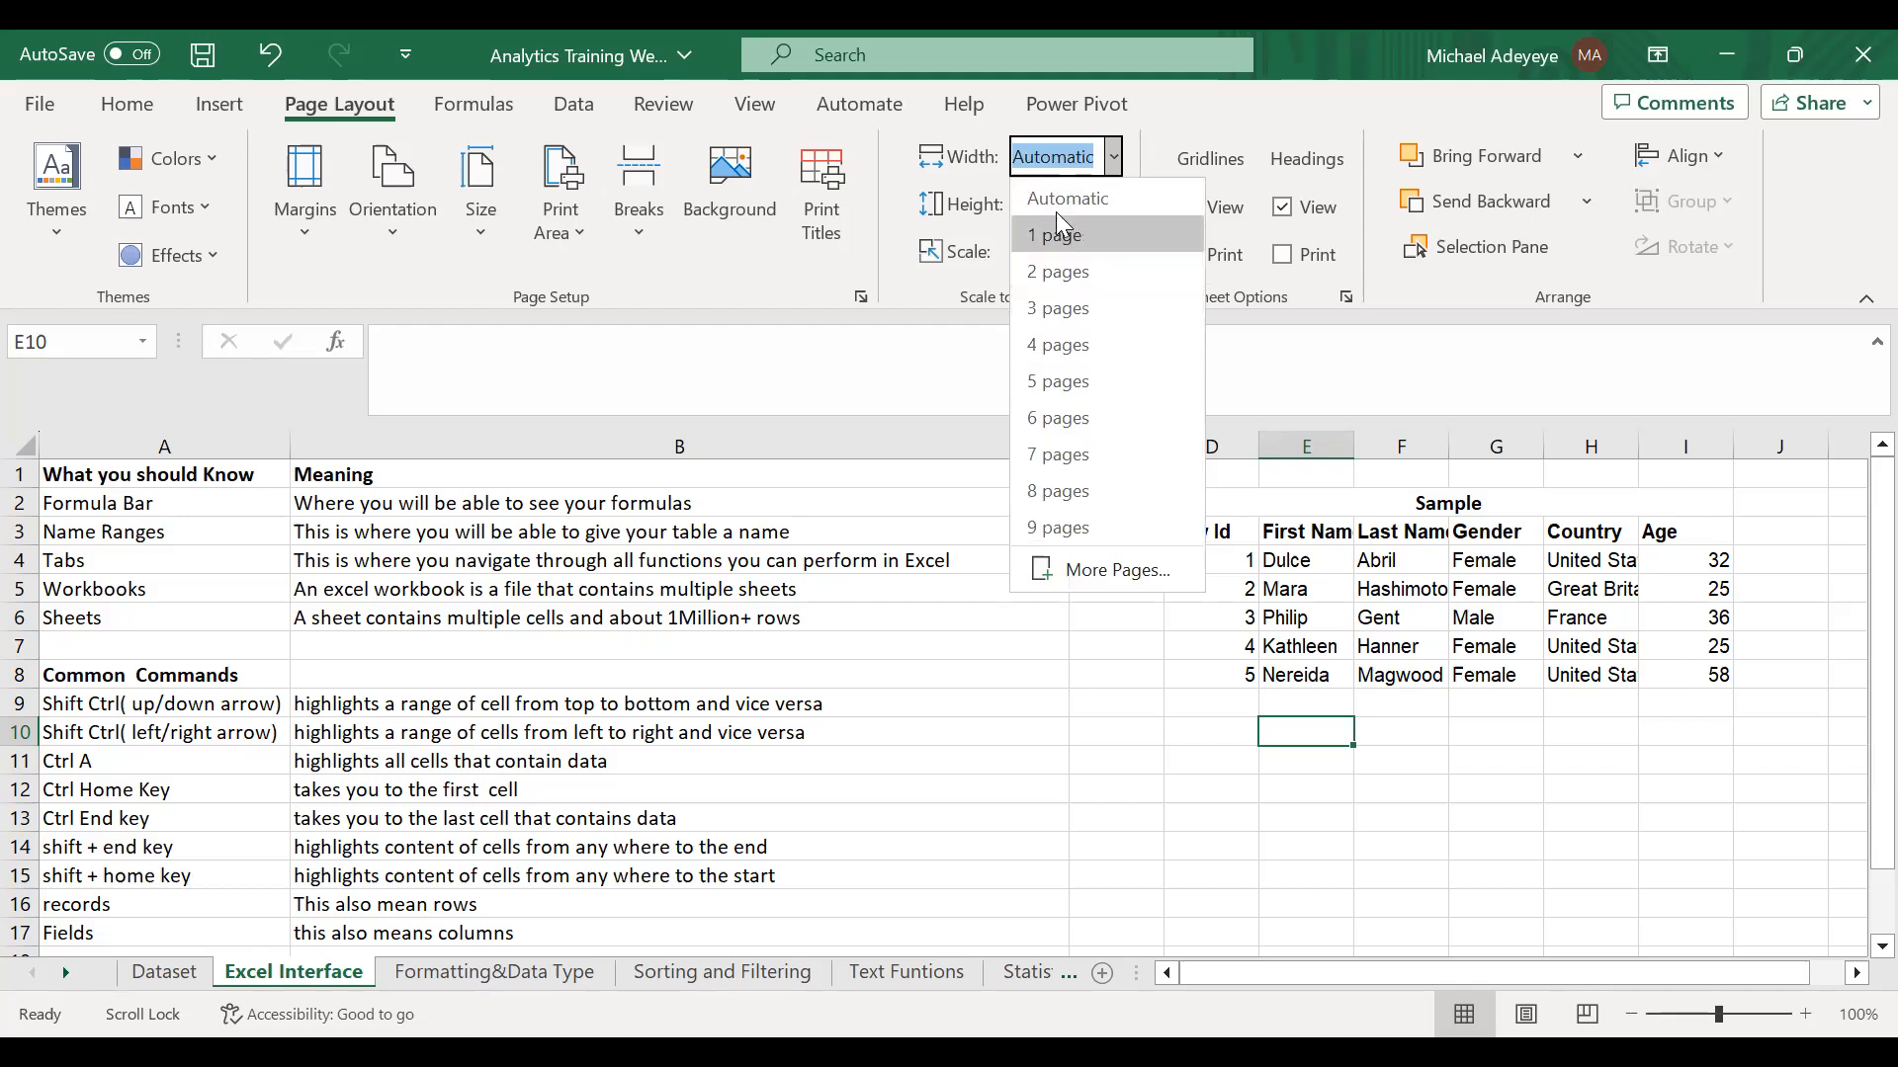
{"action": "left_click", "coordinate": [977, 213]}
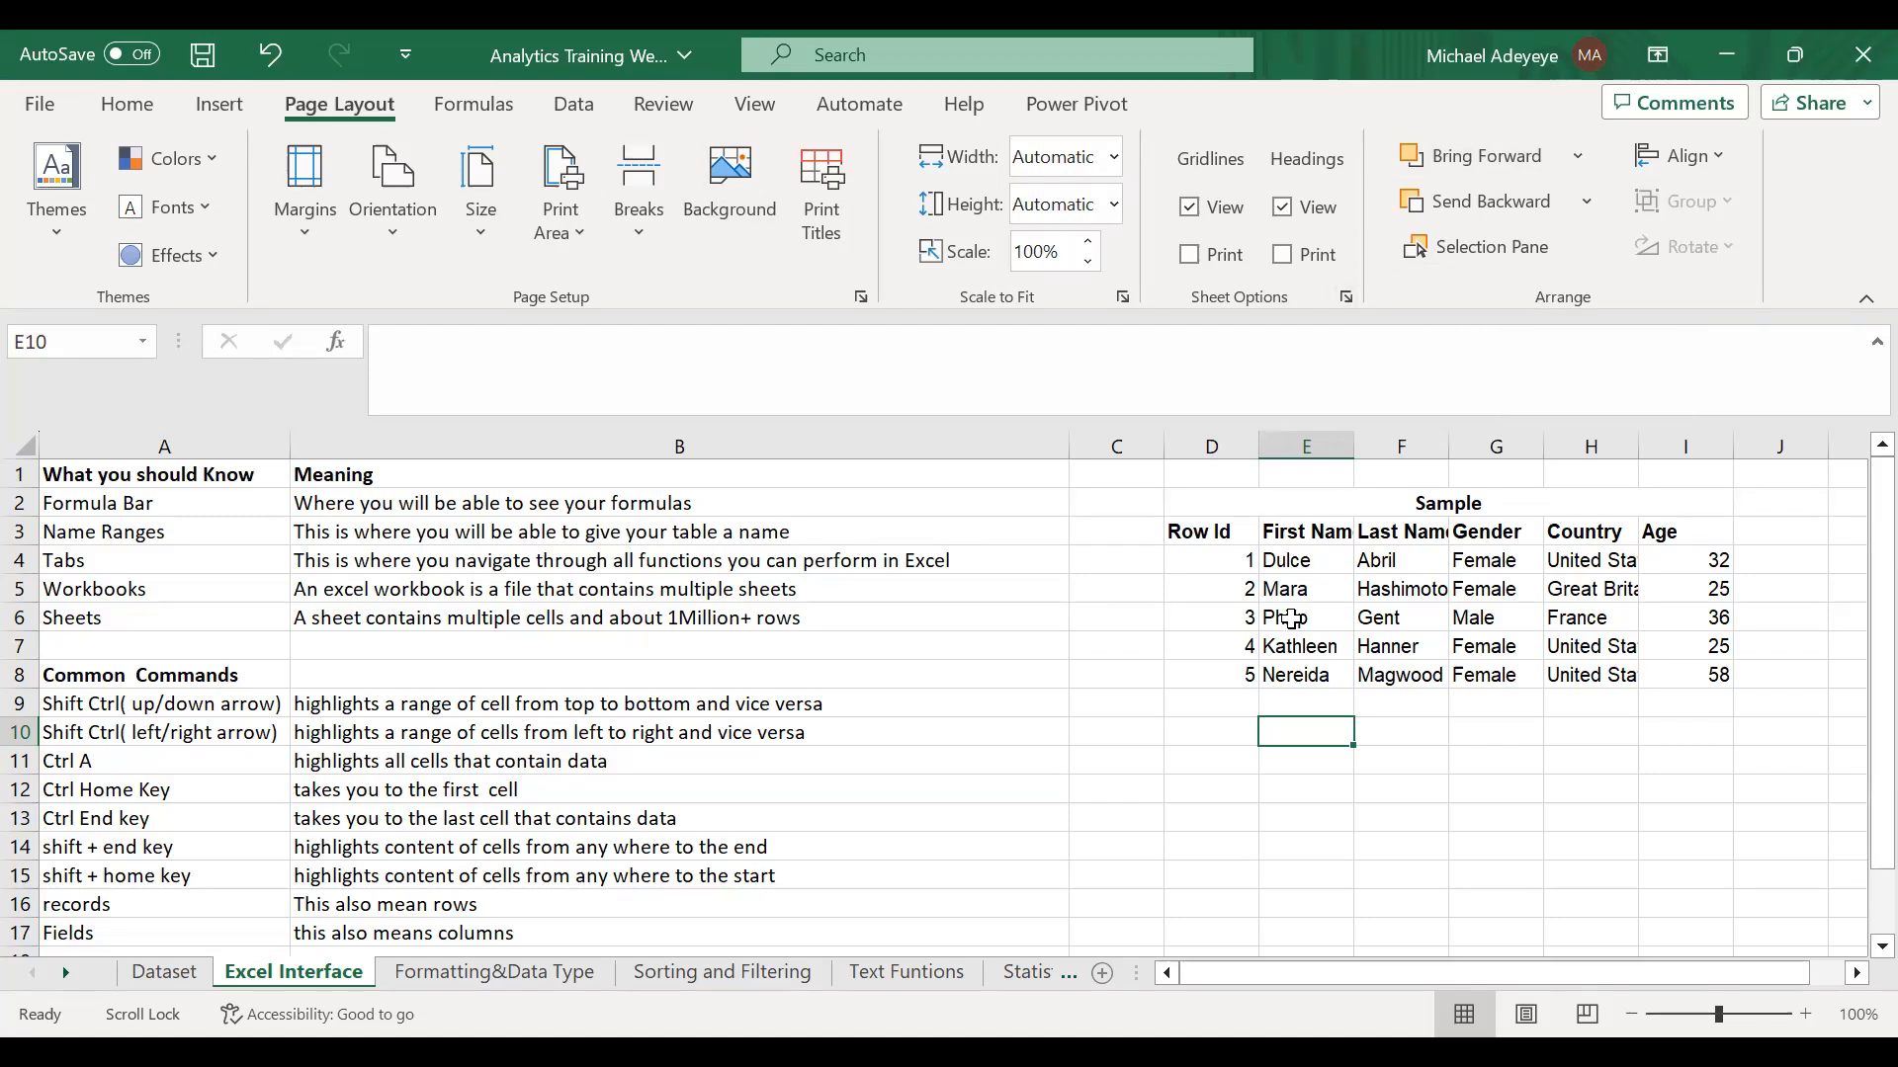
- Examine the Logical, Date & Time and Math & Trig function categories and the Name Manager, and return to empty cell C7
{"action": "left_click", "coordinate": [452, 107]}
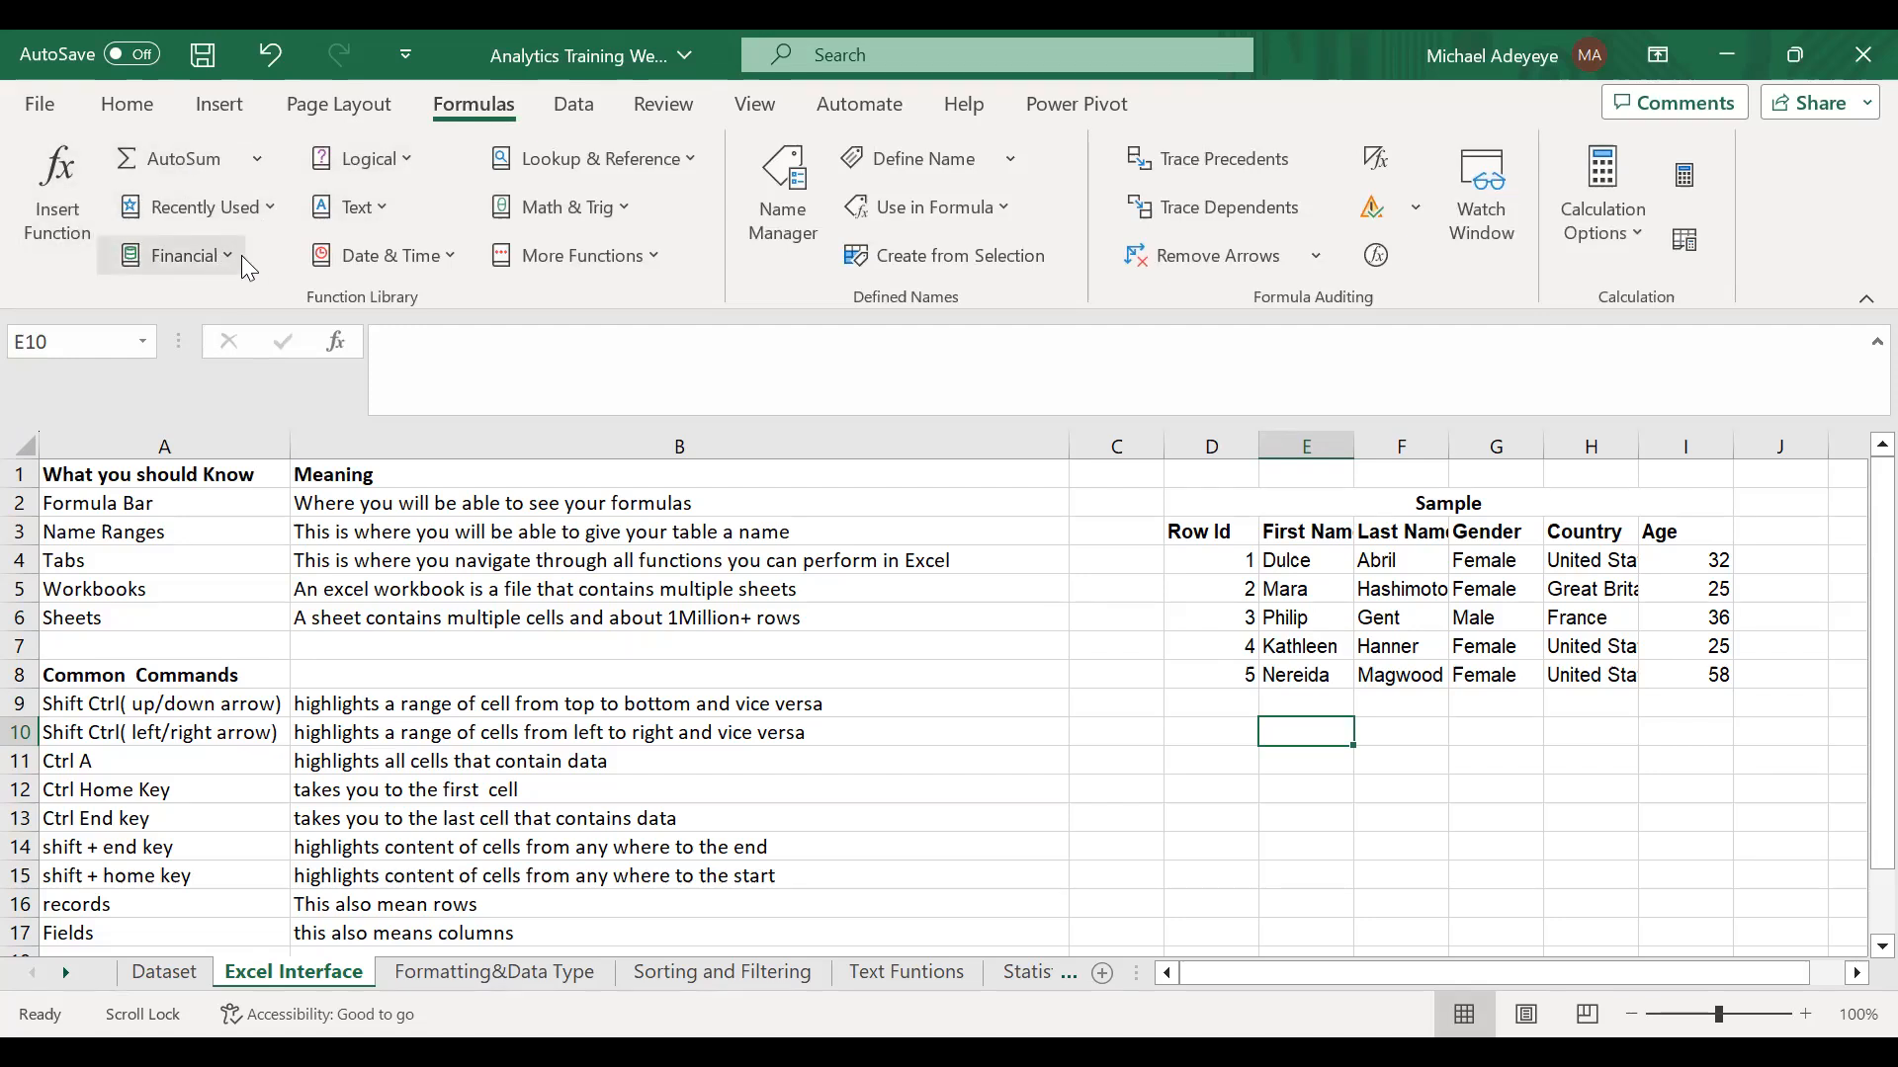
{"action": "left_click", "coordinate": [383, 174]}
{"action": "key", "text": "Escape"}
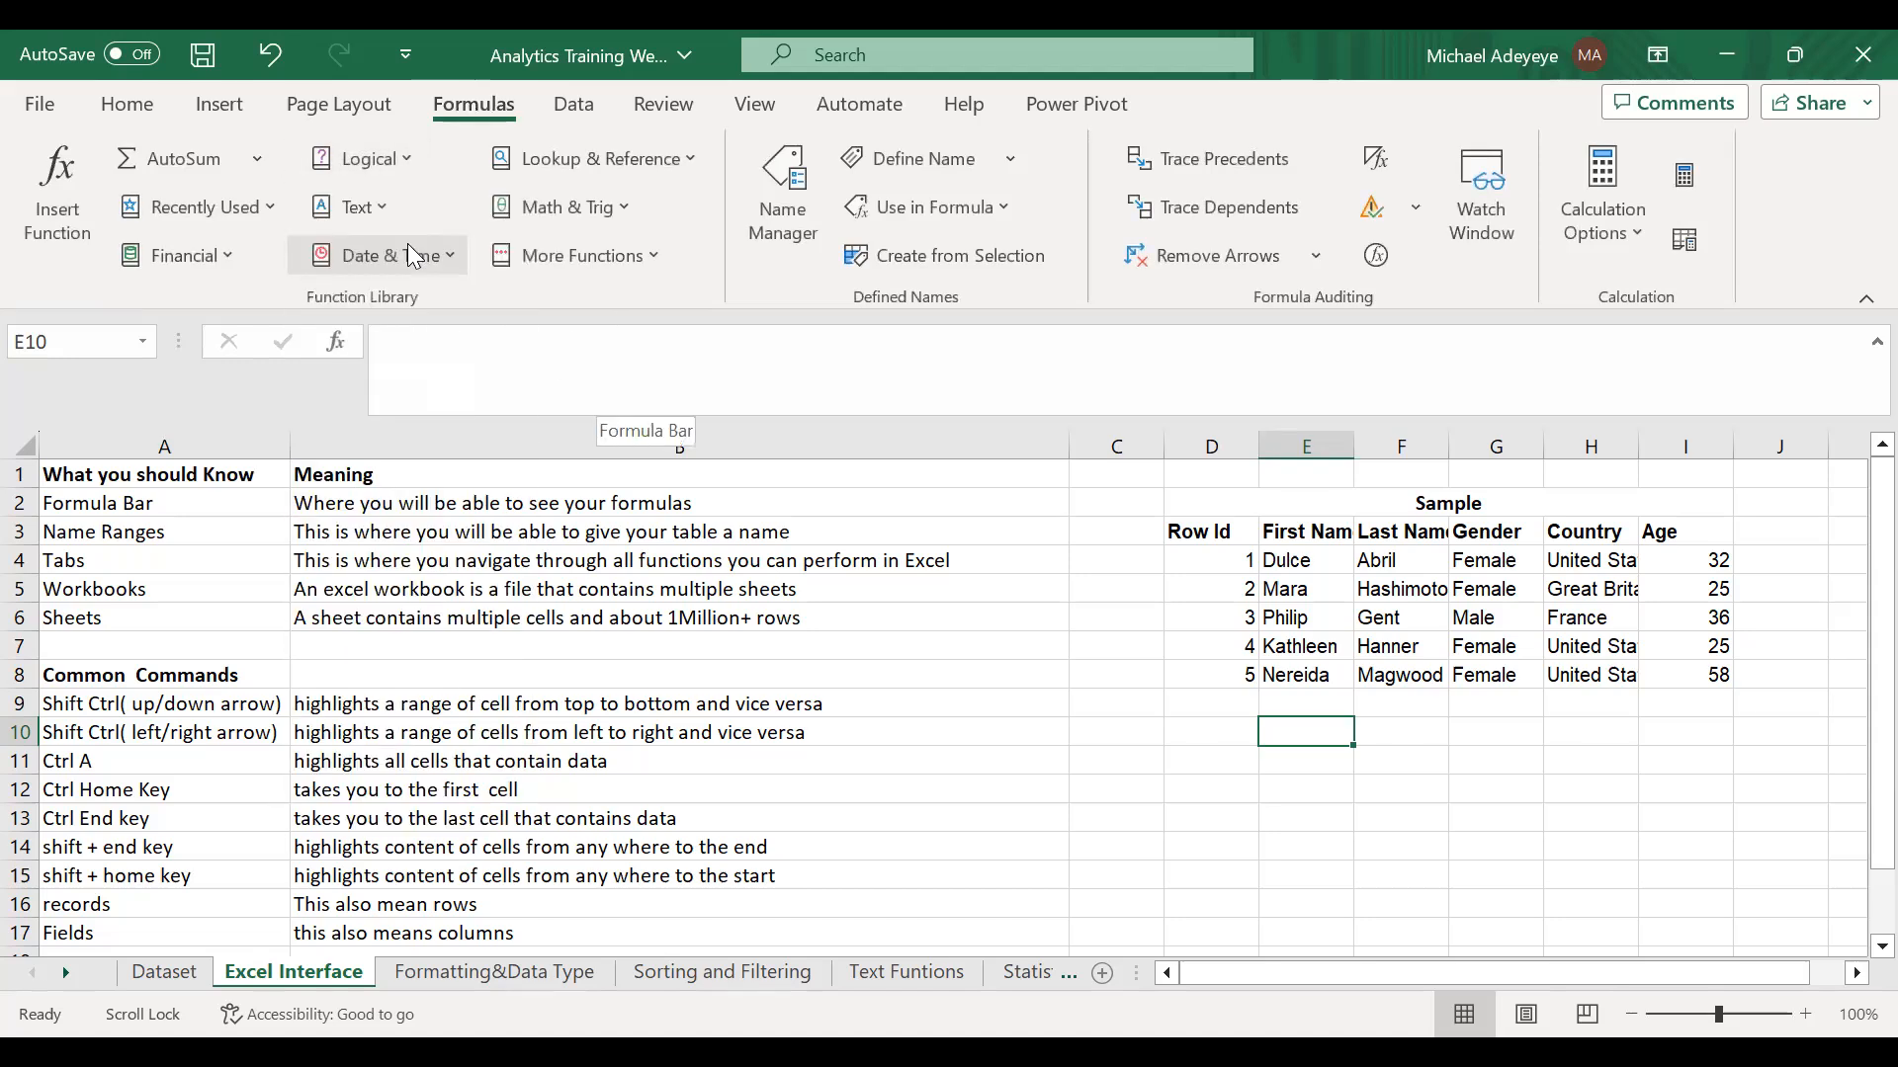
{"action": "left_click", "coordinate": [413, 255]}
{"action": "key", "text": "Escape"}
{"action": "left_click", "coordinate": [605, 206]}
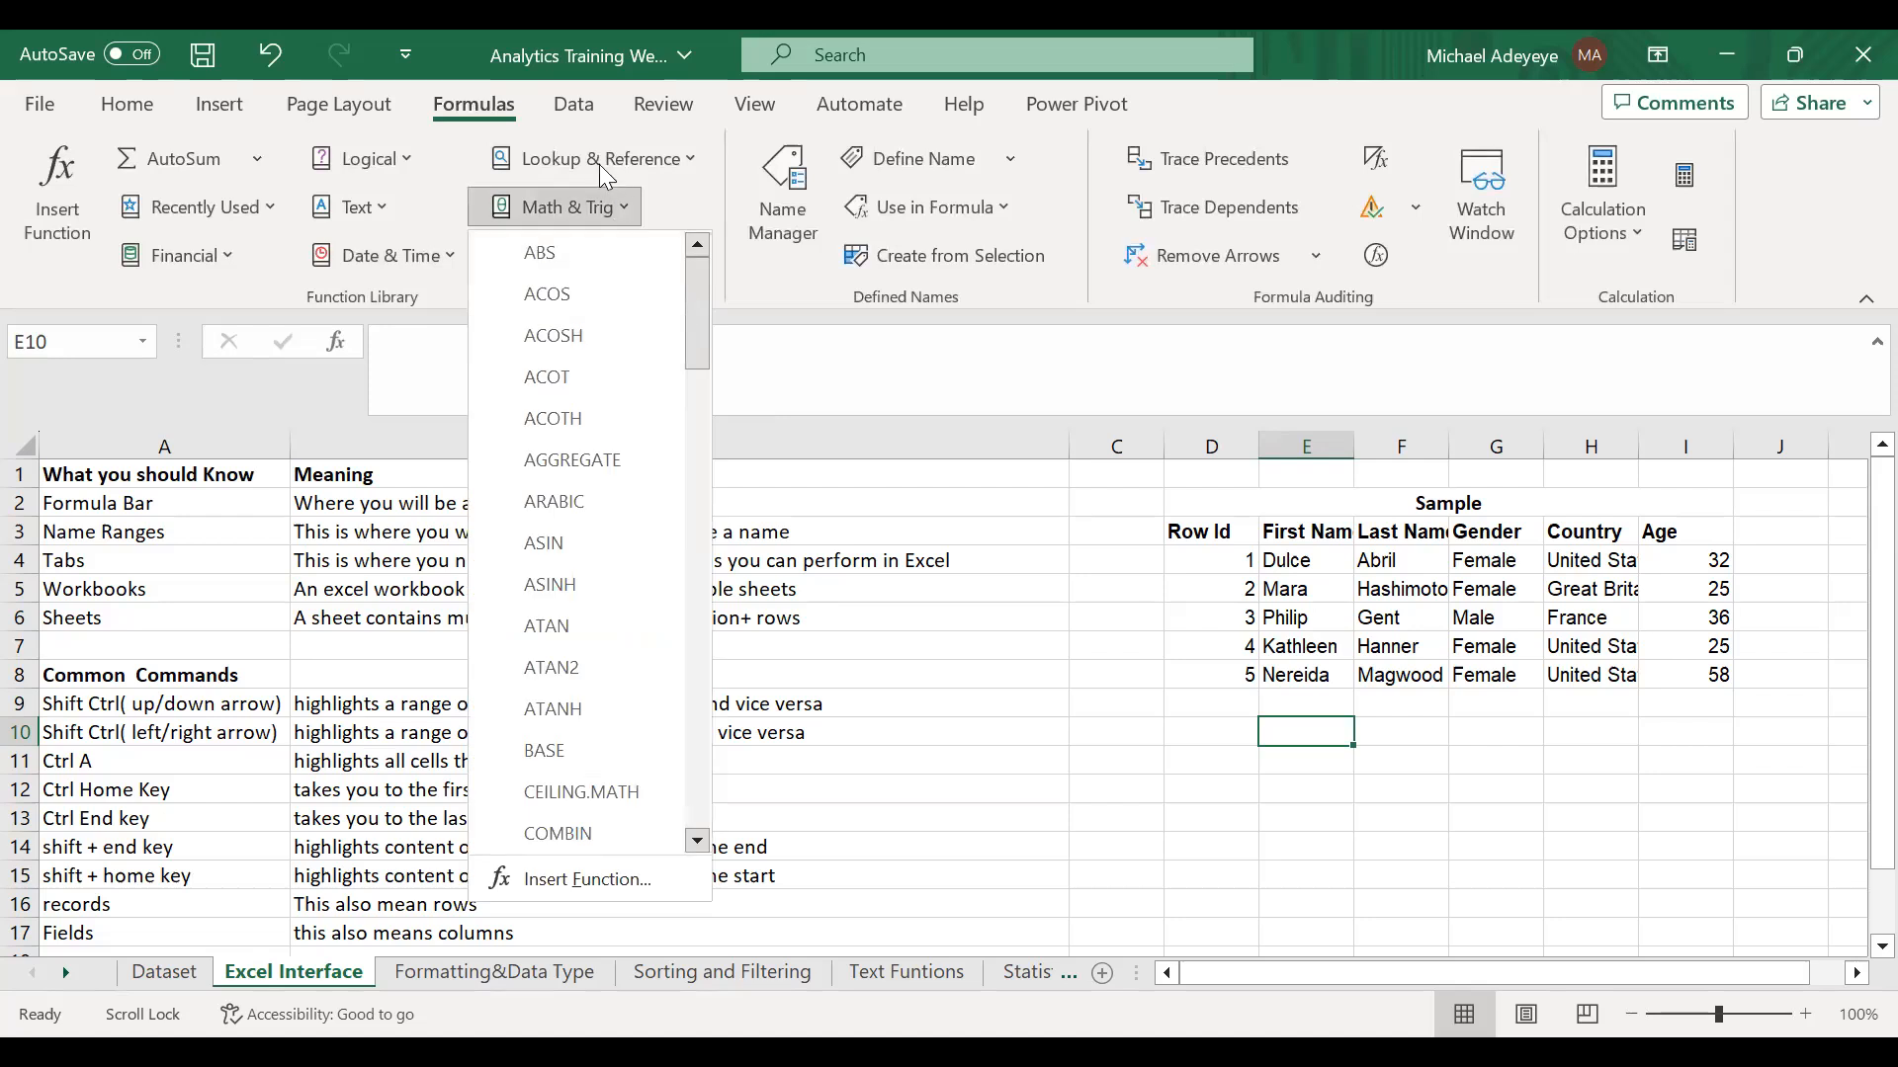
{"action": "key", "text": "Escape"}
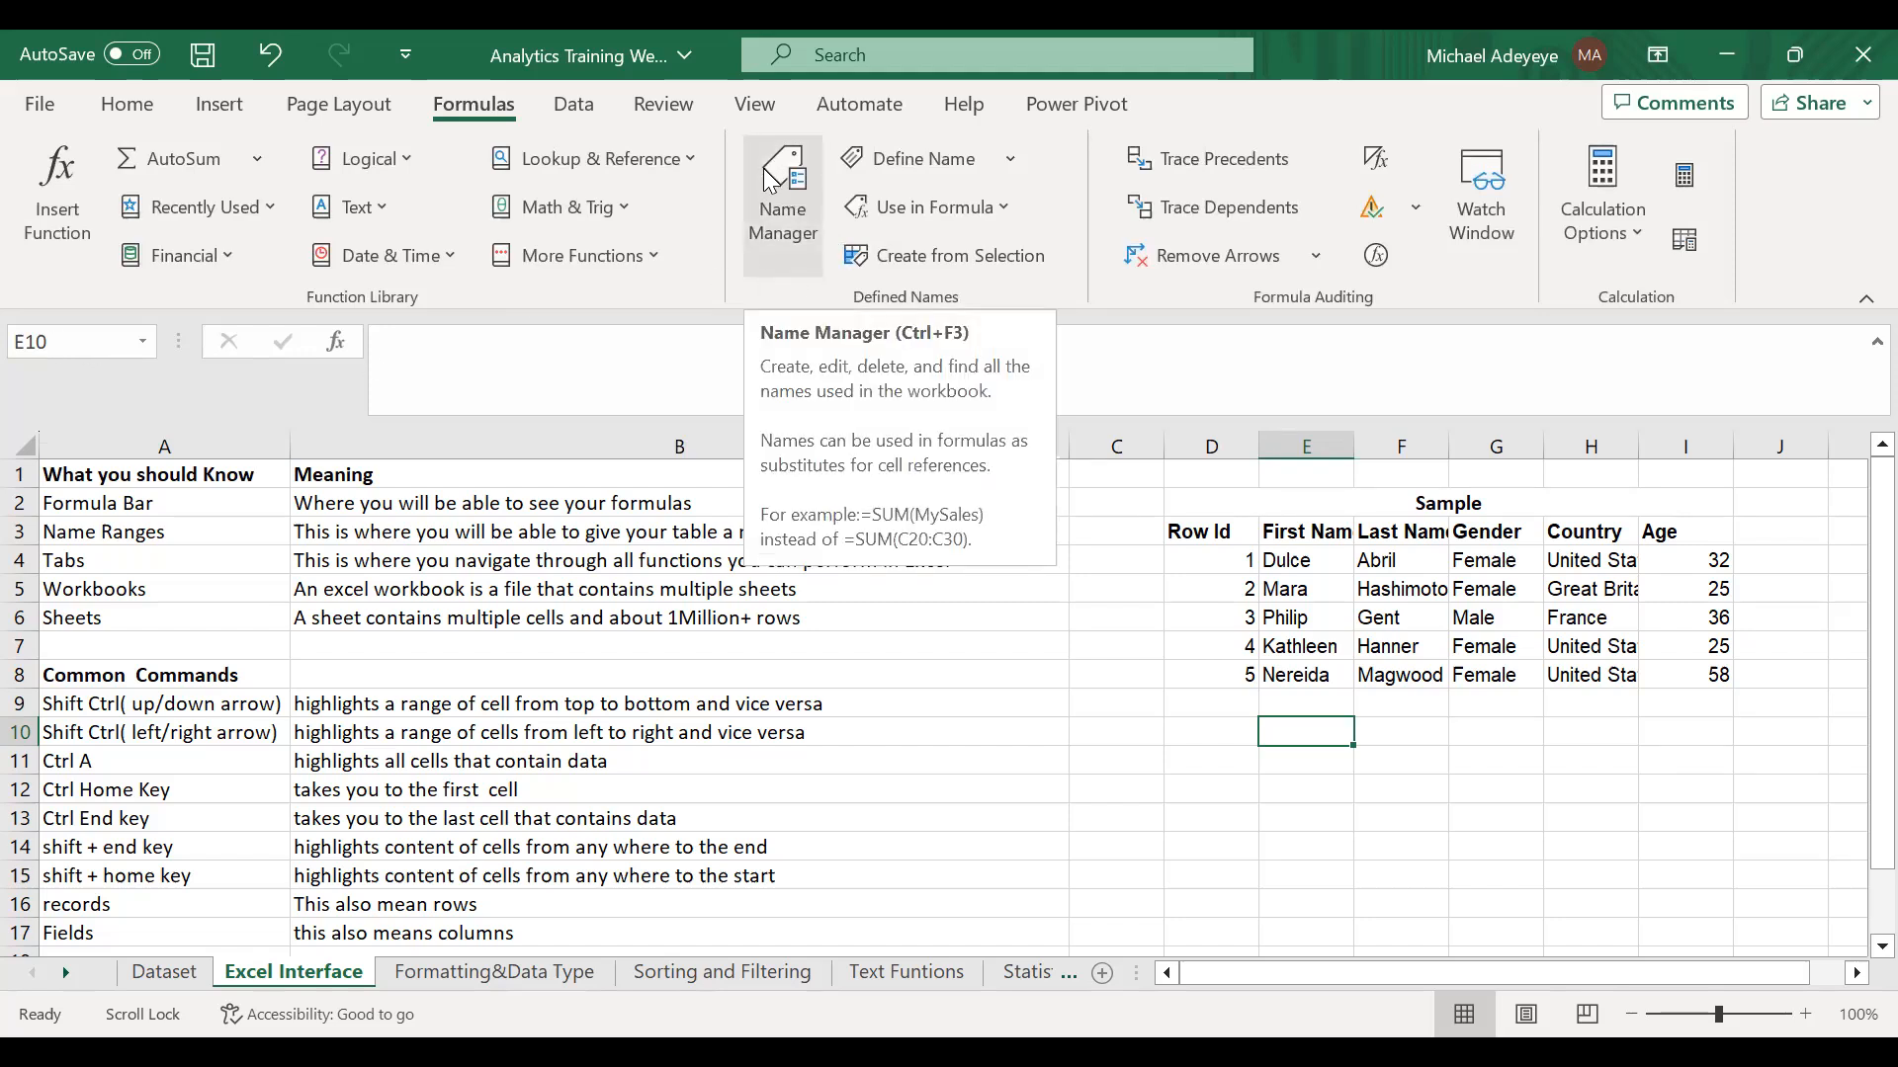
{"action": "left_click", "coordinate": [781, 210]}
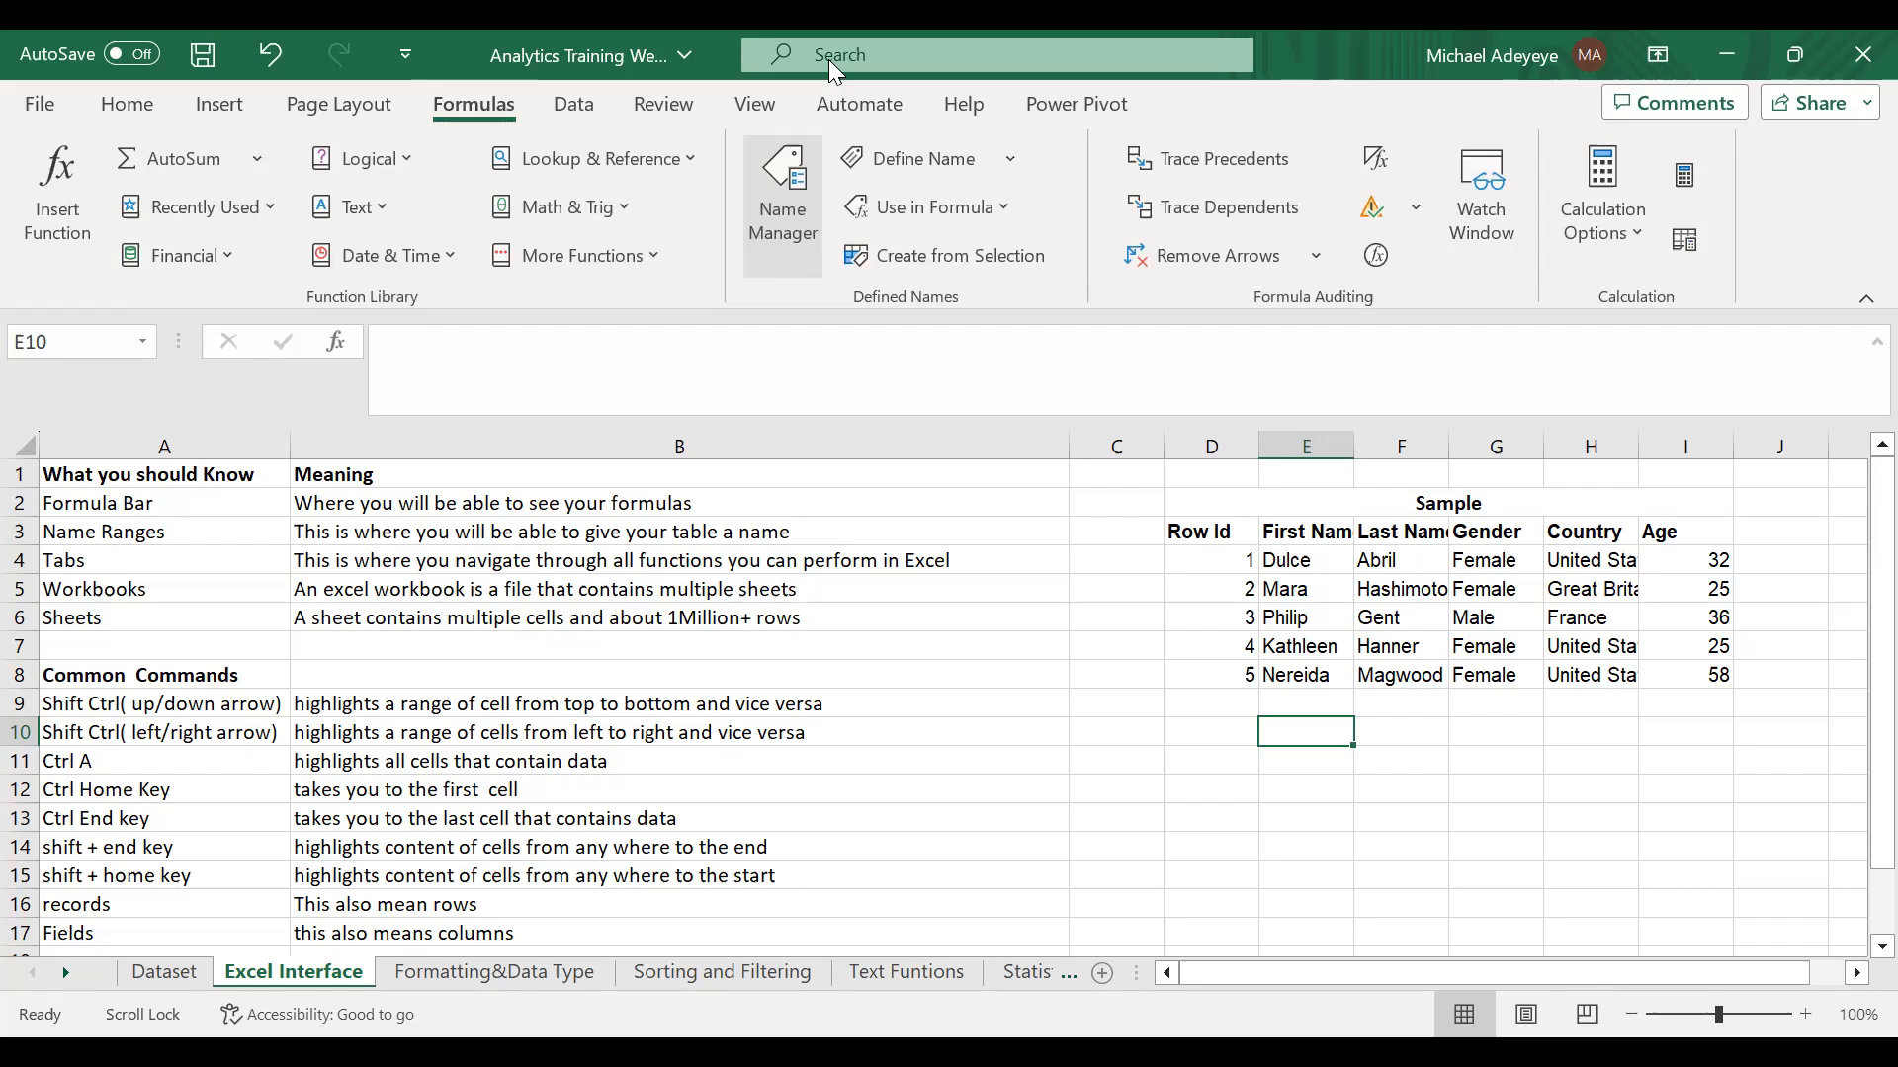
{"action": "left_click", "coordinate": [1122, 637]}
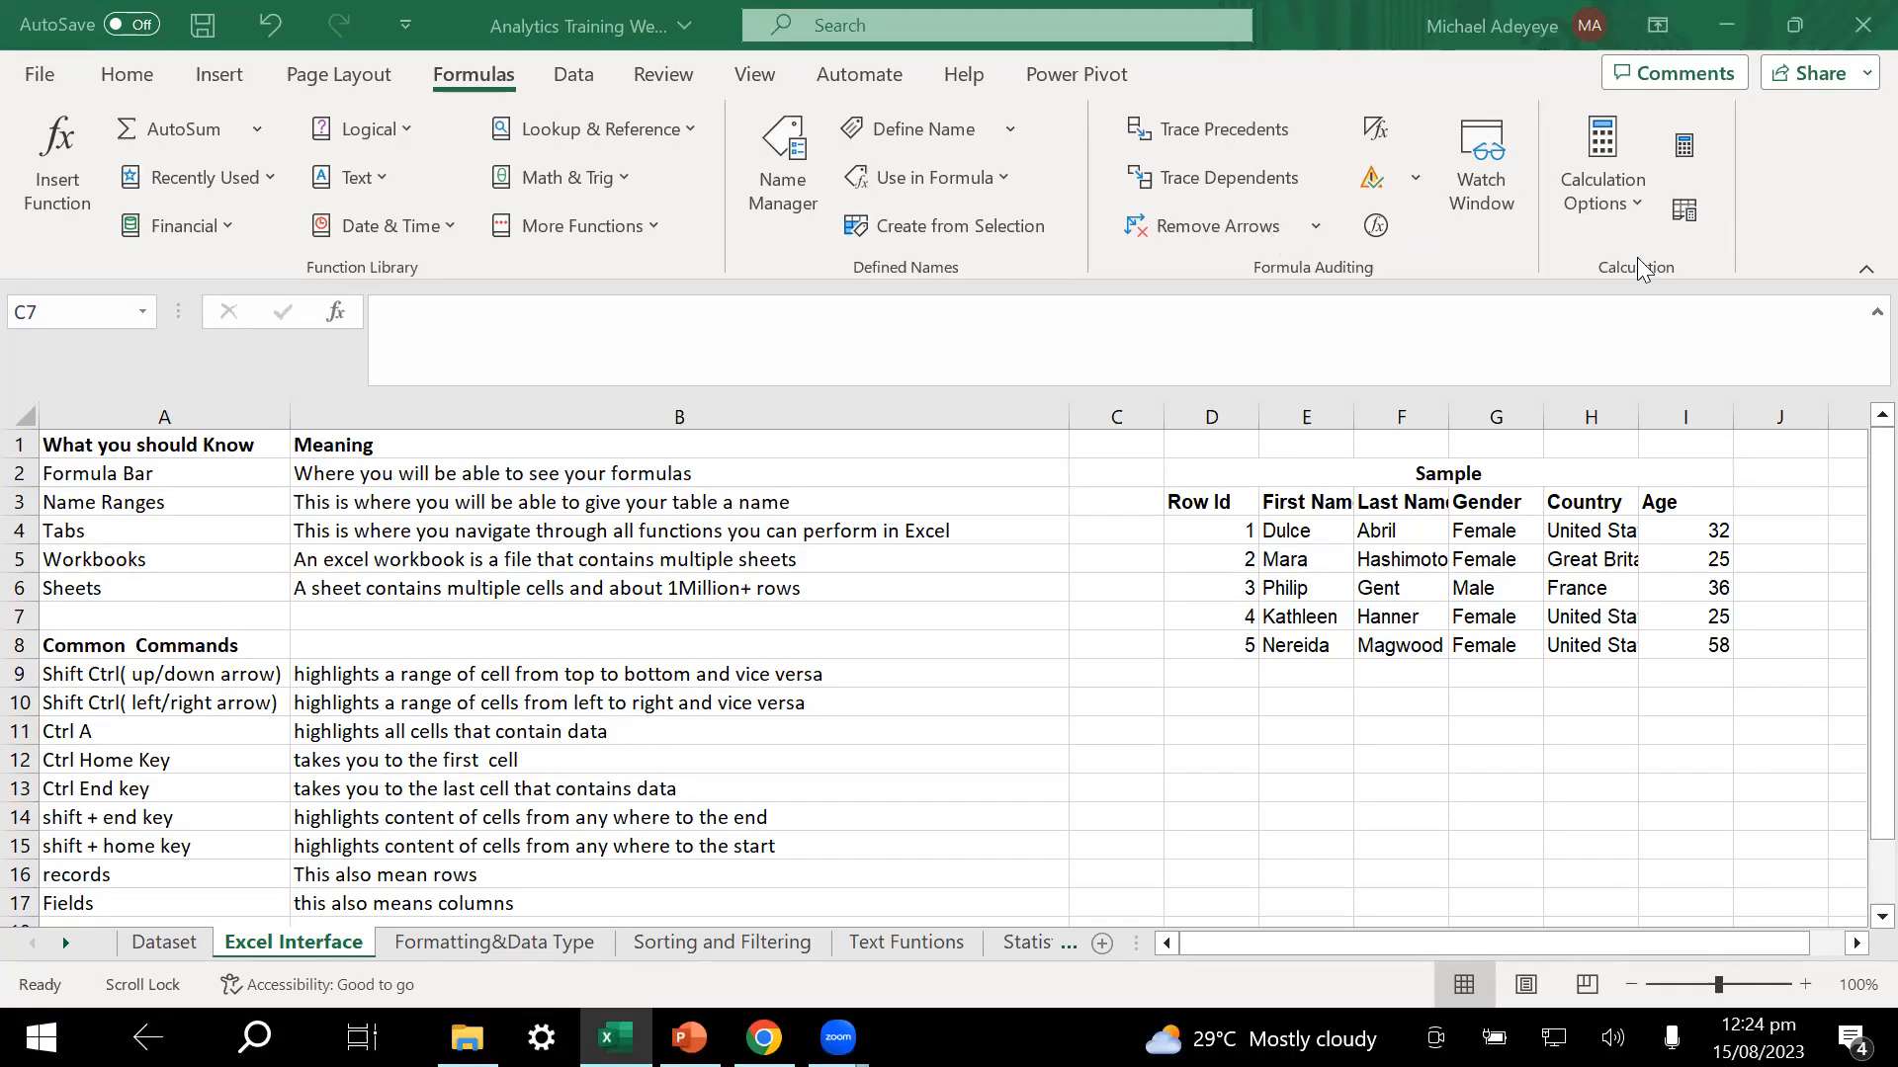
- Examine the Data commands, including What-If Analysis, and the Review commands for proofing, comments and protection
{"action": "left_click", "coordinate": [560, 77]}
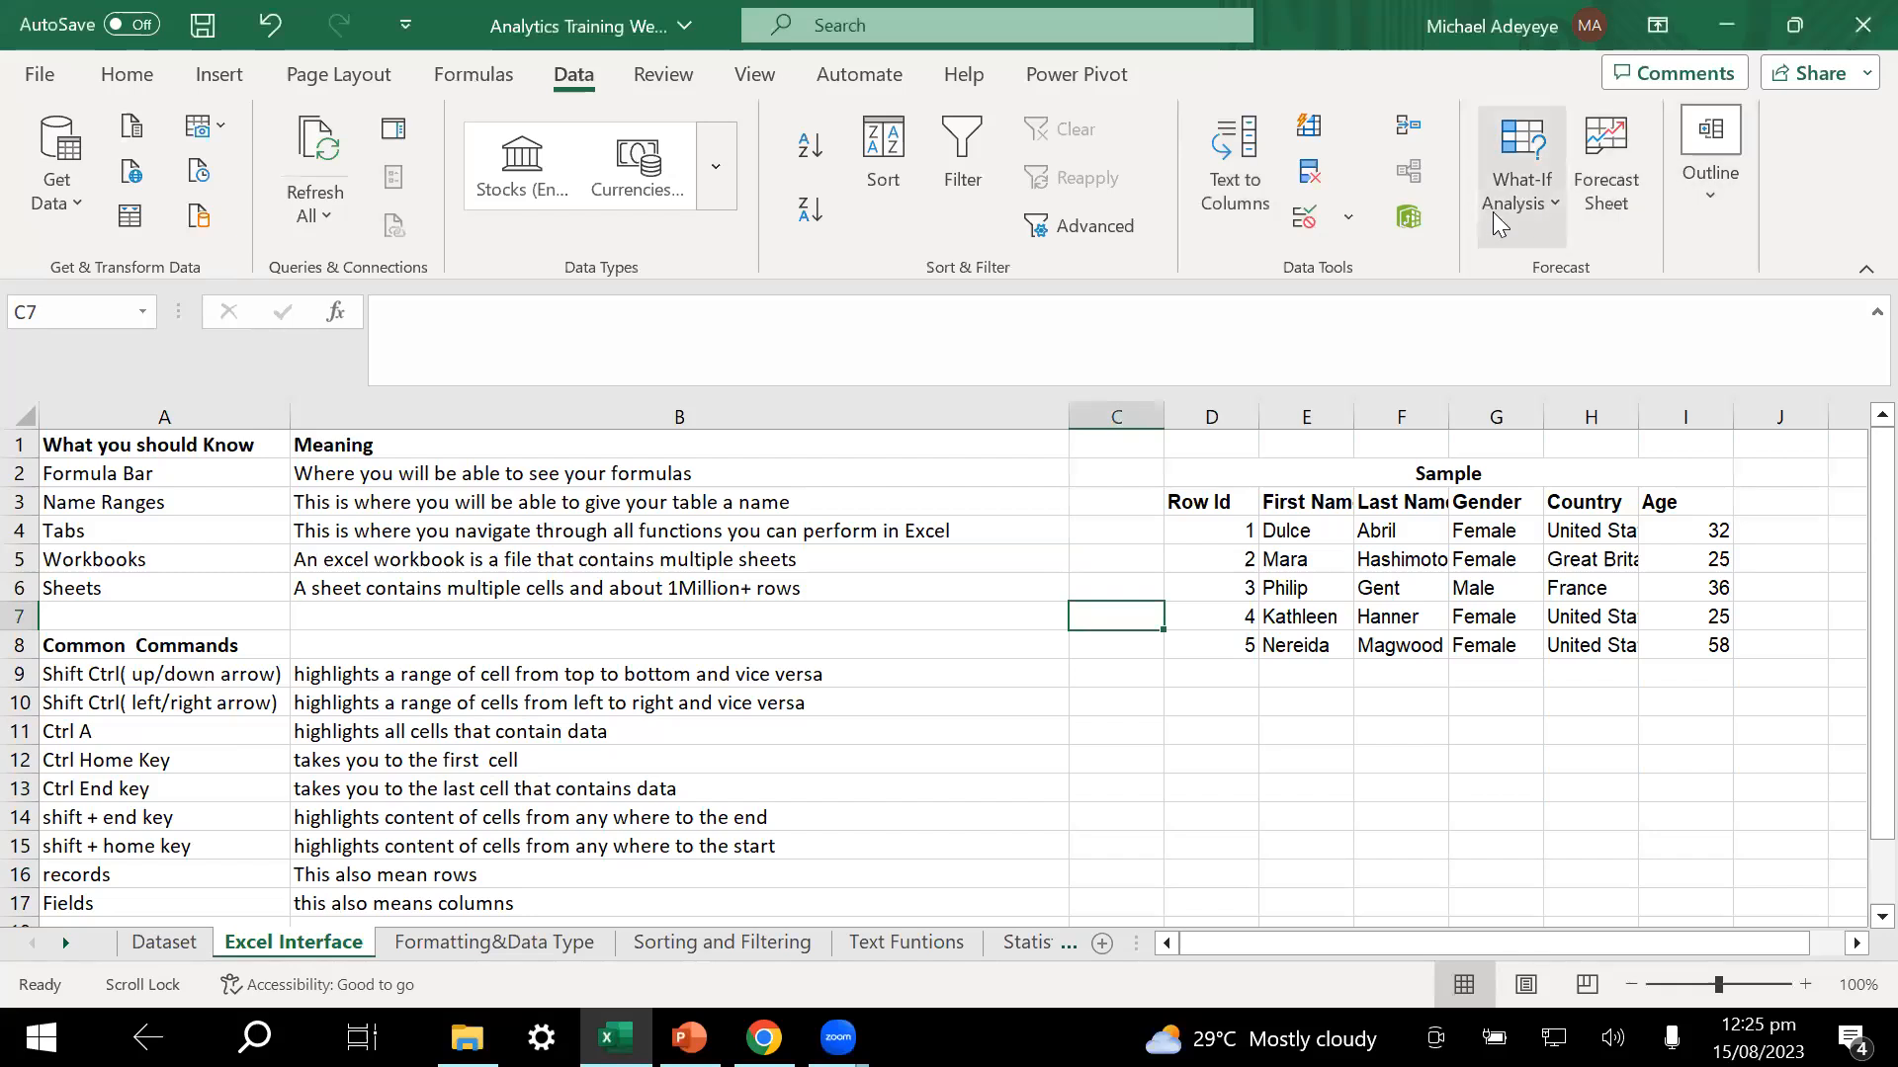
{"action": "left_click", "coordinate": [641, 75]}
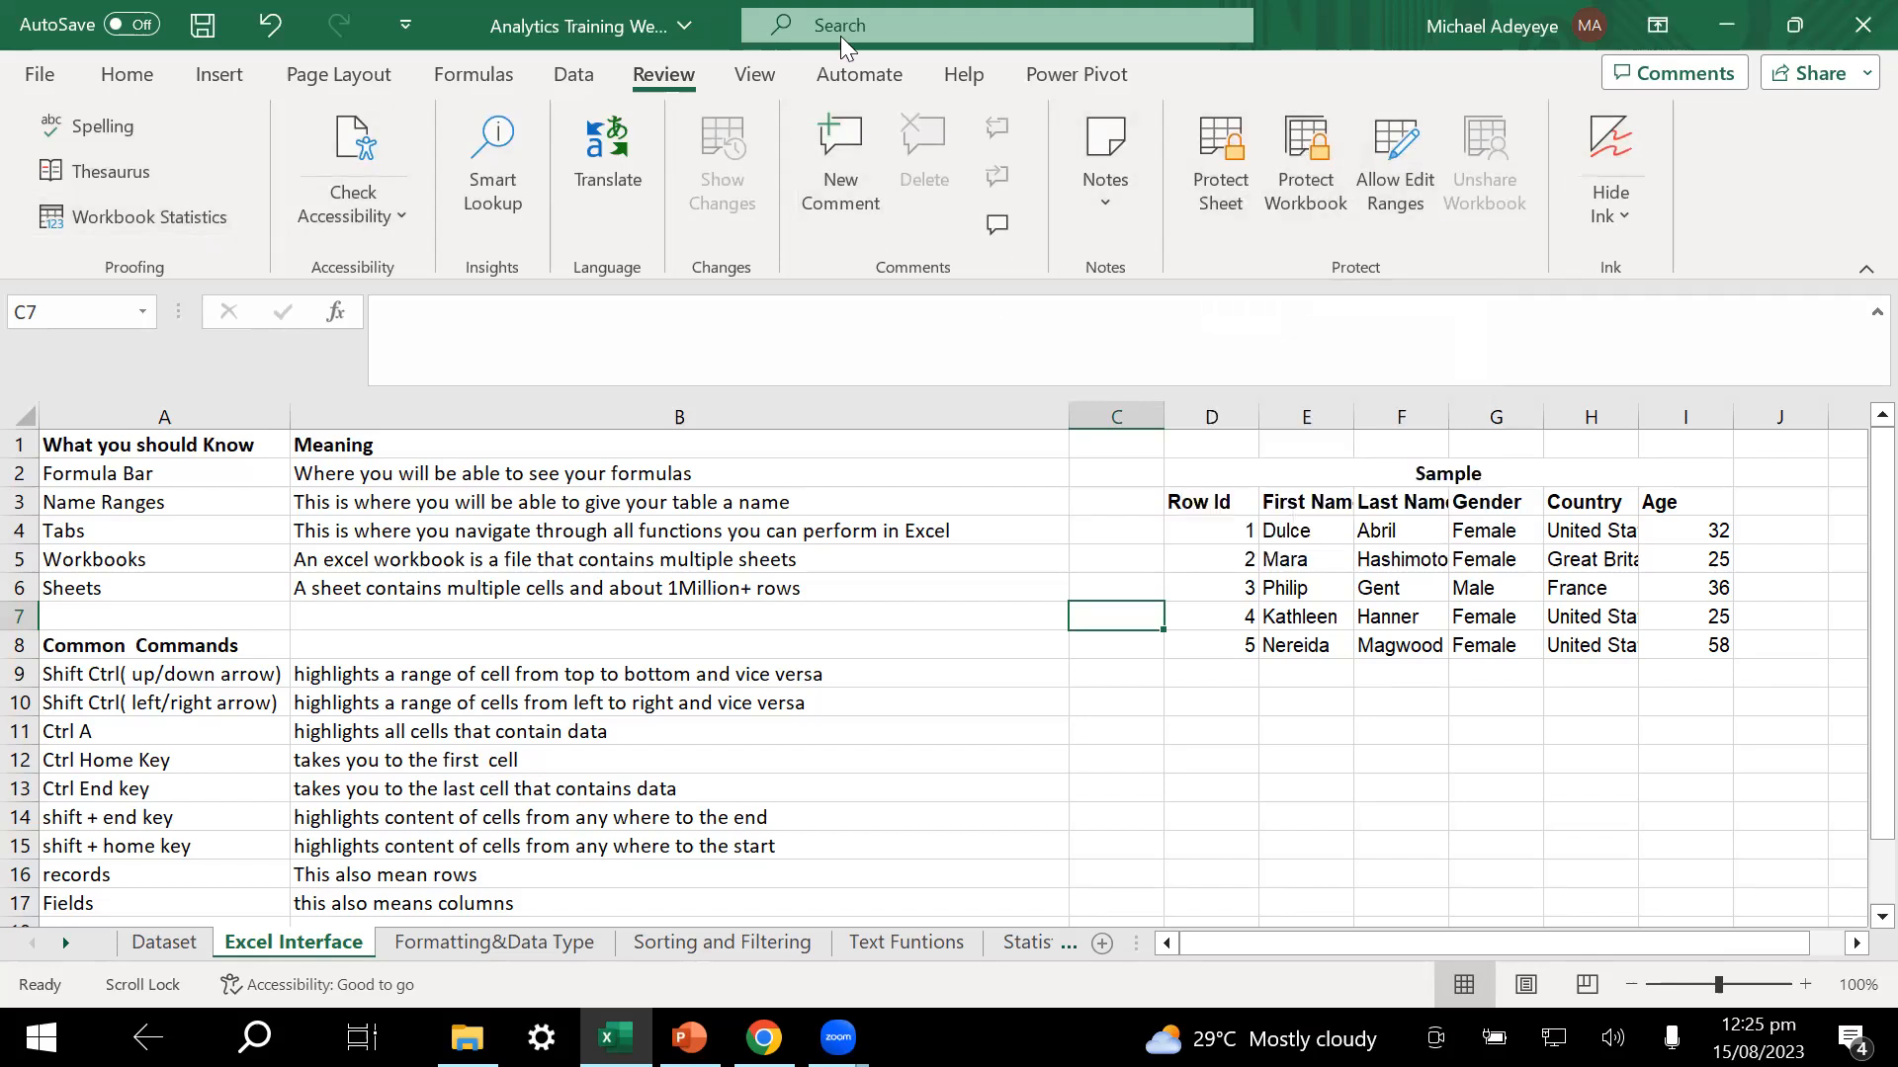
- Hide the gridlines on the Excel Interface sheet
{"action": "left_click", "coordinate": [751, 74]}
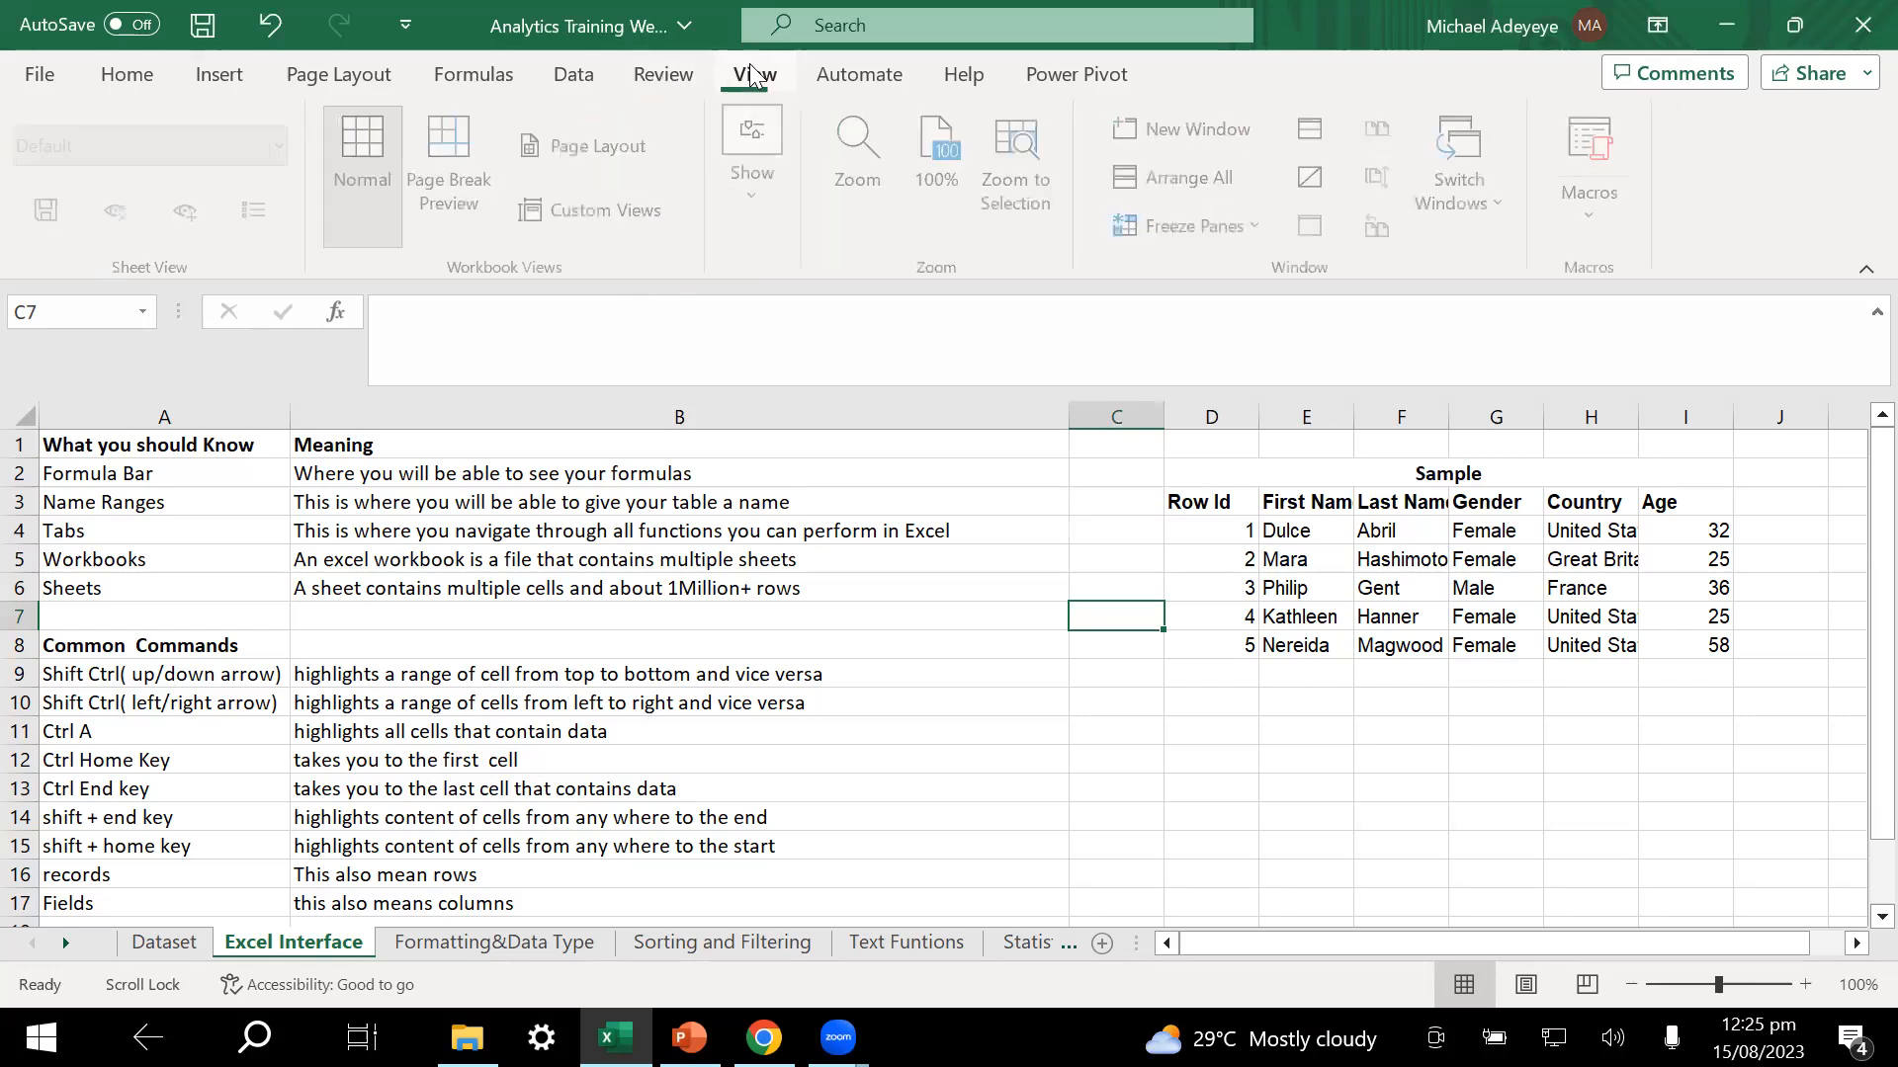
{"action": "left_click", "coordinate": [767, 188]}
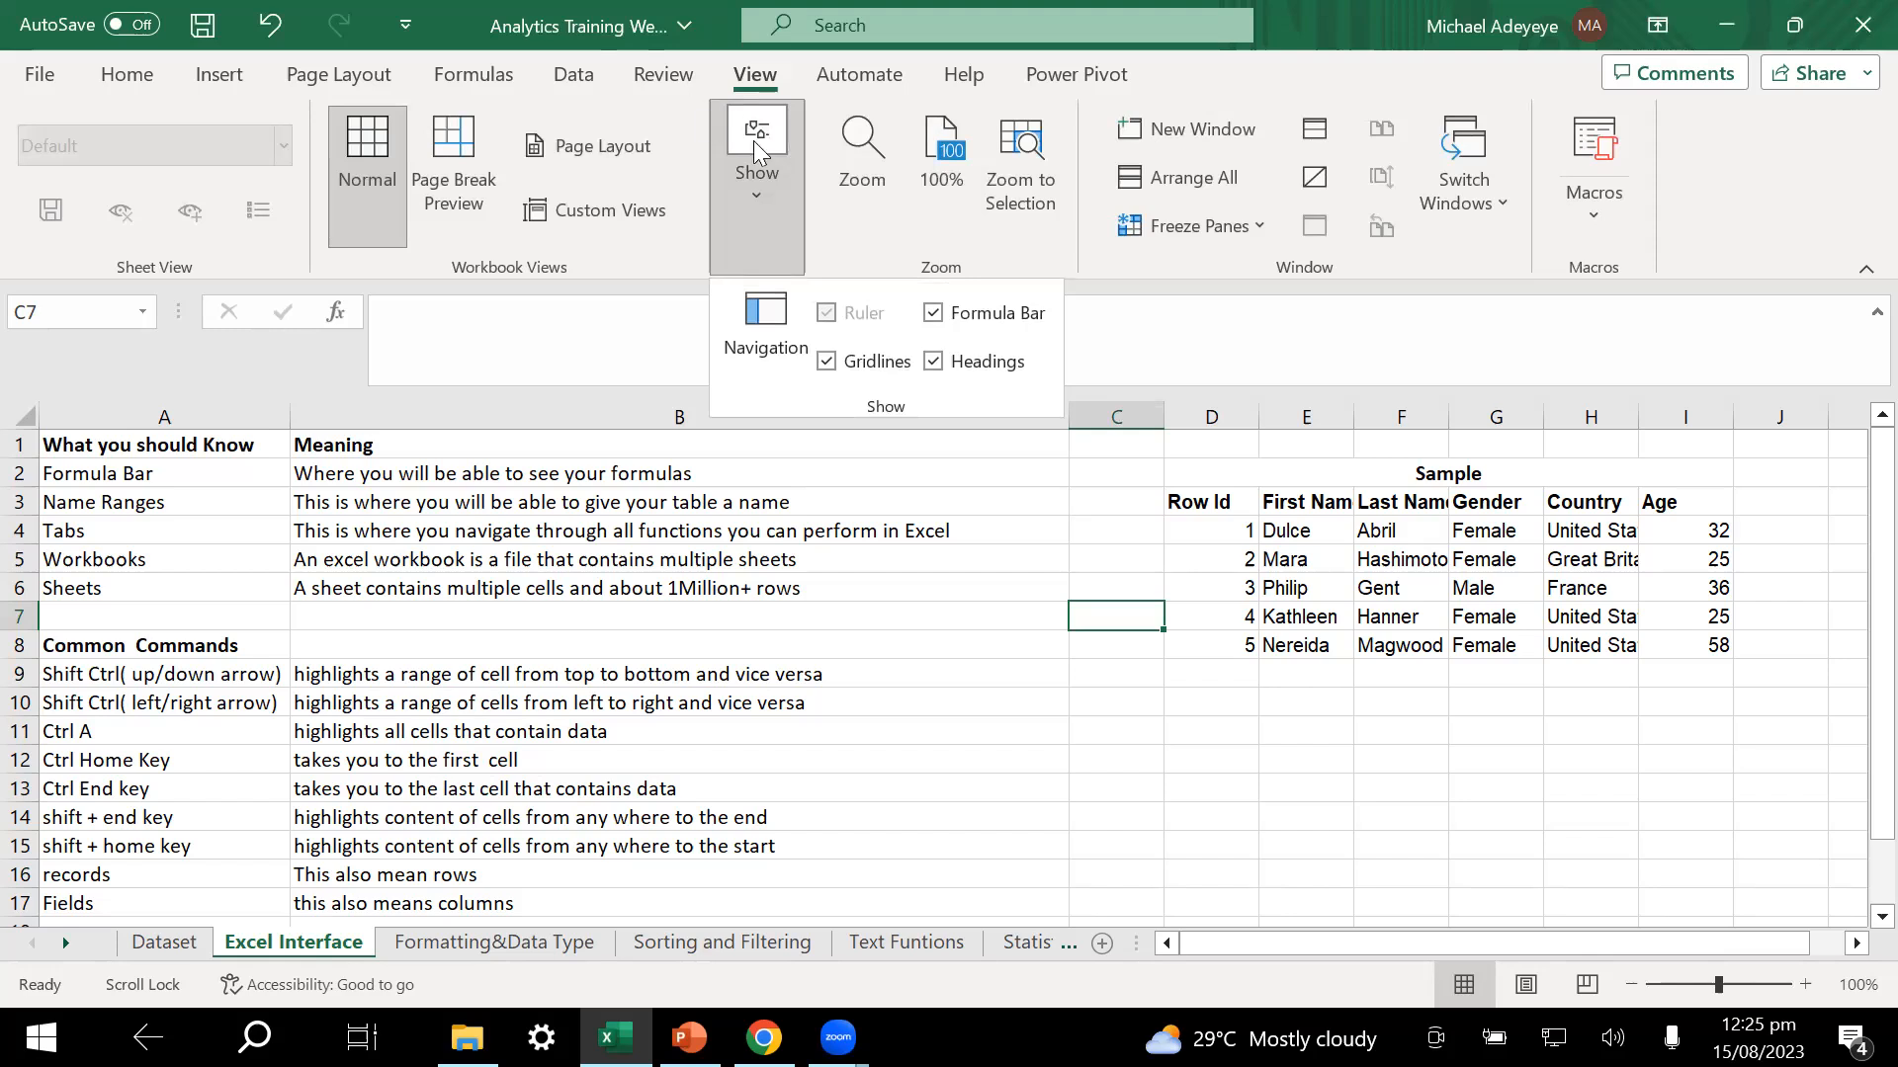
{"action": "left_click", "coordinate": [847, 366]}
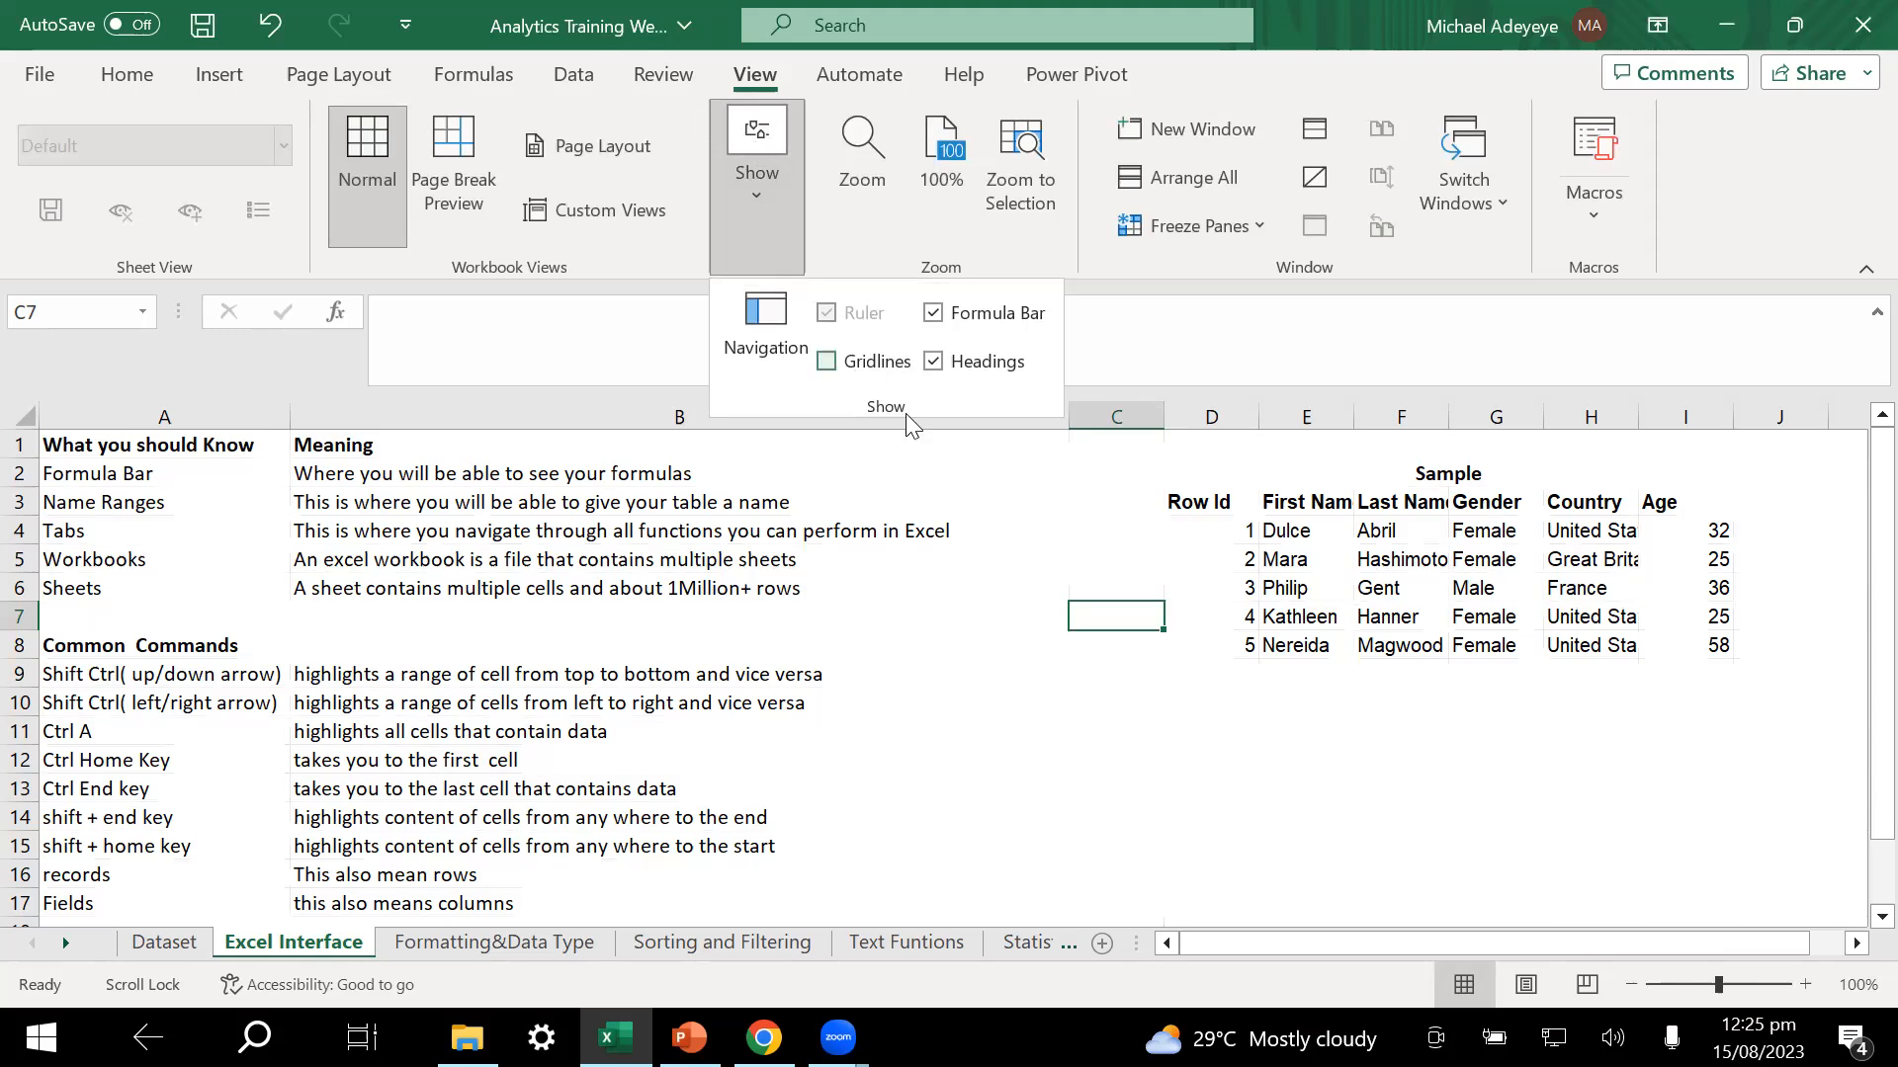
{"action": "left_click", "coordinate": [982, 756]}
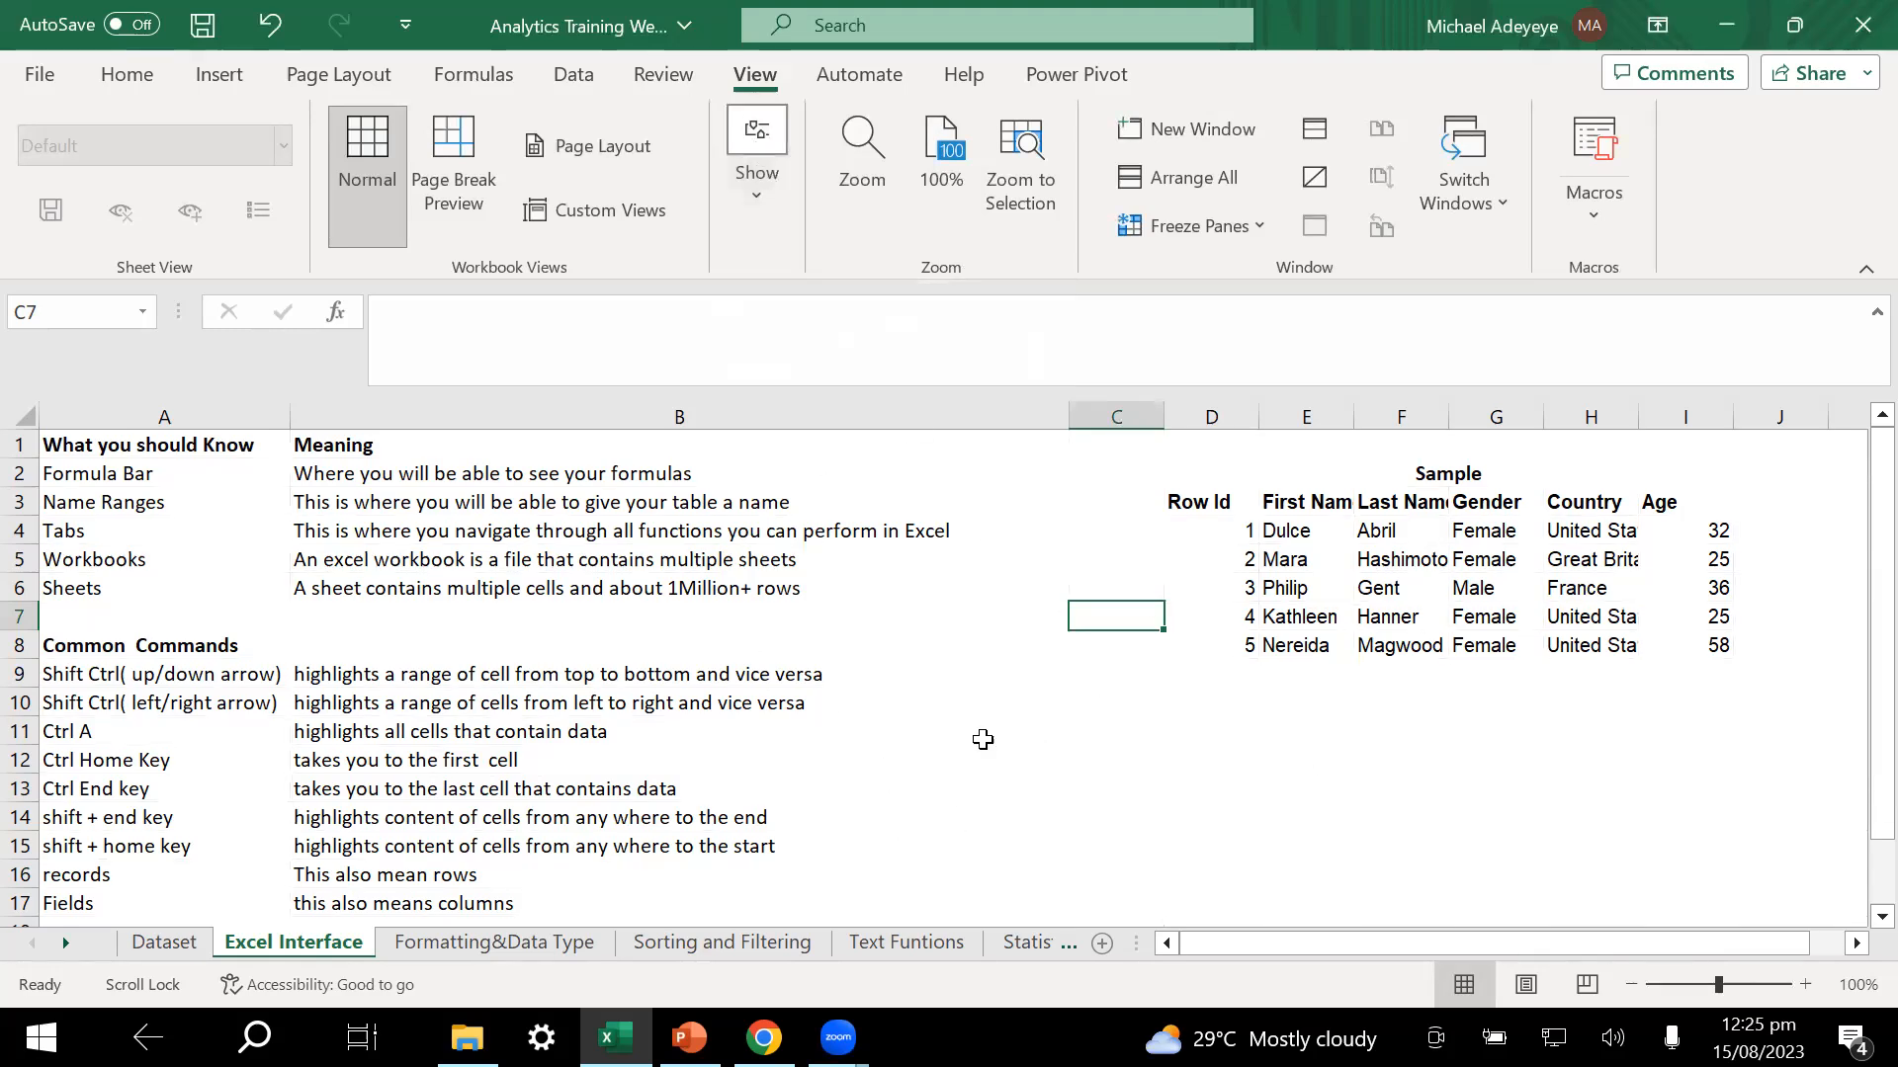
- Show the gridlines on the Excel Interface sheet again
{"action": "left_click", "coordinate": [758, 213]}
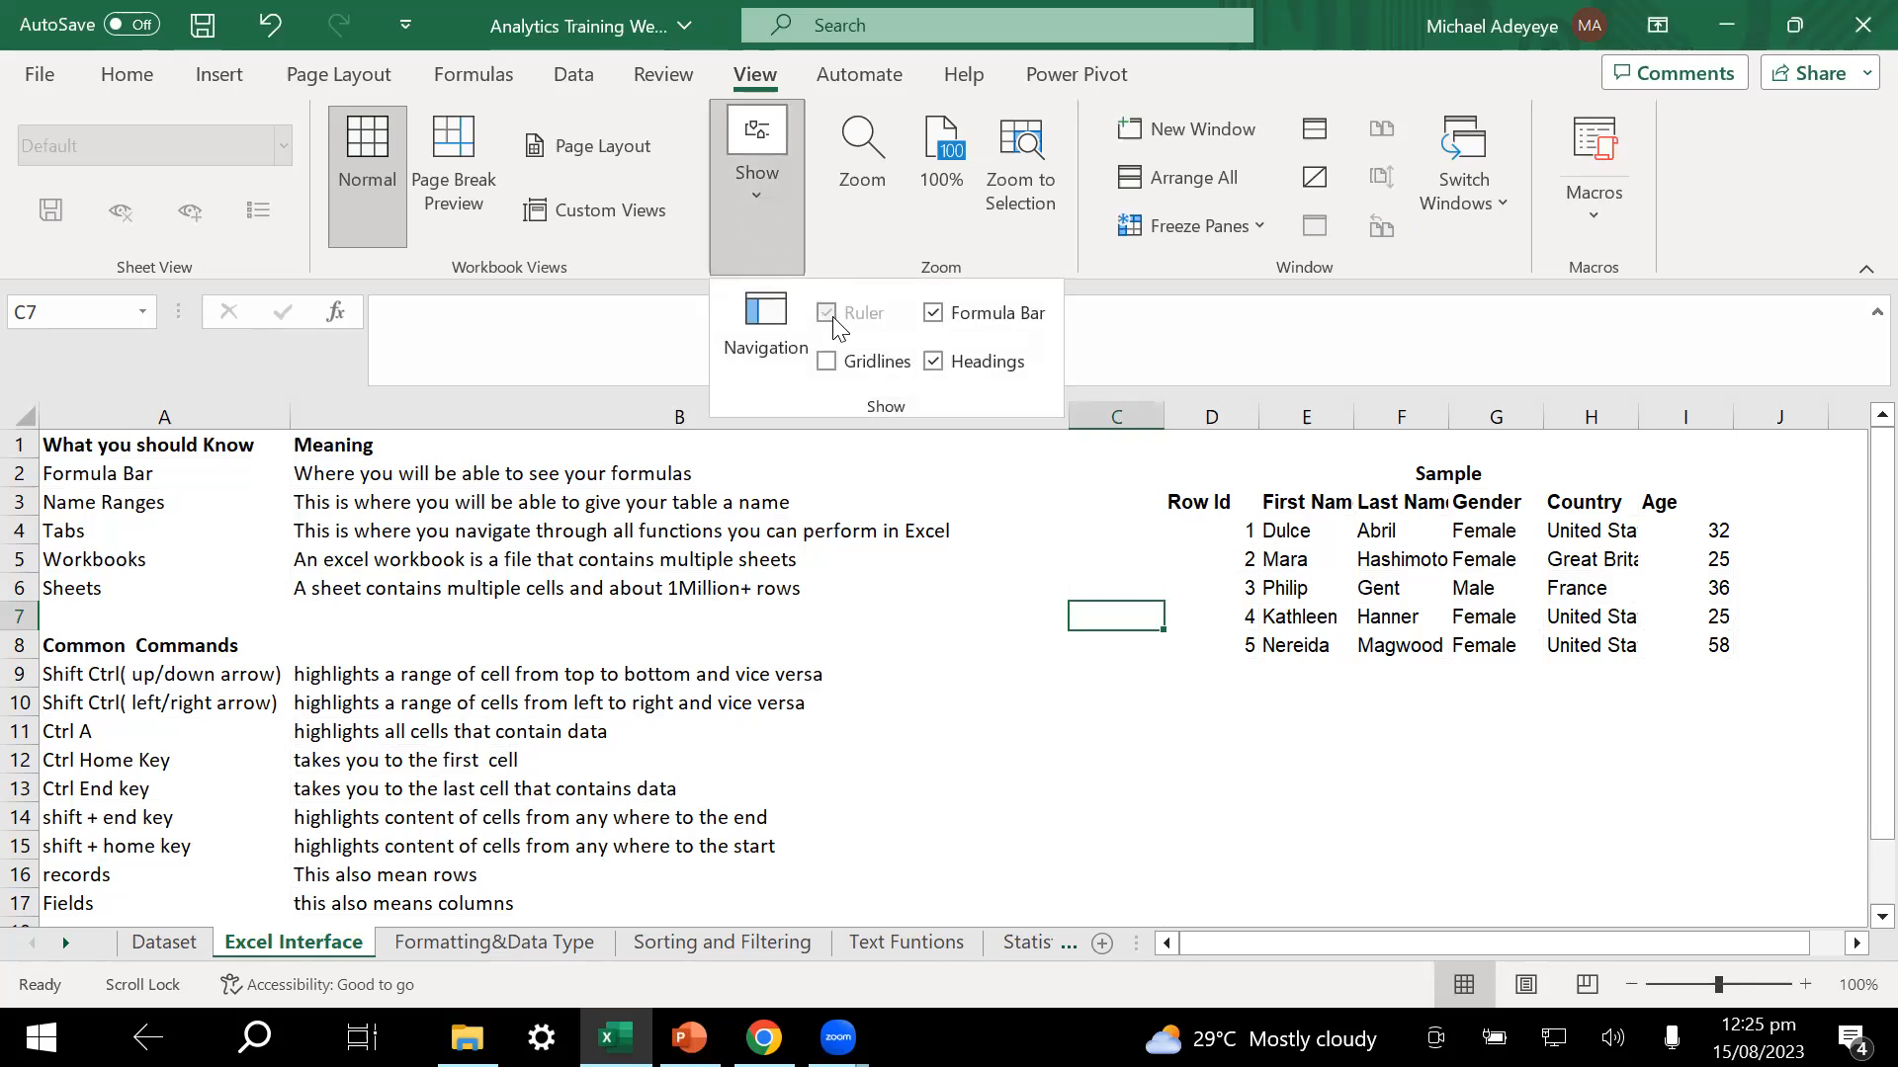
{"action": "left_click", "coordinate": [826, 362]}
{"action": "left_click", "coordinate": [1016, 630]}
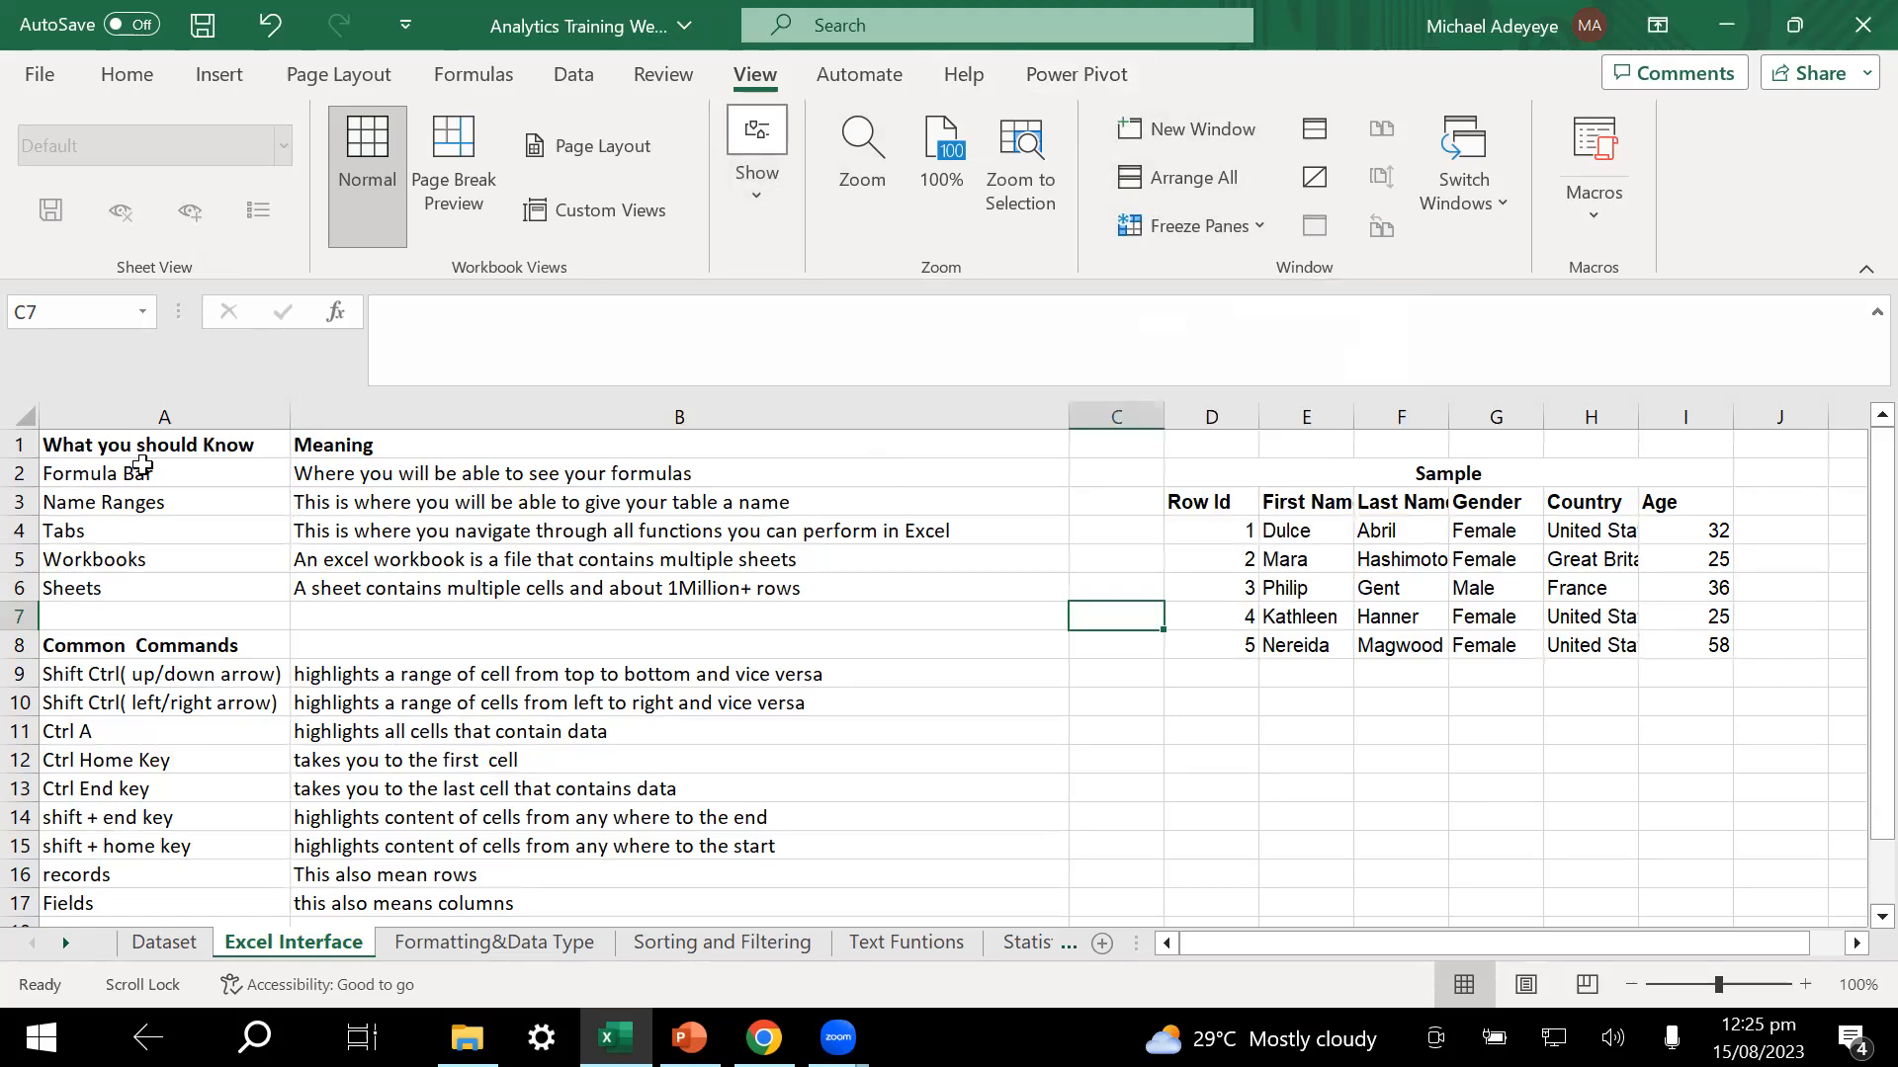
- Freeze the top row of the Excel Interface sheet, which holds the What you should Know and Meaning headers
{"action": "left_click", "coordinate": [32, 445]}
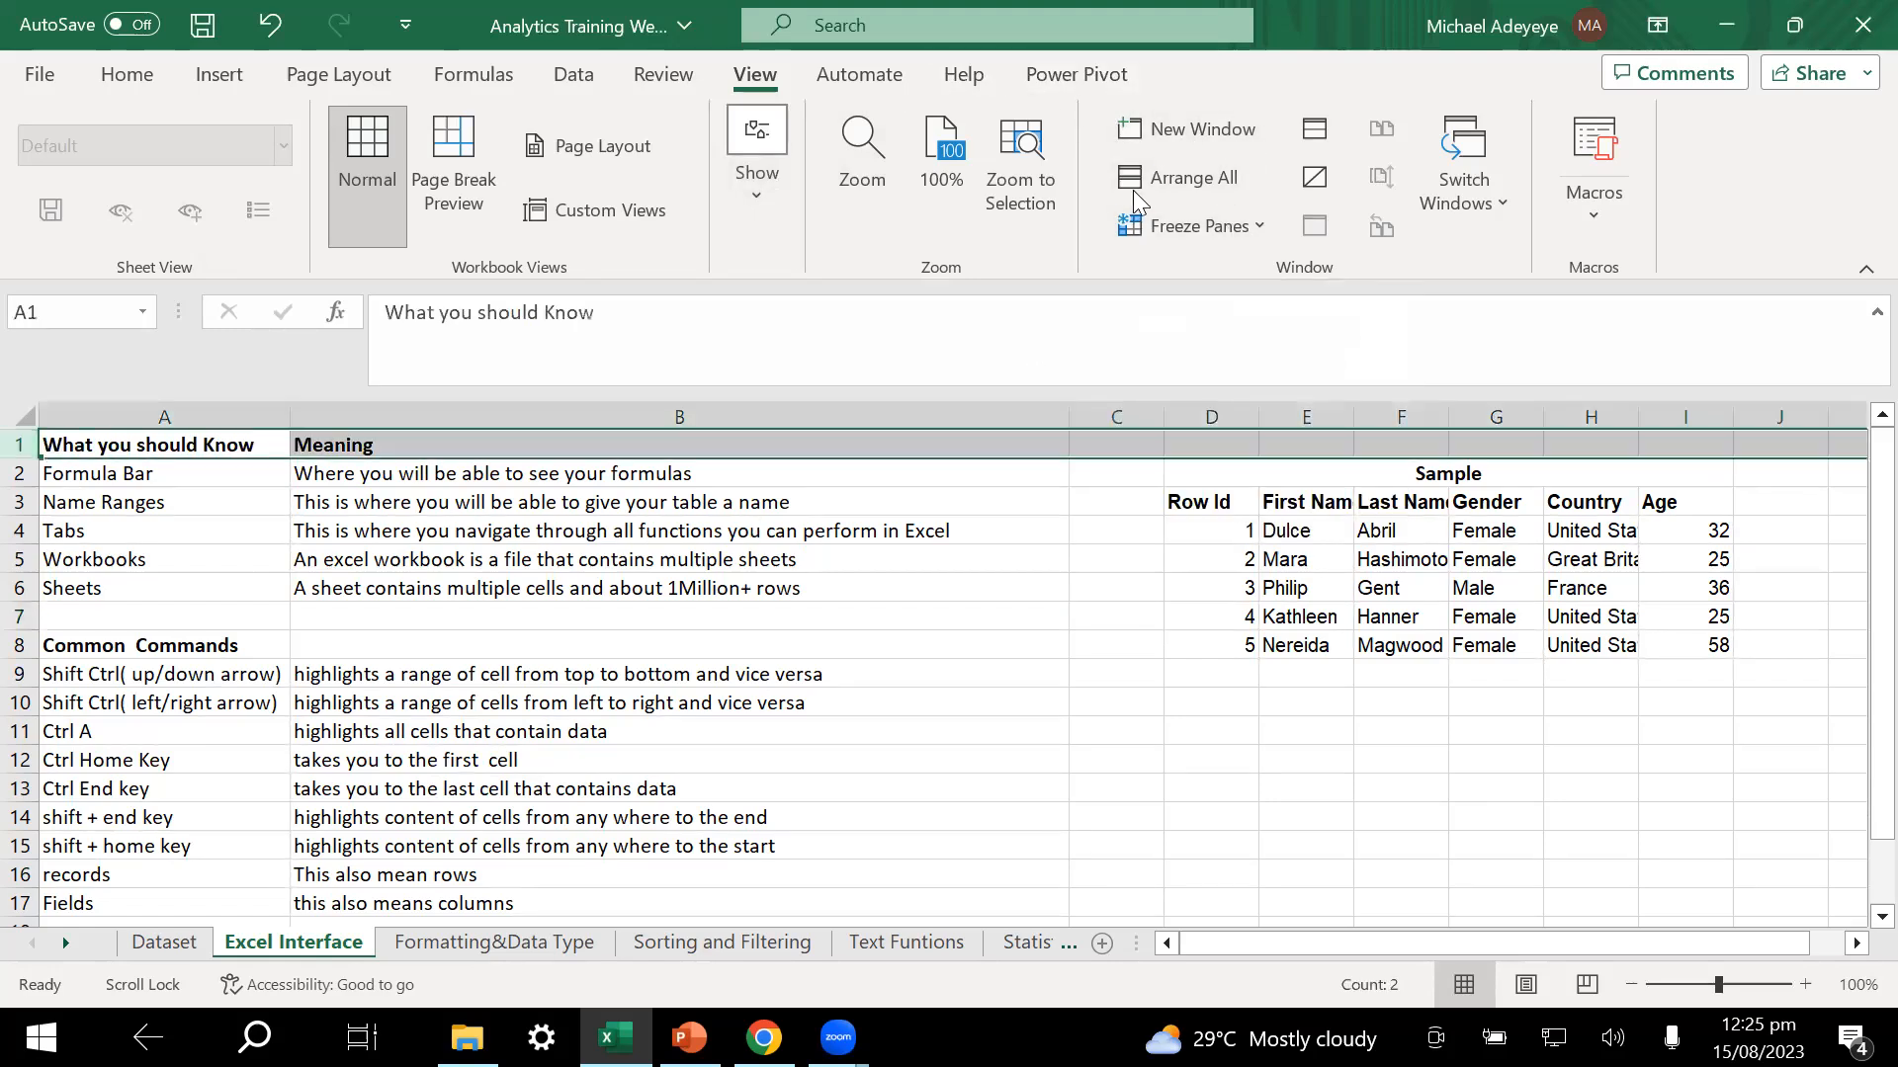
{"action": "left_click", "coordinate": [1194, 219]}
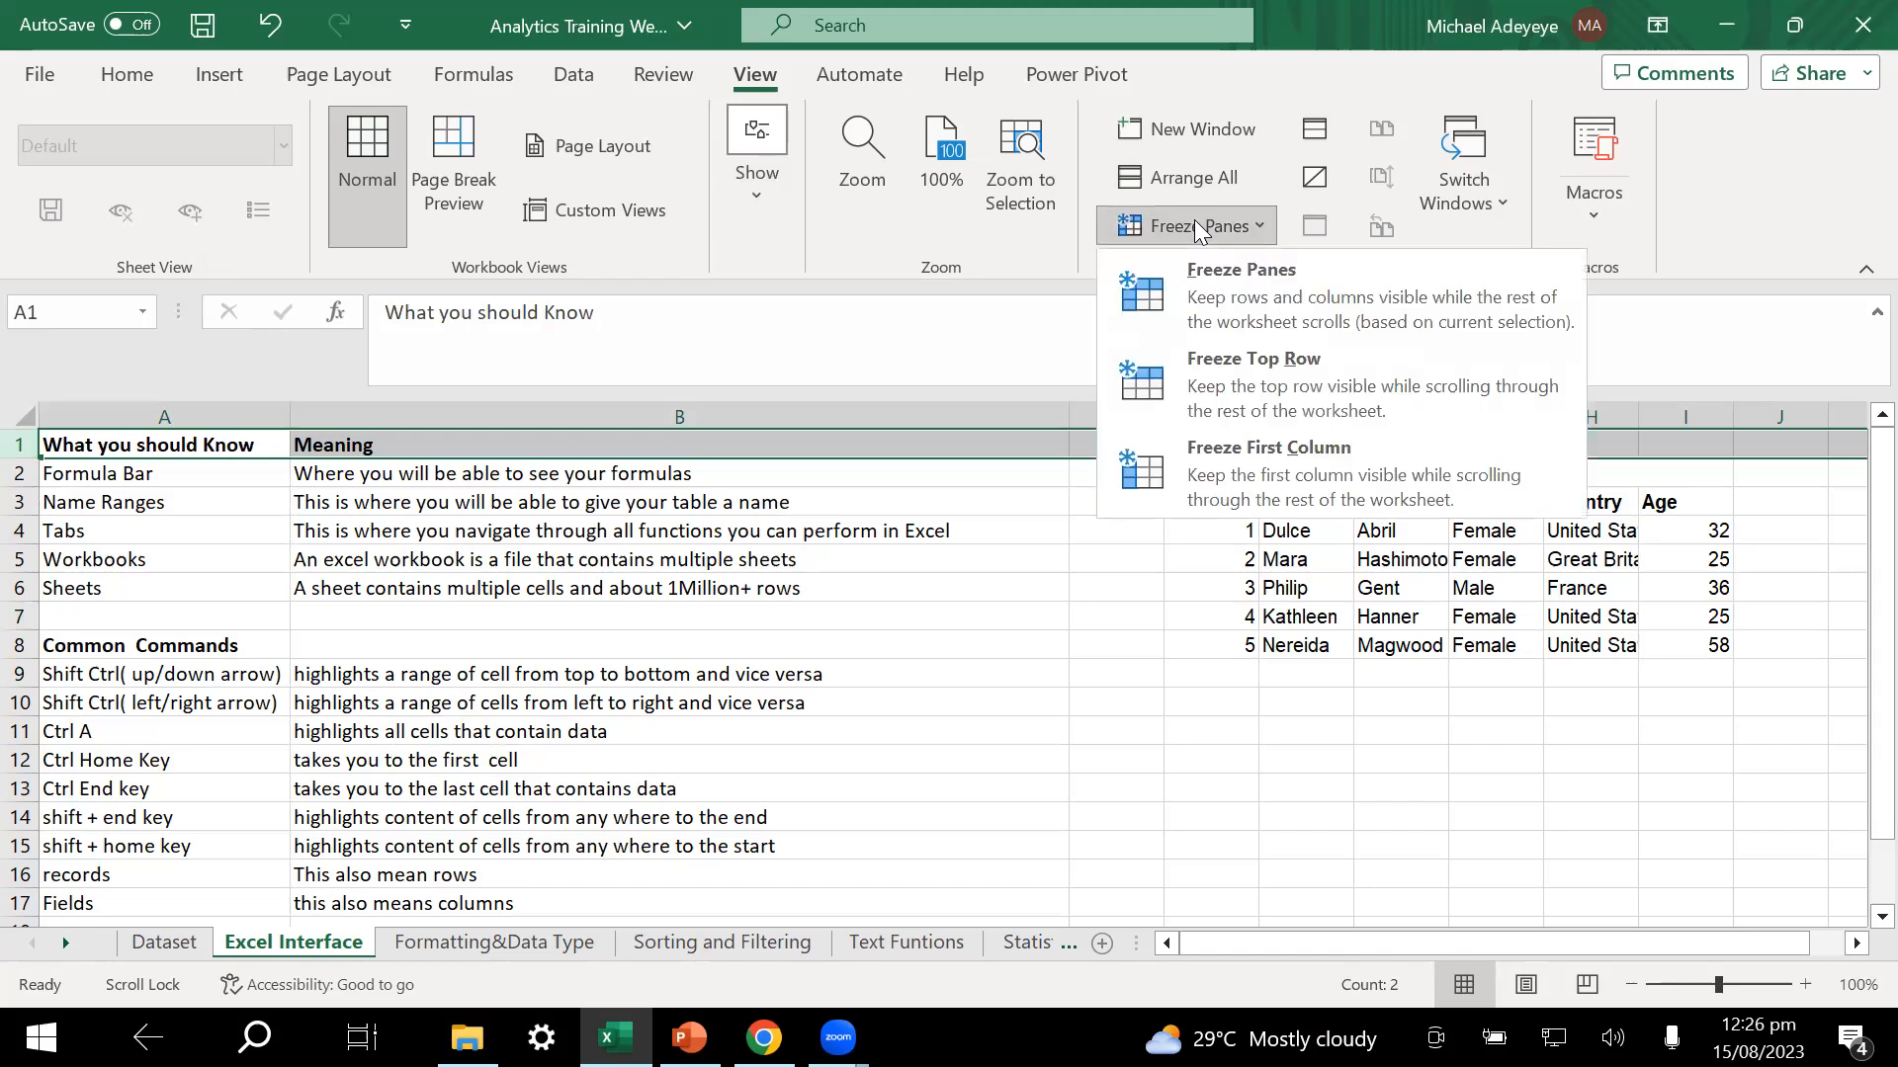
{"action": "left_click", "coordinate": [1285, 384]}
{"action": "left_click", "coordinate": [928, 587]}
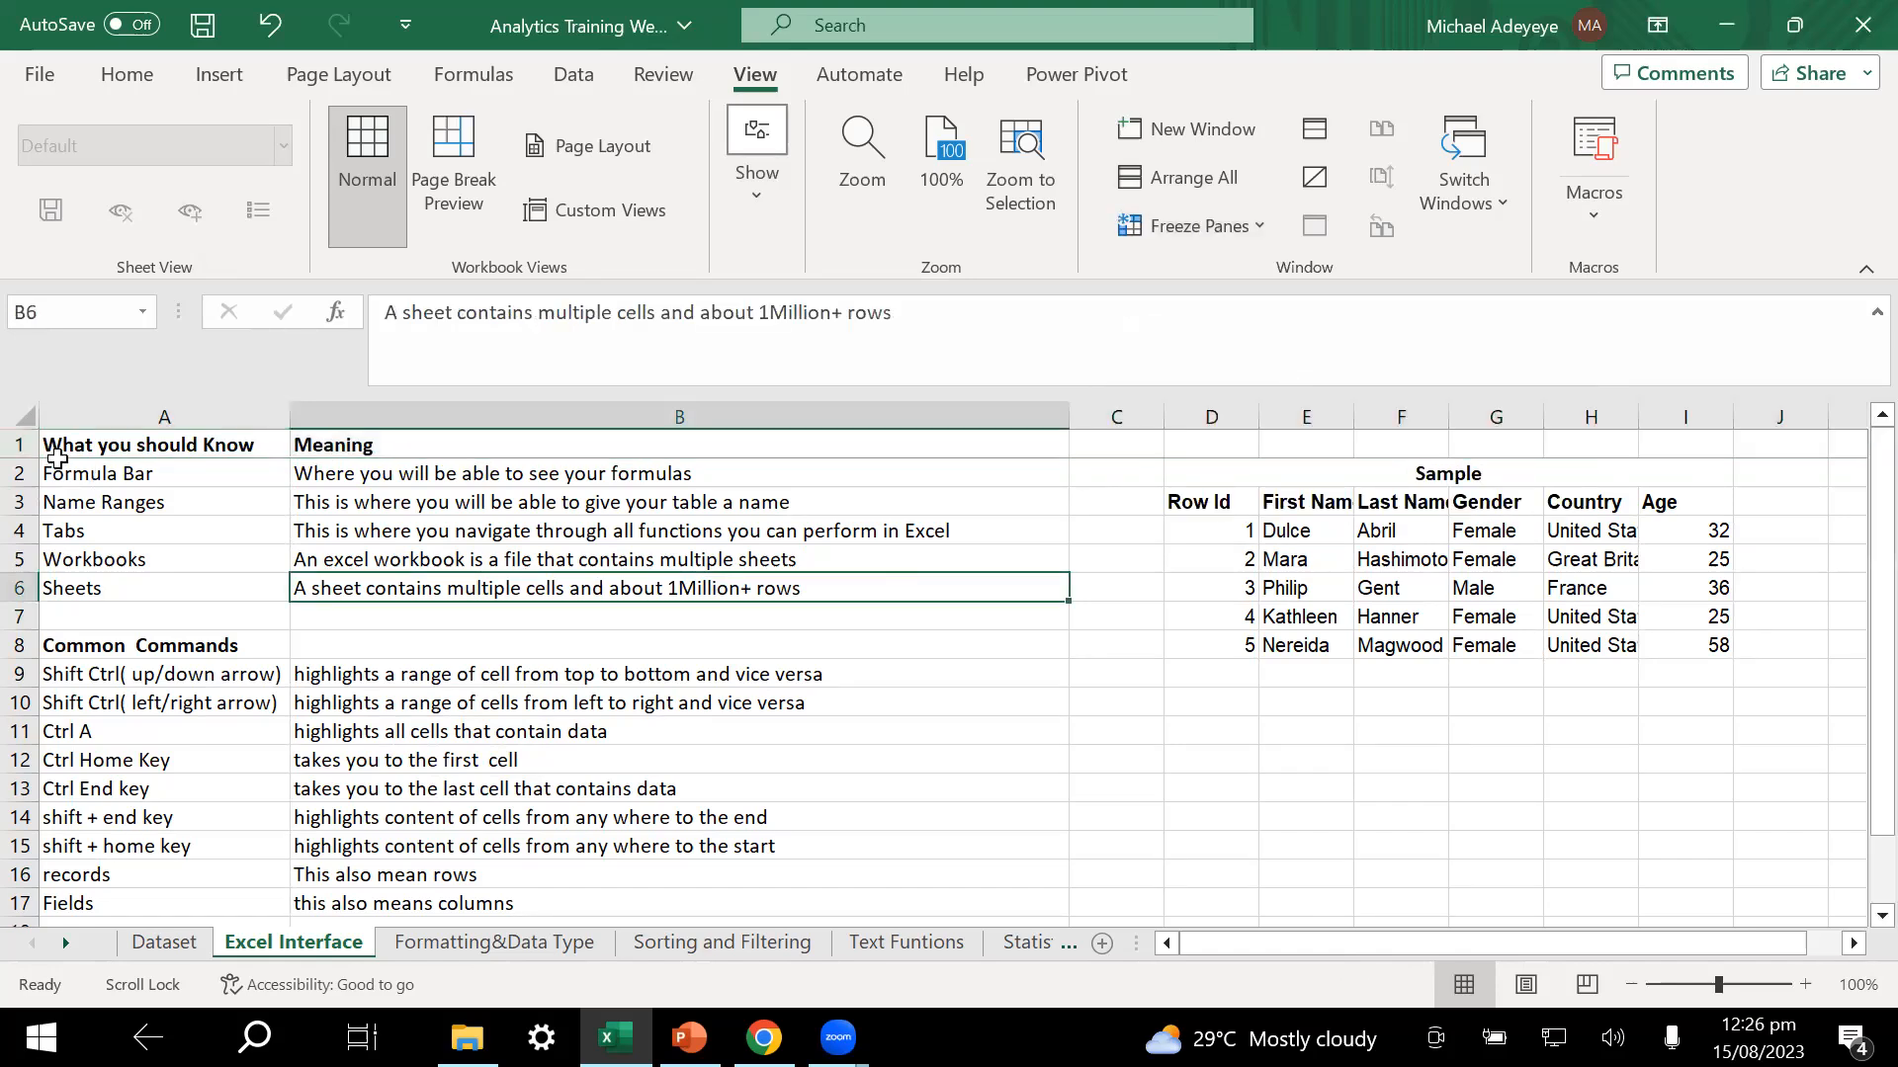
- Examine how the frozen header row behaves while moving down and back up the sheet
{"action": "left_click", "coordinate": [21, 445]}
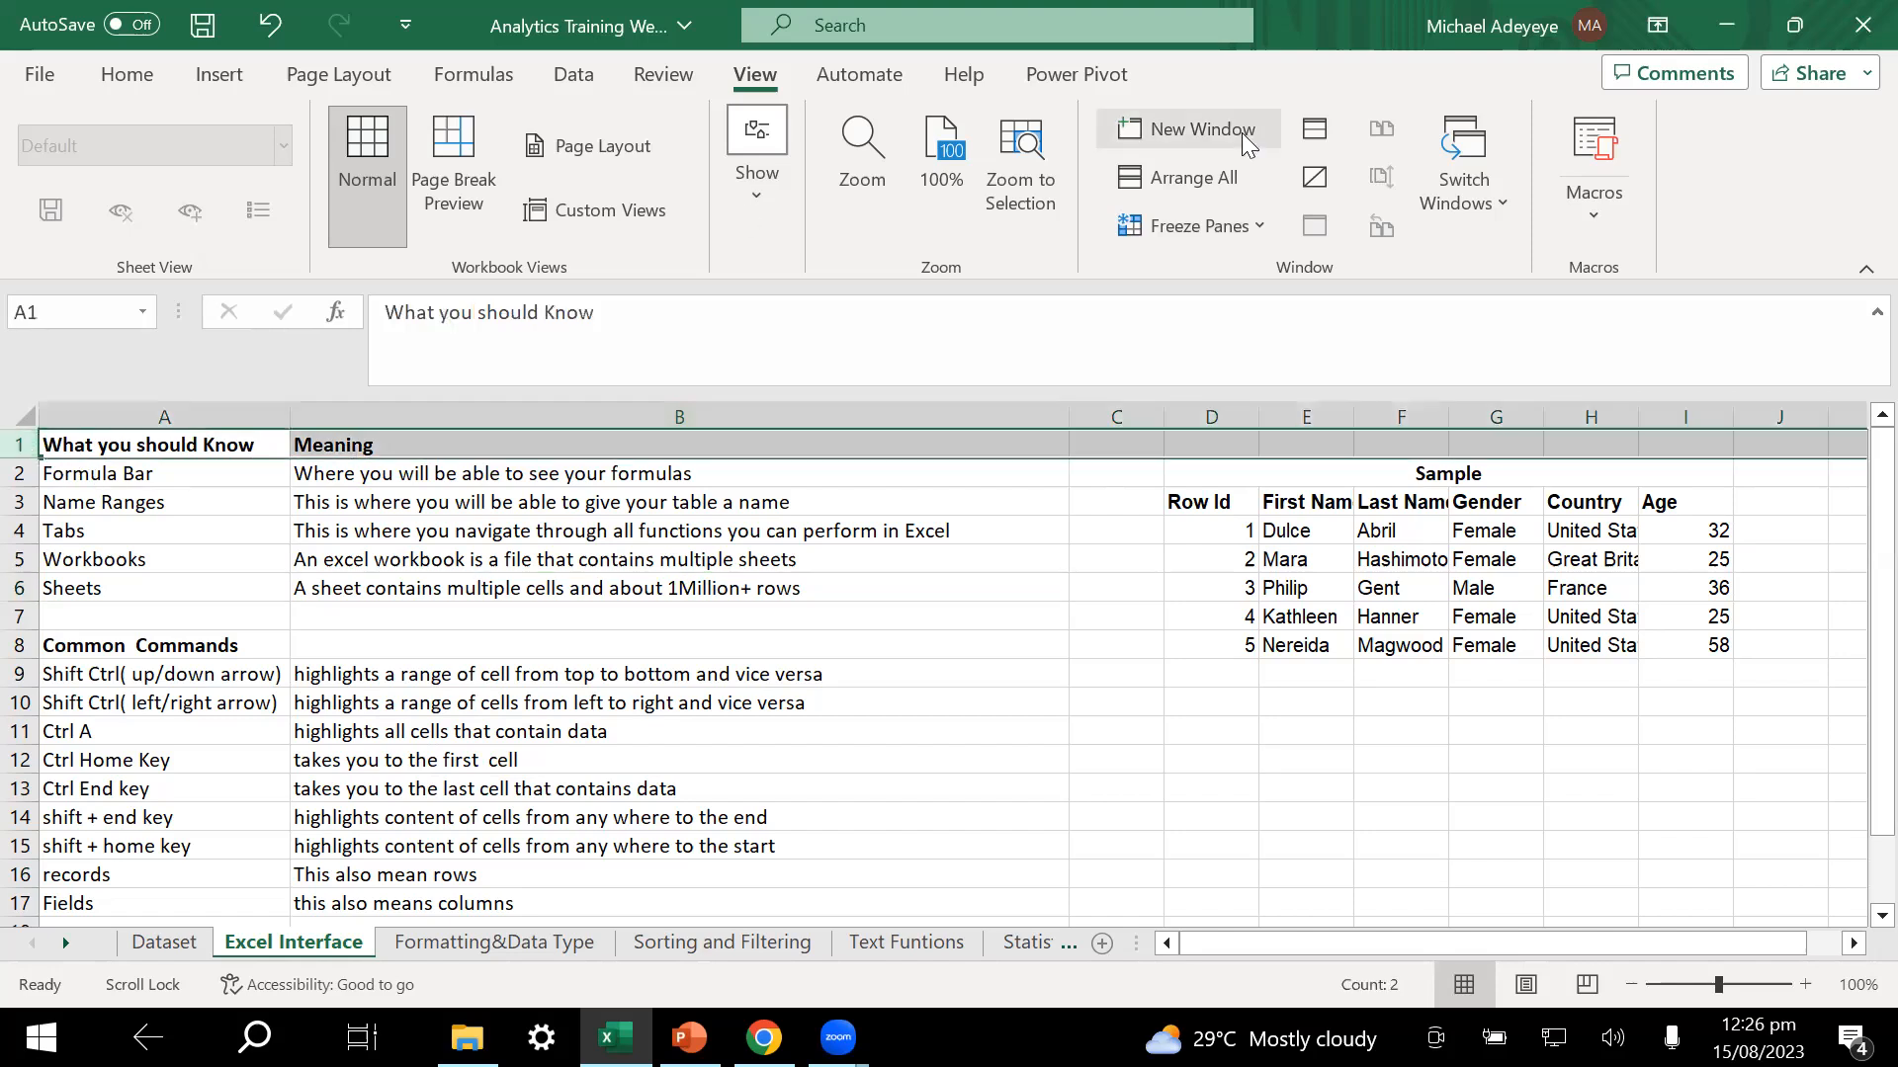
{"action": "left_click", "coordinate": [977, 692]}
{"action": "scroll", "coordinate": [975, 691], "scroll_direction": "down", "scroll_amount": 15}
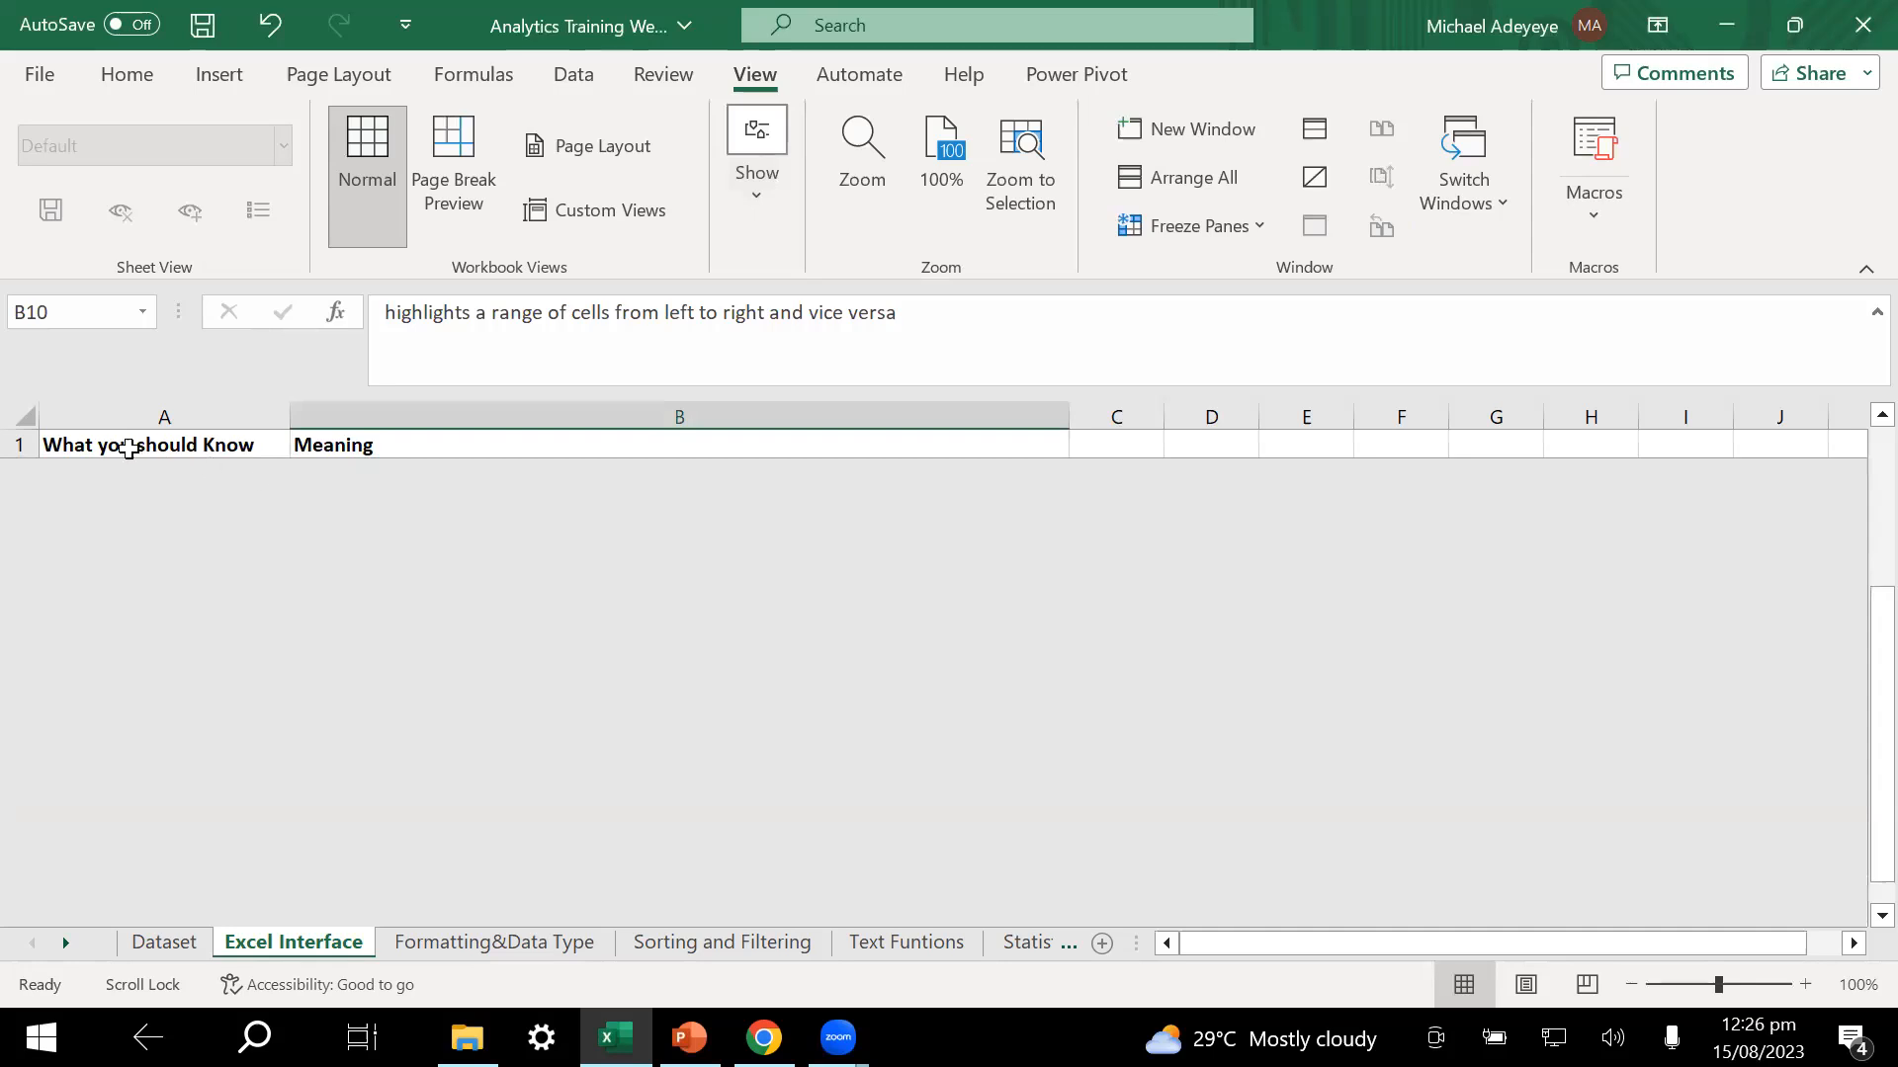
{"action": "scroll", "coordinate": [381, 554], "scroll_direction": "up", "scroll_amount": 10}
{"action": "scroll", "coordinate": [388, 562], "scroll_direction": "up", "scroll_amount": 1}
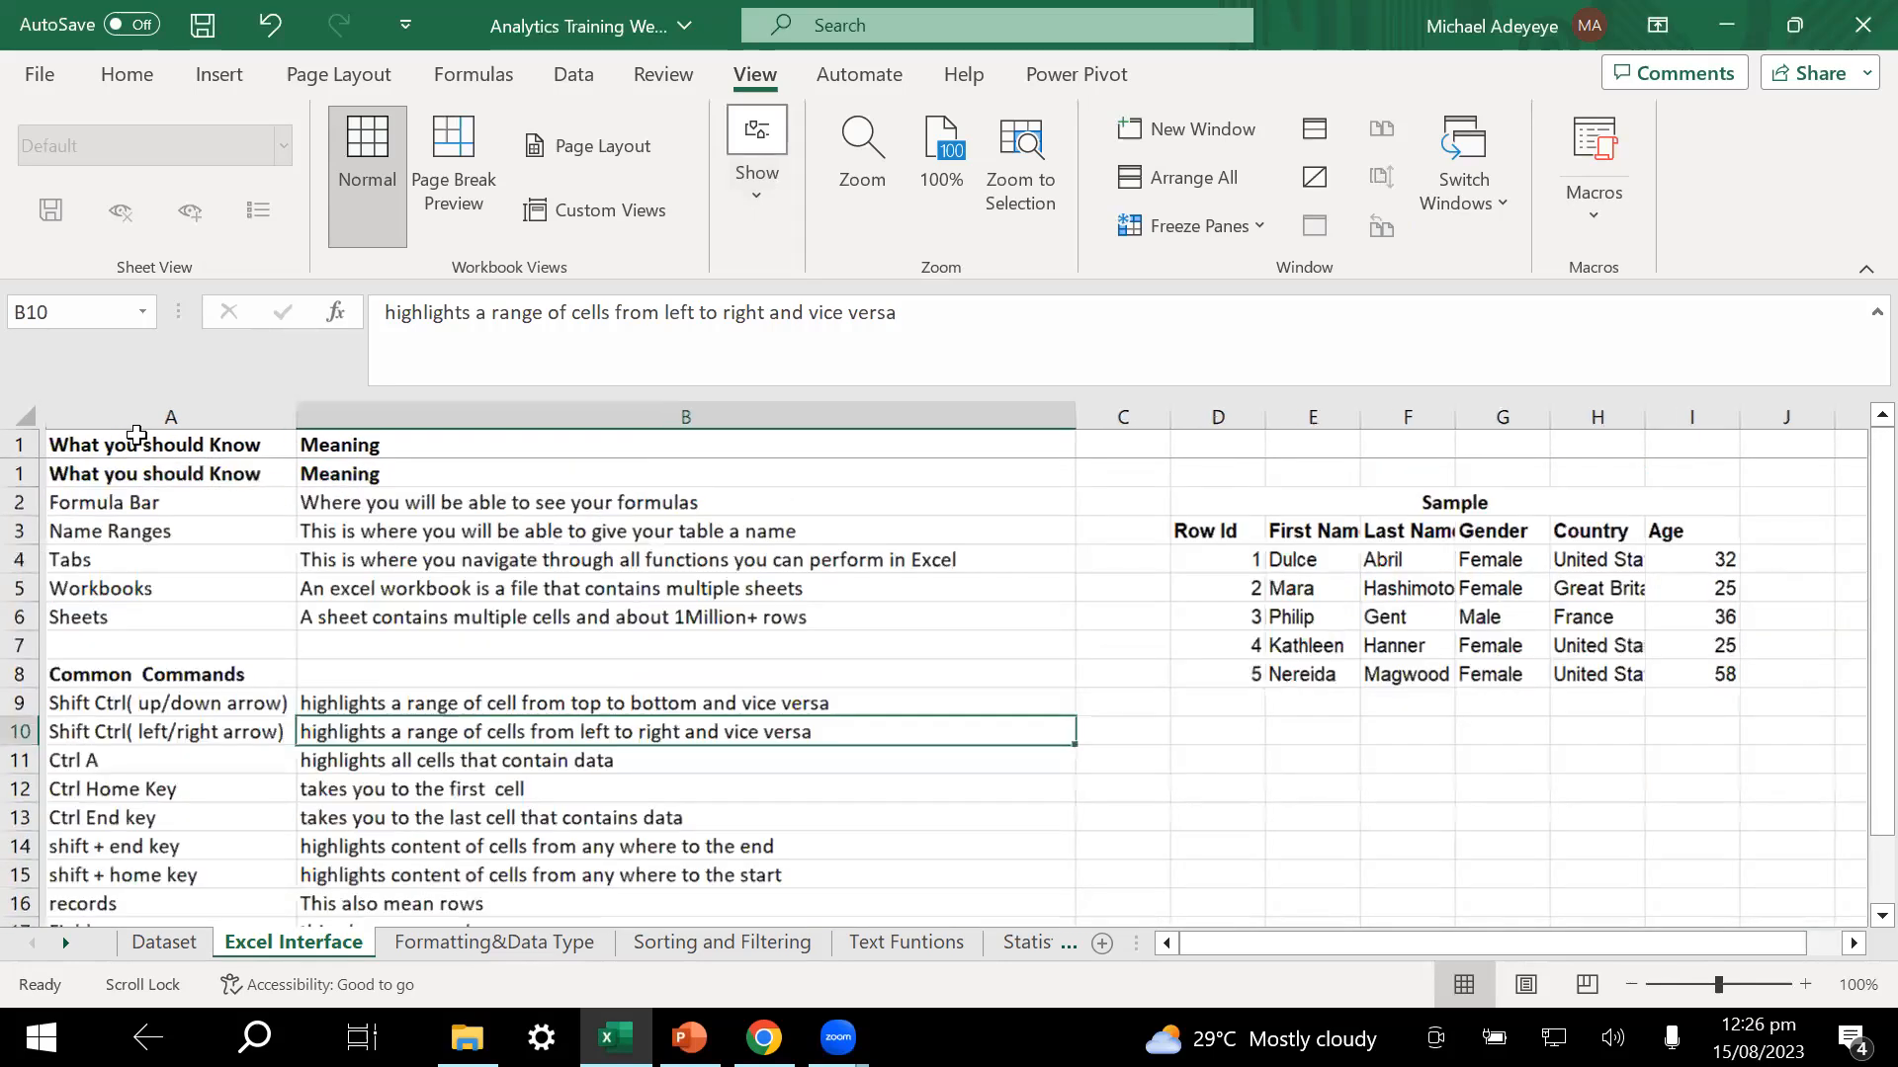
{"action": "left_click", "coordinate": [421, 438]}
{"action": "scroll", "coordinate": [563, 674], "scroll_direction": "down", "scroll_amount": 5}
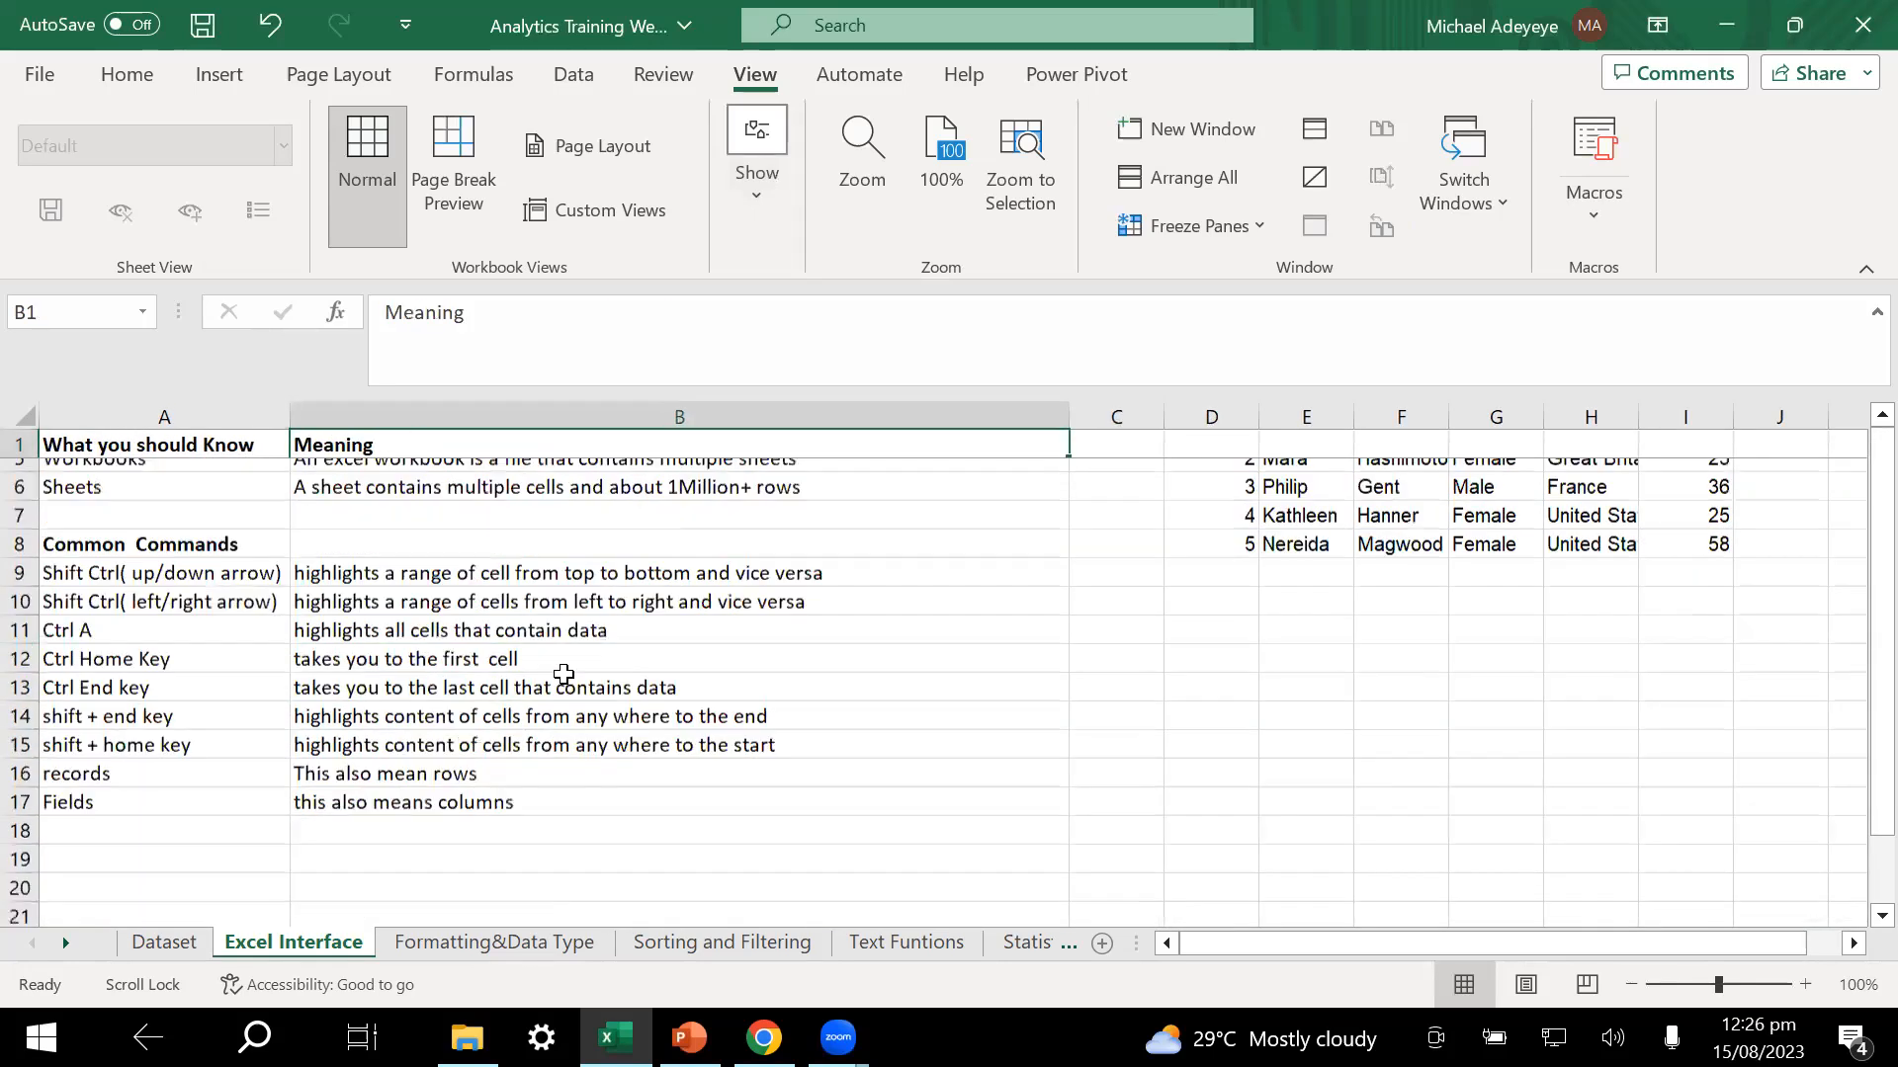
{"action": "scroll", "coordinate": [563, 674], "scroll_direction": "up", "scroll_amount": 5}
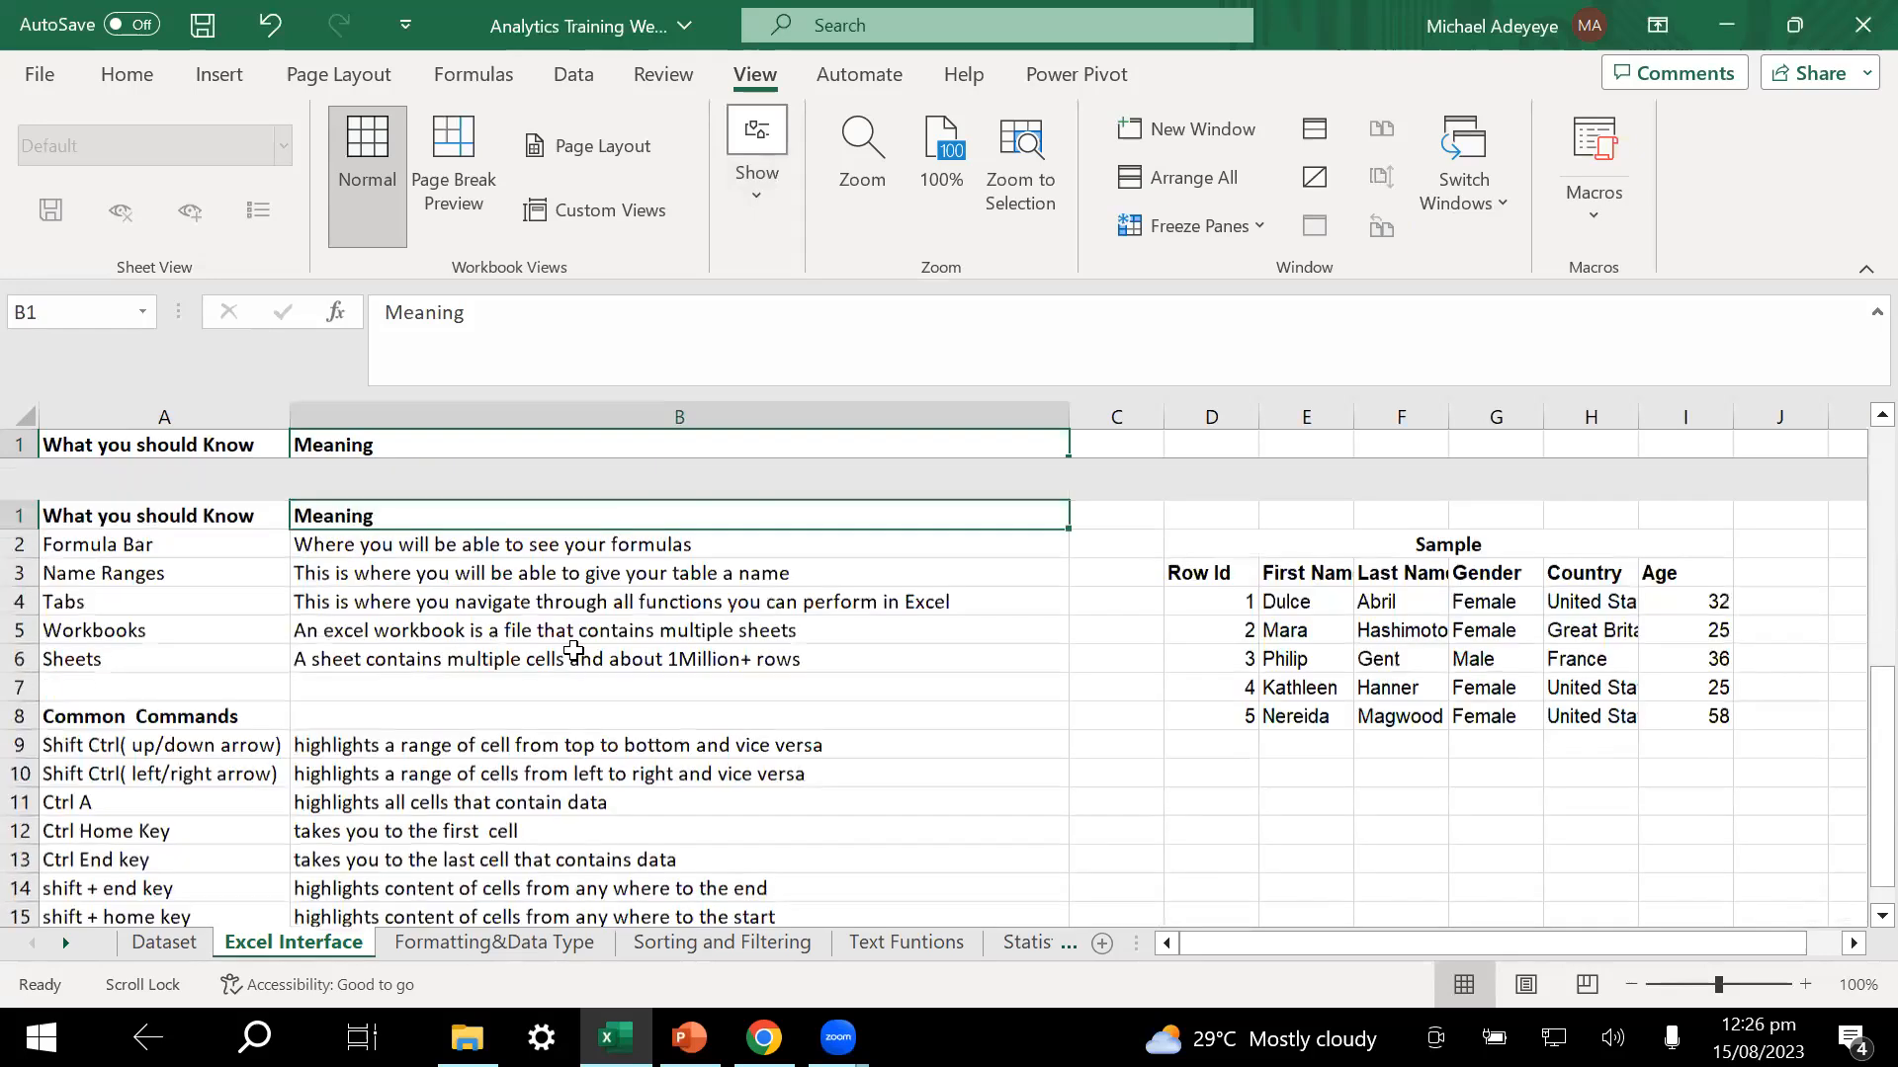
- Unfreeze the panes and check that the sheet's header row scrolls with the rest of the data
{"action": "left_click", "coordinate": [1189, 226]}
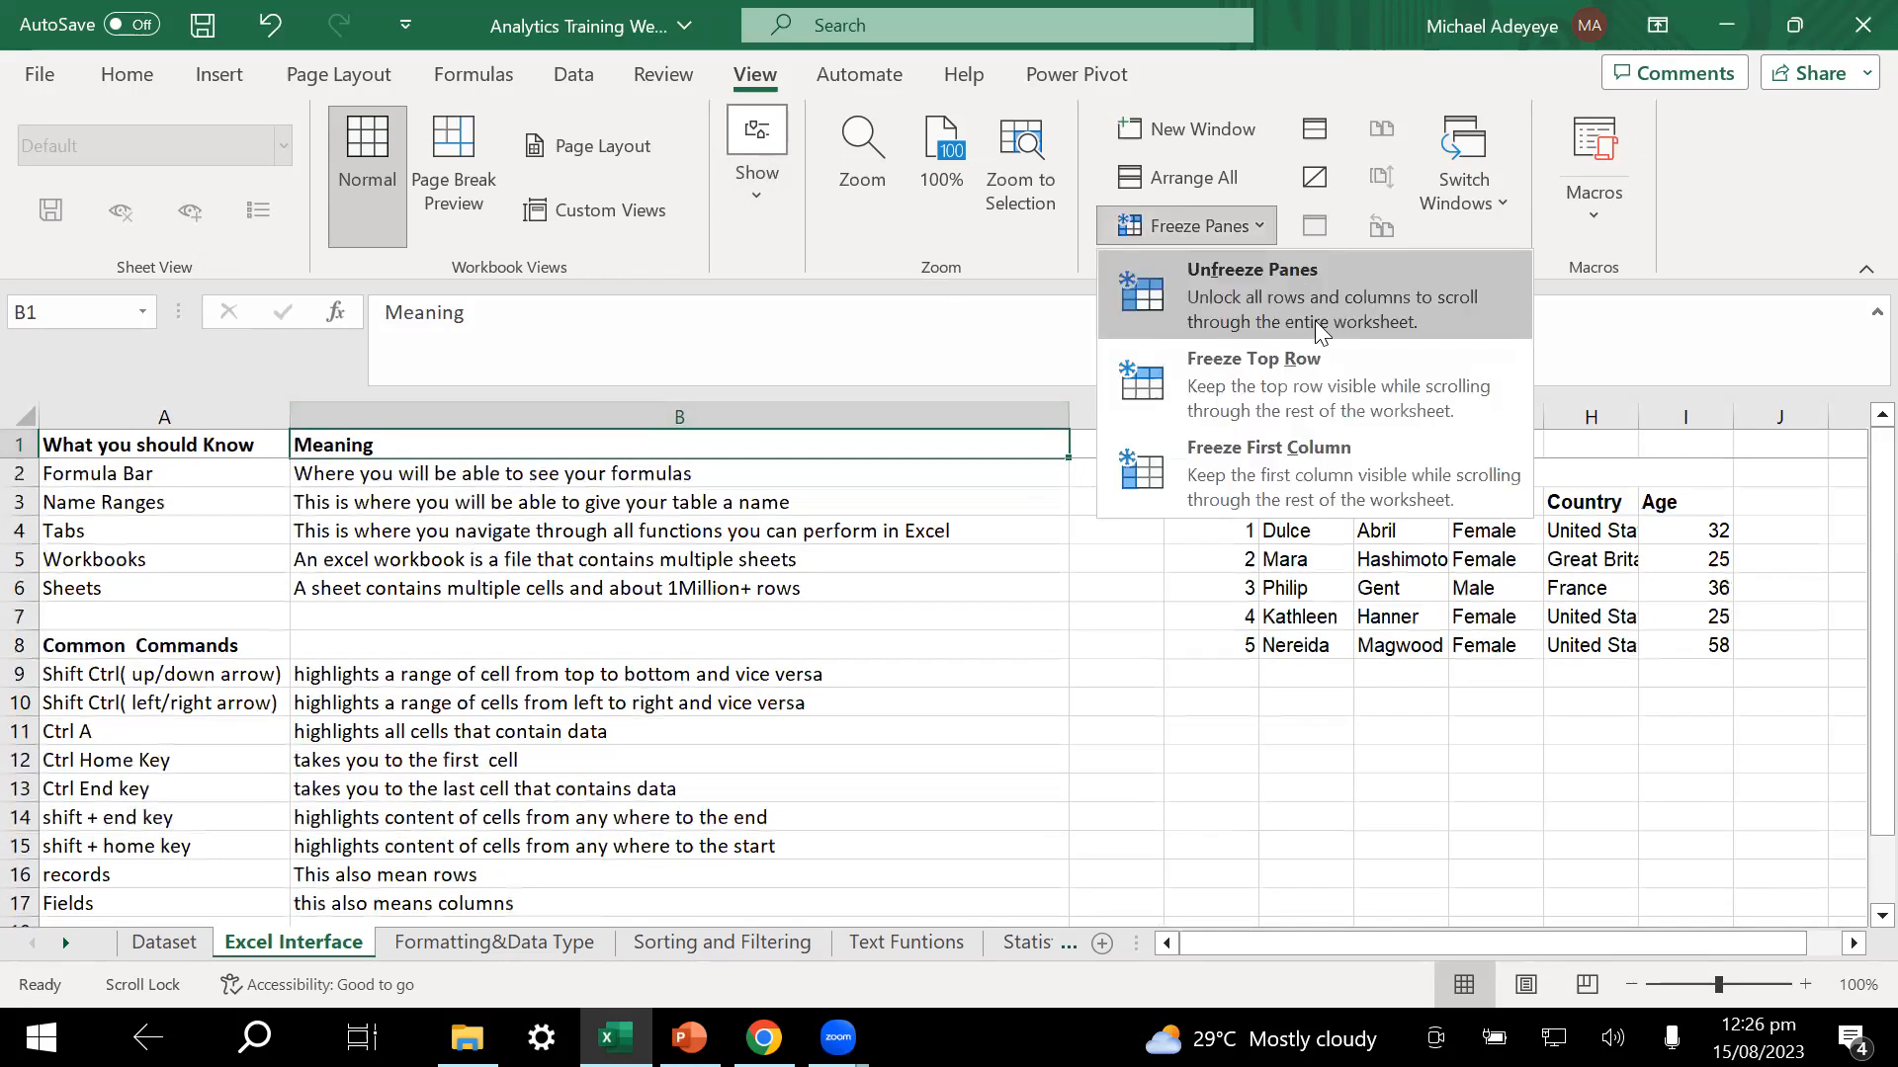
{"action": "left_click", "coordinate": [1254, 273]}
{"action": "left_click", "coordinate": [833, 846]}
{"action": "scroll", "coordinate": [832, 847], "scroll_direction": "down", "scroll_amount": 4}
{"action": "scroll", "coordinate": [832, 846], "scroll_direction": "up", "scroll_amount": 4}
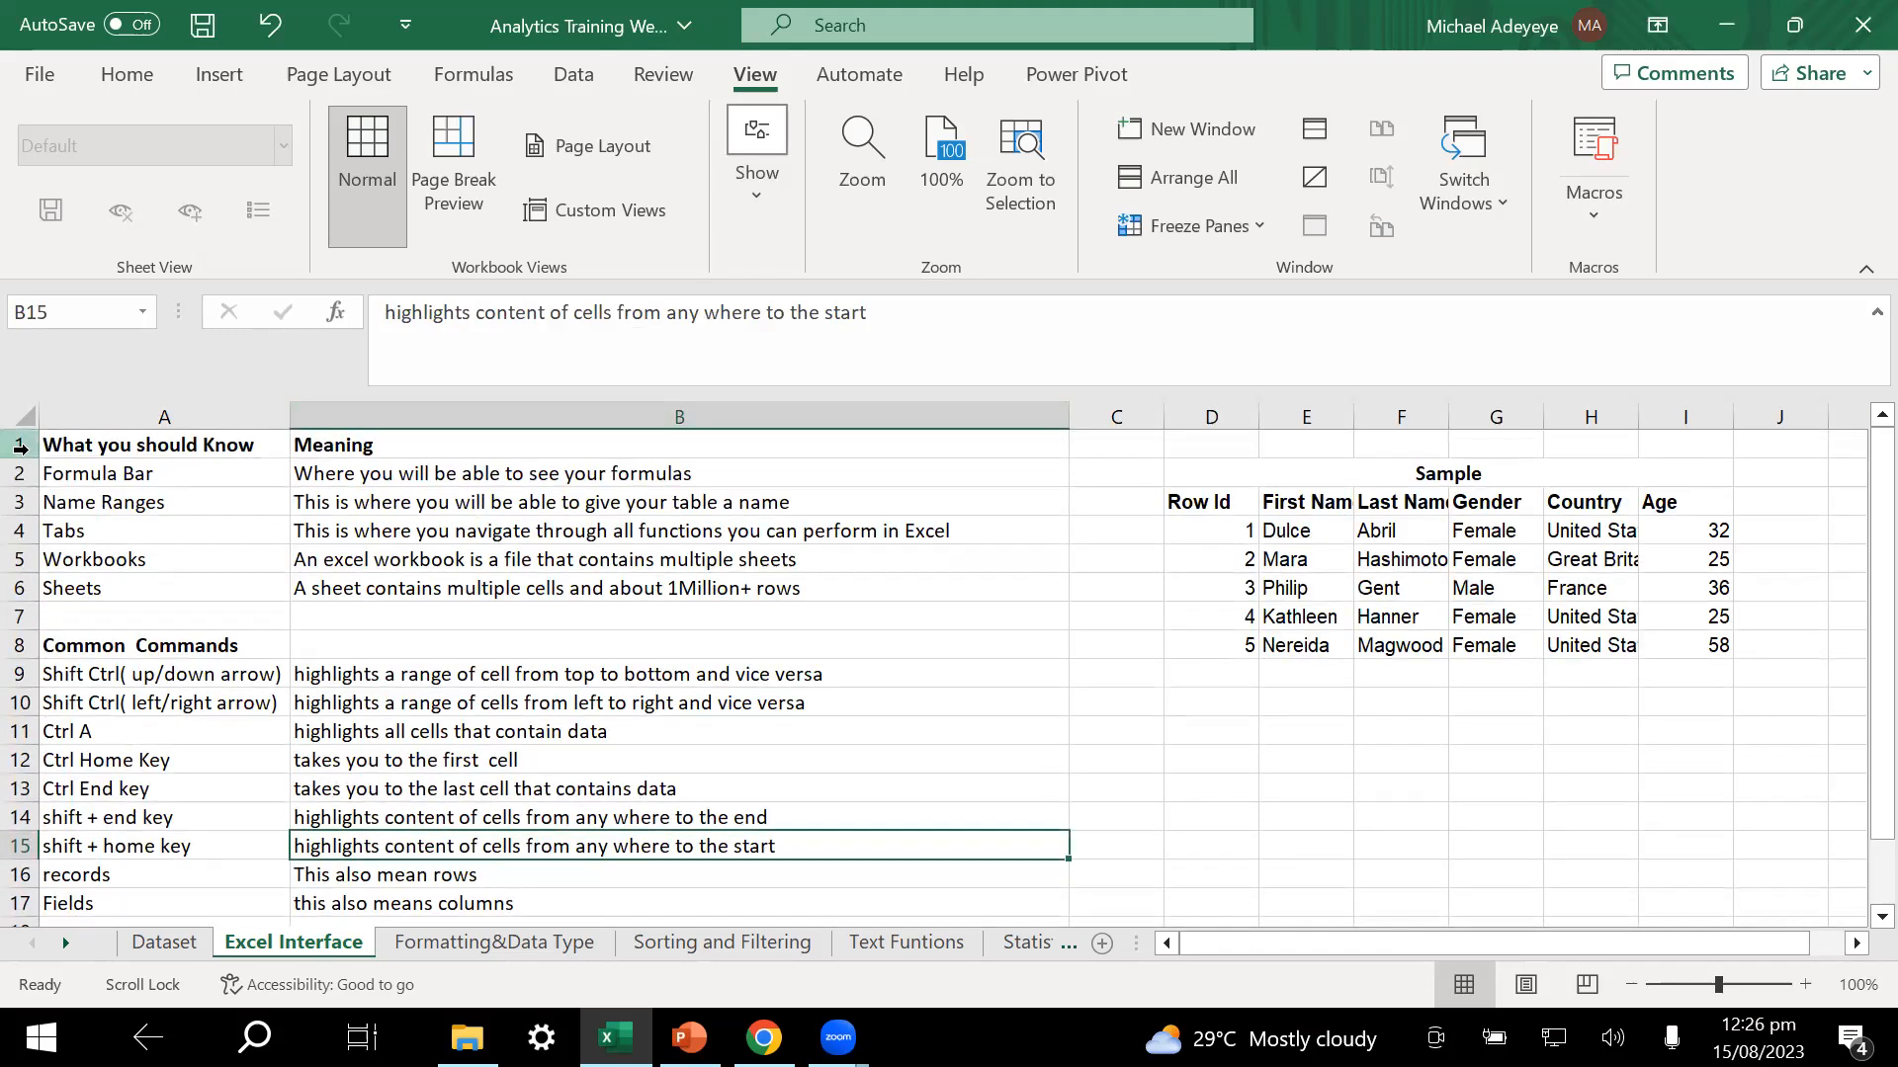
- Compare the header row's position while scrolling the unfrozen sheet, and finish on the empty cell D12
{"action": "left_click", "coordinate": [19, 447]}
{"action": "left_click", "coordinate": [842, 753]}
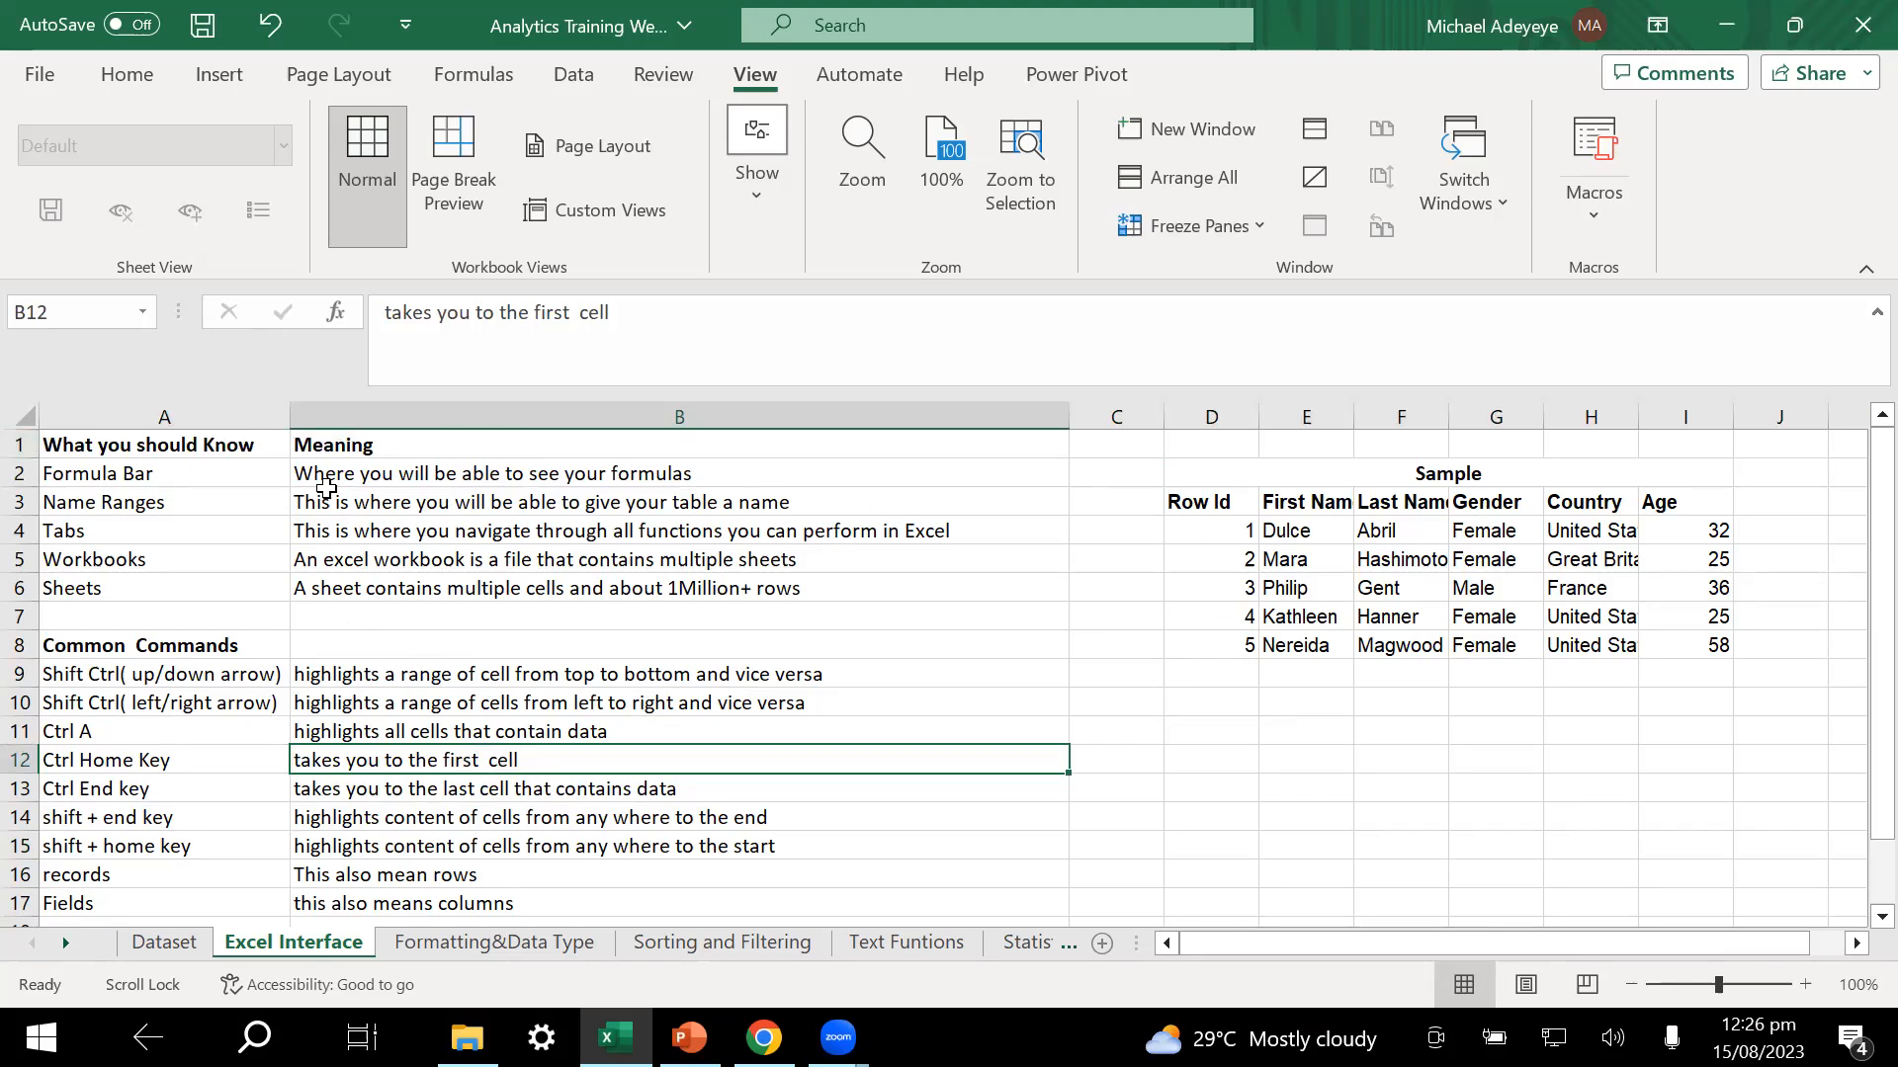
{"action": "scroll", "coordinate": [939, 708], "scroll_direction": "down", "scroll_amount": 8}
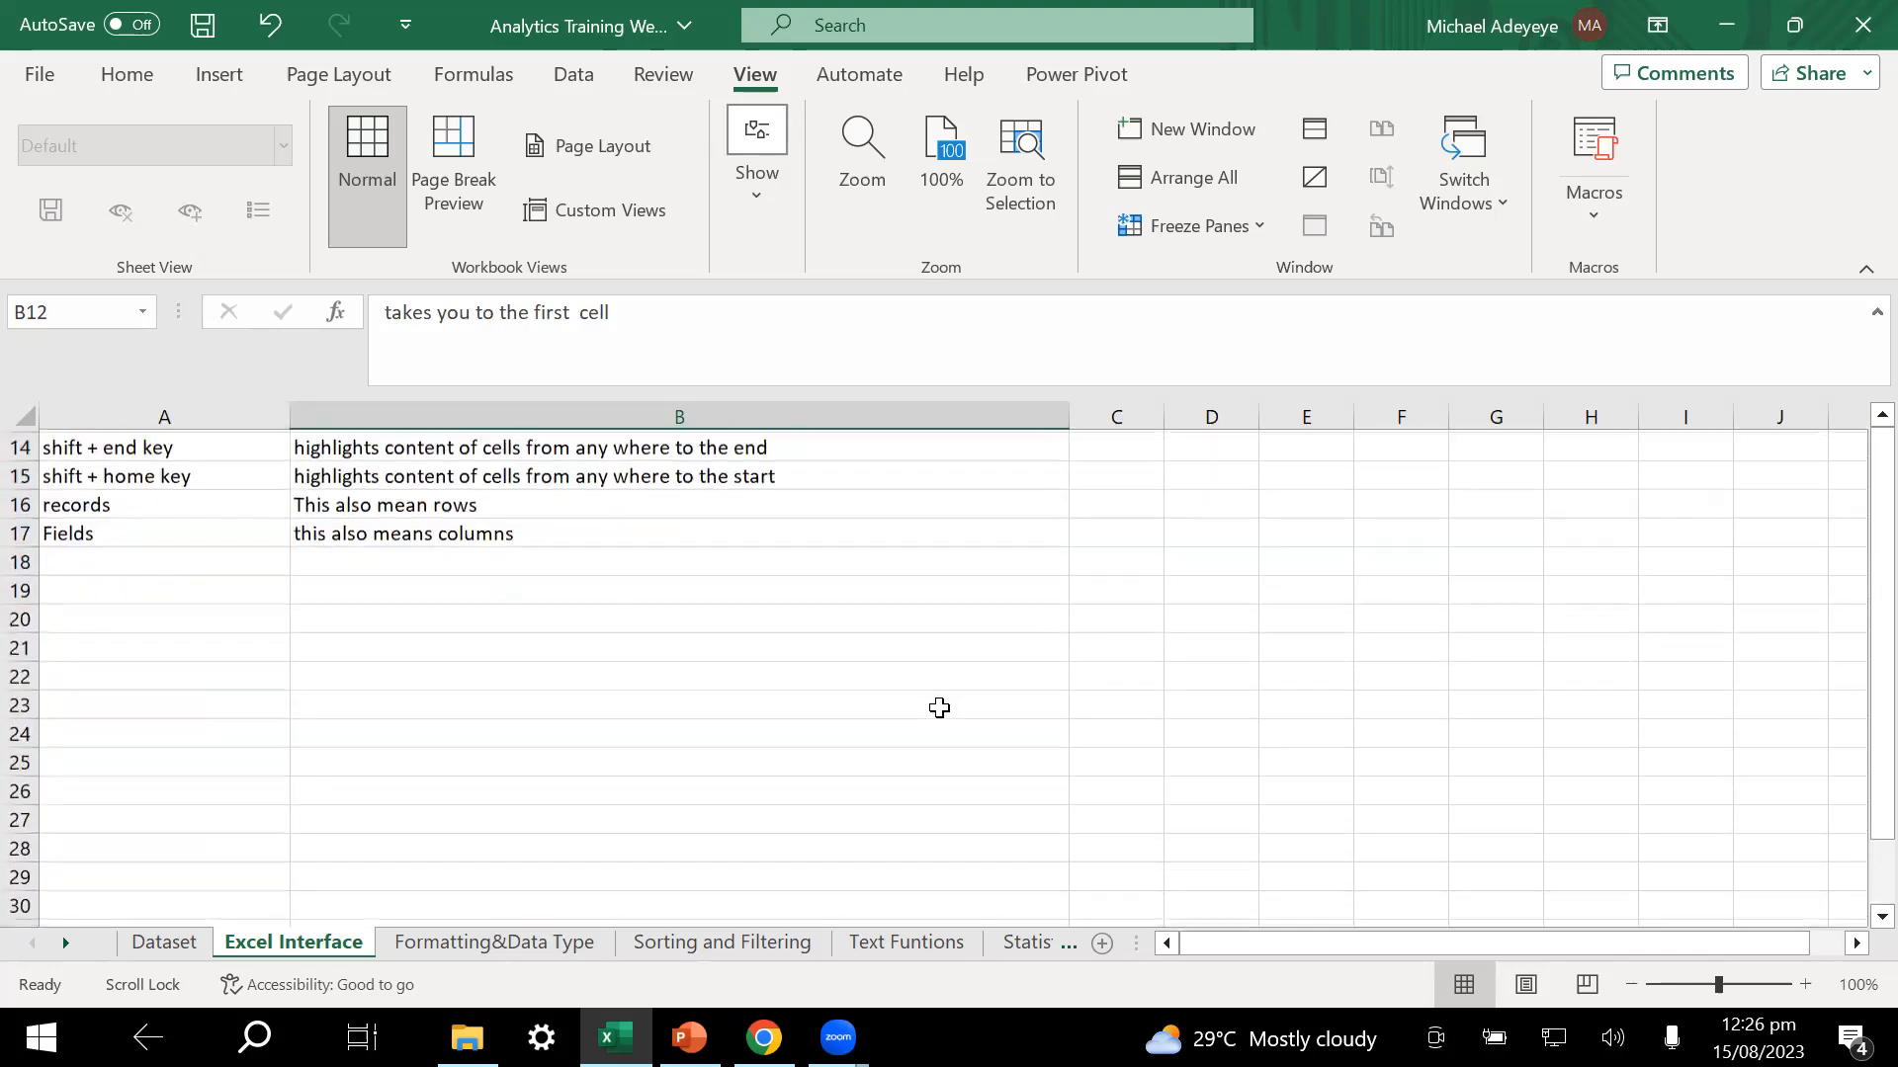
{"action": "scroll", "coordinate": [939, 707], "scroll_direction": "up", "scroll_amount": 8}
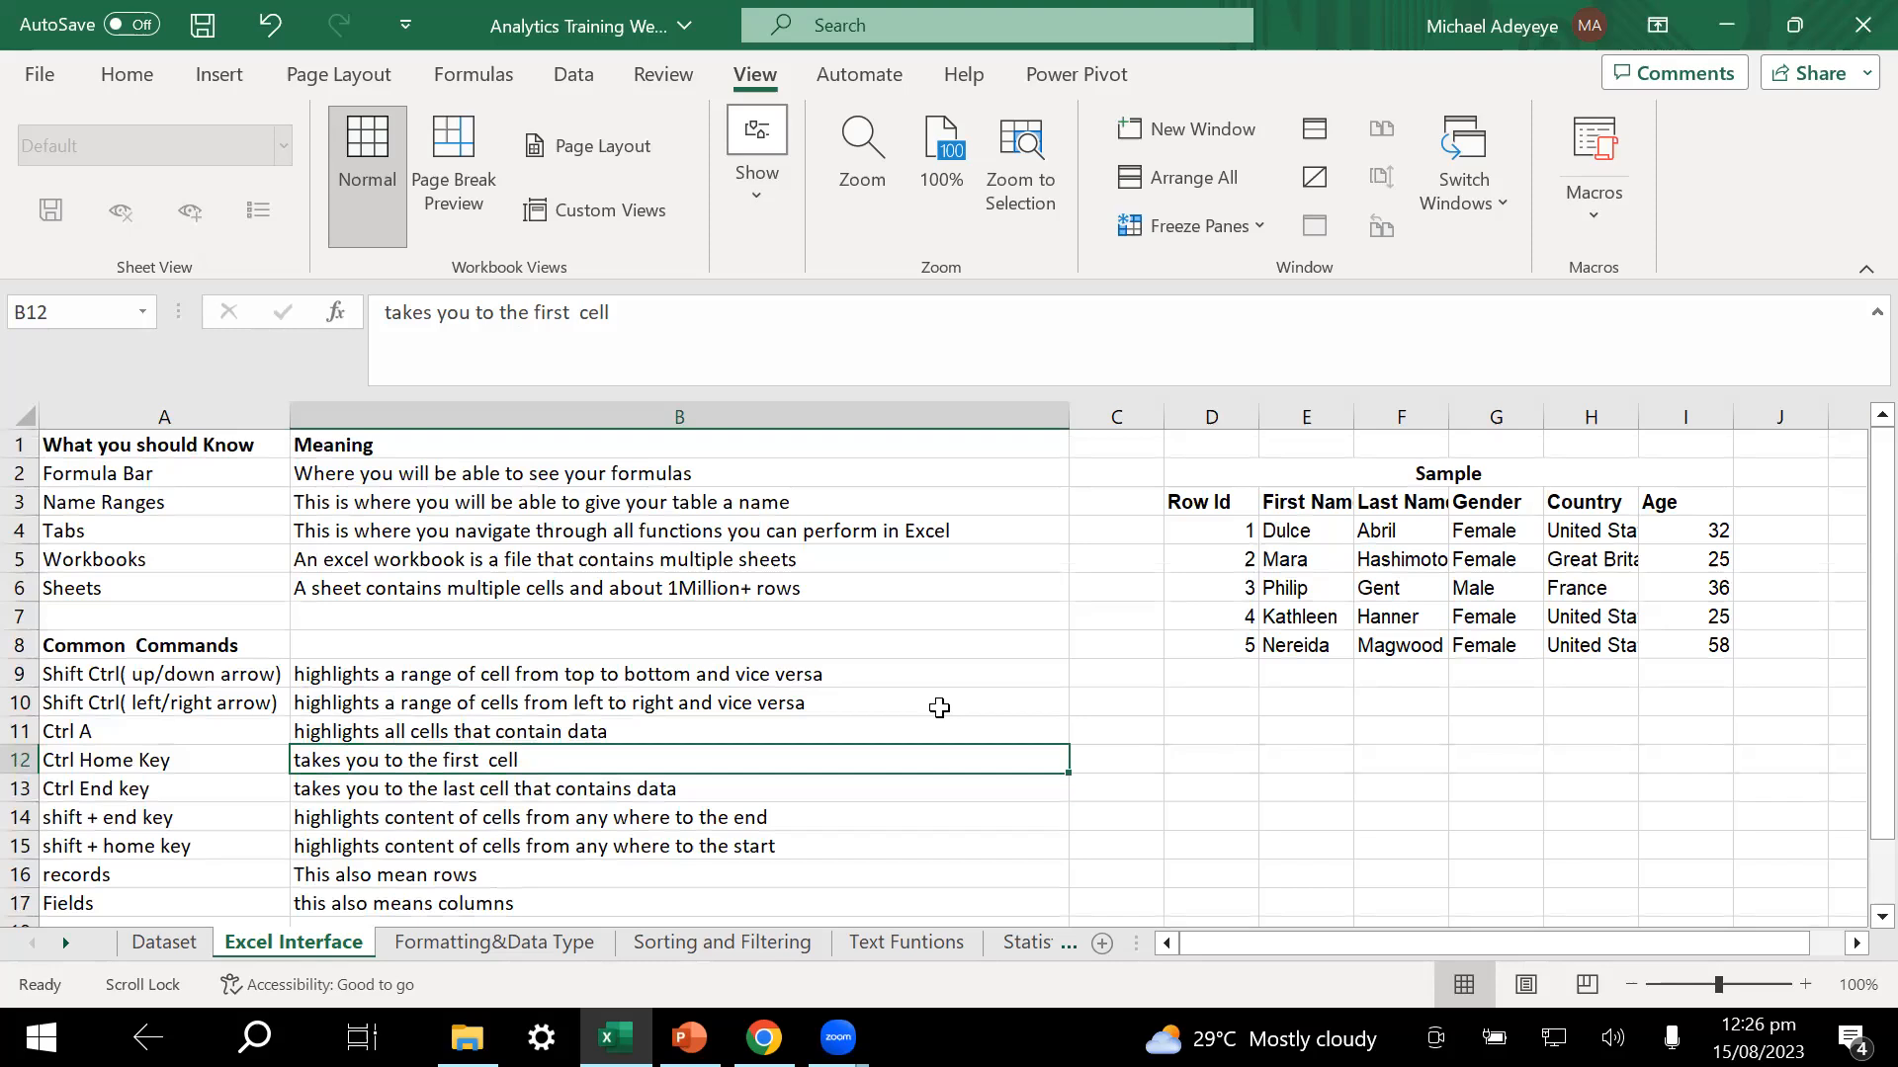
{"action": "left_click", "coordinate": [685, 812]}
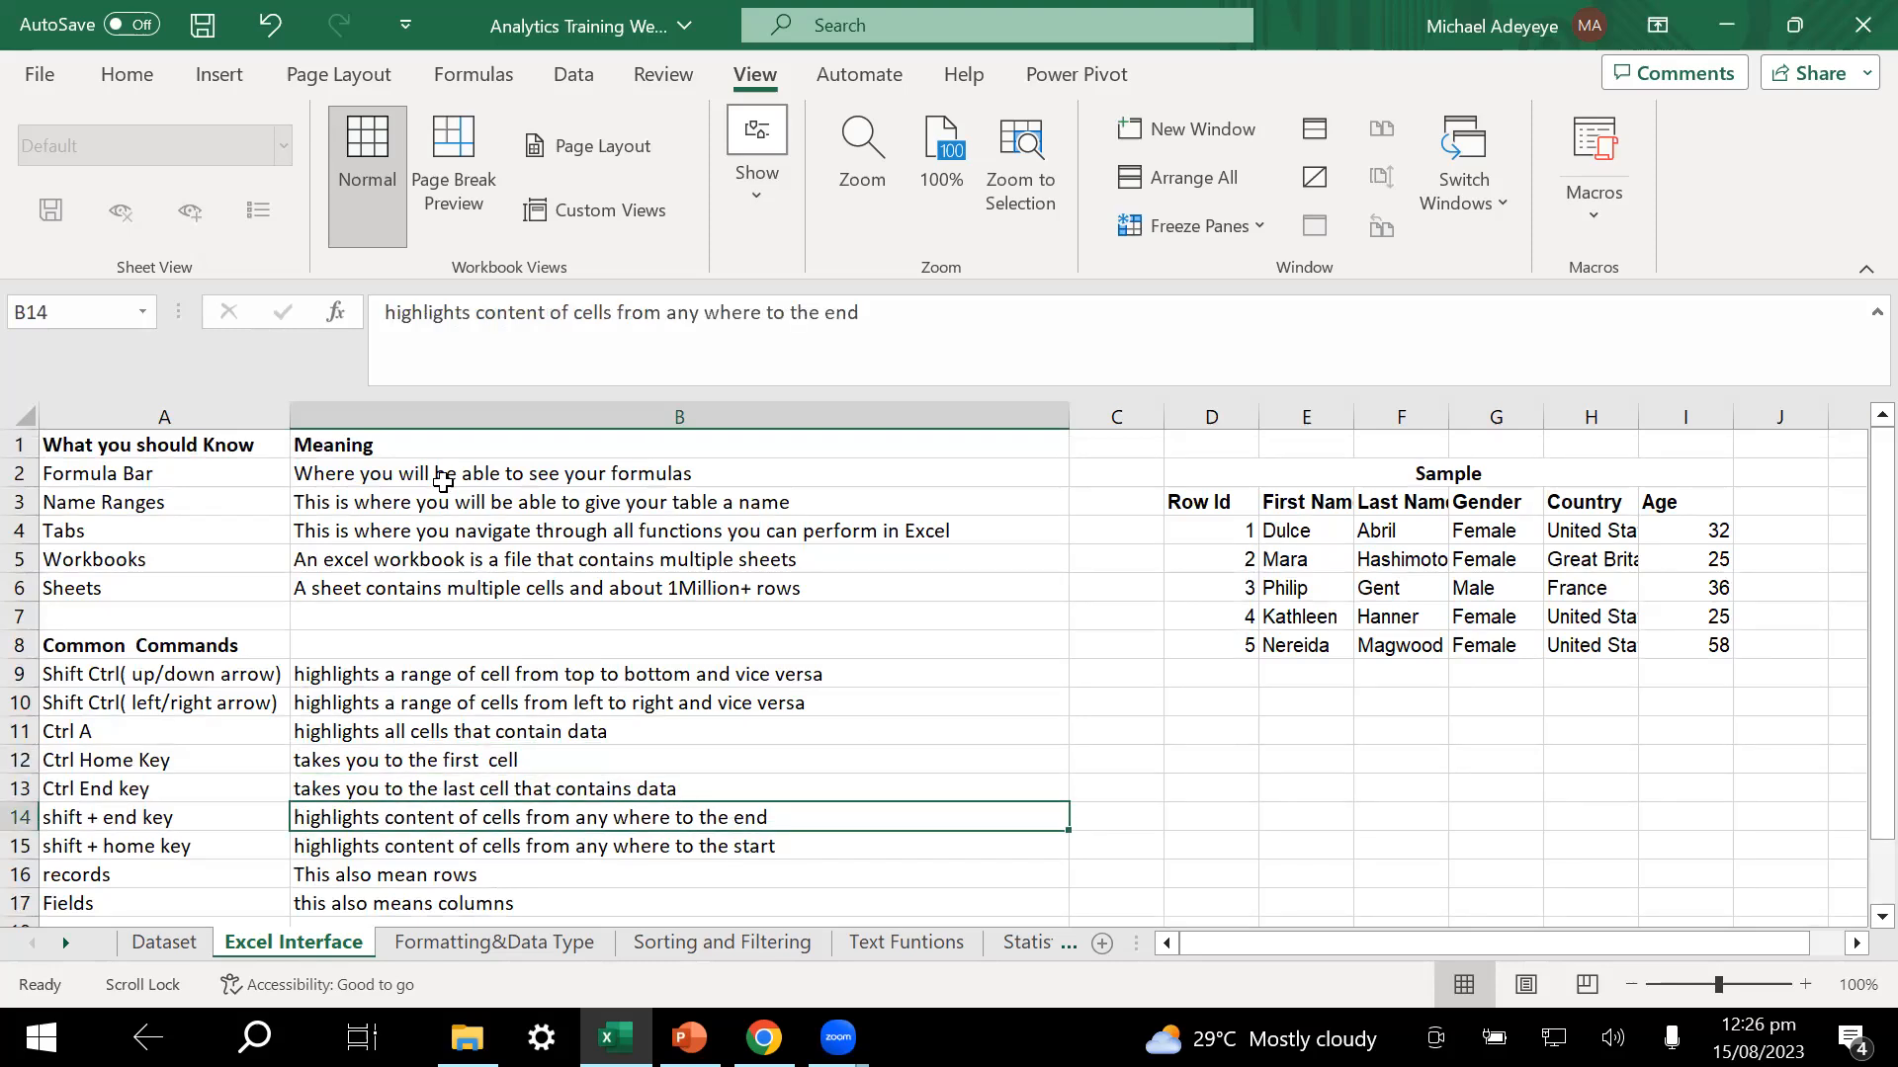
{"action": "left_click", "coordinate": [429, 445]}
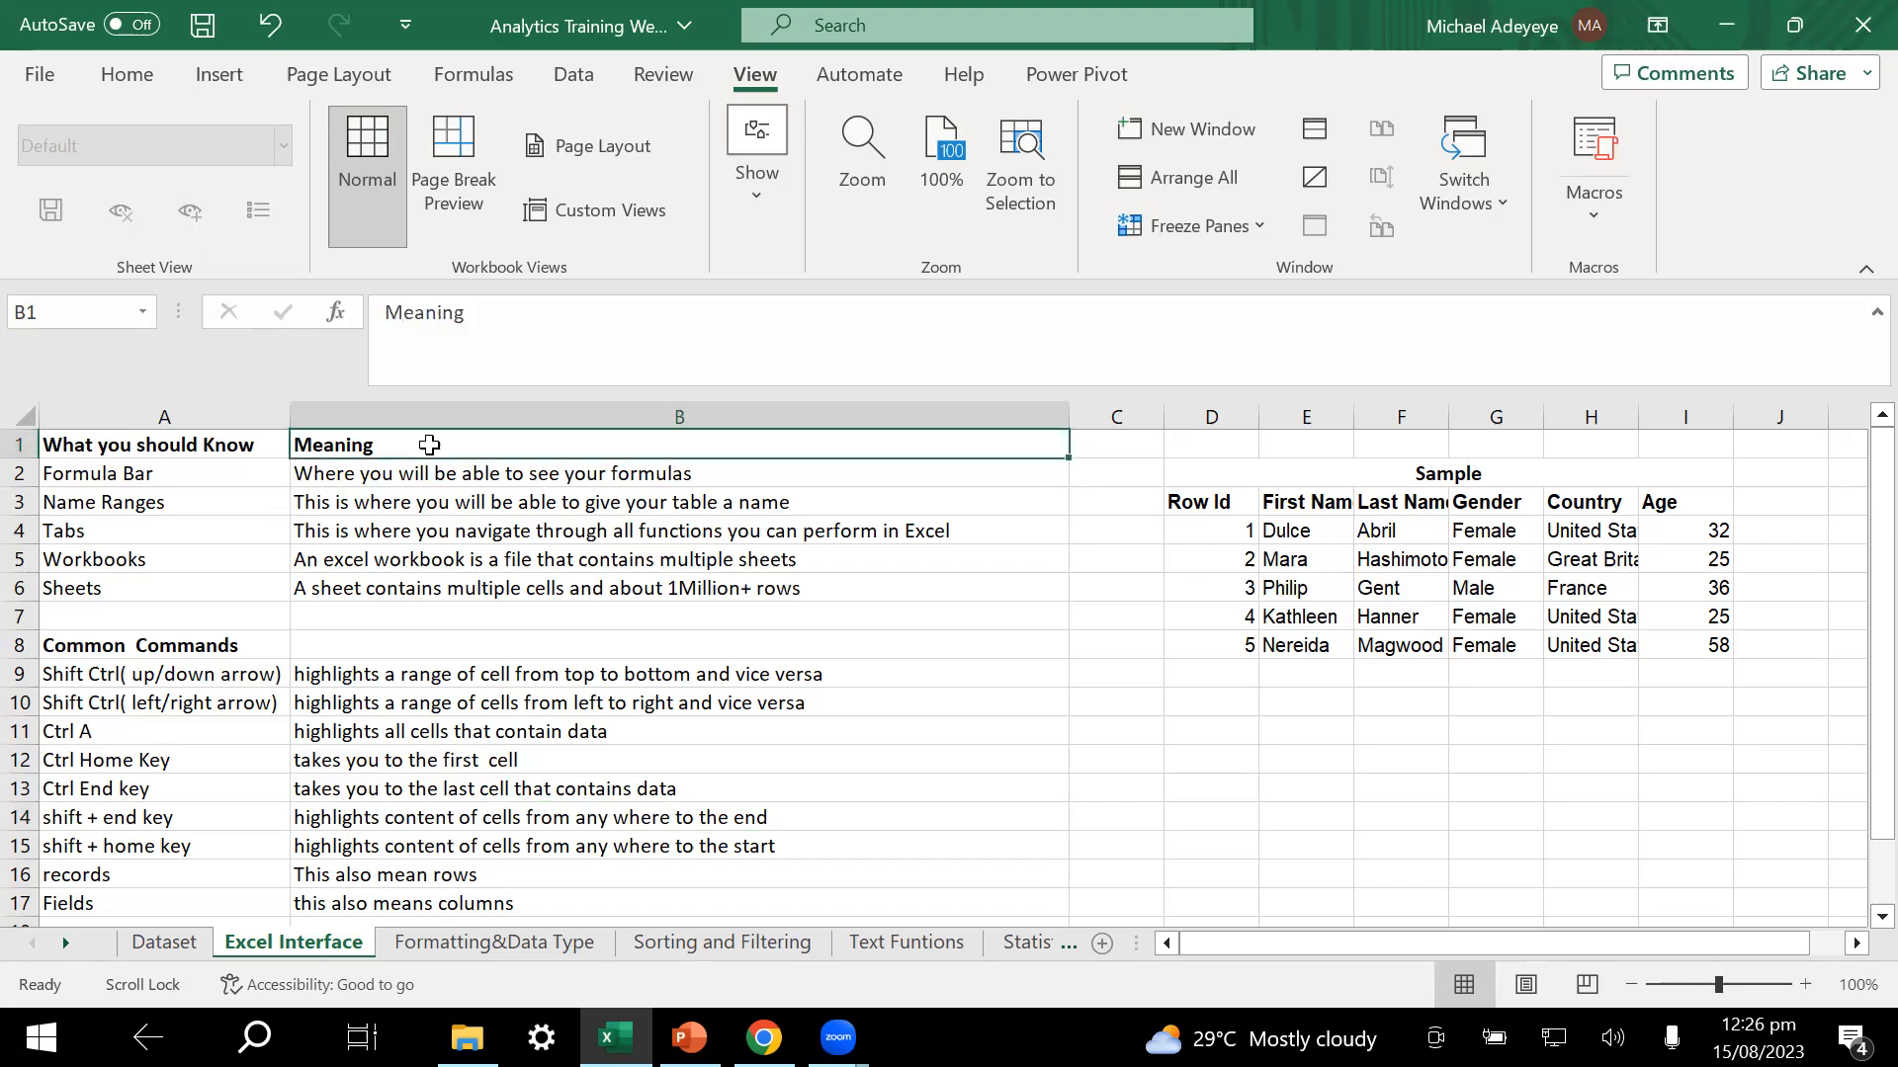
{"action": "left_click", "coordinate": [1181, 763]}
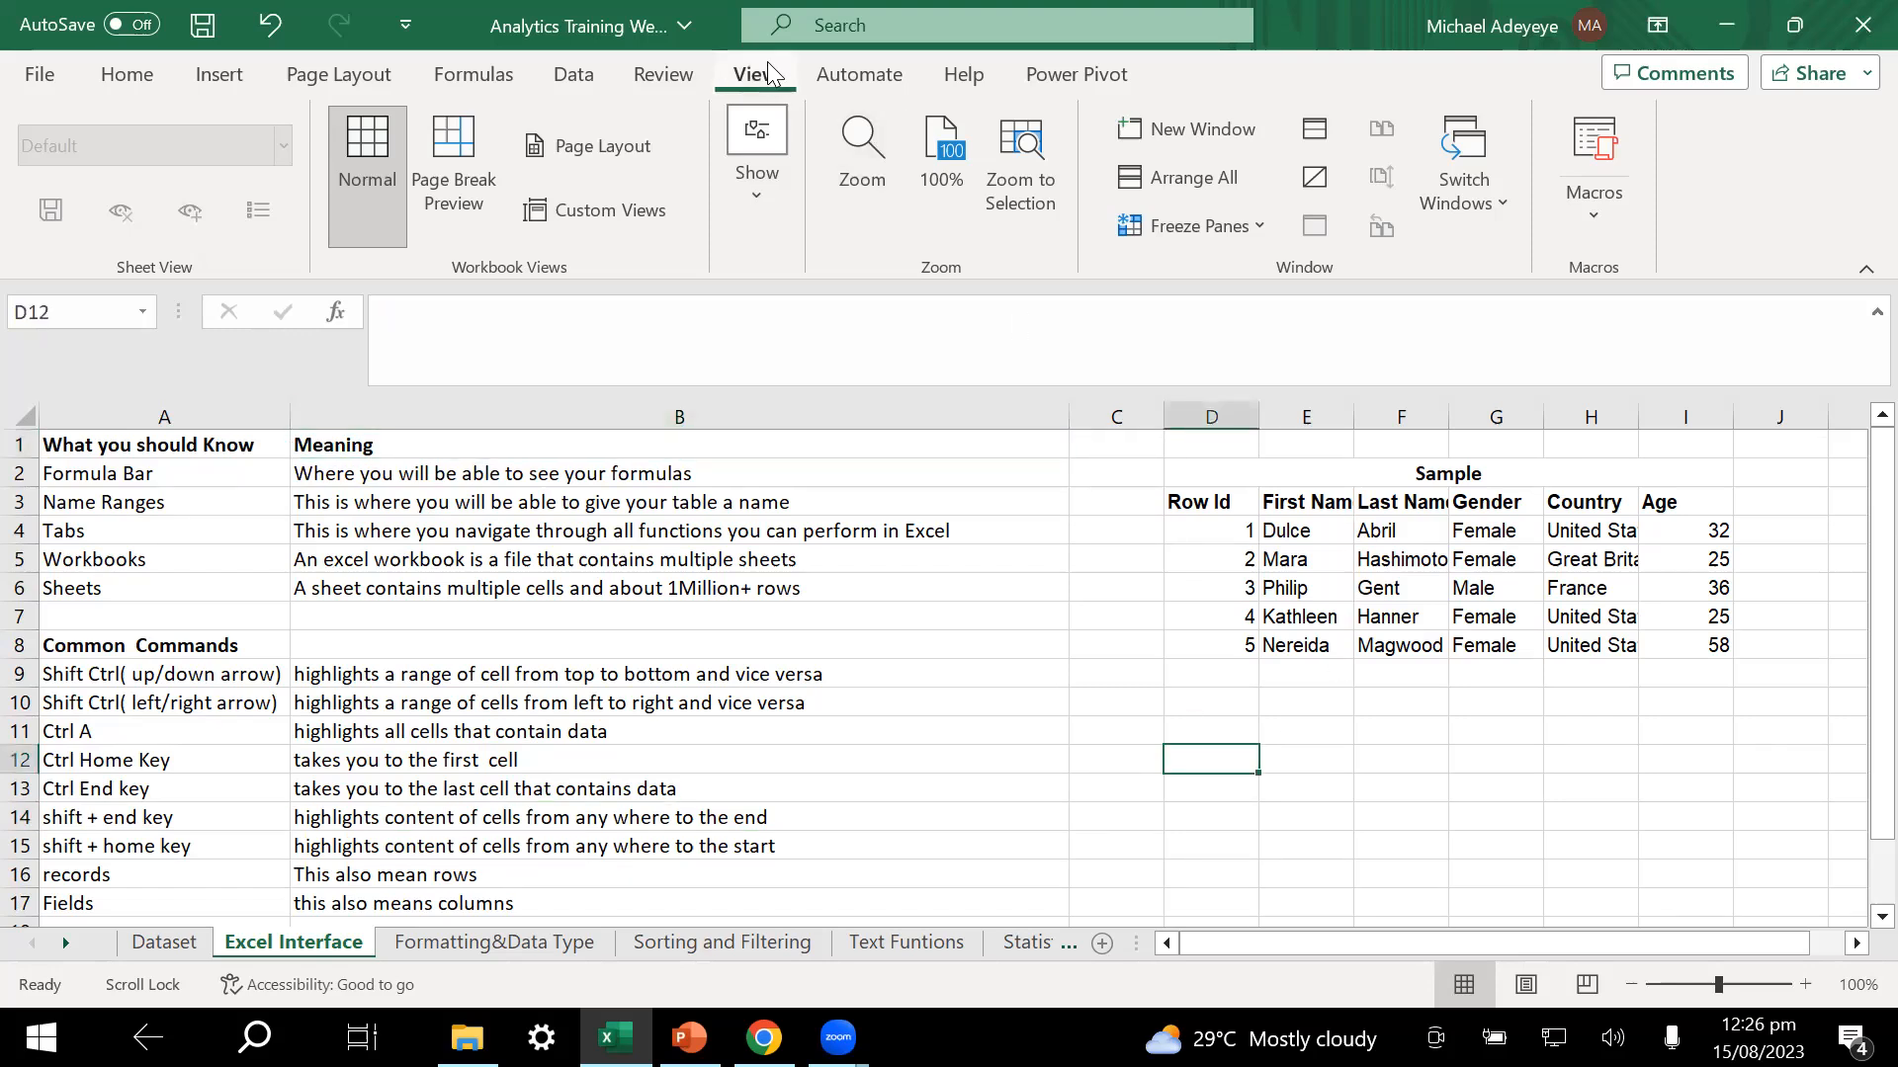
- Examine the Automate, Help and Power Pivot commands without running any of them
{"action": "left_click", "coordinate": [860, 77]}
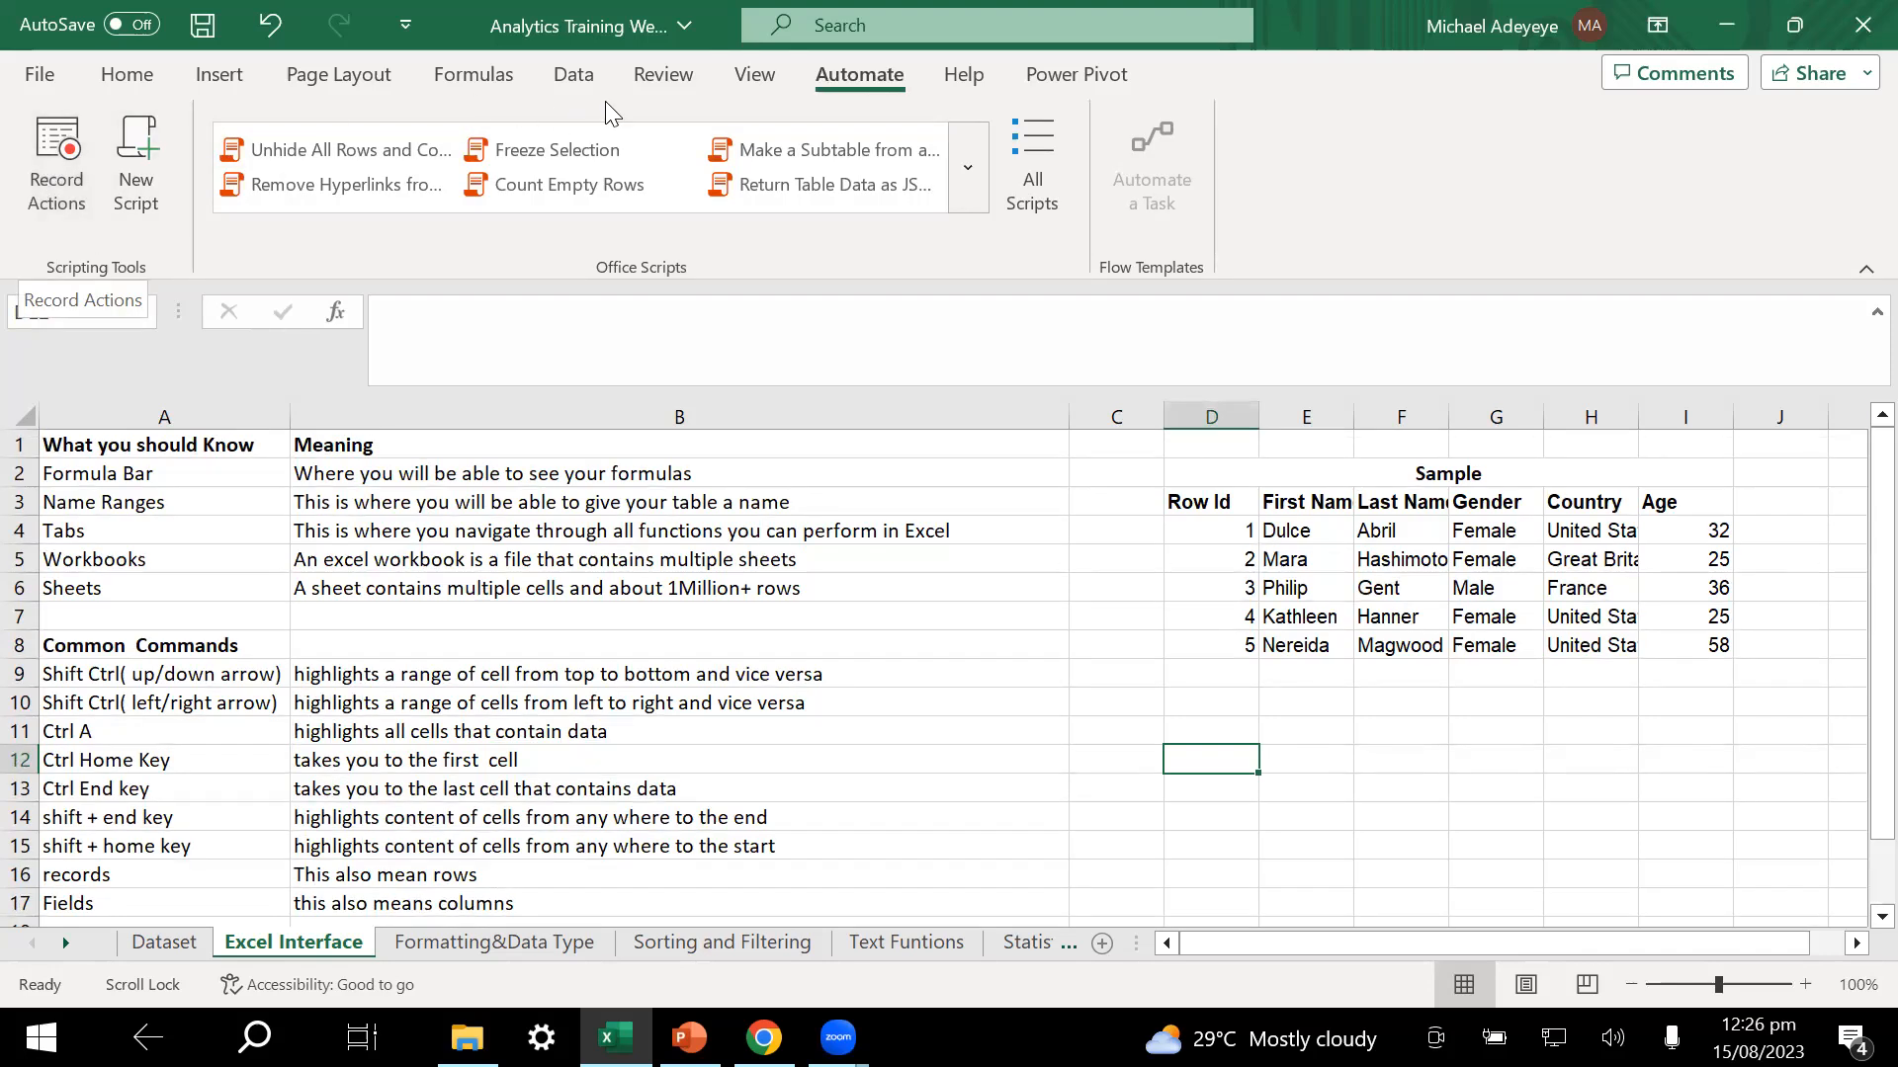
{"action": "left_click", "coordinate": [964, 77]}
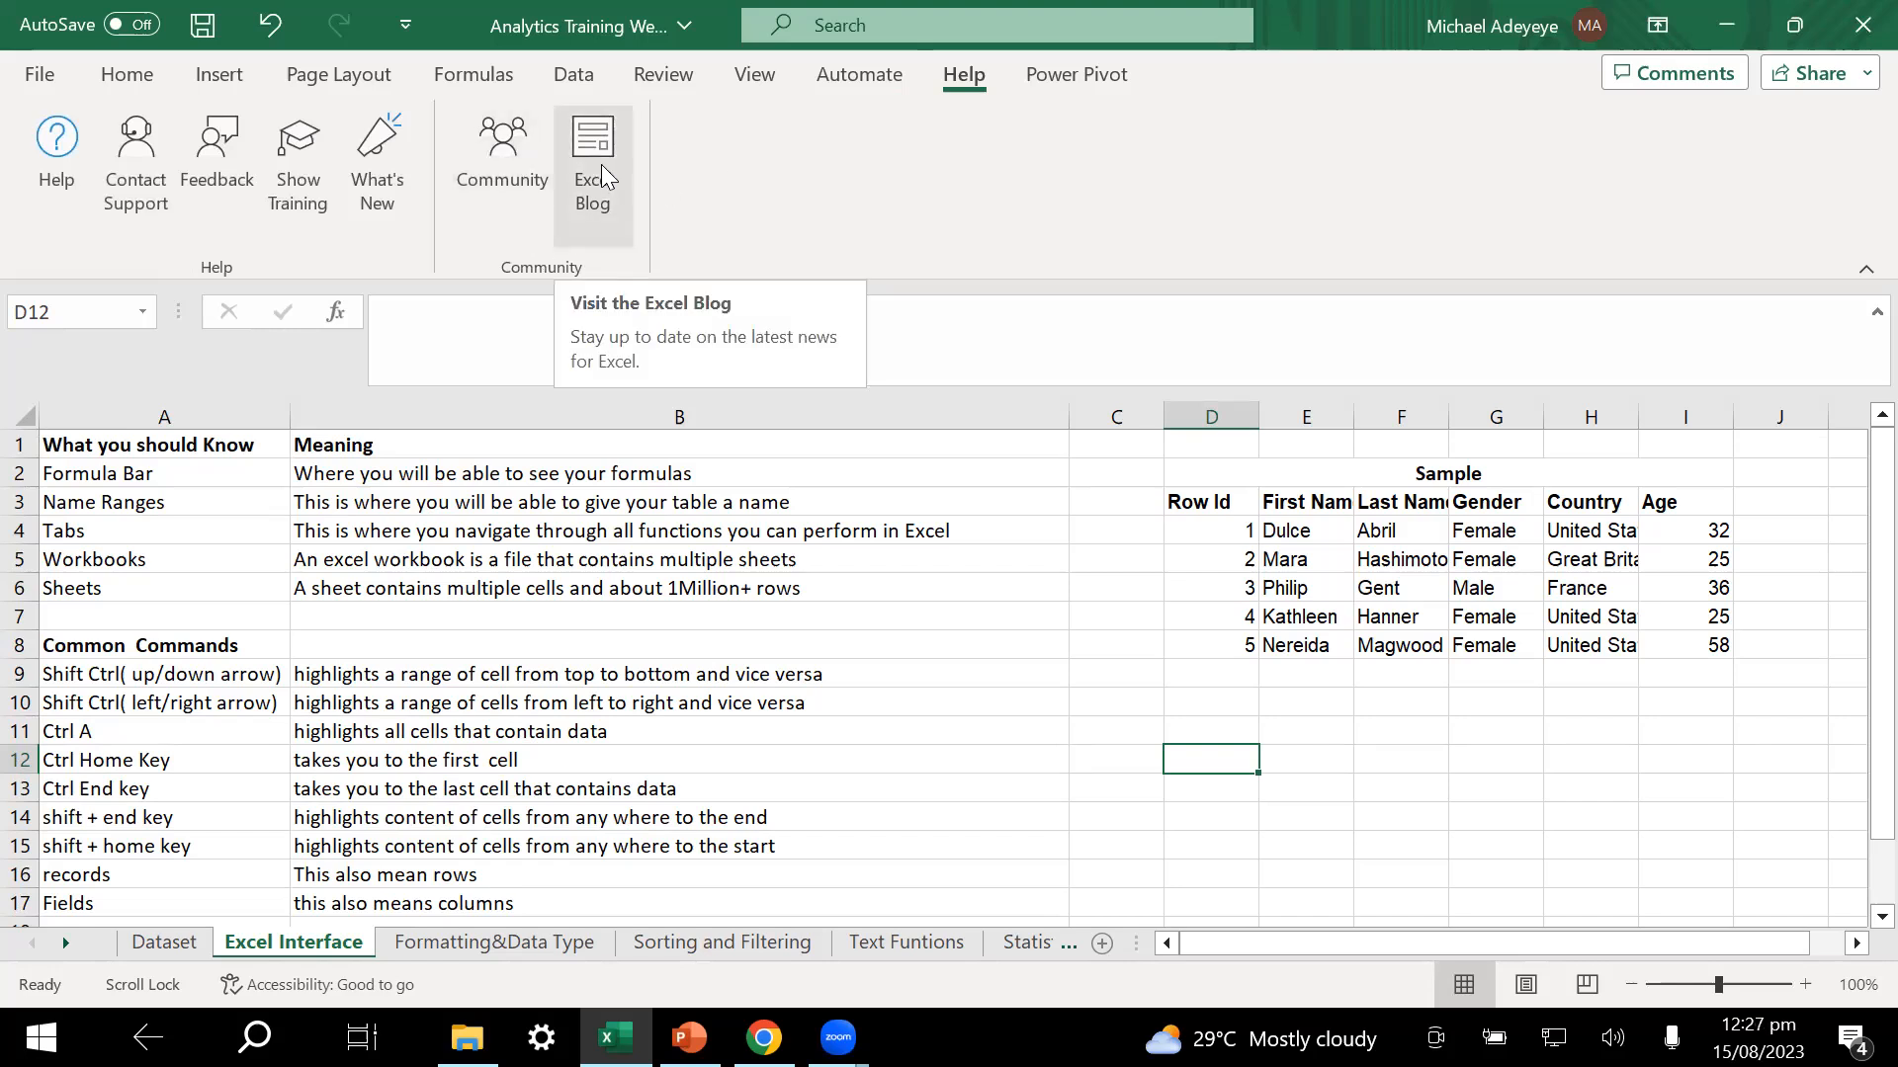
{"action": "left_click", "coordinate": [1076, 77]}
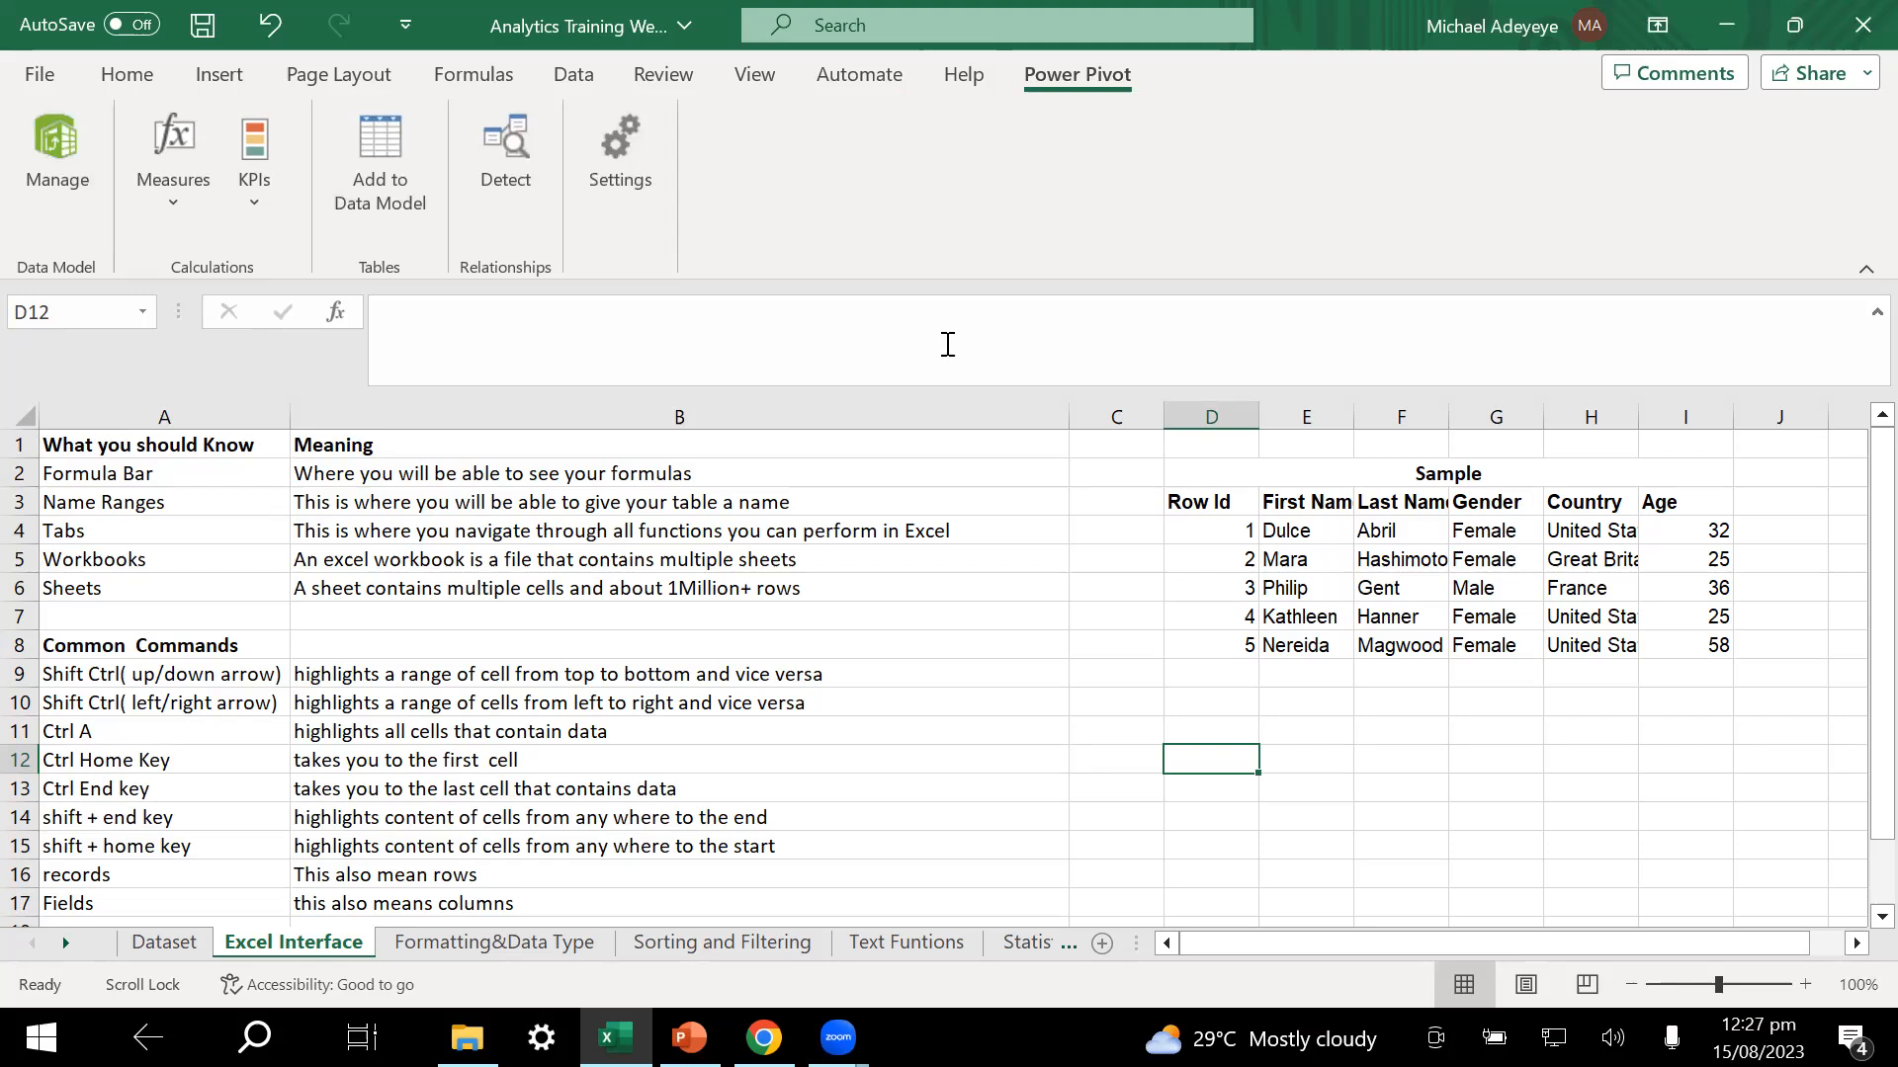
- Review the definitions of Tabs and Workbooks in the What you should Know list, ending on cell B5
{"action": "left_click", "coordinate": [846, 605]}
{"action": "left_click", "coordinate": [163, 554]}
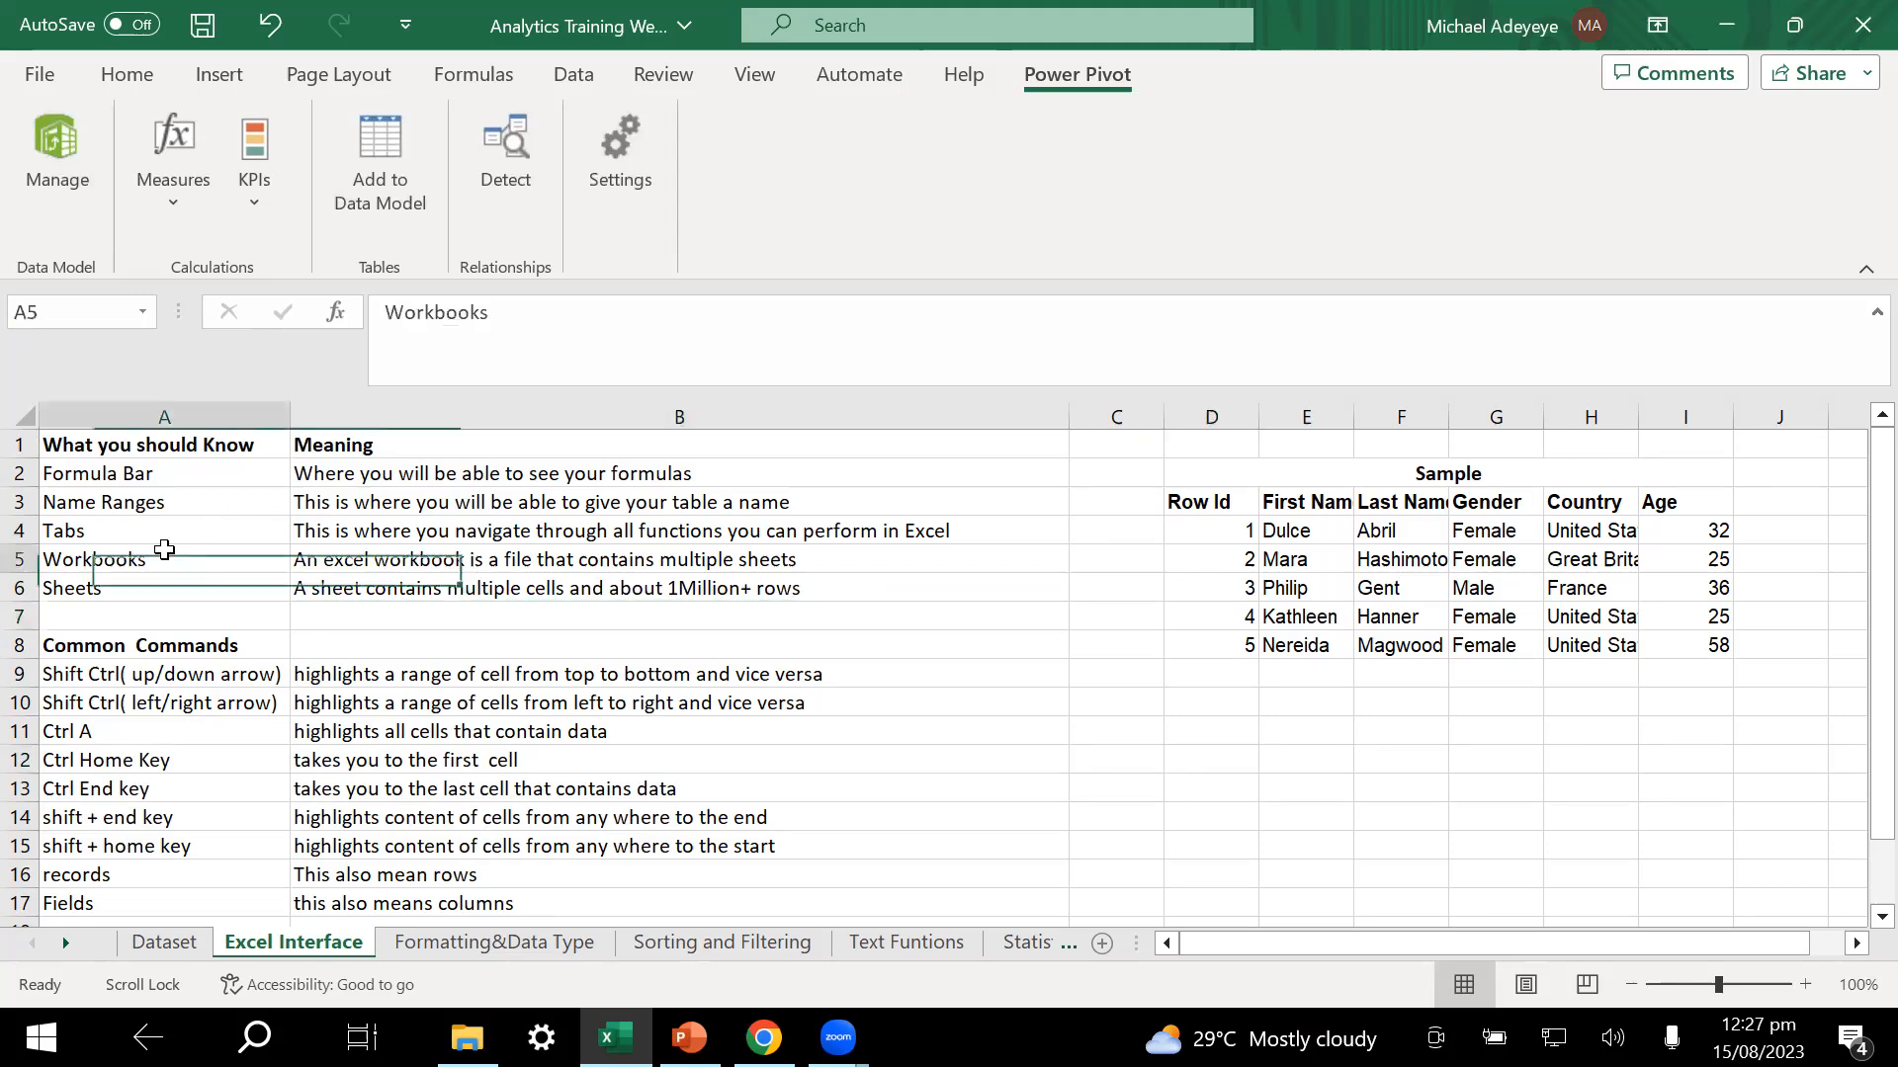
{"action": "left_click", "coordinate": [453, 537]}
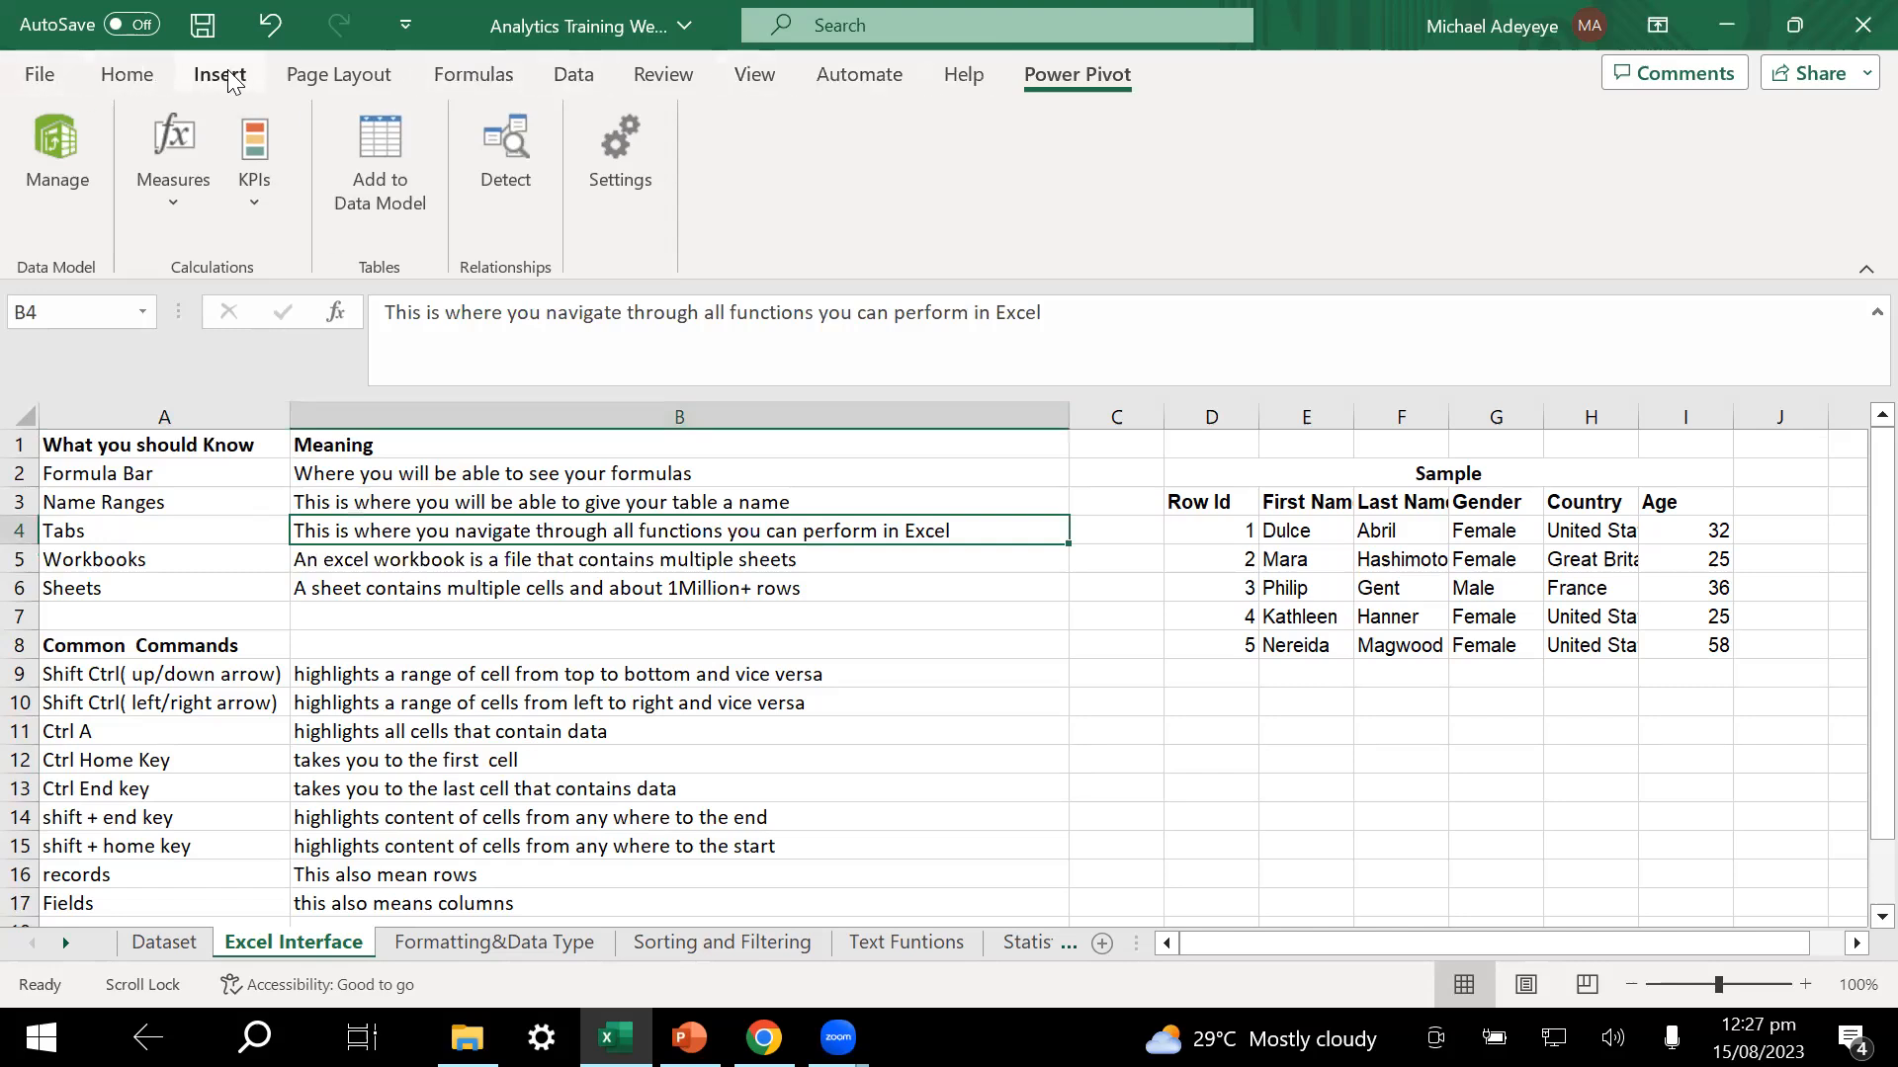
{"action": "left_click", "coordinate": [140, 560]}
{"action": "left_click", "coordinate": [358, 556]}
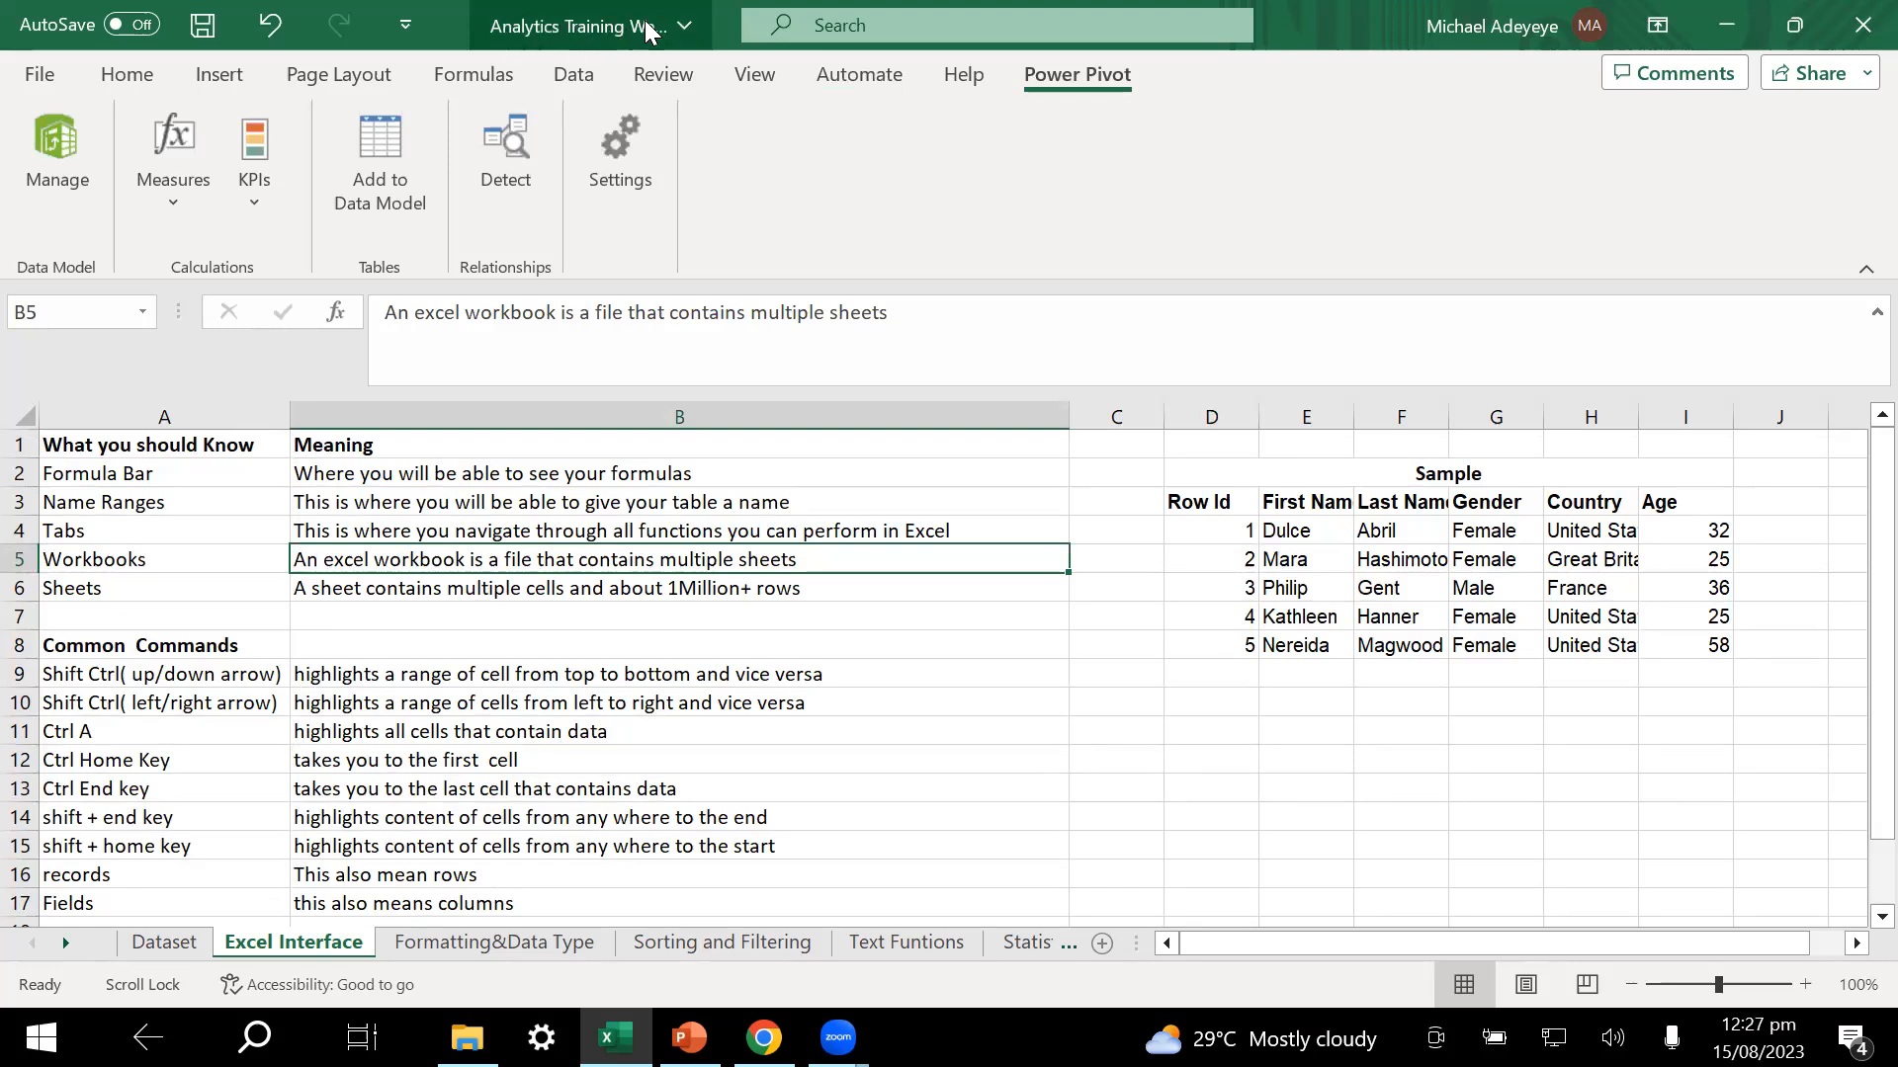
- Switch to File Explorer, examine the Analytics Training Week 1 and Datasets week 1 workbook files, and minimize the window
{"action": "left_click", "coordinate": [917, 615]}
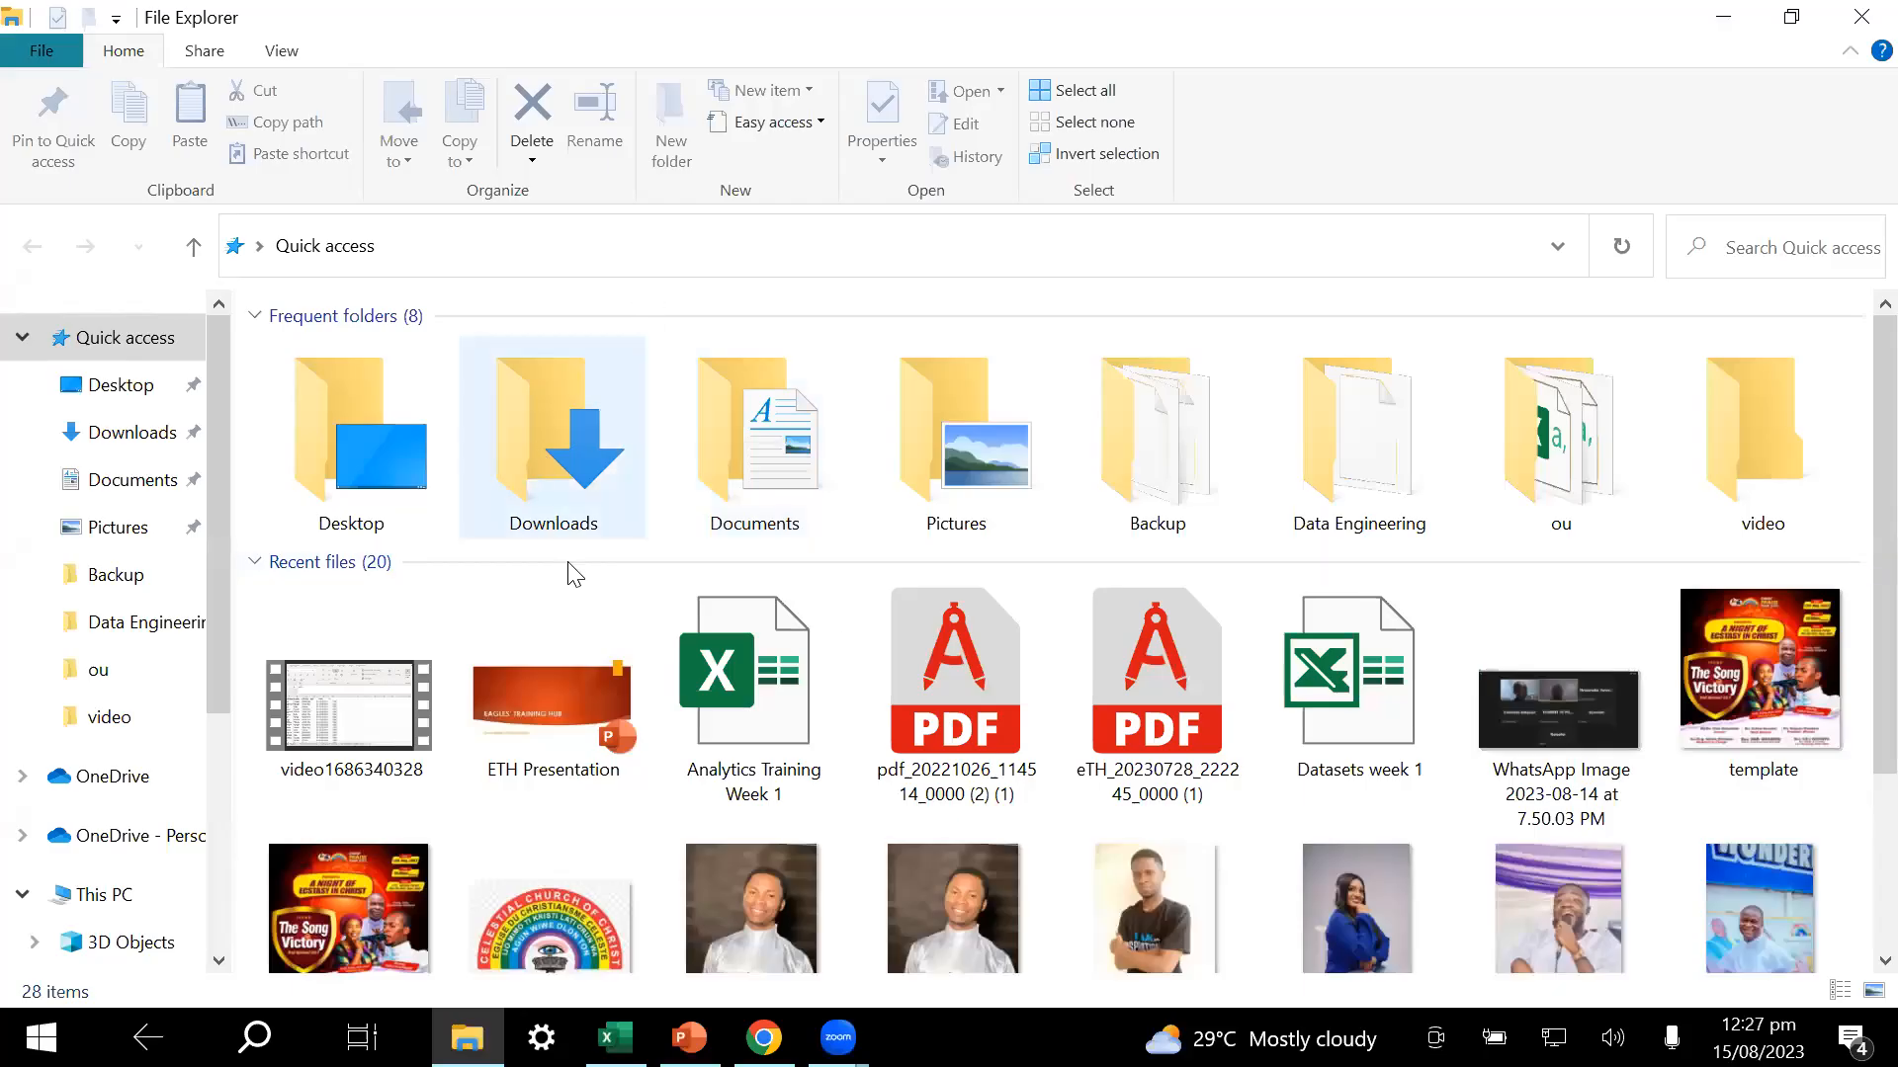
{"action": "left_click", "coordinate": [753, 694]}
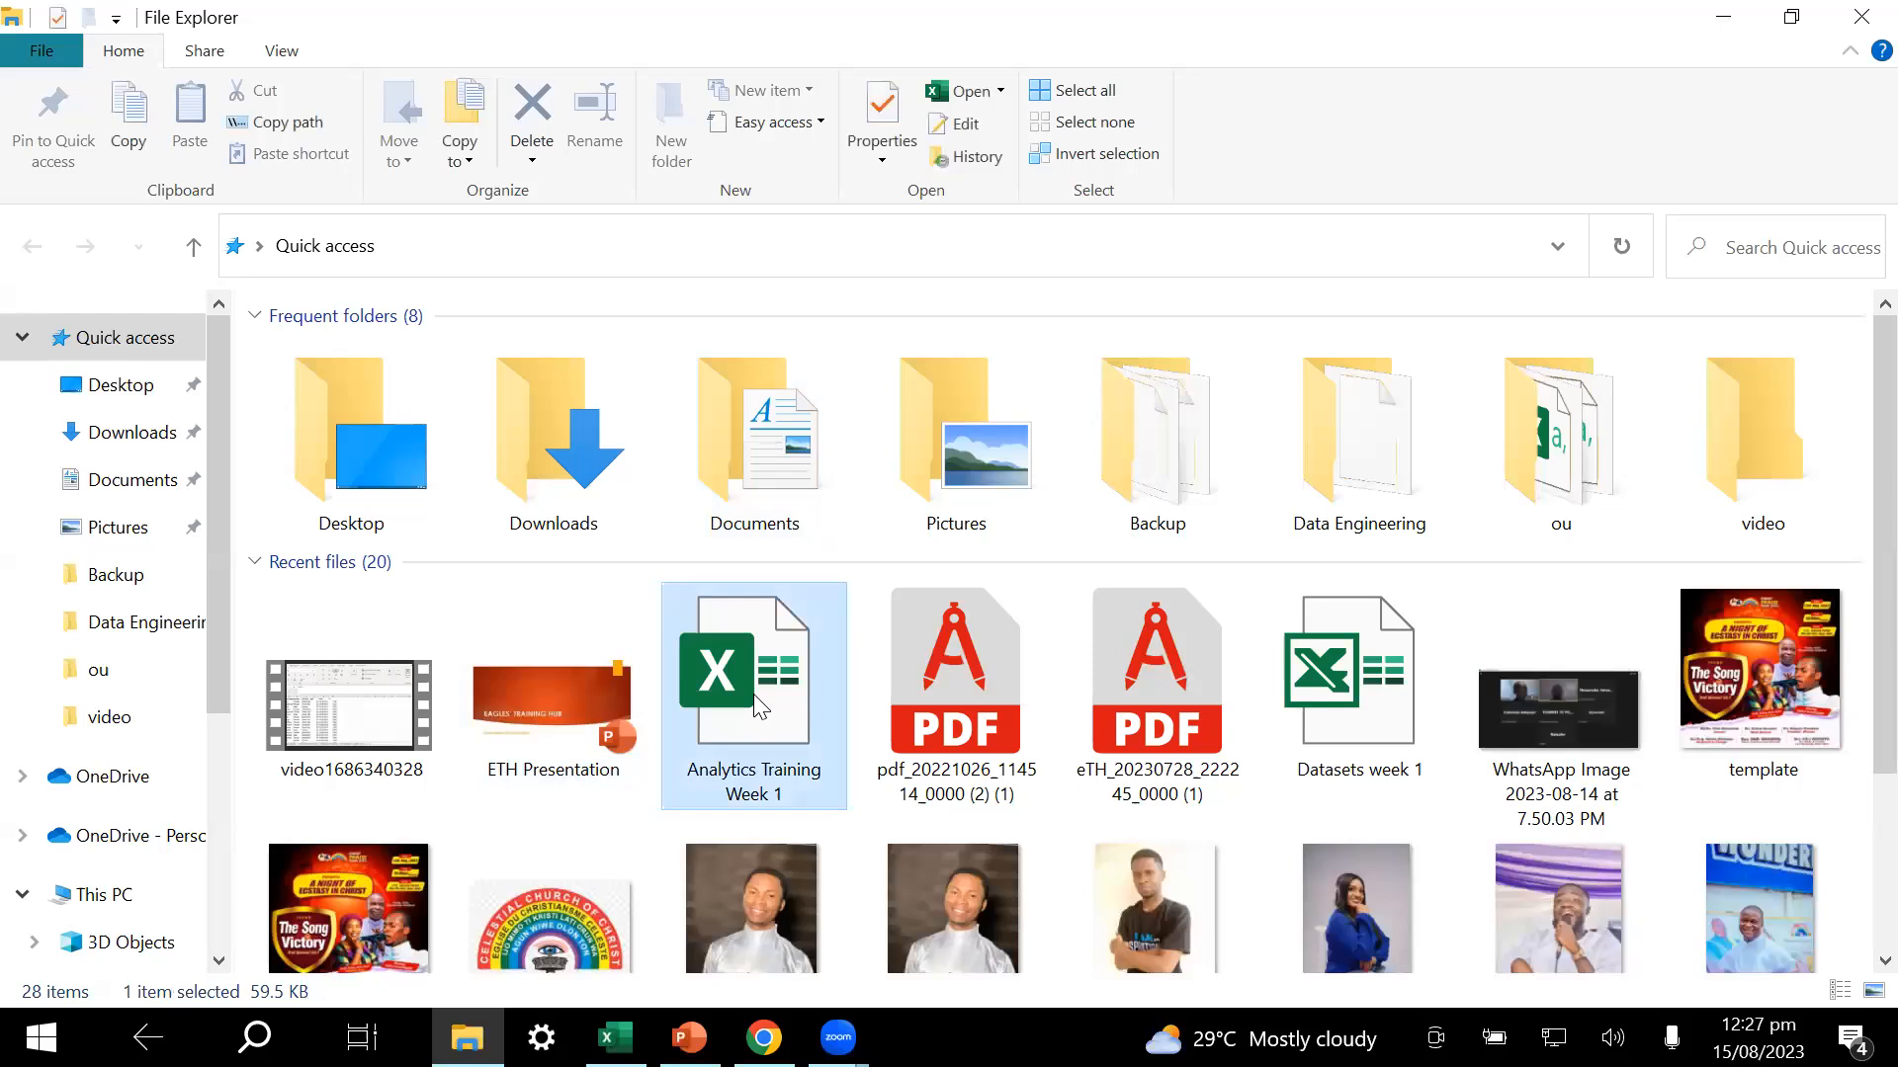
{"action": "left_click", "coordinate": [1387, 715]}
{"action": "scroll", "coordinate": [1387, 716], "scroll_direction": "down", "scroll_amount": 2}
{"action": "scroll", "coordinate": [1201, 700], "scroll_direction": "up", "scroll_amount": 2}
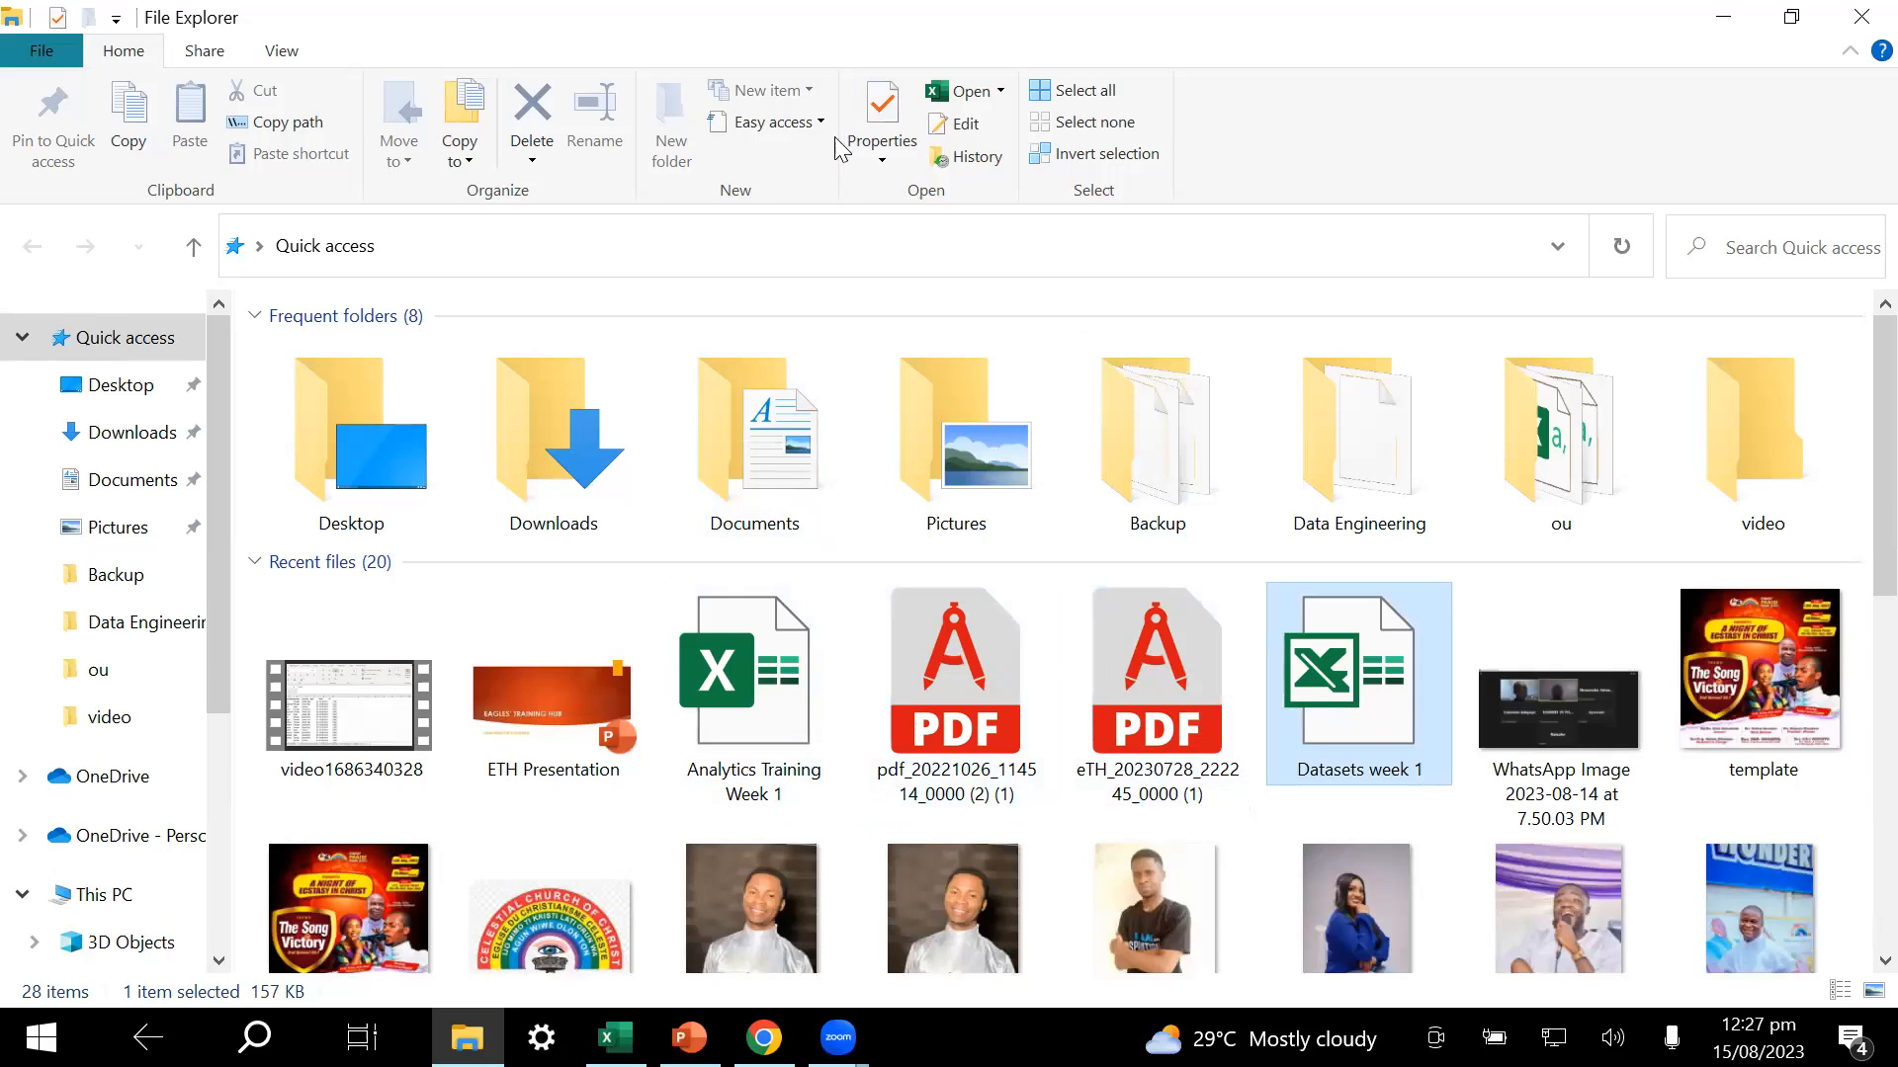
{"action": "left_click", "coordinate": [1713, 16]}
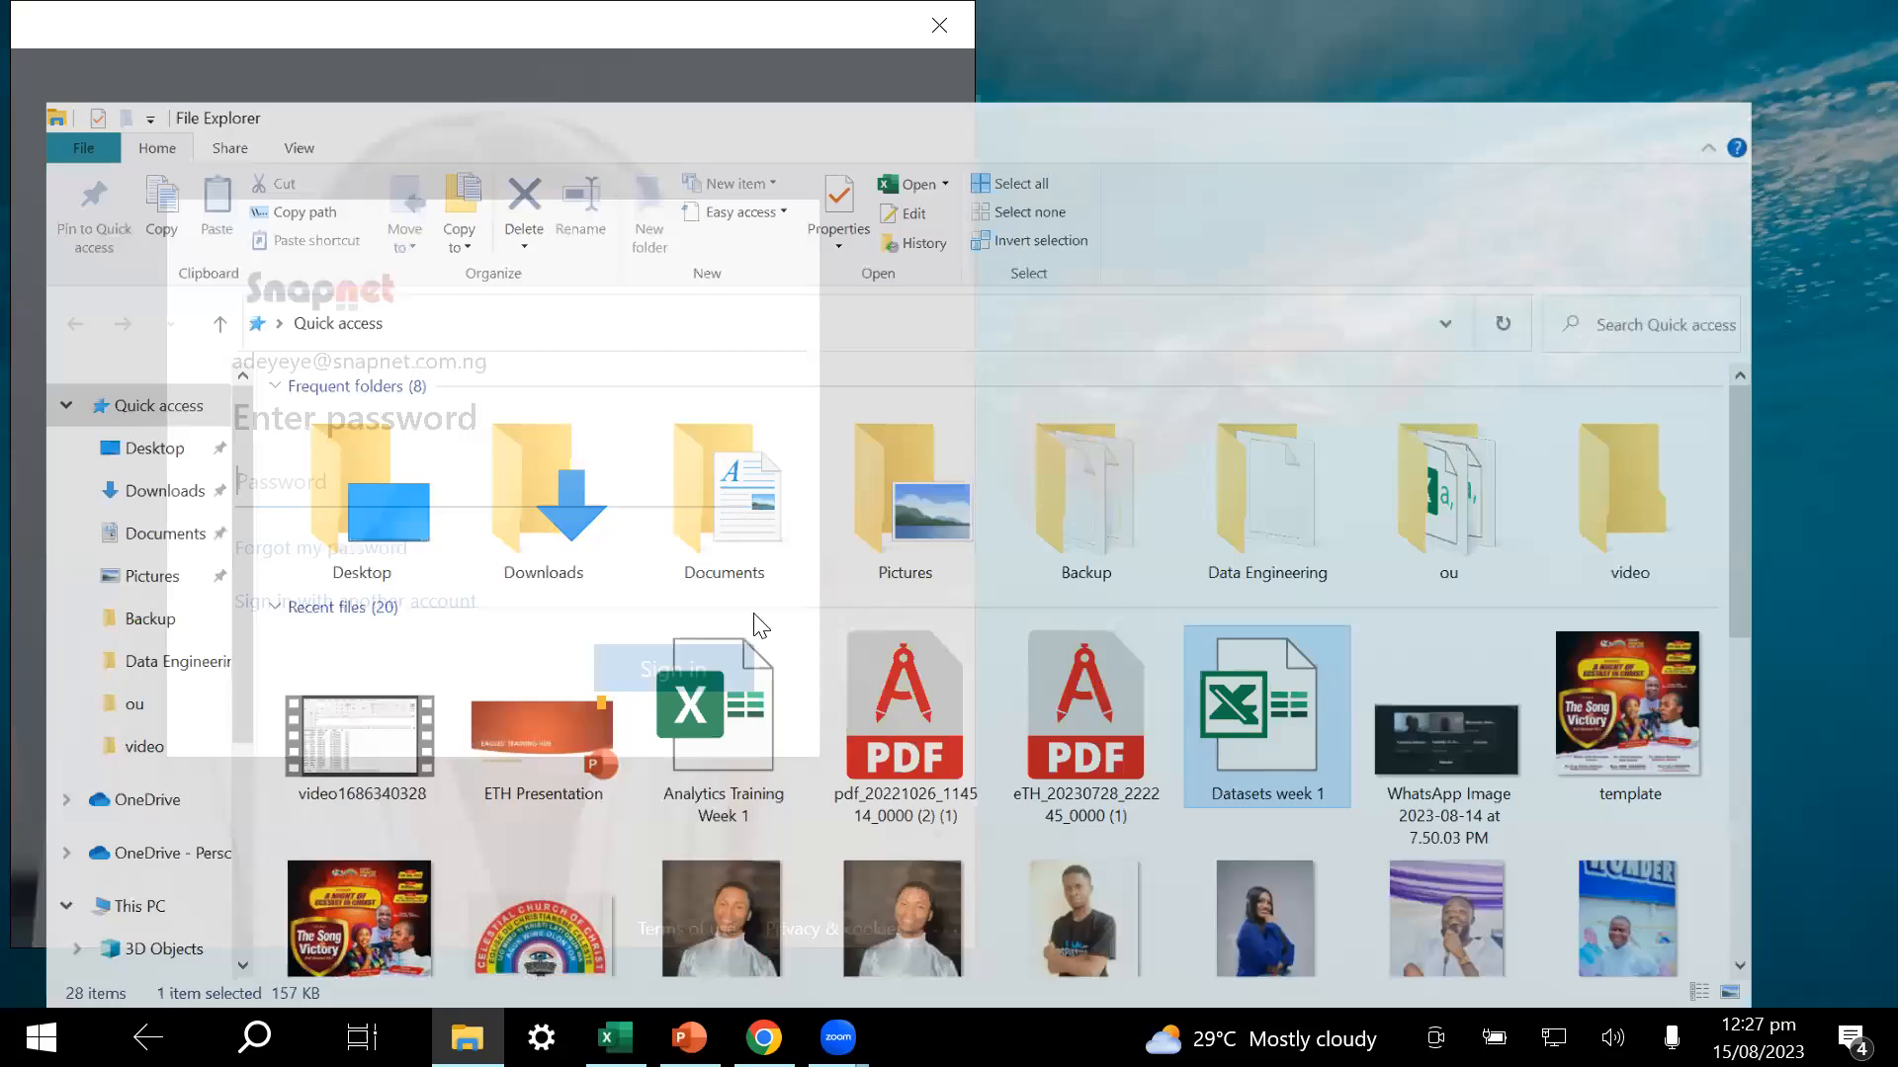
- Switch back to the Excel training workbook and select the Sheets definition in cell B6
{"action": "left_click", "coordinate": [617, 1038]}
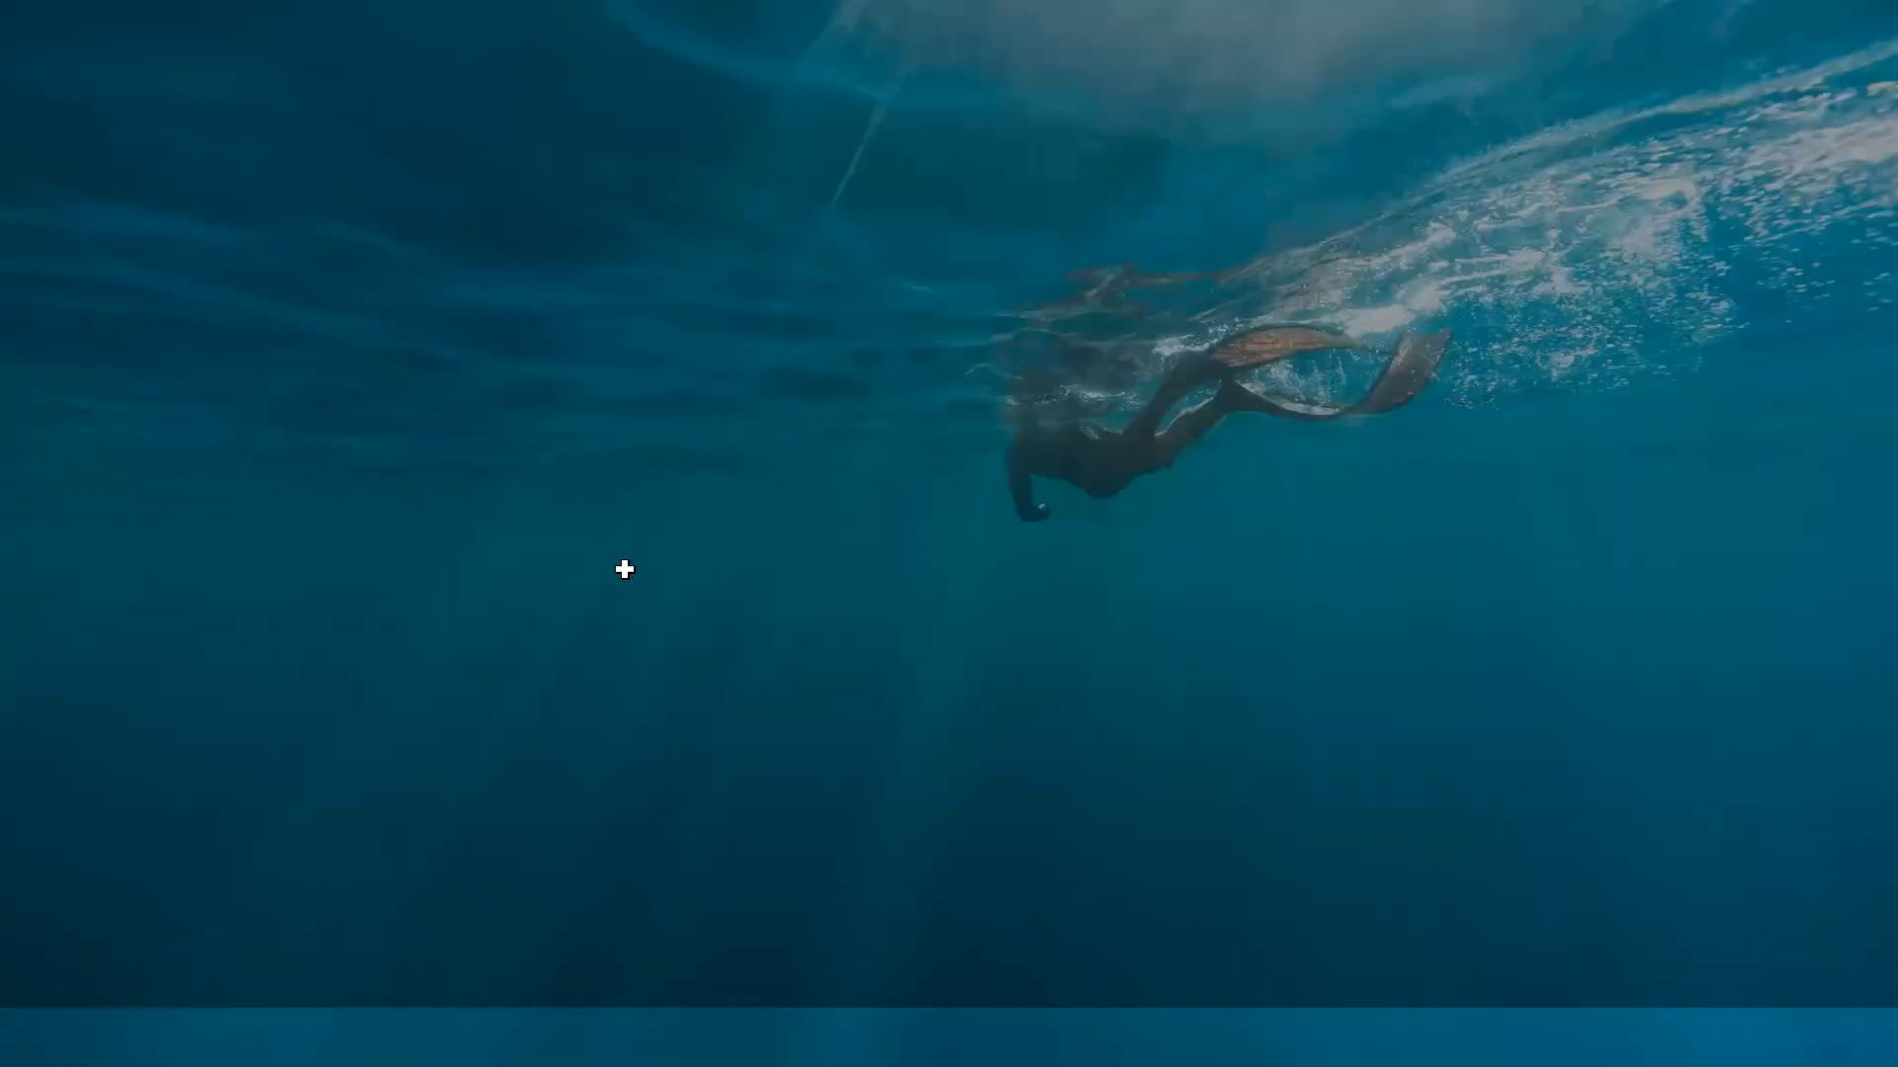
{"action": "left_click", "coordinate": [848, 565]}
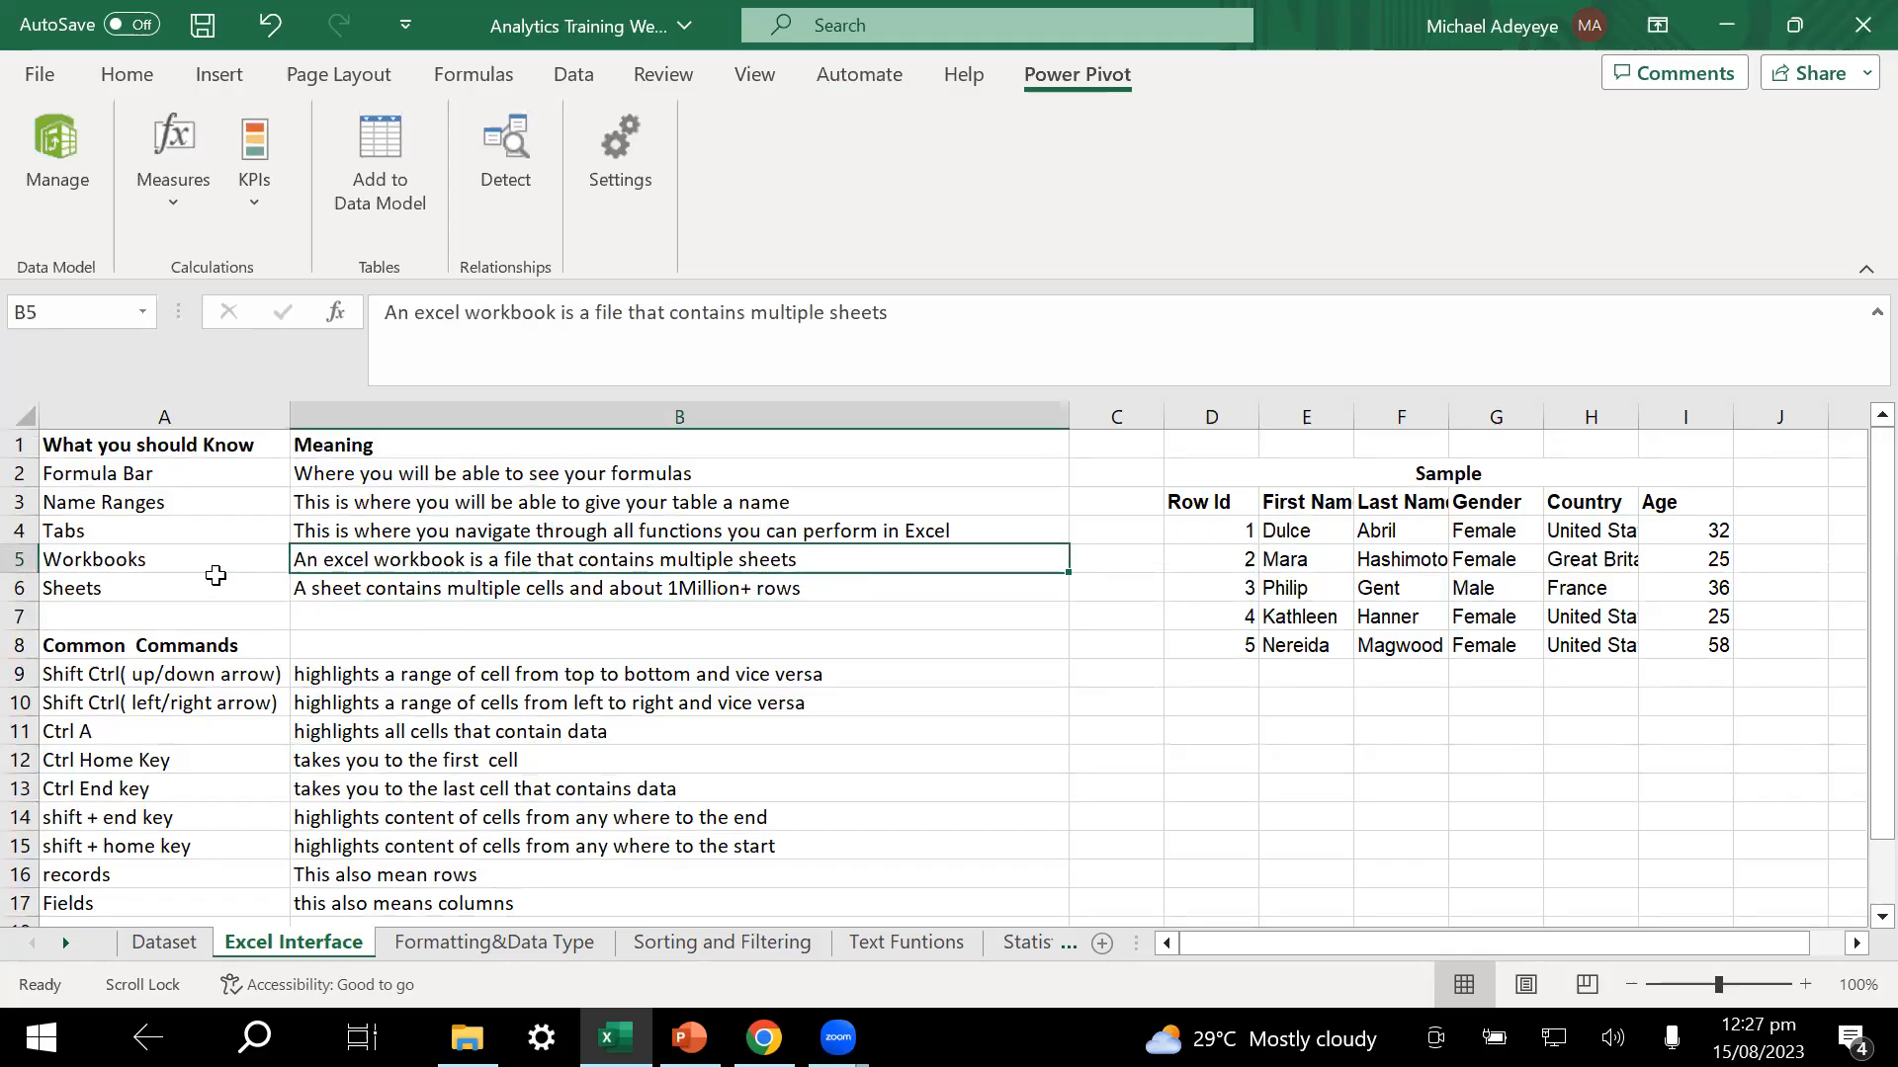
{"action": "left_click", "coordinate": [449, 591]}
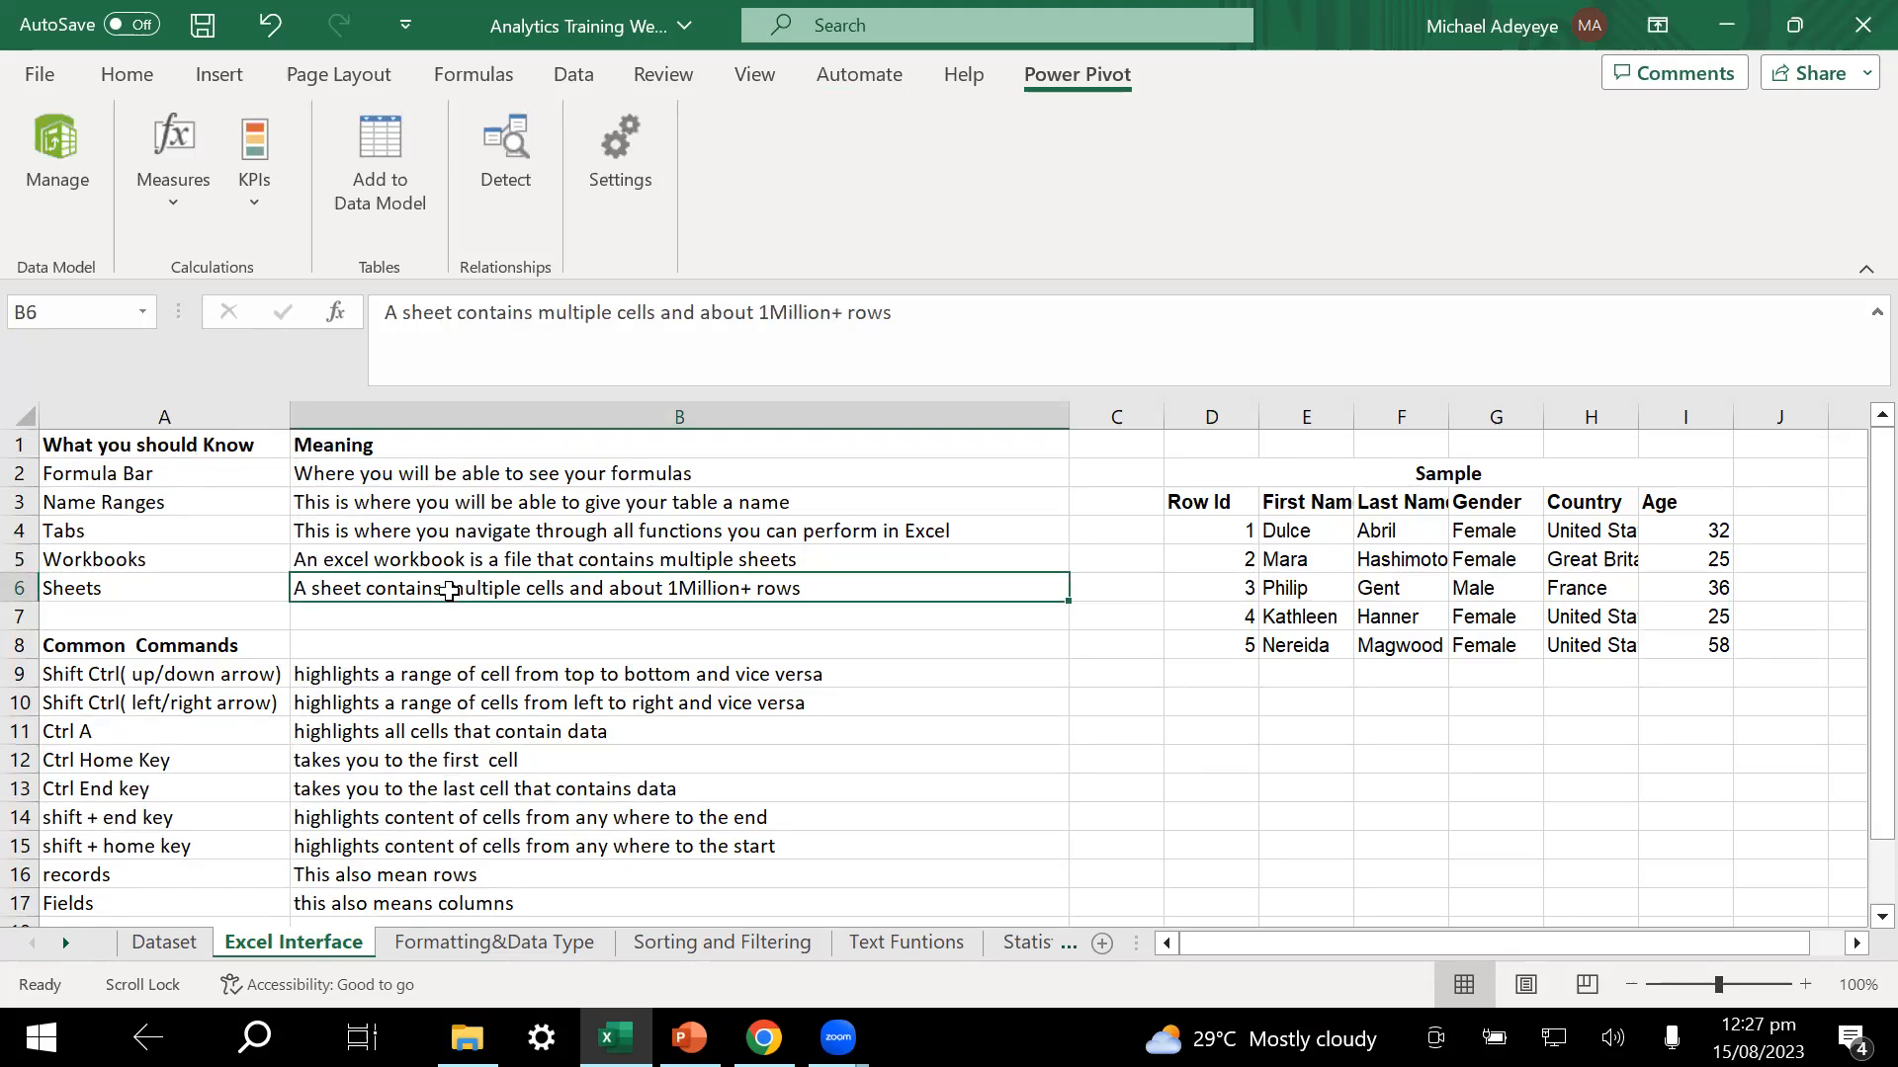
- Look through the workbook's sheets from Dataset and Excel Interface to Formatting&Data Type, Sorting and Filtering, Text Funtions and Statistical Functions
{"action": "left_click", "coordinate": [185, 953]}
{"action": "left_click", "coordinate": [314, 953]}
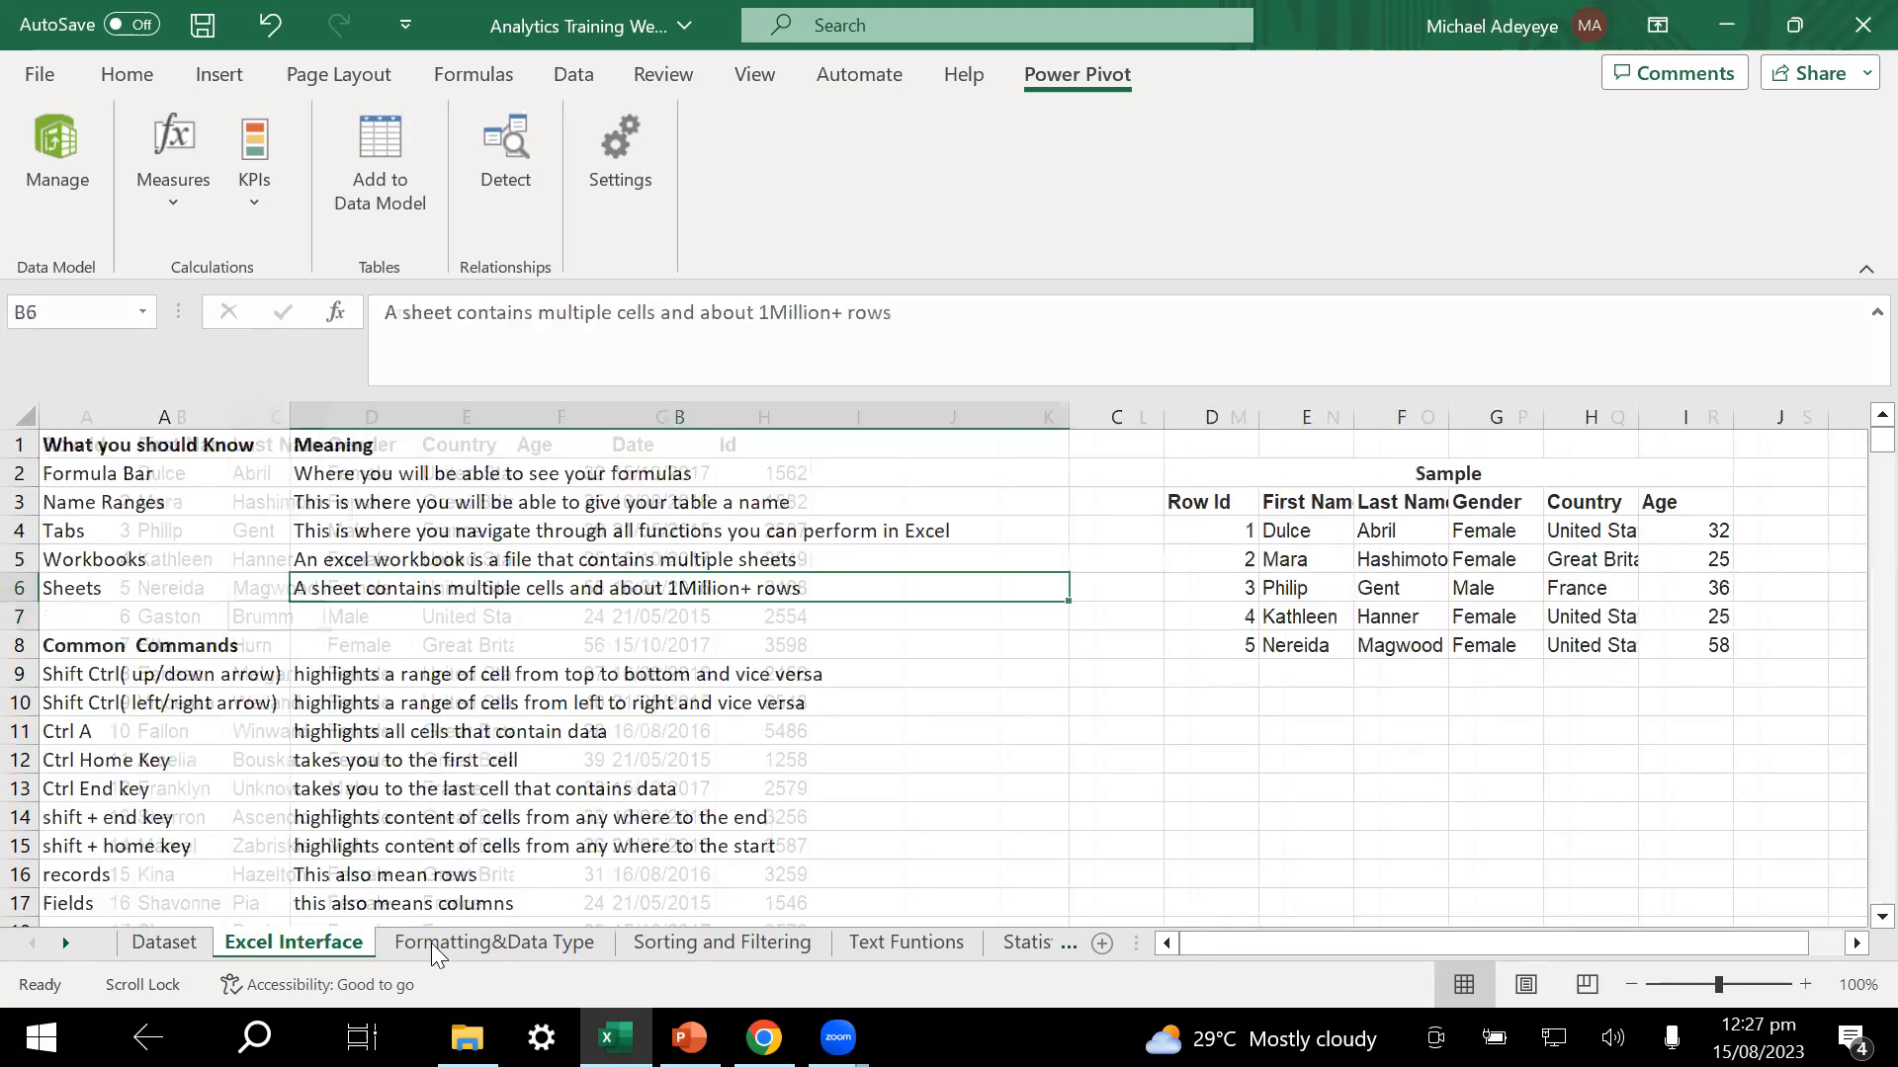
{"action": "left_click", "coordinate": [468, 944]}
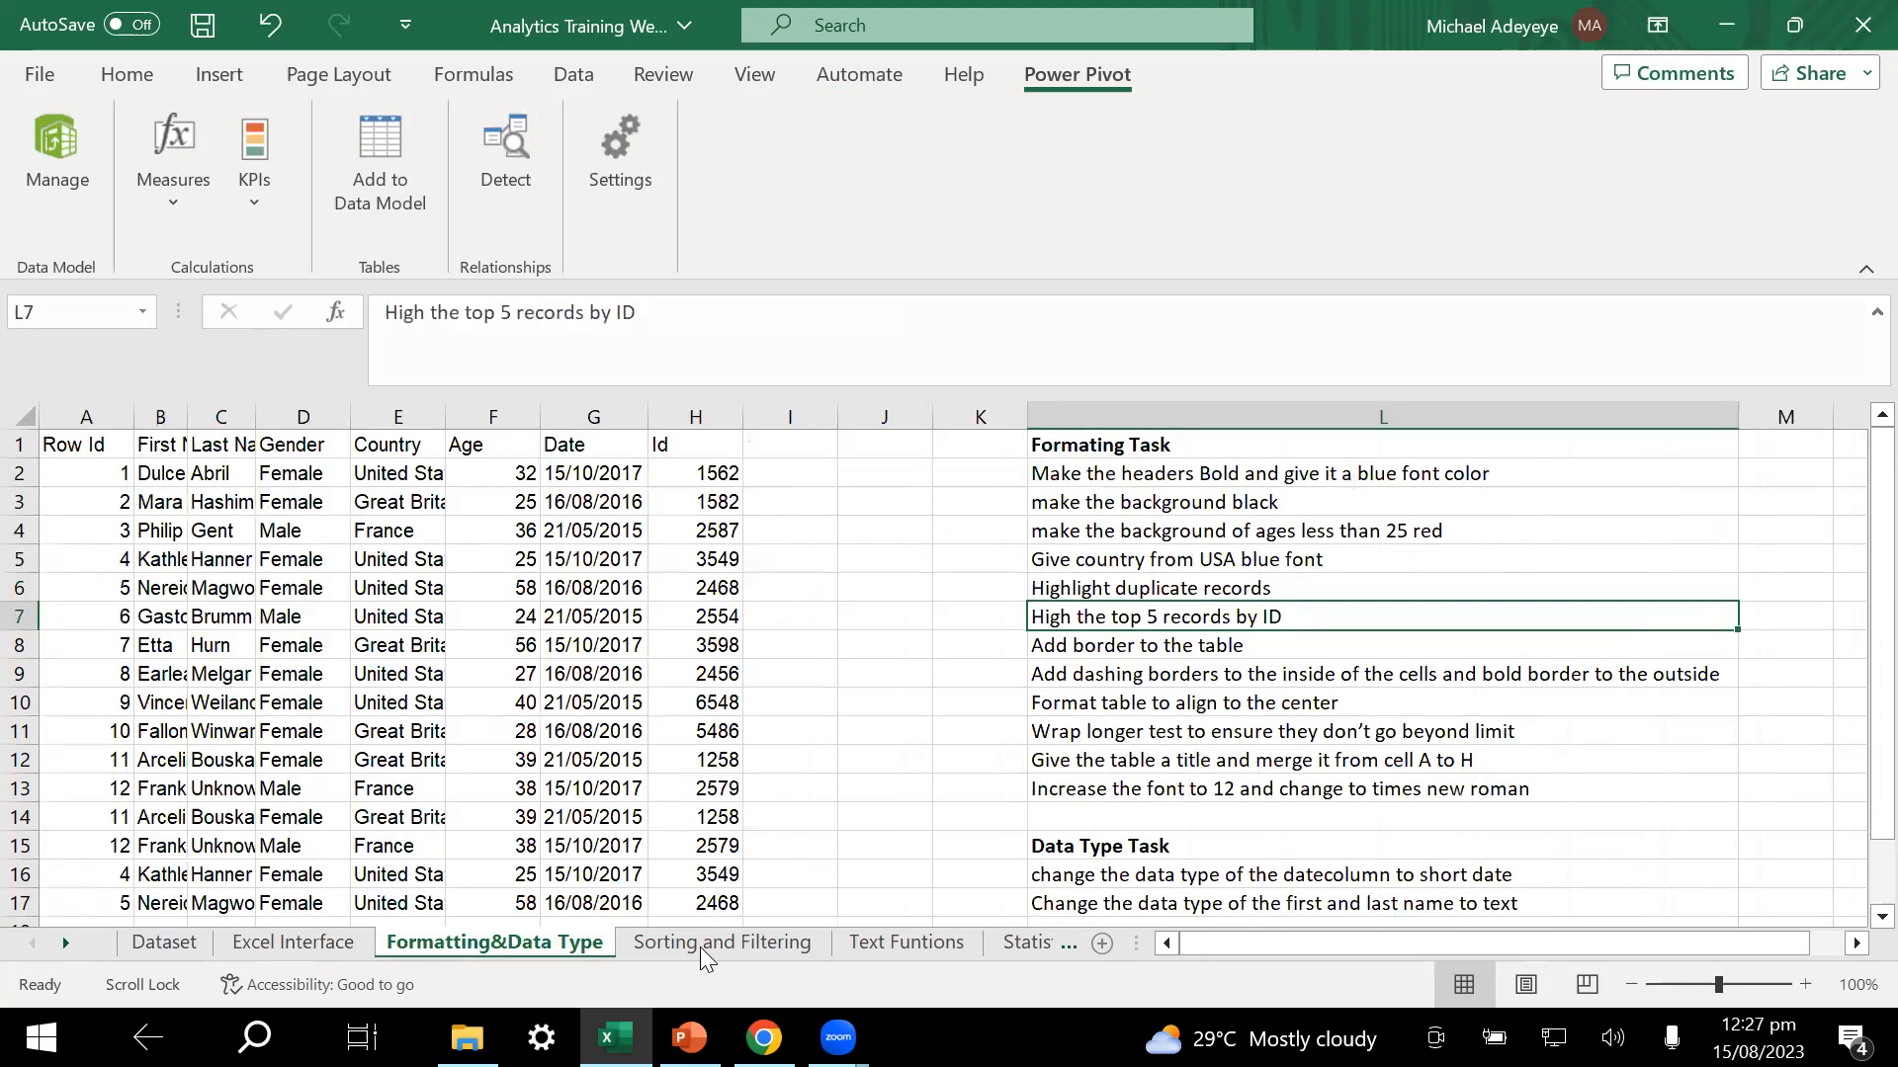
{"action": "left_click", "coordinate": [699, 947]}
{"action": "left_click", "coordinate": [869, 943]}
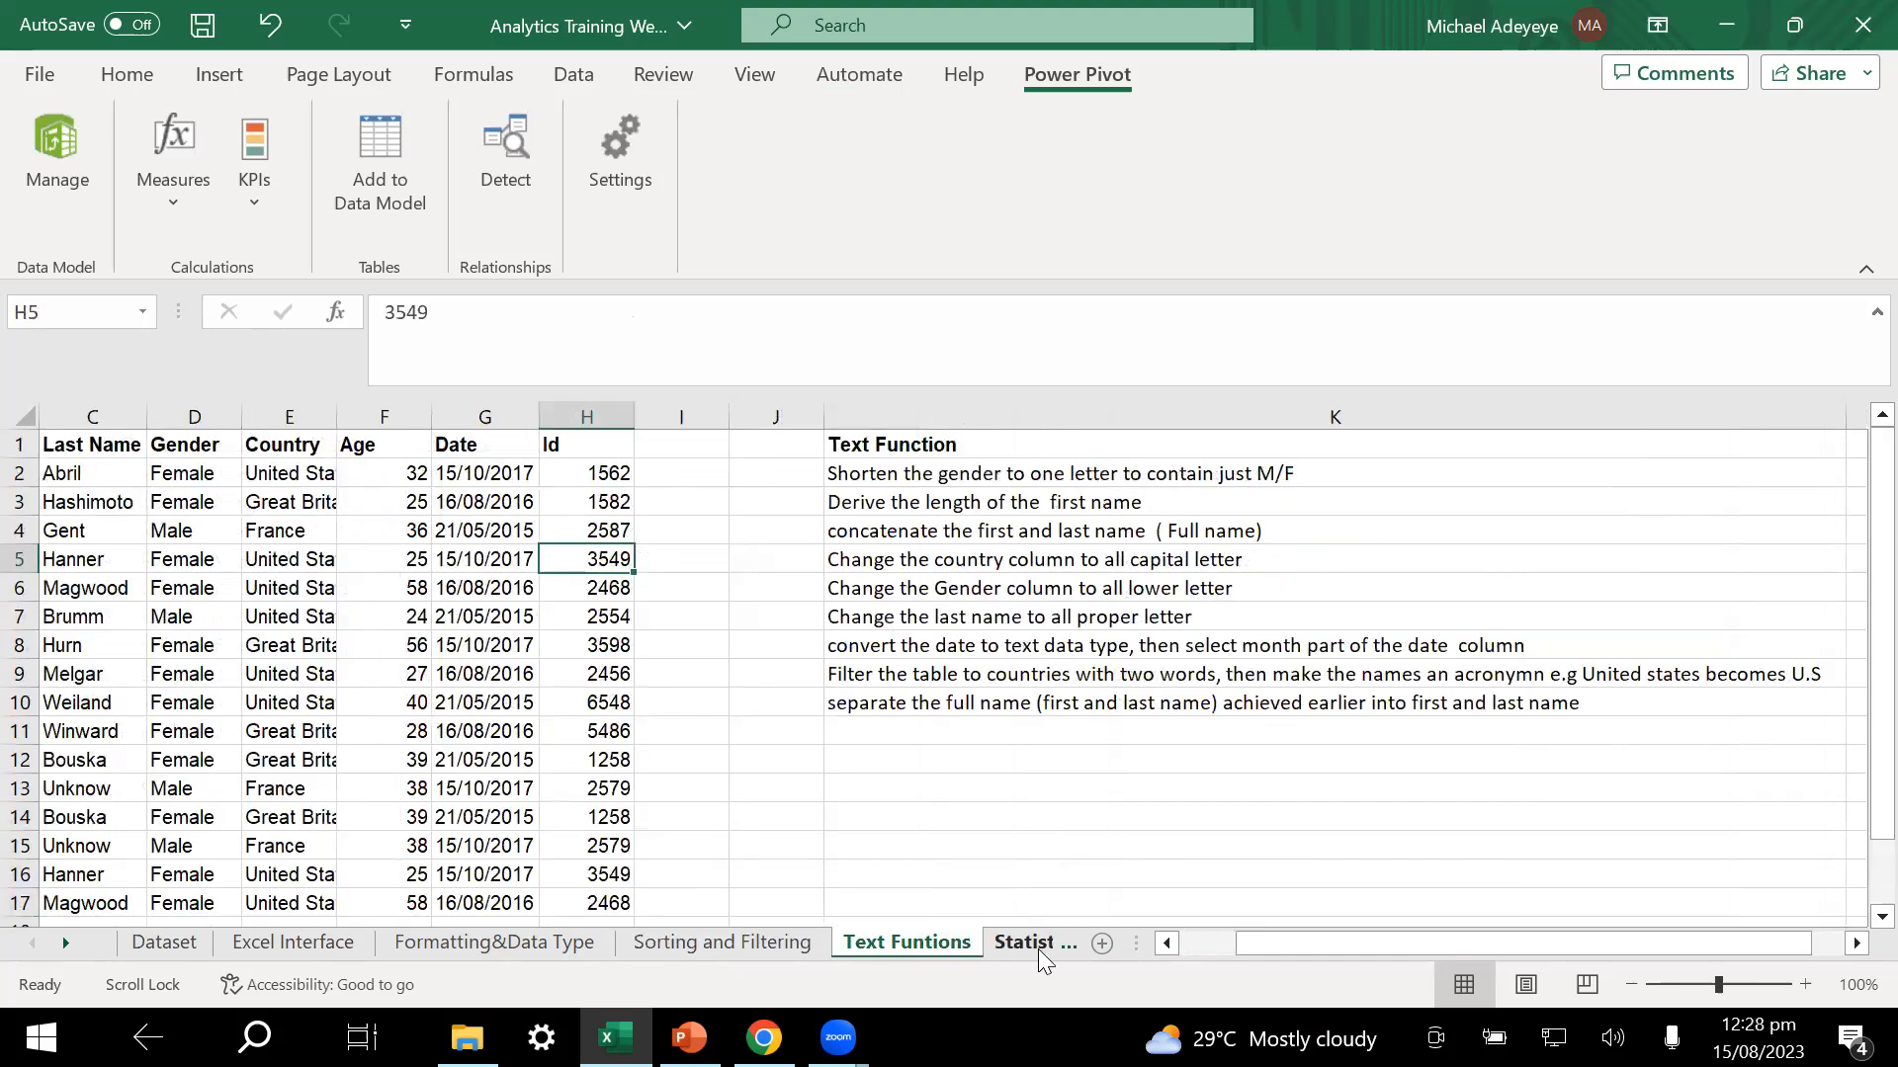
{"action": "left_click", "coordinate": [1038, 949]}
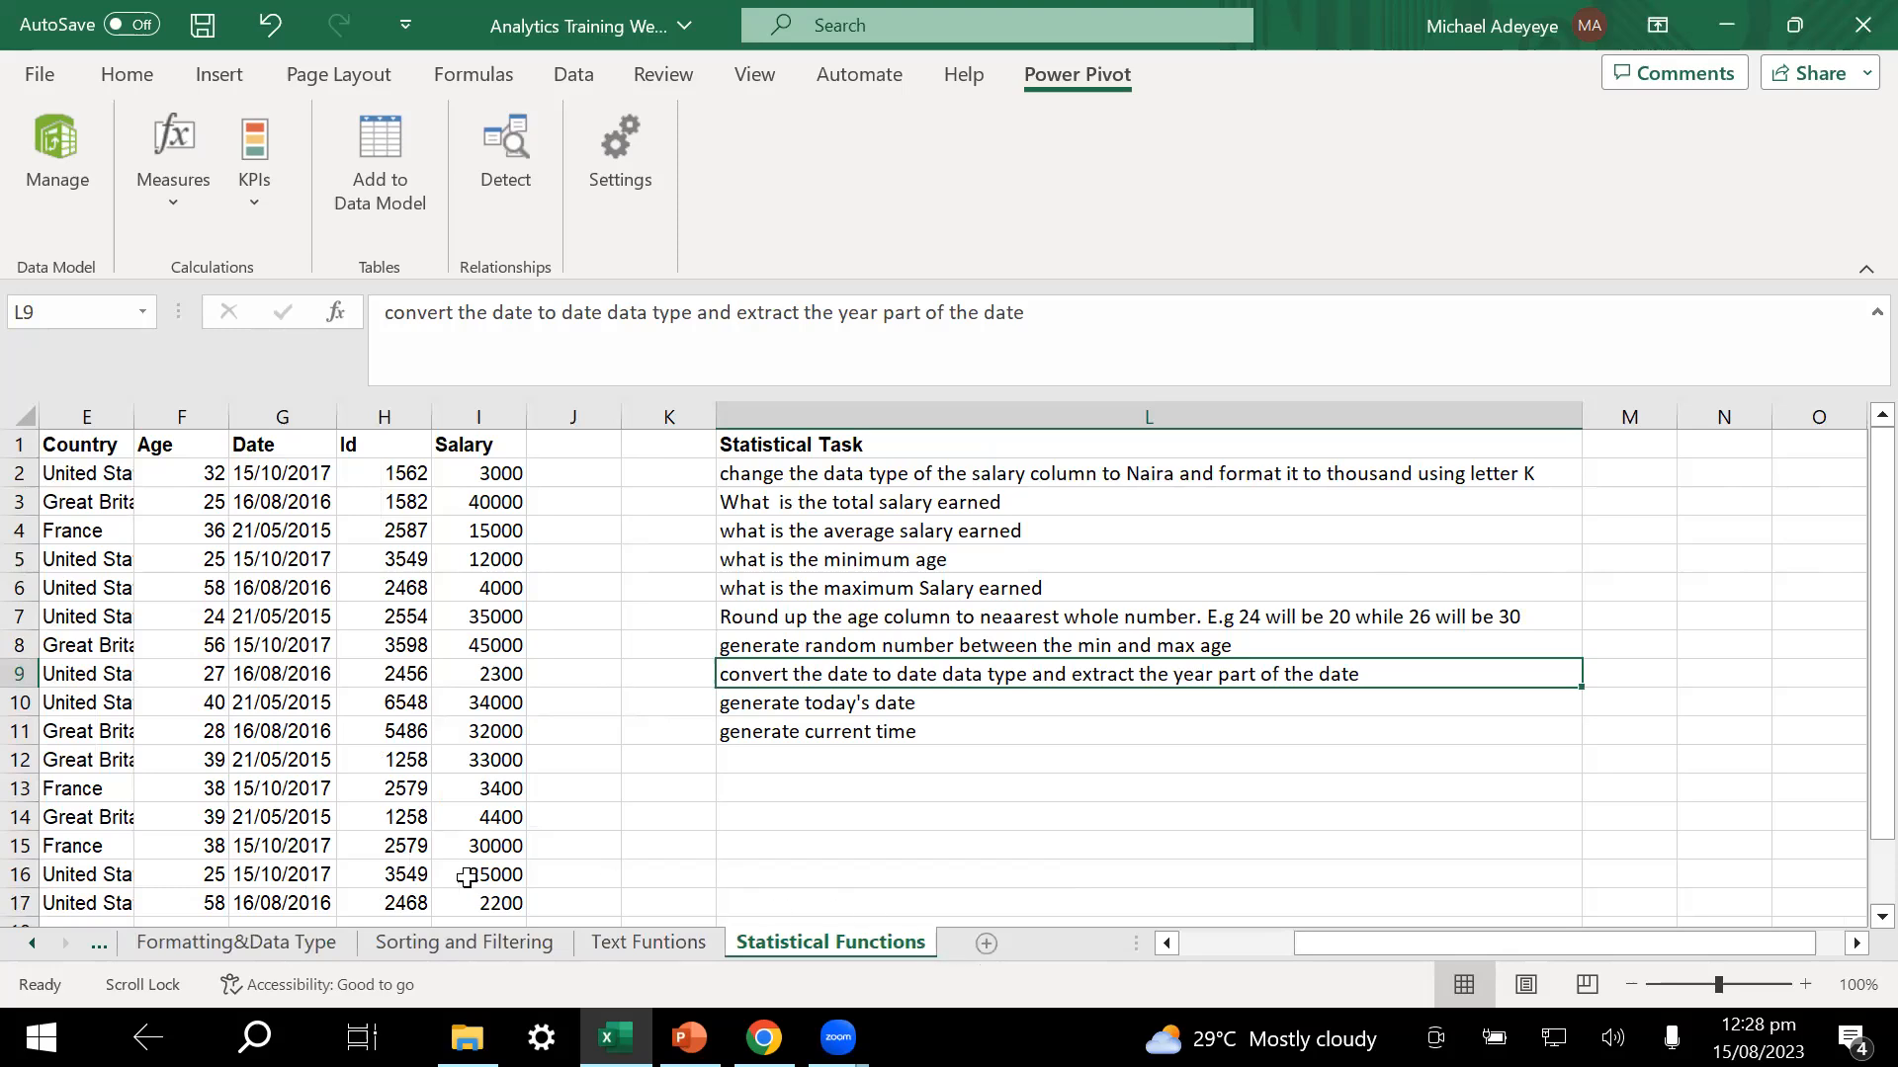
- Add a new sheet after Statistical Functions and rename it Na
{"action": "left_click", "coordinate": [987, 944]}
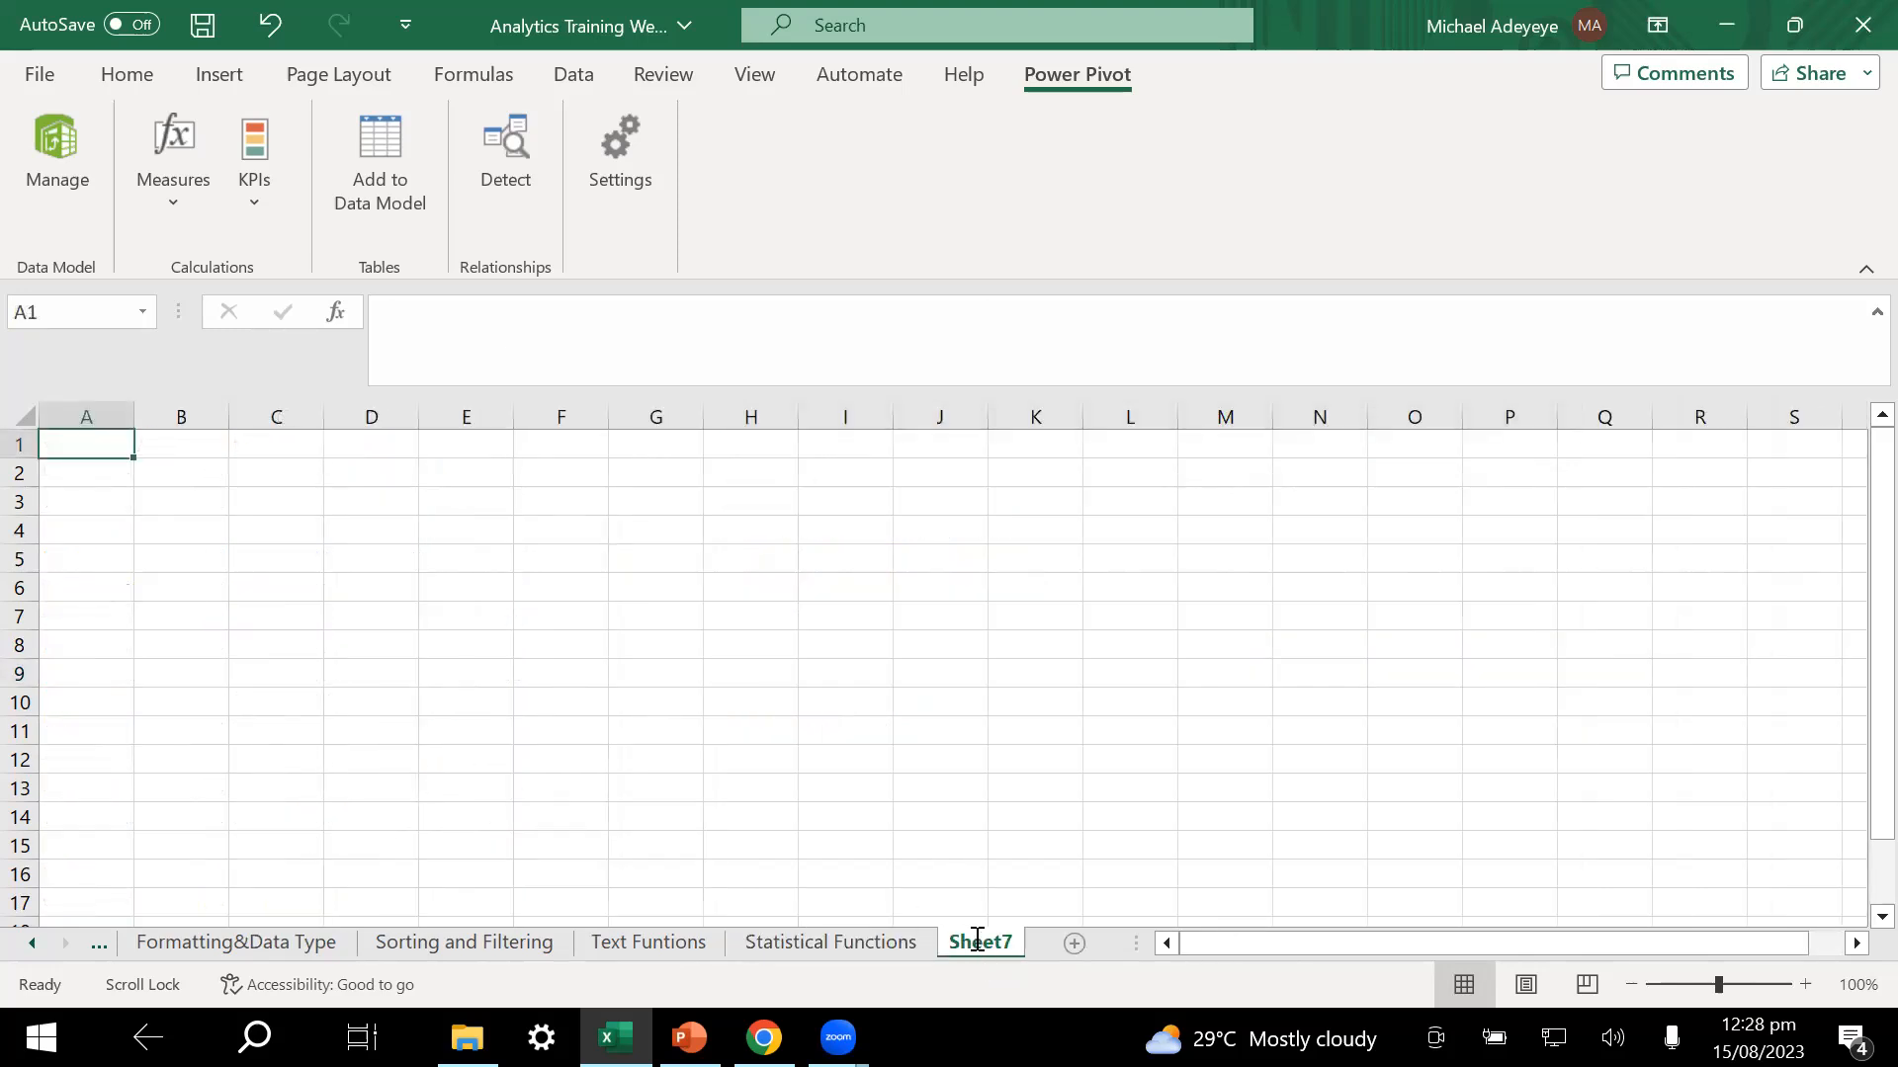
{"action": "double_click", "coordinate": [977, 941]}
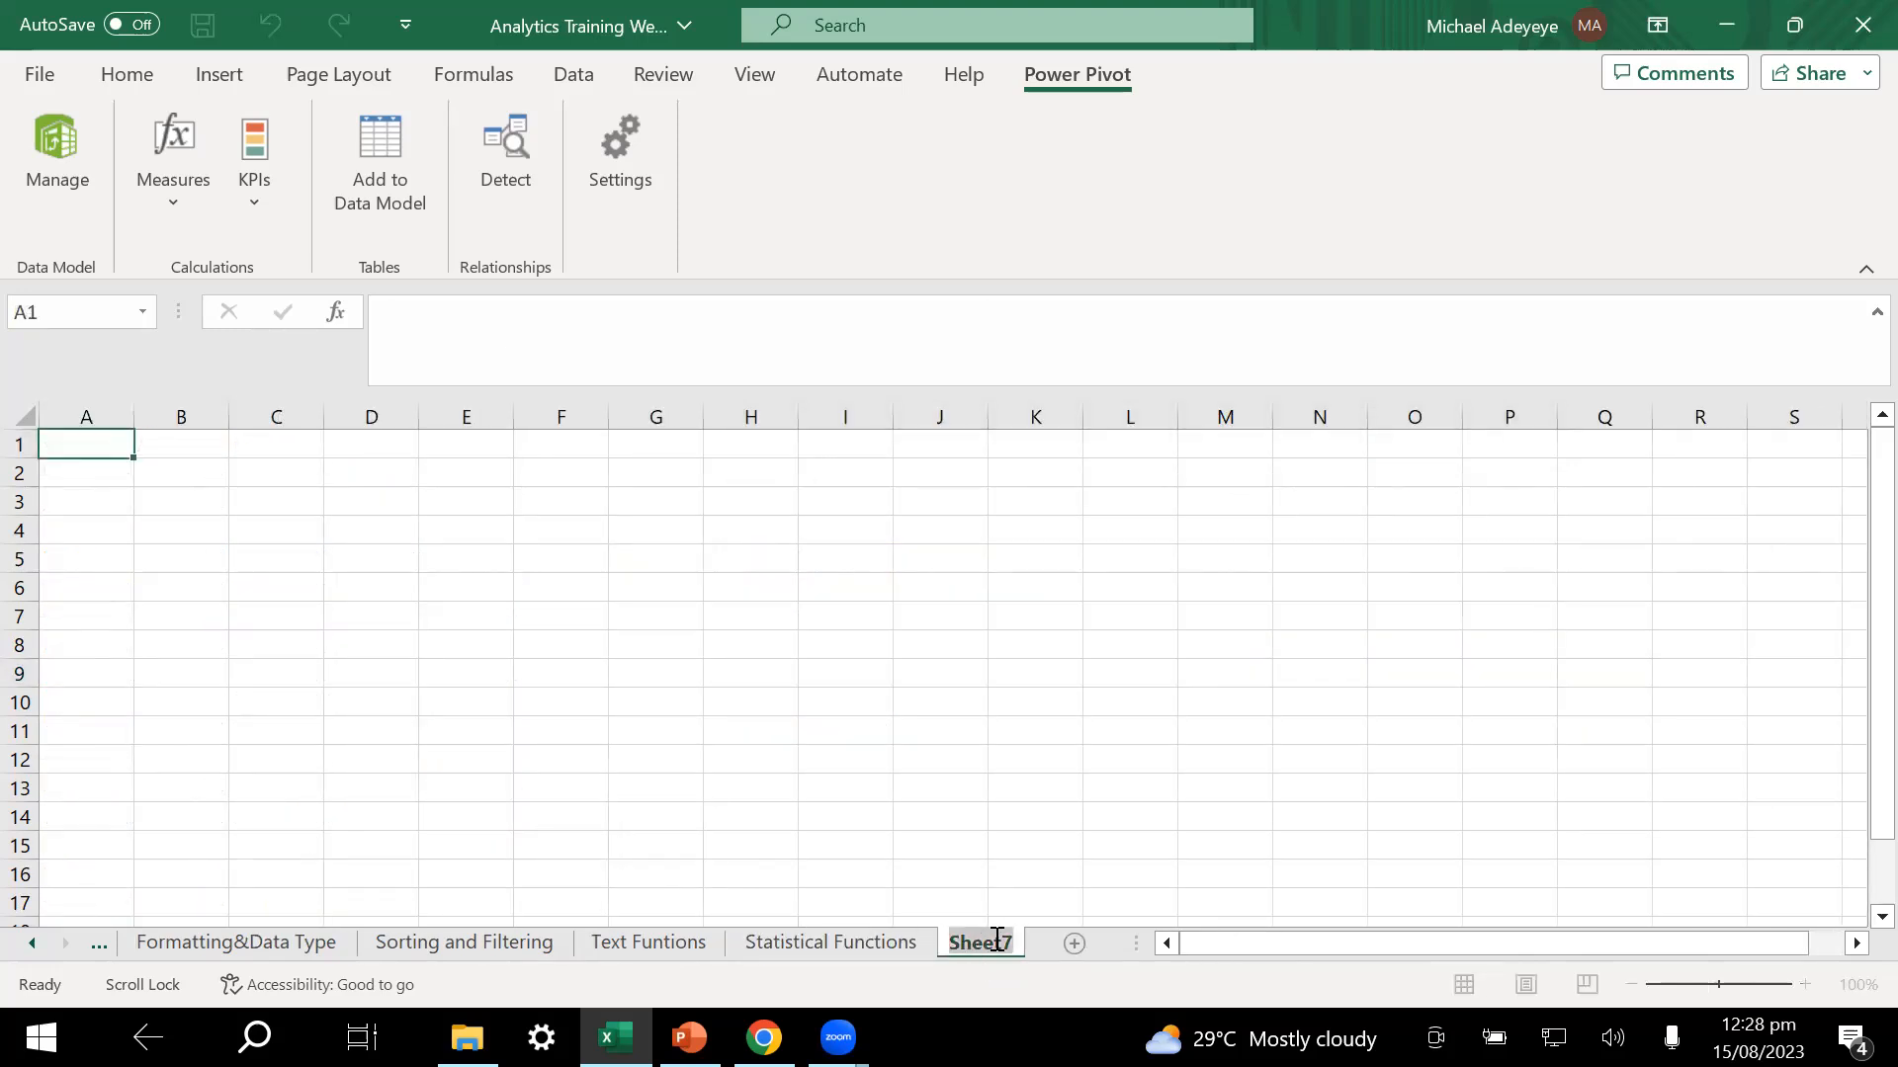
{"action": "left_click", "coordinate": [1026, 816]}
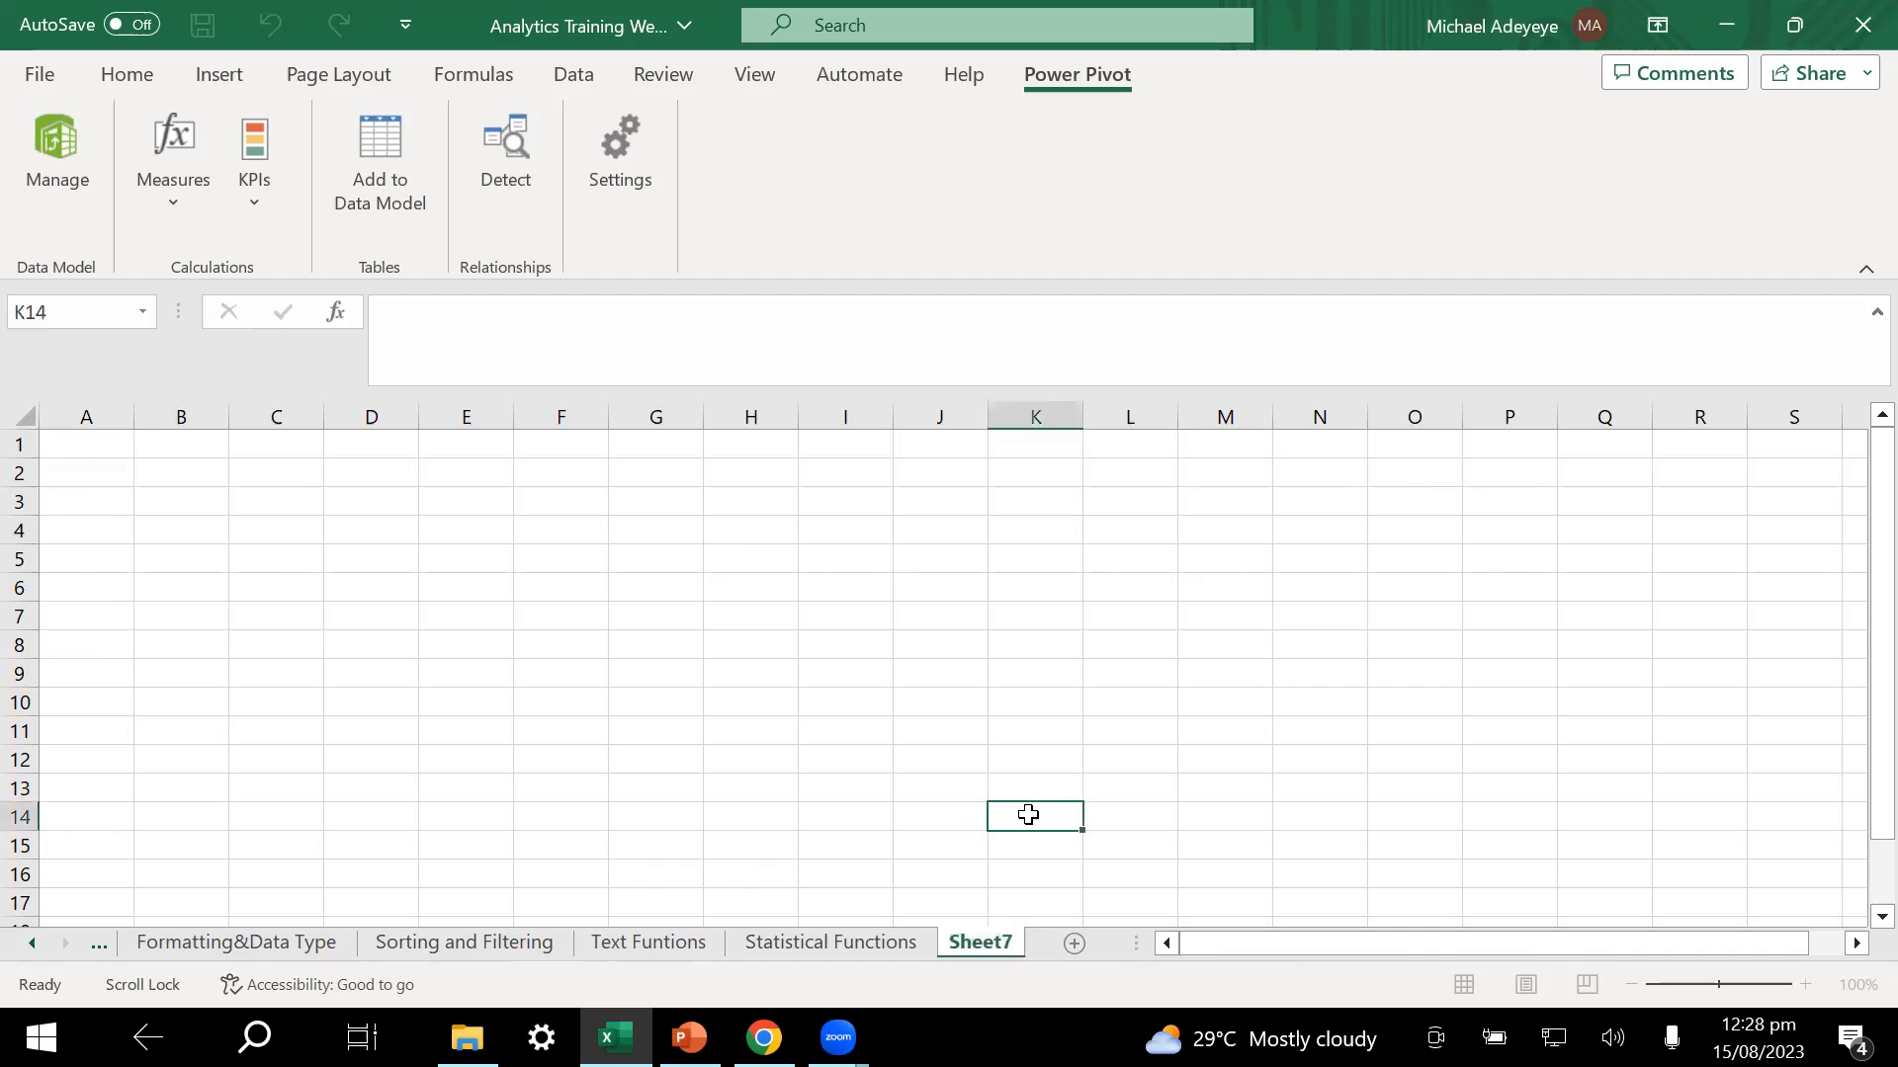
{"action": "double_click", "coordinate": [970, 947]}
{"action": "type", "text": "Nause"}
{"action": "key", "text": "BackSpace"}
{"action": "key", "text": "BackSpace"}
{"action": "key", "text": "BackSpace"}
{"action": "key", "text": "Return"}
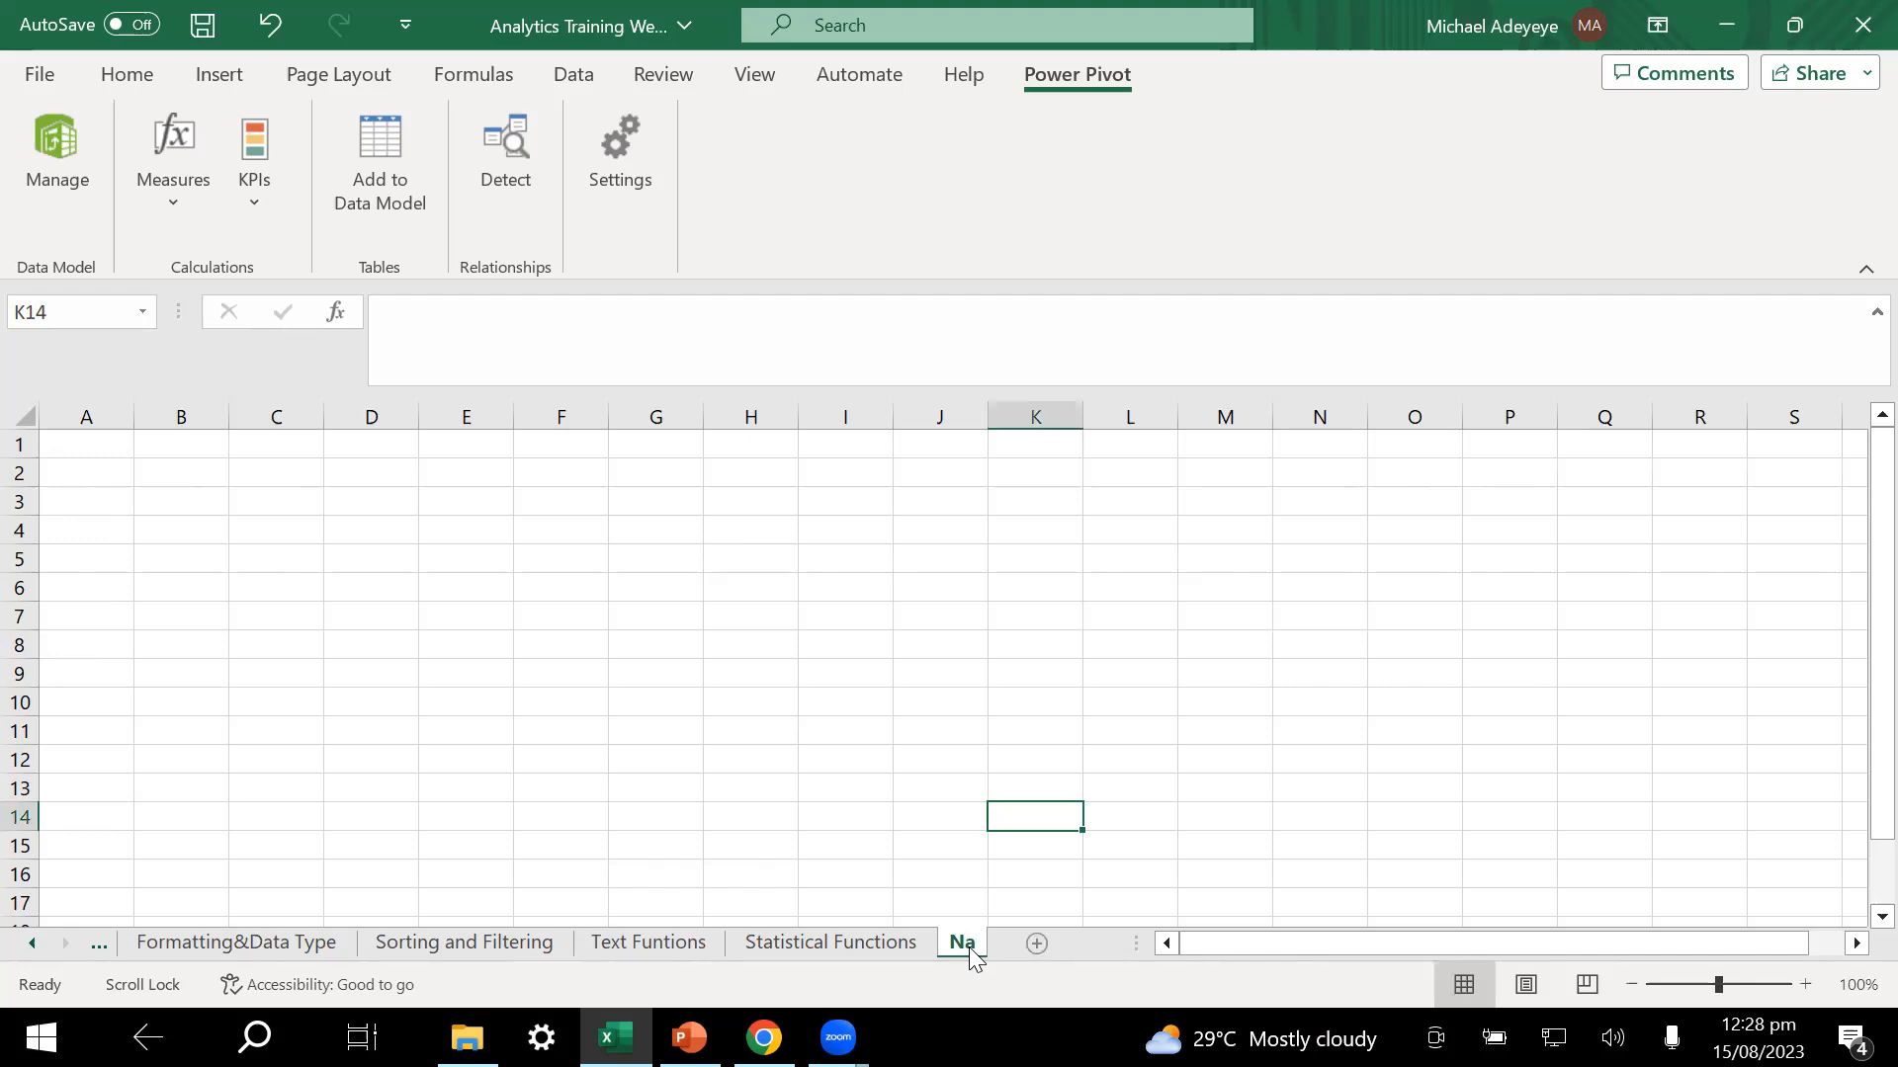
- Delete the Na sheet and select cell L12 on the Statistical Functions sheet
{"action": "right_click", "coordinate": [973, 956]}
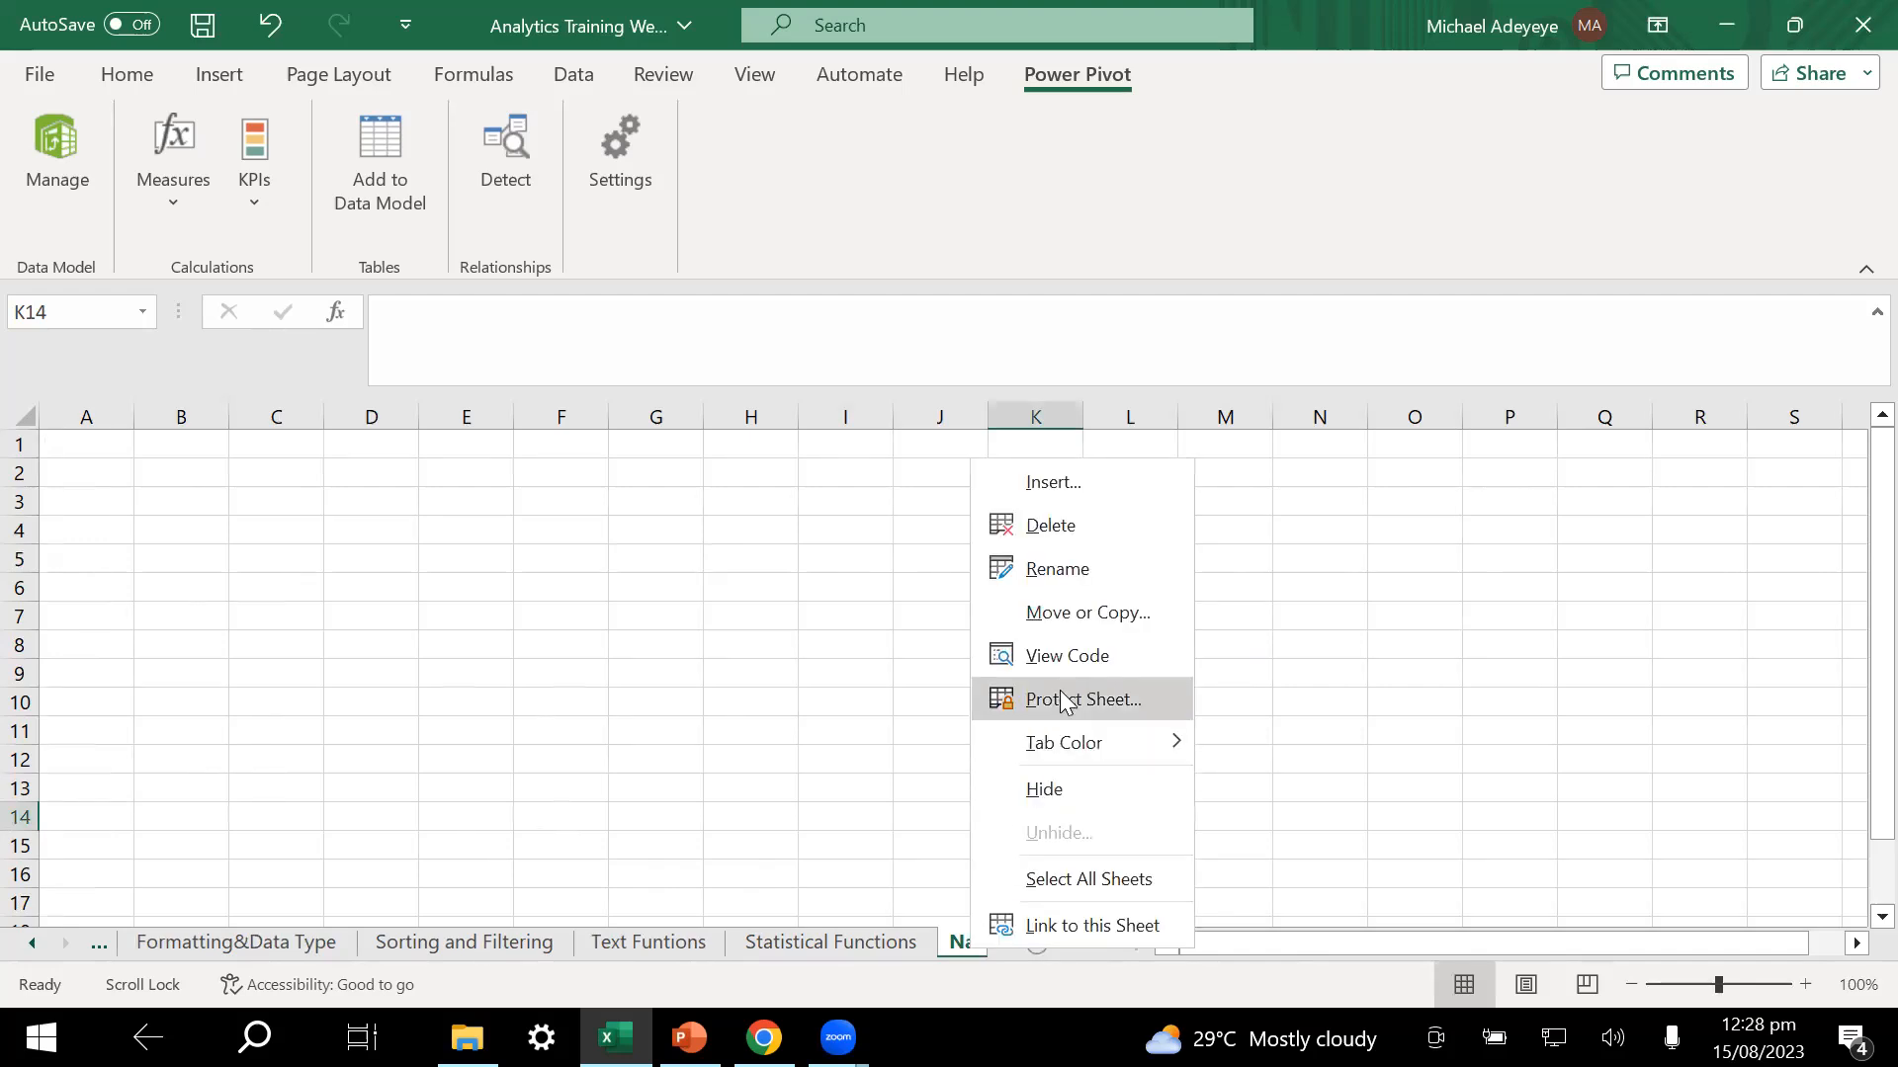
{"action": "left_click", "coordinate": [1083, 528]}
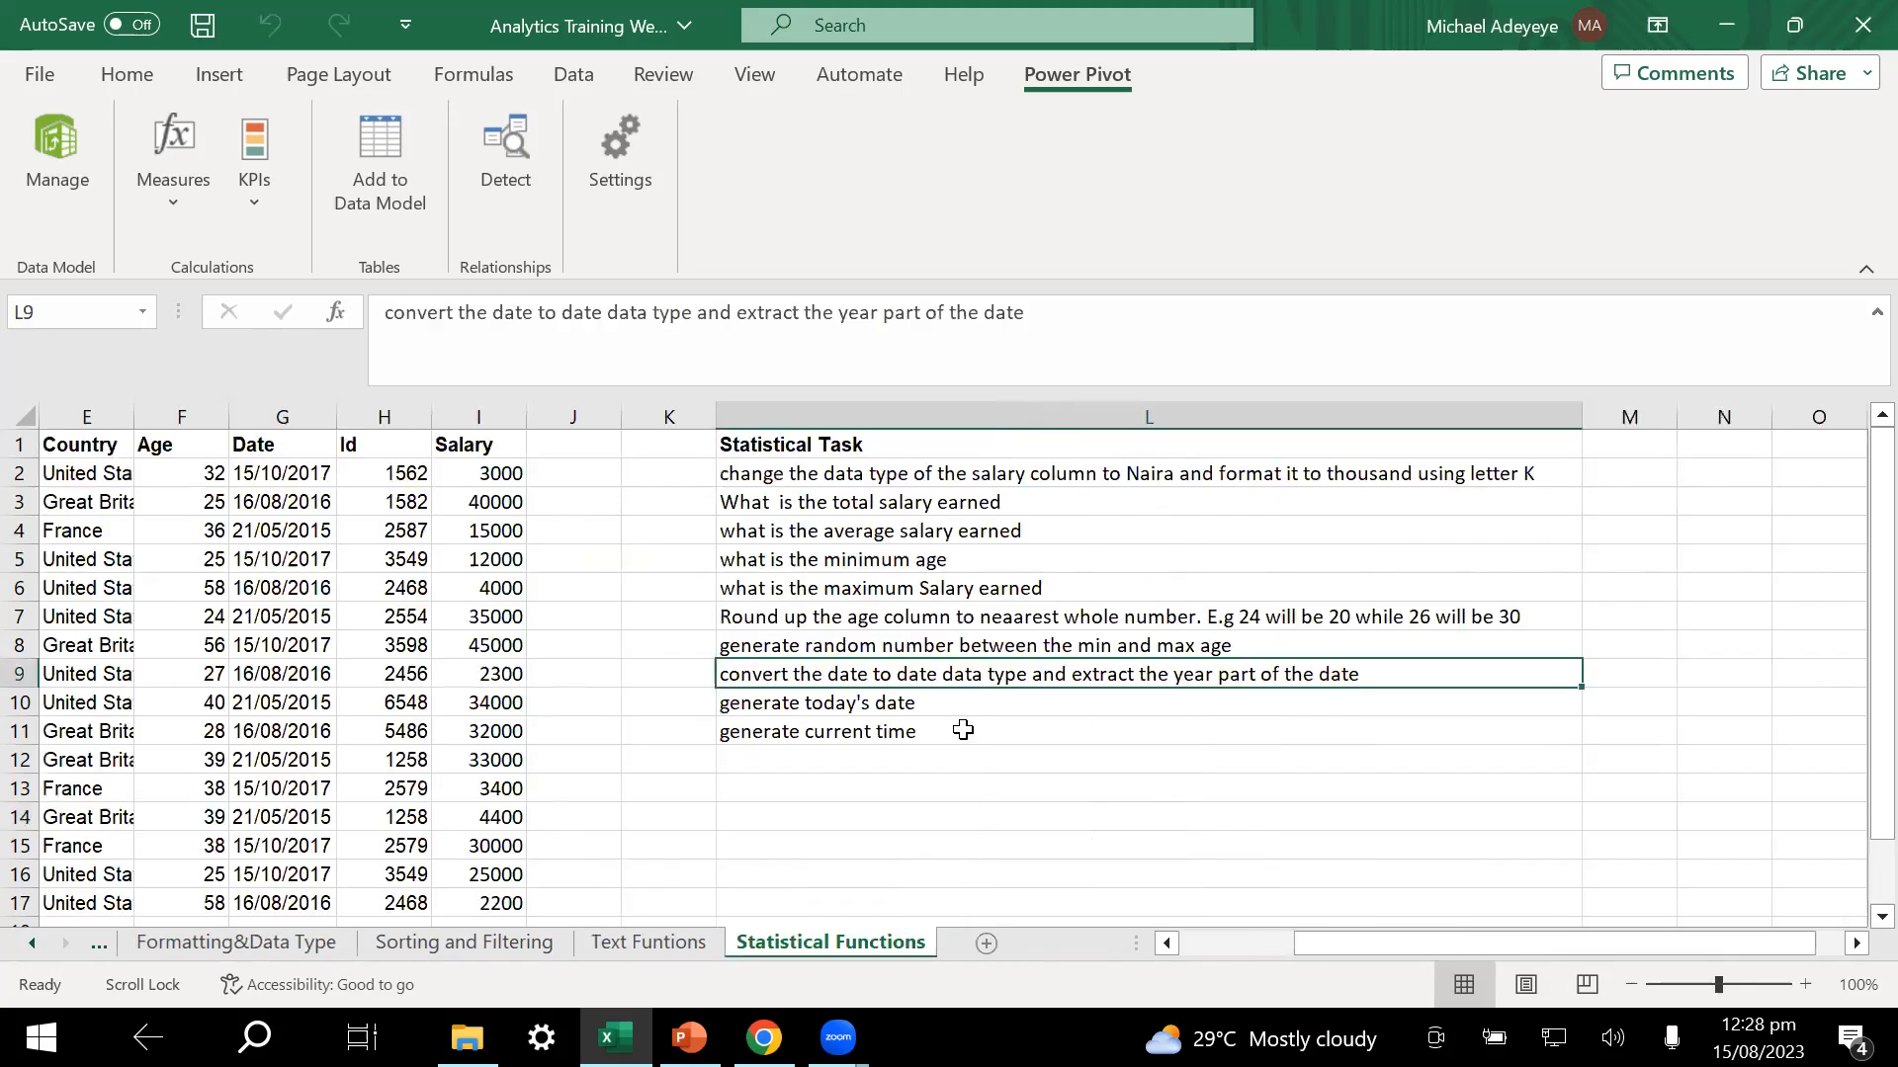
{"action": "left_click", "coordinate": [848, 767]}
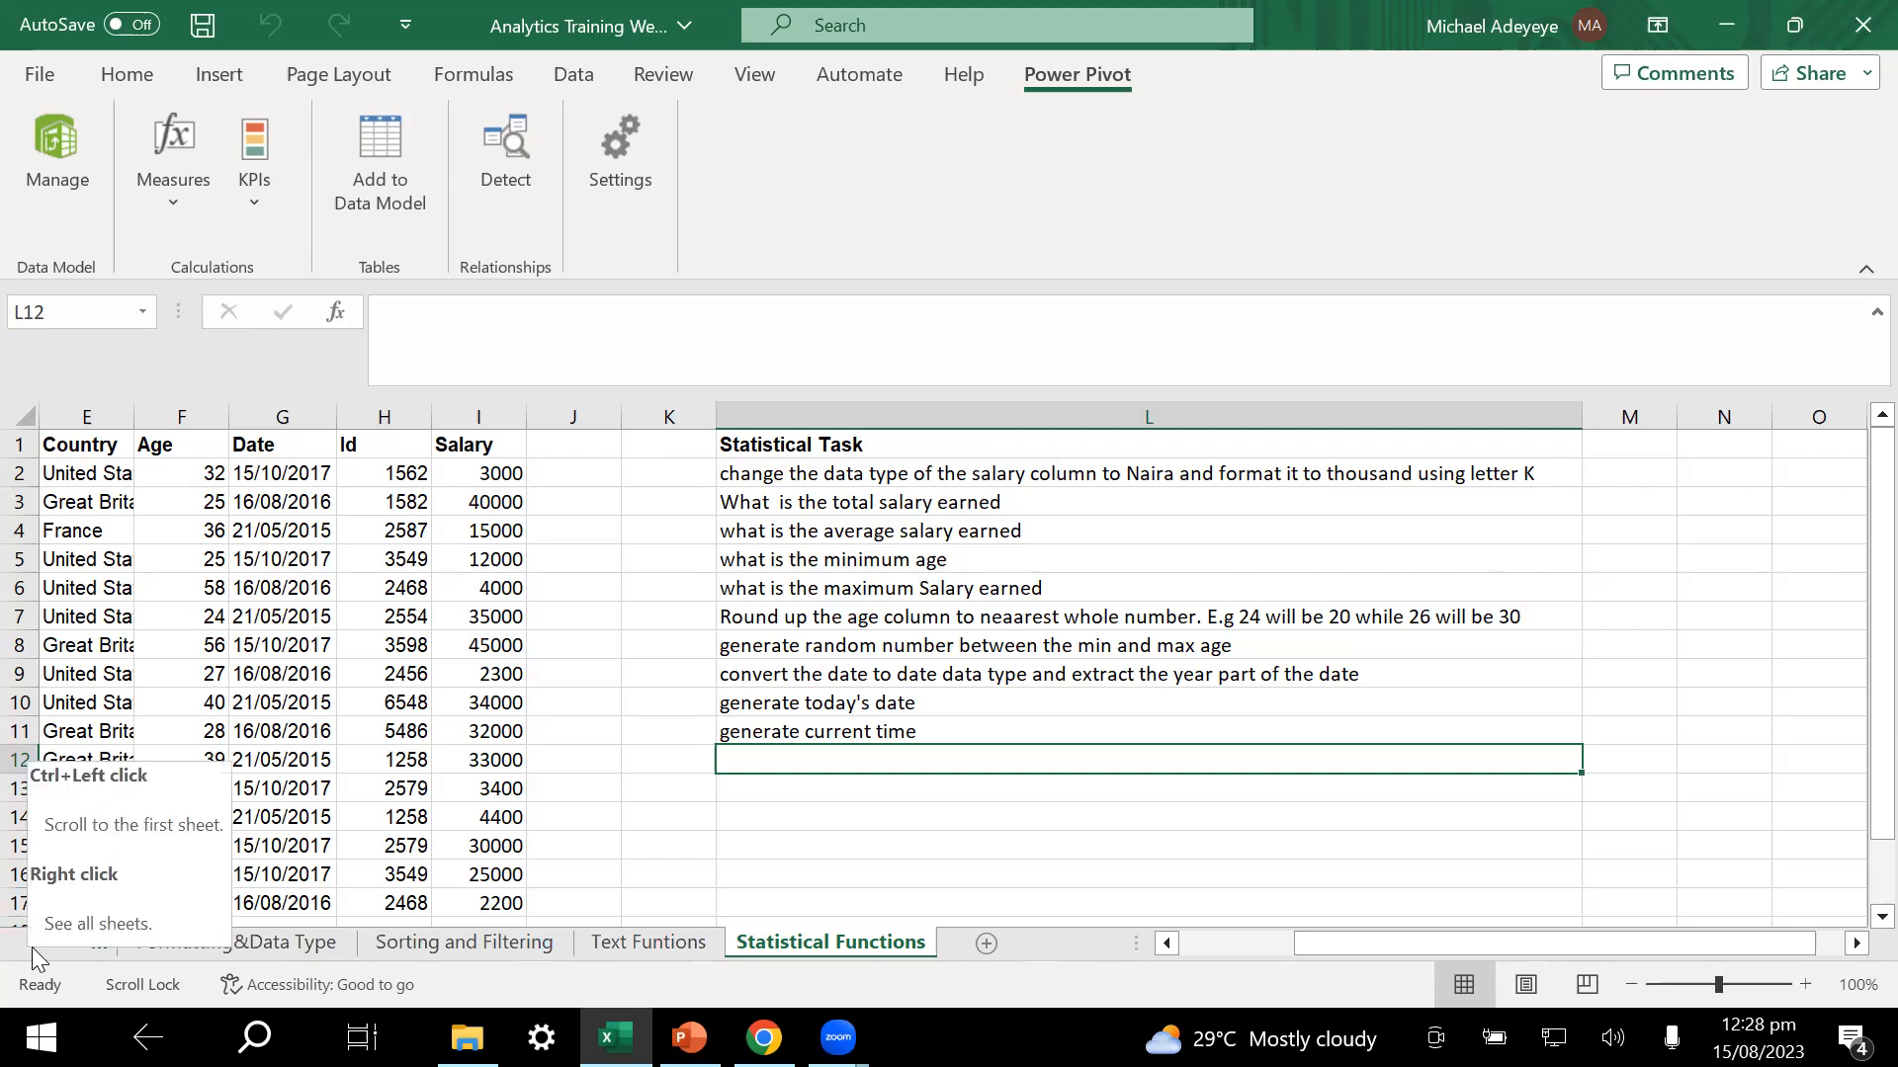
- Go back to the first sheets of the workbook, look over Dataset, and return to the Excel Interface sheet
{"action": "left_click", "coordinate": [318, 674]}
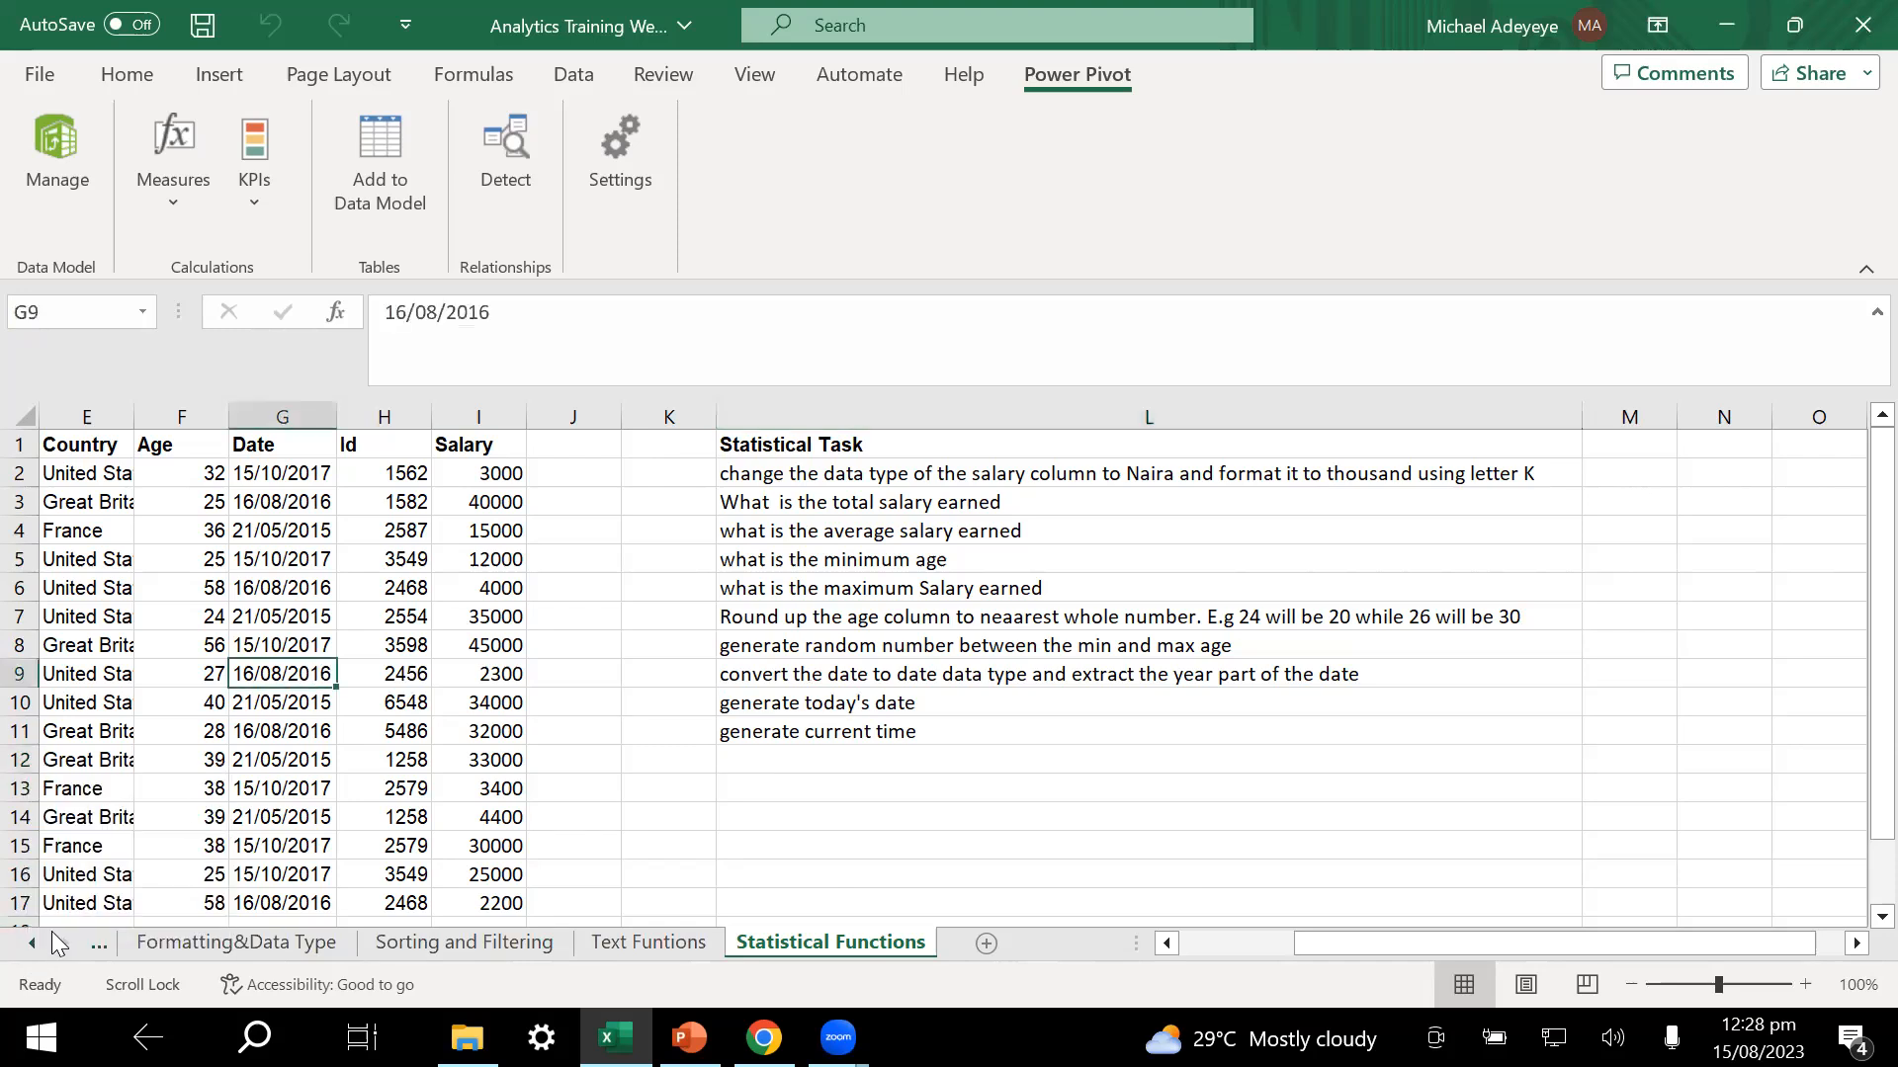
{"action": "left_click", "coordinate": [36, 944]}
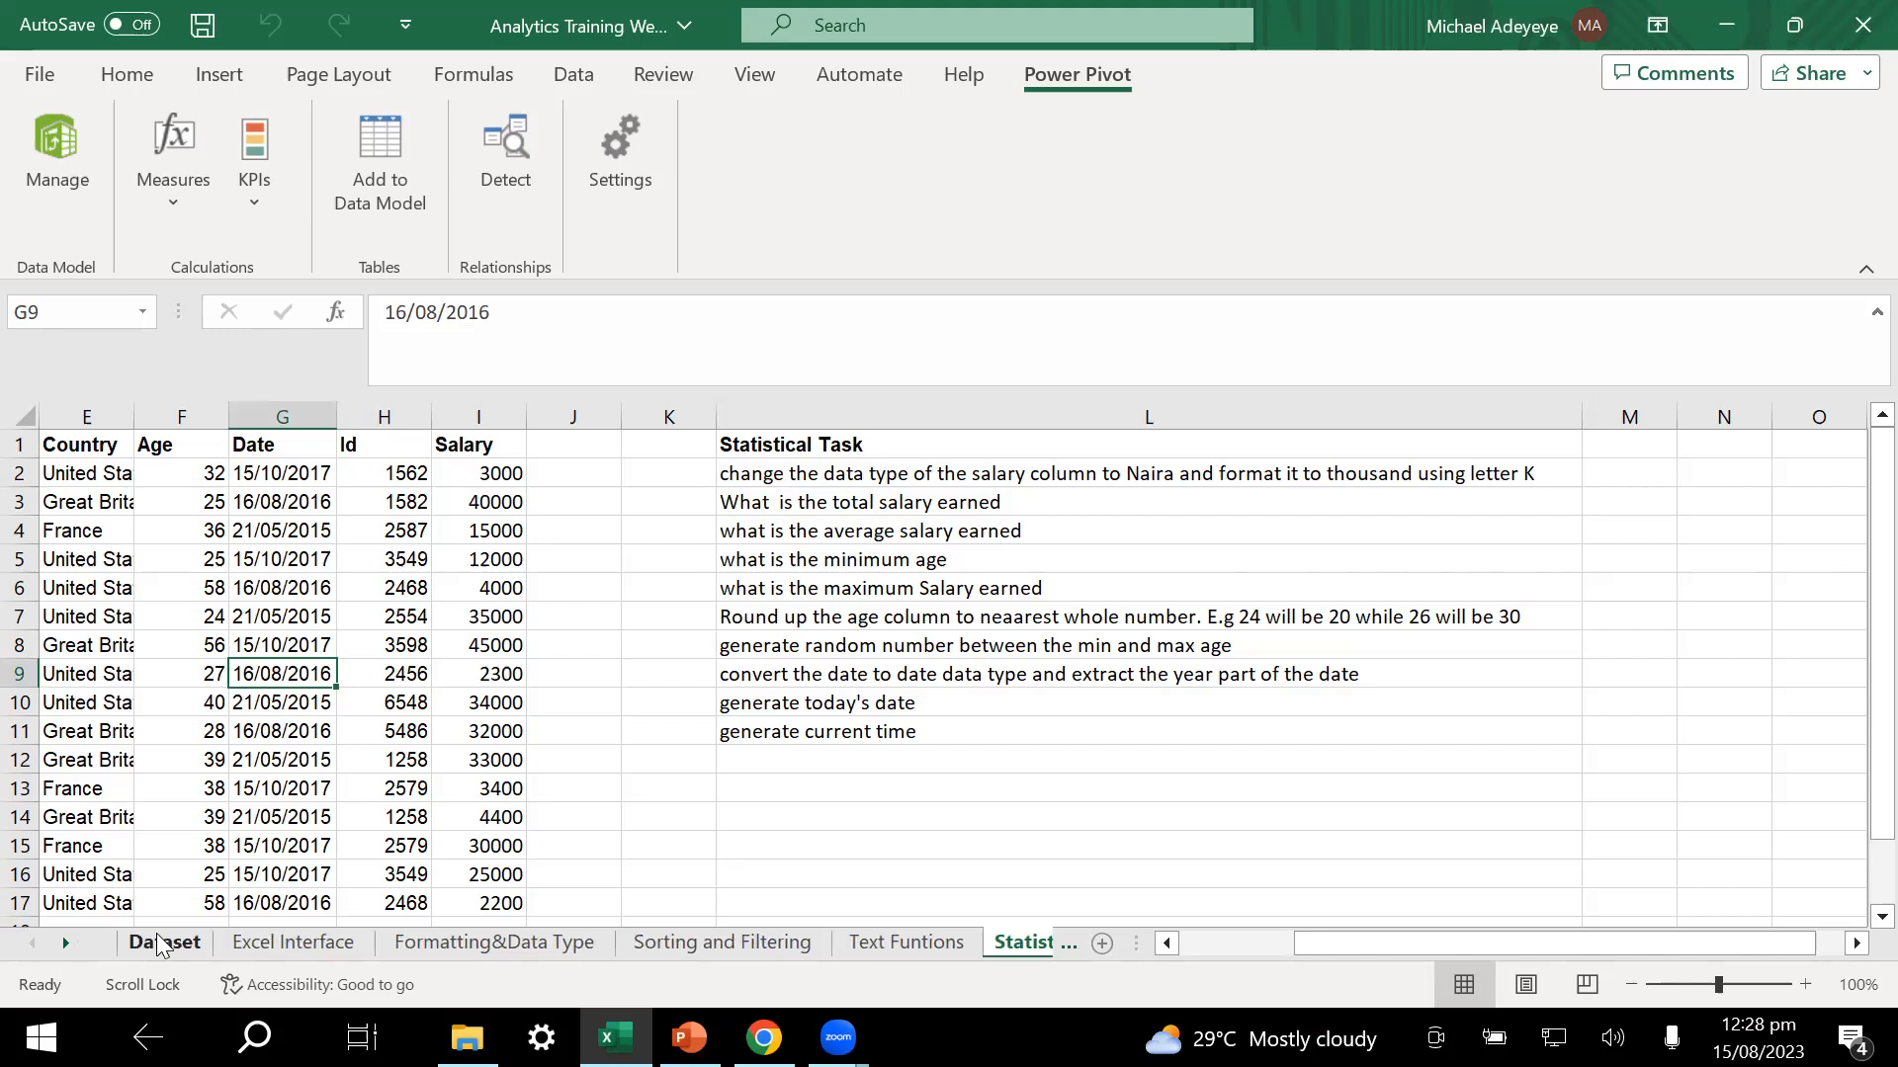
{"action": "left_click", "coordinate": [160, 944]}
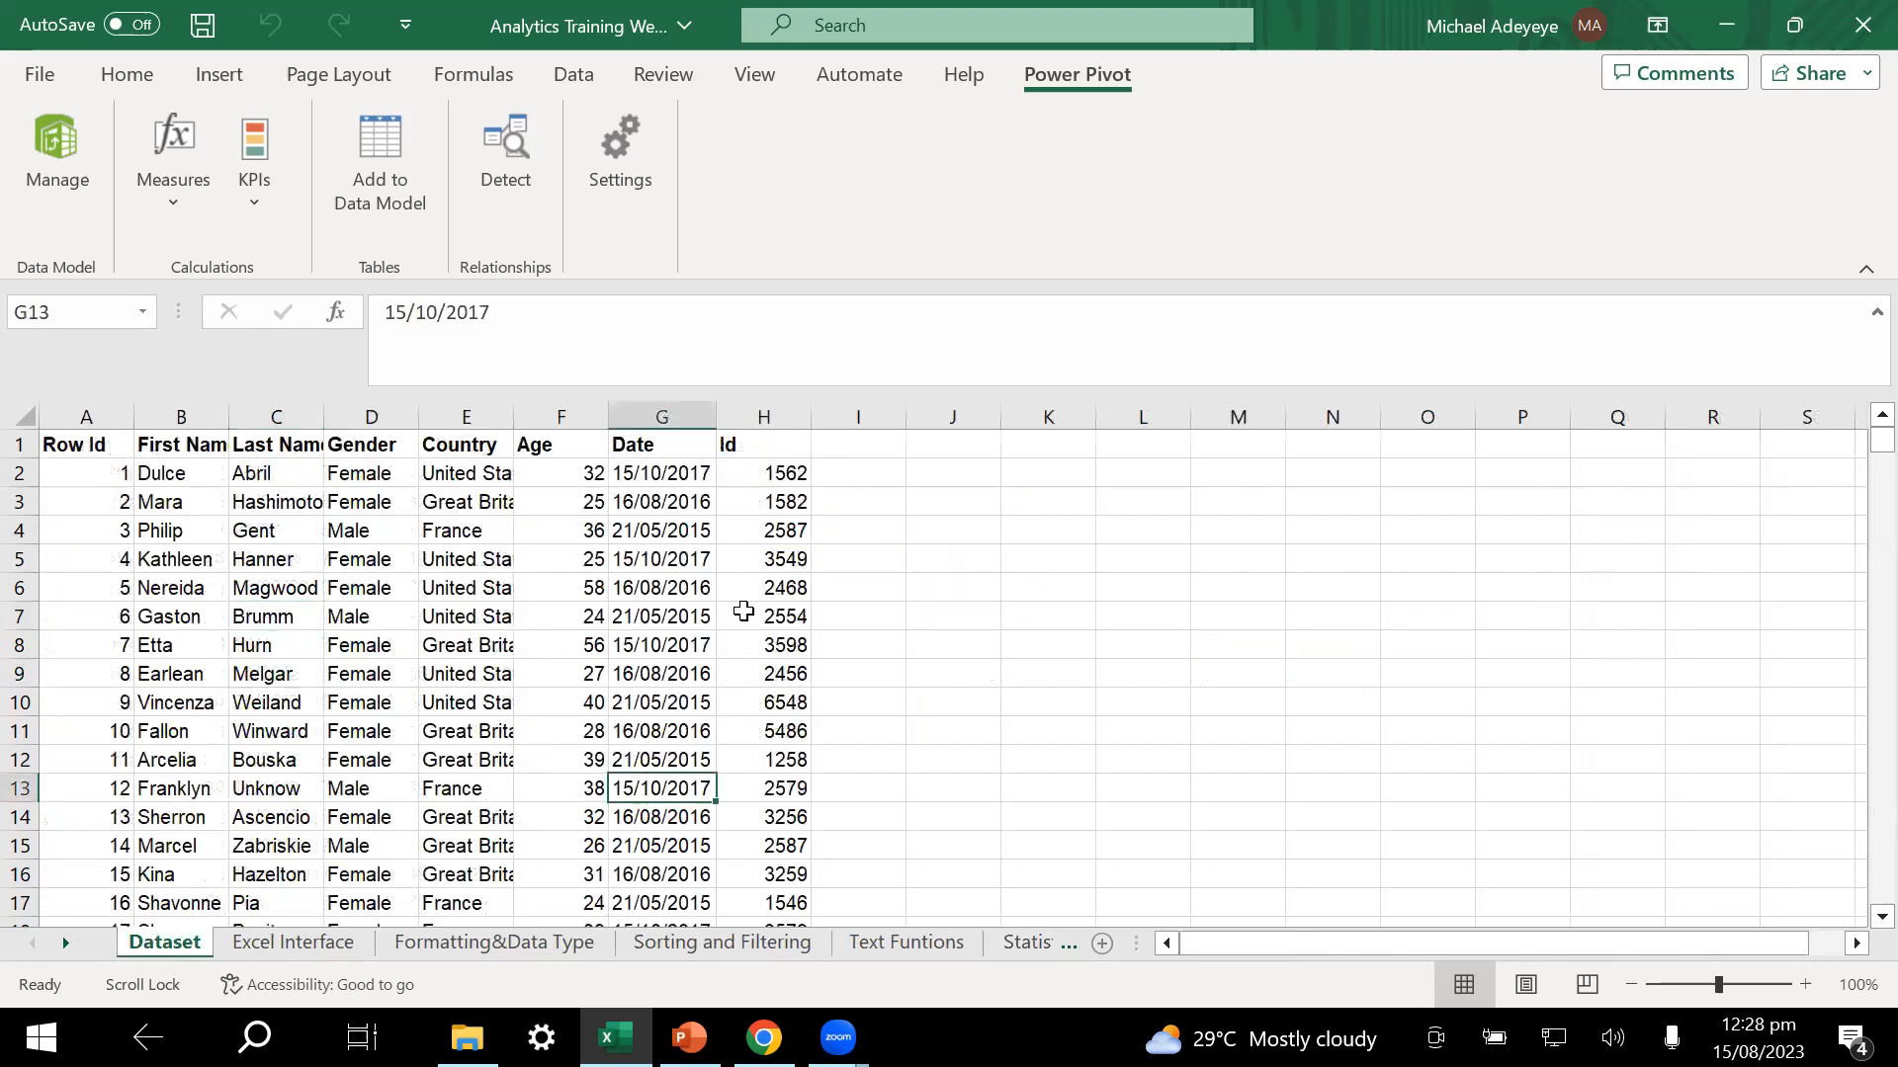
{"action": "left_click", "coordinate": [765, 651]}
{"action": "left_click", "coordinate": [322, 941]}
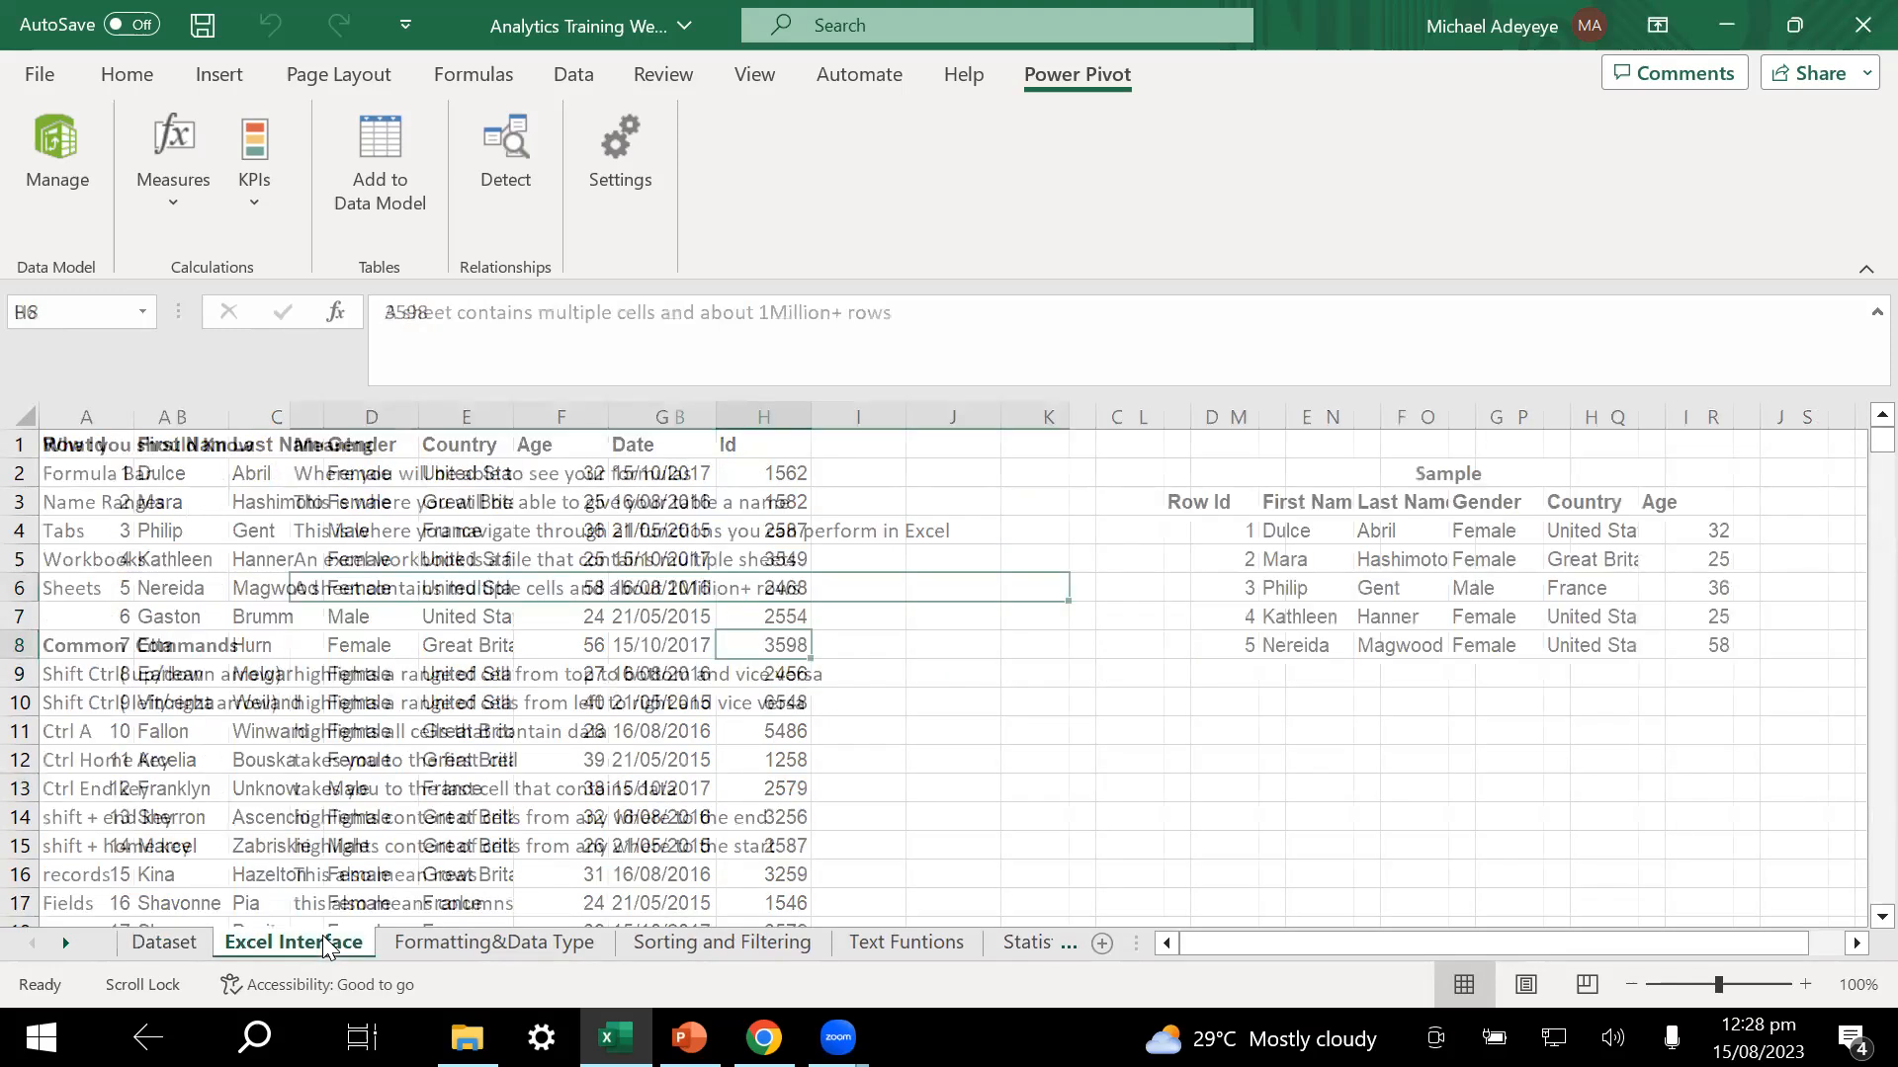
{"action": "left_click", "coordinate": [704, 719]}
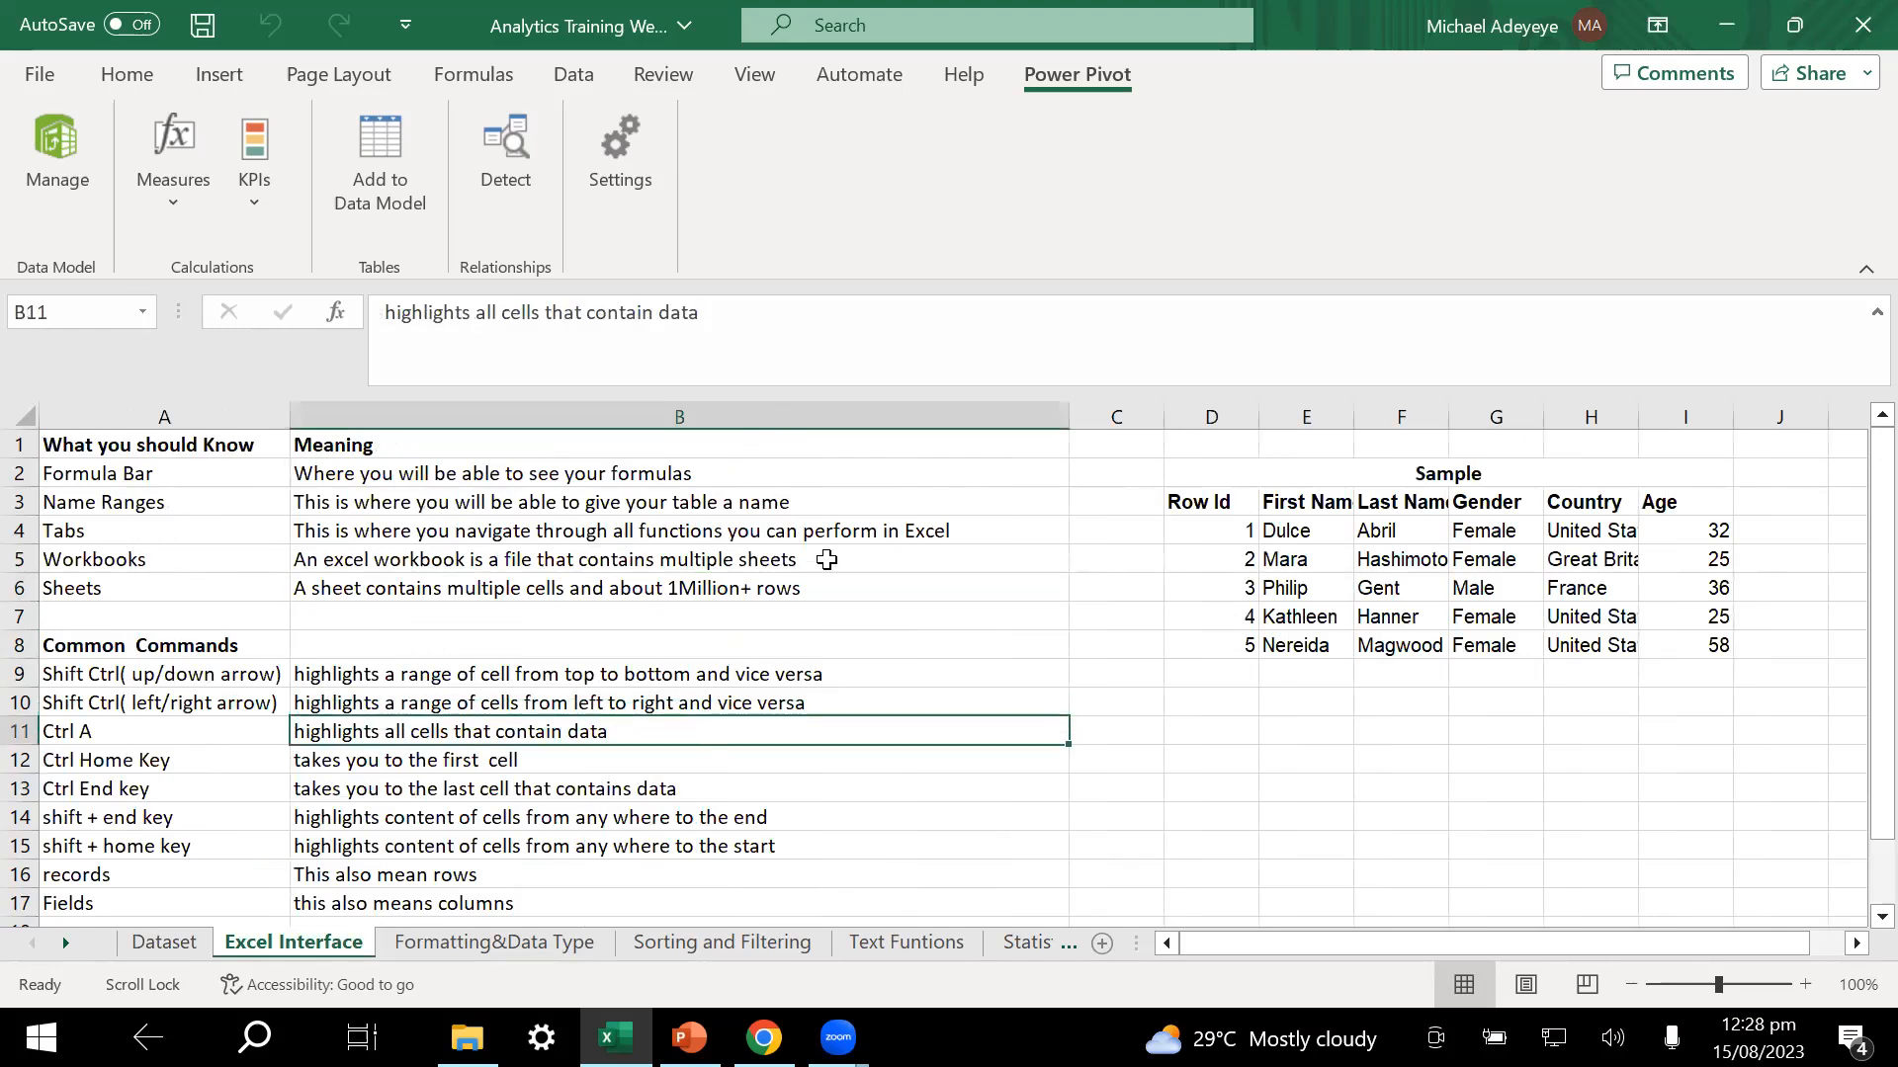
{"action": "left_click", "coordinate": [753, 620]}
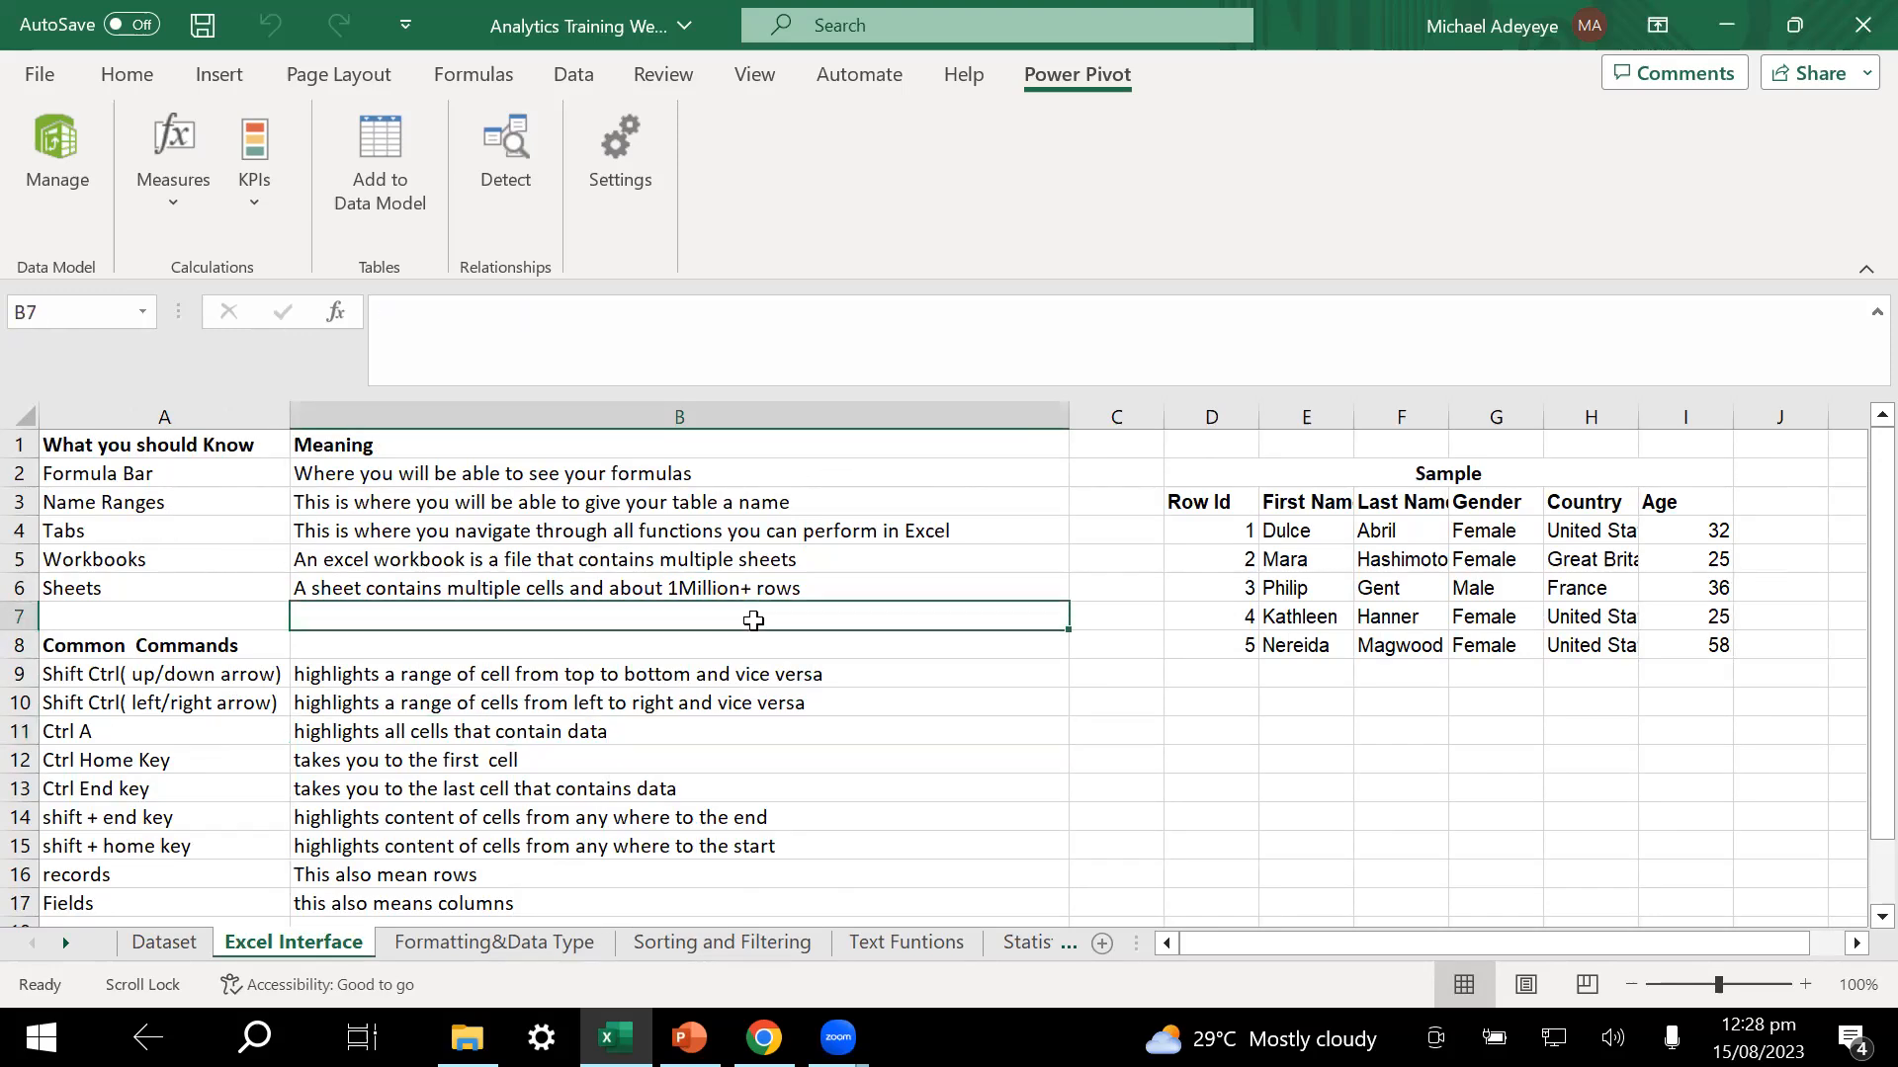
{"action": "left_click", "coordinate": [848, 643]}
{"action": "left_click", "coordinate": [751, 613]}
- Examine how column C and row 1 identify a cell, finishing with cell C1 selected
{"action": "left_click", "coordinate": [1114, 447]}
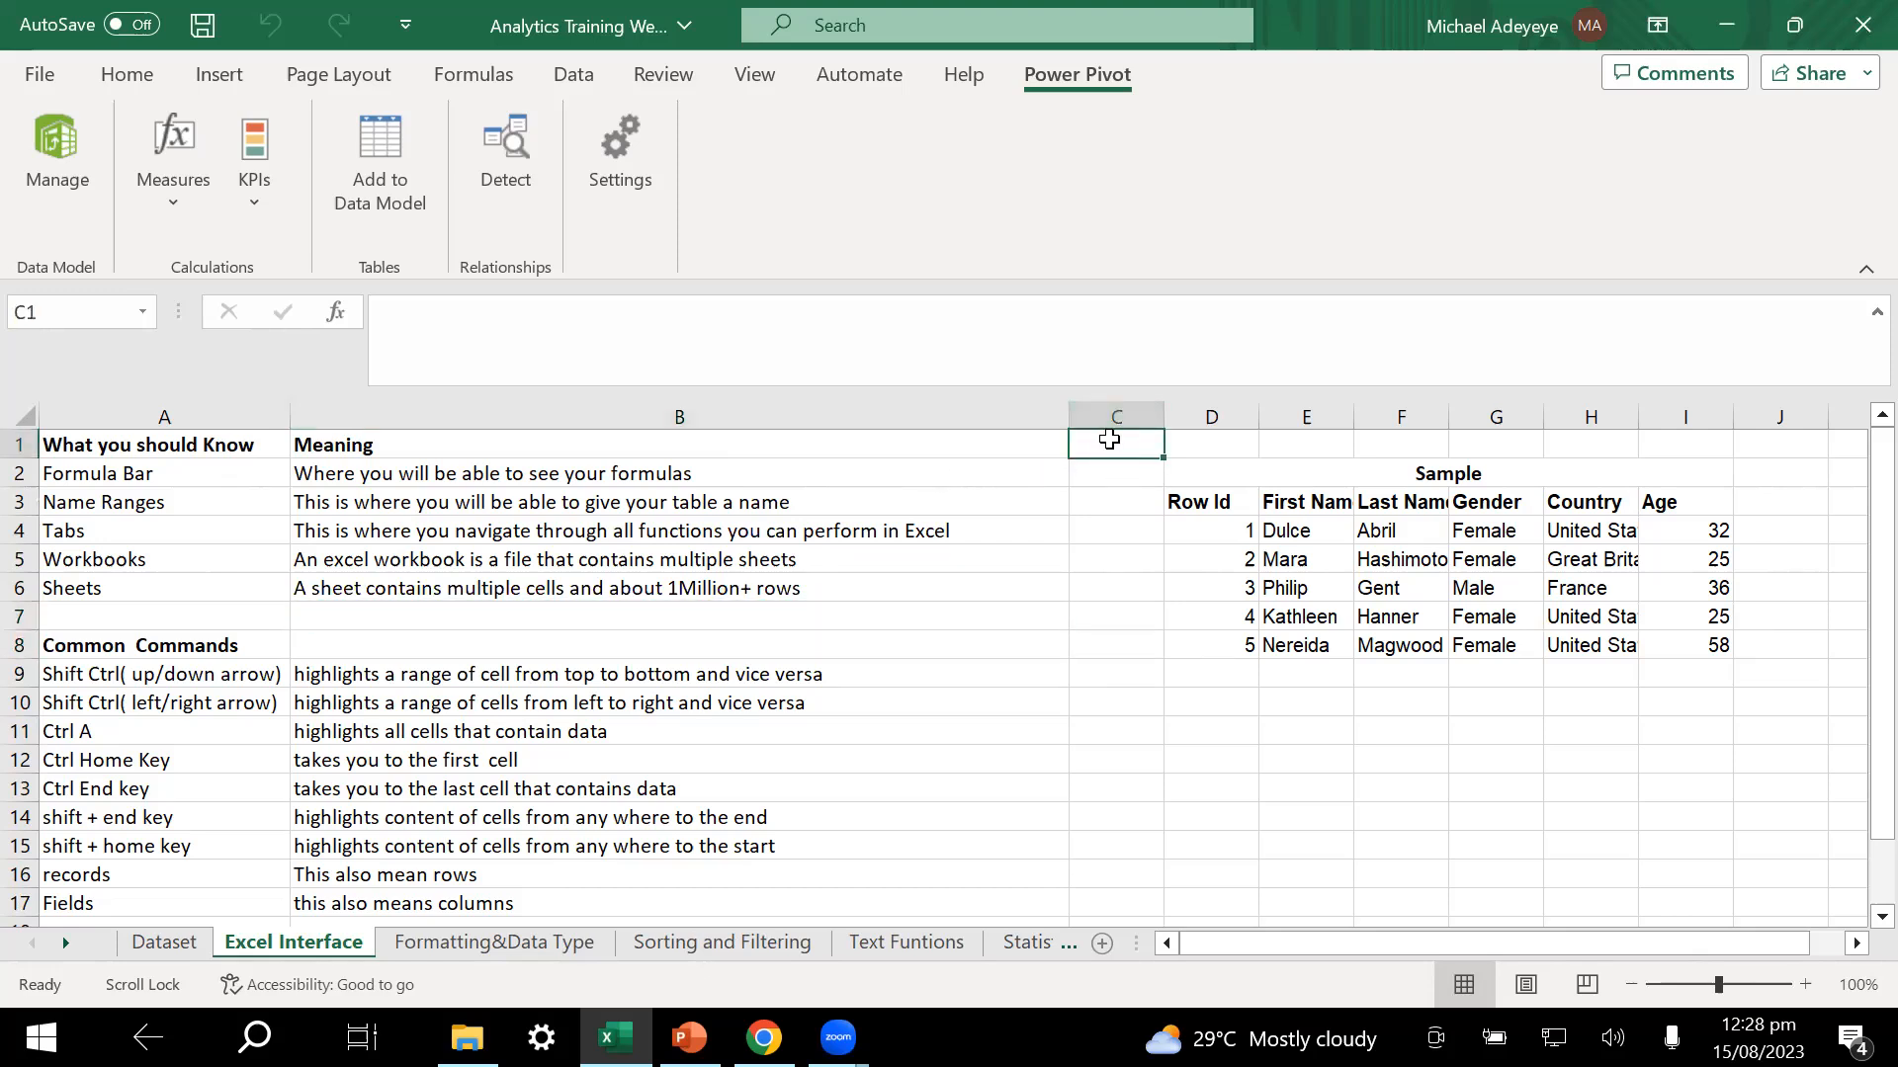
{"action": "left_click", "coordinate": [1109, 413]}
{"action": "left_click", "coordinate": [1114, 451]}
{"action": "left_click", "coordinate": [16, 445]}
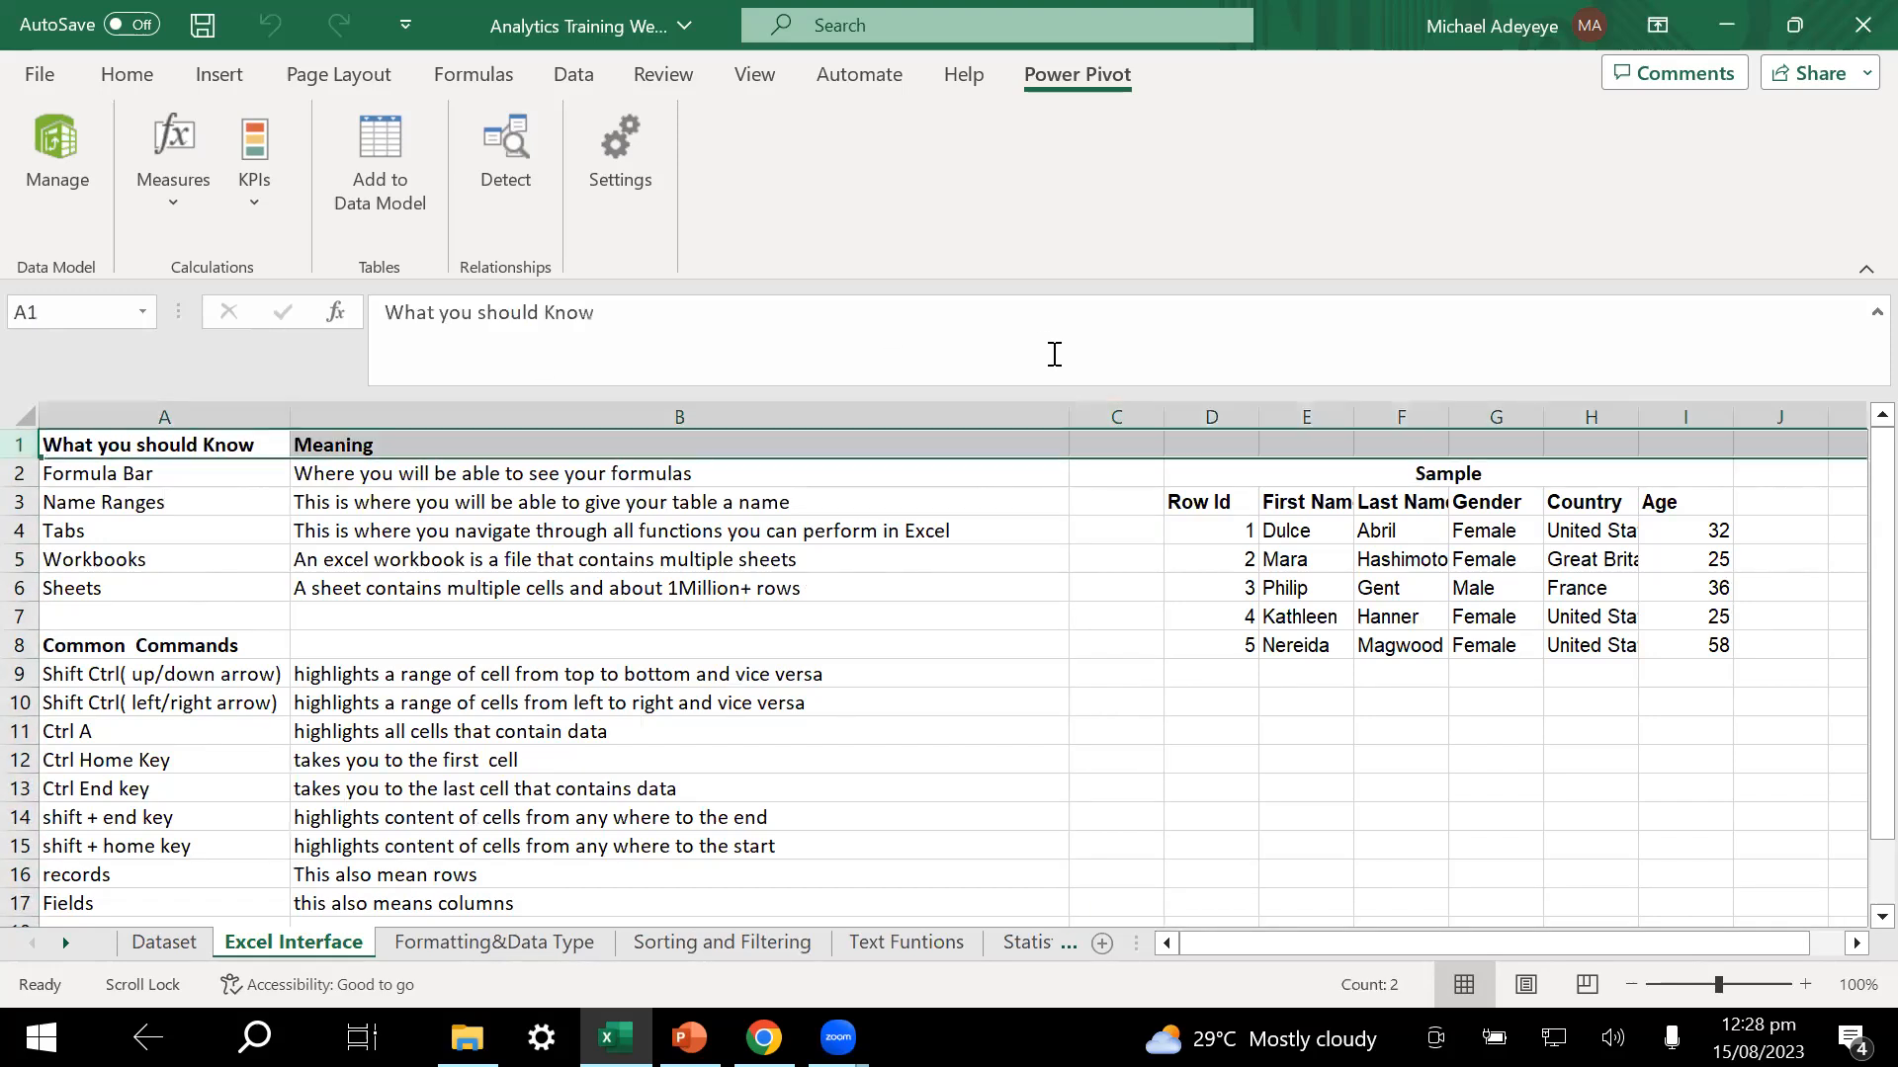
{"action": "left_click", "coordinate": [1115, 447]}
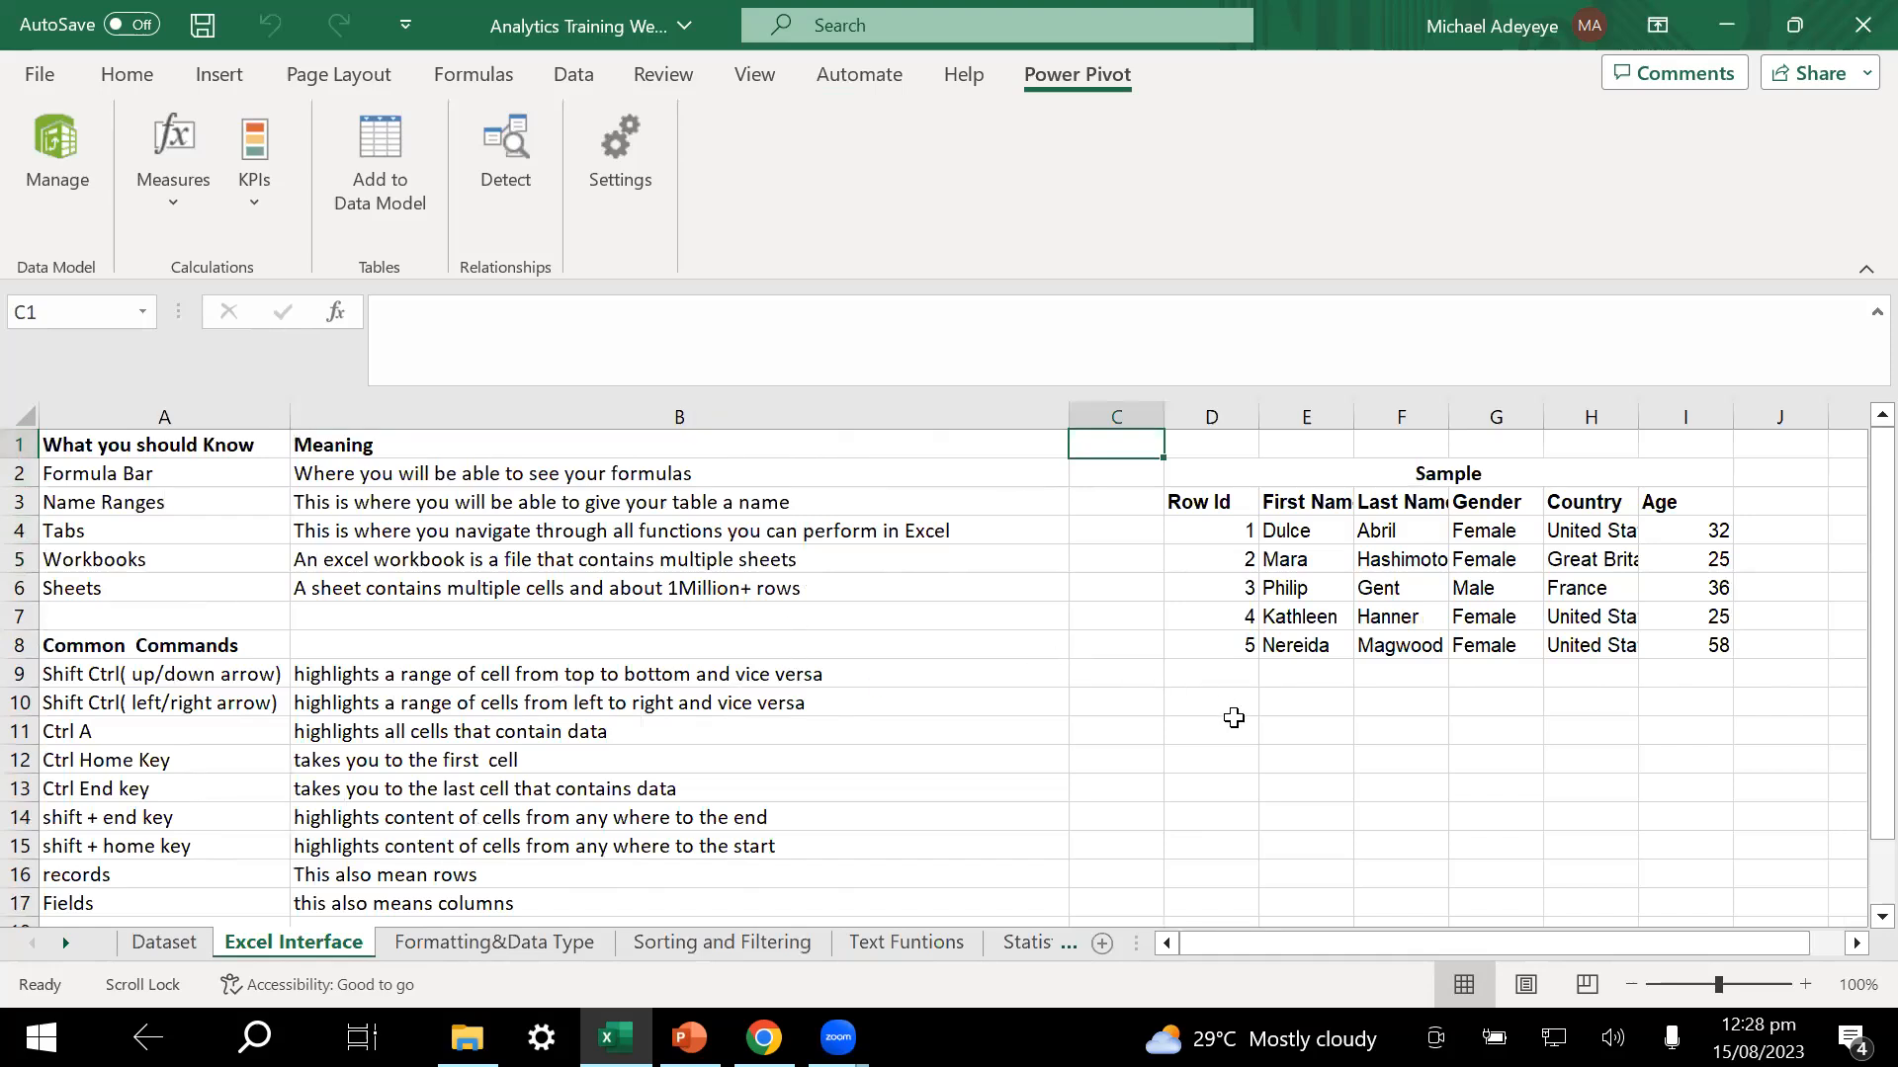
- Select cell E11 below the Sample table and check its cell reference
{"action": "left_click", "coordinate": [1318, 735]}
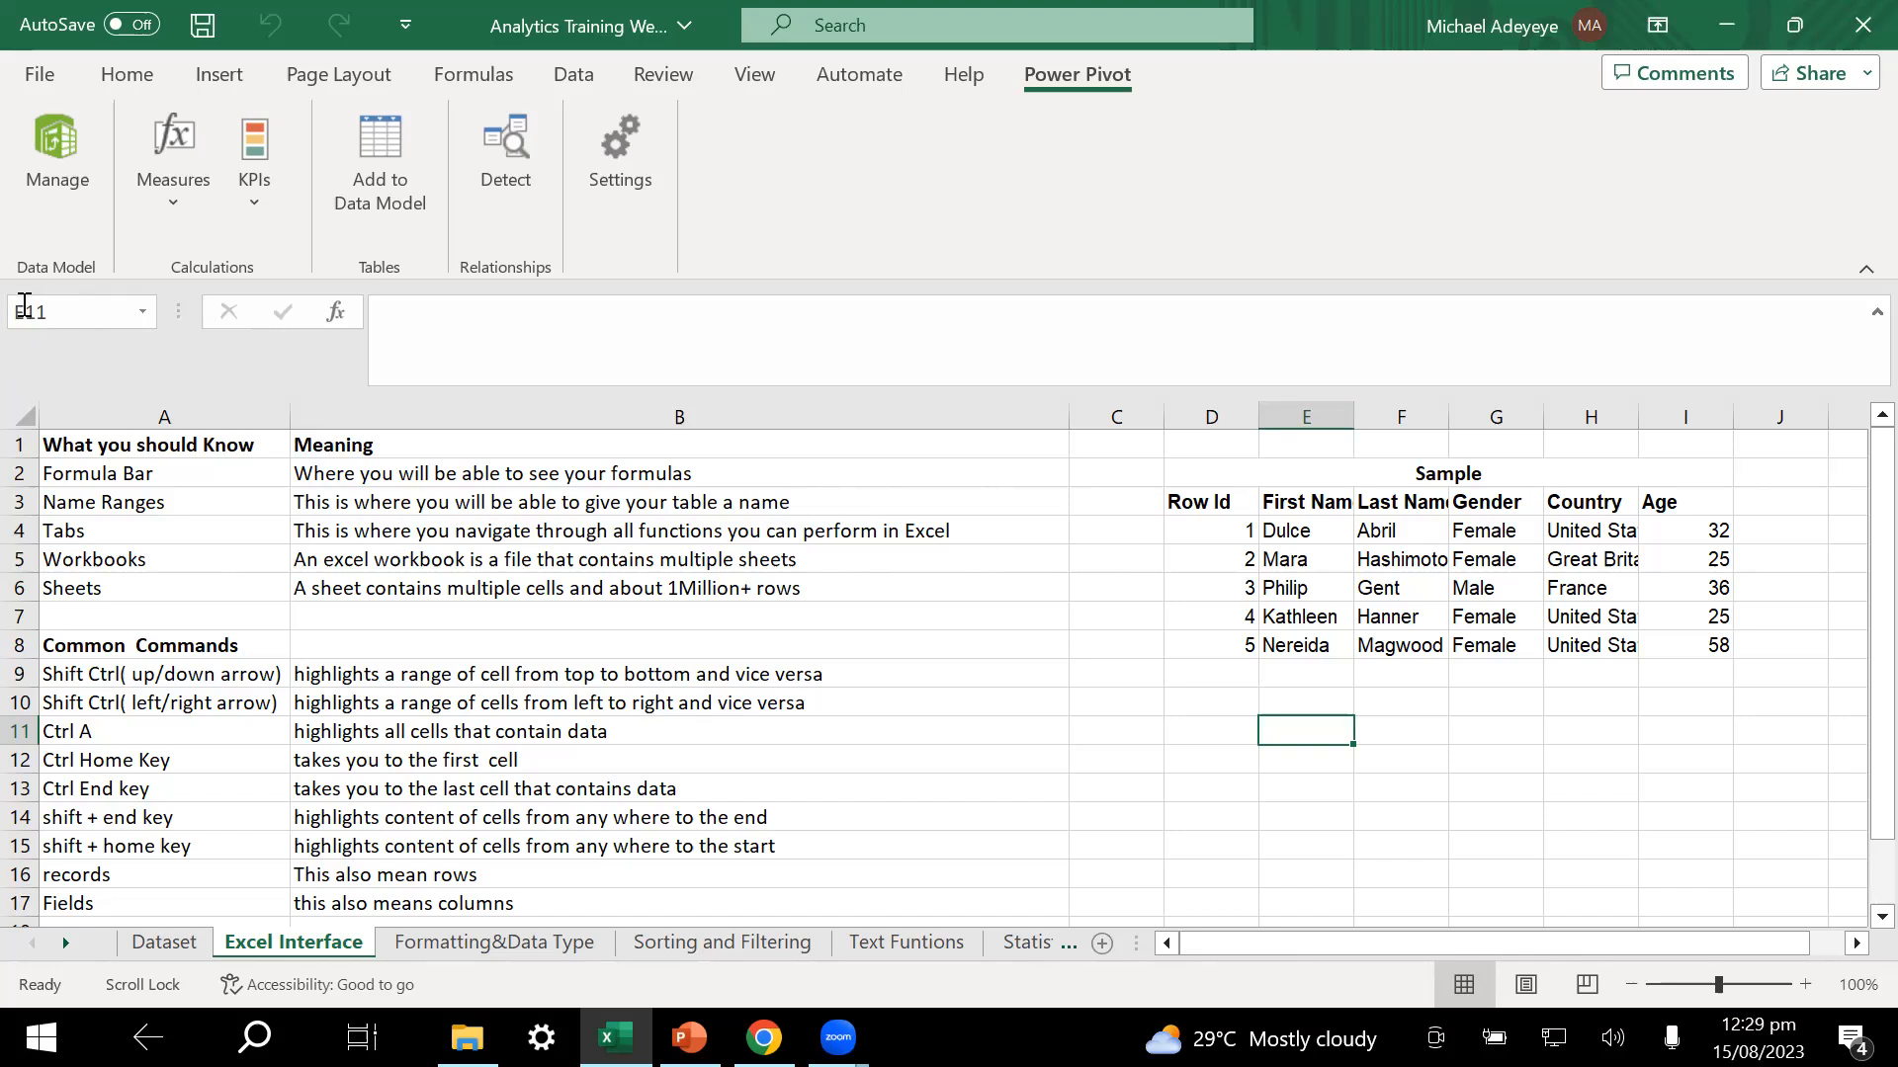
{"action": "left_click", "coordinate": [63, 305]}
{"action": "left_click", "coordinate": [79, 317]}
{"action": "left_click", "coordinate": [1009, 669]}
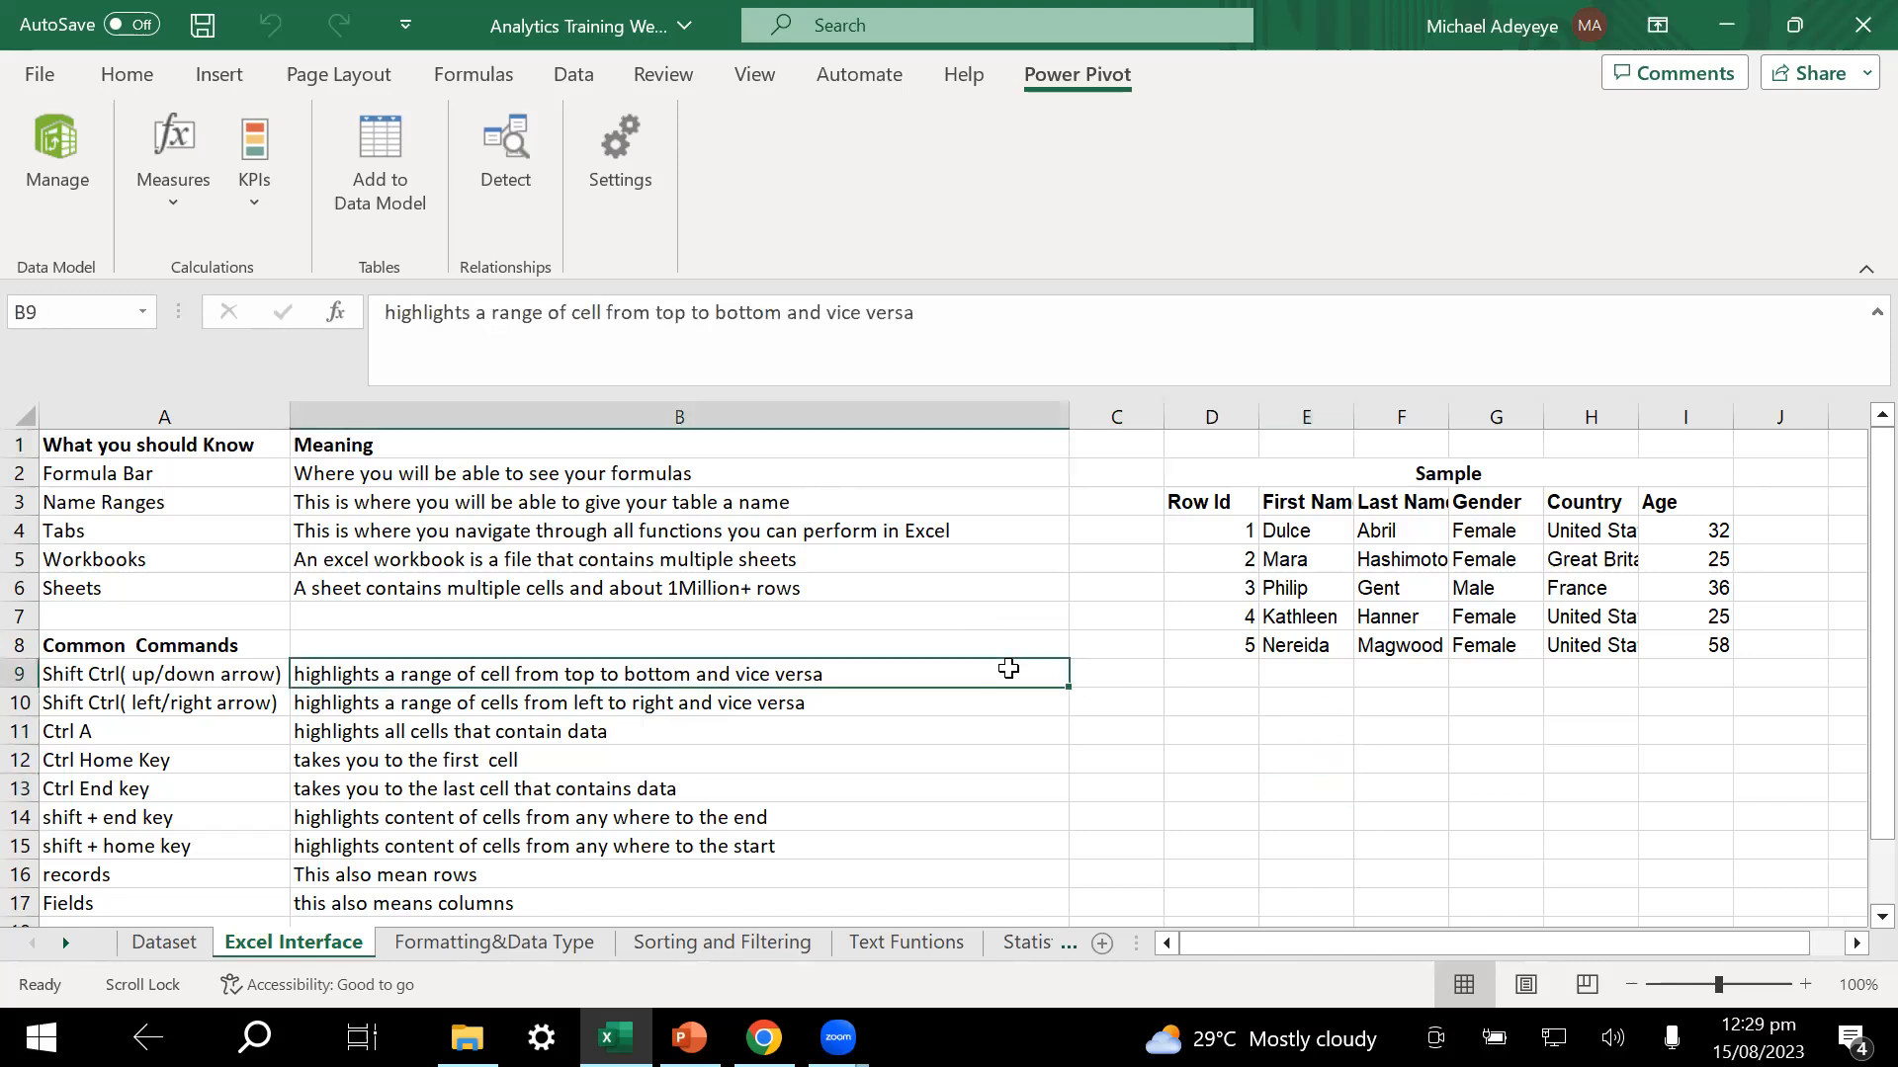
{"action": "left_click", "coordinate": [975, 788]}
{"action": "left_click", "coordinate": [1234, 767]}
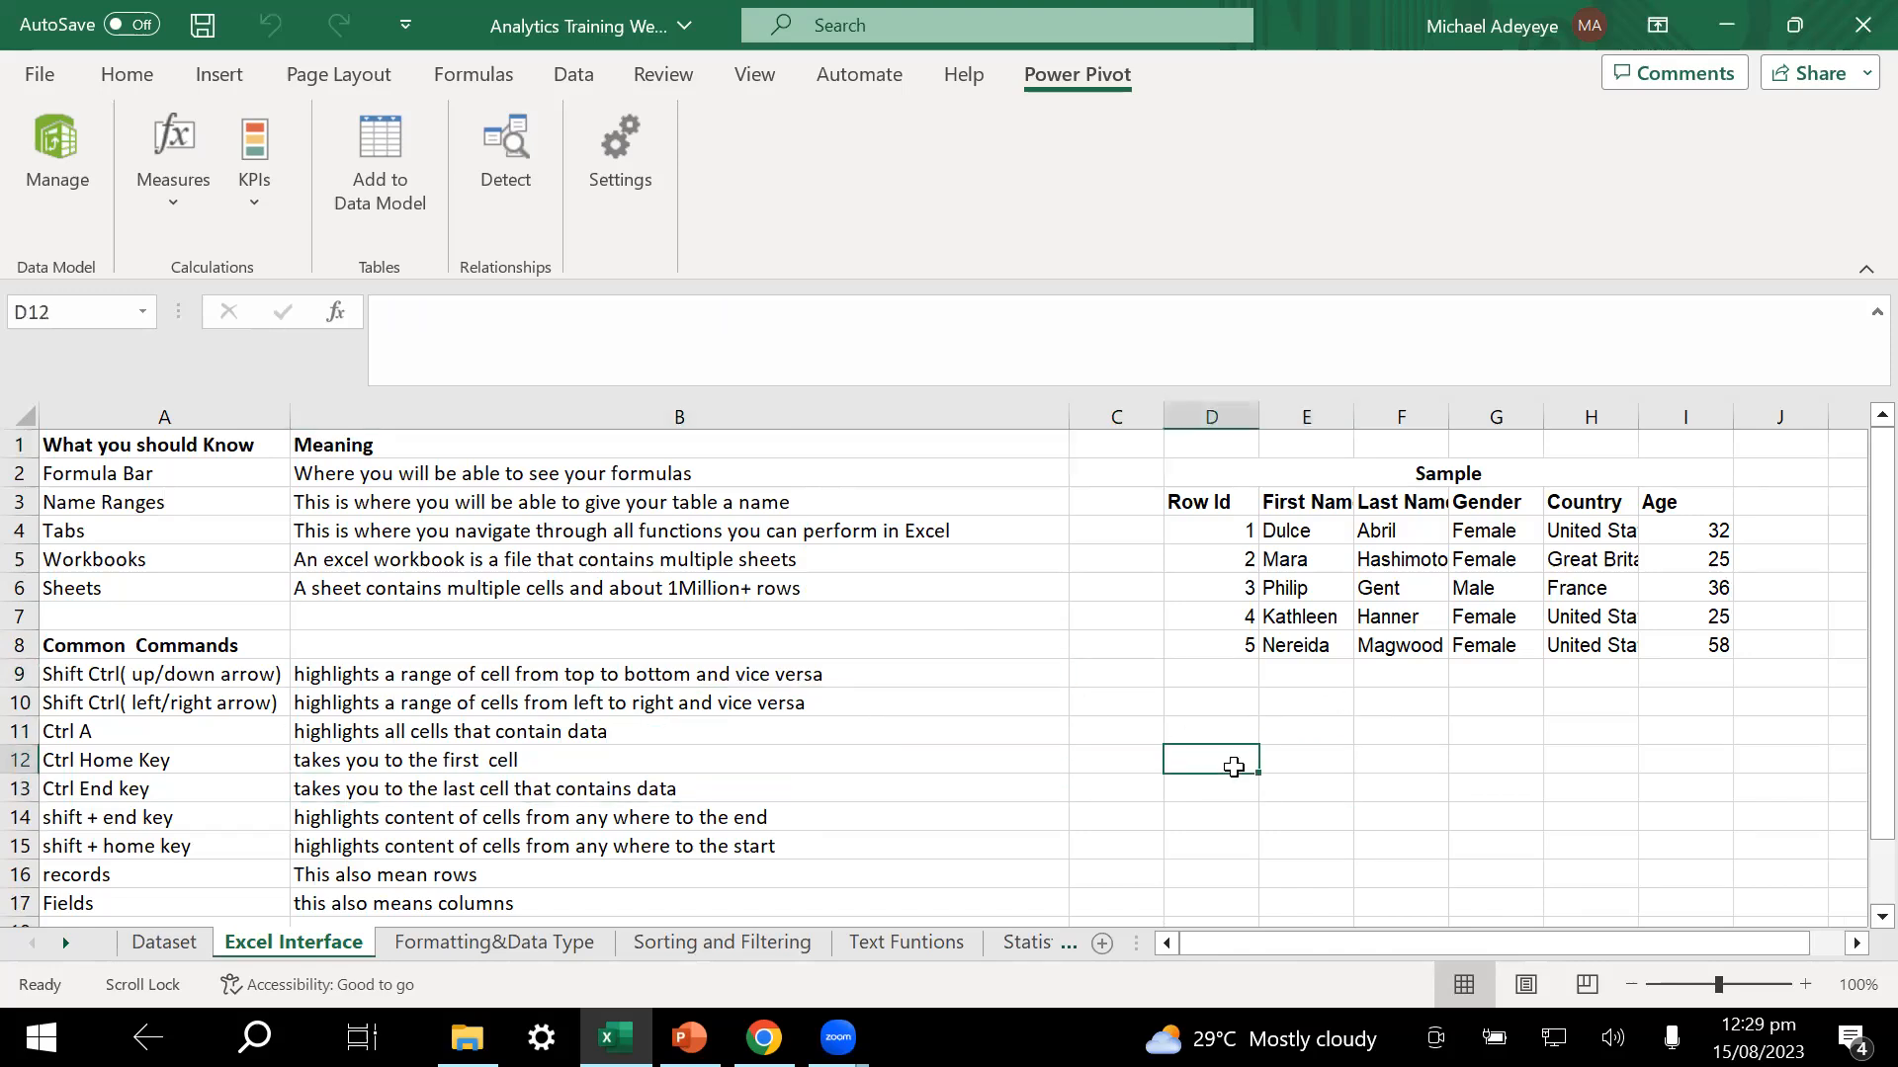
{"action": "left_click", "coordinate": [1372, 790]}
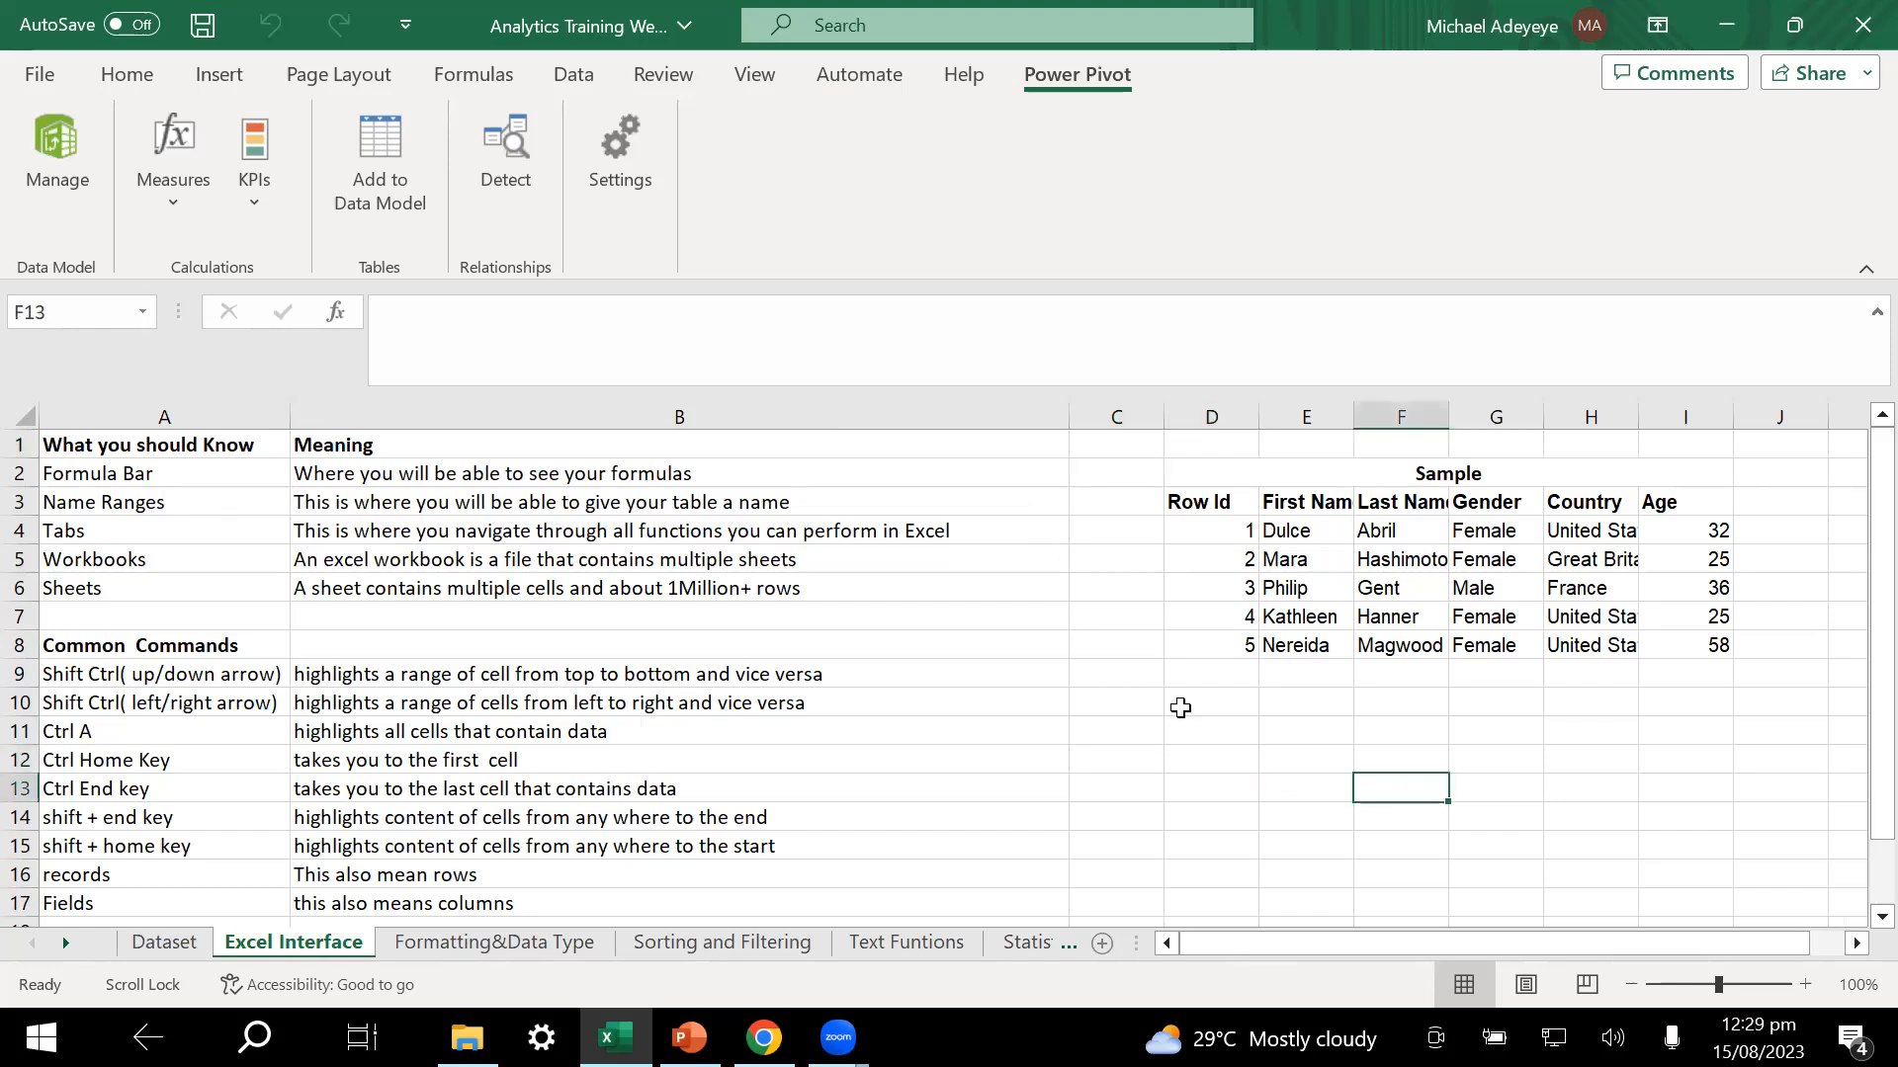
{"action": "left_click", "coordinate": [1210, 734]}
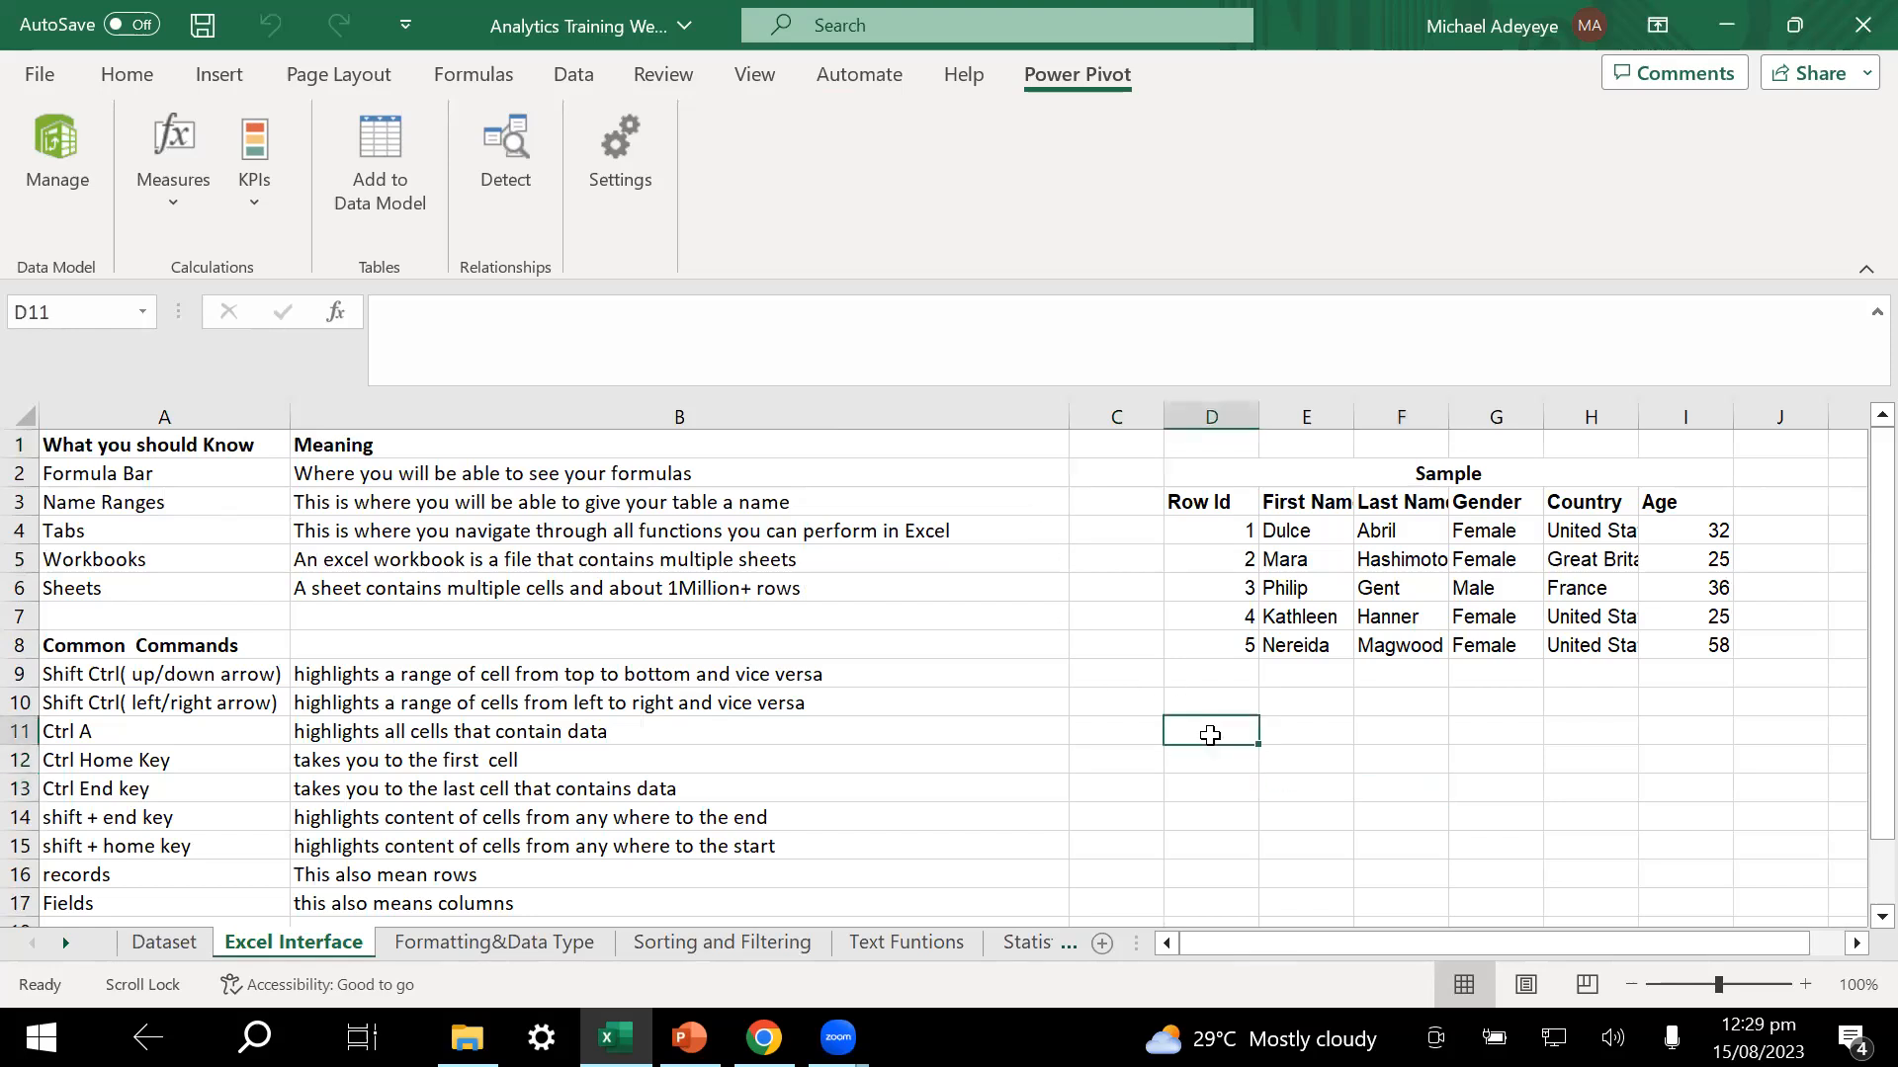
{"action": "left_click", "coordinate": [1083, 668]}
- Review the Common Commands section, reading the Shift Ctrl (up/down arrow) entry and its meaning in row 9
{"action": "left_click", "coordinate": [263, 646]}
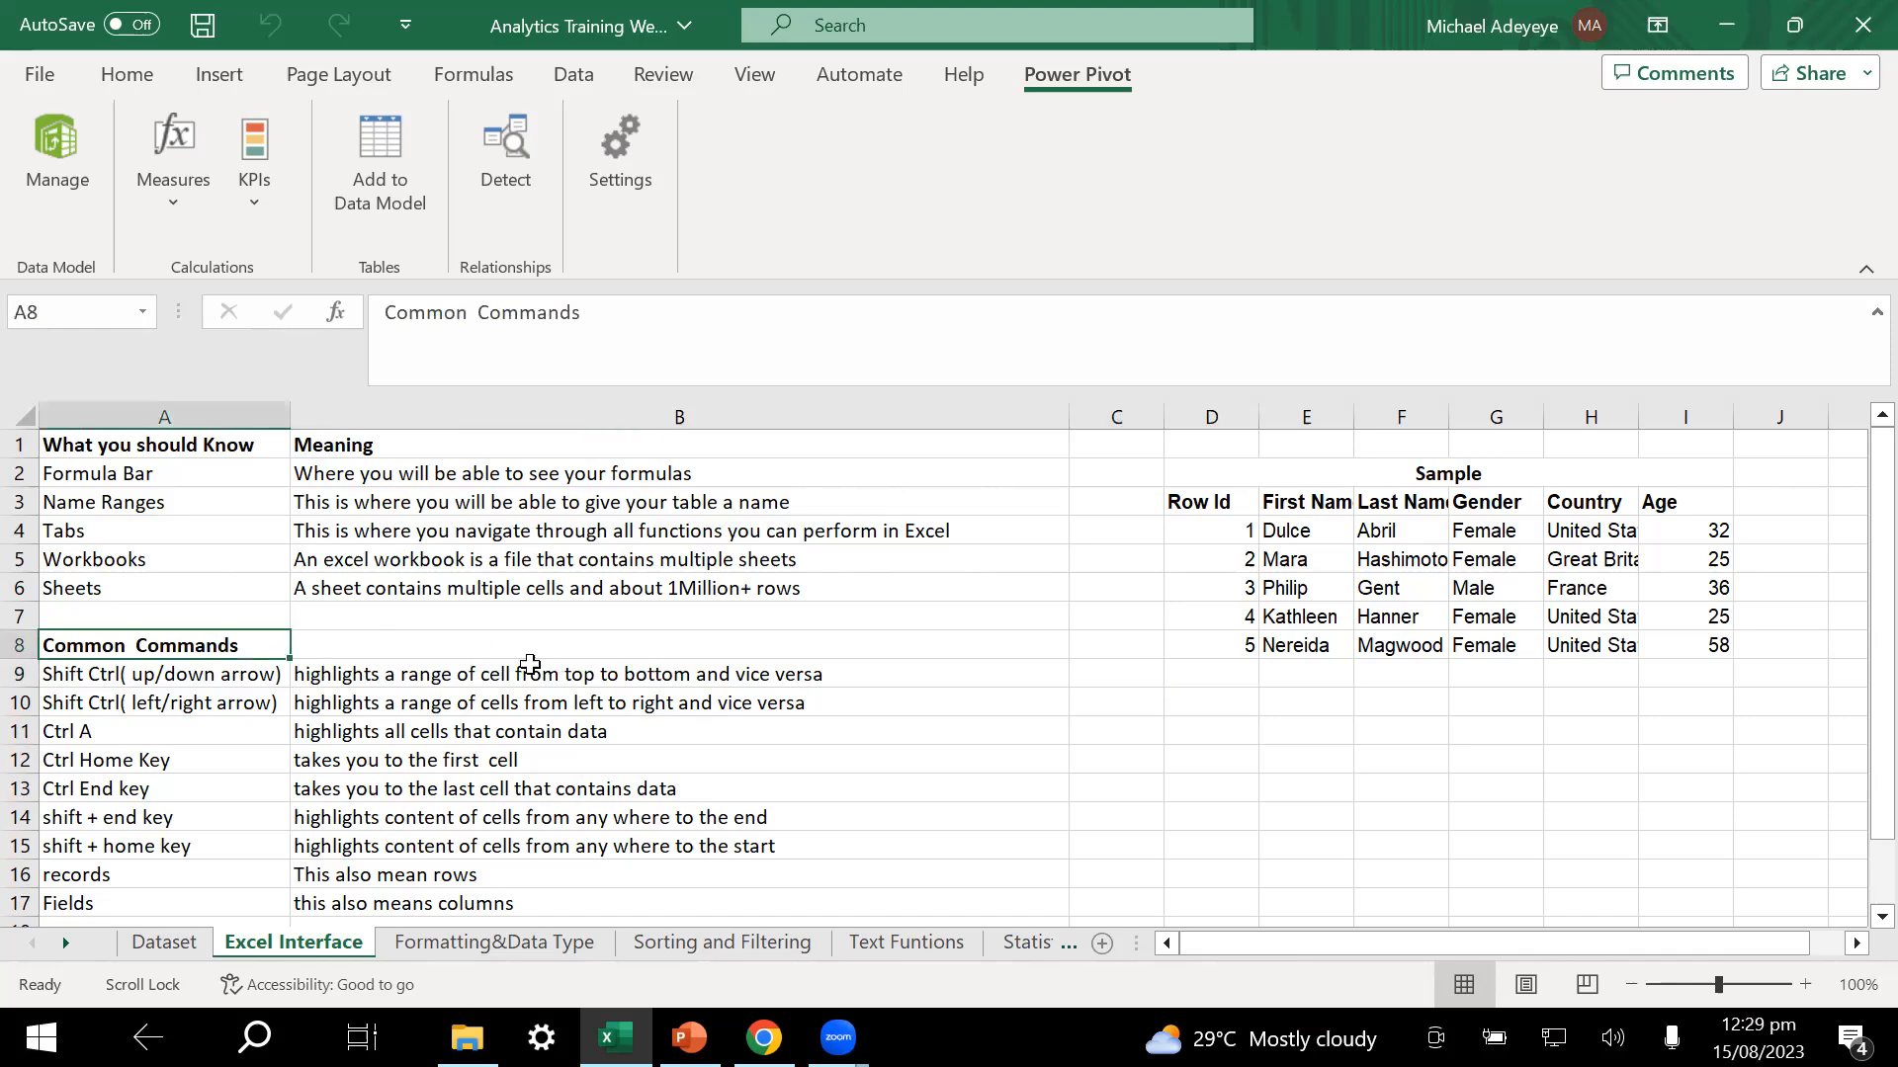
{"action": "scroll", "coordinate": [609, 734], "scroll_direction": "down", "scroll_amount": 2}
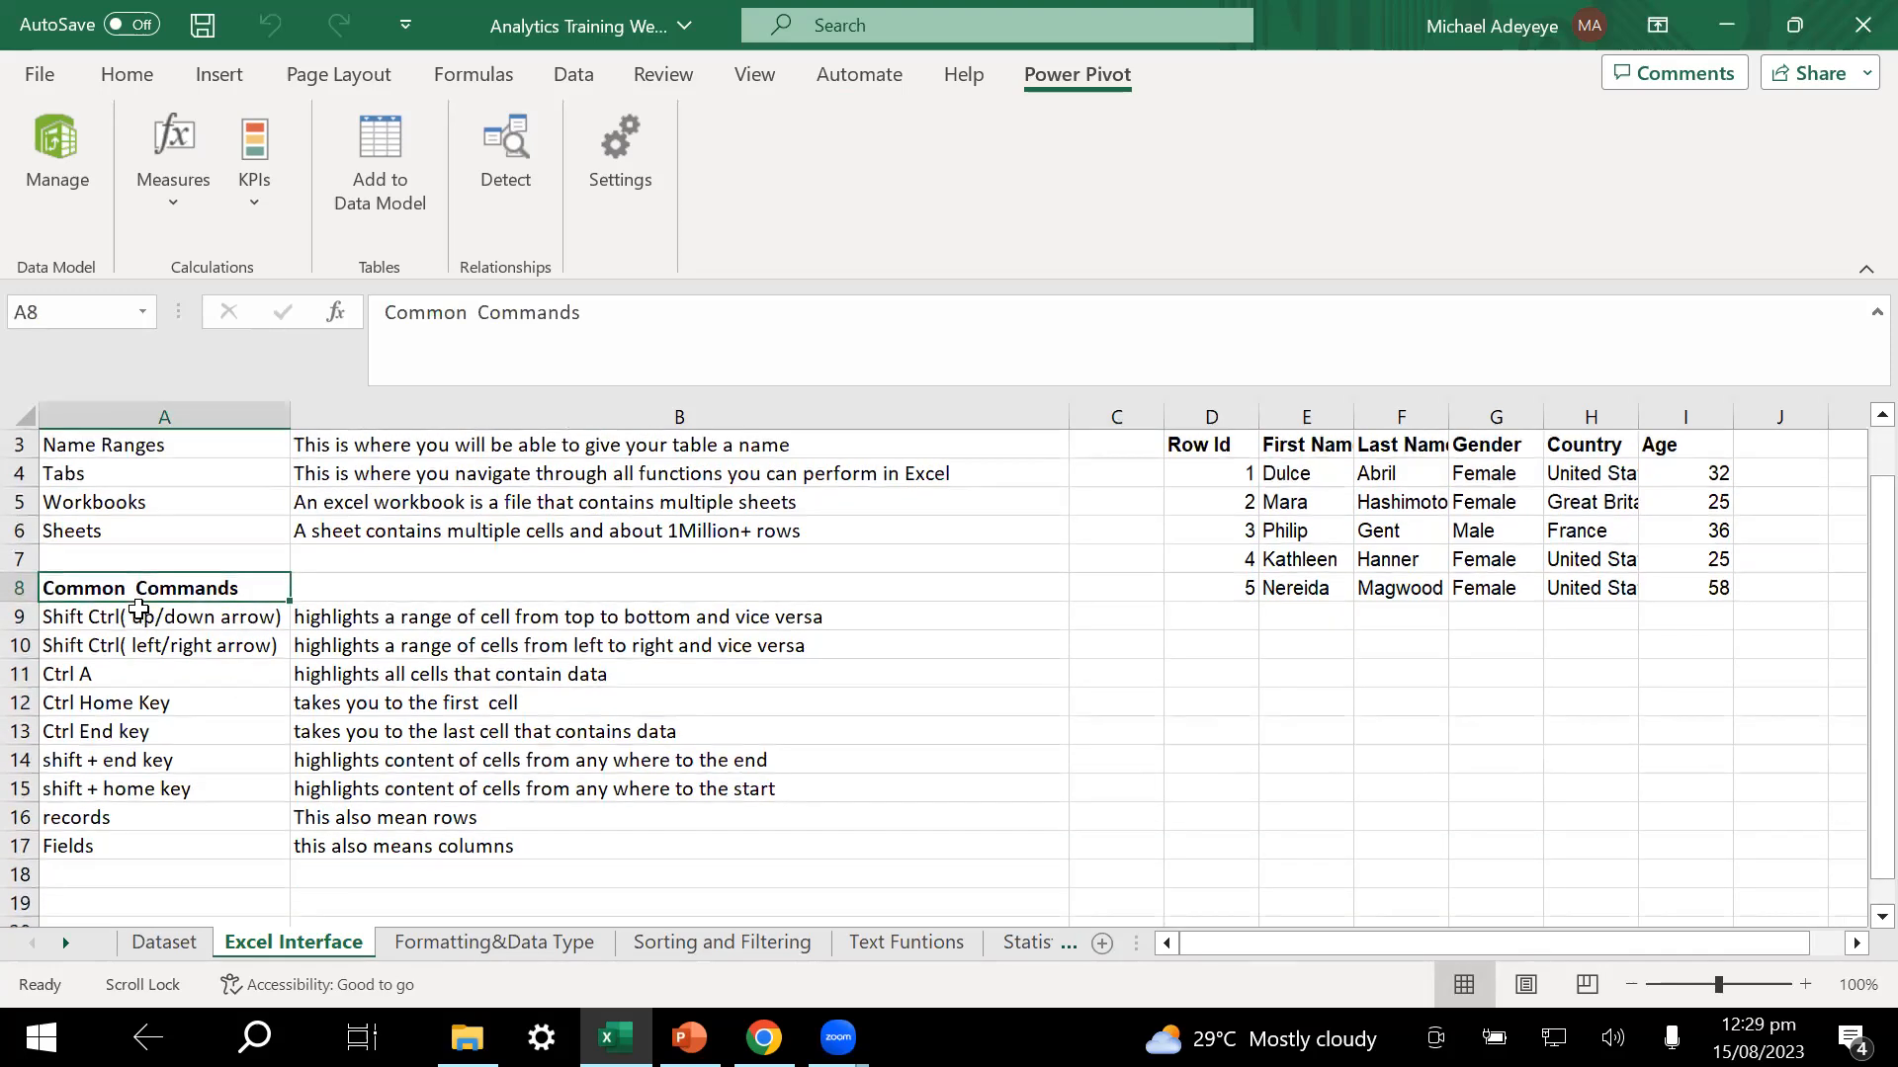
{"action": "left_click_drag", "start_coordinate": [189, 600], "coordinate": [194, 615]}
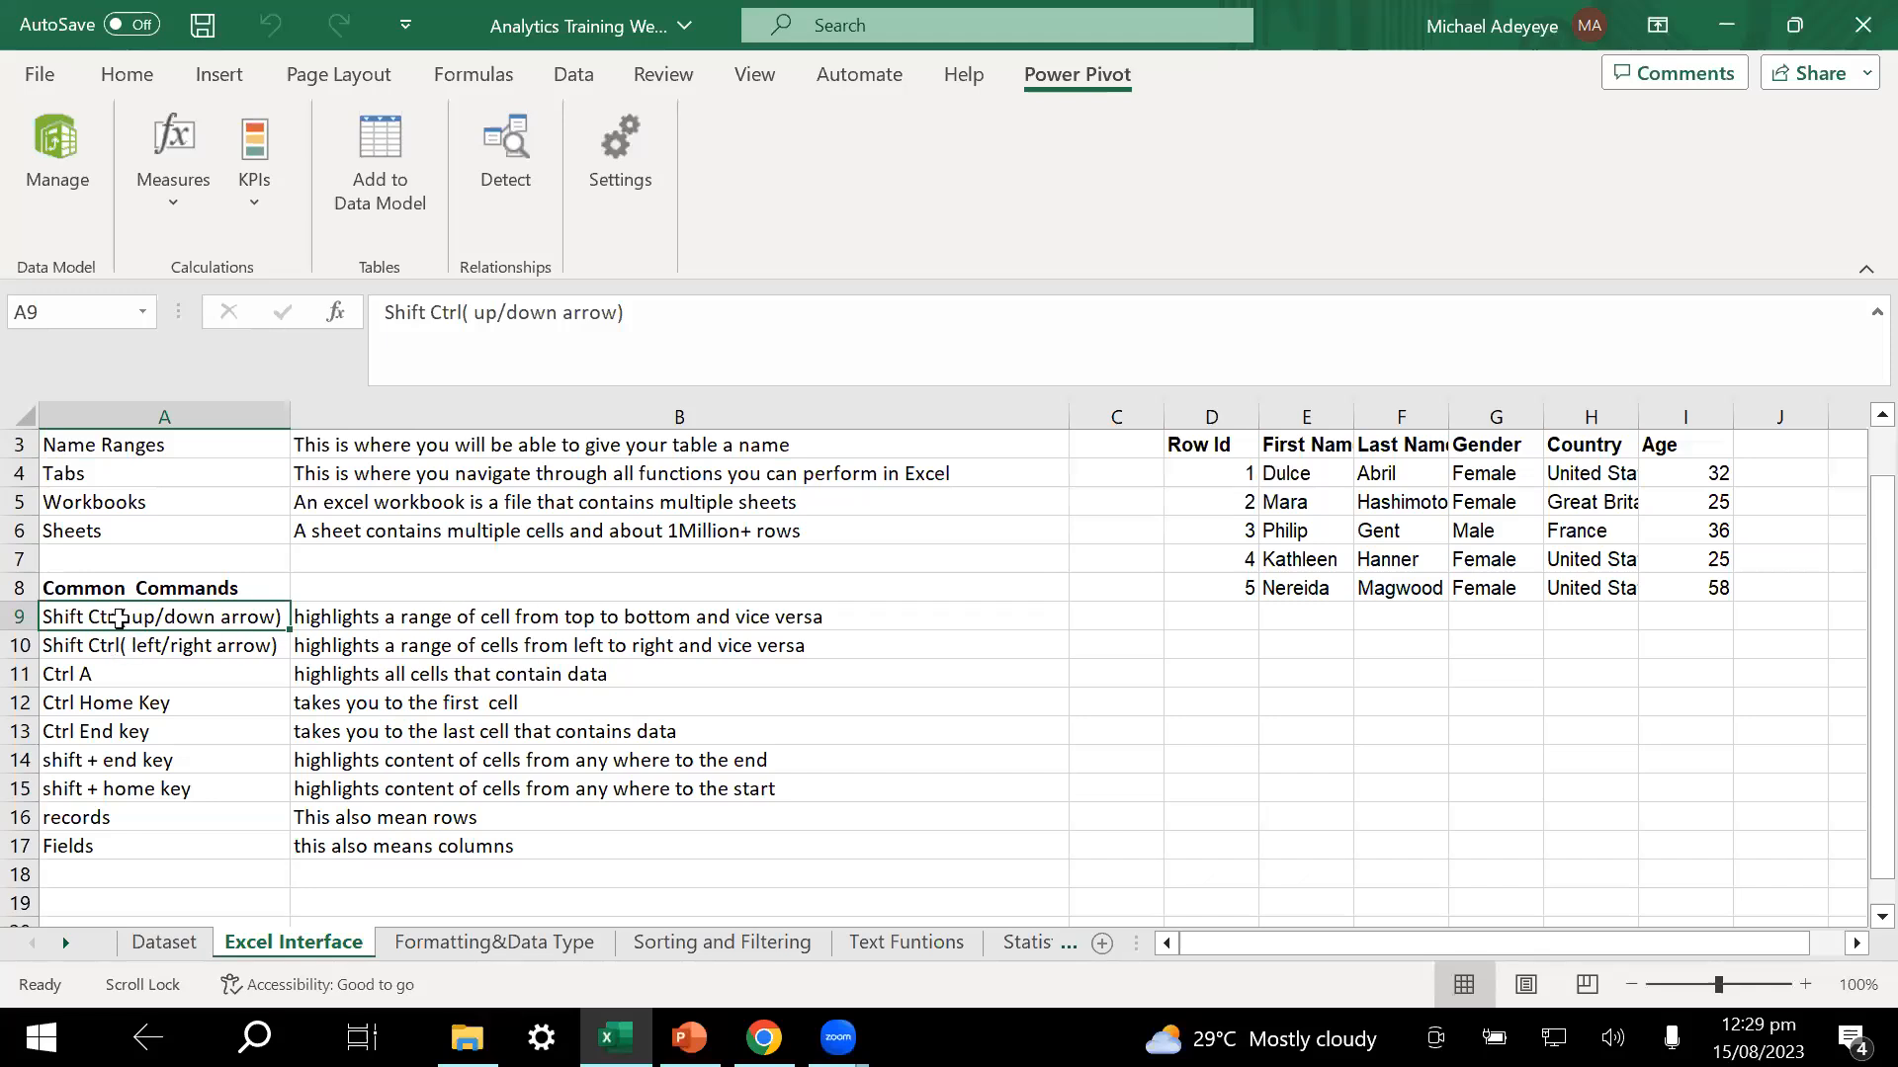
{"action": "left_click", "coordinate": [441, 622]}
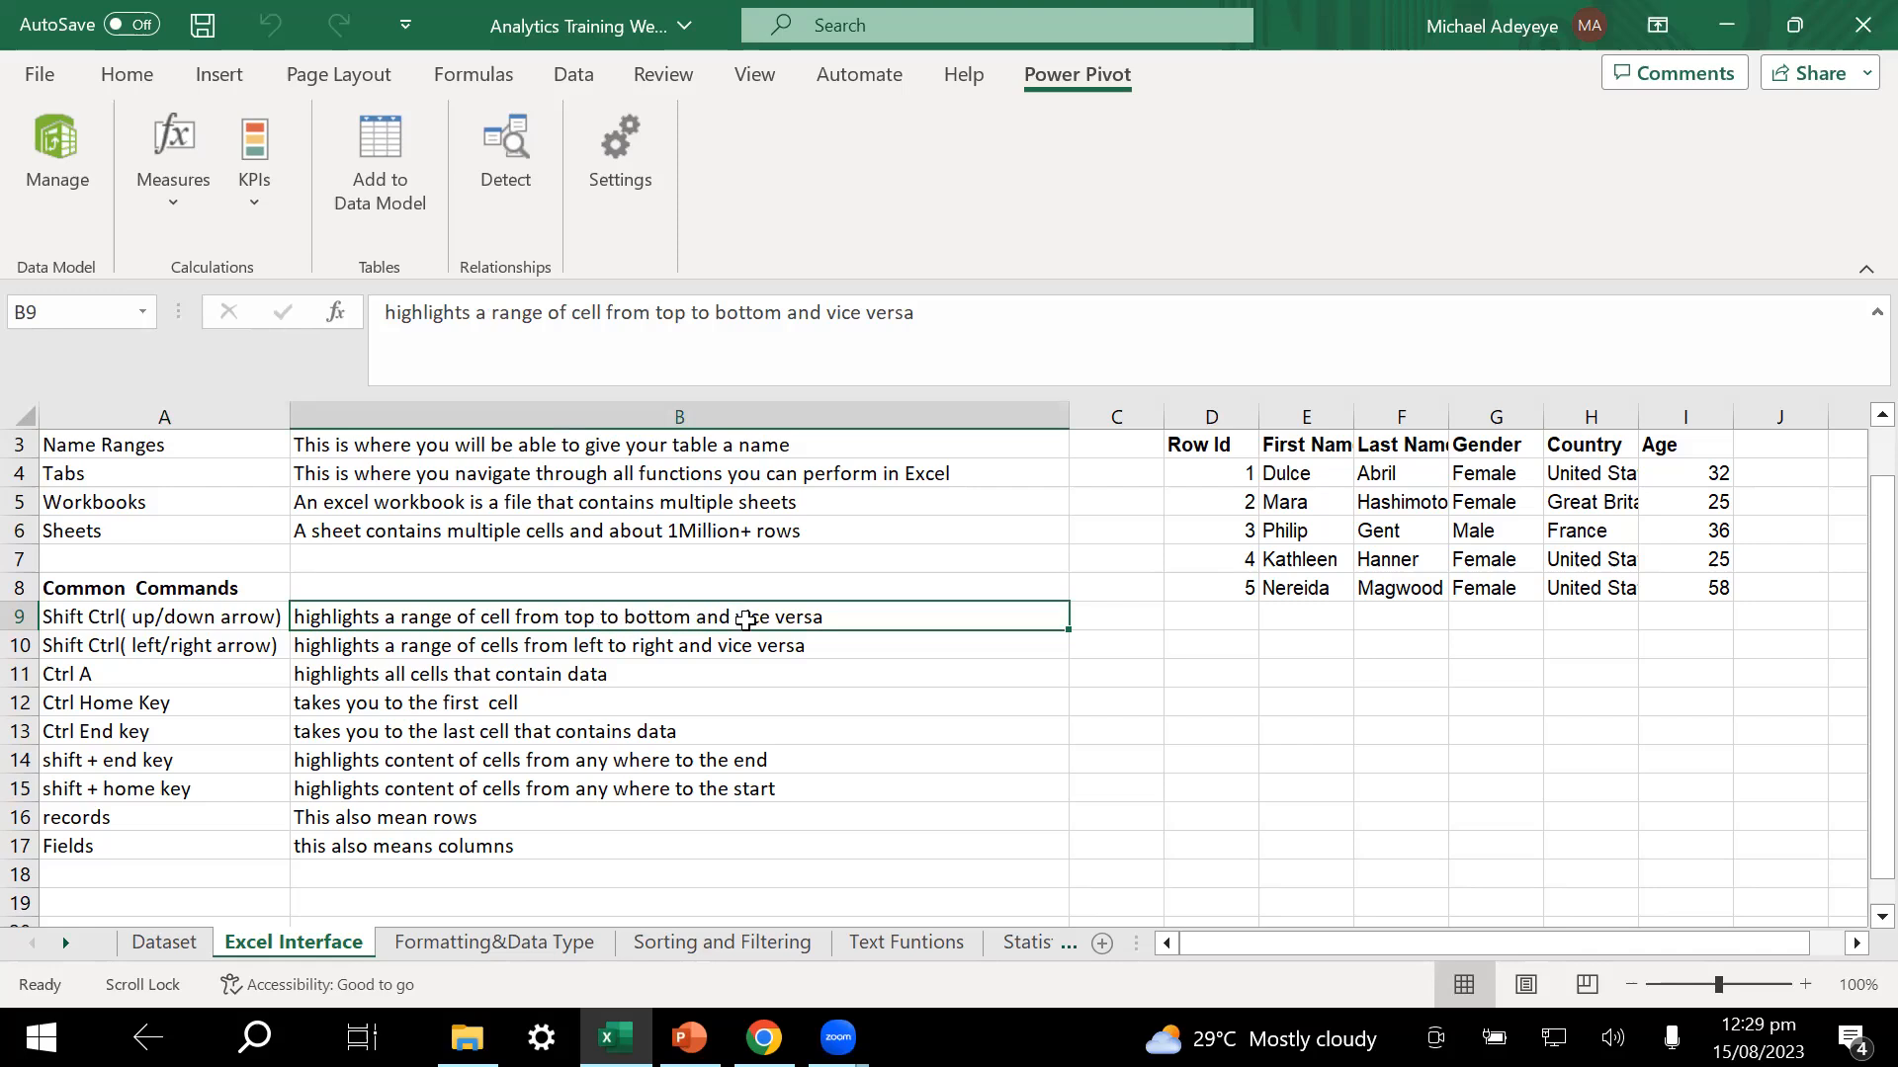
- Highlight the Sample table's Row Id column, D3 through D8, and clear the selection by selecting cell B8
{"action": "left_click", "coordinate": [1235, 704]}
{"action": "left_click", "coordinate": [1096, 492]}
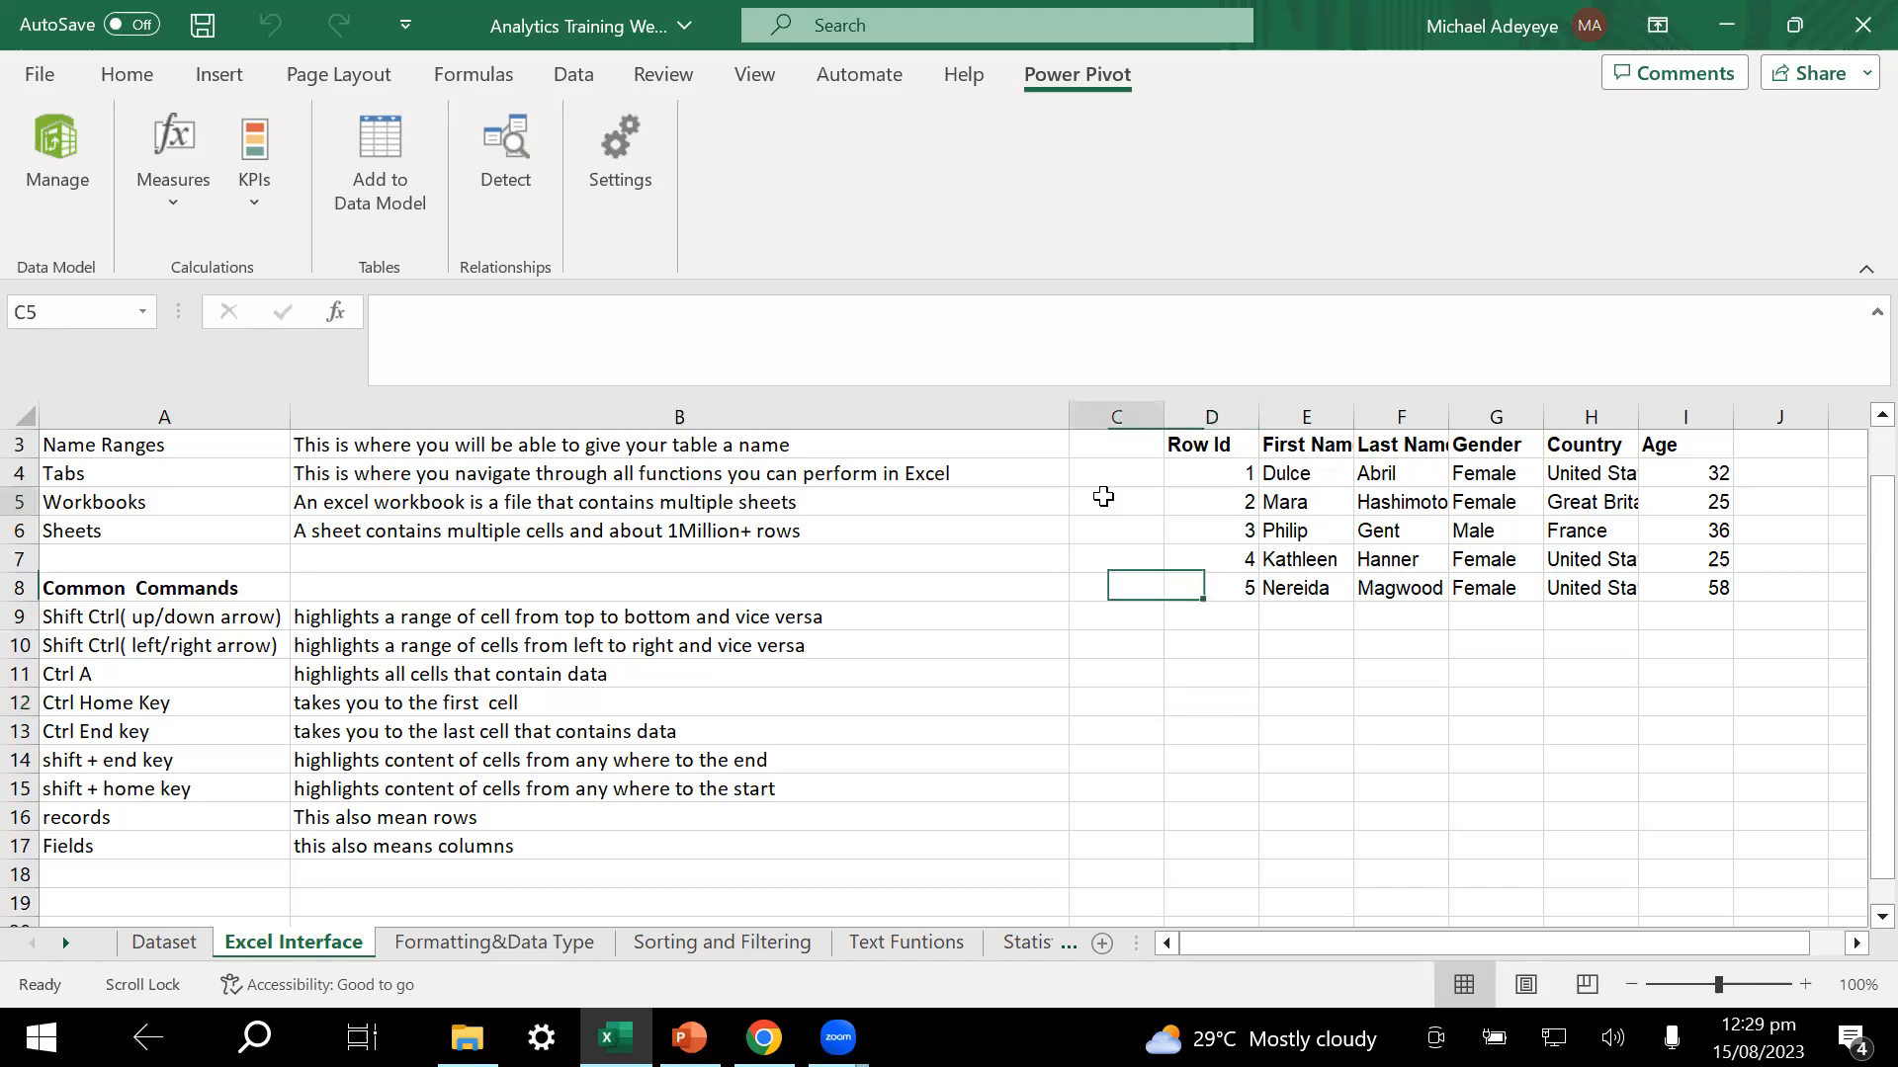
{"action": "left_click_drag", "start_coordinate": [1215, 440], "coordinate": [1236, 589]}
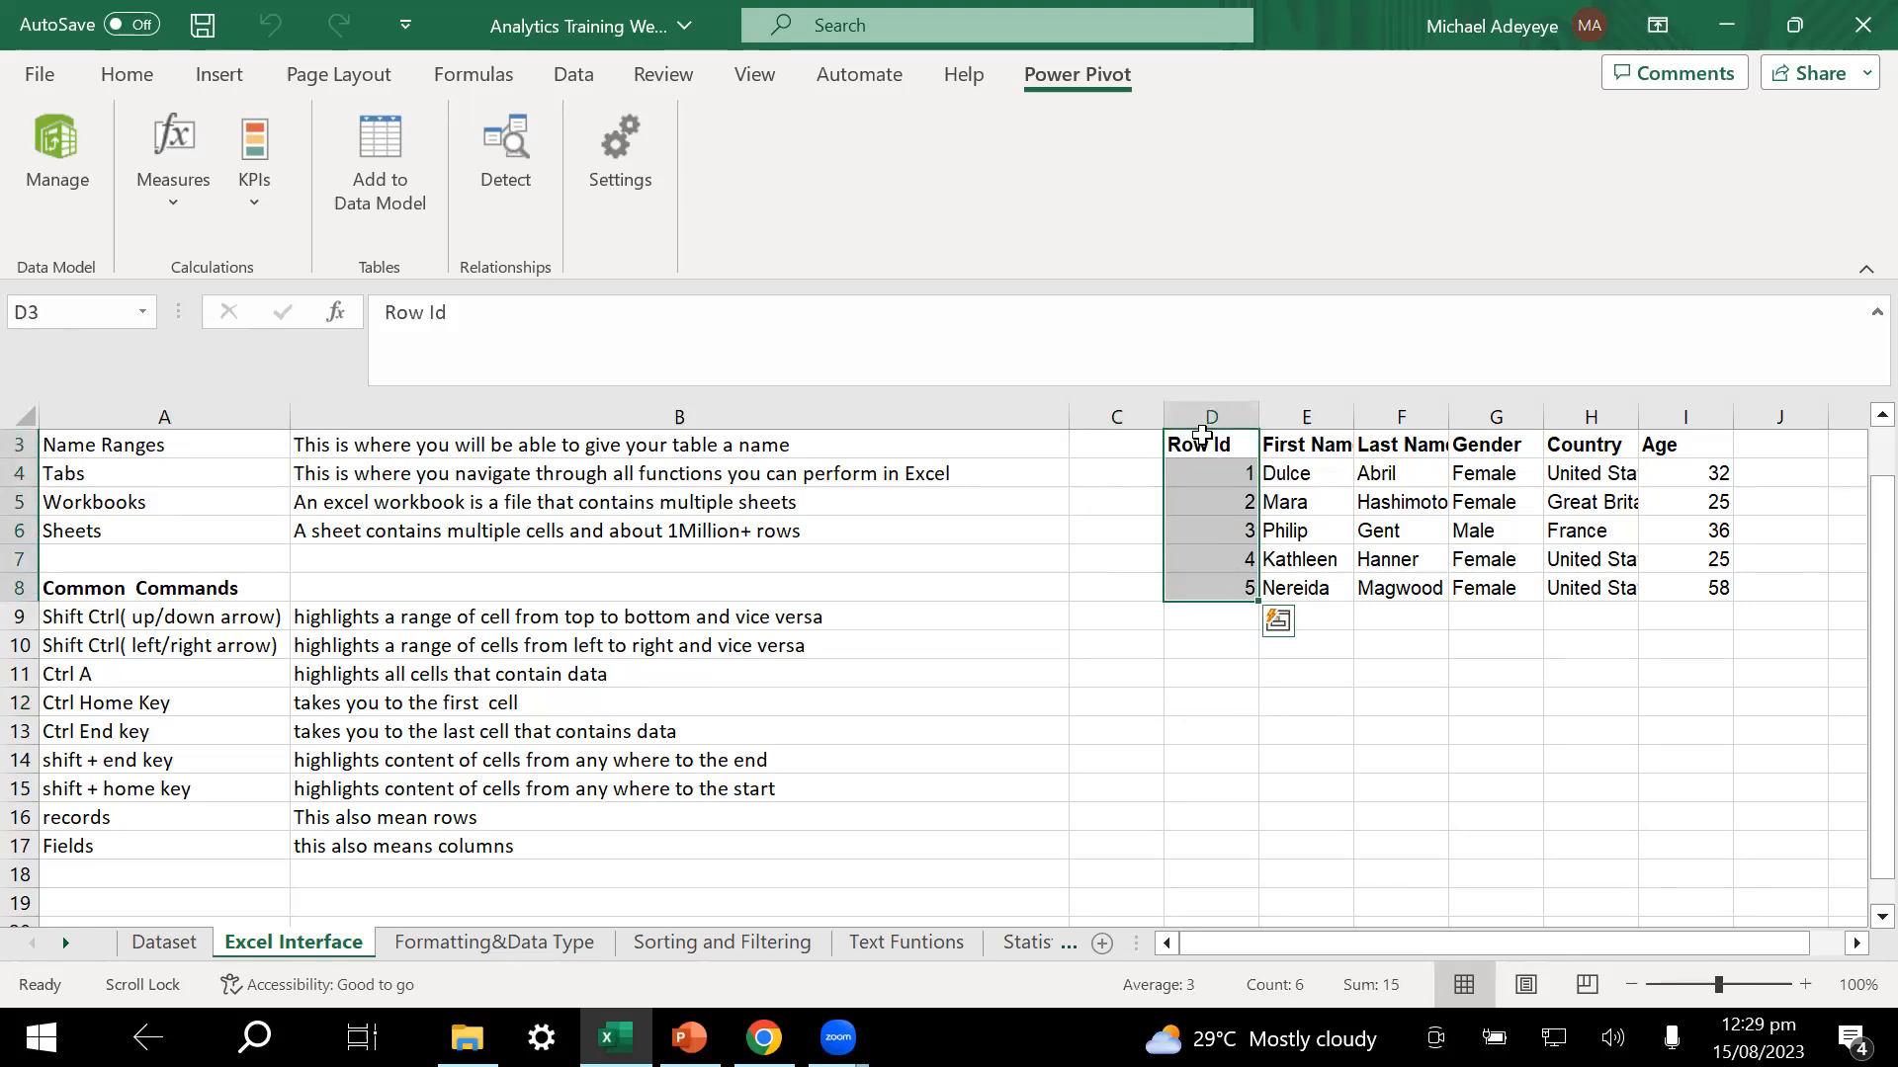
{"action": "left_click_drag", "start_coordinate": [1202, 438], "coordinate": [1213, 587]}
{"action": "left_click", "coordinate": [839, 590]}
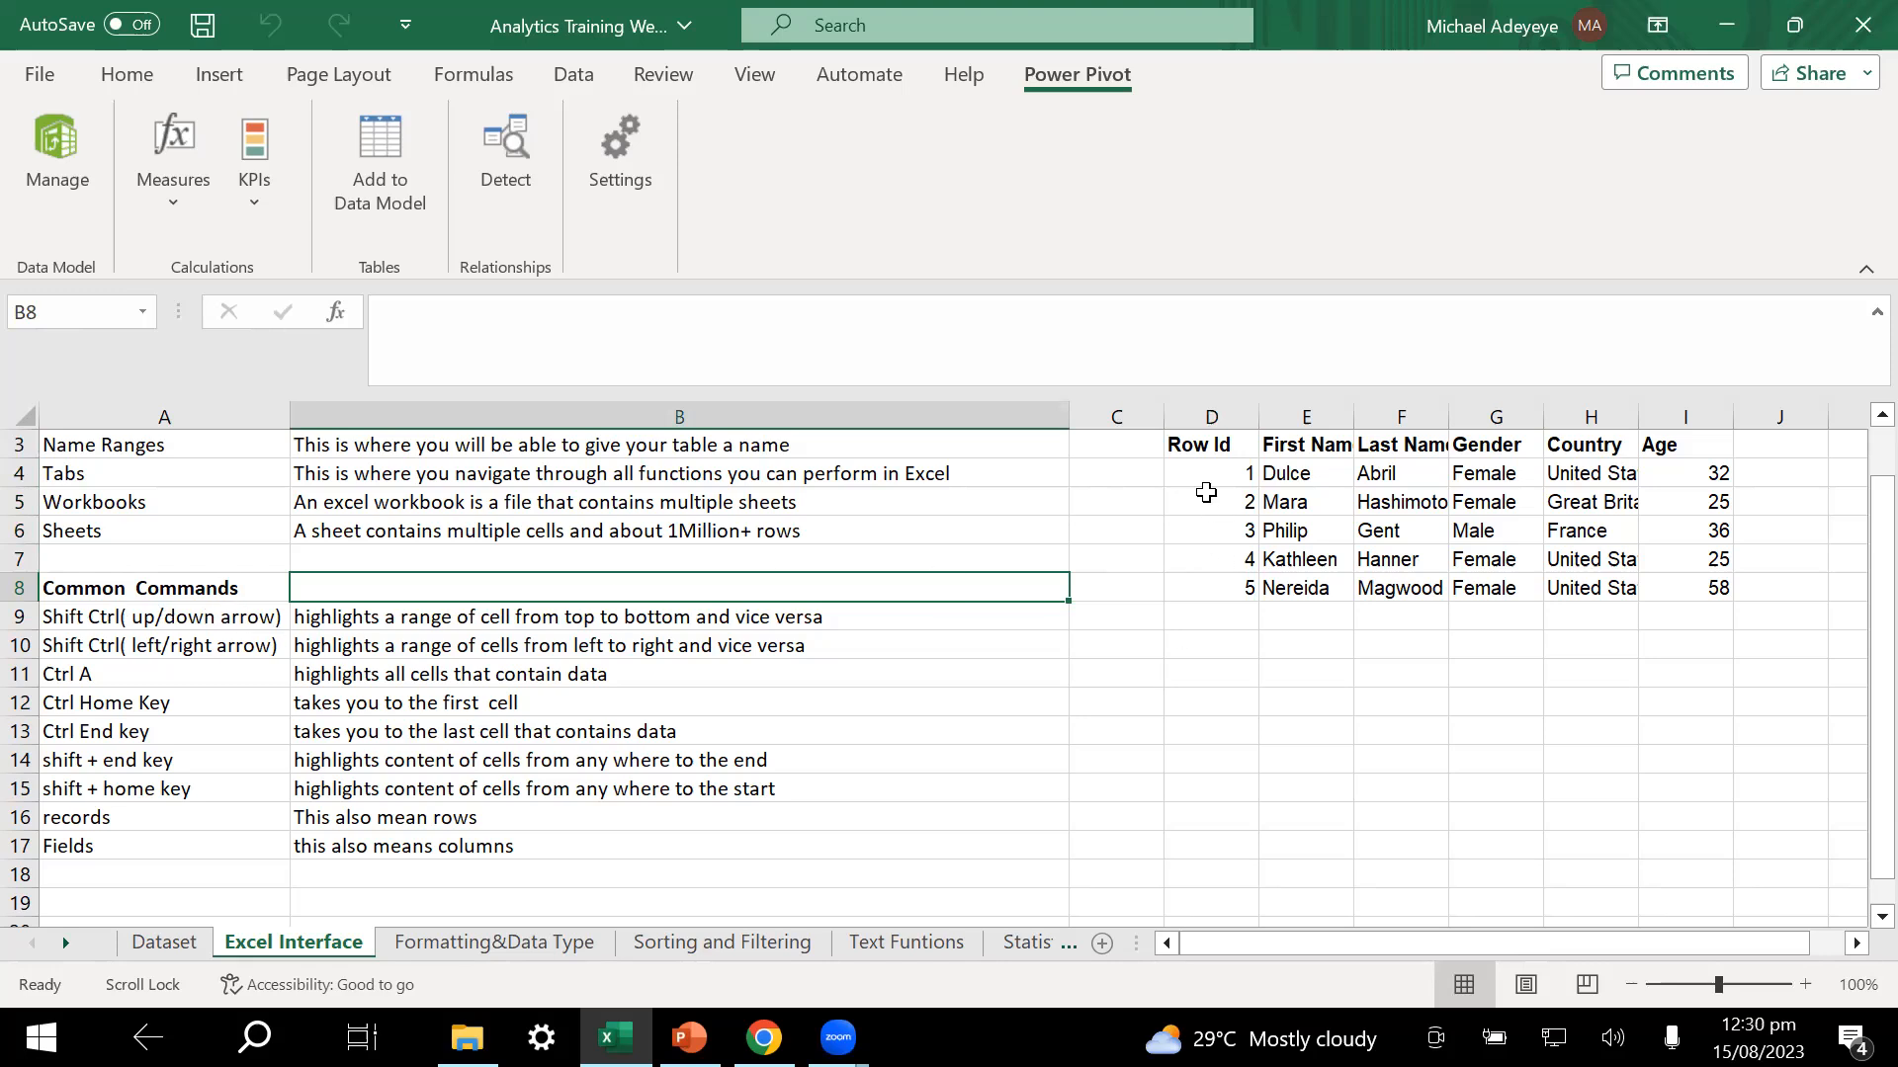
- Extend the selection from the Row Id header in D3 down to its last record, and select the header row D3:I3
{"action": "left_click", "coordinate": [1194, 440]}
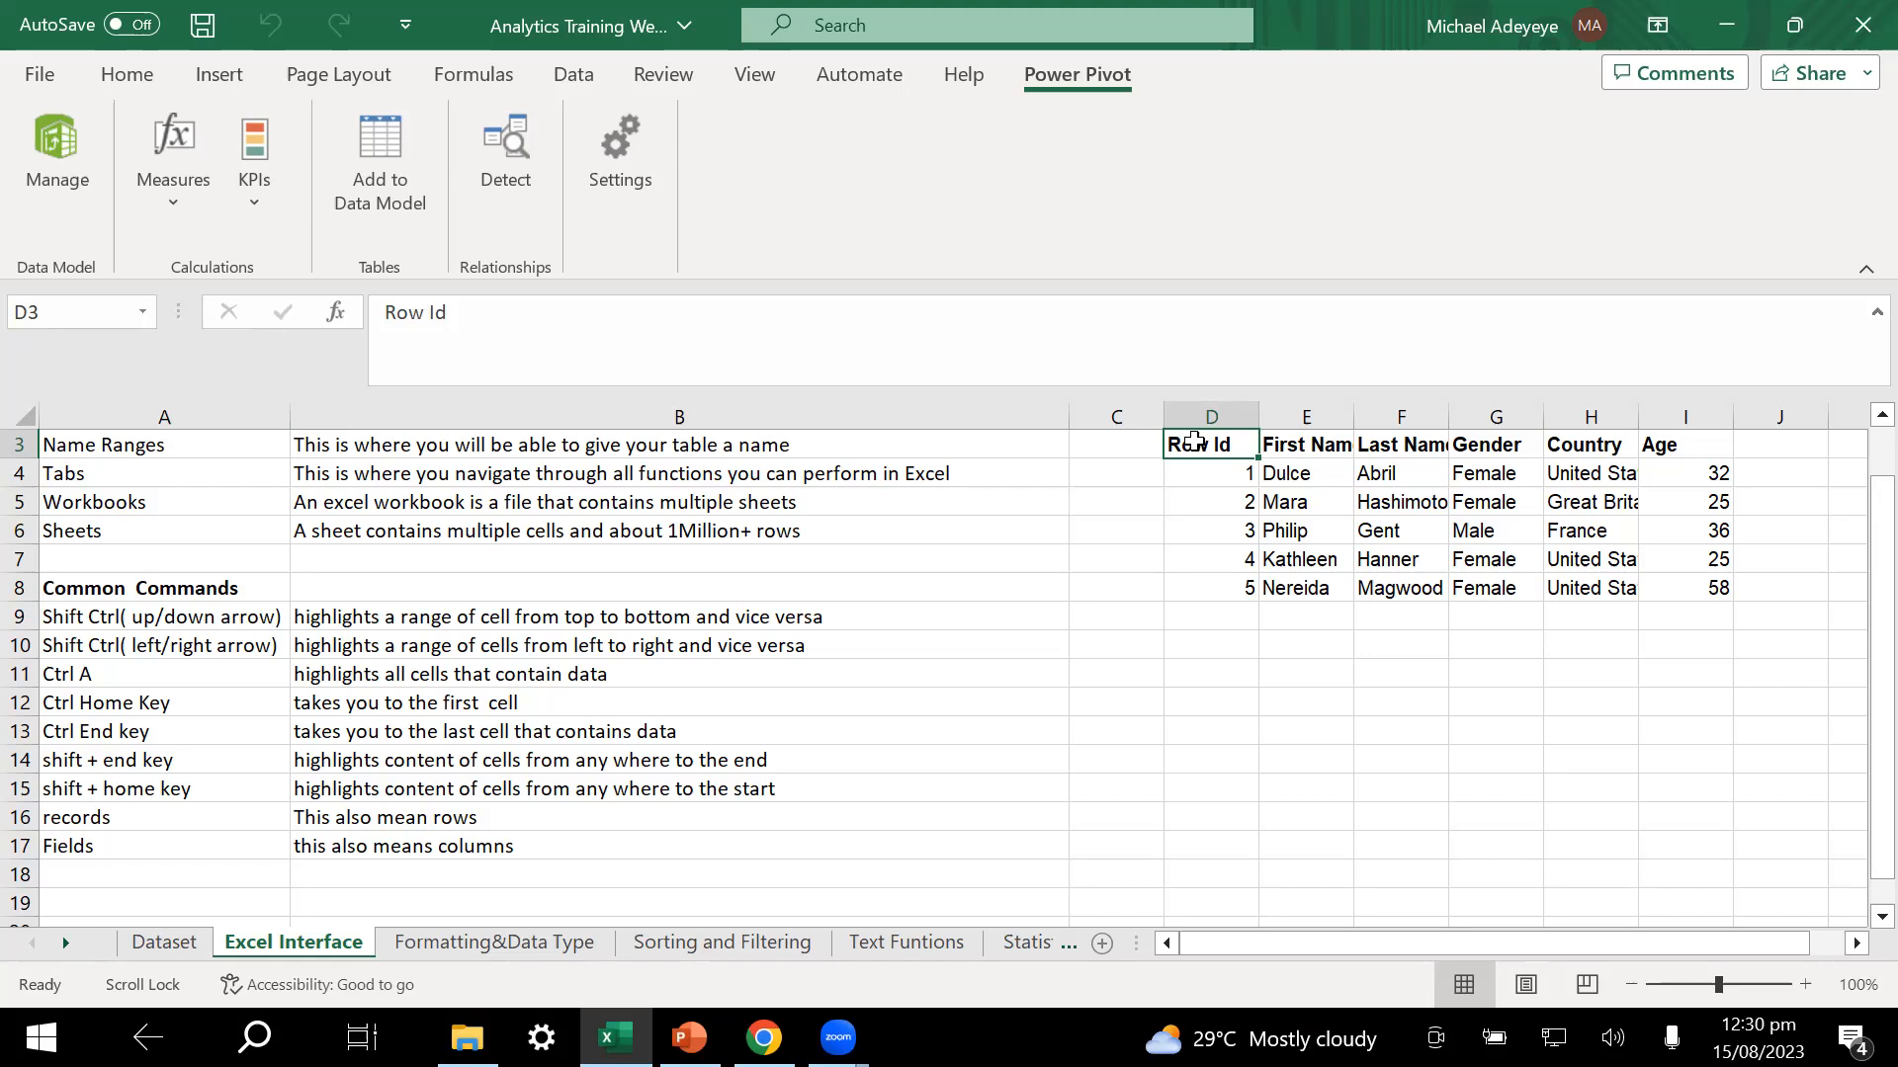
{"action": "key", "text": "ctrl+shift+Down"}
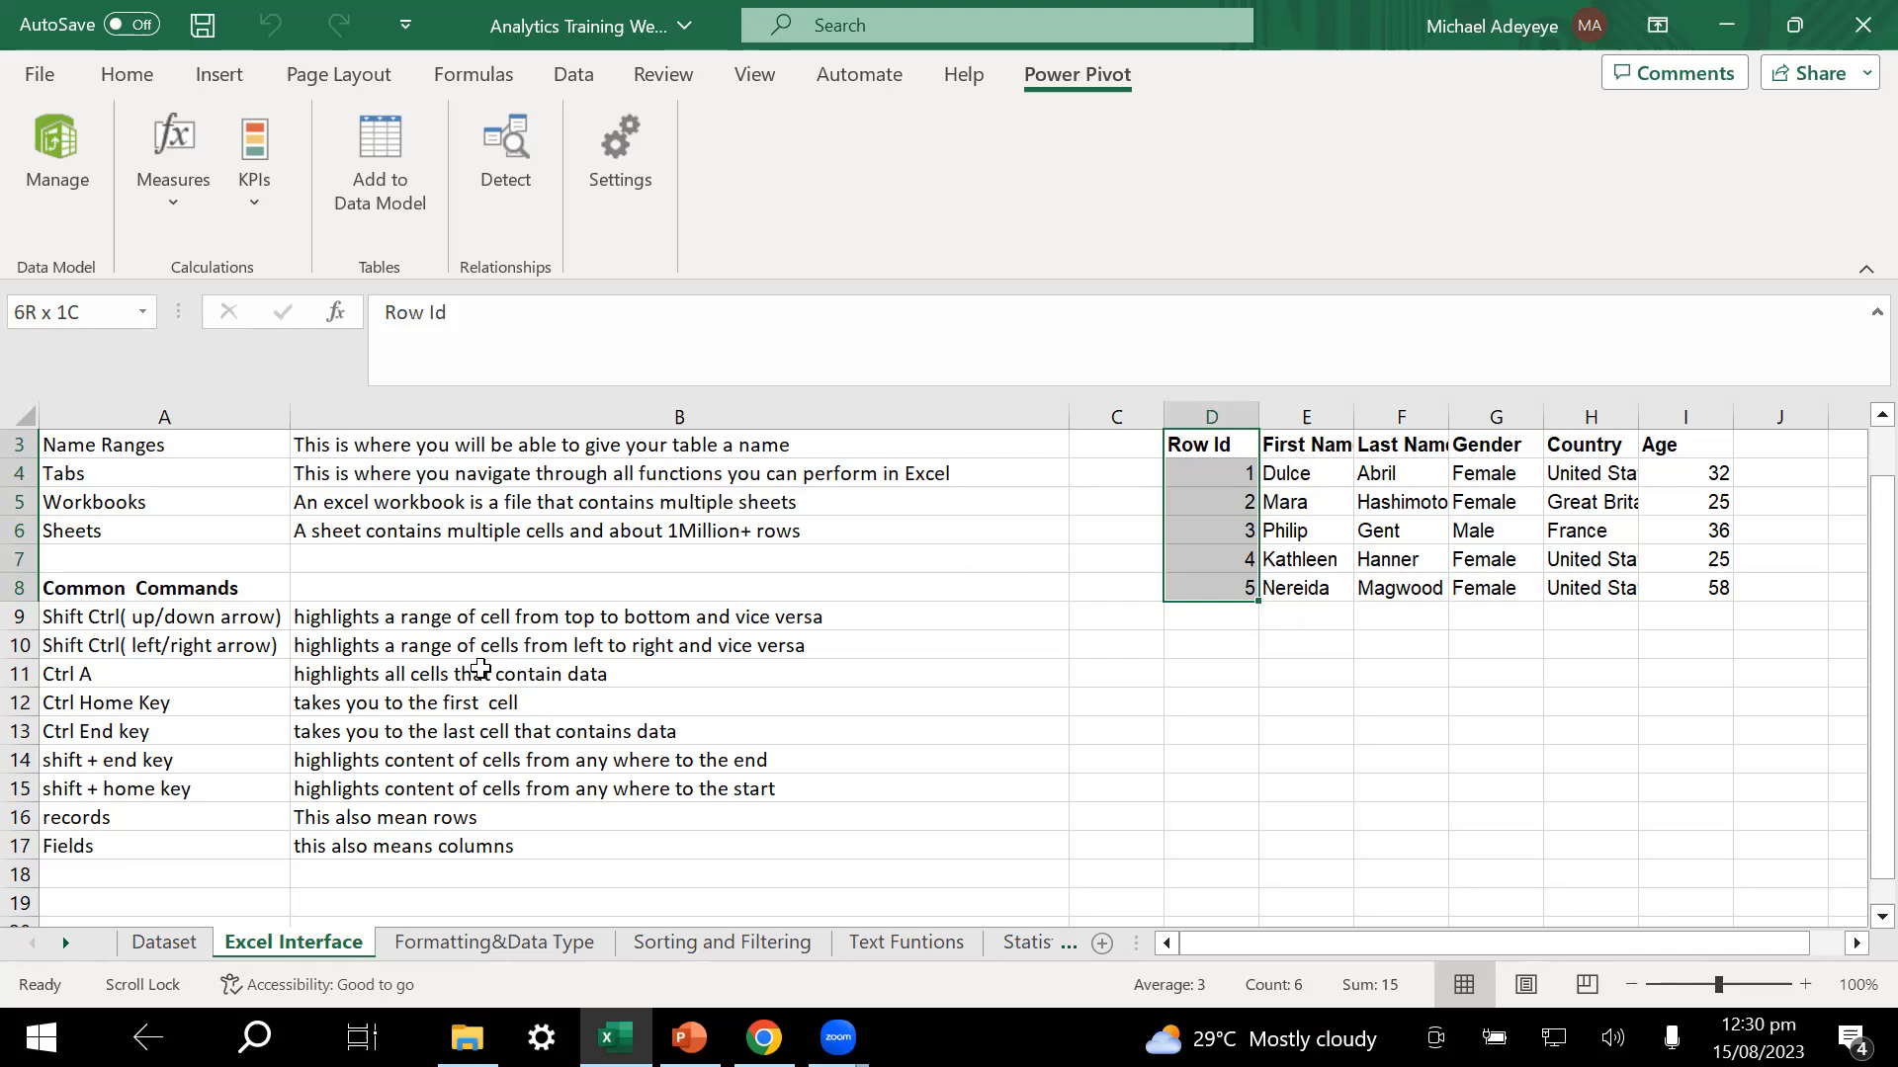
{"action": "left_click_drag", "start_coordinate": [1221, 442], "coordinate": [1693, 448]}
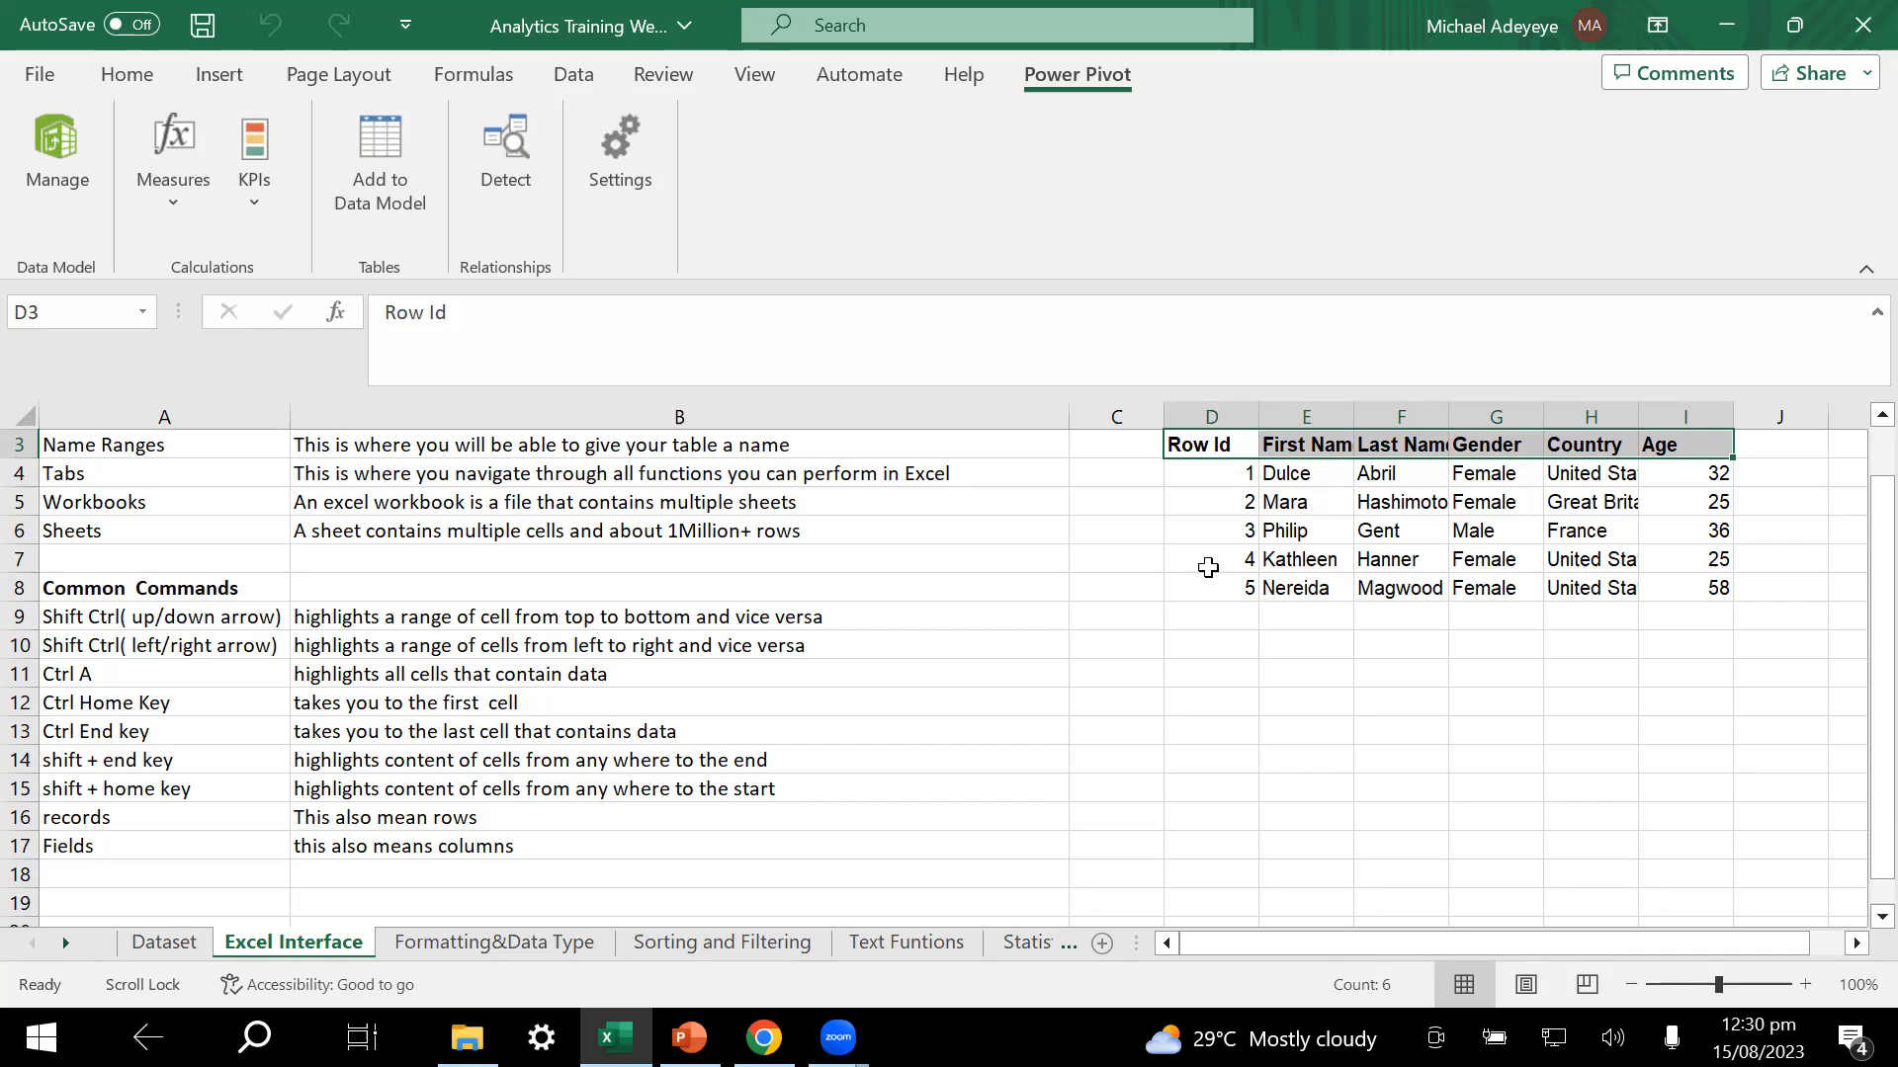
- Highlight the Sample table's header row from Row Id to Age, and select the Ctrl A meaning in B11
{"action": "left_click", "coordinate": [1201, 450]}
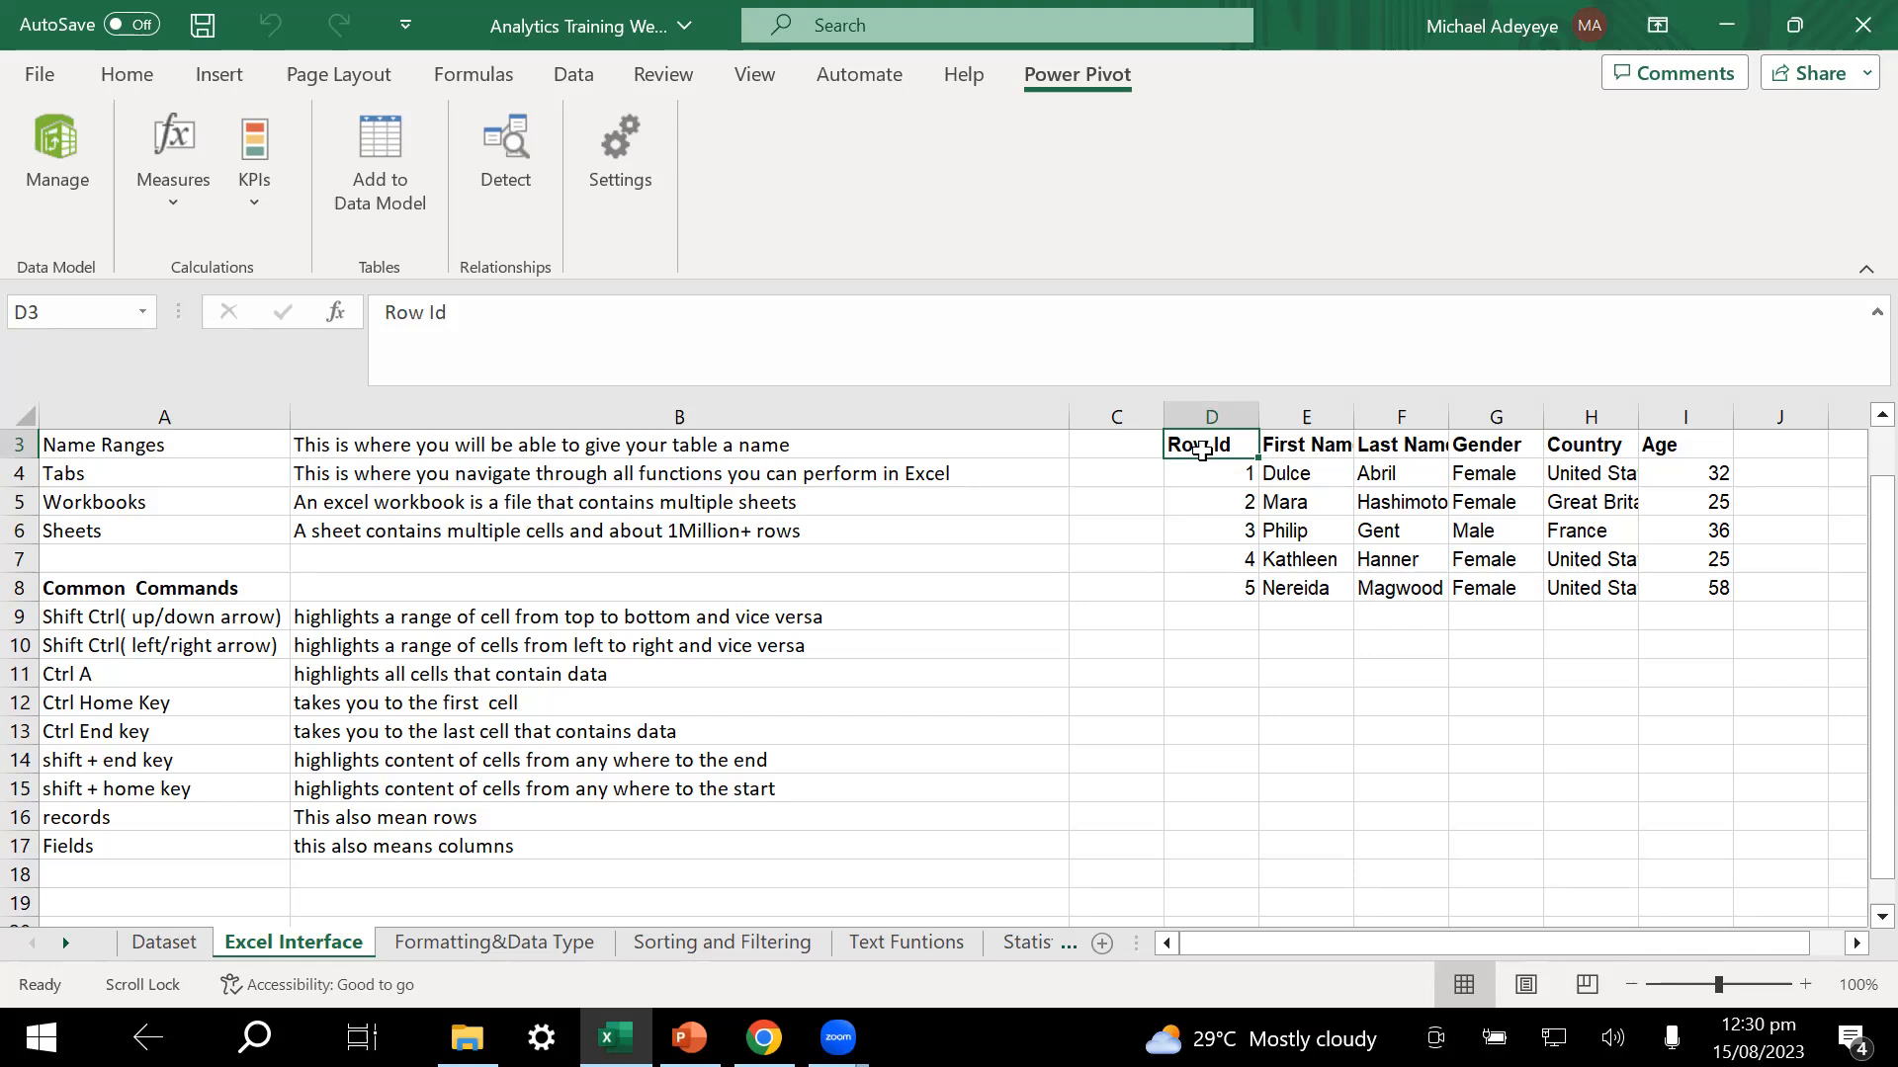
{"action": "key", "text": "ctrl+shift+Right"}
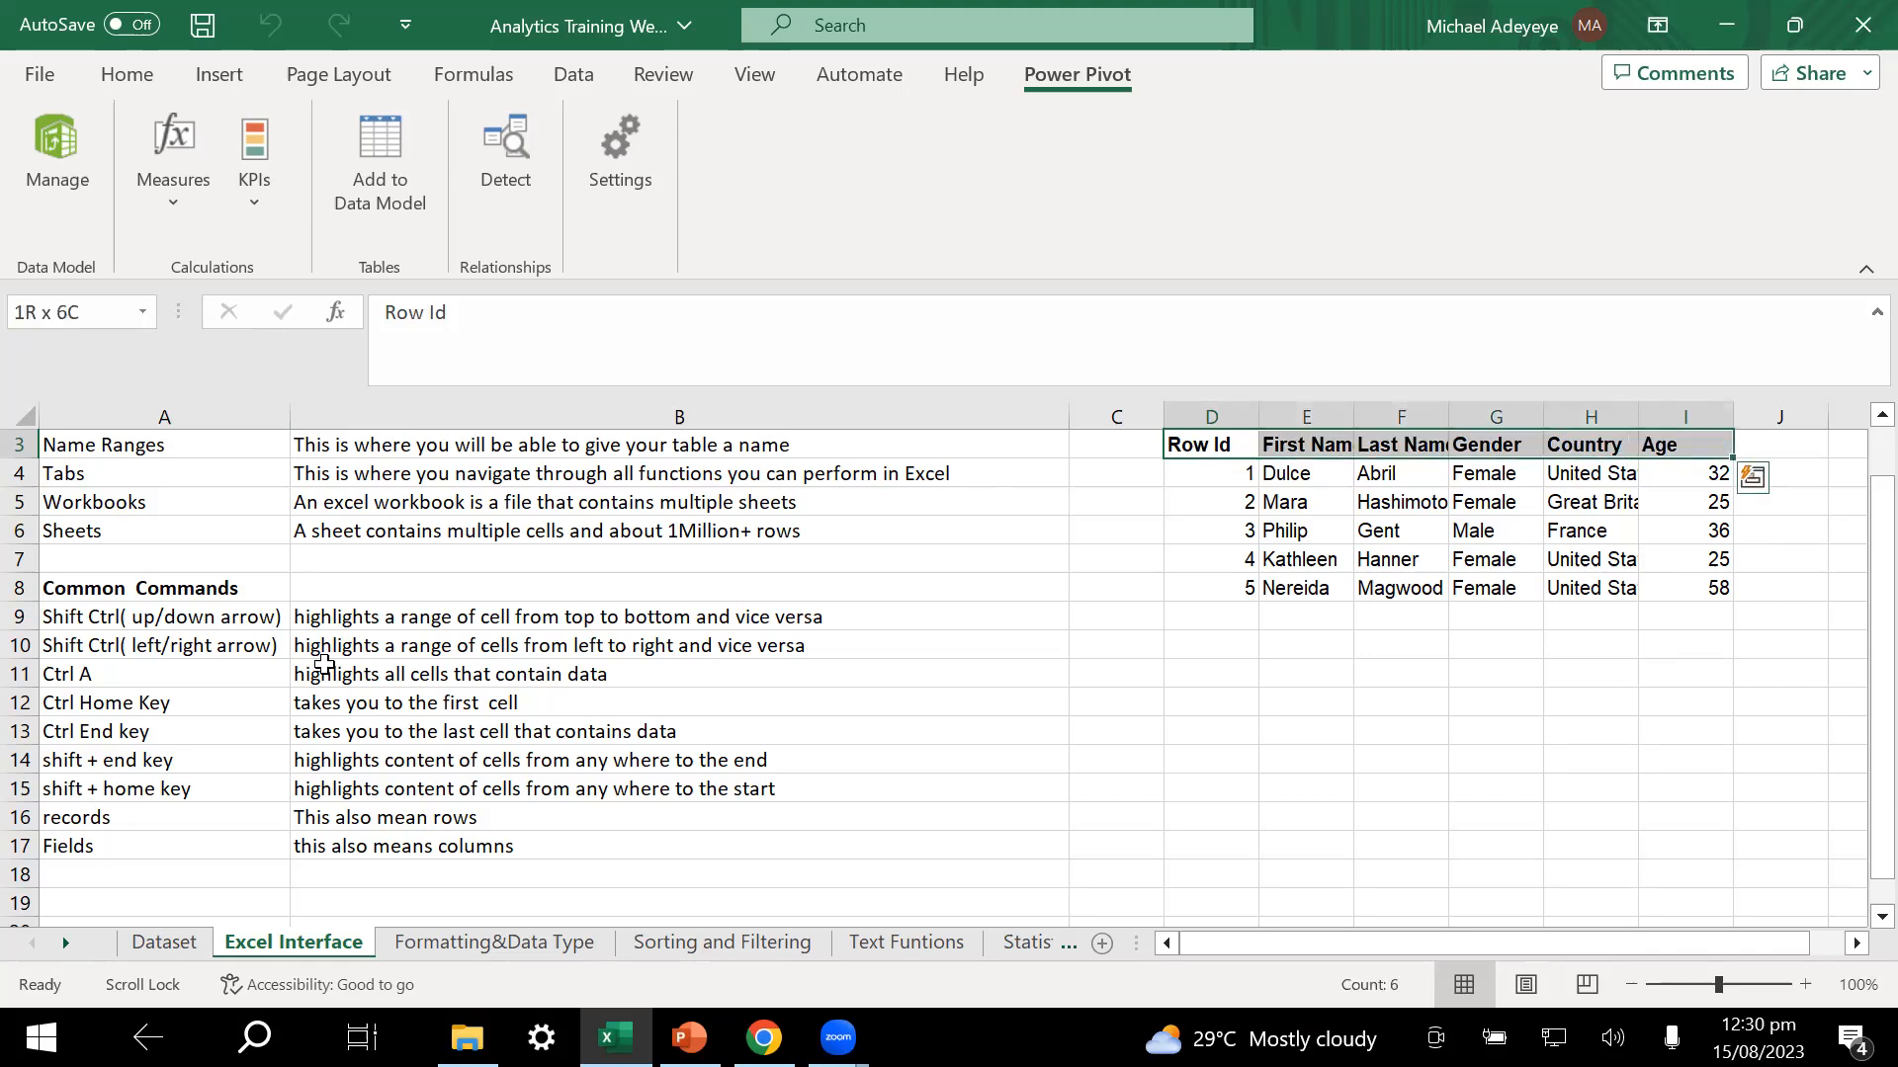
{"action": "left_click", "coordinate": [241, 680]}
{"action": "left_click", "coordinate": [548, 674]}
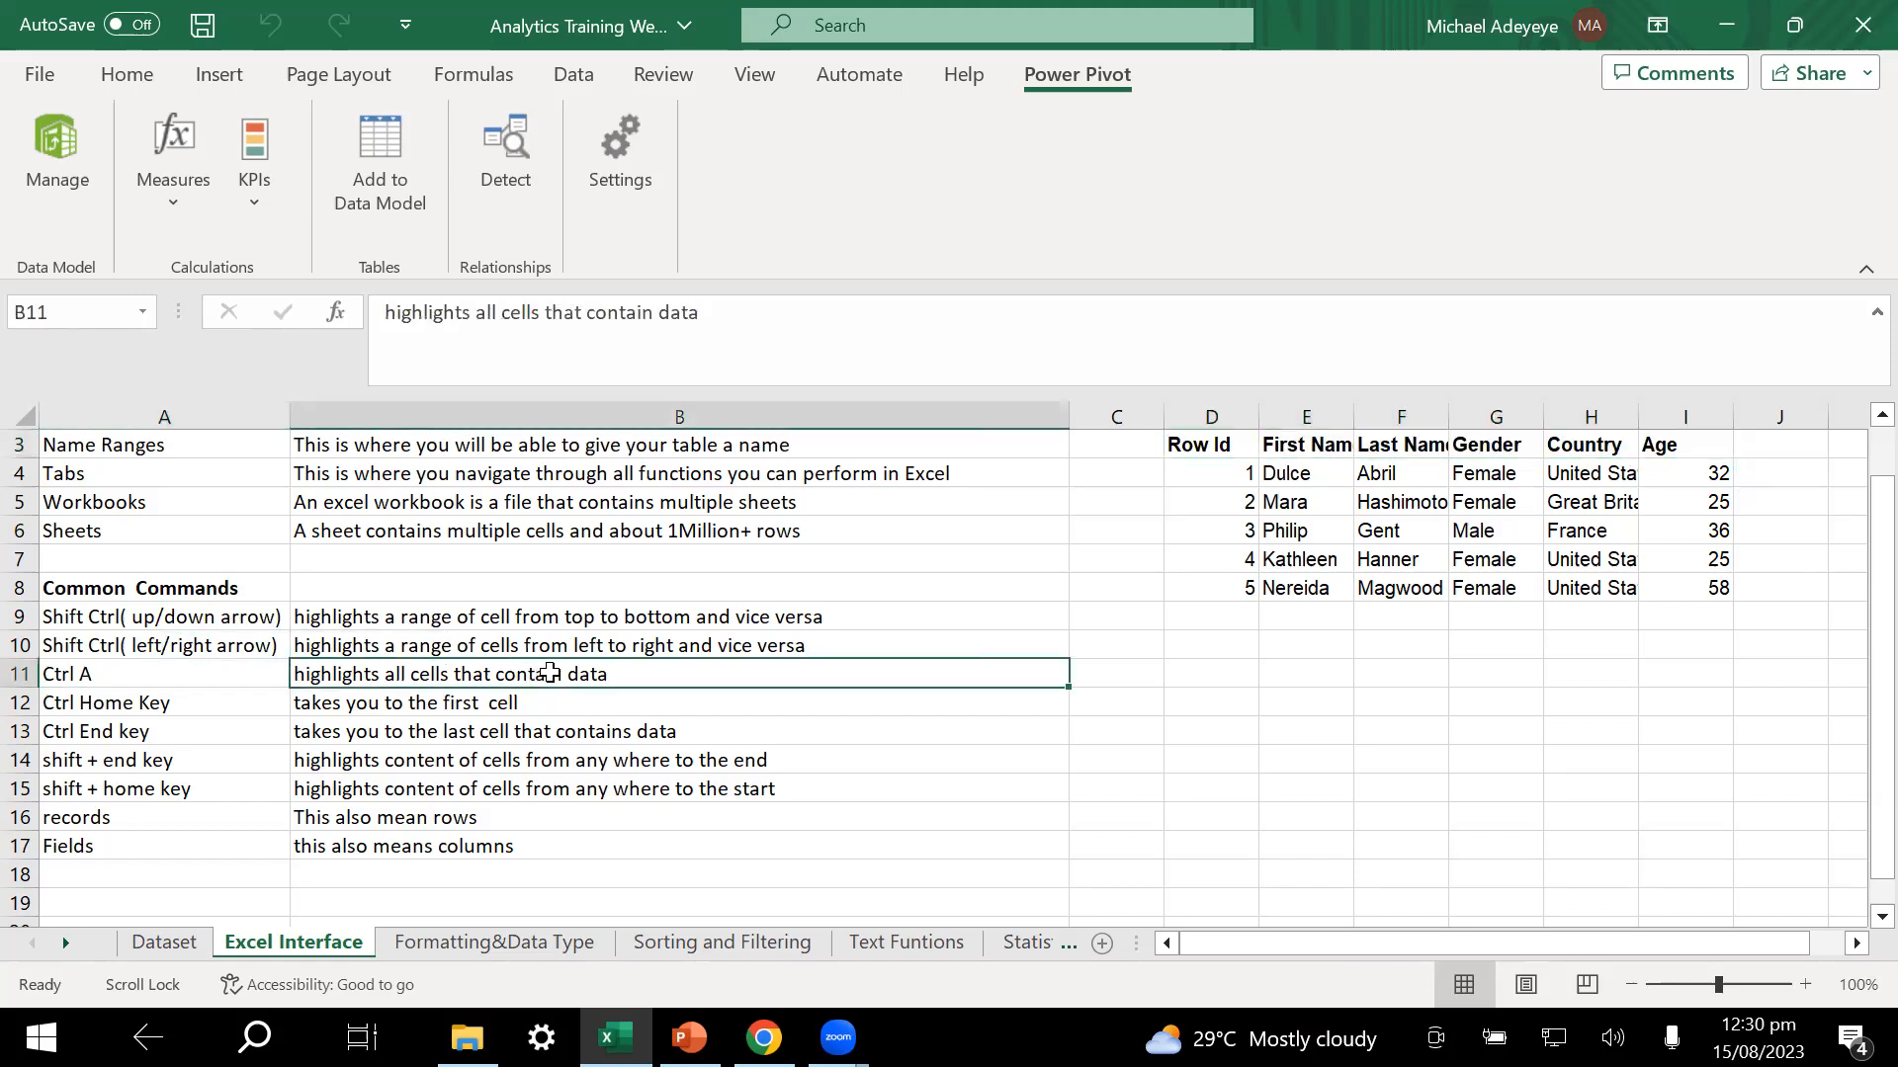
- Highlight the whole Sample table starting from its Row Id header, and clear the selection by selecting cell F4
{"action": "left_click", "coordinate": [1389, 504]}
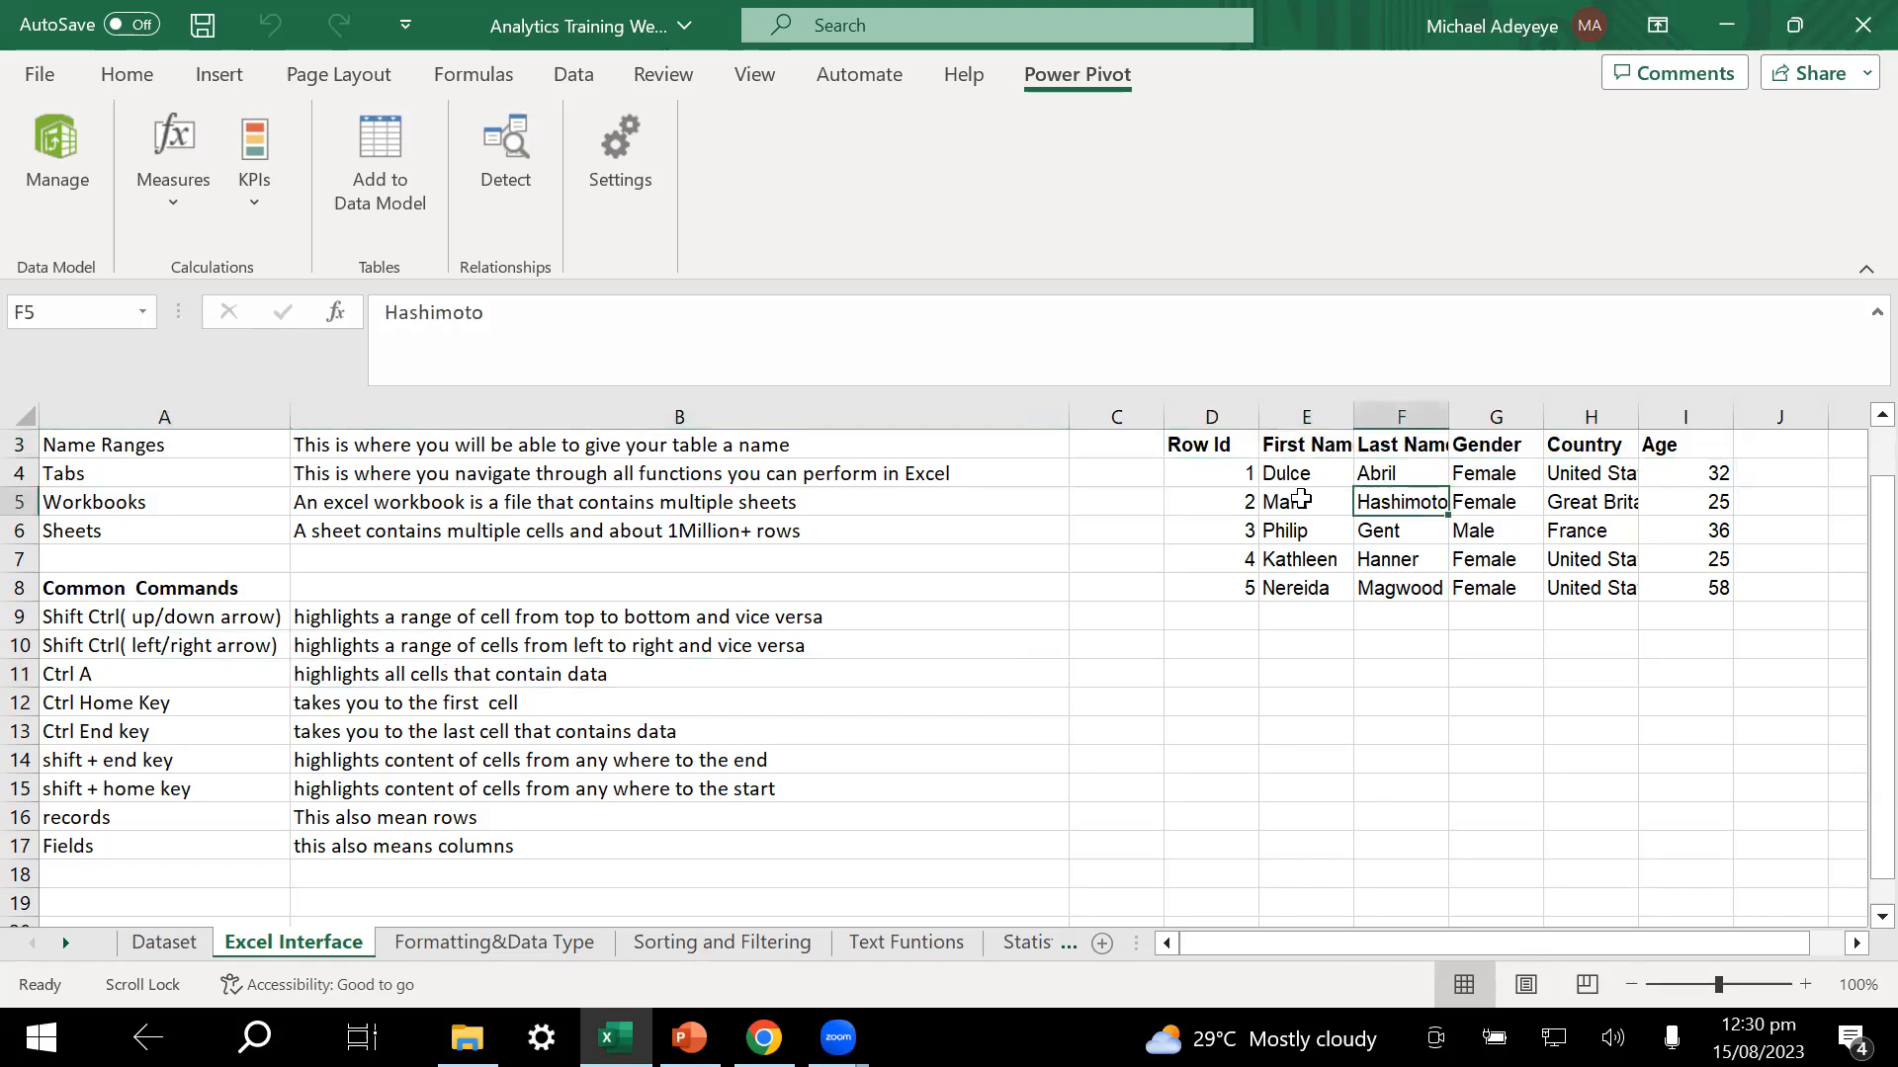
{"action": "left_click", "coordinate": [1215, 443]}
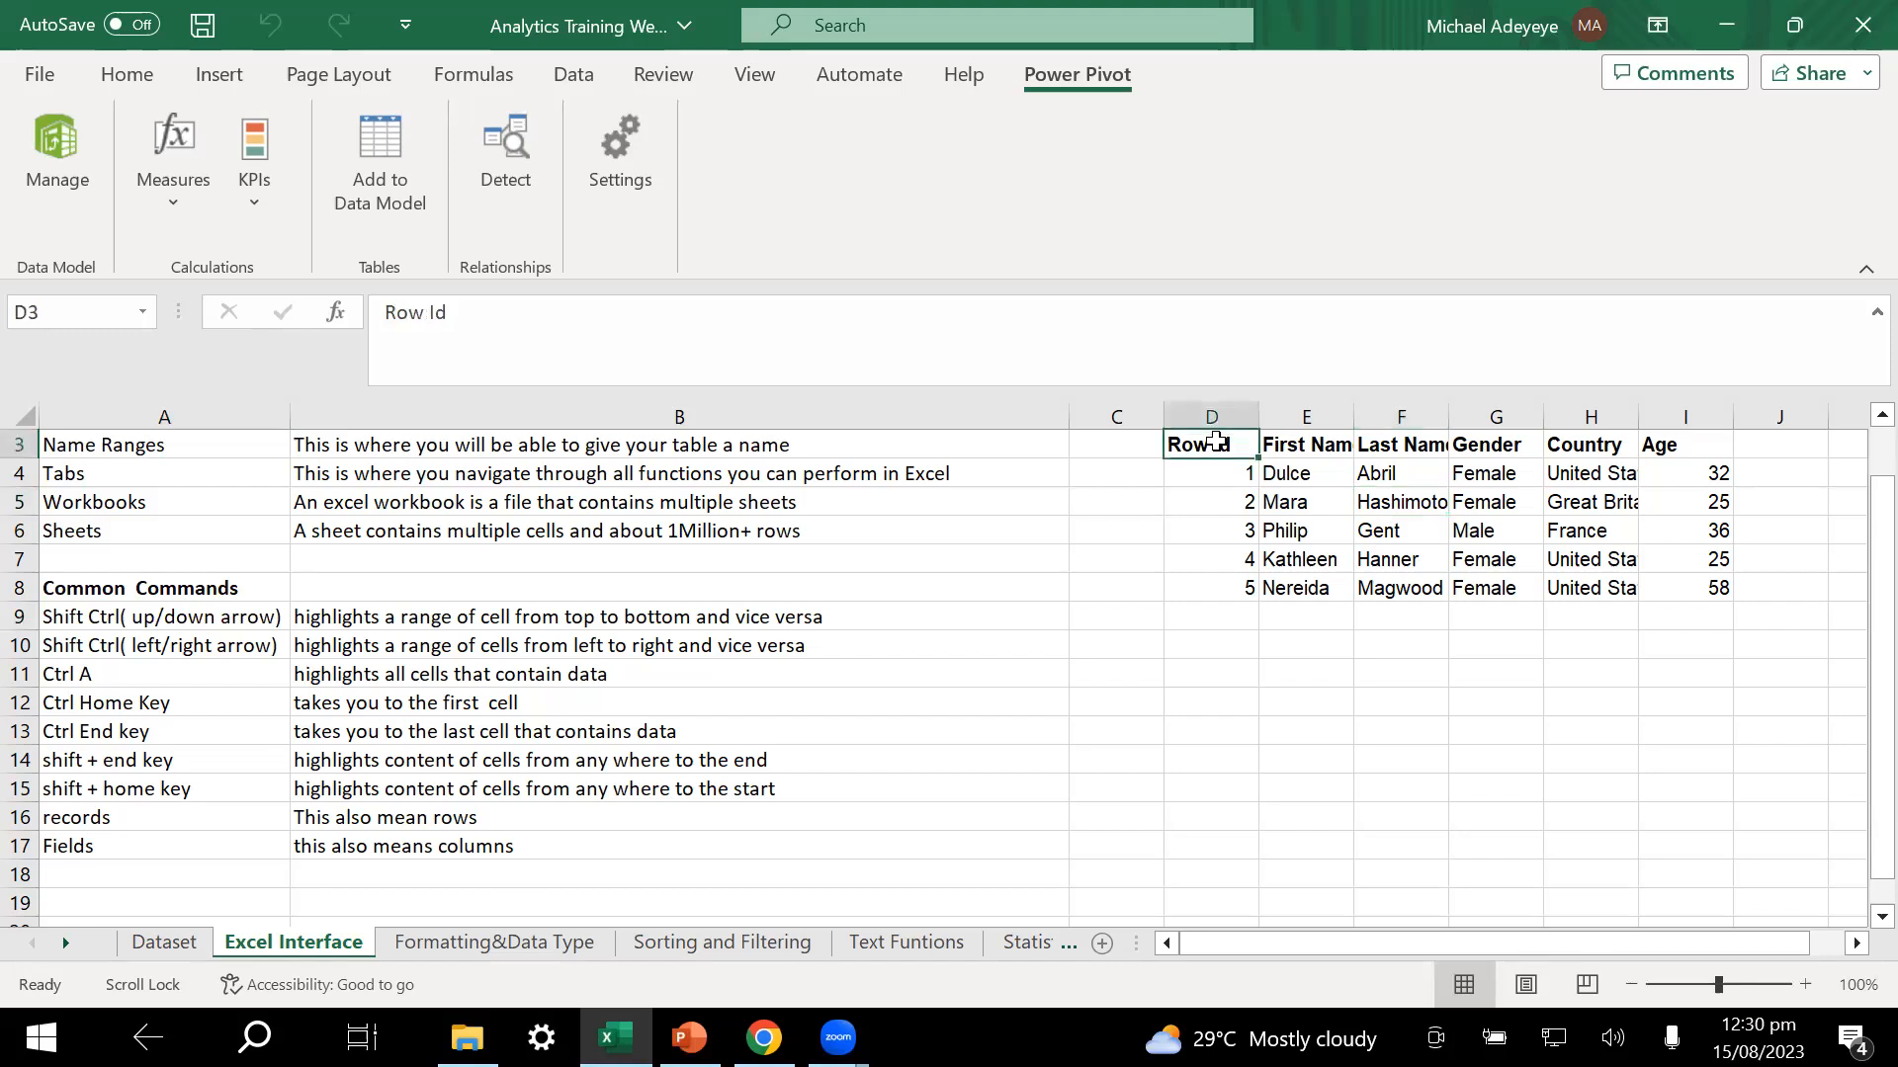
{"action": "key", "text": "ctrl+a"}
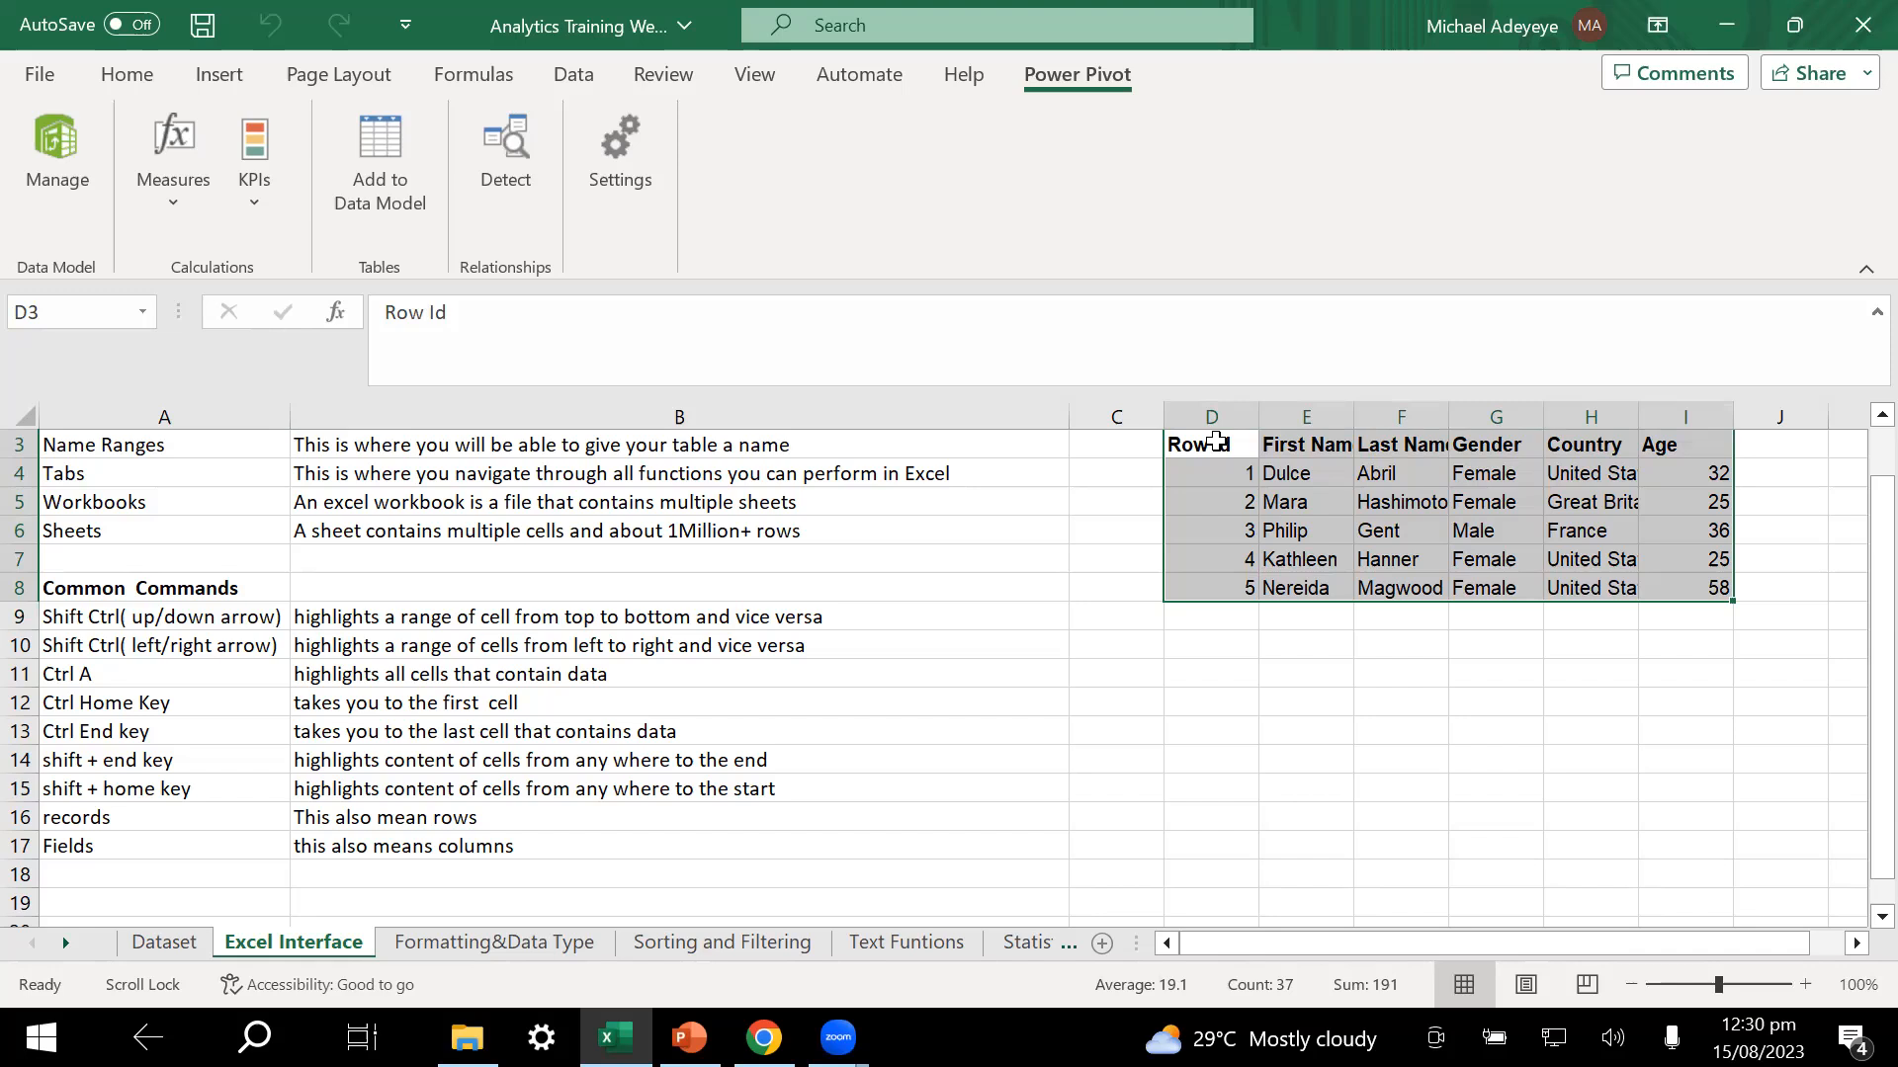
{"action": "scroll", "coordinate": [1409, 504], "scroll_direction": "up", "scroll_amount": 1}
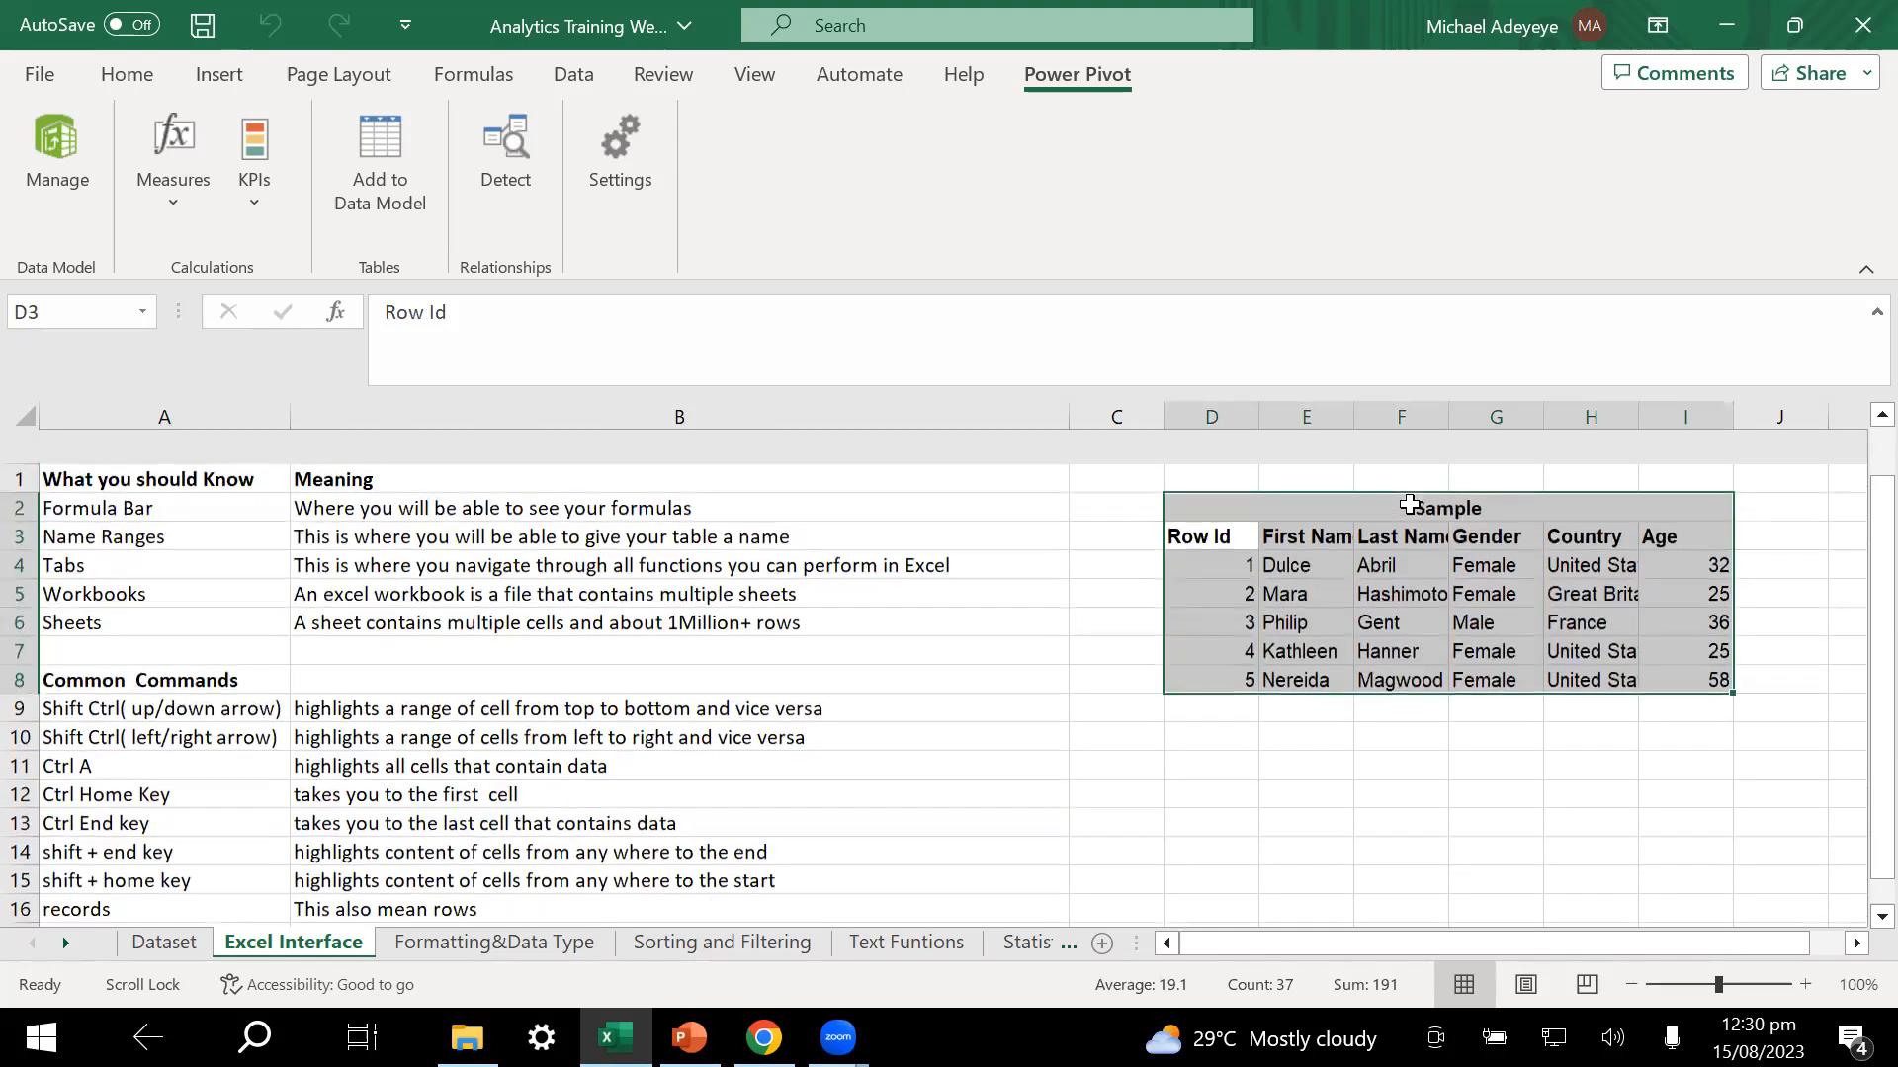
{"action": "left_click", "coordinate": [1368, 532]}
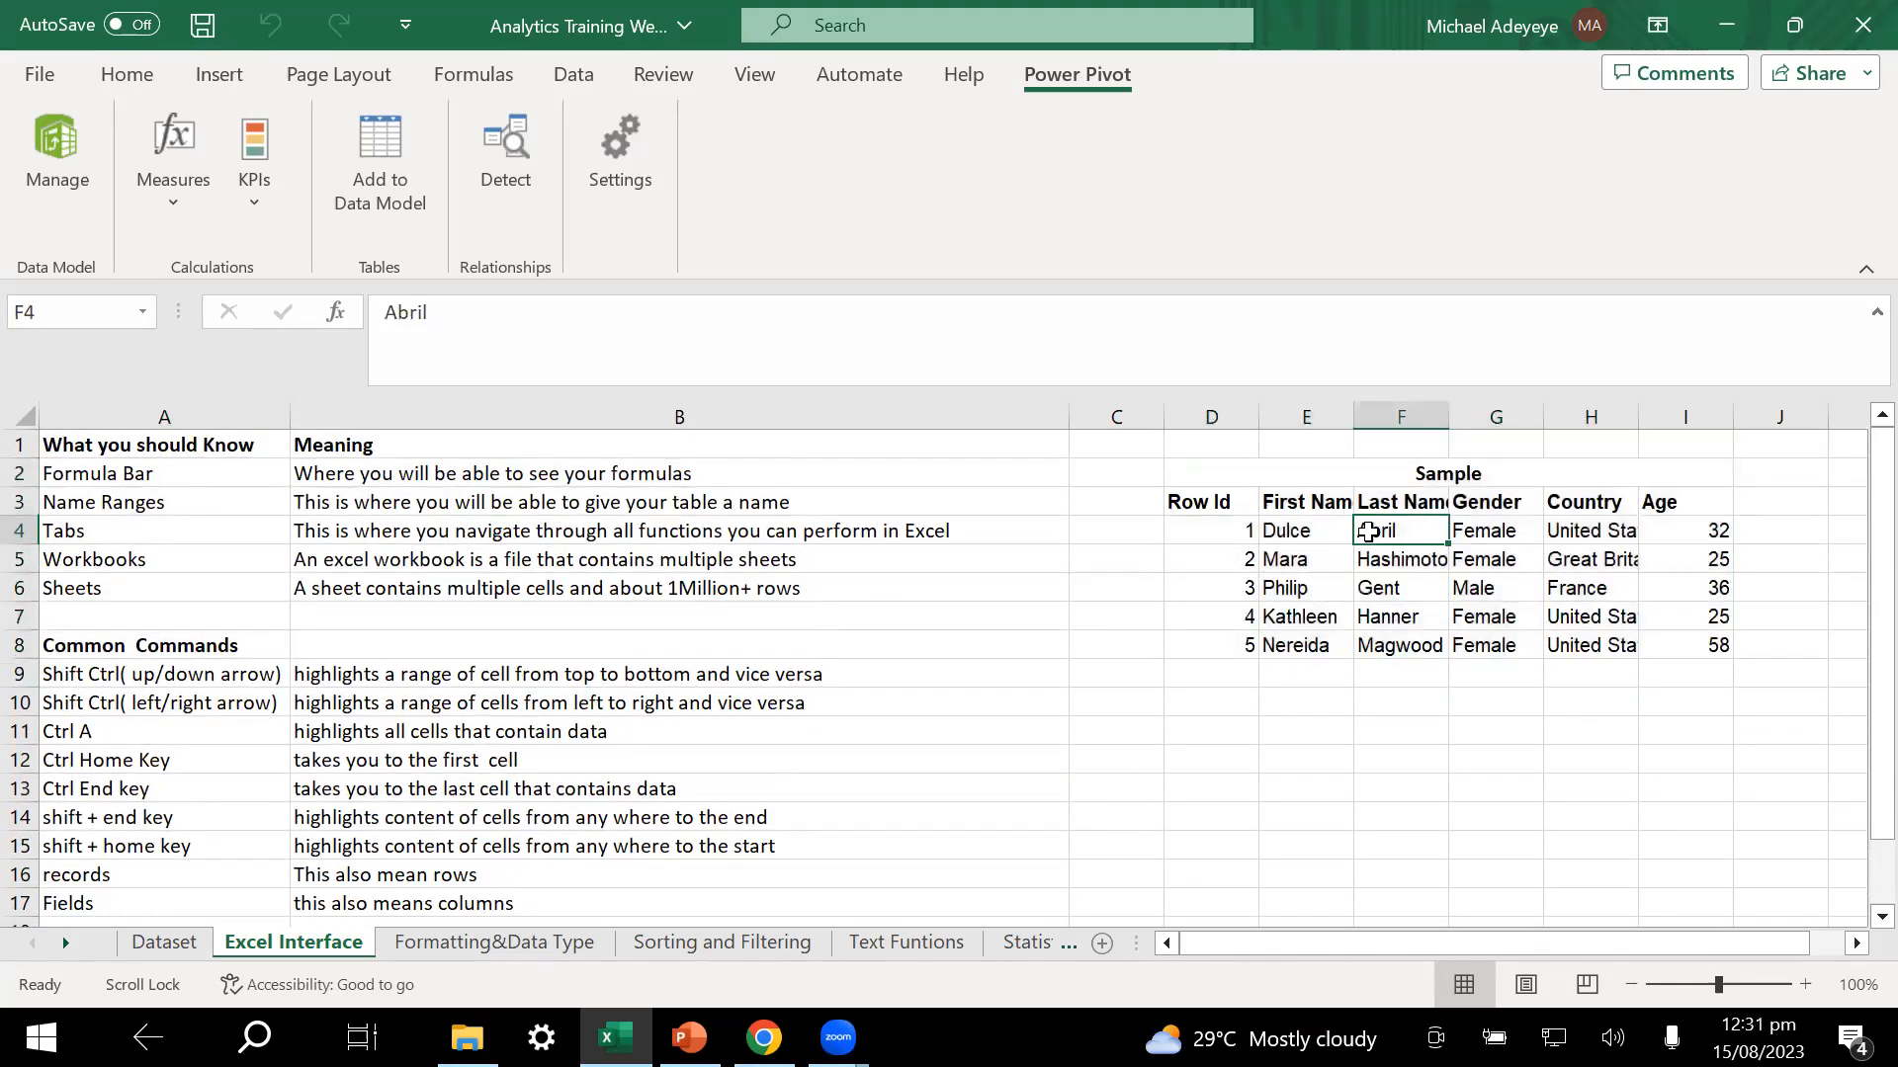
- Select the Ctrl Home Key entry in A12, go to empty cell E637, and jump back to the sheet's first cell
{"action": "left_click", "coordinate": [171, 760]}
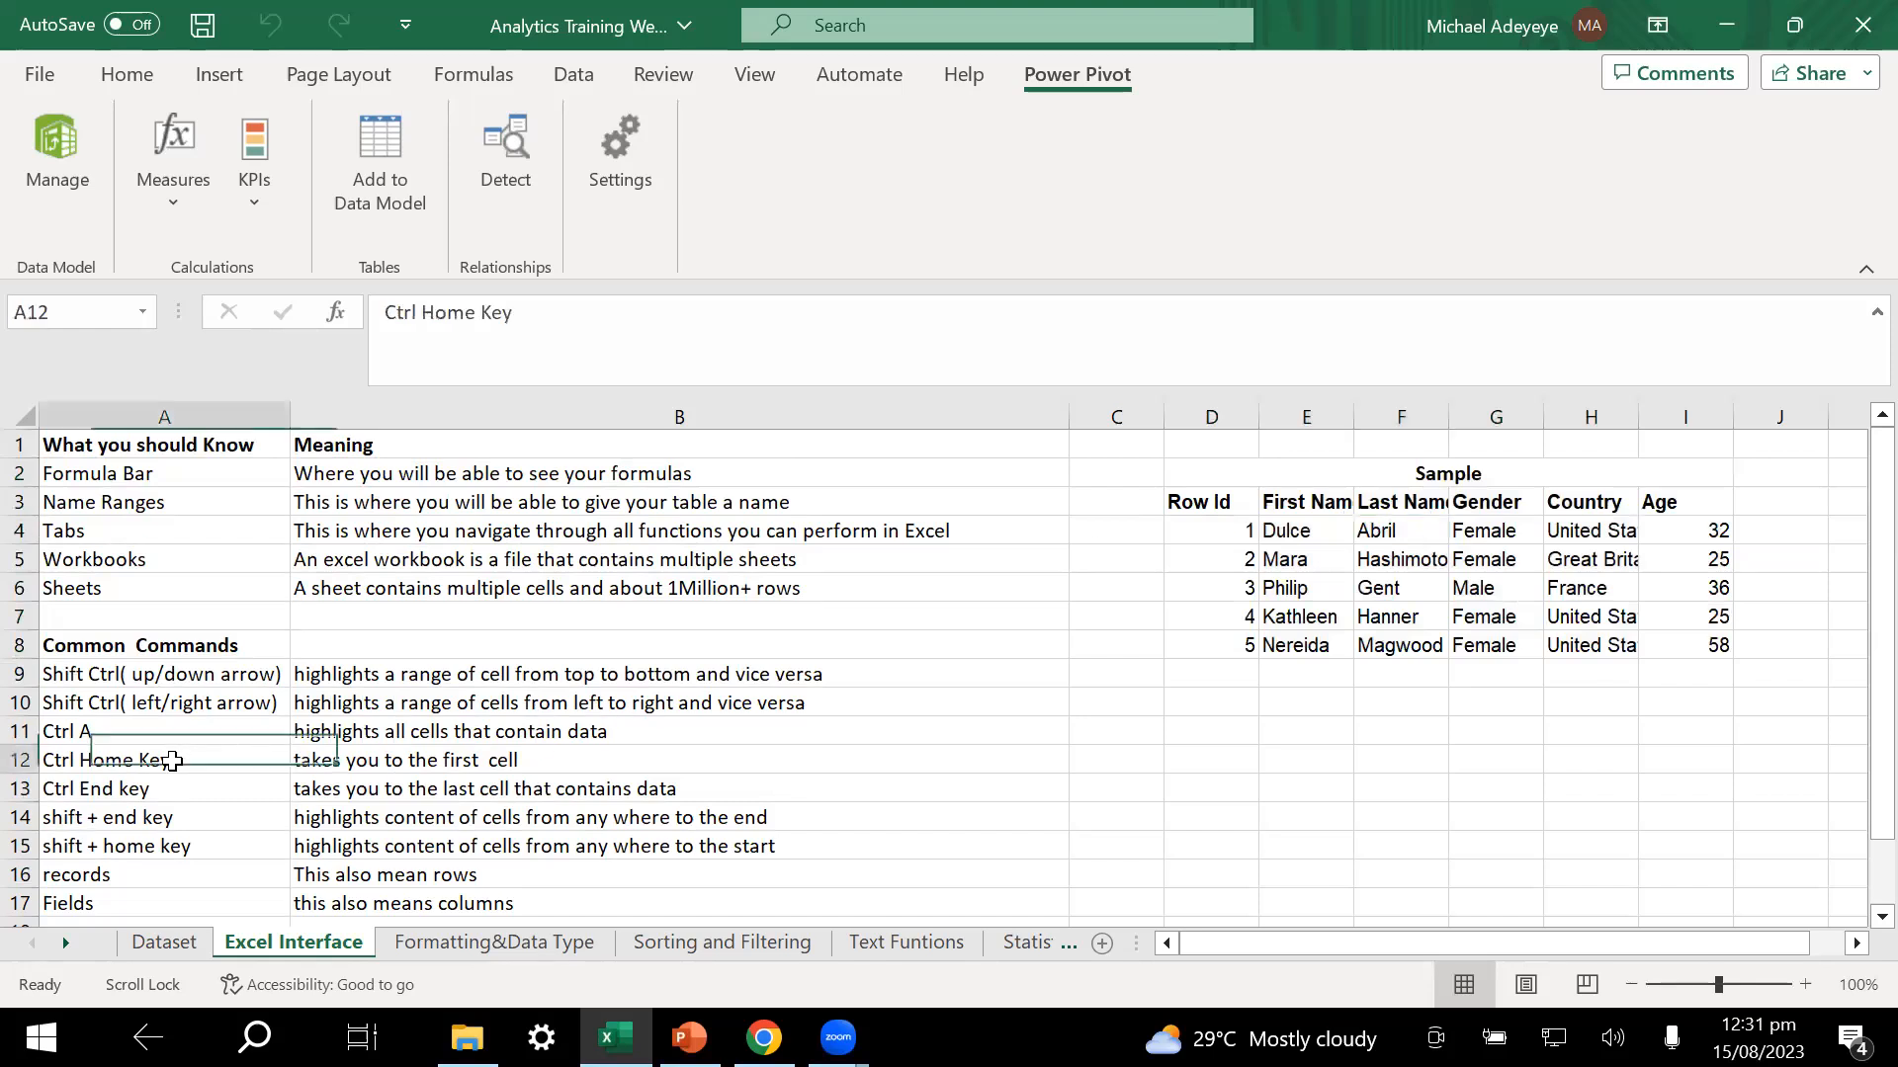
{"action": "middle_click", "coordinate": [895, 751]}
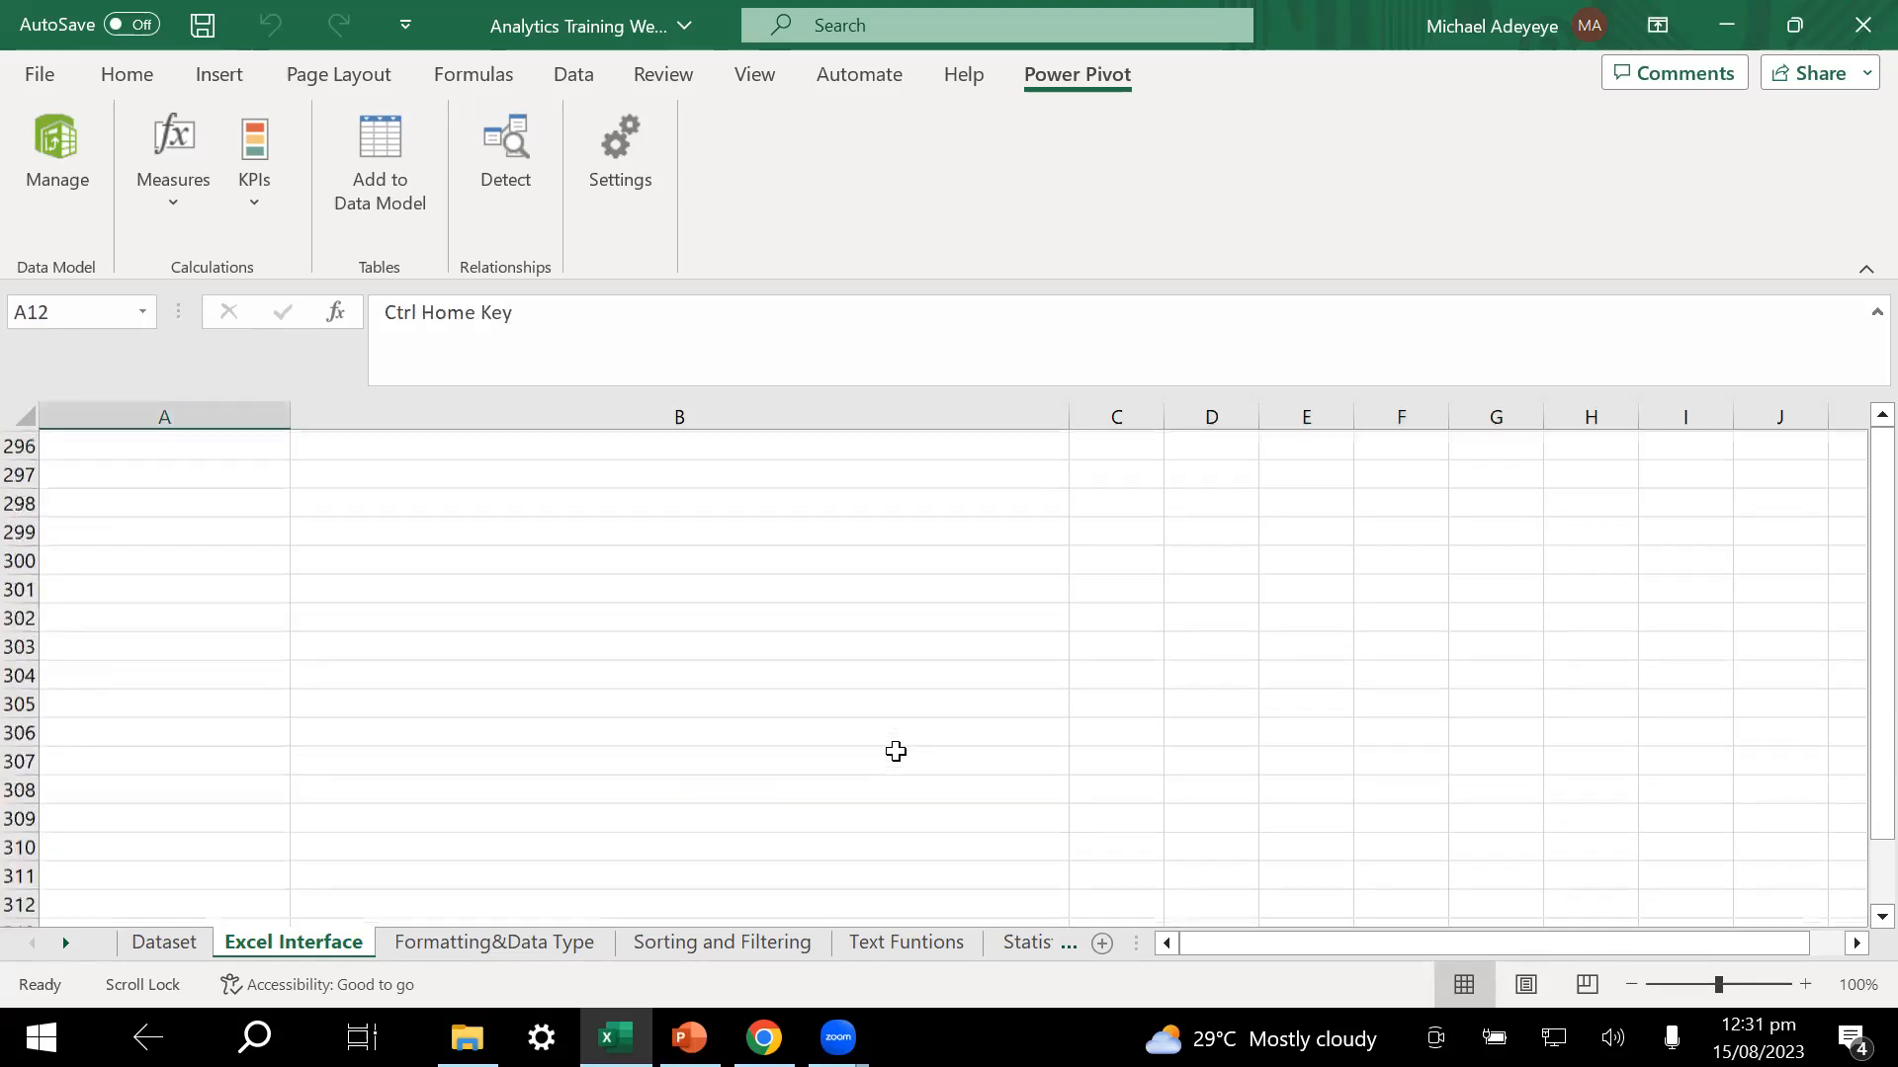
{"action": "scroll", "coordinate": [895, 751], "scroll_direction": "down", "scroll_amount": 20}
{"action": "left_click", "coordinate": [1279, 608]}
{"action": "left_click", "coordinate": [1315, 615]}
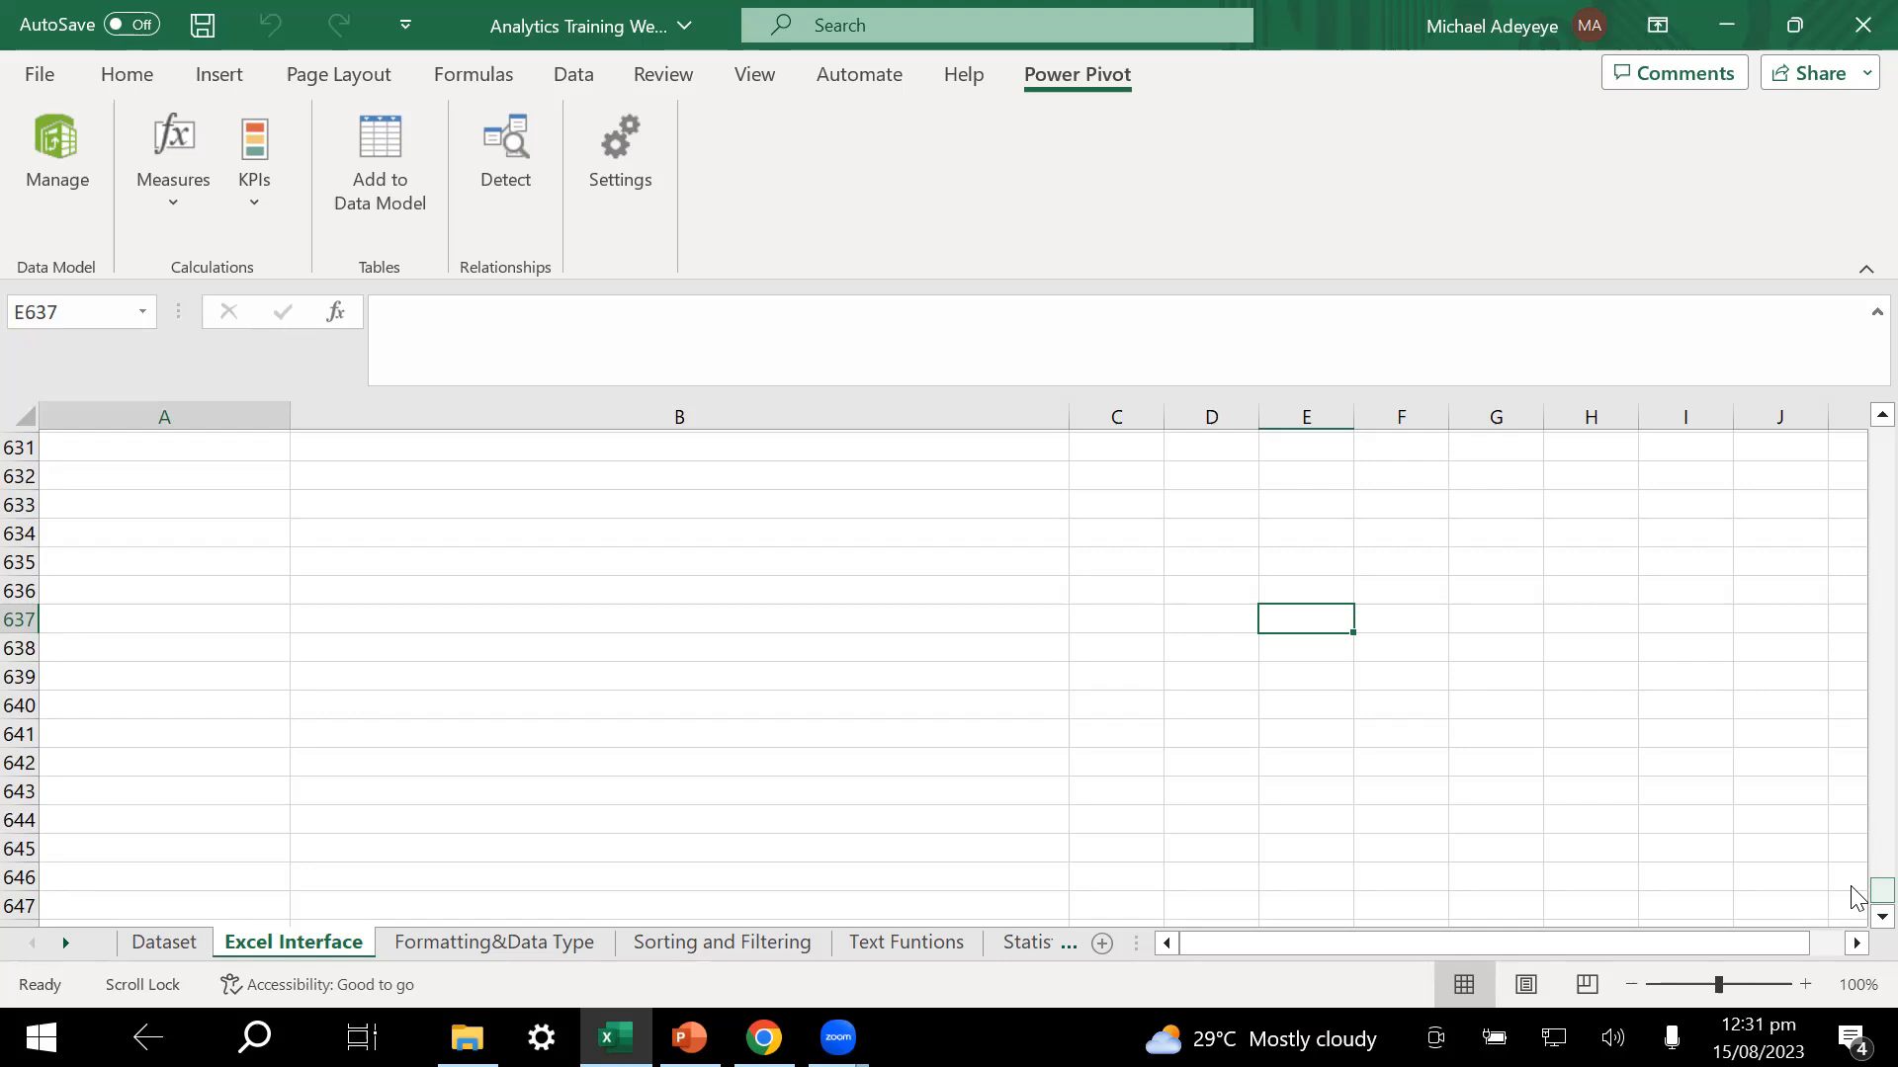
{"action": "key", "text": "ctrl+Home"}
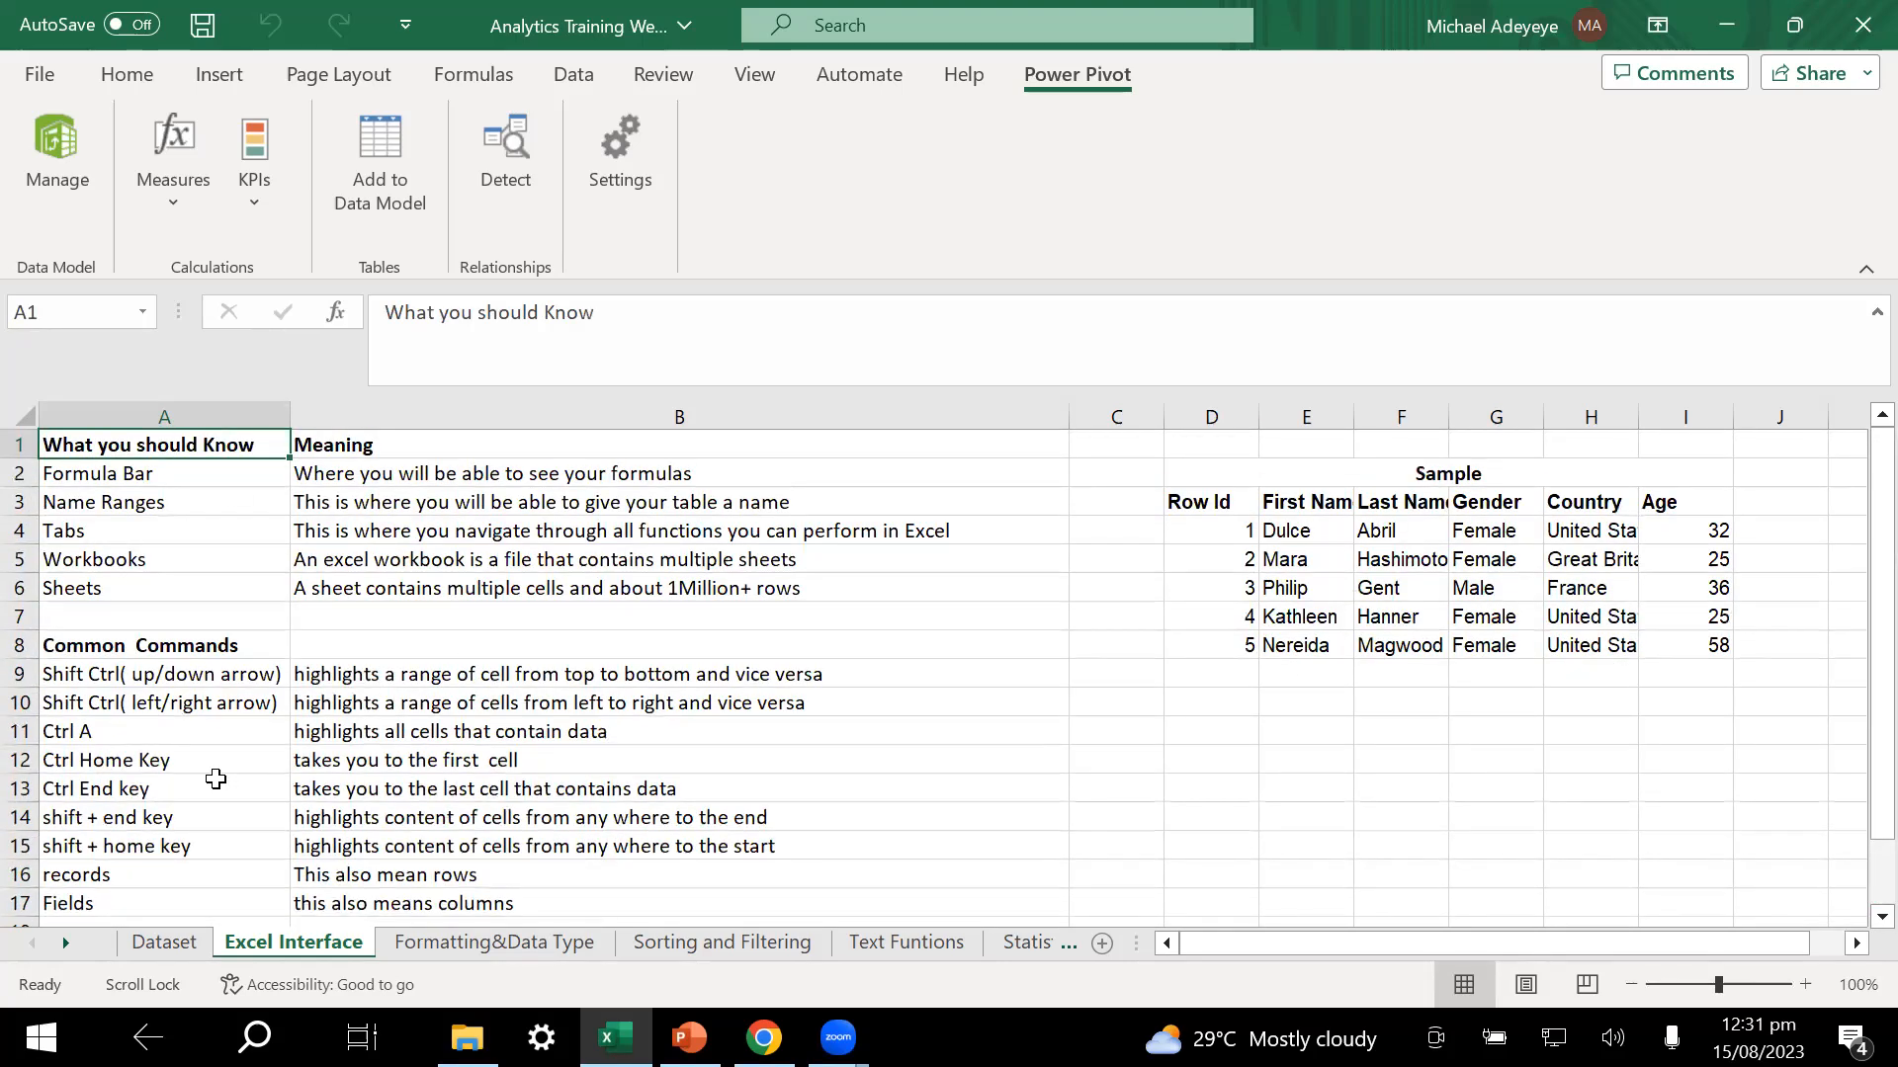
- Review the Ctrl Home Key entry and its meaning in row 12, and check the cell reference of A1
{"action": "left_click", "coordinate": [178, 764]}
{"action": "left_click", "coordinate": [412, 764]}
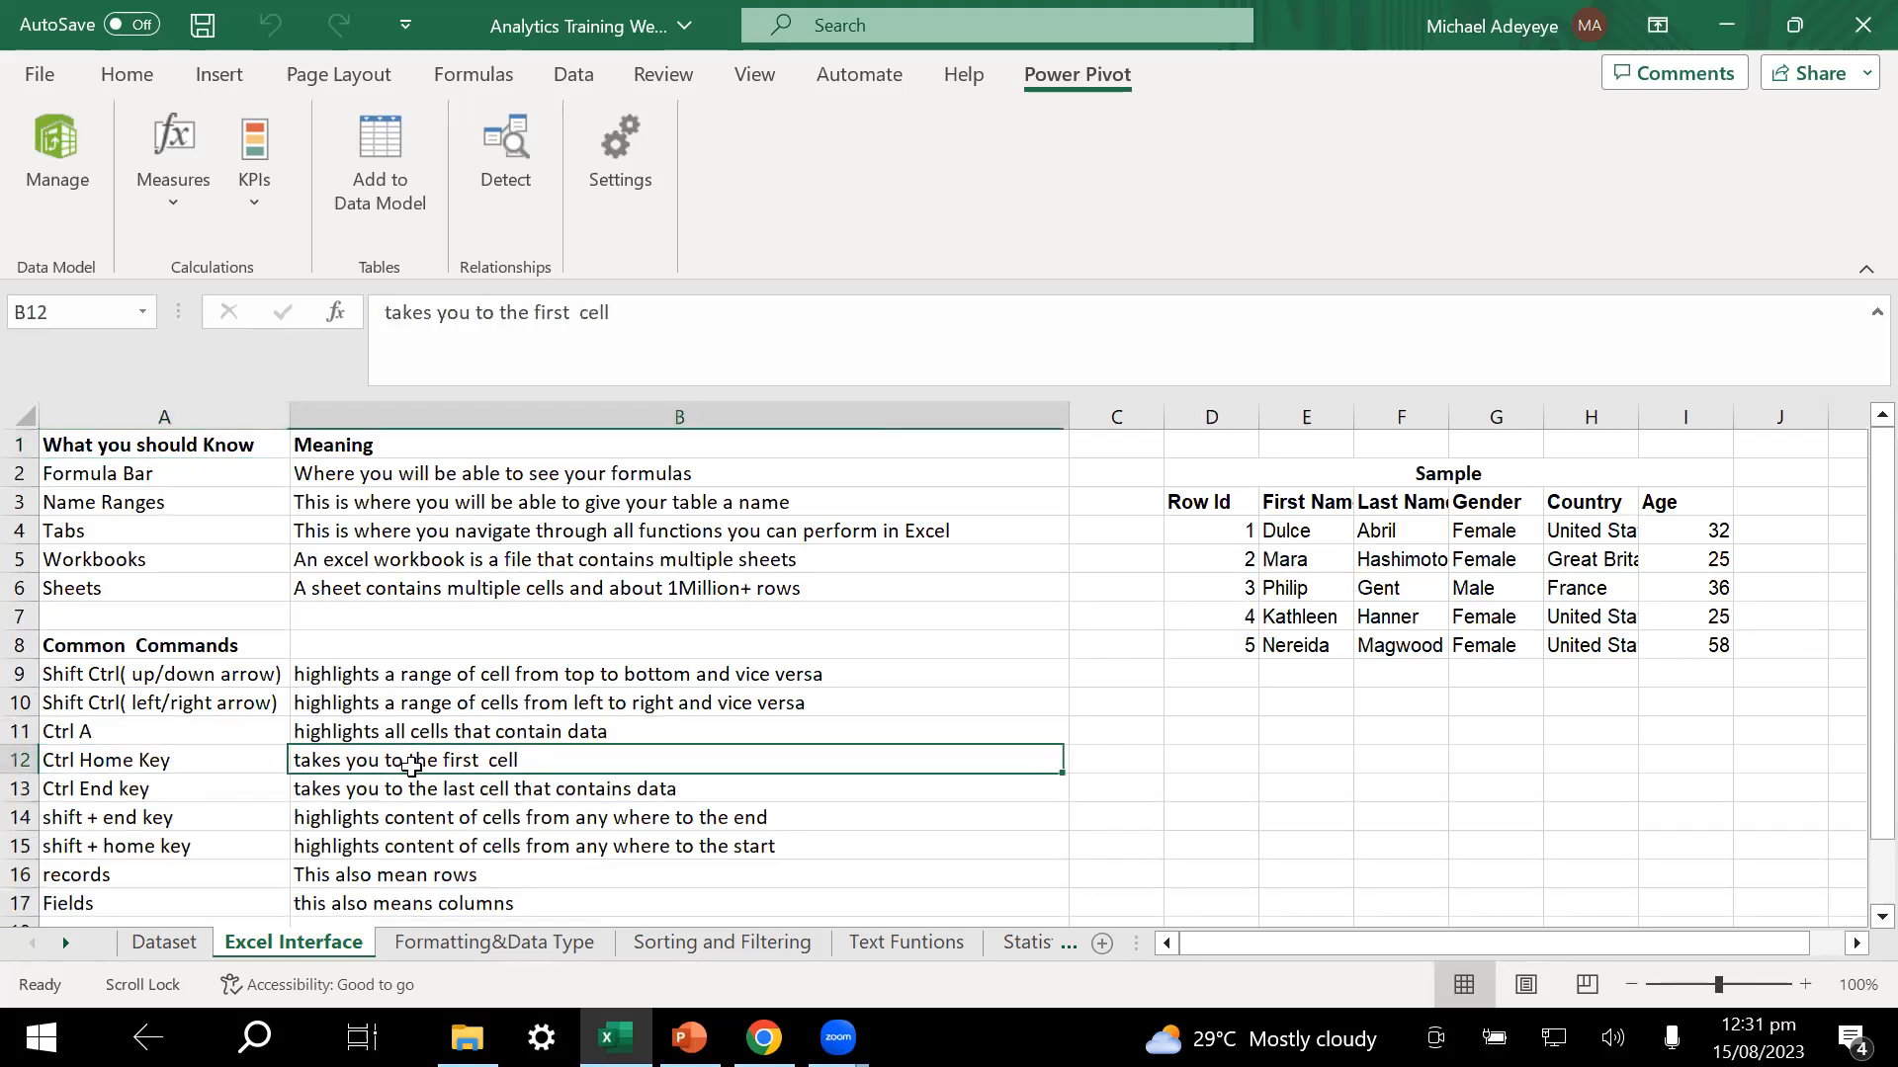
{"action": "left_click_drag", "start_coordinate": [412, 764], "coordinate": [163, 453]}
{"action": "left_click", "coordinate": [163, 453]}
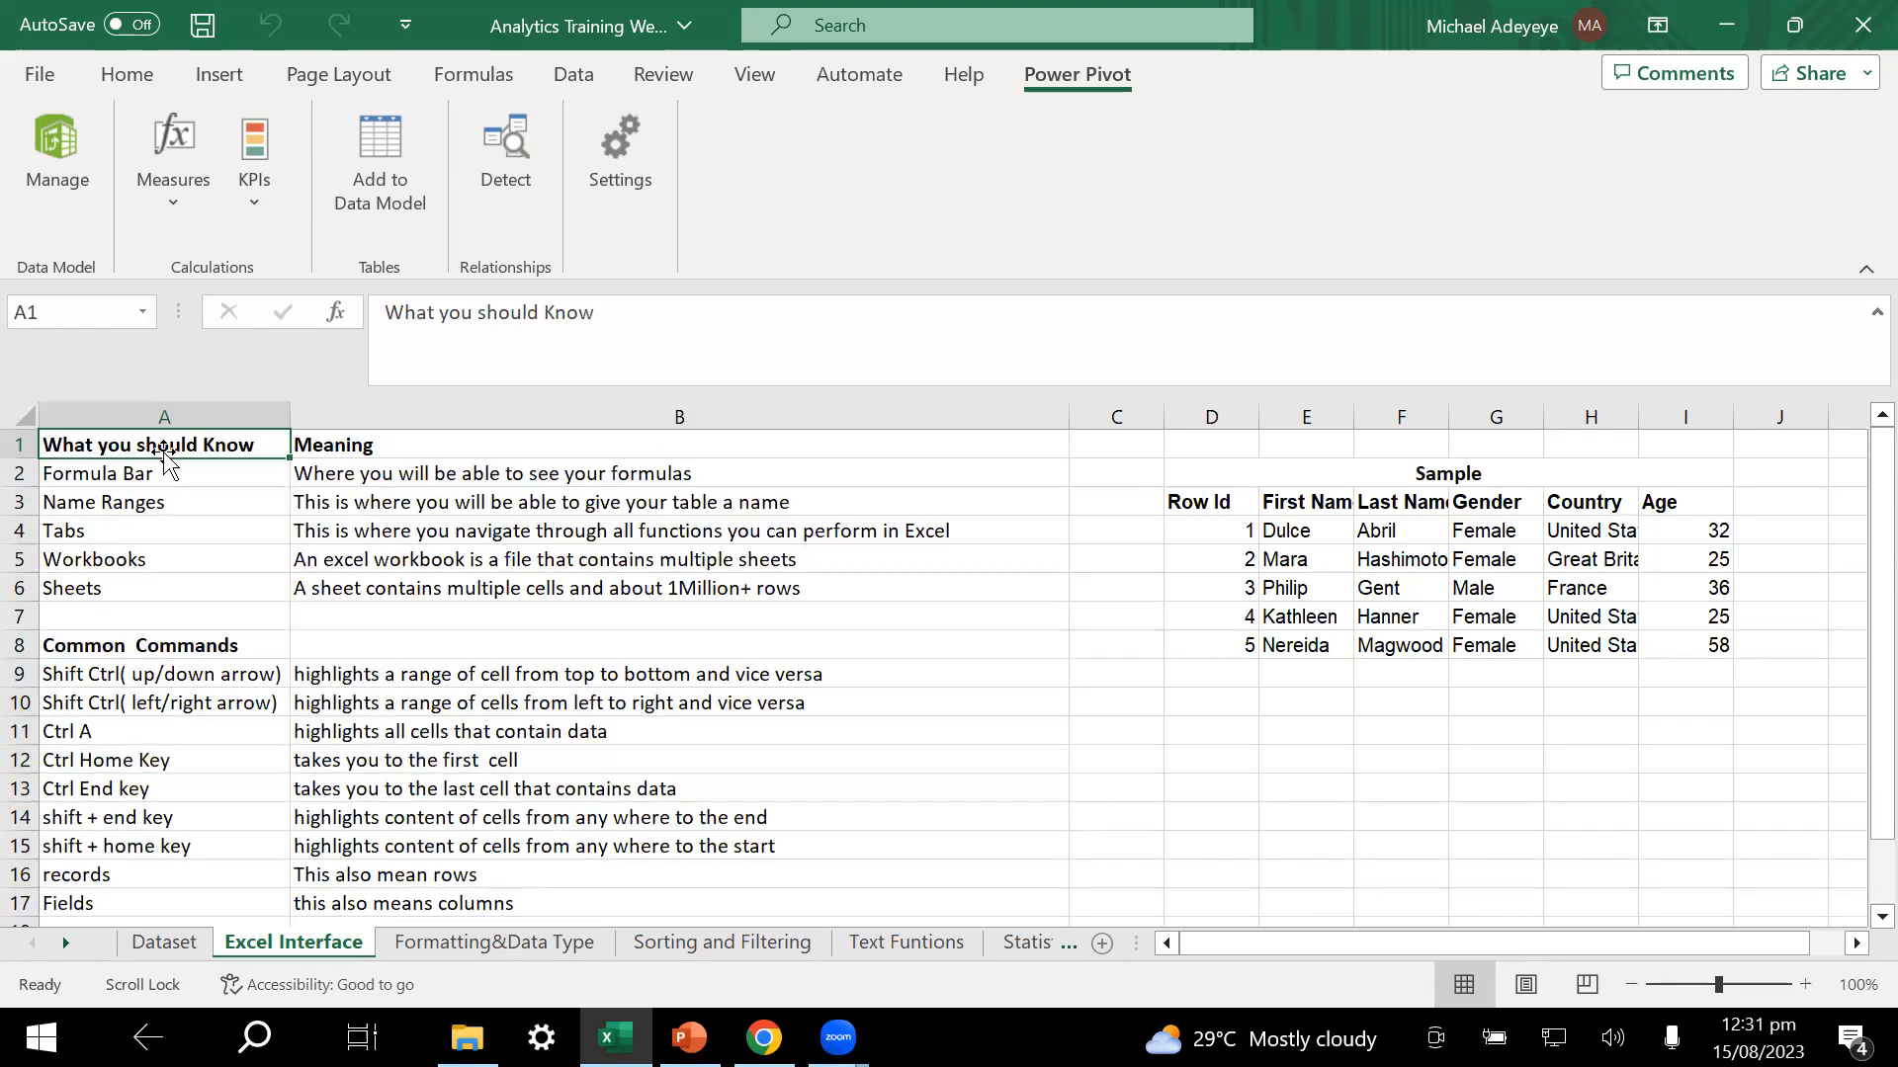
{"action": "left_click", "coordinate": [44, 325]}
{"action": "left_click", "coordinate": [151, 442]}
- Jump from the Sample table's Row Id header to the sheet's last used cell and examine where it lies
{"action": "left_click", "coordinate": [1214, 503]}
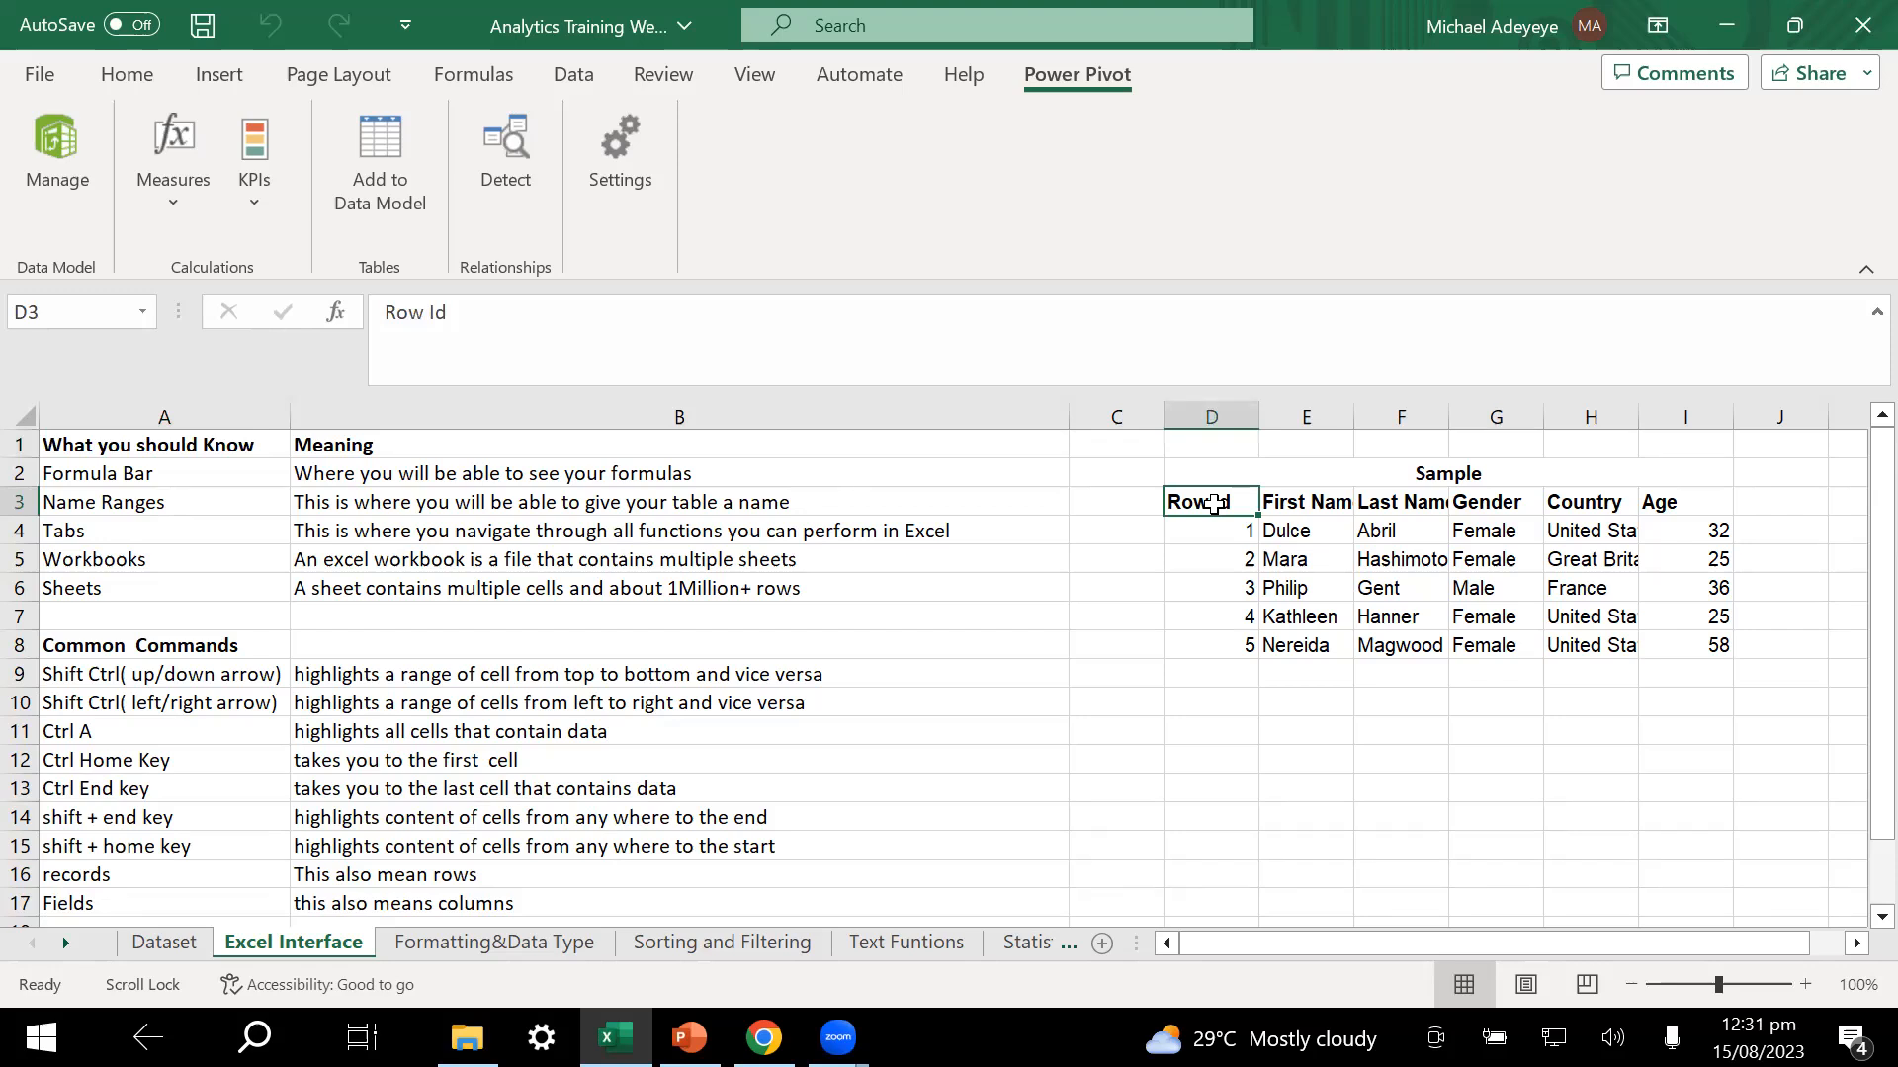
{"action": "key", "text": "ctrl+End"}
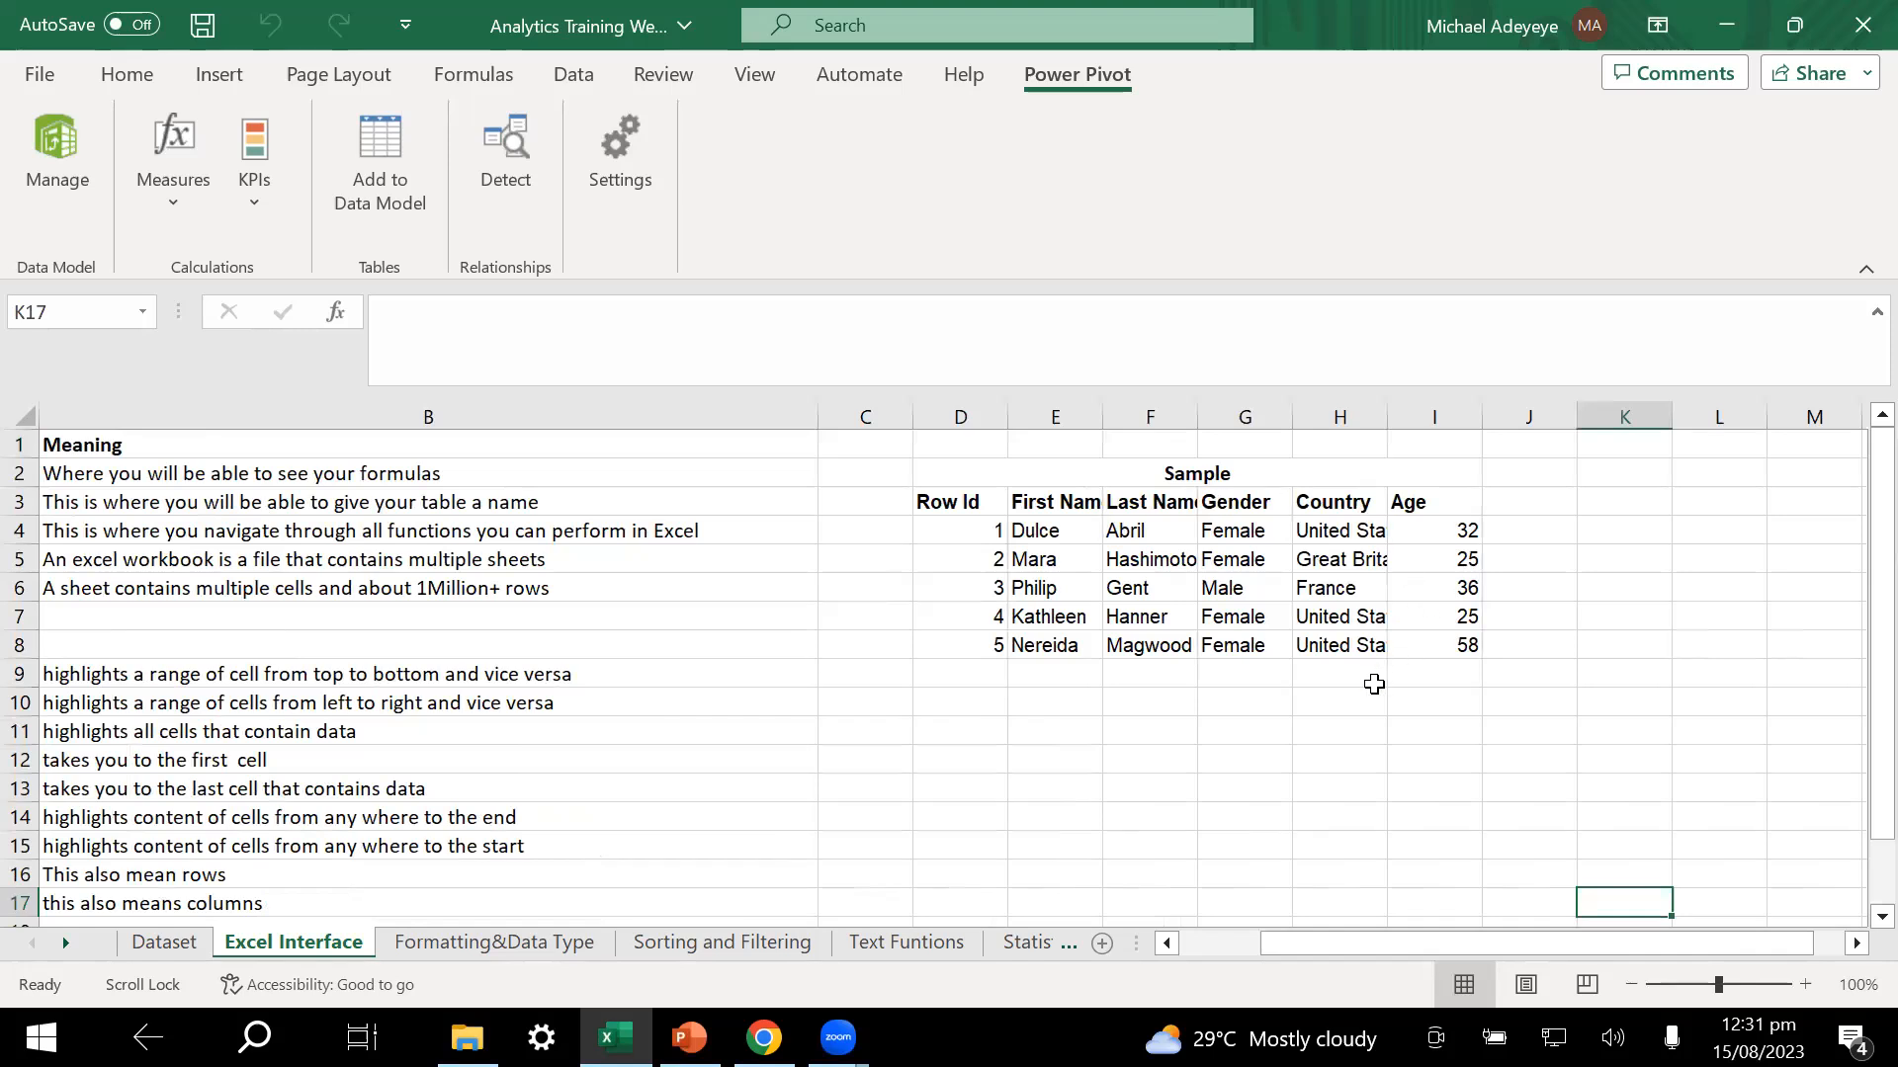
{"action": "scroll", "coordinate": [1373, 686], "scroll_direction": "down", "scroll_amount": 3}
{"action": "scroll", "coordinate": [724, 732], "scroll_direction": "left", "scroll_amount": 2}
{"action": "scroll", "coordinate": [724, 732], "scroll_direction": "left", "scroll_amount": 1}
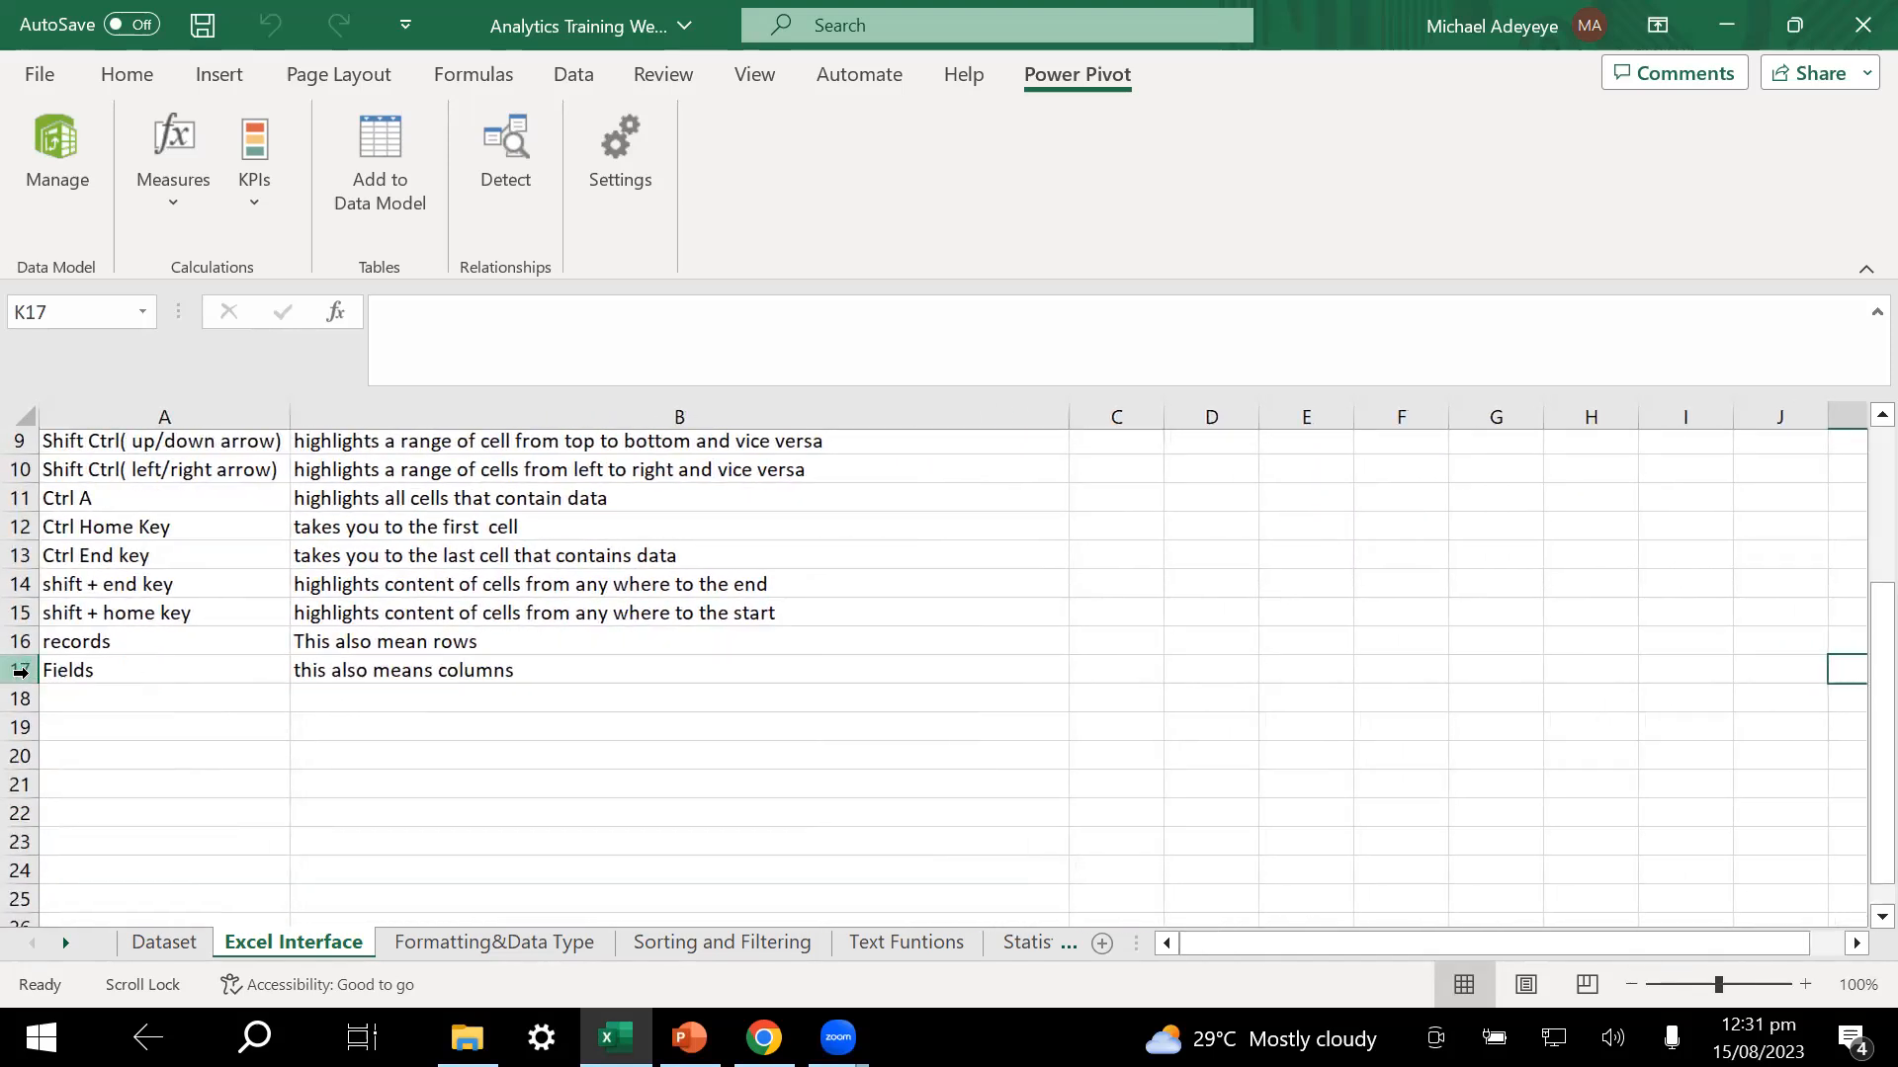
- Highlight the entire row 17, and clear the selection by selecting cell G15
{"action": "left_click", "coordinate": [19, 670]}
{"action": "scroll", "coordinate": [1136, 721], "scroll_direction": "right", "scroll_amount": 4}
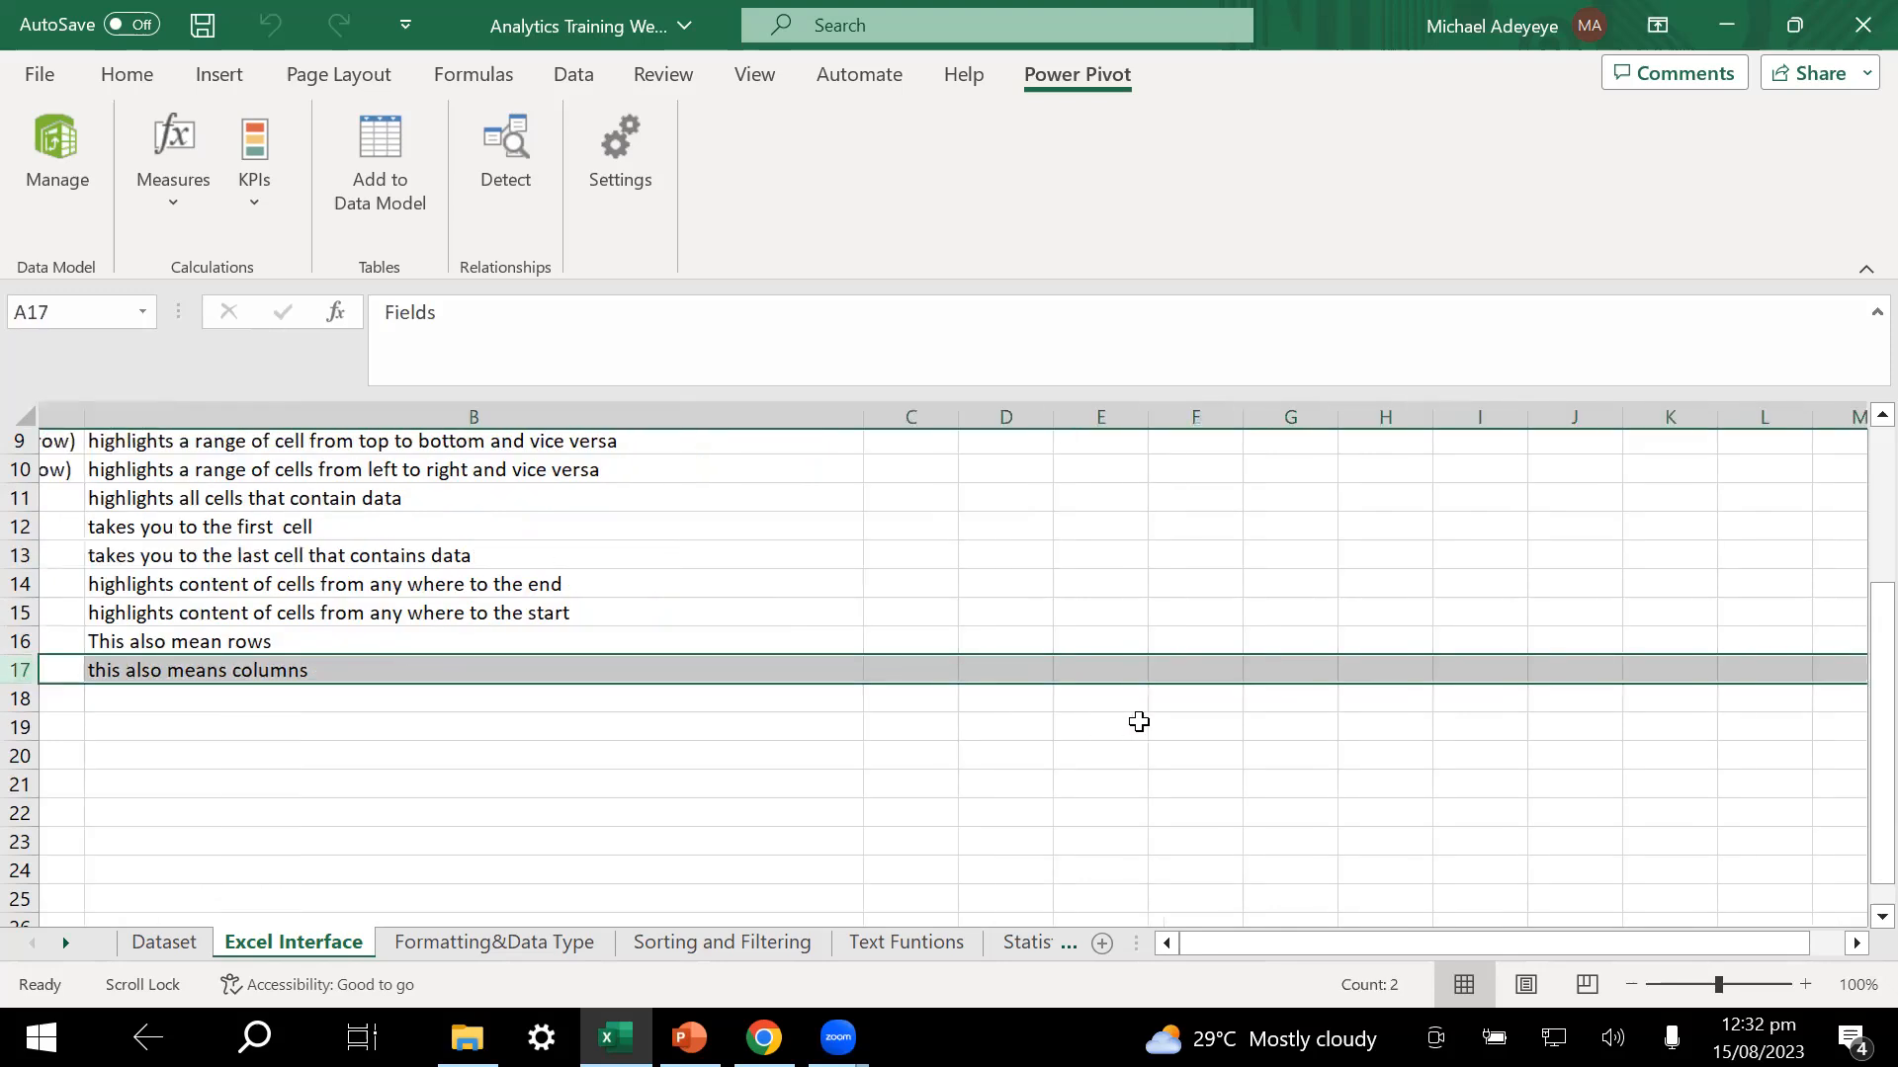
{"action": "left_click", "coordinate": [1251, 613]}
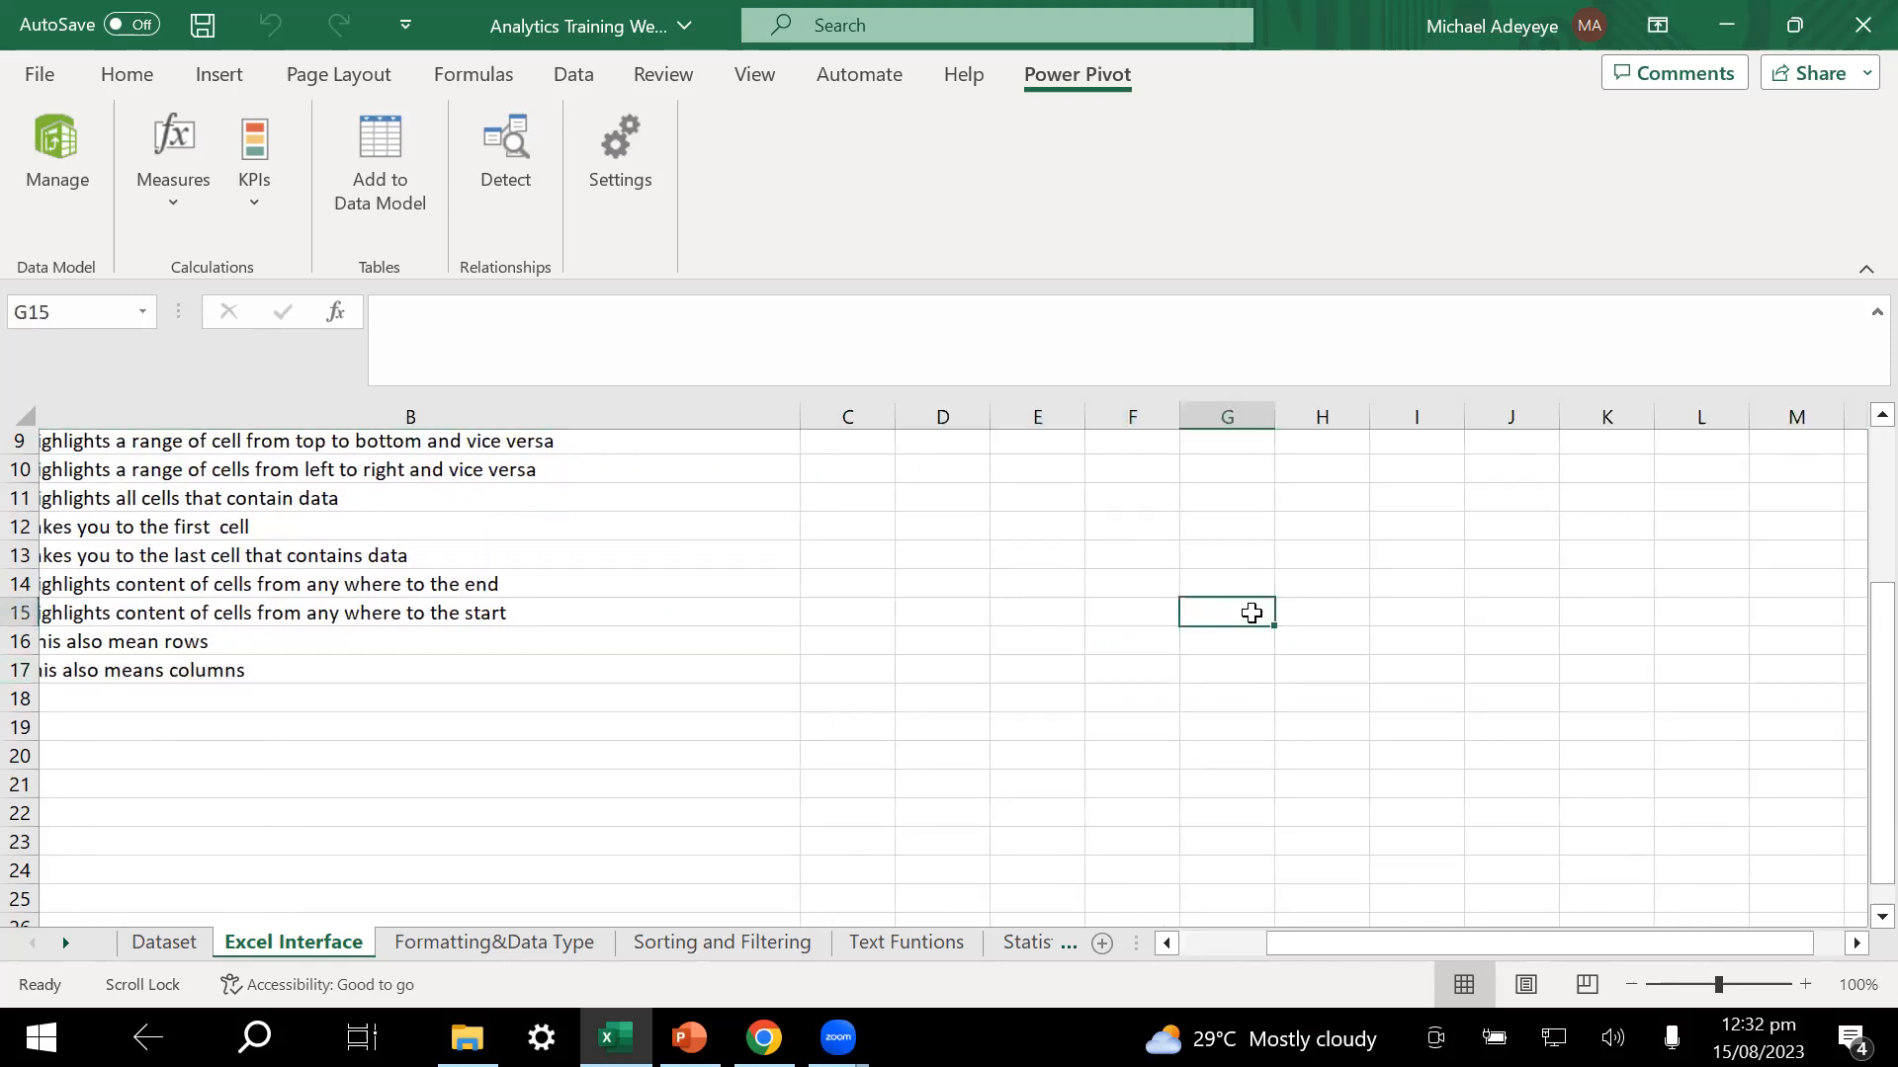
- Jump from cell G15 to the sheet's last used cell and compare its position with the table data
{"action": "key", "text": "ctrl+End"}
{"action": "scroll", "coordinate": [1496, 593], "scroll_direction": "up", "scroll_amount": 3}
{"action": "scroll", "coordinate": [1495, 593], "scroll_direction": "down", "scroll_amount": 3}
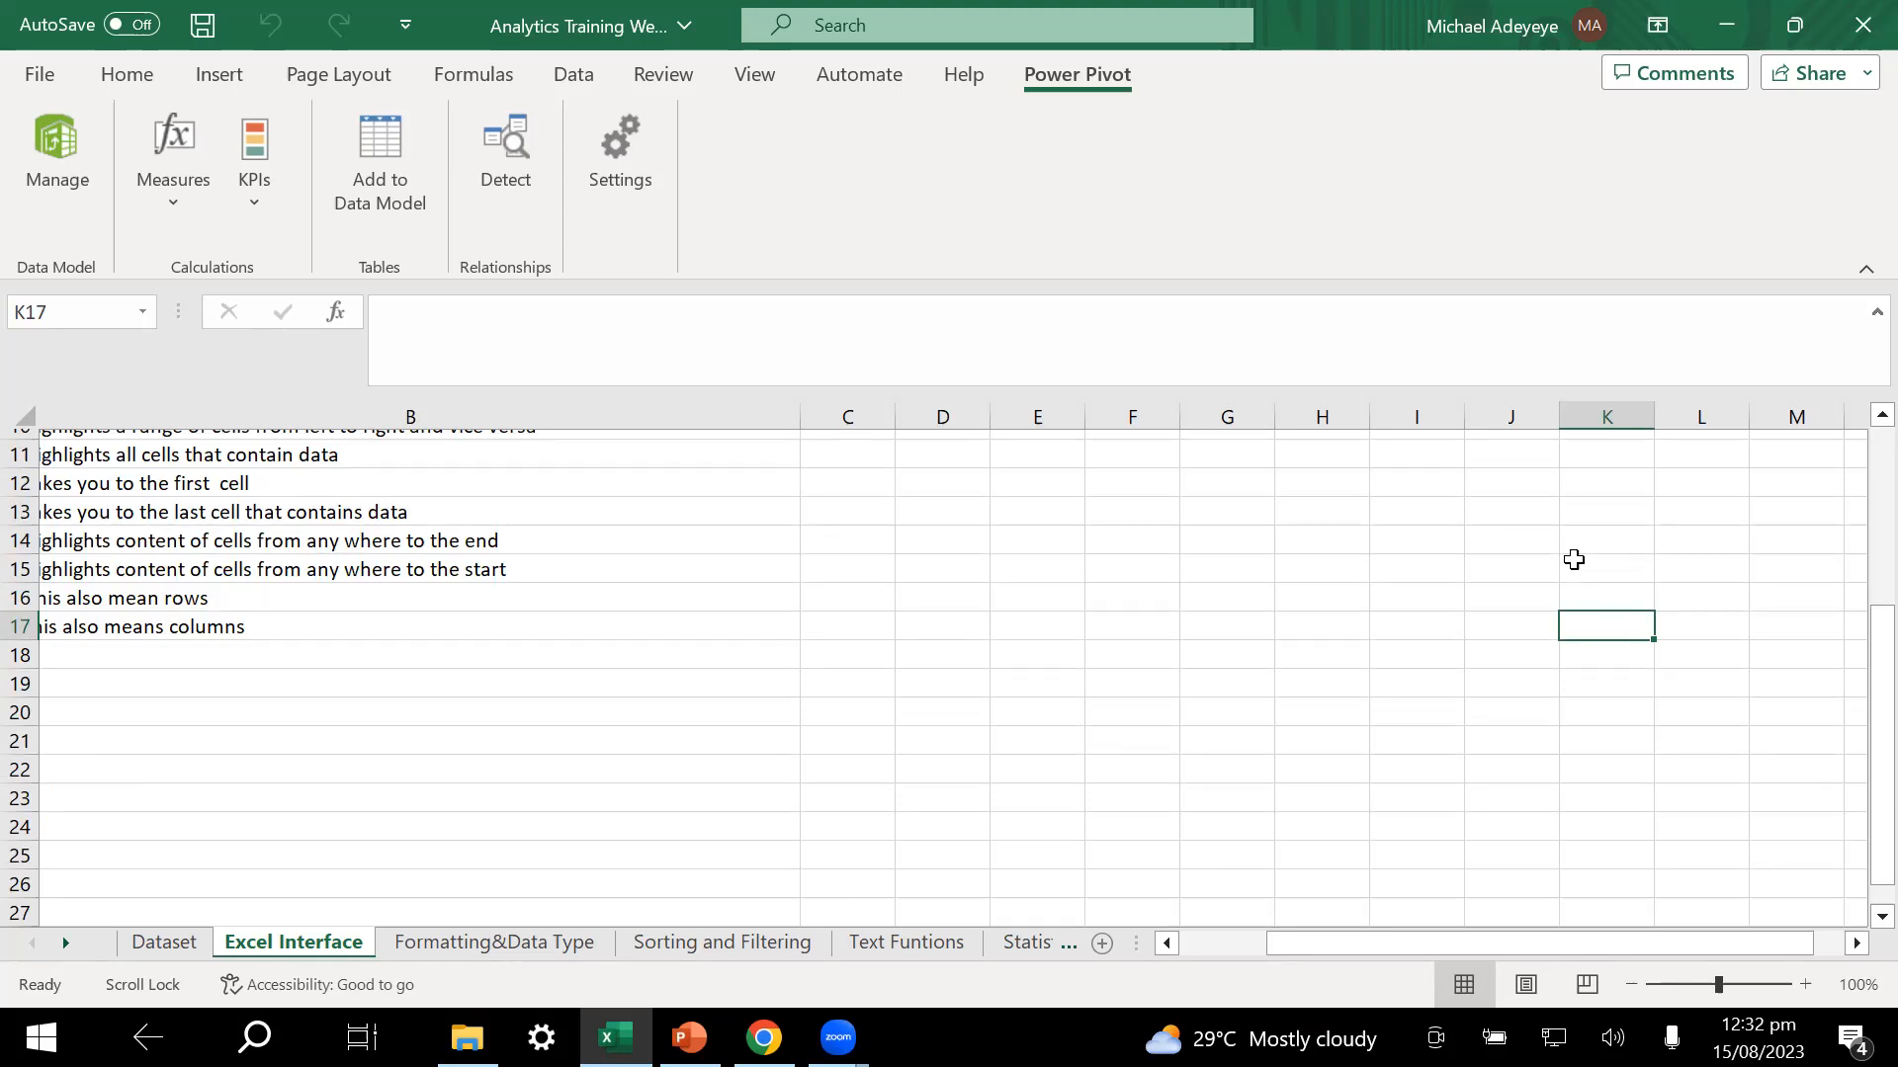
{"action": "scroll", "coordinate": [1571, 557], "scroll_direction": "left", "scroll_amount": 2}
{"action": "scroll", "coordinate": [1546, 551], "scroll_direction": "up", "scroll_amount": 3}
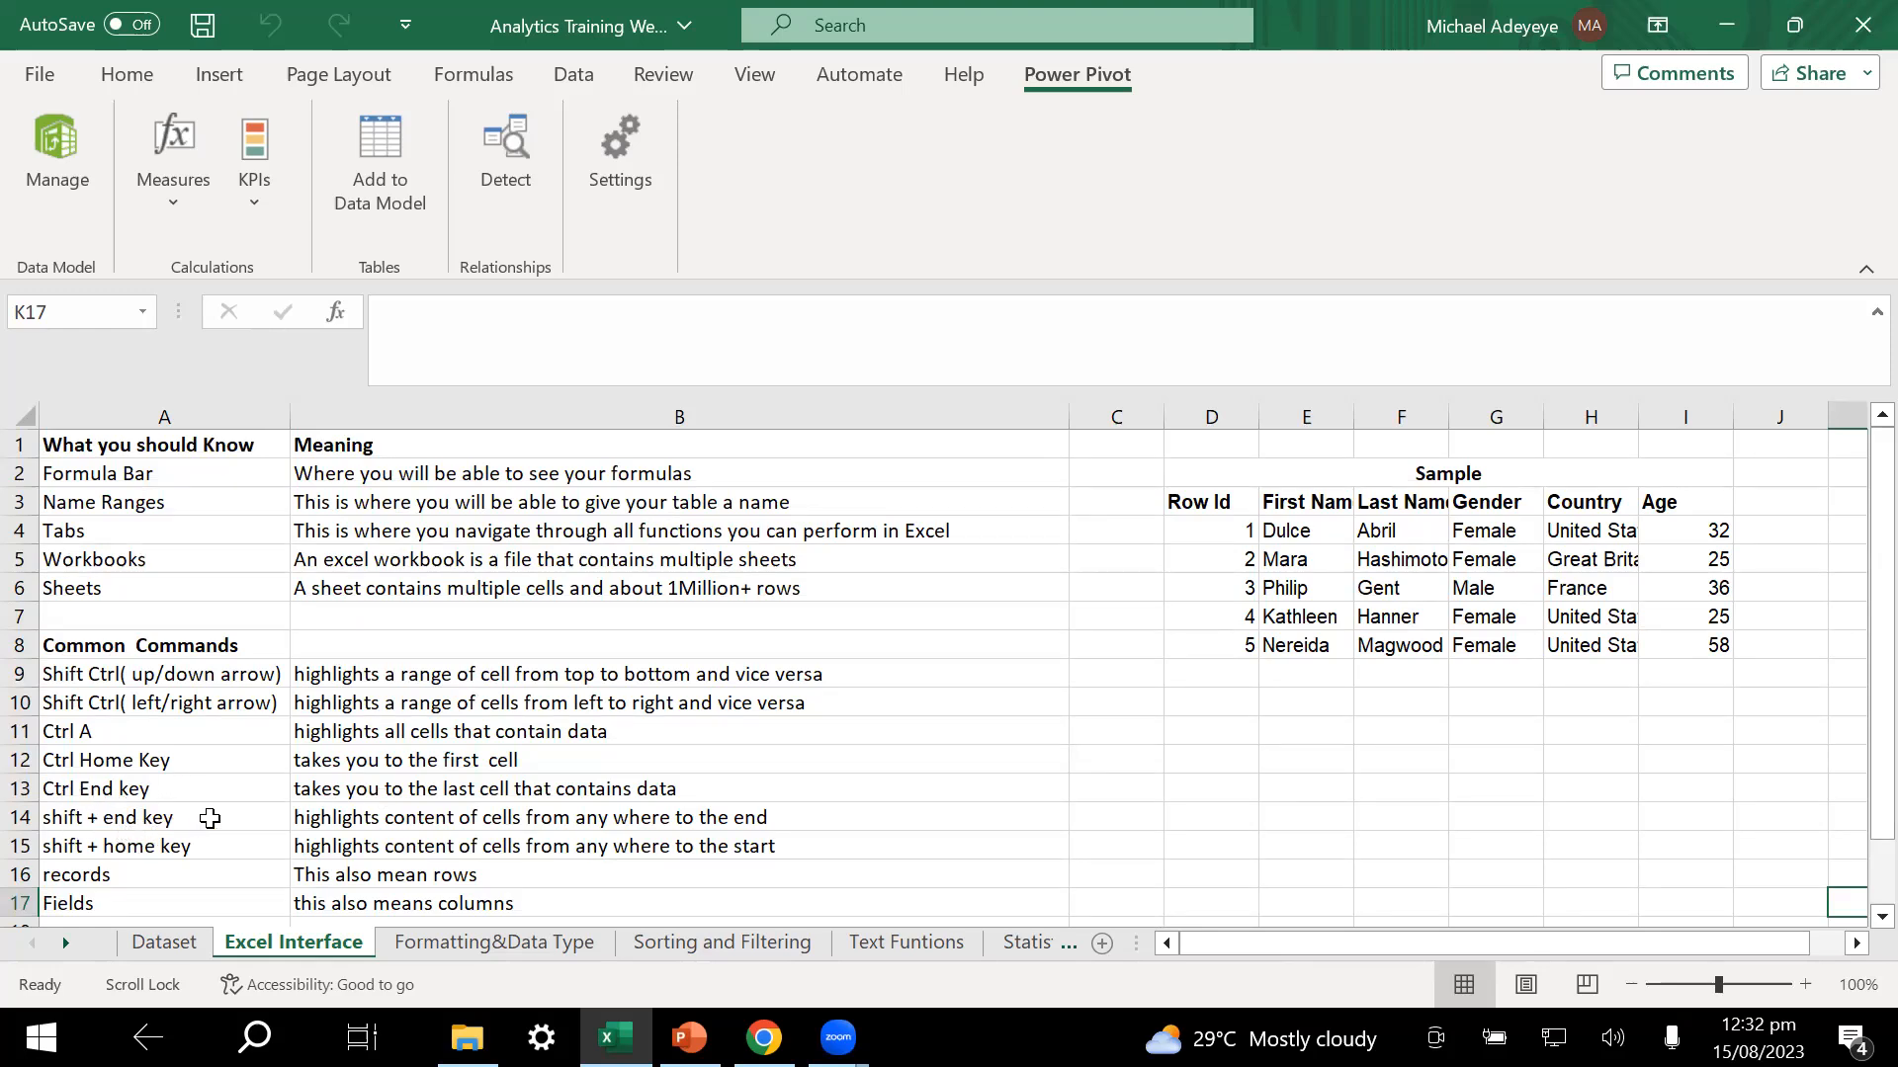
- Review the shift + end key meaning in B14 and the remaining command entries down to row 17
{"action": "left_click", "coordinate": [395, 820]}
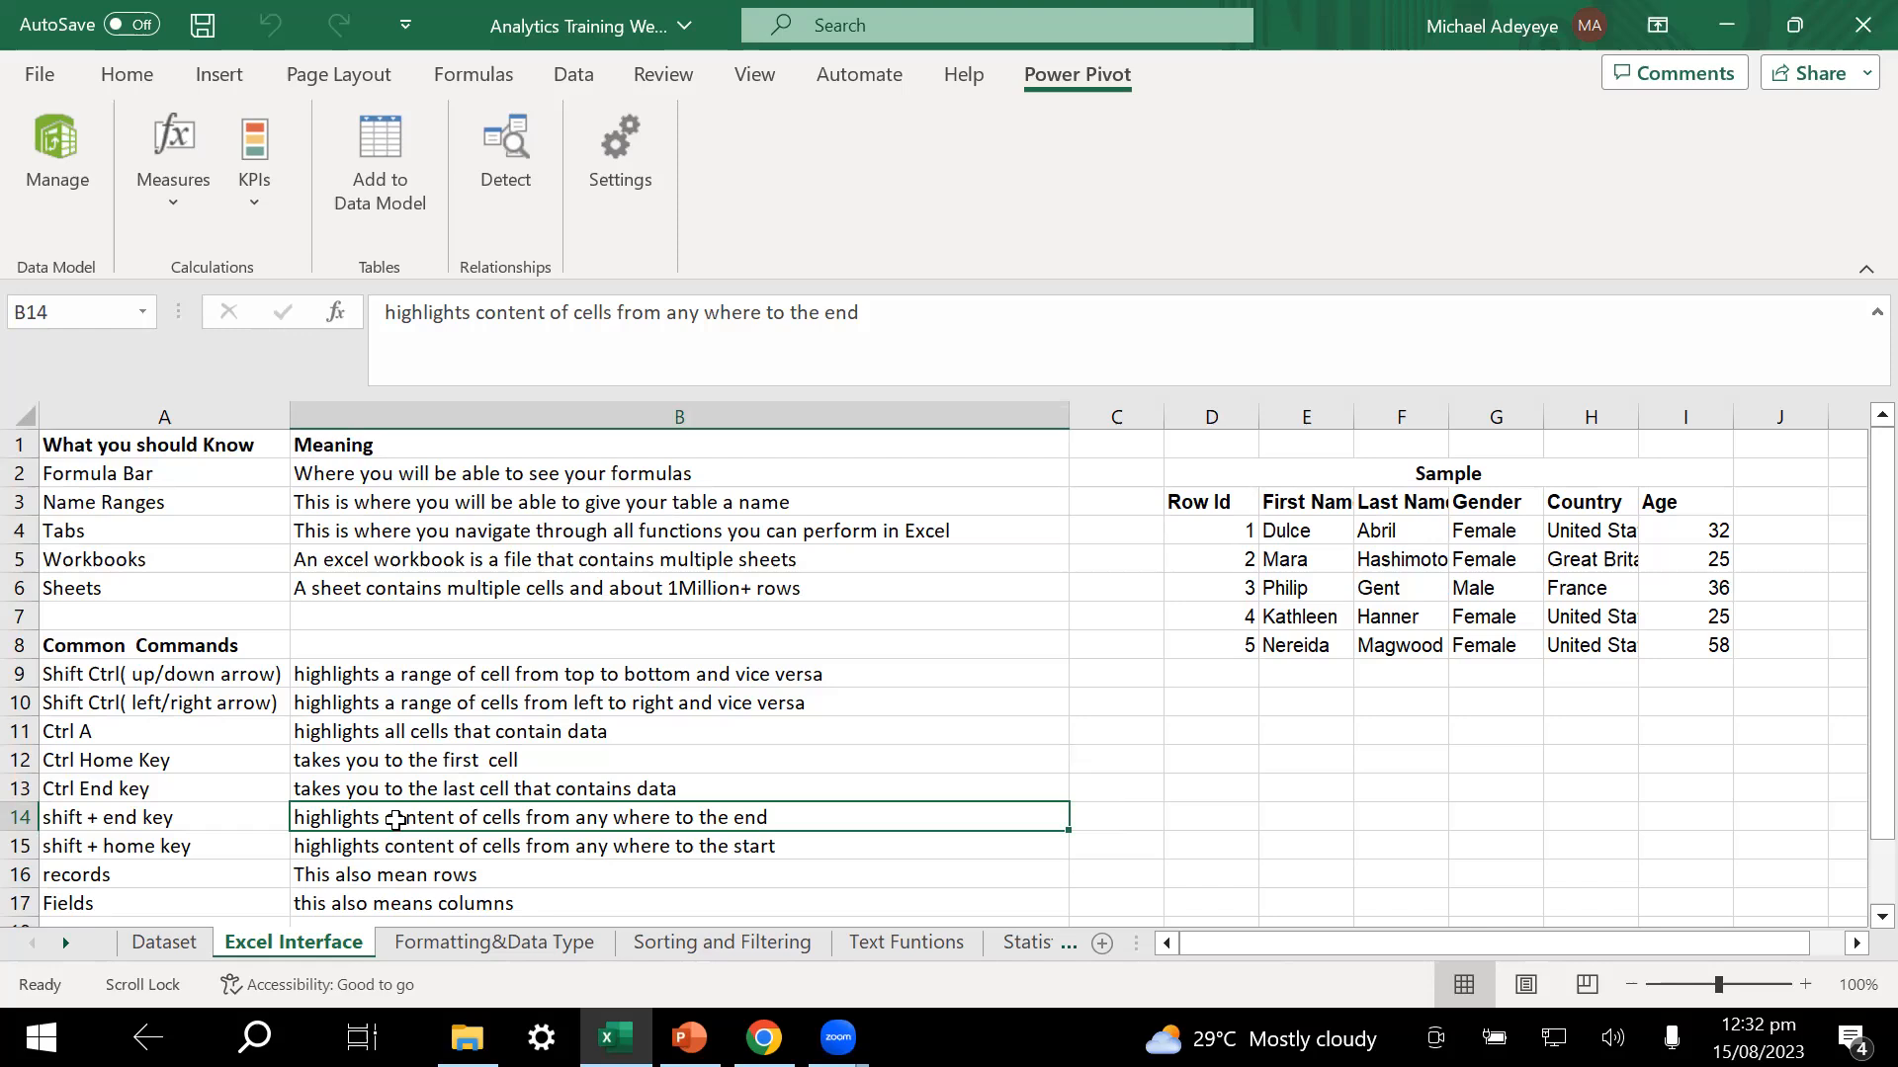
{"action": "scroll", "coordinate": [814, 736], "scroll_direction": "down", "scroll_amount": 3}
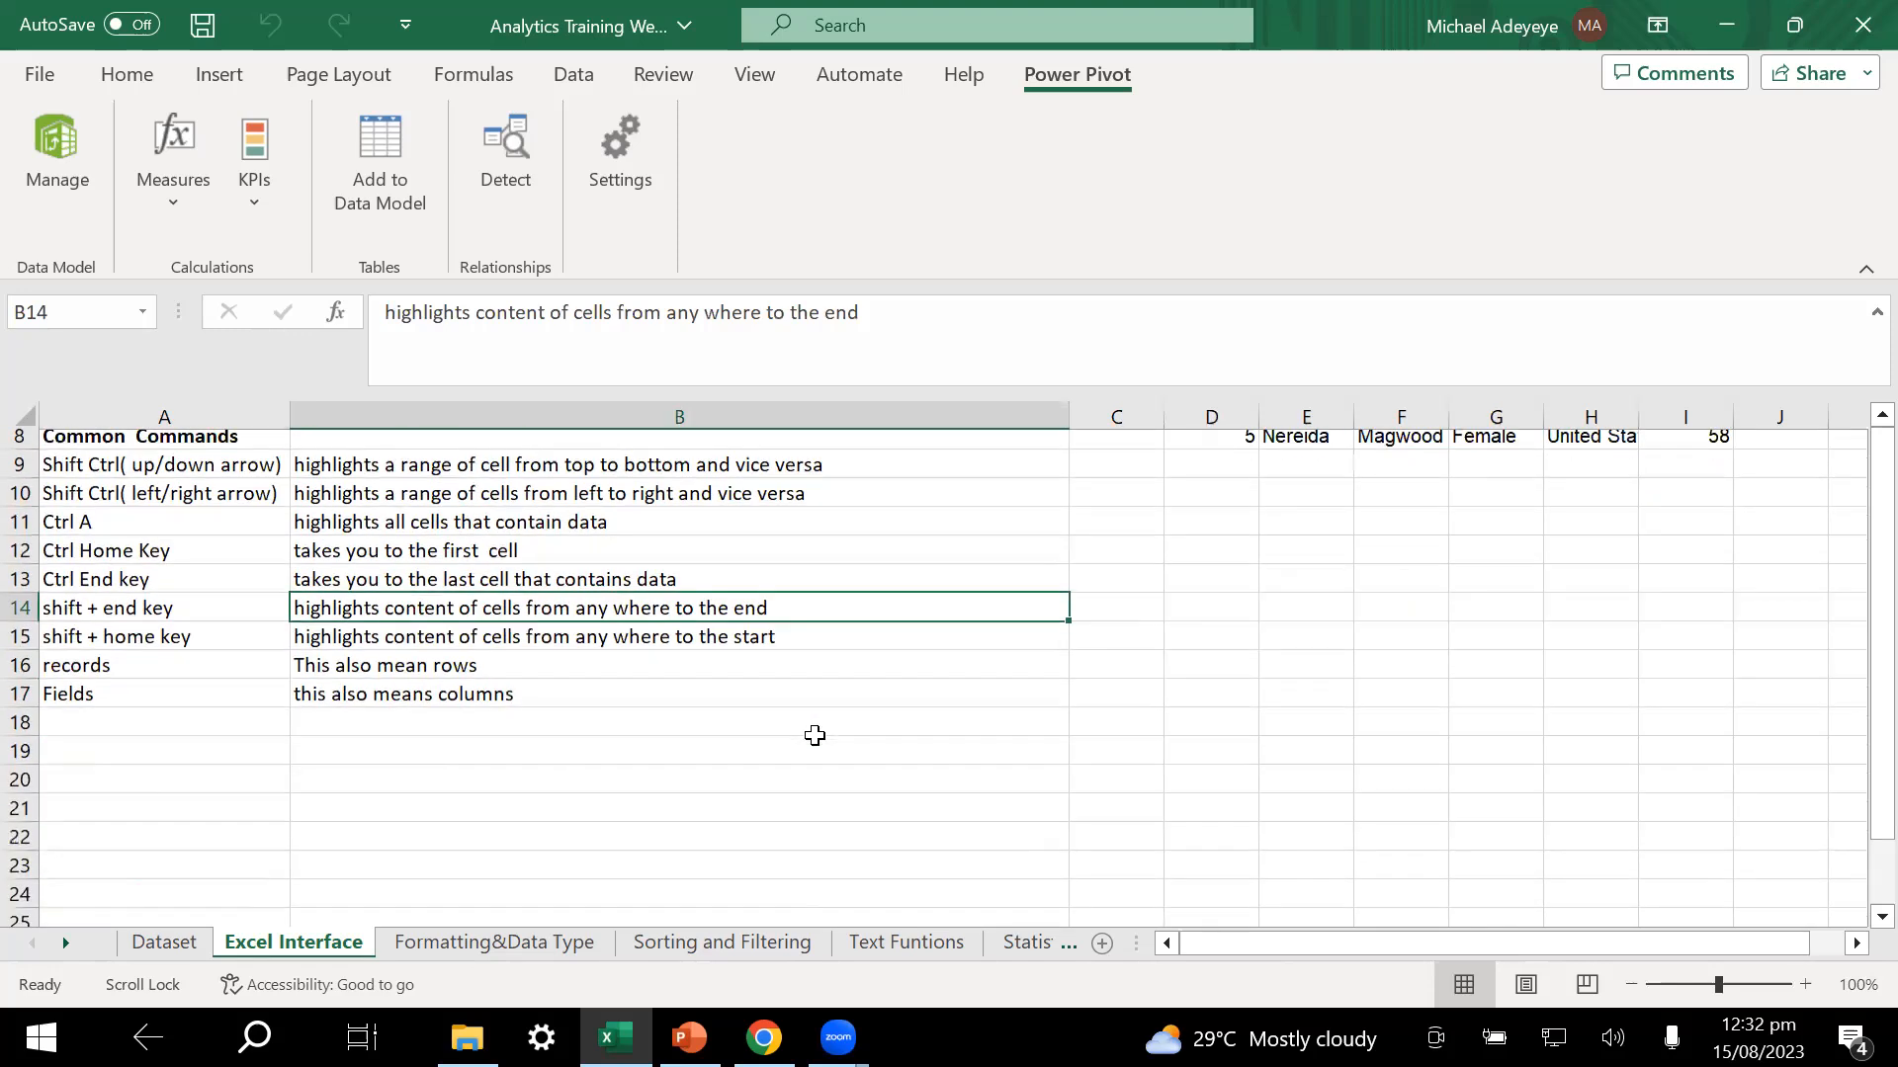
{"action": "left_click", "coordinate": [828, 687]}
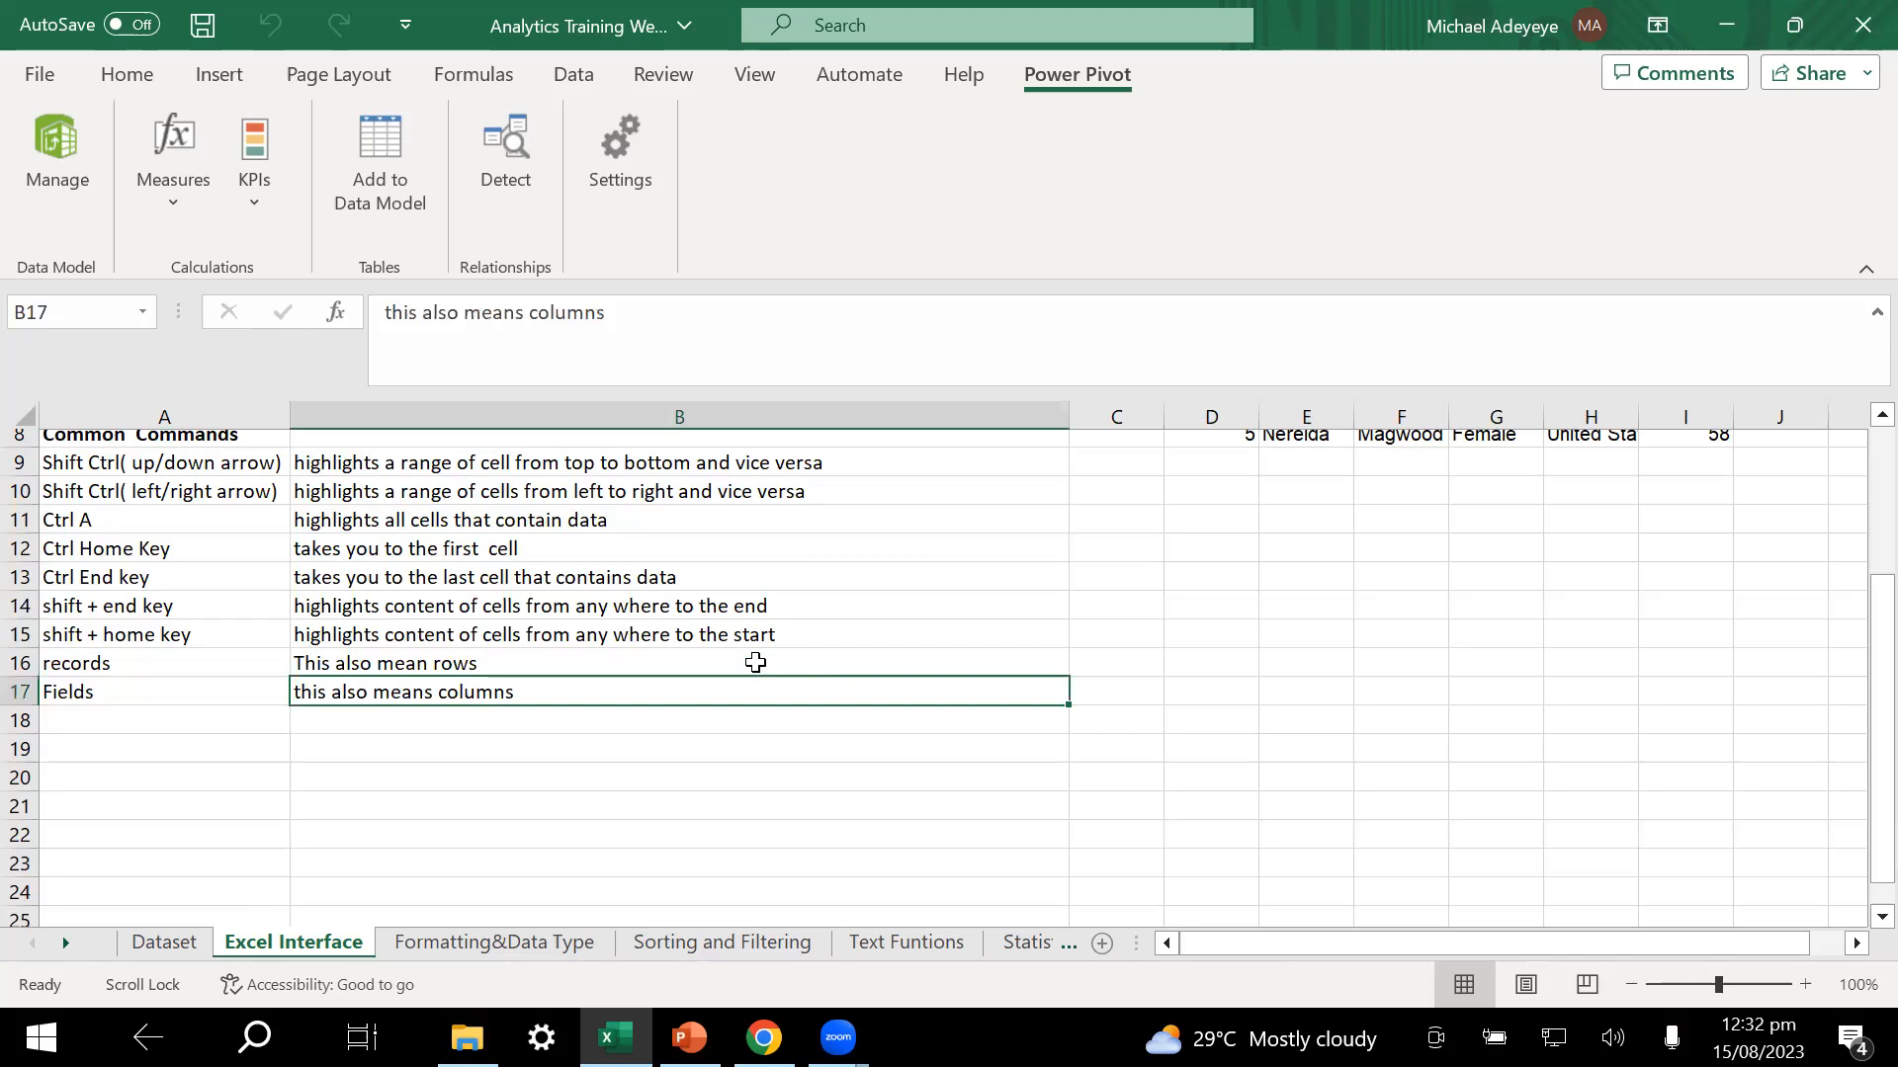
{"action": "left_click", "coordinate": [594, 600]}
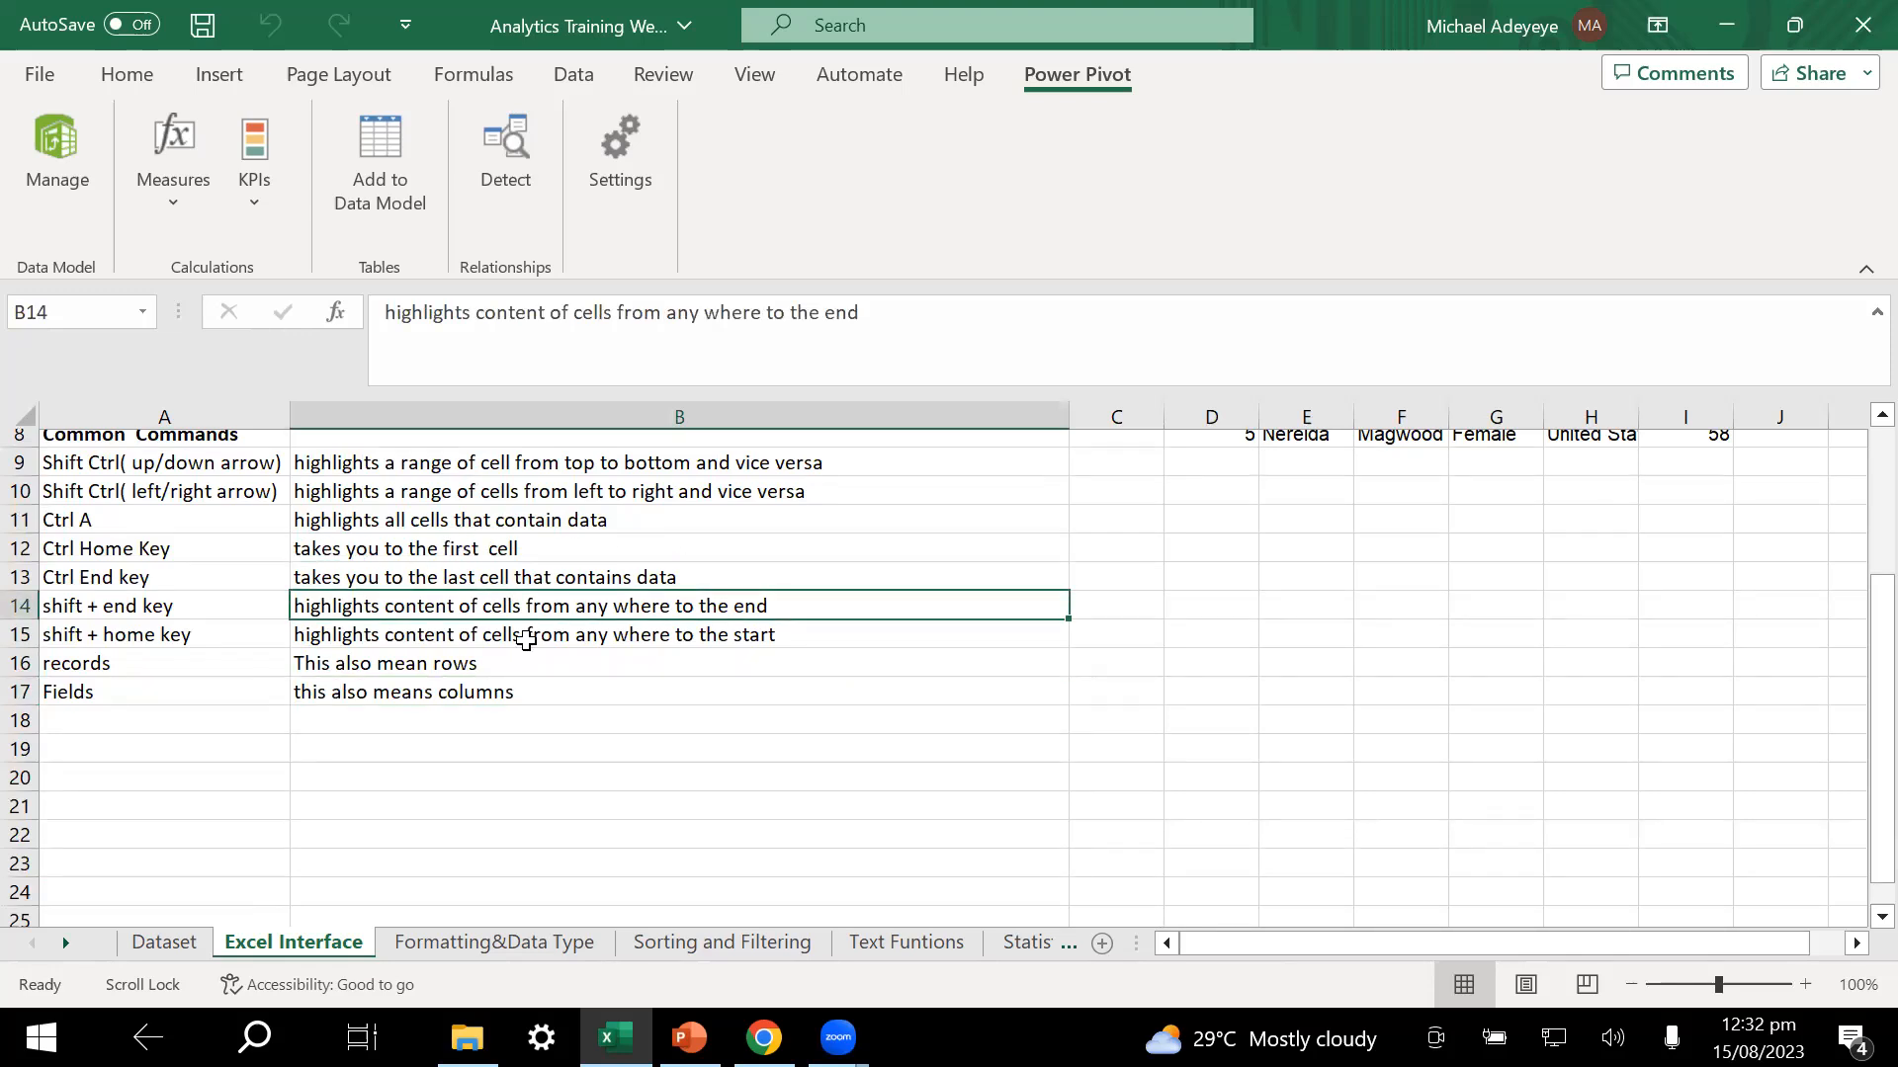
{"action": "scroll", "coordinate": [715, 736], "scroll_direction": "up", "scroll_amount": 3}
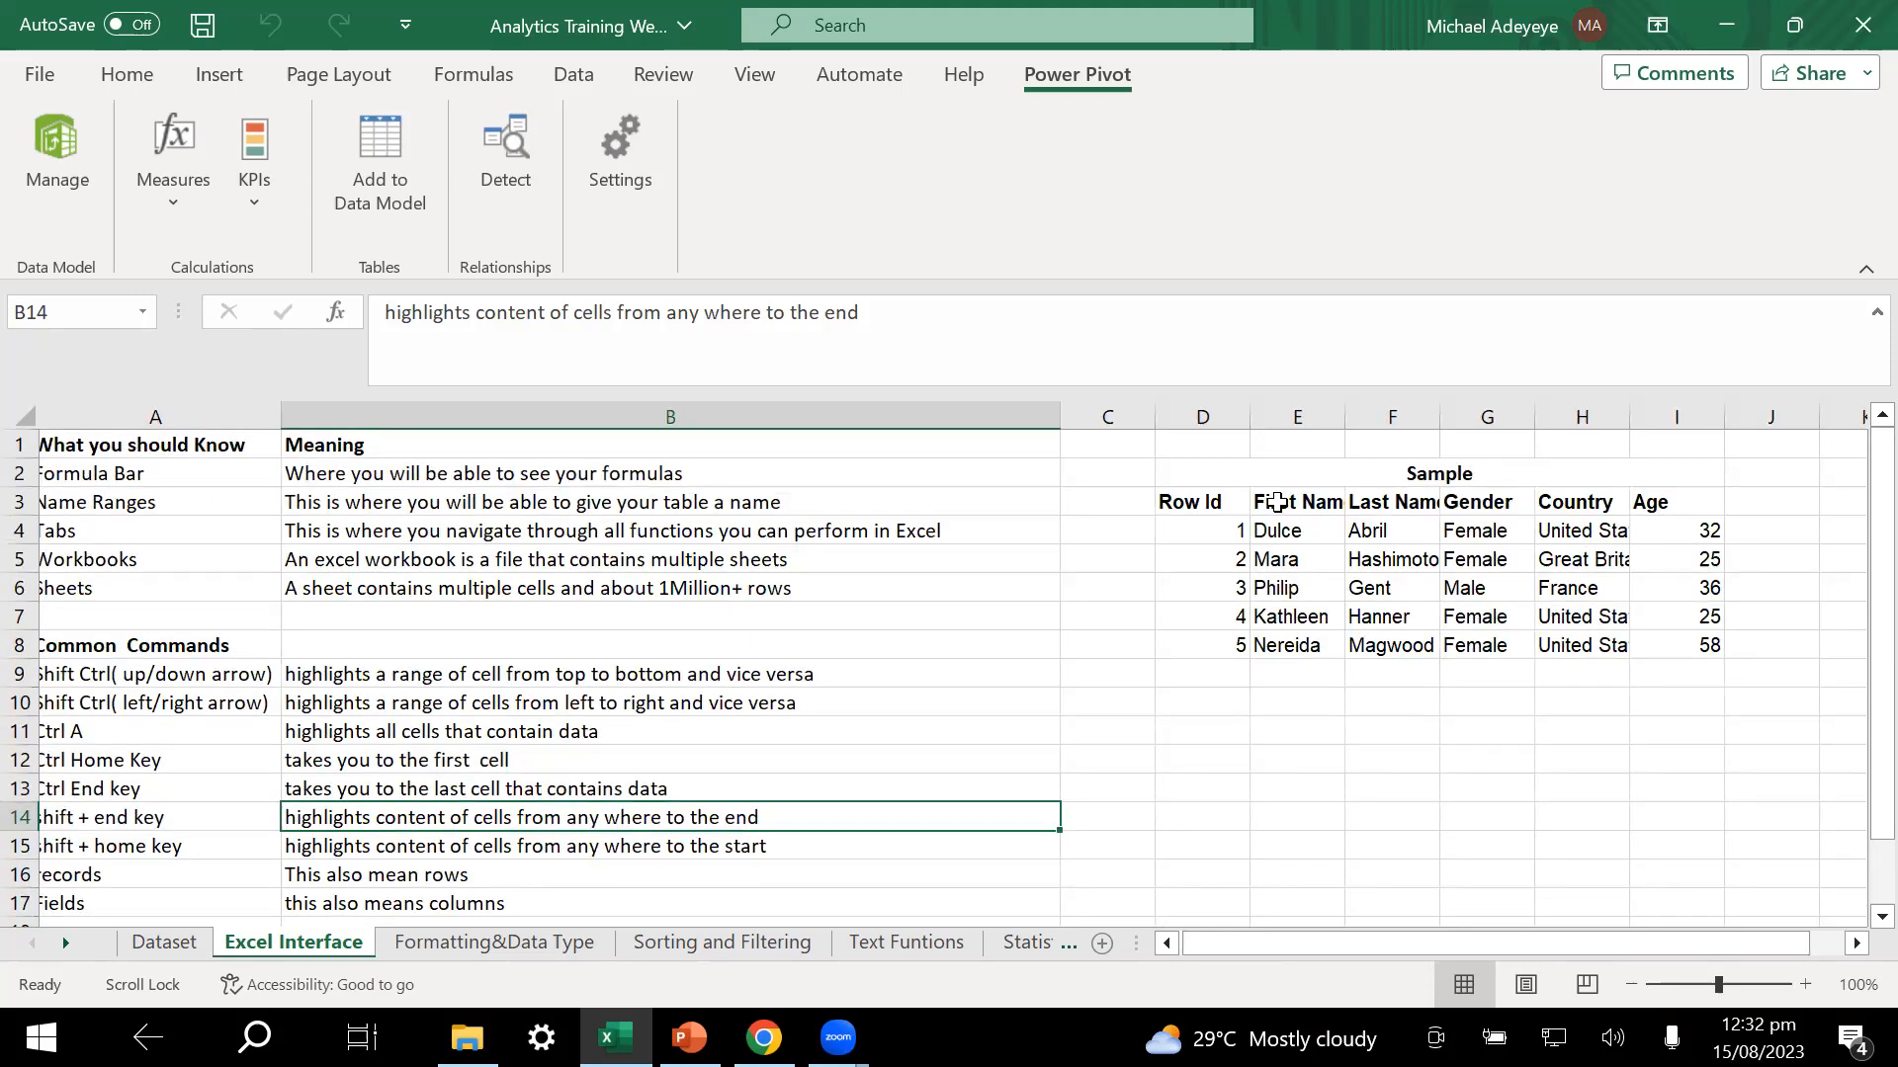
- Widen column E to fit the First Name header, and highlight E3's text from within the cell to its start
{"action": "left_click_drag", "start_coordinate": [1345, 422], "coordinate": [1360, 422]}
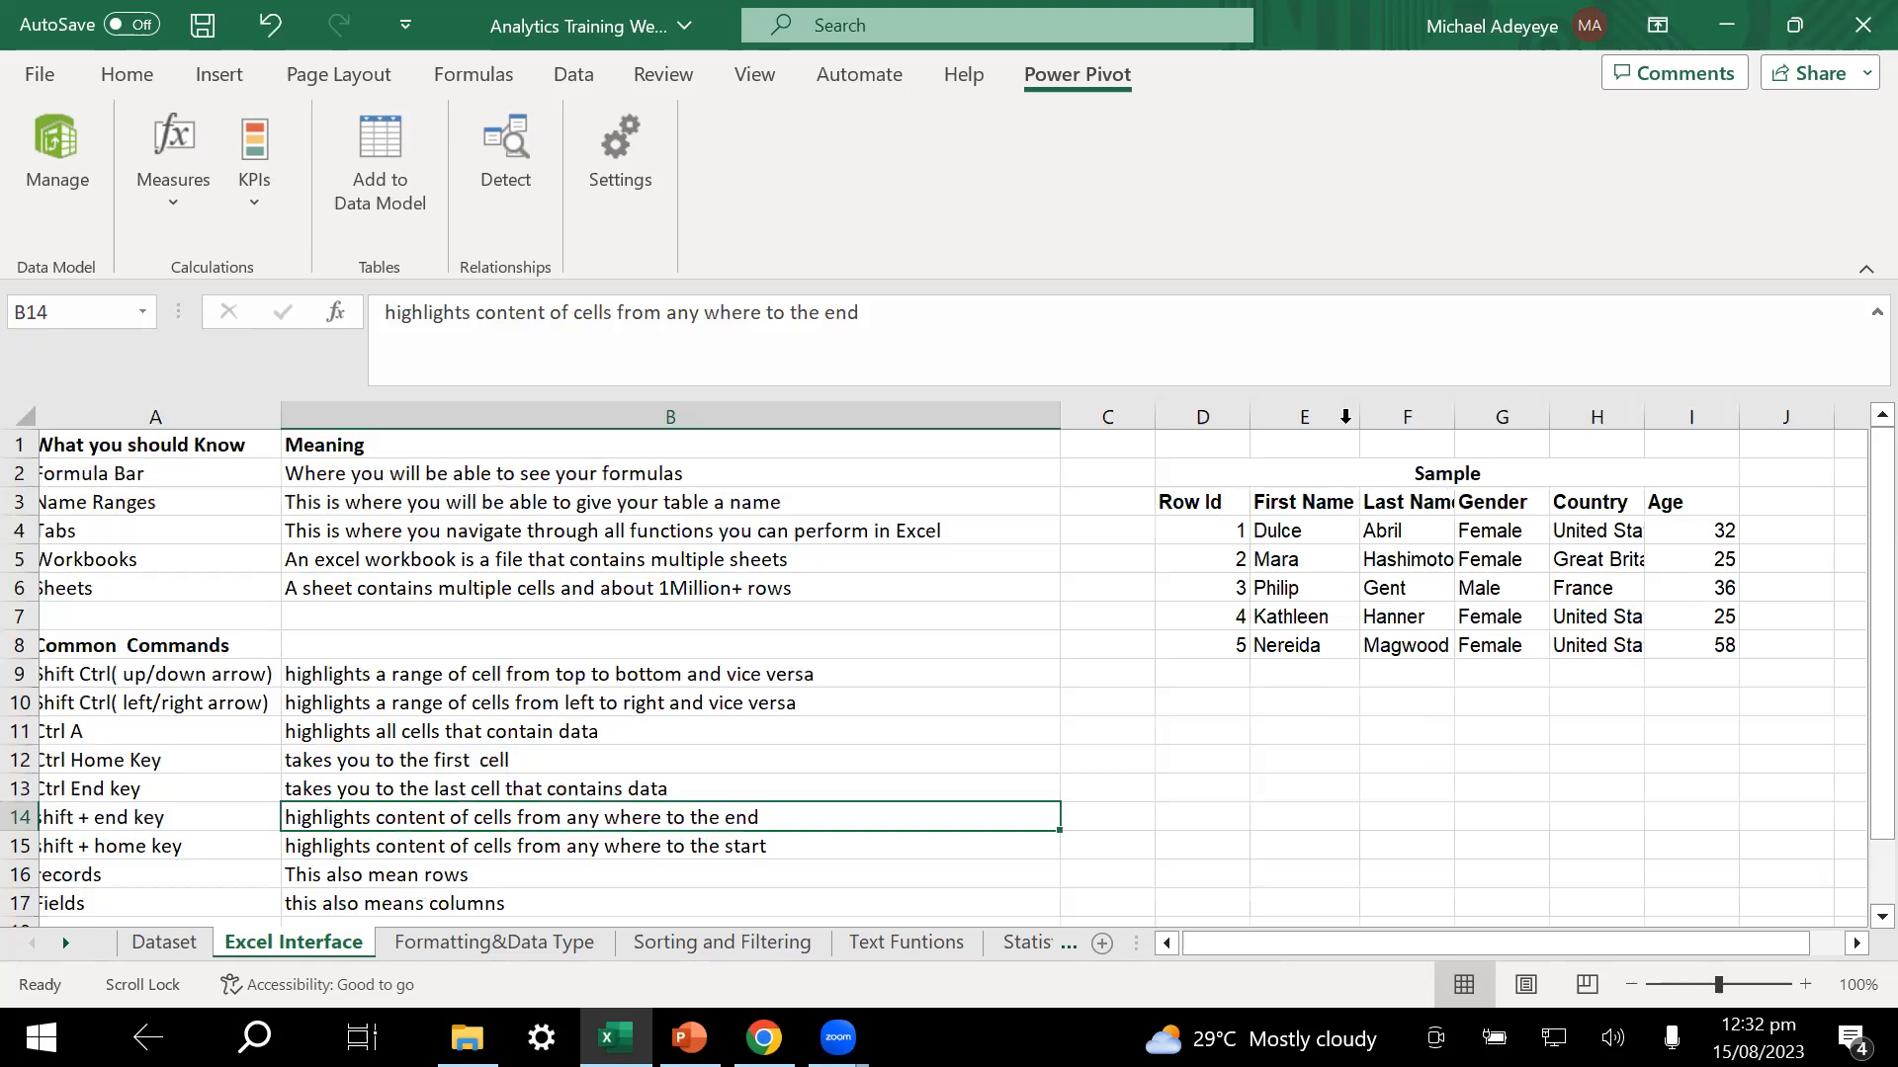
{"action": "double_click", "coordinate": [1308, 499]}
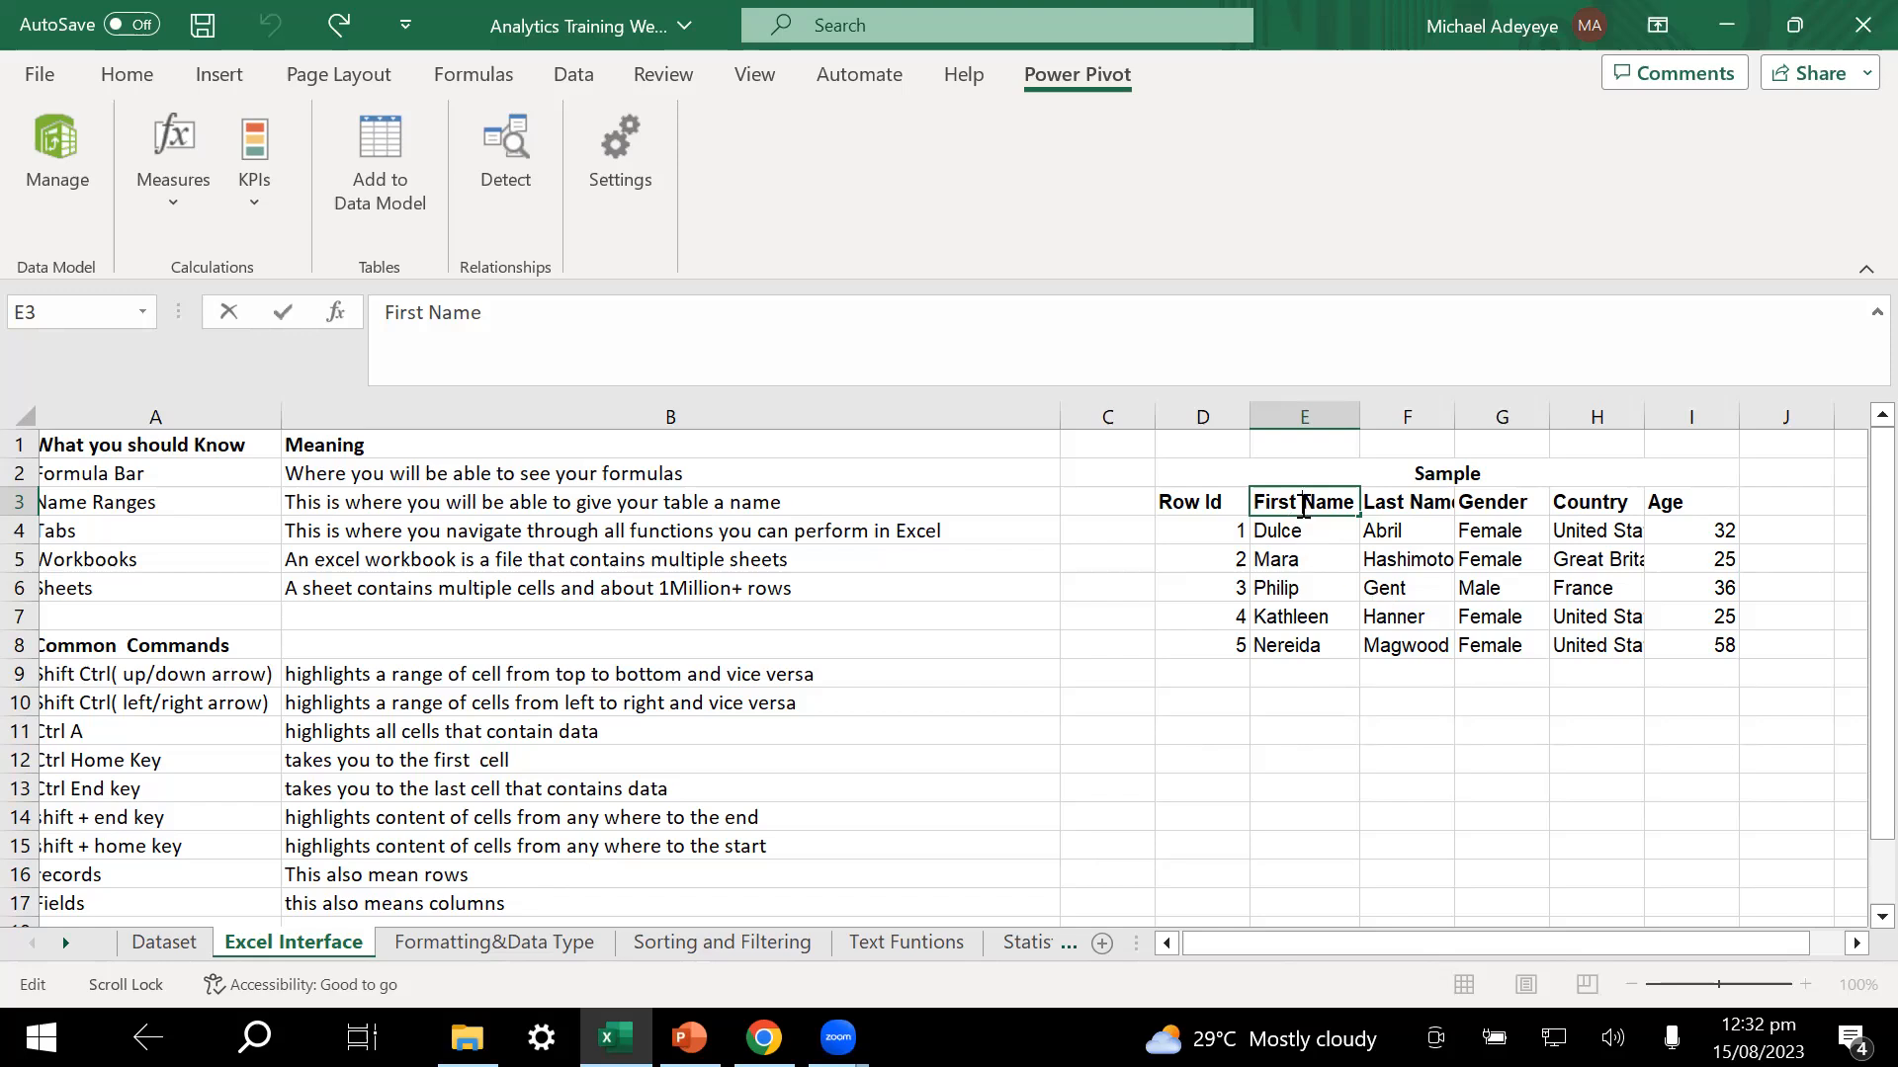
{"action": "left_click_drag", "start_coordinate": [1304, 506], "coordinate": [1242, 502]}
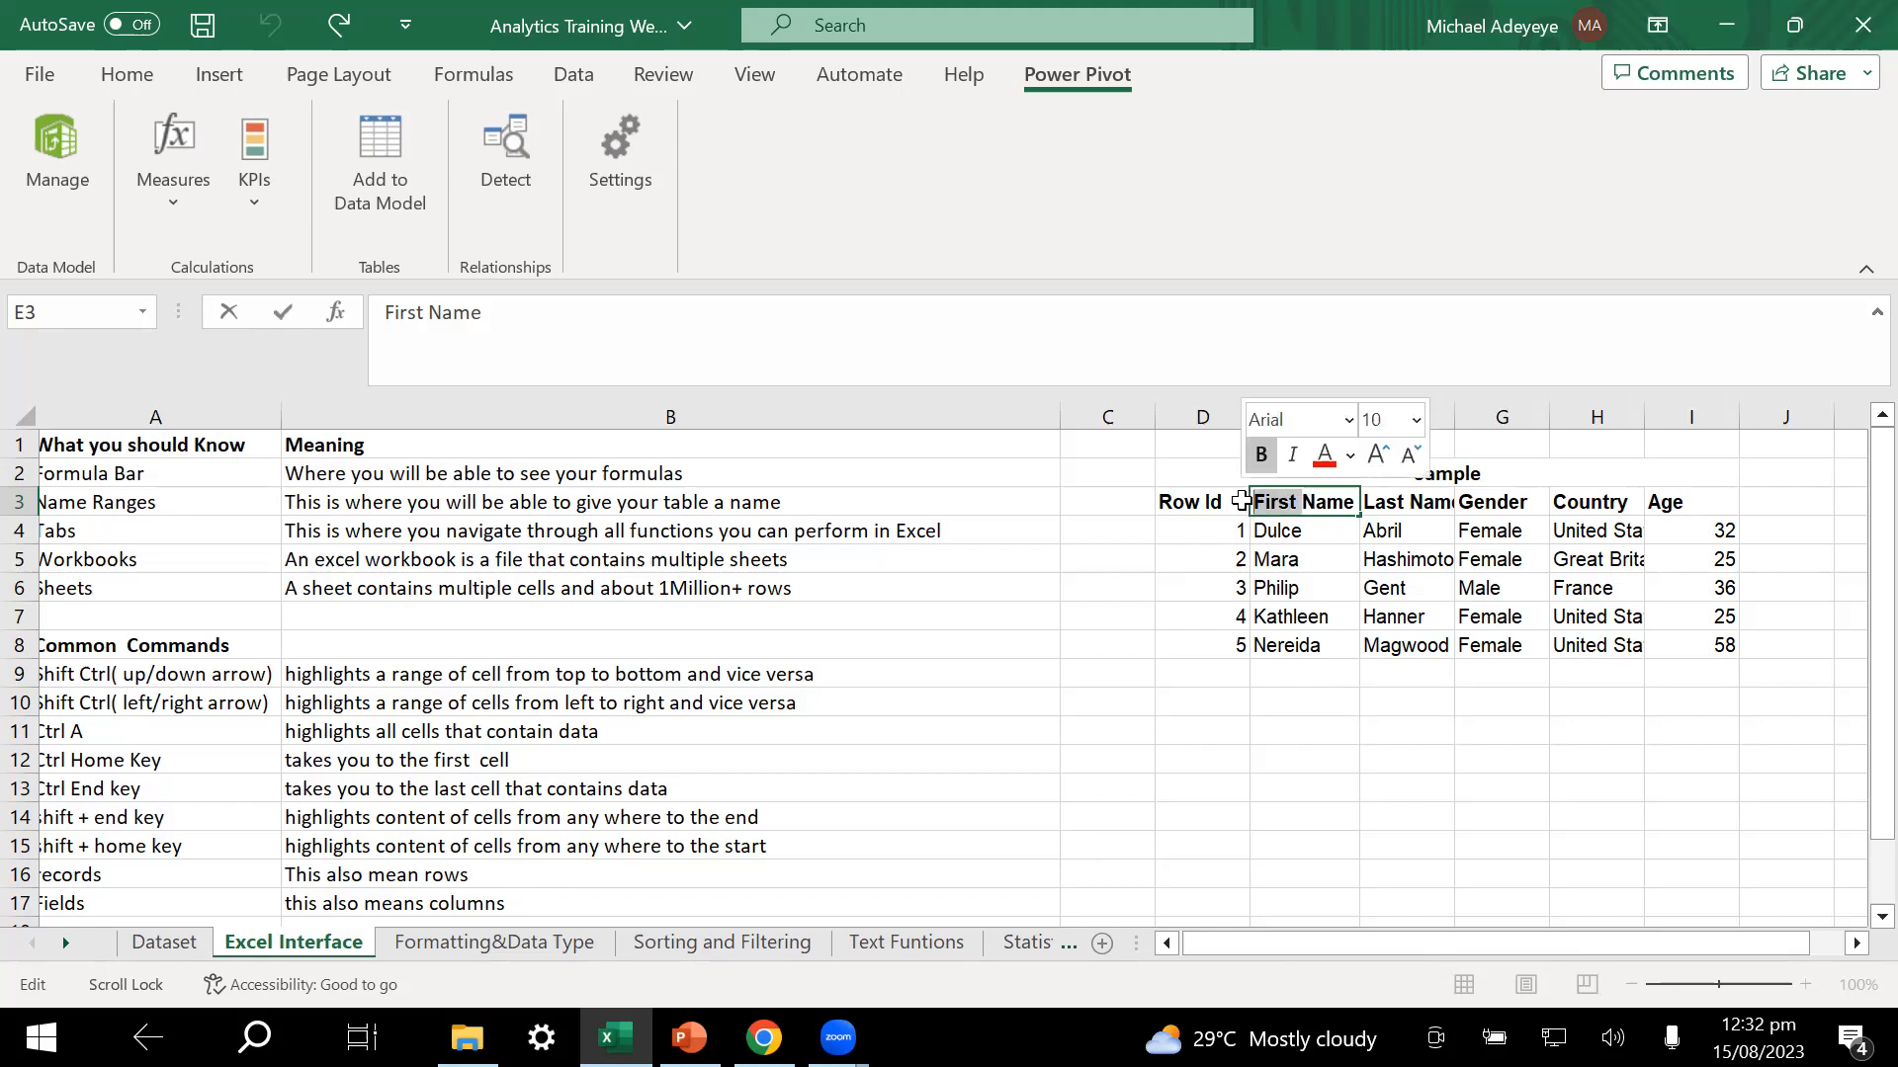
{"action": "left_click", "coordinate": [1348, 504]}
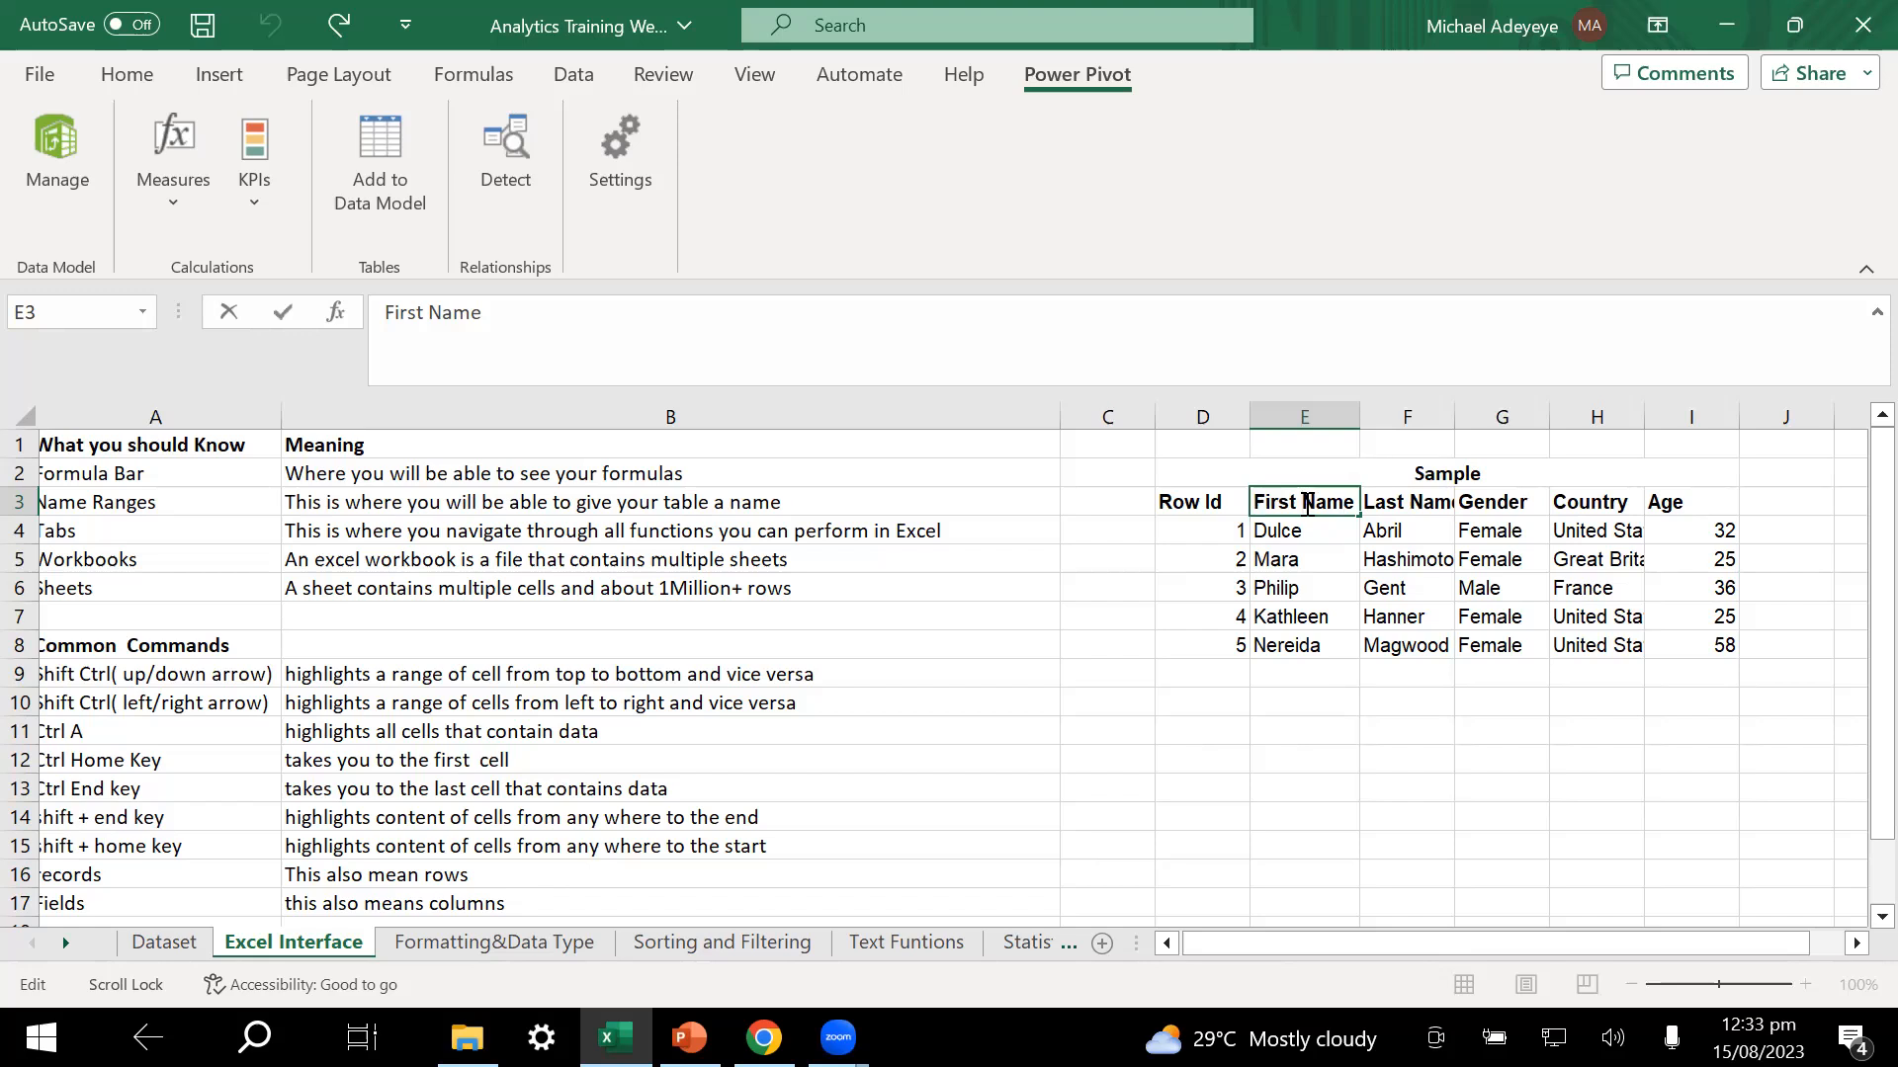
{"action": "key", "text": "shift+Home"}
{"action": "left_click", "coordinate": [1407, 756]}
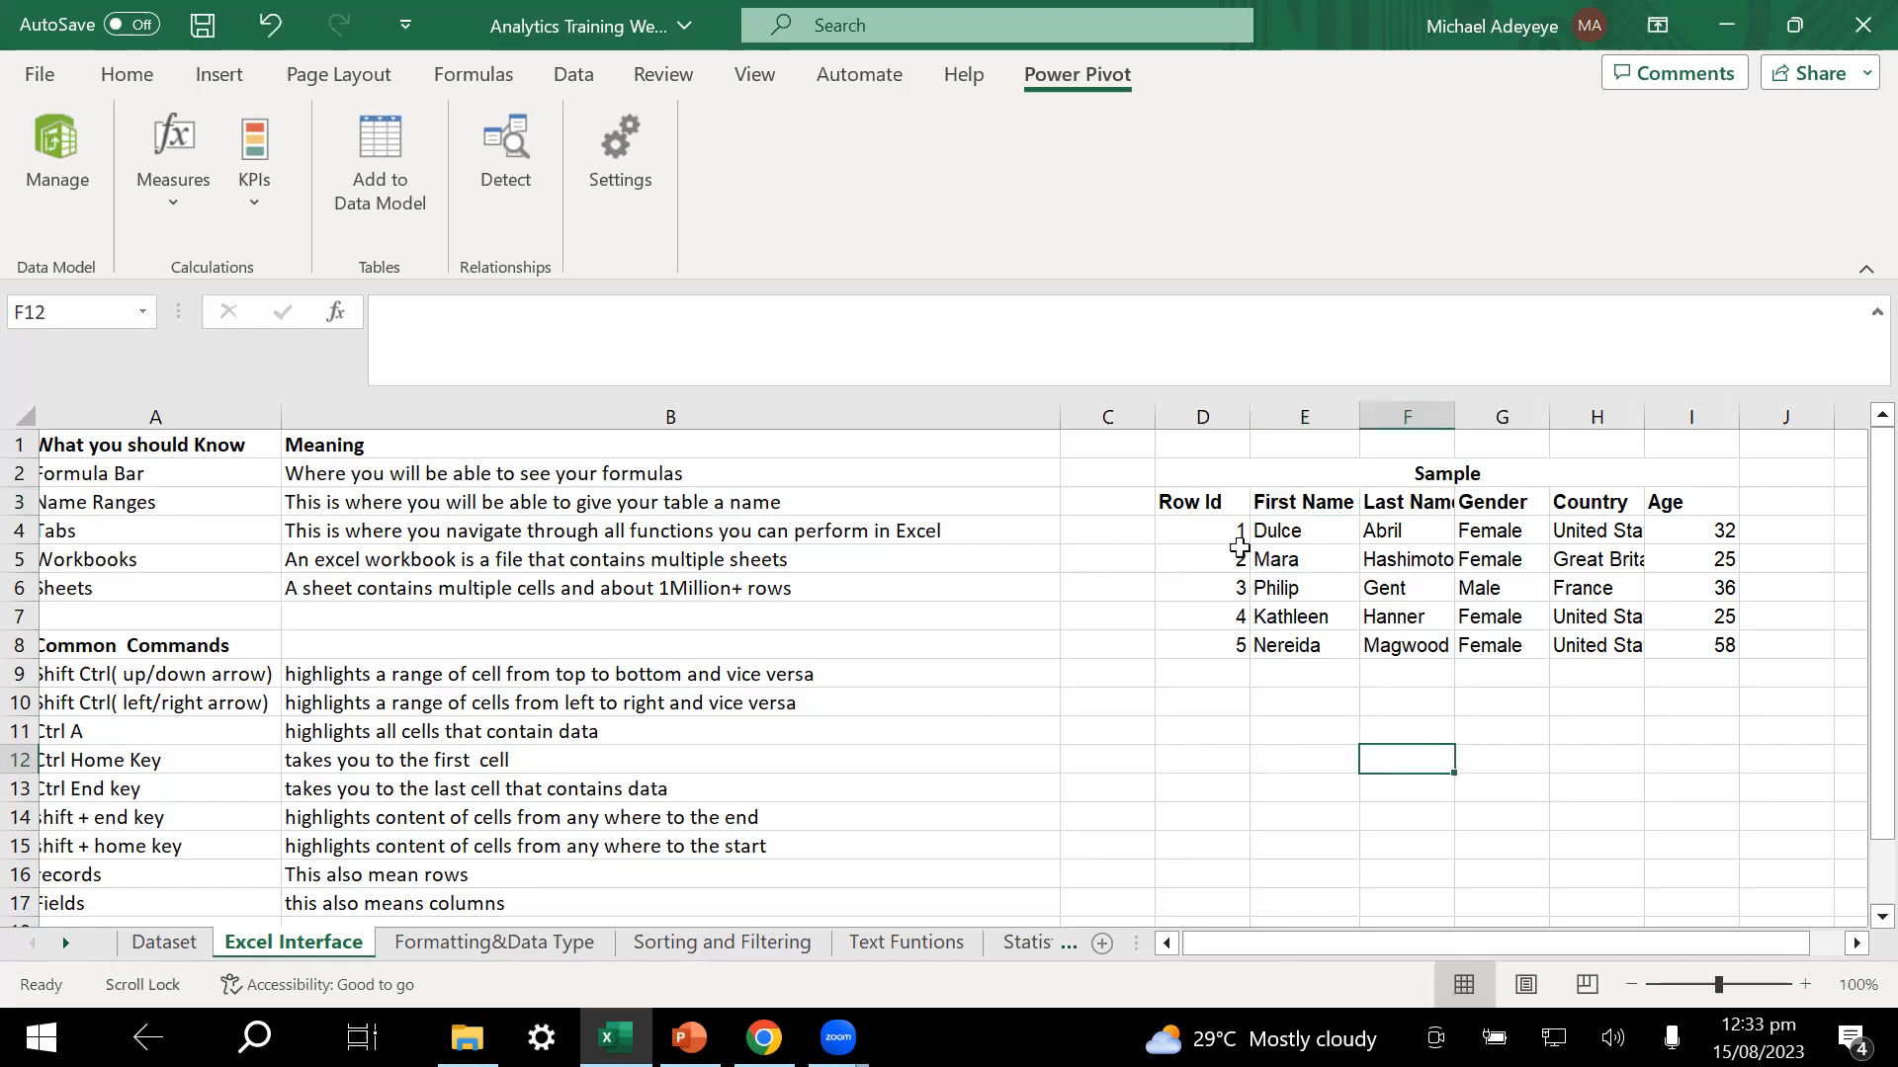
- Highlight the header row D3:I3 of the Sample table, and clear the selection by selecting a cell below it
{"action": "left_click", "coordinate": [1206, 504]}
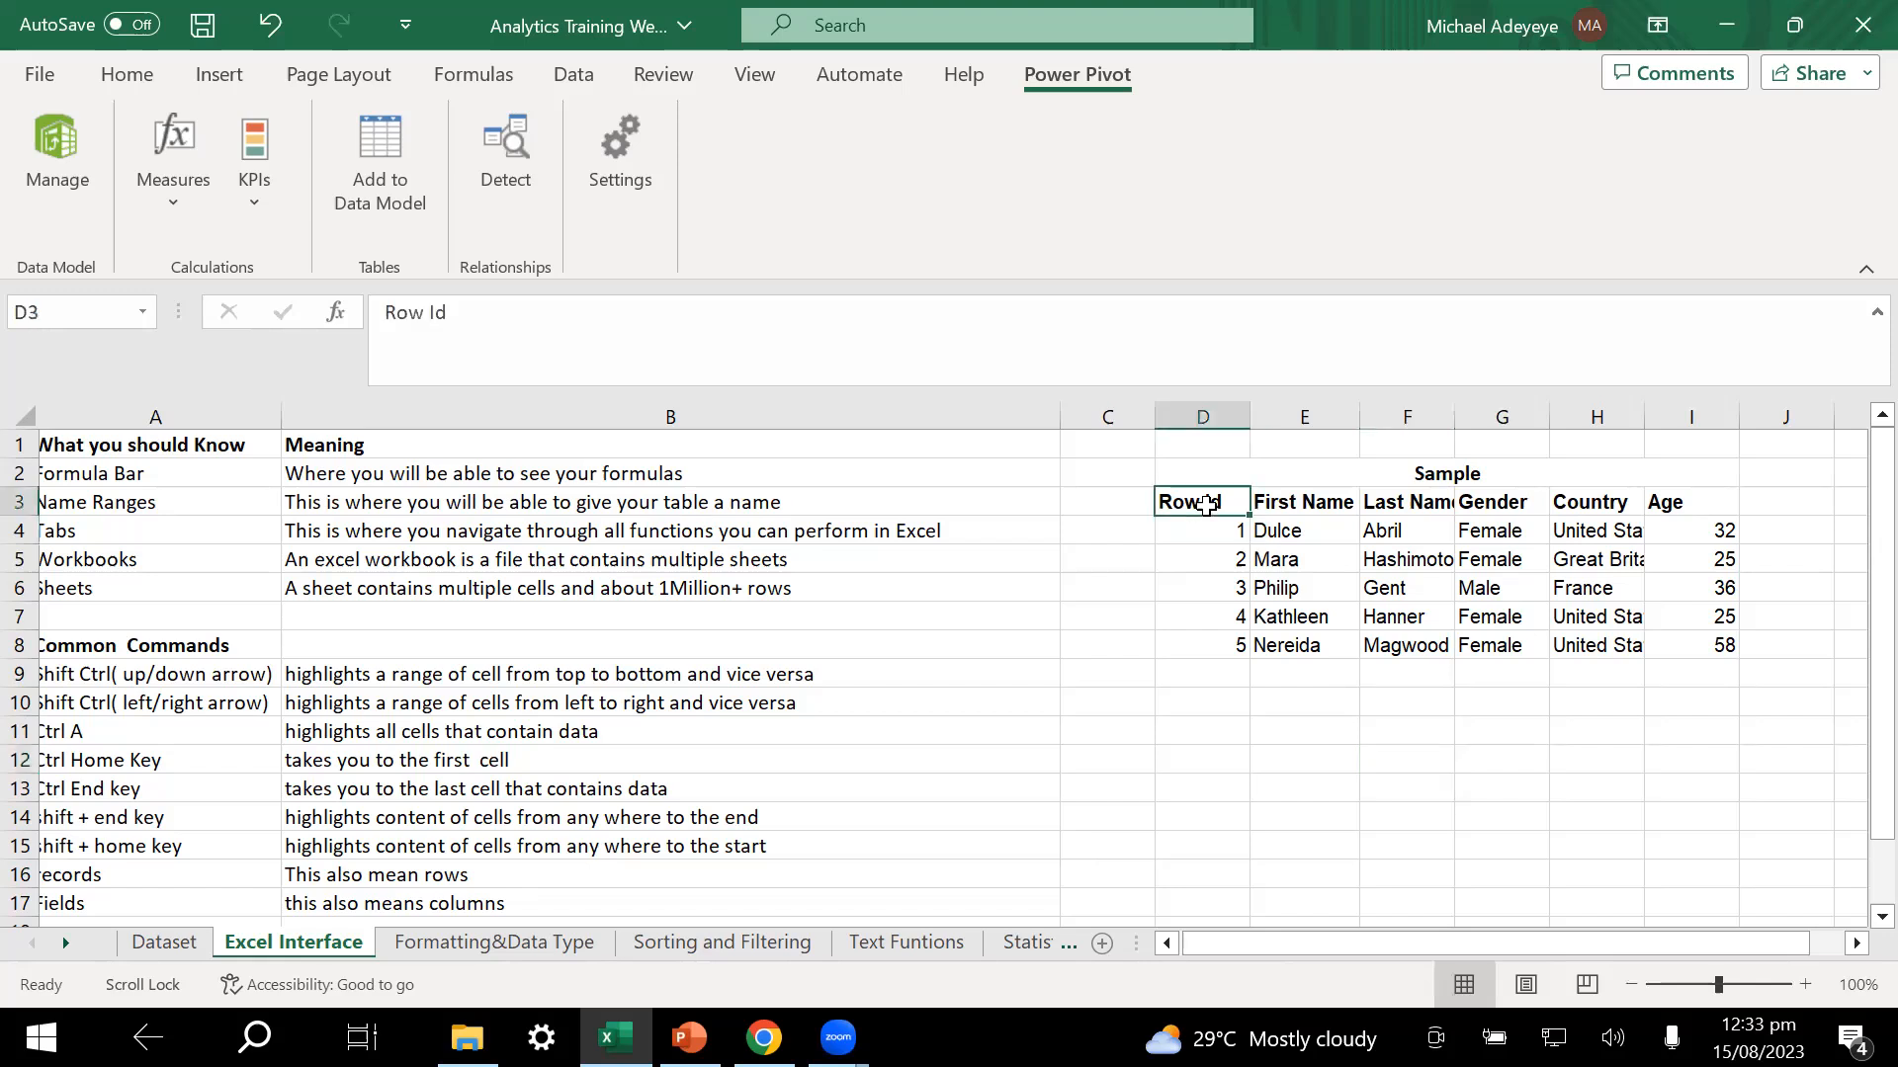
{"action": "key", "text": "ctrl+shift+Right"}
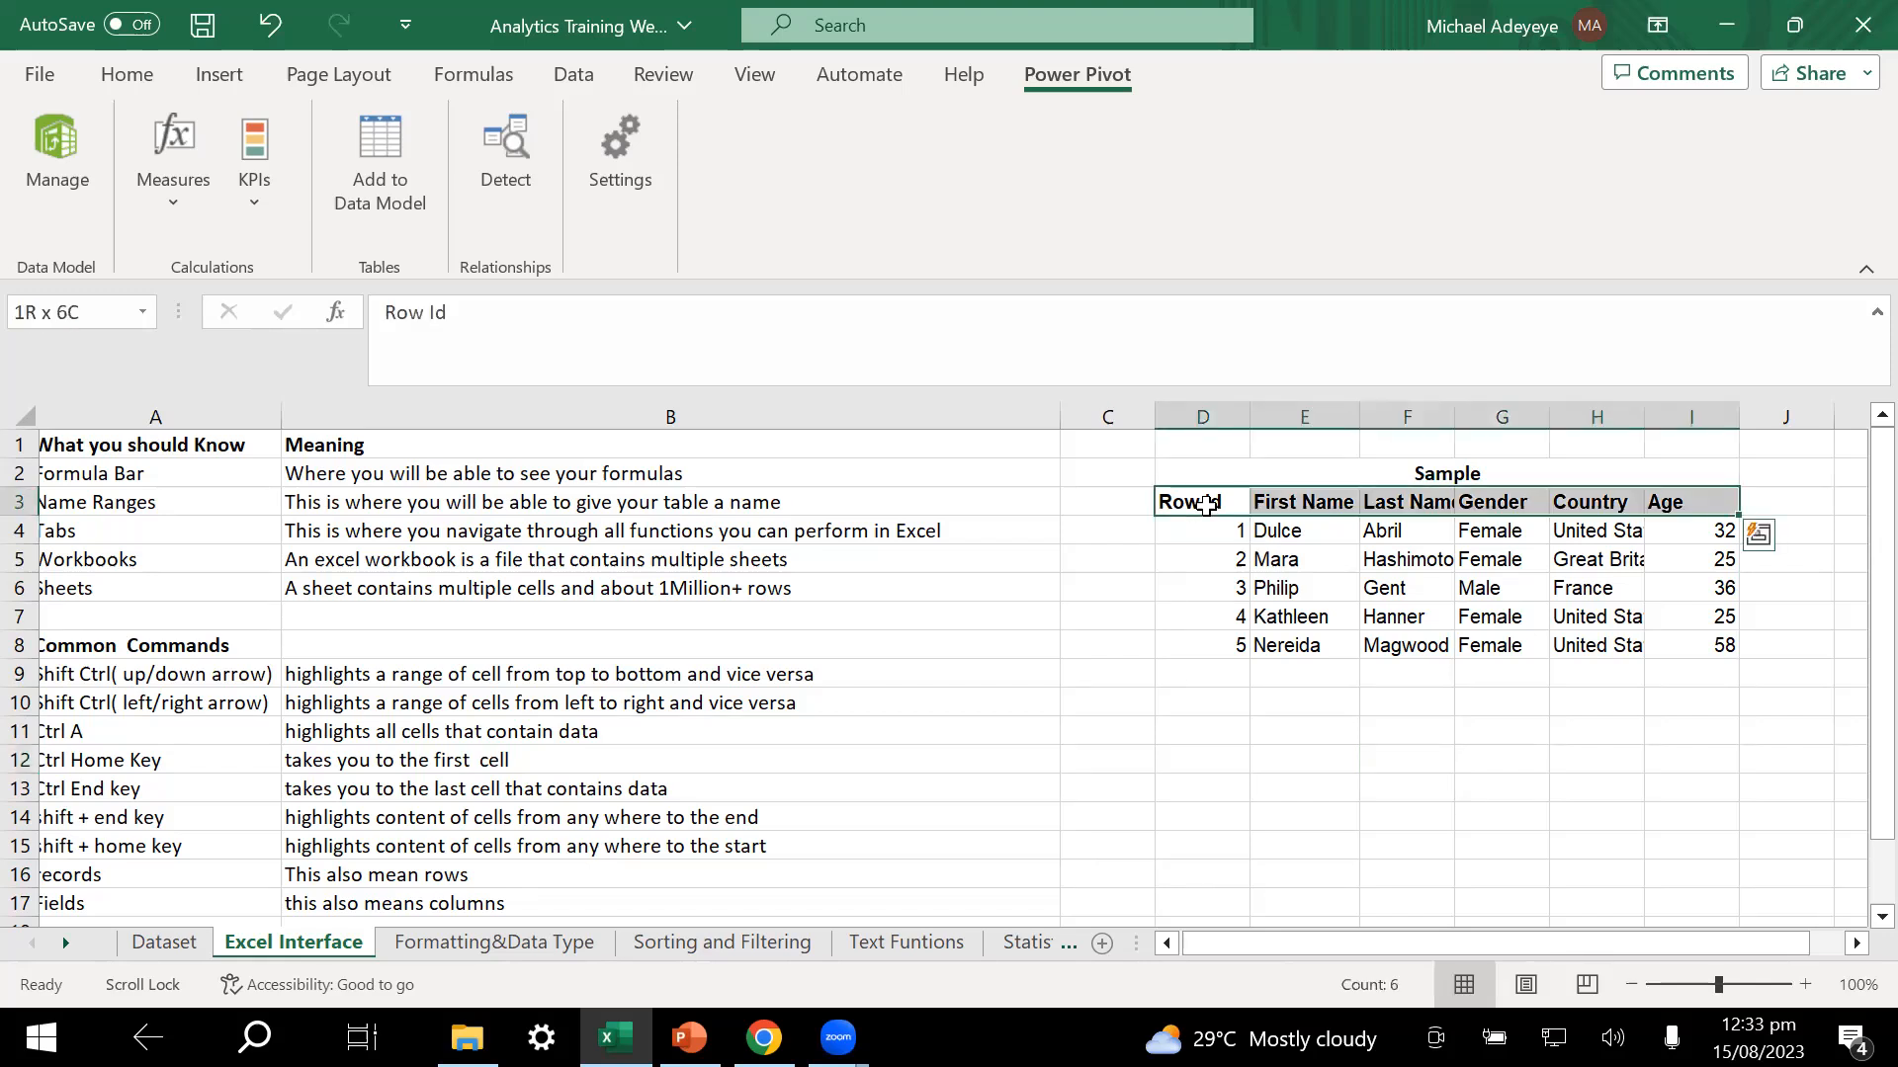
{"action": "left_click", "coordinate": [1260, 606]}
- Change the header text in cell E3 to "First name", and select cell F6
{"action": "double_click", "coordinate": [1298, 502]}
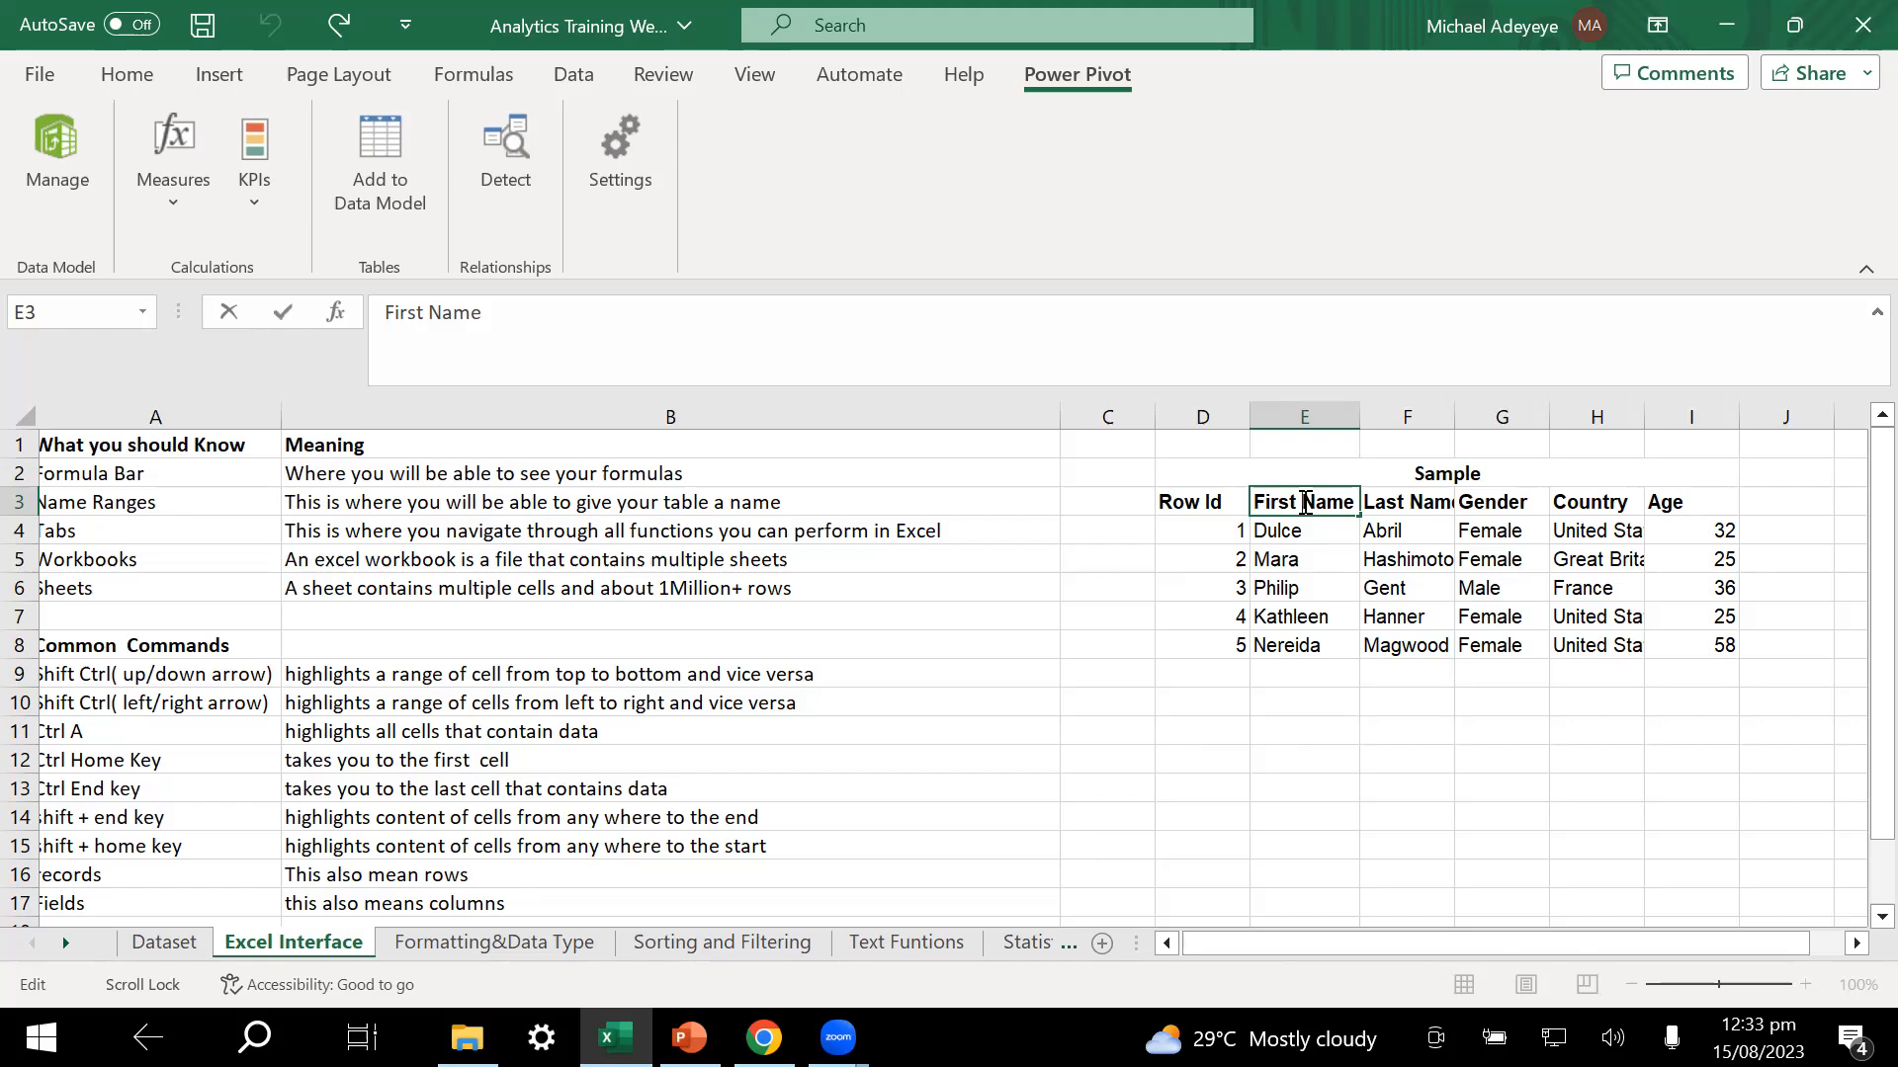
{"action": "double_click", "coordinate": [1305, 502]}
{"action": "left_click", "coordinate": [1309, 499]}
{"action": "double_click", "coordinate": [1316, 502]}
{"action": "key", "text": "BackSpace"}
{"action": "type", "text": "name"}
{"action": "key", "text": "Return"}
{"action": "left_click", "coordinate": [1426, 591]}
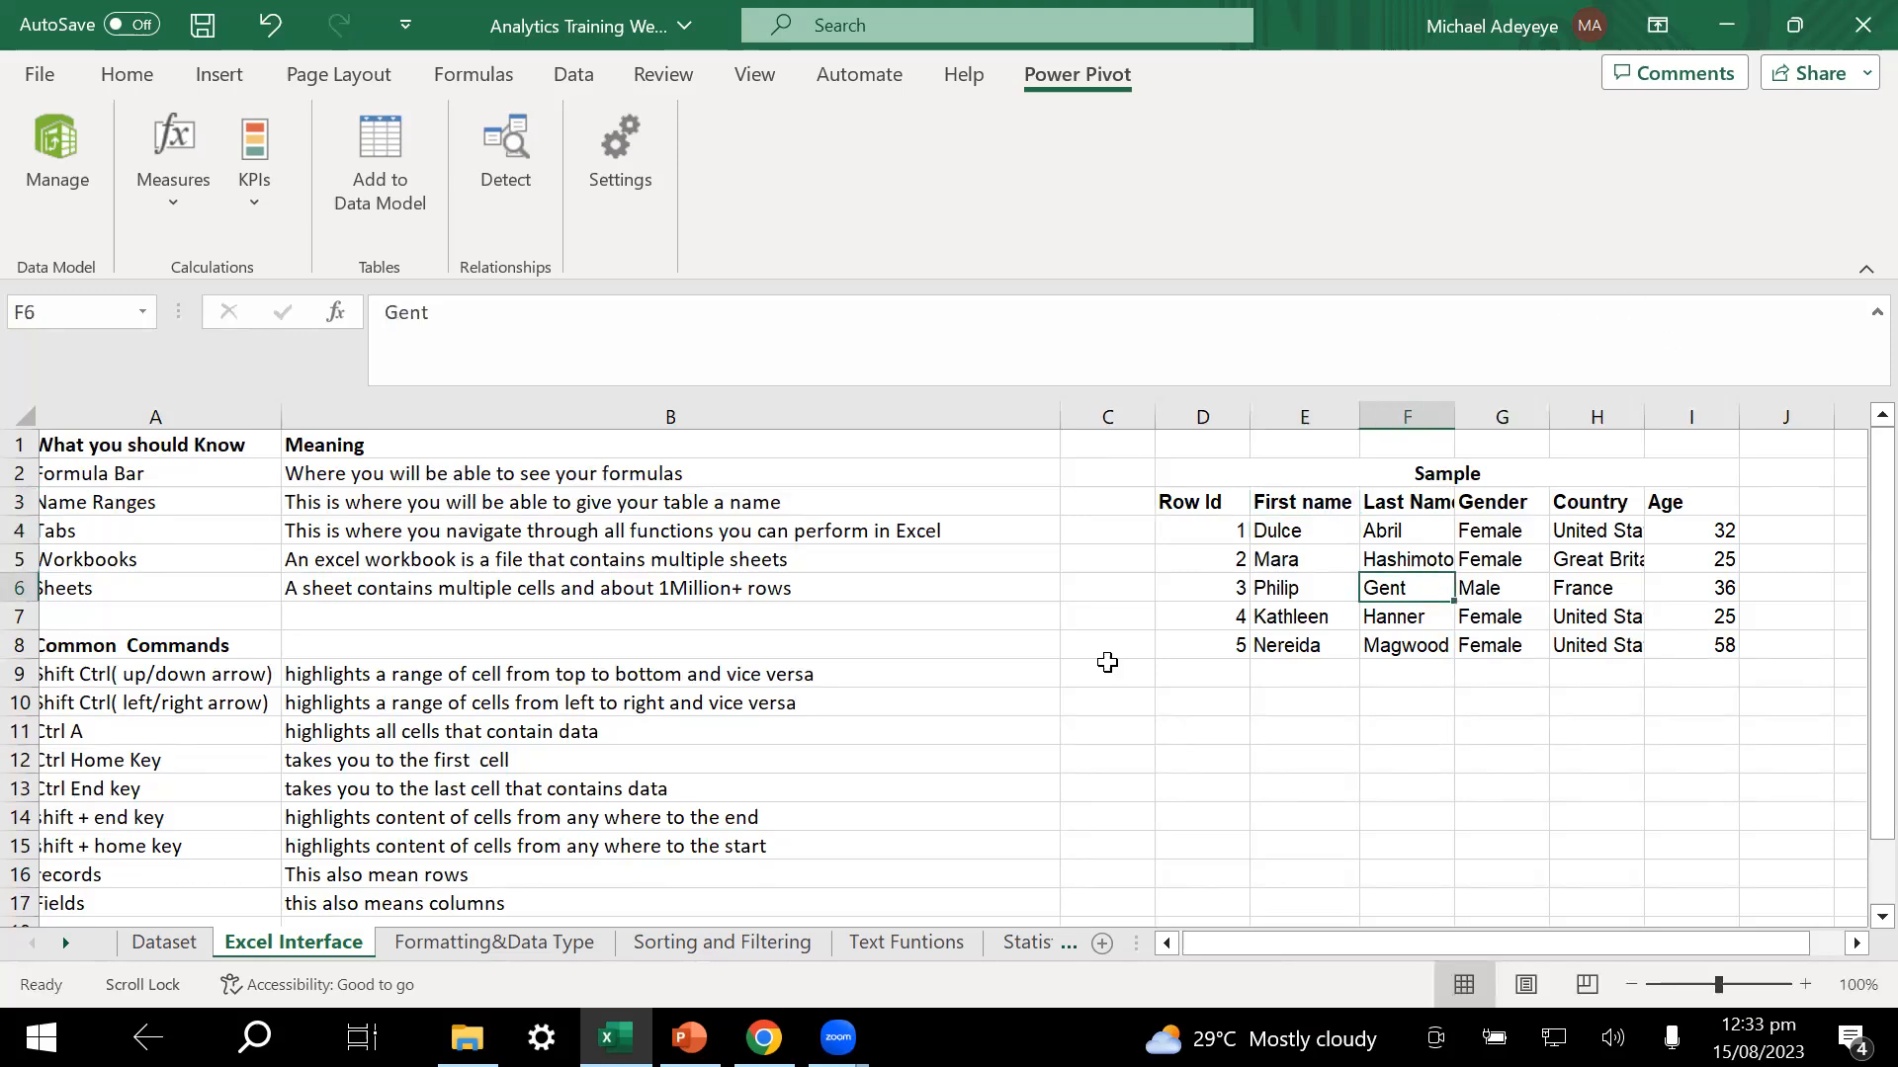
- Review the records and Fields entries in rows 16 and 17 of the command list, together with their meanings
{"action": "scroll", "coordinate": [907, 718], "scroll_direction": "down", "scroll_amount": 3}
{"action": "scroll", "coordinate": [907, 718], "scroll_direction": "up", "scroll_amount": 1}
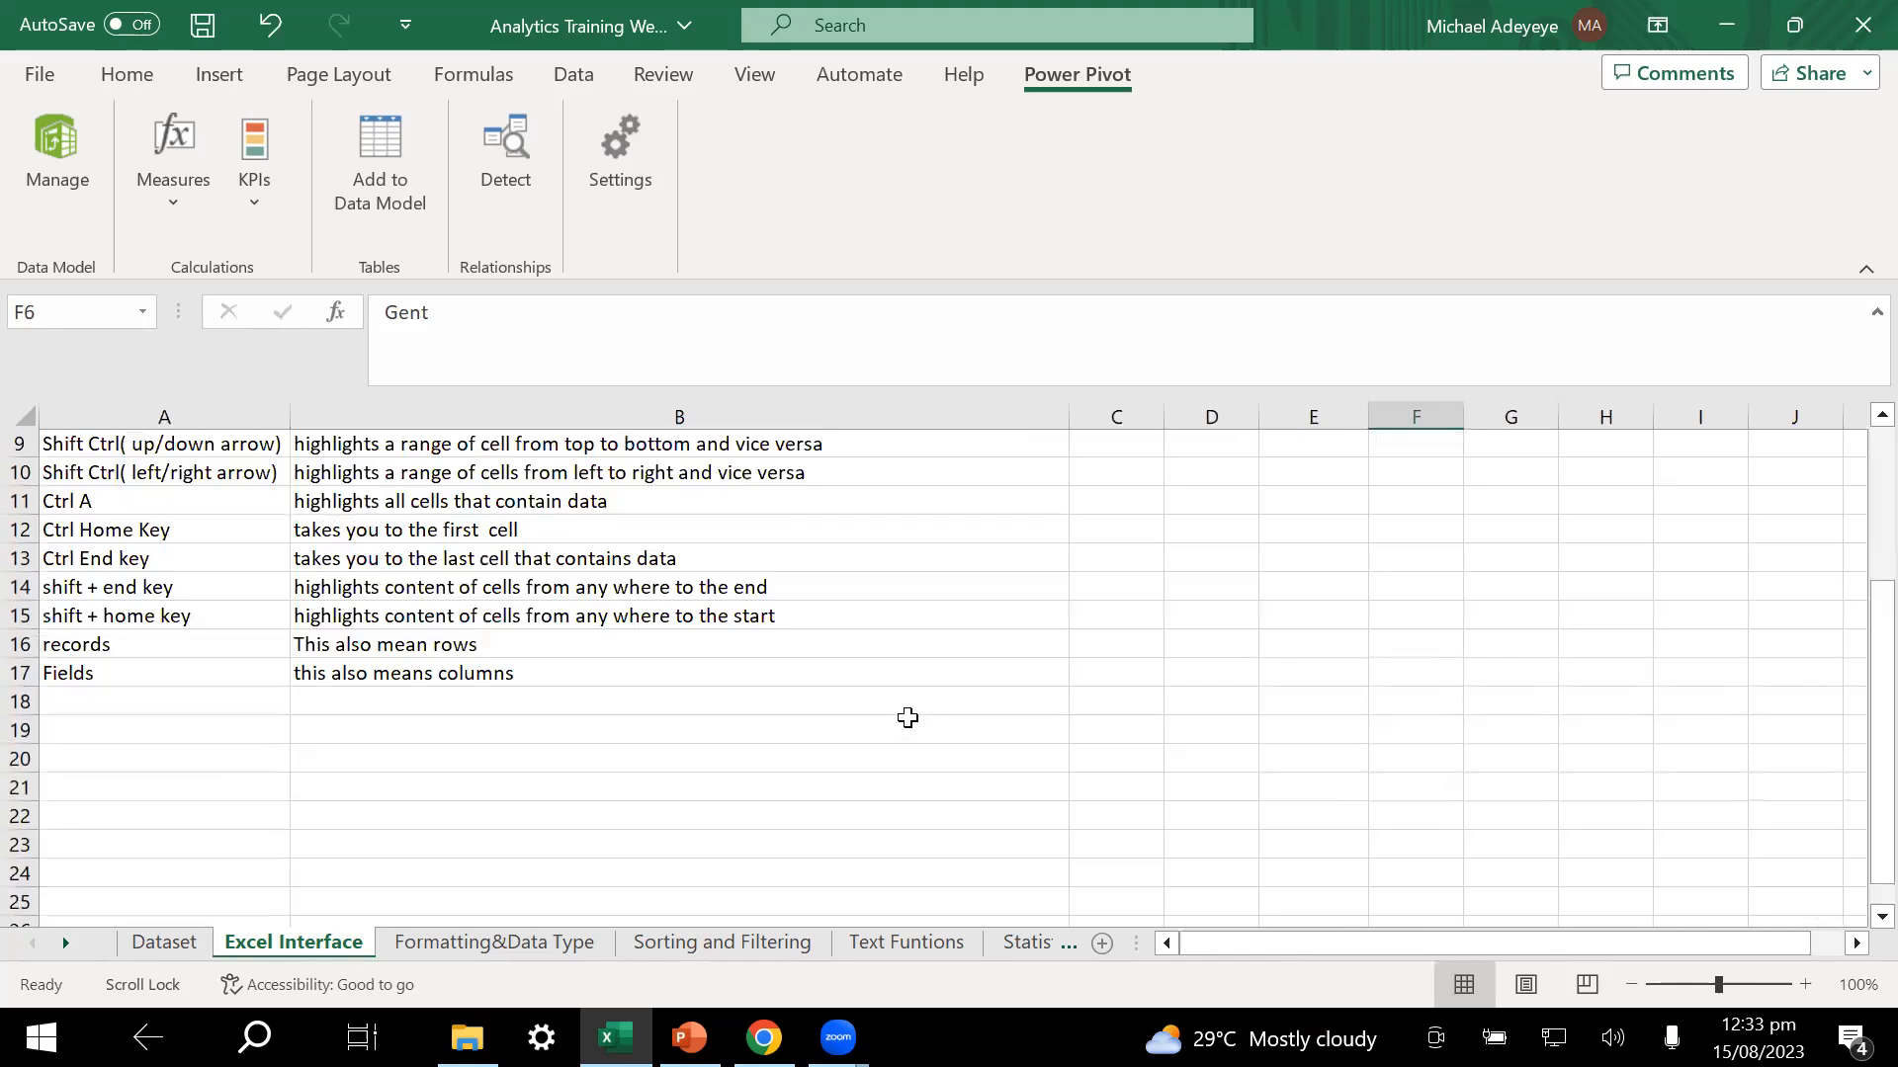
{"action": "left_click", "coordinate": [554, 620]}
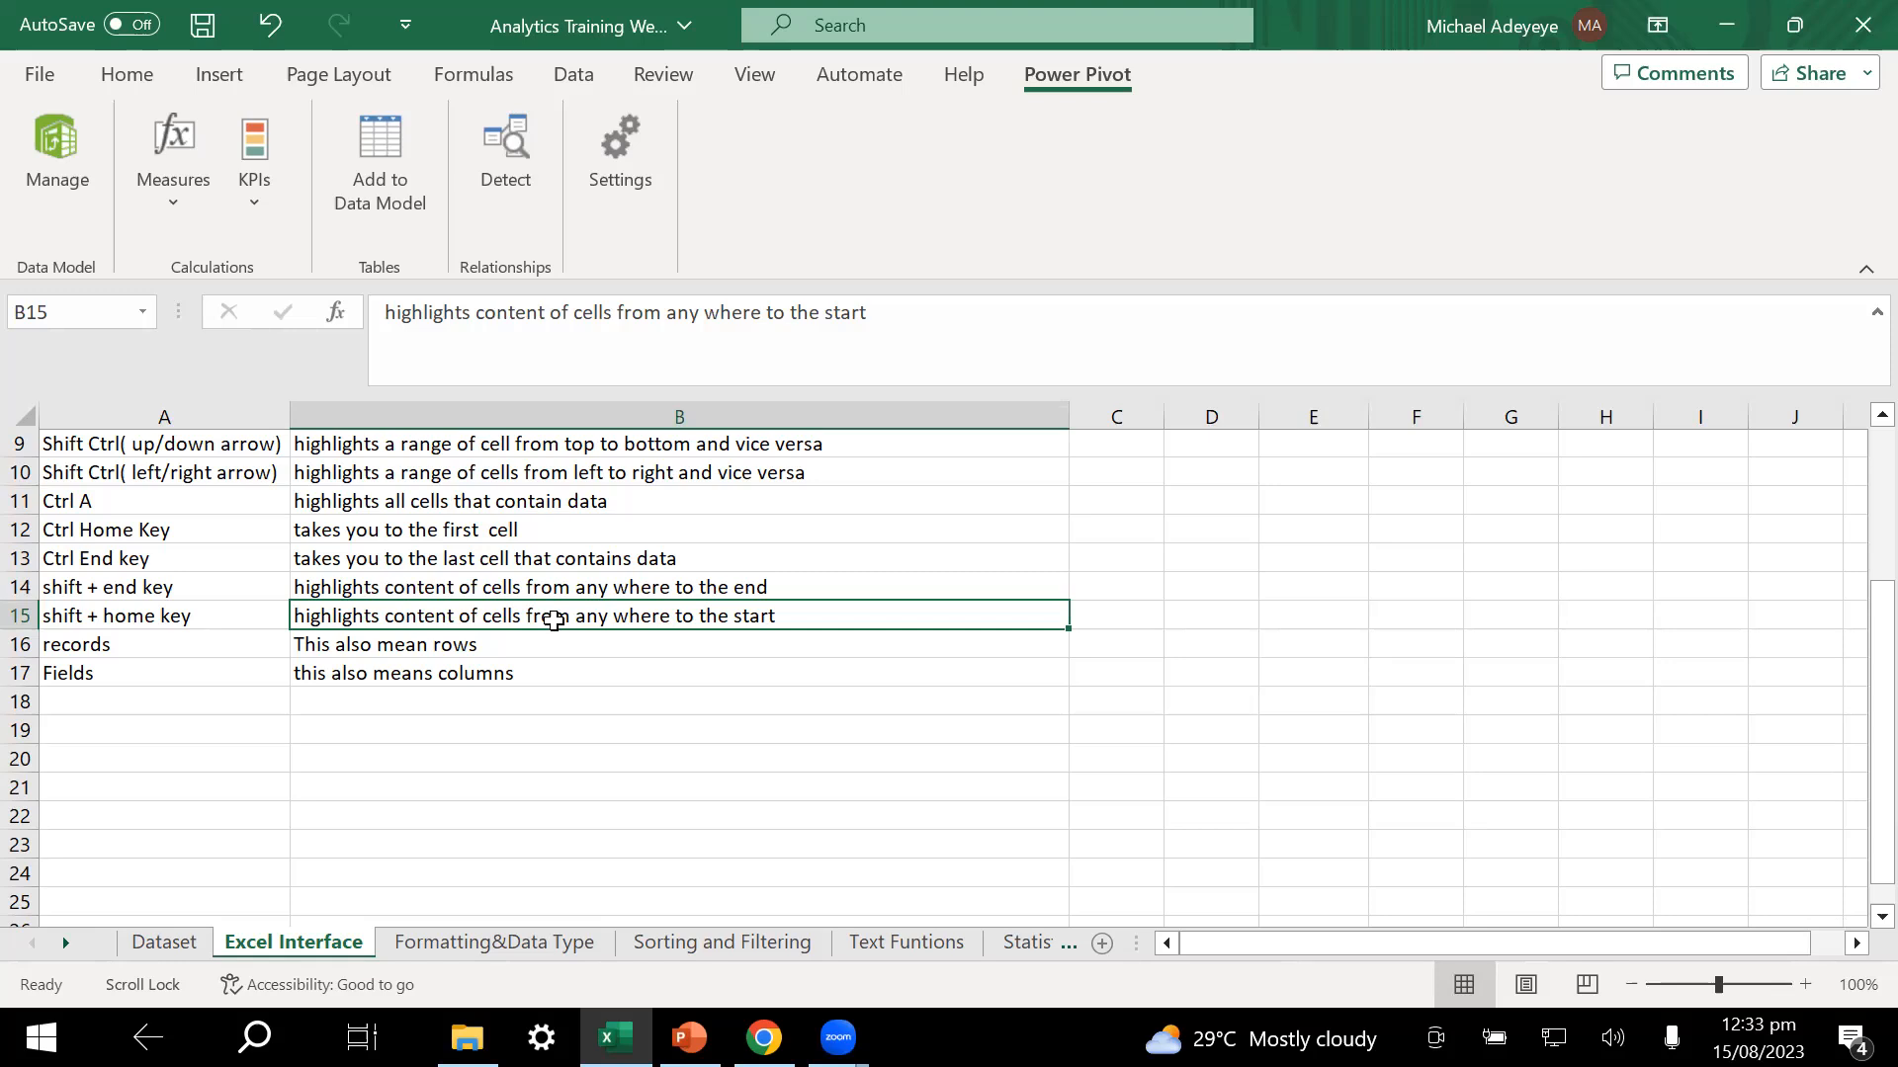
{"action": "left_click", "coordinate": [170, 647]}
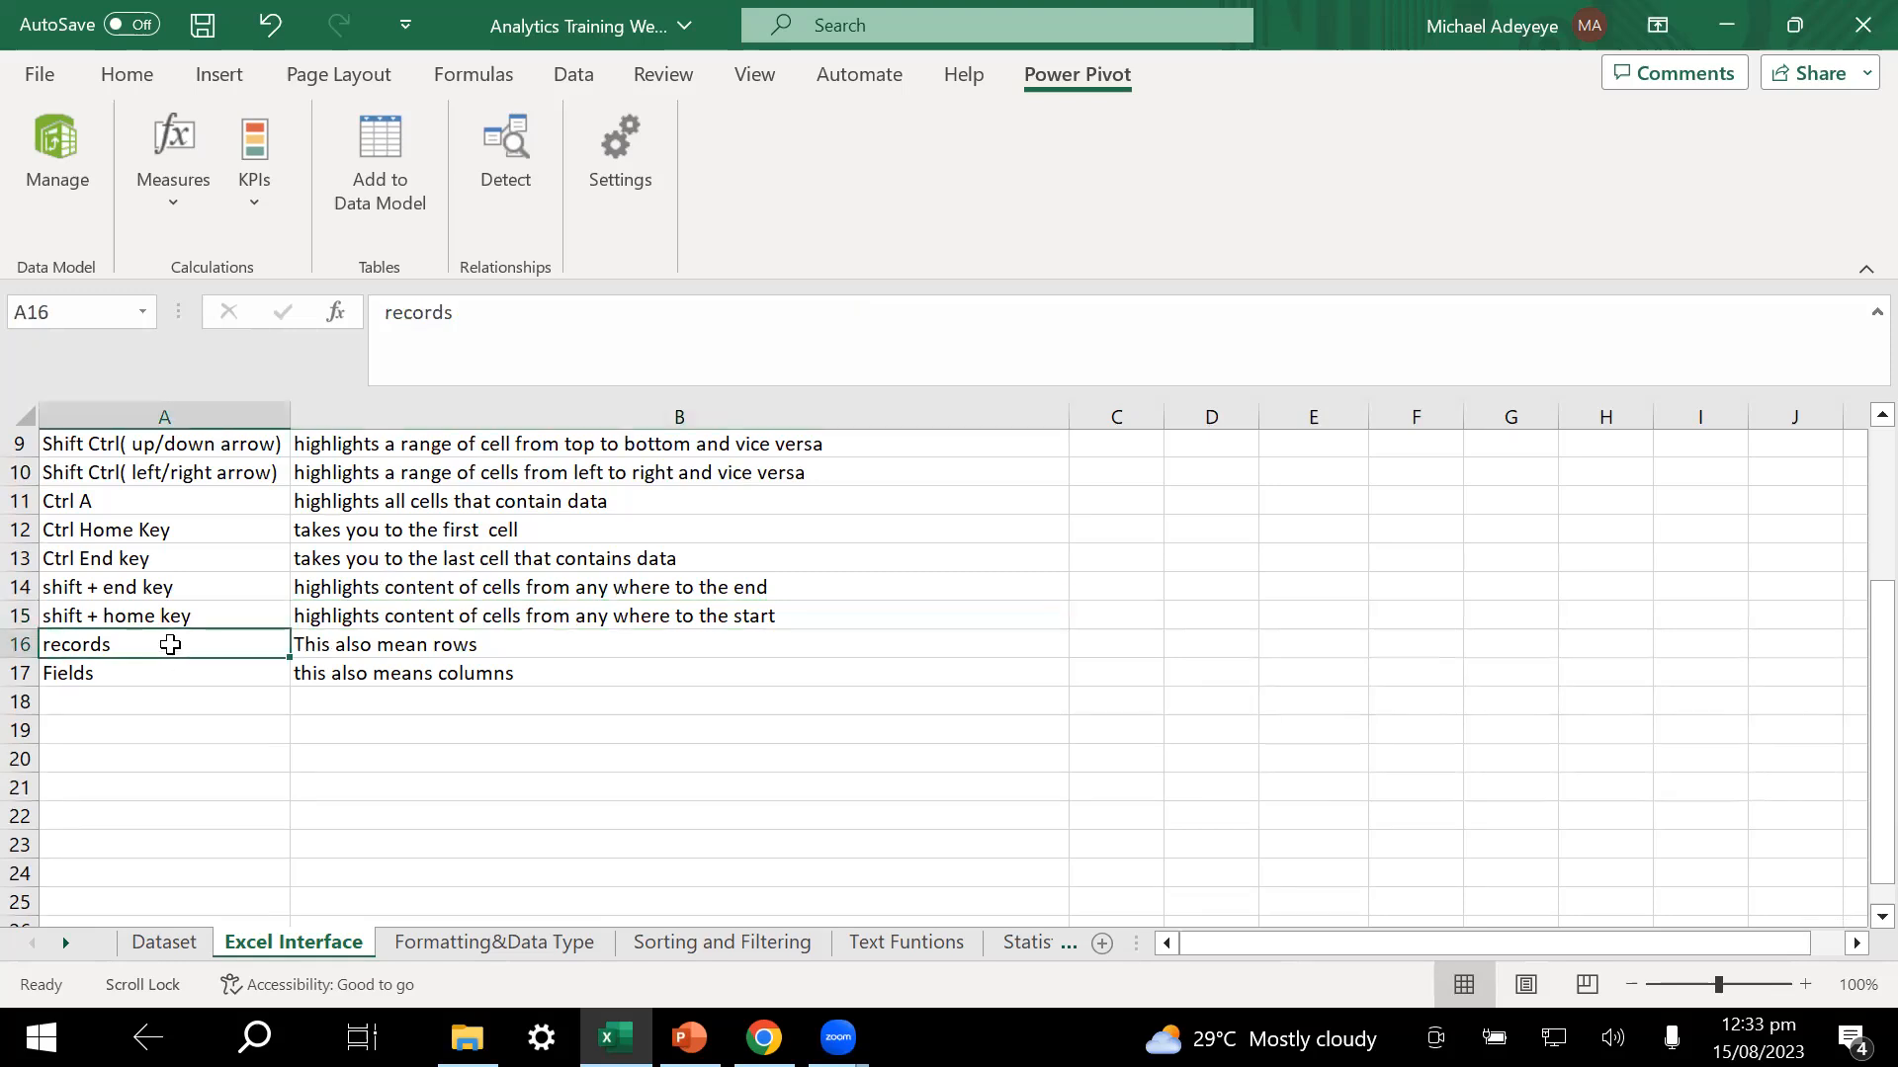
{"action": "left_click", "coordinate": [494, 638]}
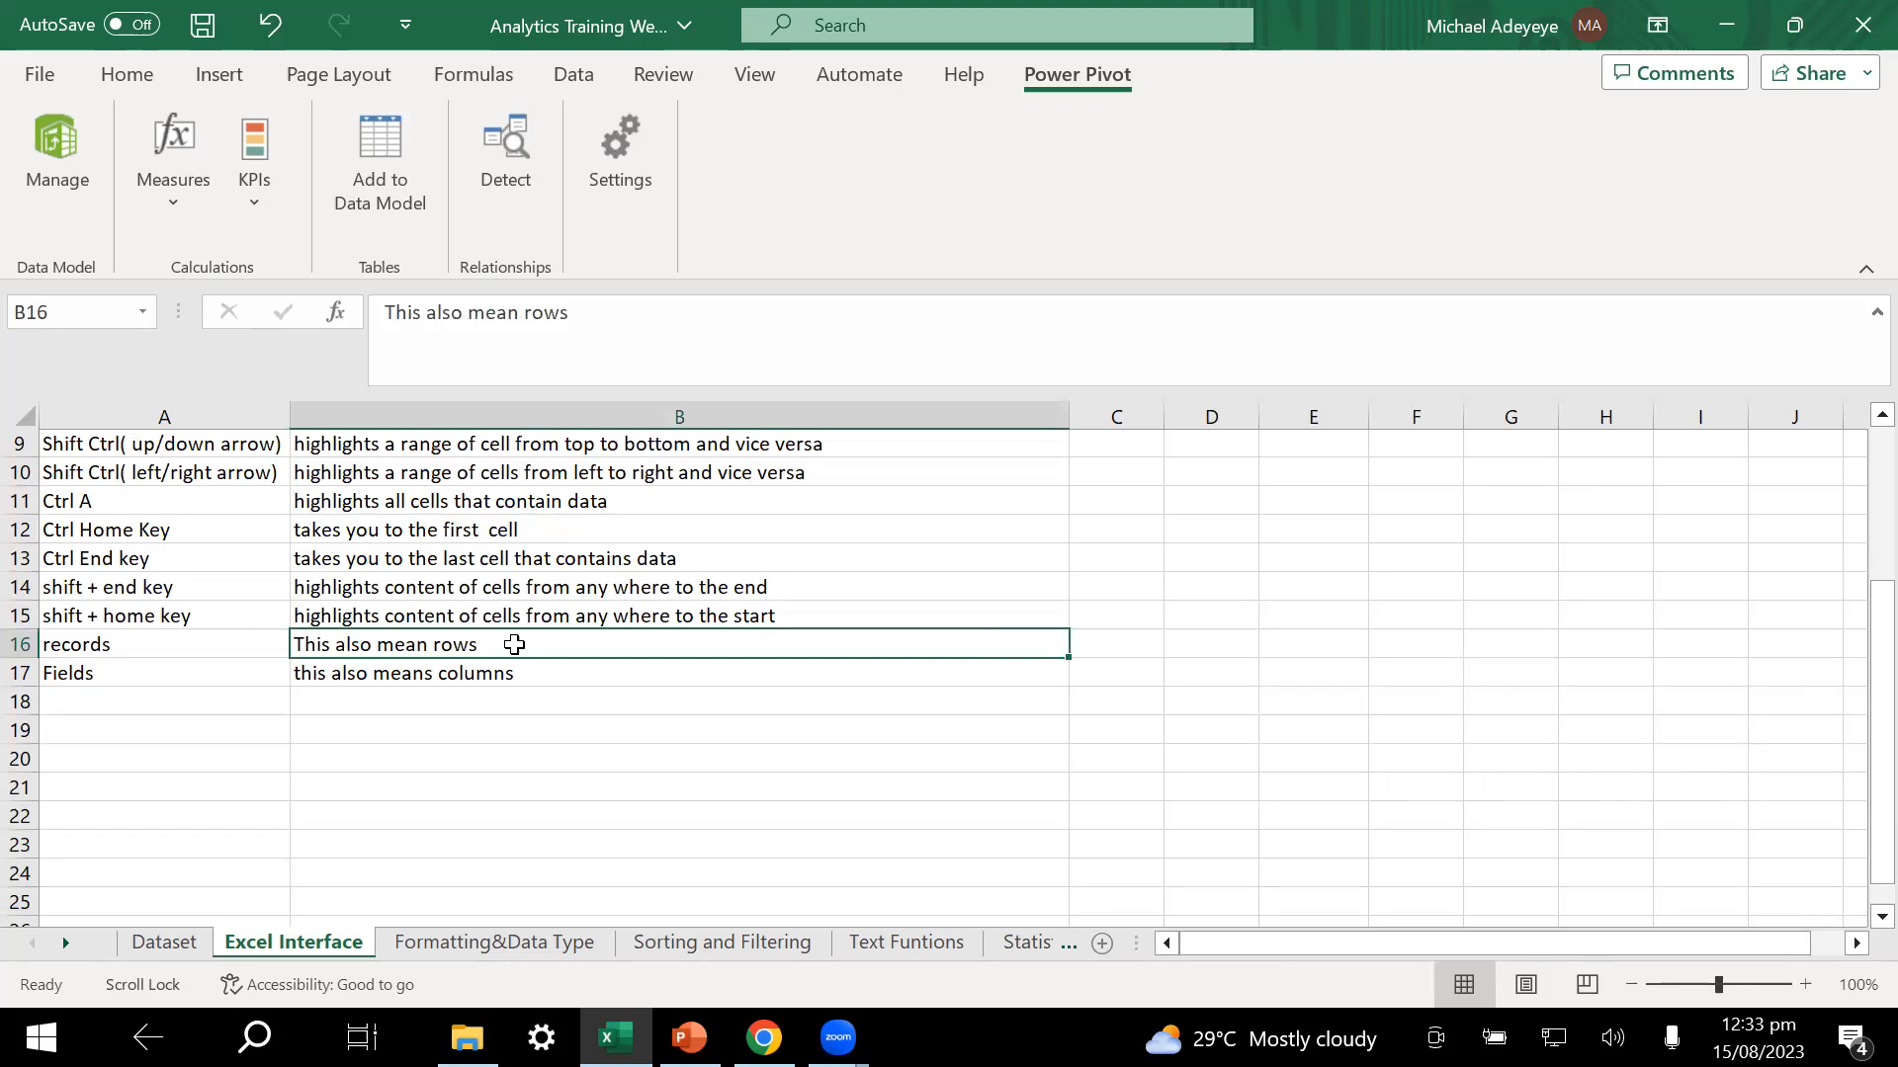
{"action": "left_click", "coordinate": [196, 649]}
{"action": "left_click", "coordinate": [196, 671]}
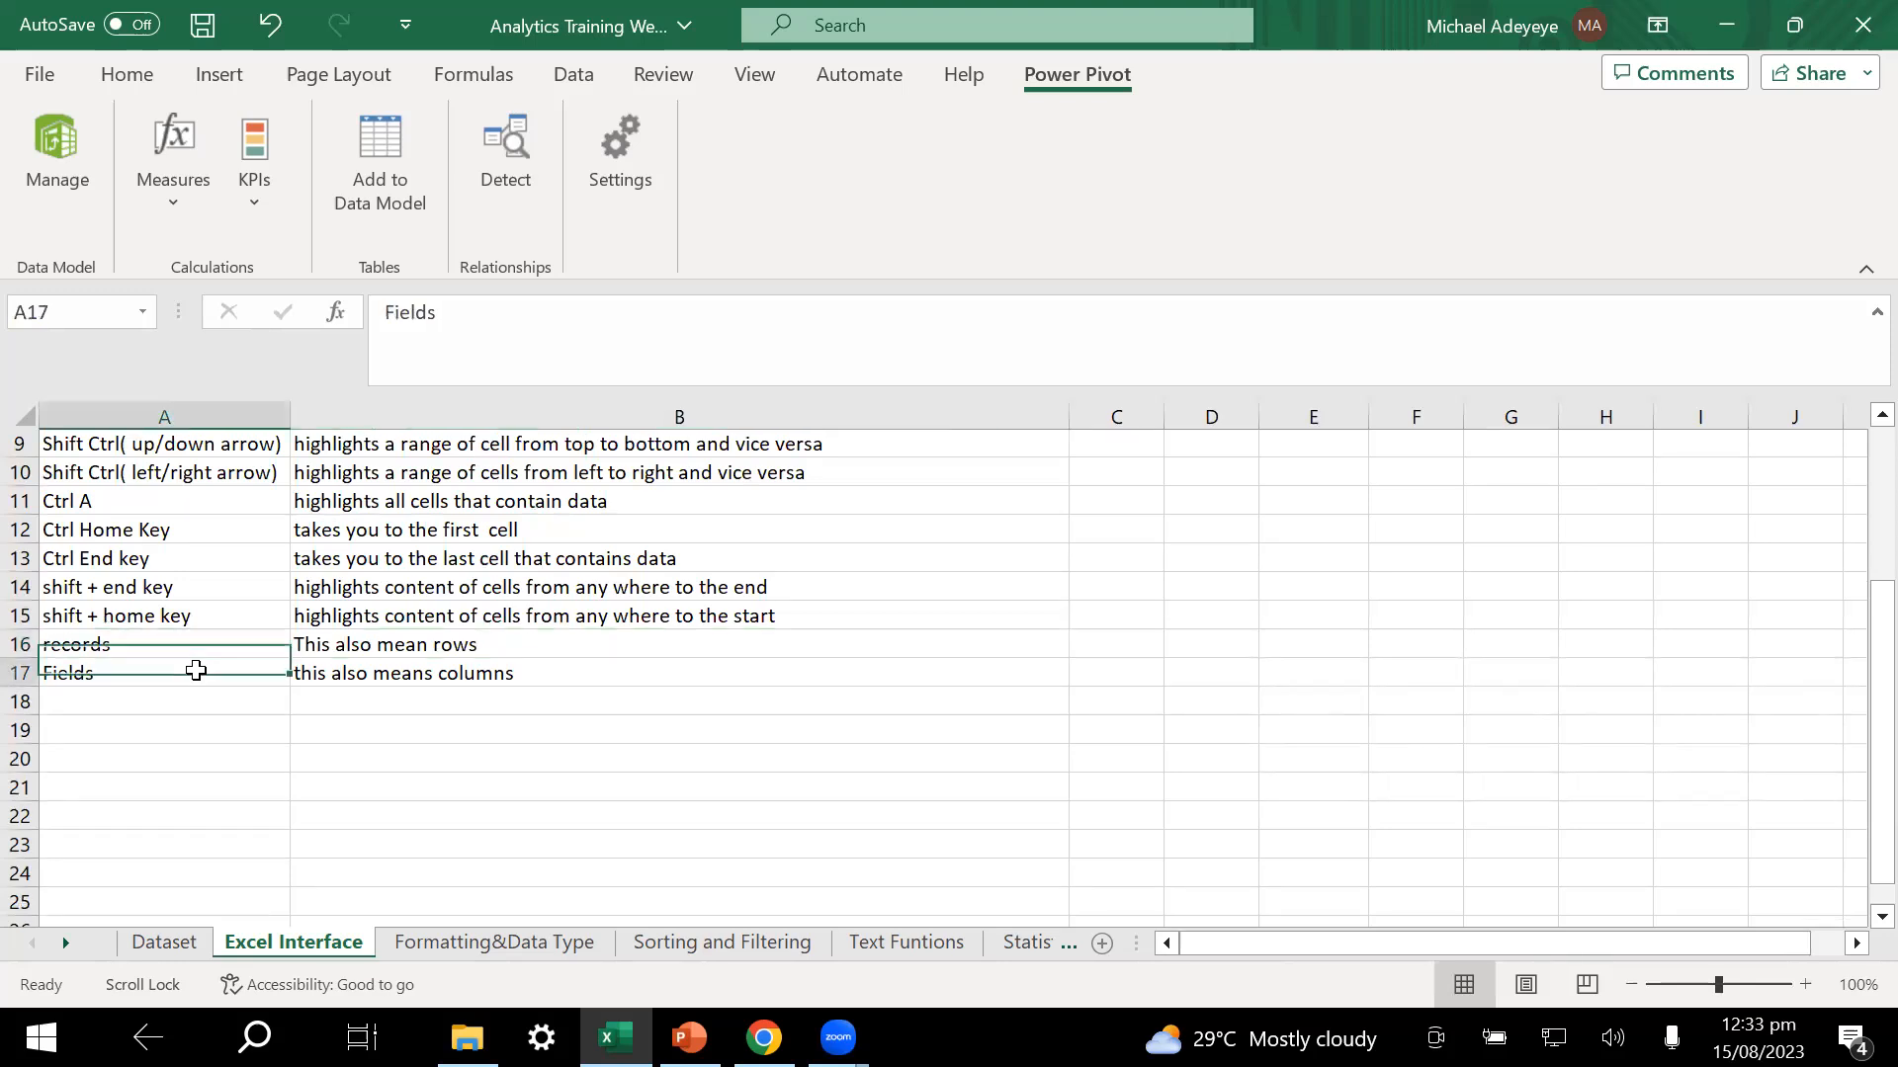
{"action": "left_click", "coordinate": [409, 651]}
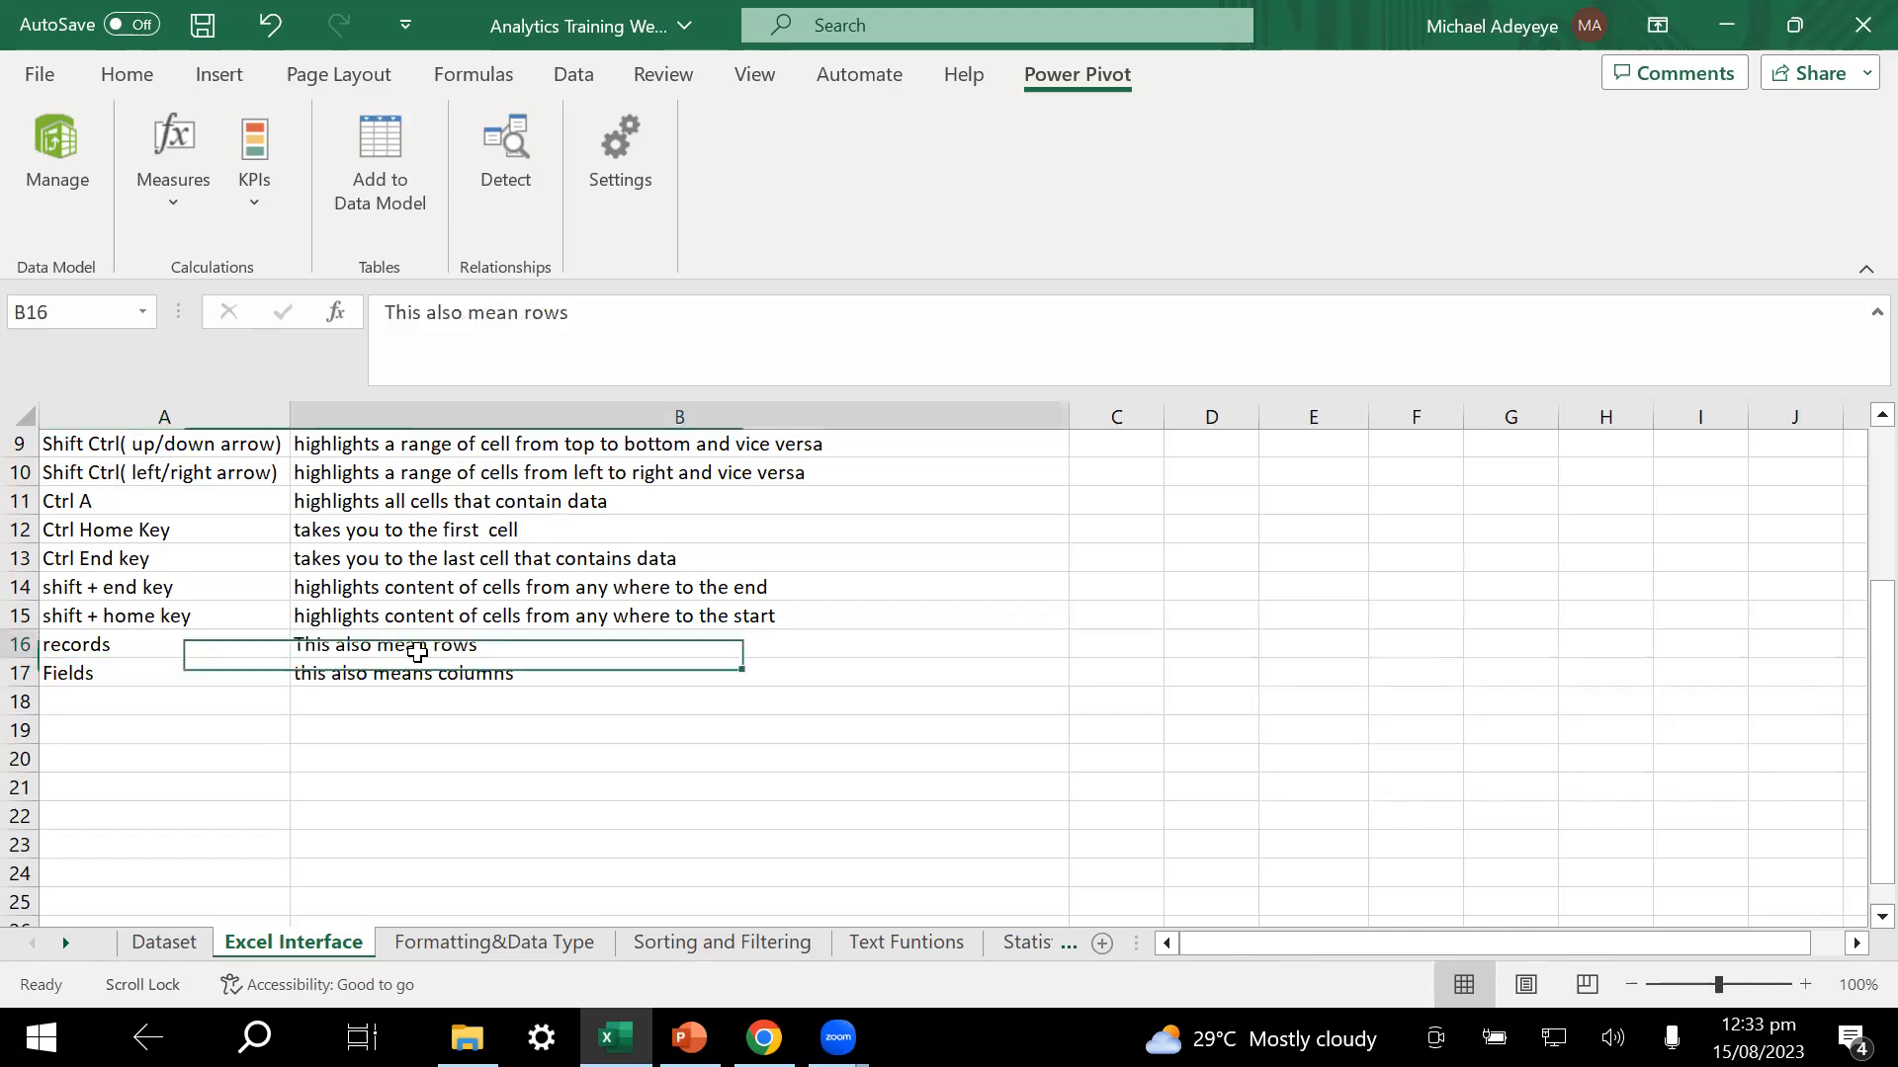
{"action": "left_click", "coordinate": [518, 587]}
- Select the whole of row 2, and highlight the Sample table's full range D3:I8
{"action": "scroll", "coordinate": [396, 563], "scroll_direction": "up", "scroll_amount": 3}
{"action": "left_click", "coordinate": [20, 472]}
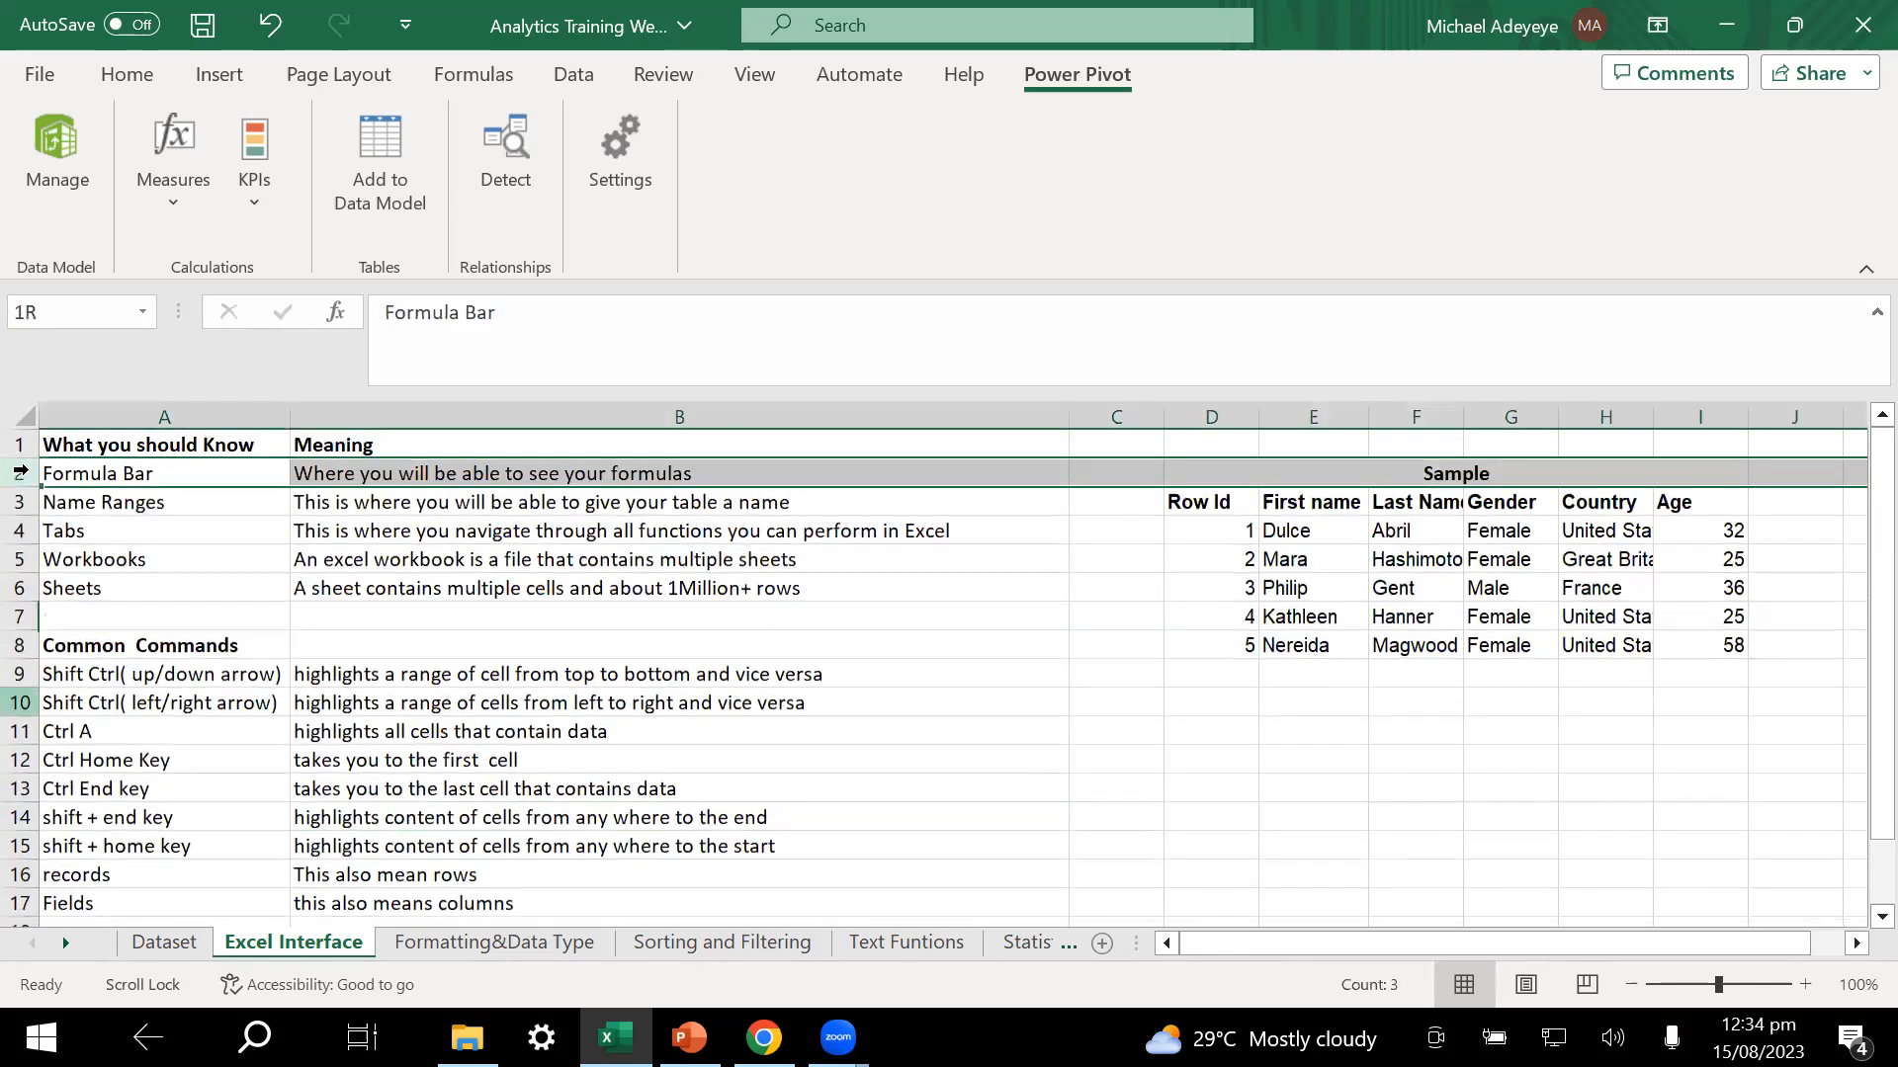
{"action": "left_click", "coordinate": [1300, 588]}
{"action": "left_click_drag", "start_coordinate": [1285, 502], "coordinate": [1700, 645]}
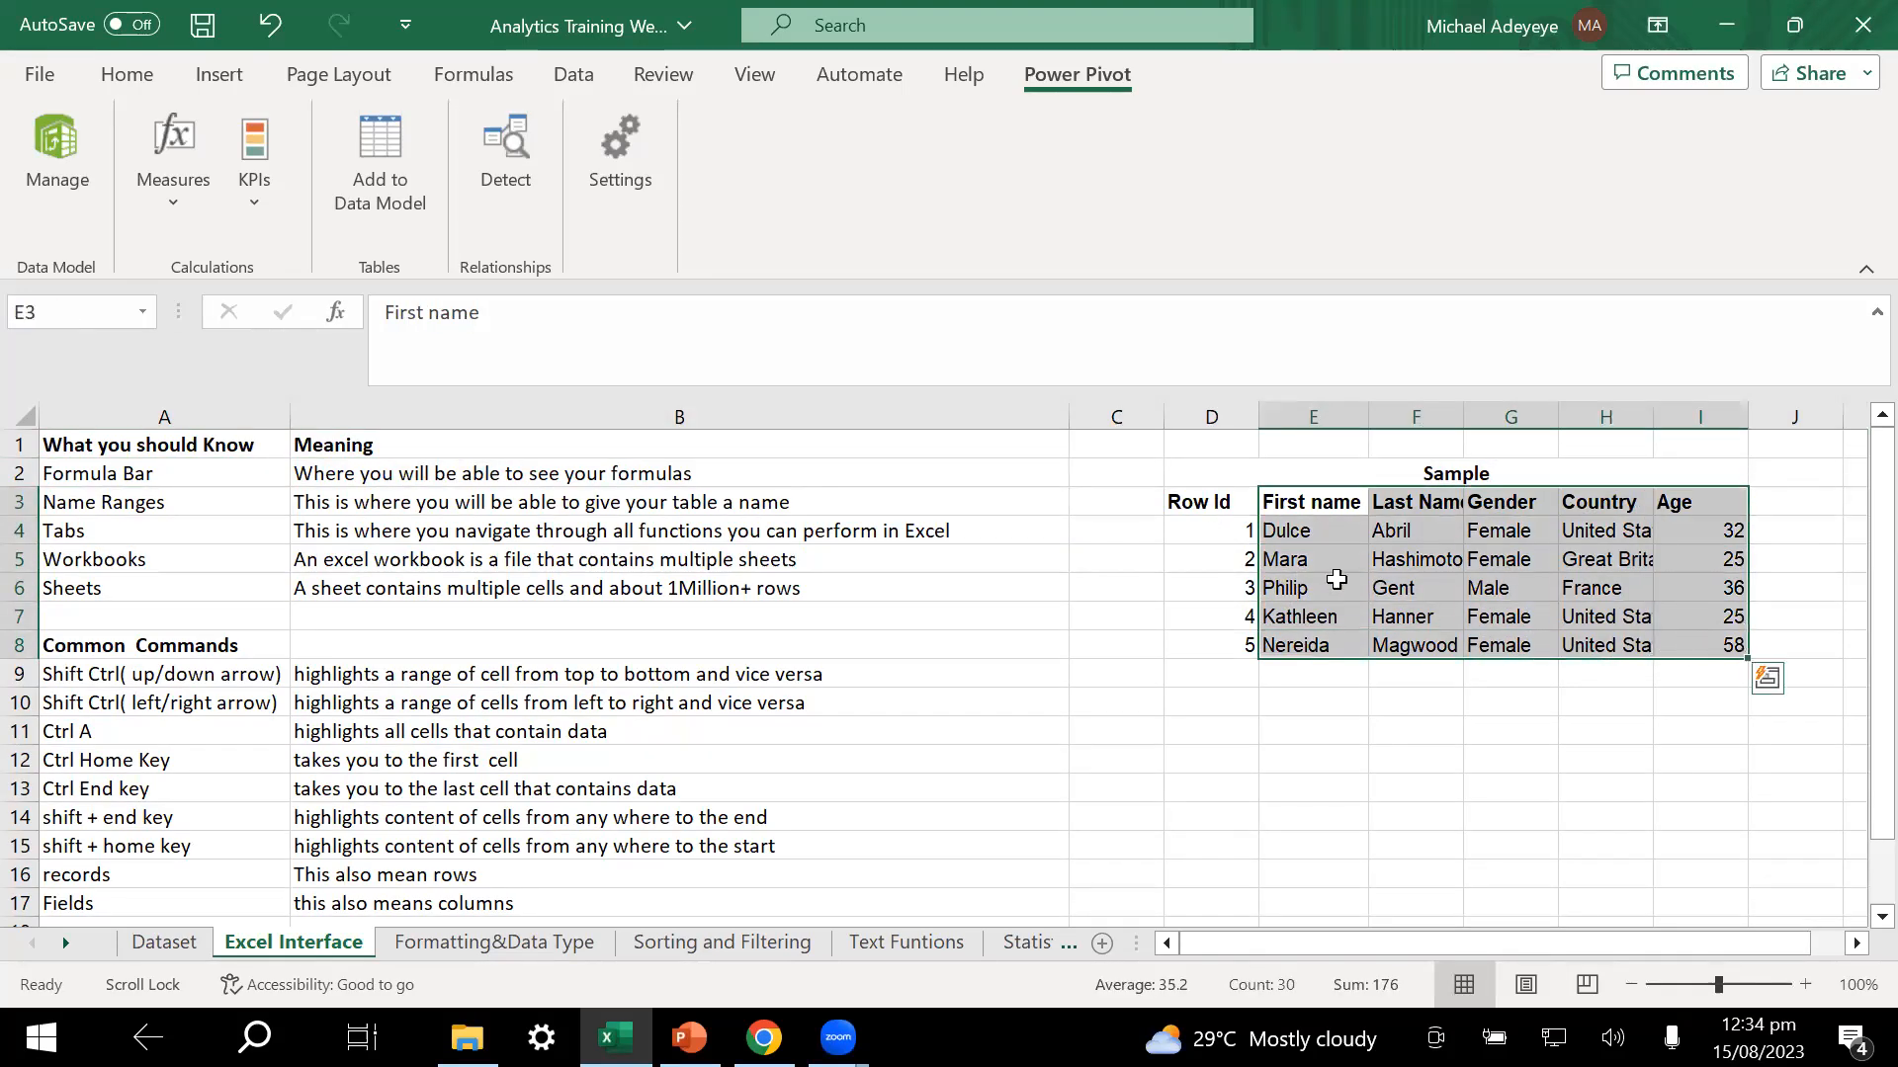
{"action": "left_click", "coordinate": [1219, 502]}
{"action": "left_click", "coordinate": [1599, 588]}
{"action": "left_click_drag", "start_coordinate": [1199, 499], "coordinate": [1718, 648]}
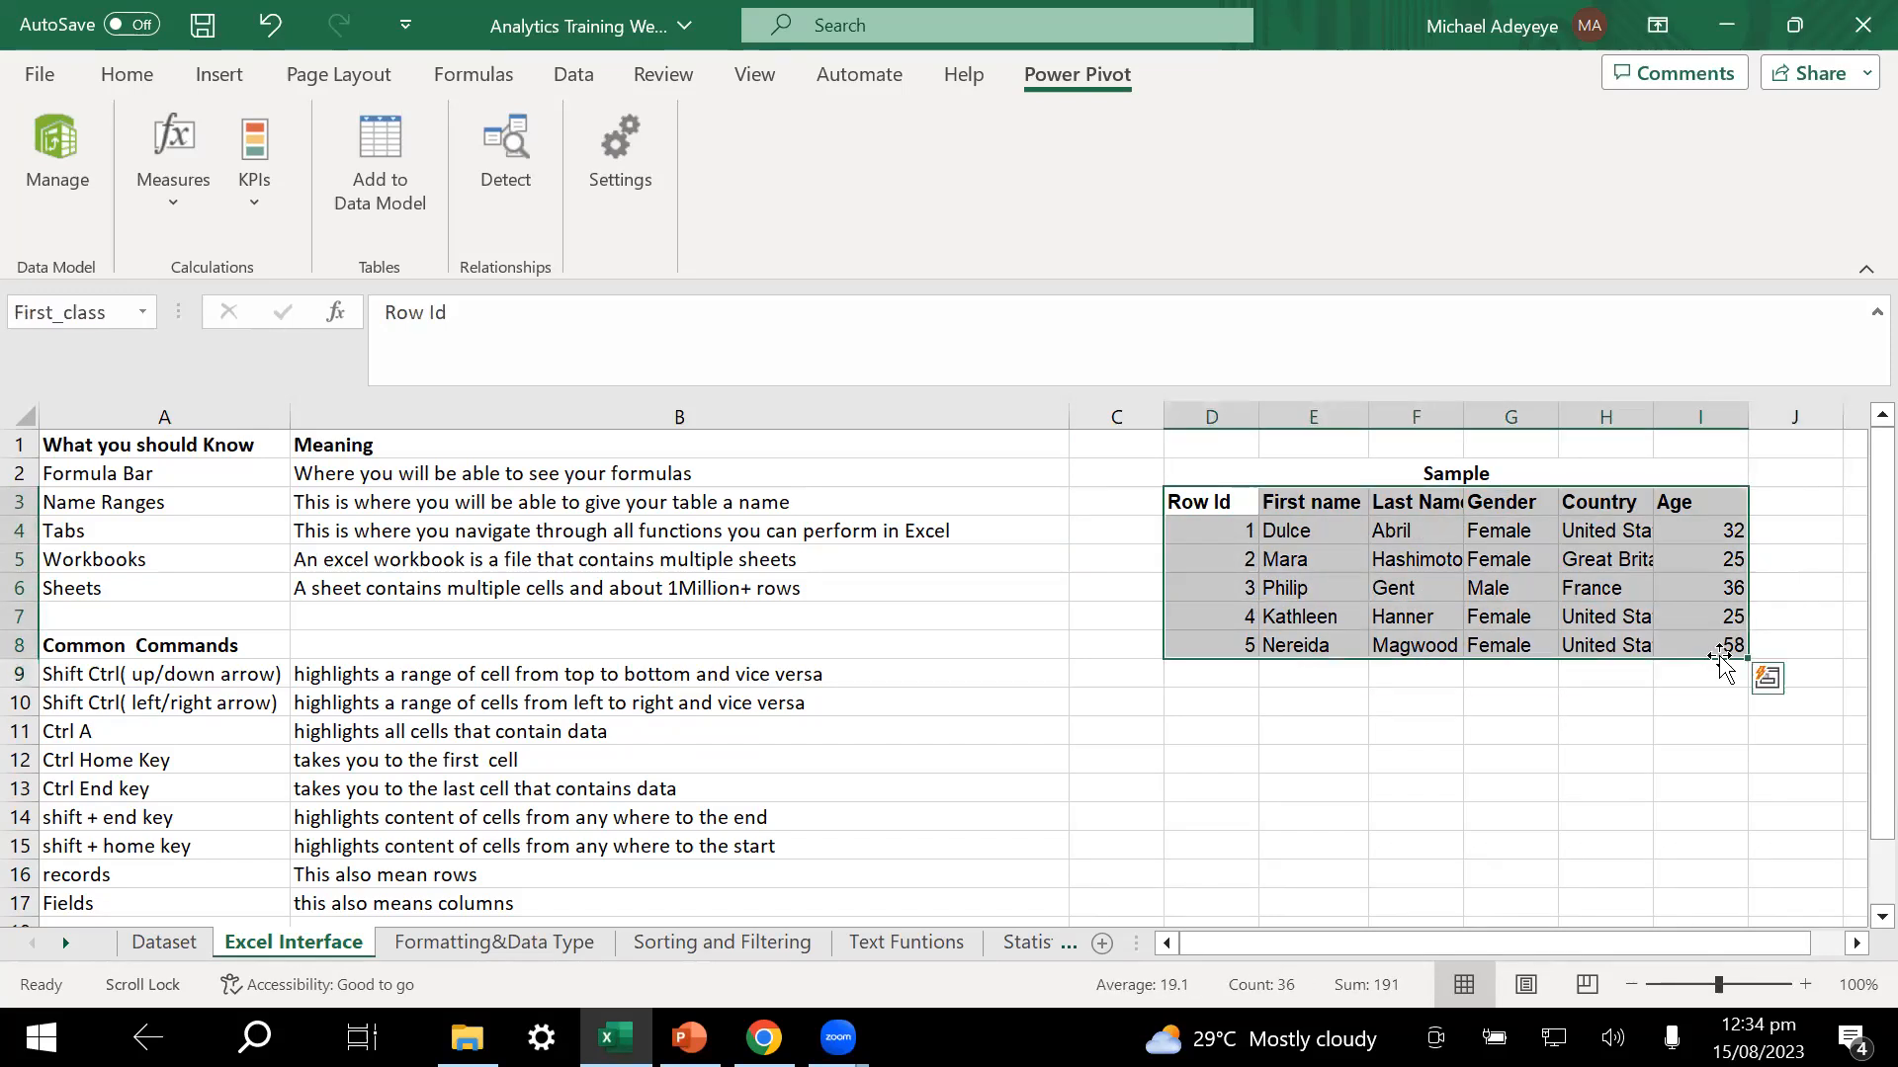
- Go through the Sample table's records by selecting the Row Id cells D4, D5 and D6, finishing back on D4
{"action": "left_click", "coordinate": [1247, 534]}
{"action": "double_click", "coordinate": [1250, 559]}
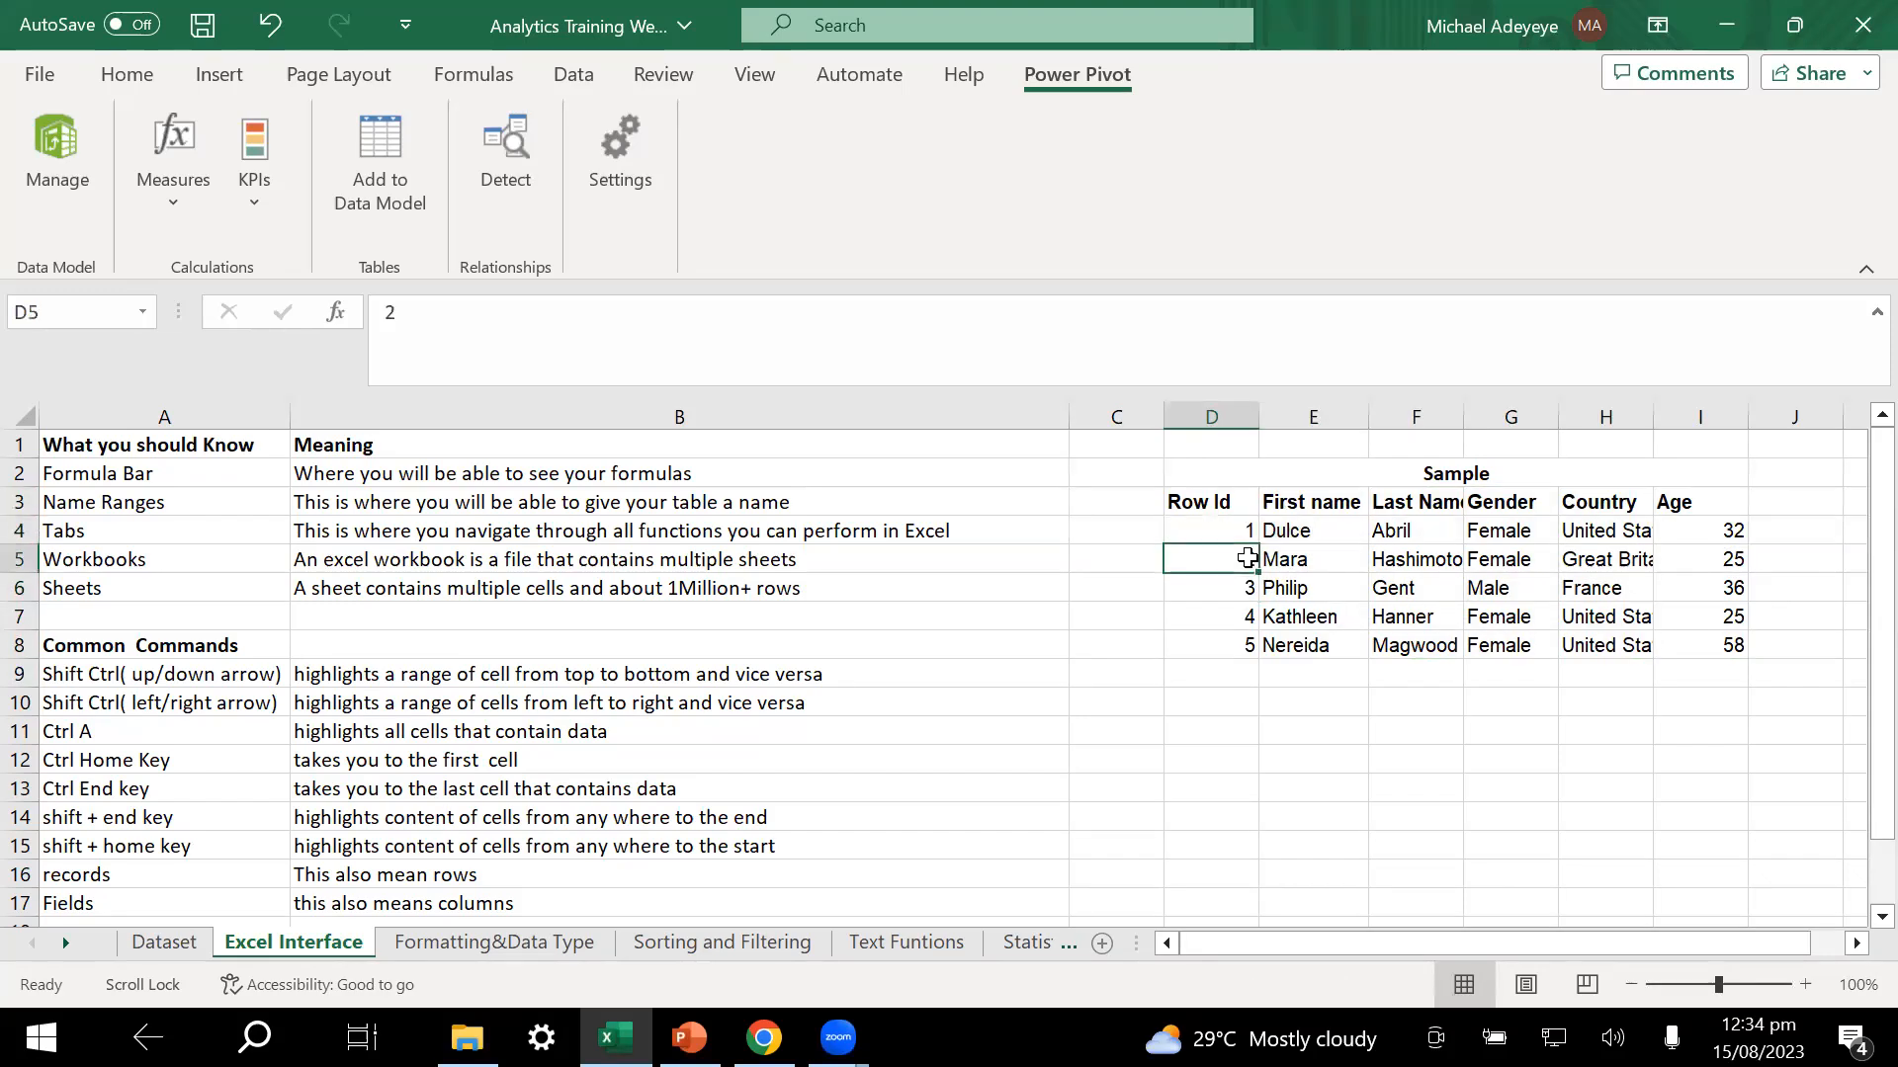
{"action": "key", "text": "Escape"}
{"action": "left_click", "coordinate": [1226, 589]}
{"action": "scroll", "coordinate": [1226, 589], "scroll_direction": "down", "scroll_amount": 3}
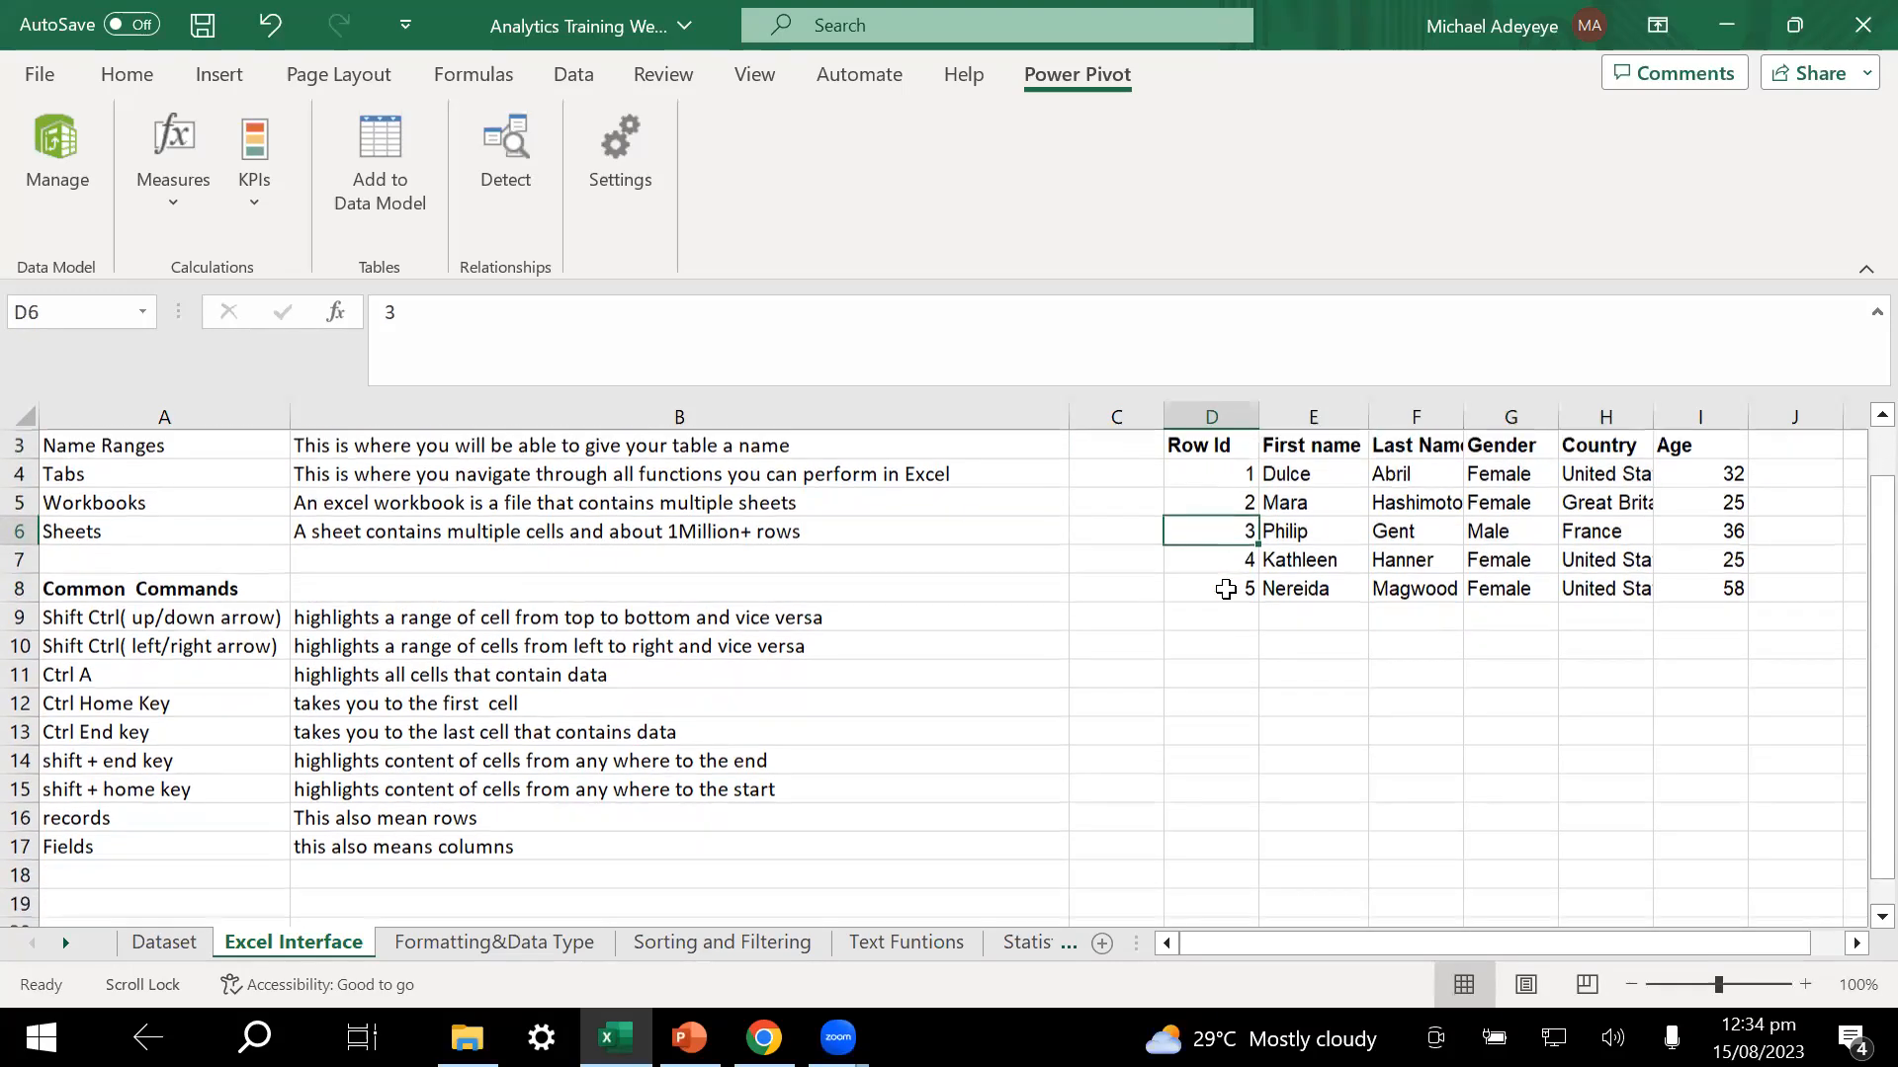
{"action": "scroll", "coordinate": [1222, 508], "scroll_direction": "down", "scroll_amount": 1}
{"action": "left_click", "coordinate": [1222, 508]}
{"action": "scroll", "coordinate": [1221, 508], "scroll_direction": "down", "scroll_amount": 1}
{"action": "left_click", "coordinate": [1222, 508]}
{"action": "scroll", "coordinate": [1218, 554], "scroll_direction": "up", "scroll_amount": 5}
{"action": "left_click", "coordinate": [1434, 619]}
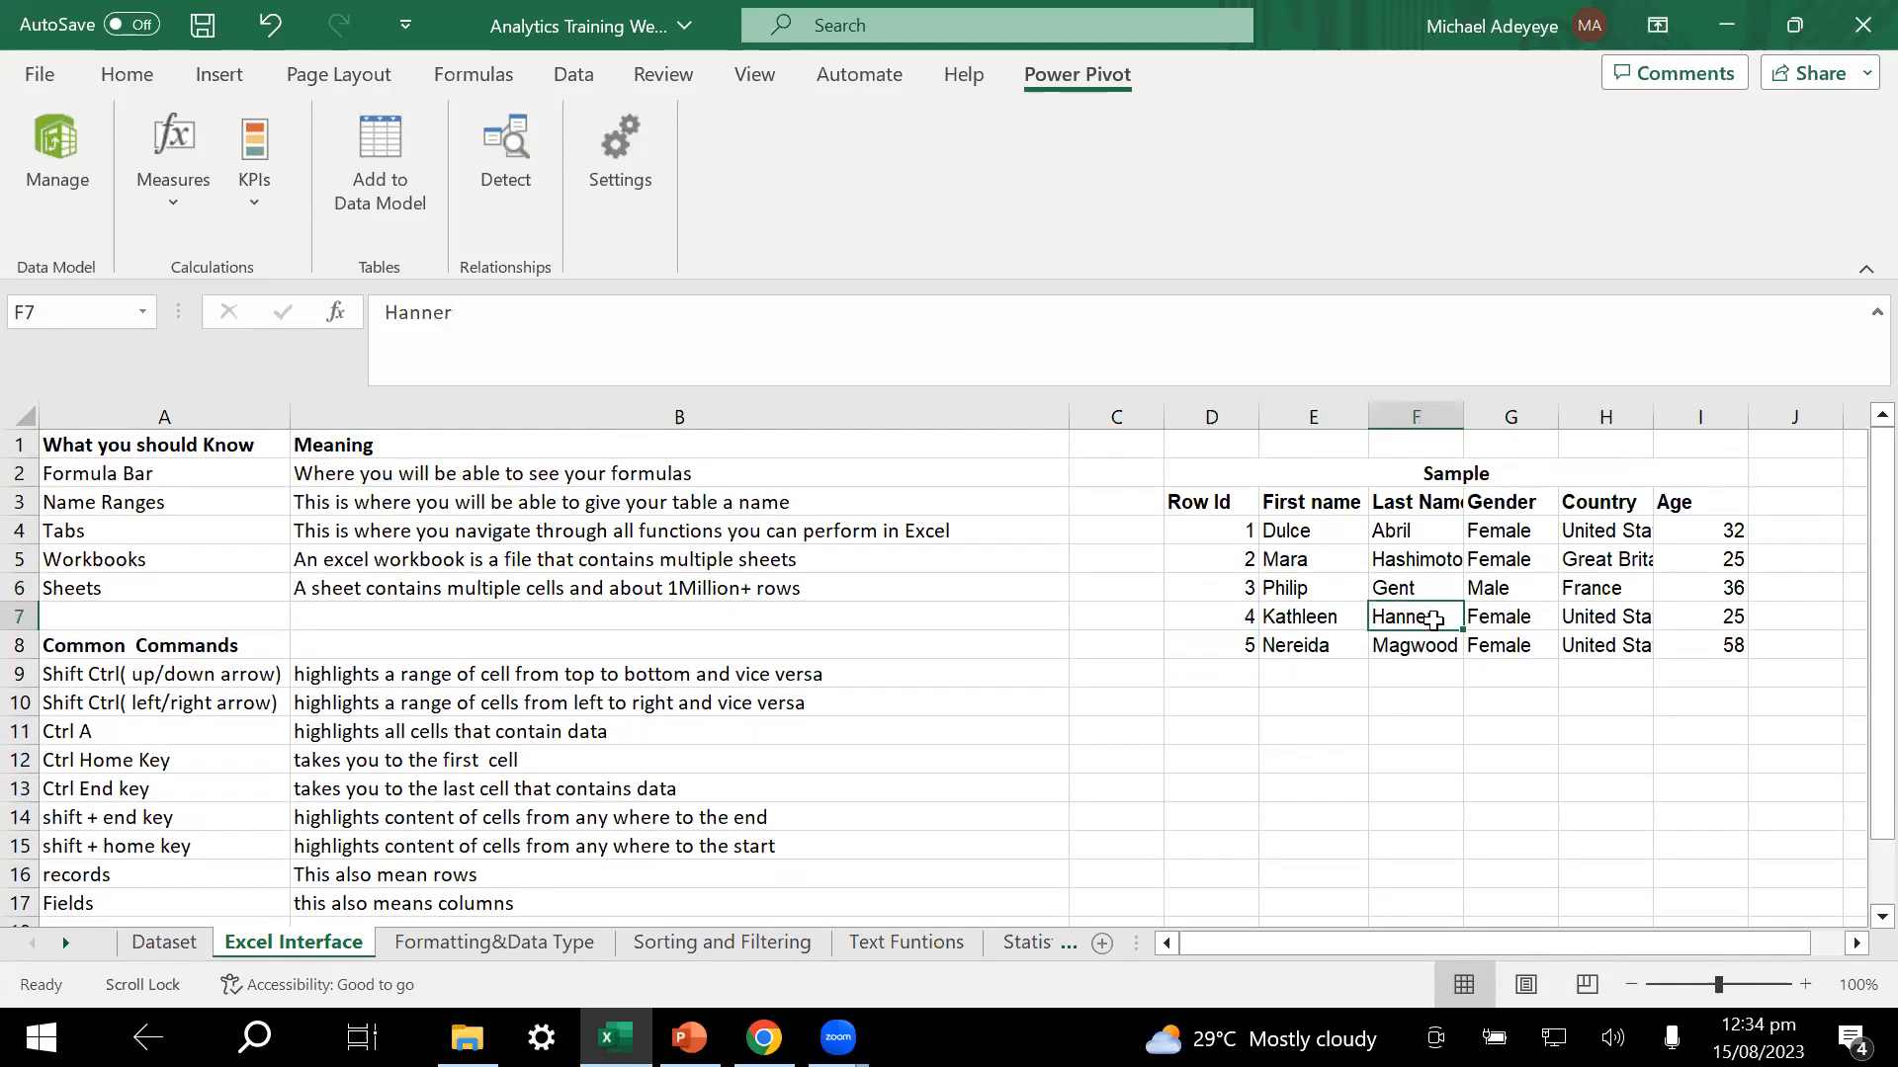
{"action": "left_click", "coordinate": [1224, 540]}
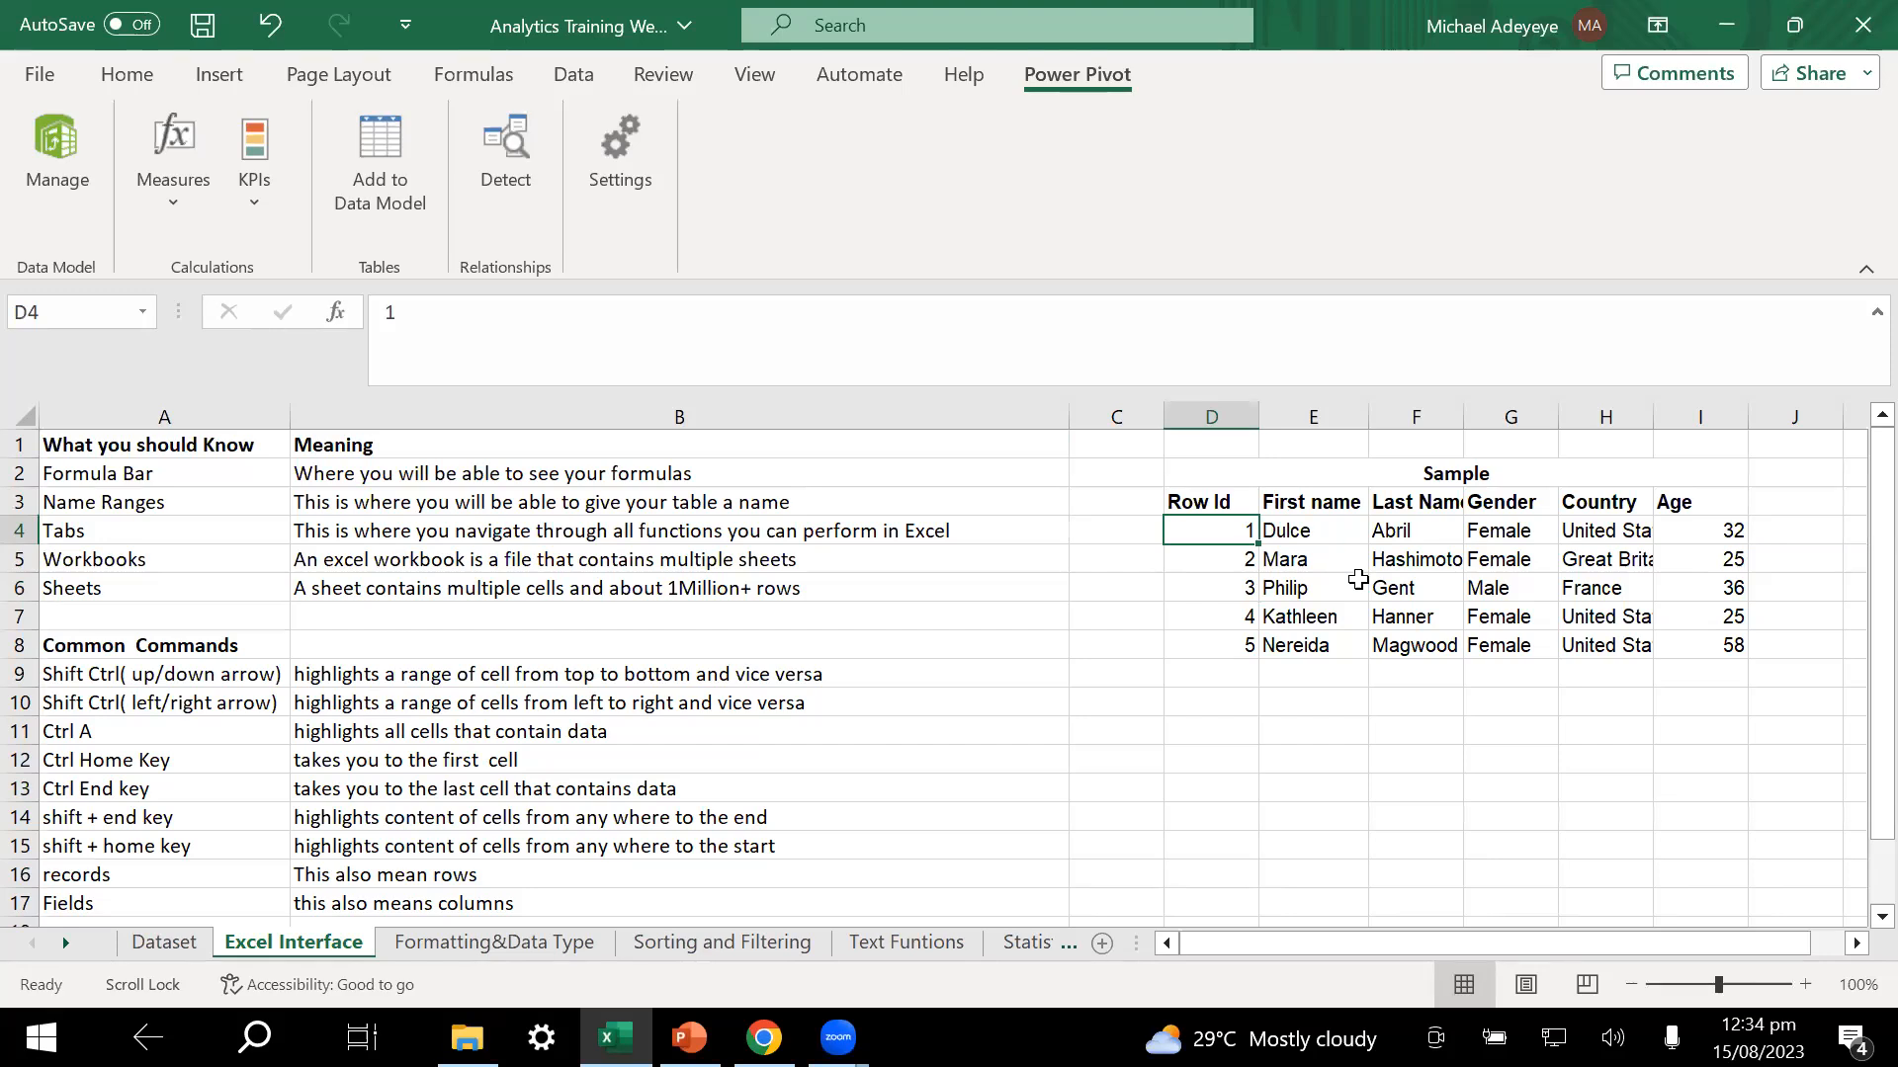
- Go through the Sample table's field headers from Row Id in D3 to Age in I3, finishing on empty cell C9
{"action": "left_click", "coordinate": [1218, 505]}
{"action": "scroll", "coordinate": [1218, 505], "scroll_direction": "right", "scroll_amount": 1}
{"action": "left_click", "coordinate": [1073, 509]}
{"action": "left_click_drag", "start_coordinate": [1148, 509], "coordinate": [1265, 514]}
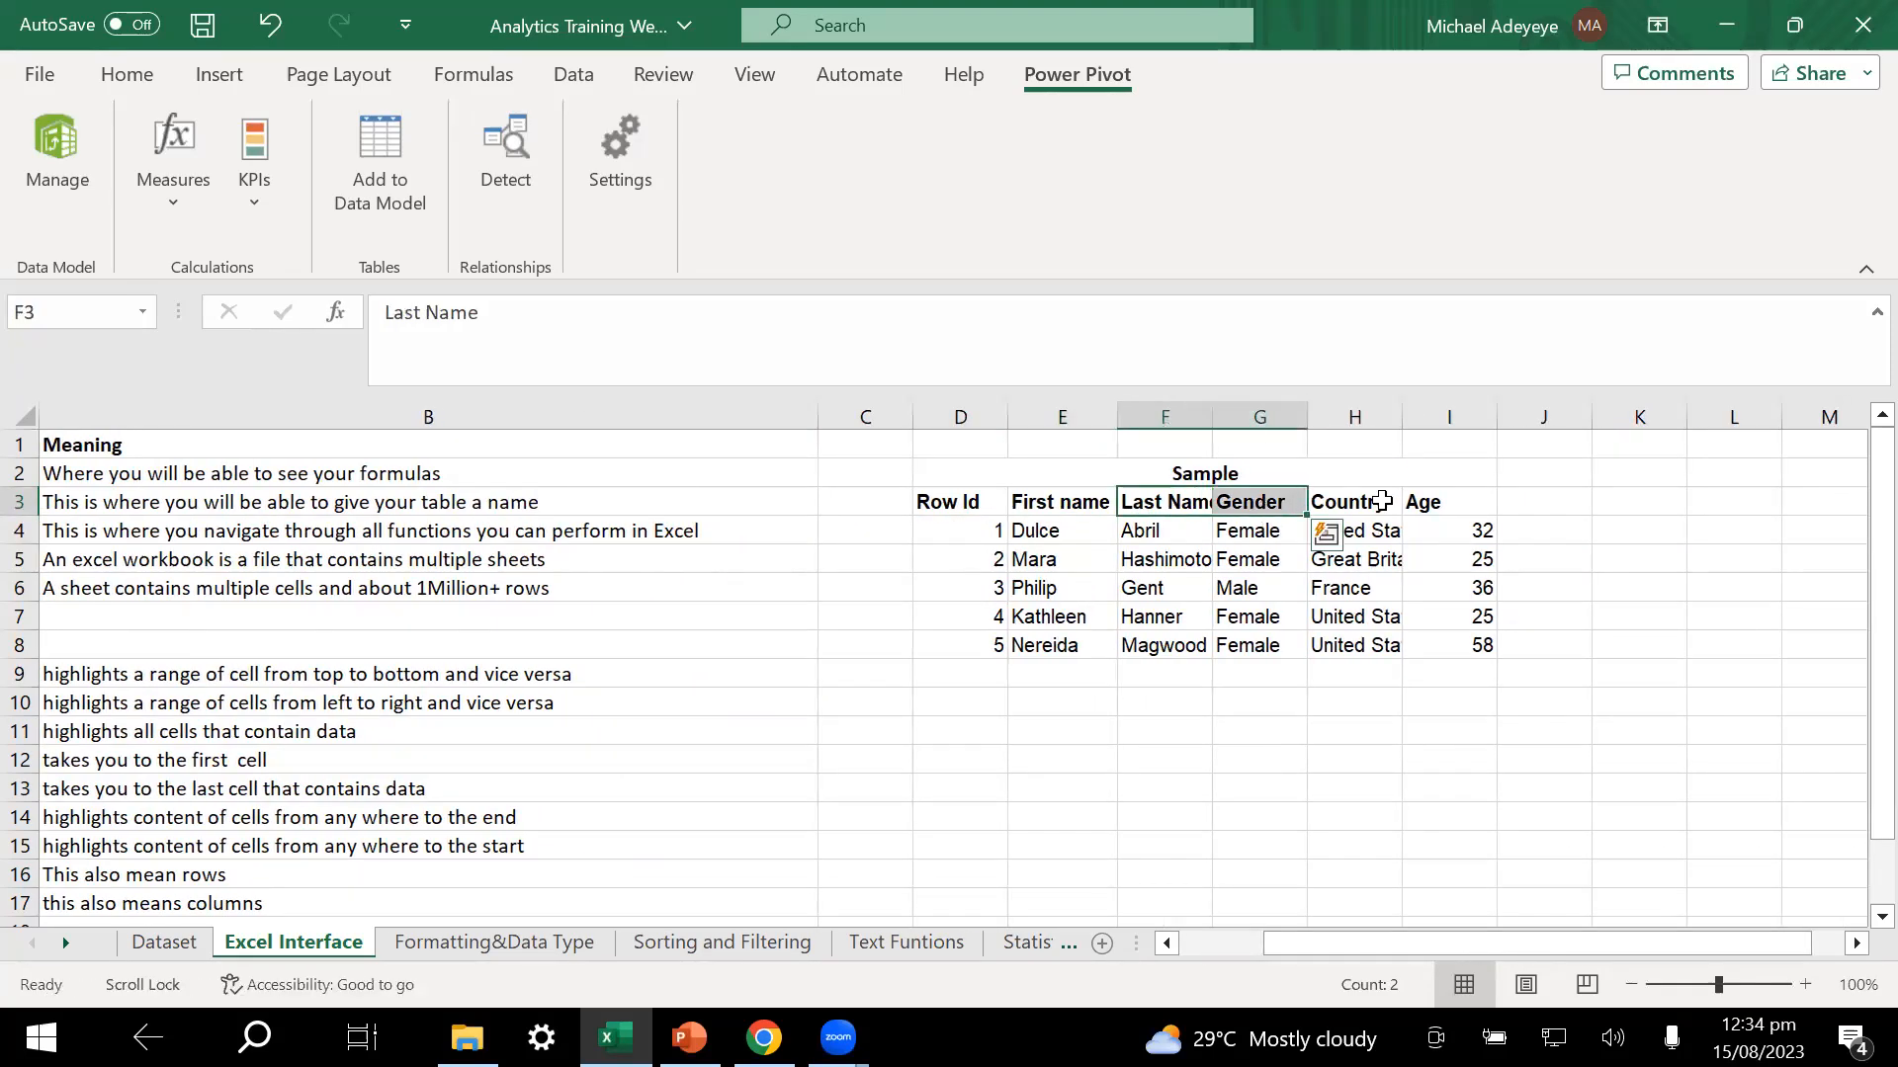
{"action": "left_click", "coordinate": [1356, 504]}
{"action": "left_click", "coordinate": [1446, 501]}
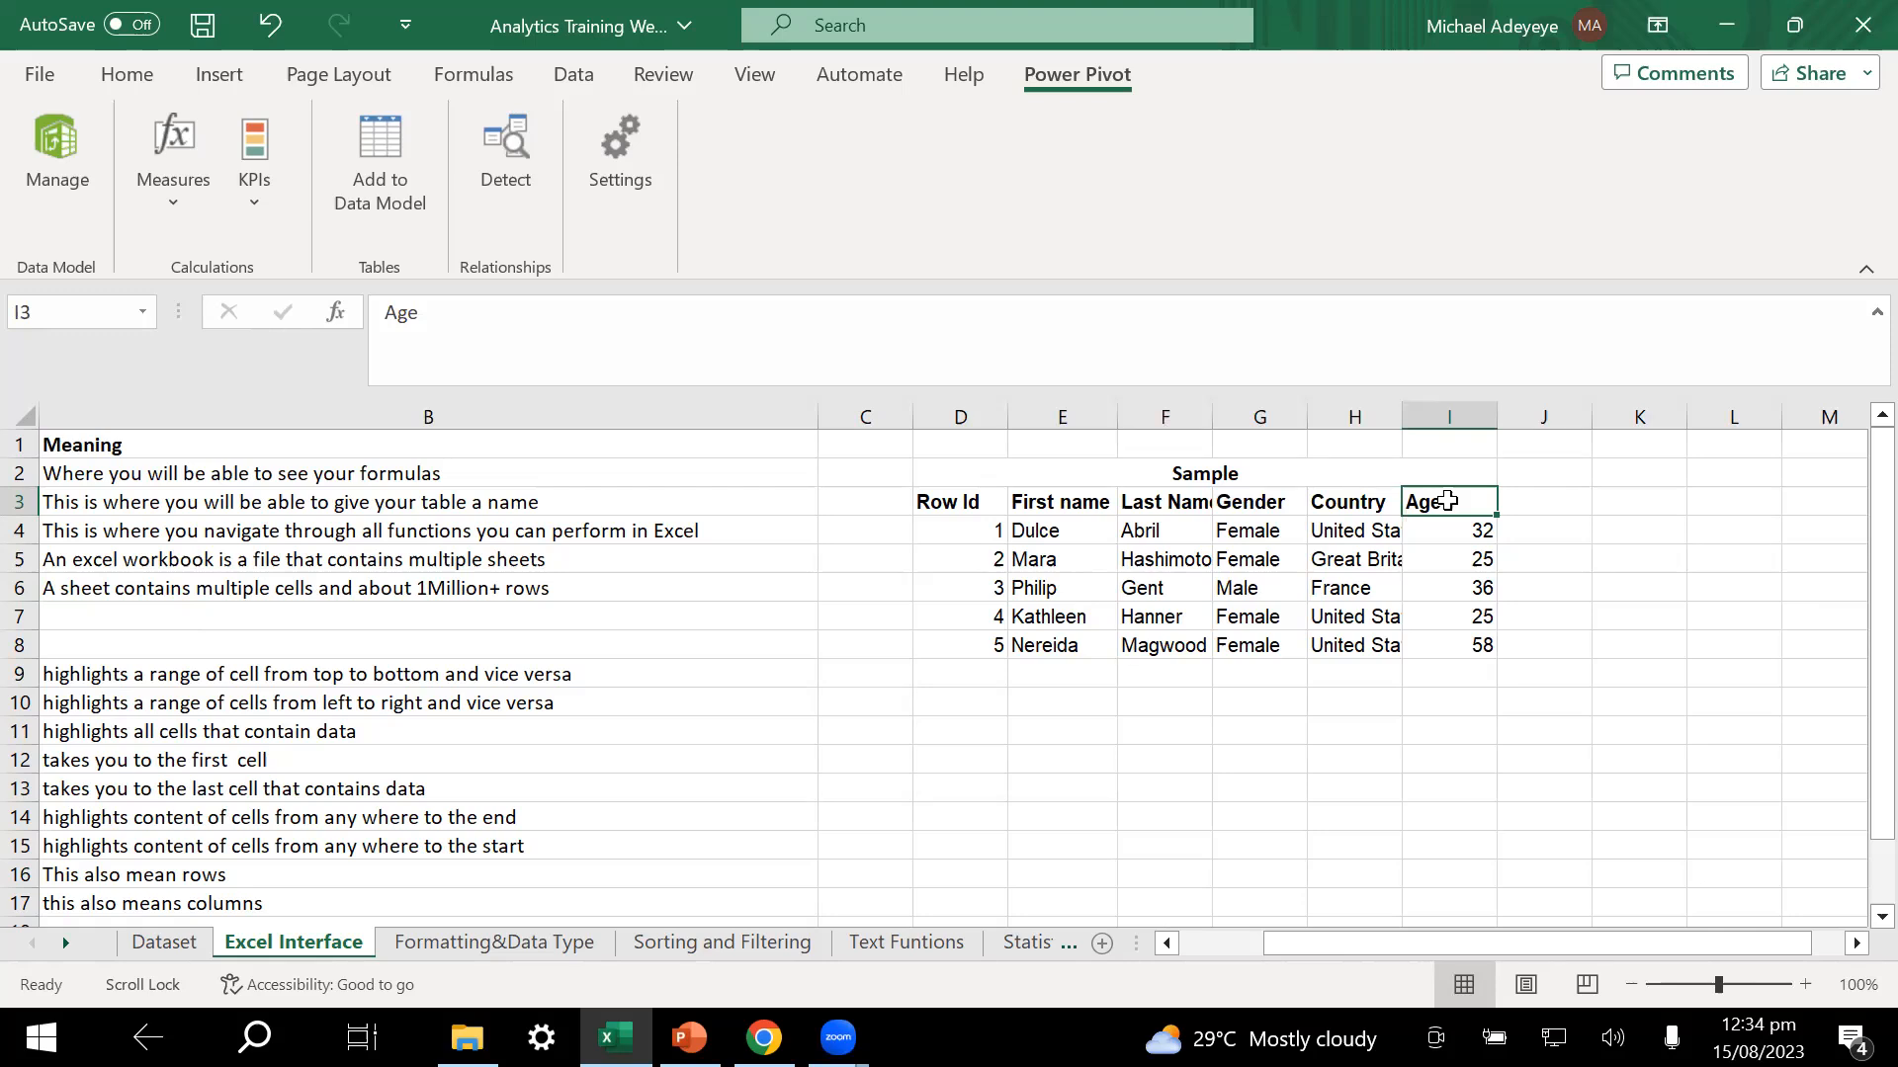
{"action": "left_click", "coordinate": [1166, 647]}
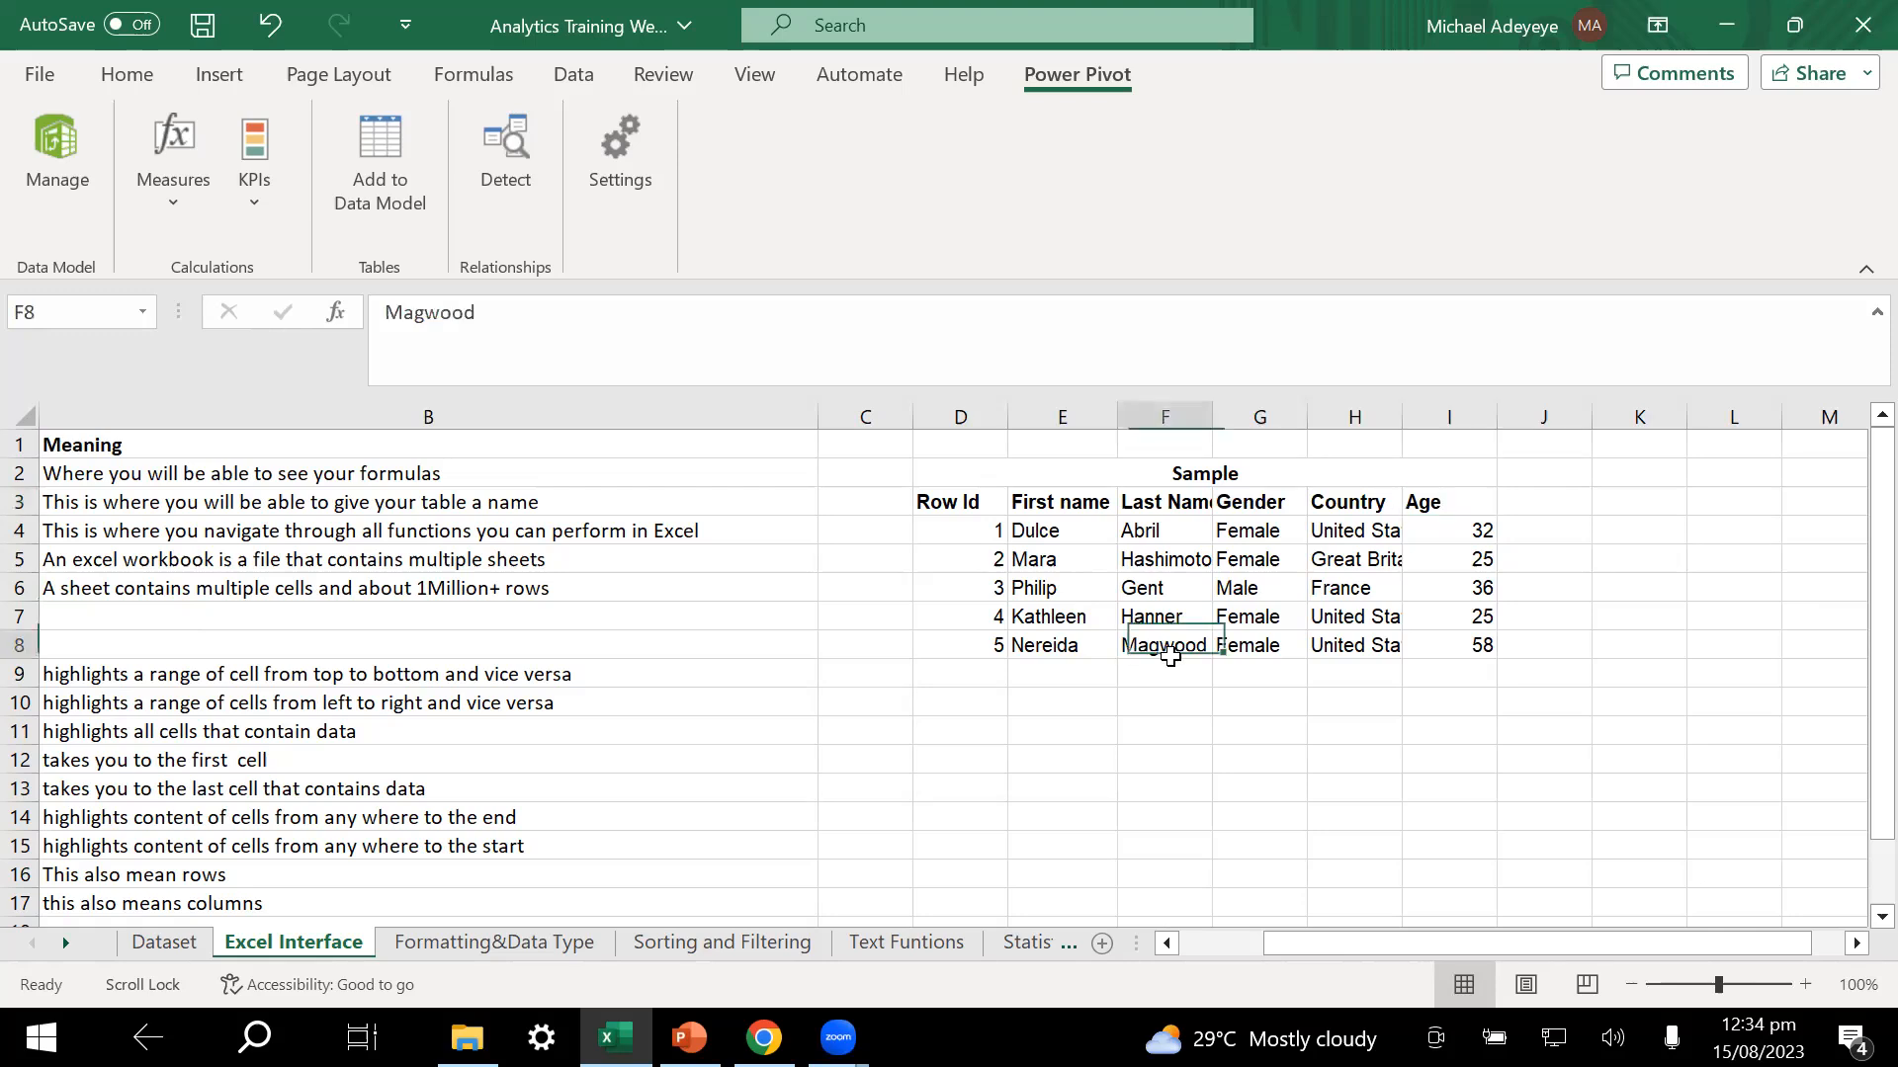
{"action": "left_click", "coordinate": [894, 668]}
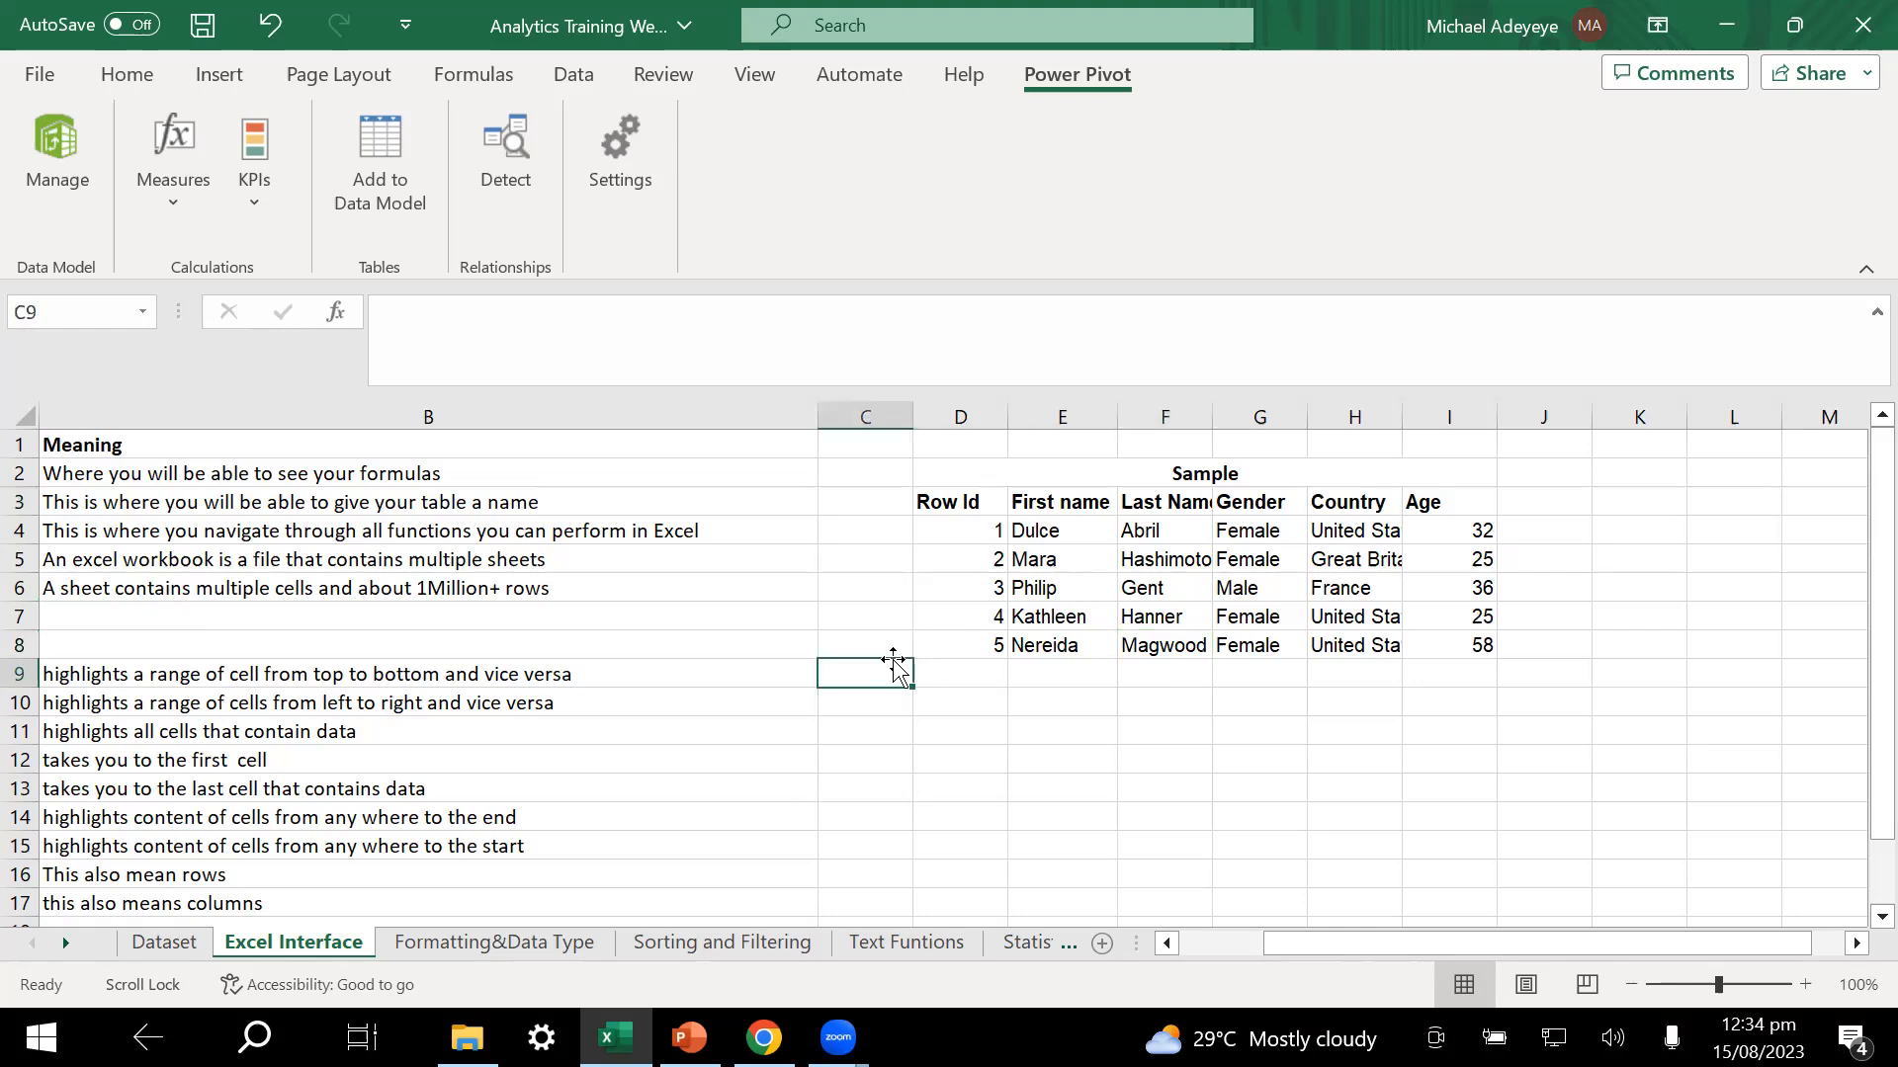
- Look over the Common Commands list down to row 17, and select the shift + home key meaning in B15
{"action": "scroll", "coordinate": [893, 664], "scroll_direction": "left", "scroll_amount": 1}
{"action": "scroll", "coordinate": [894, 664], "scroll_direction": "down", "scroll_amount": 3}
{"action": "scroll", "coordinate": [893, 668], "scroll_direction": "up", "scroll_amount": 1}
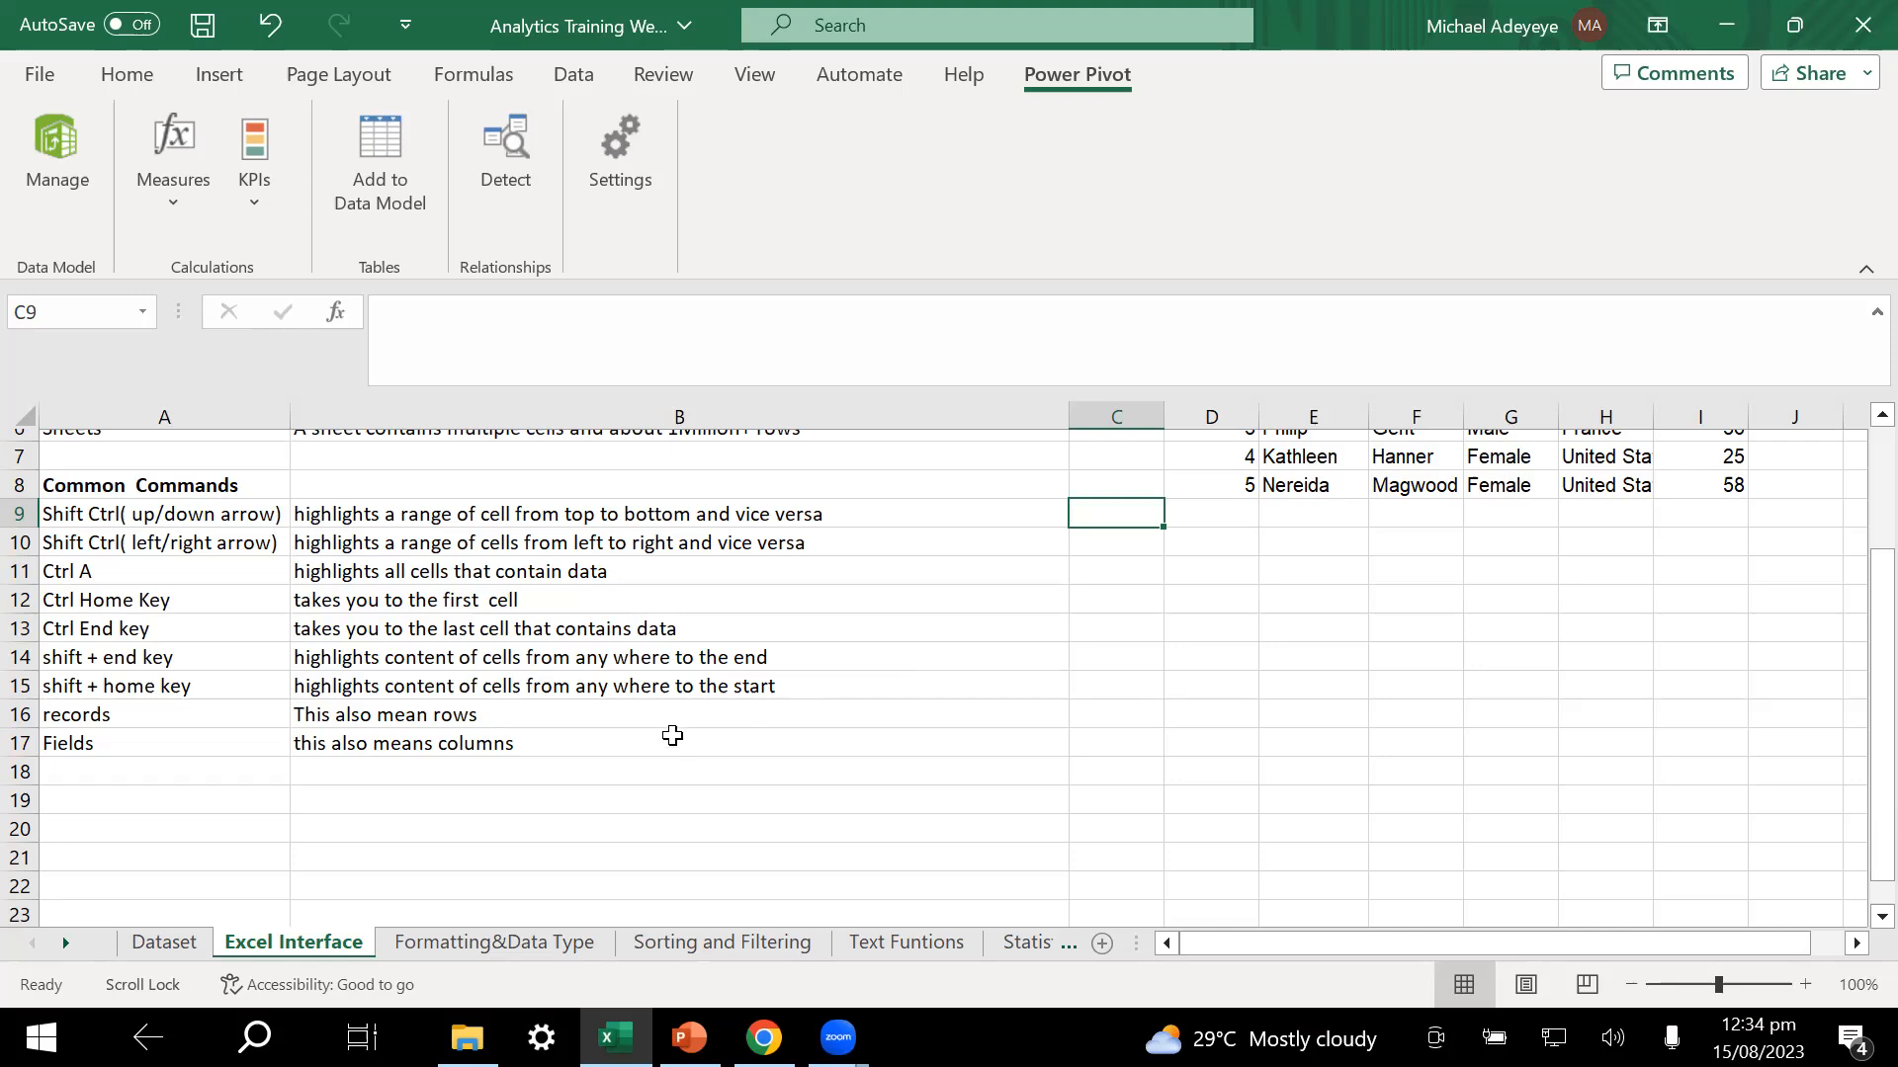
{"action": "left_click", "coordinate": [549, 739]}
{"action": "left_click", "coordinate": [685, 685]}
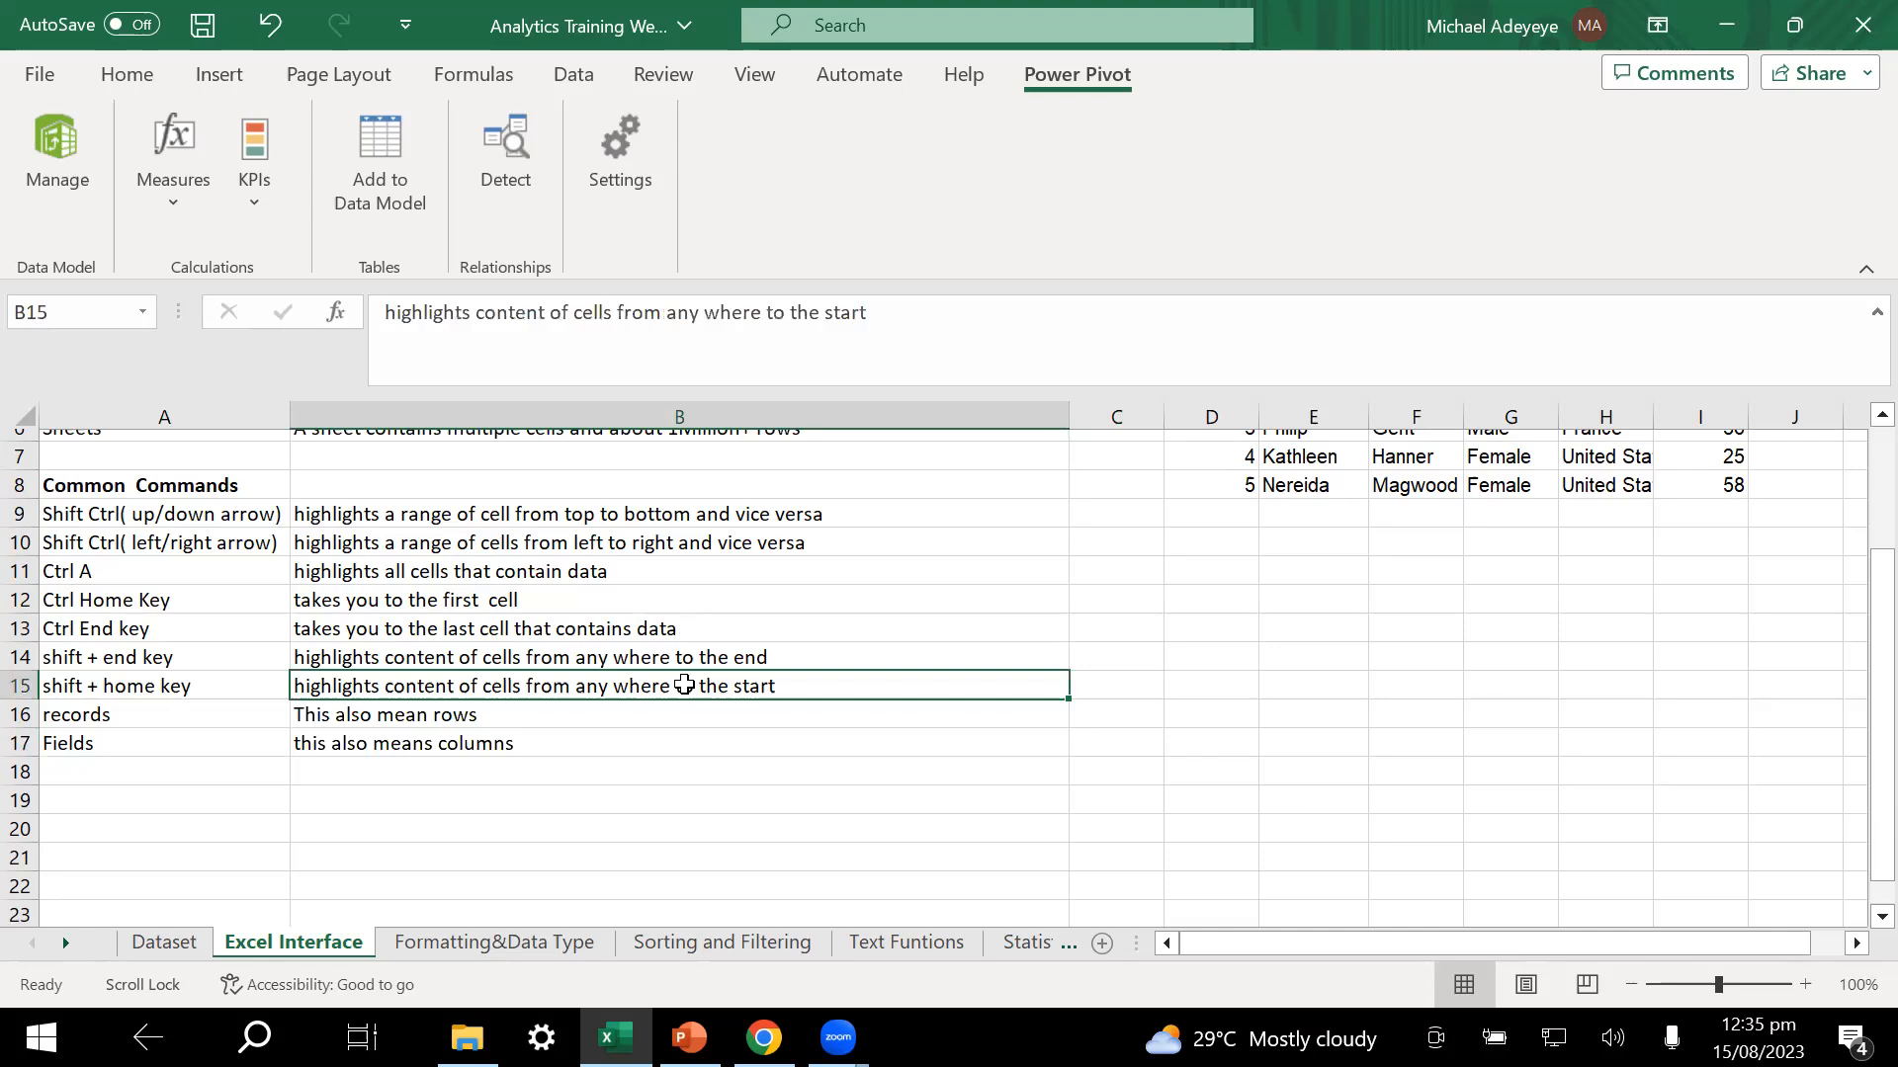
- Open the Formatting&Data Type sheet, review its formatting tasks in column L, and select the first task in L2
{"action": "left_click", "coordinate": [477, 945]}
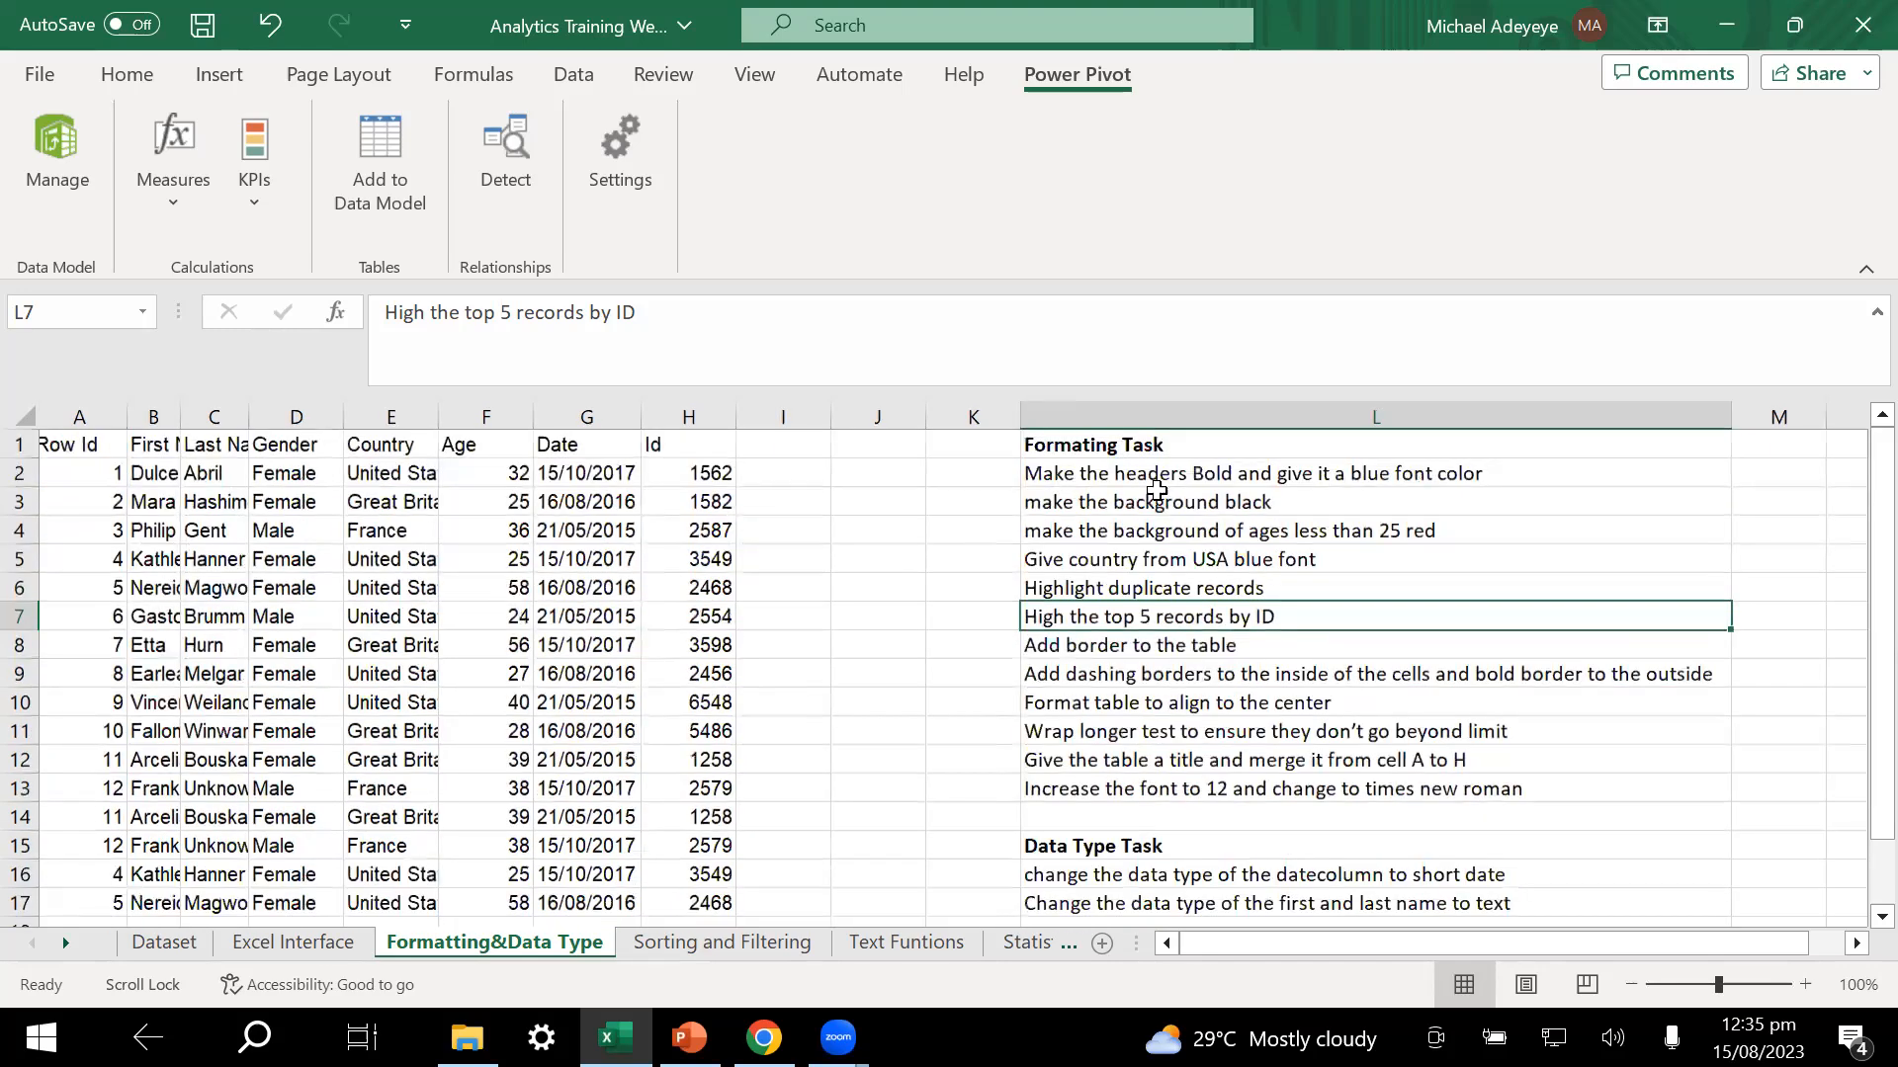
{"action": "left_click", "coordinate": [1160, 500]}
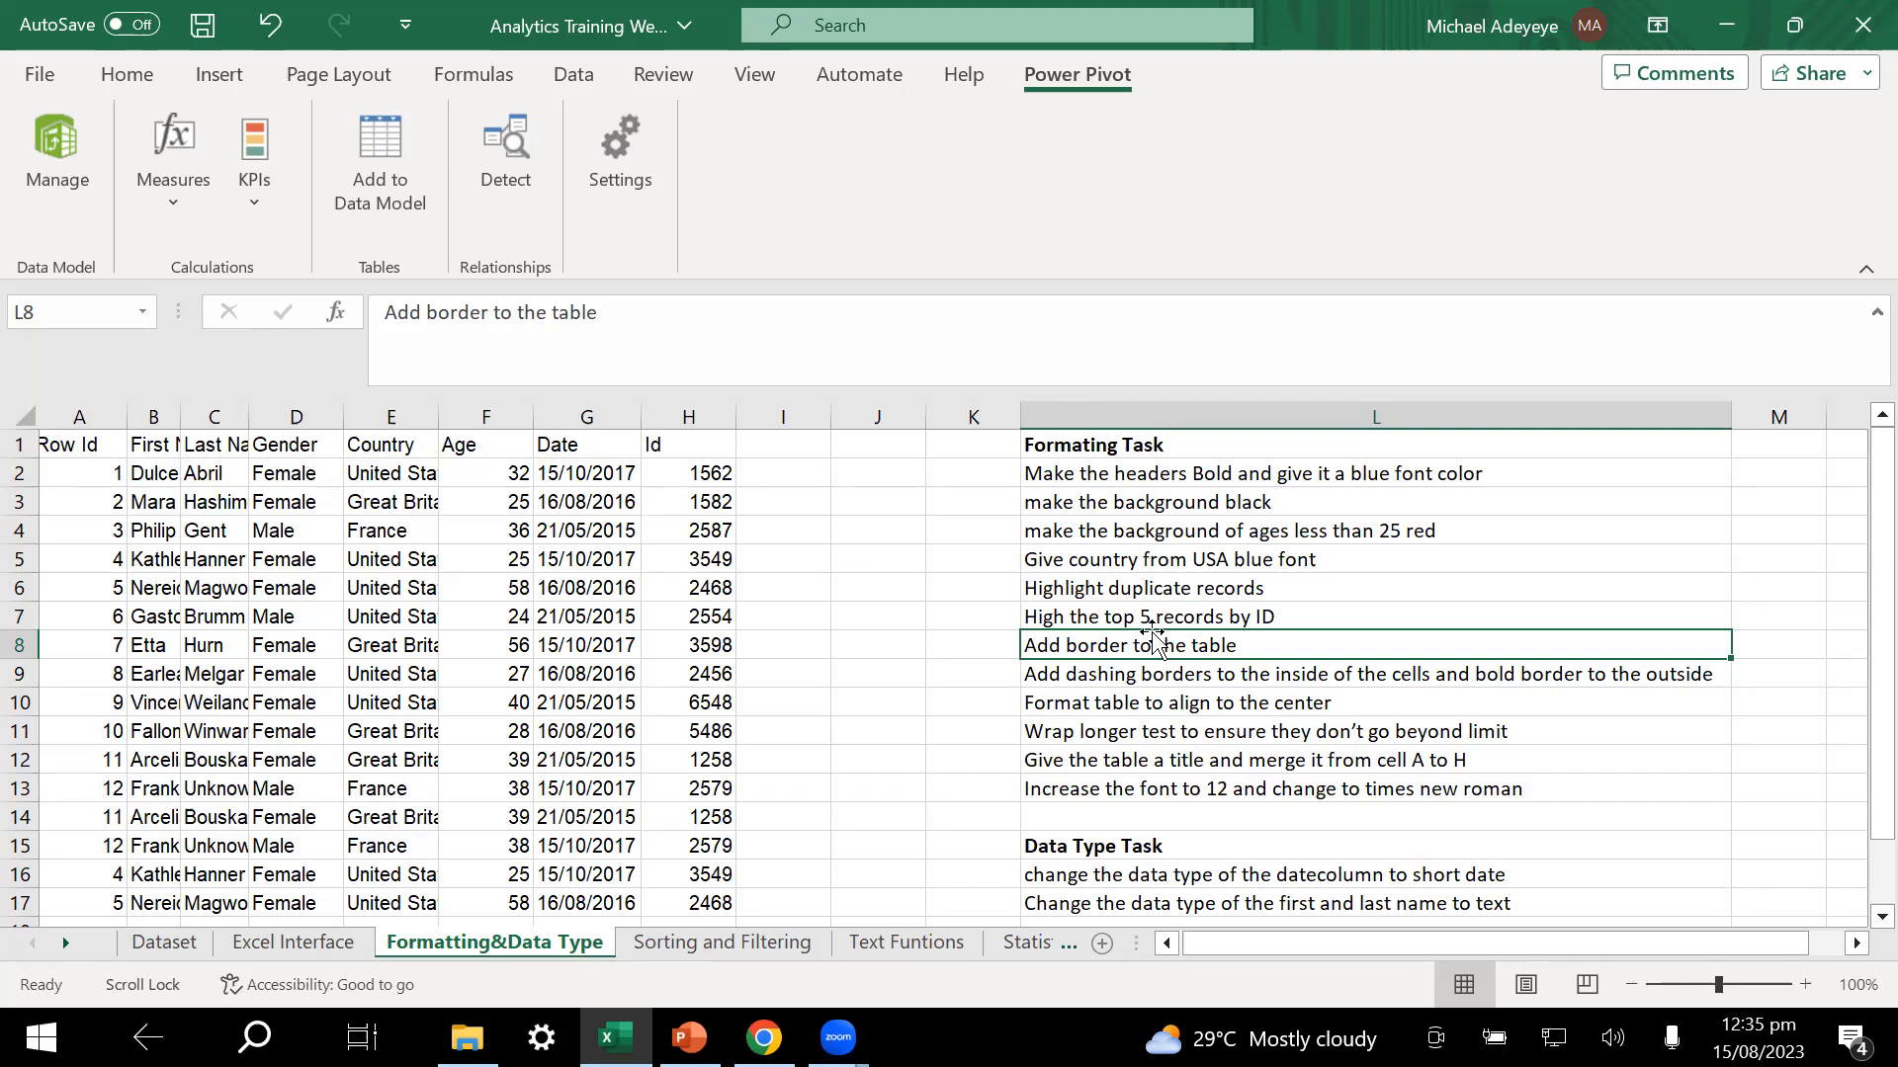
{"action": "scroll", "coordinate": [1154, 633], "scroll_direction": "down", "scroll_amount": 2}
{"action": "scroll", "coordinate": [1155, 633], "scroll_direction": "up", "scroll_amount": 2}
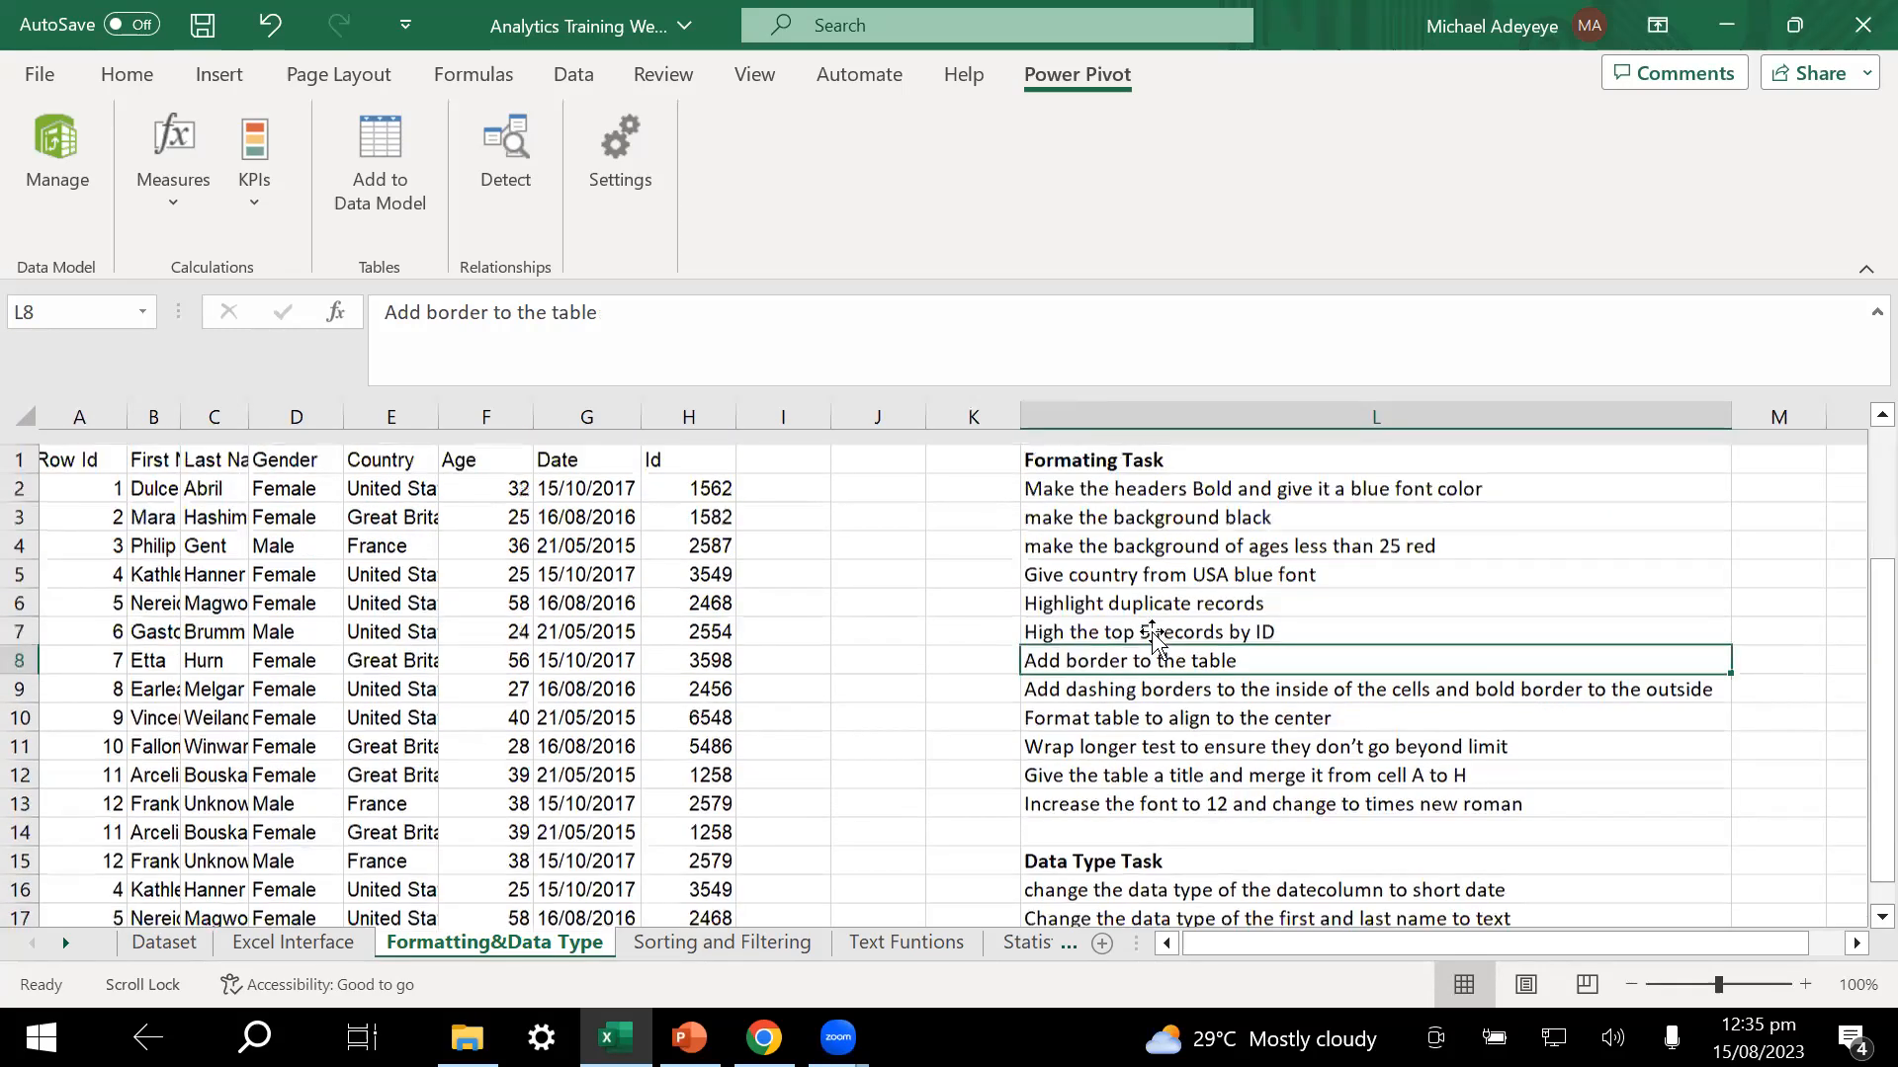
{"action": "left_click_drag", "start_coordinate": [1162, 703], "coordinate": [1162, 521]}
{"action": "left_click", "coordinate": [921, 551]}
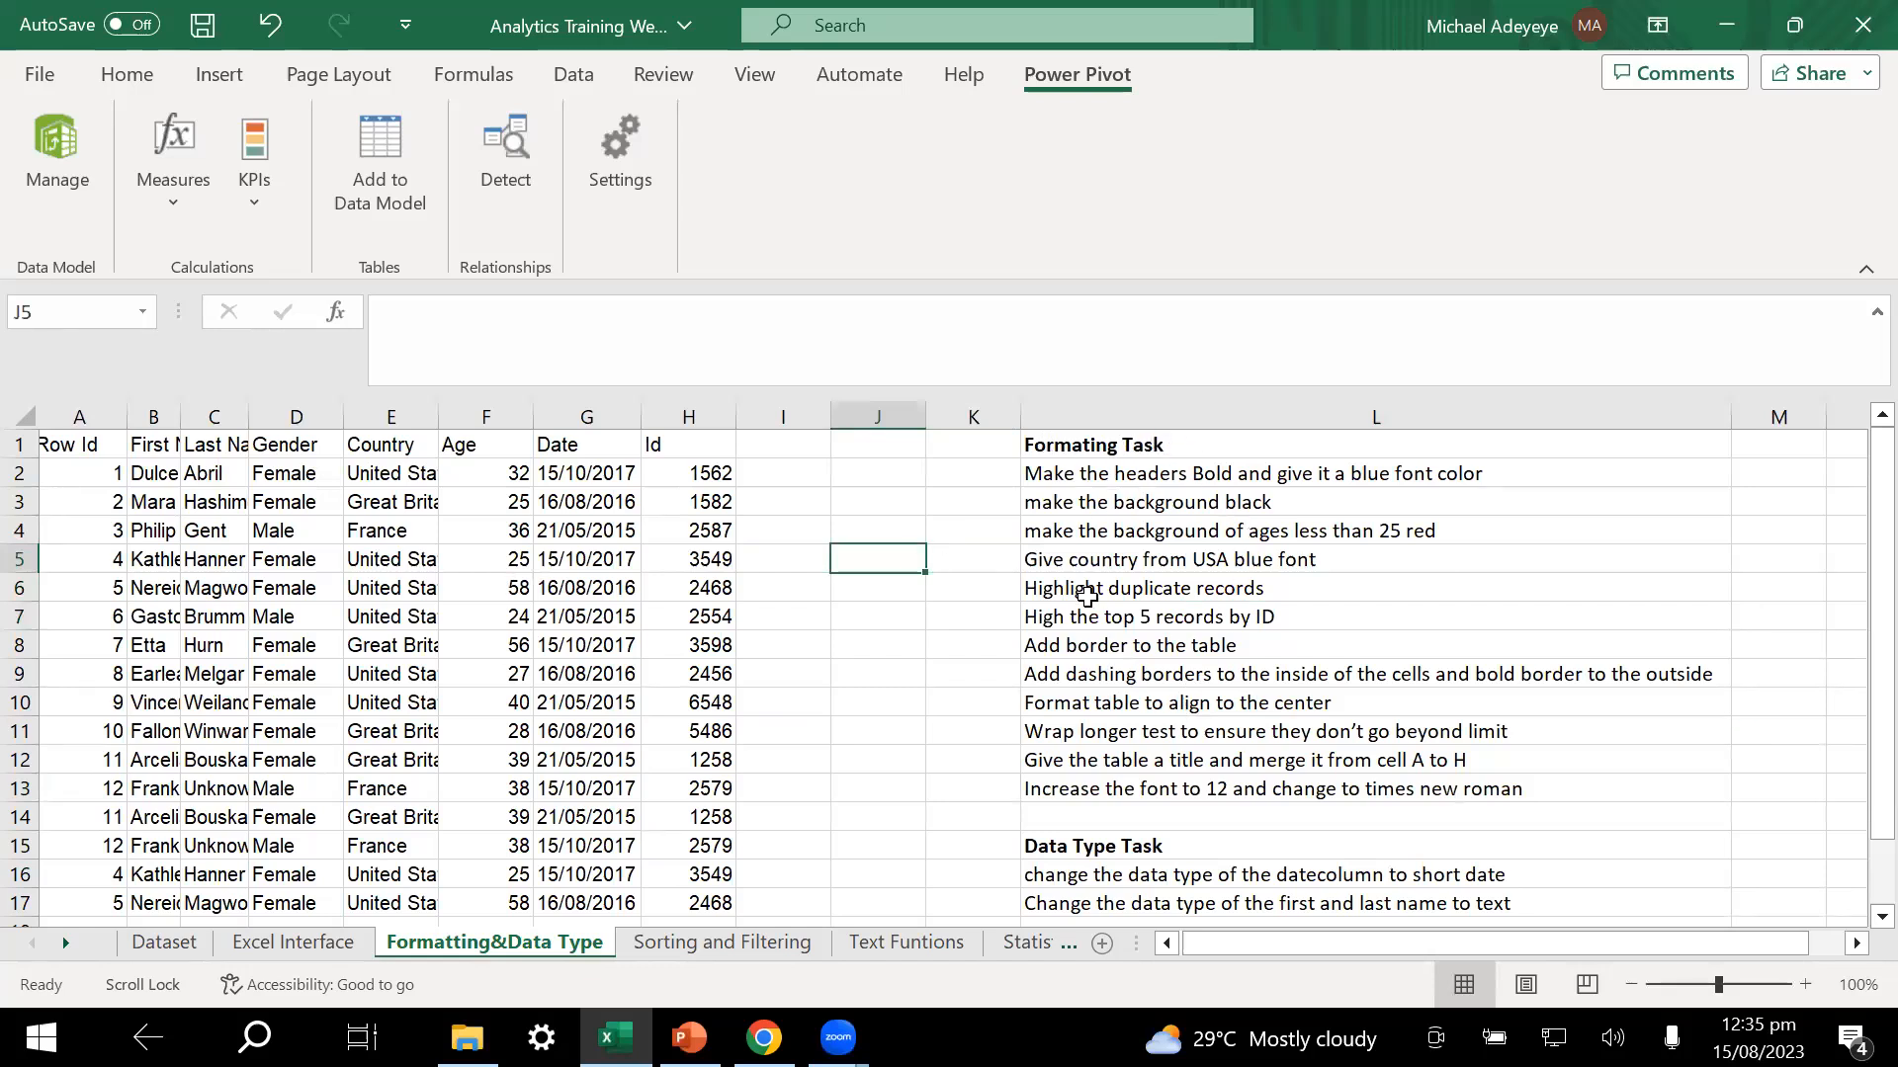
{"action": "left_click", "coordinate": [1101, 475]}
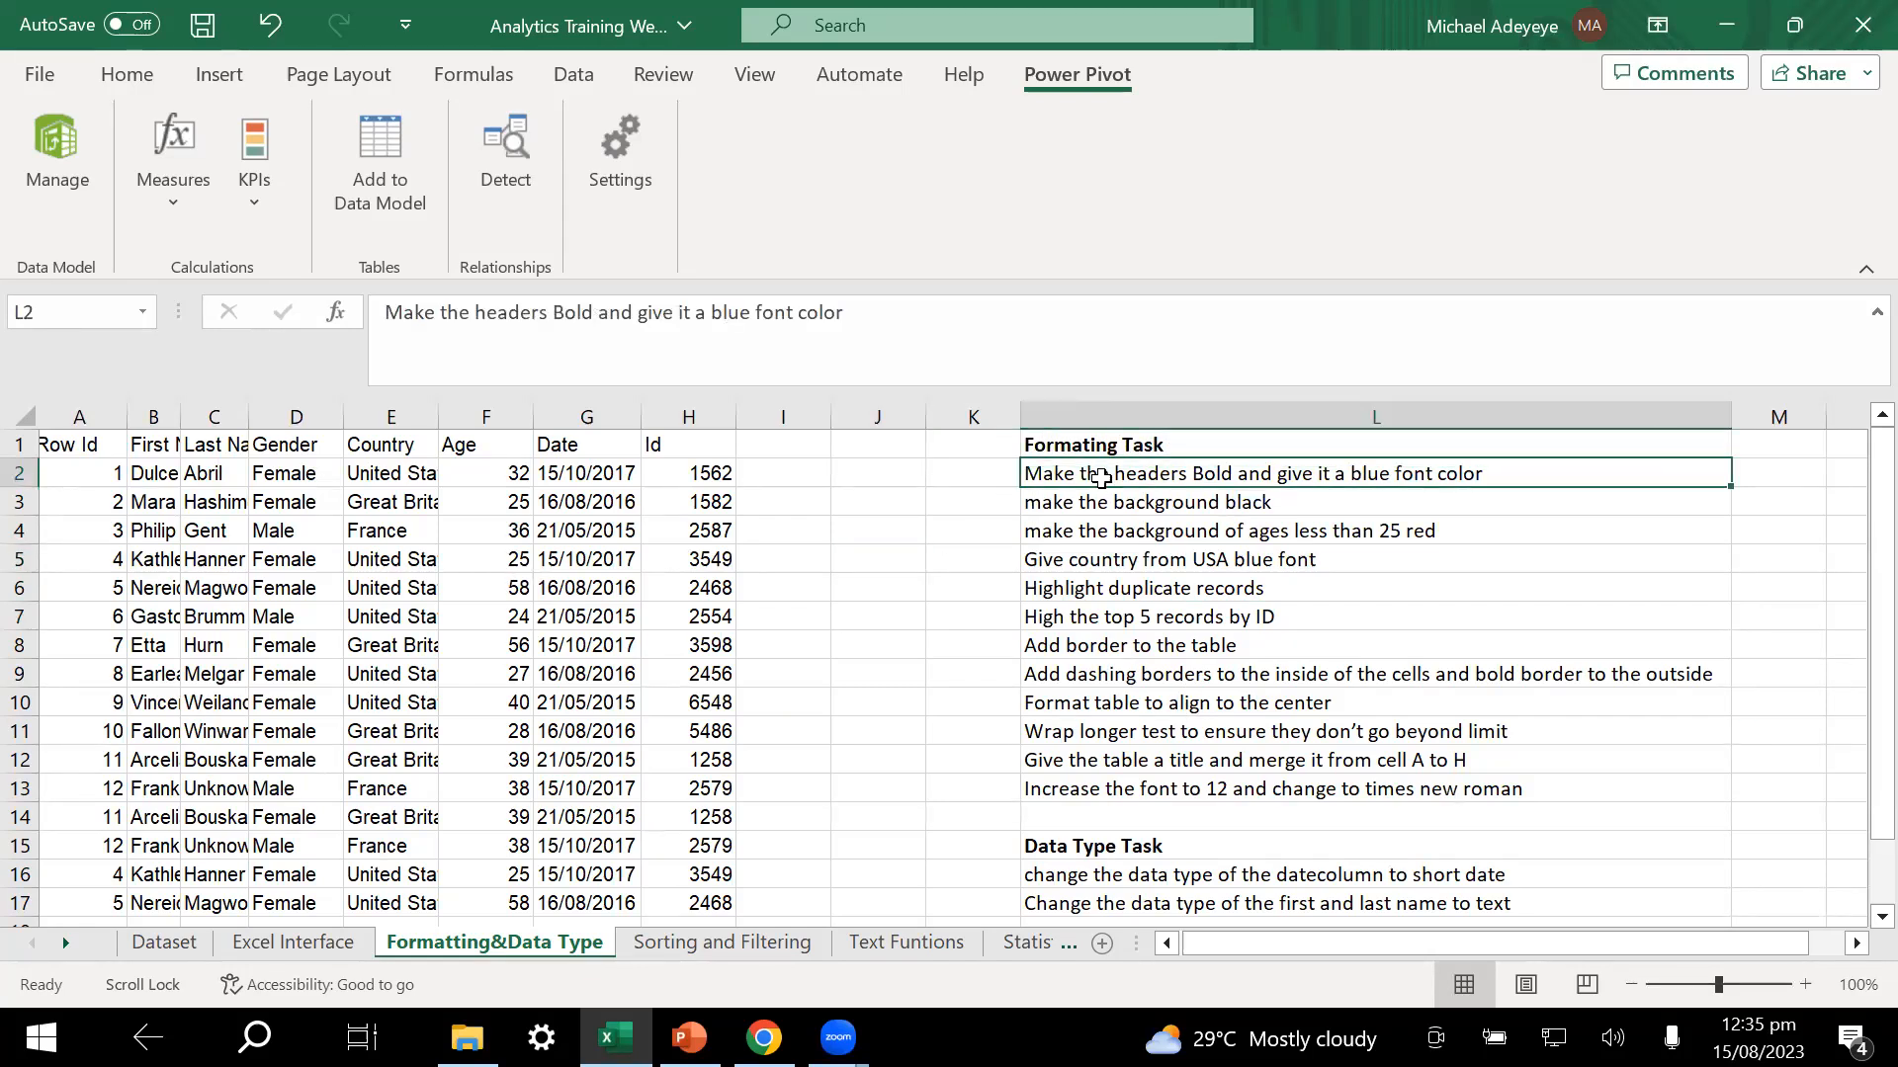
- Bring up the Home formatting commands, and highlight the data table's header row from A1 to I1
{"action": "left_click", "coordinate": [115, 73]}
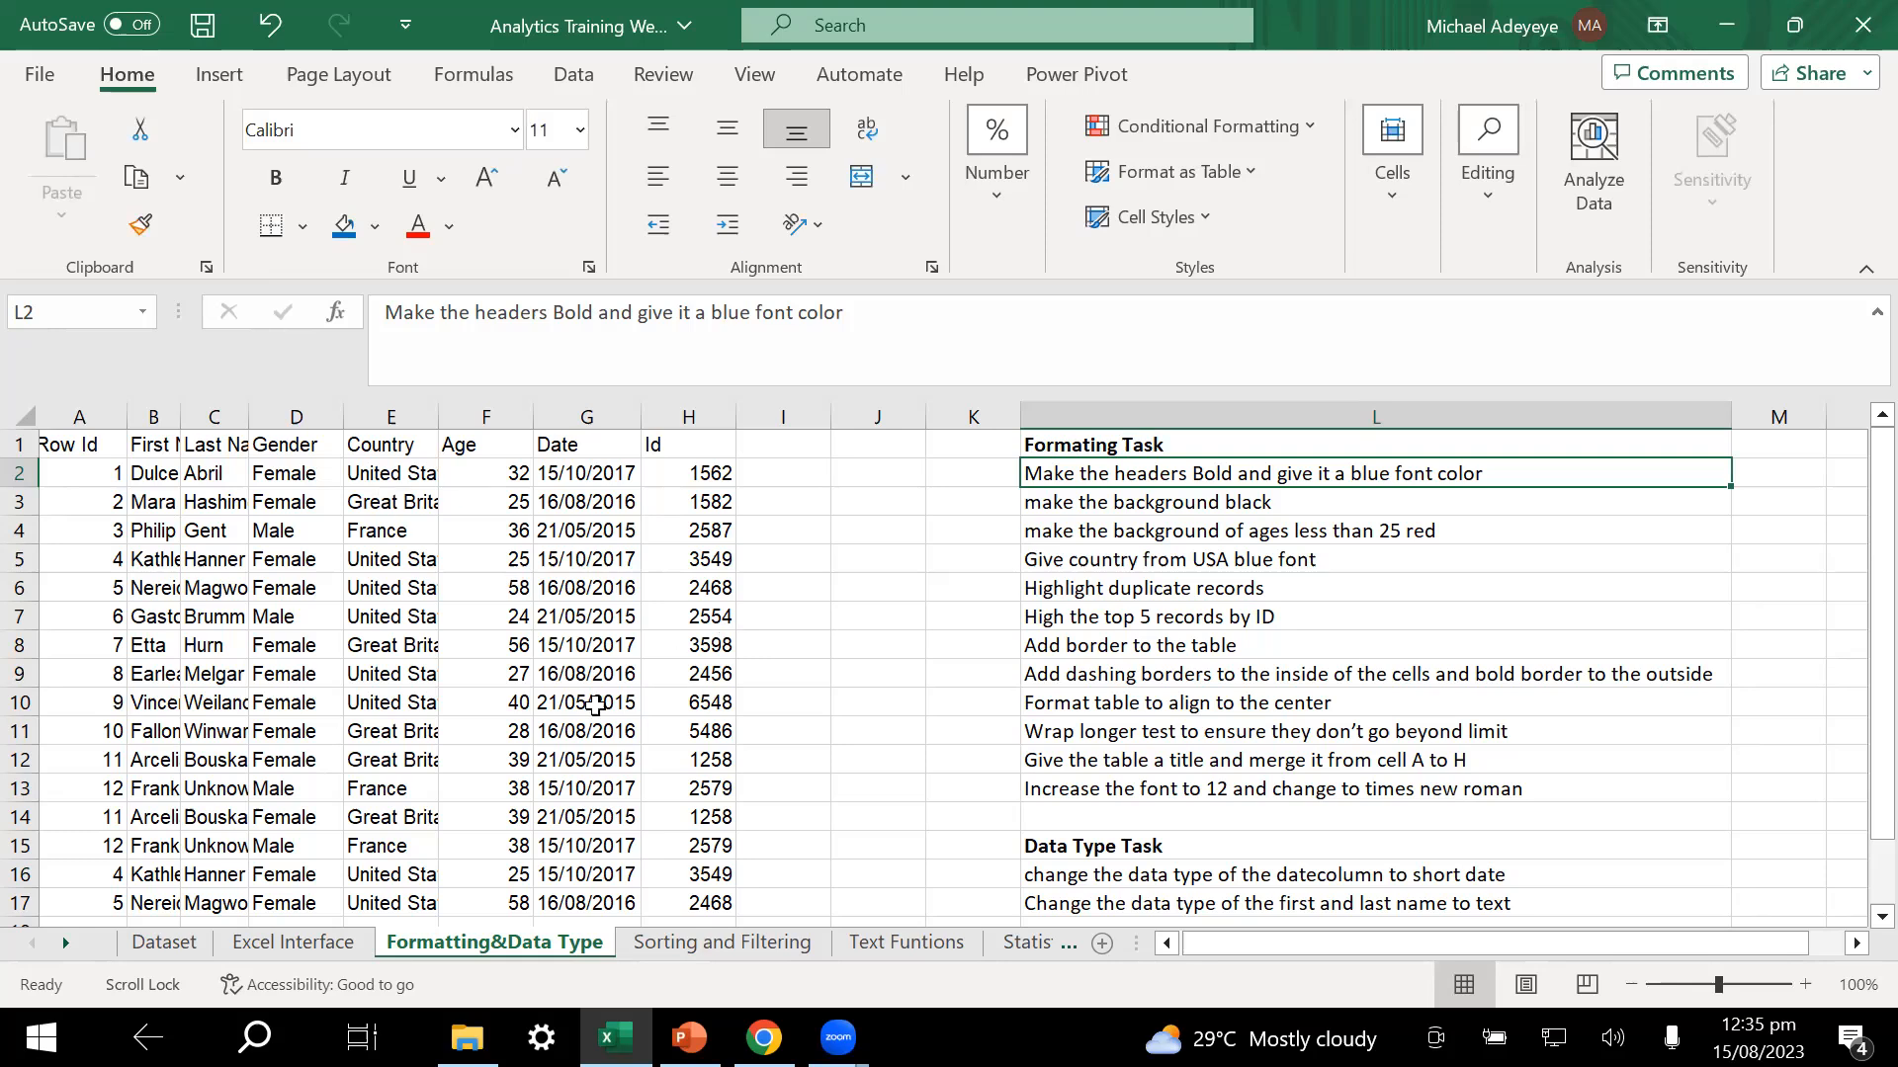
{"action": "left_click", "coordinate": [699, 737]}
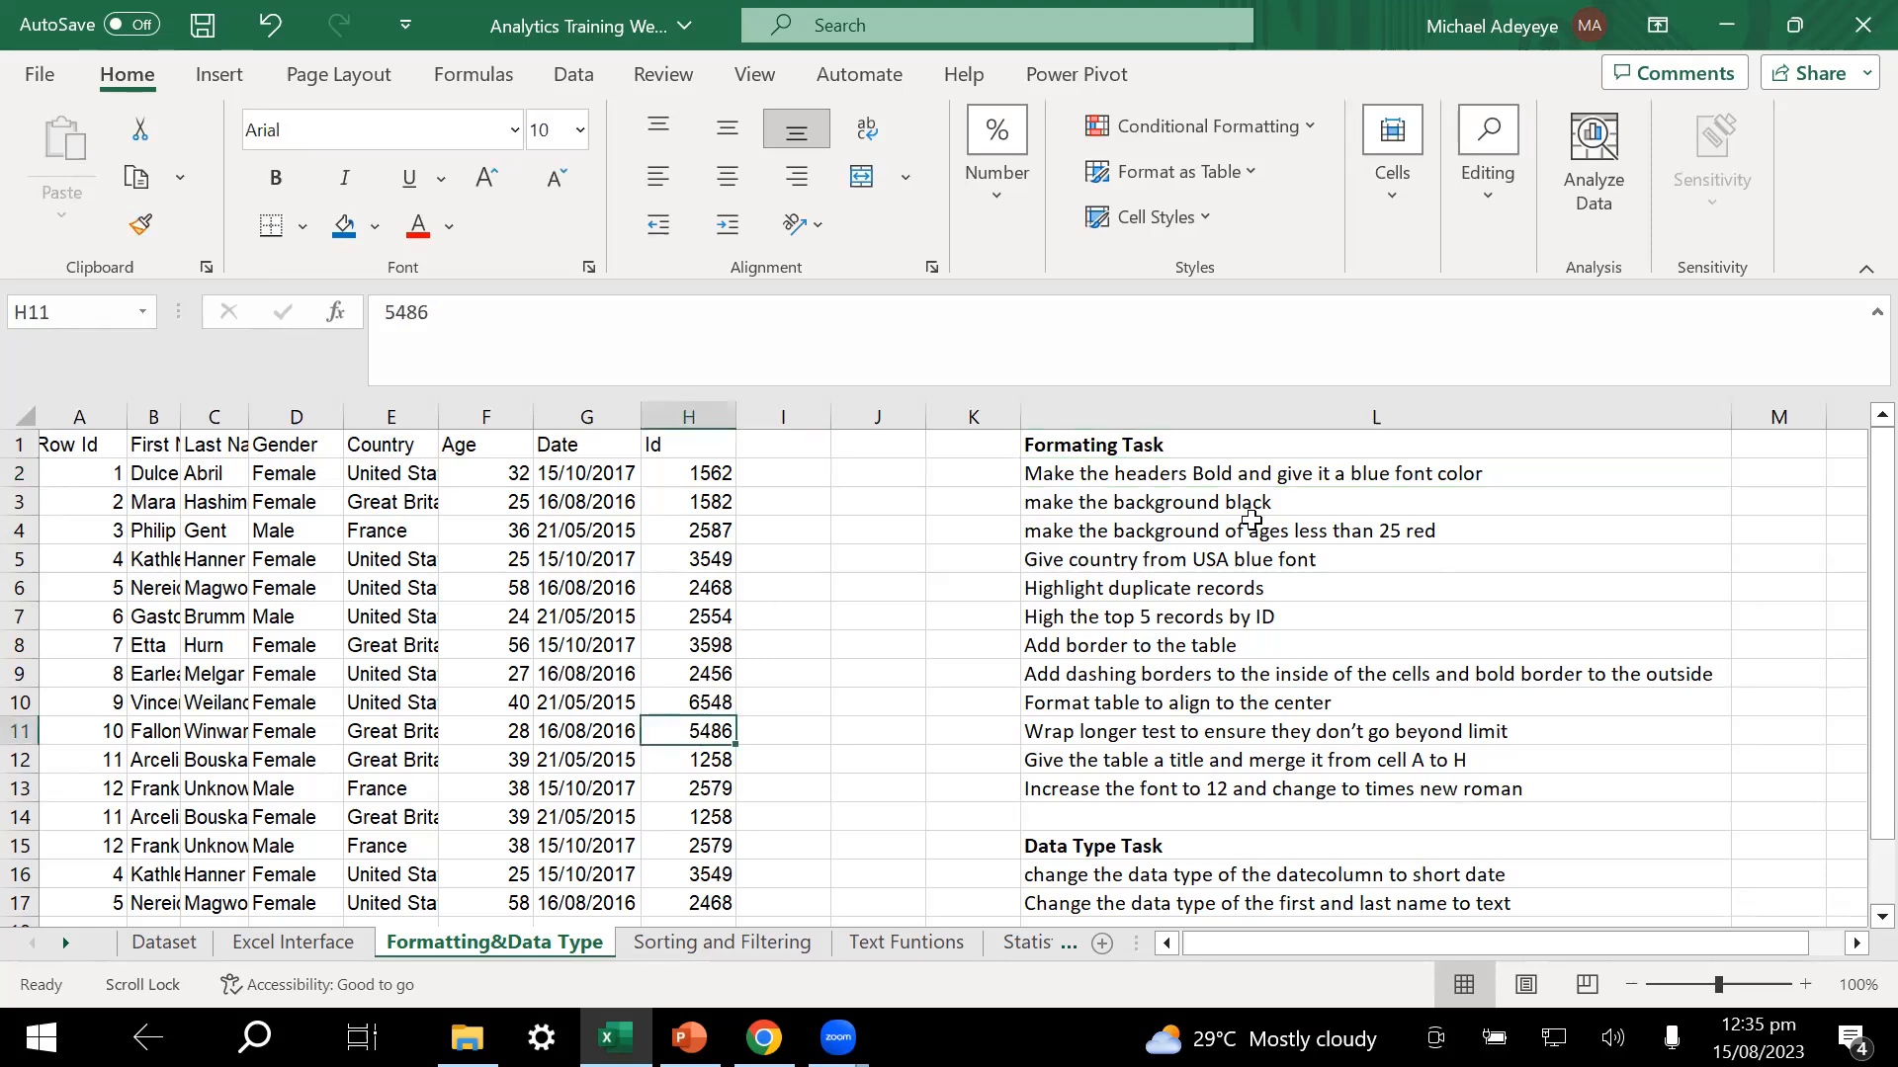
{"action": "left_click", "coordinate": [554, 503]}
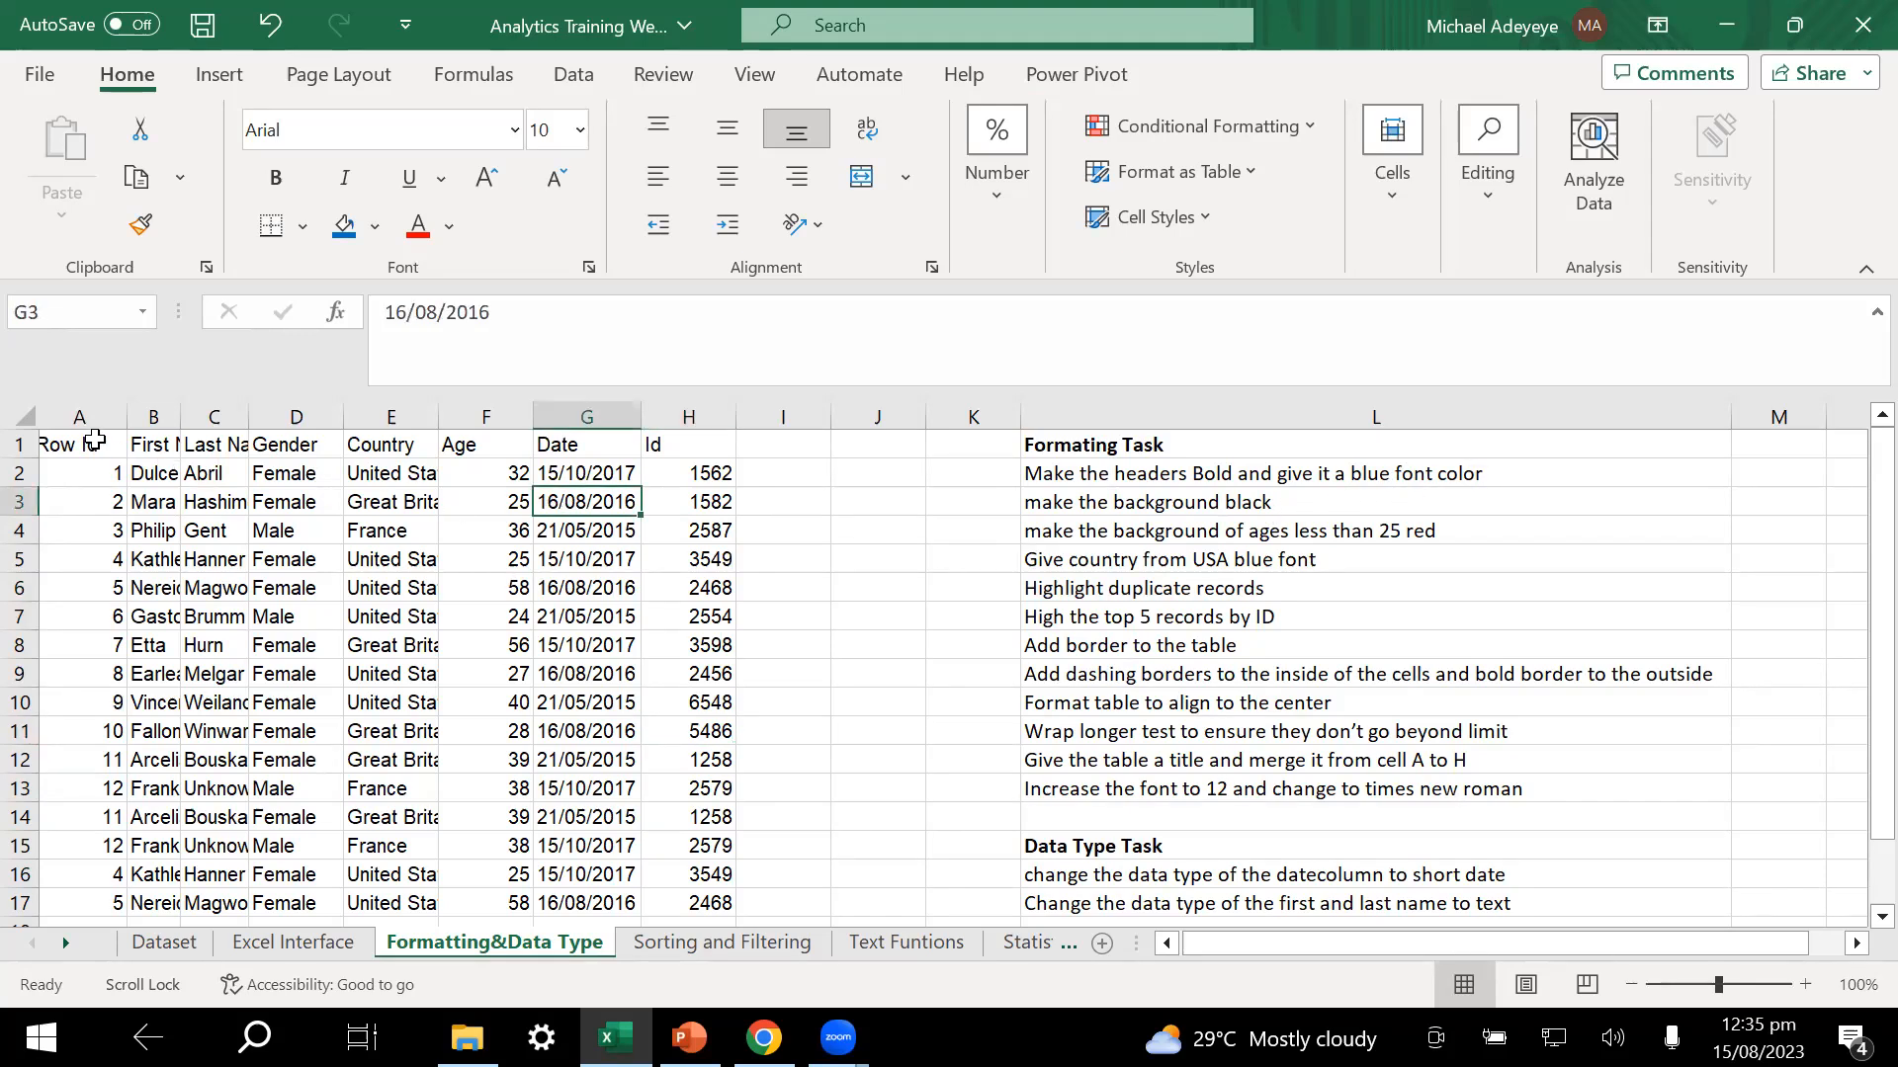
{"action": "left_click_drag", "start_coordinate": [91, 446], "coordinate": [783, 445]}
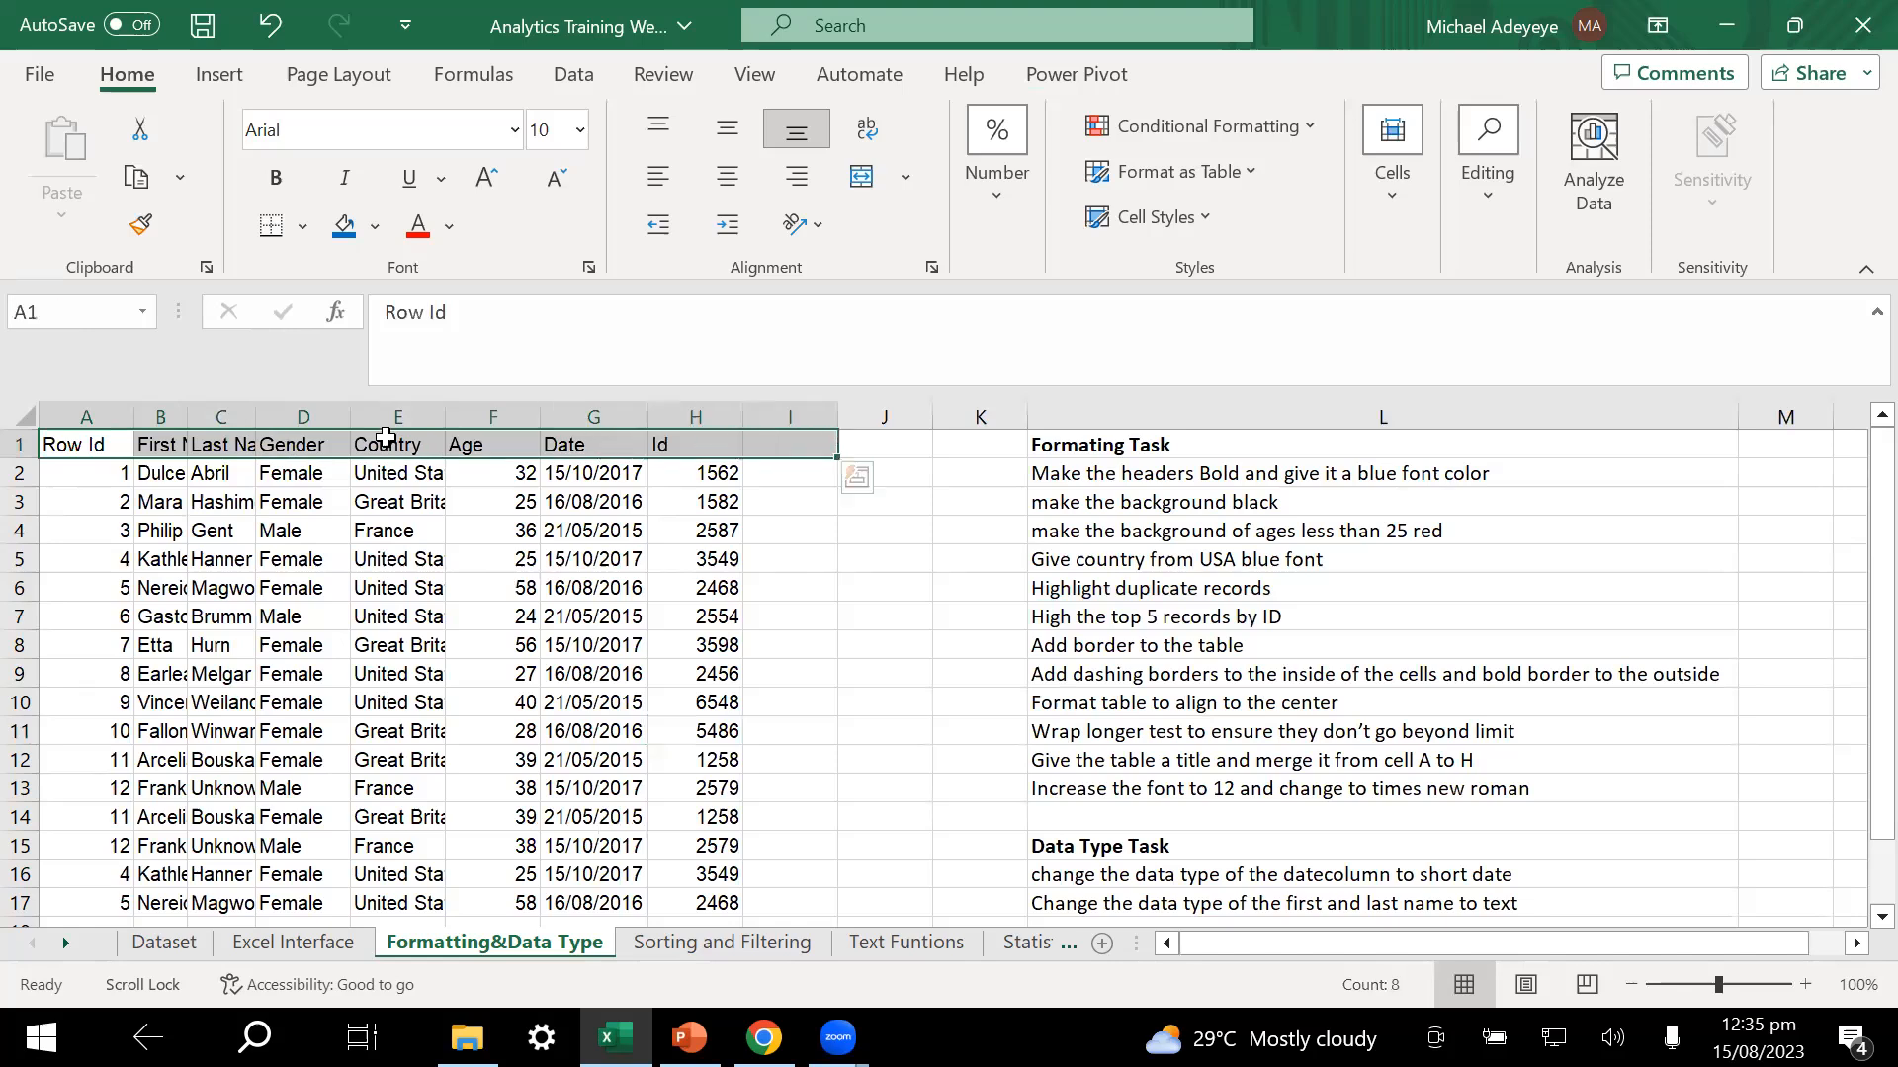
{"action": "left_click", "coordinate": [203, 501]}
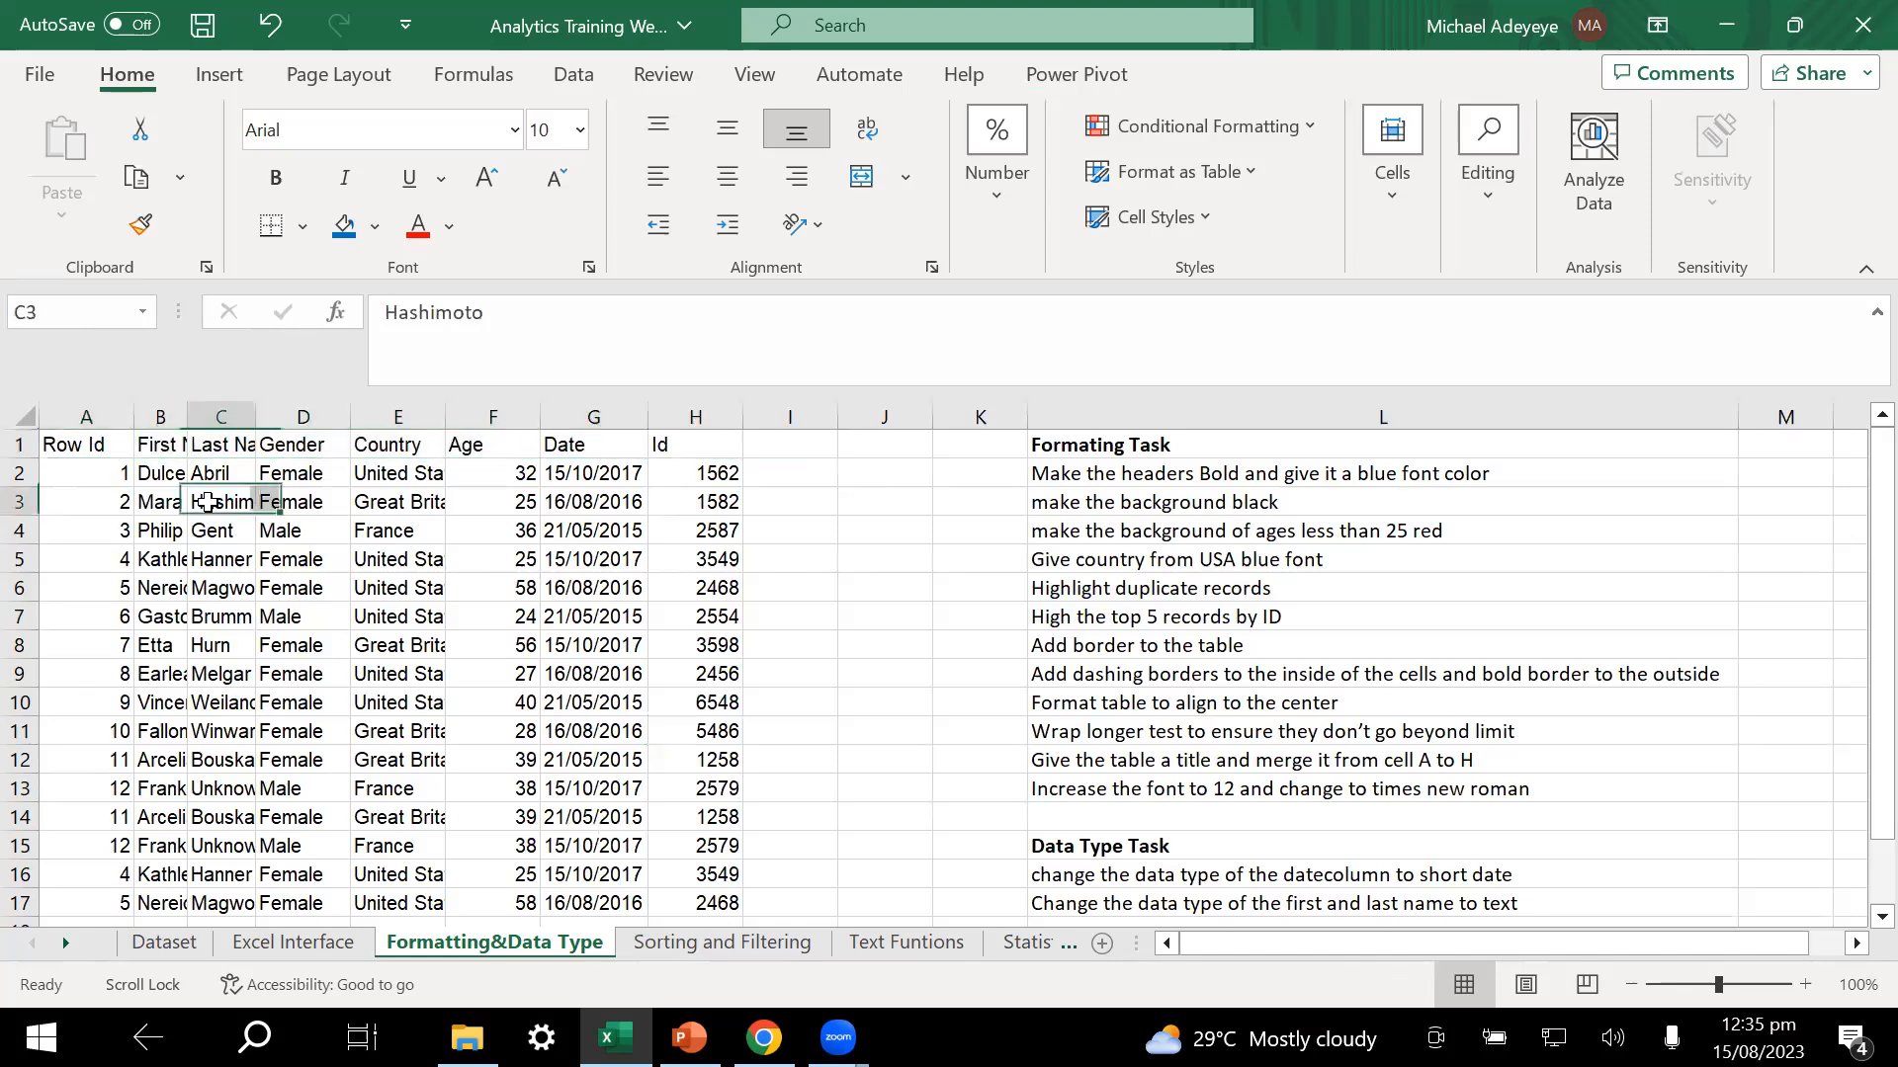
- Try autofitting the width of every column across the entire sheet, and undo the width change
{"action": "left_click", "coordinate": [22, 415]}
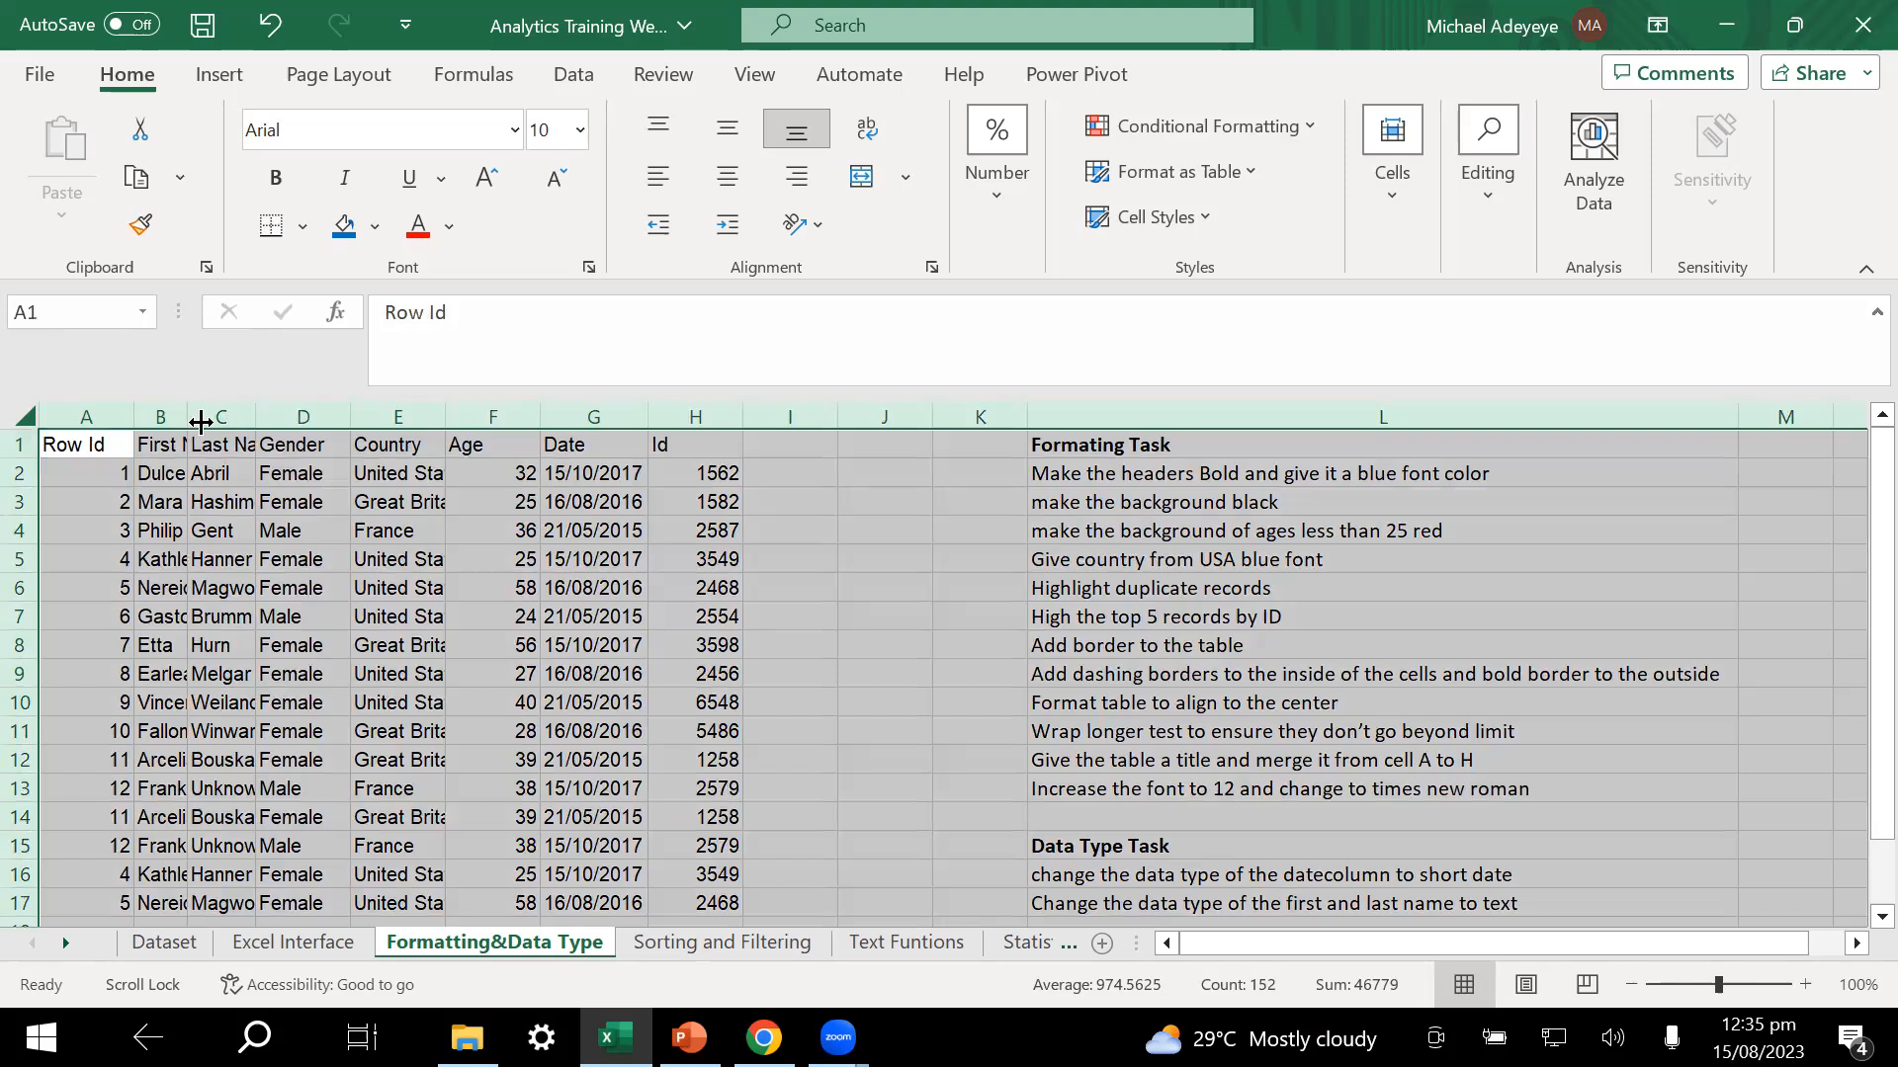
{"action": "left_click", "coordinate": [364, 611]}
{"action": "left_click", "coordinate": [27, 421]}
{"action": "double_click", "coordinate": [189, 415]}
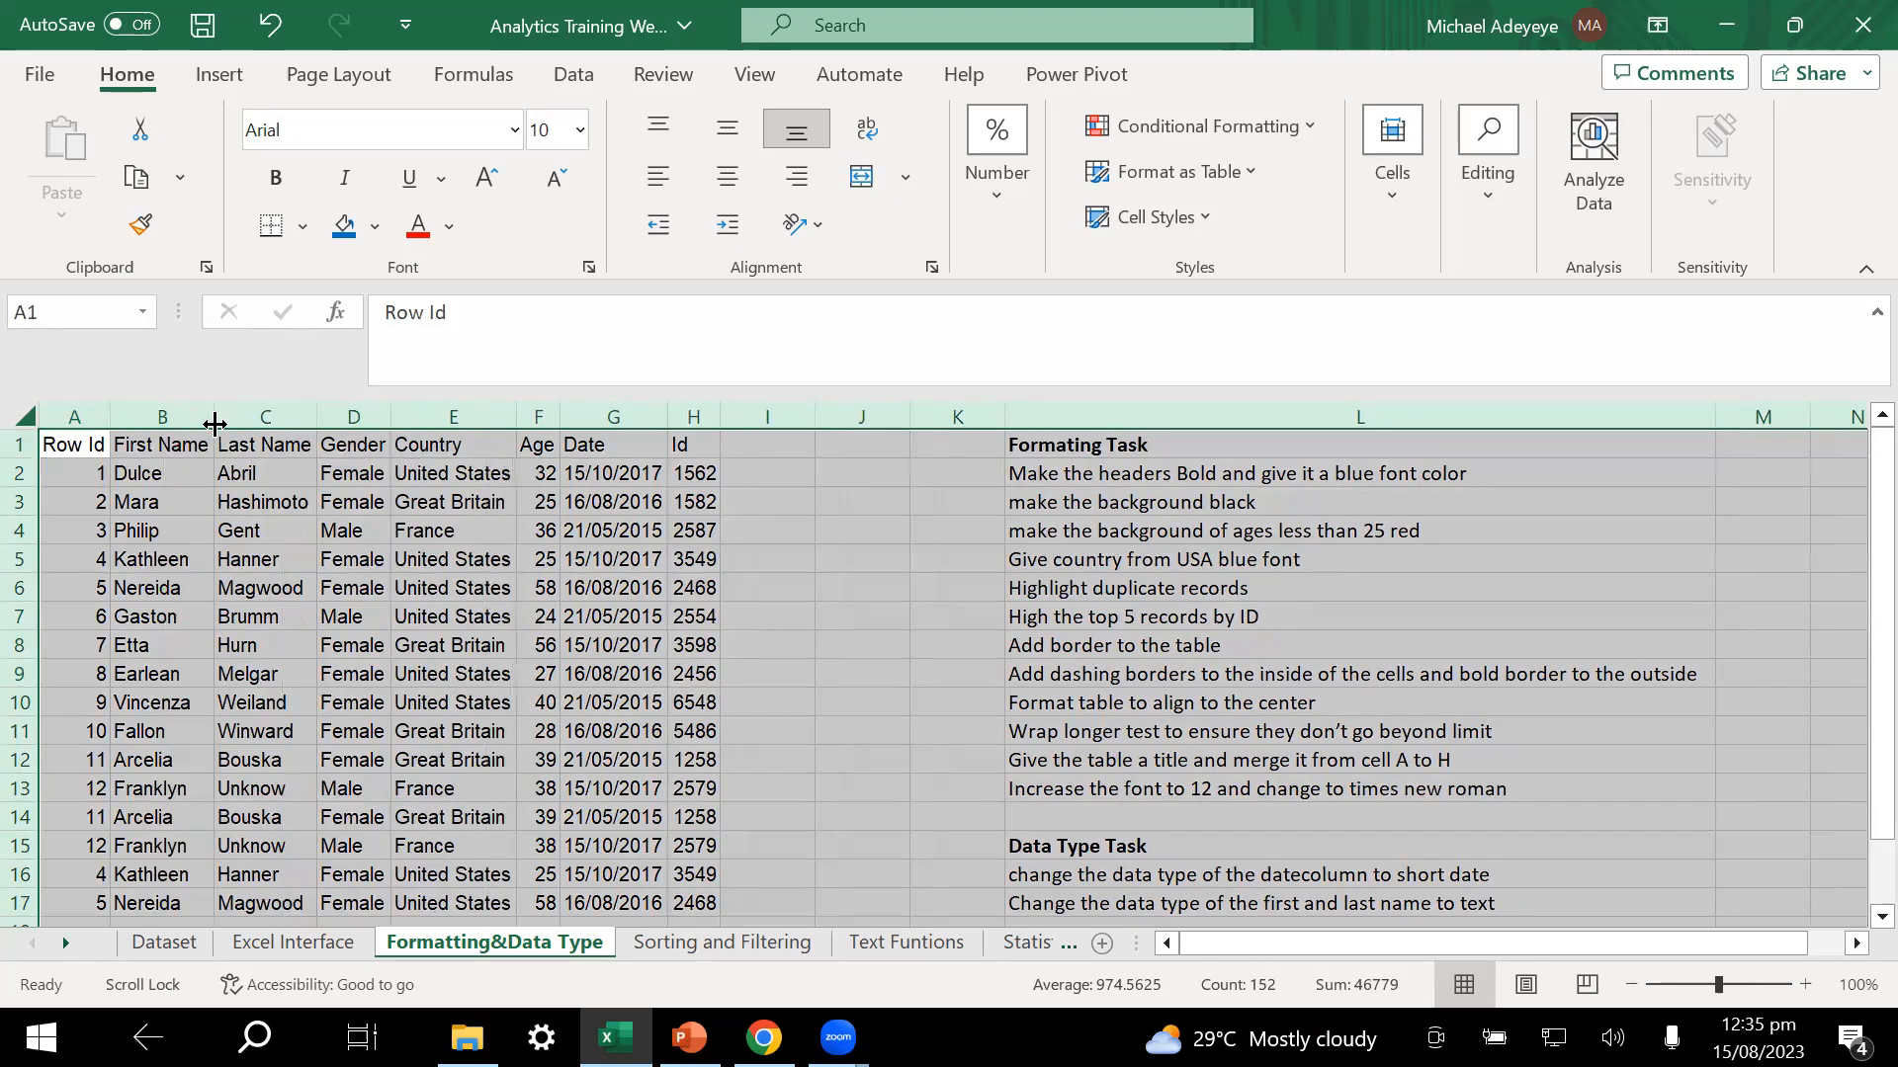
{"action": "key", "text": "ctrl+z"}
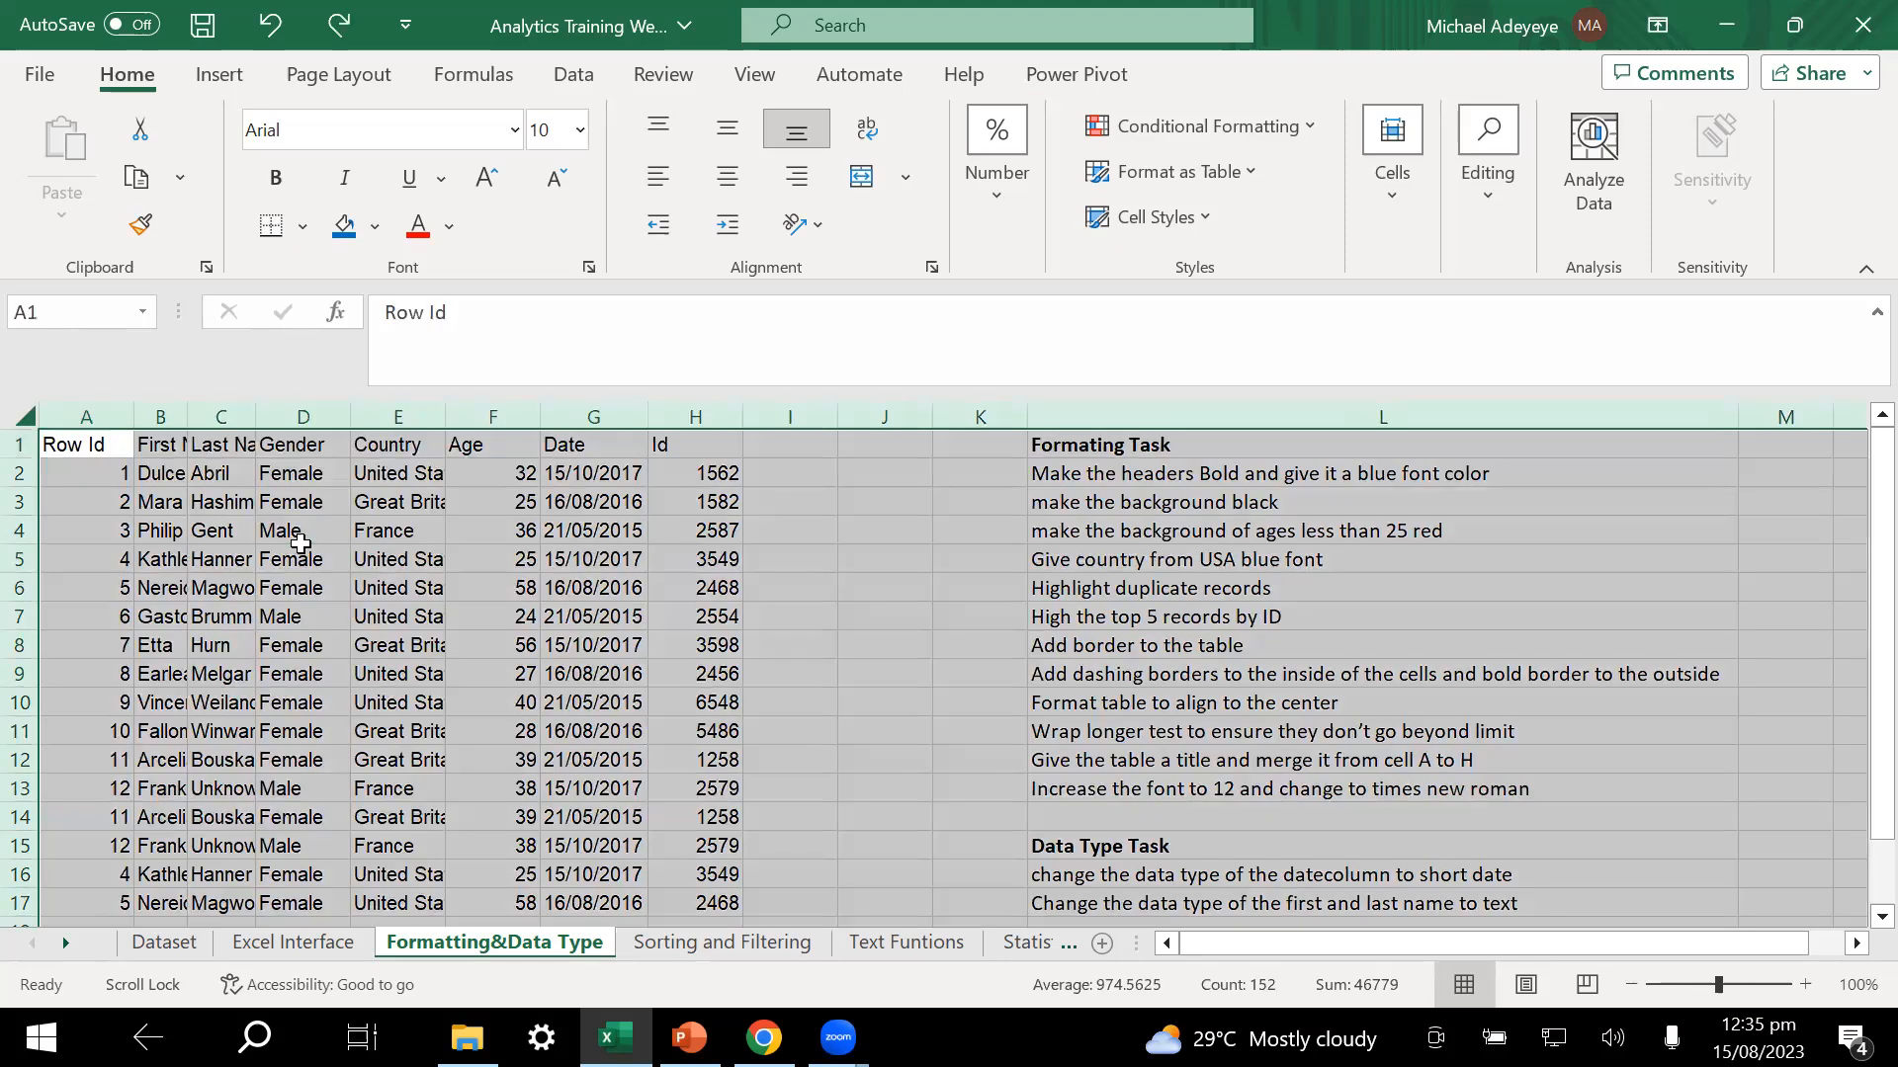
- Select the entire sheet and autofit all column widths, then clear the selection by selecting cell E4
{"action": "left_click", "coordinate": [235, 502]}
{"action": "left_click", "coordinate": [28, 413]}
{"action": "double_click", "coordinate": [185, 415]}
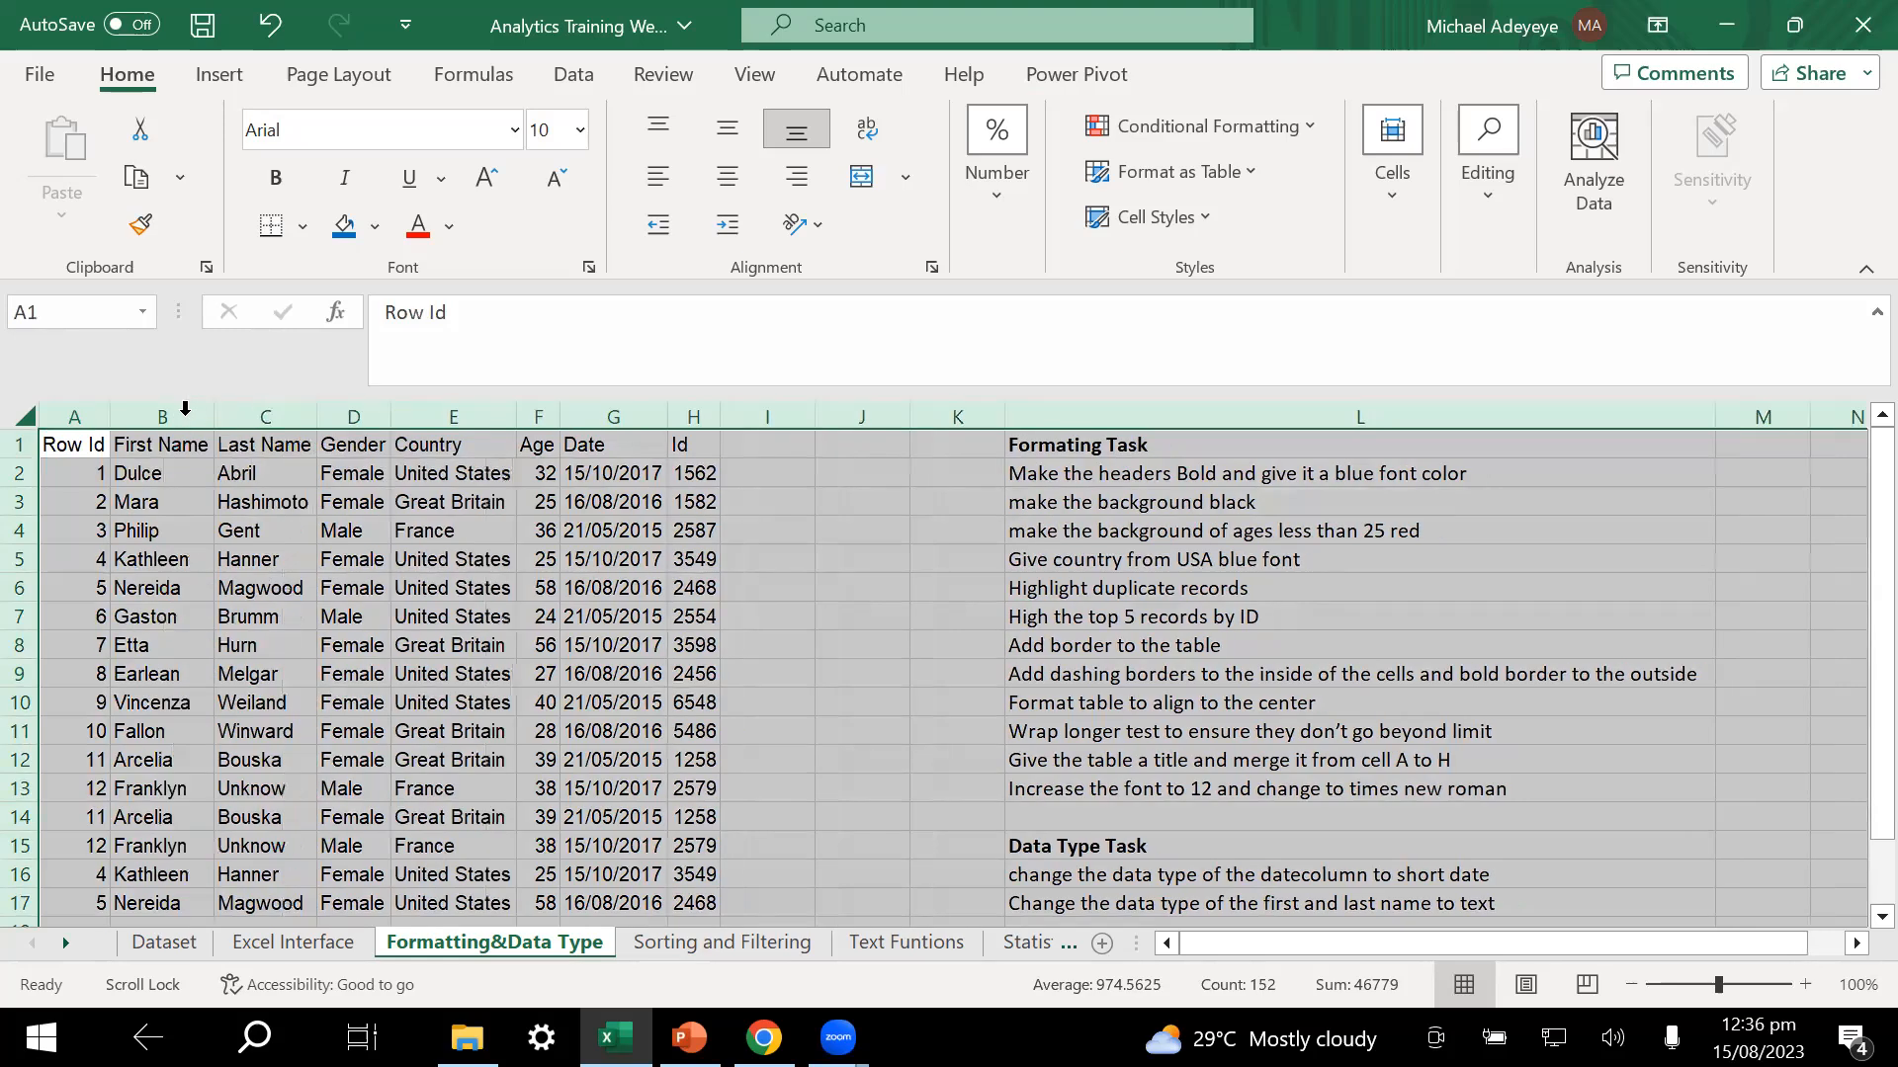
{"action": "left_click", "coordinate": [302, 533]}
{"action": "left_click", "coordinate": [478, 534]}
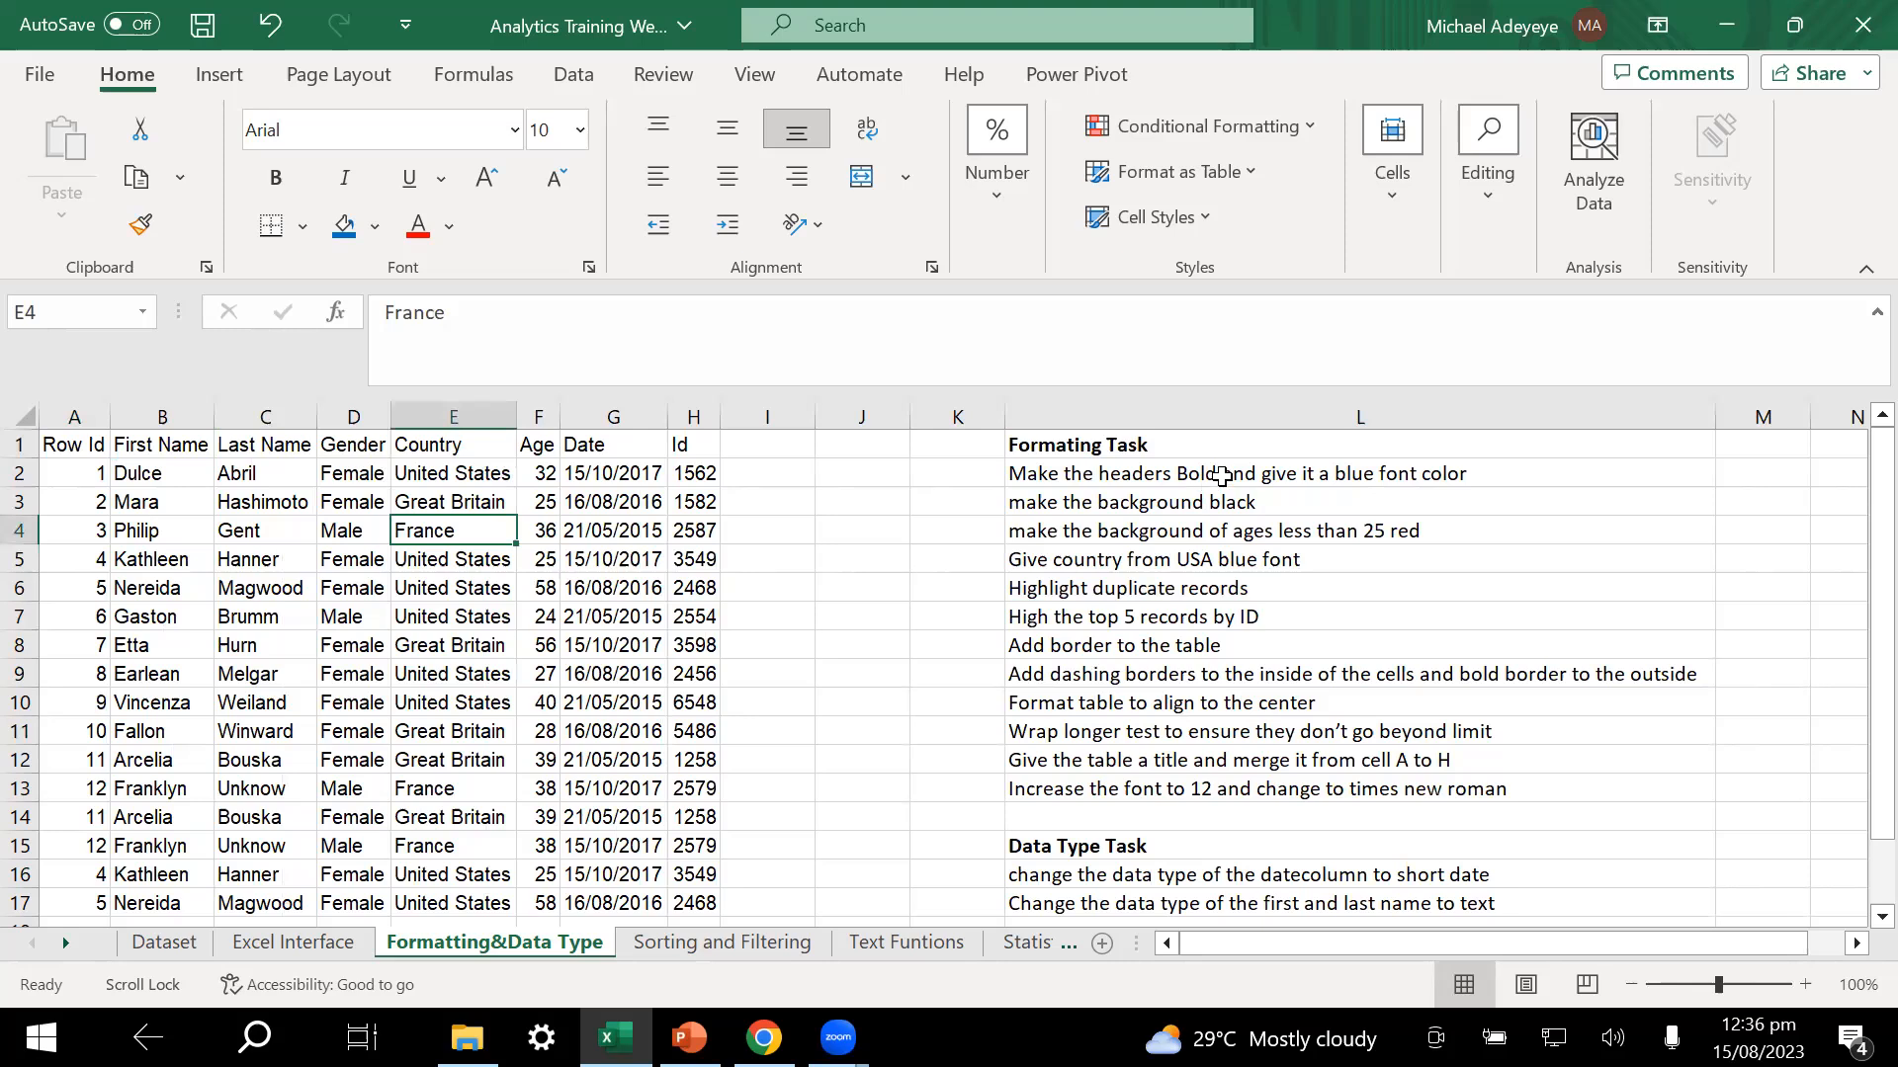
- Make the table's header row from A1 to H1 bold
{"action": "left_click_drag", "start_coordinate": [54, 445], "coordinate": [678, 442]}
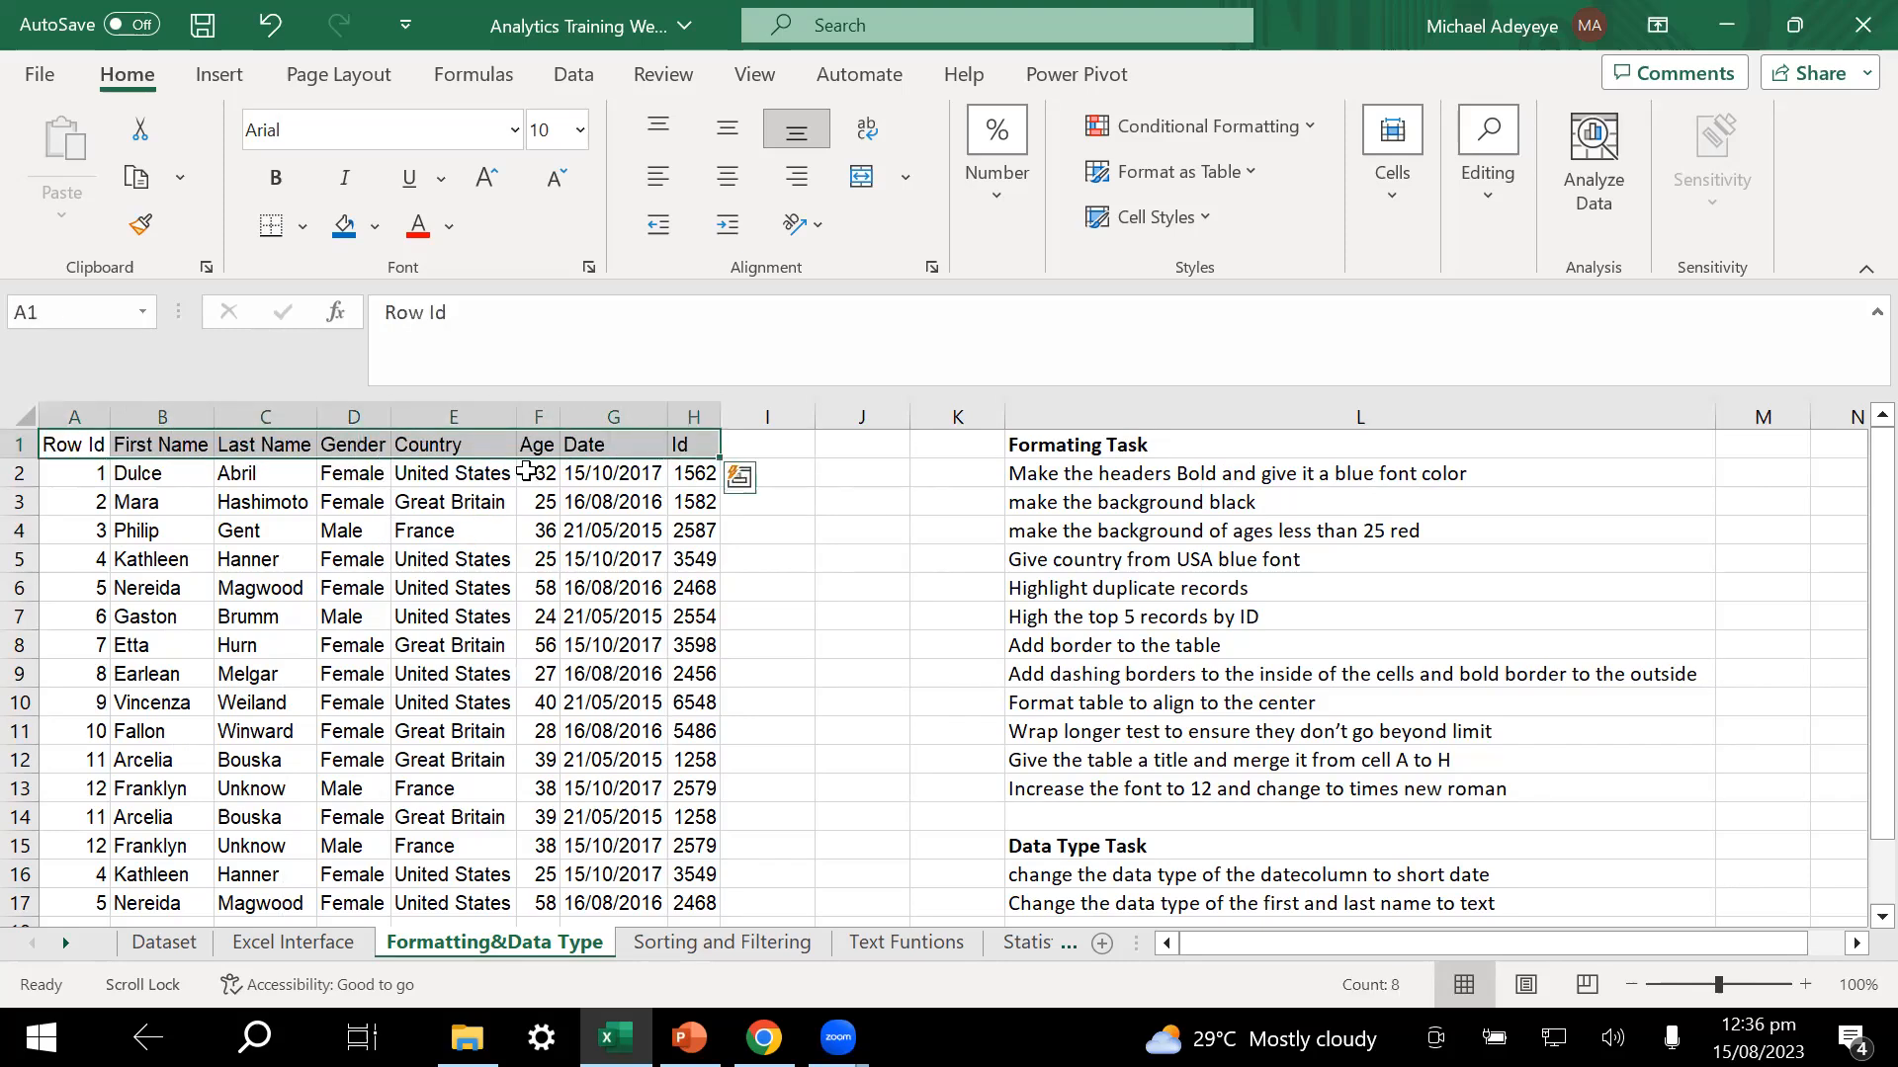
{"action": "left_click", "coordinate": [89, 445]}
{"action": "key", "text": "ctrl+shift+Right"}
{"action": "left_click", "coordinate": [277, 190]}
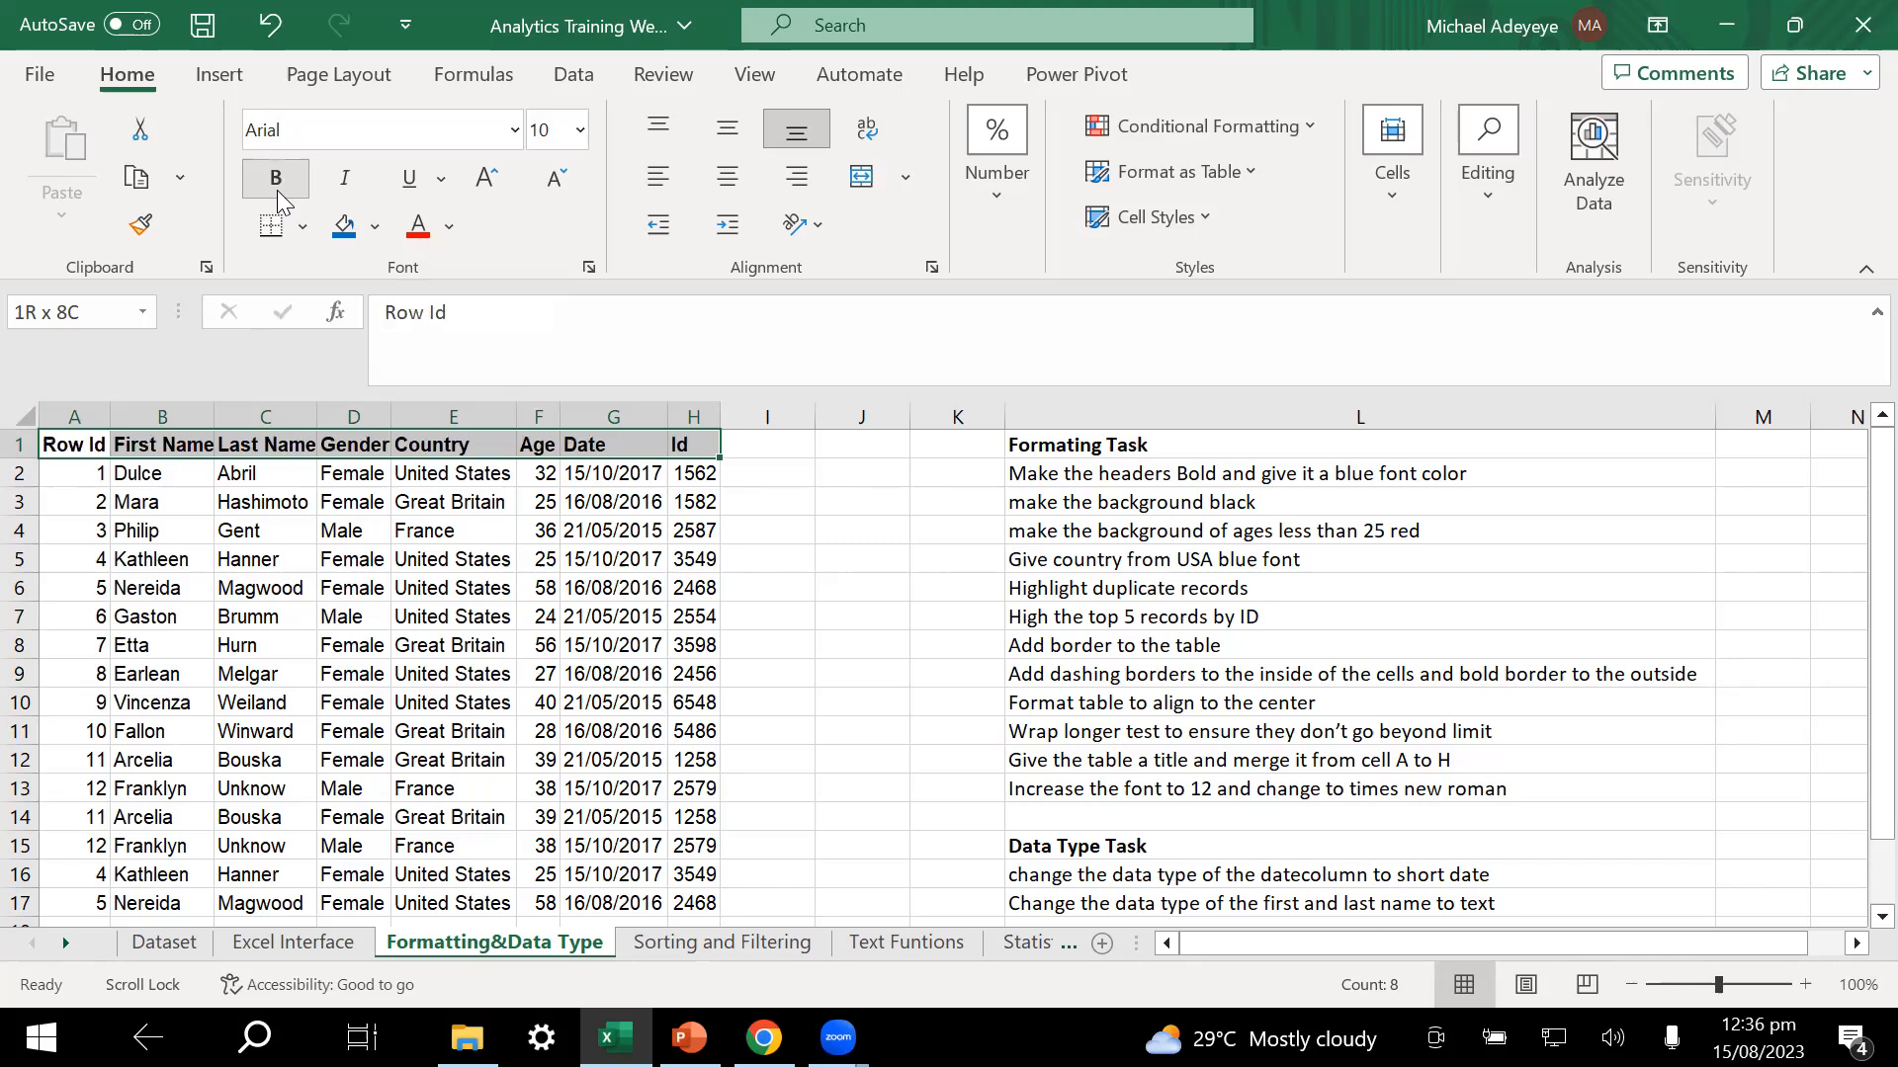
{"action": "left_click", "coordinate": [542, 701]}
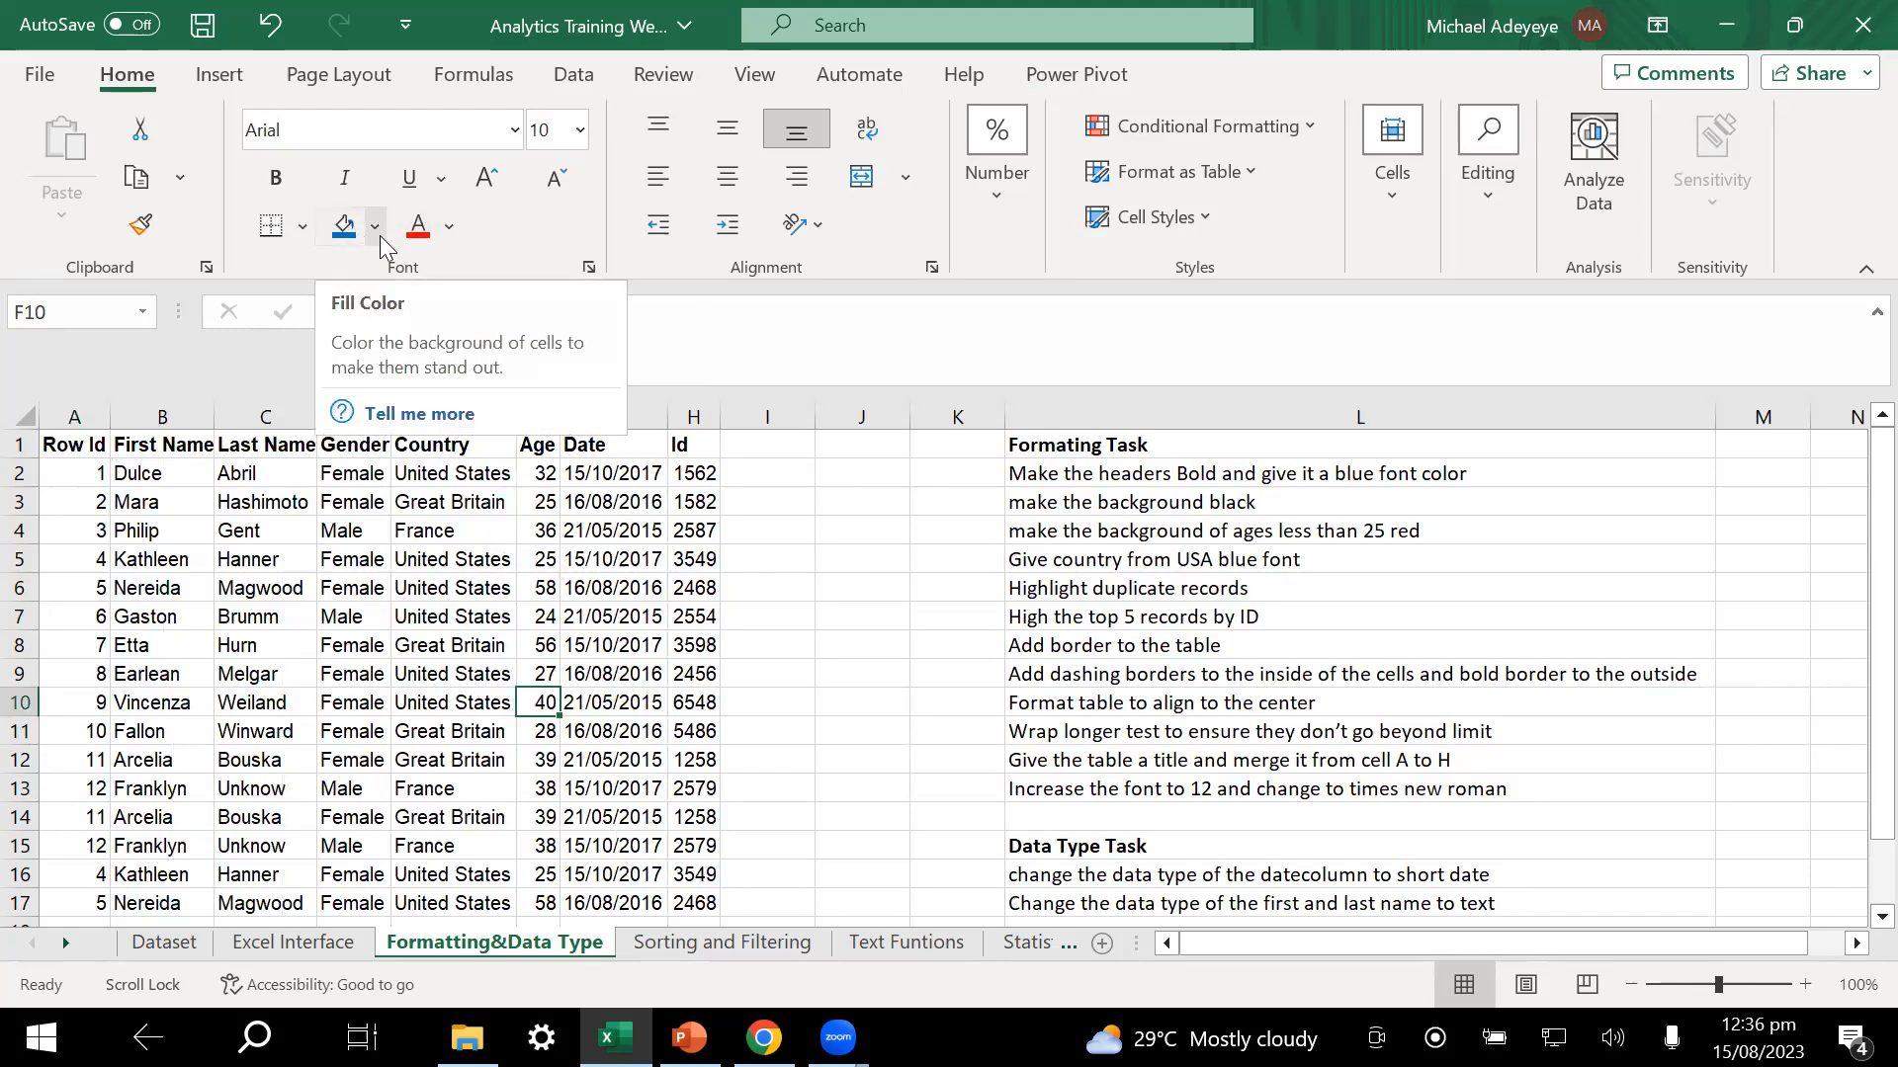
- Give the headers in A1:H1 a blue font color from the theme colors
{"action": "left_click", "coordinate": [168, 478]}
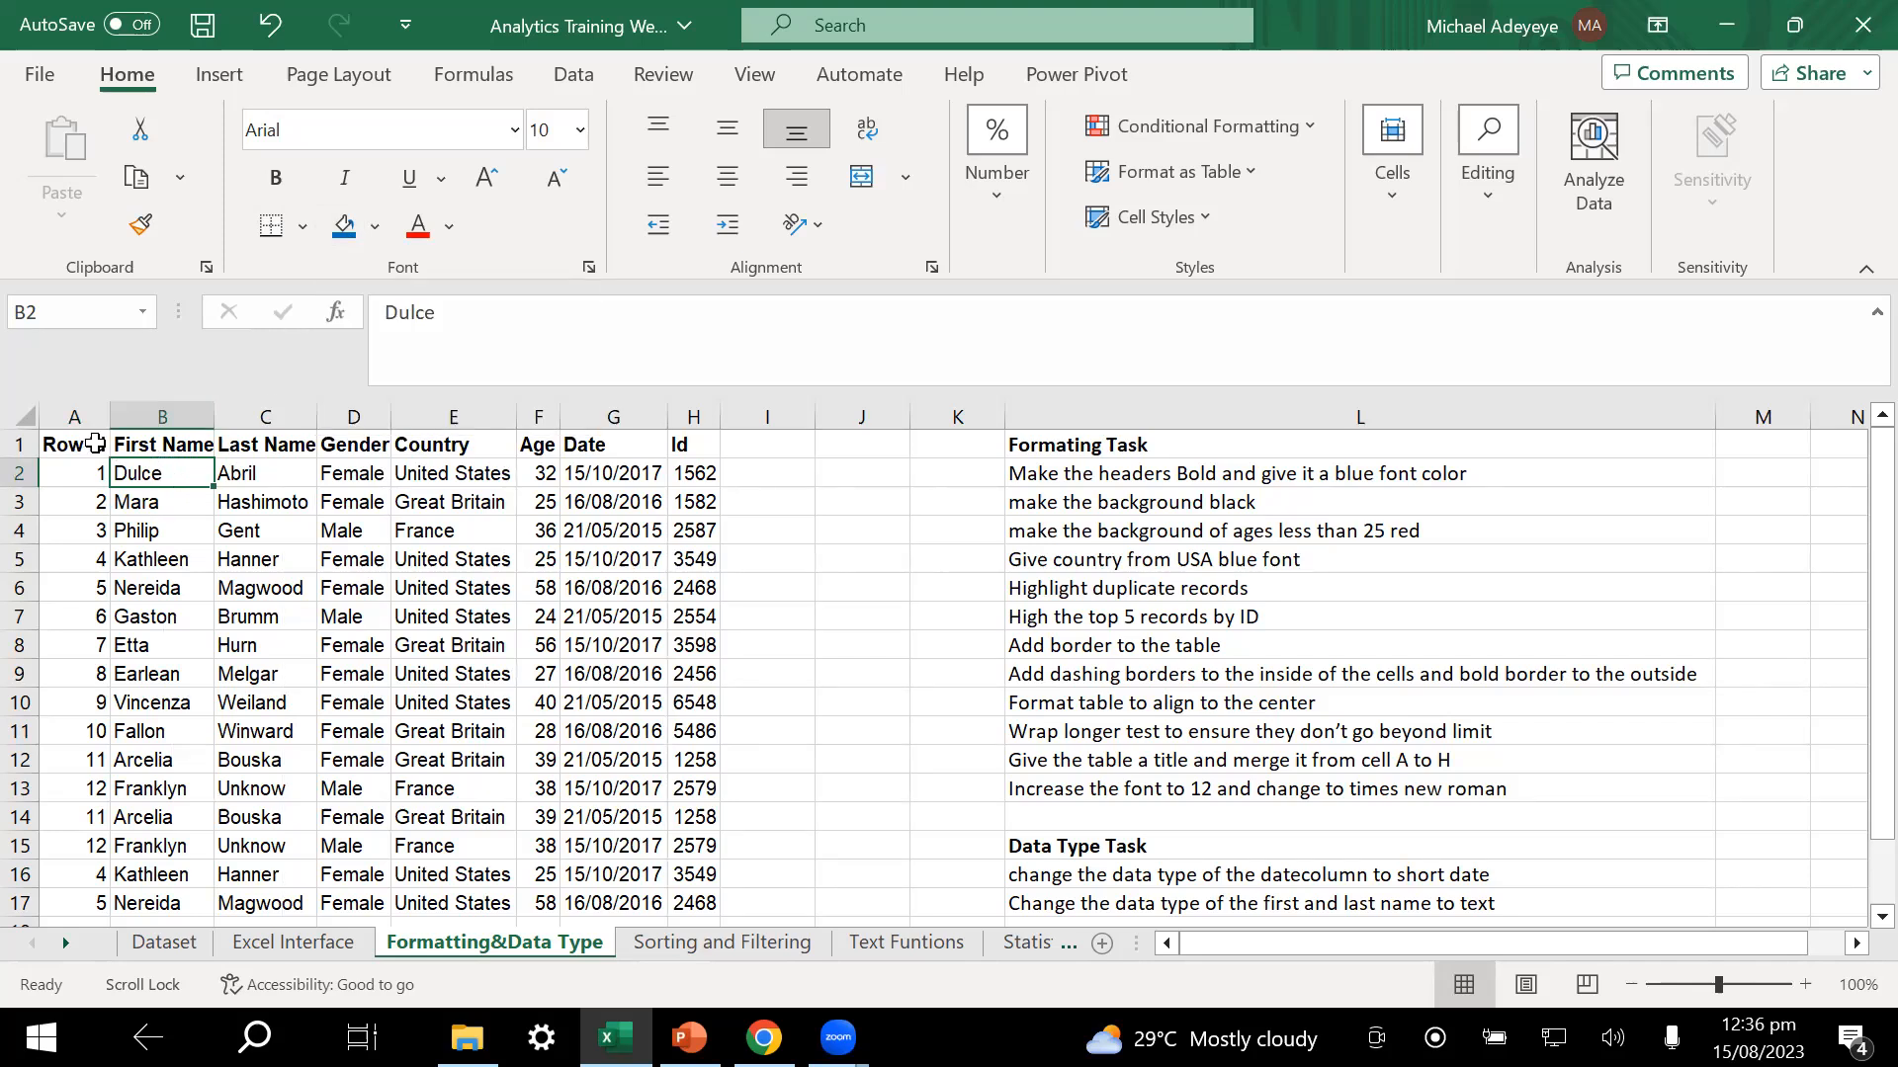
{"action": "left_click_drag", "start_coordinate": [87, 444], "coordinate": [698, 448]}
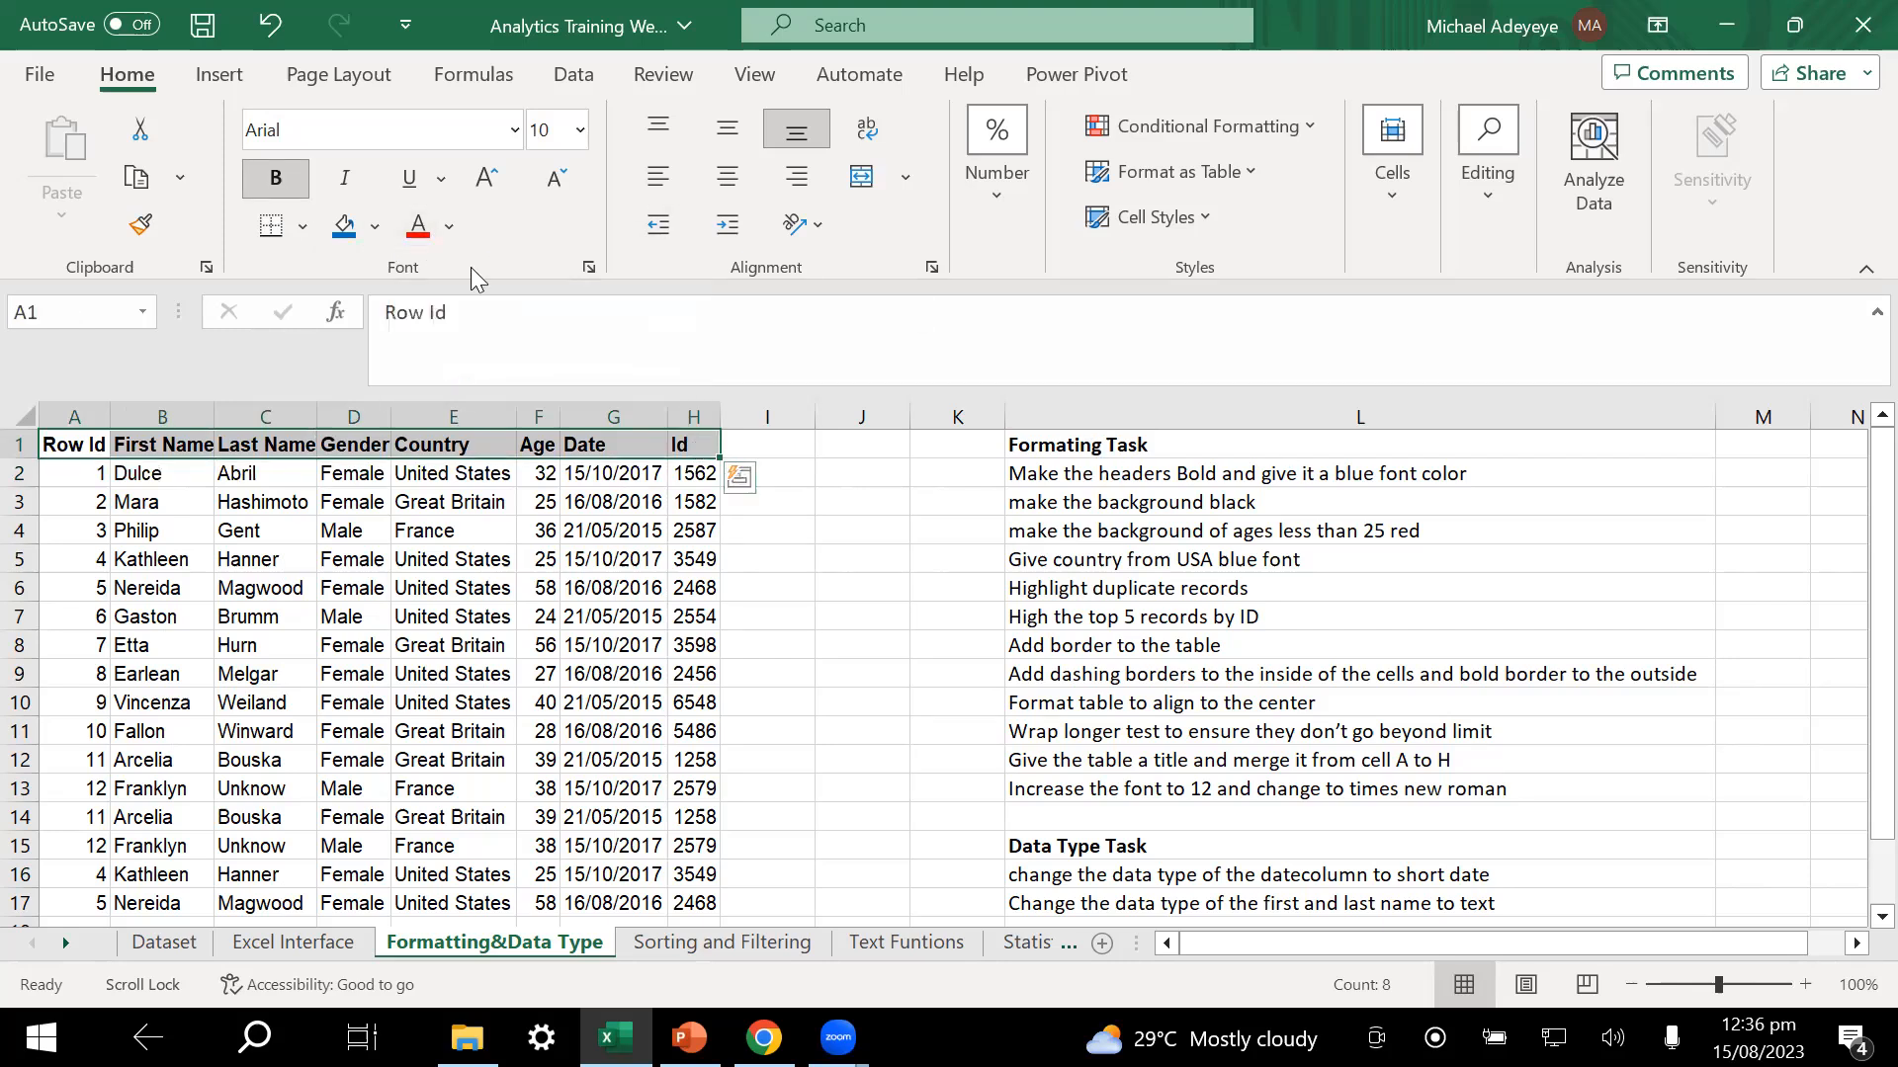
{"action": "left_click", "coordinate": [447, 227]}
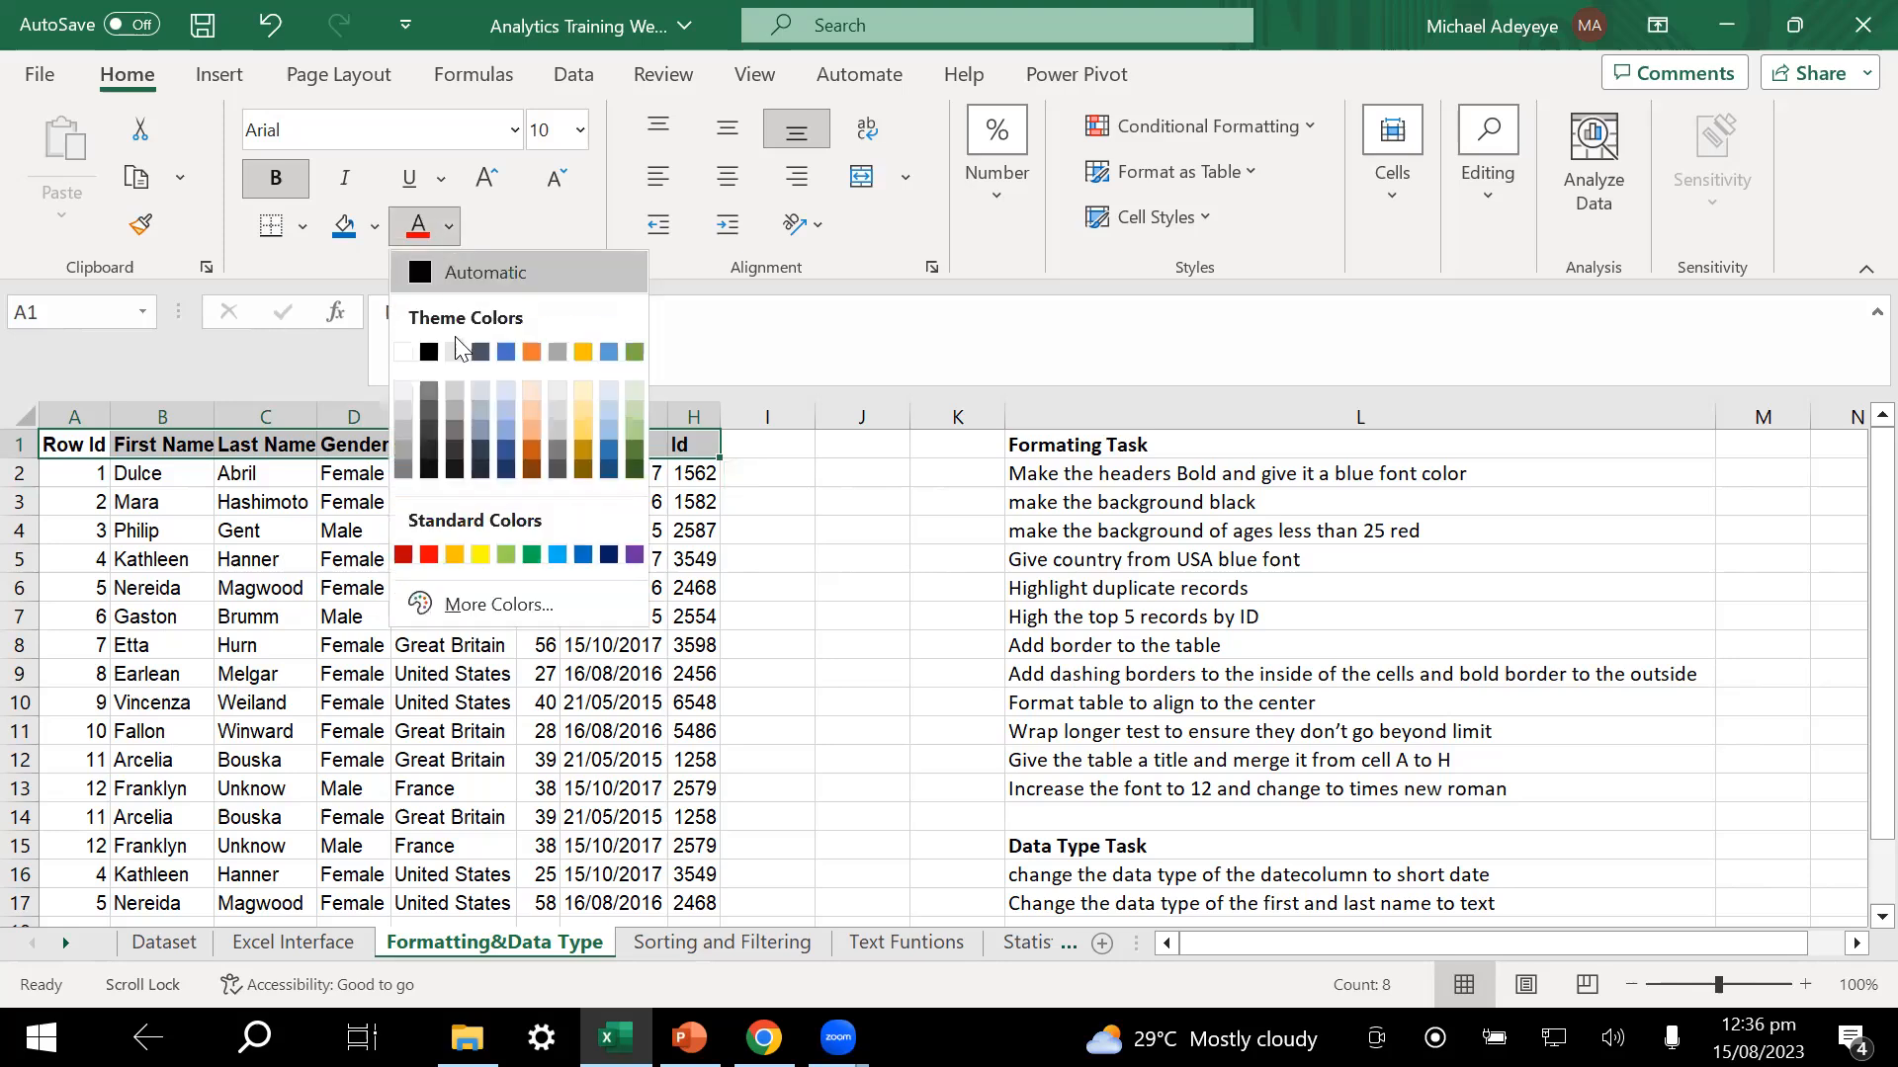
{"action": "left_click", "coordinate": [505, 353]}
{"action": "left_click", "coordinate": [767, 645]}
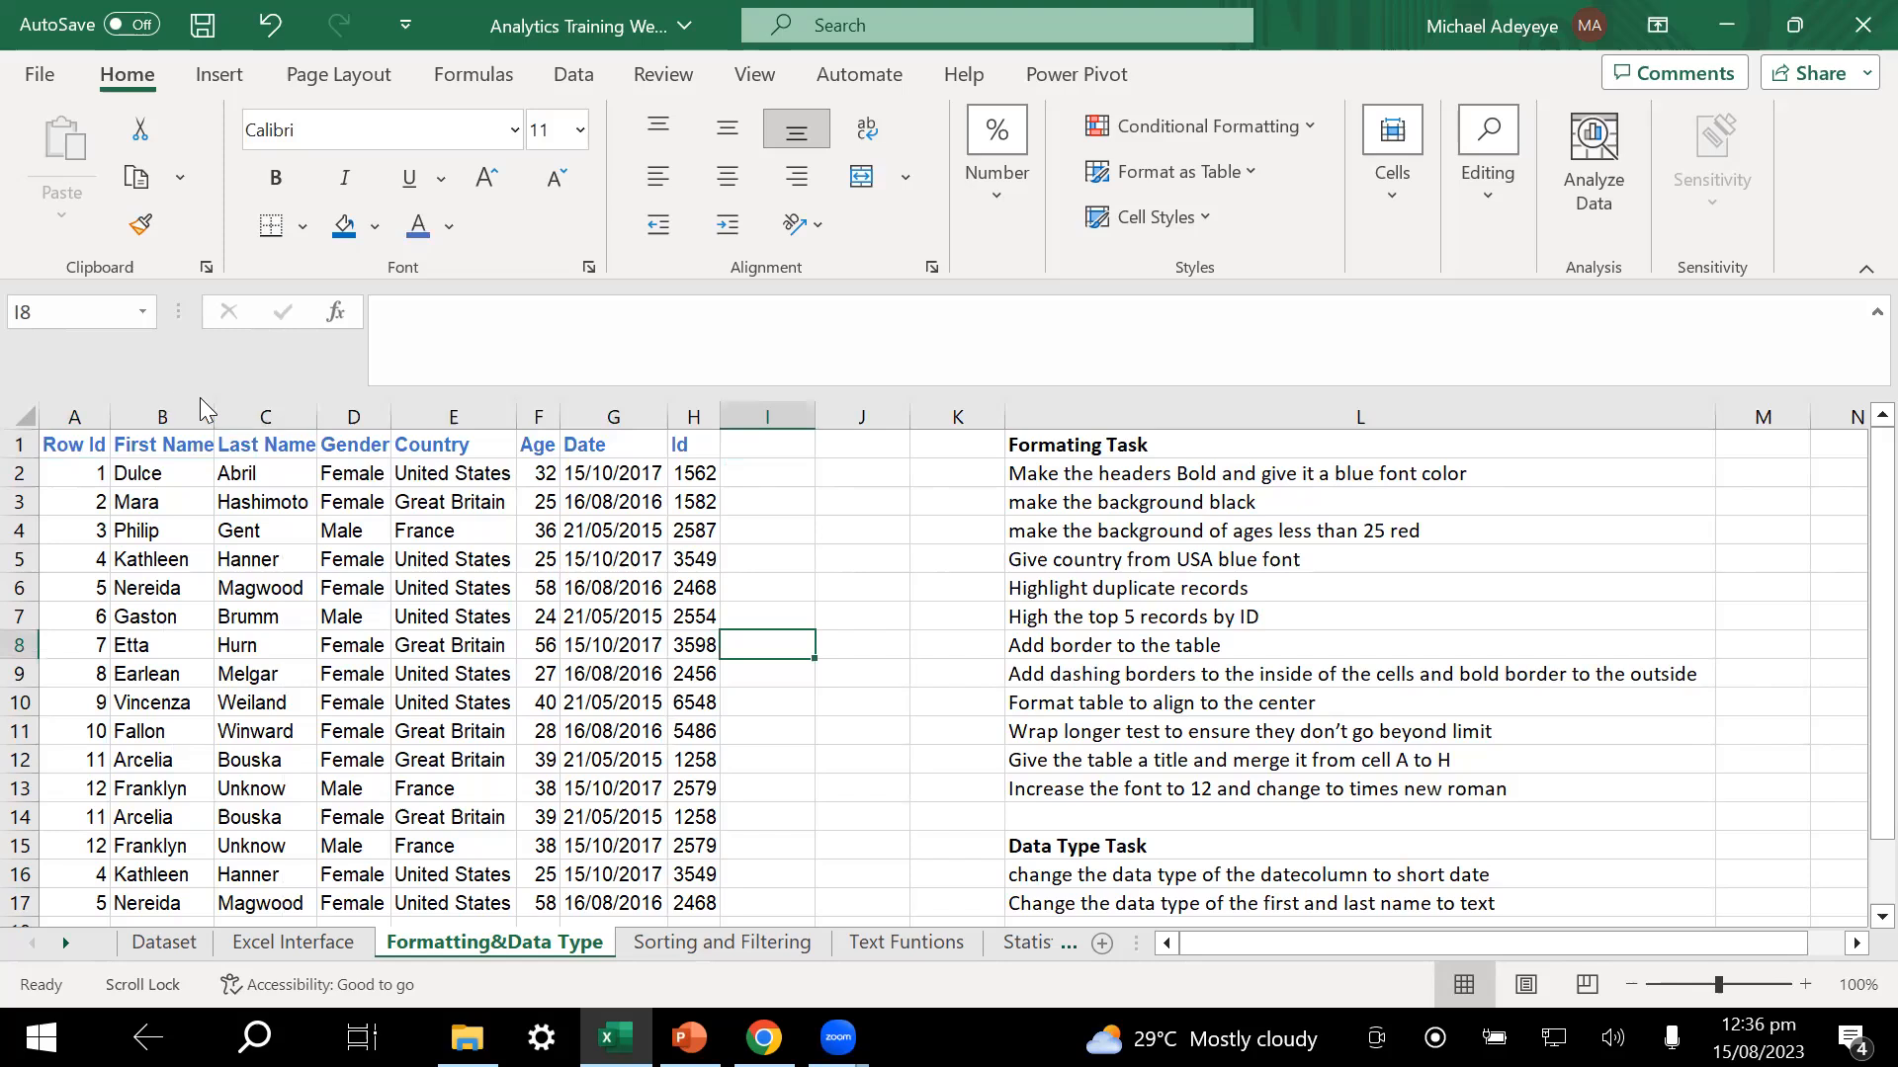
{"action": "left_click", "coordinate": [635, 534]}
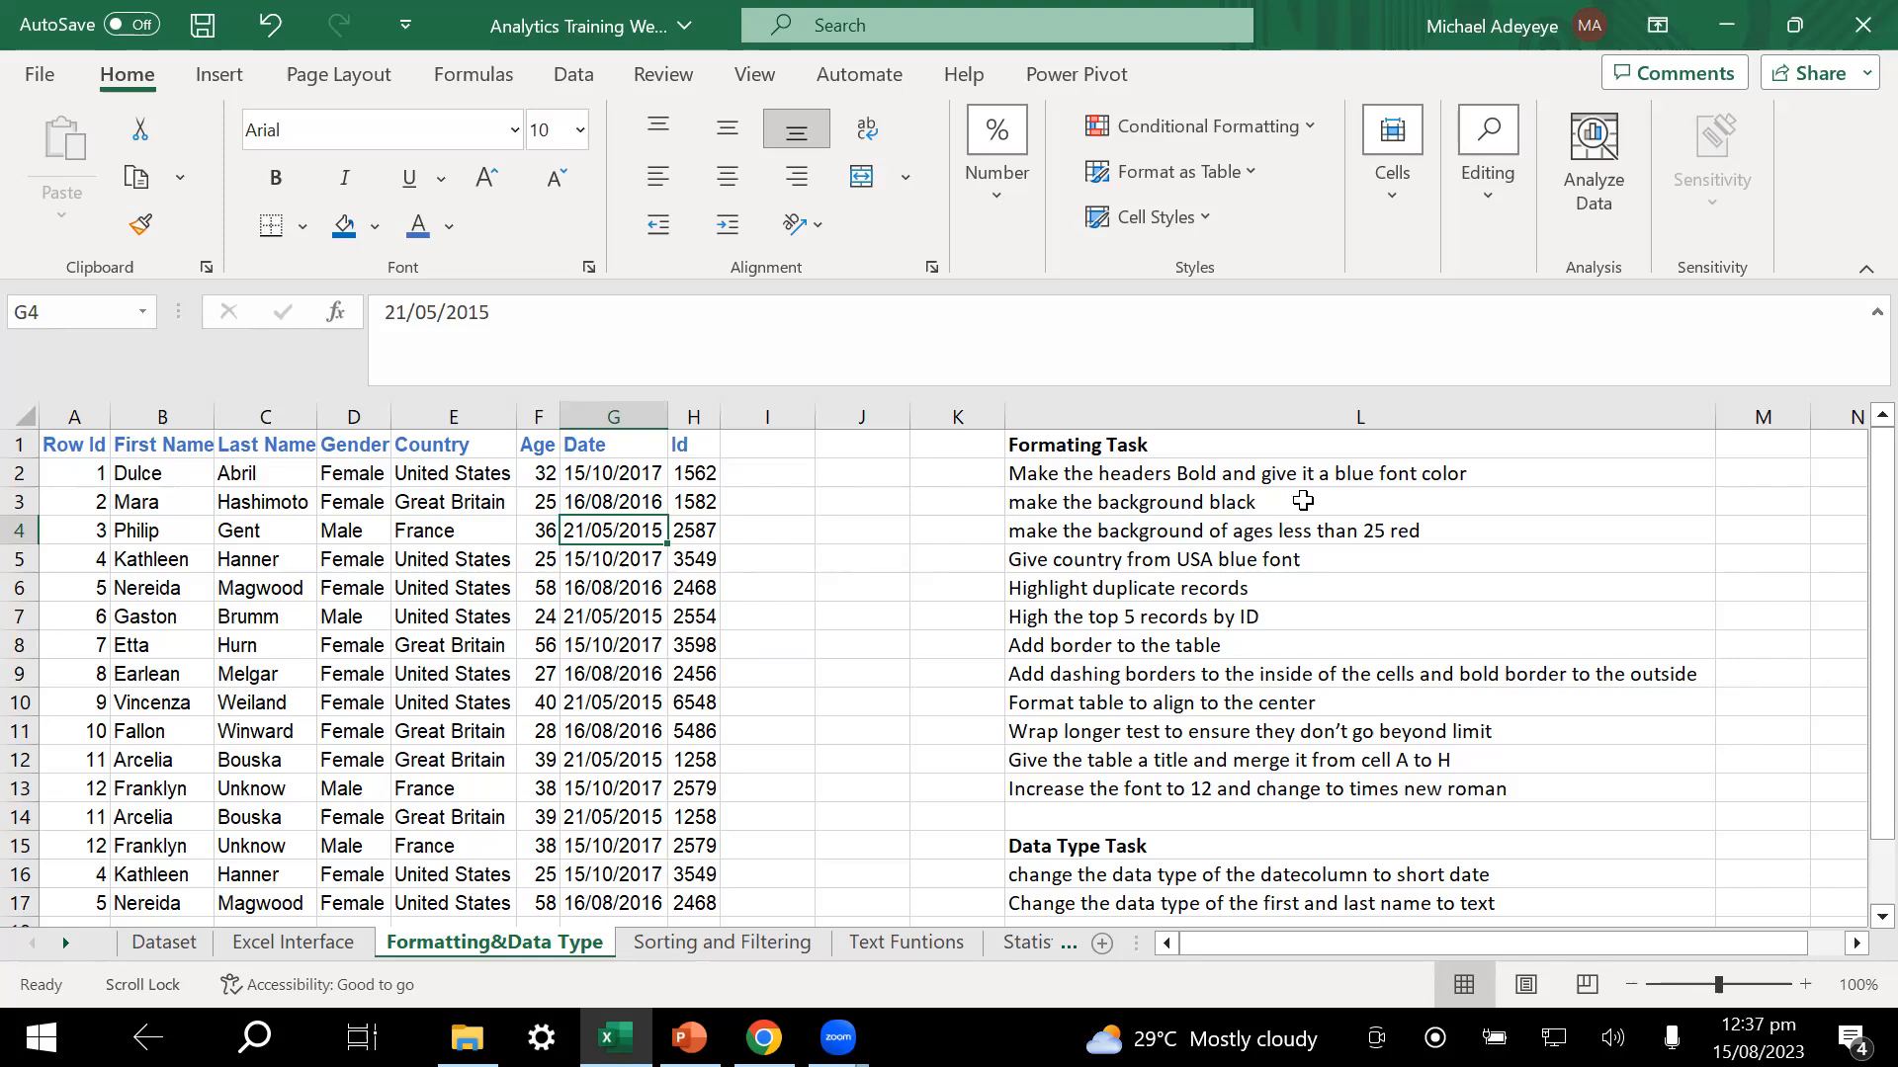
- Fill the background of the header cells A1:H1 with black
{"action": "left_click_drag", "start_coordinate": [87, 445], "coordinate": [680, 445]}
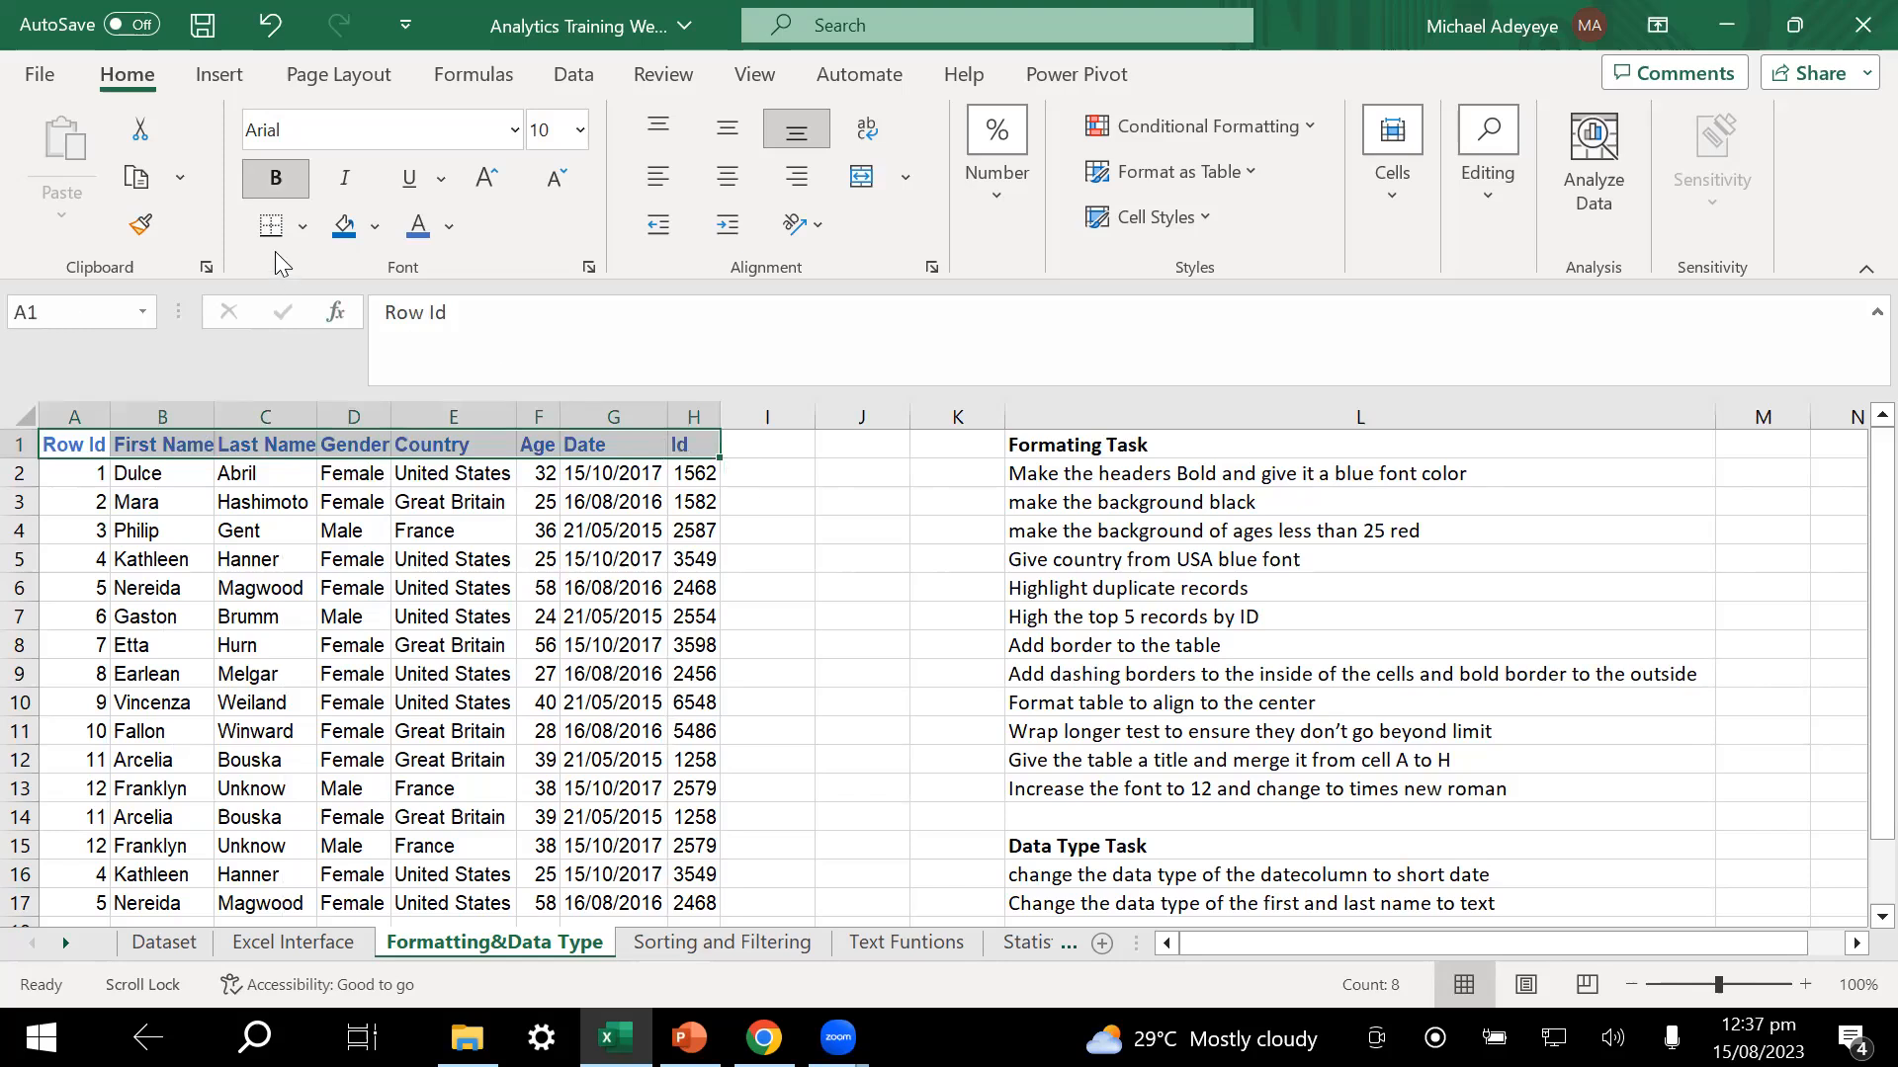
{"action": "left_click", "coordinate": [368, 237]}
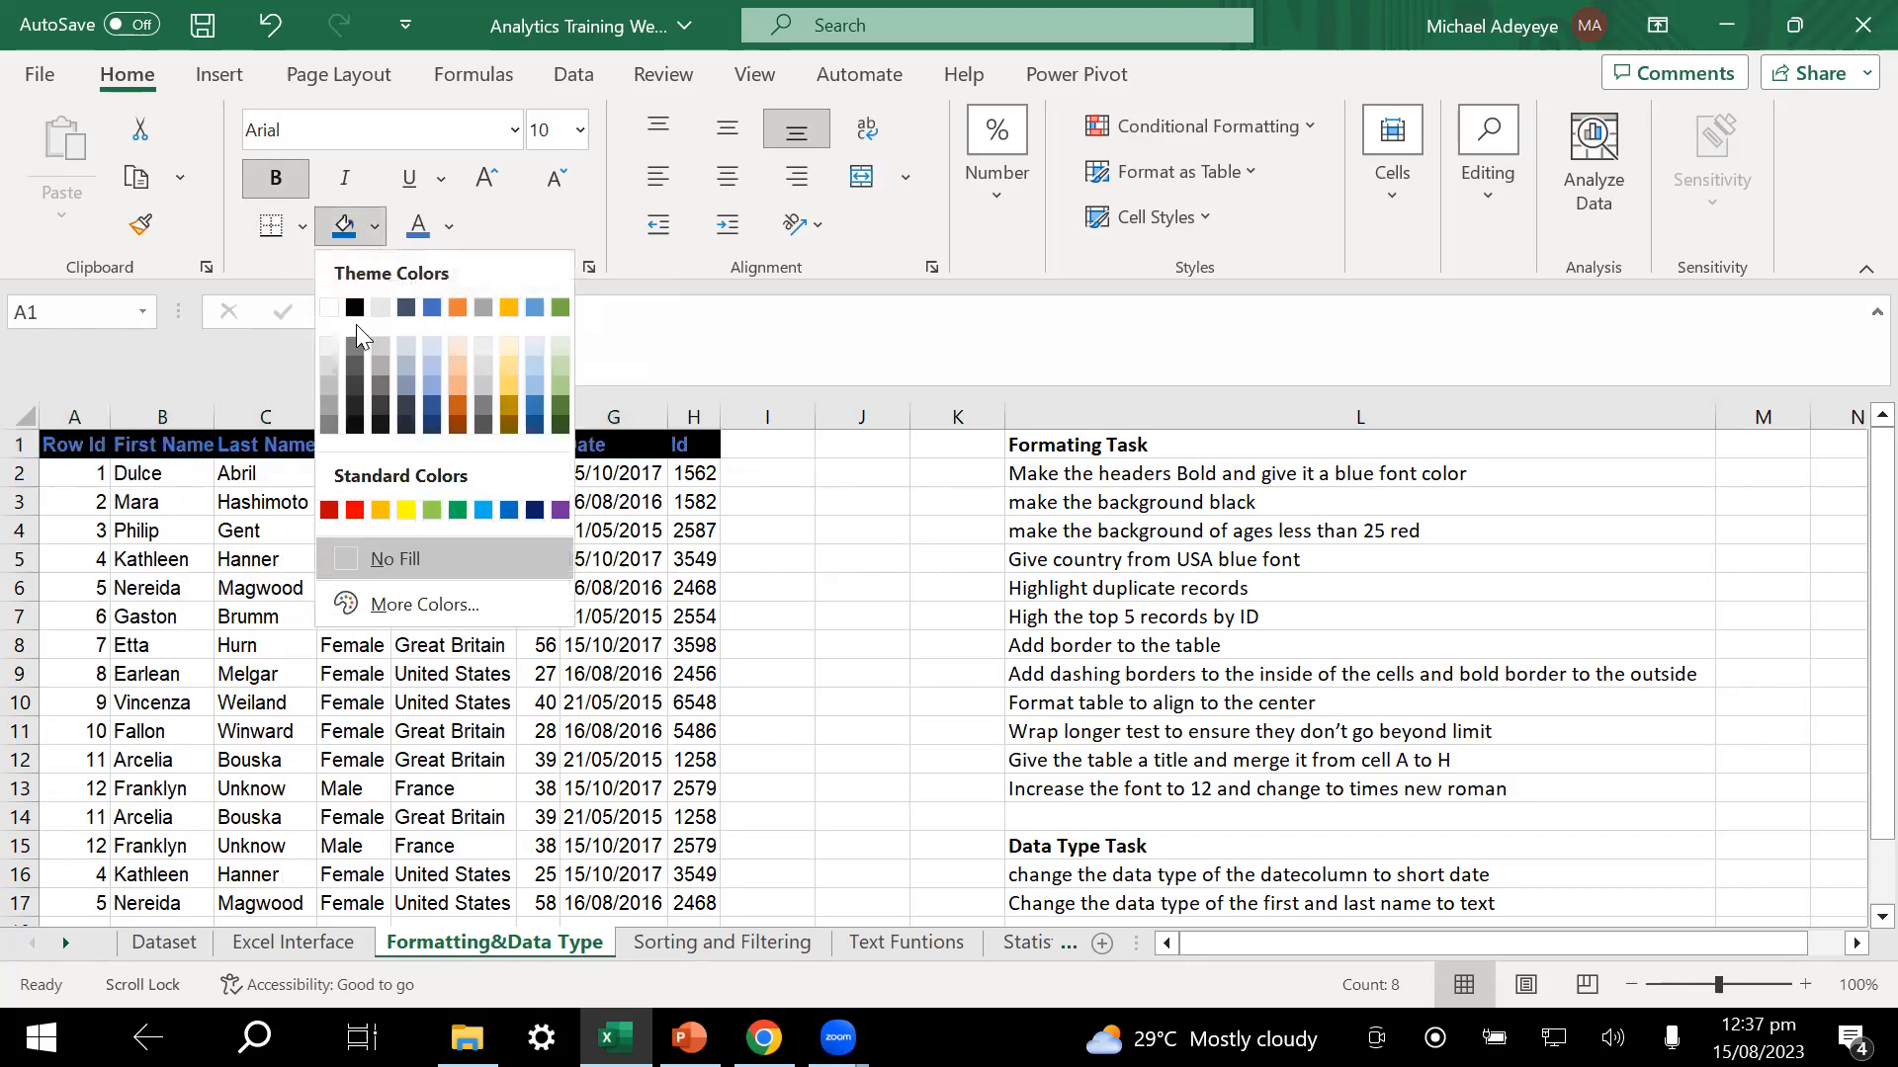
{"action": "left_click", "coordinate": [375, 229]}
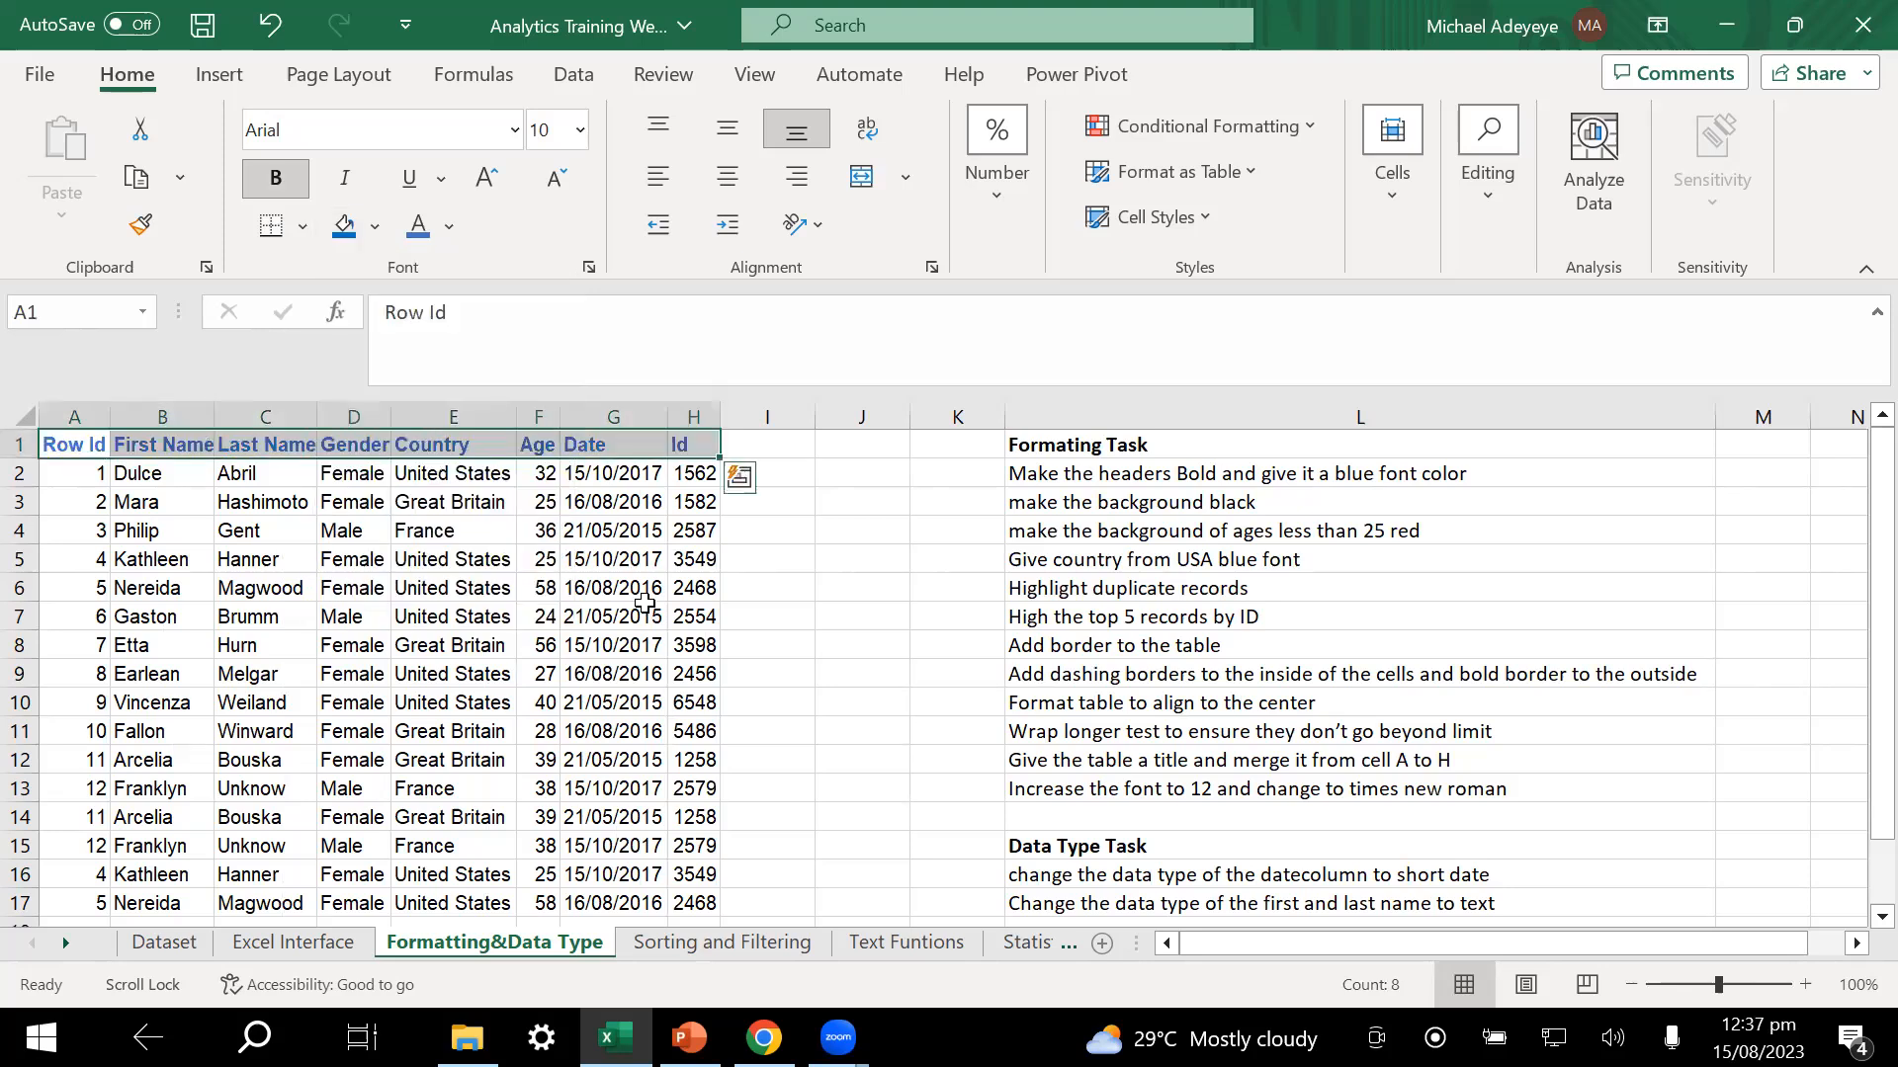
{"action": "left_click", "coordinate": [376, 240]}
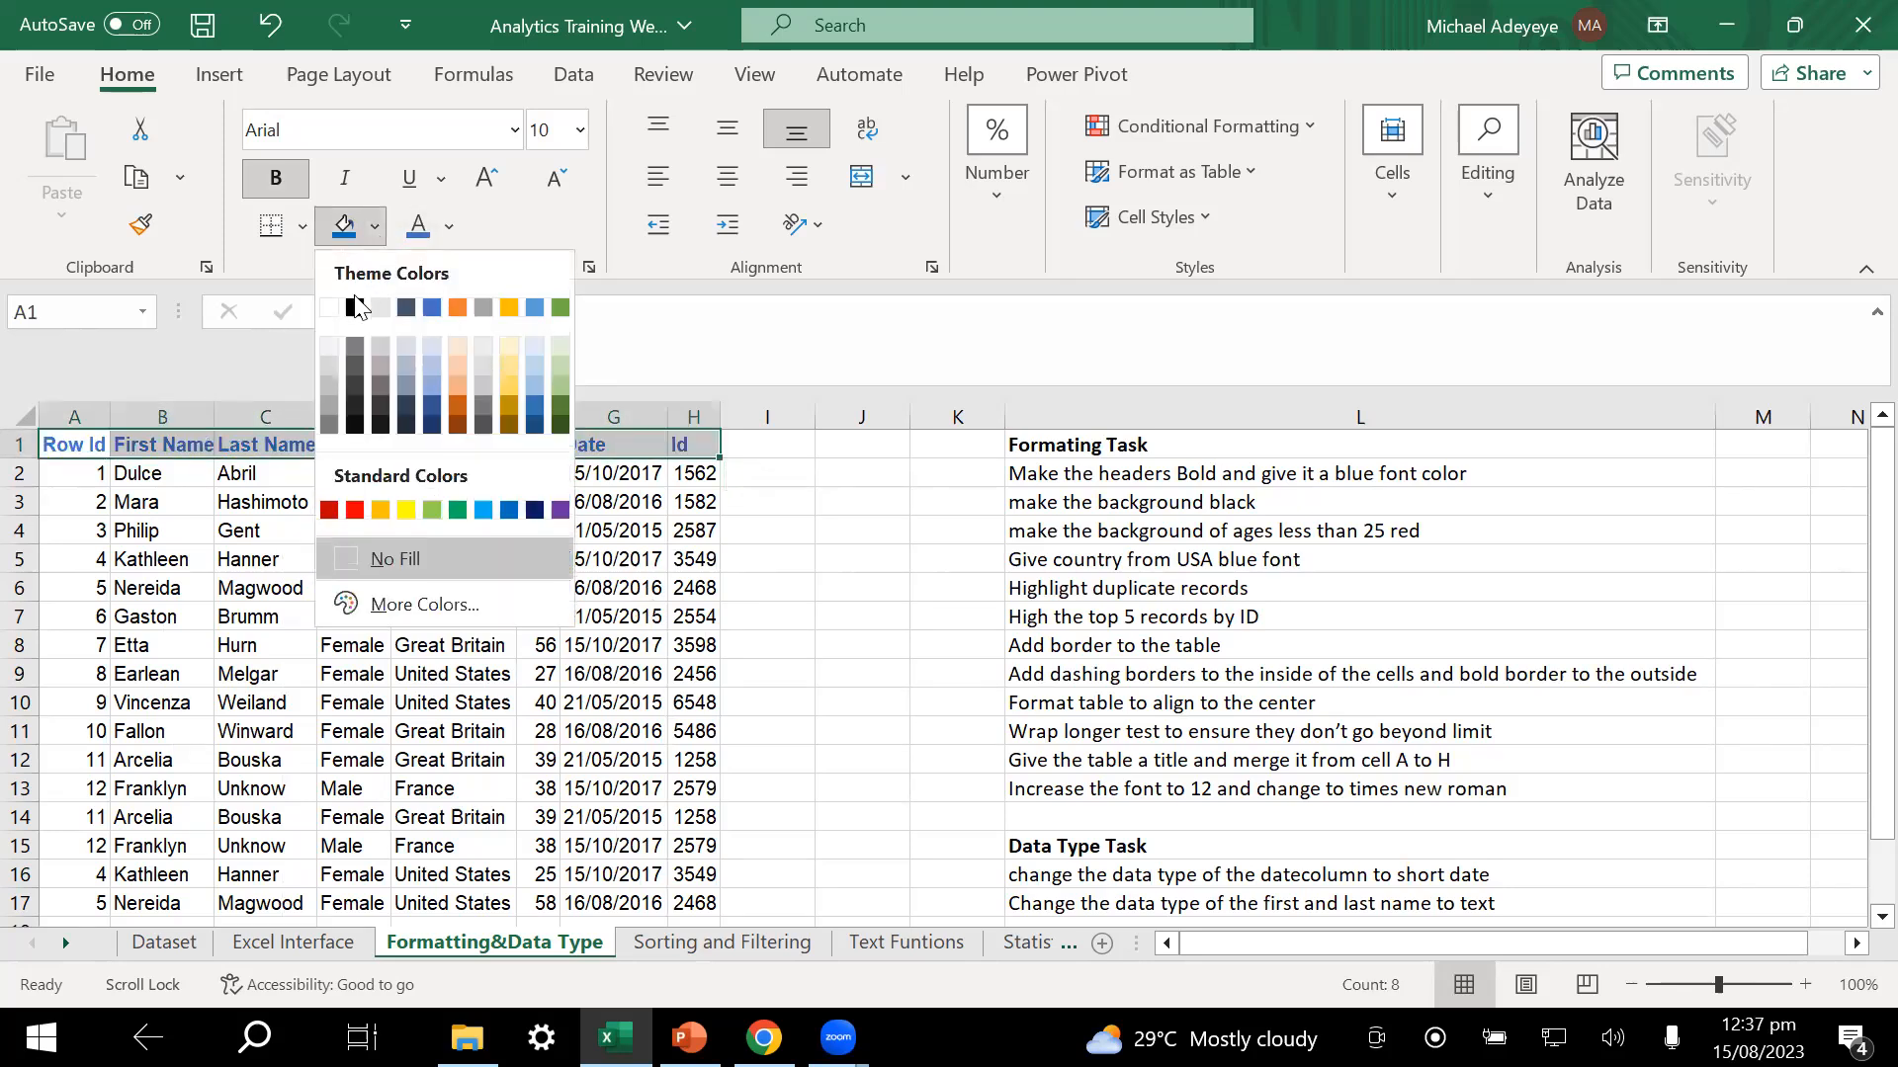
{"action": "left_click", "coordinate": [360, 313]}
{"action": "left_click", "coordinate": [625, 535]}
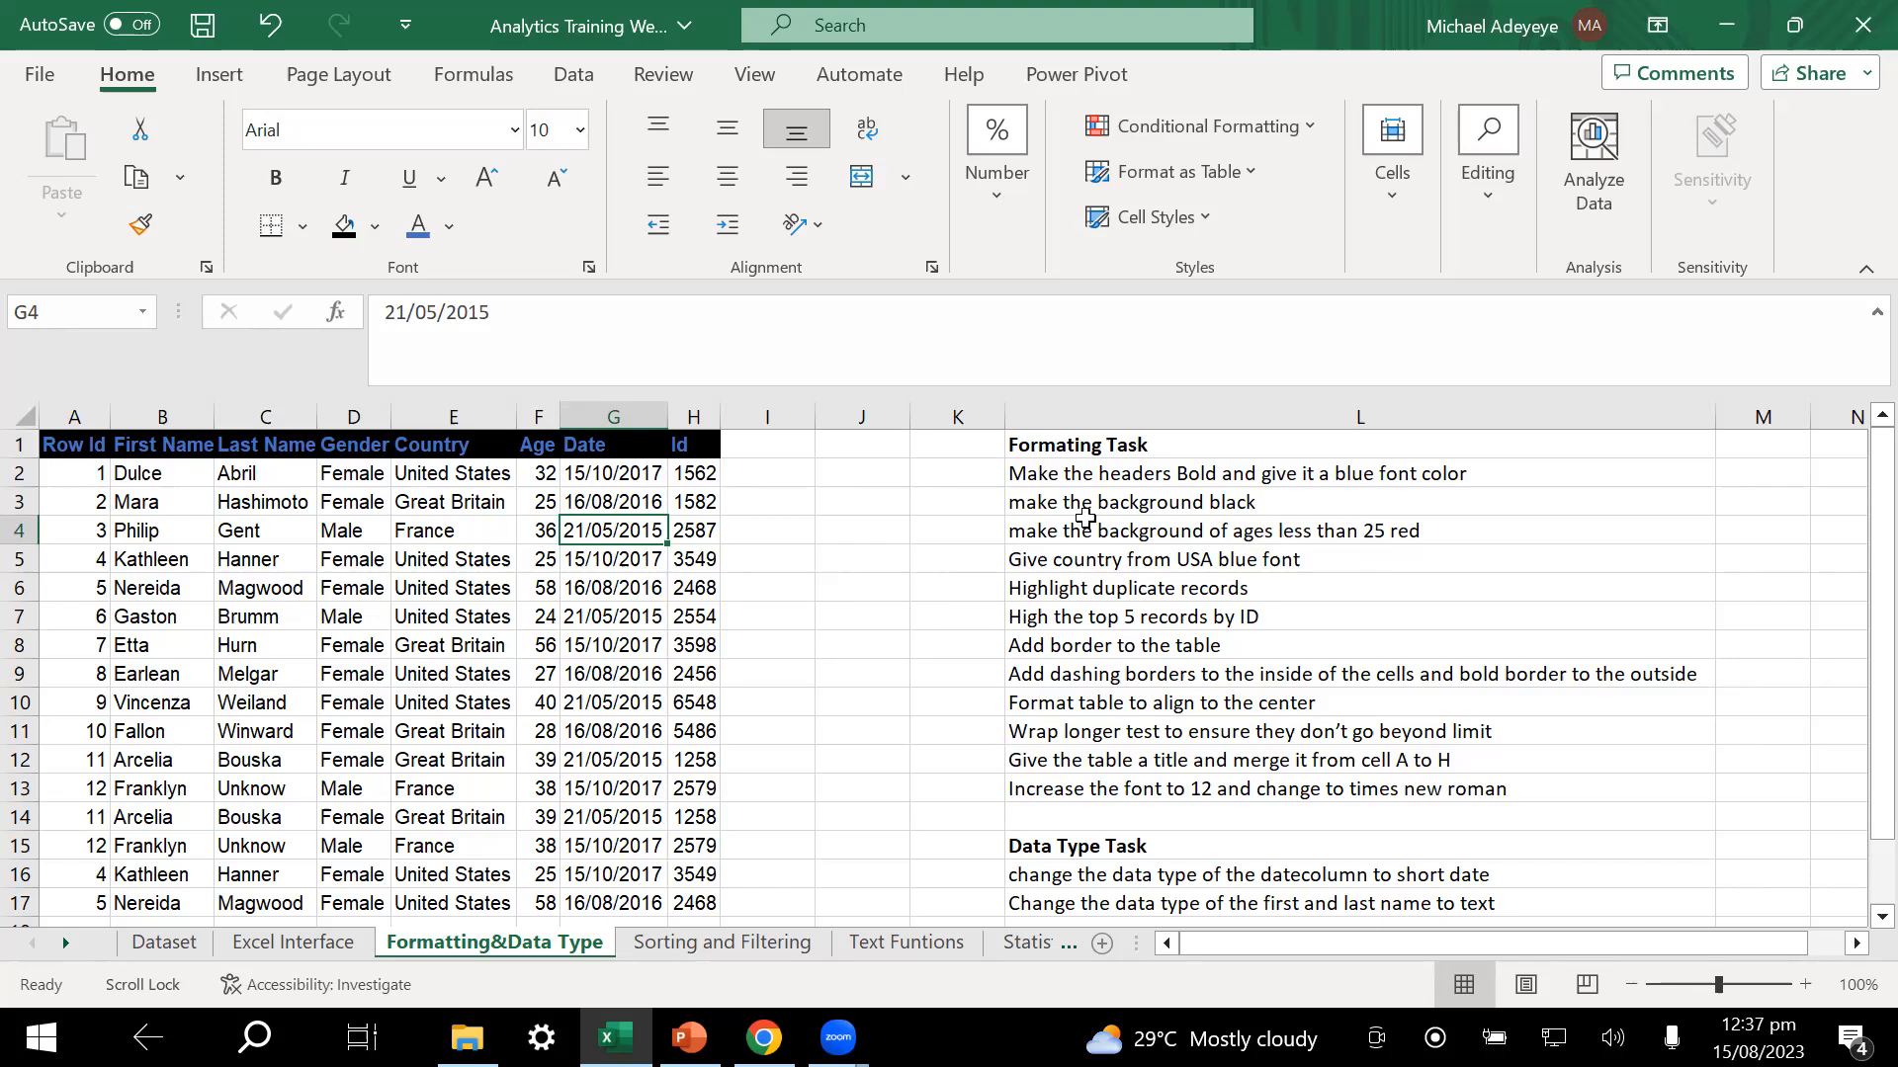
- Widen the Age column, and look through its values for ages less than 25
{"action": "left_click_drag", "start_coordinate": [555, 416], "coordinate": [598, 415]}
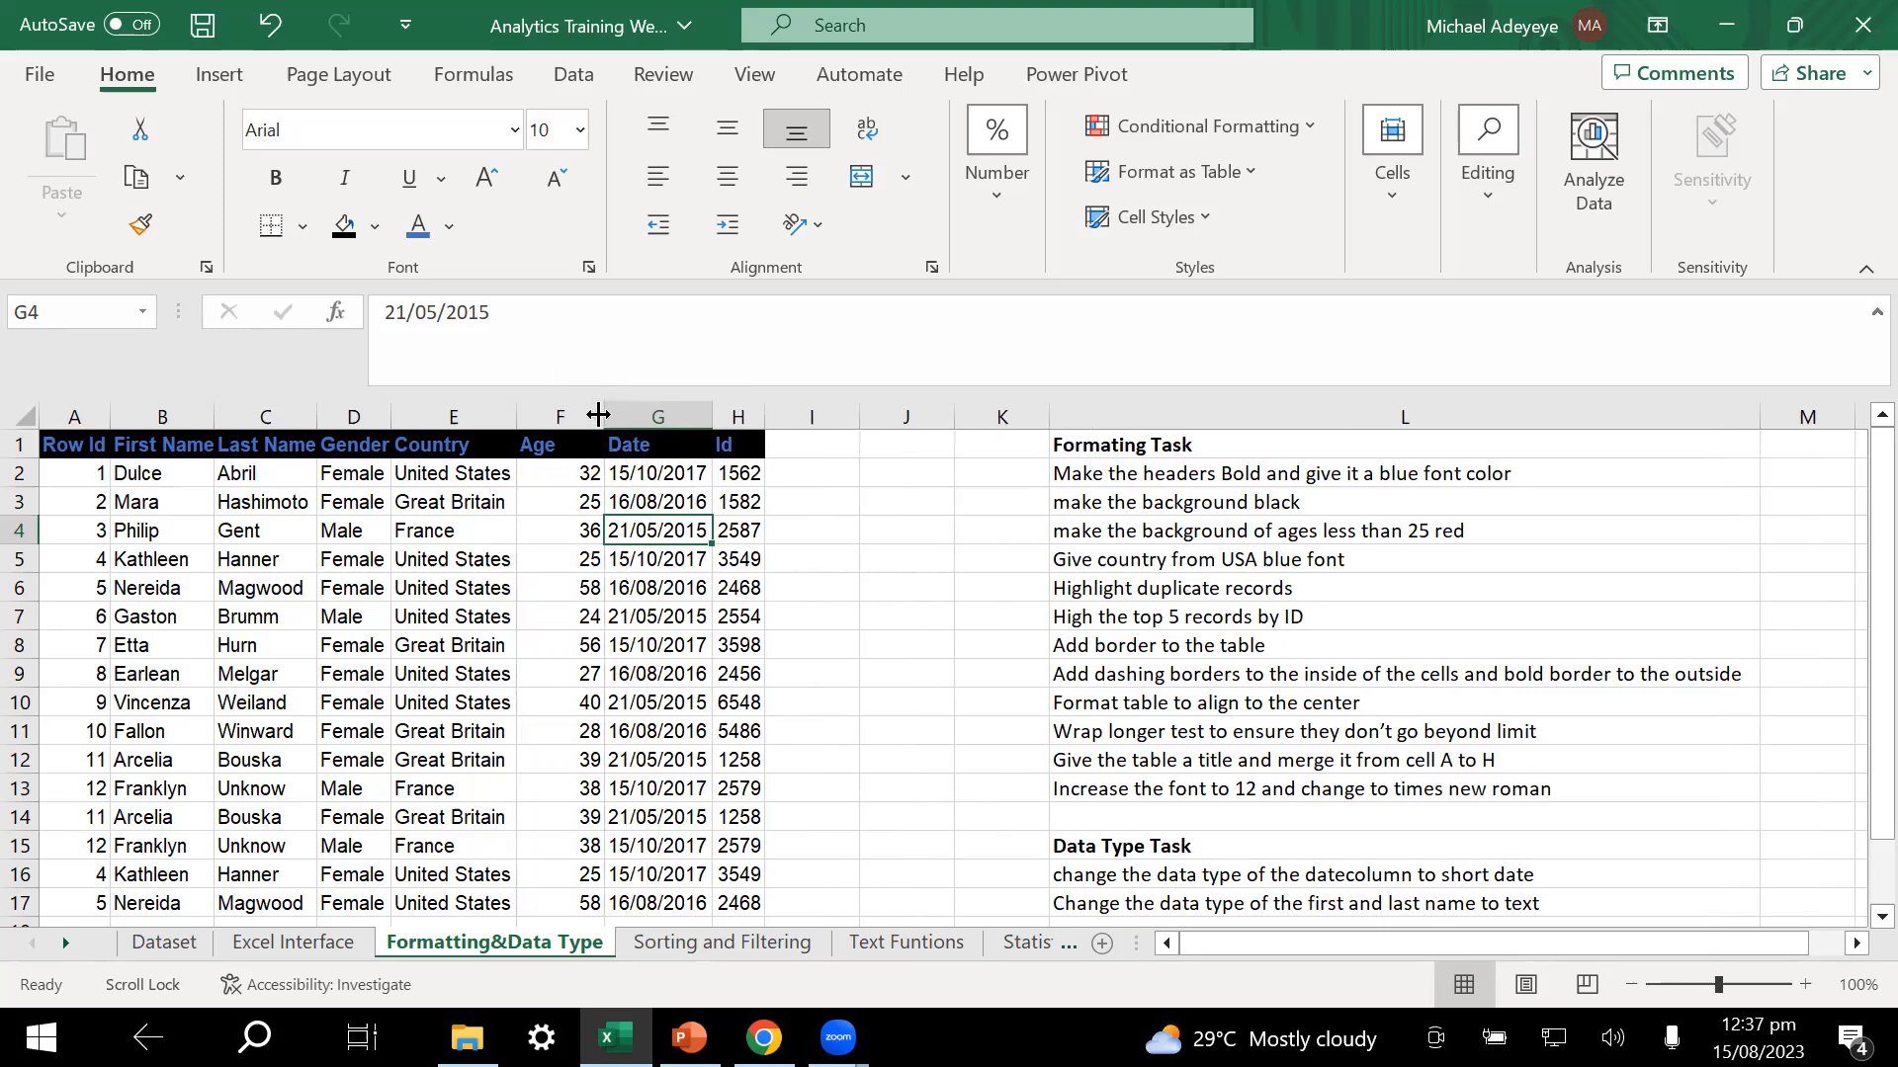
{"action": "left_click", "coordinate": [1389, 553]}
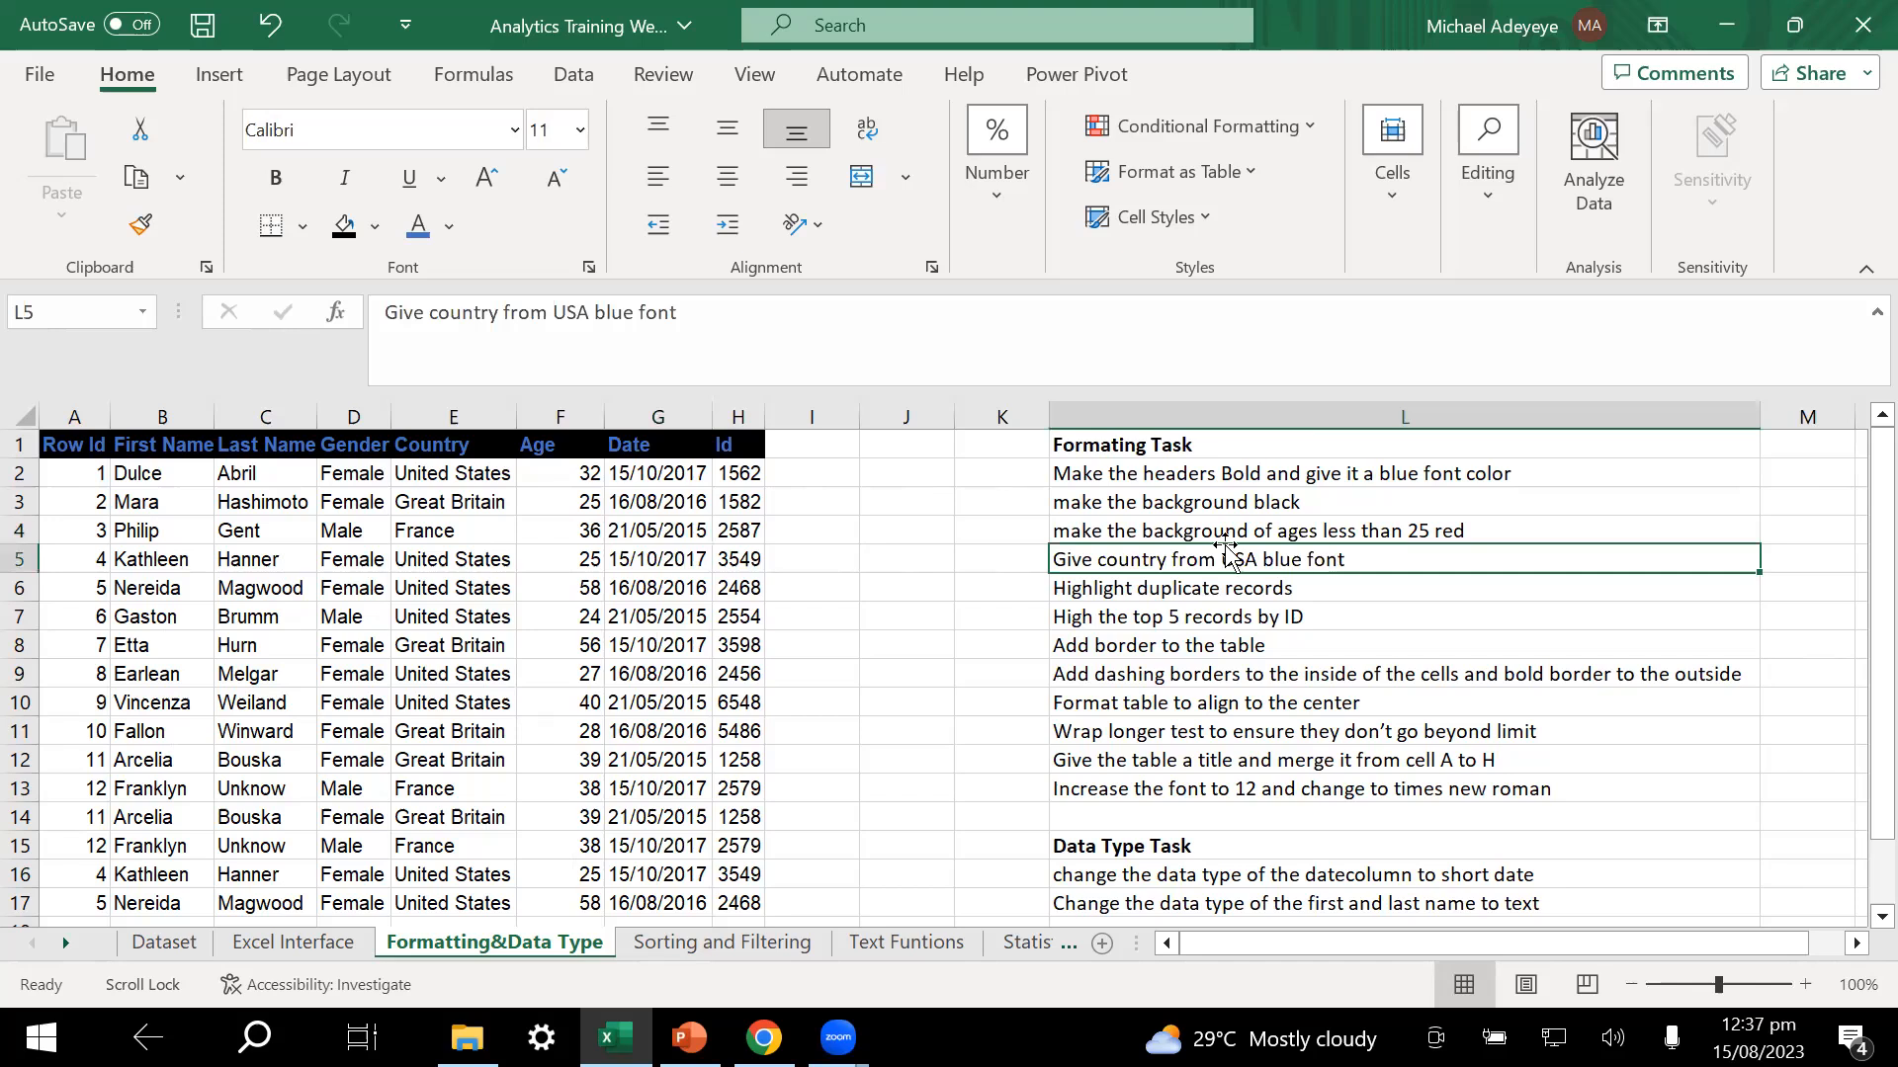
{"action": "left_click", "coordinate": [576, 474]}
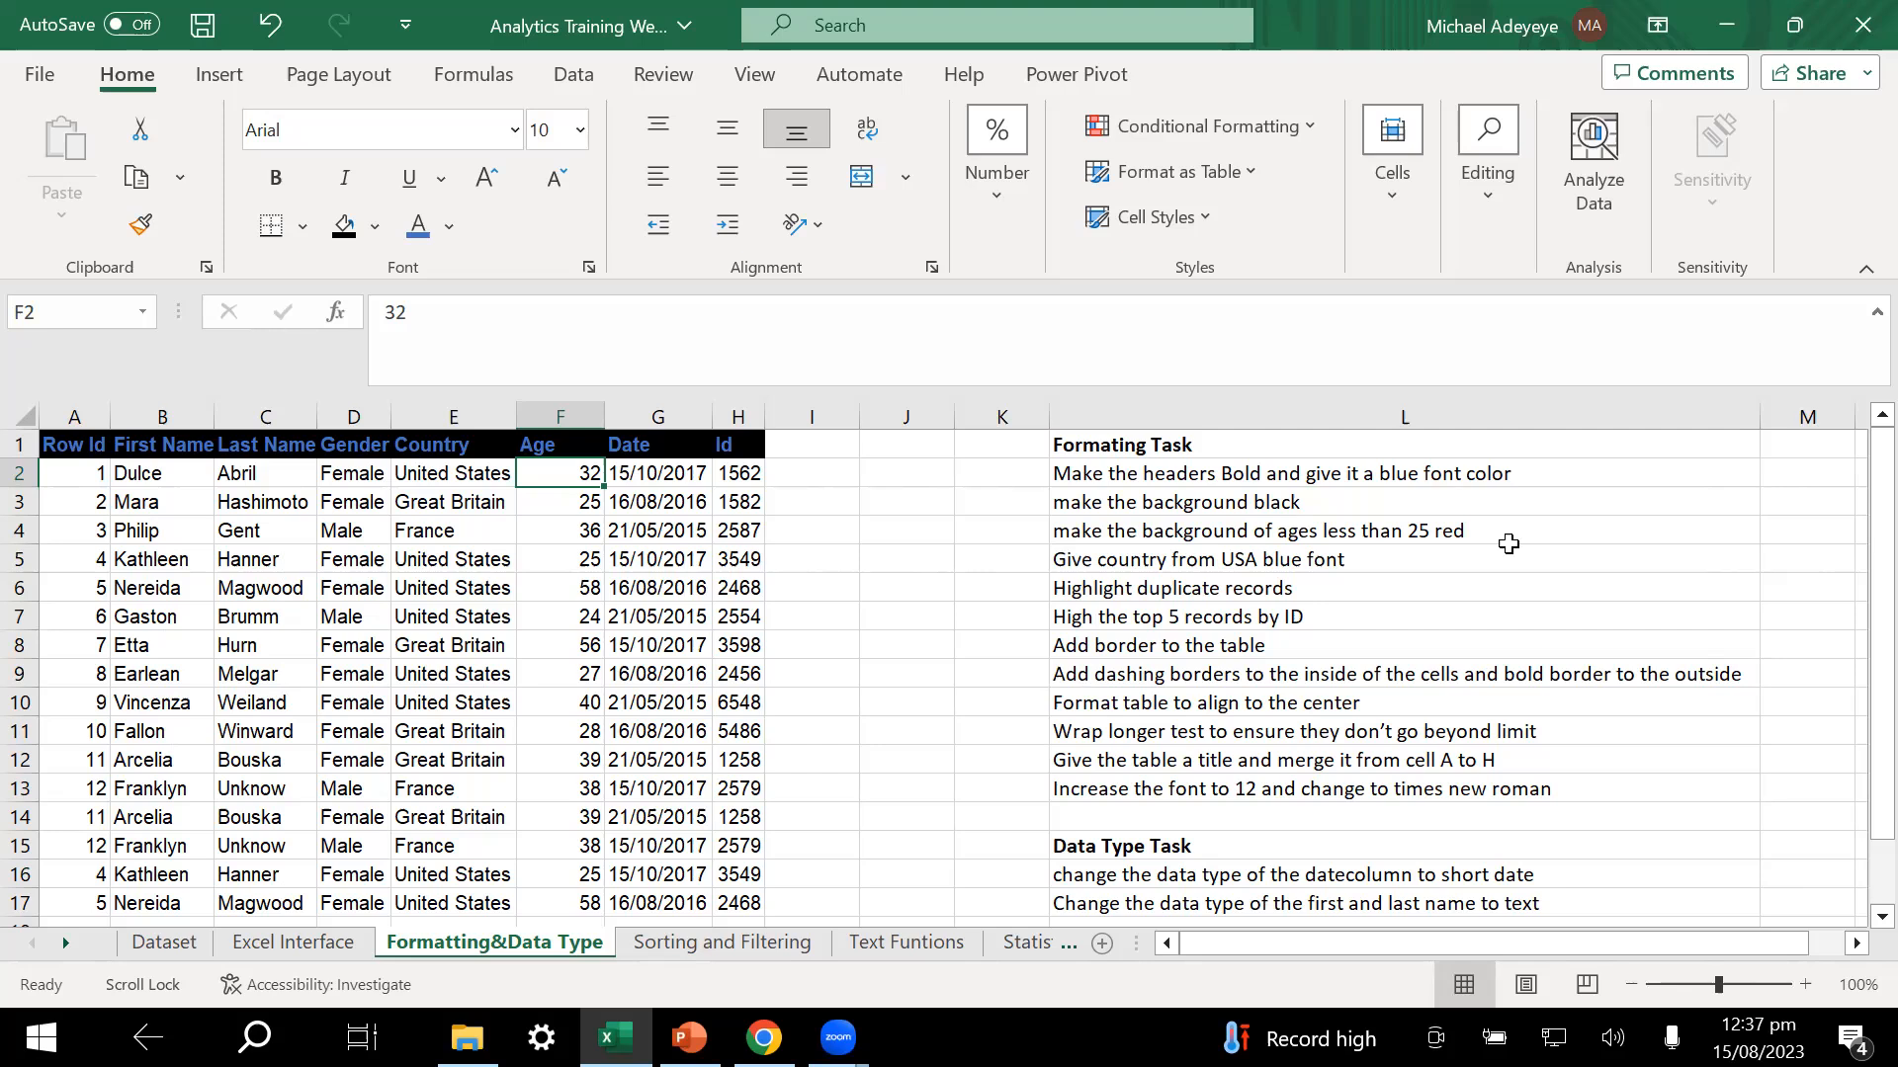
{"action": "left_click", "coordinate": [590, 501]}
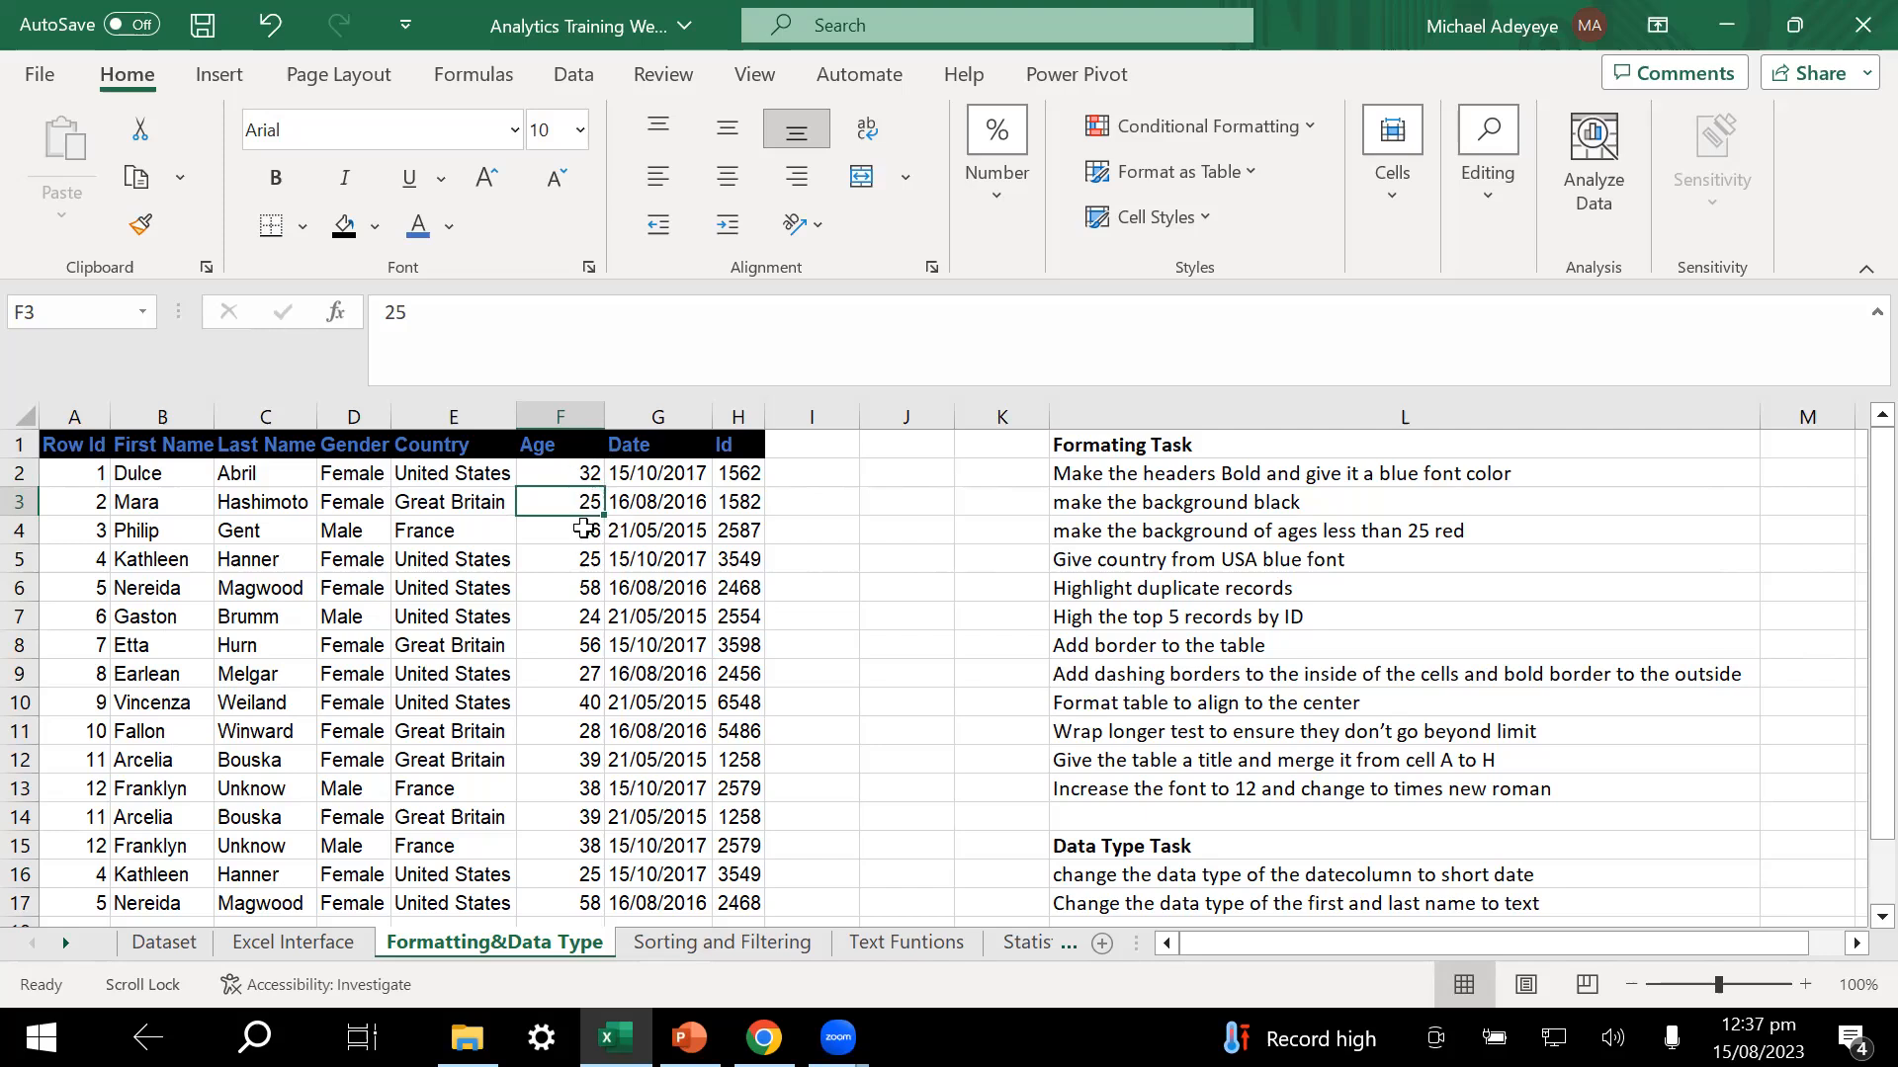
{"action": "left_click", "coordinate": [579, 561]}
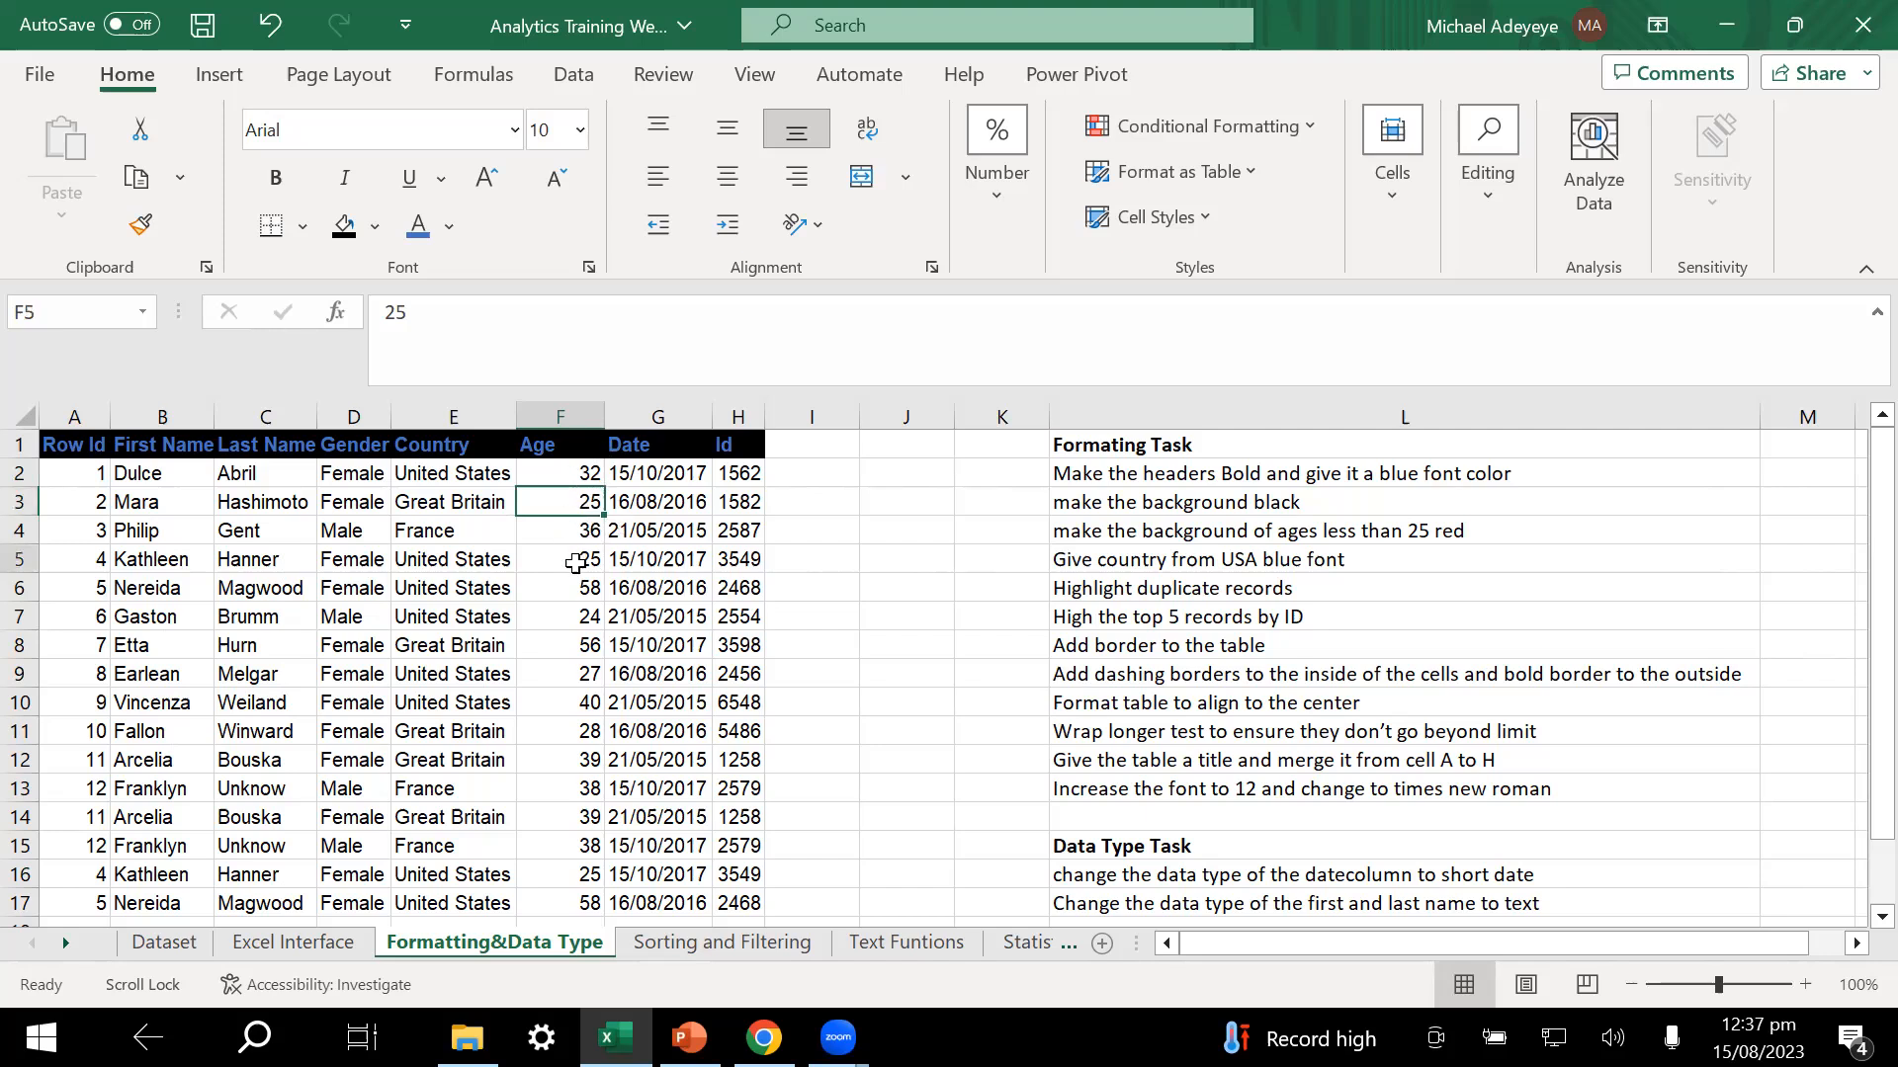
{"action": "left_click", "coordinate": [576, 622]}
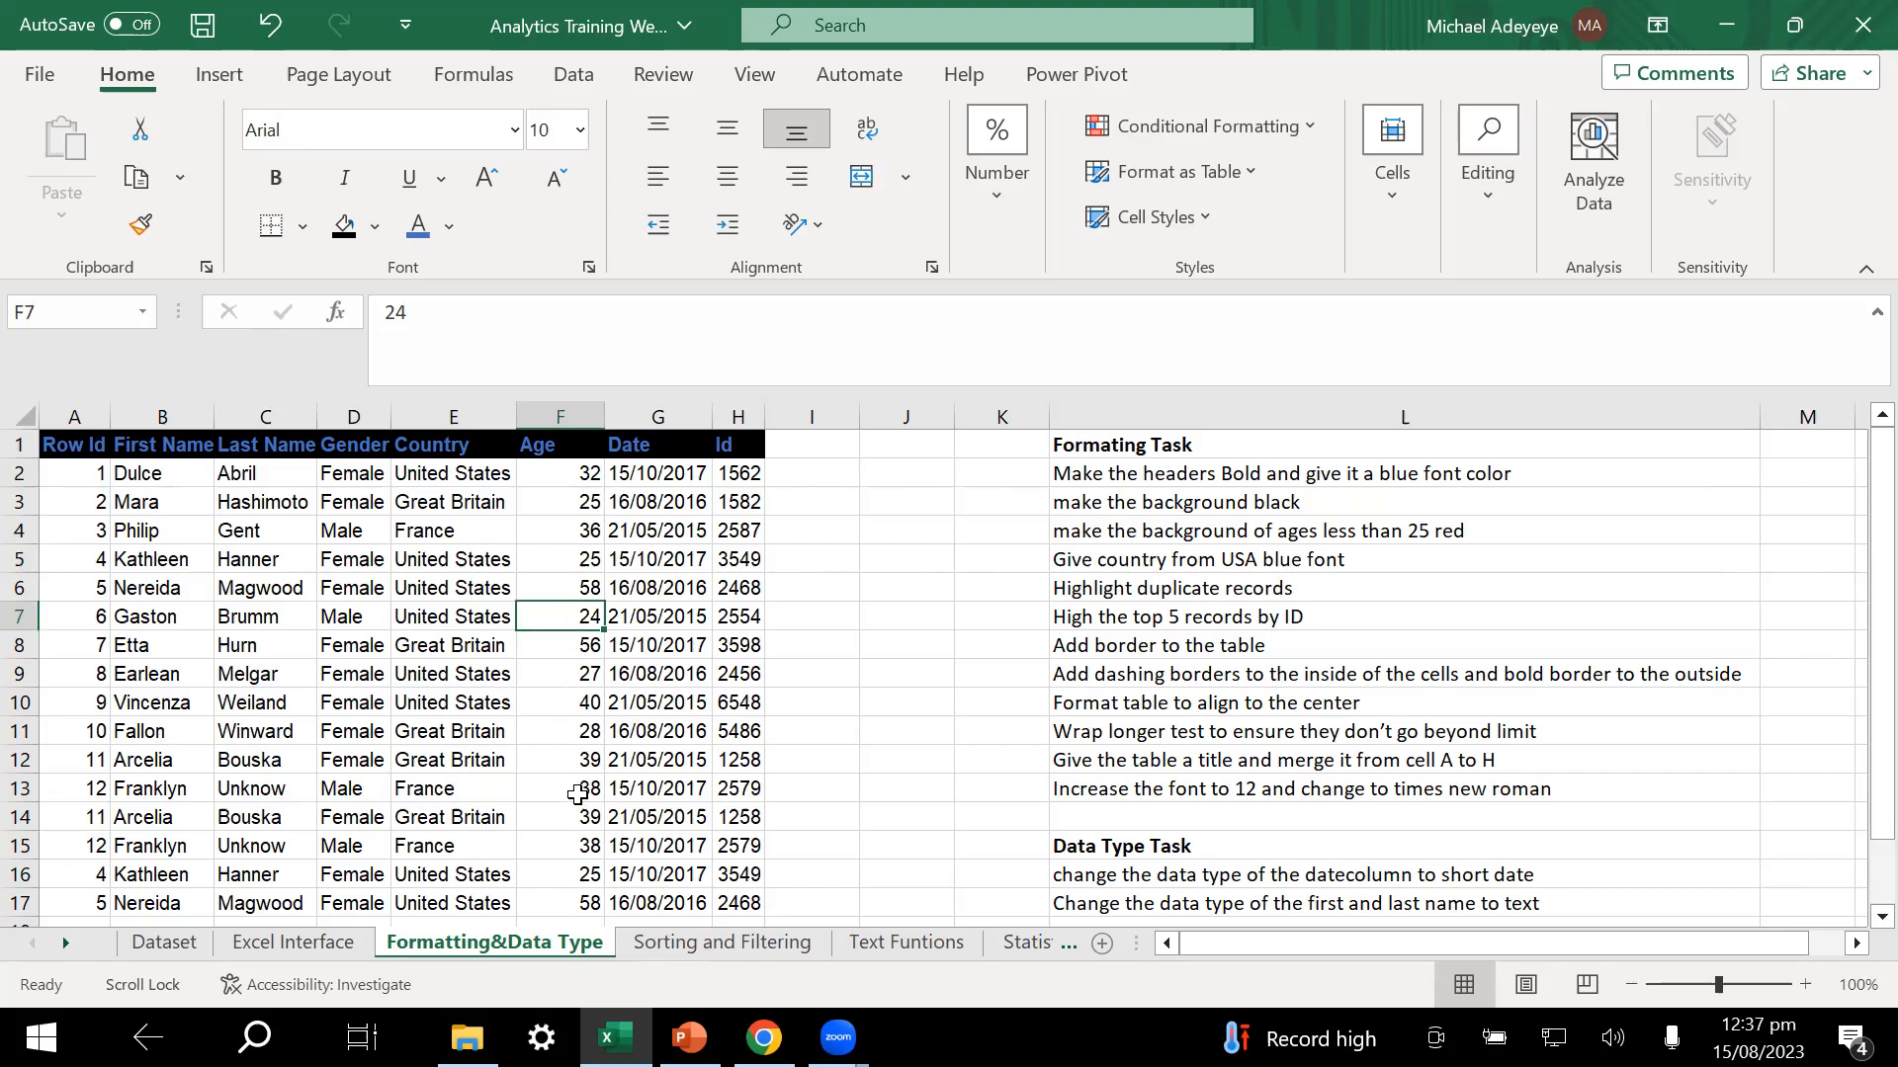
{"action": "scroll", "coordinate": [581, 797], "scroll_direction": "down", "scroll_amount": 2}
{"action": "scroll", "coordinate": [598, 692], "scroll_direction": "up", "scroll_amount": 2}
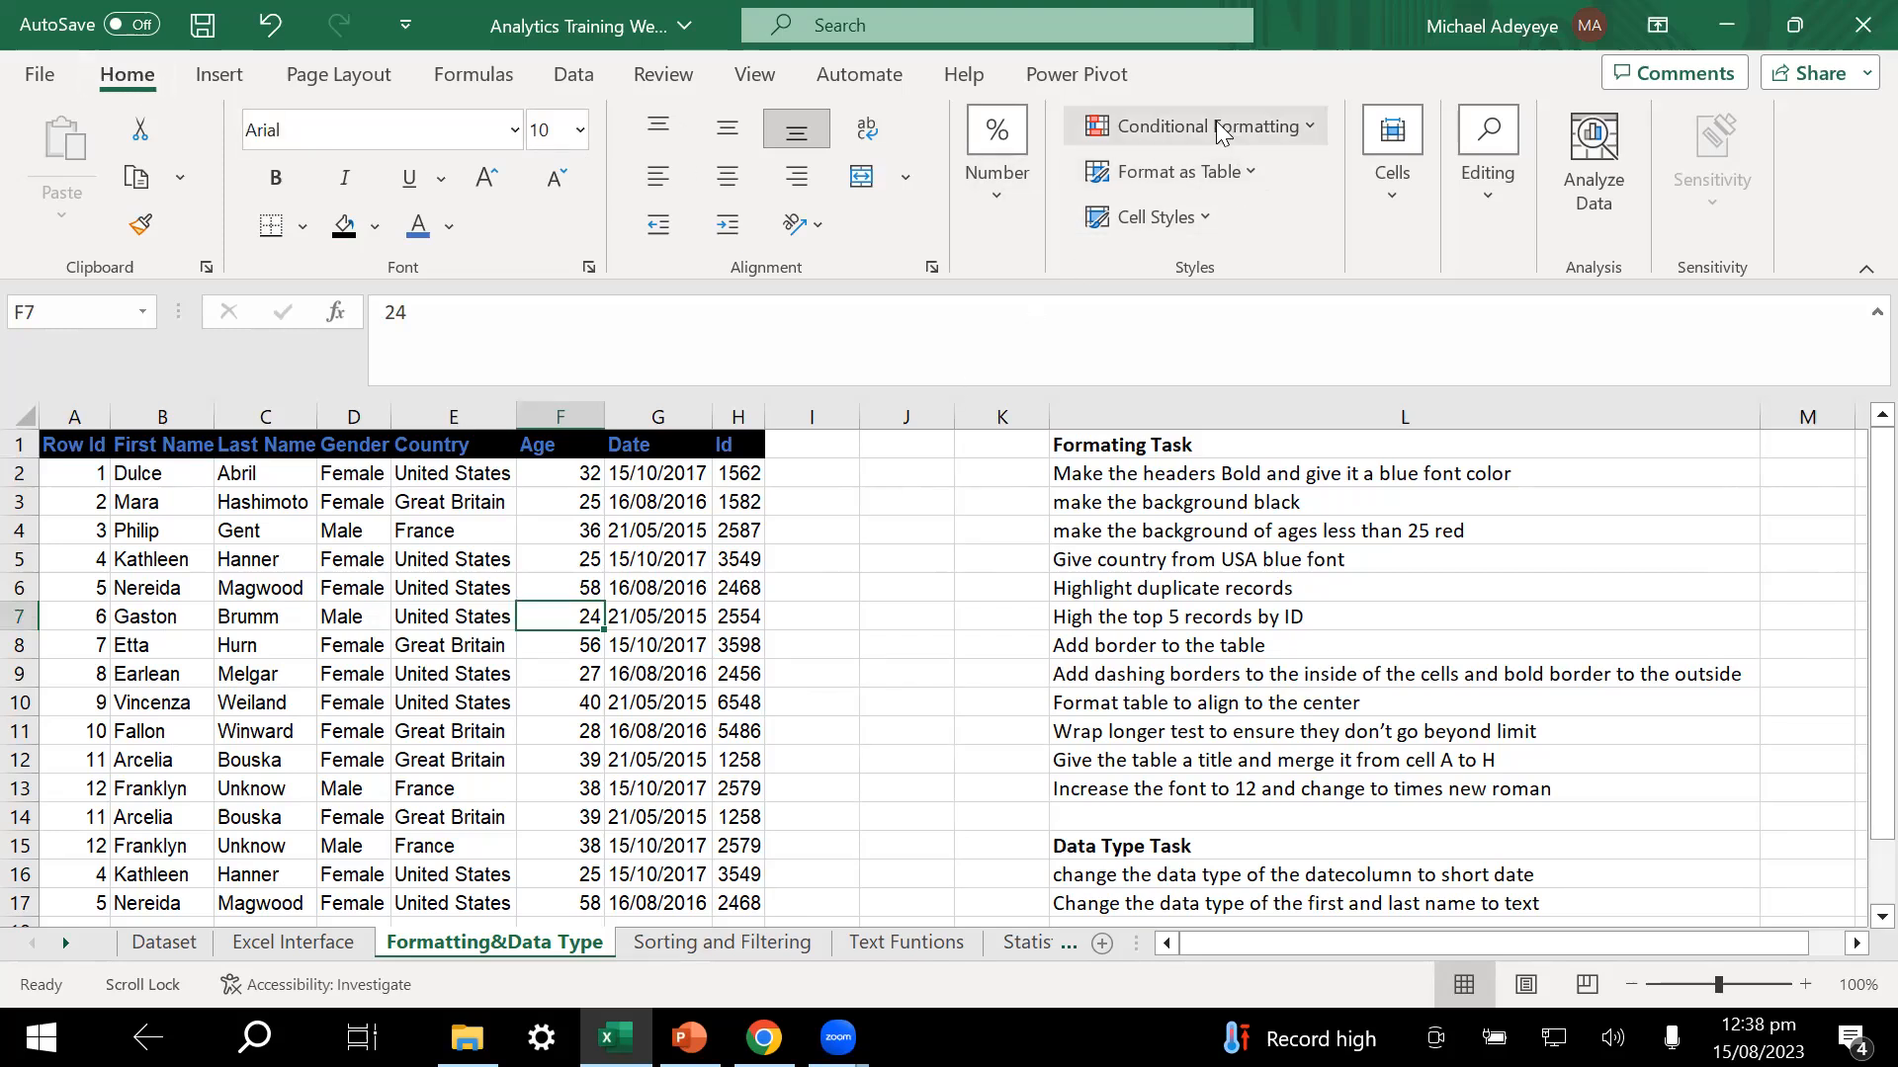
- Apply a Less Than conditional formatting rule to the ages in F2:F17, giving values under 25 a Light Red Fill
{"action": "left_click_drag", "start_coordinate": [589, 474], "coordinate": [581, 904]}
{"action": "scroll", "coordinate": [751, 722], "scroll_direction": "down", "scroll_amount": 2}
{"action": "scroll", "coordinate": [751, 721], "scroll_direction": "up", "scroll_amount": 2}
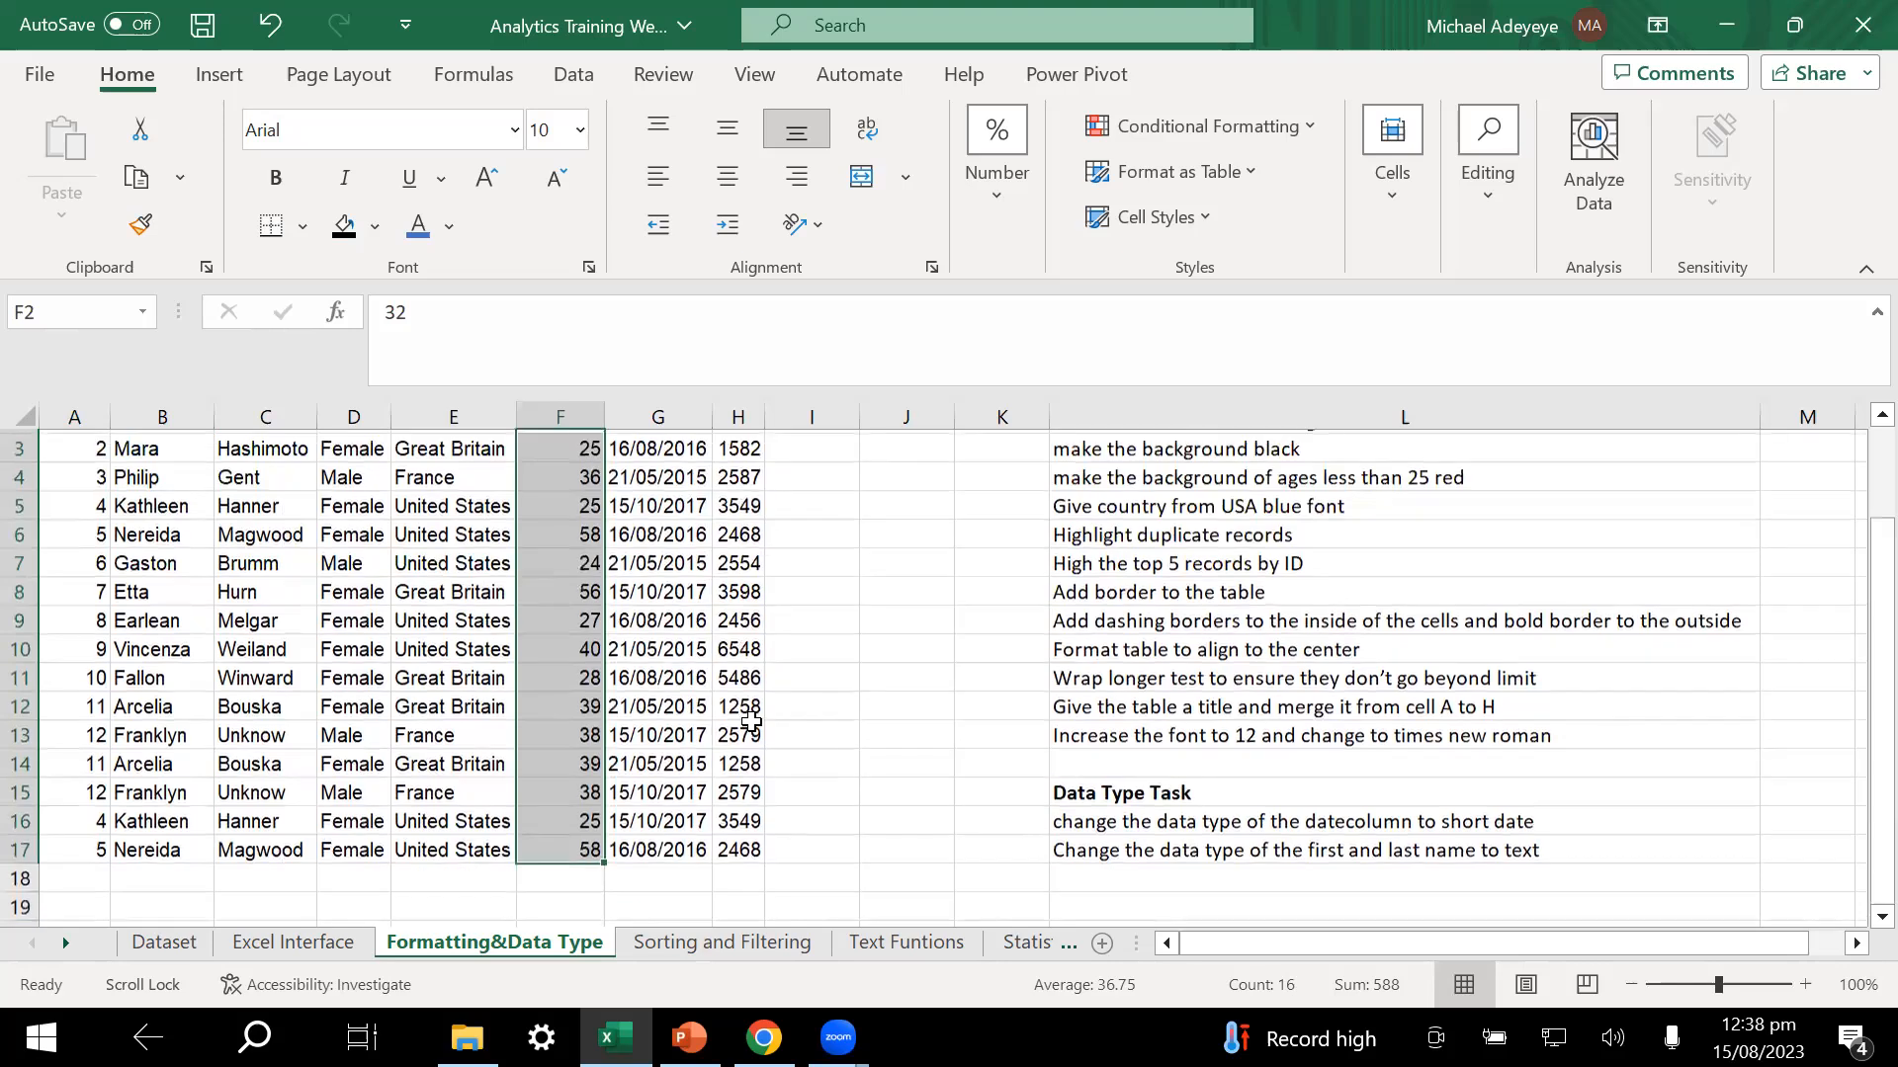
{"action": "scroll", "coordinate": [751, 722], "scroll_direction": "up", "scroll_amount": 1}
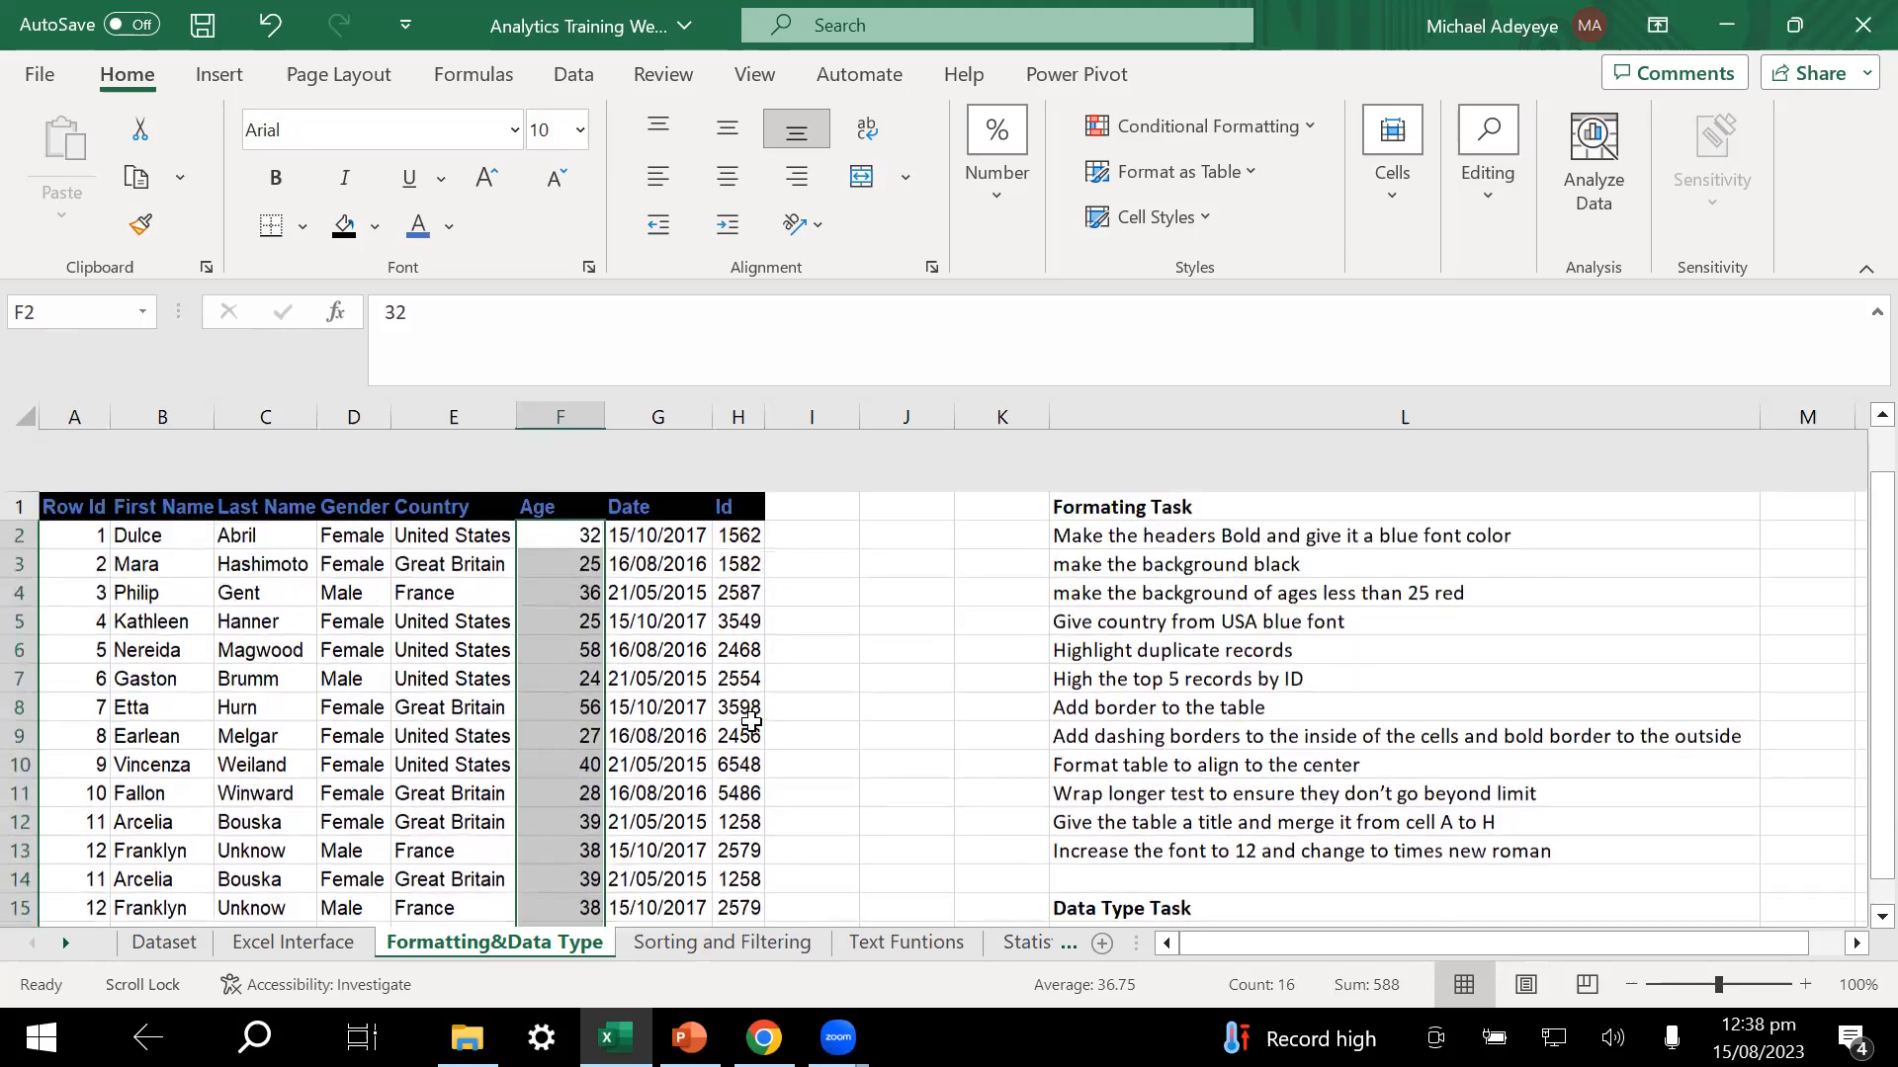
{"action": "left_click_drag", "start_coordinate": [583, 473], "coordinate": [578, 911]}
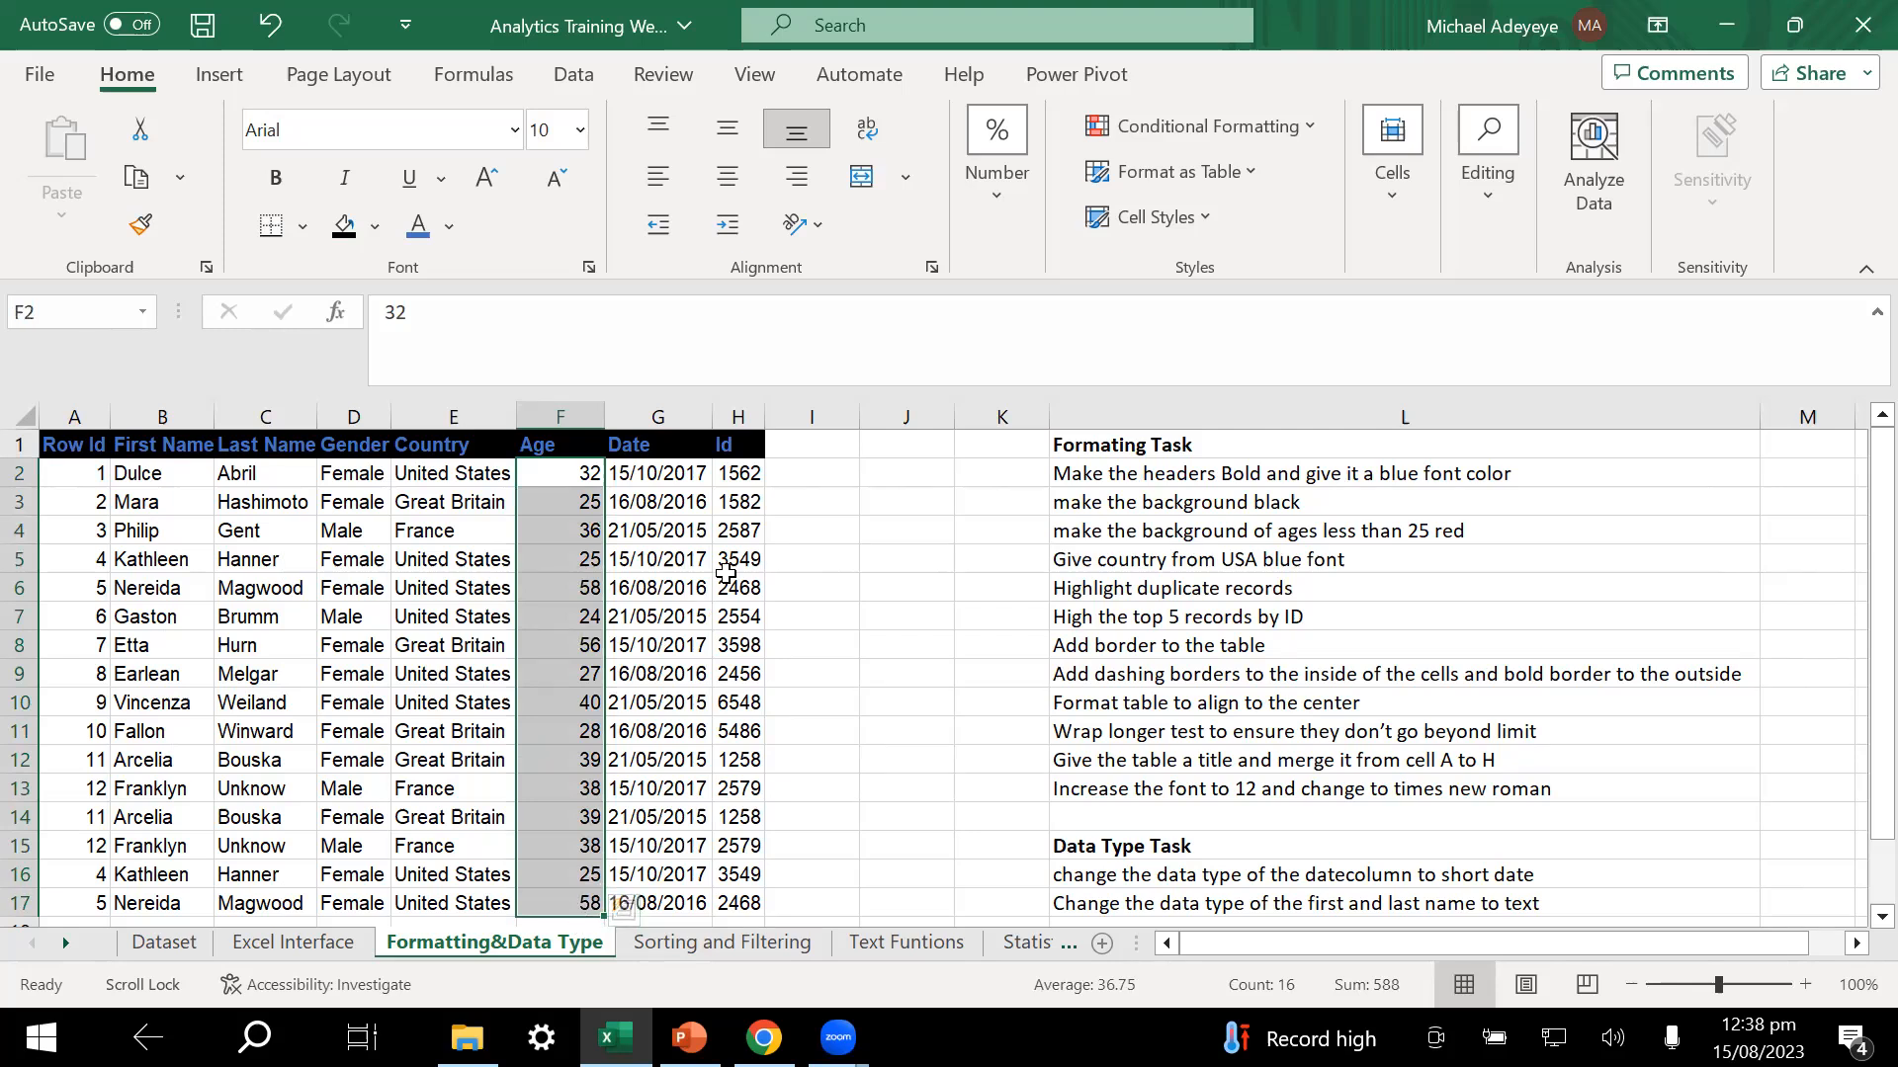
{"action": "left_click", "coordinate": [1188, 129]}
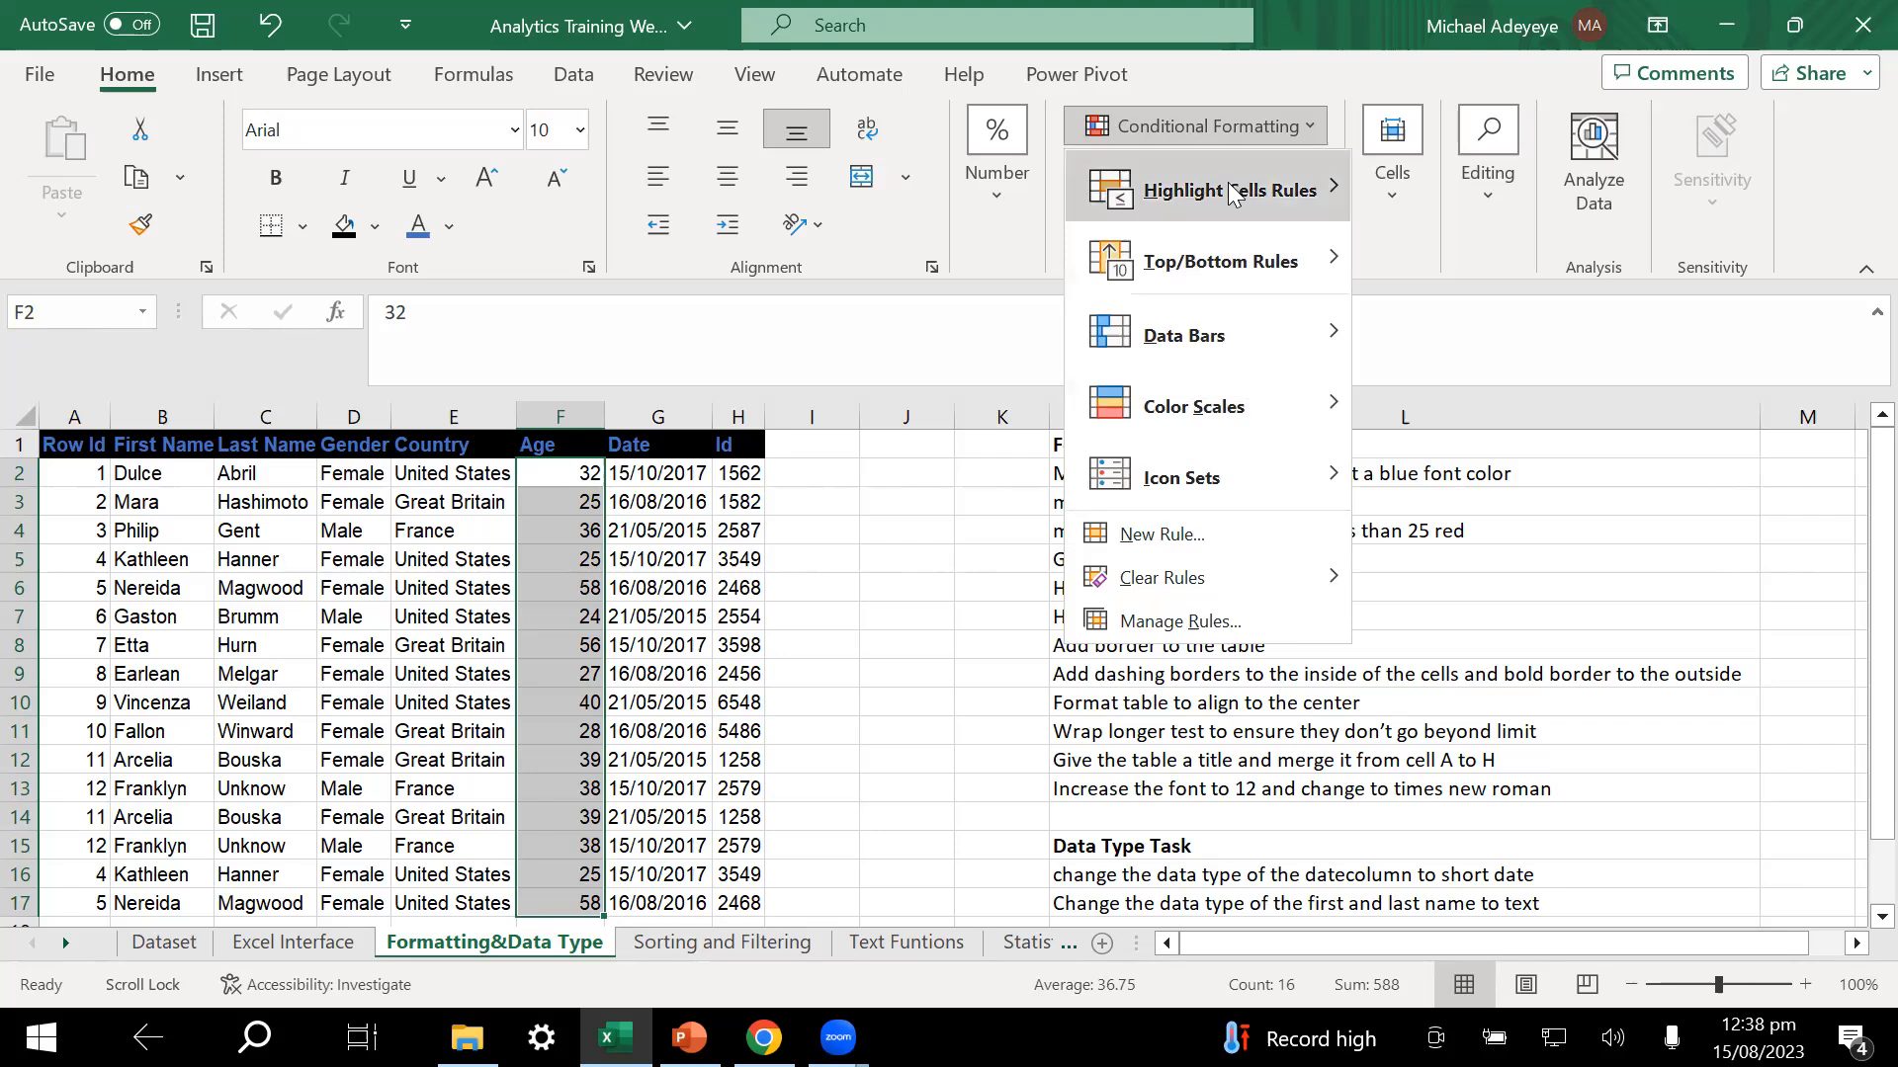
{"action": "mouse_move", "coordinate": [1228, 186]}
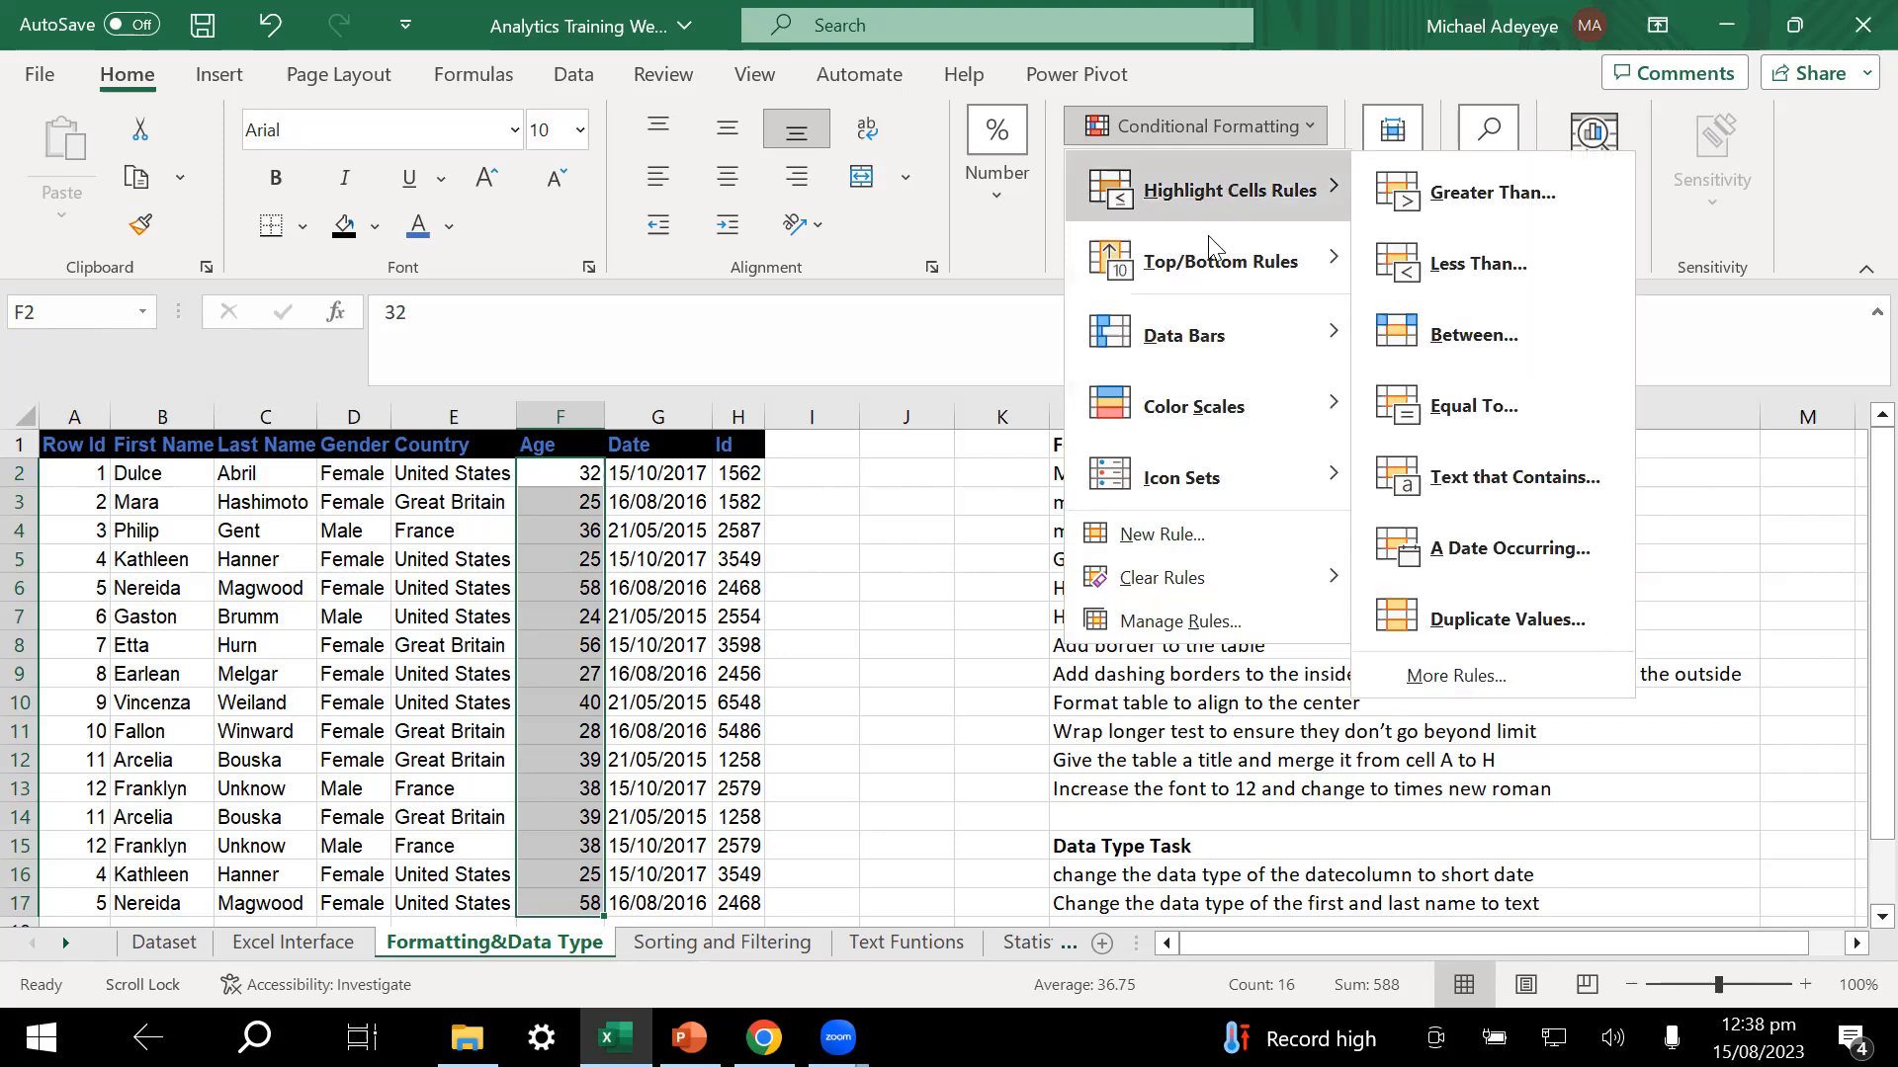
{"action": "mouse_move", "coordinate": [1218, 265]}
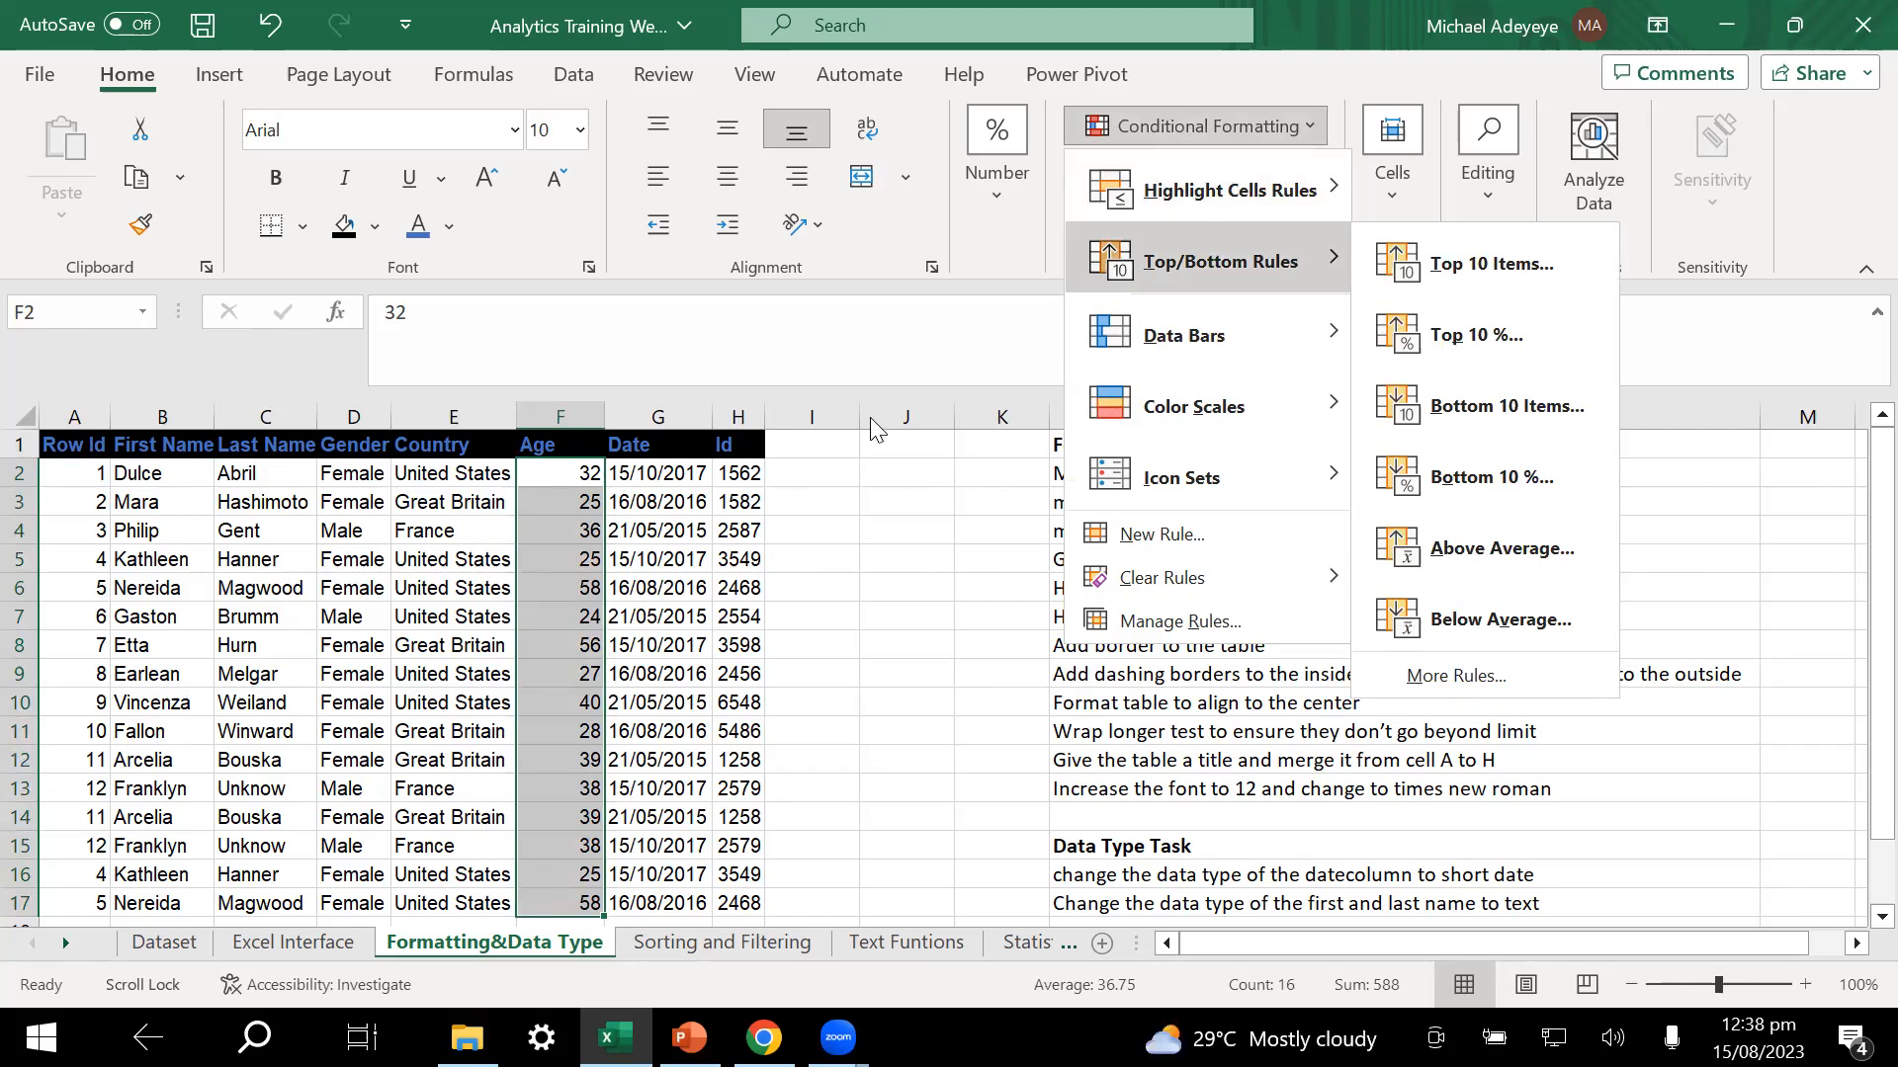
{"action": "mouse_move", "coordinate": [1250, 193]}
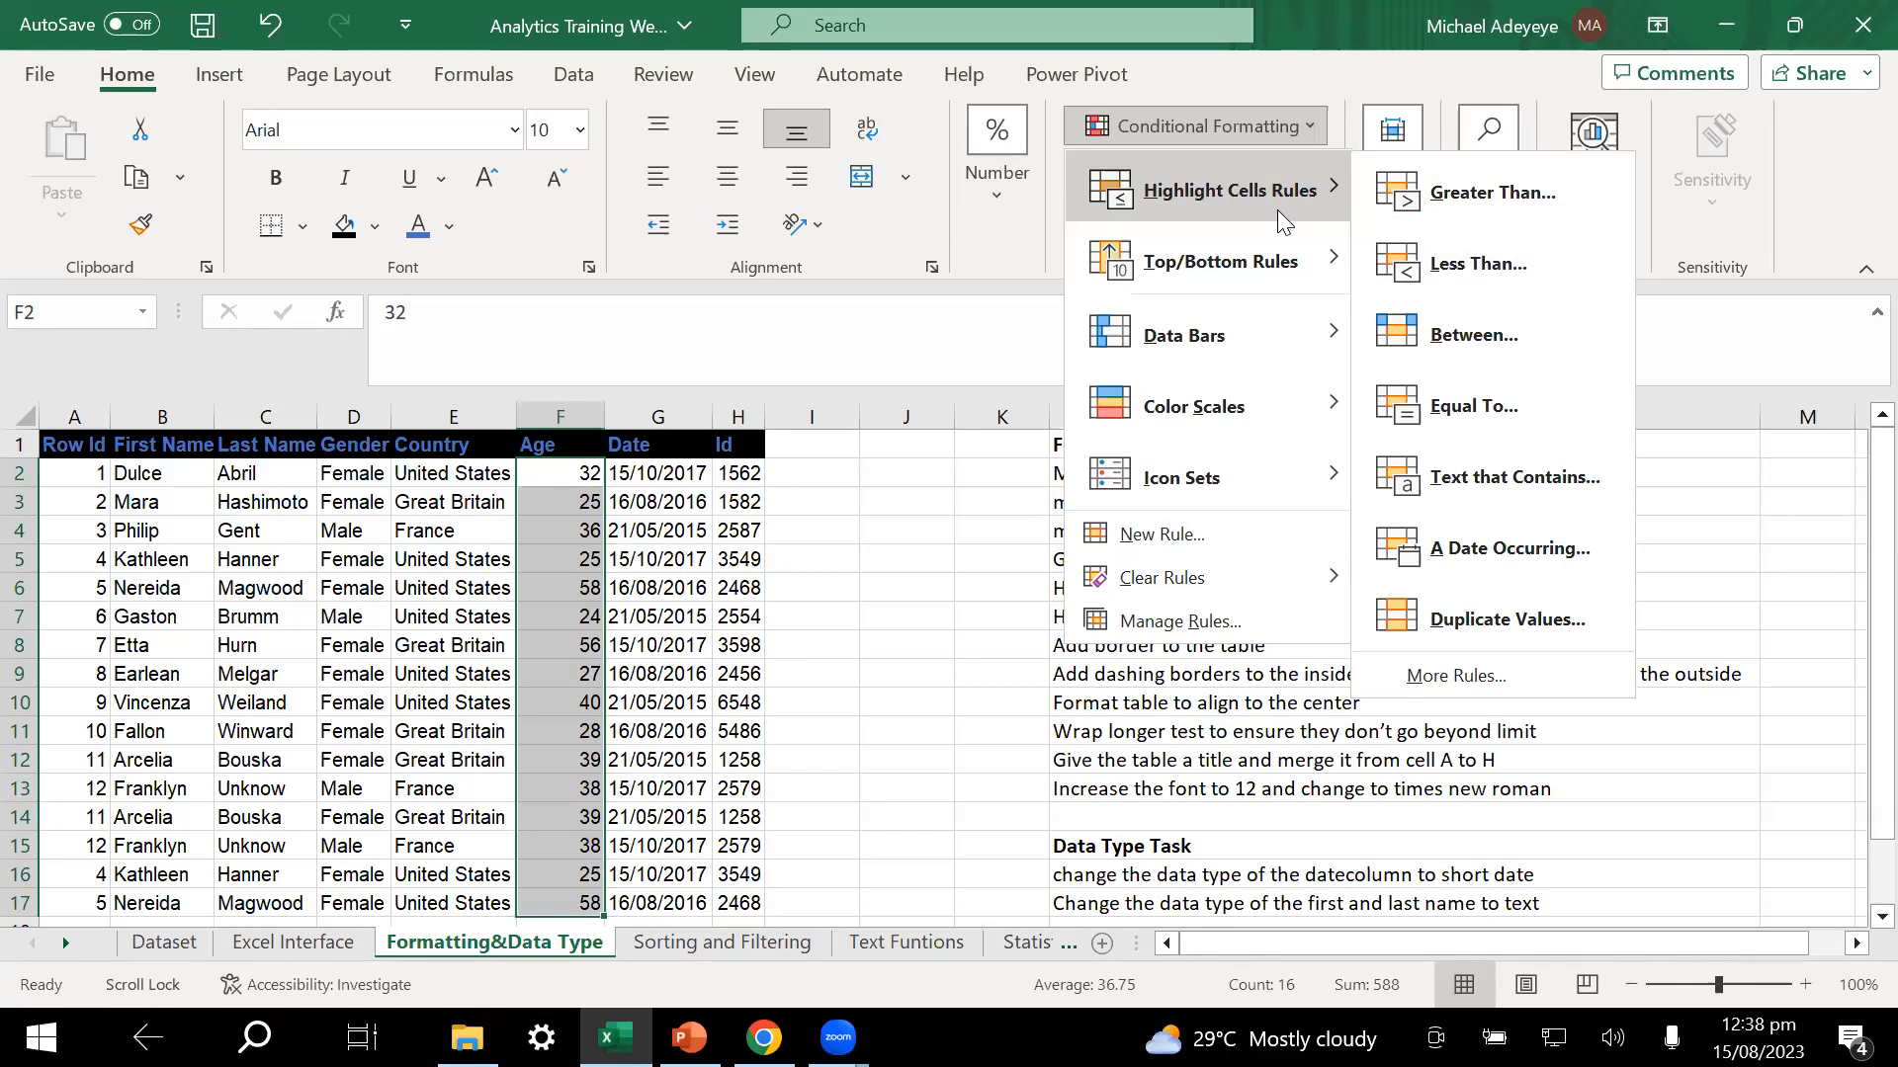
{"action": "mouse_move", "coordinate": [1247, 261]}
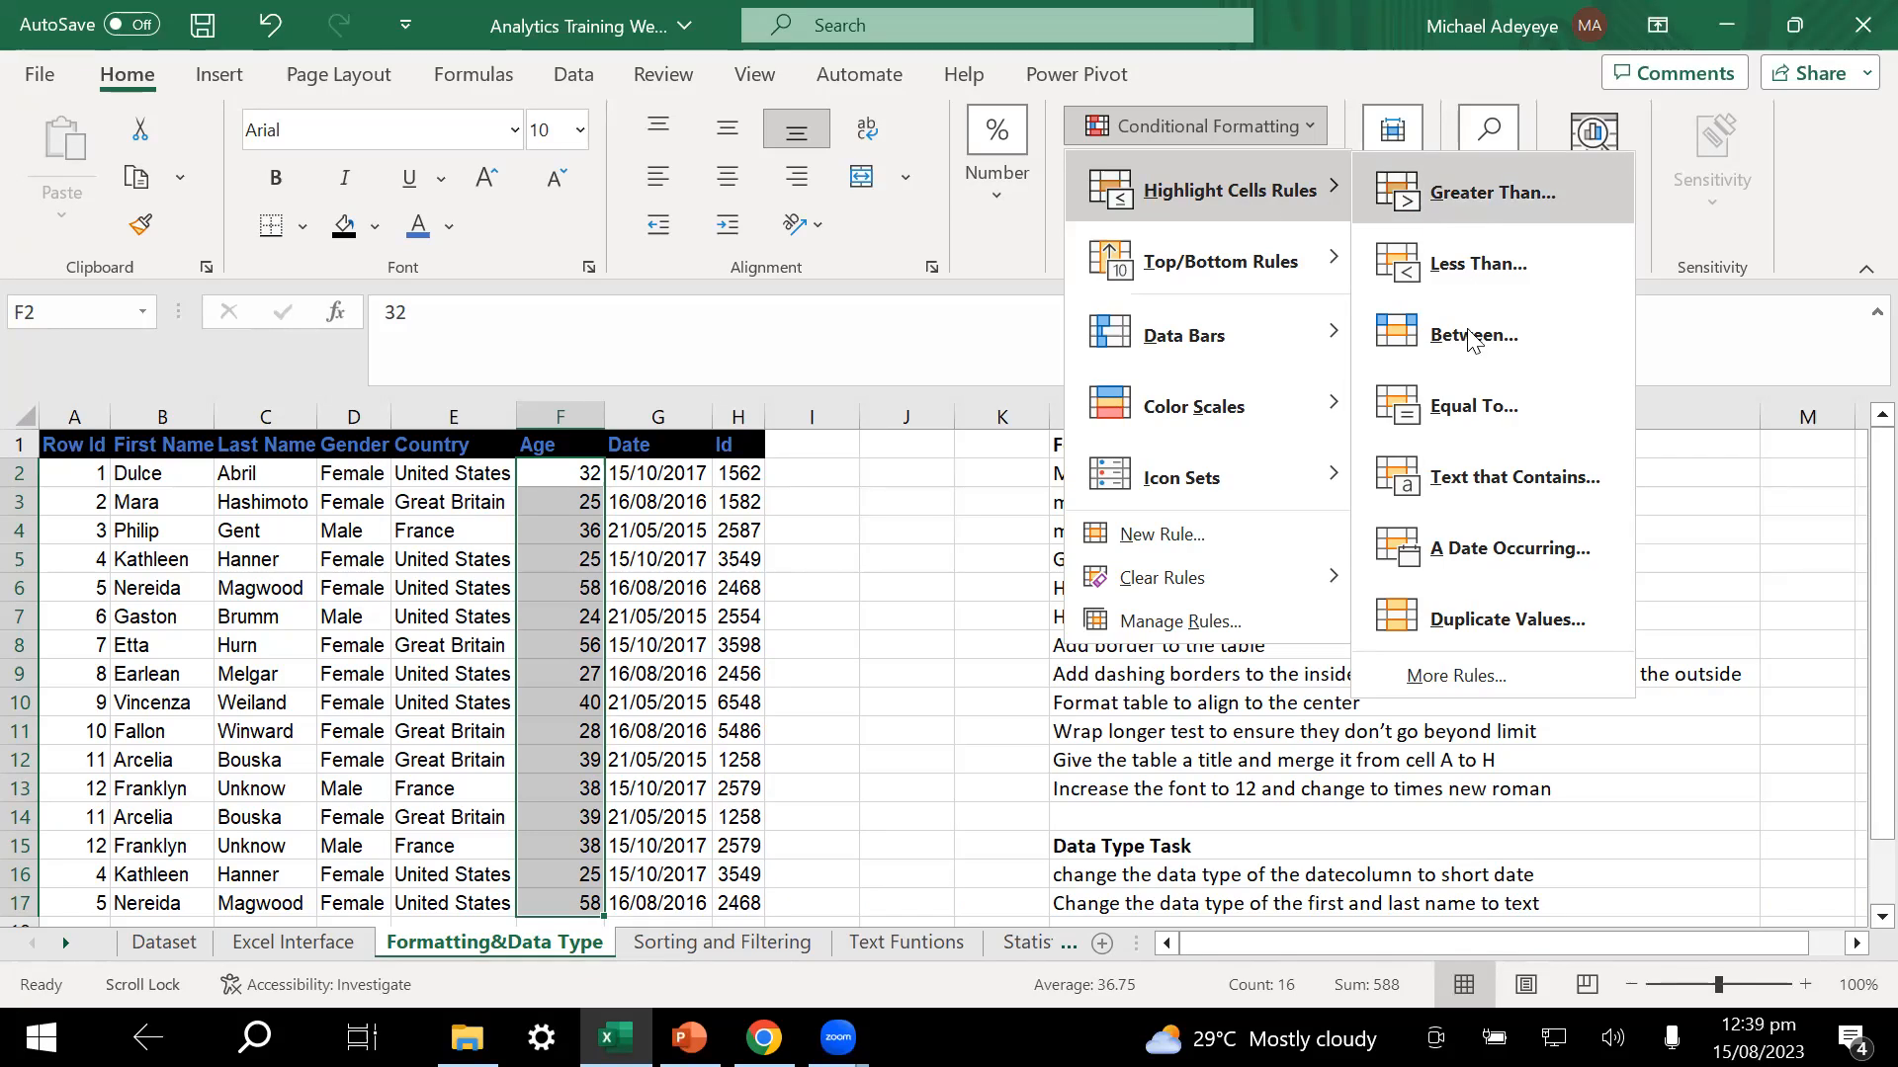
{"action": "left_click", "coordinate": [1471, 267]}
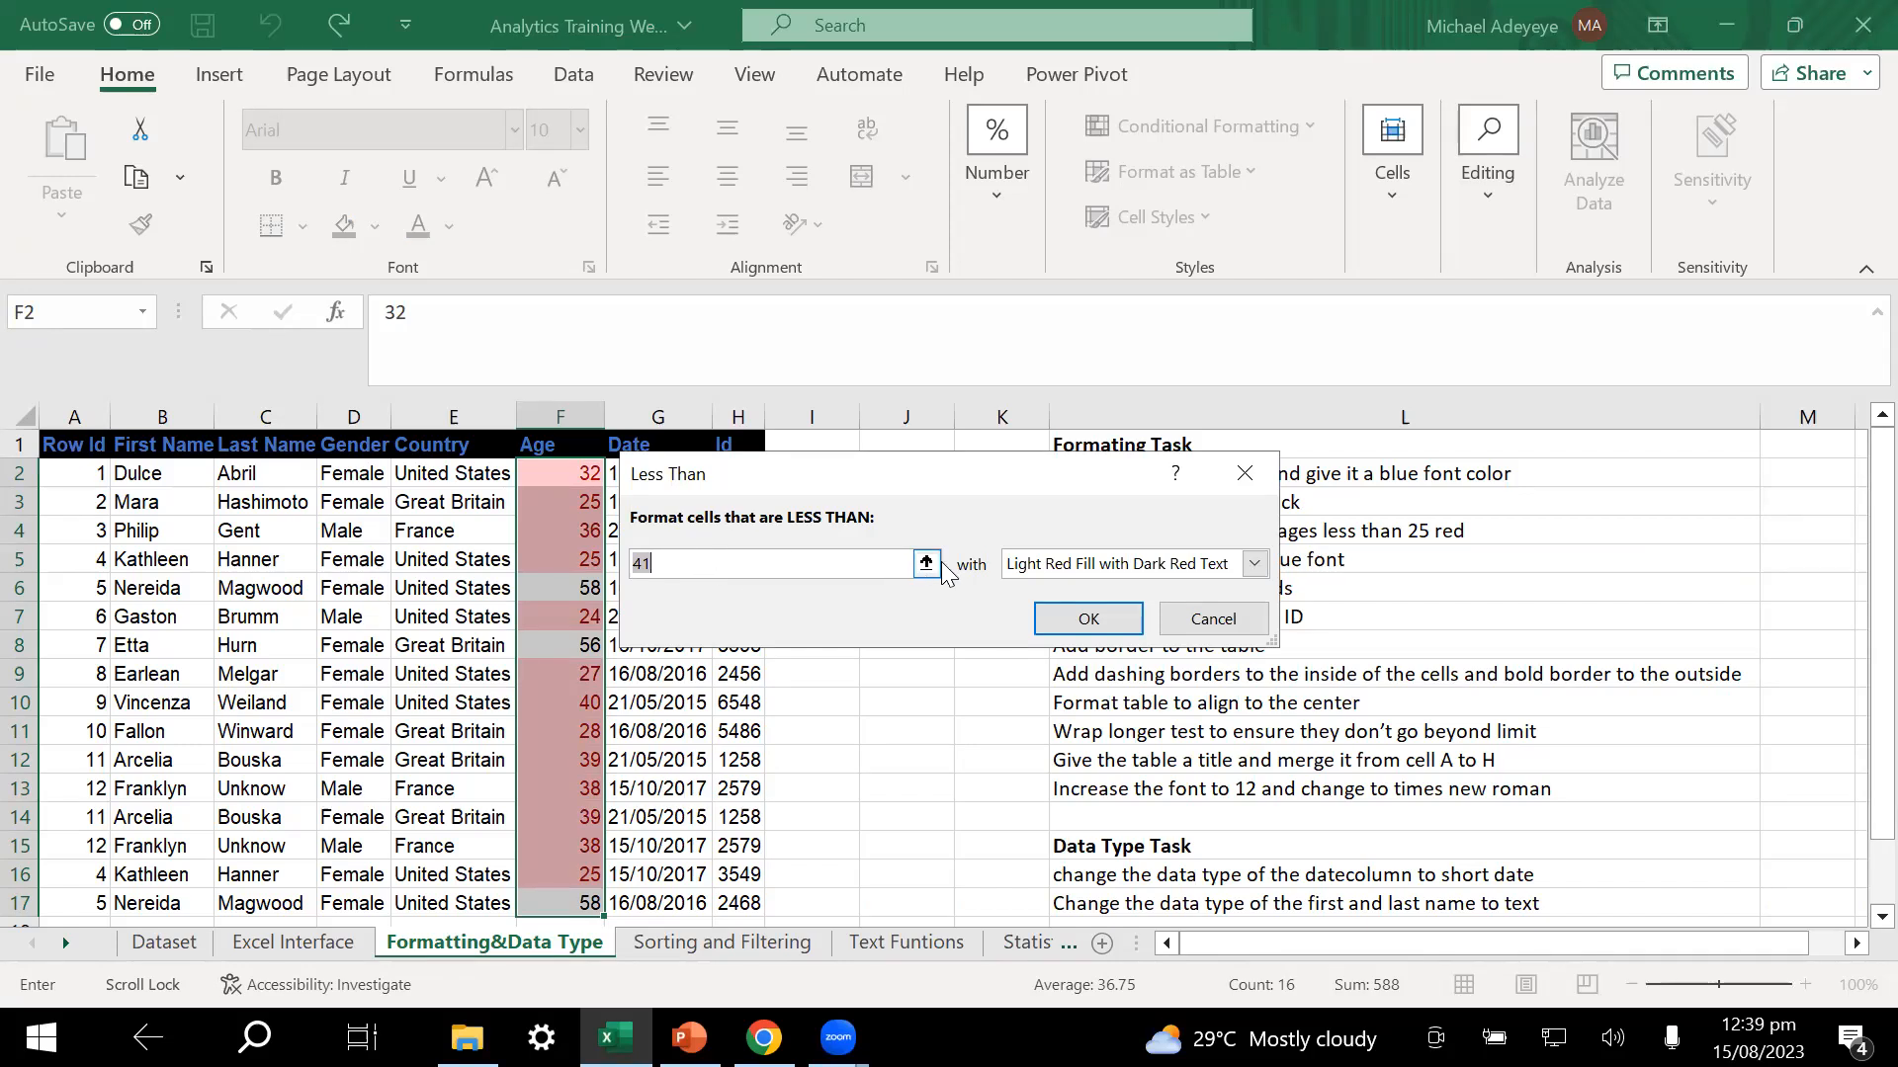
{"action": "type", "text": "25"}
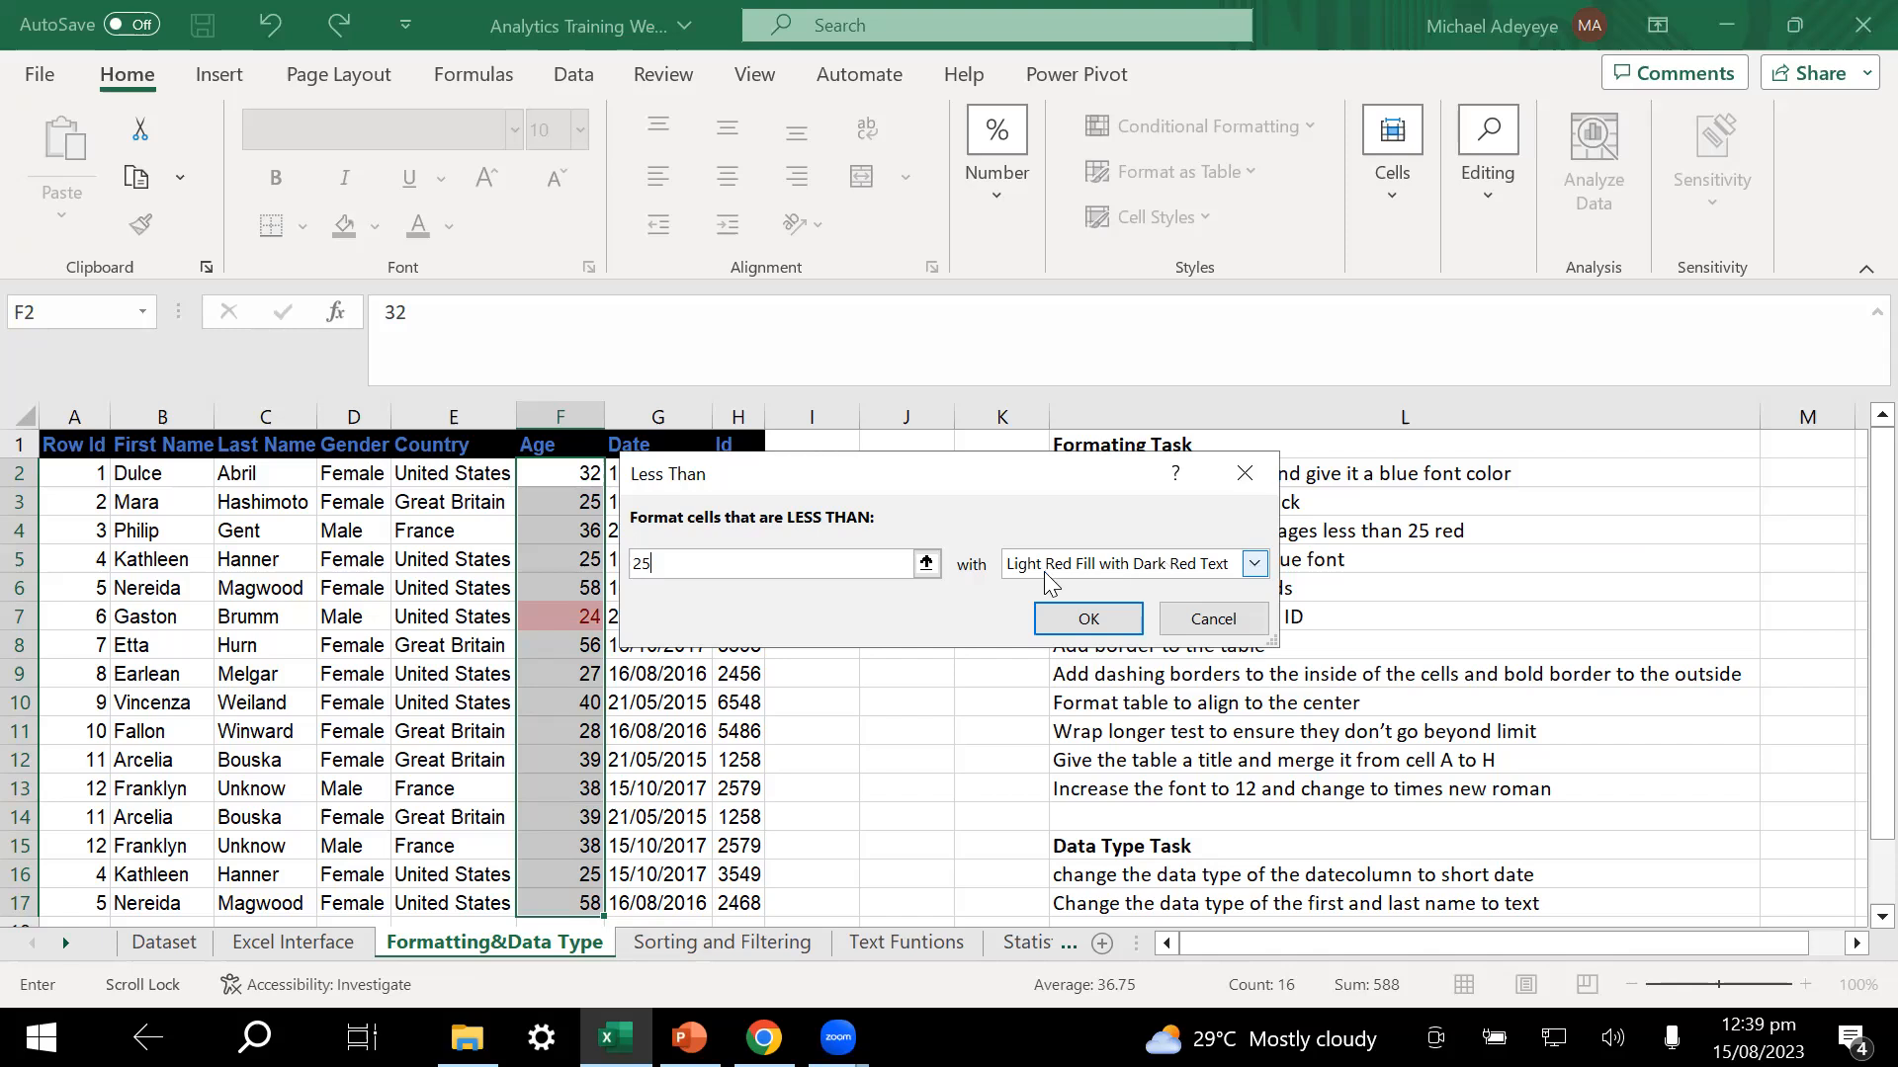
{"action": "left_click", "coordinate": [1254, 564]}
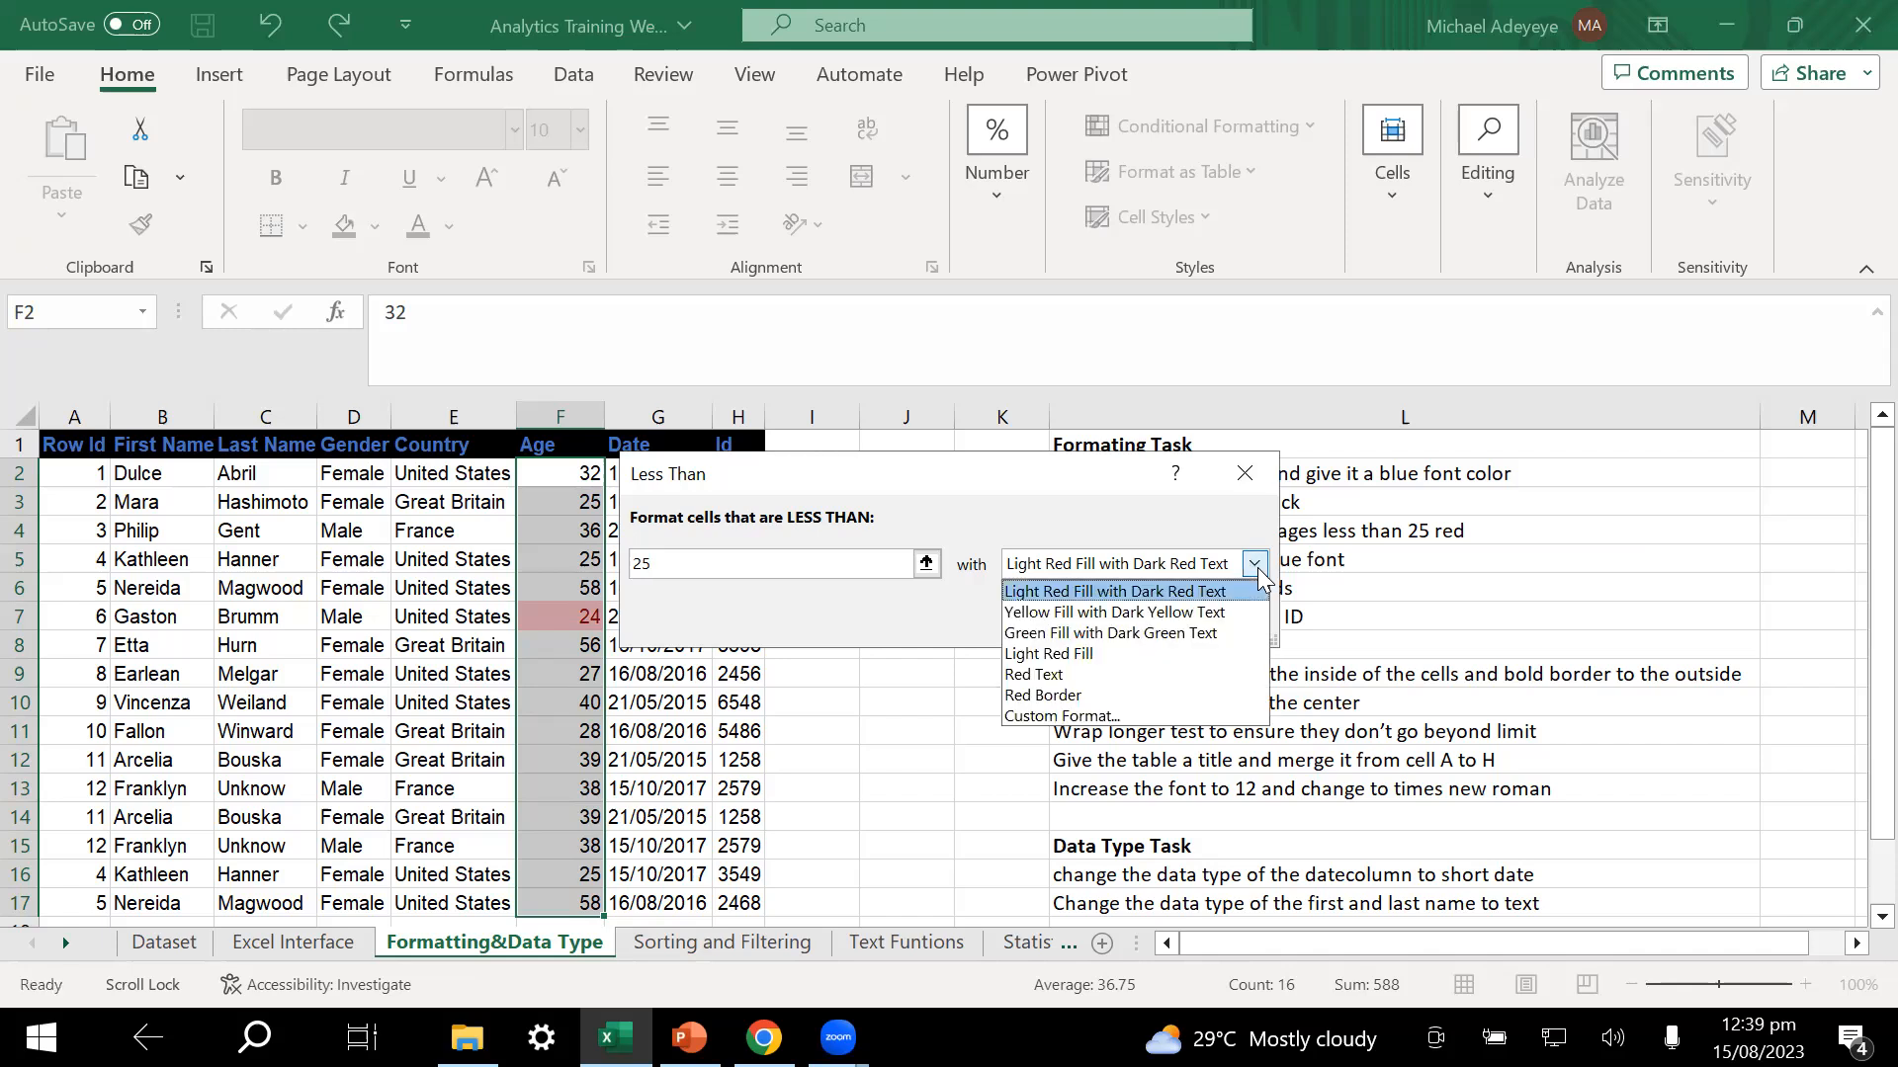
{"action": "left_click", "coordinate": [1107, 654]}
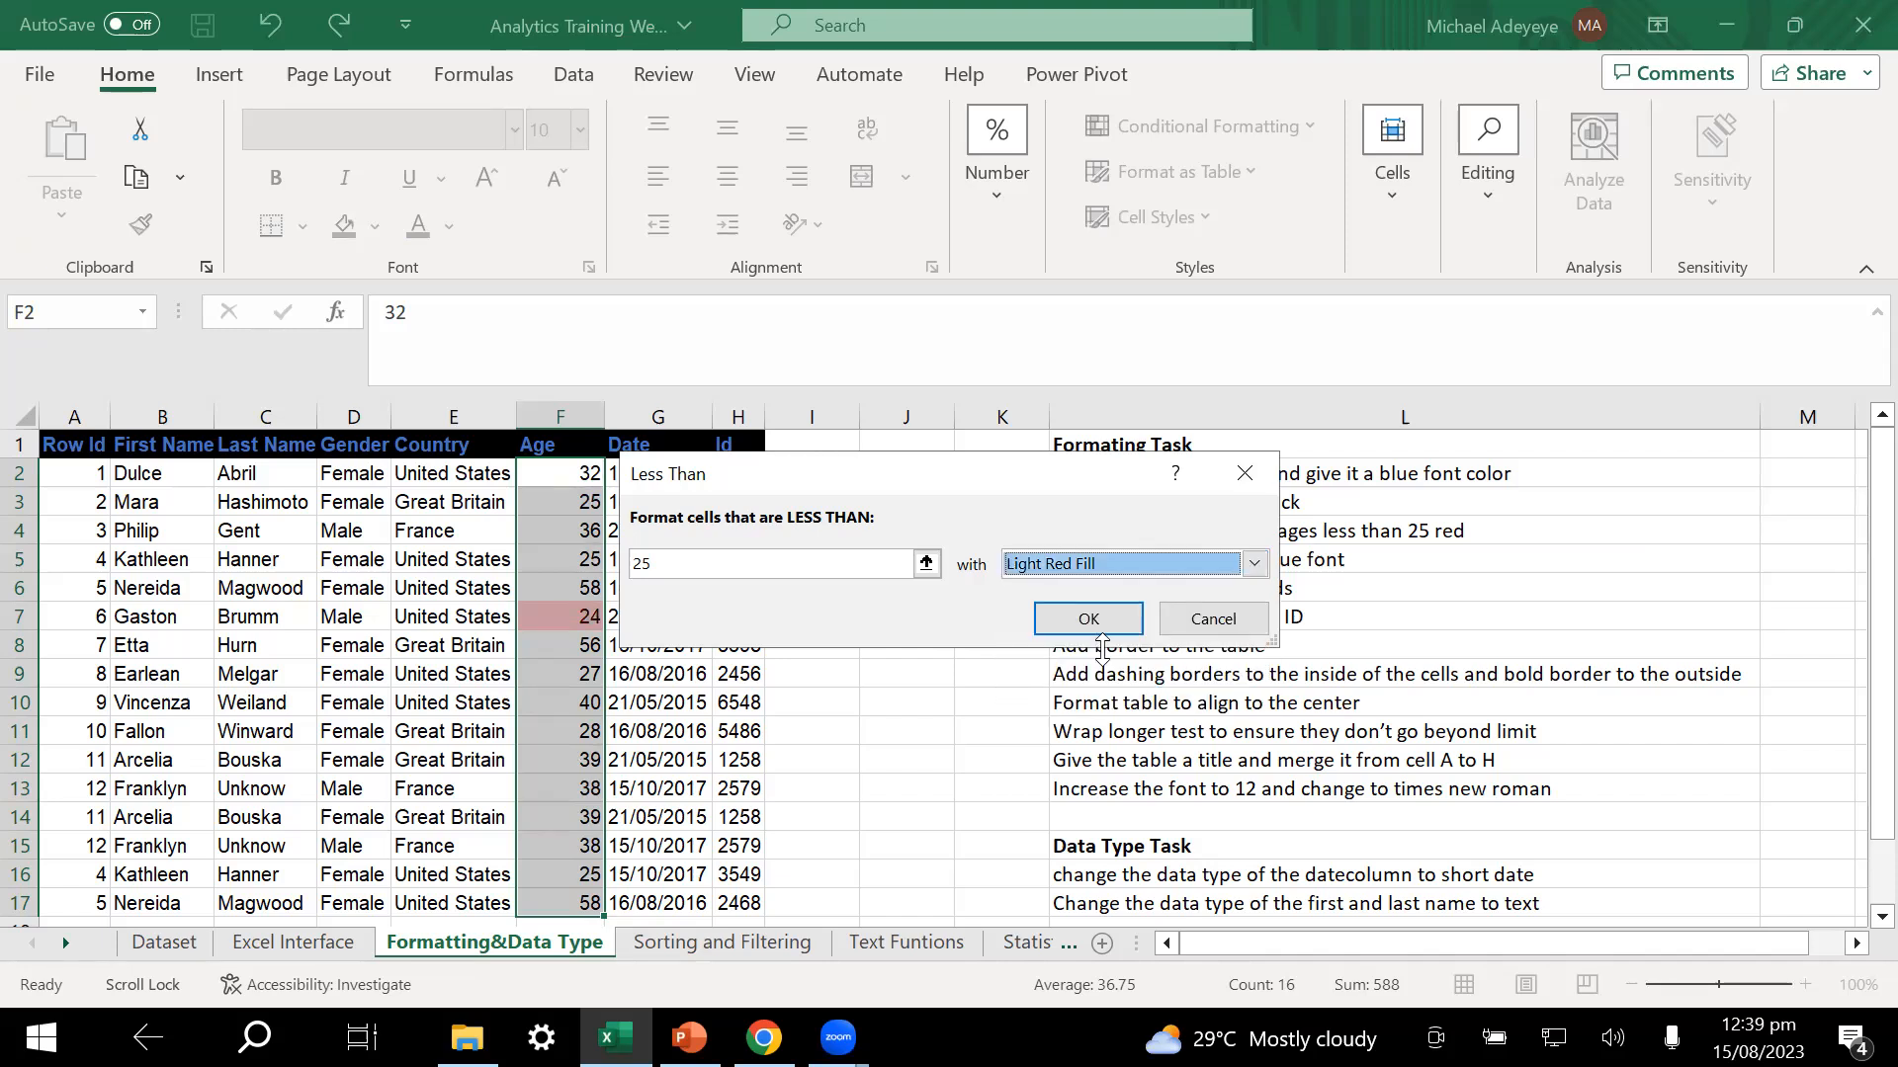
{"action": "left_click", "coordinate": [1088, 619]}
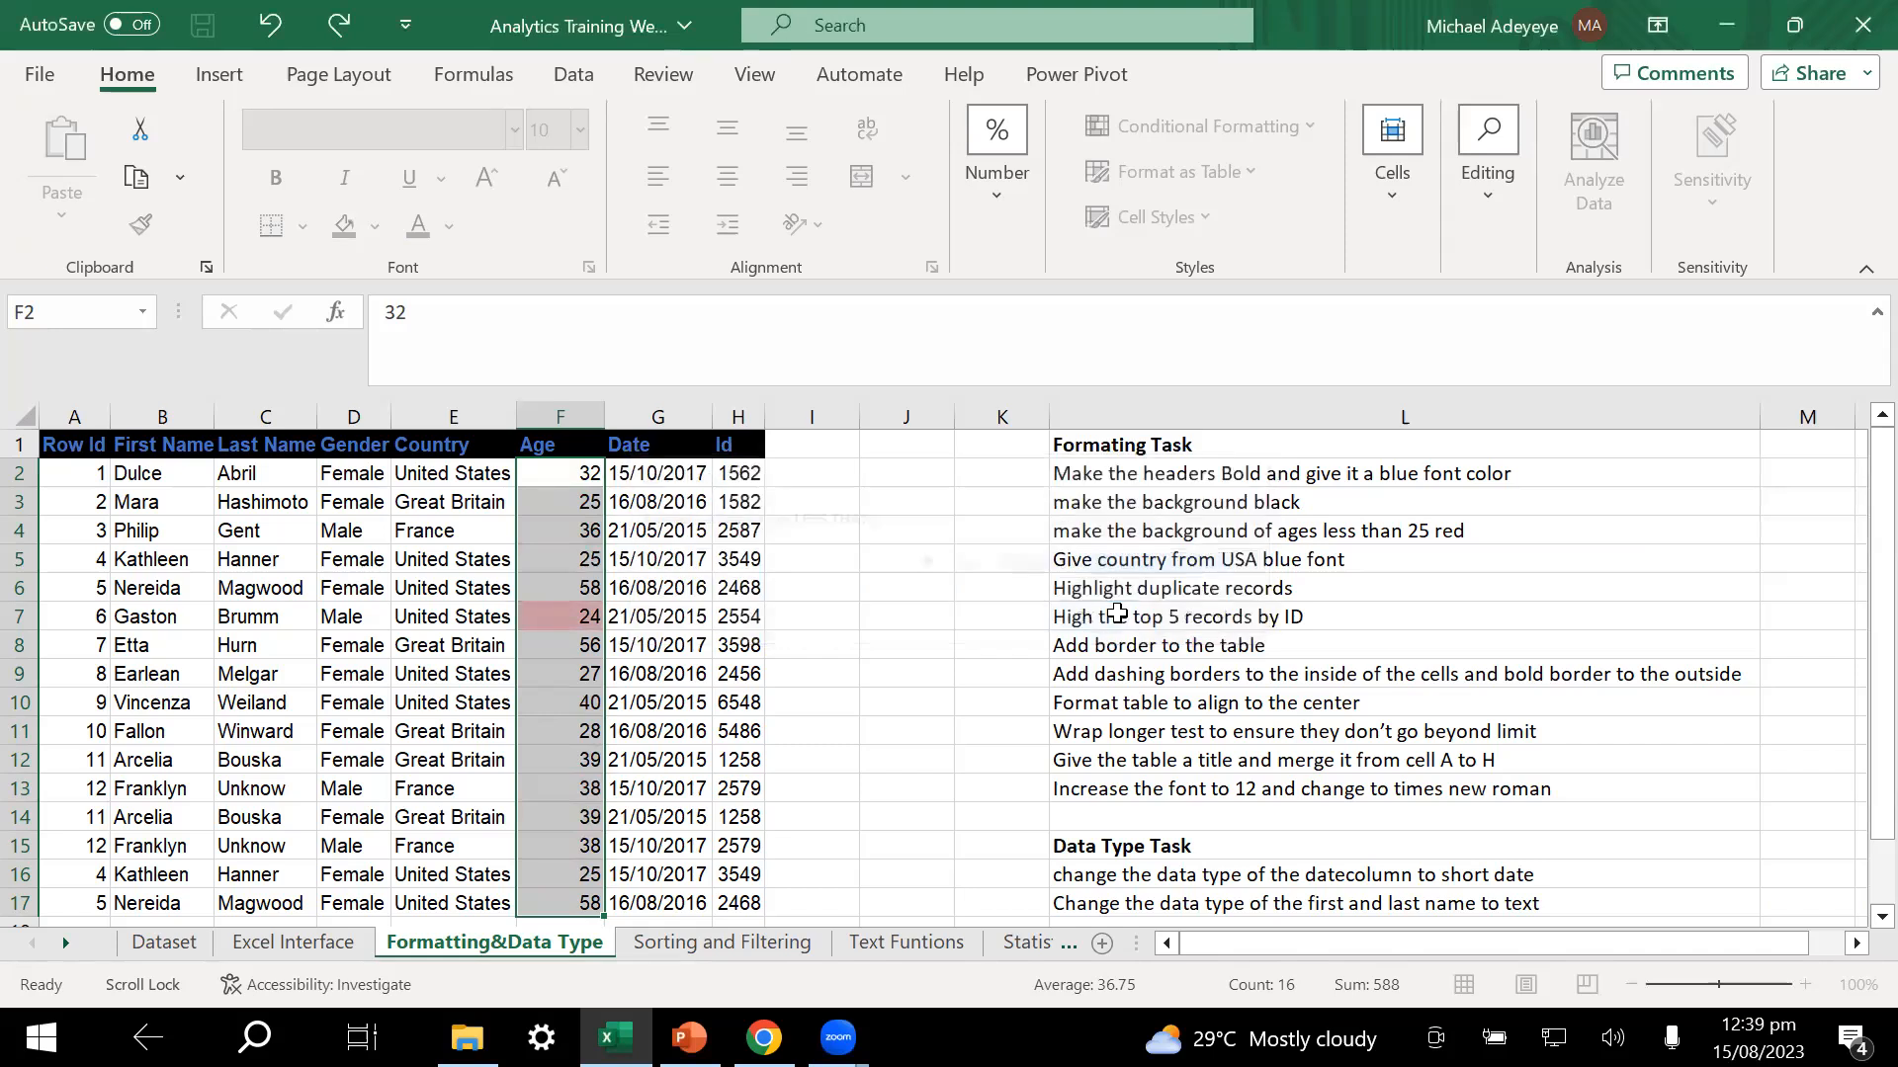
- Check the highlighted age in F7, and select the task about USA countries in L5
{"action": "left_click", "coordinate": [829, 642]}
{"action": "left_click", "coordinate": [567, 622]}
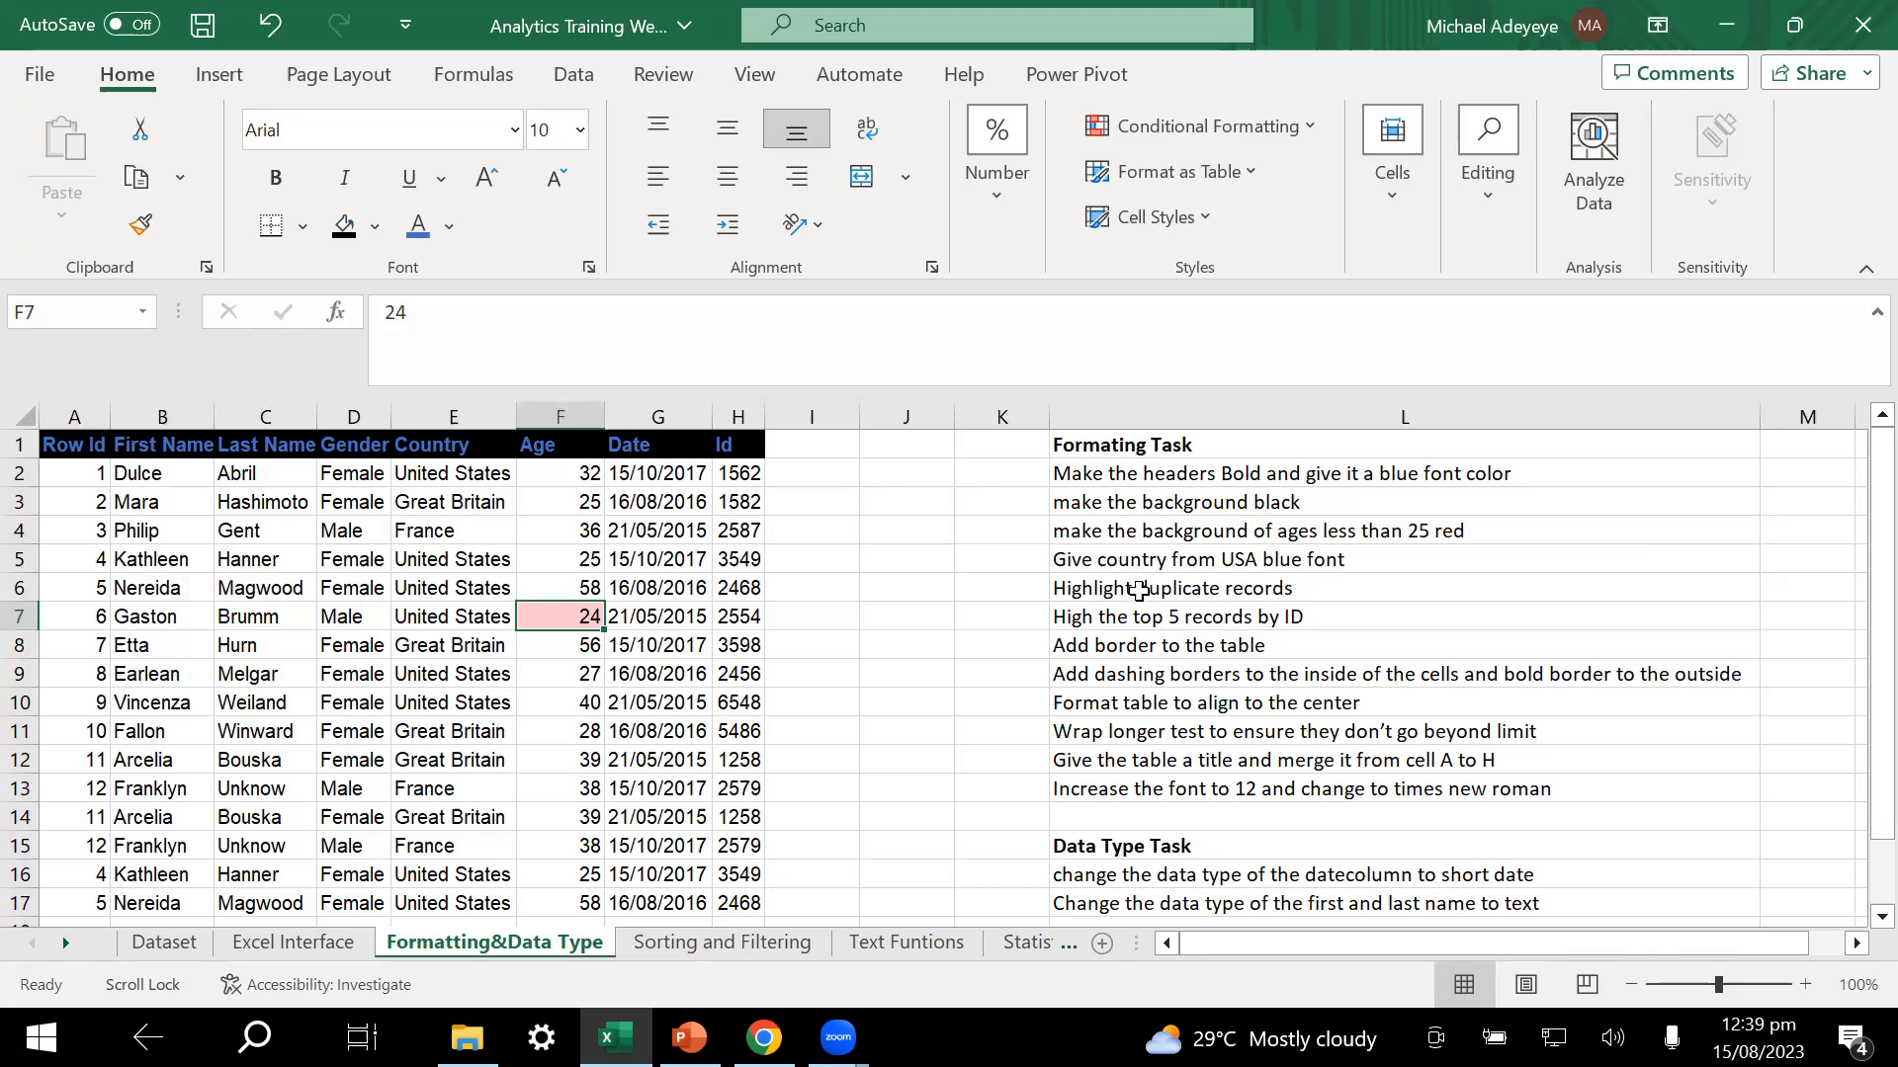
{"action": "left_click", "coordinate": [1346, 558]}
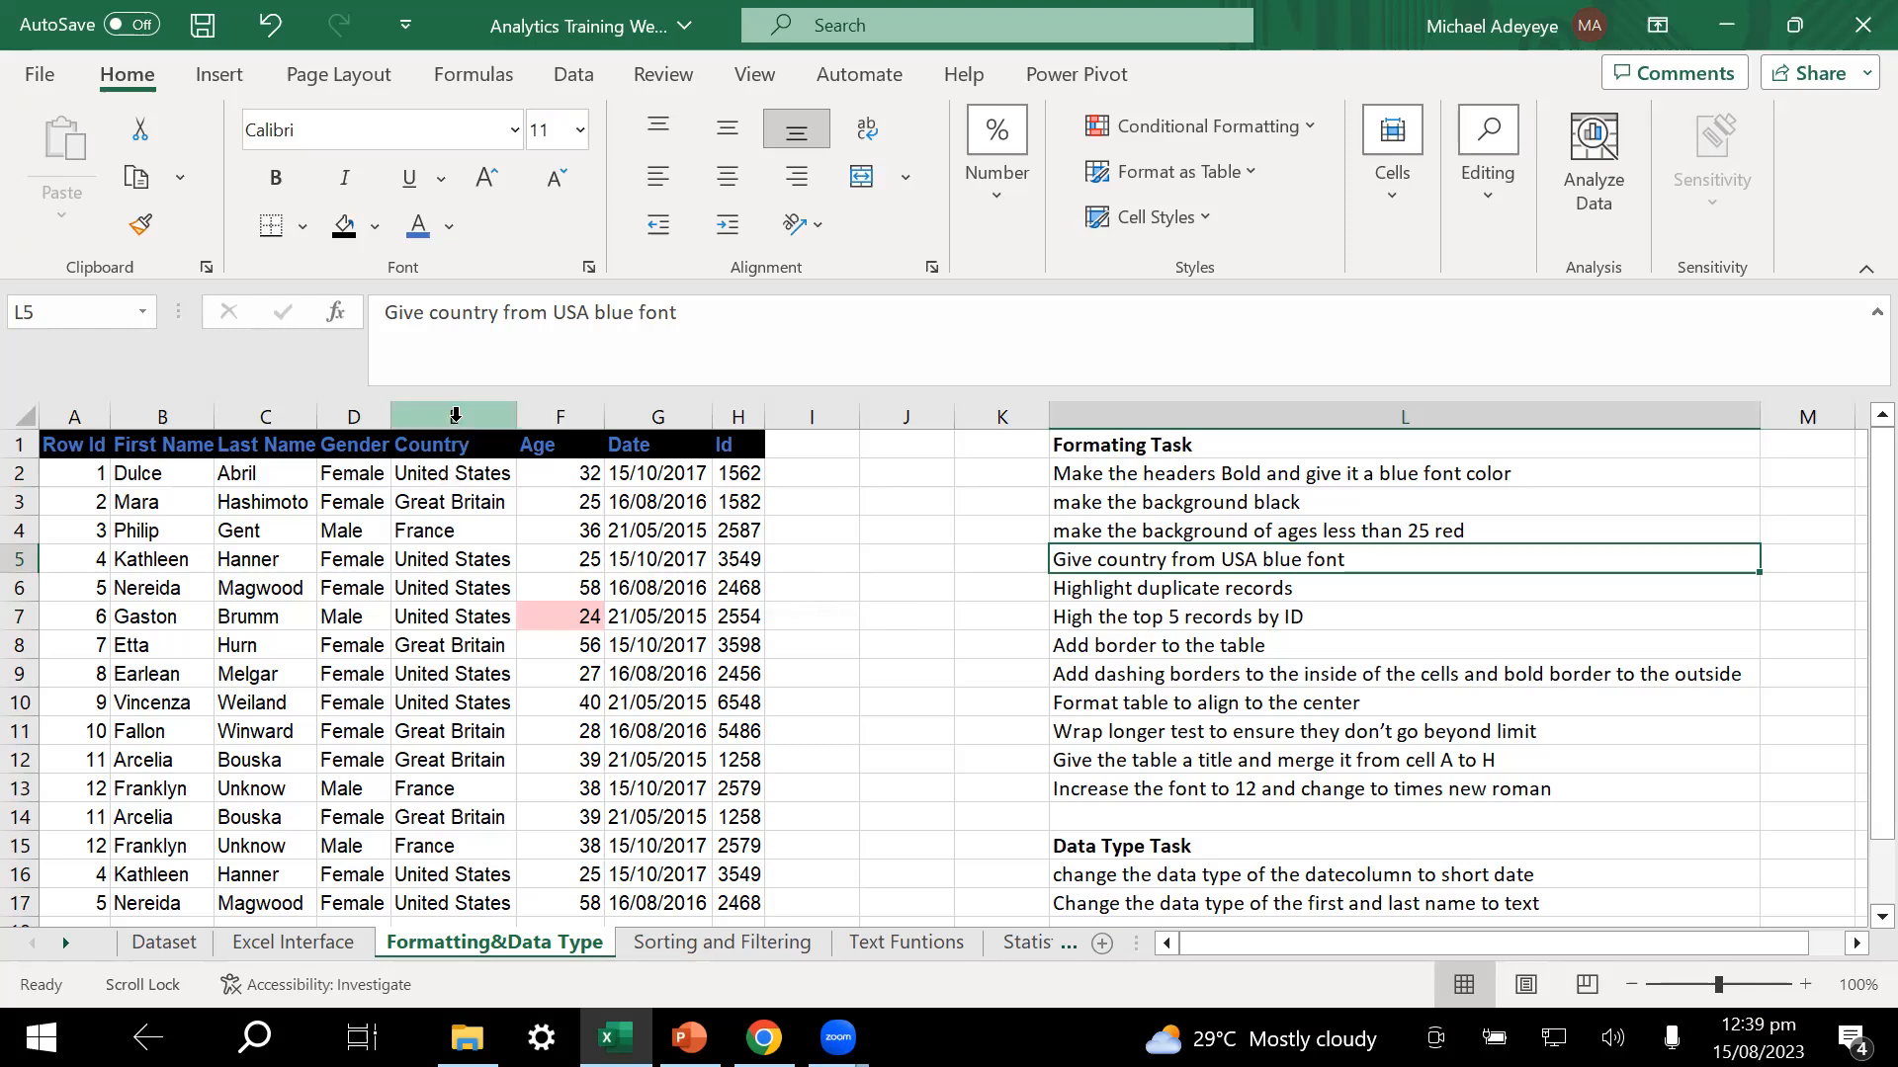
- Start a Text That Contains conditional formatting rule for "United States" on the countries in E2:E17
{"action": "left_click", "coordinate": [452, 474]}
{"action": "left_click_drag", "start_coordinate": [456, 547], "coordinate": [500, 890]}
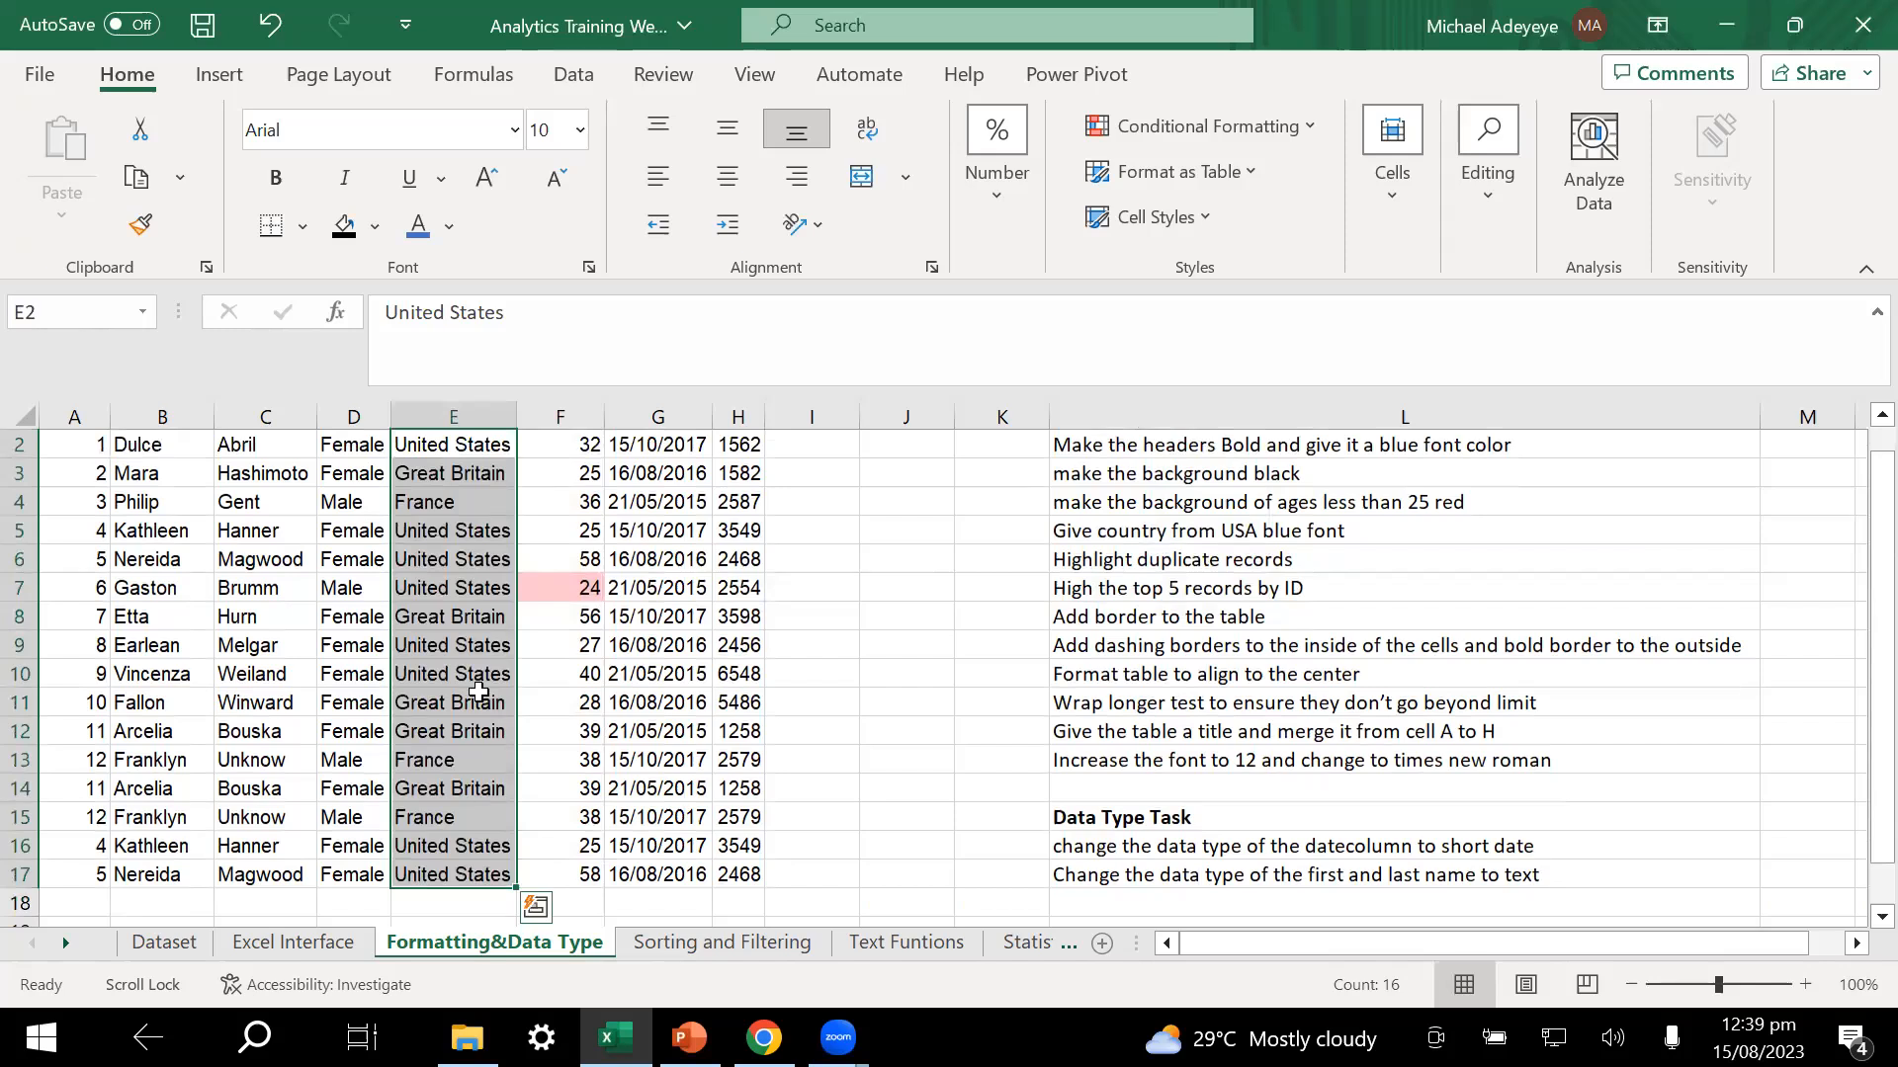
{"action": "scroll", "coordinate": [479, 692], "scroll_direction": "up", "scroll_amount": 1}
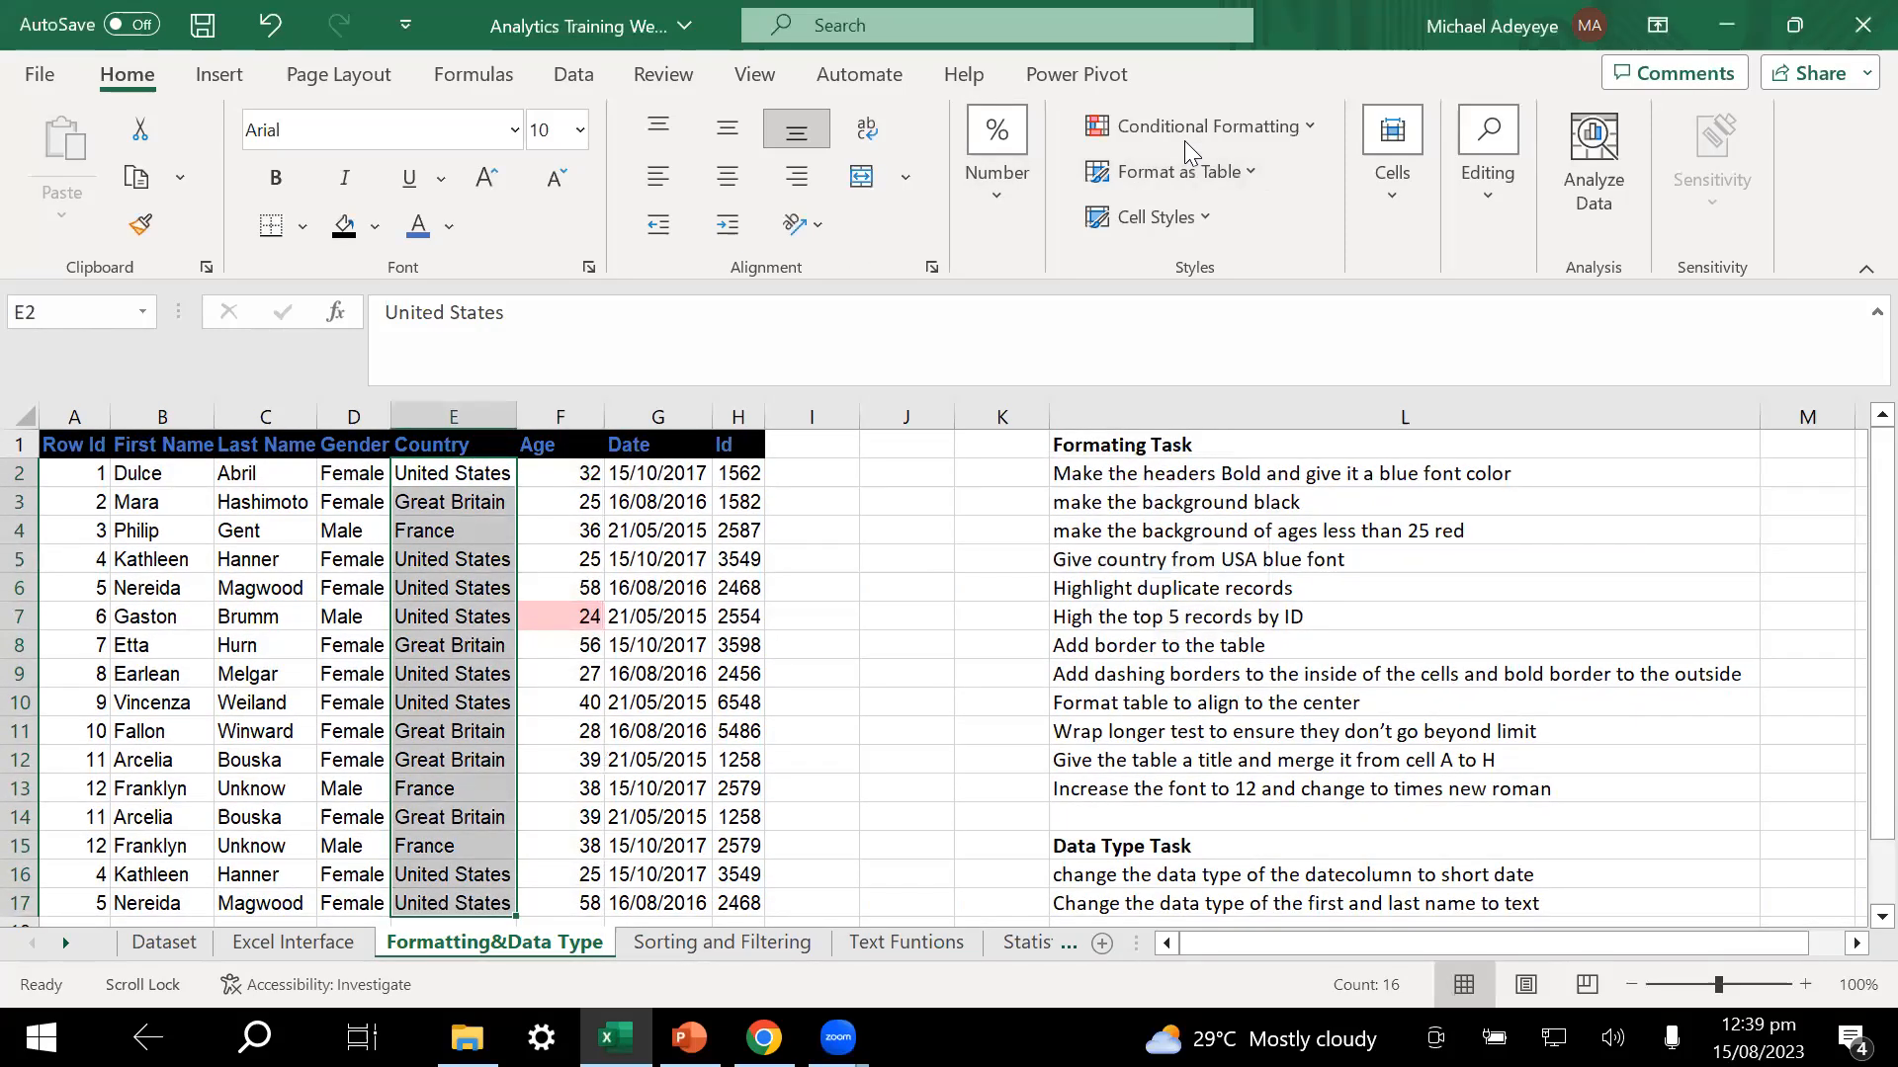
{"action": "left_click", "coordinate": [1184, 140]}
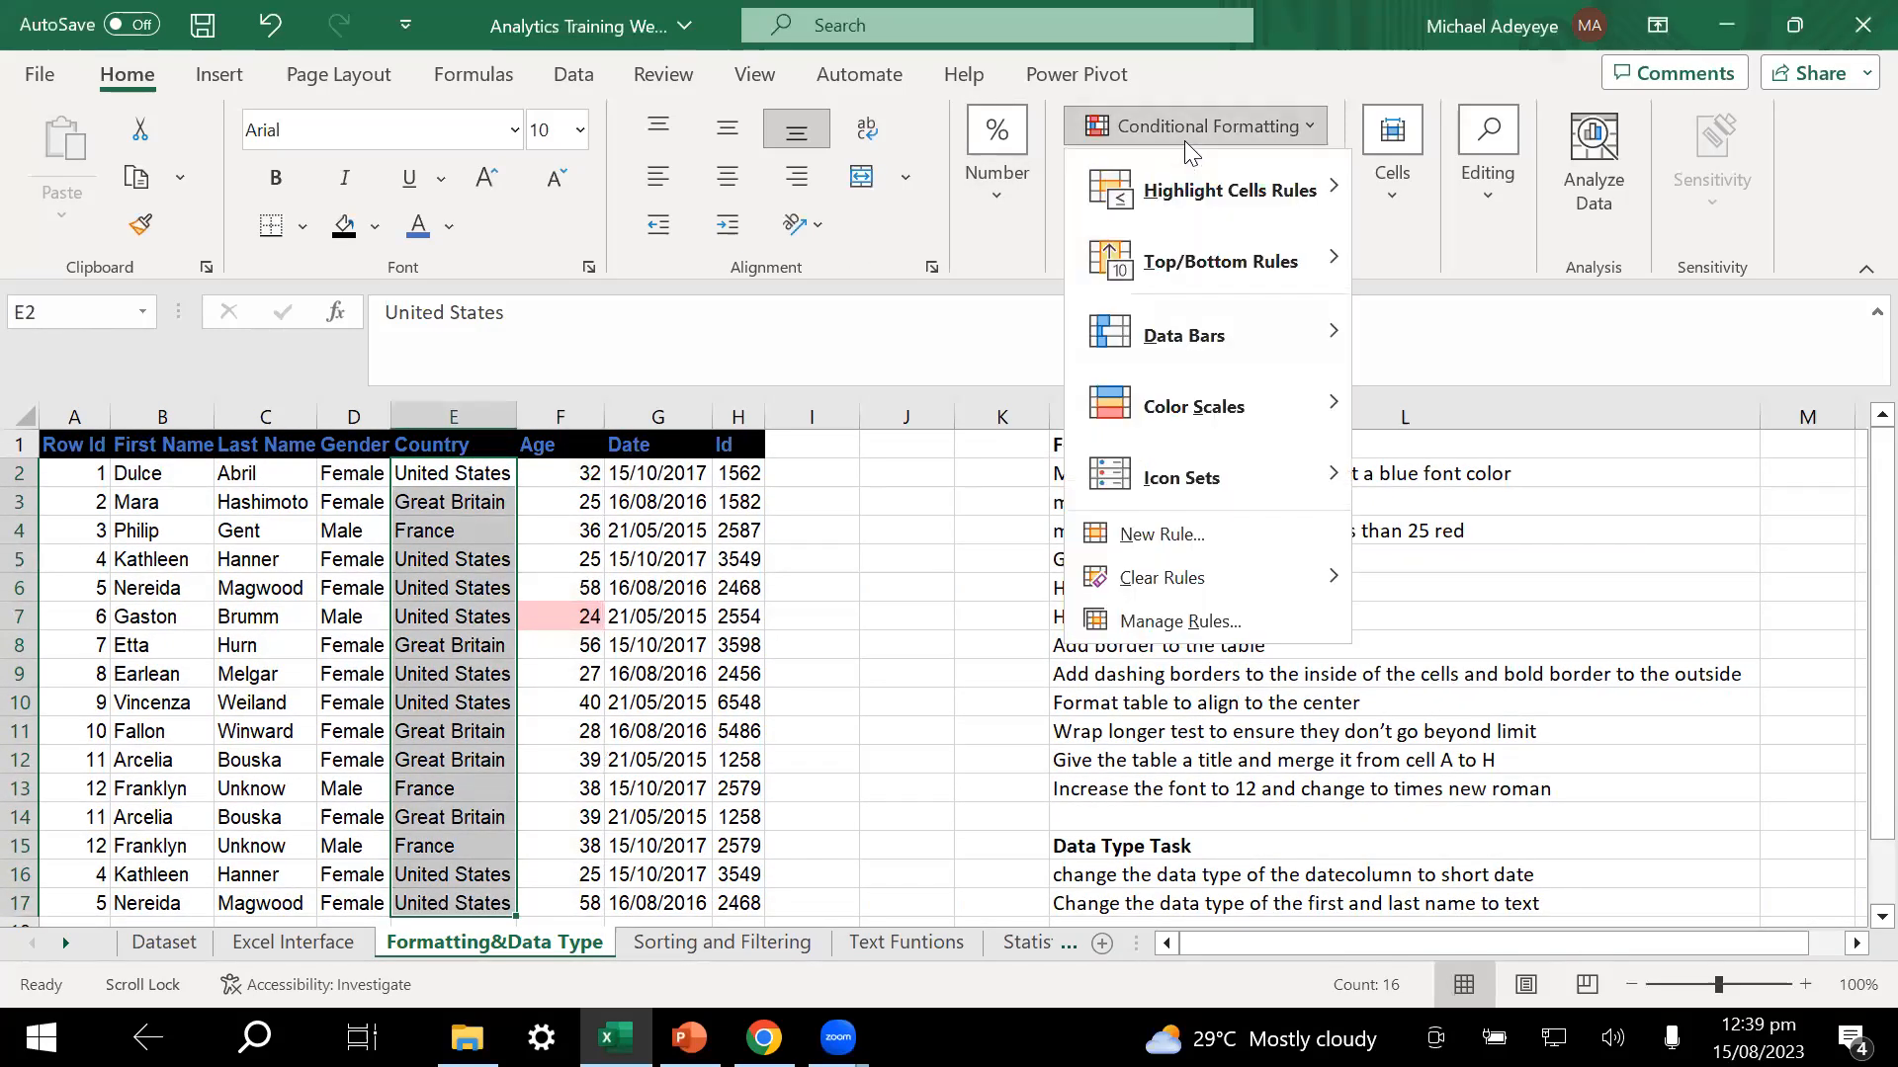
{"action": "mouse_move", "coordinate": [1214, 198]}
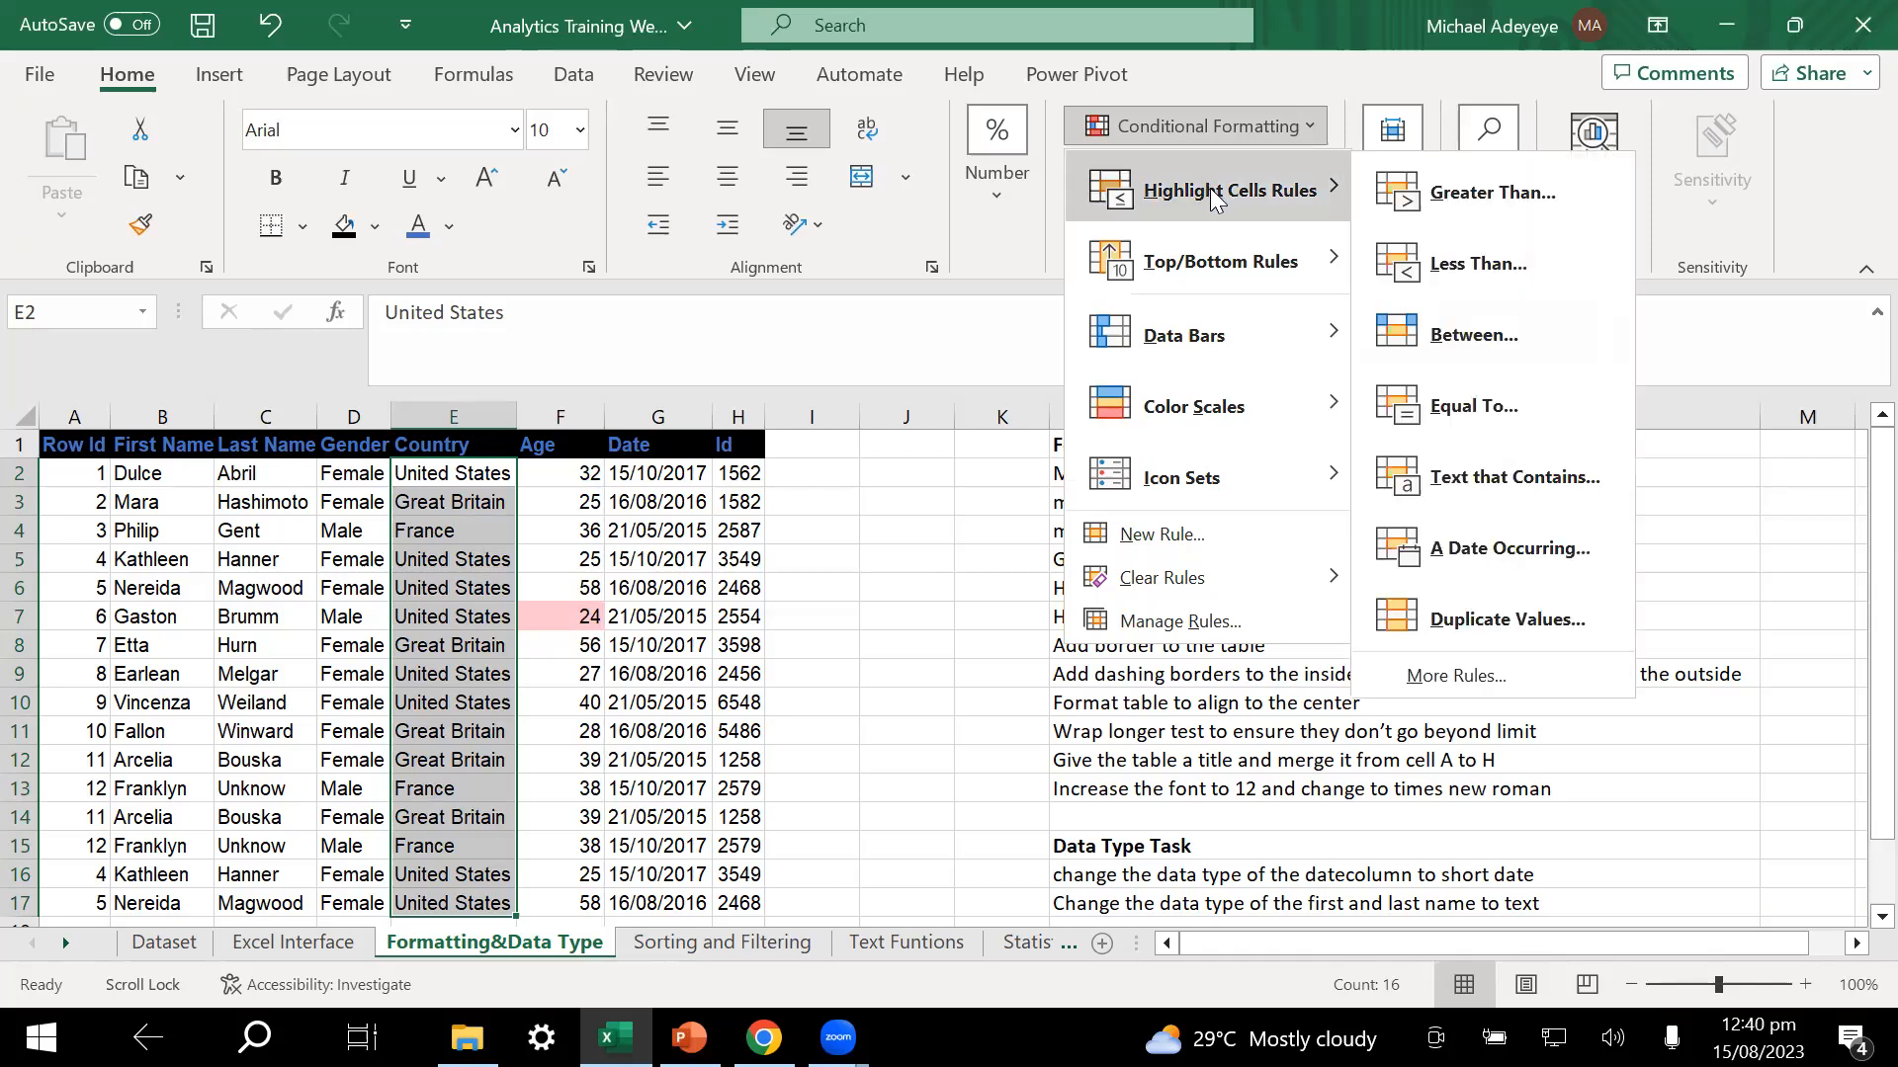
{"action": "left_click", "coordinate": [1504, 486]}
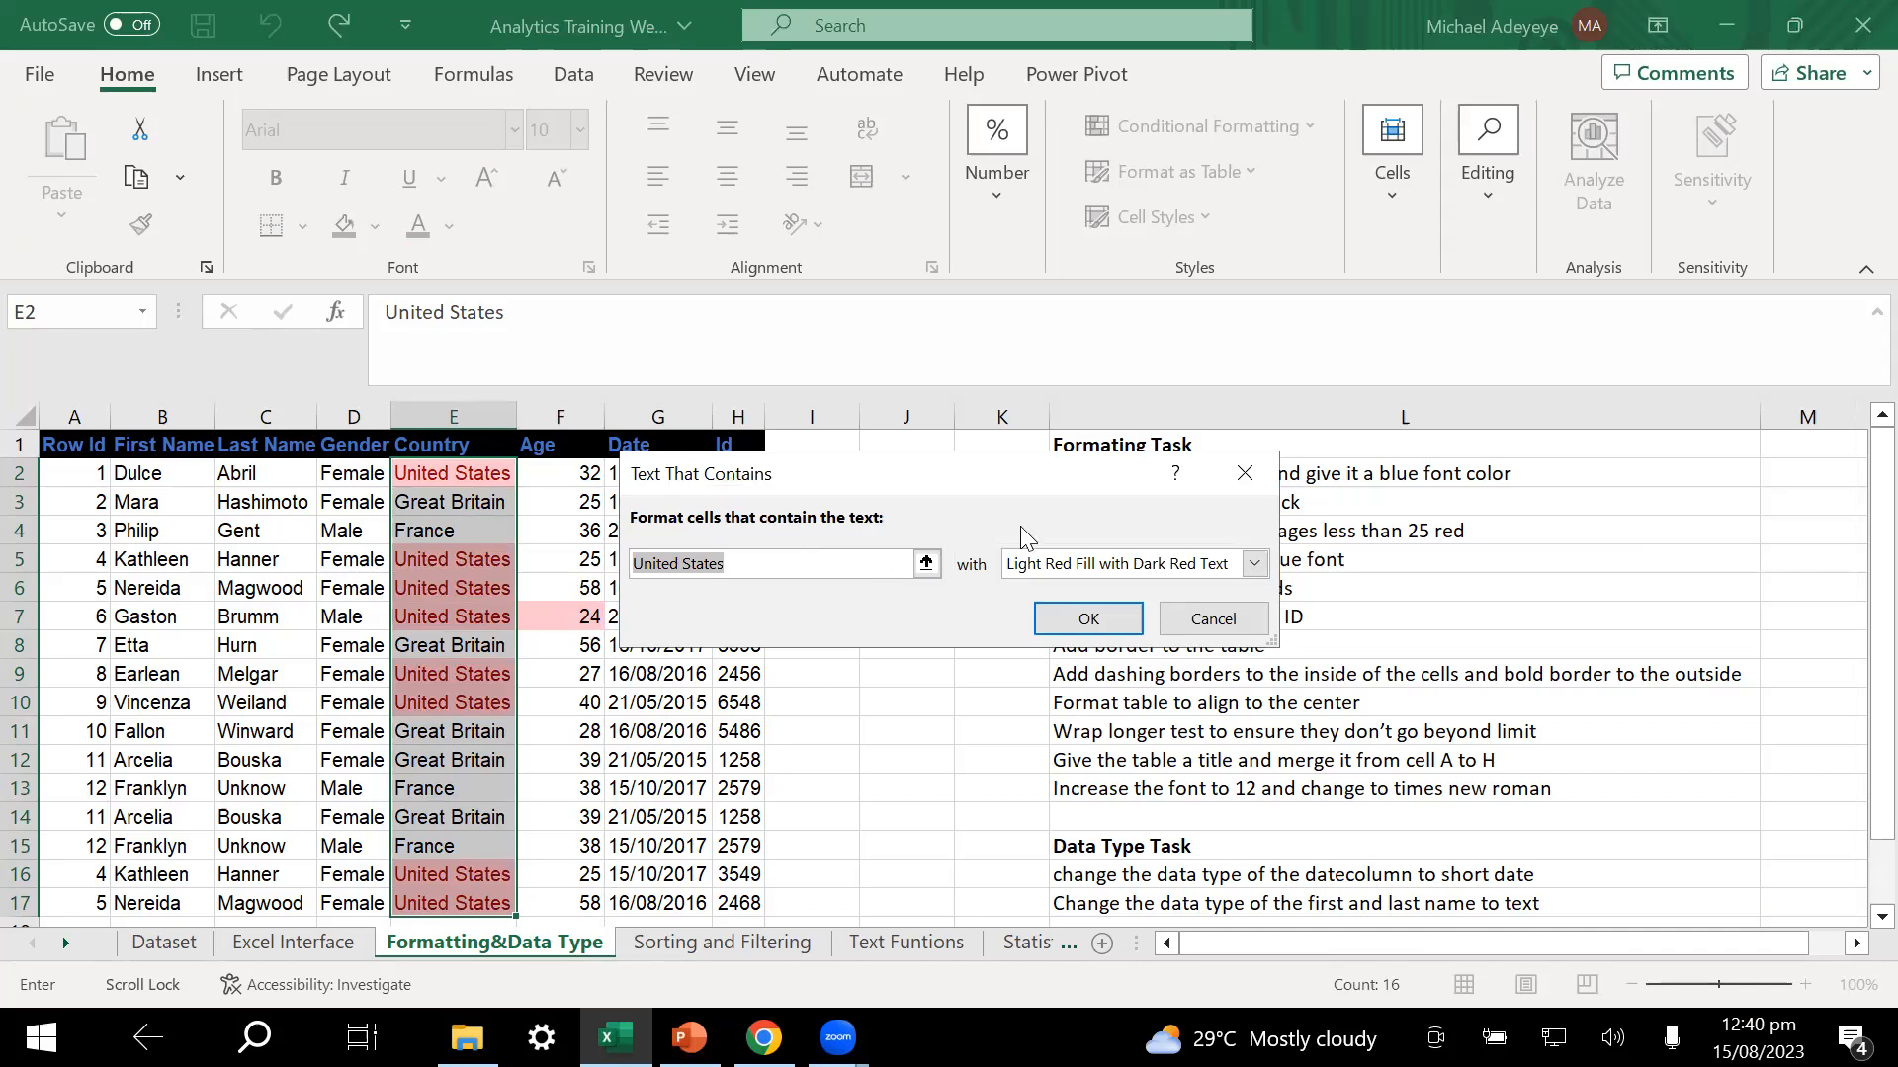
{"action": "scroll", "coordinate": [1425, 591], "scroll_direction": "down", "scroll_amount": 1}
{"action": "scroll", "coordinate": [1425, 591], "scroll_direction": "down", "scroll_amount": 1}
{"action": "scroll", "coordinate": [1384, 553], "scroll_direction": "up", "scroll_amount": 1}
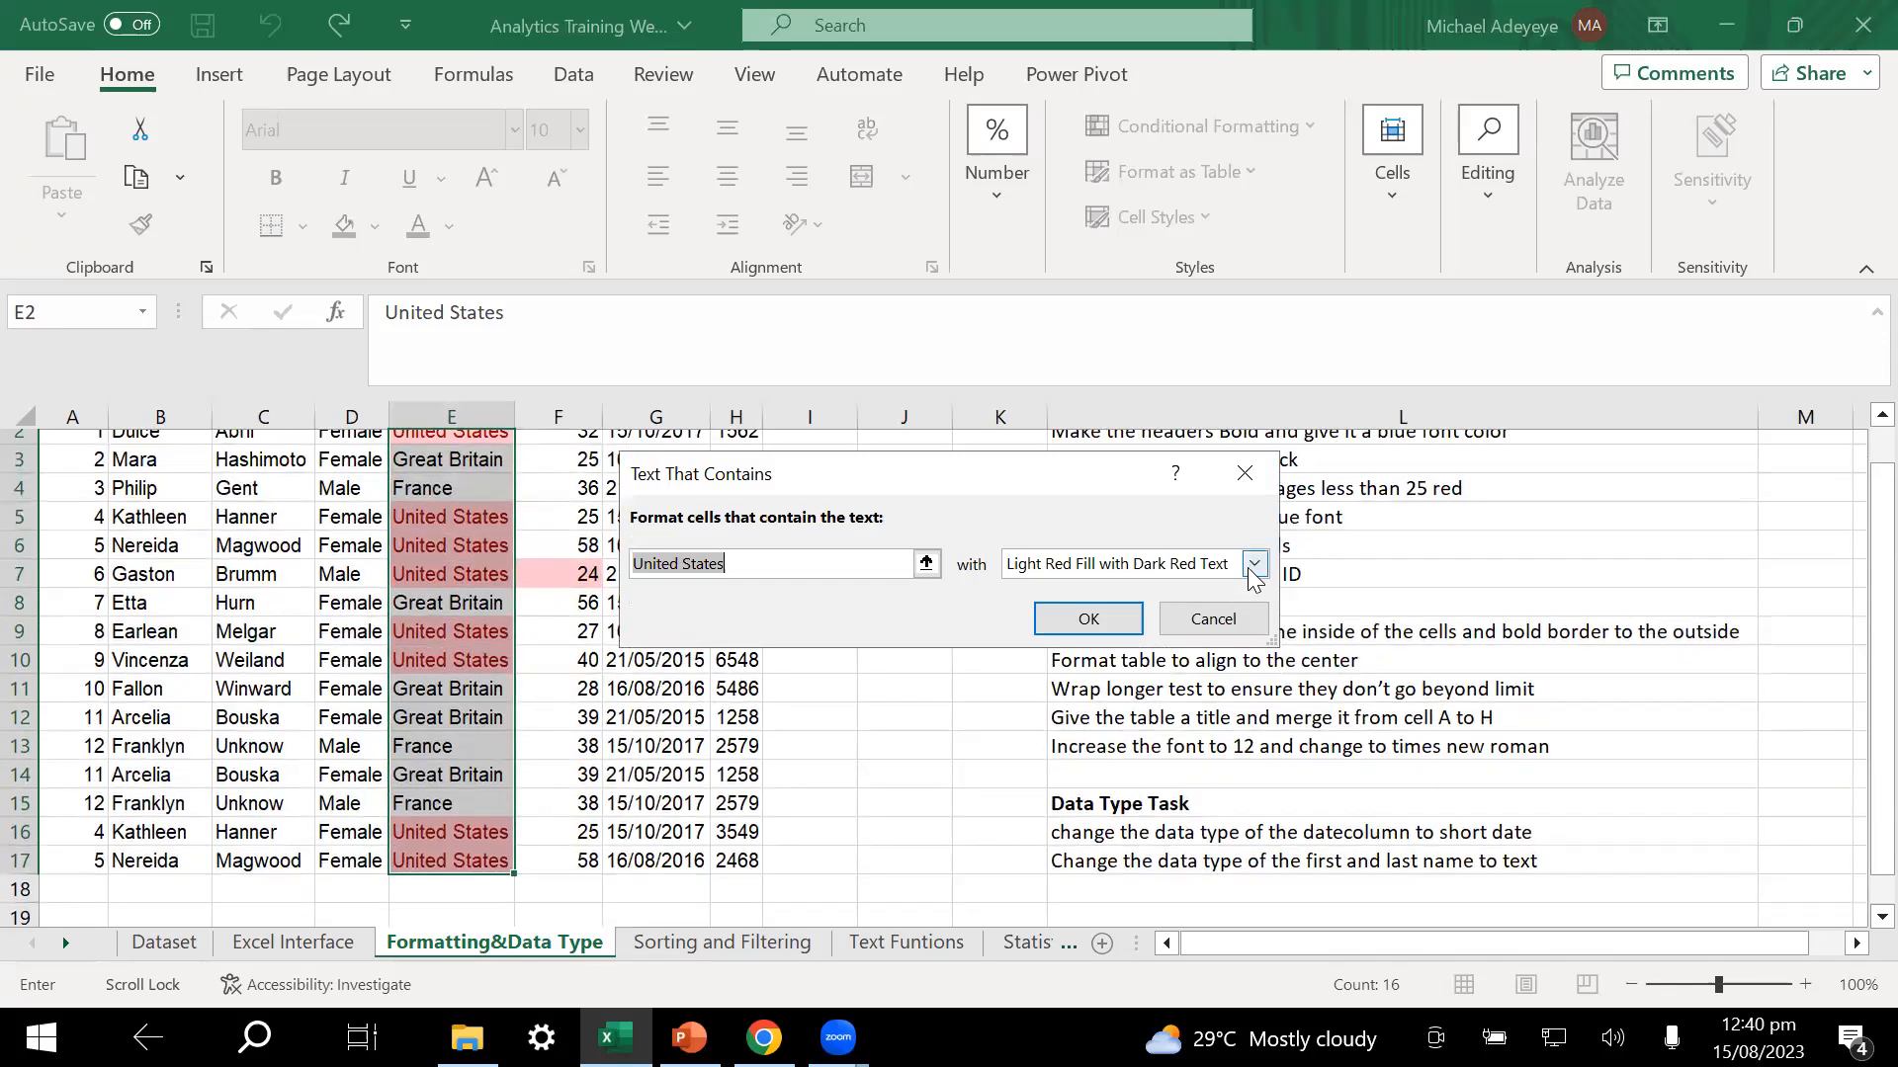
- Give the cells containing "United States" a custom format with a blue fill, and apply the rule
{"action": "left_click", "coordinate": [1254, 565]}
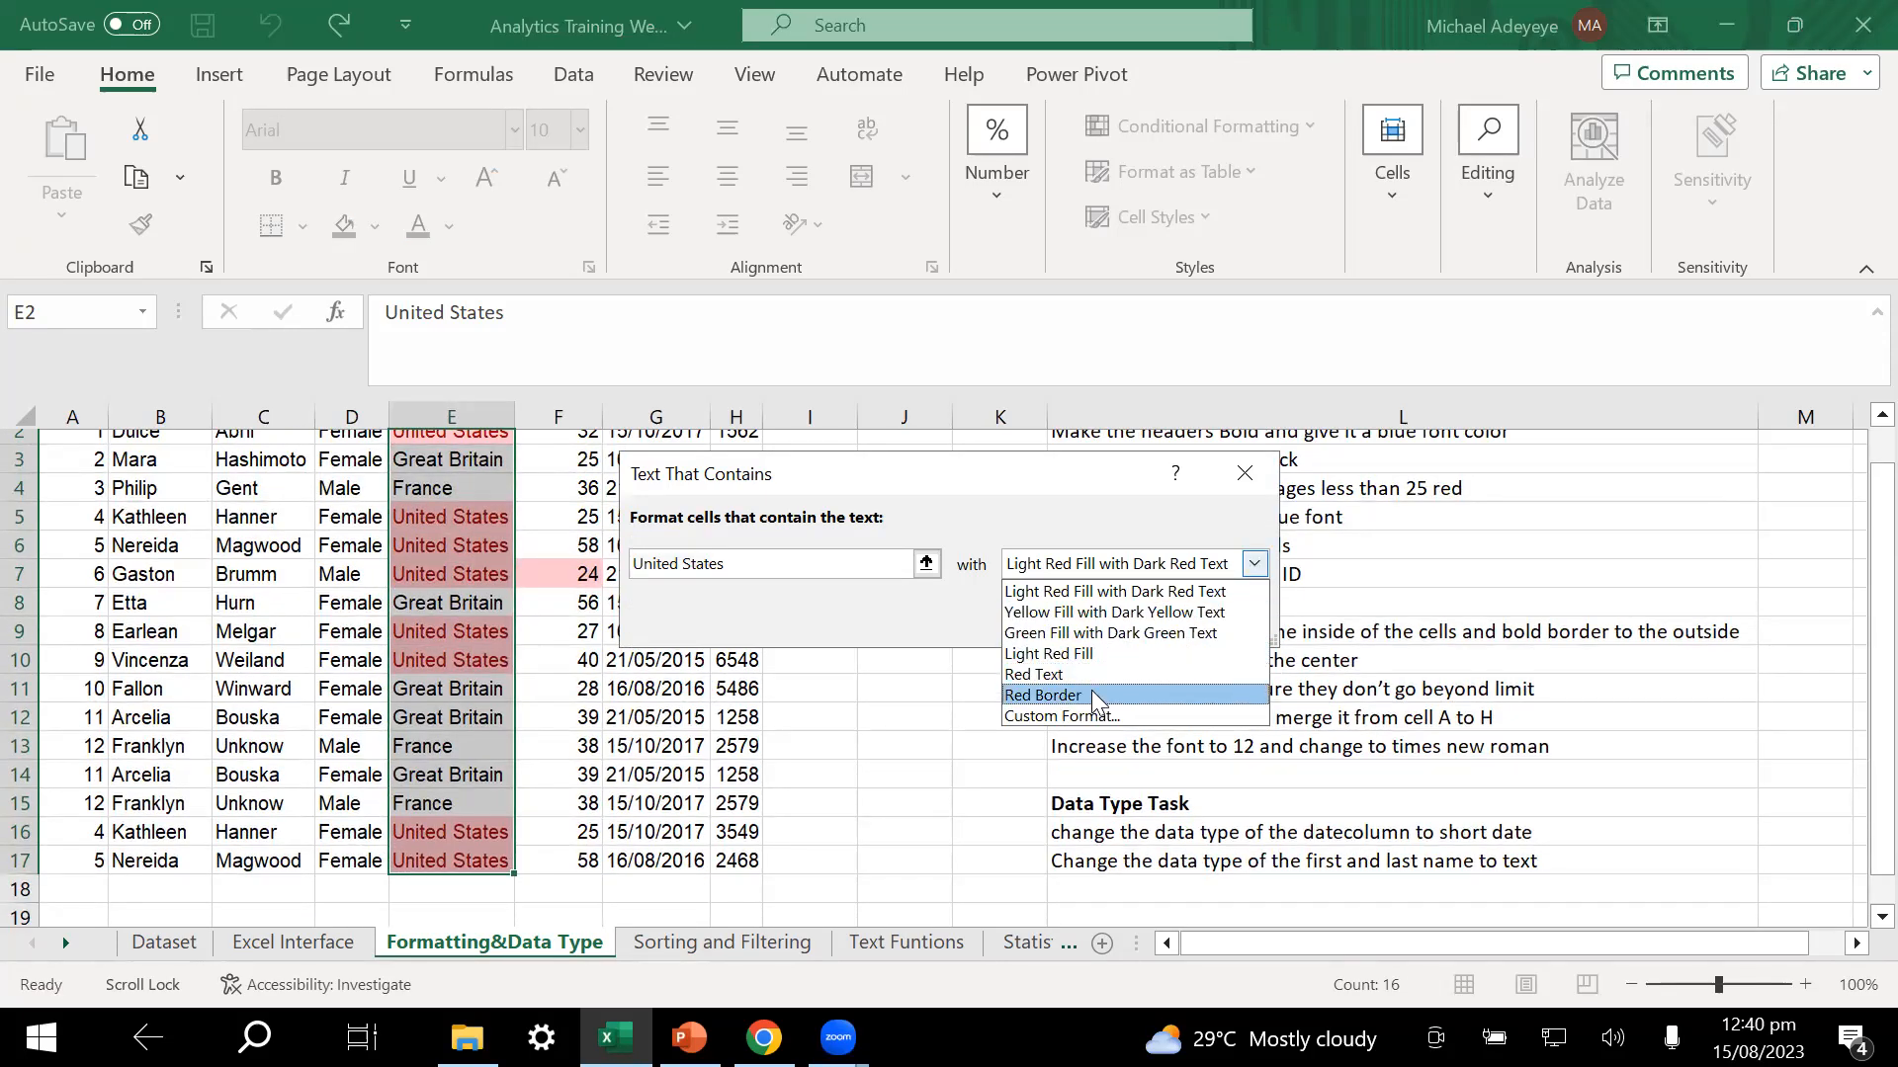
{"action": "left_click", "coordinate": [1077, 719]}
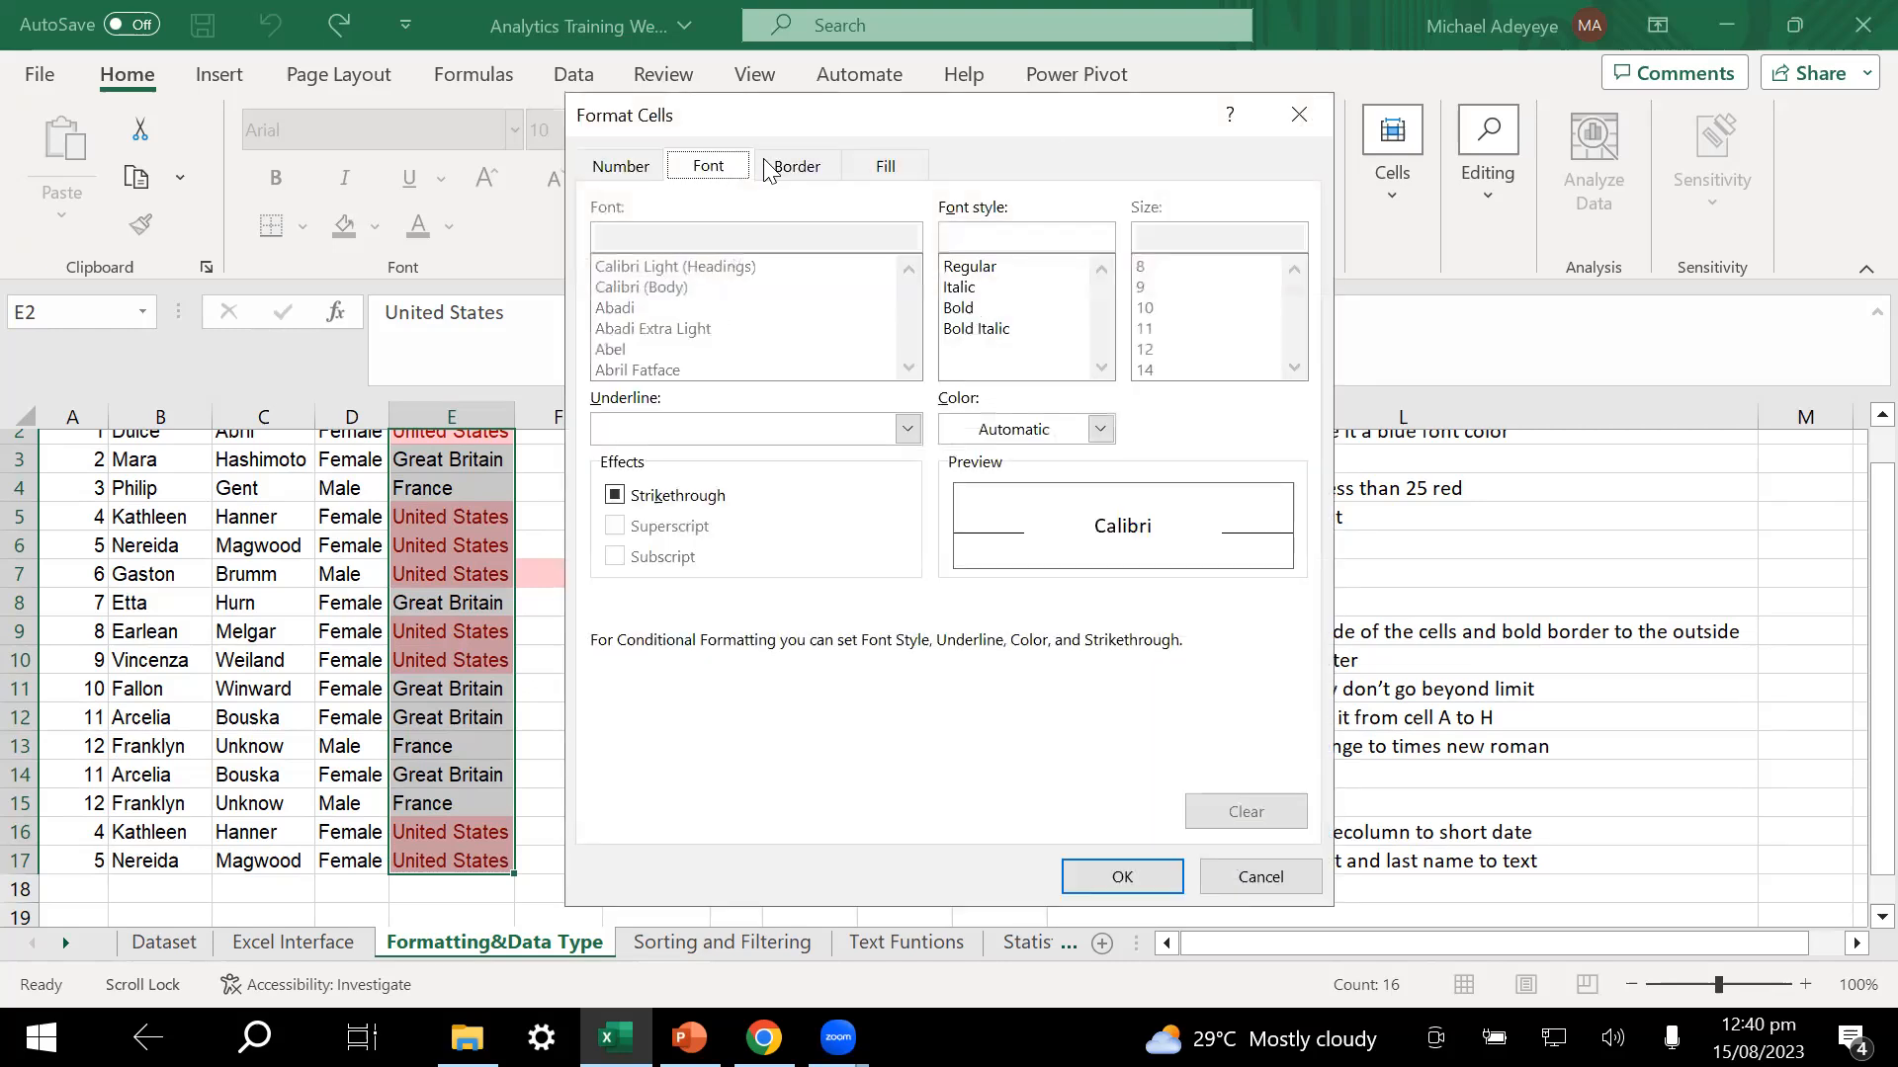
{"action": "left_click", "coordinate": [820, 167]}
{"action": "left_click", "coordinate": [876, 166]}
{"action": "left_click", "coordinate": [722, 271]}
{"action": "left_click", "coordinate": [1122, 876]}
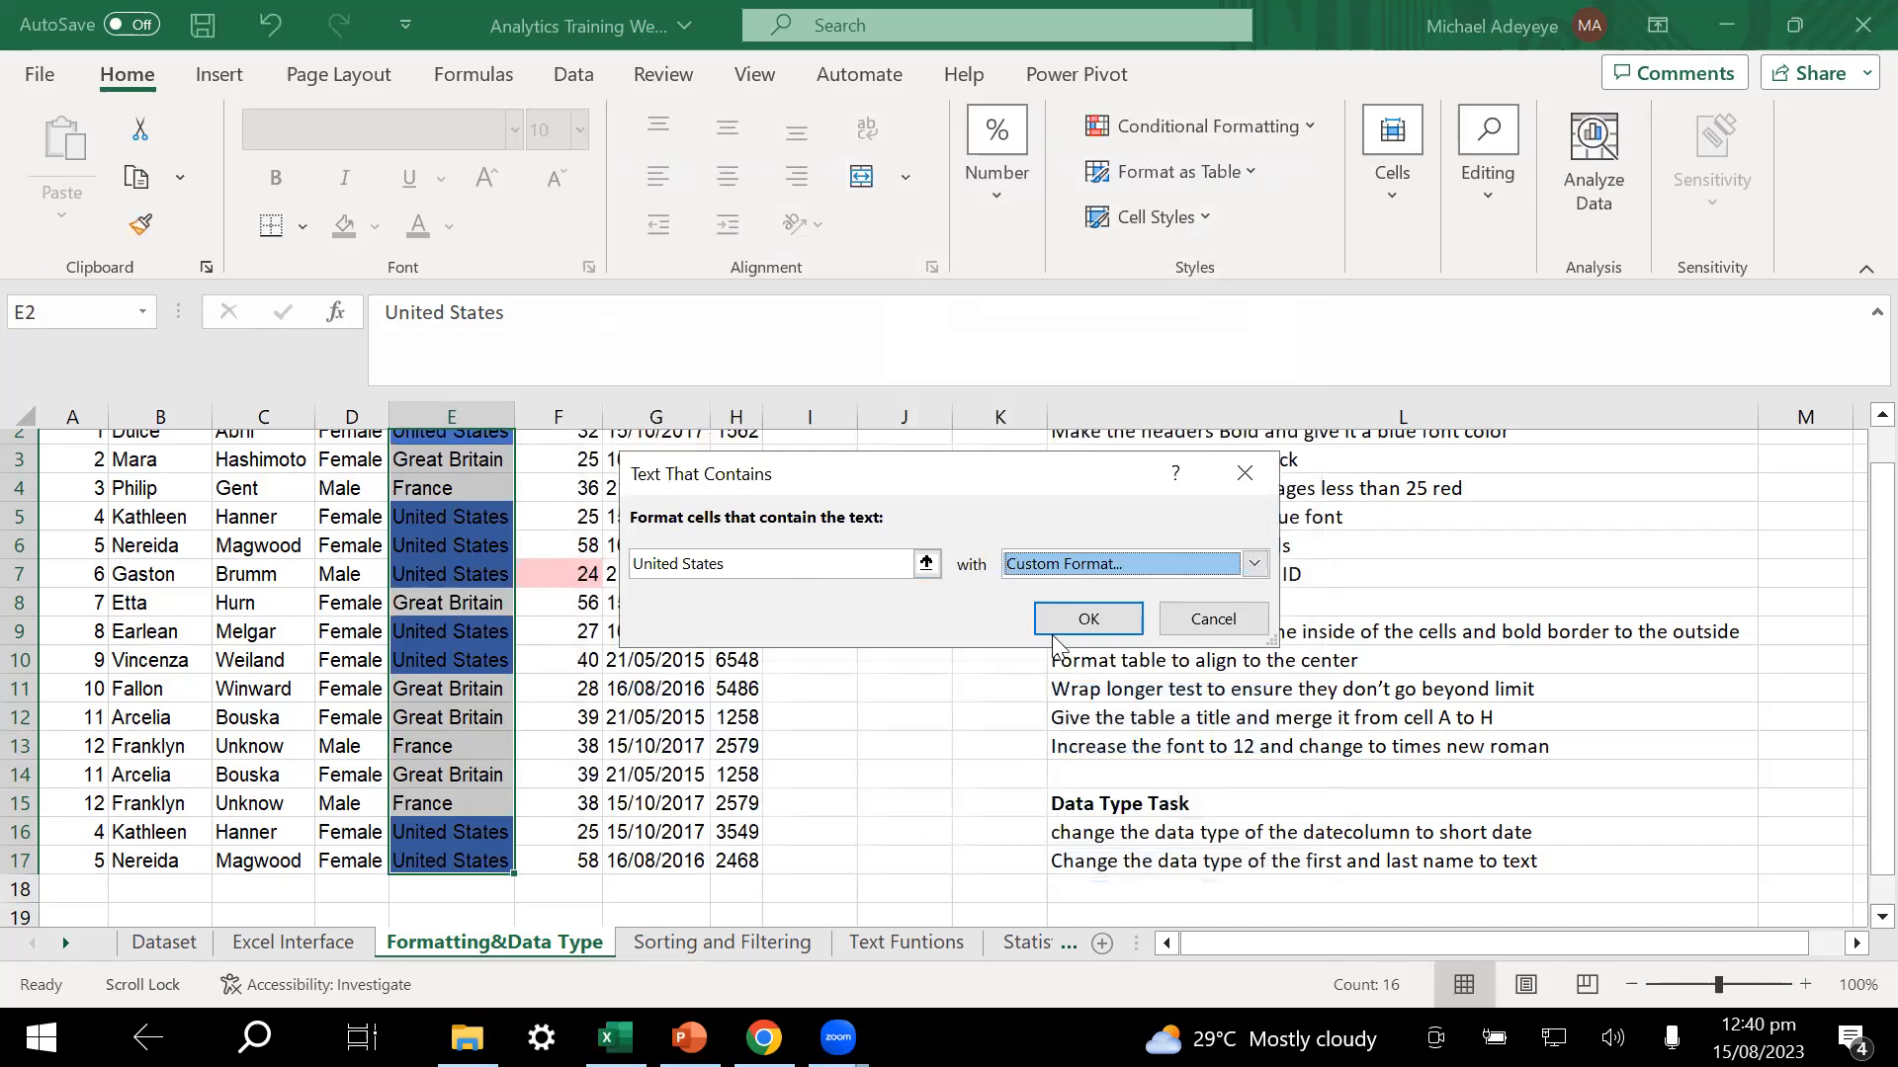
{"action": "left_click", "coordinate": [1107, 620]}
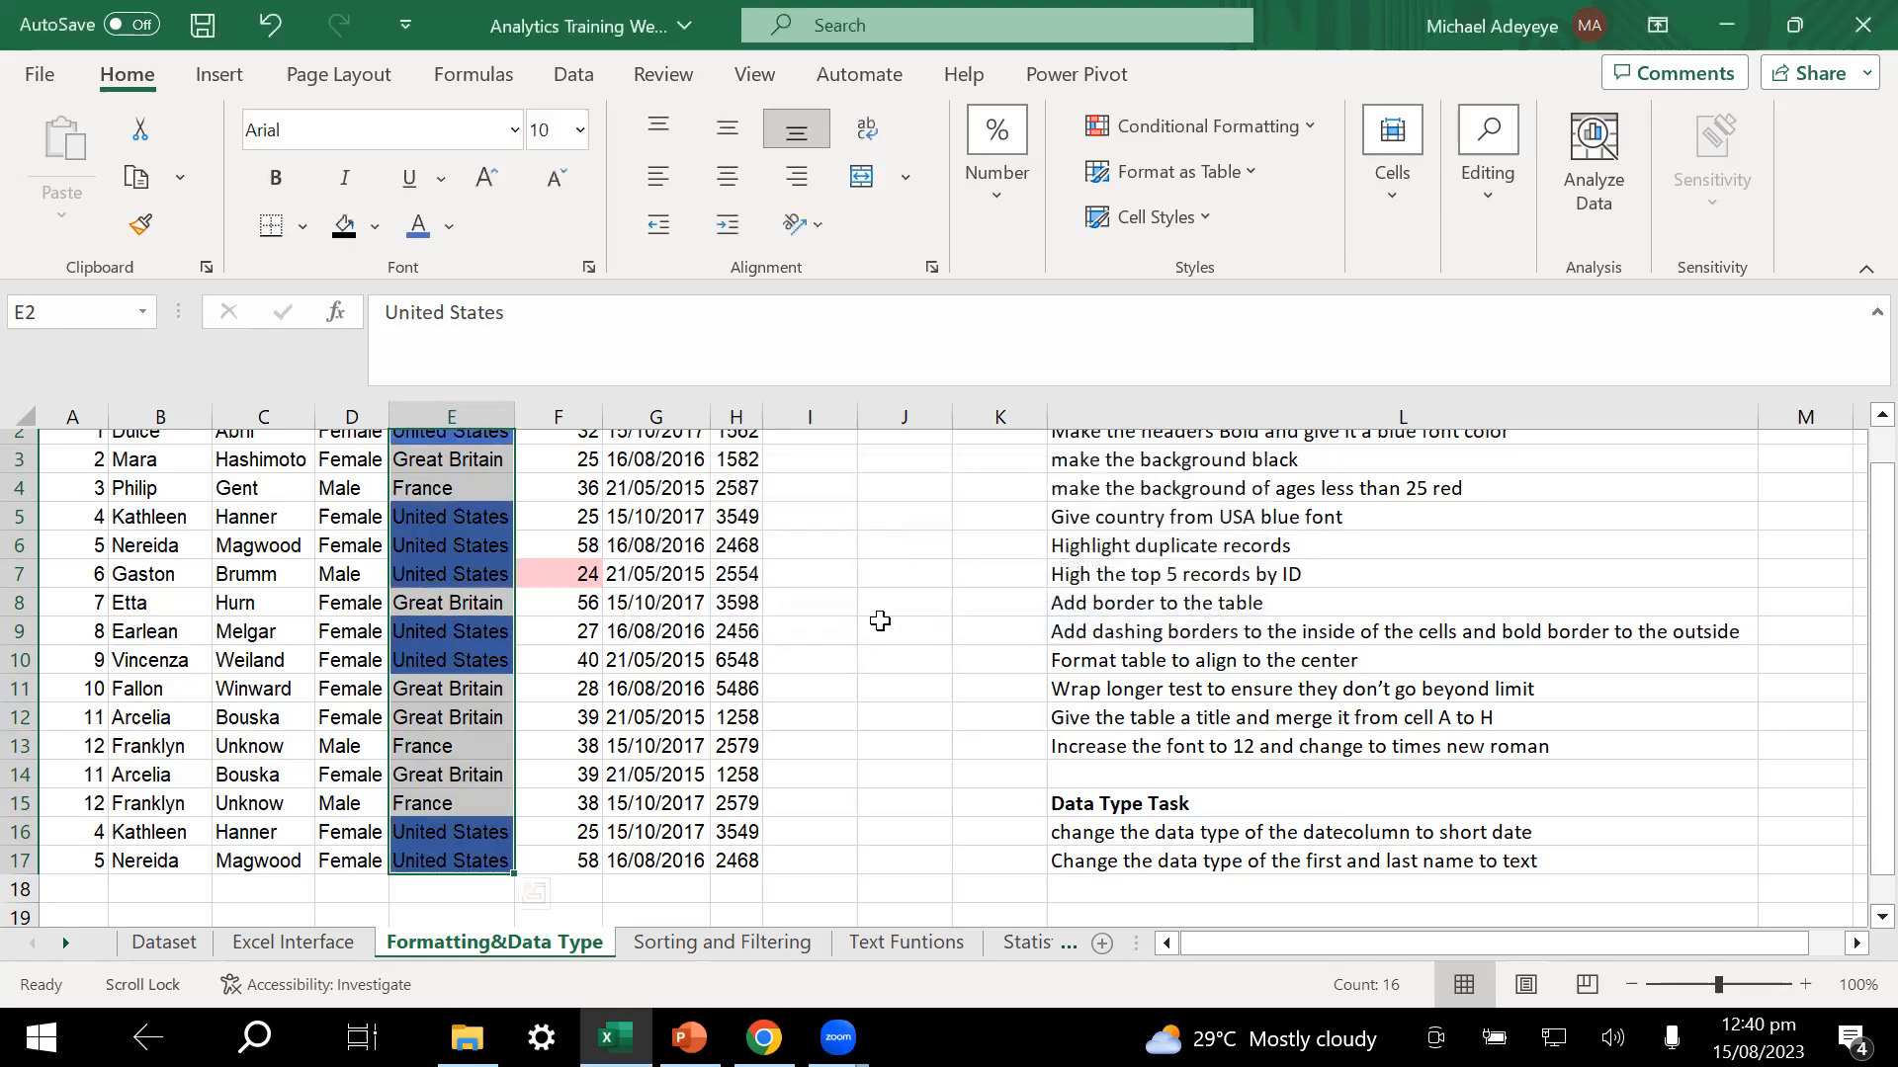
{"action": "scroll", "coordinate": [696, 623], "scroll_direction": "up", "scroll_amount": 1}
{"action": "left_click", "coordinate": [697, 623]}
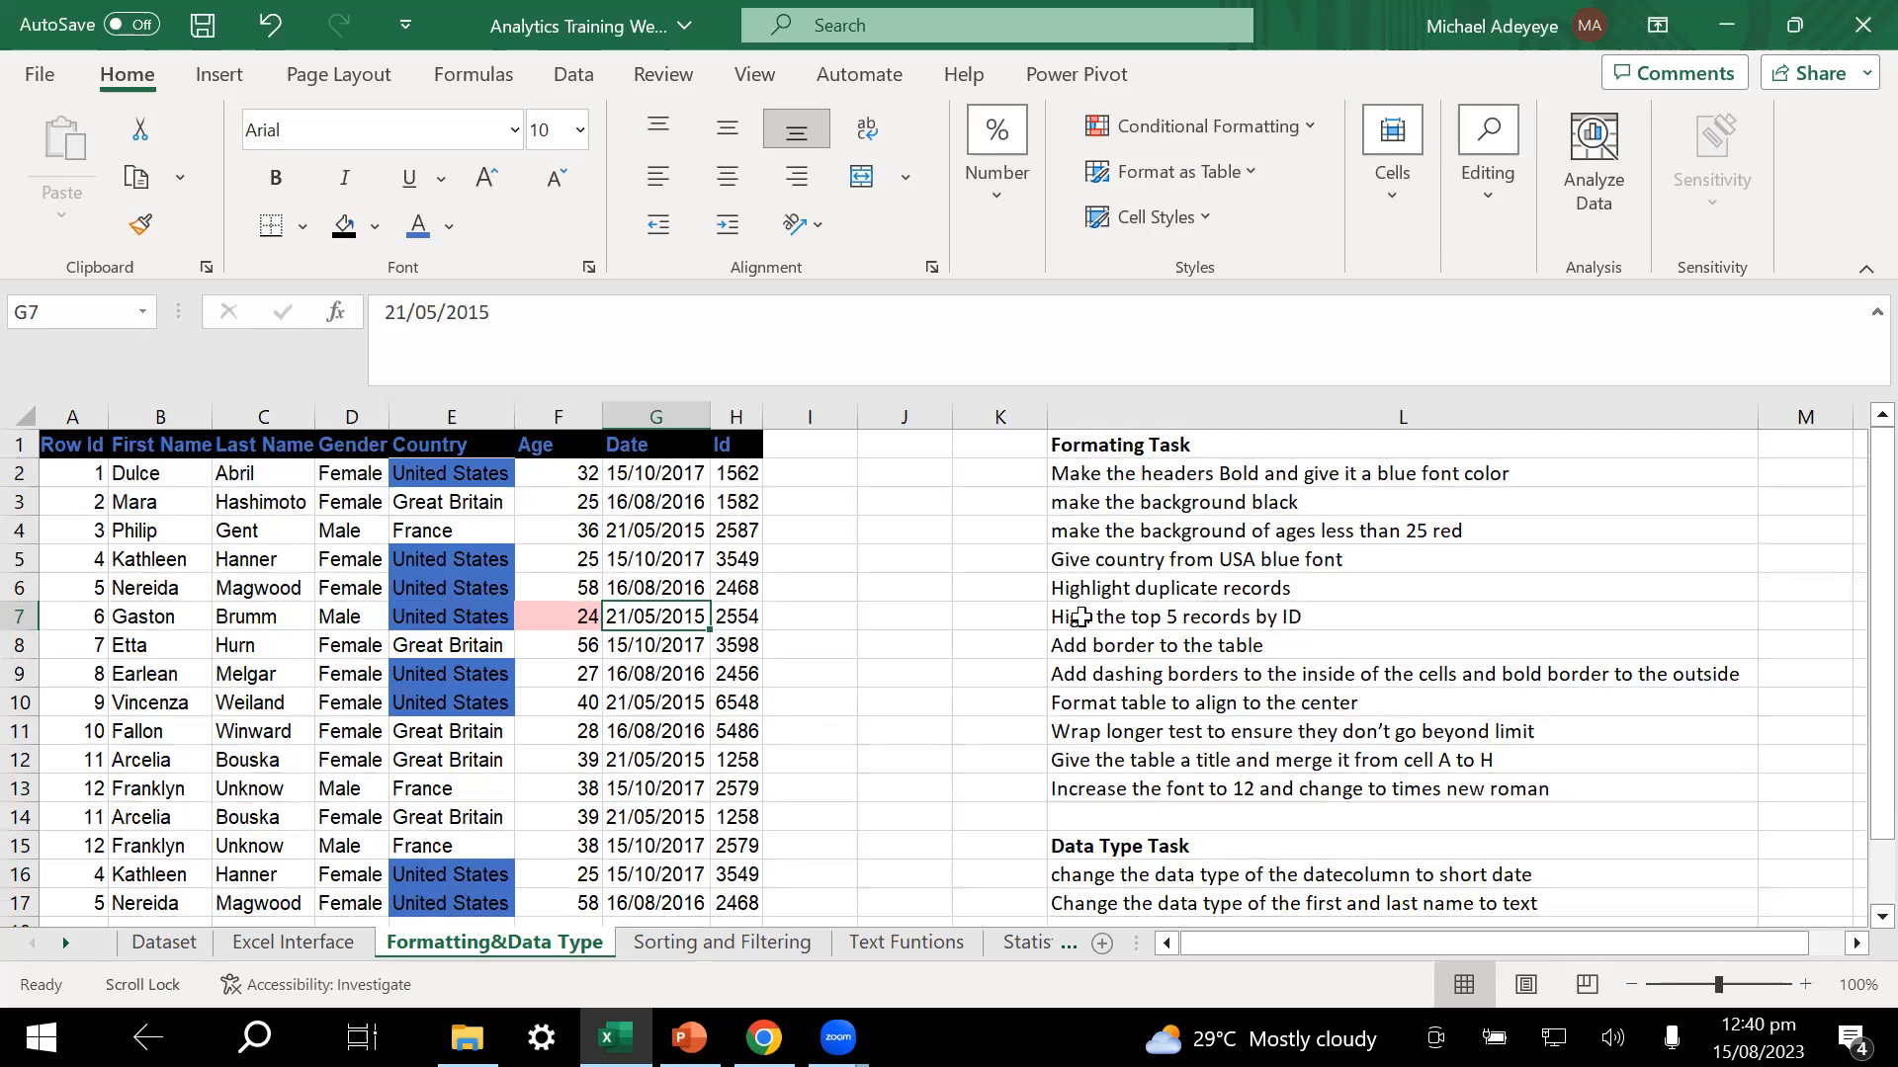
{"action": "left_click", "coordinate": [701, 729]}
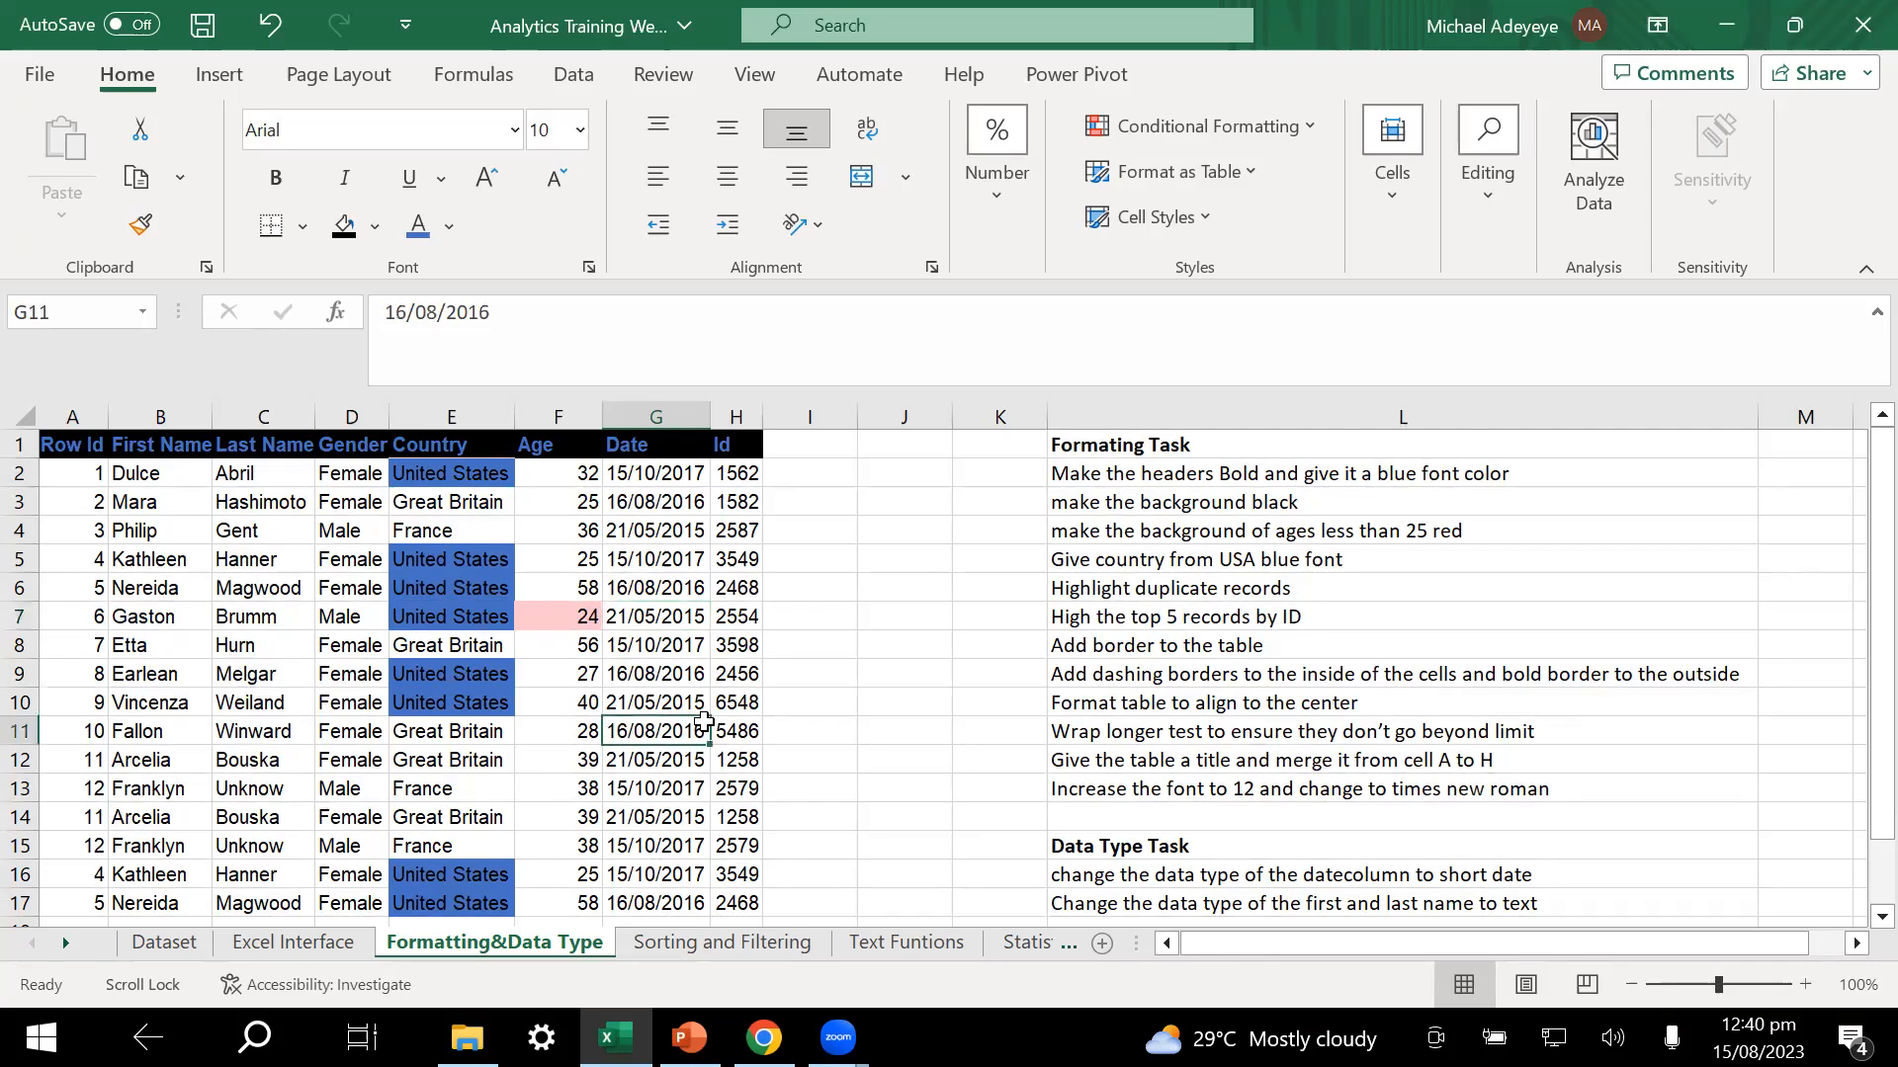
- Apply a Duplicate Values conditional formatting rule to the genders in D2:D17 with Green Fill with Dark Green Text
{"action": "left_click_drag", "start_coordinate": [350, 474], "coordinate": [356, 870]}
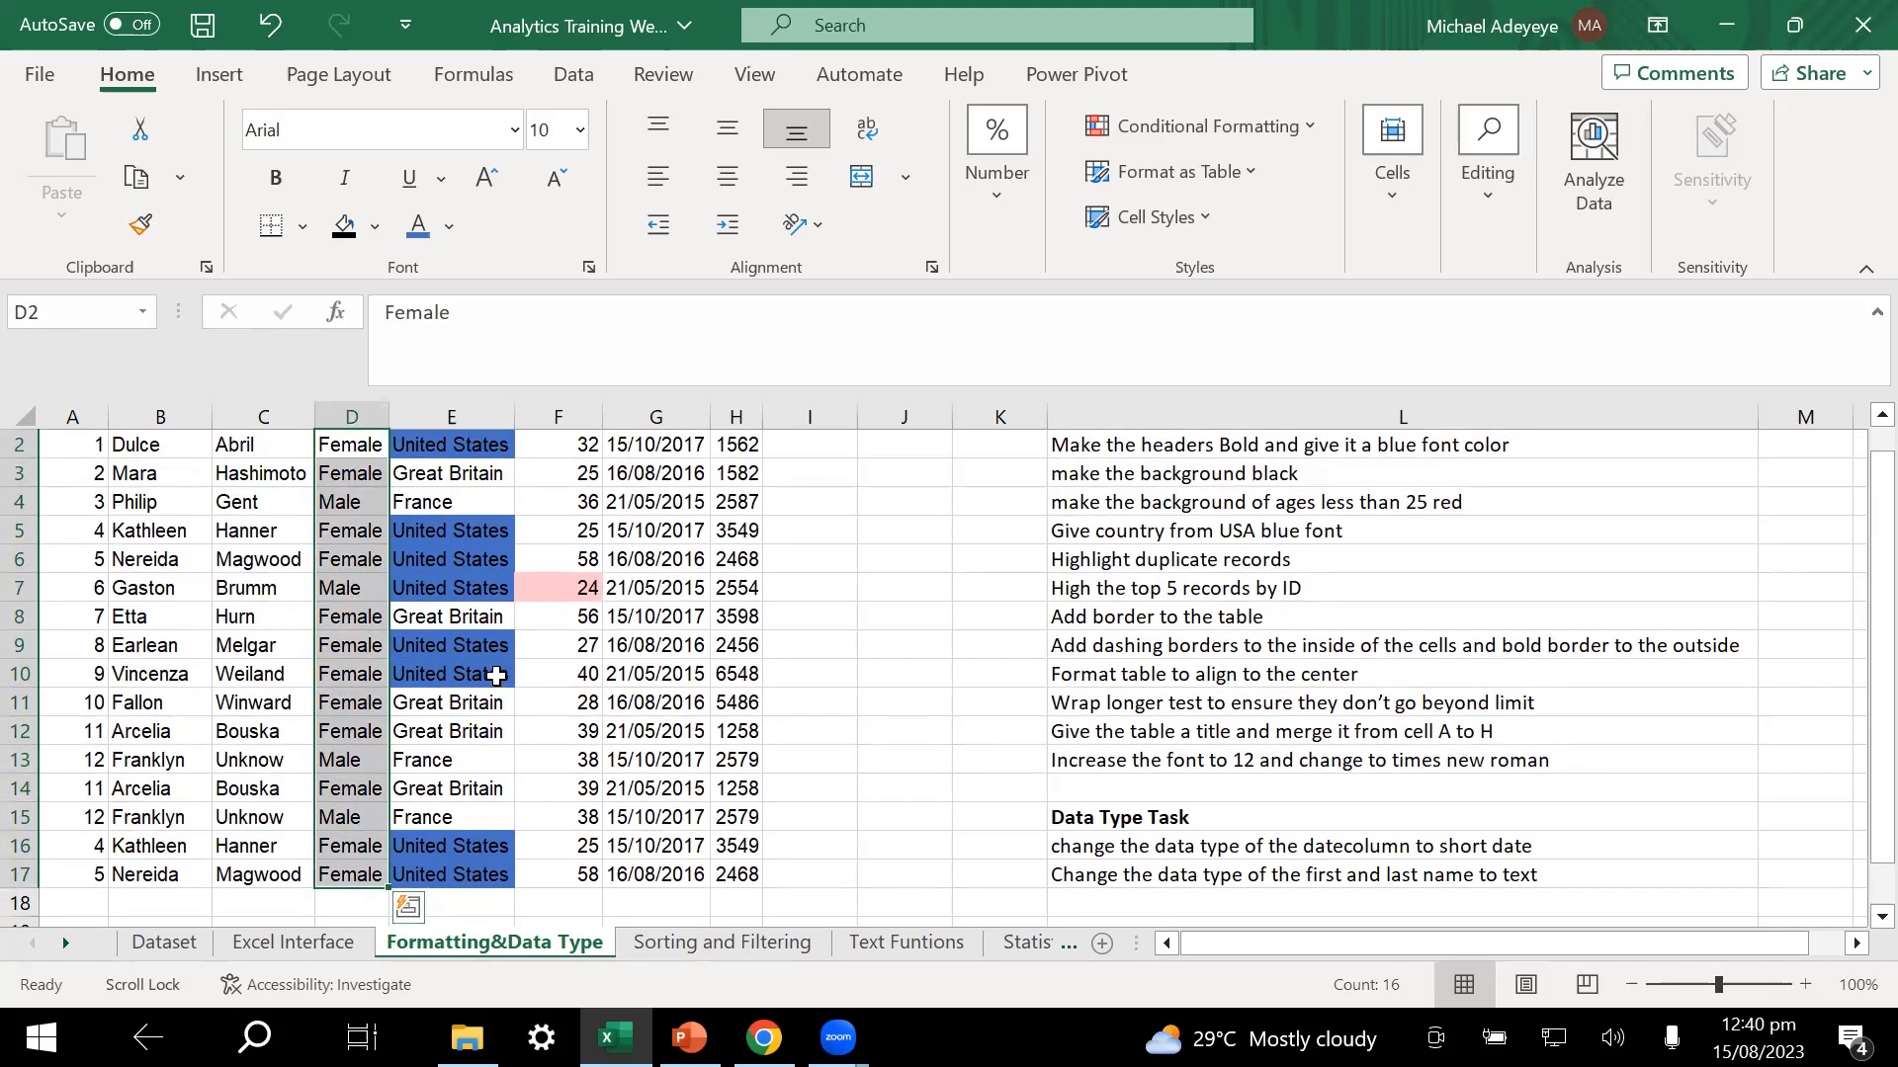
{"action": "left_click", "coordinate": [489, 759]}
{"action": "scroll", "coordinate": [463, 563], "scroll_direction": "up", "scroll_amount": 1}
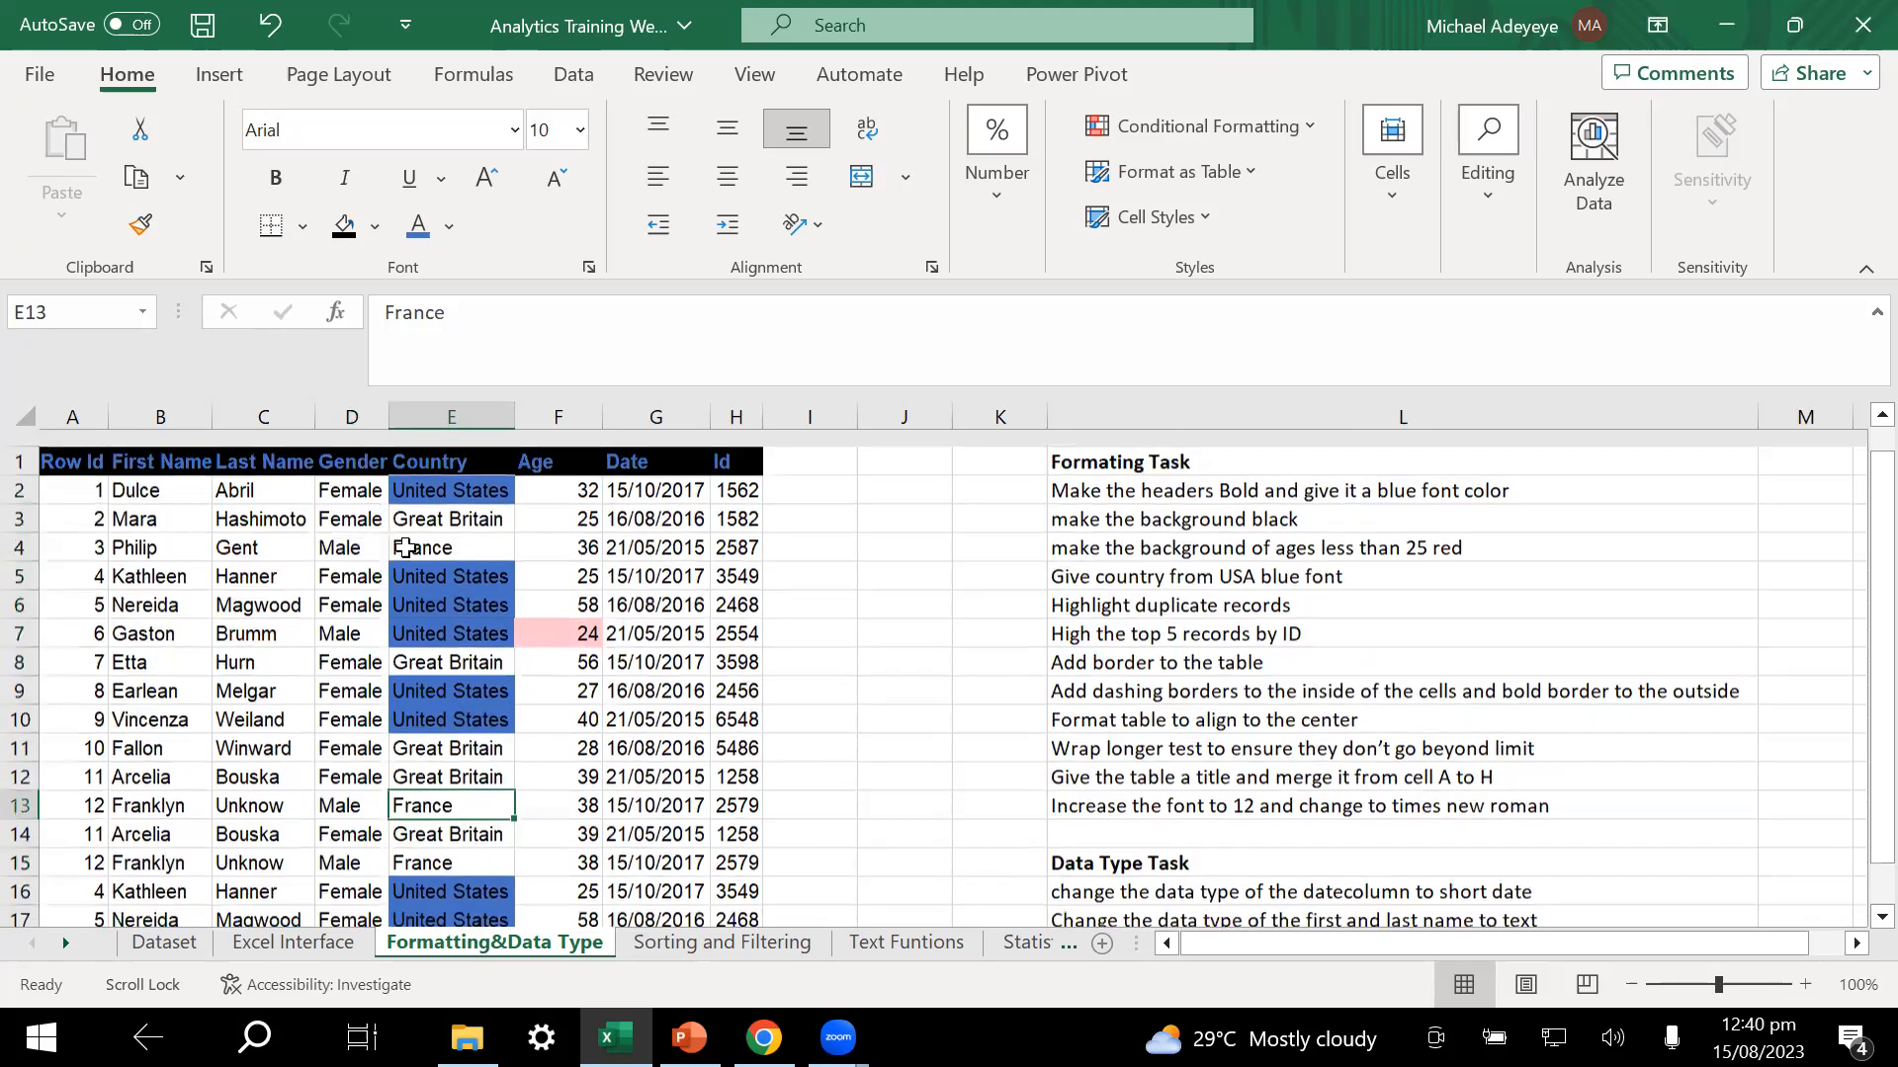
{"action": "left_click_drag", "start_coordinate": [351, 473], "coordinate": [381, 919]}
{"action": "left_click", "coordinate": [1178, 134]}
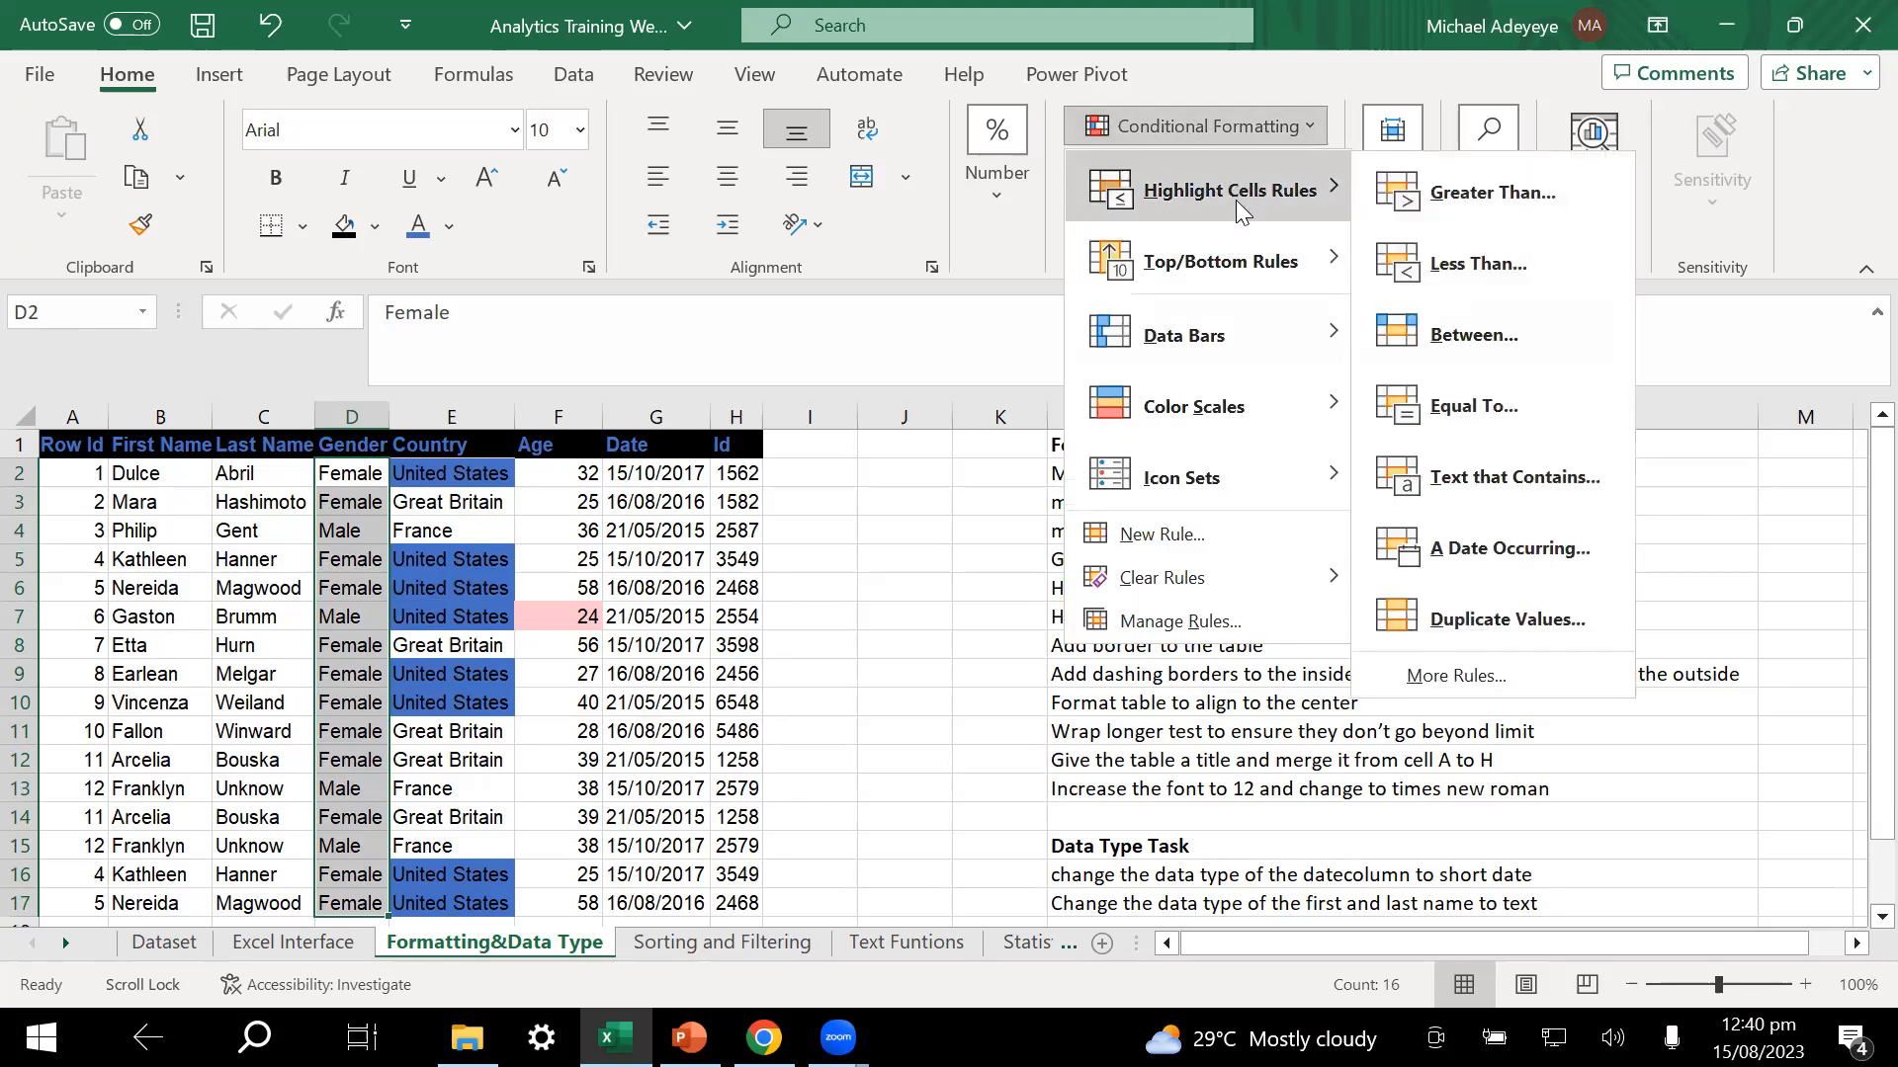
{"action": "left_click", "coordinate": [1532, 621]}
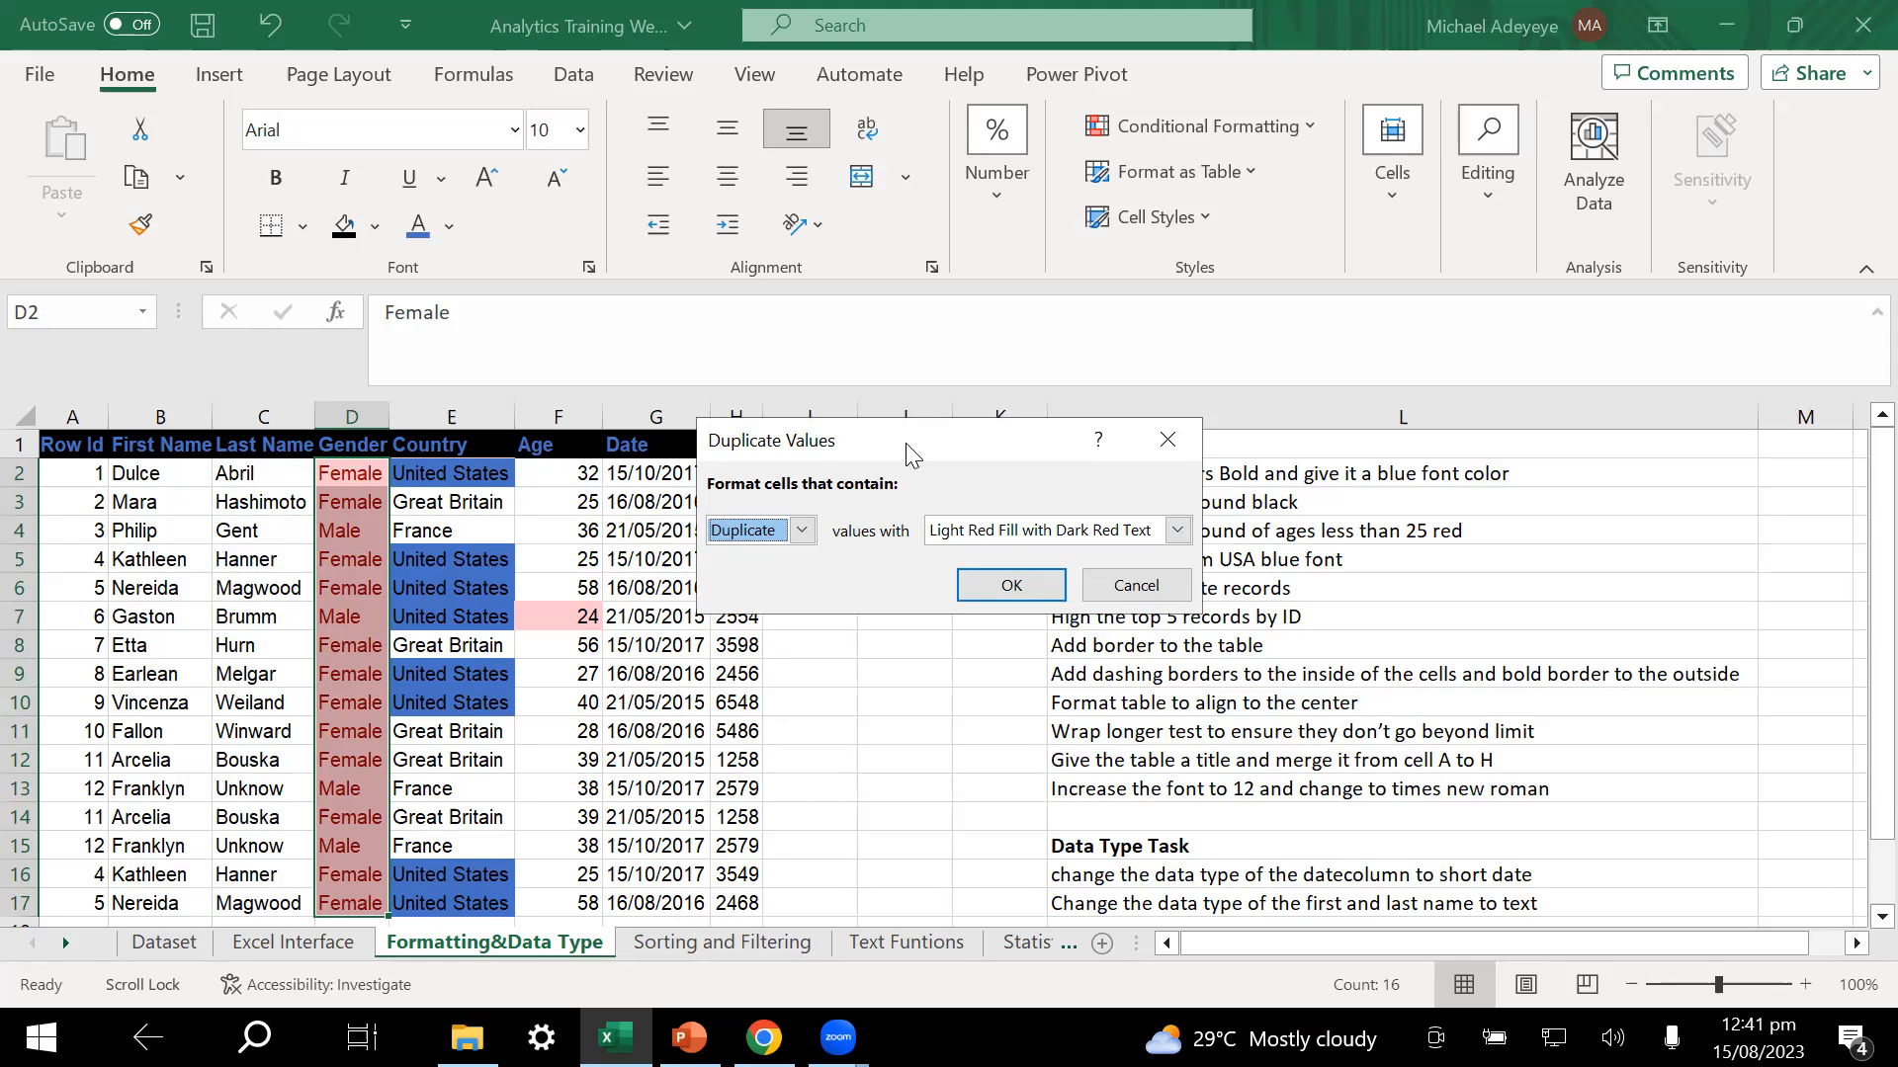
{"action": "left_click_drag", "start_coordinate": [908, 454], "coordinate": [736, 665]}
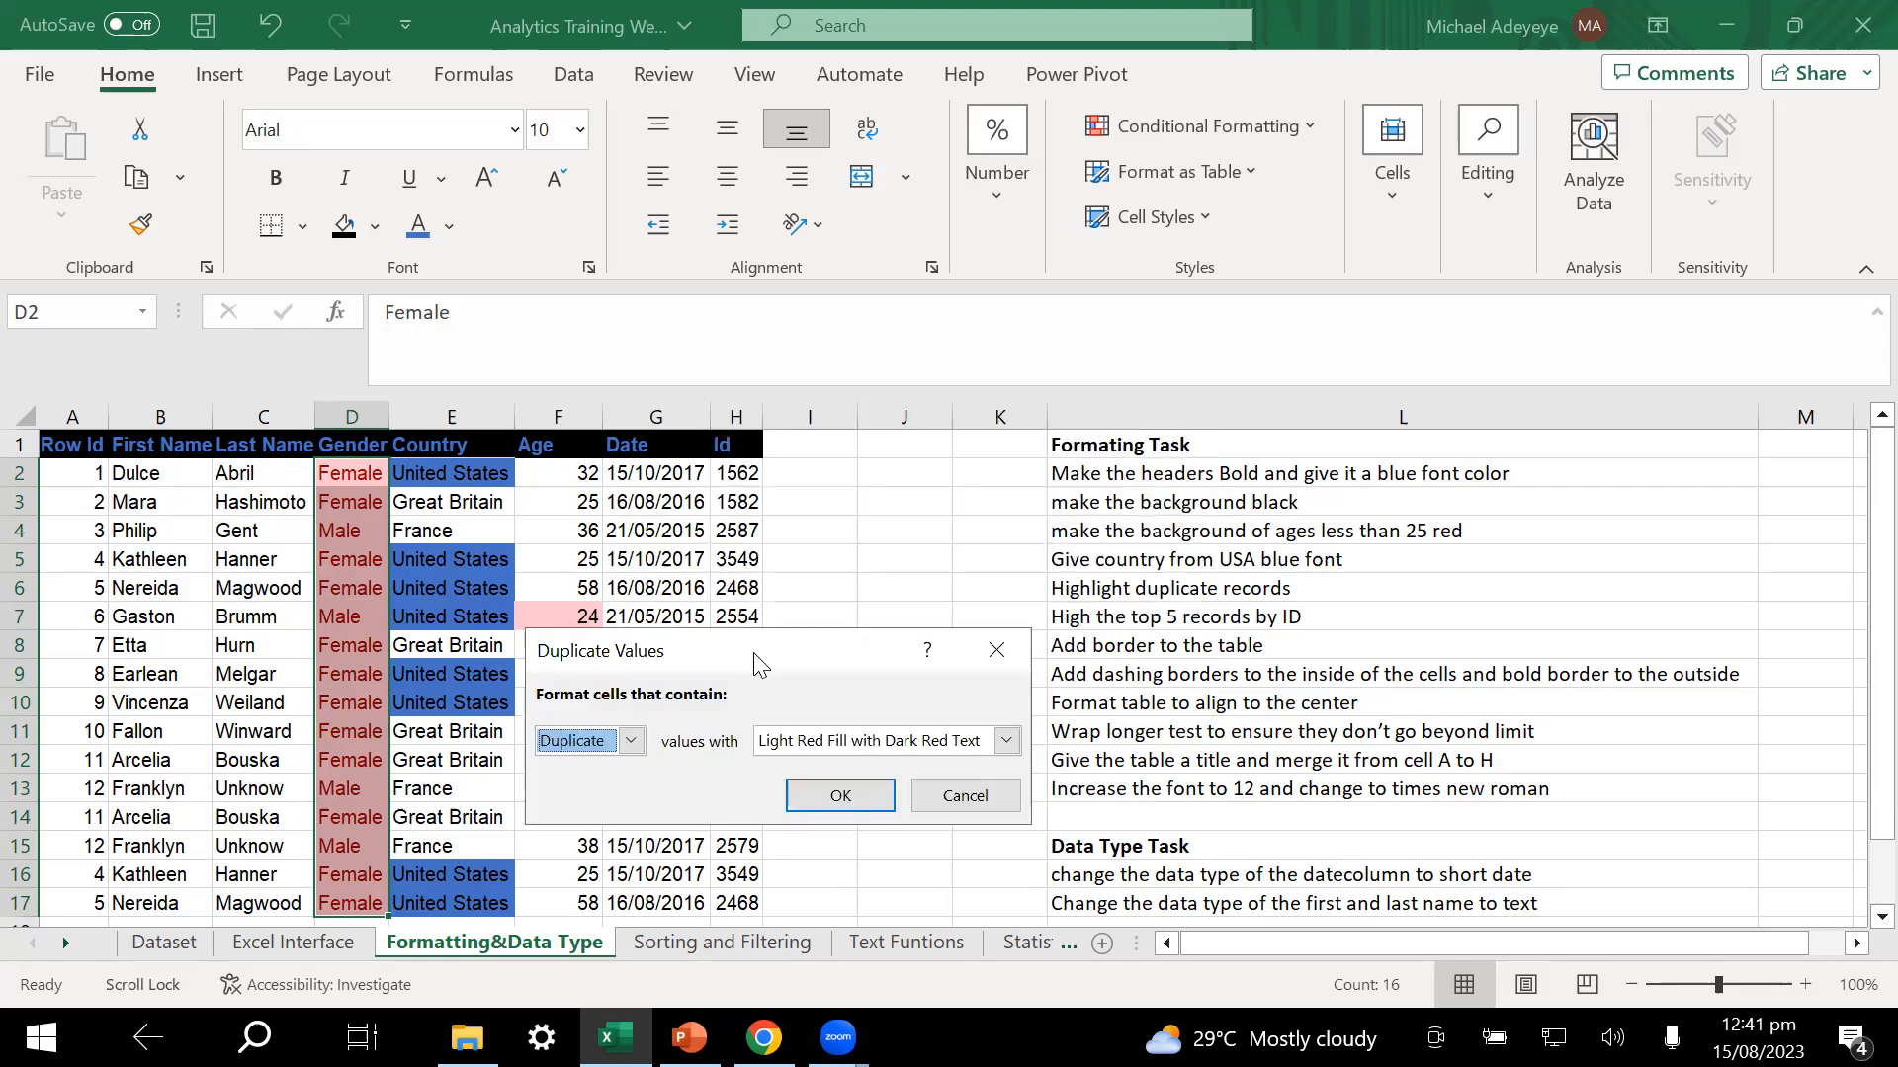
{"action": "left_click", "coordinate": [1006, 741]}
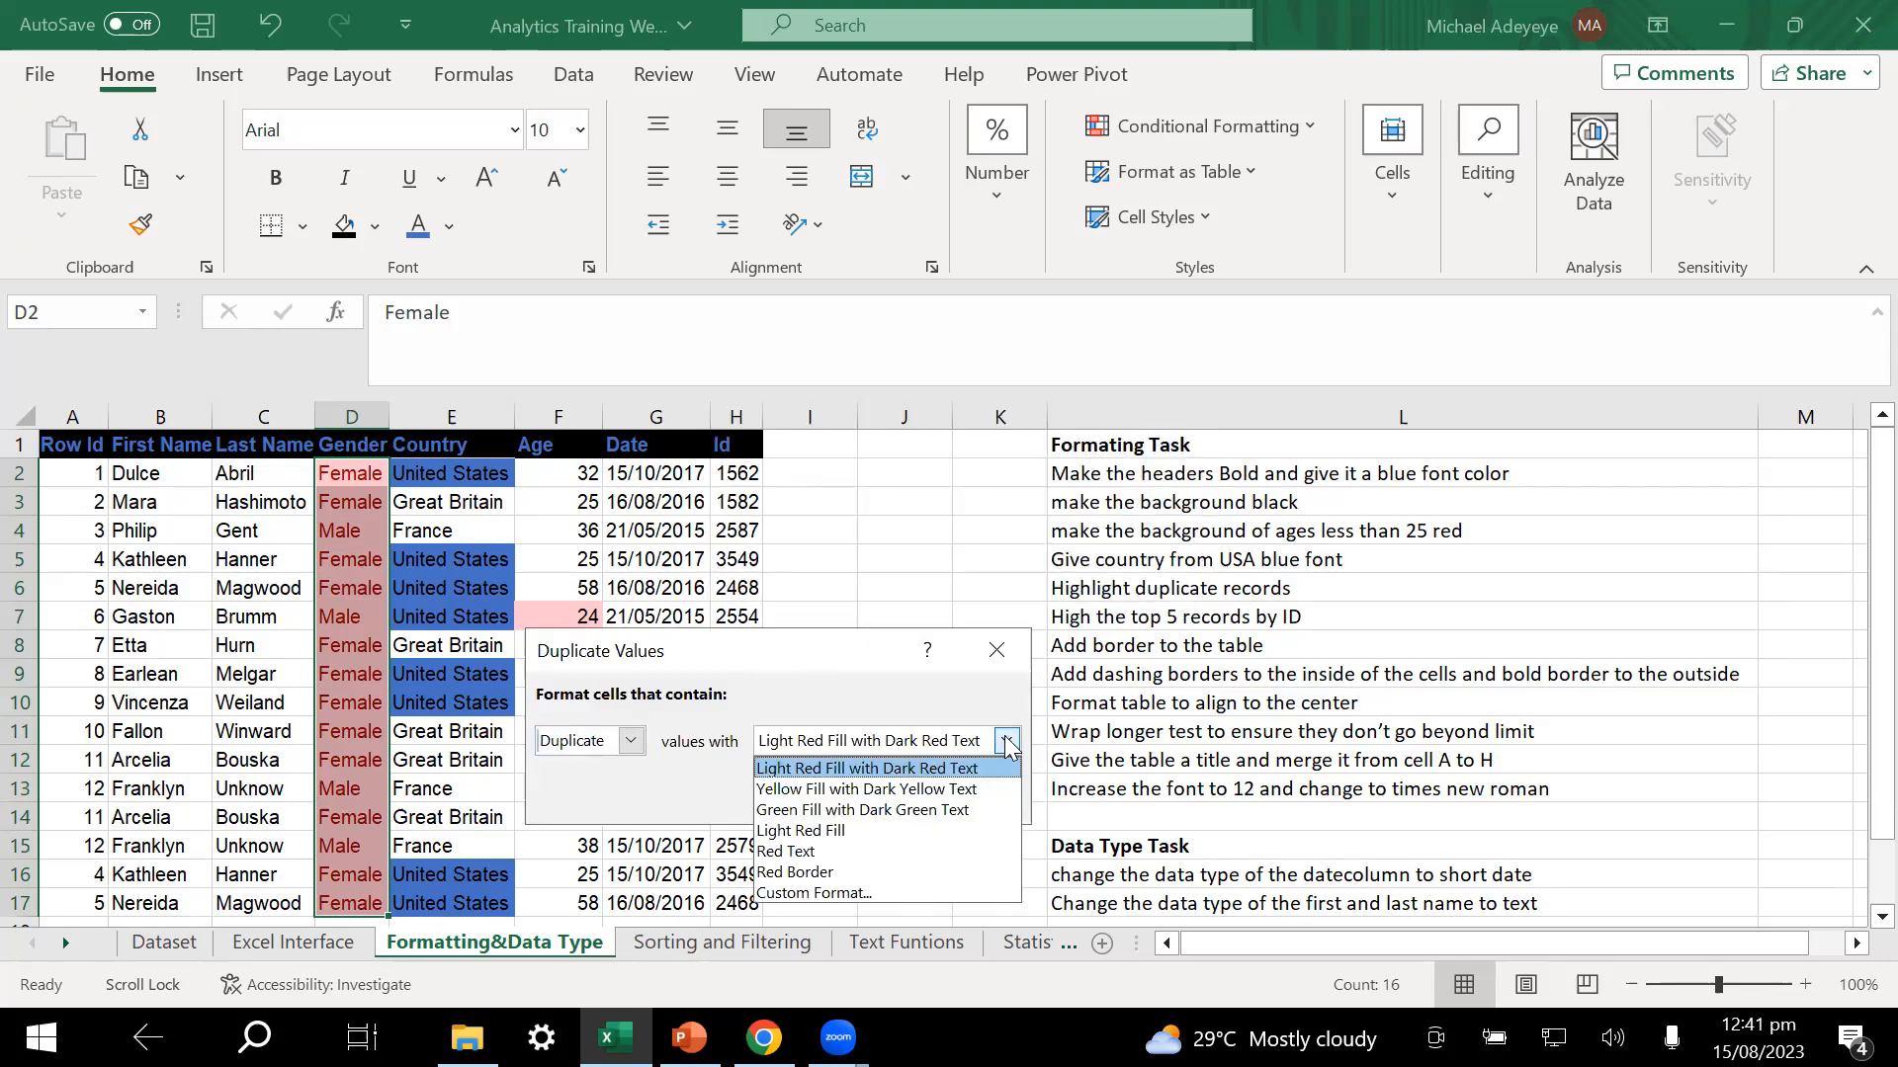
{"action": "left_click", "coordinate": [831, 810]}
{"action": "left_click", "coordinate": [863, 799]}
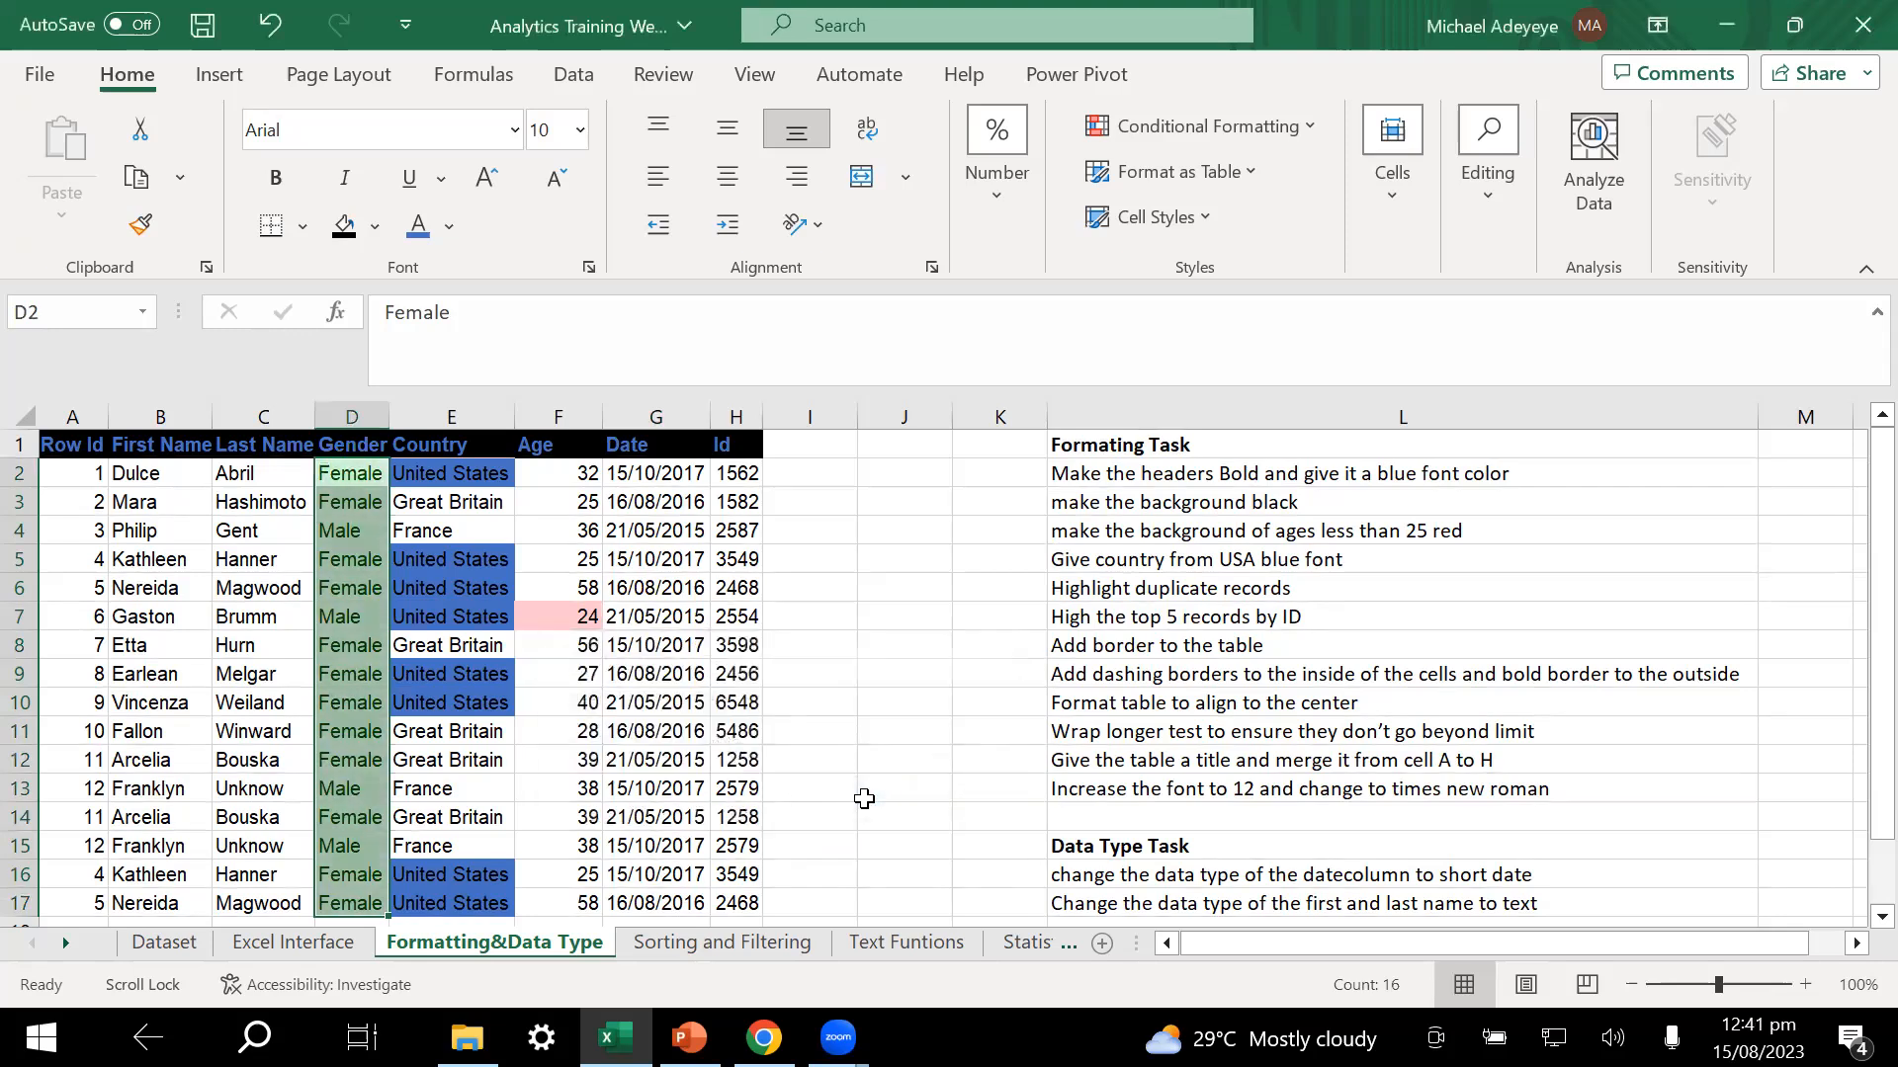
- Widen the Gender column, and check its highlighted Female and Male duplicates
{"action": "left_click", "coordinate": [870, 647]}
{"action": "scroll", "coordinate": [869, 644], "scroll_direction": "down", "scroll_amount": 2}
{"action": "scroll", "coordinate": [870, 645], "scroll_direction": "up", "scroll_amount": 1}
{"action": "scroll", "coordinate": [571, 638], "scroll_direction": "up", "scroll_amount": 1}
{"action": "left_click", "coordinate": [667, 756]}
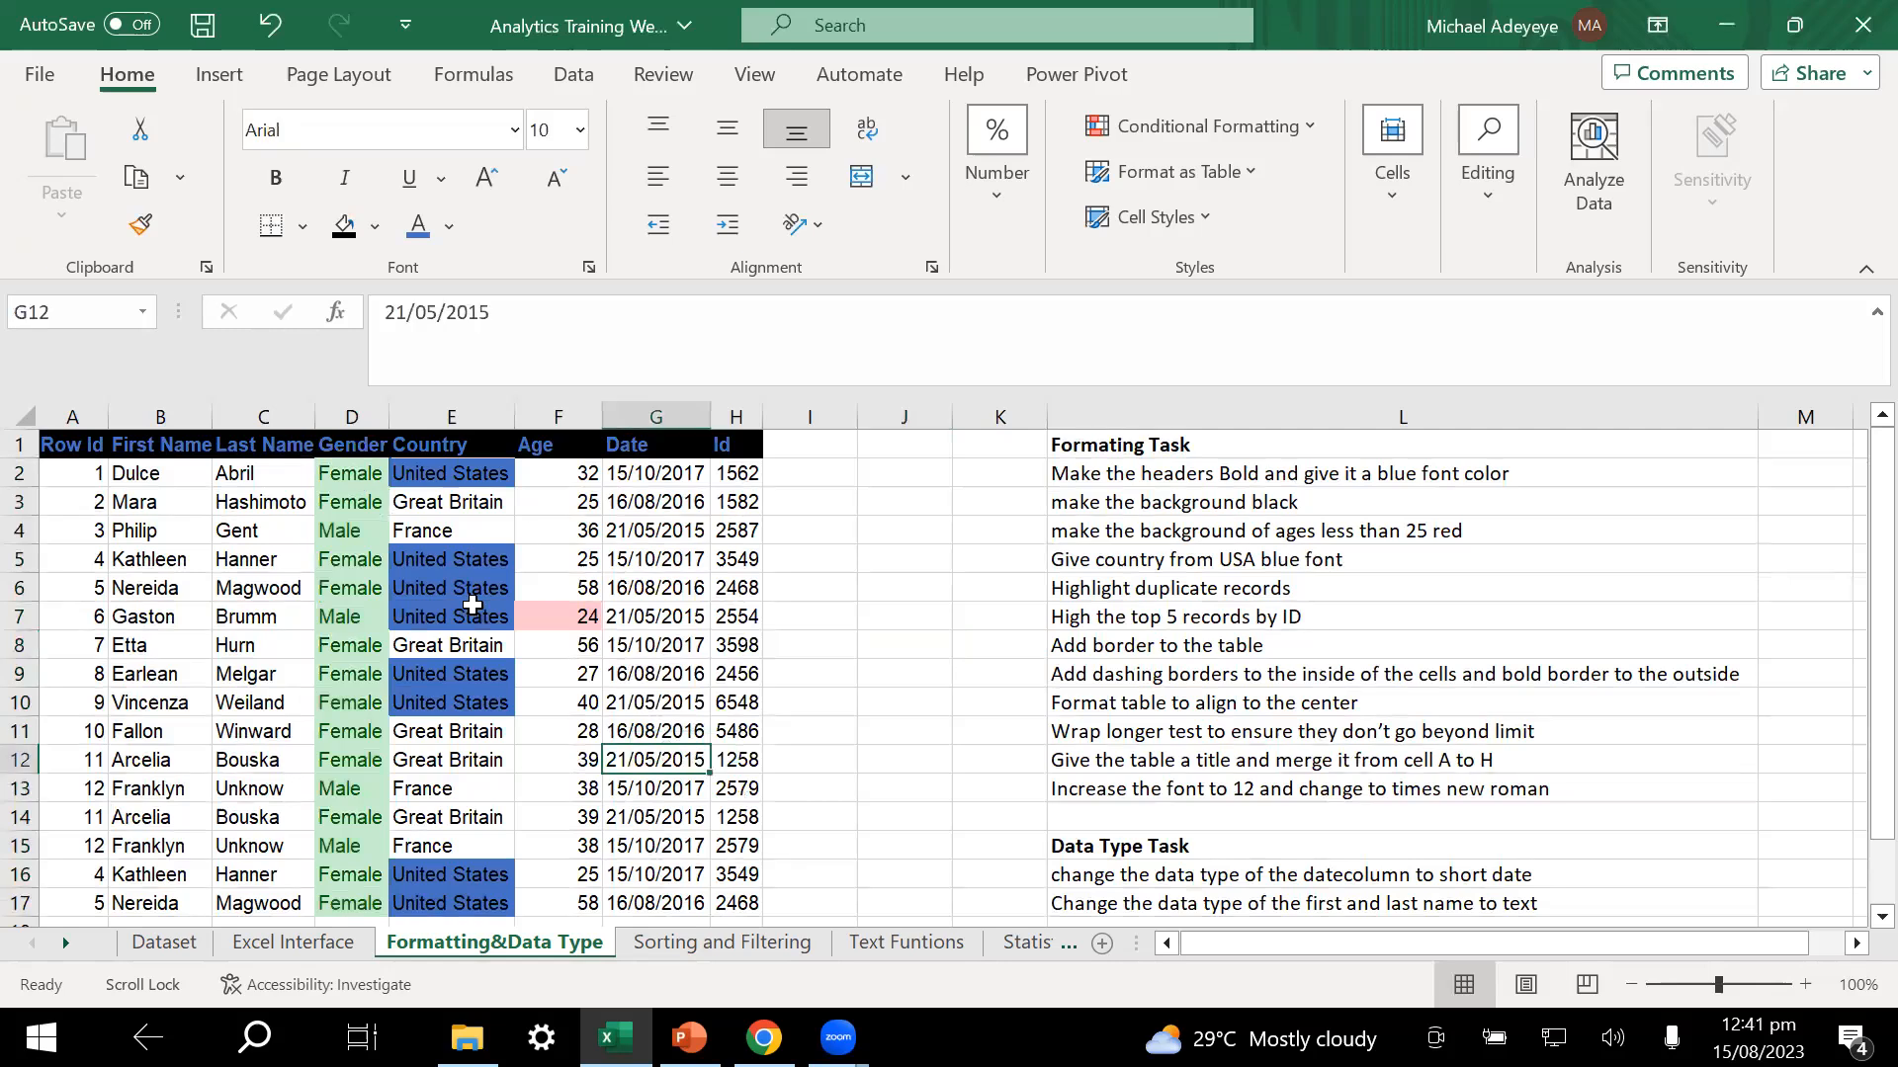
{"action": "left_click_drag", "start_coordinate": [389, 416], "coordinate": [436, 416]}
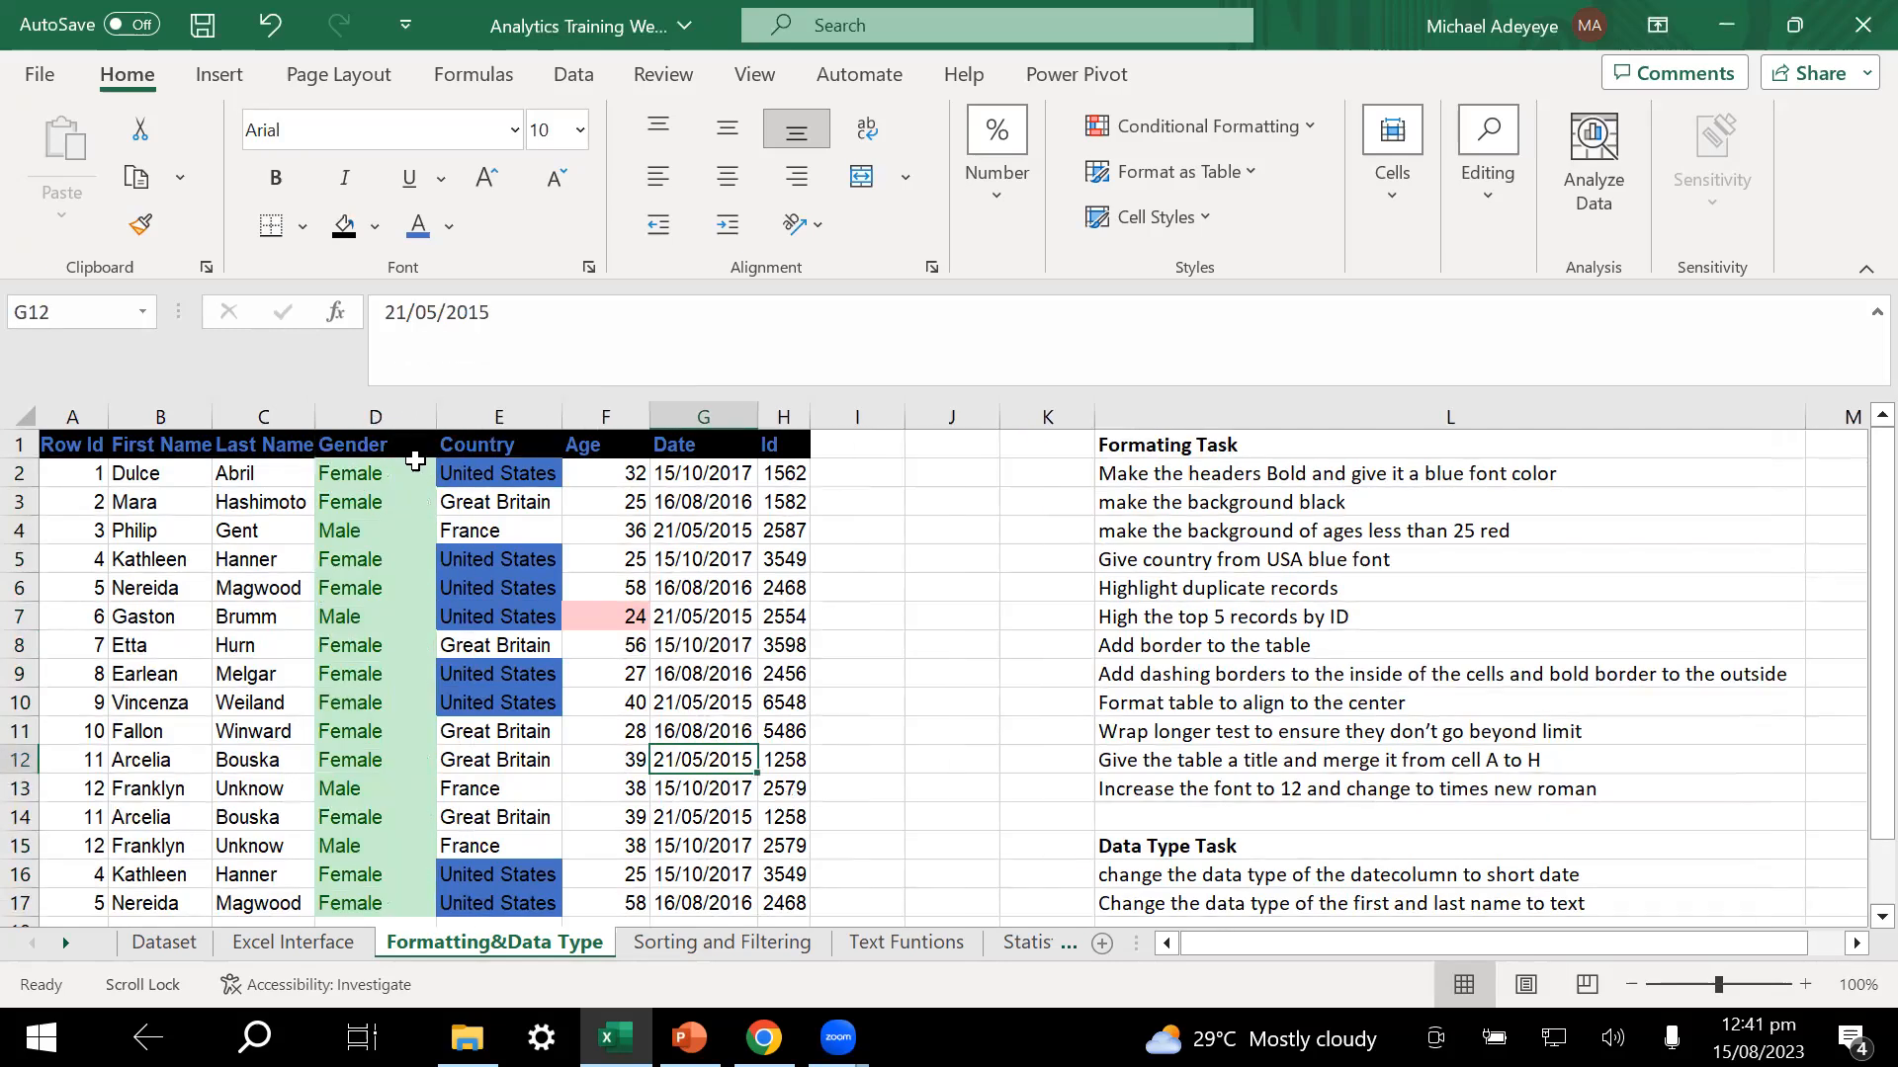
{"action": "left_click", "coordinate": [381, 475]}
{"action": "left_click", "coordinate": [358, 510]}
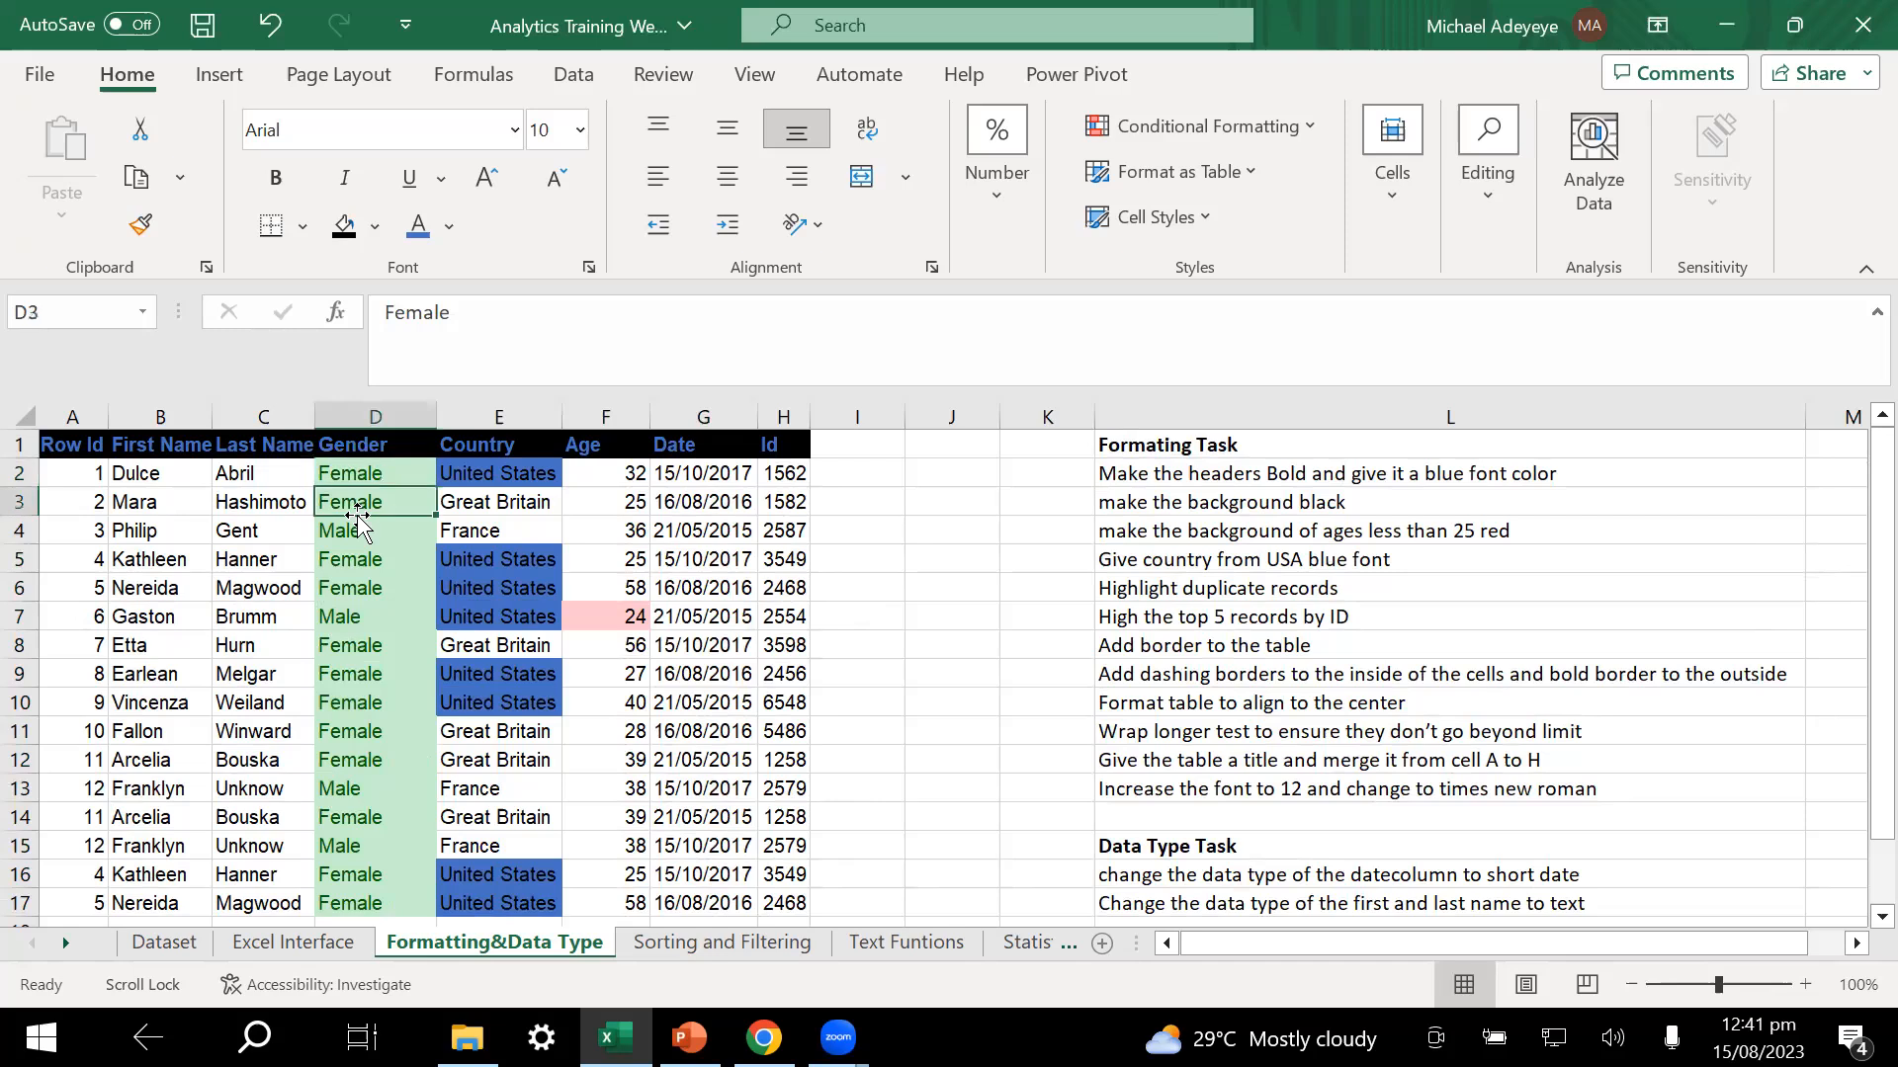
{"action": "left_click", "coordinate": [376, 569]}
{"action": "left_click", "coordinate": [368, 537]}
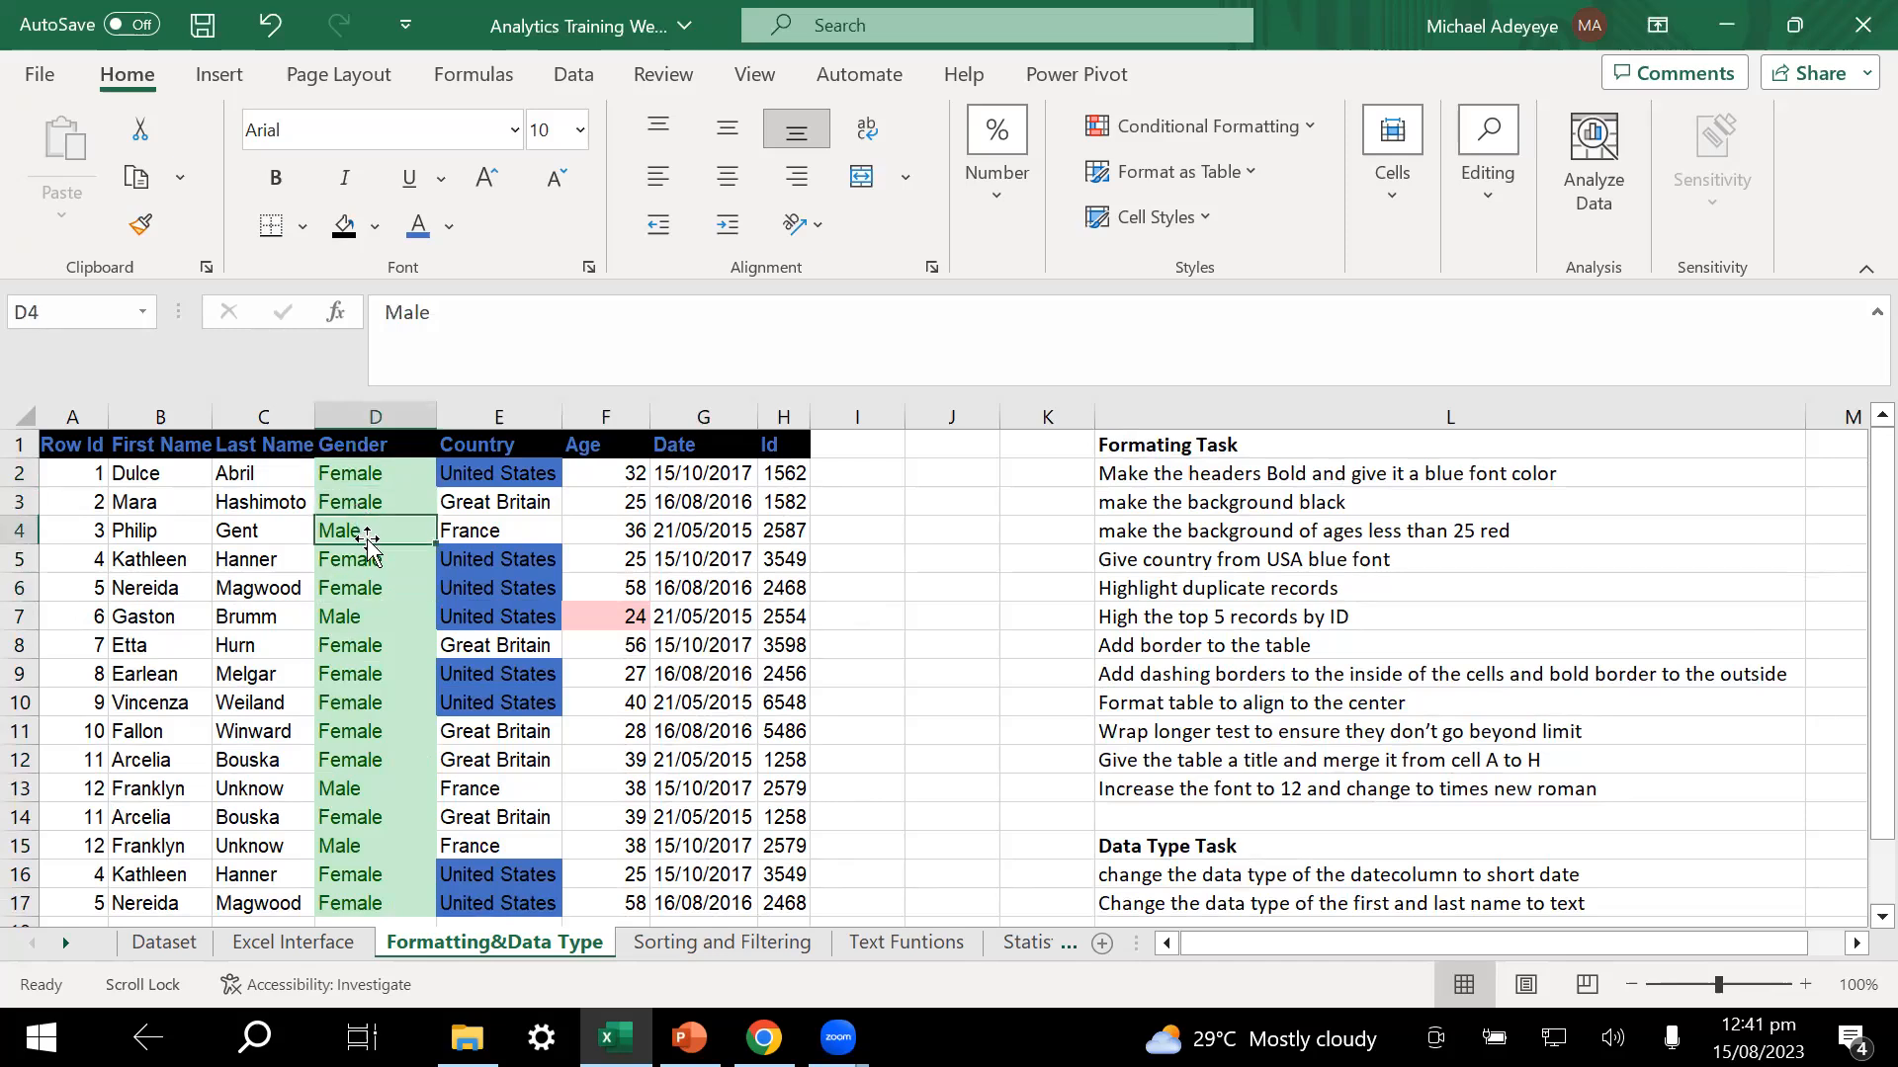
{"action": "left_click", "coordinate": [366, 621]}
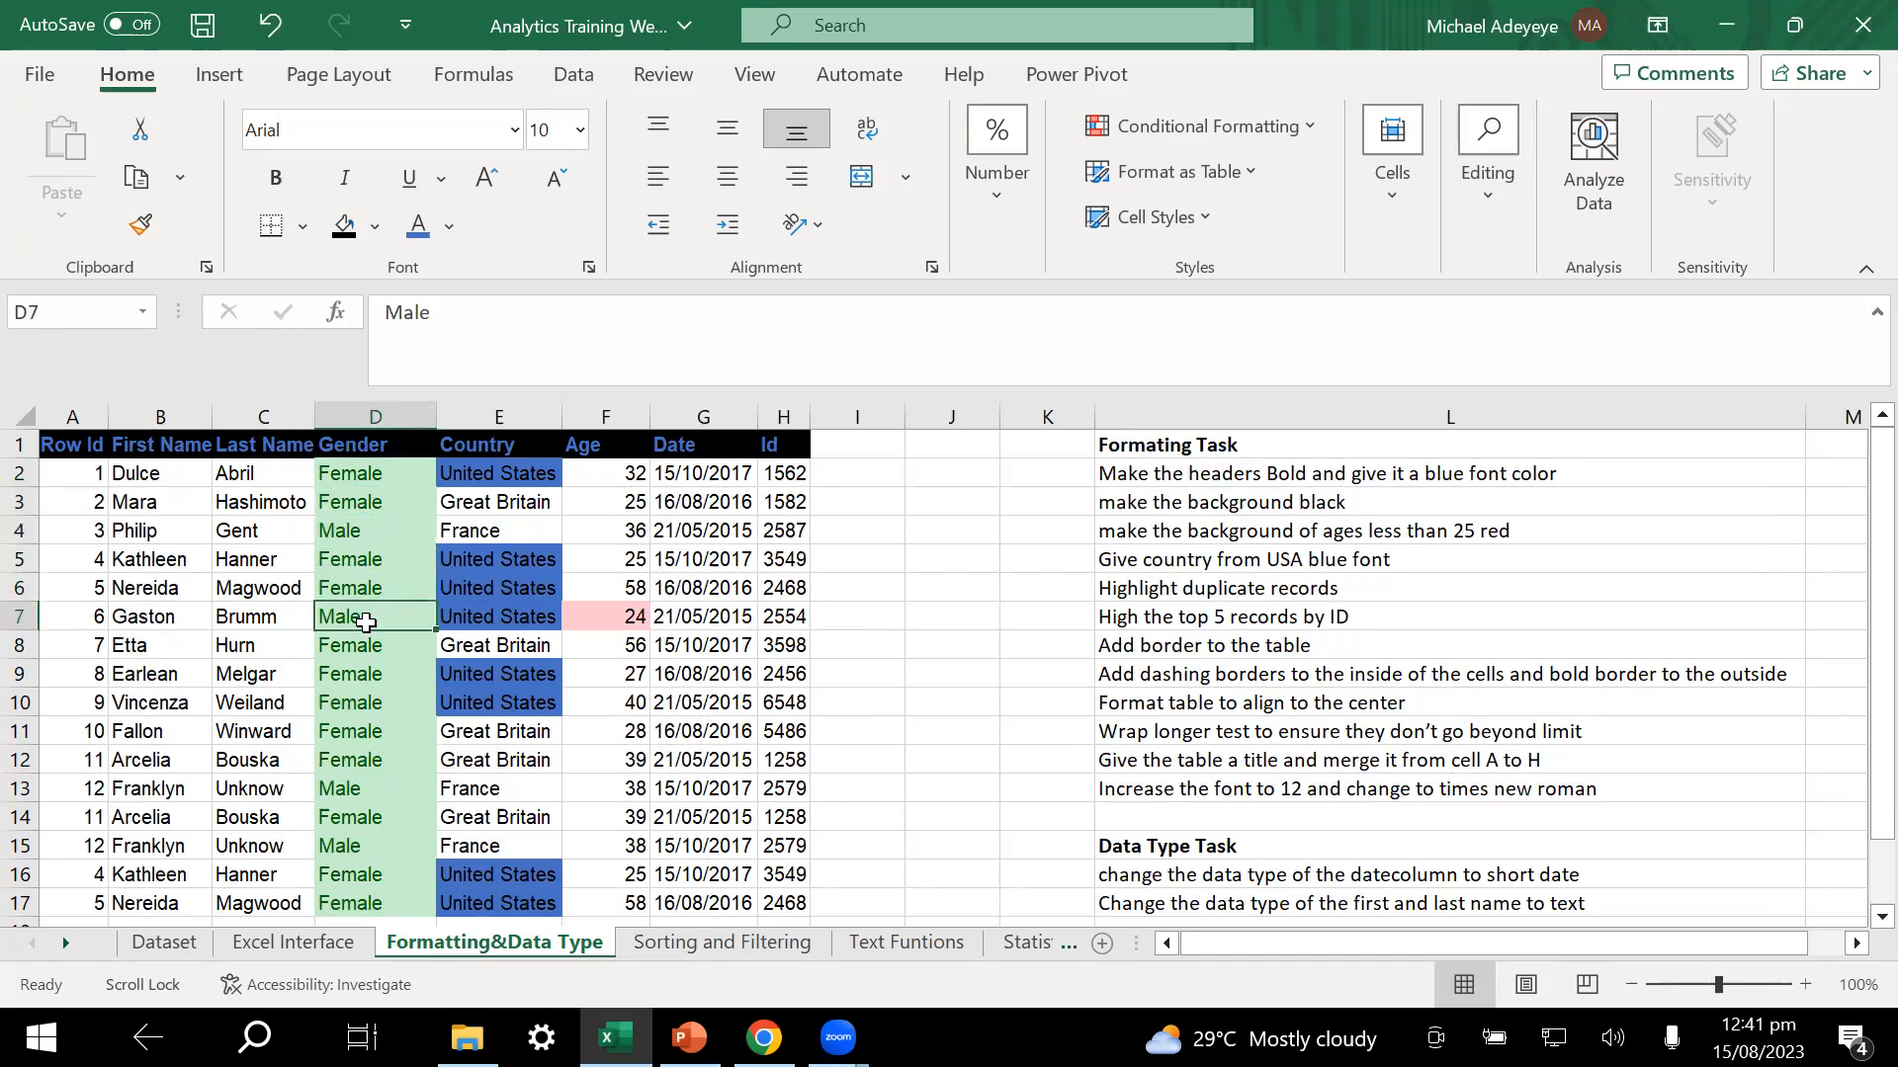
{"action": "left_click", "coordinate": [710, 613]}
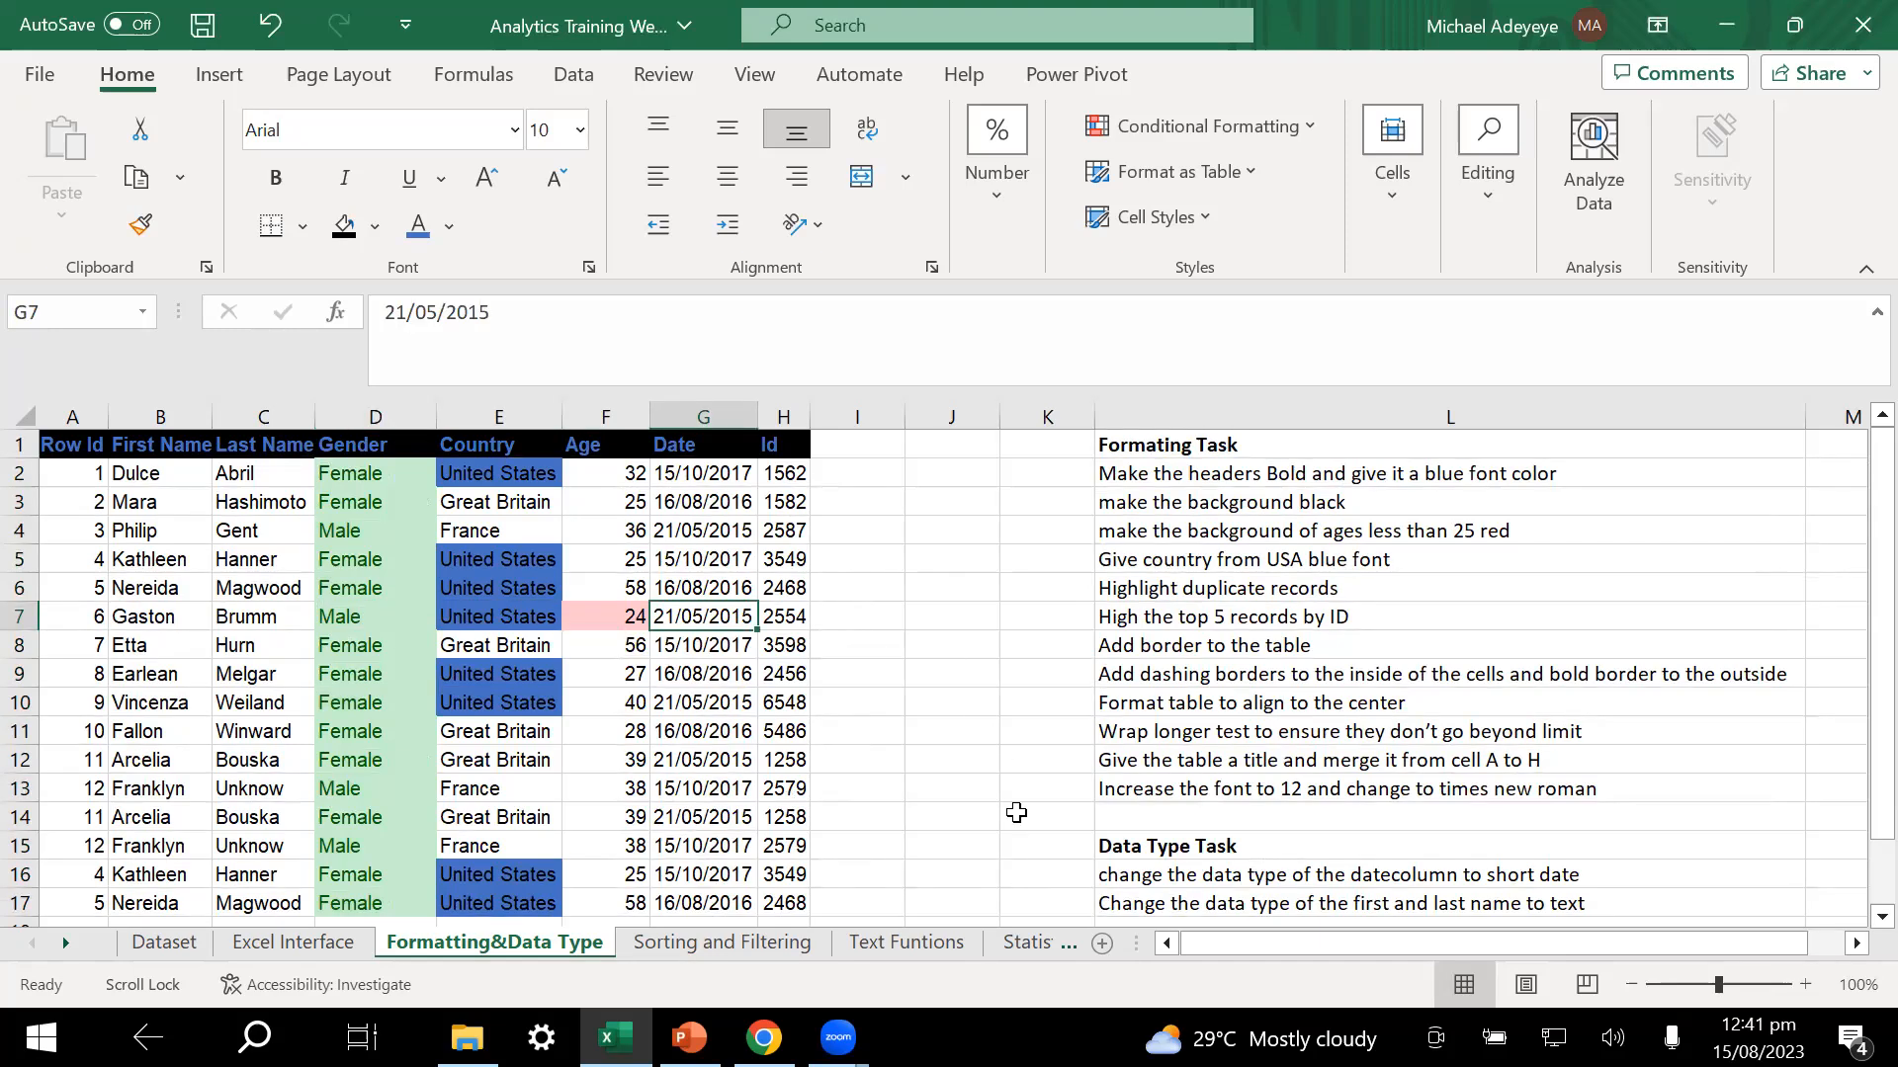
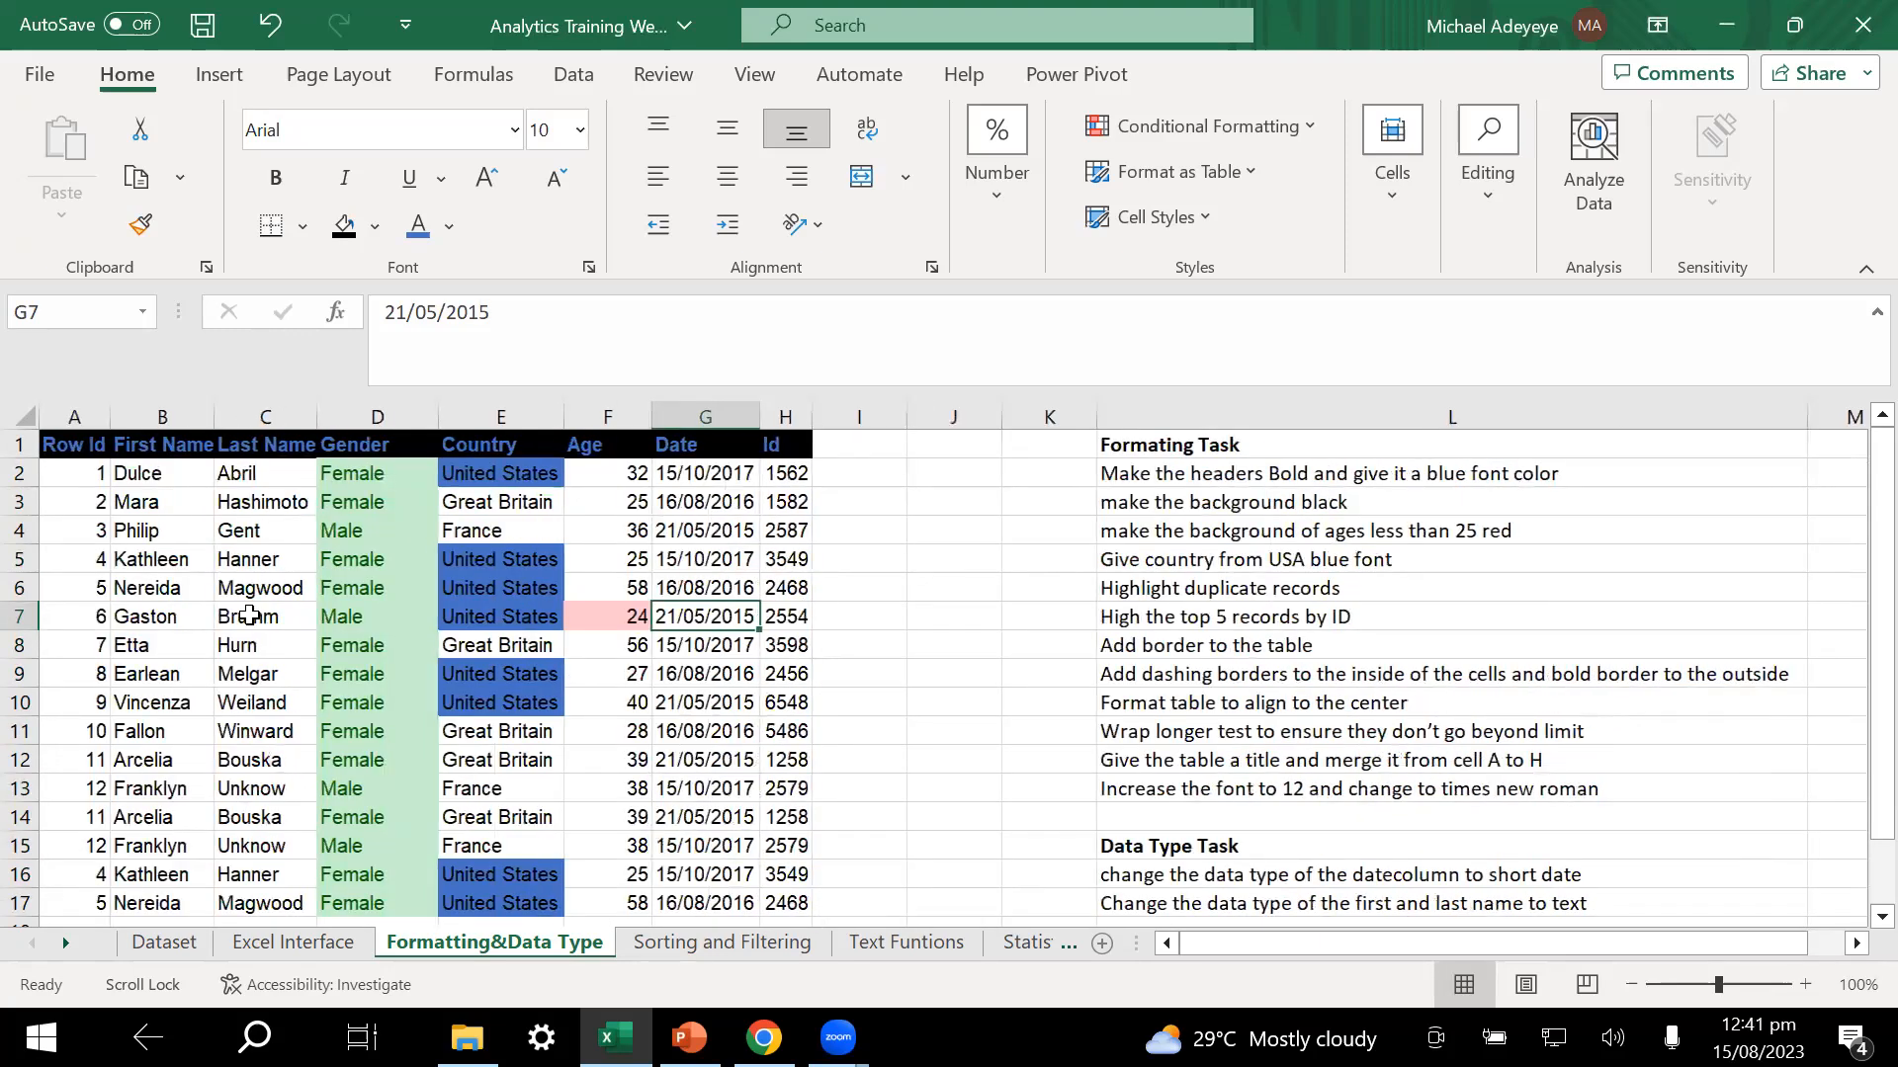
- Apply a Top 10 Items rule to the IDs in H2:H17, giving the top 5 a Yellow Fill with Dark Yellow Text
{"action": "left_click_drag", "start_coordinate": [806, 476], "coordinate": [796, 906]}
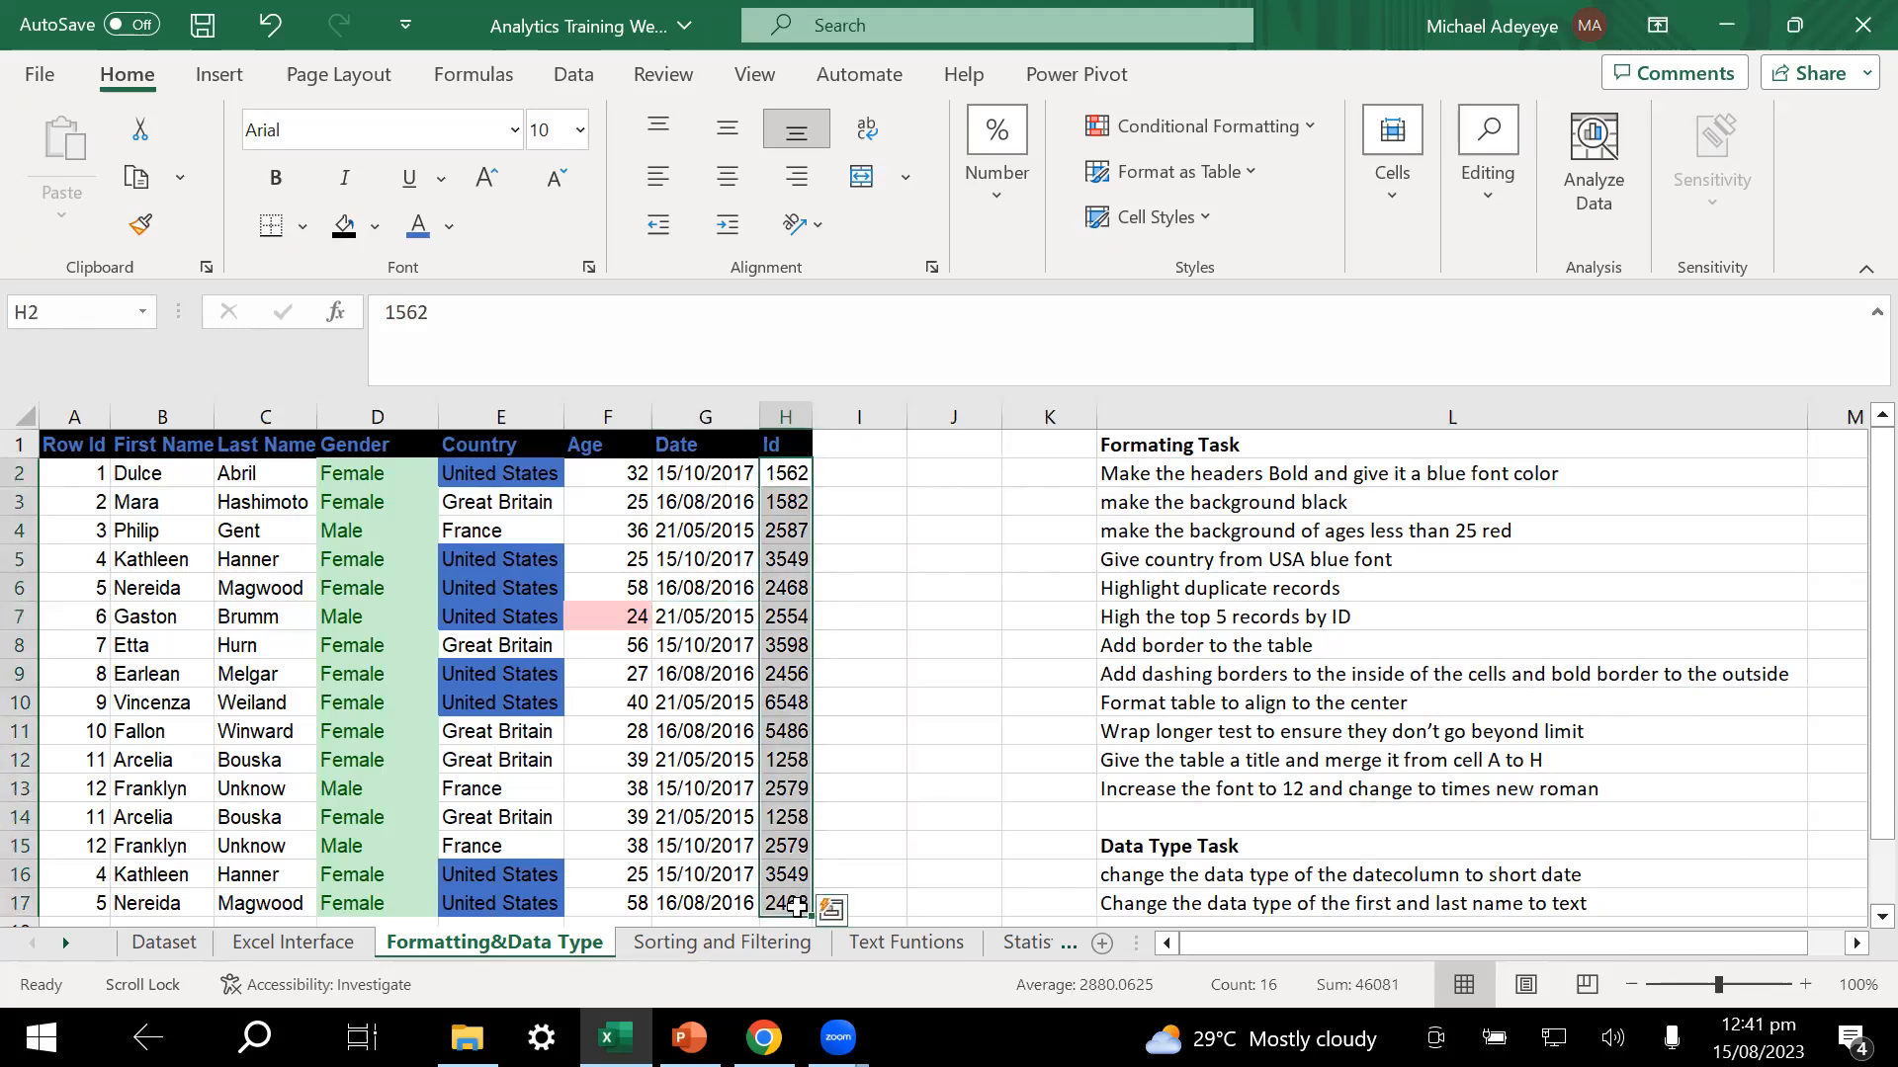
{"action": "left_click", "coordinate": [1195, 129]}
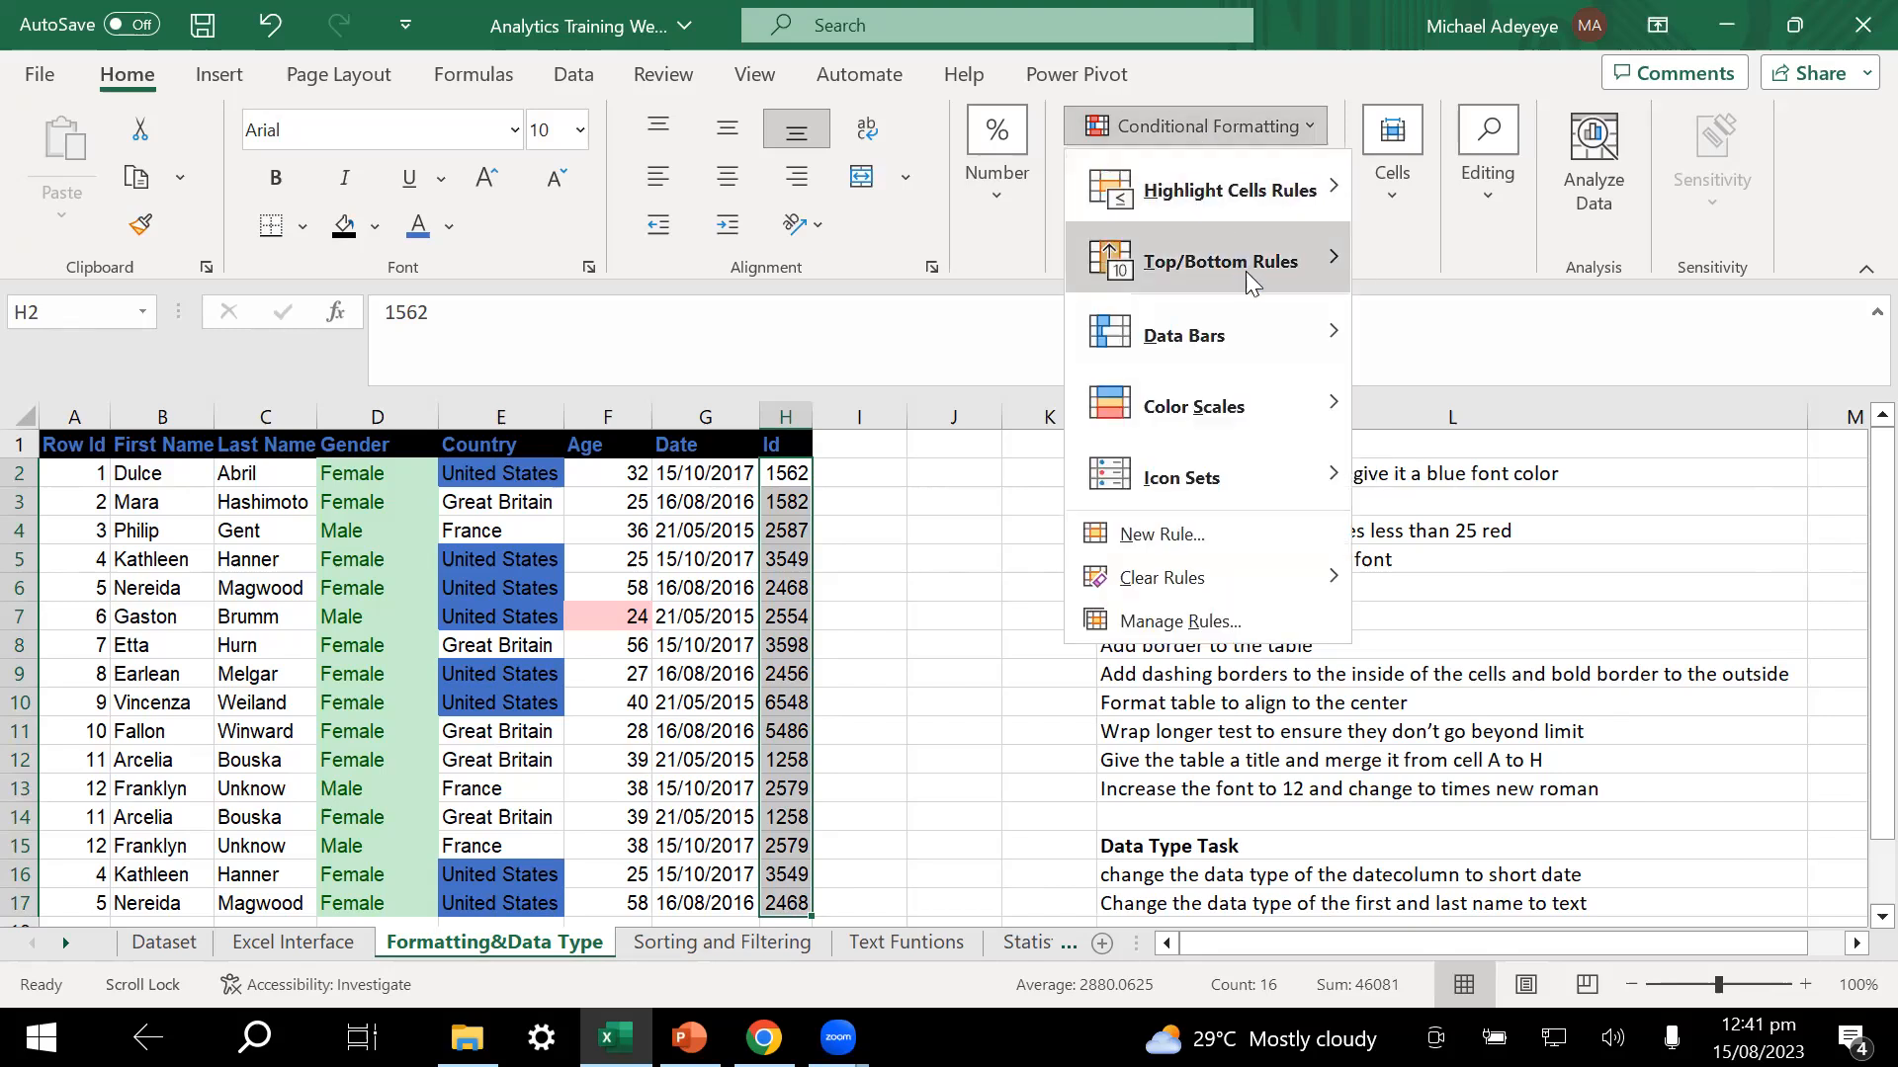
{"action": "mouse_move", "coordinate": [1246, 271]}
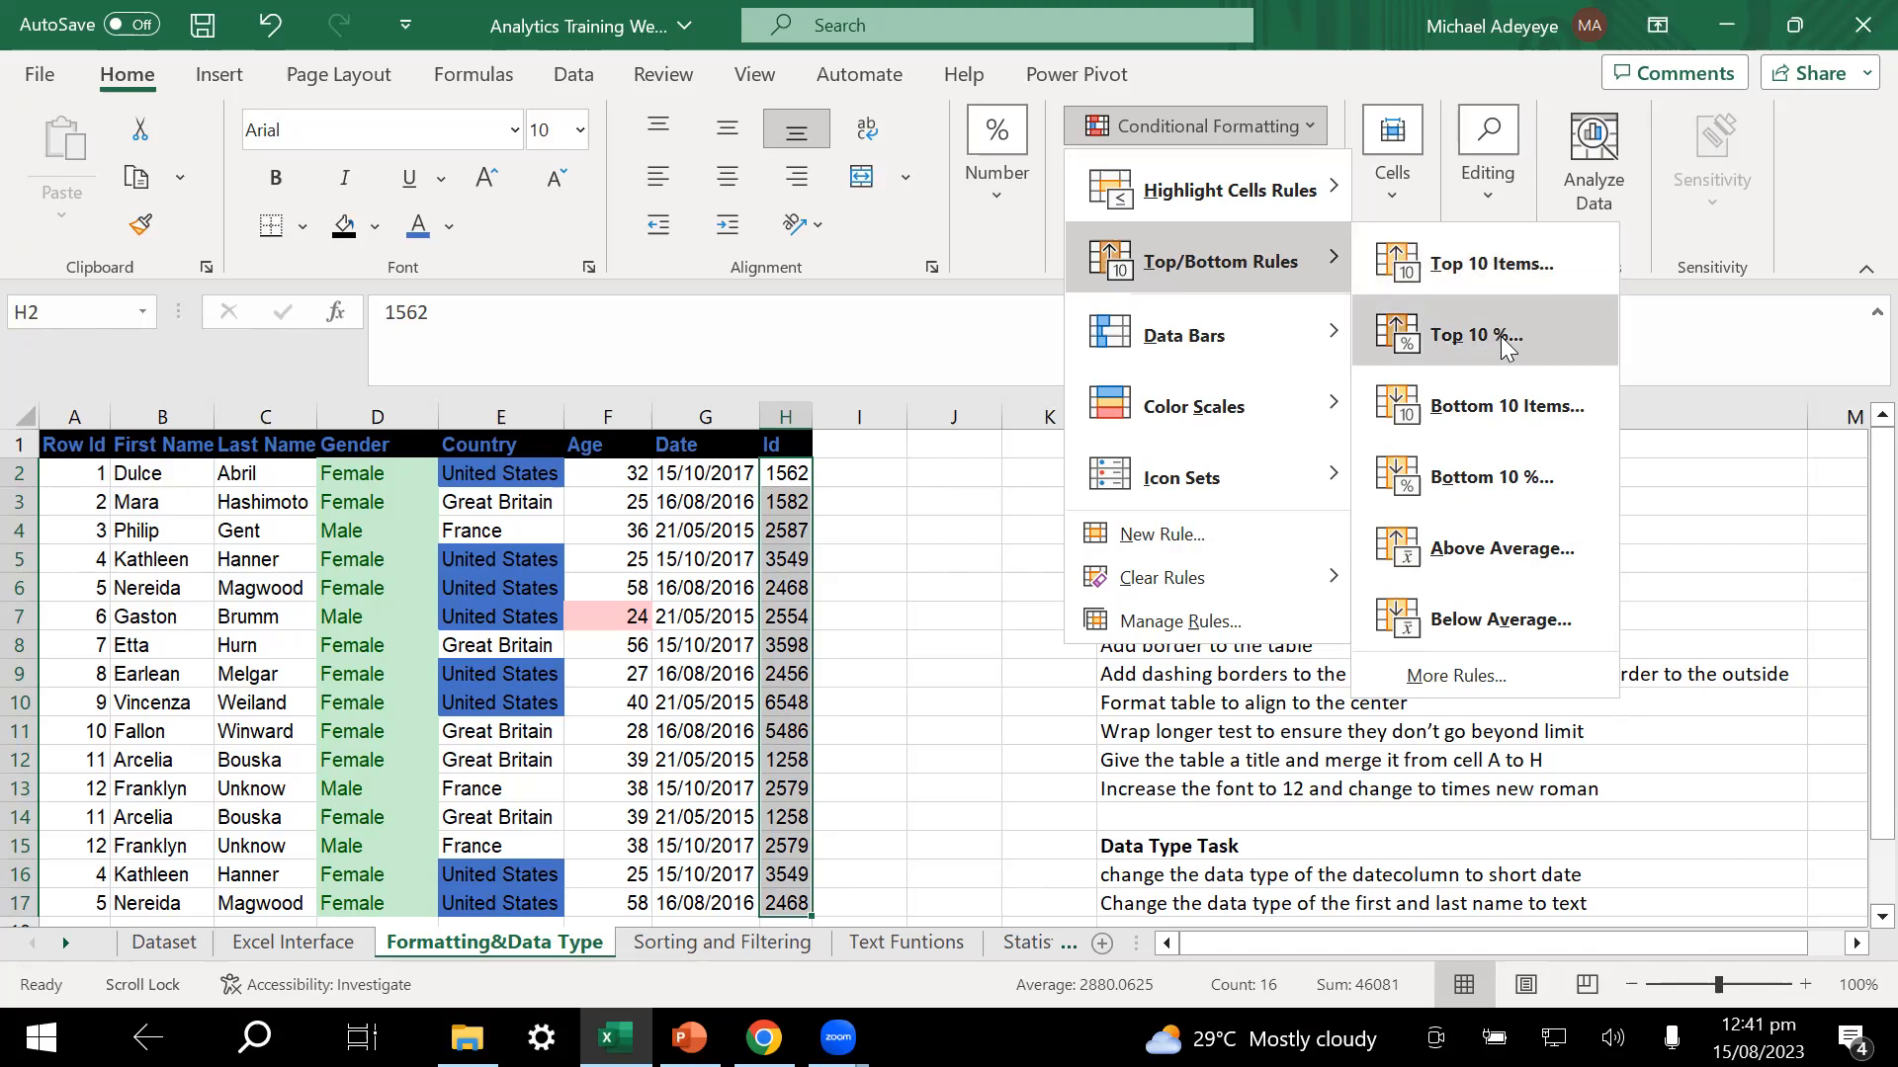
{"action": "left_click", "coordinate": [1476, 279]}
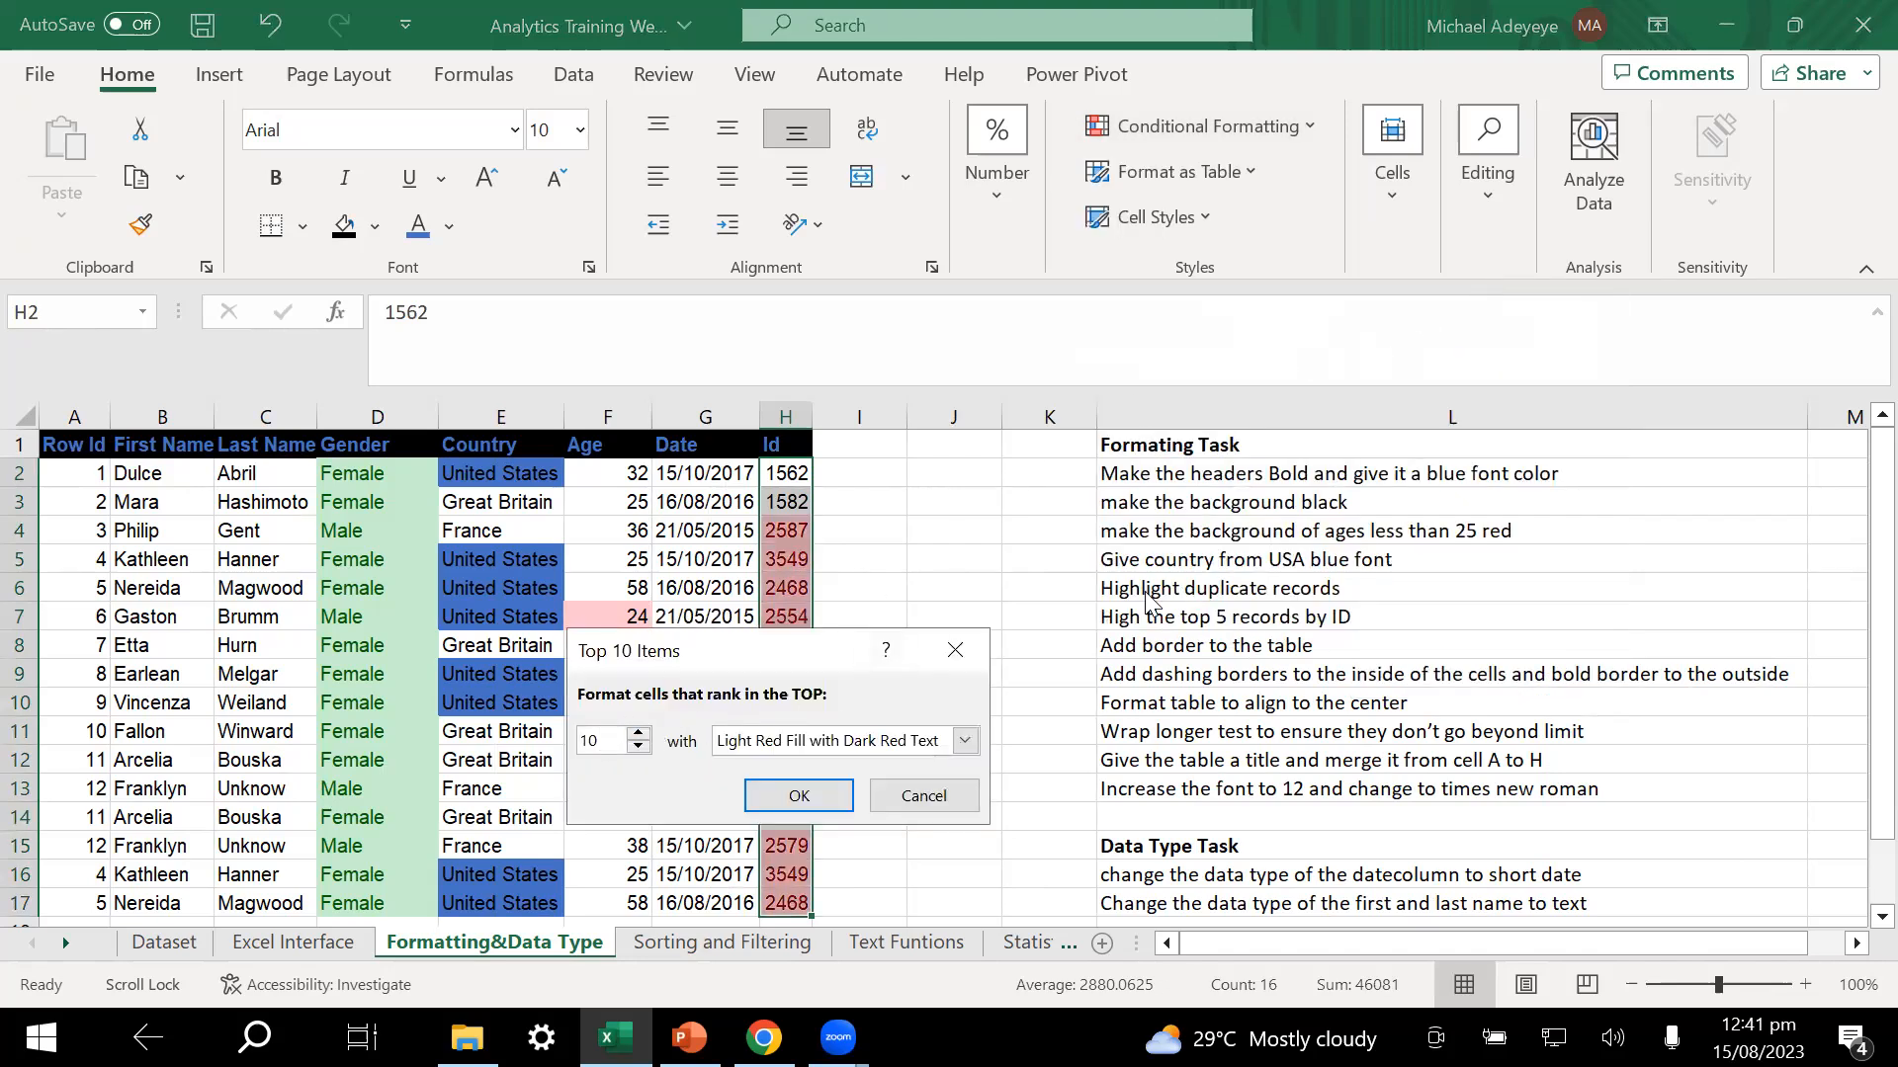
{"action": "left_click", "coordinate": [596, 740]}
{"action": "key", "text": "BackSpace"}
{"action": "type", "text": "5"}
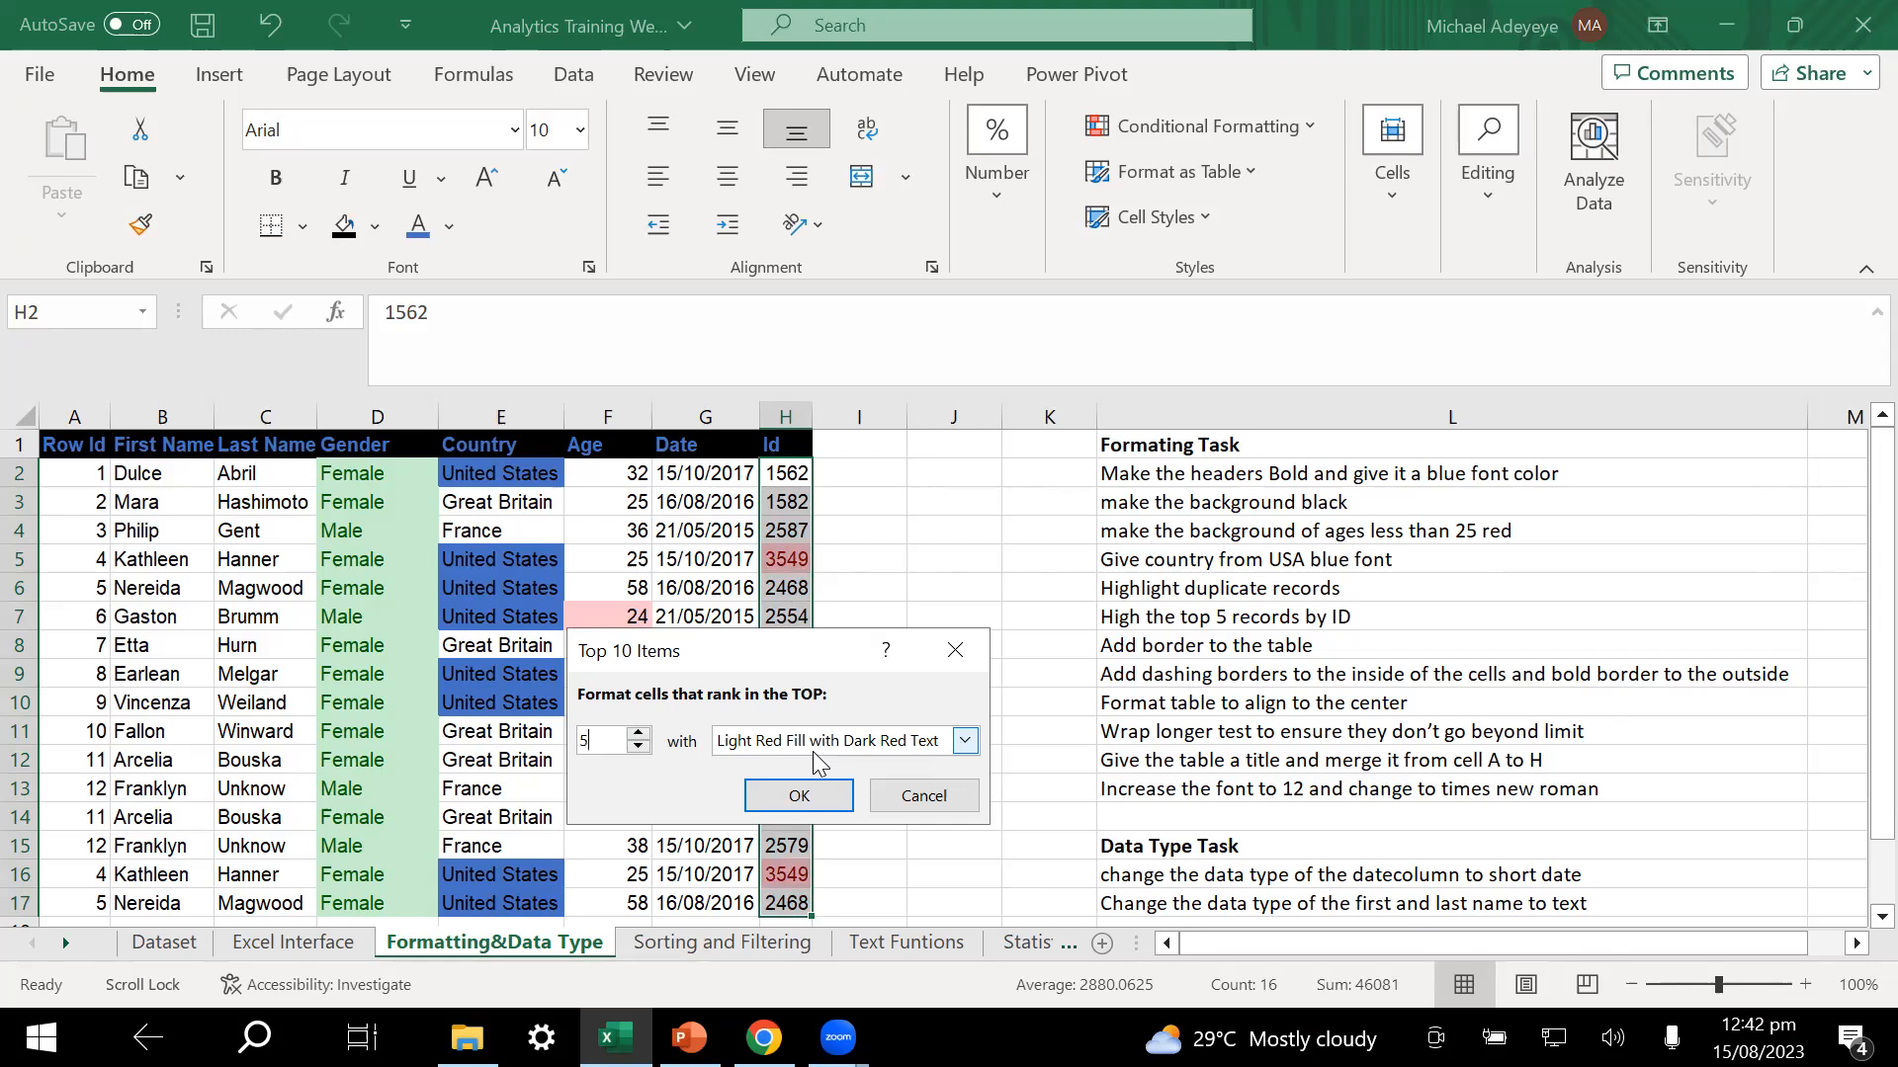
{"action": "left_click", "coordinate": [965, 743]}
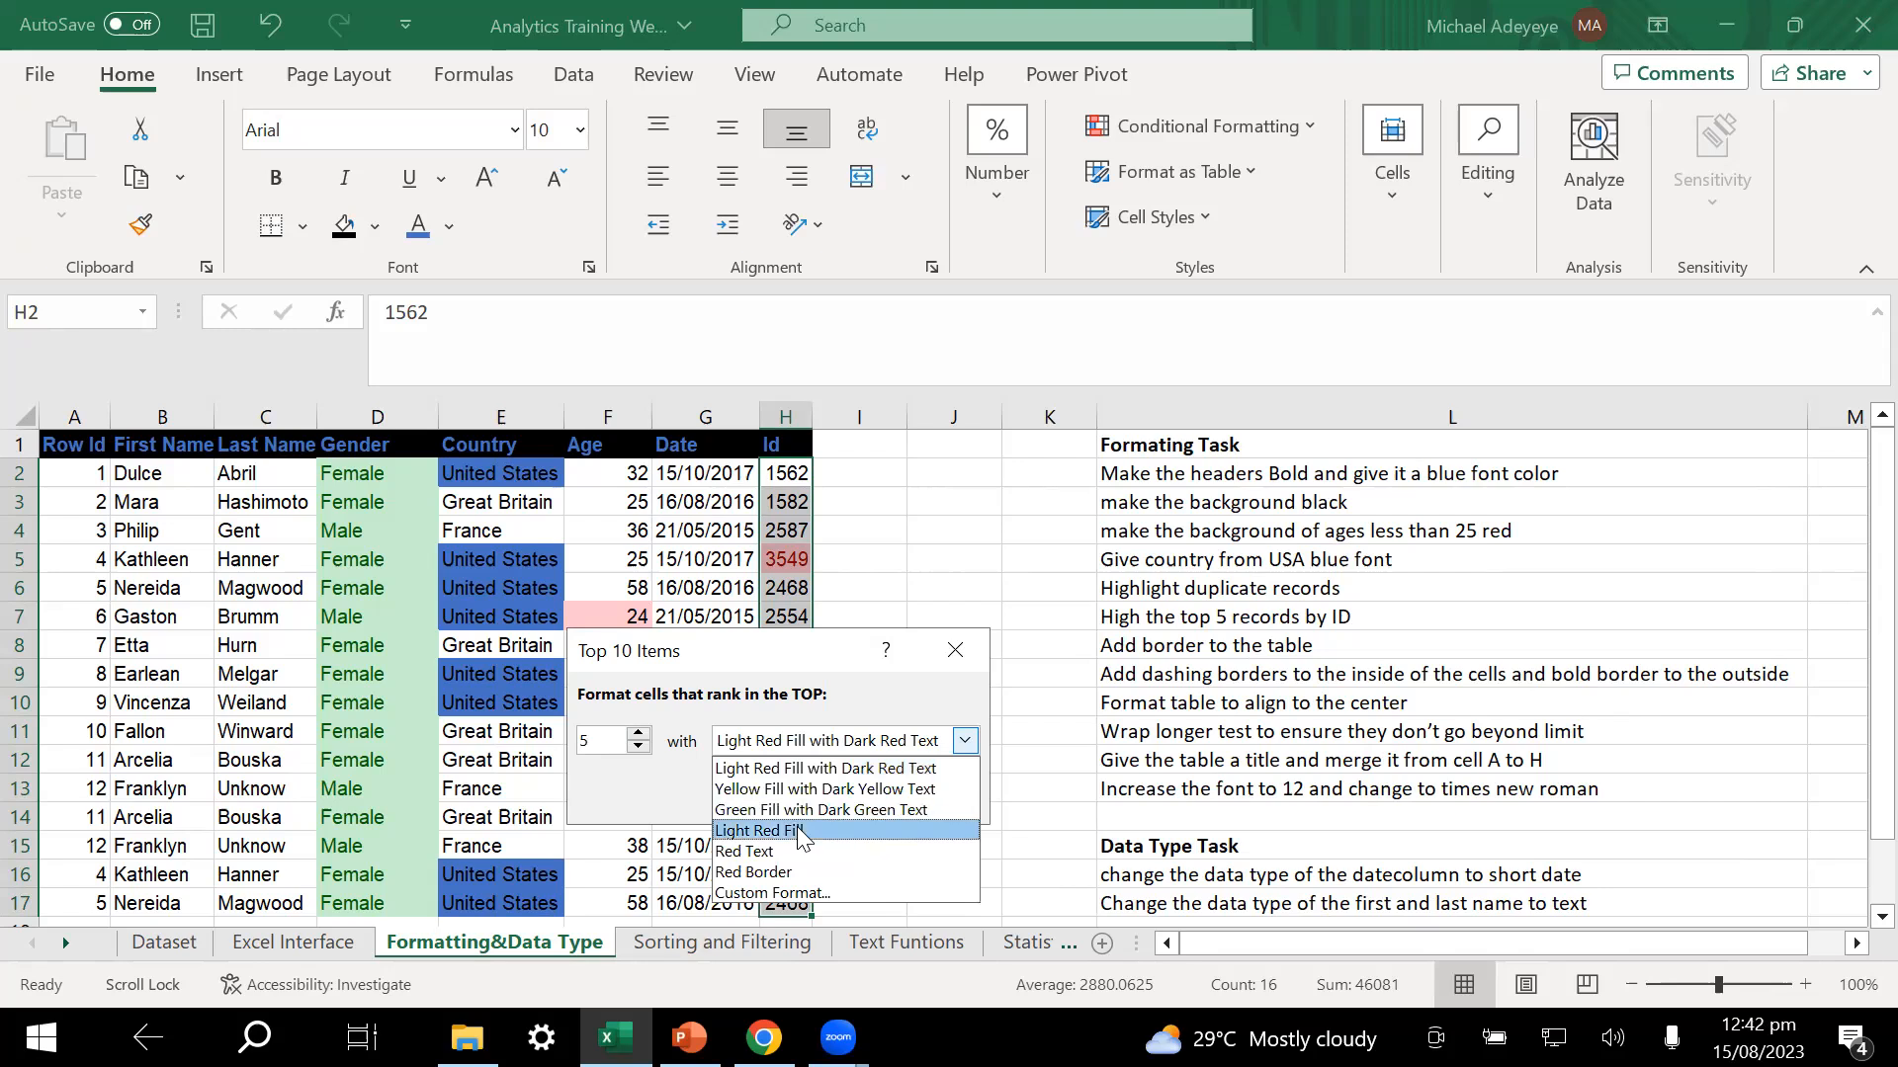
{"action": "left_click", "coordinate": [800, 789]}
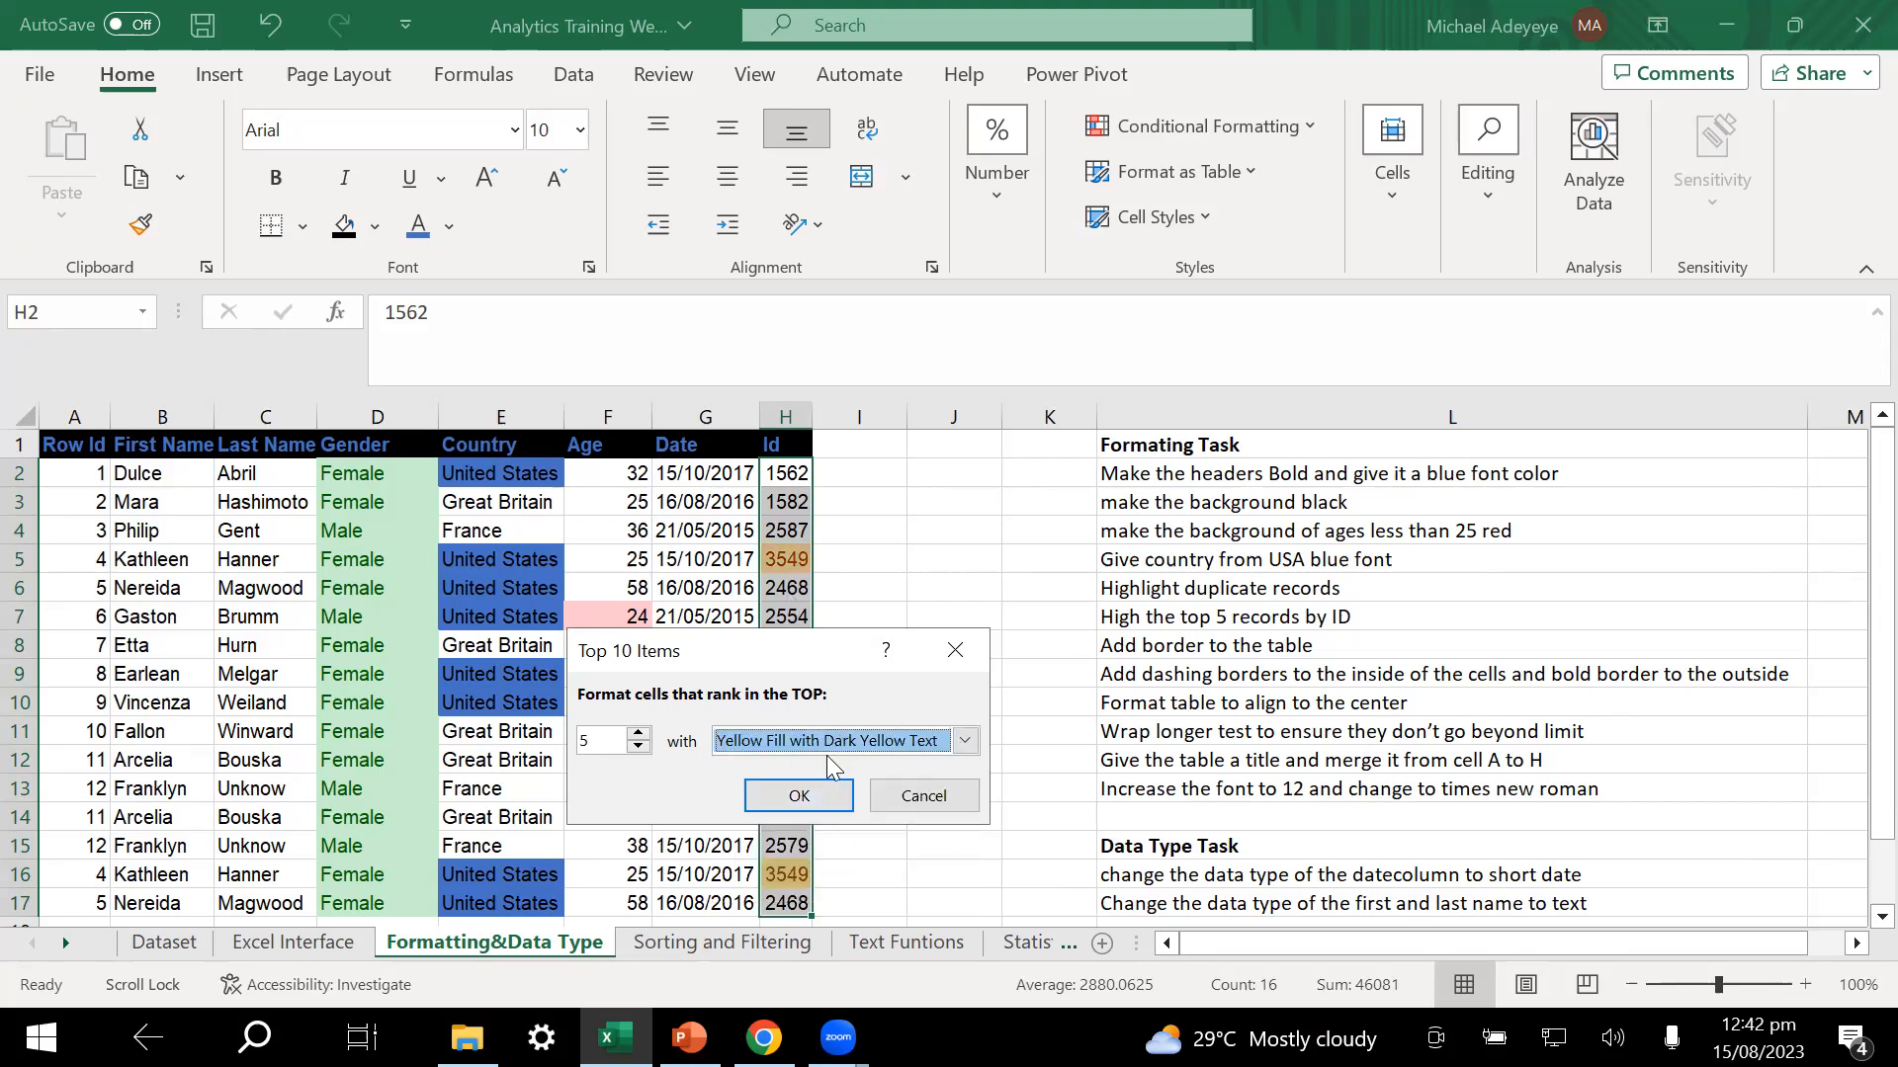
{"action": "left_click", "coordinate": [816, 794]}
{"action": "scroll", "coordinate": [956, 644], "scroll_direction": "down", "scroll_amount": 3}
{"action": "scroll", "coordinate": [956, 649], "scroll_direction": "up", "scroll_amount": 3}
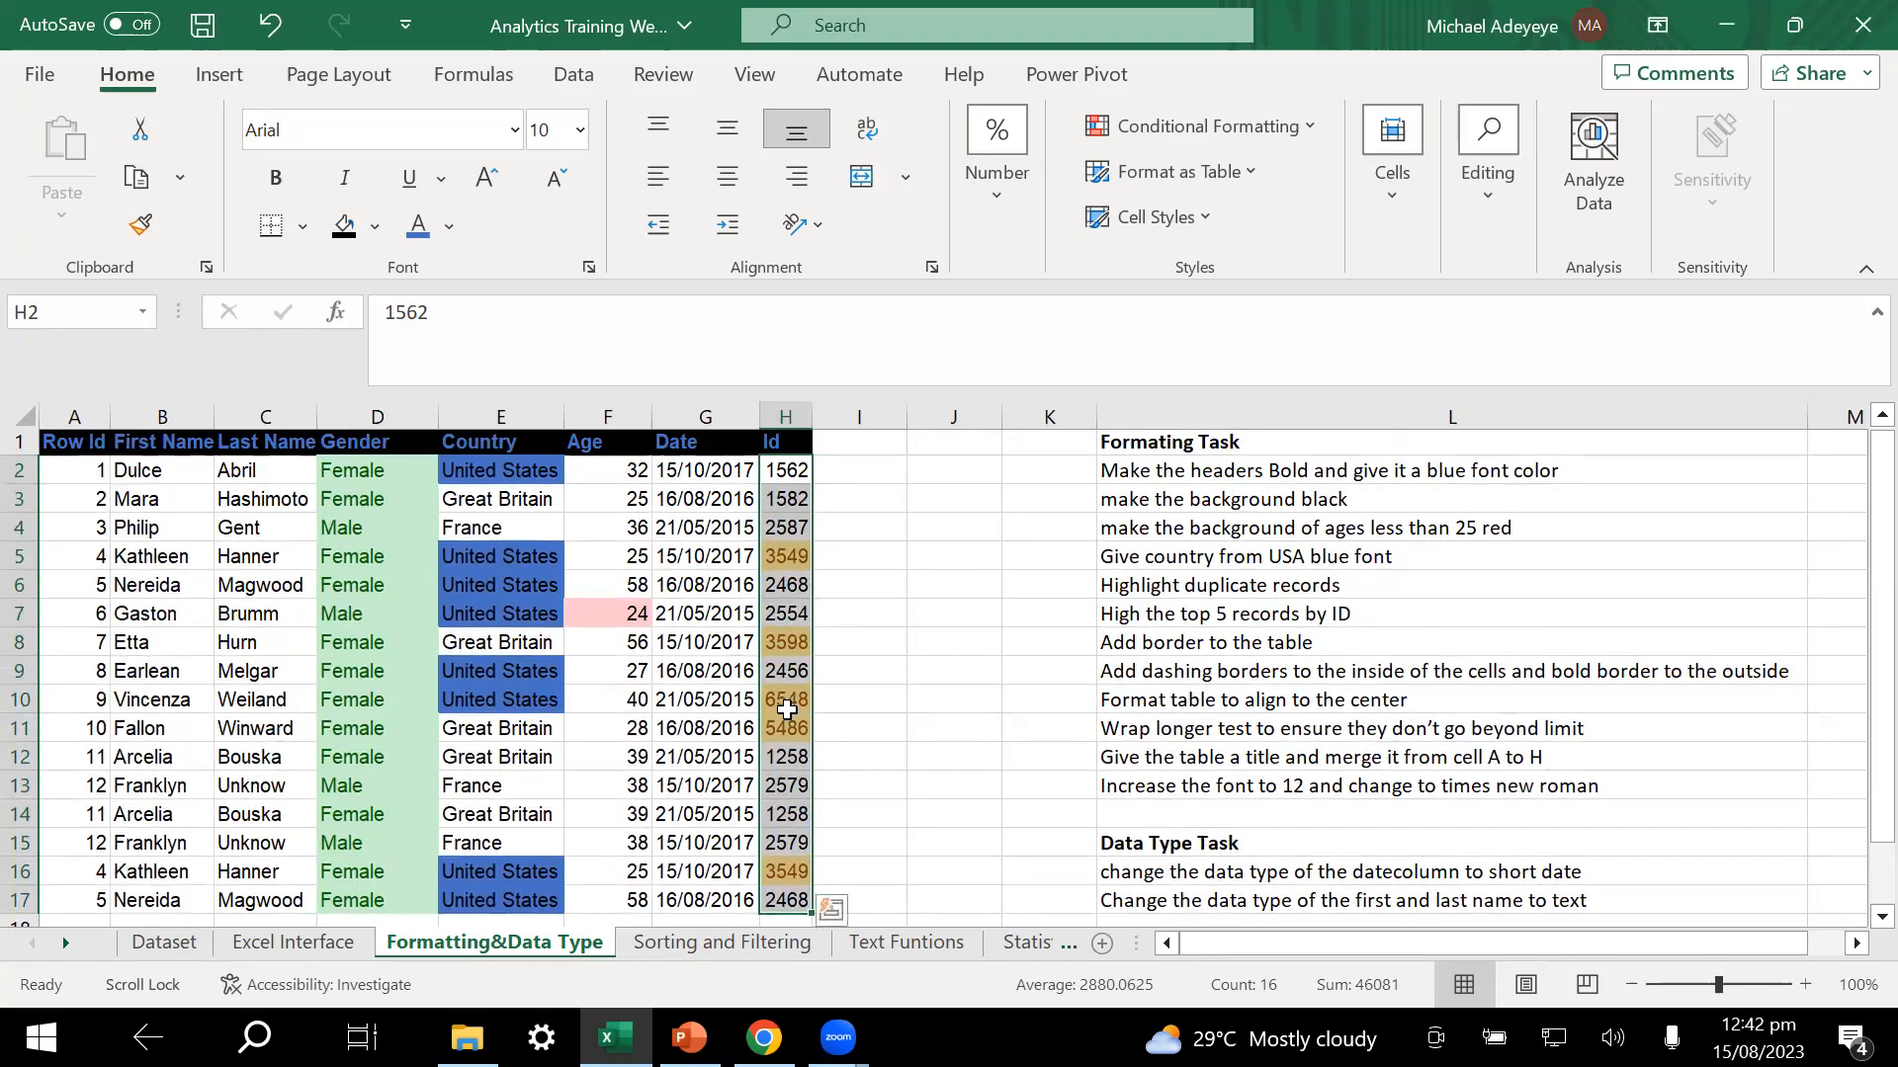
{"action": "scroll", "coordinate": [897, 840], "scroll_direction": "down", "scroll_amount": 2}
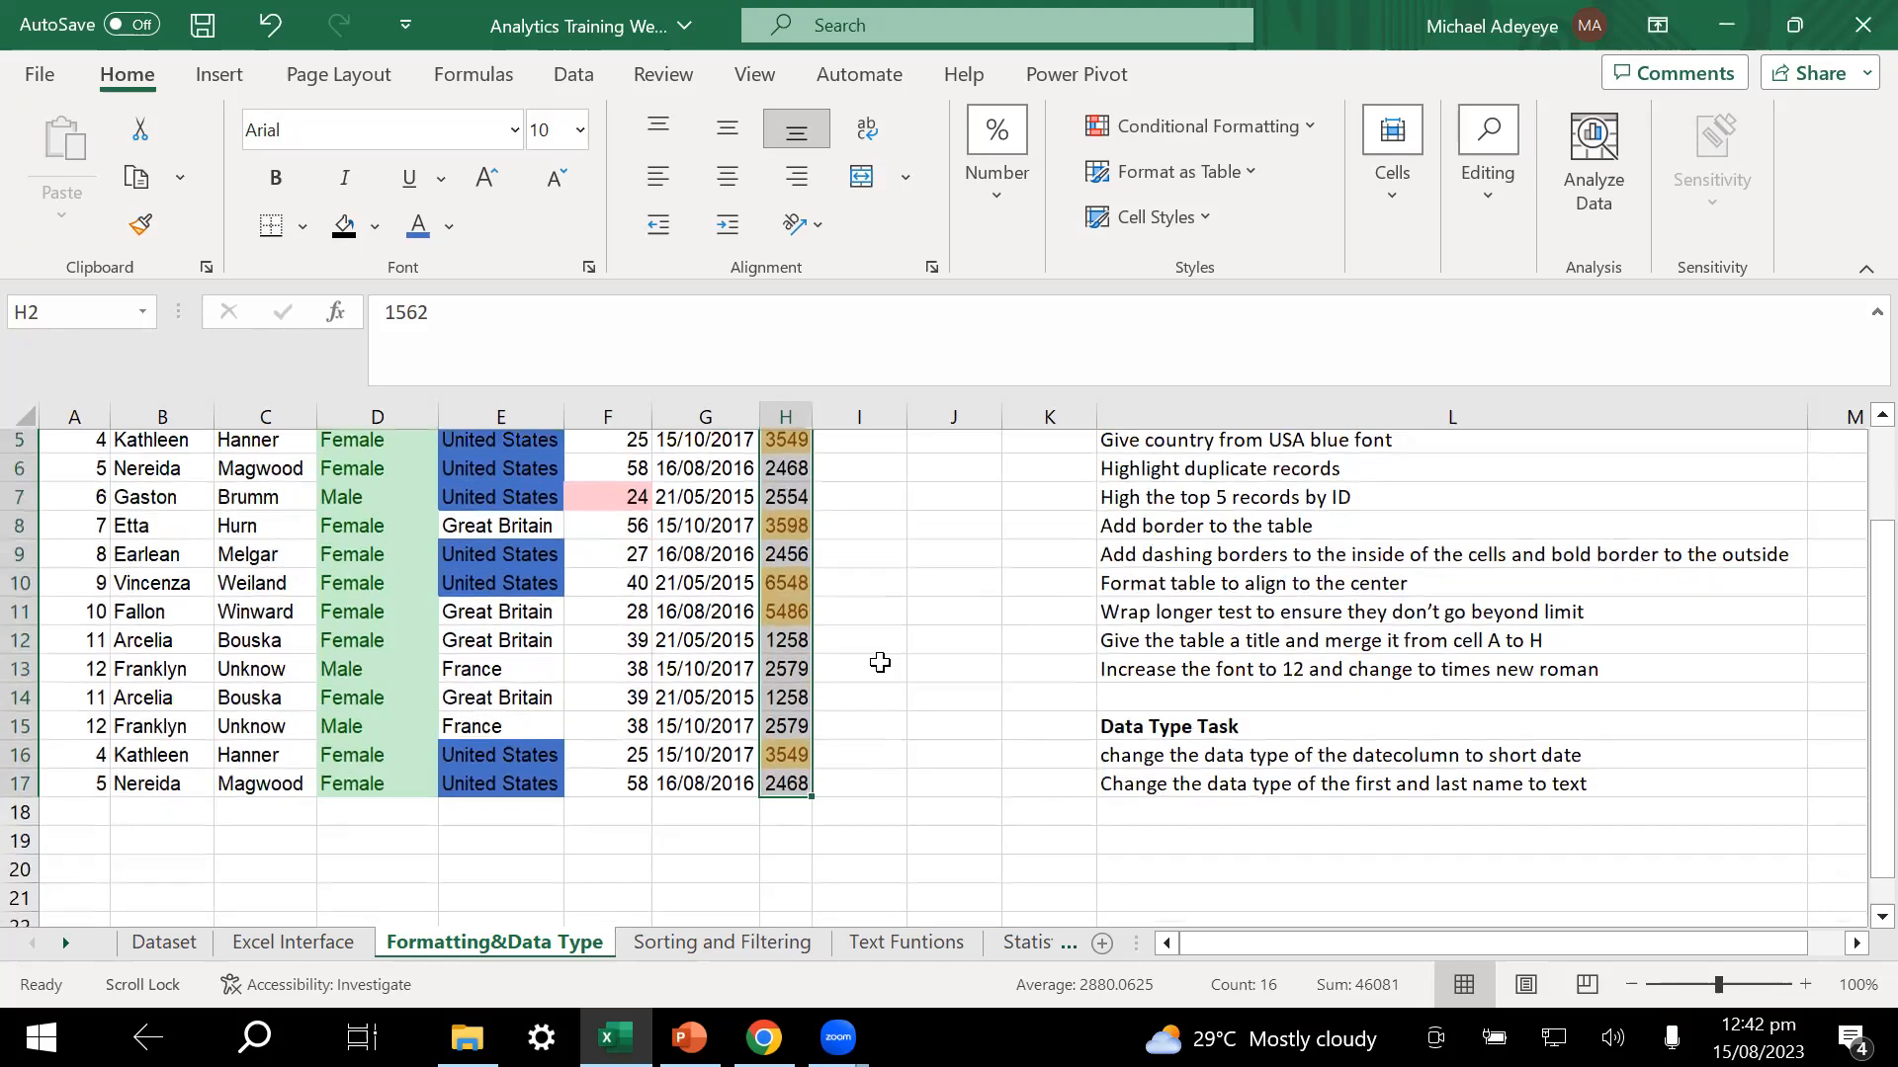
- Widen the Id column H slightly
{"action": "scroll", "coordinate": [880, 662], "scroll_direction": "up", "scroll_amount": 2}
{"action": "left_click_drag", "start_coordinate": [812, 415], "coordinate": [859, 411]}
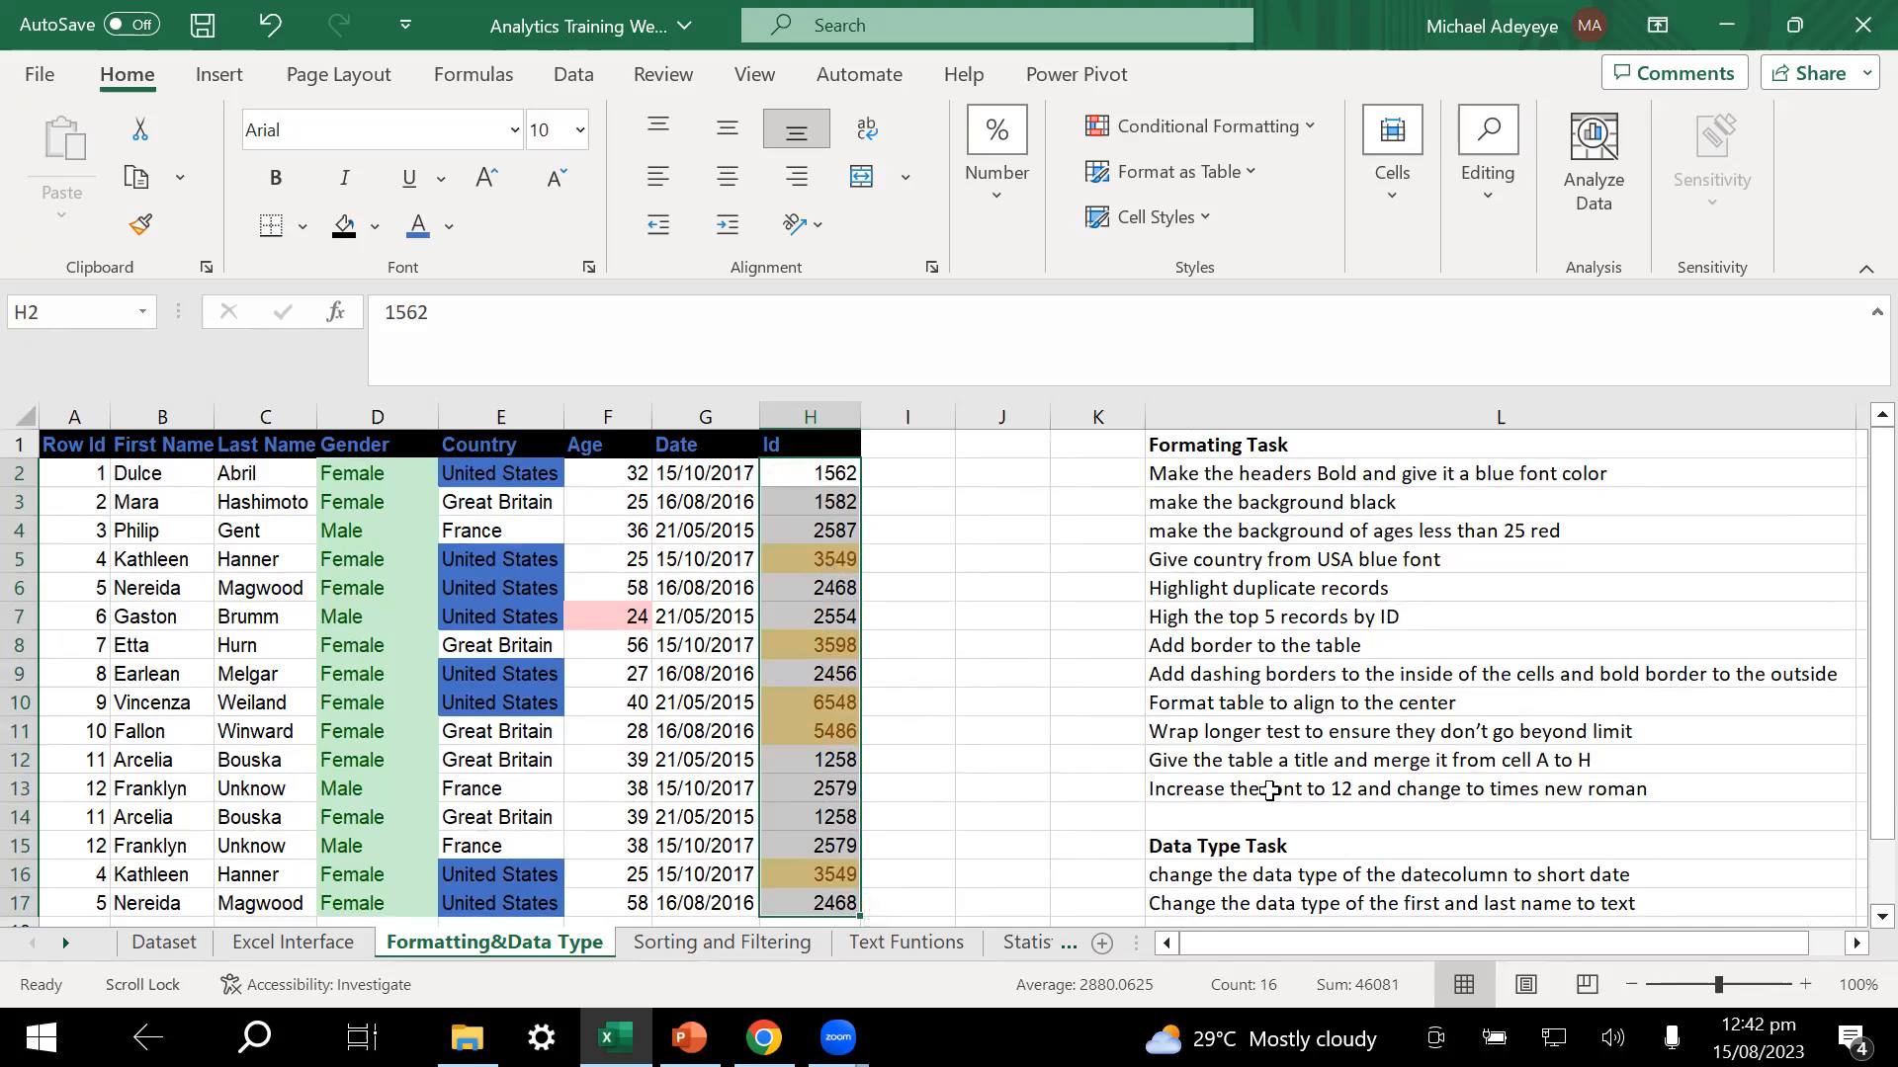
{"action": "scroll", "coordinate": [1212, 810], "scroll_direction": "down", "scroll_amount": 1}
{"action": "scroll", "coordinate": [1243, 668], "scroll_direction": "up", "scroll_amount": 1}
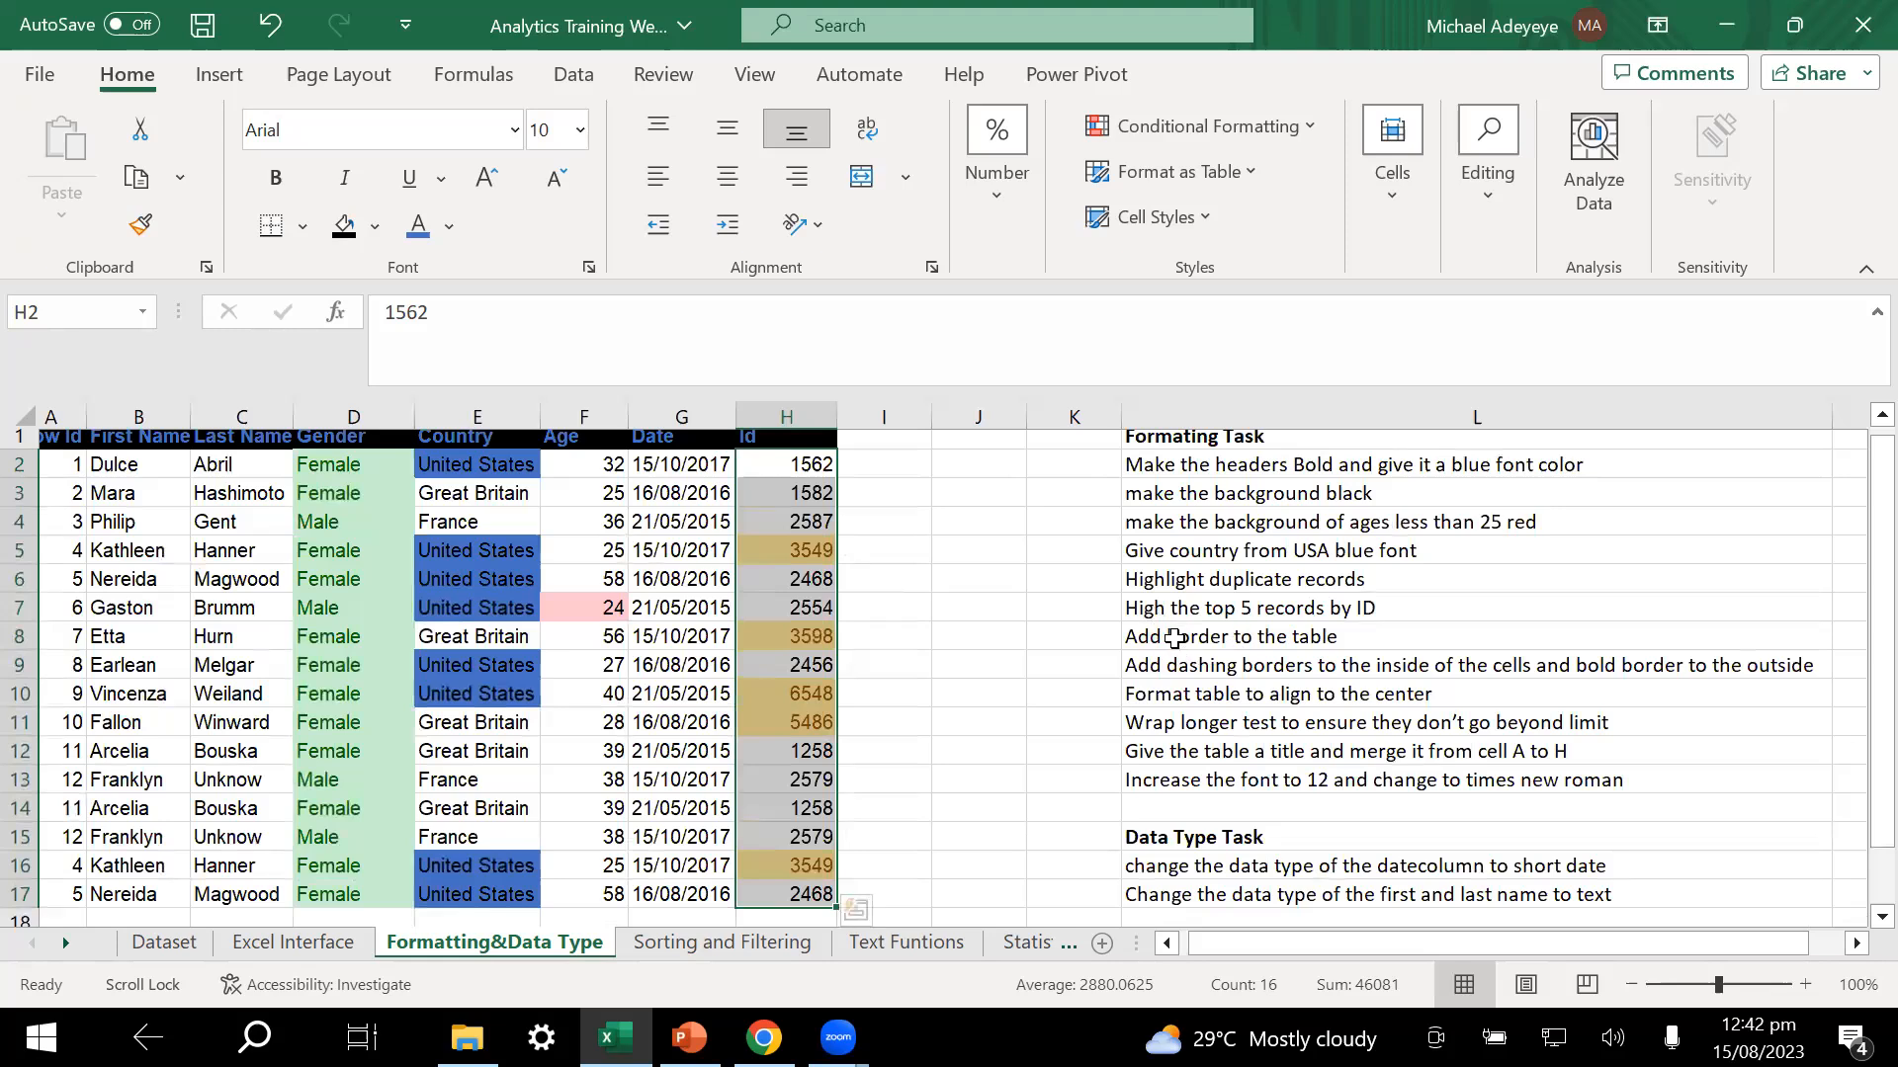
{"action": "left_click", "coordinate": [676, 753]}
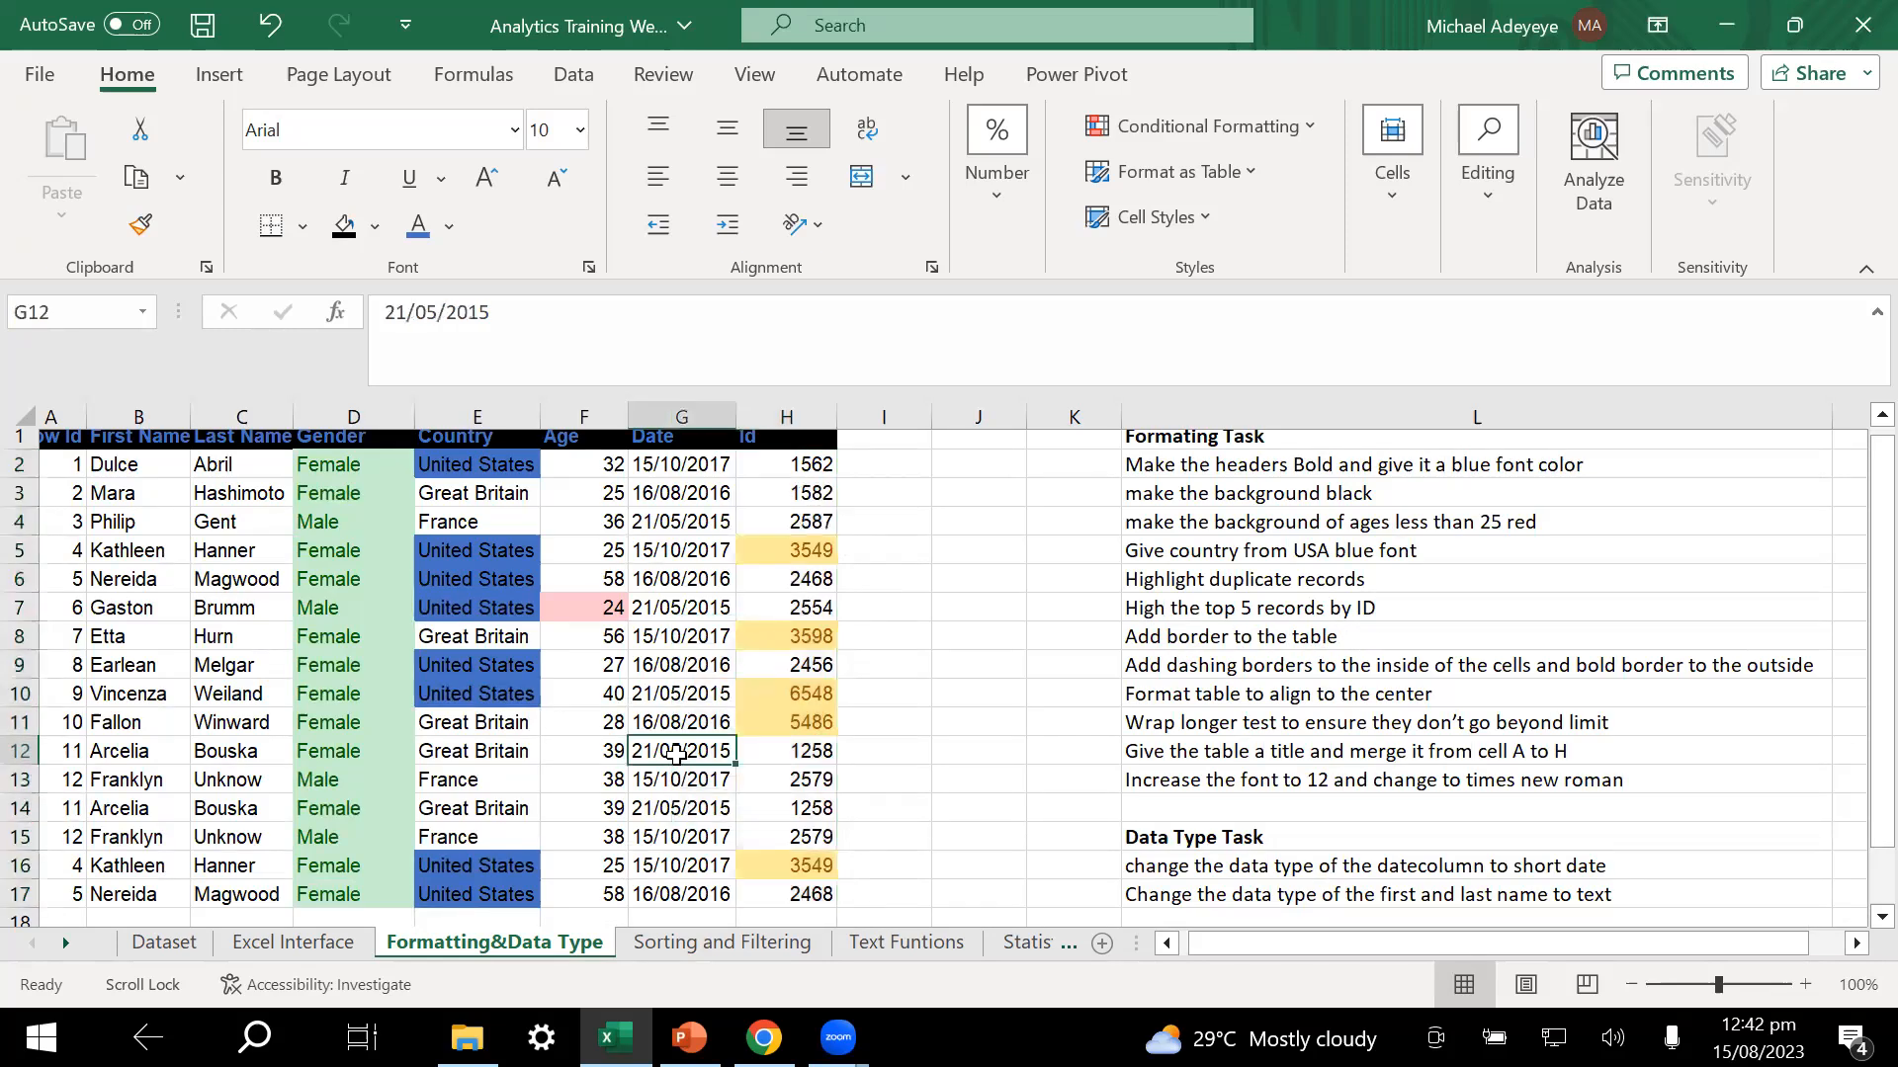
- Apply All Borders to the whole table in A1:H17
{"action": "scroll", "coordinate": [822, 684], "scroll_direction": "down", "scroll_amount": 3, "text": "ctrl"}
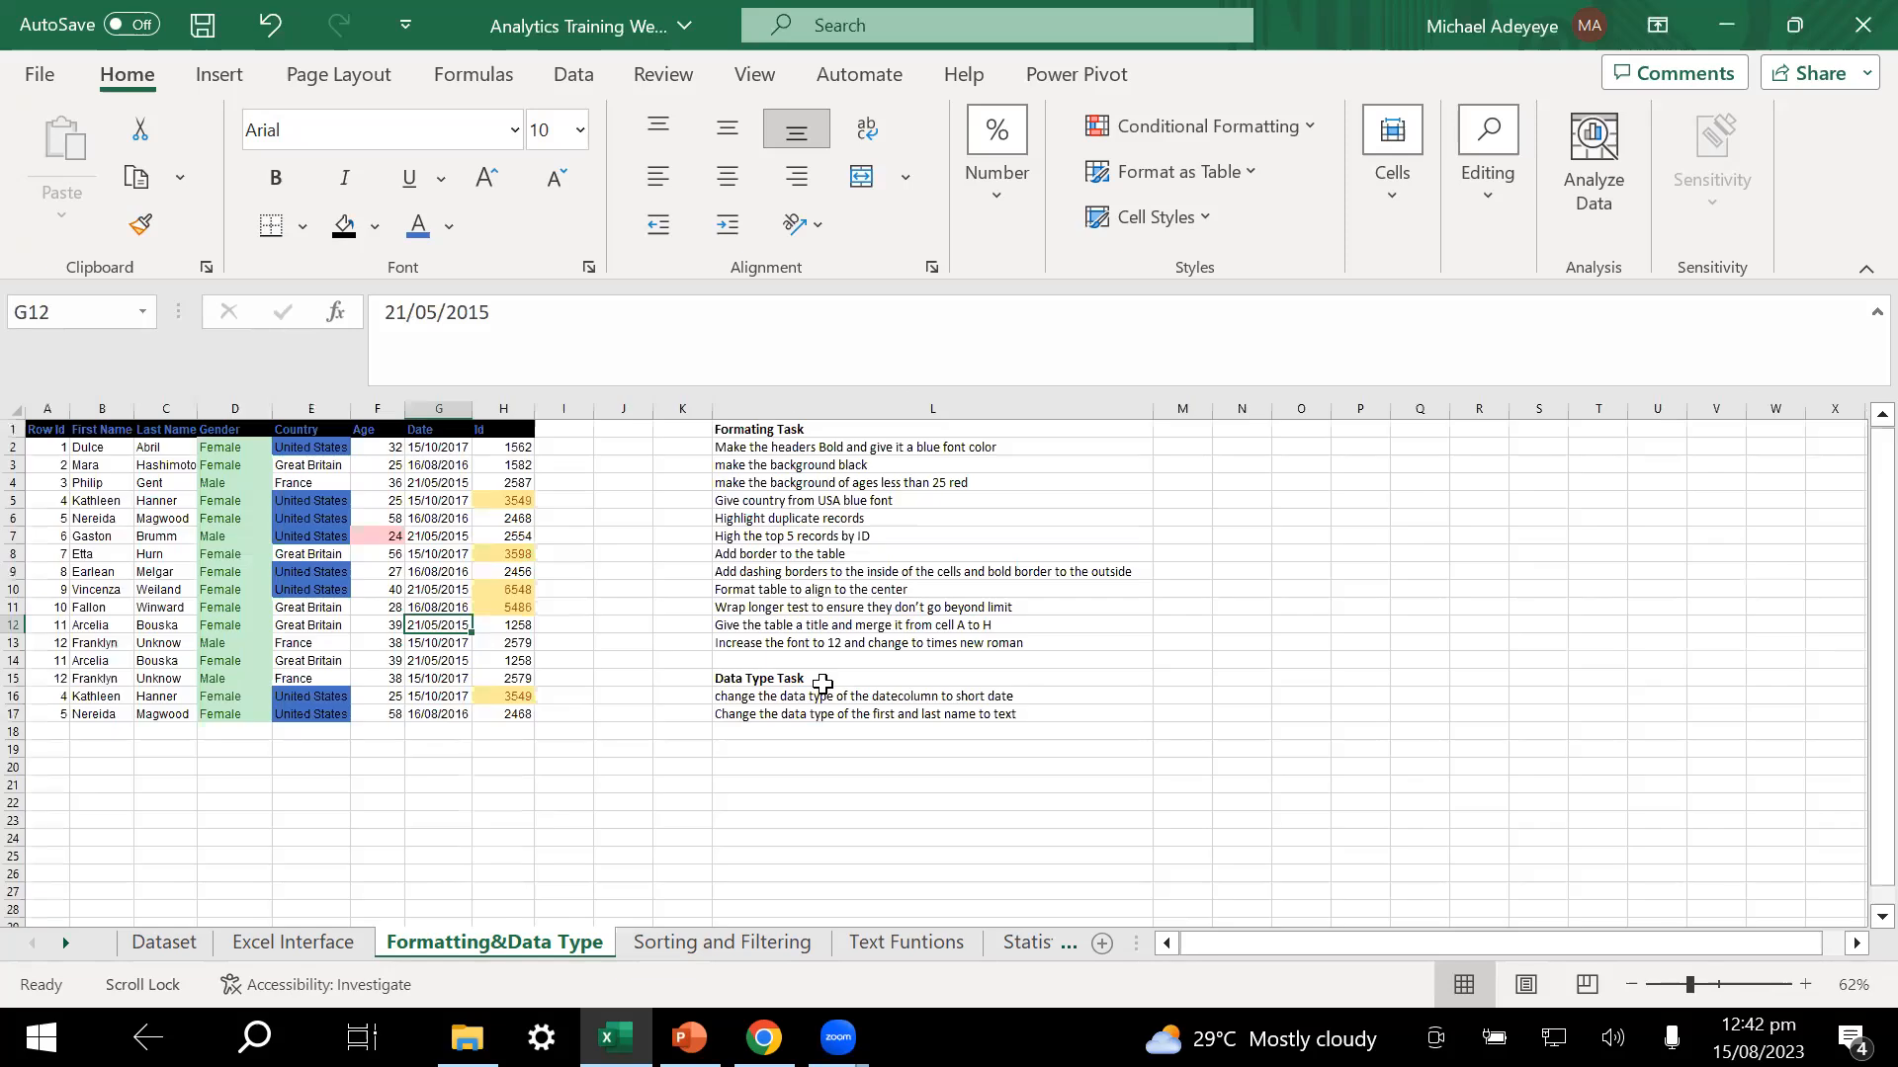
{"action": "scroll", "coordinate": [823, 684], "scroll_direction": "up", "scroll_amount": 6, "text": "ctrl"}
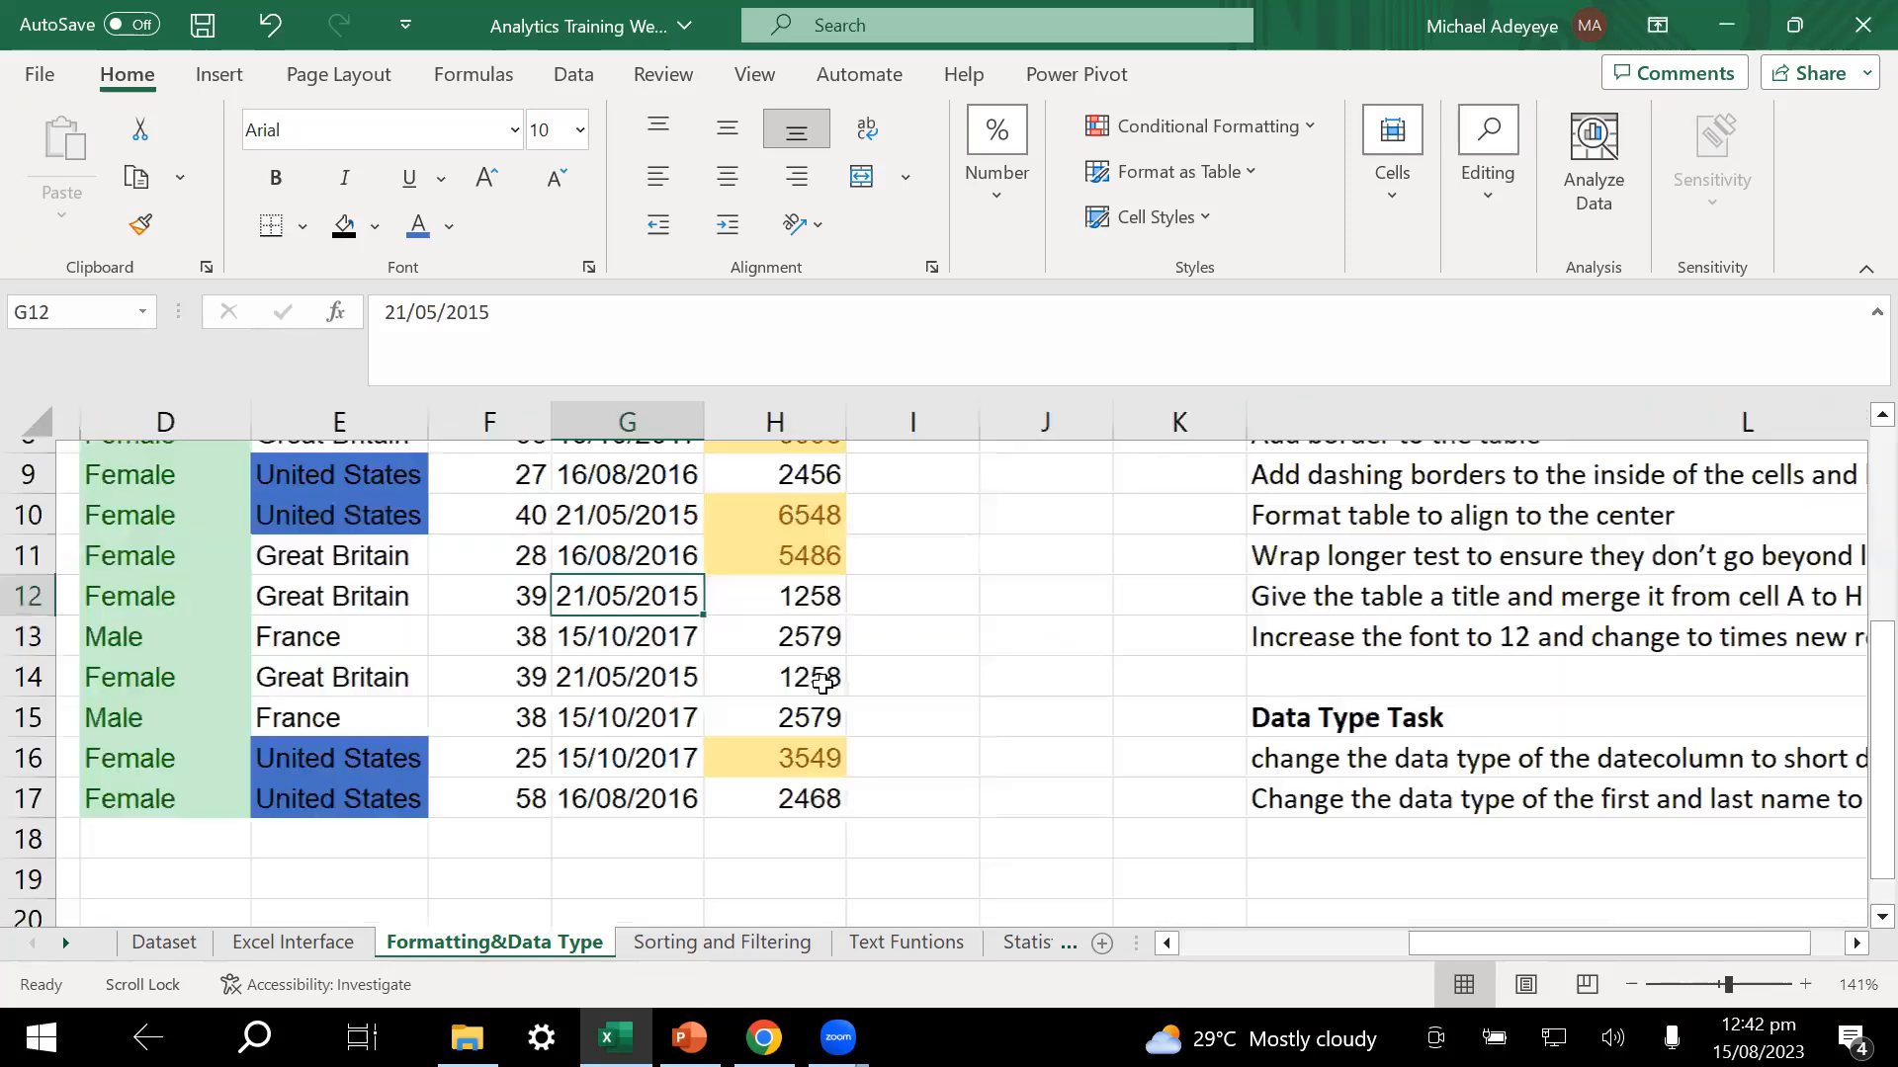
{"action": "scroll", "coordinate": [823, 684], "scroll_direction": "down", "scroll_amount": 2, "text": "ctrl"}
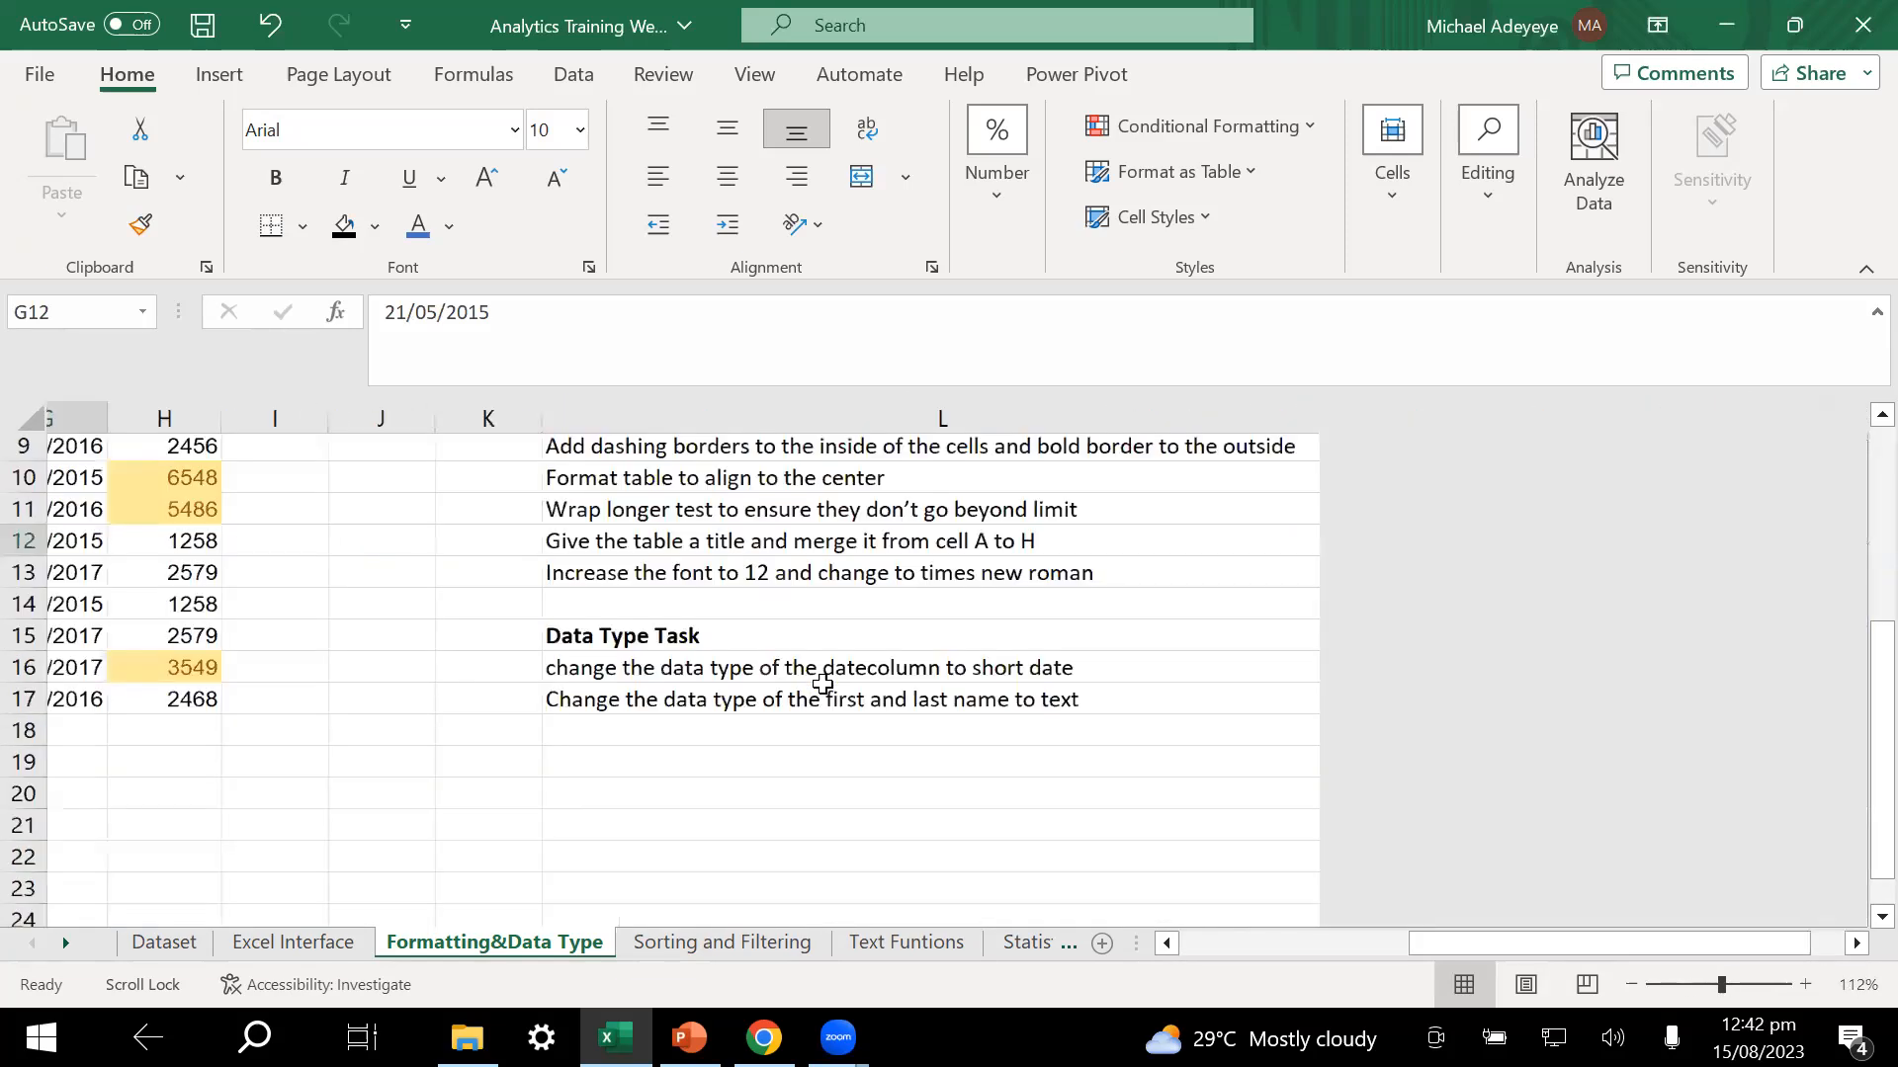
{"action": "scroll", "coordinate": [822, 684], "scroll_direction": "down", "scroll_amount": 2, "text": "ctrl"}
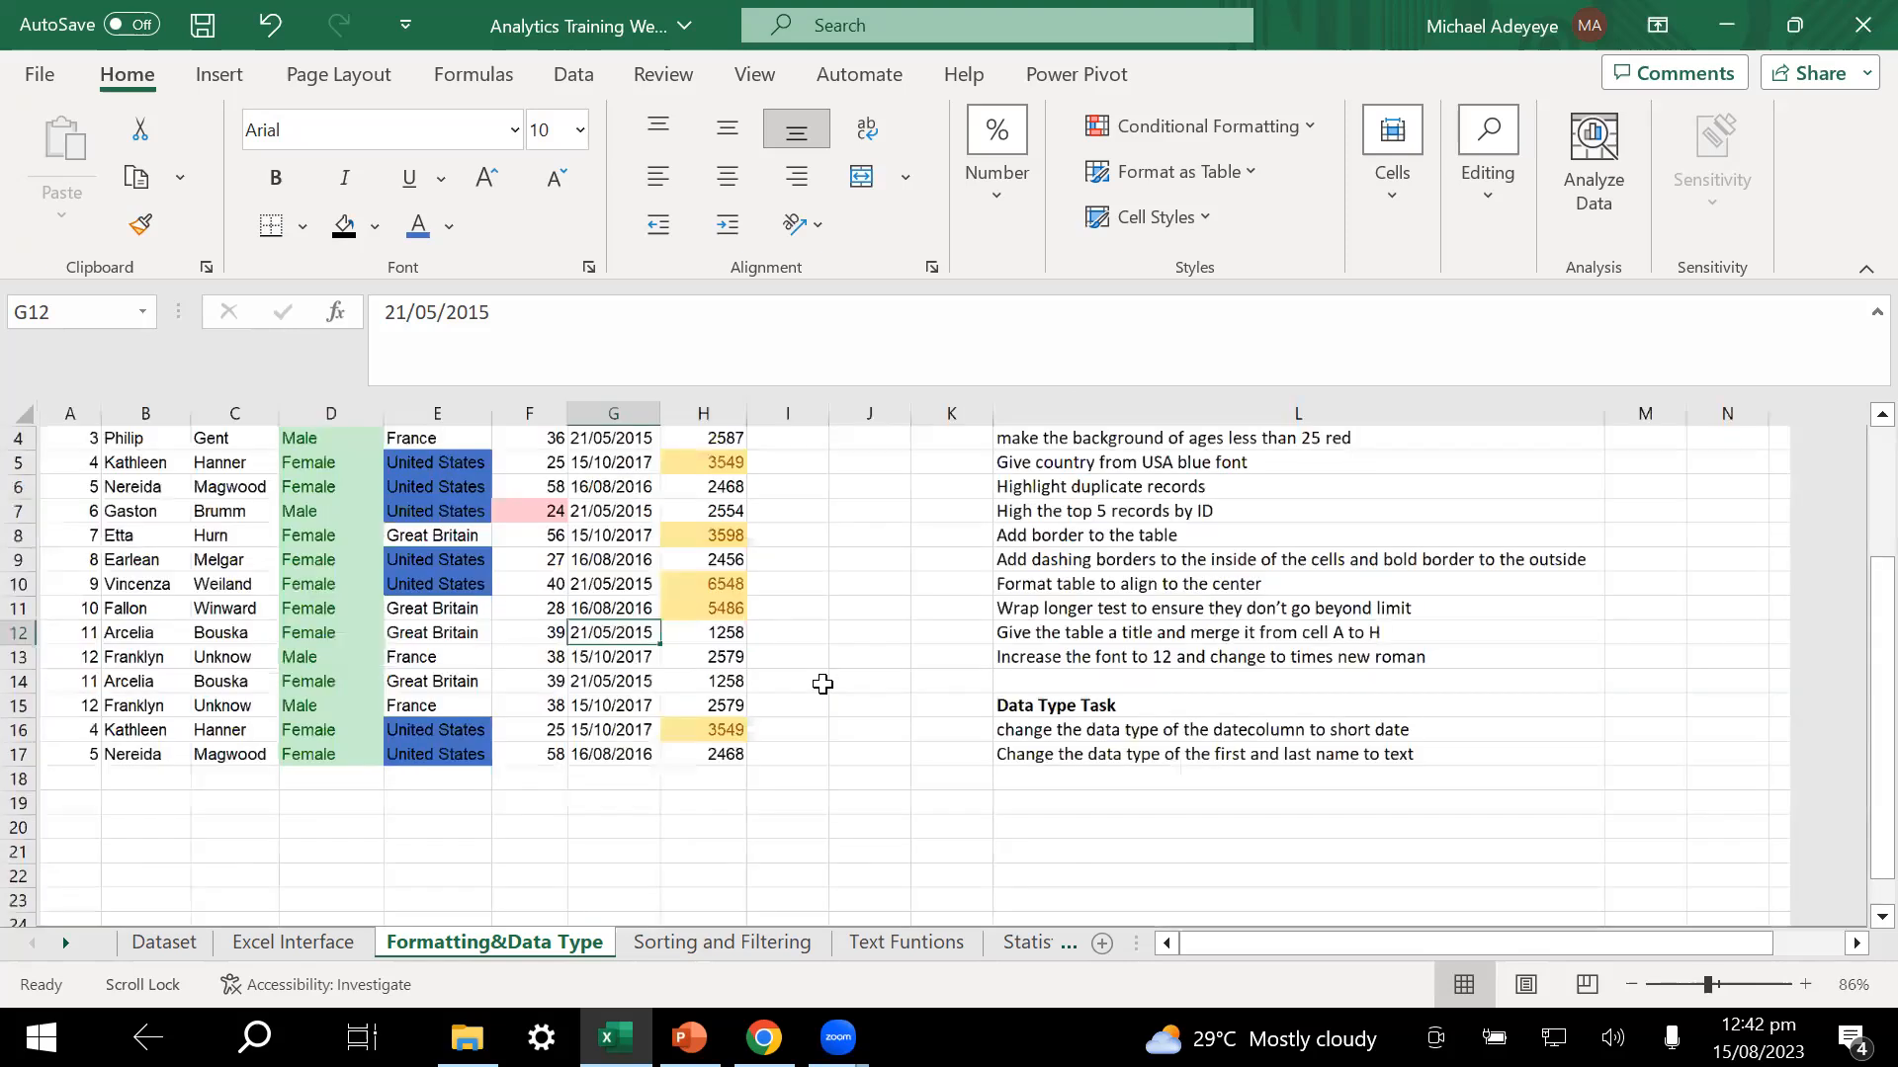
{"action": "scroll", "coordinate": [823, 684], "scroll_direction": "up", "scroll_amount": 1, "text": "ctrl"}
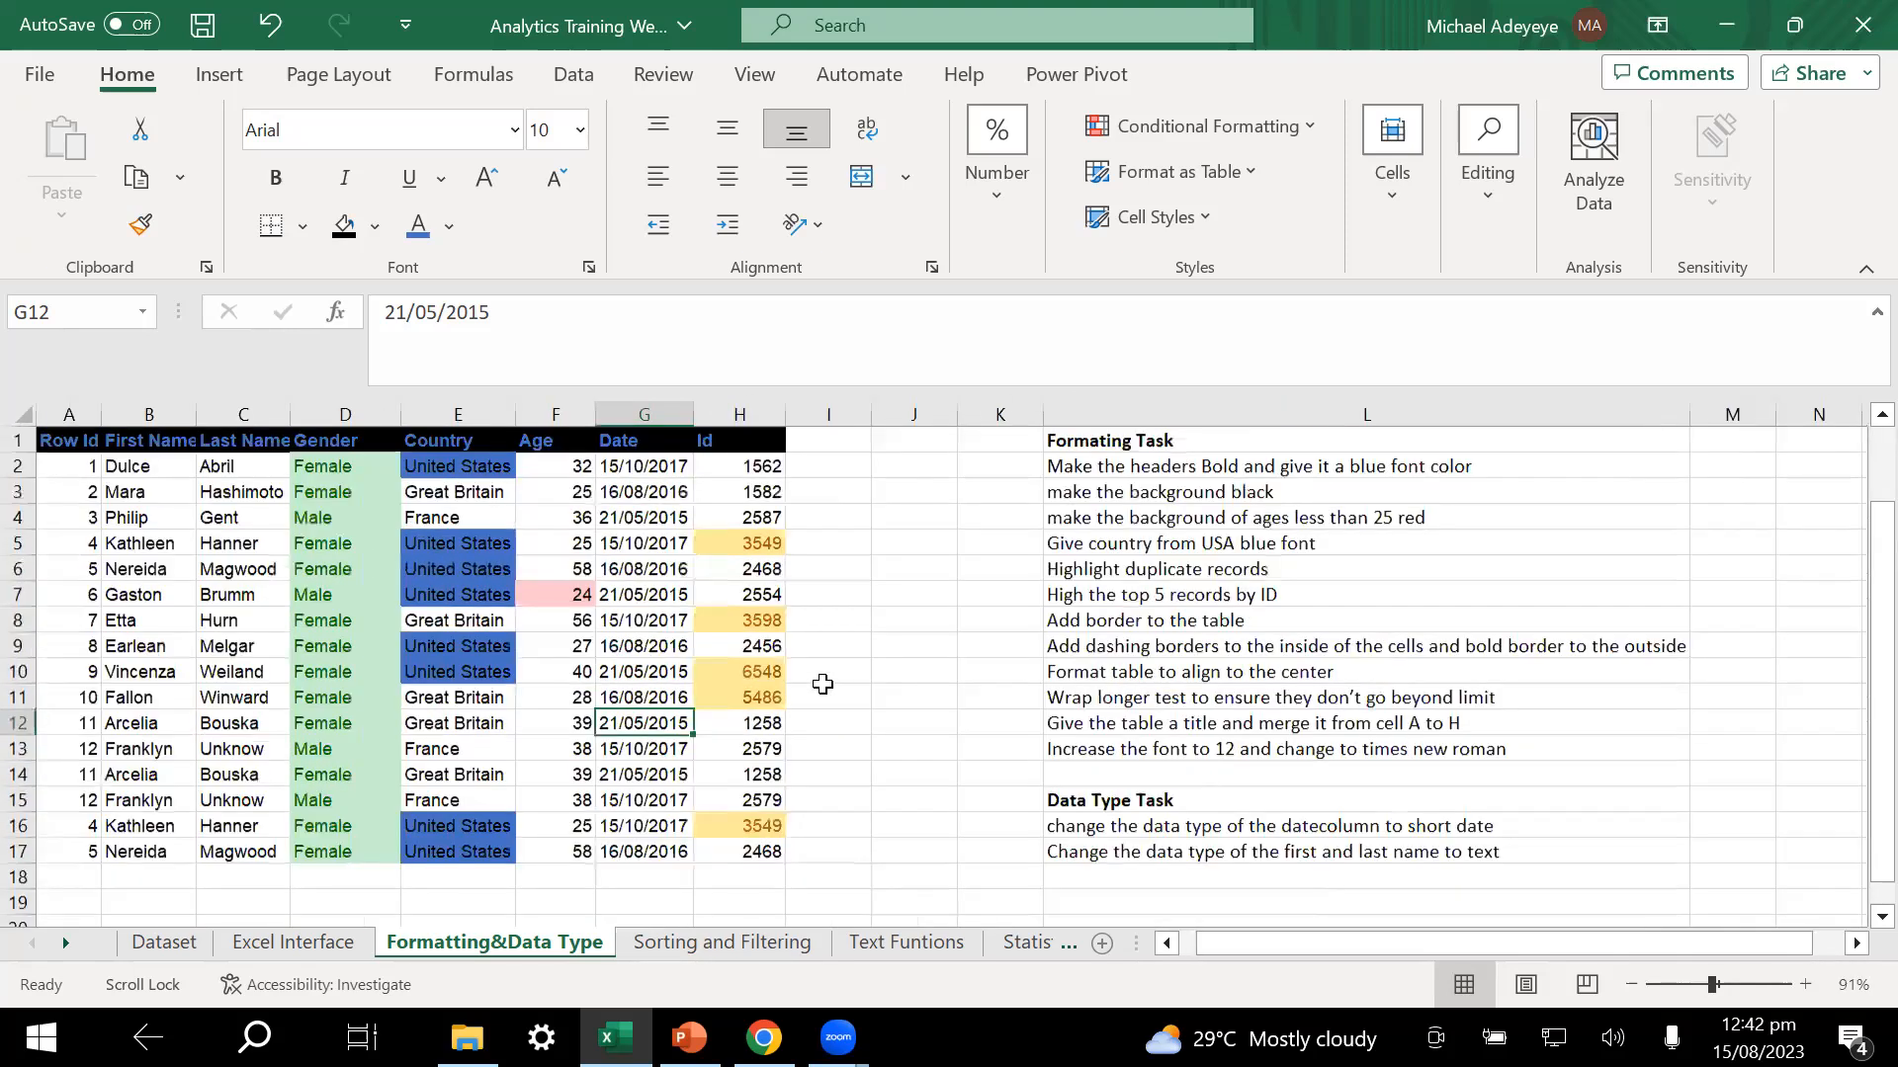
{"action": "left_click", "coordinate": [283, 591]}
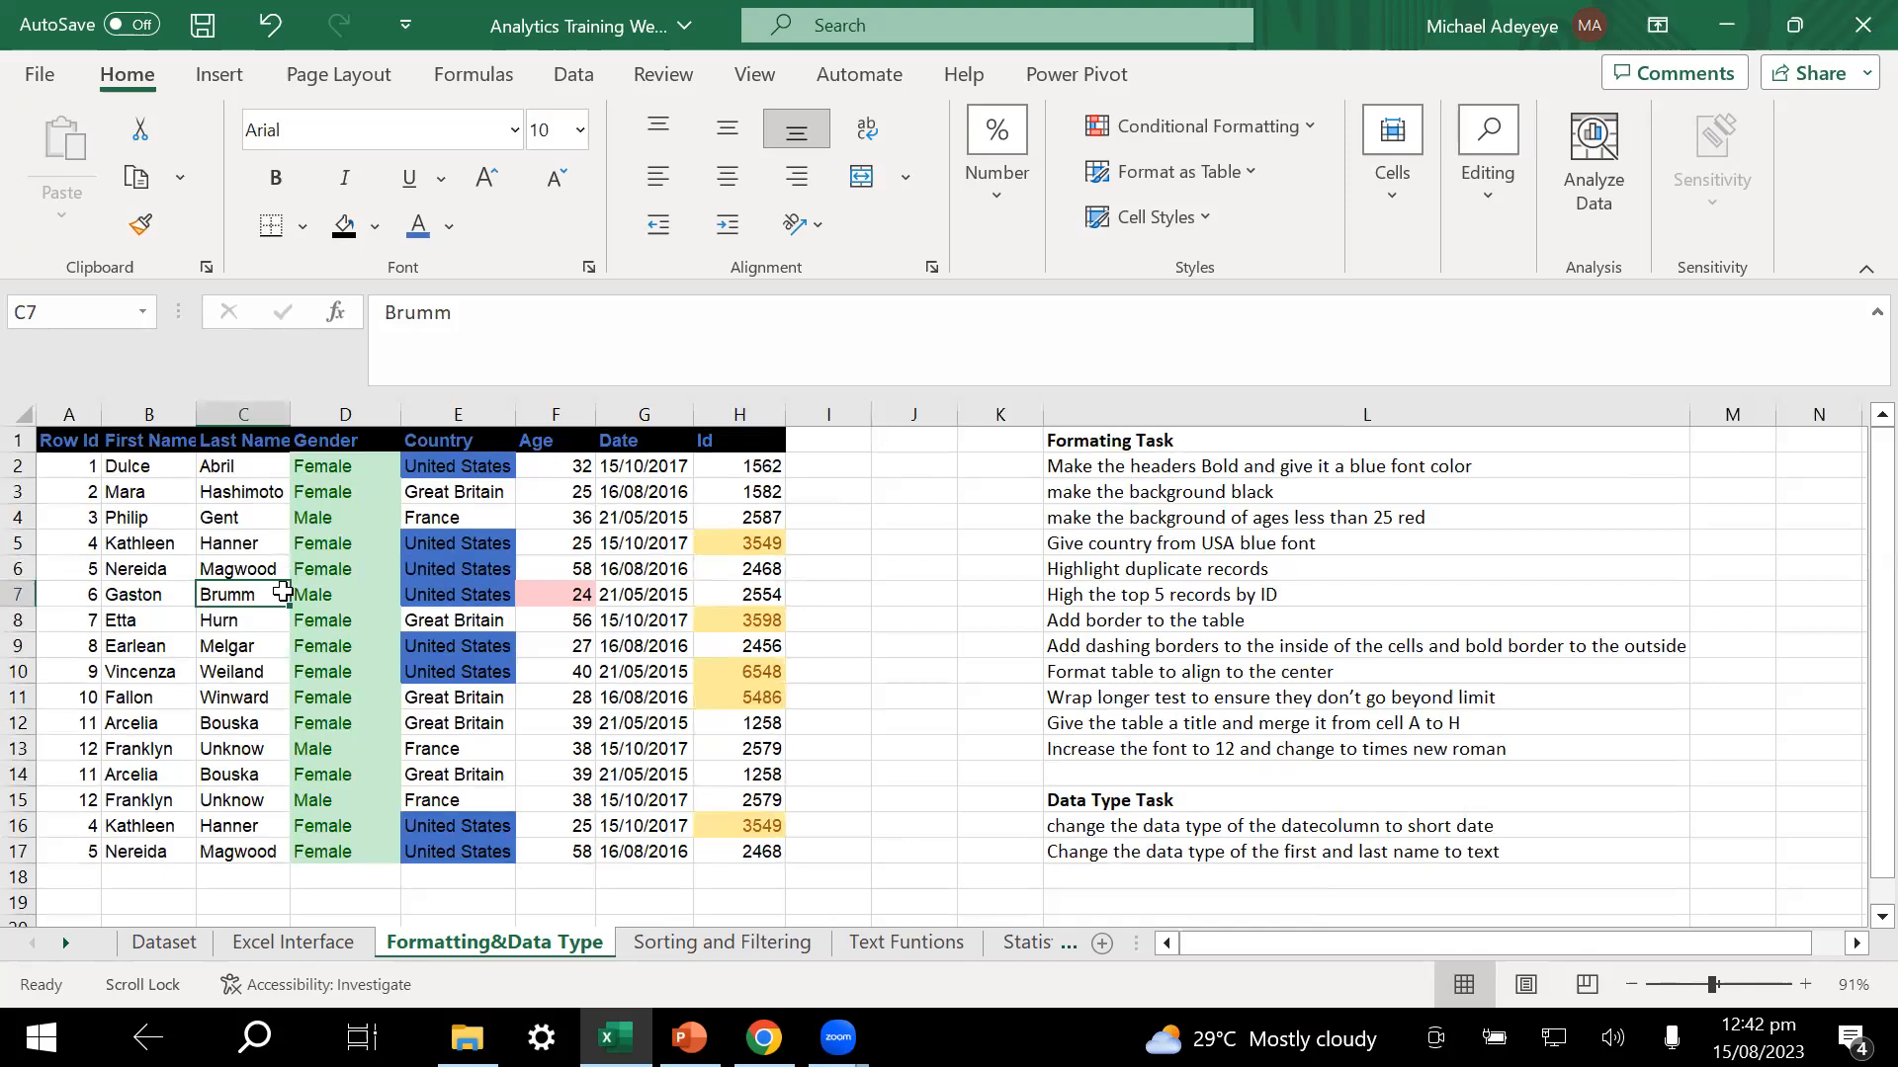
{"action": "key", "text": "ctrl+a"}
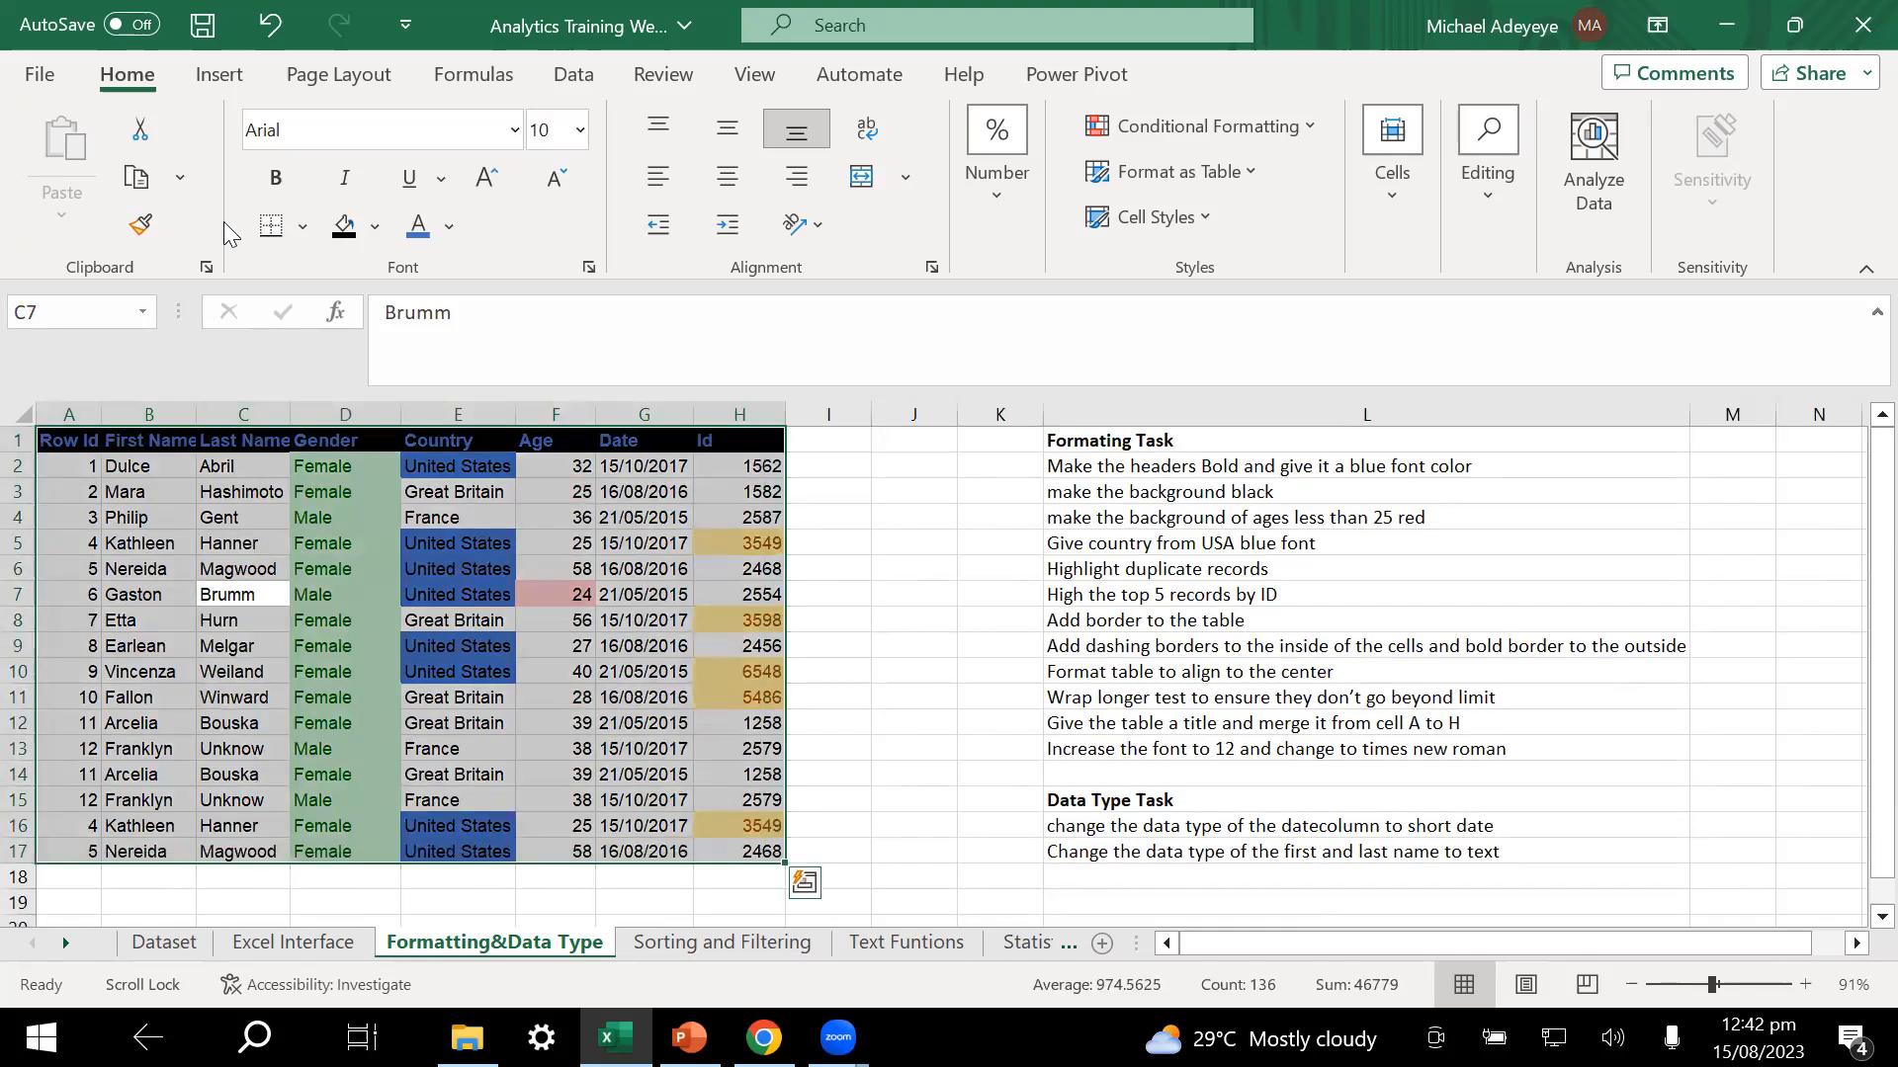
{"action": "left_click", "coordinate": [304, 231]}
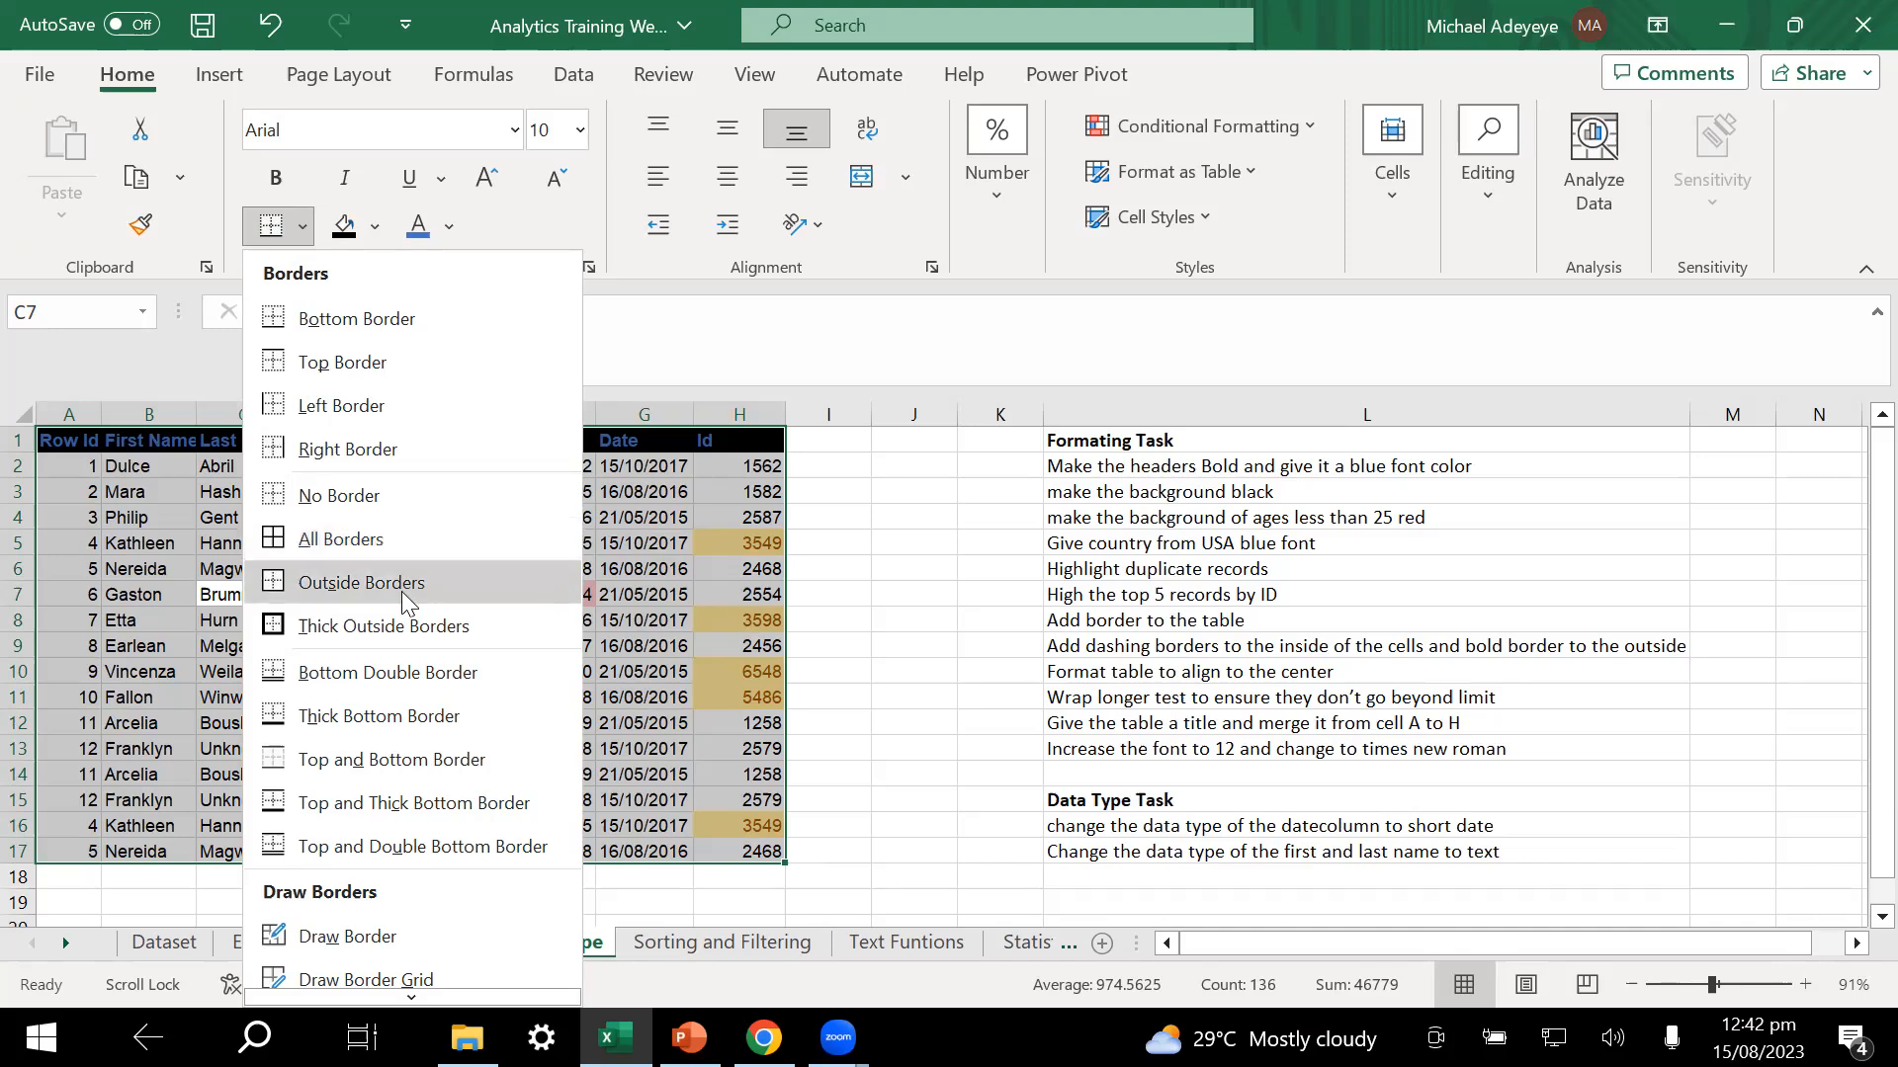
{"action": "left_click", "coordinate": [366, 548]}
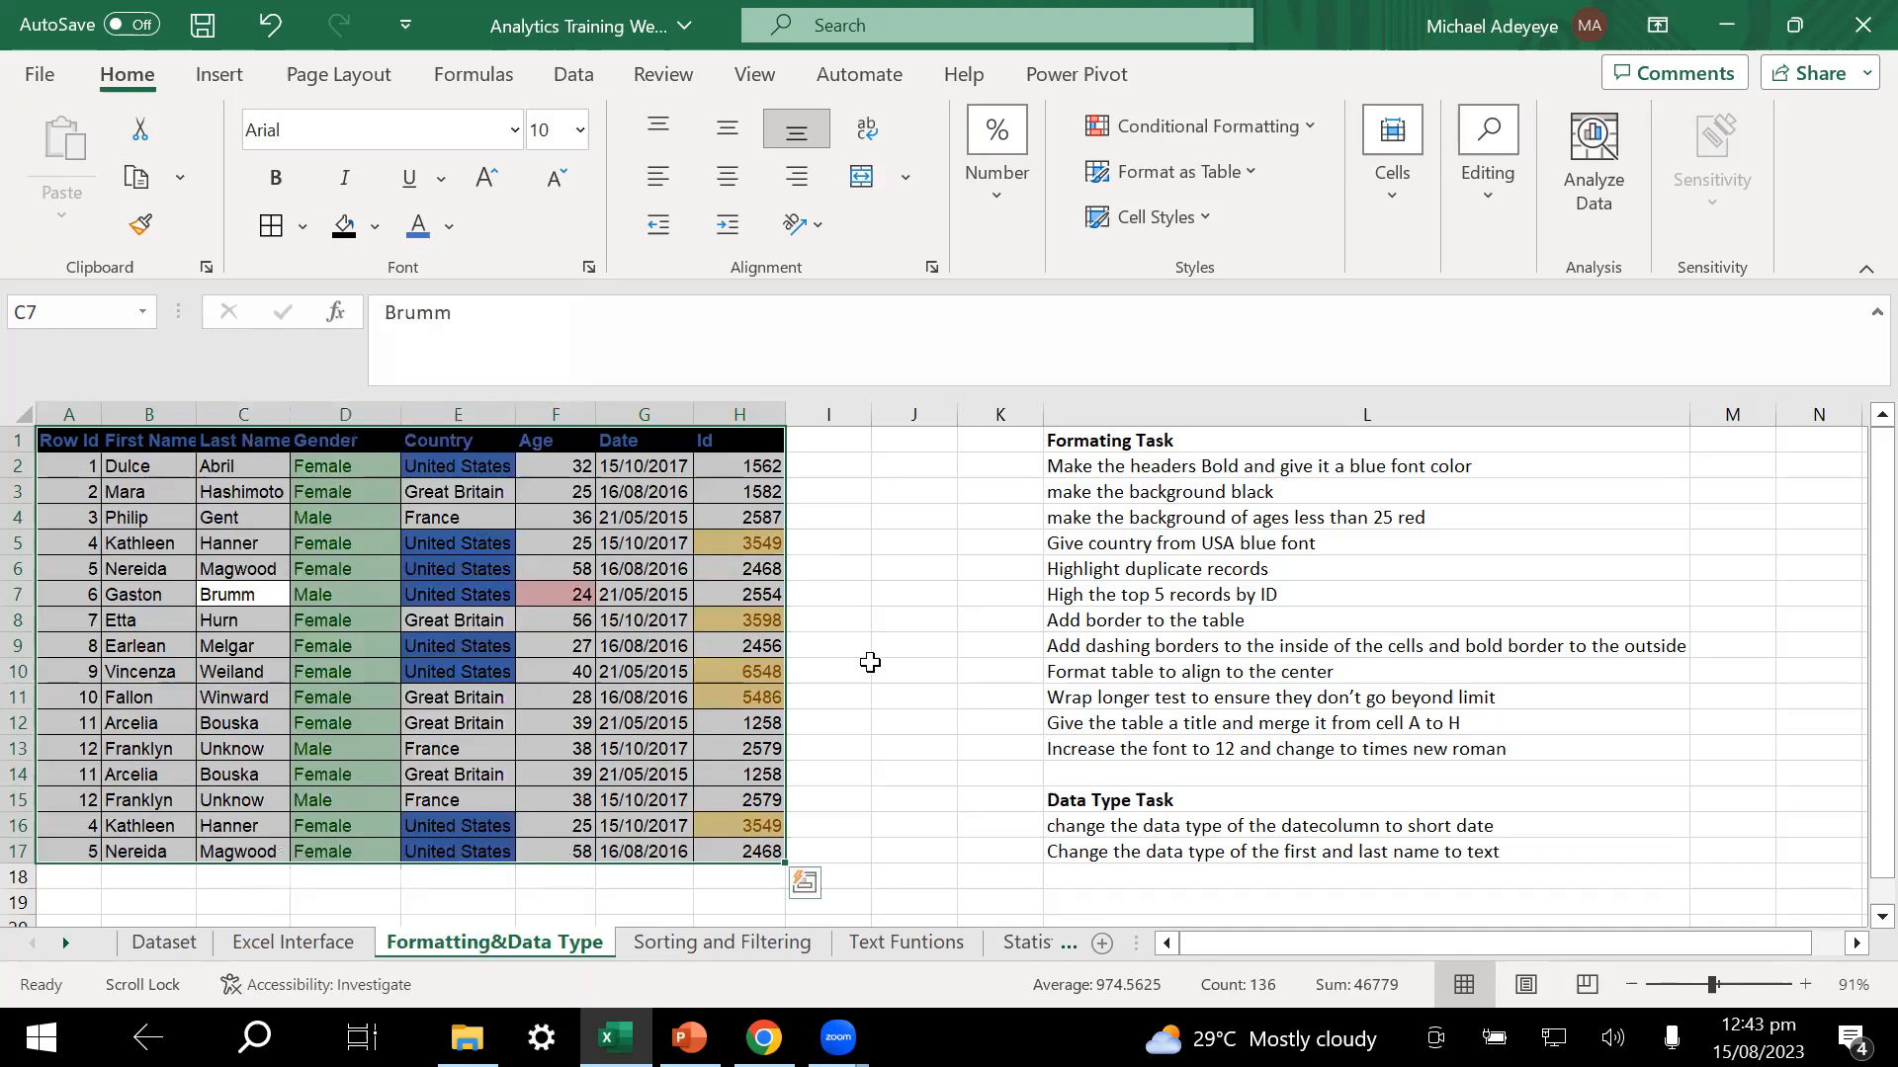
{"action": "left_click", "coordinate": [870, 662]}
{"action": "left_click", "coordinate": [989, 696]}
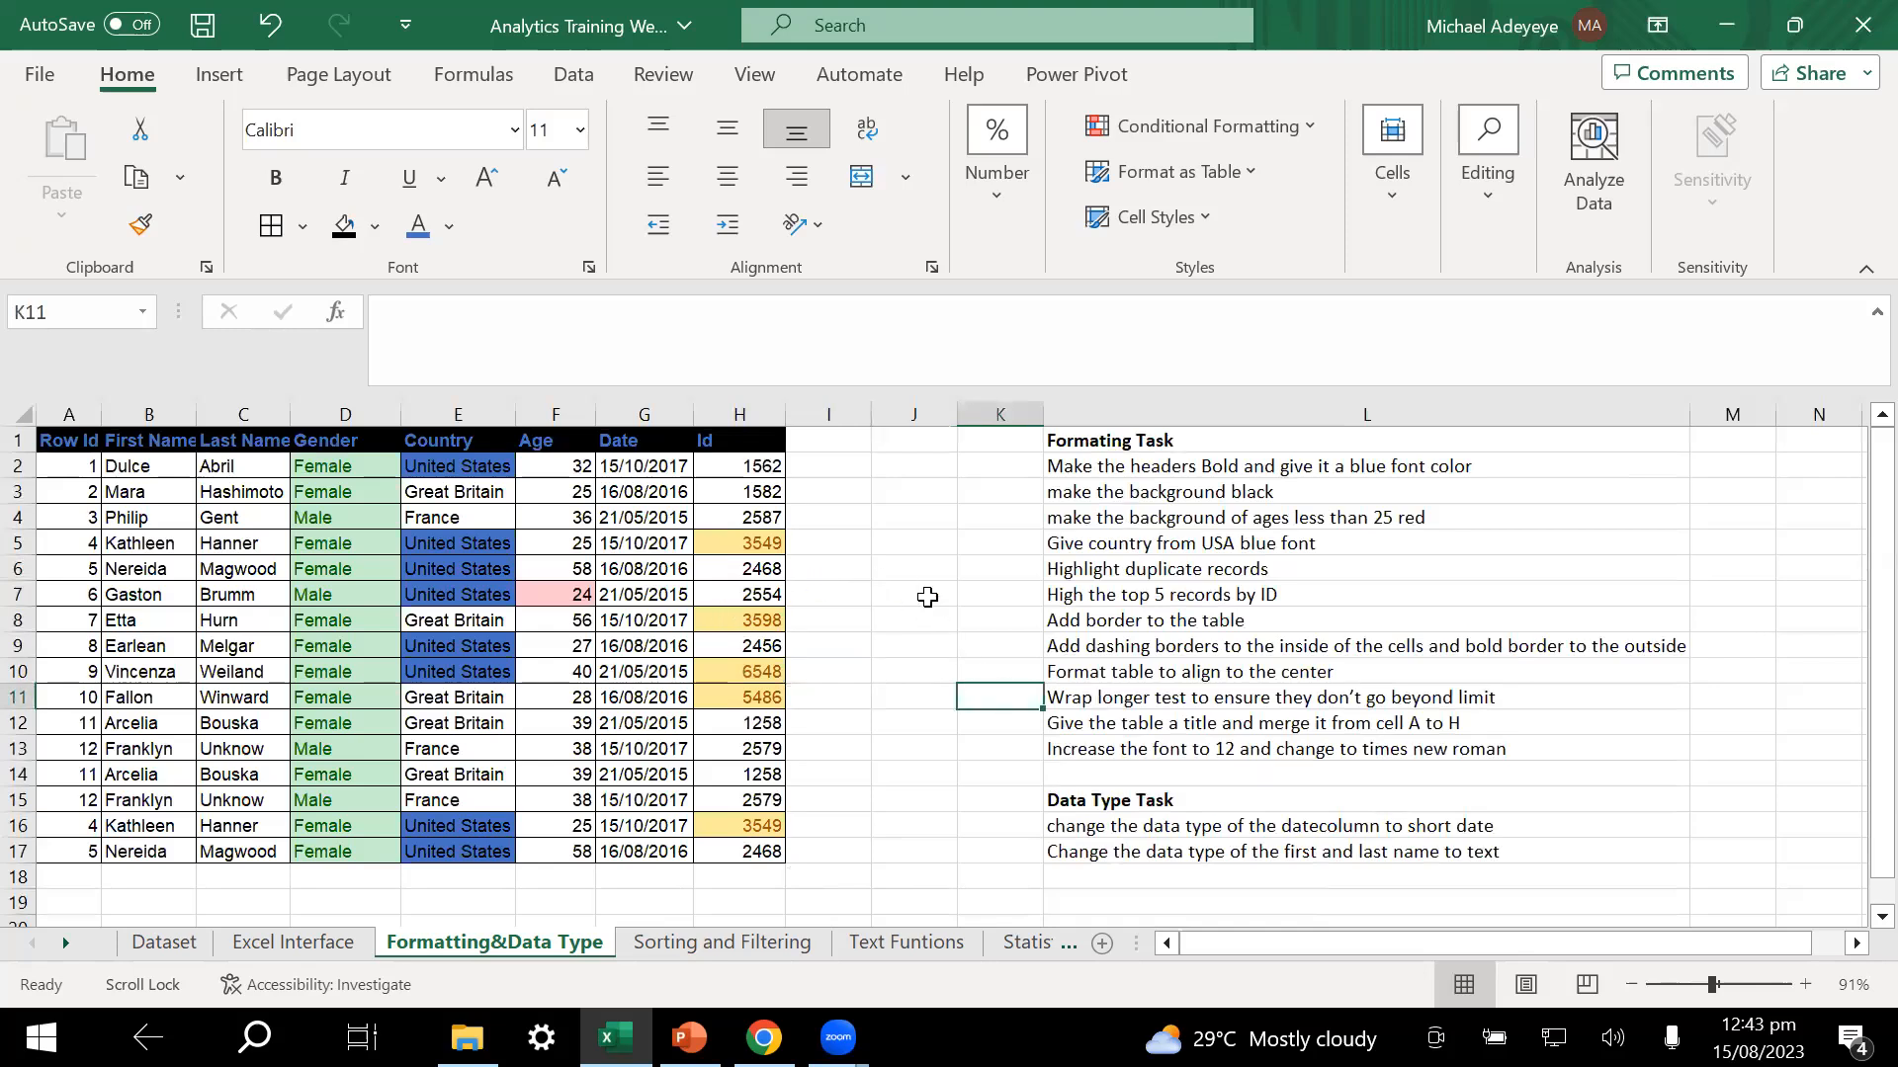
{"action": "left_click", "coordinate": [949, 567]}
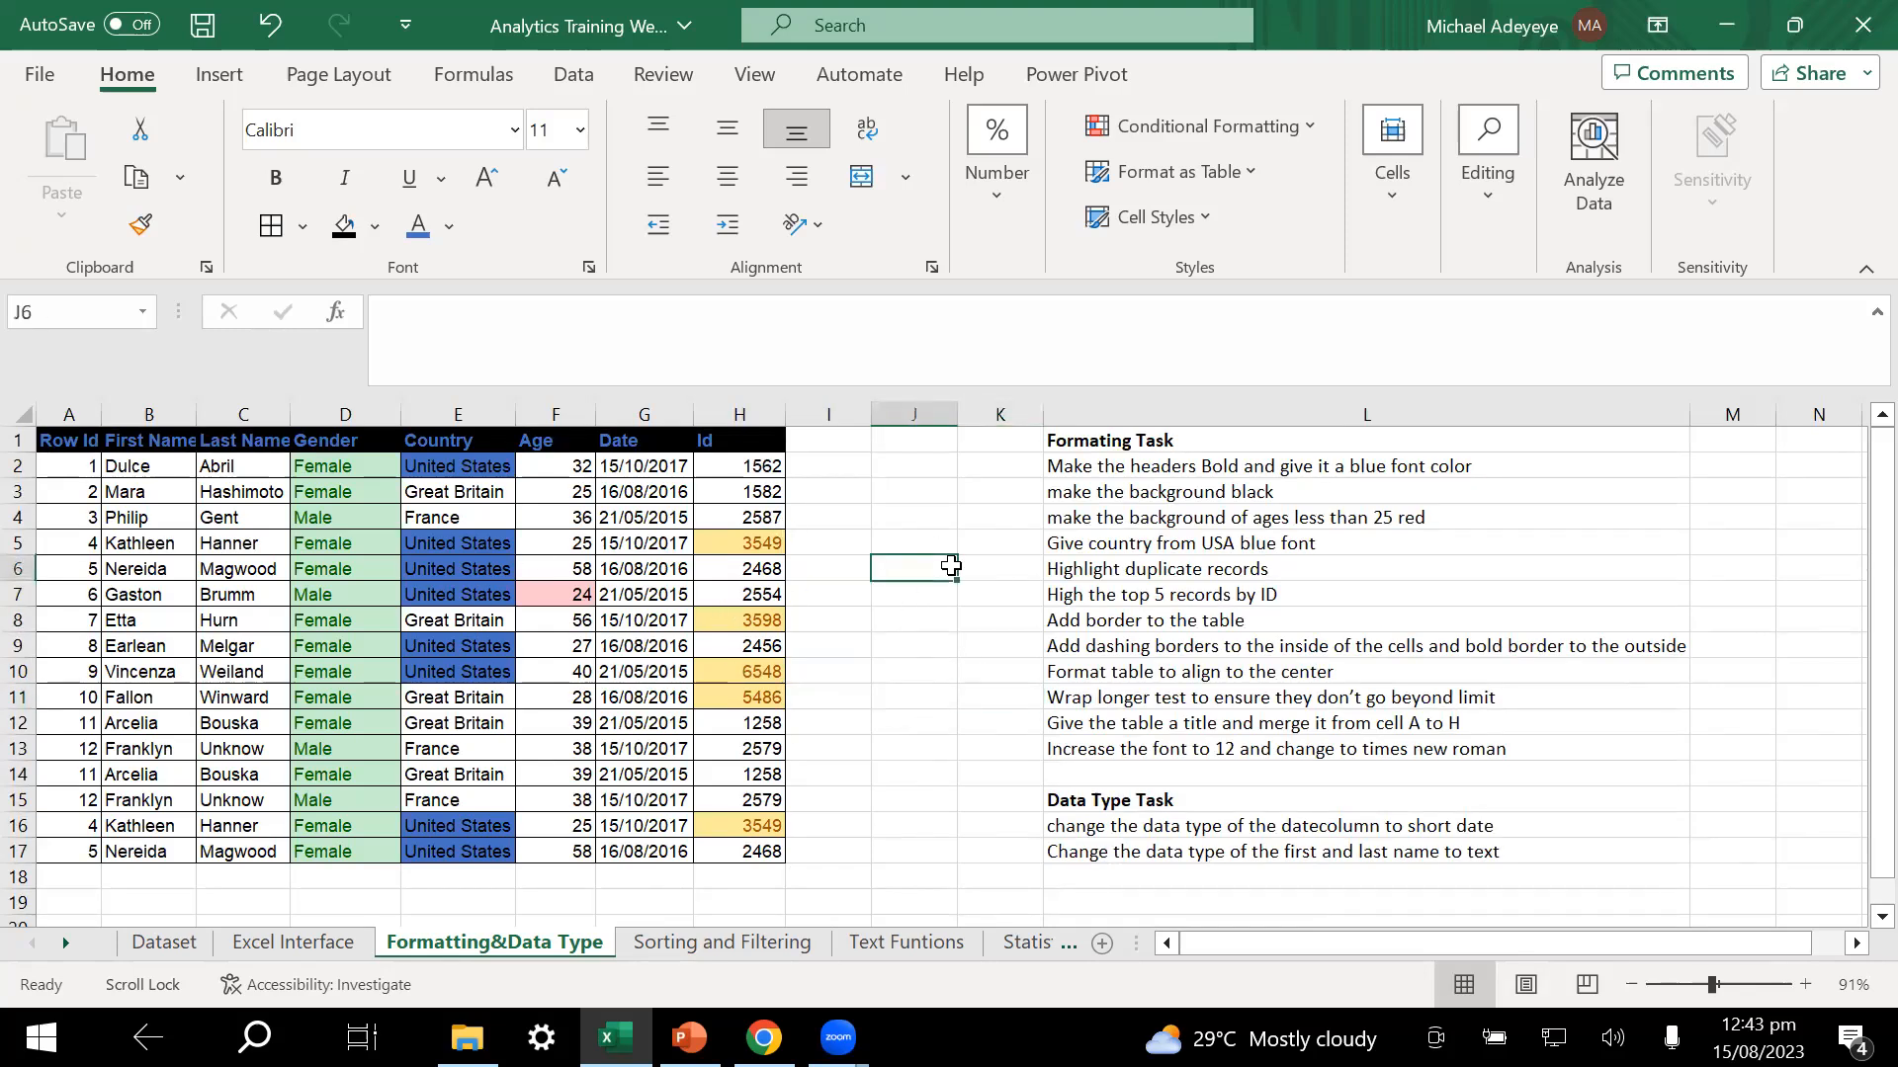
- Hide the worksheet's gridlines
{"action": "left_click", "coordinate": [753, 79]}
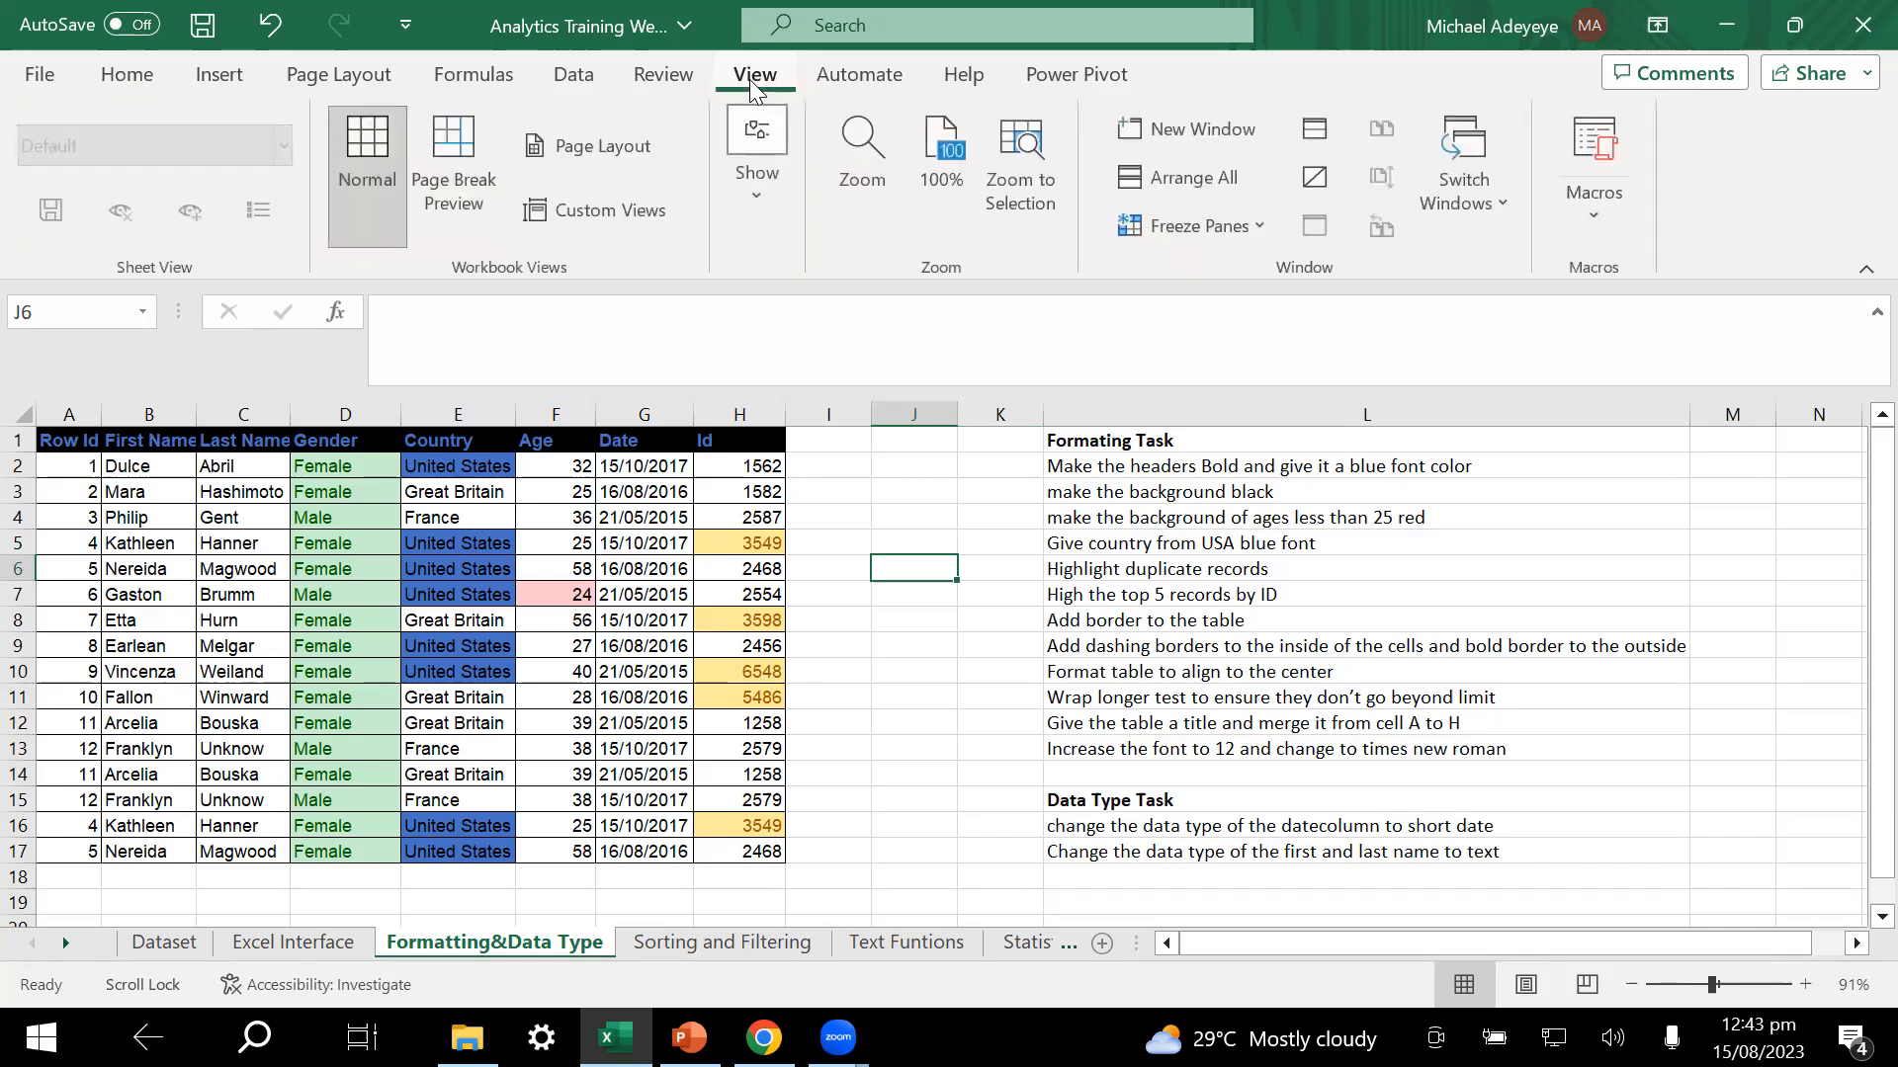
{"action": "left_click", "coordinate": [763, 211]}
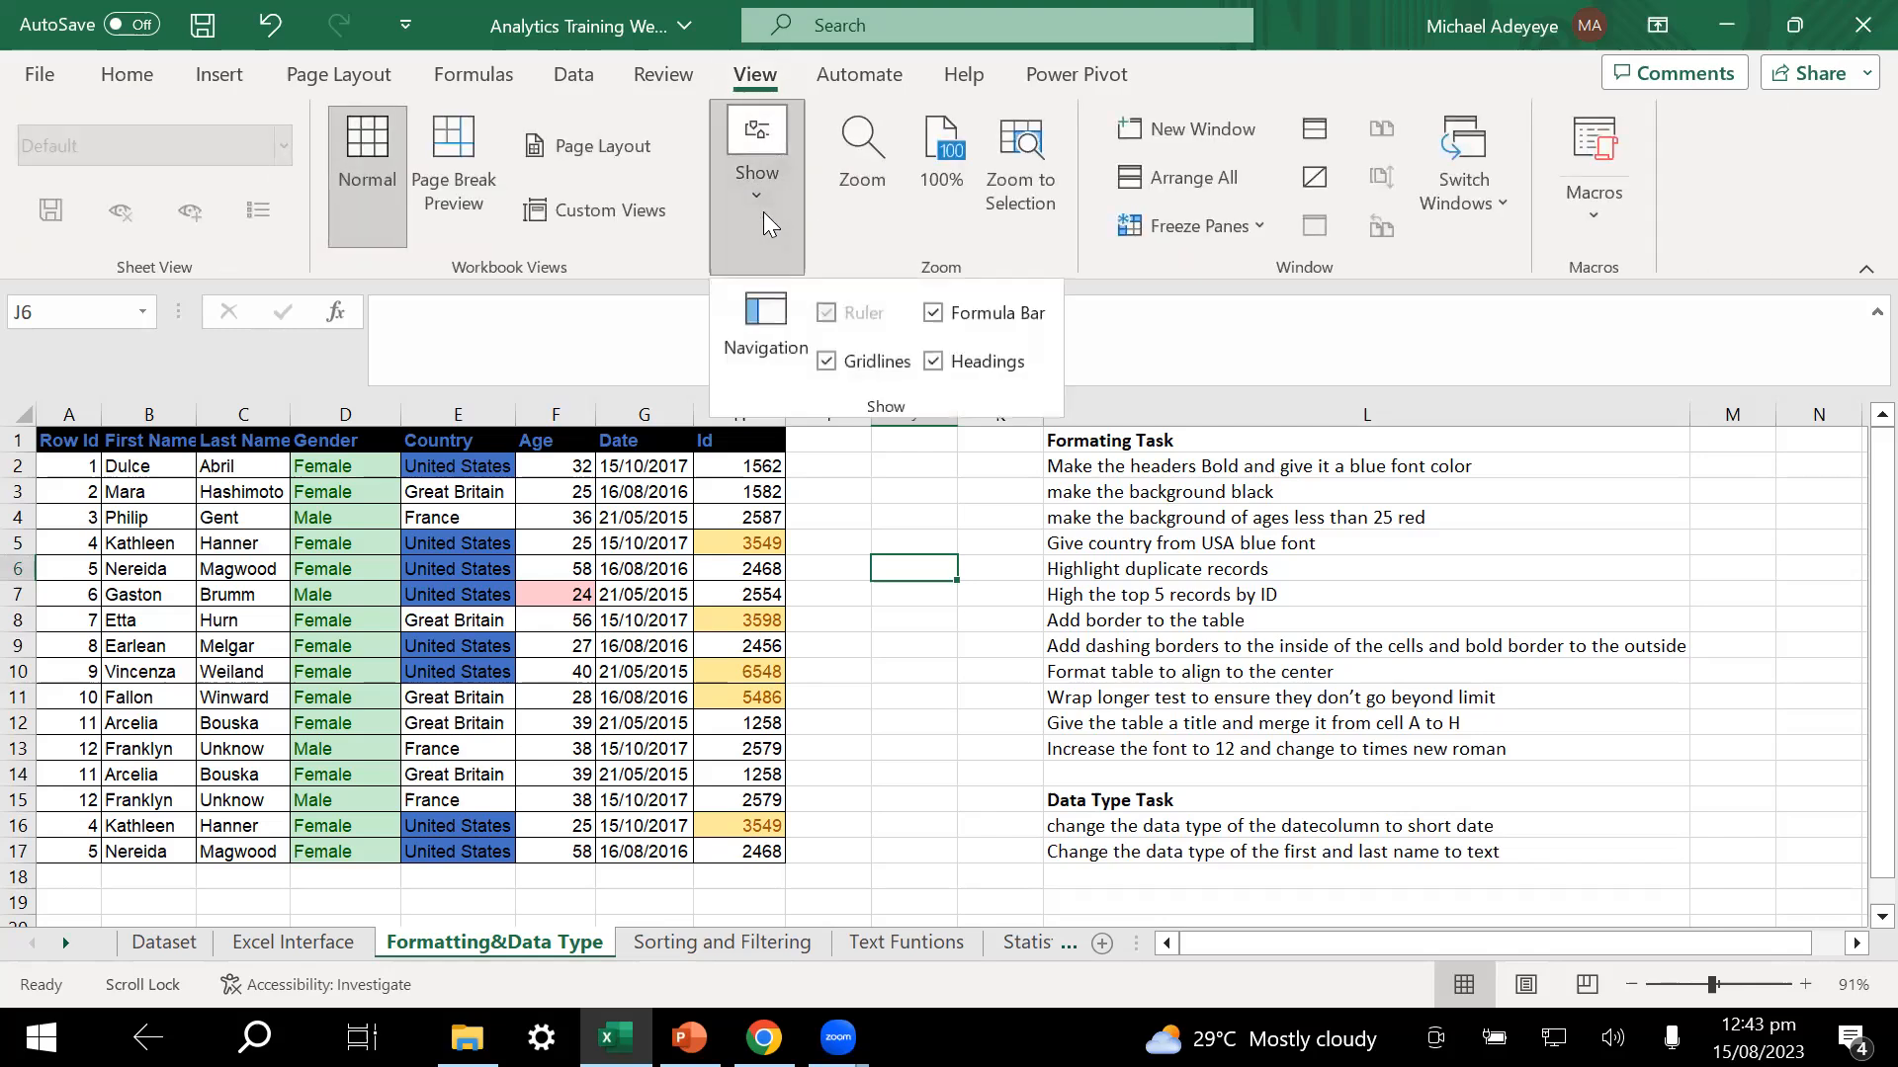
{"action": "left_click", "coordinate": [846, 373]}
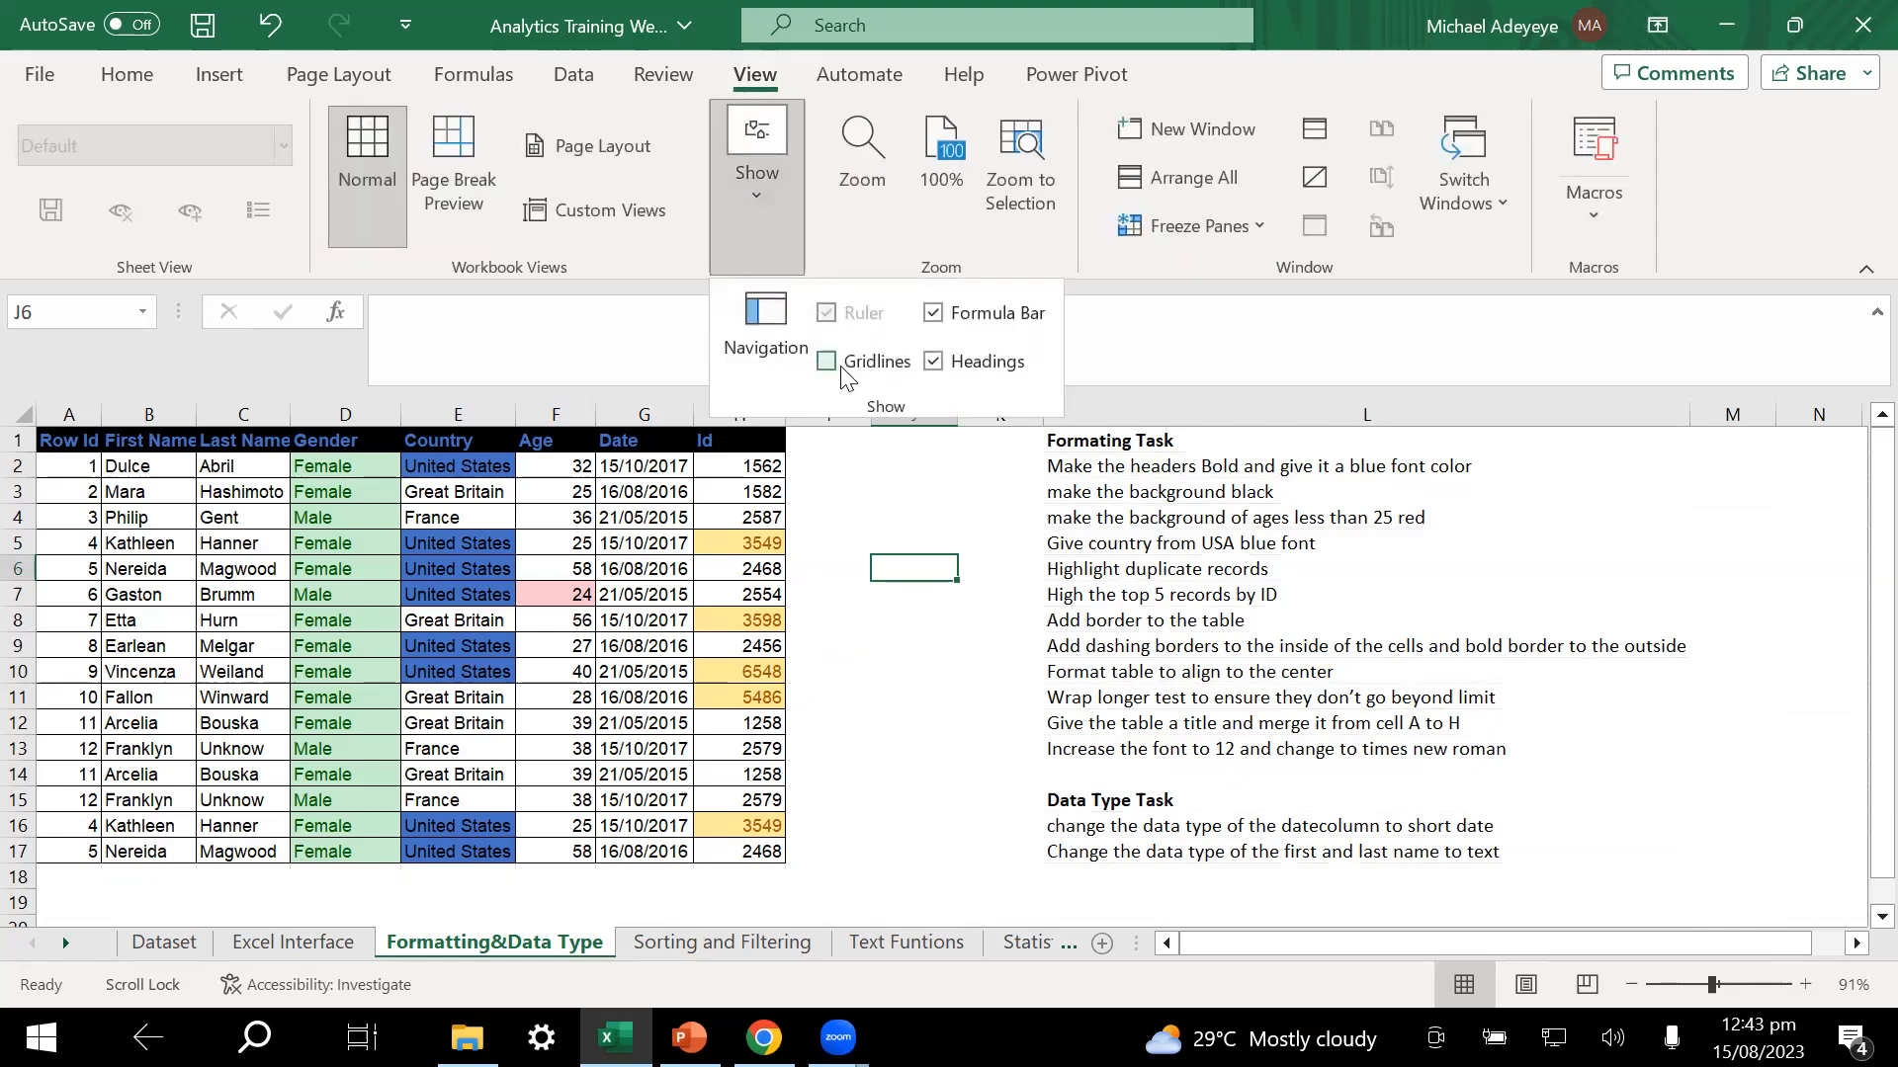
{"action": "left_click", "coordinate": [866, 671]}
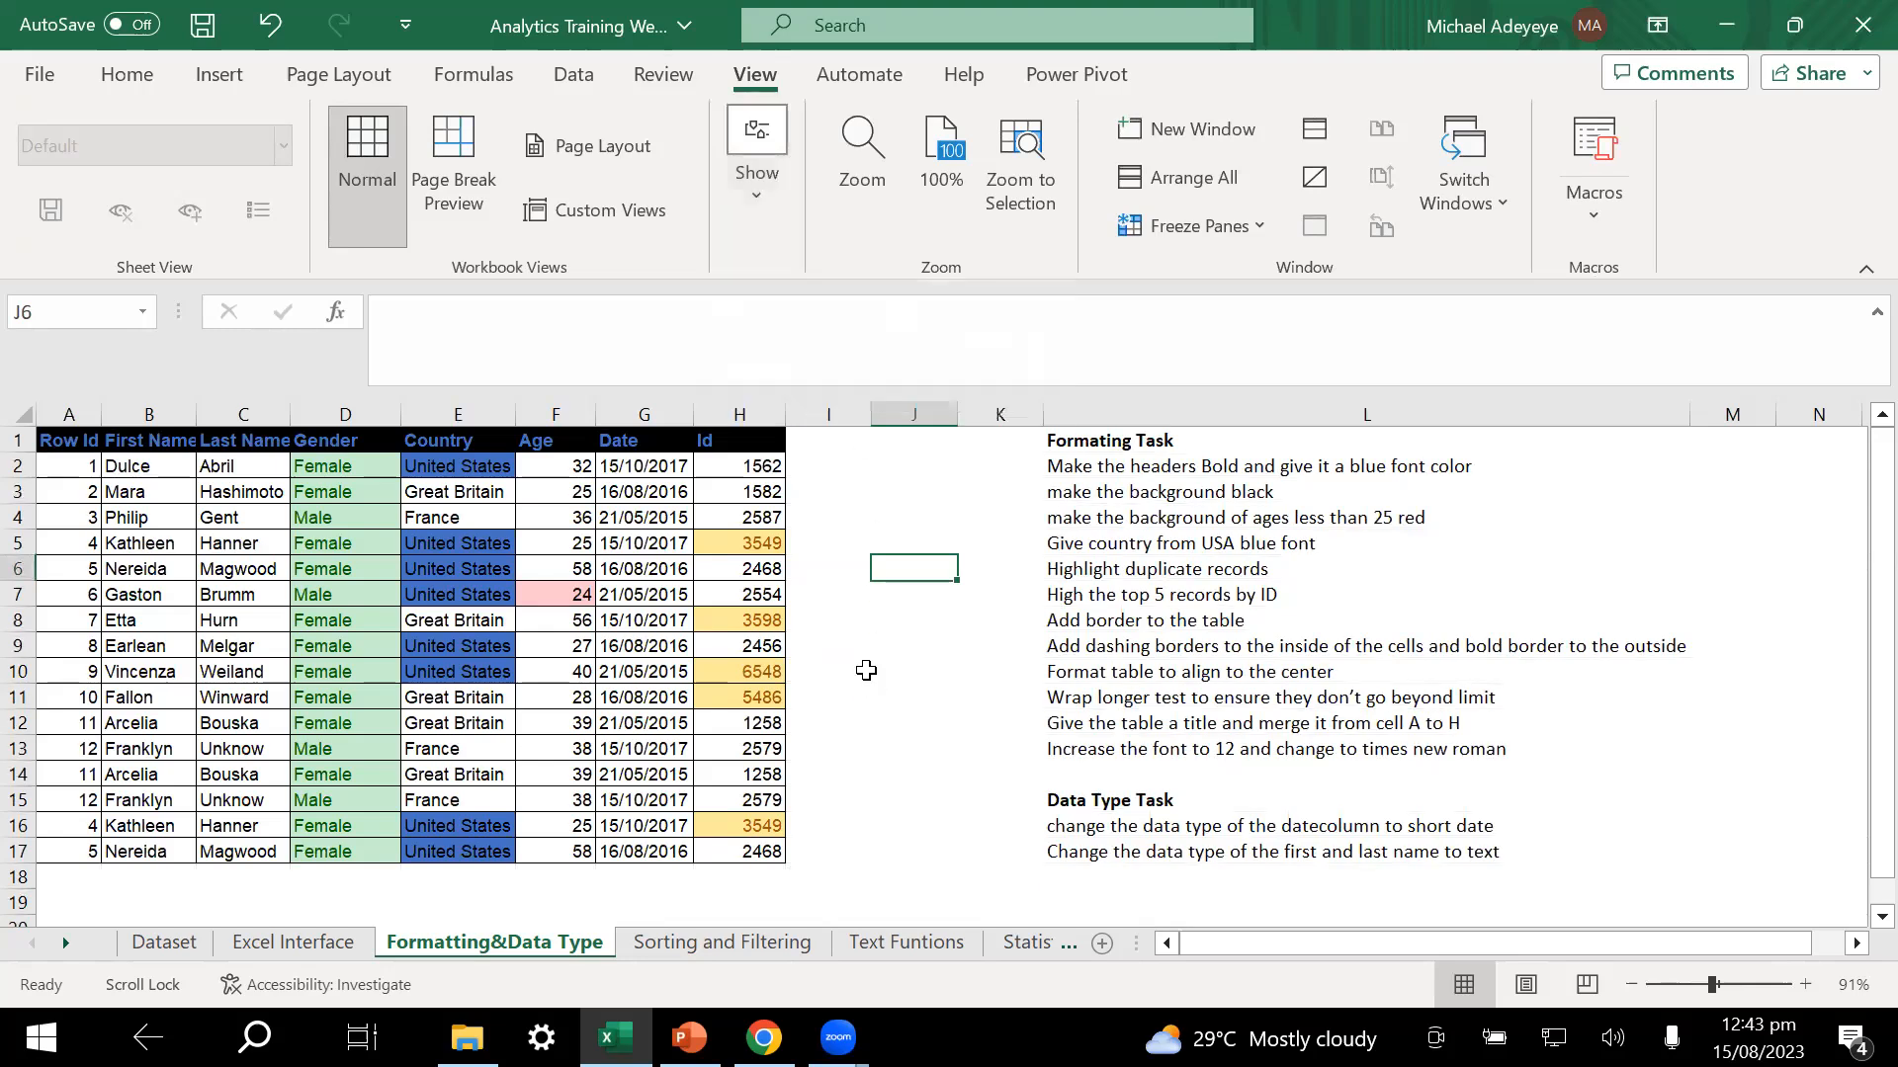
- Read the border tasks in L8 and L9 and compare them with the table's current borders
{"action": "left_click", "coordinate": [525, 621]}
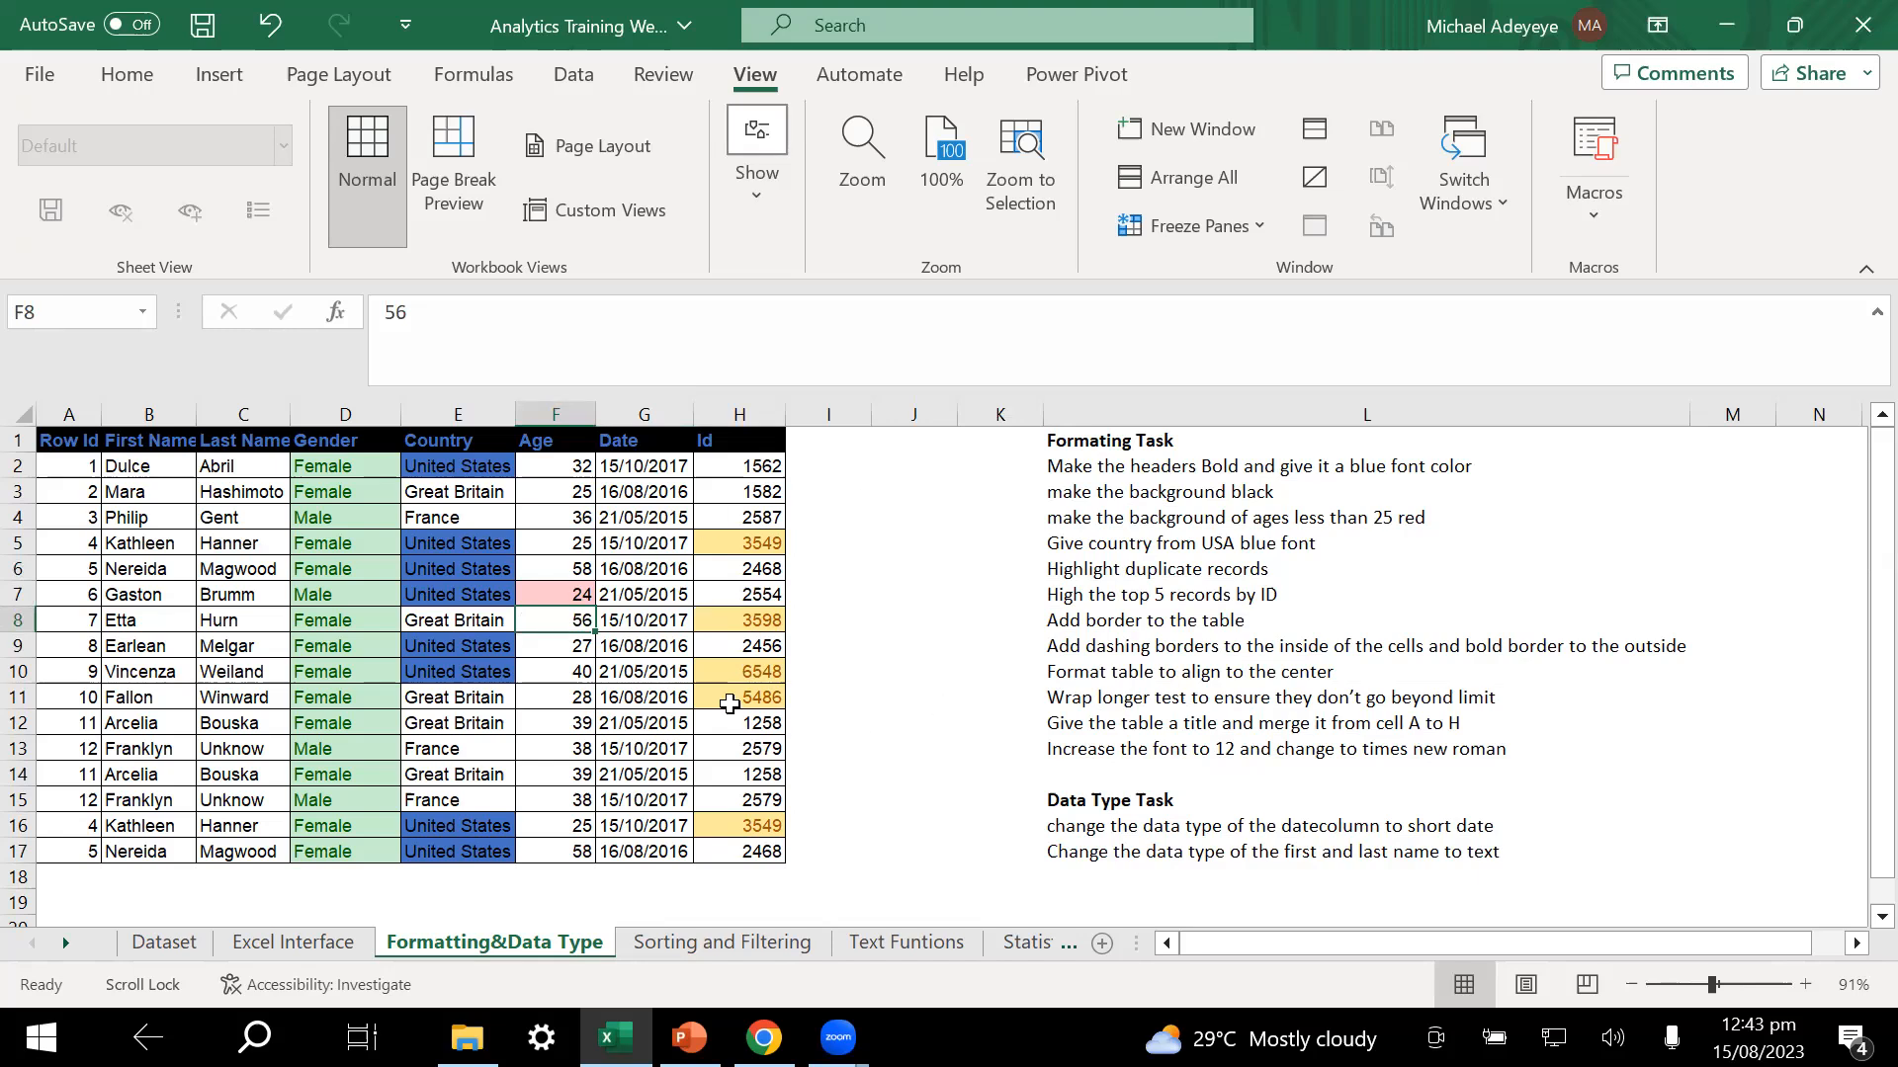
{"action": "left_click", "coordinate": [1250, 628]}
{"action": "left_click", "coordinate": [1108, 653]}
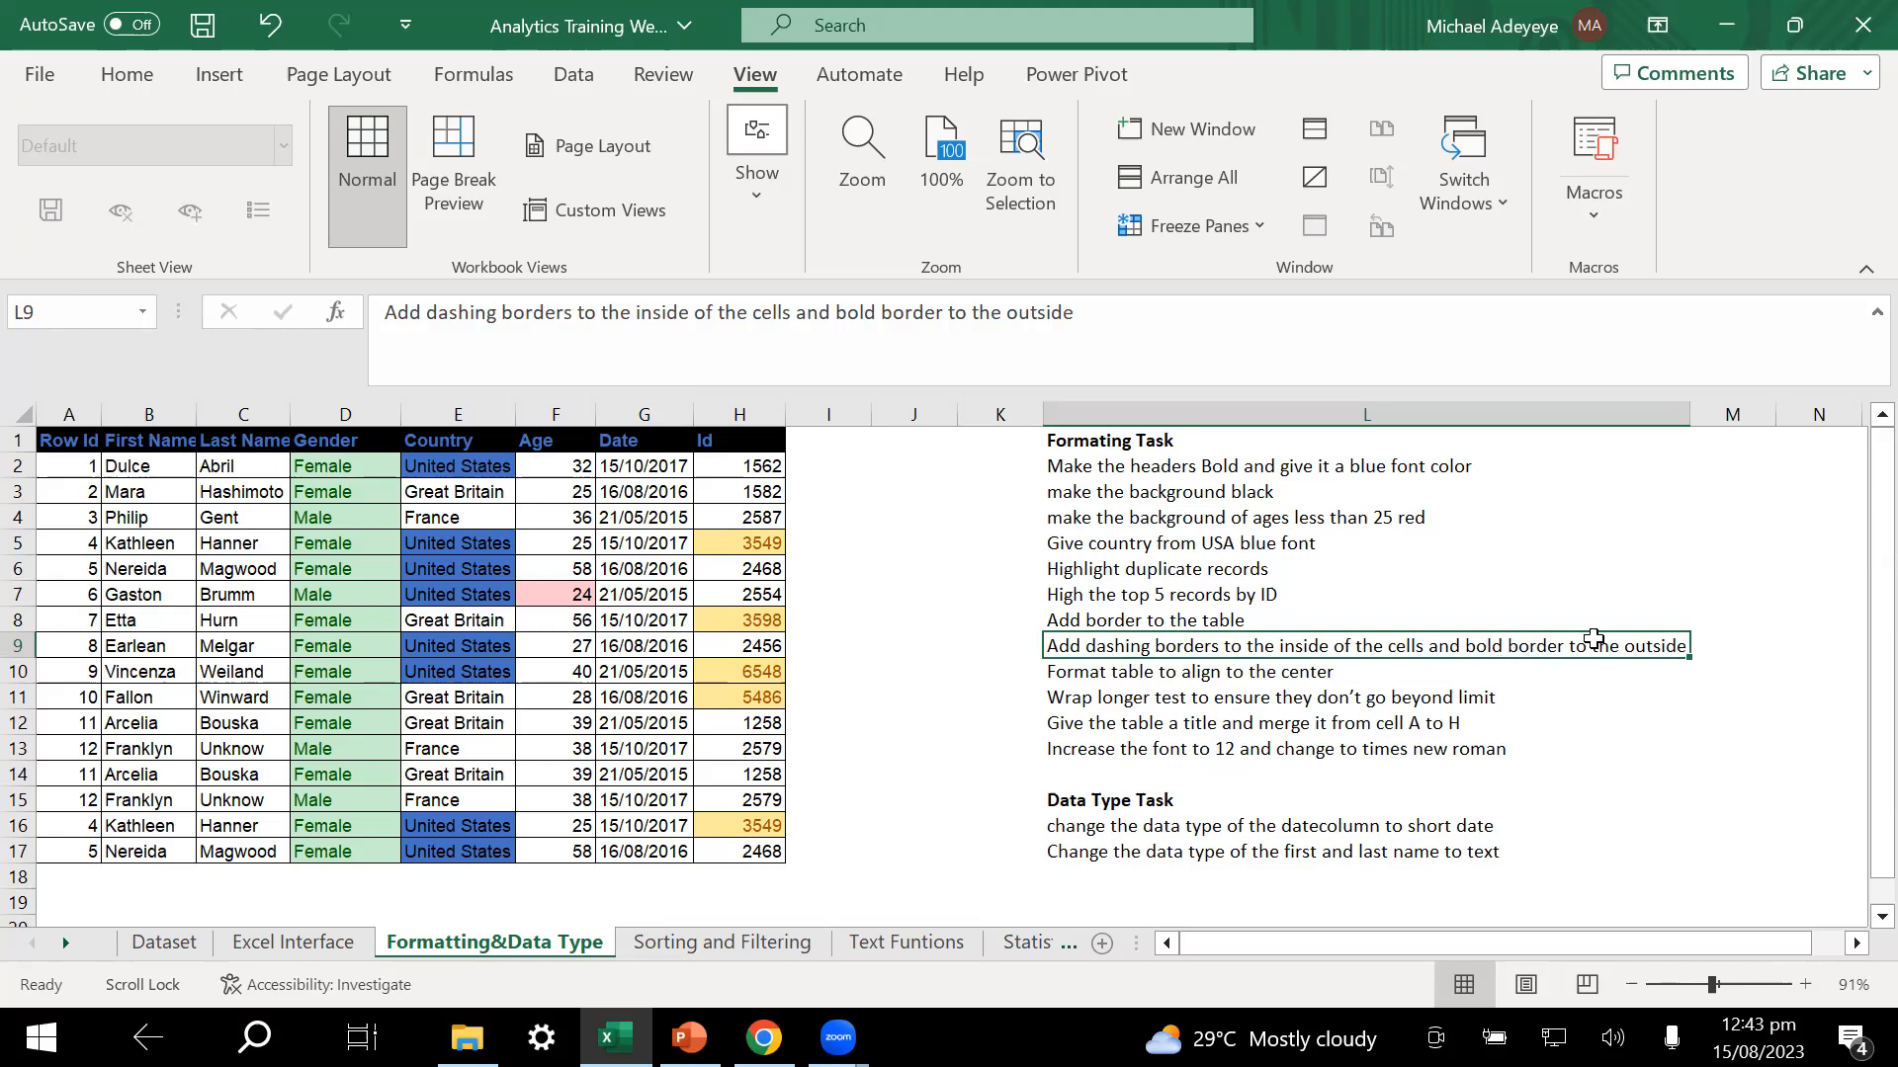
{"action": "left_click", "coordinate": [425, 601]}
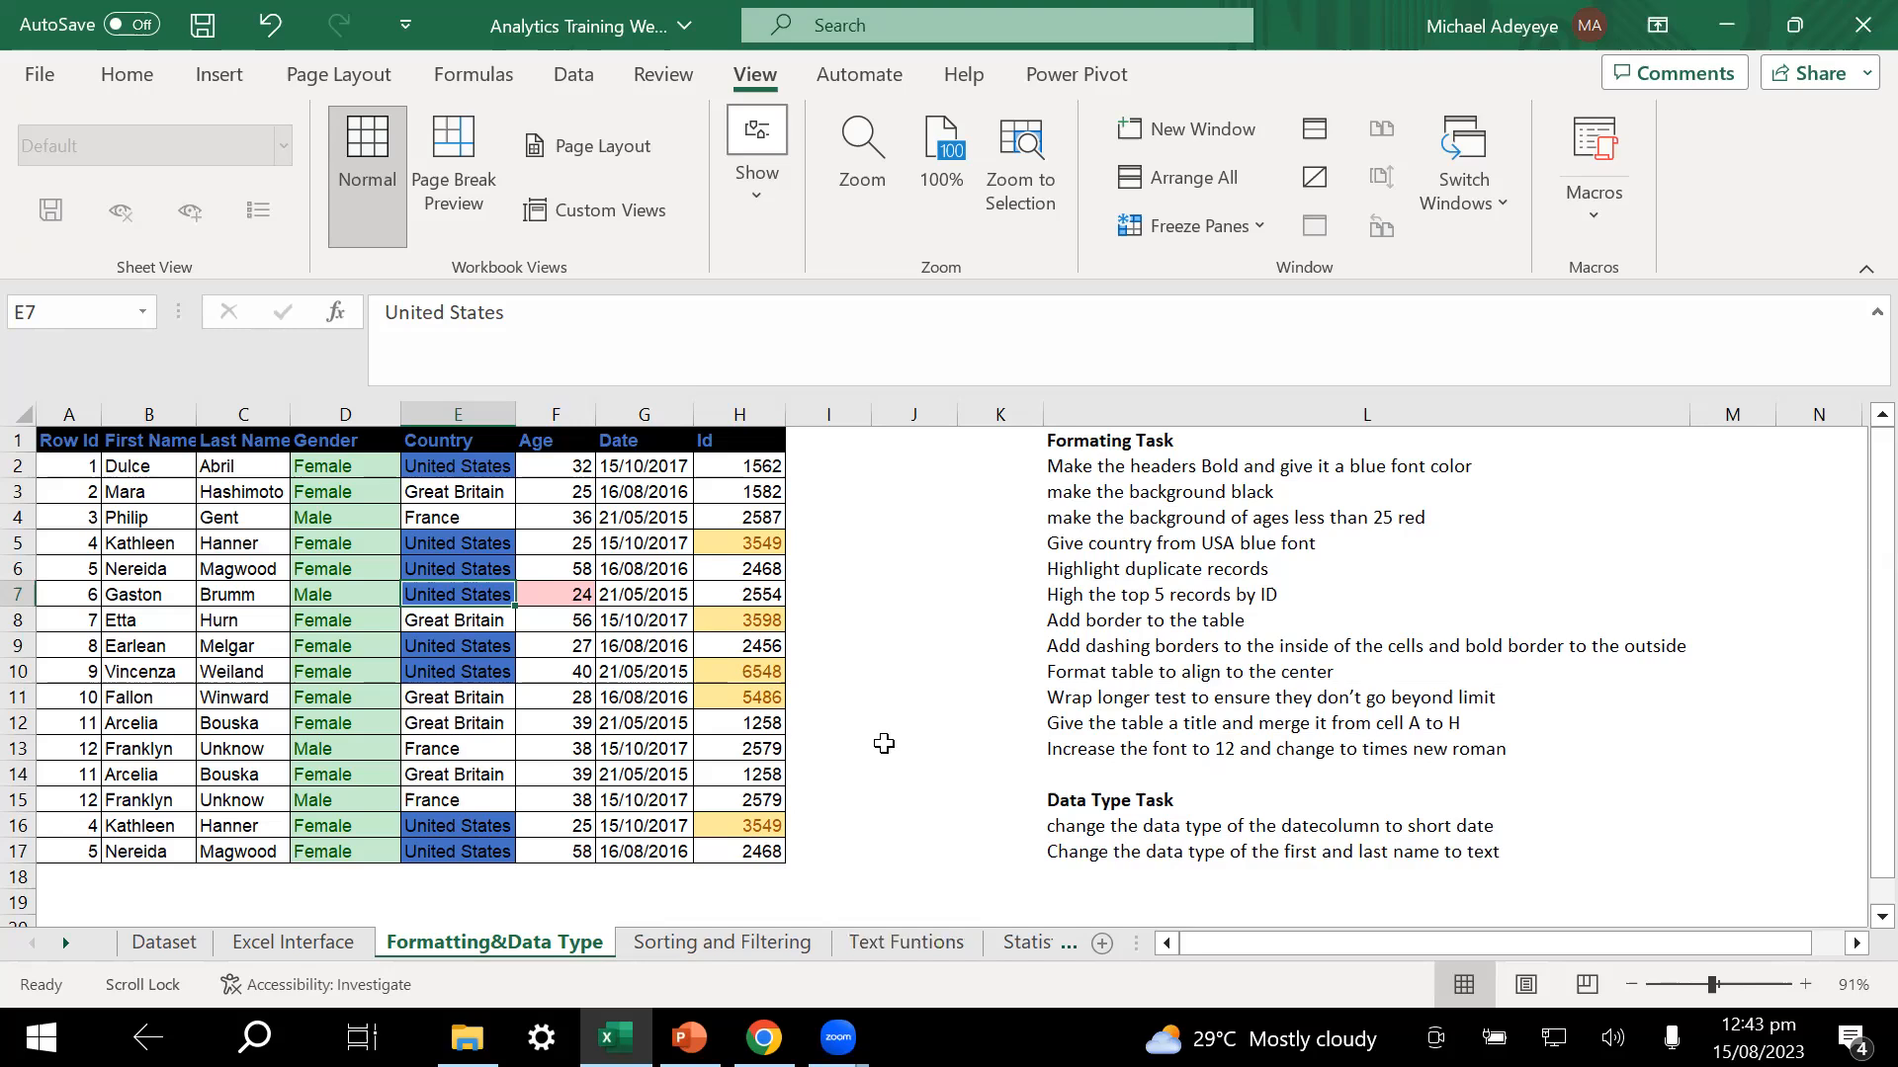
{"action": "left_click", "coordinate": [654, 638]}
{"action": "left_click", "coordinate": [380, 534]}
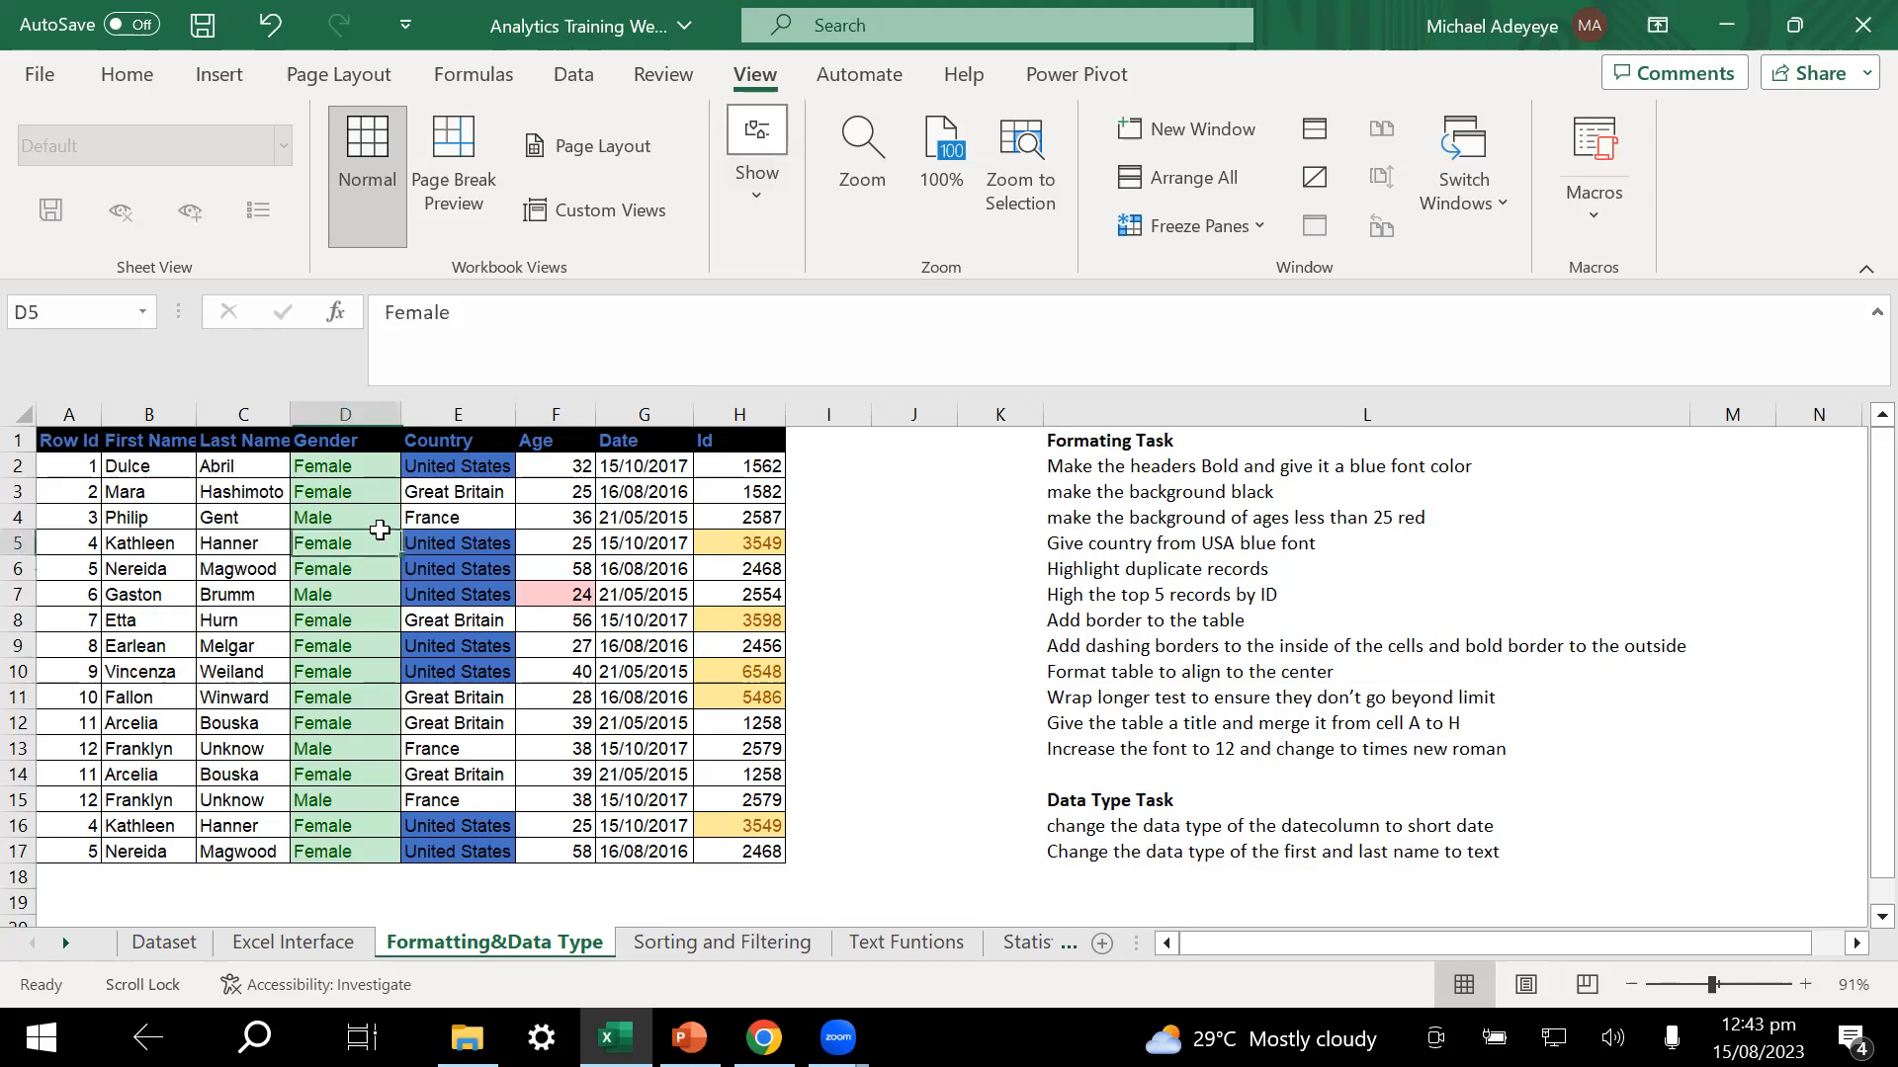
{"action": "key", "text": "ctrl+a"}
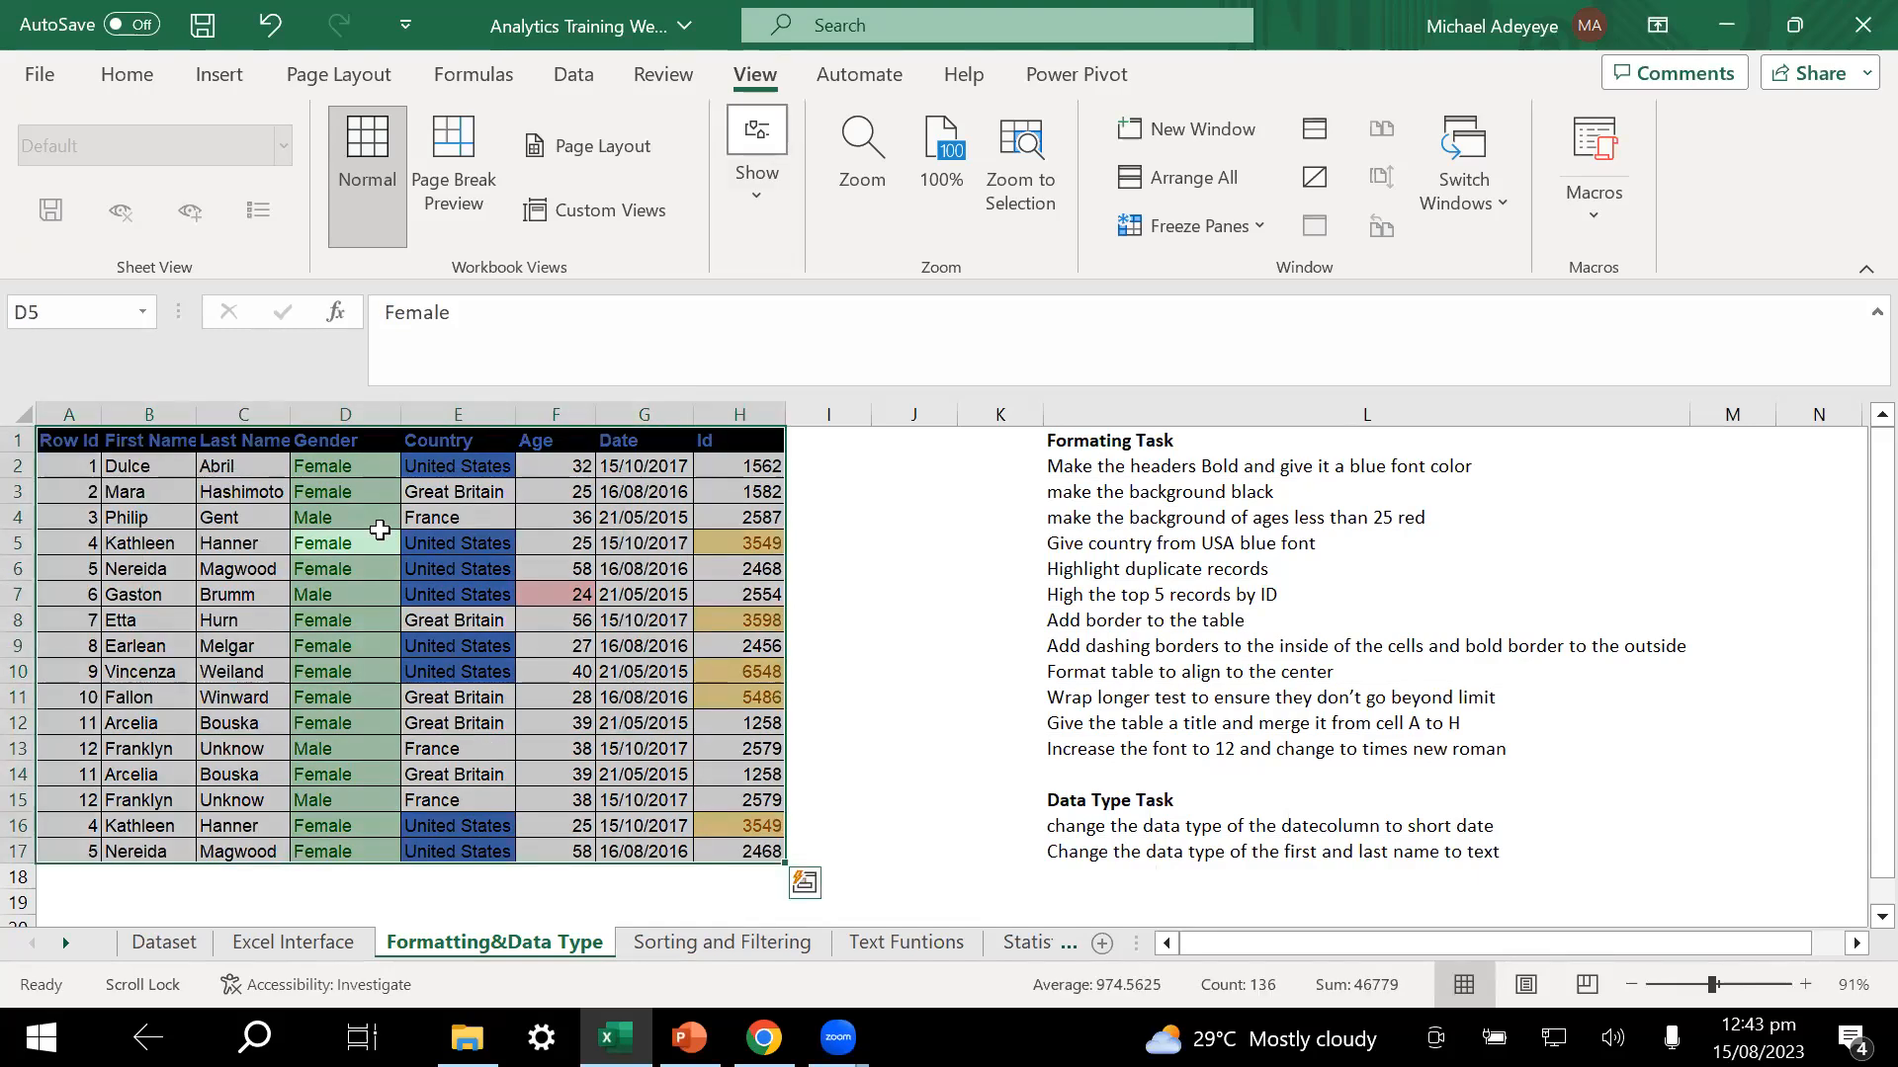
{"action": "left_click", "coordinate": [380, 531]}
{"action": "left_click", "coordinate": [379, 461]}
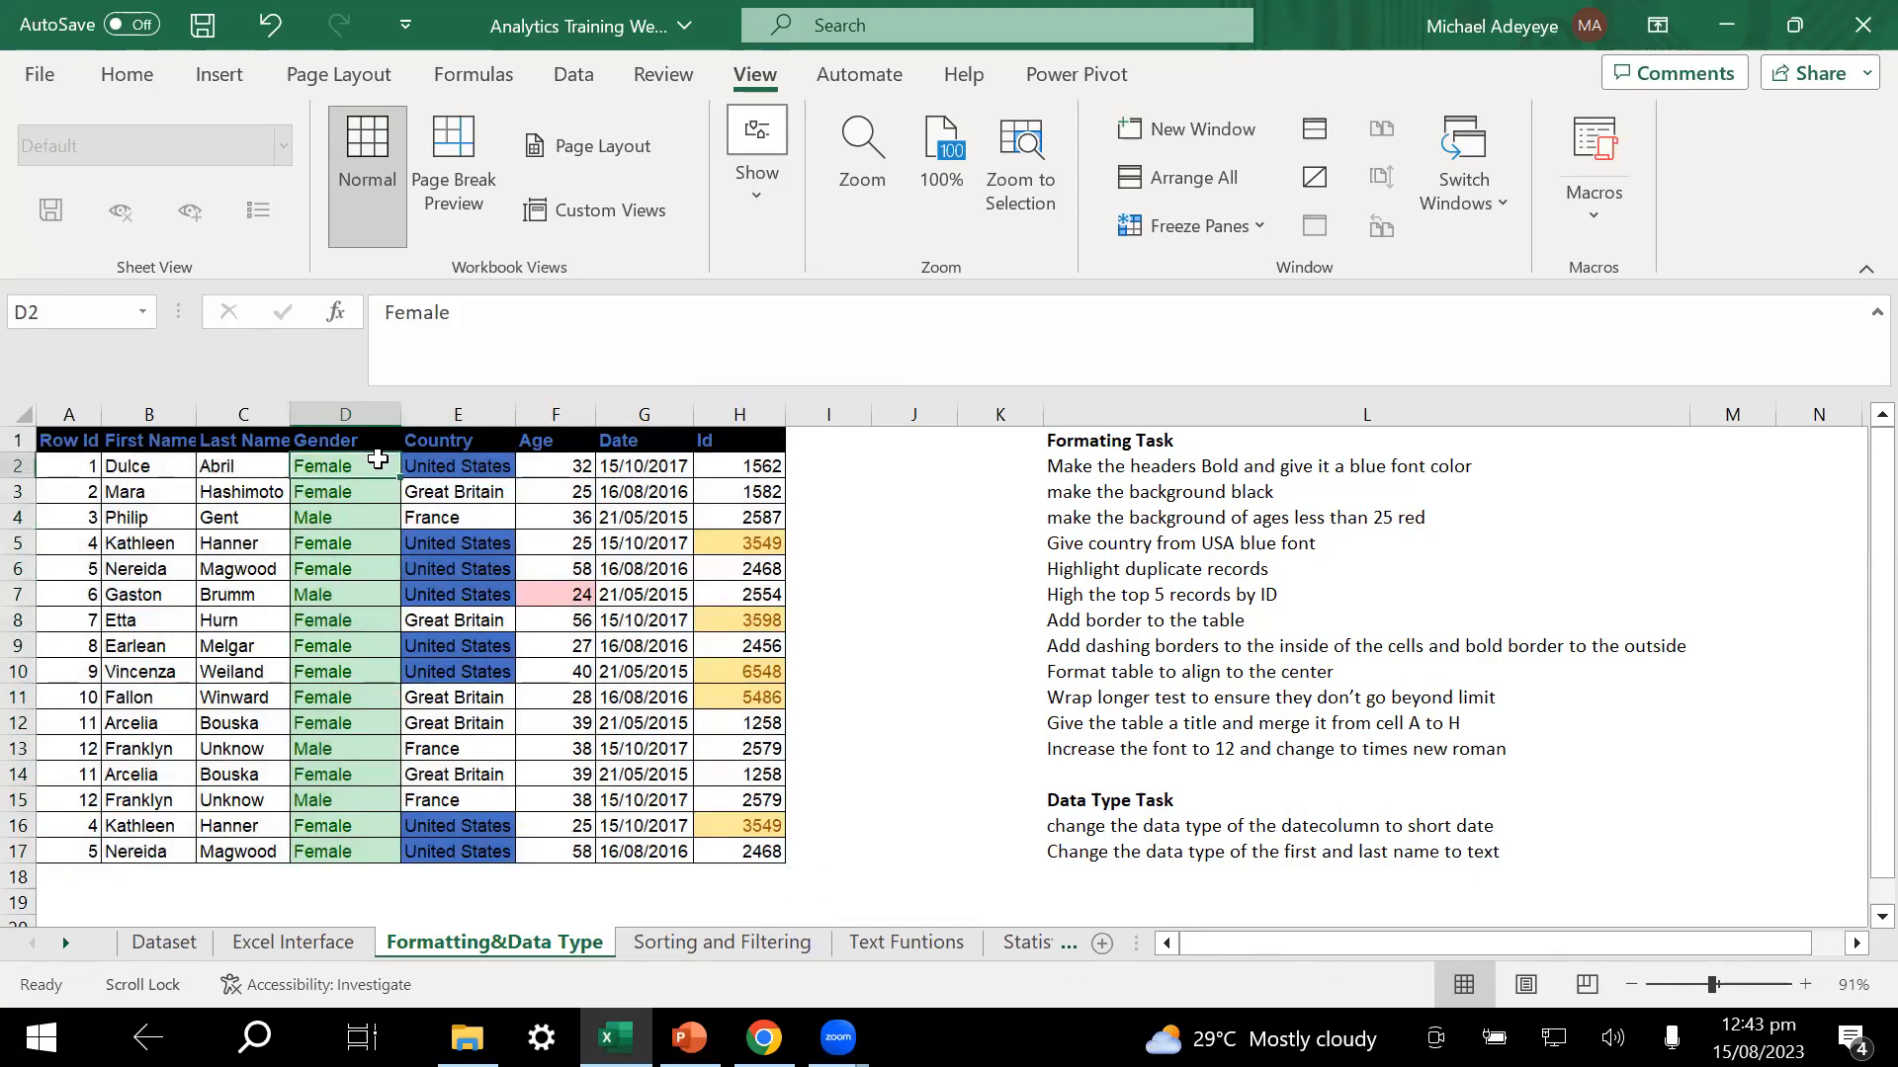
- Set dashed lines for the inside horizontal and vertical borders of table A1:H17
{"action": "key", "text": "ctrl+a"}
{"action": "right_click", "coordinate": [377, 459]}
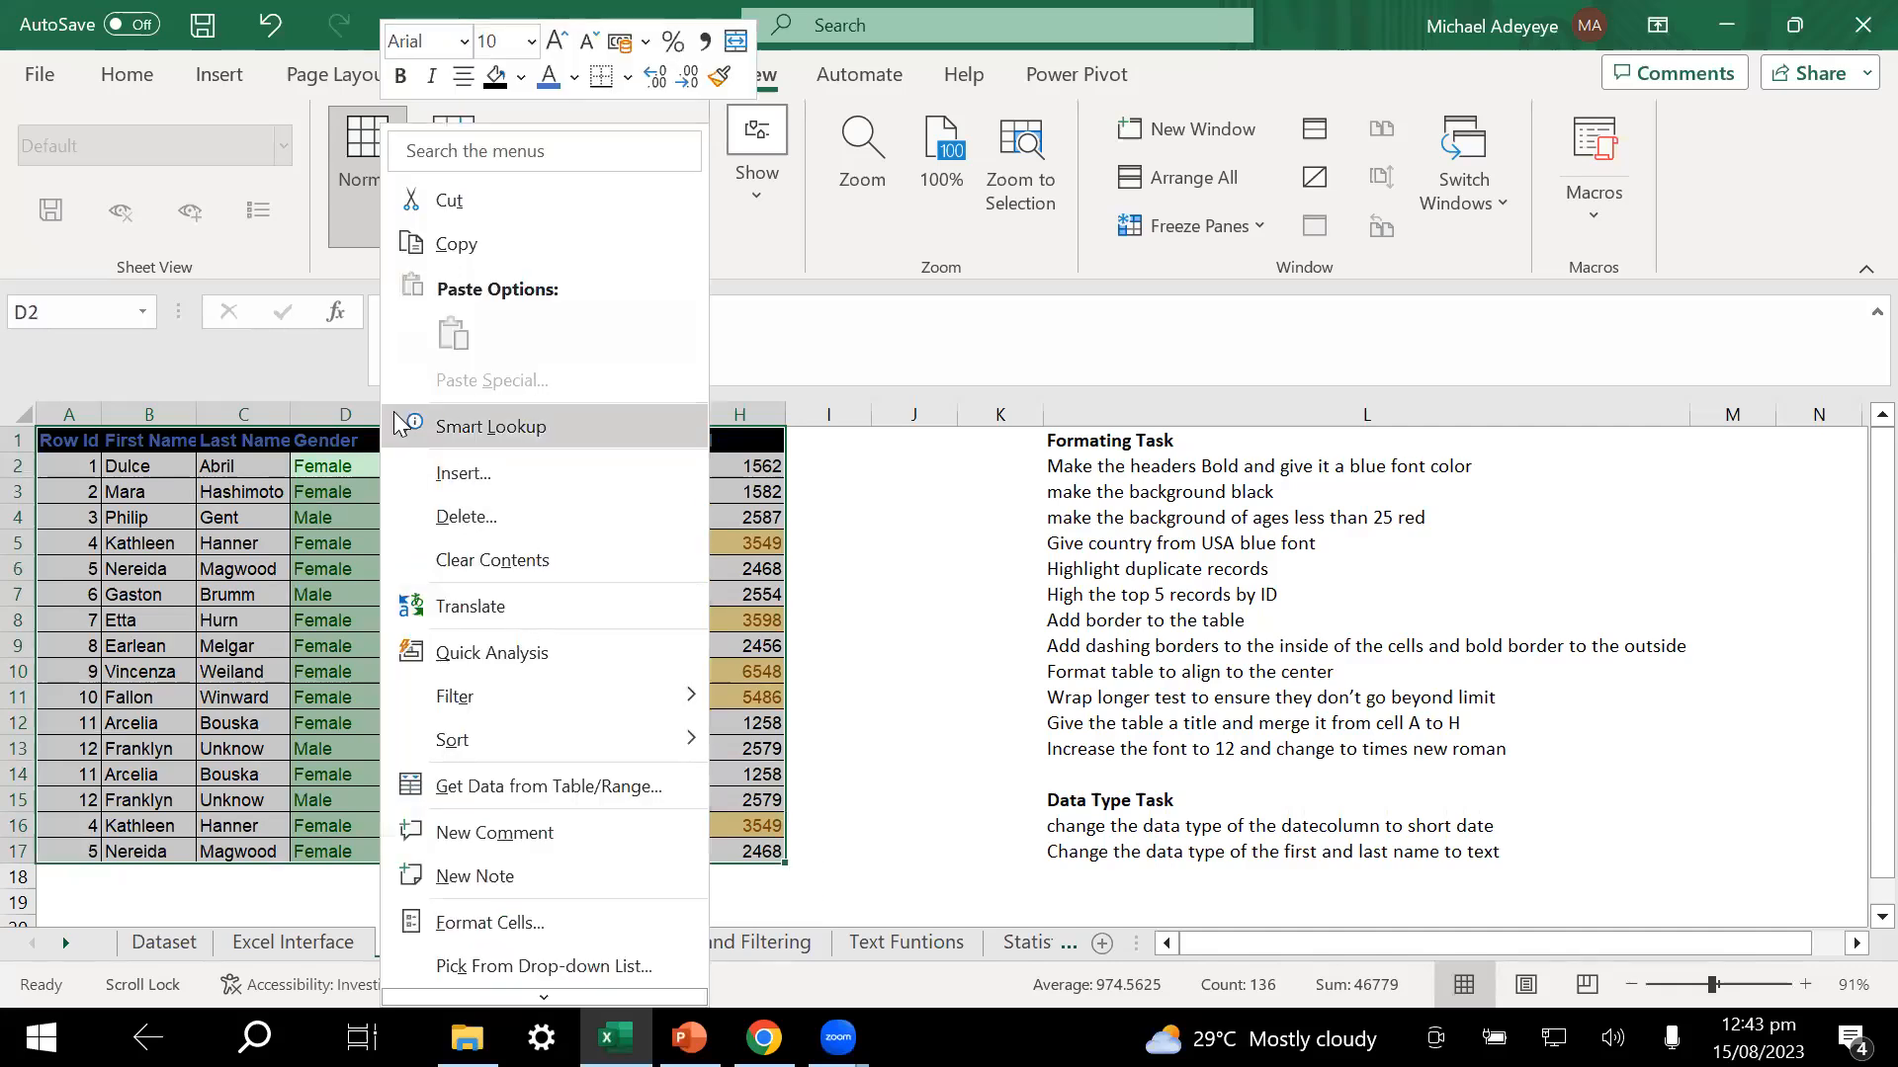
{"action": "key", "text": "Escape"}
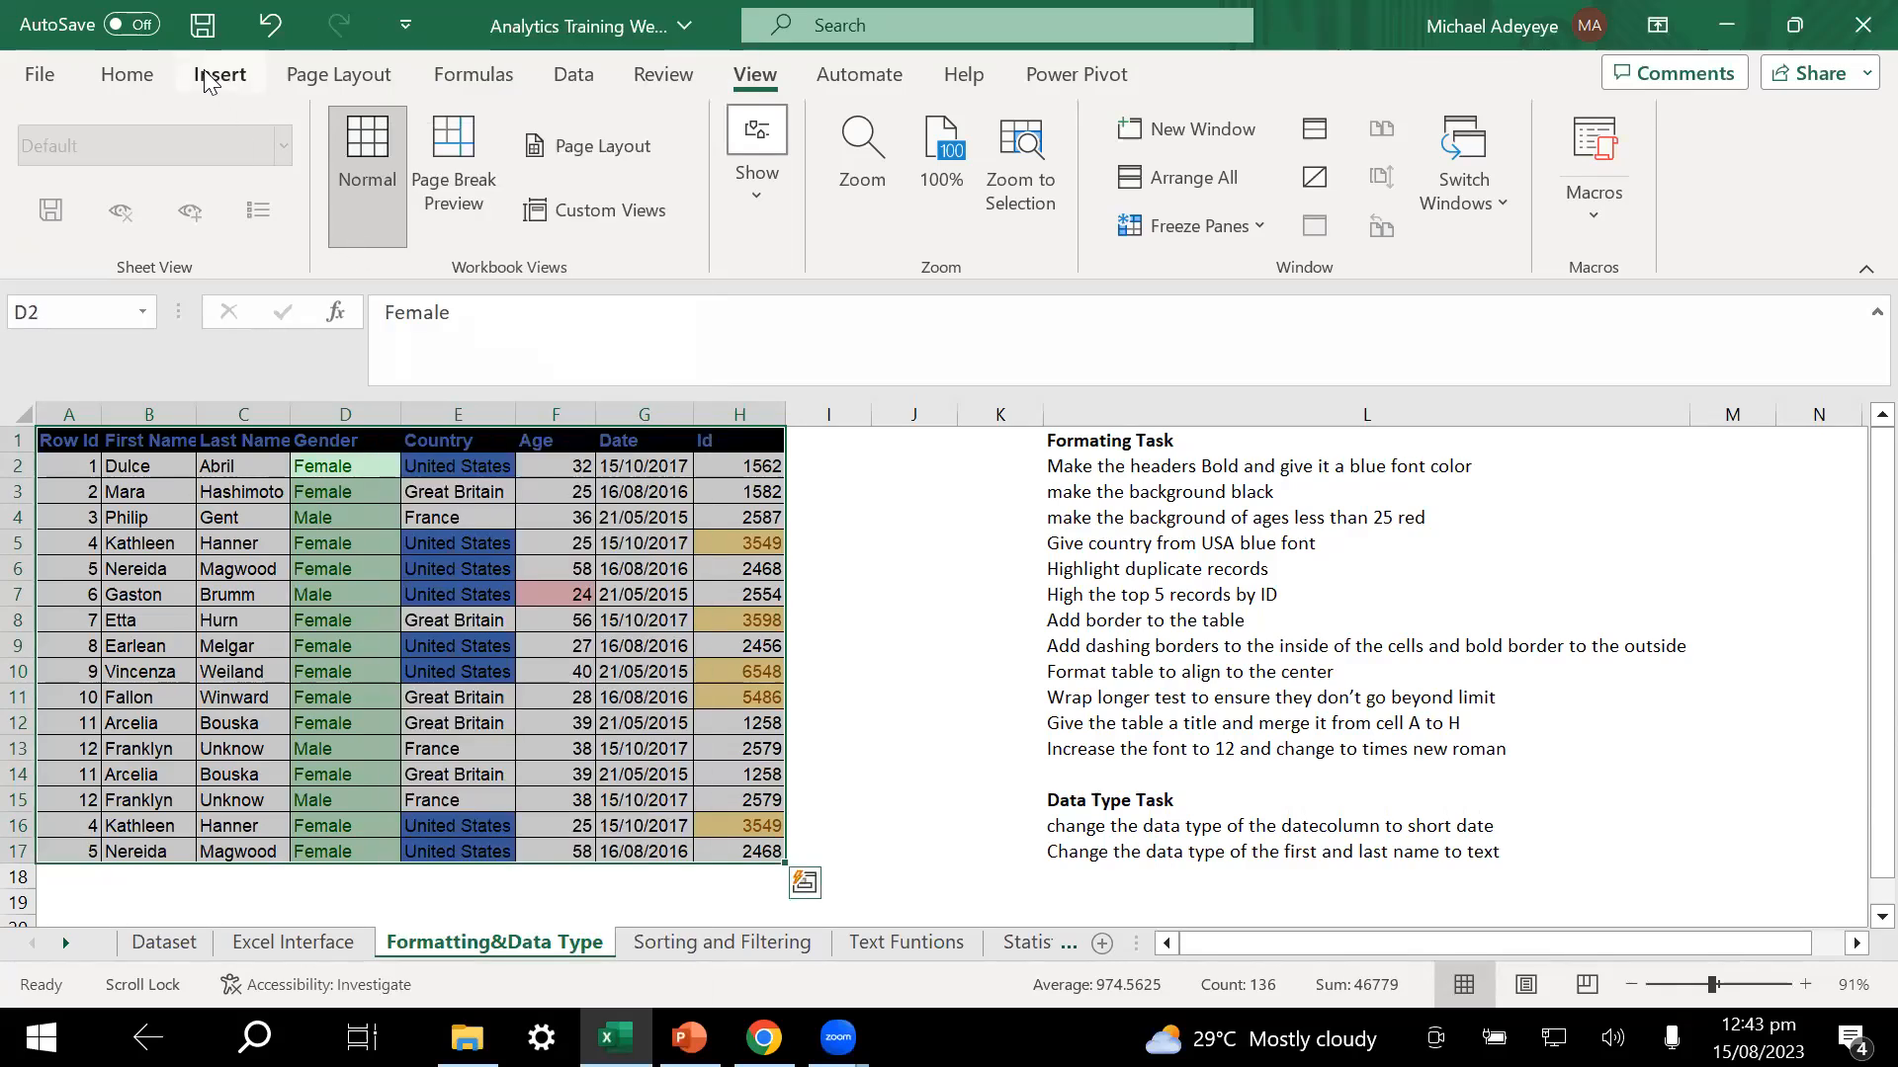
{"action": "left_click", "coordinate": [138, 79]}
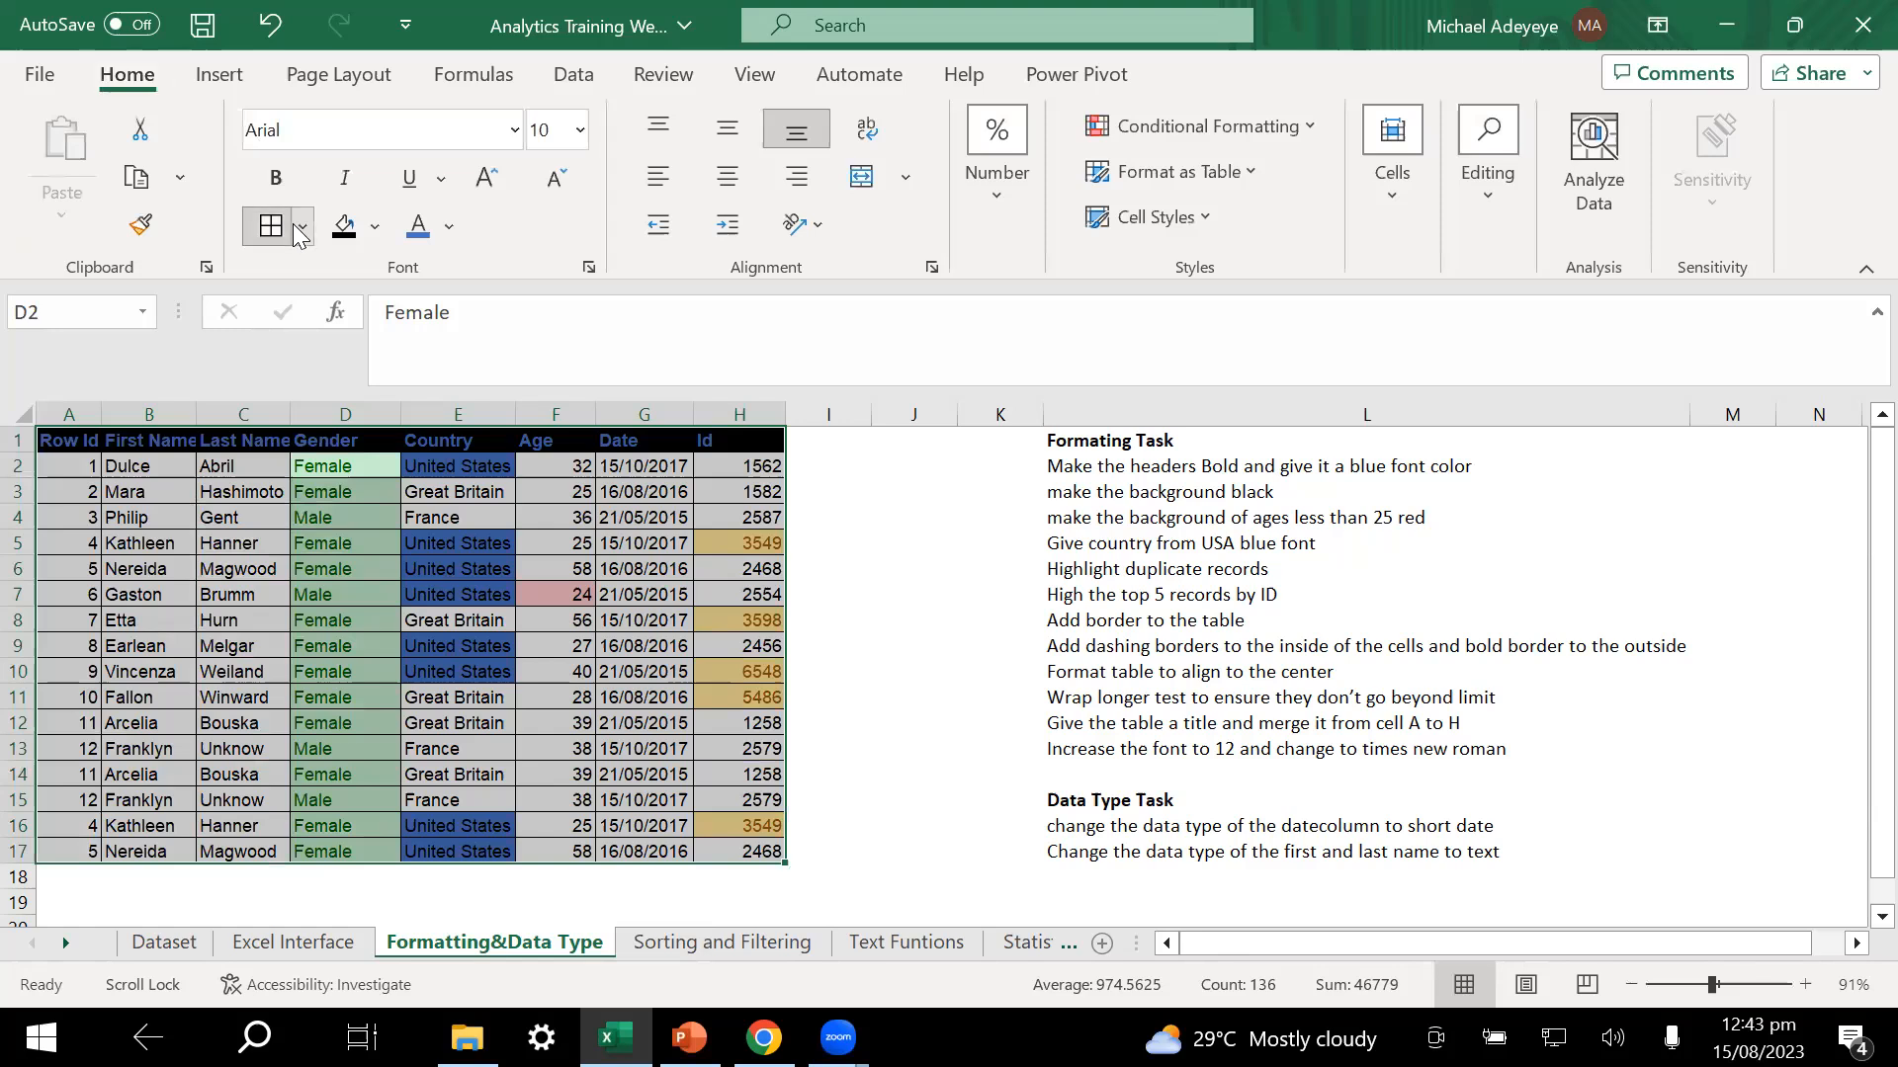
{"action": "left_click", "coordinate": [299, 229]}
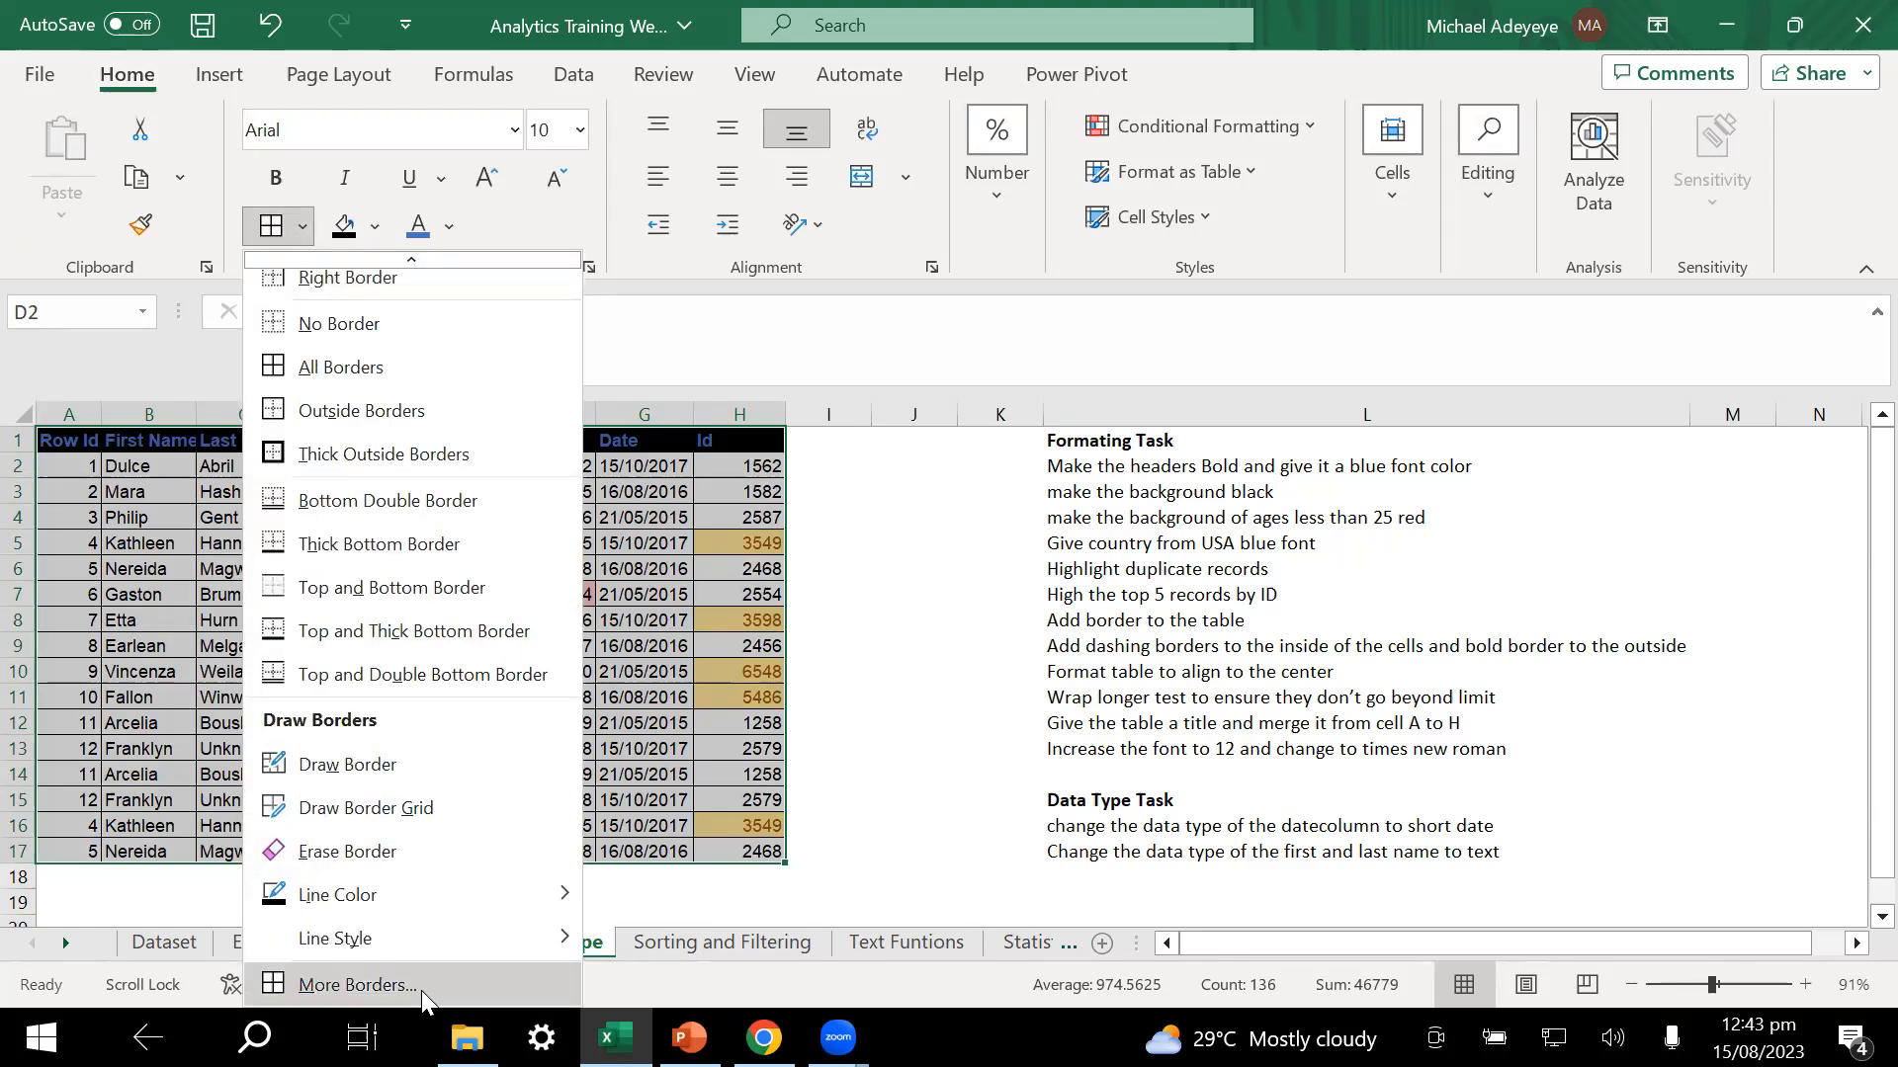
{"action": "left_click", "coordinate": [421, 991]}
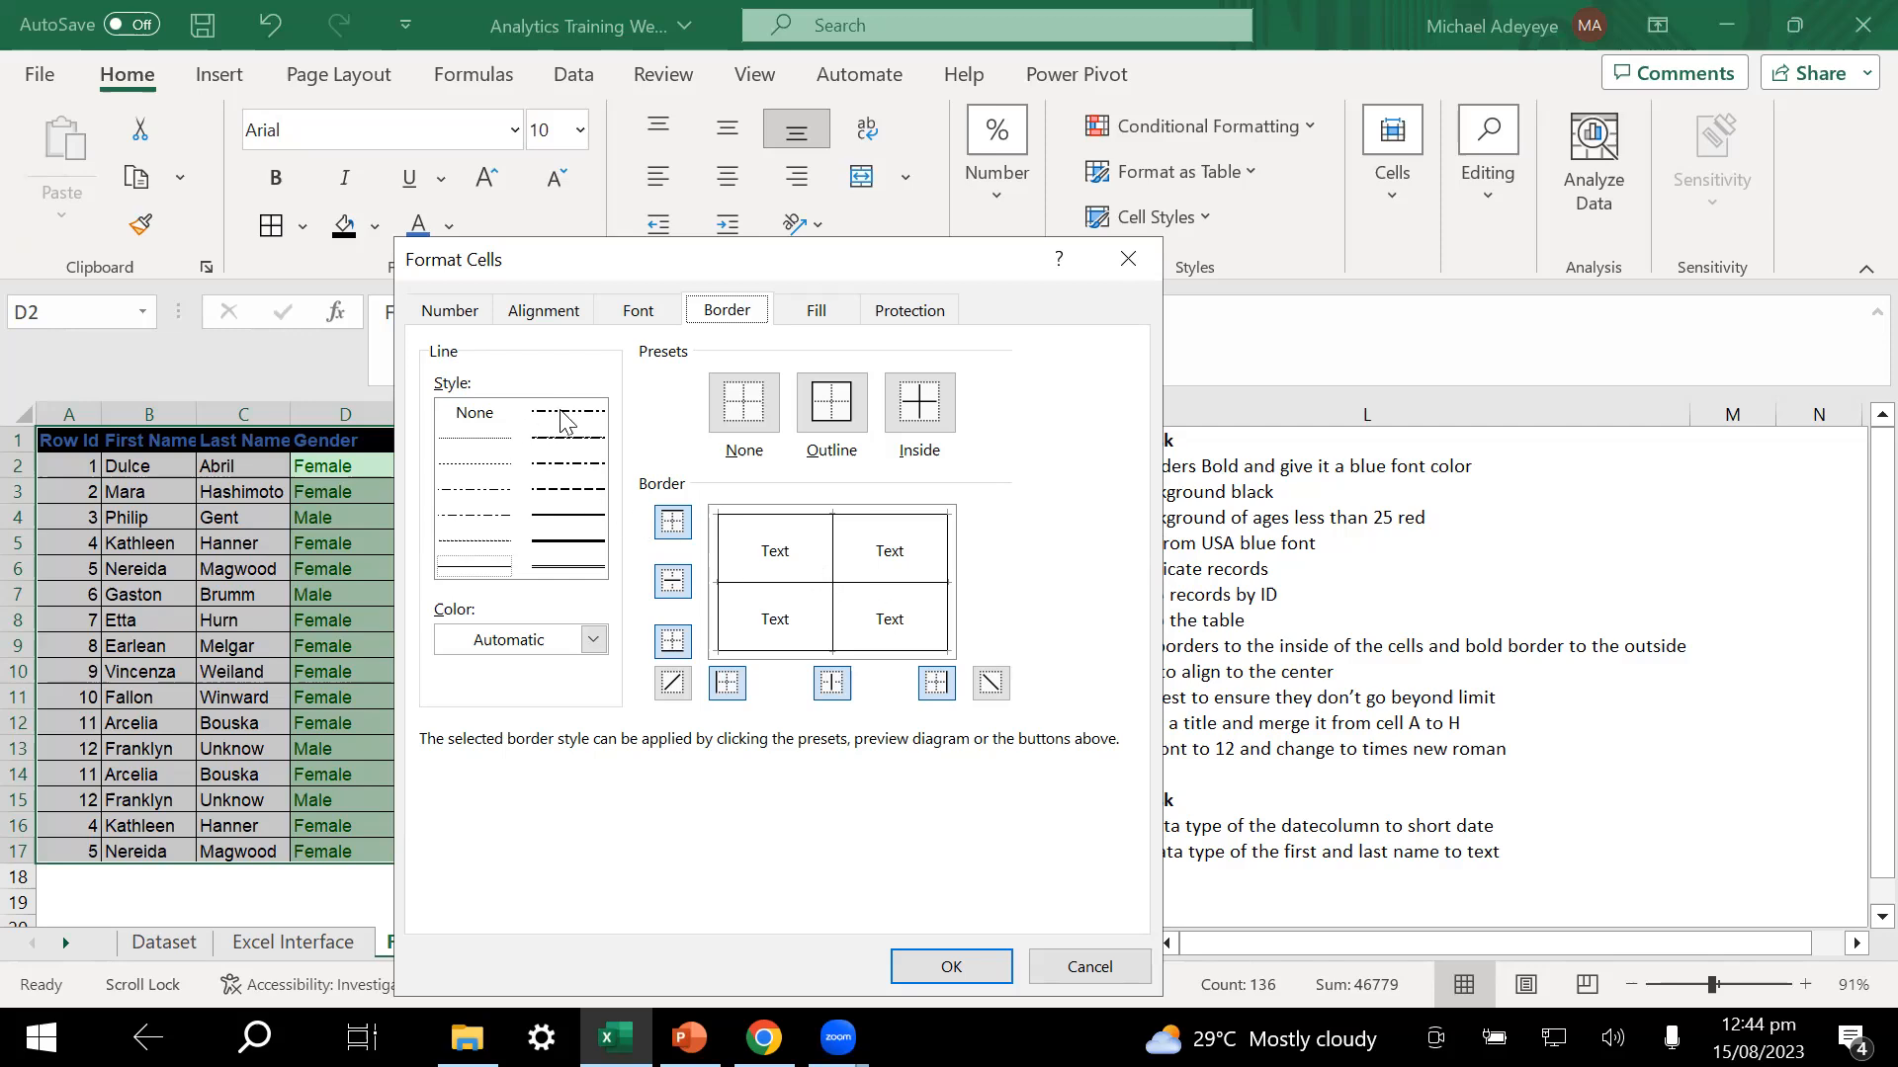
{"action": "left_click", "coordinate": [571, 491]}
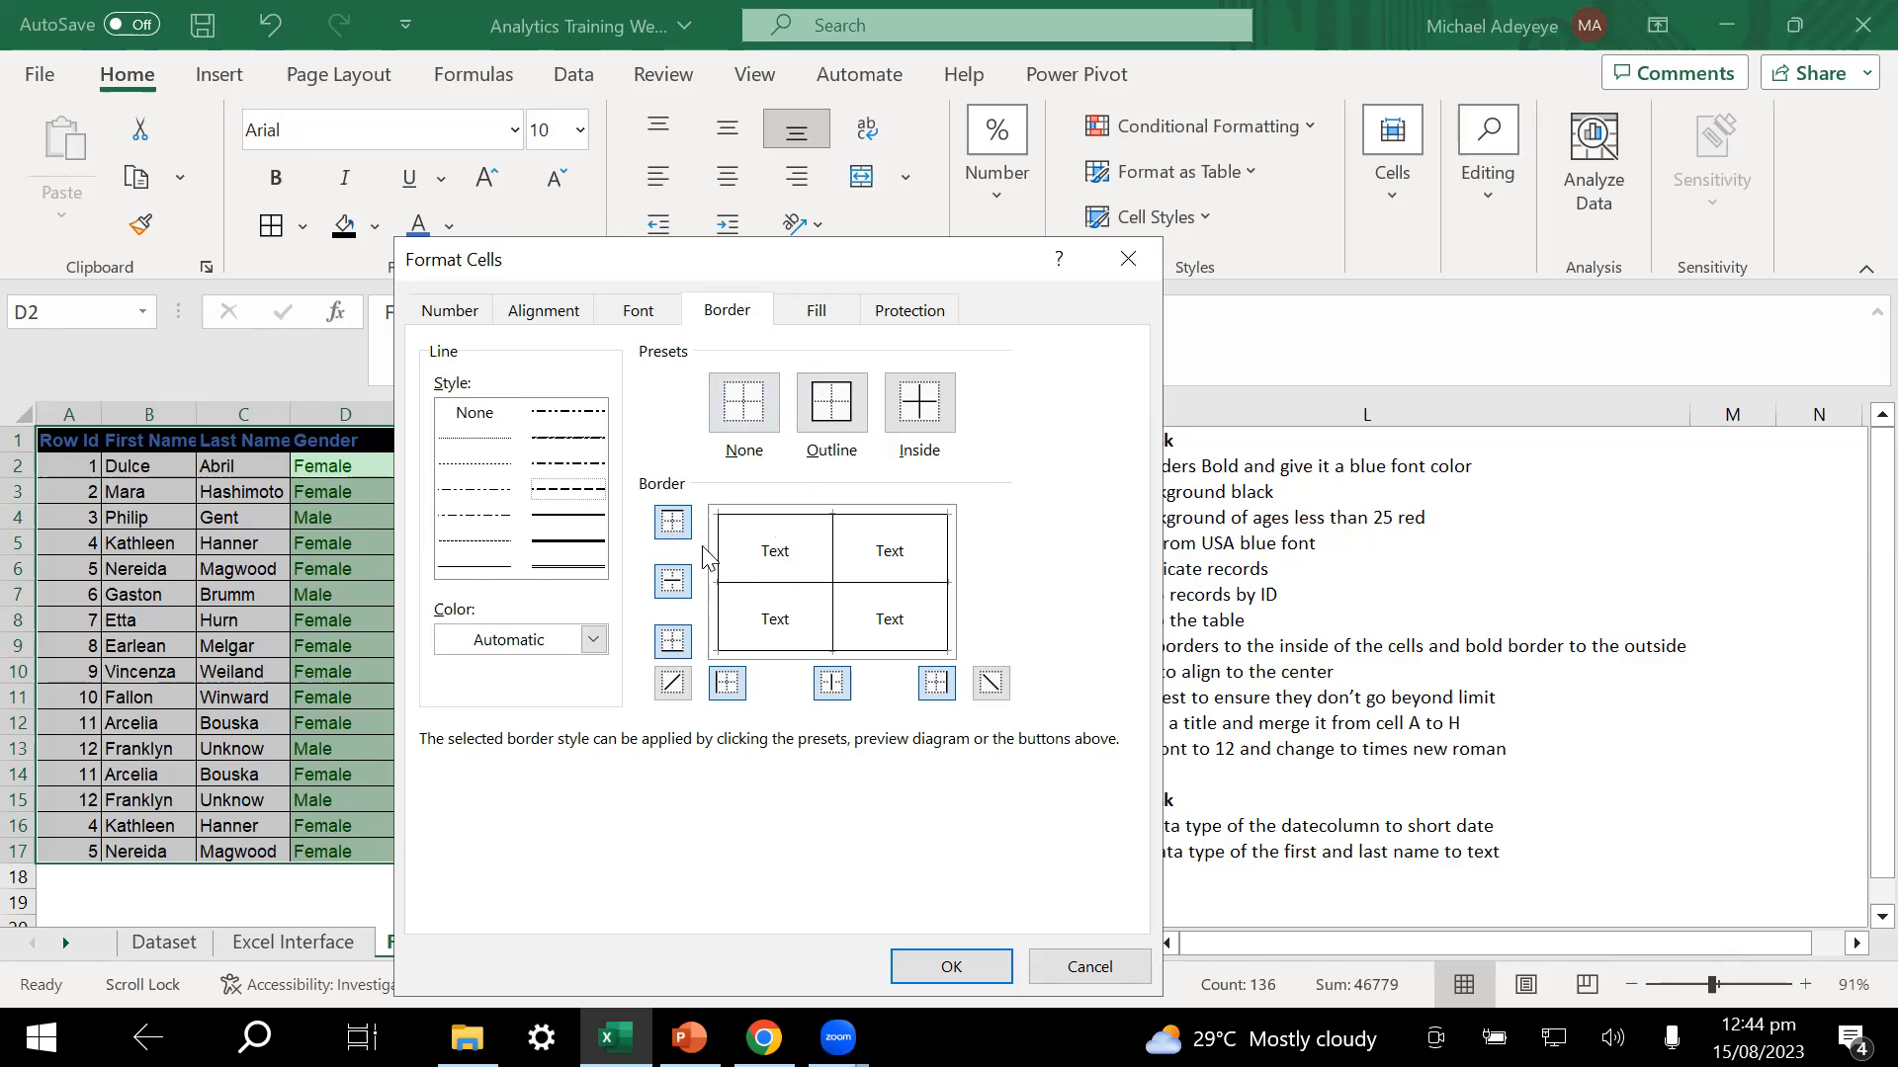
{"action": "left_click", "coordinate": [806, 544]}
{"action": "left_click", "coordinate": [835, 526]}
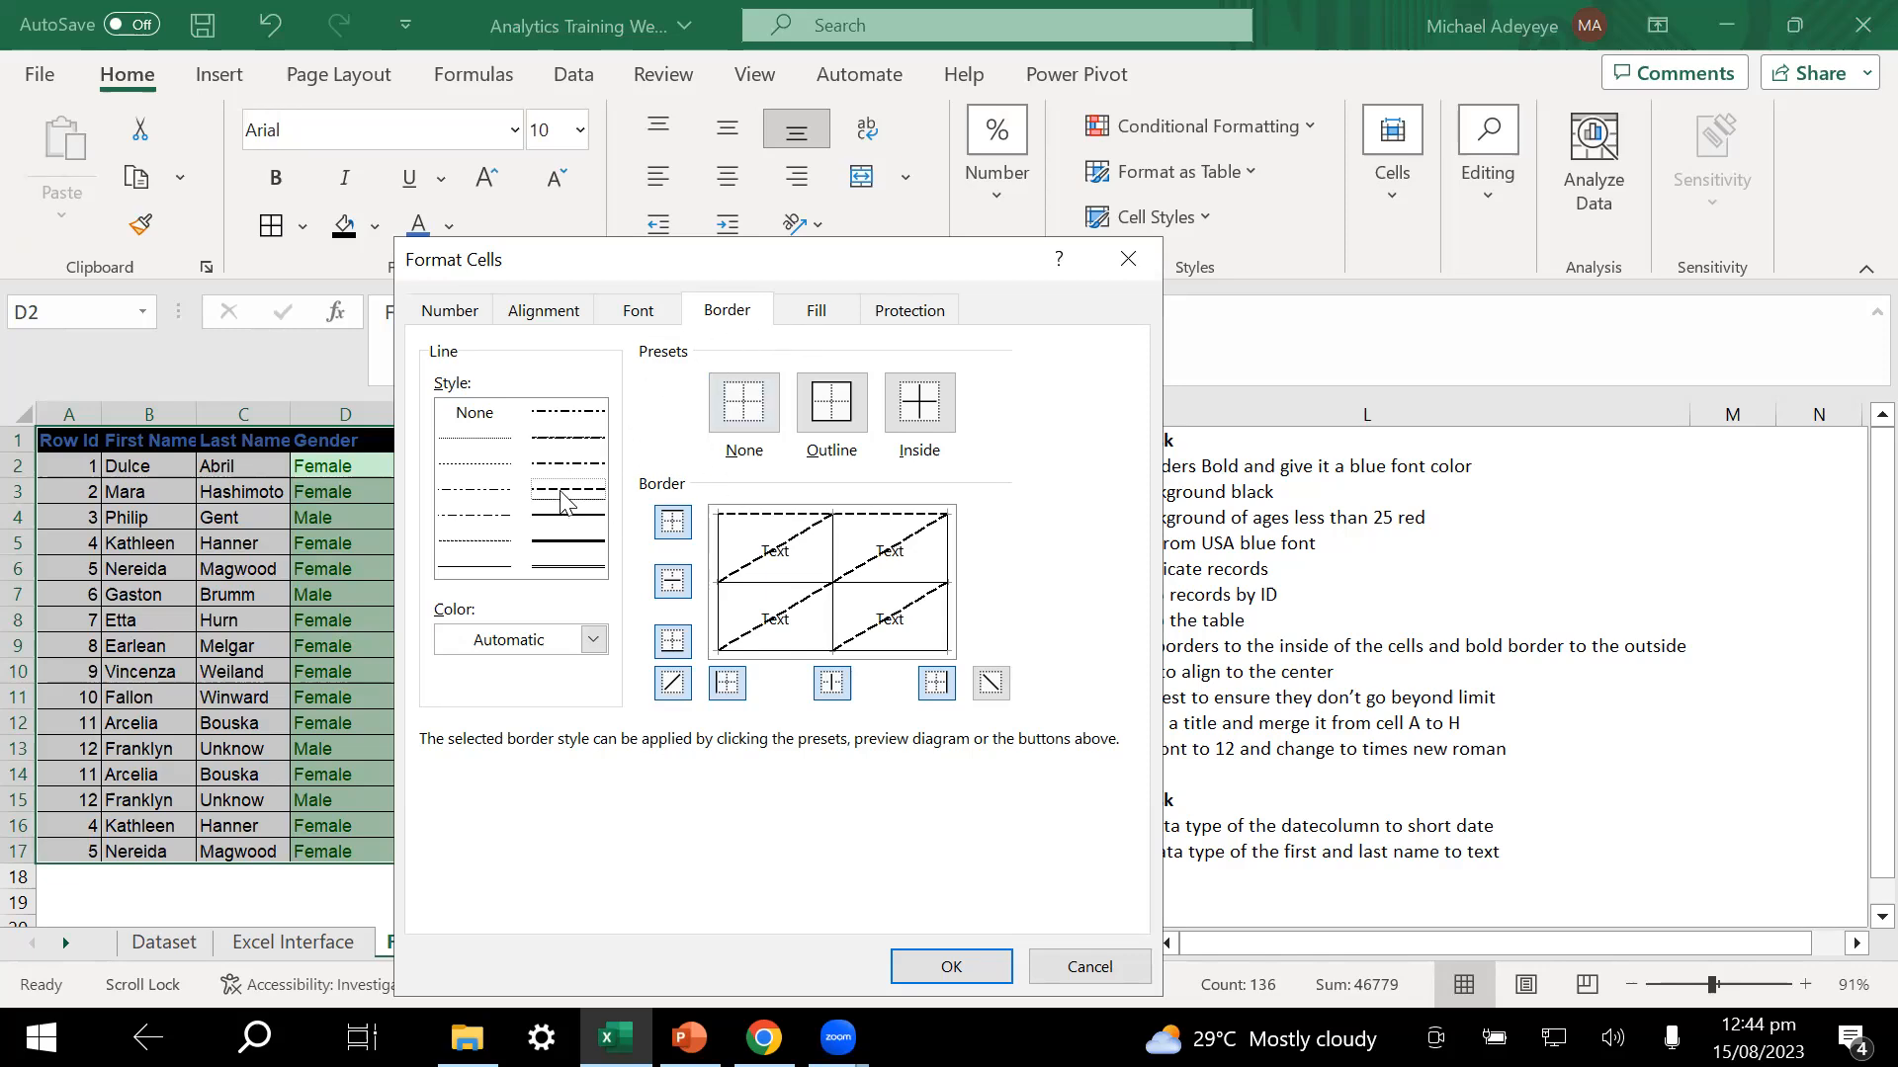
{"action": "left_click", "coordinate": [835, 524]}
{"action": "left_click", "coordinate": [767, 583]}
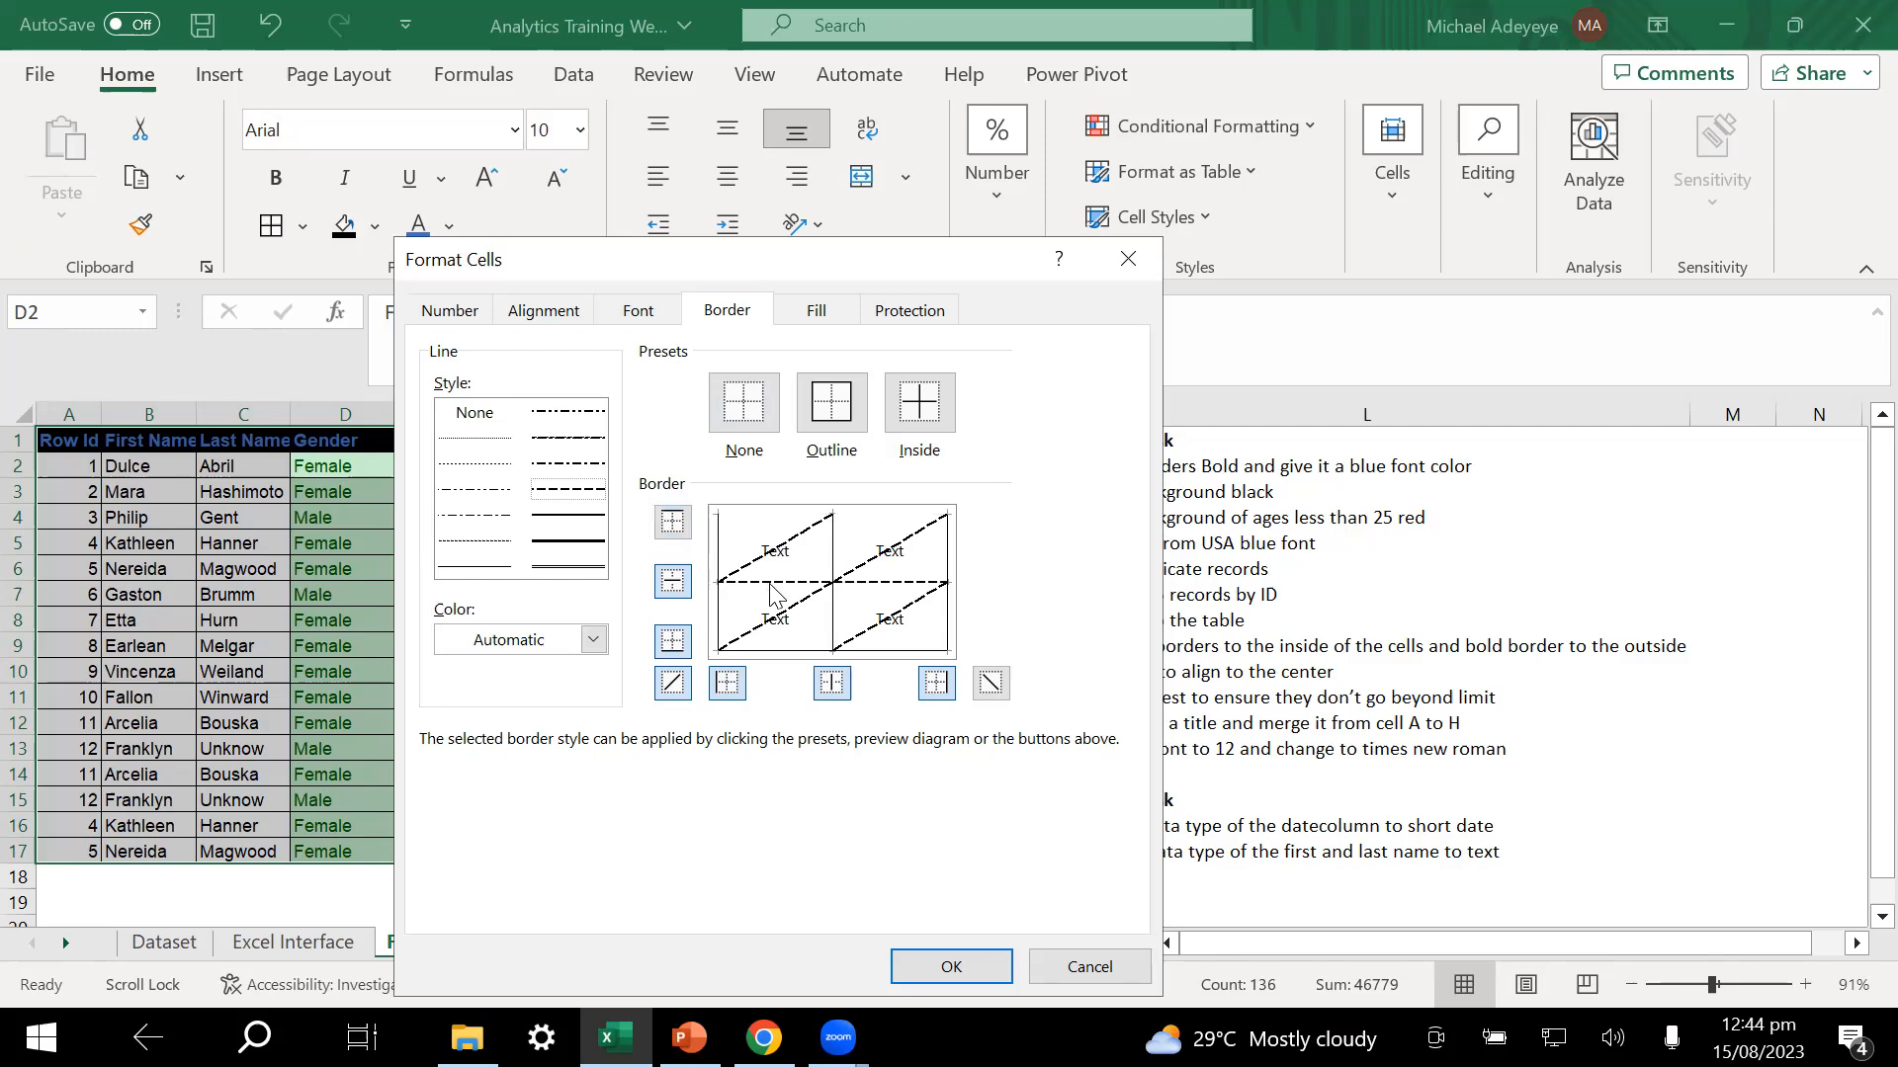
{"action": "left_click", "coordinate": [837, 541]}
{"action": "left_click", "coordinate": [788, 552]}
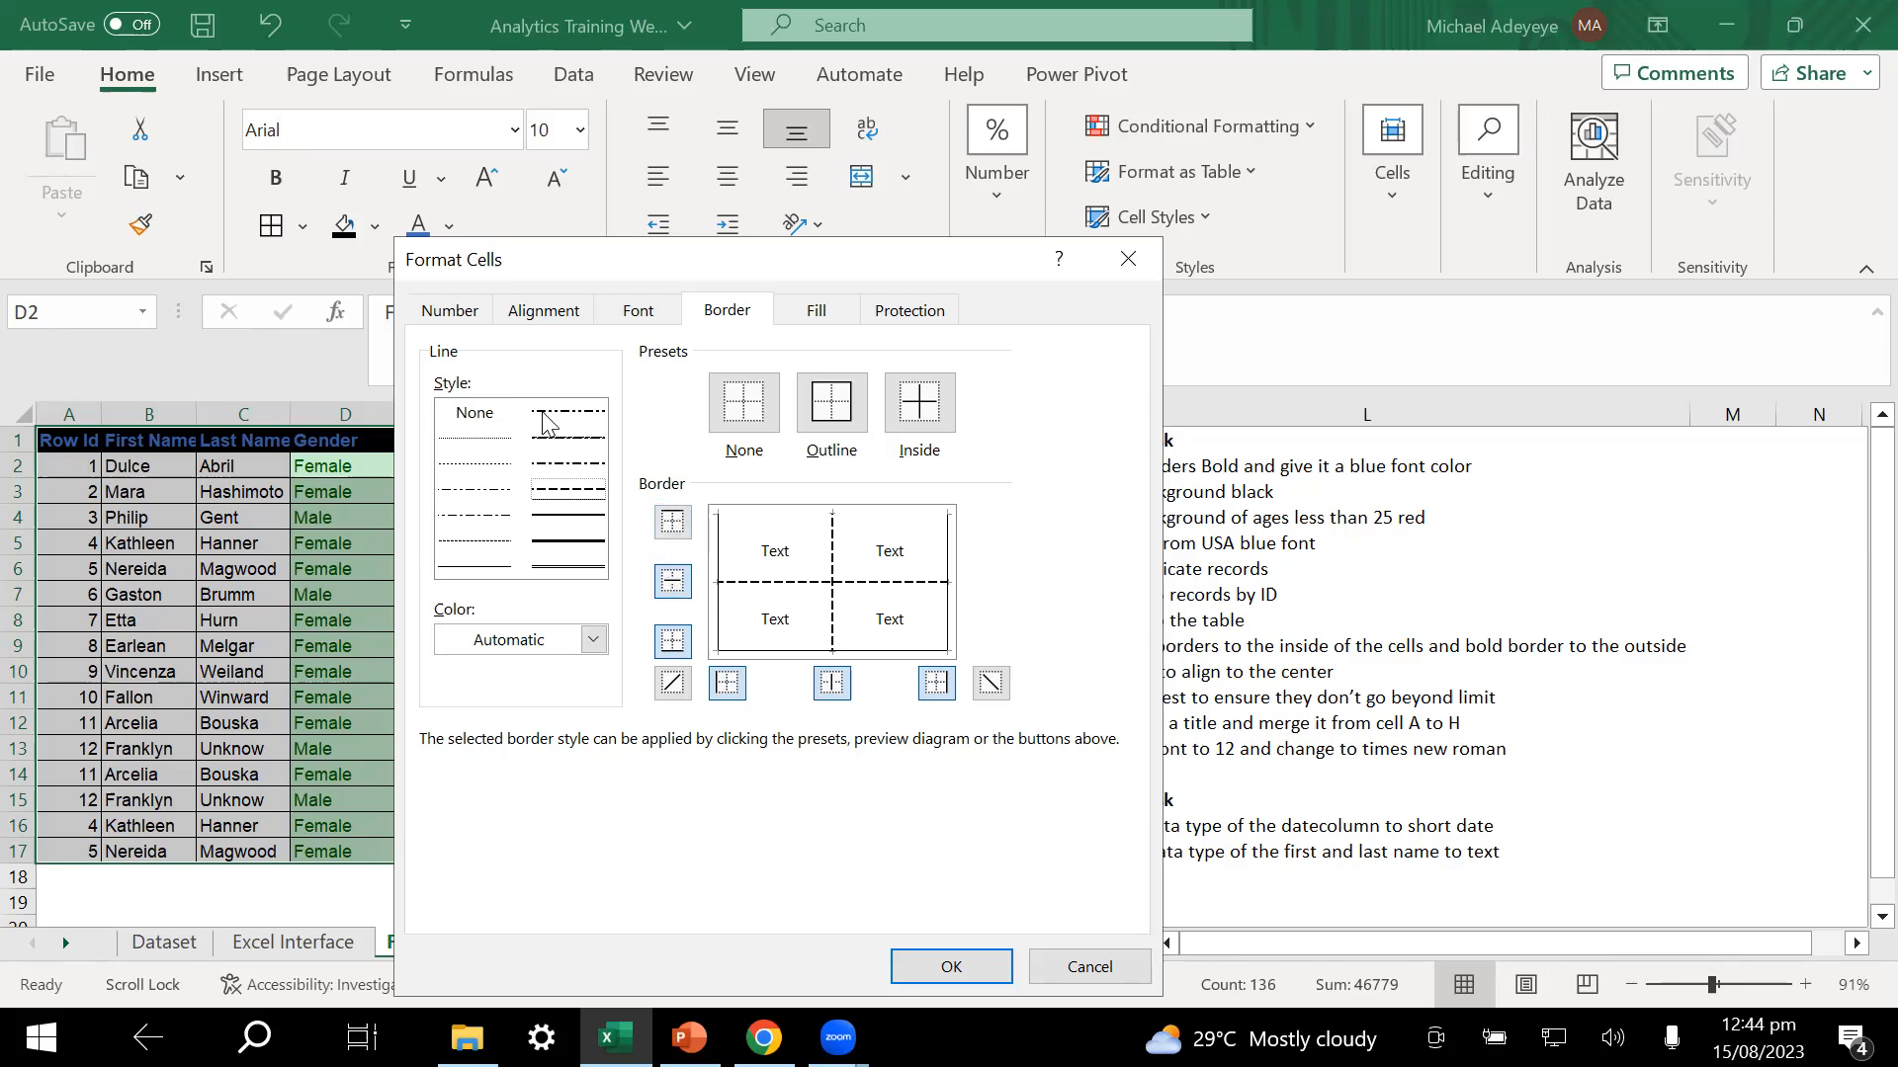
- Set a bold solid line on all four outer edges of the table, and apply the border settings
{"action": "left_click", "coordinate": [564, 515]}
{"action": "left_click", "coordinate": [833, 529]}
{"action": "left_click", "coordinate": [719, 568]}
{"action": "left_click", "coordinate": [850, 650]}
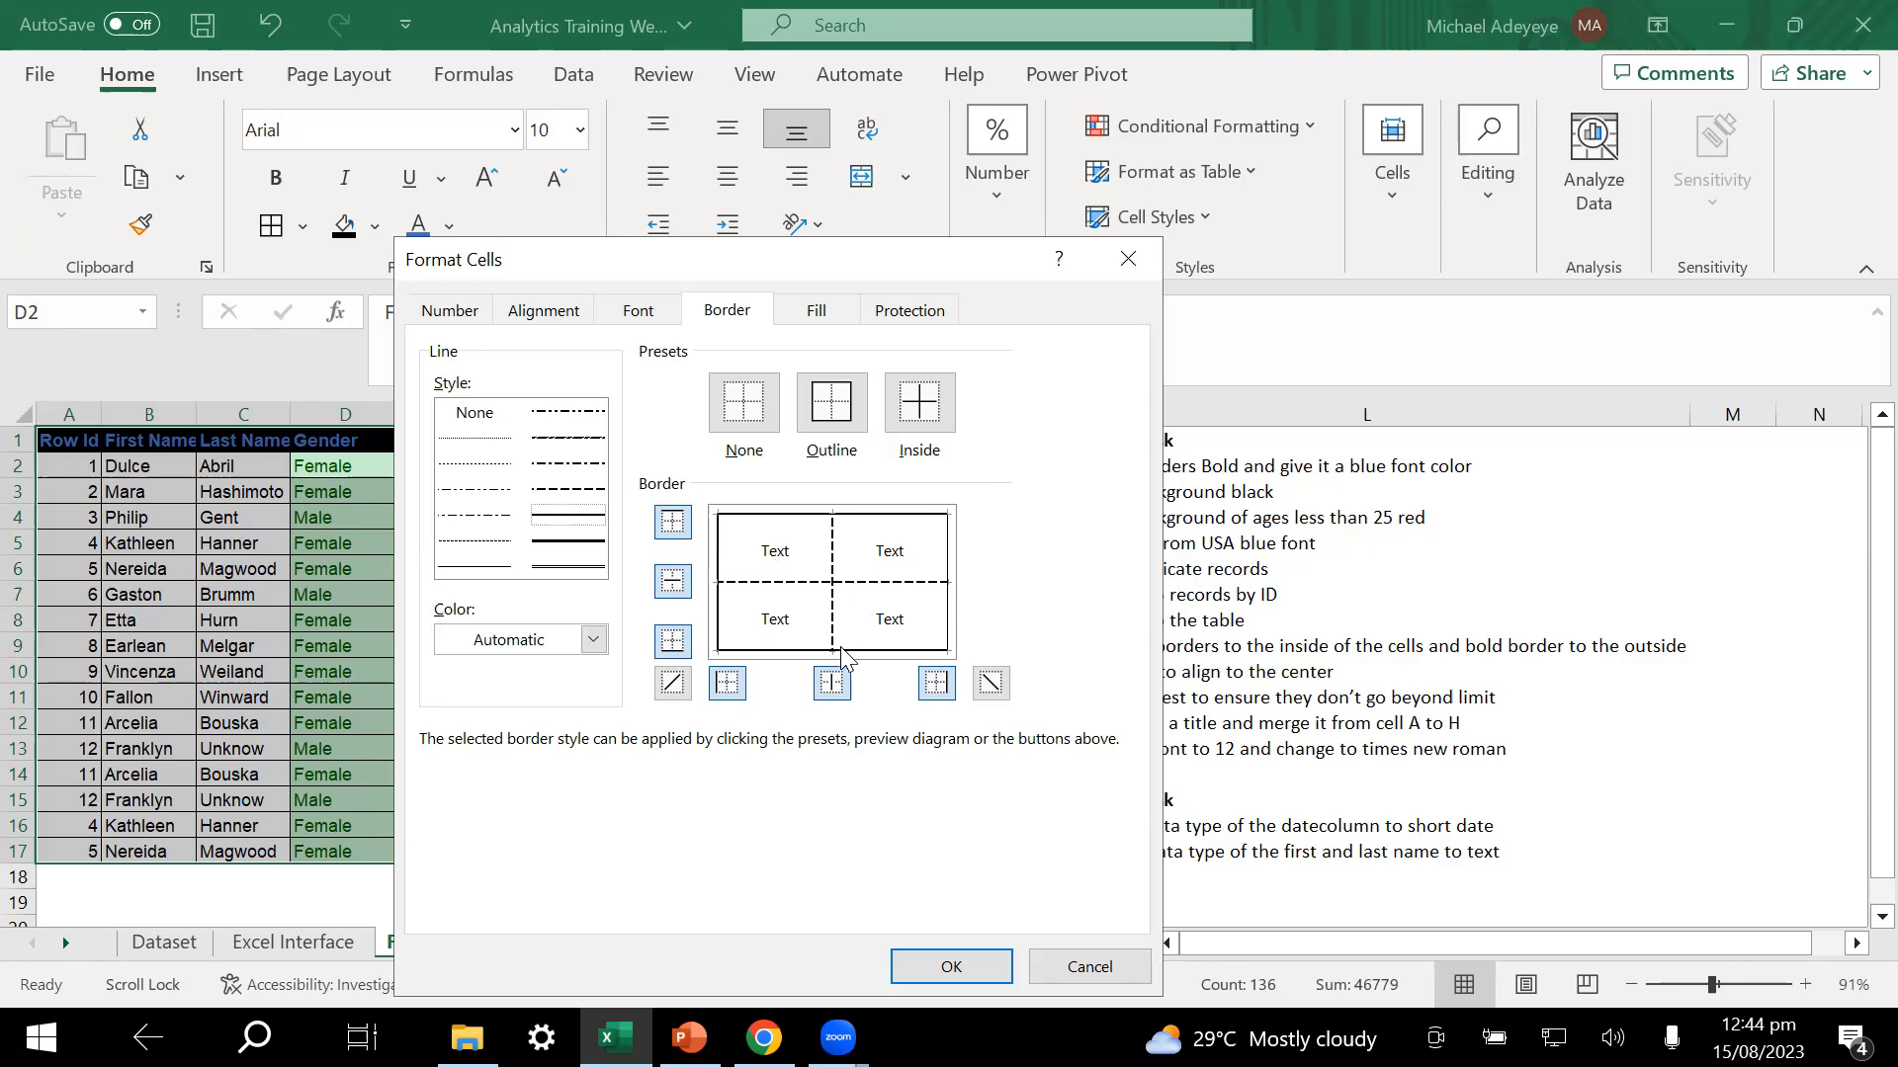
{"action": "left_click", "coordinate": [949, 611]}
{"action": "left_click", "coordinate": [949, 966]}
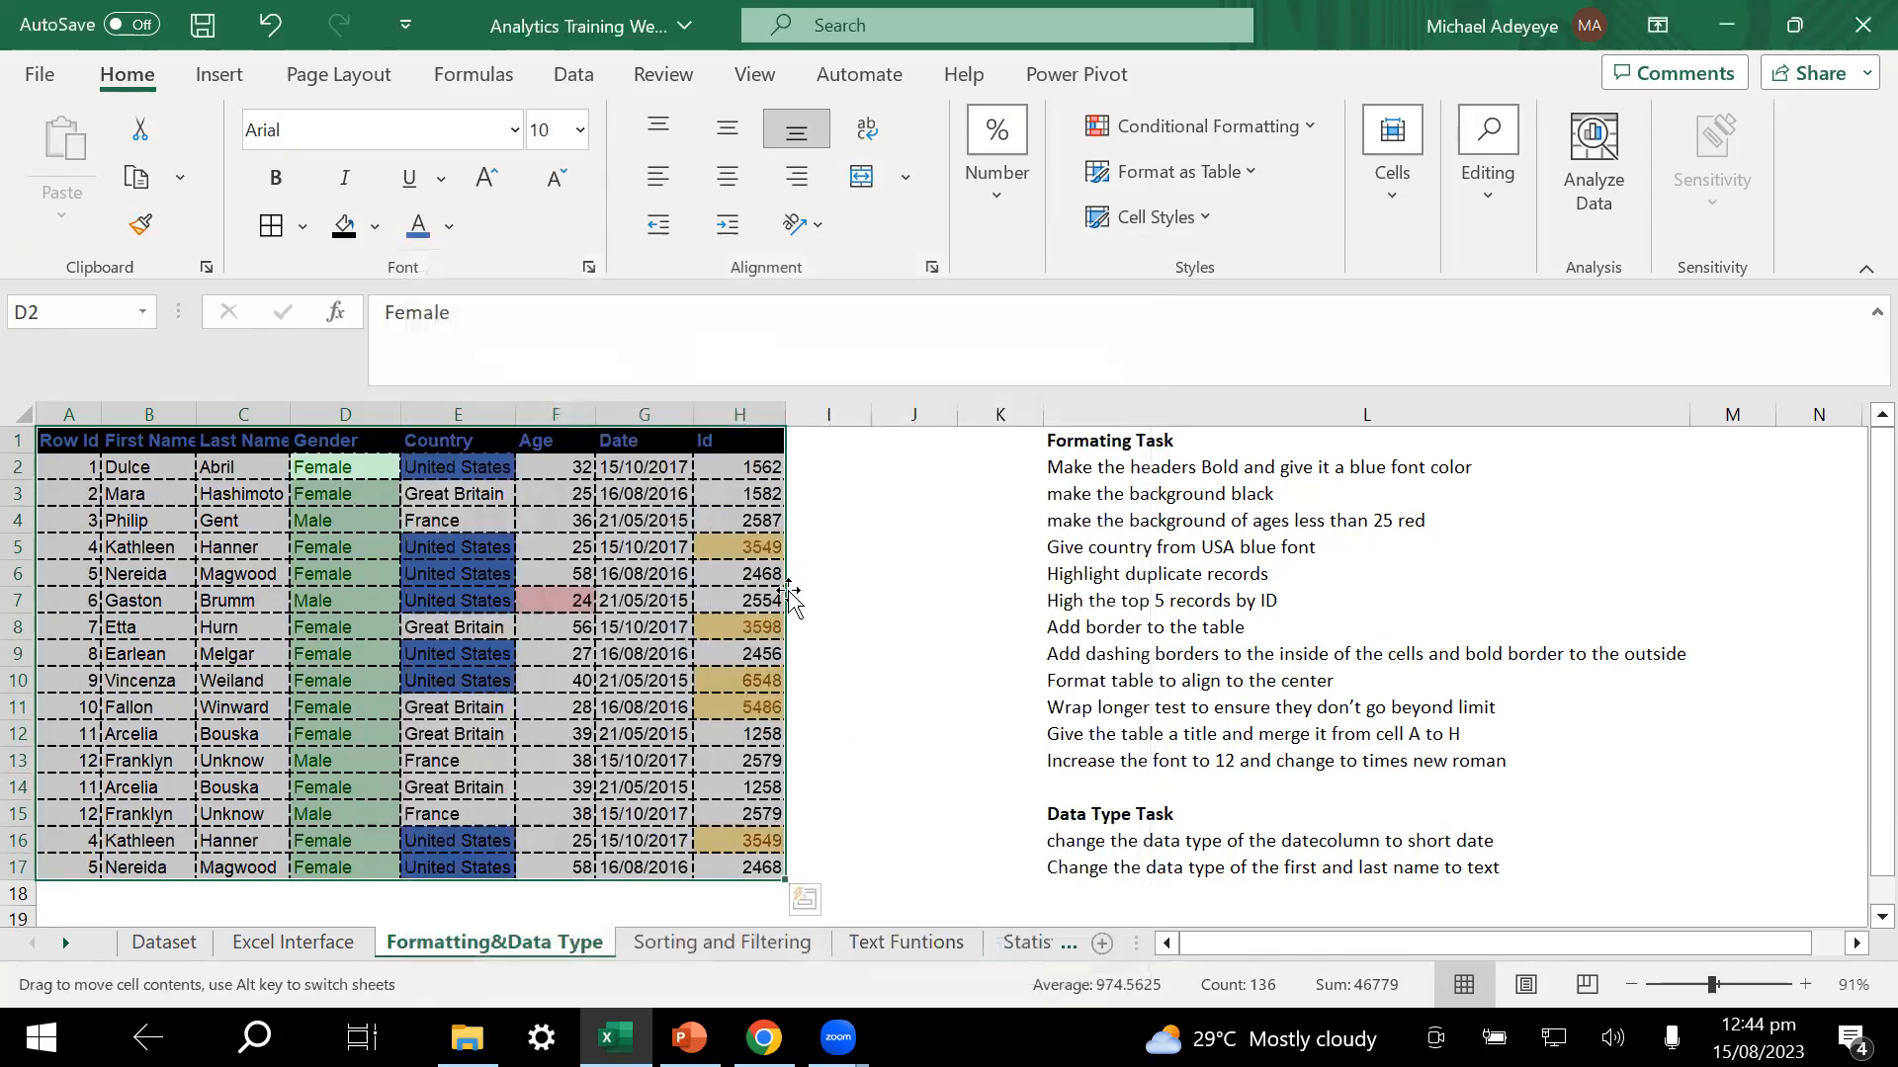
- Examine the table's dashed inside borders and bold outer border against the border tasks in column L
{"action": "left_click", "coordinate": [858, 575]}
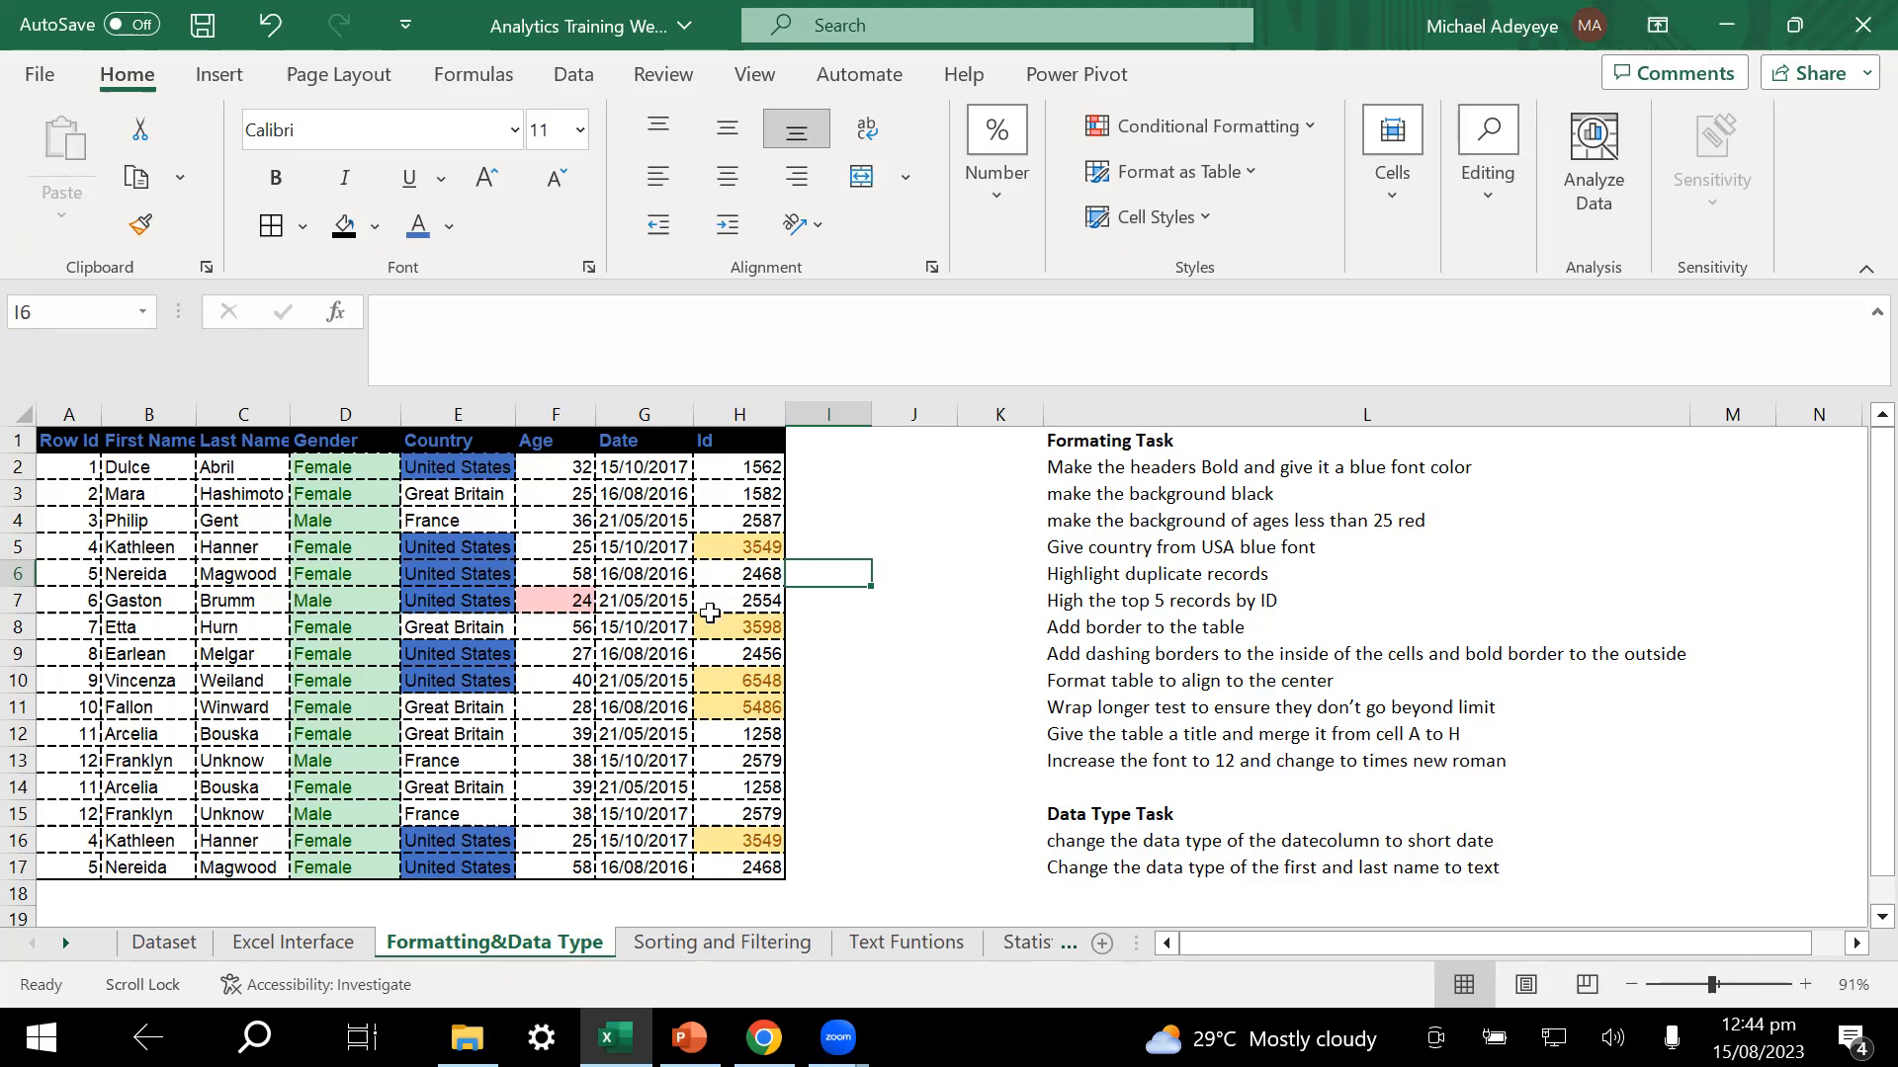
{"action": "left_click", "coordinate": [854, 710]}
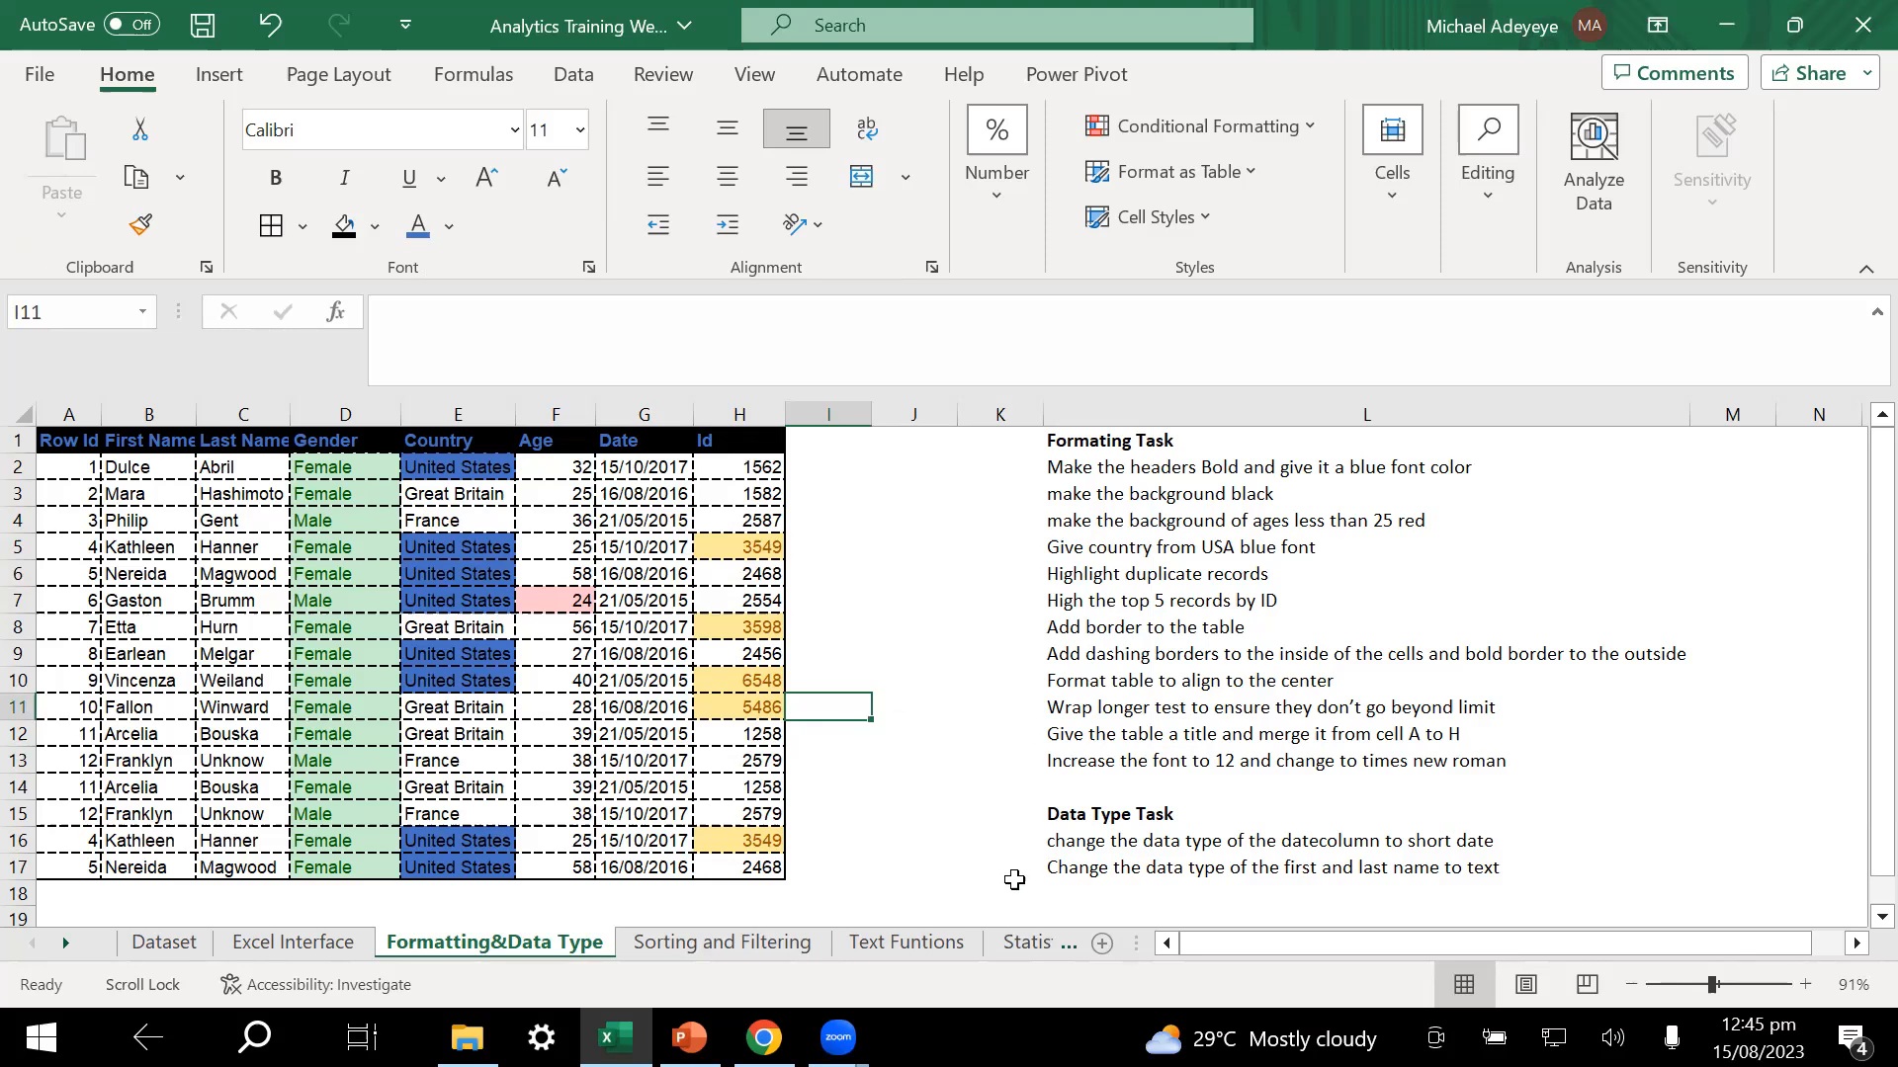
{"action": "left_click", "coordinate": [964, 600]}
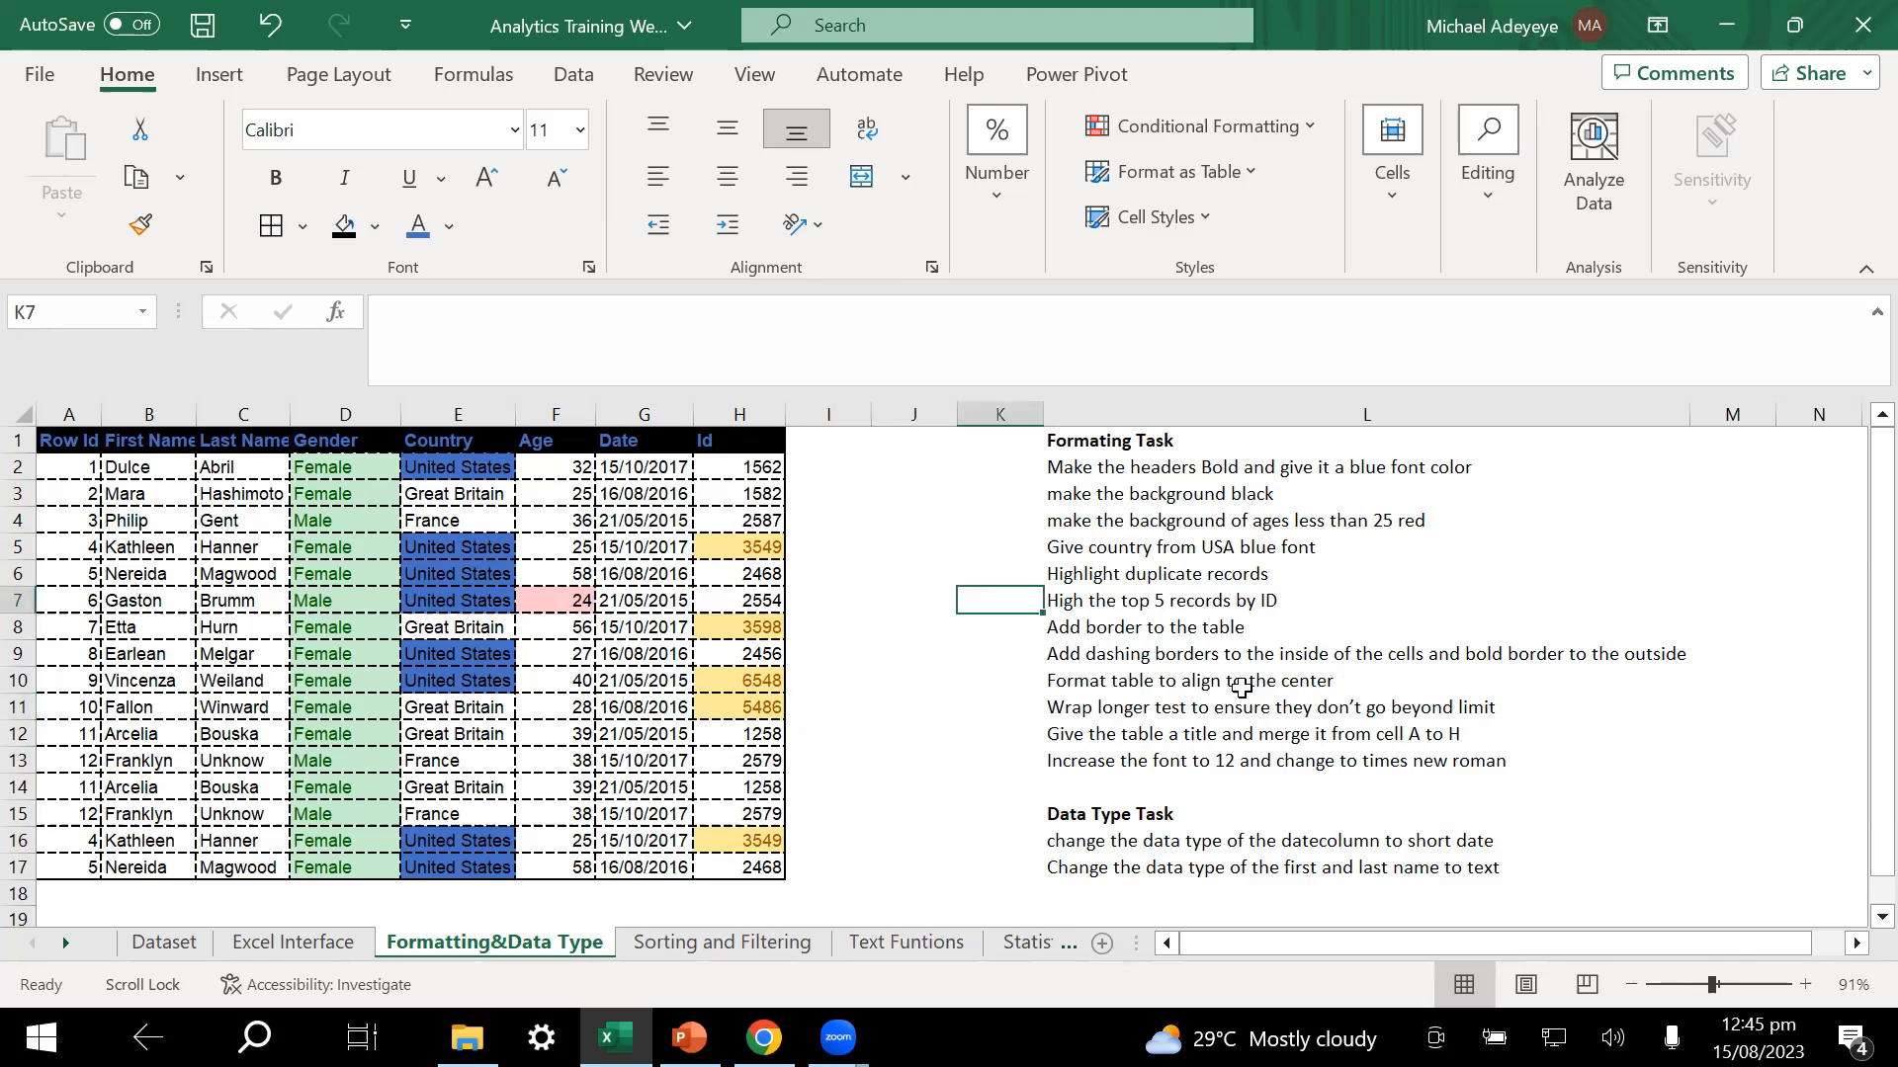
{"action": "left_click", "coordinate": [558, 603]}
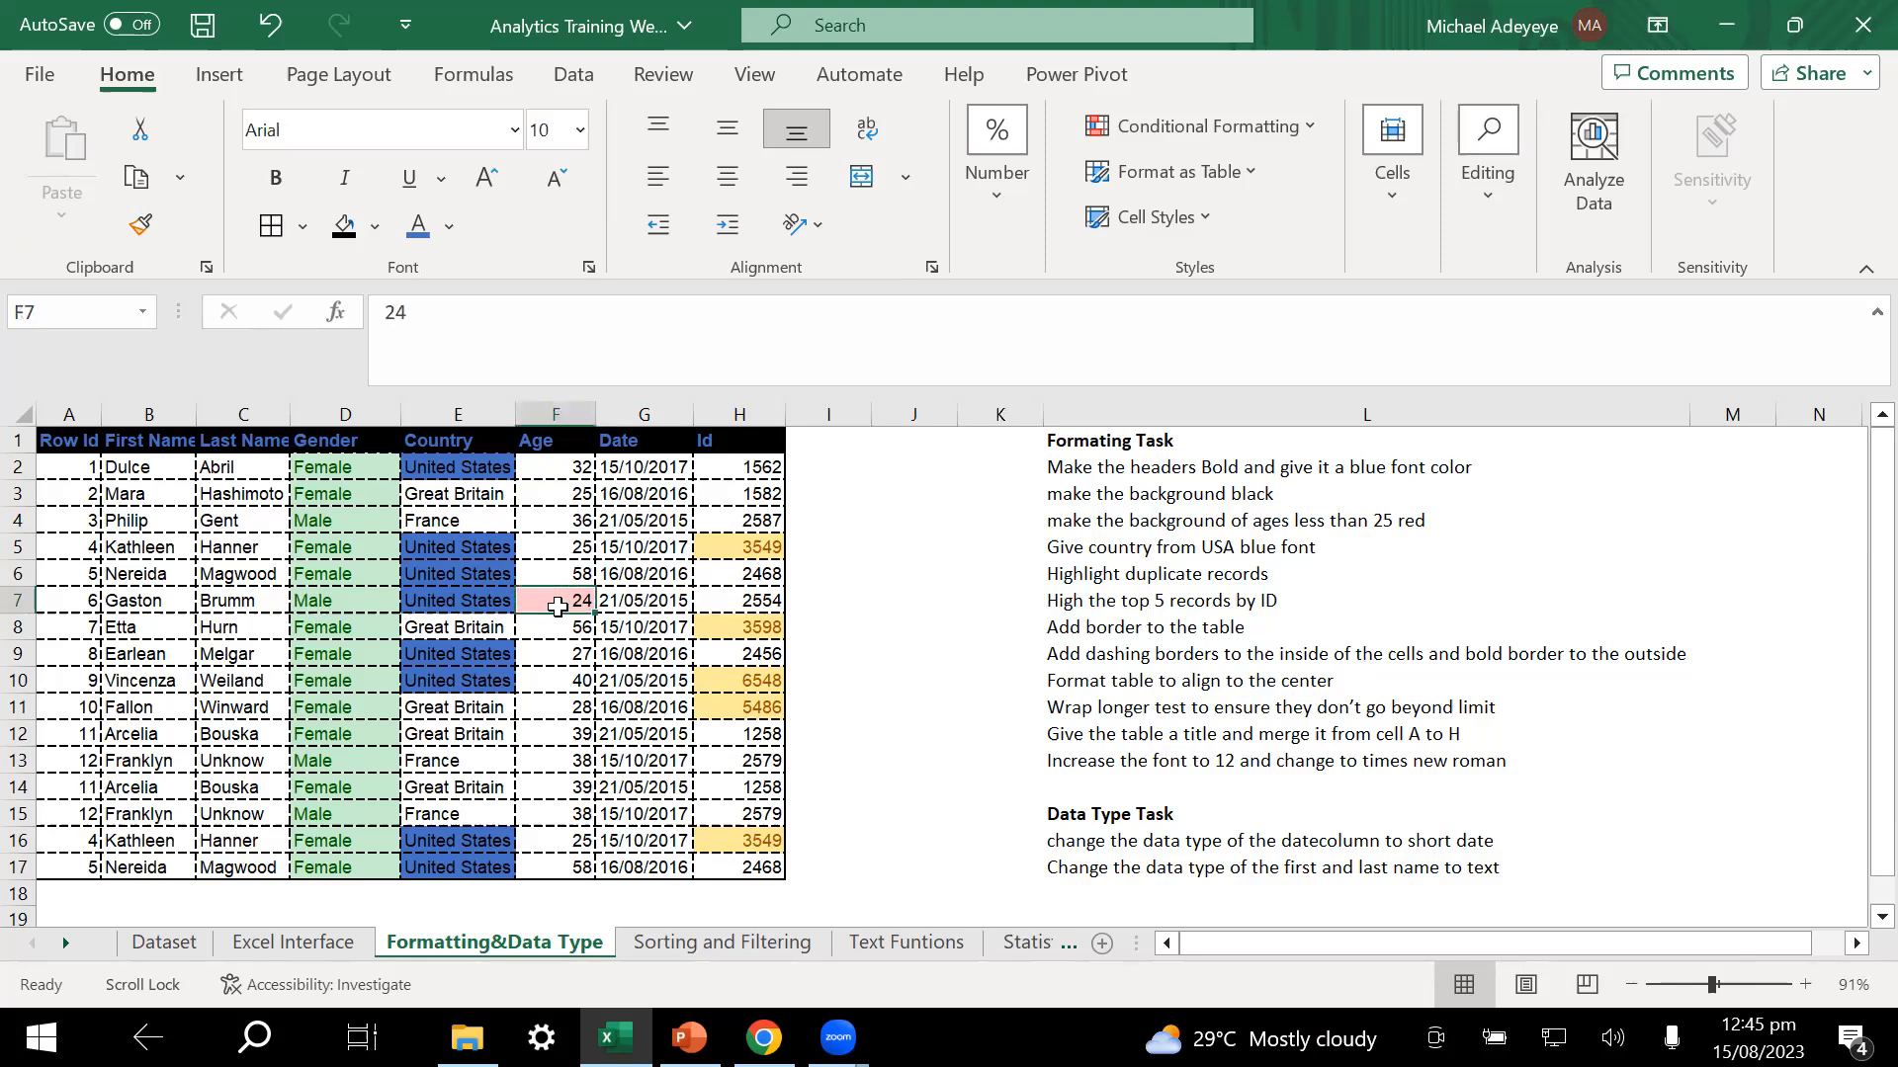
{"action": "left_click", "coordinate": [652, 526]}
{"action": "left_click", "coordinate": [342, 557]}
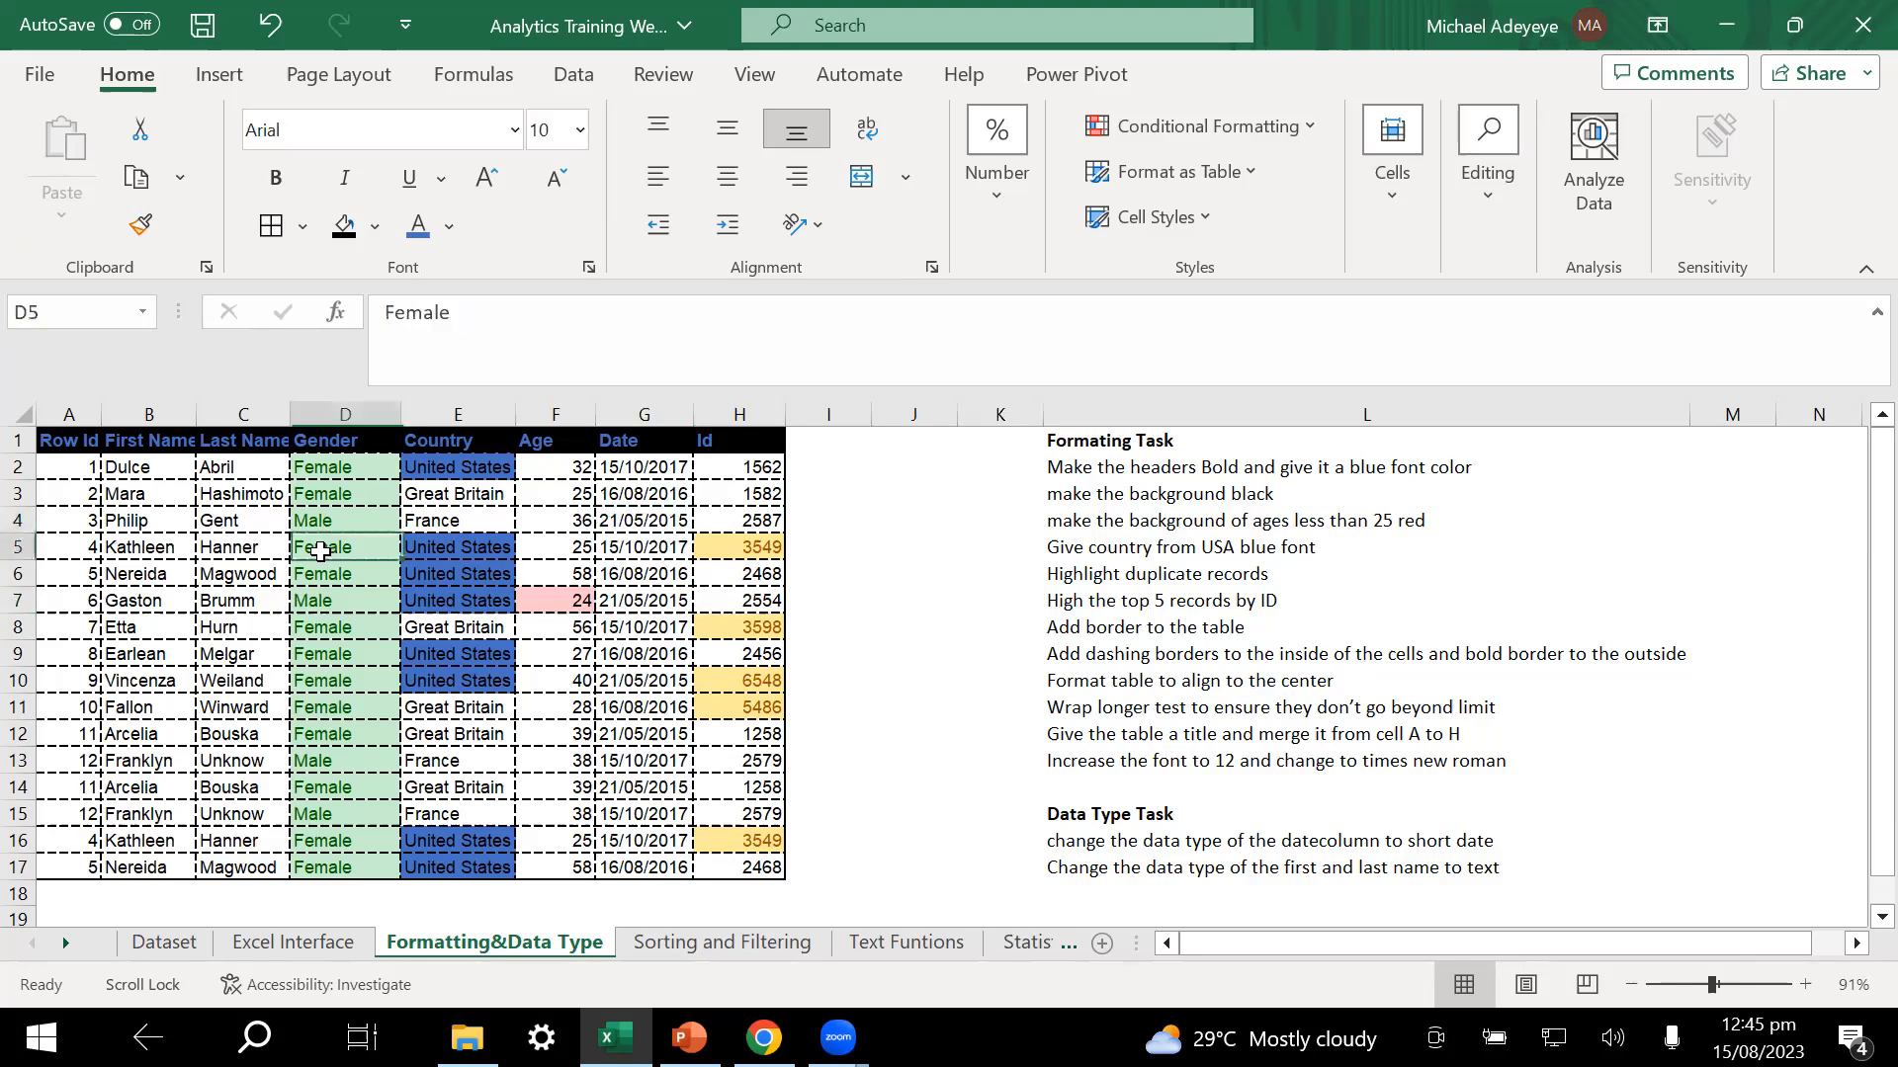
{"action": "left_click", "coordinate": [218, 545]}
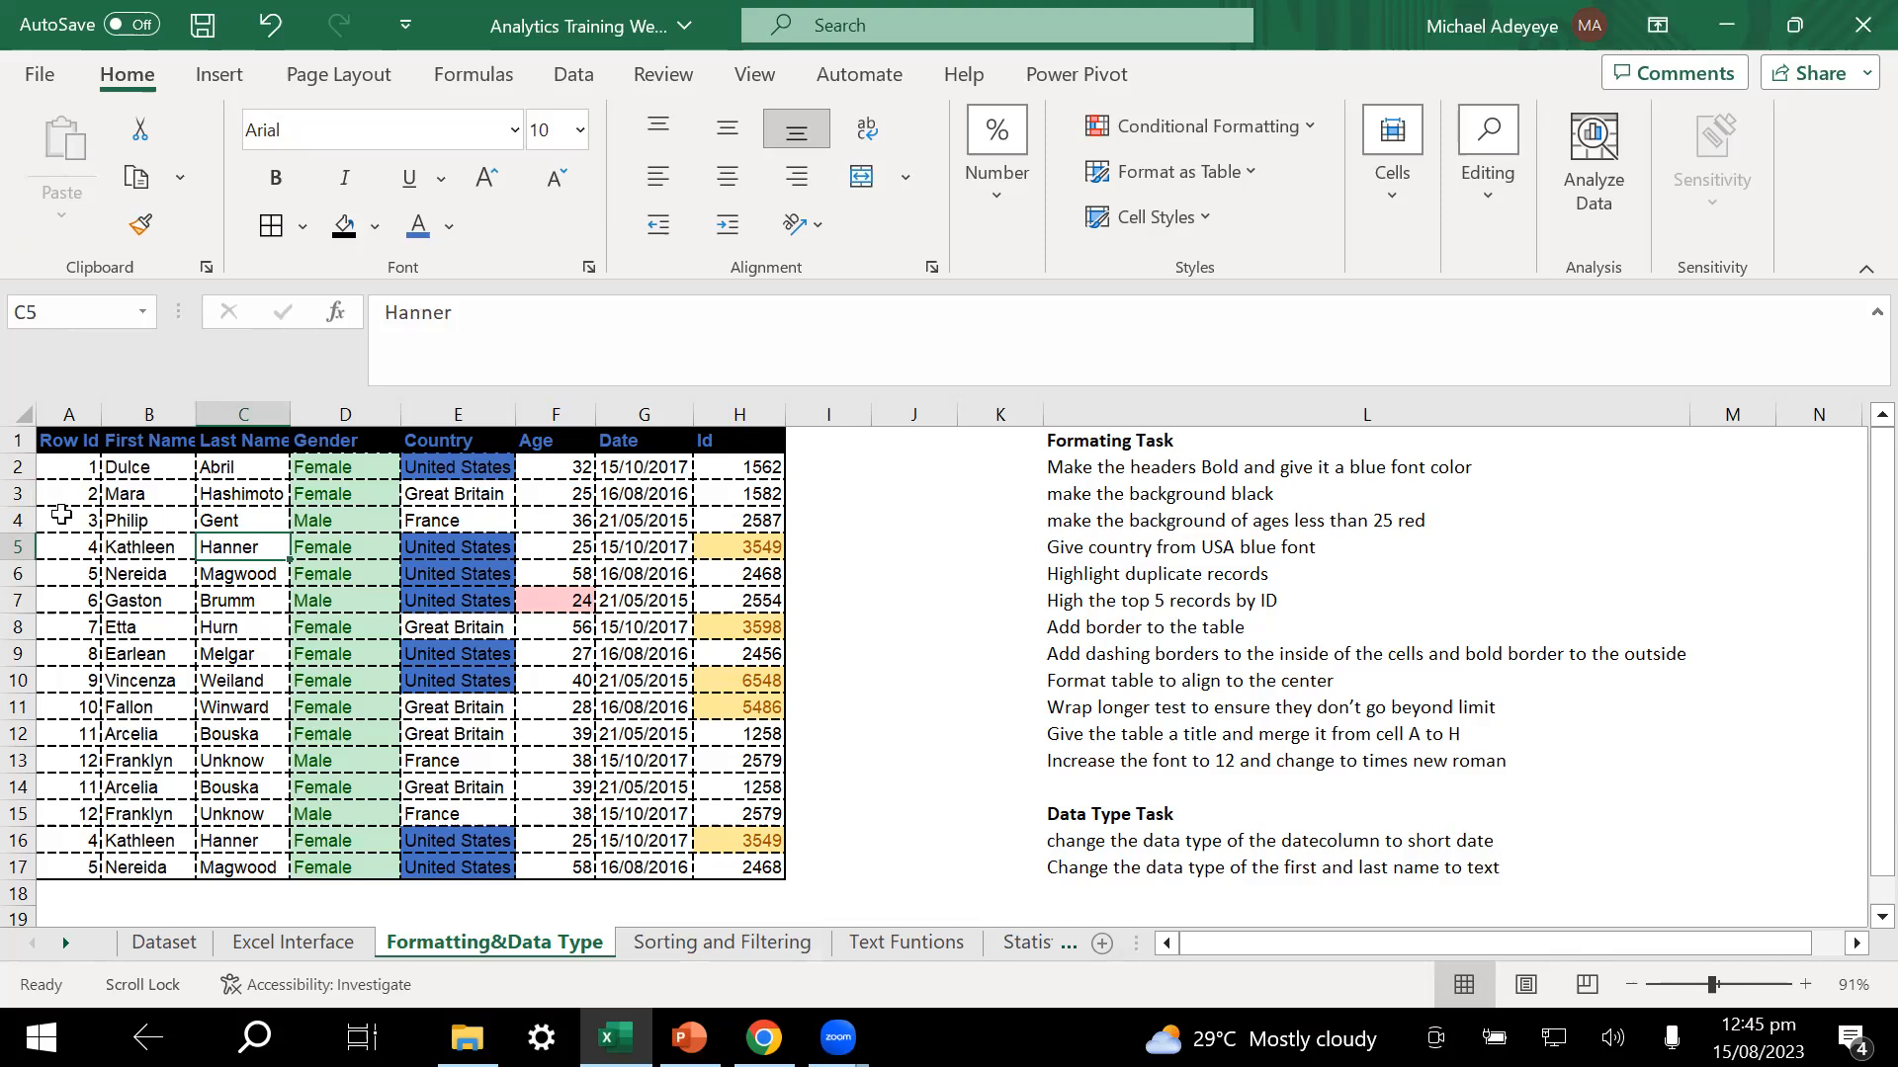
{"action": "left_click", "coordinate": [149, 475]}
{"action": "left_click", "coordinate": [161, 499]}
{"action": "left_click", "coordinate": [319, 537]}
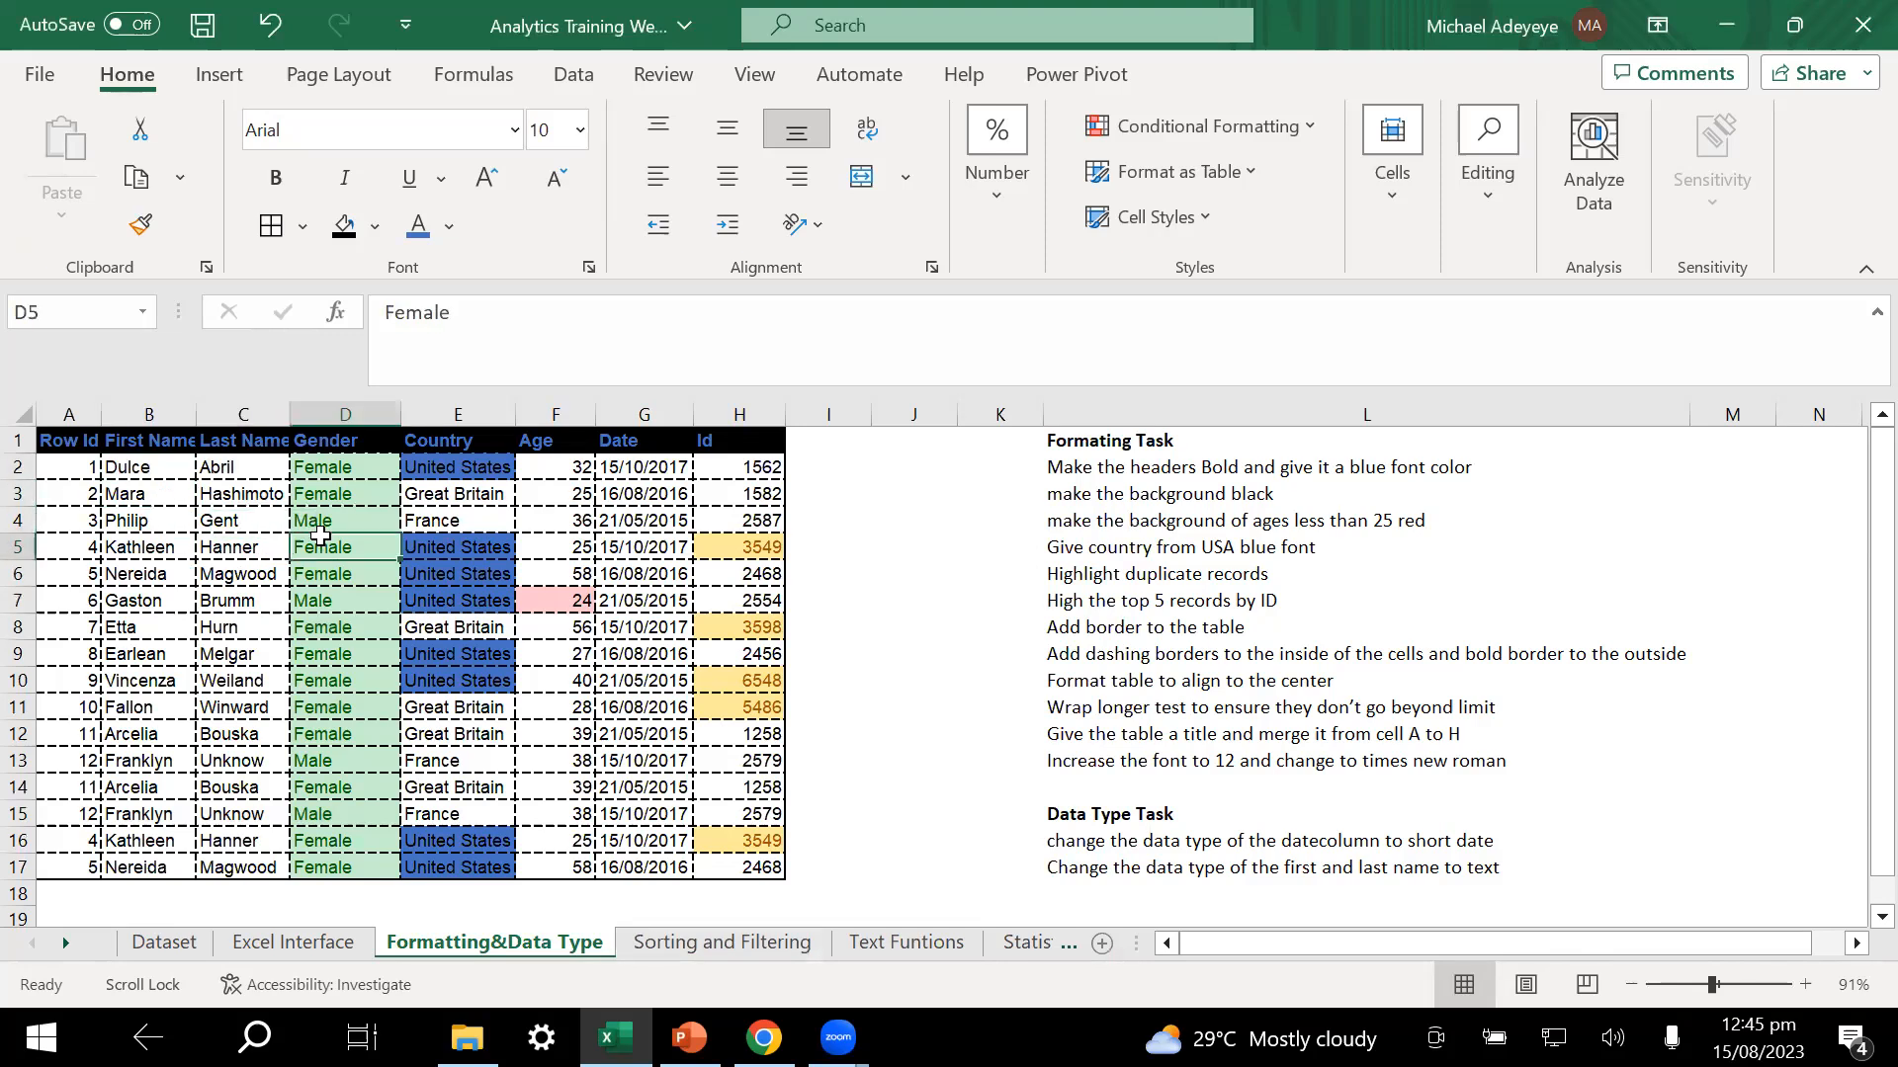
- Remove all borders from table A1:H17
{"action": "left_click", "coordinate": [413, 623]}
{"action": "key", "text": "ctrl+a"}
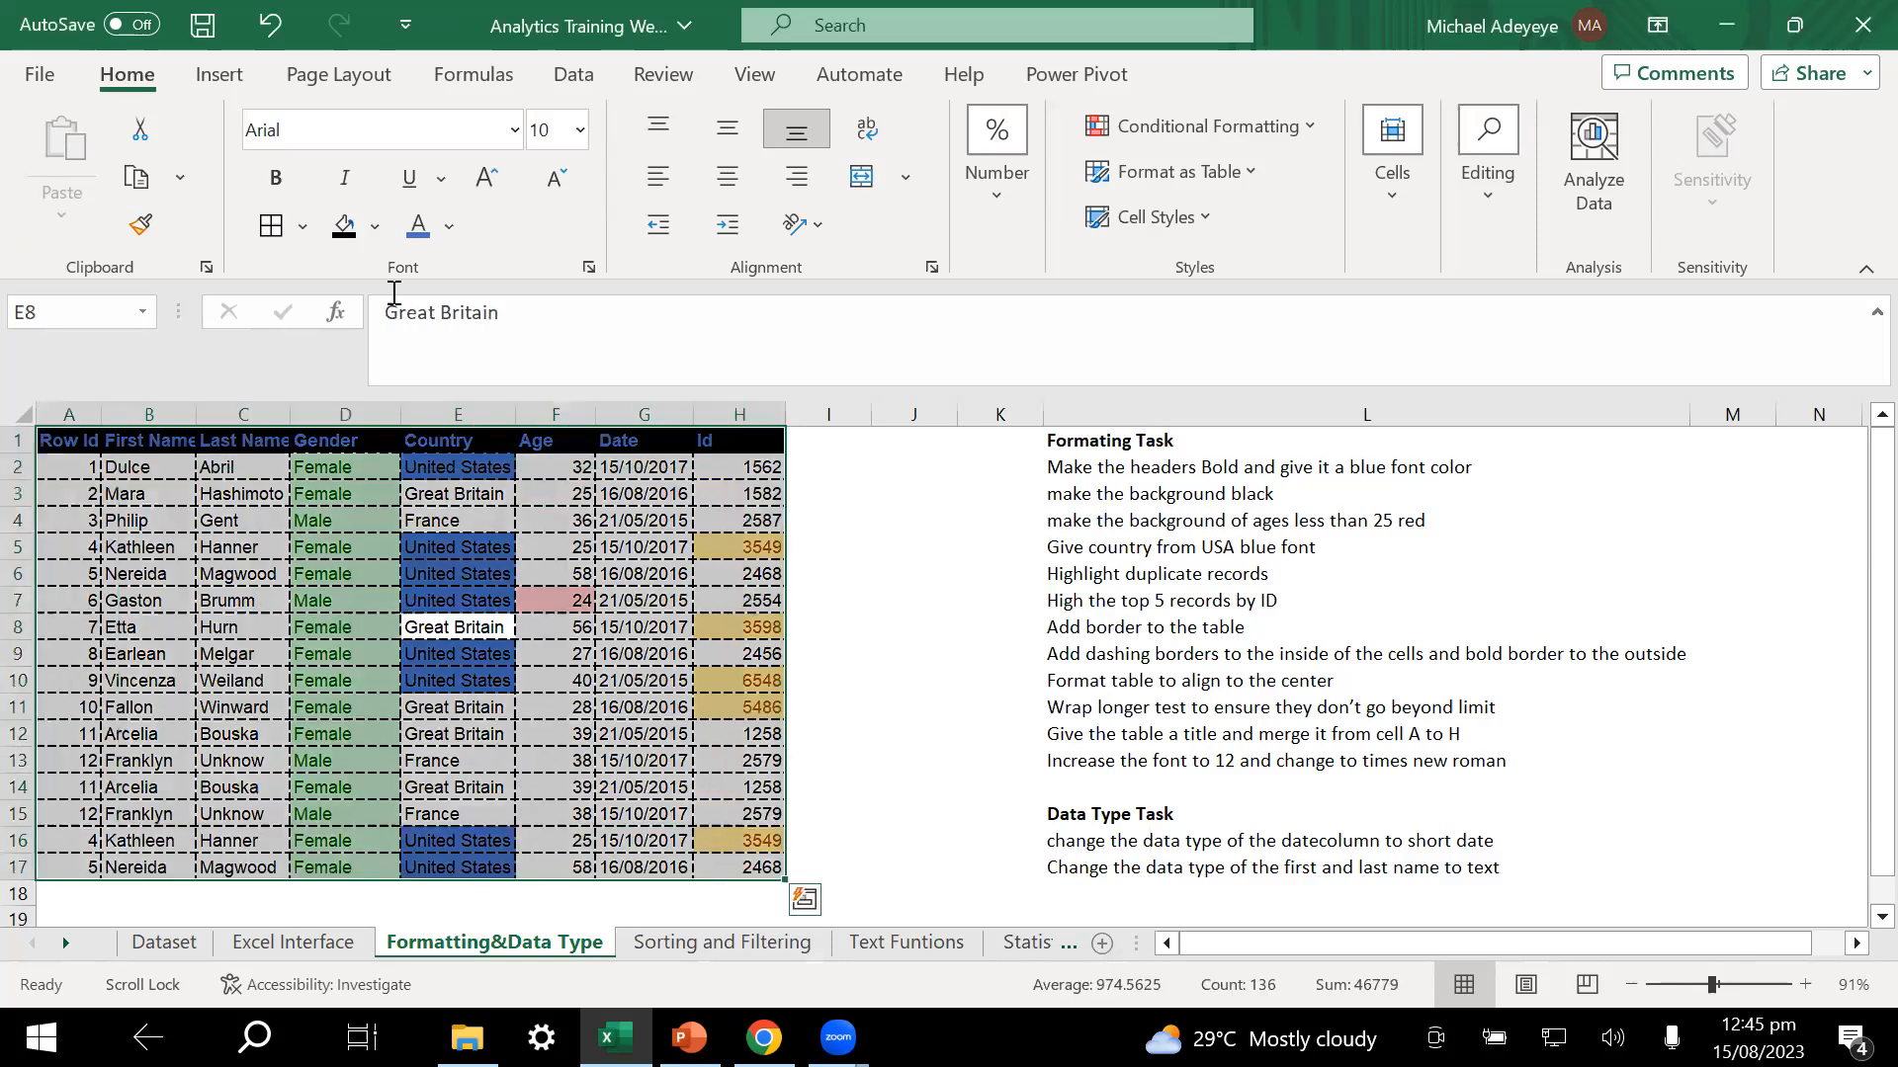
{"action": "left_click", "coordinate": [303, 226]}
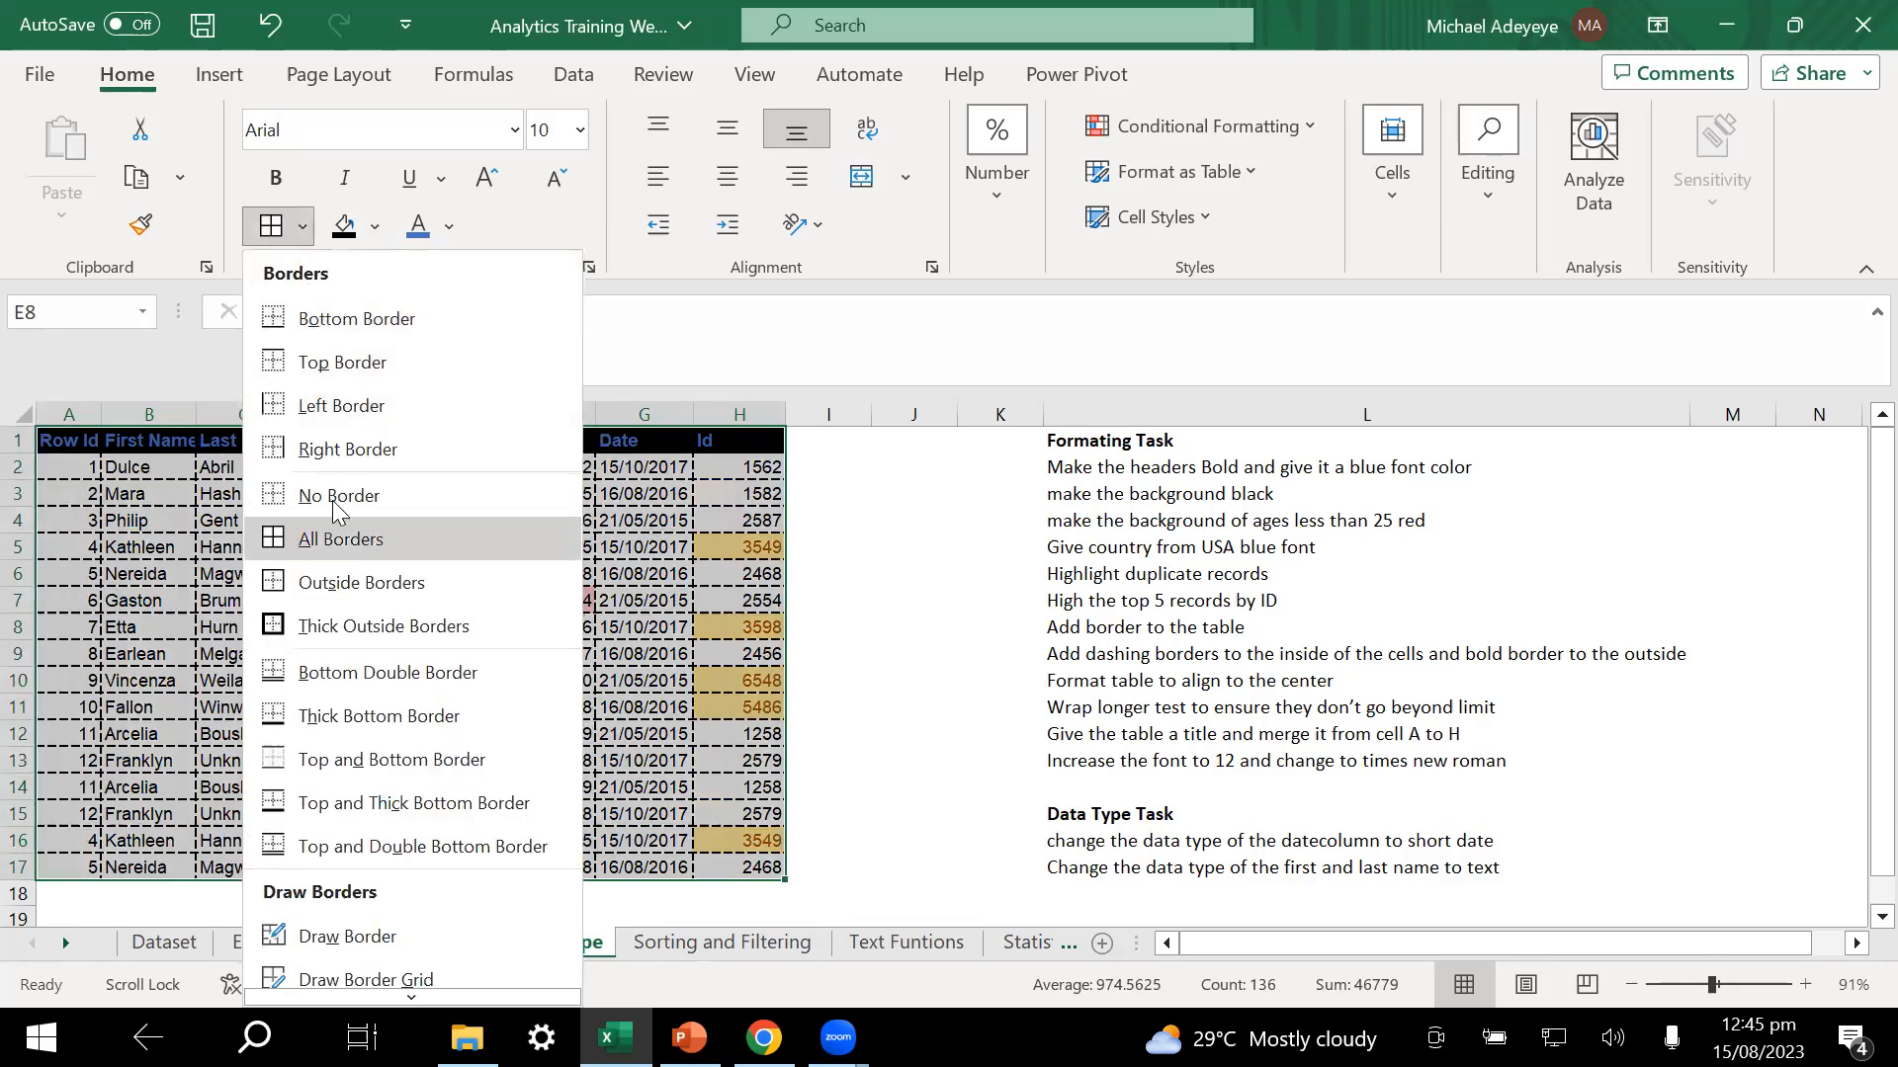
{"action": "left_click", "coordinate": [339, 497]}
{"action": "left_click", "coordinate": [876, 643]}
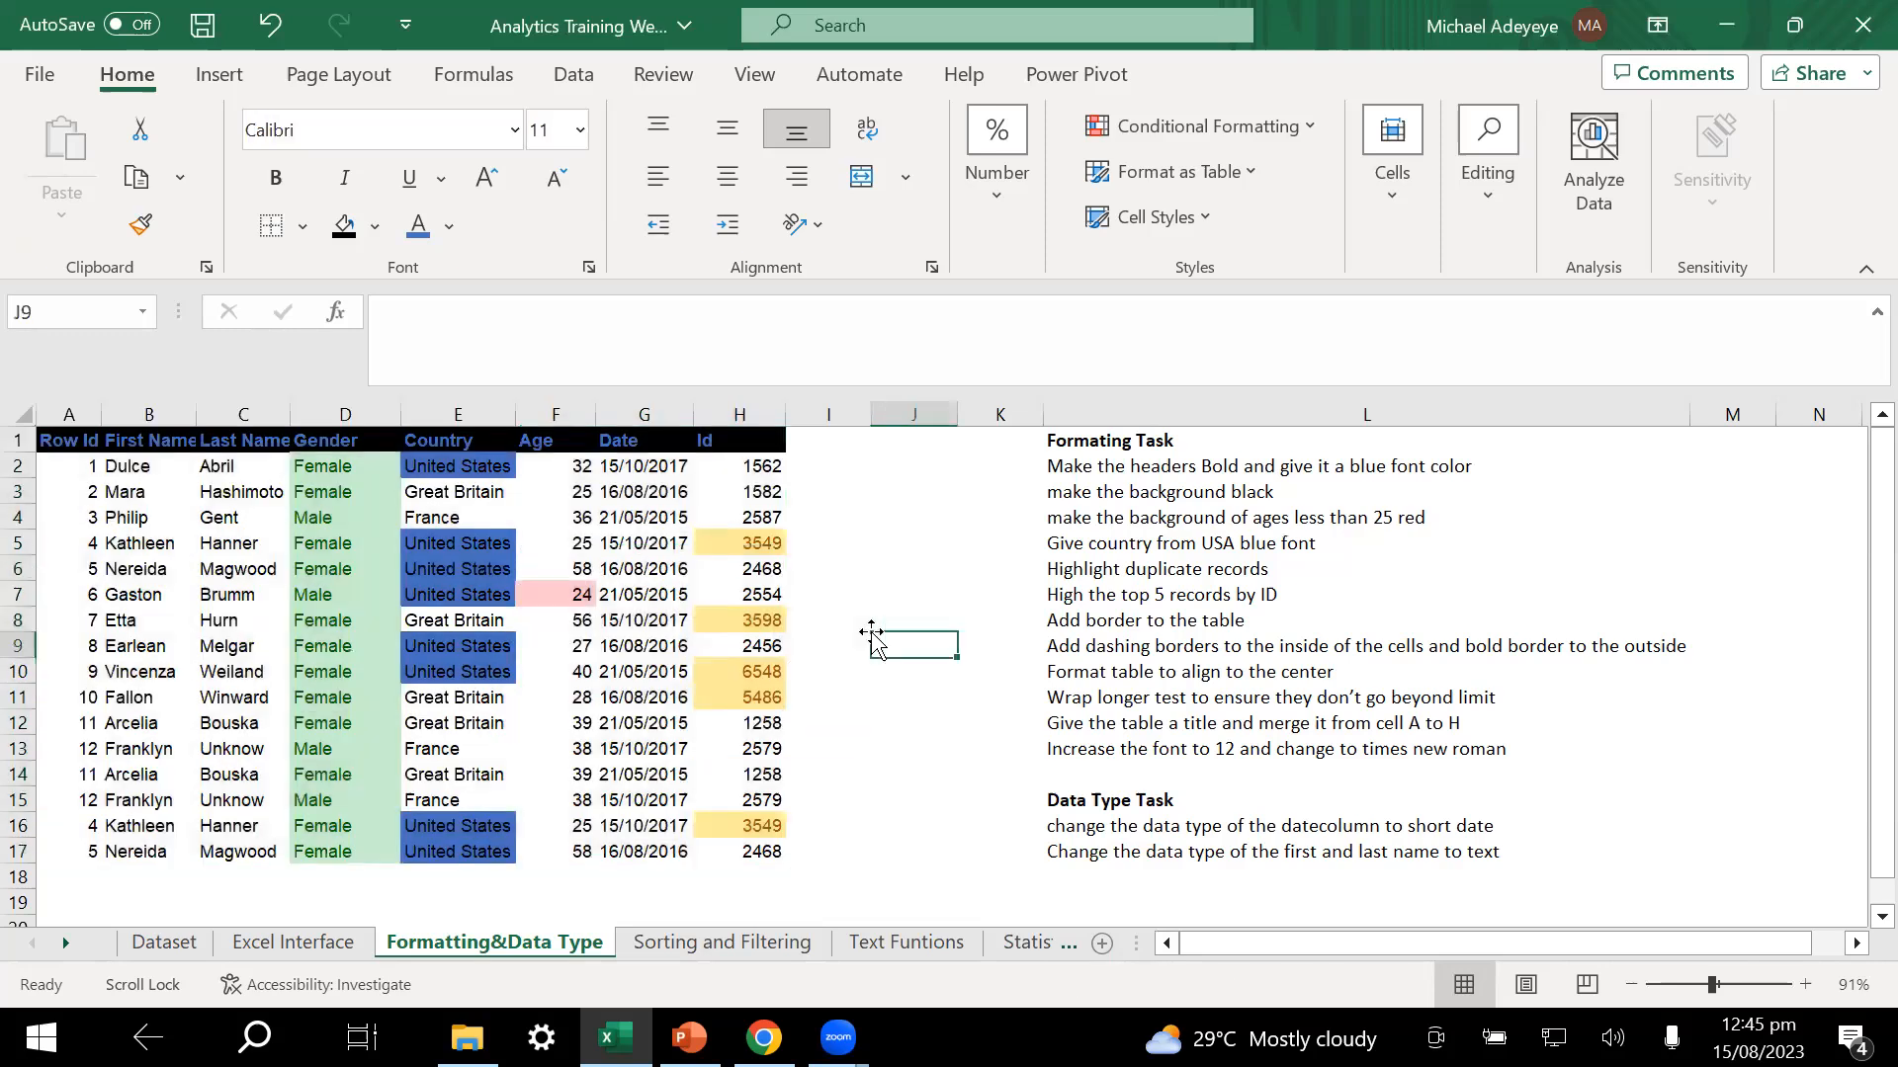
- Center the contents of table A1:H17 horizontally
{"action": "left_click", "coordinate": [429, 515]}
{"action": "left_click", "coordinate": [314, 546]}
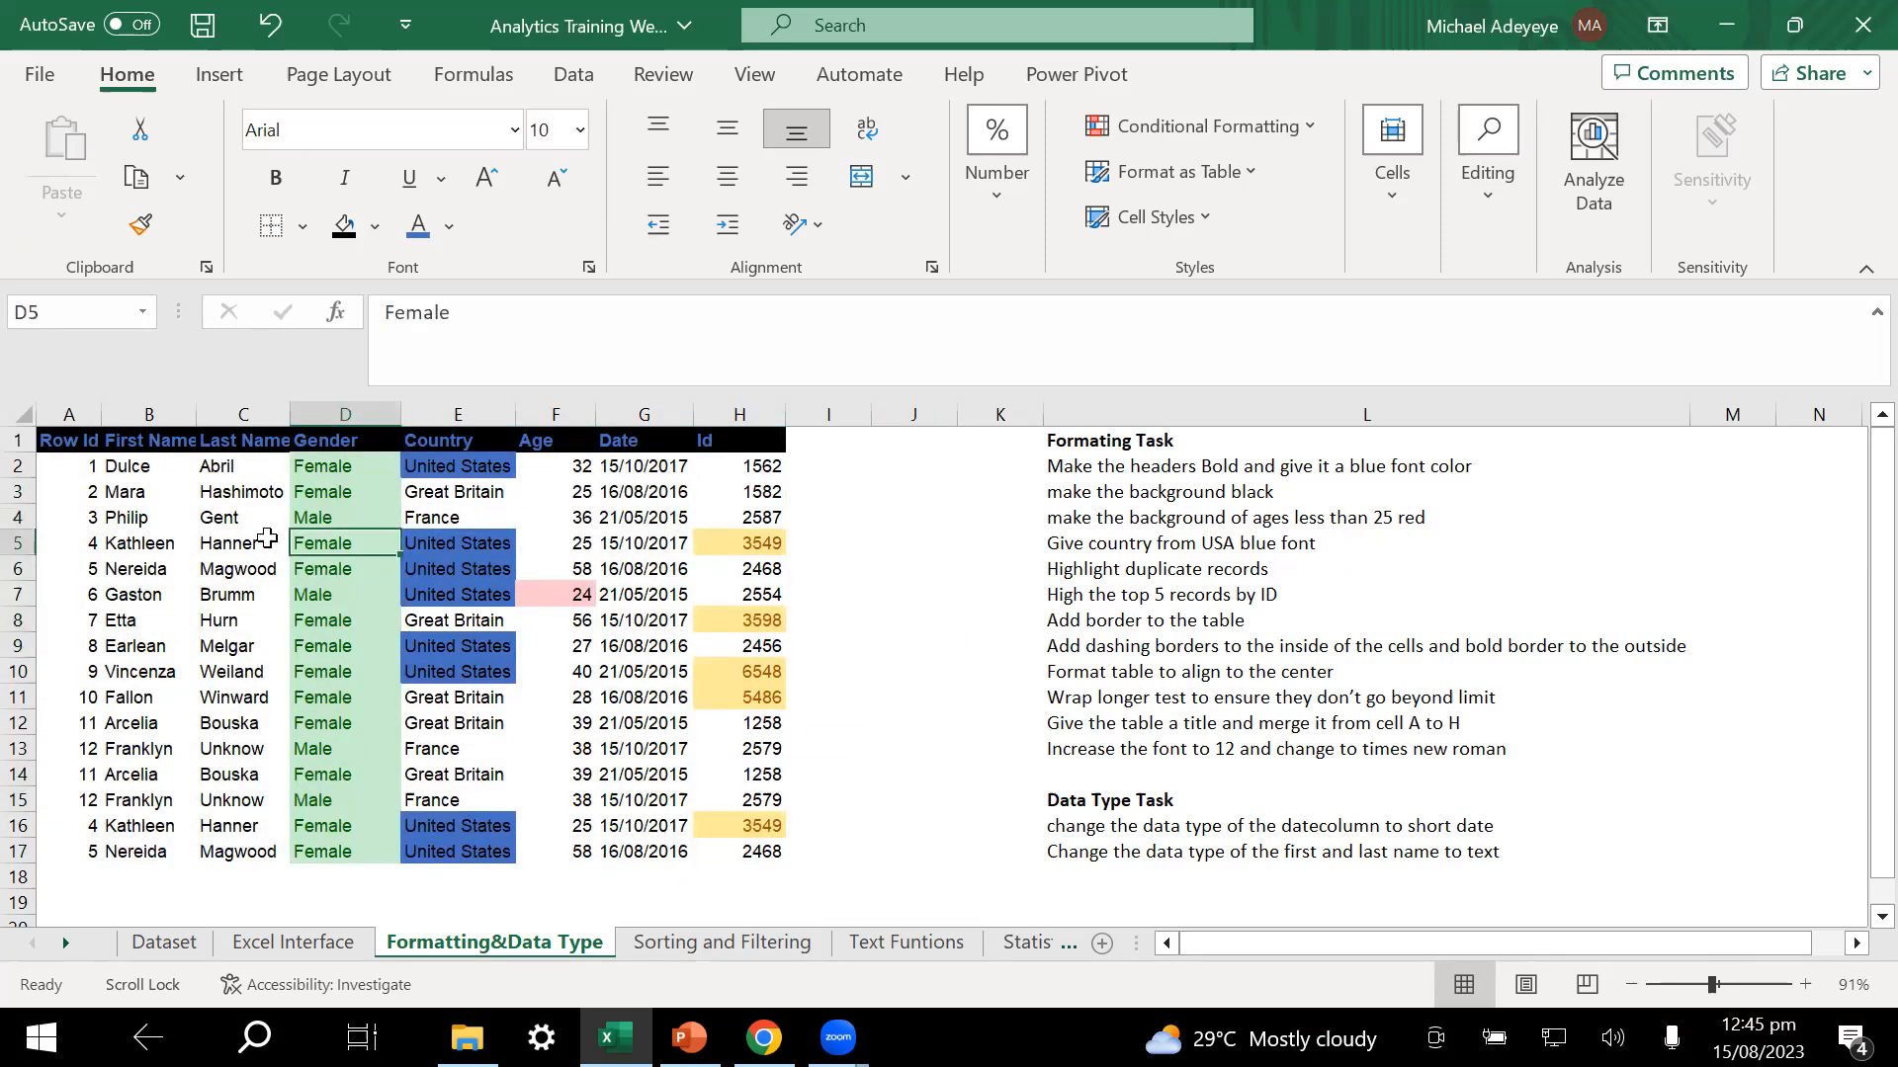
{"action": "key", "text": "ctrl+a"}
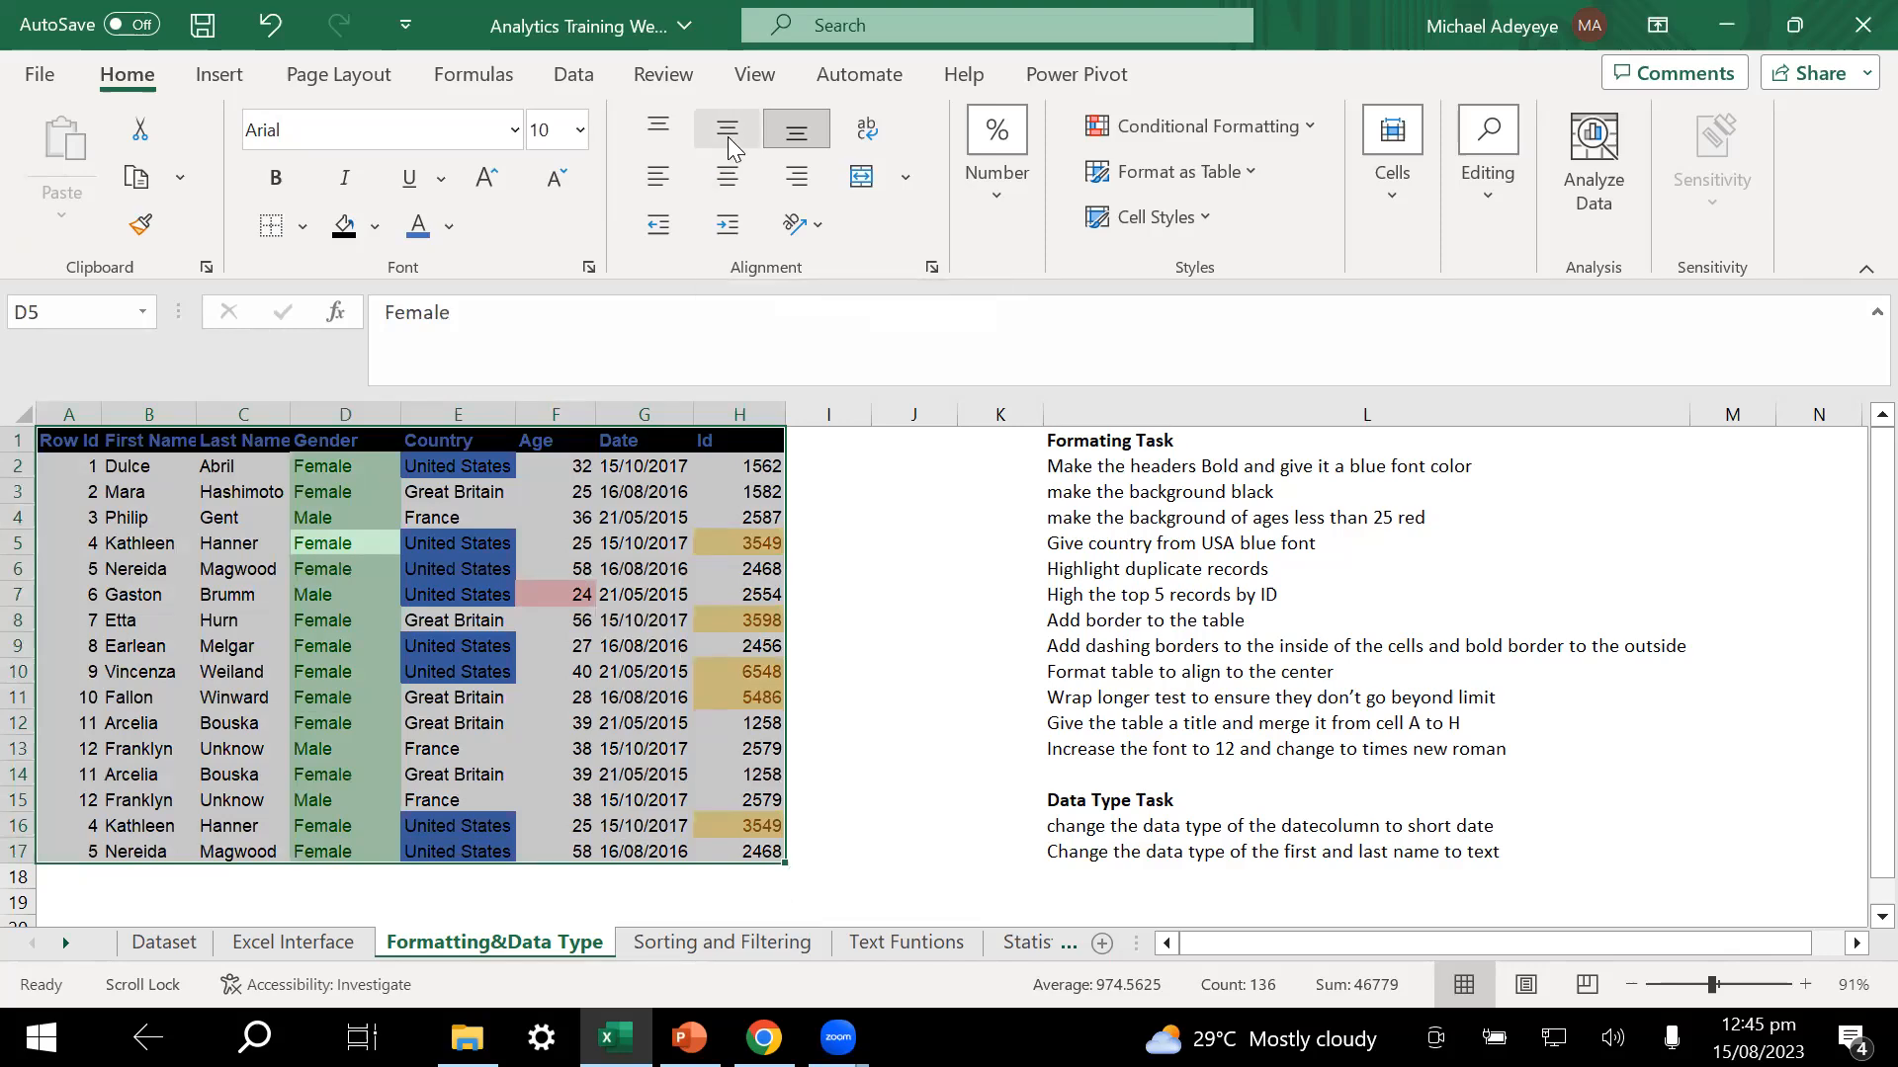
{"action": "left_click", "coordinate": [727, 180]}
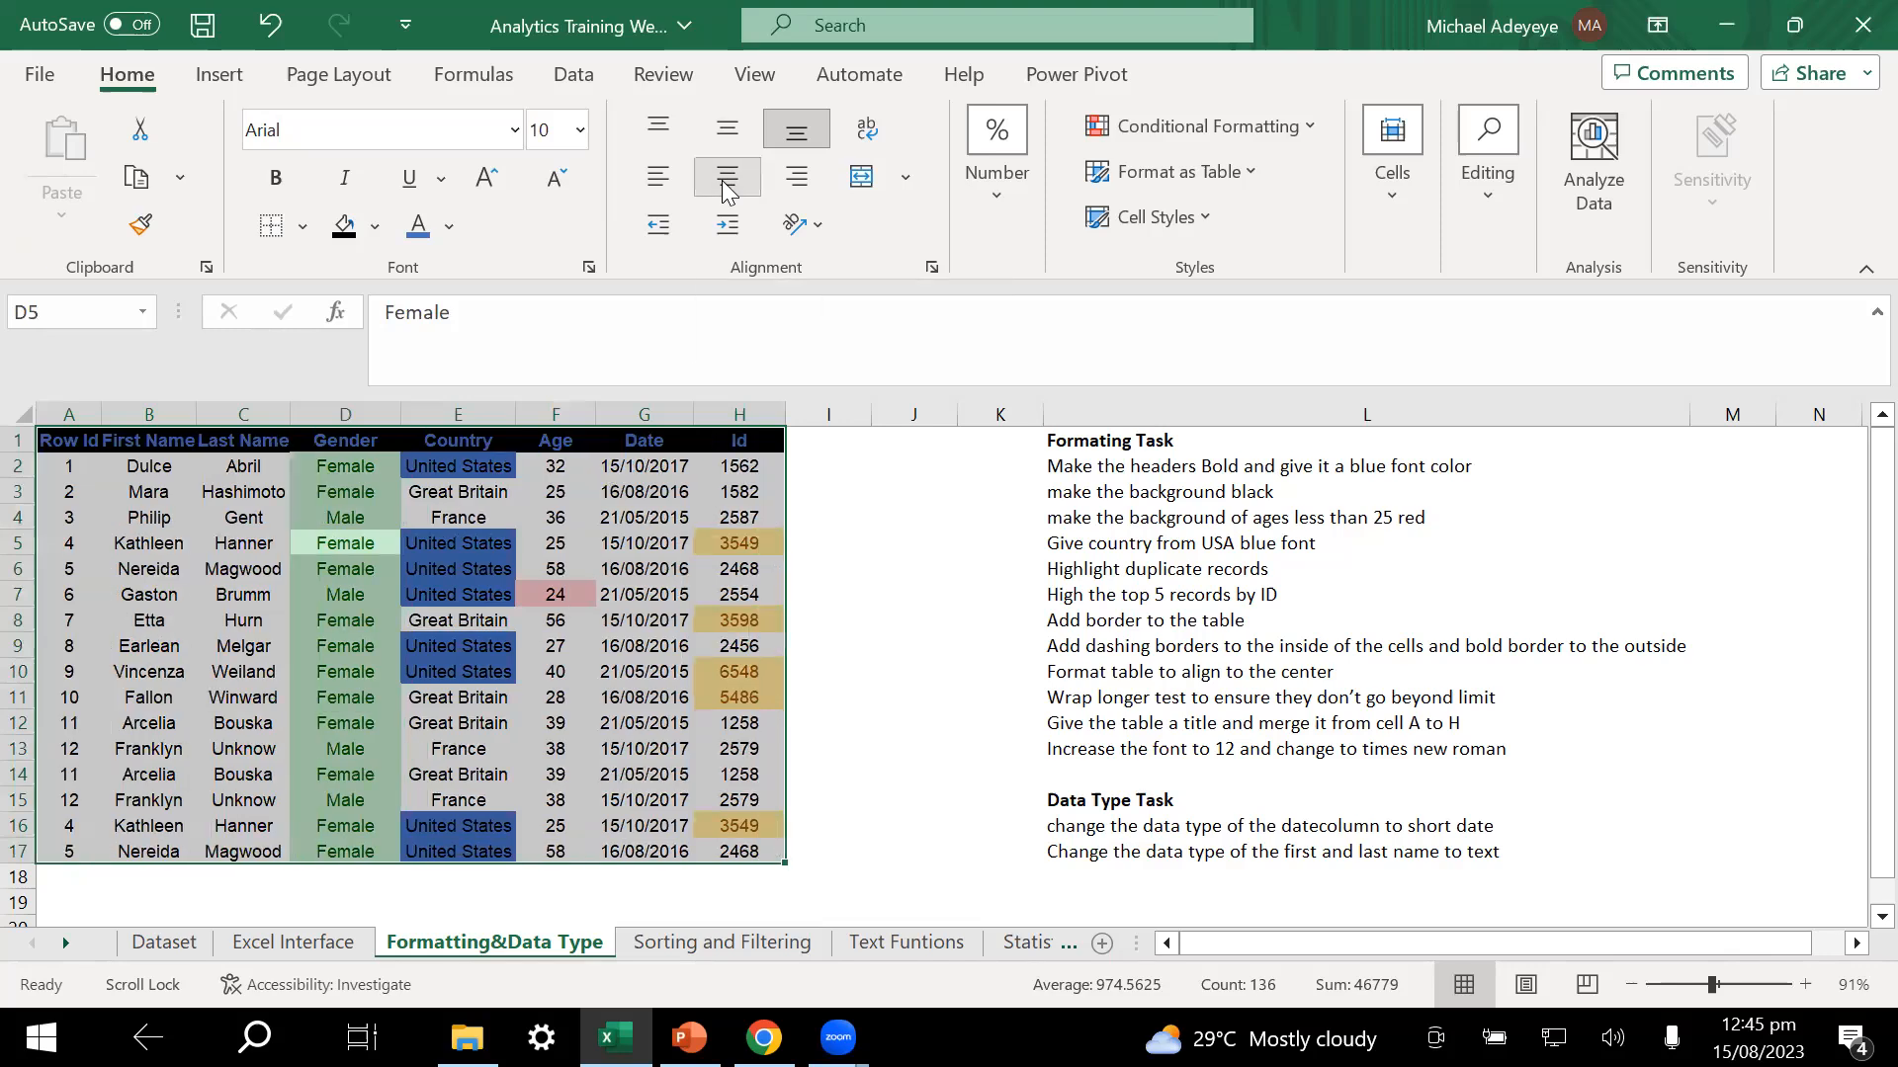
{"action": "left_click", "coordinate": [584, 623]}
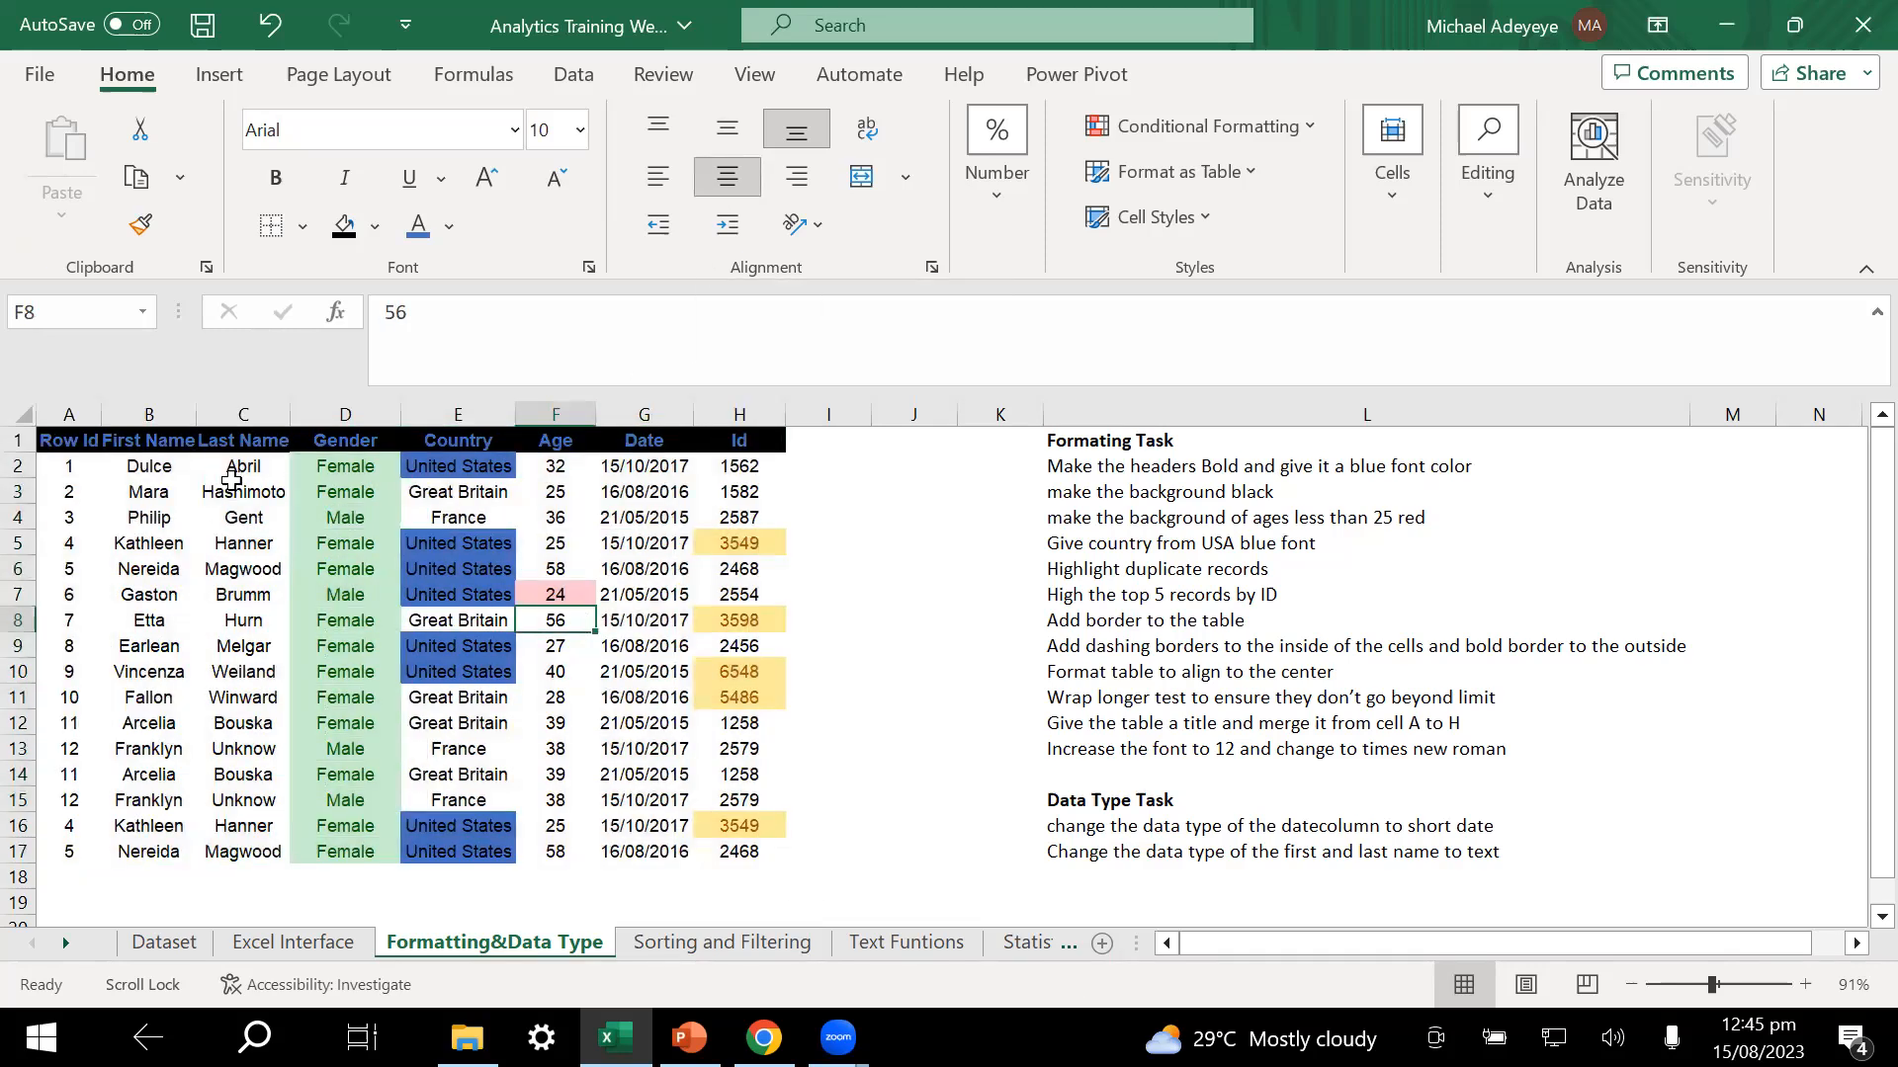
{"action": "left_click", "coordinate": [477, 567]}
{"action": "left_click", "coordinate": [591, 539]}
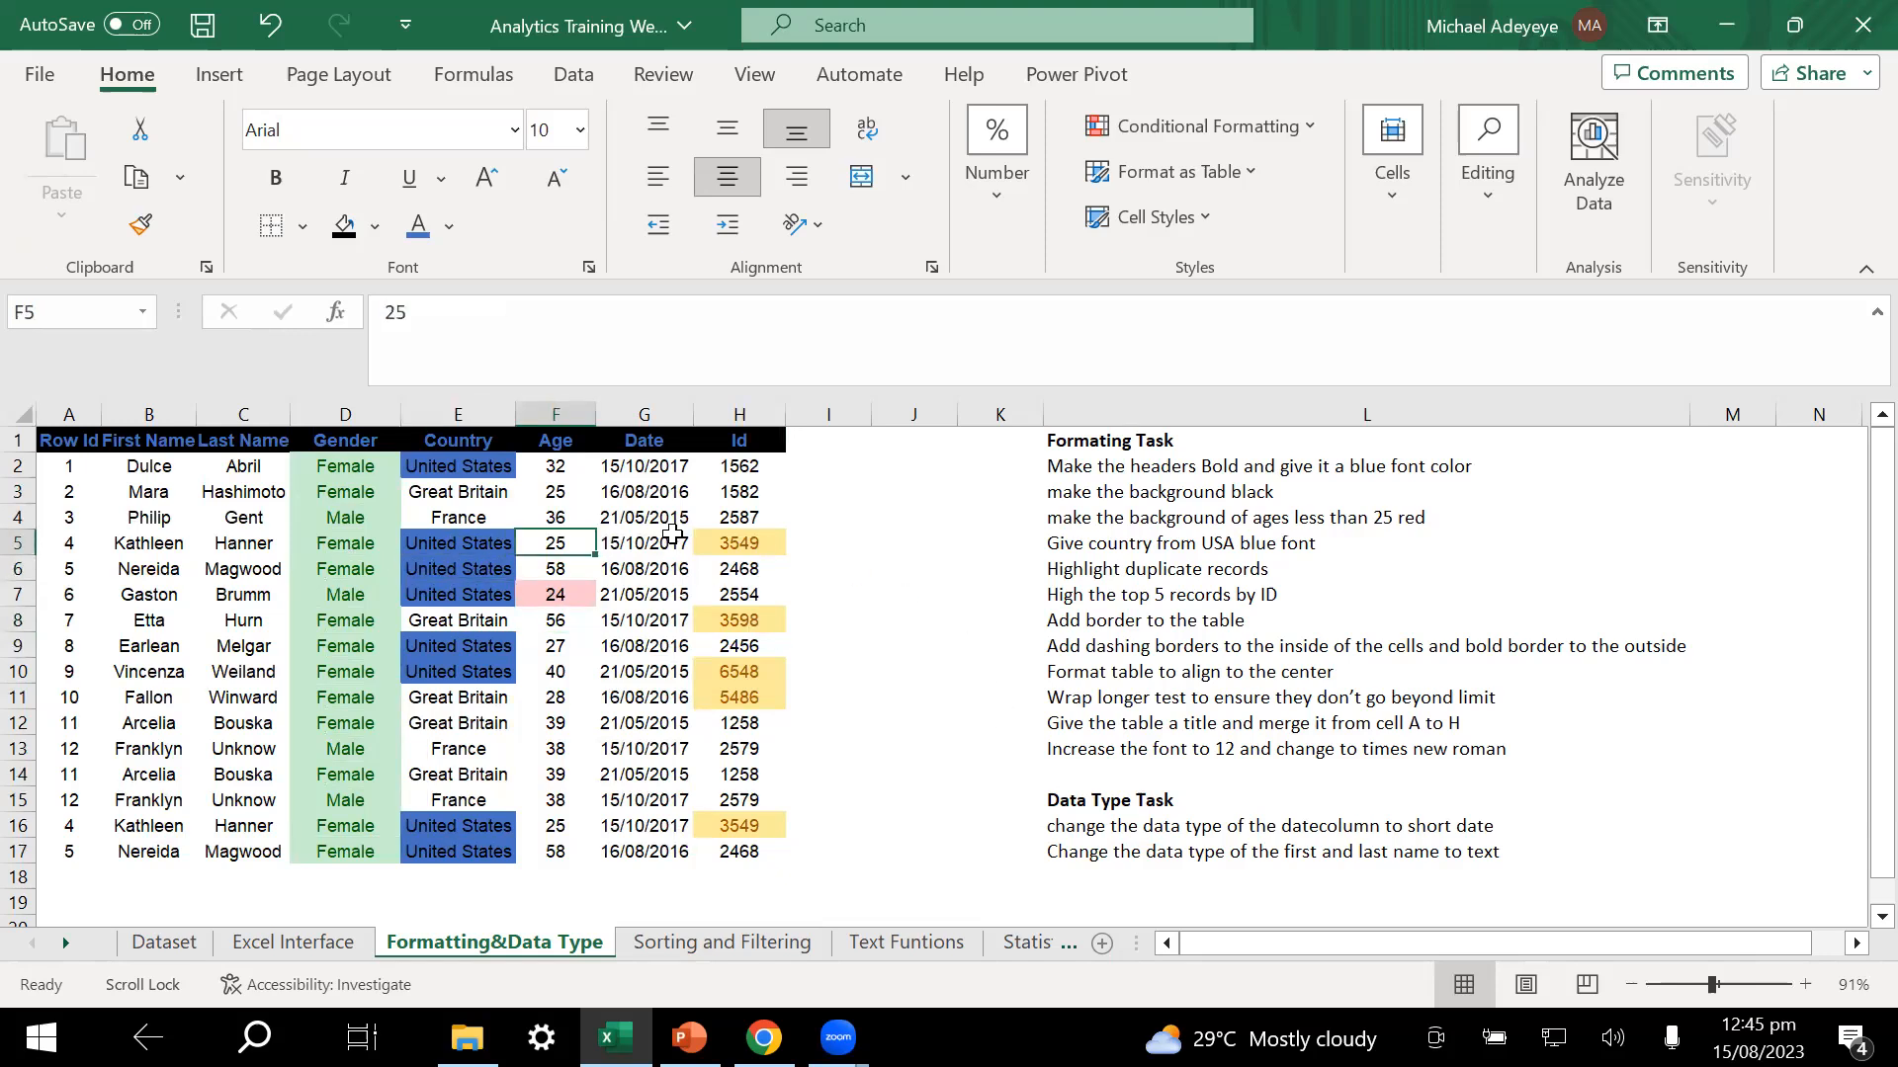
- Wrap the text in cell D2 with column D temporarily narrowed, and widen the column again
{"action": "left_click", "coordinate": [1105, 700]}
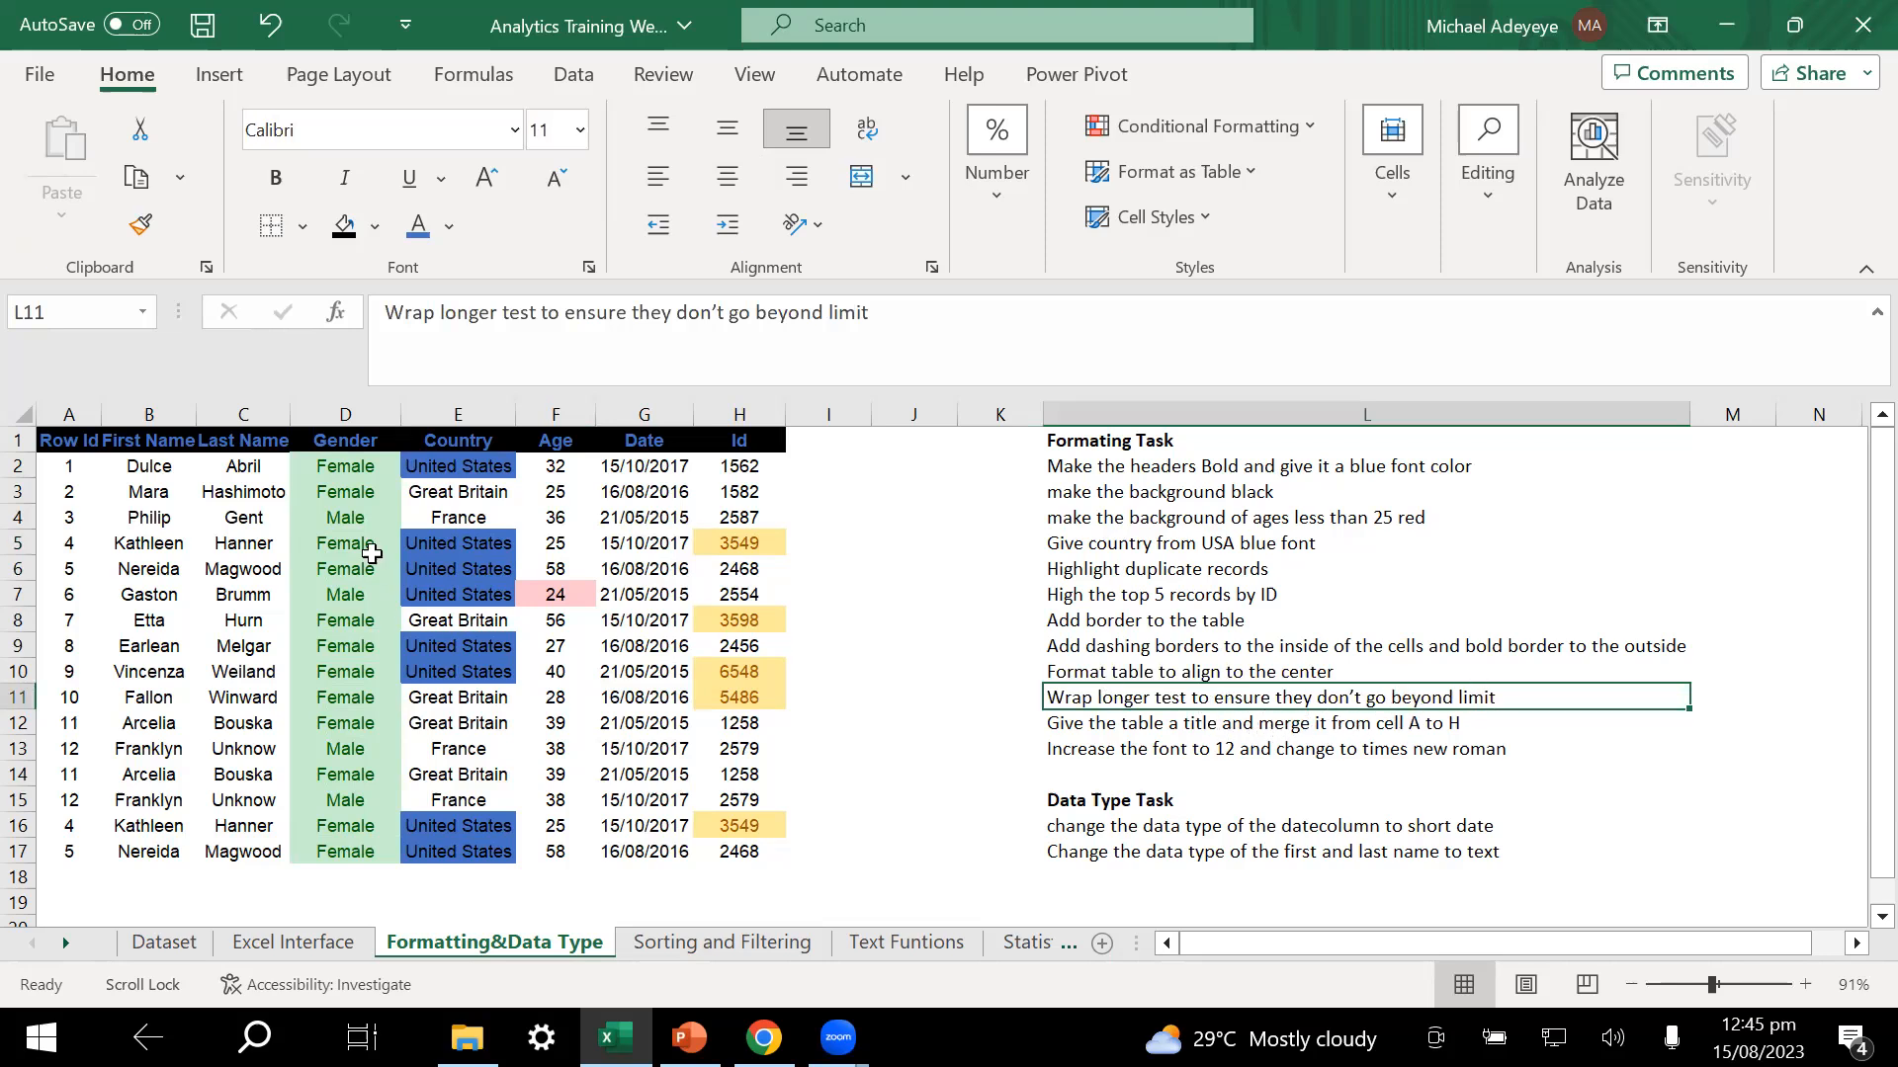
{"action": "left_click", "coordinate": [339, 468]}
{"action": "left_click_drag", "start_coordinate": [401, 413], "coordinate": [346, 413]}
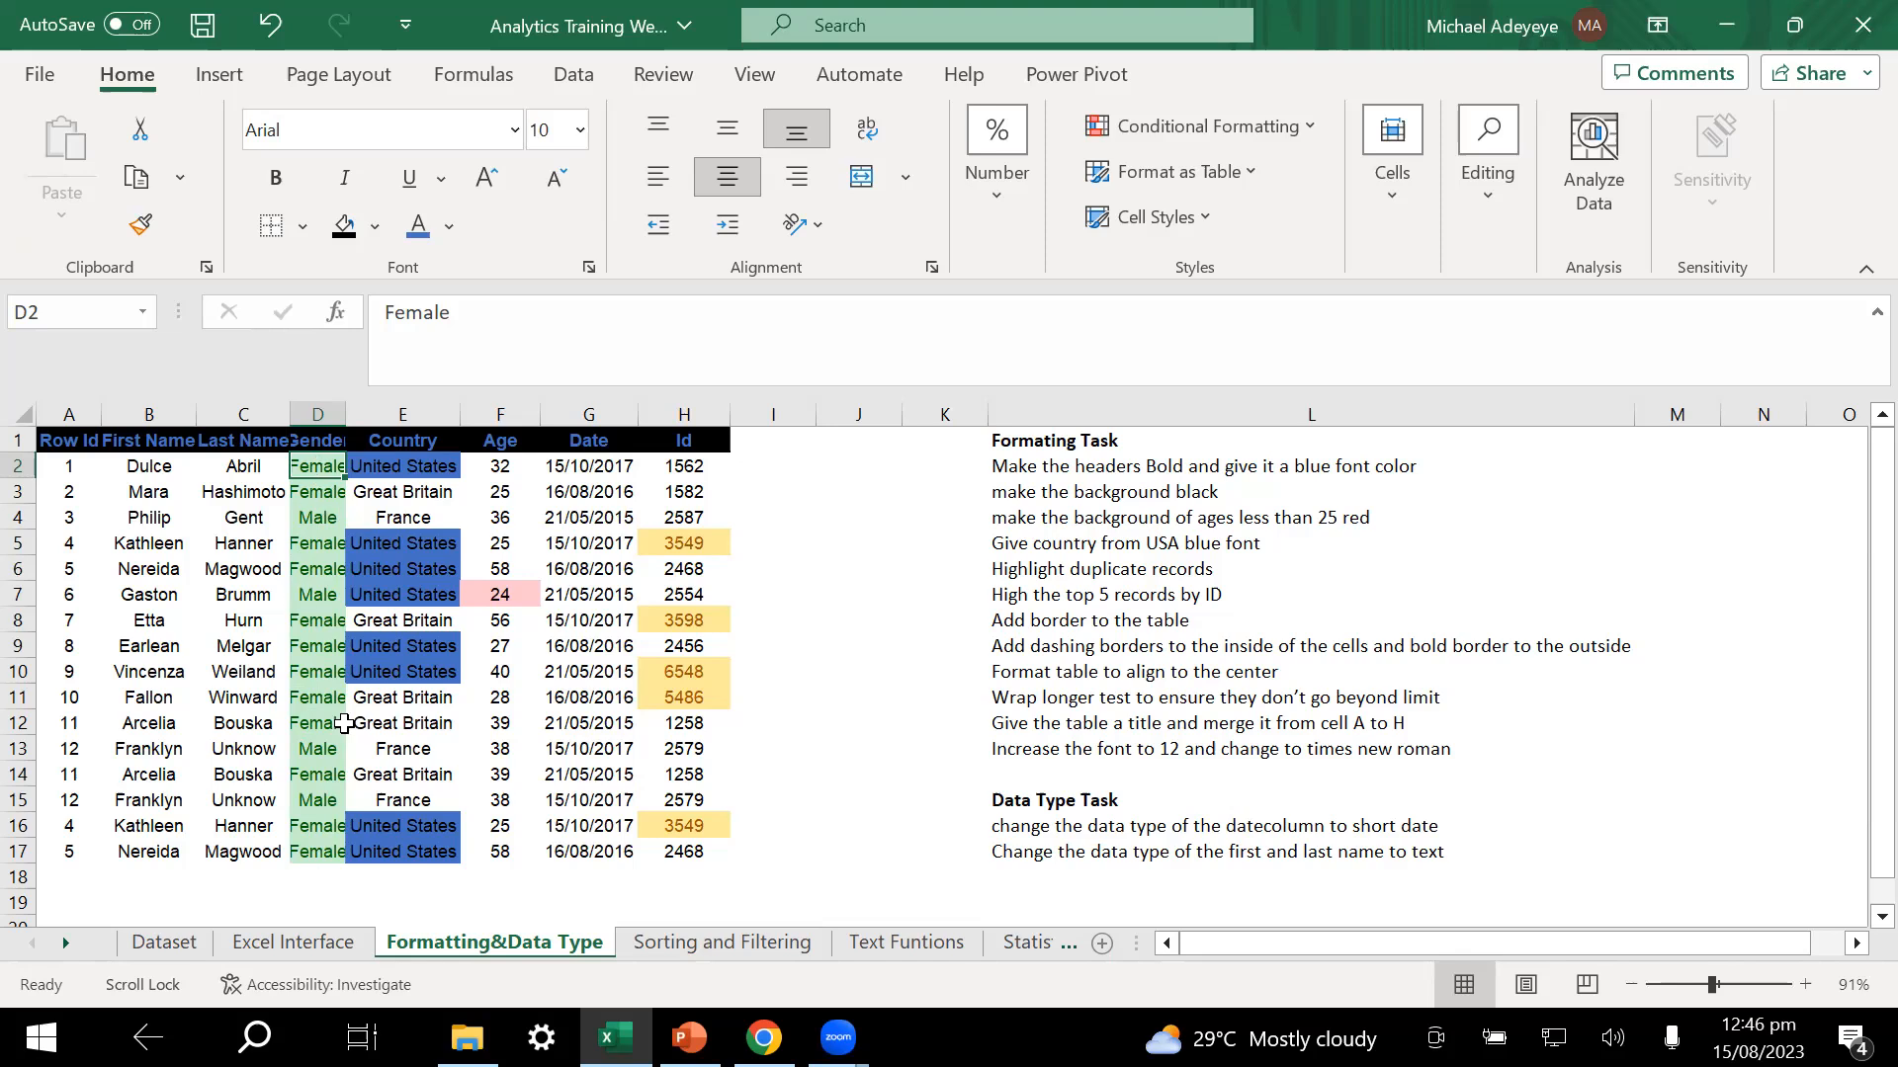
{"action": "left_click", "coordinate": [874, 134]}
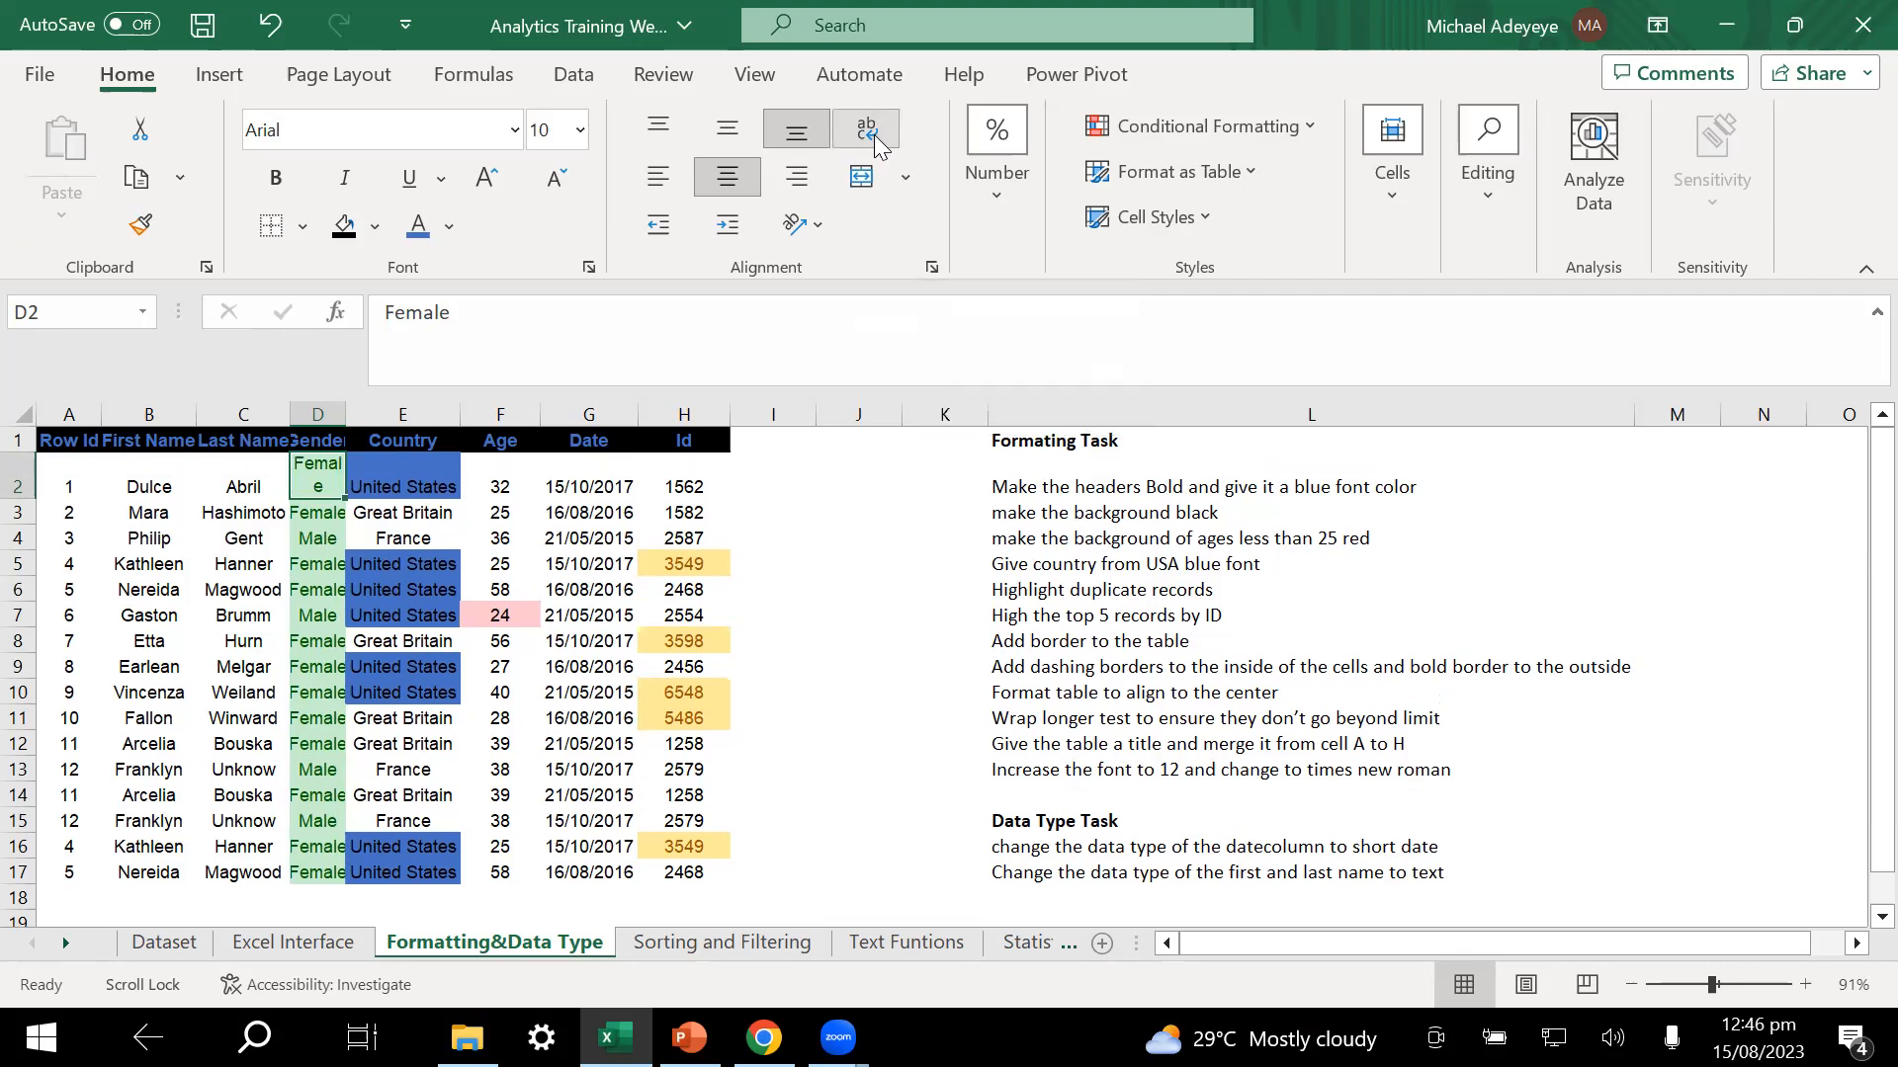
{"action": "left_click_drag", "start_coordinate": [346, 415], "coordinate": [398, 416]}
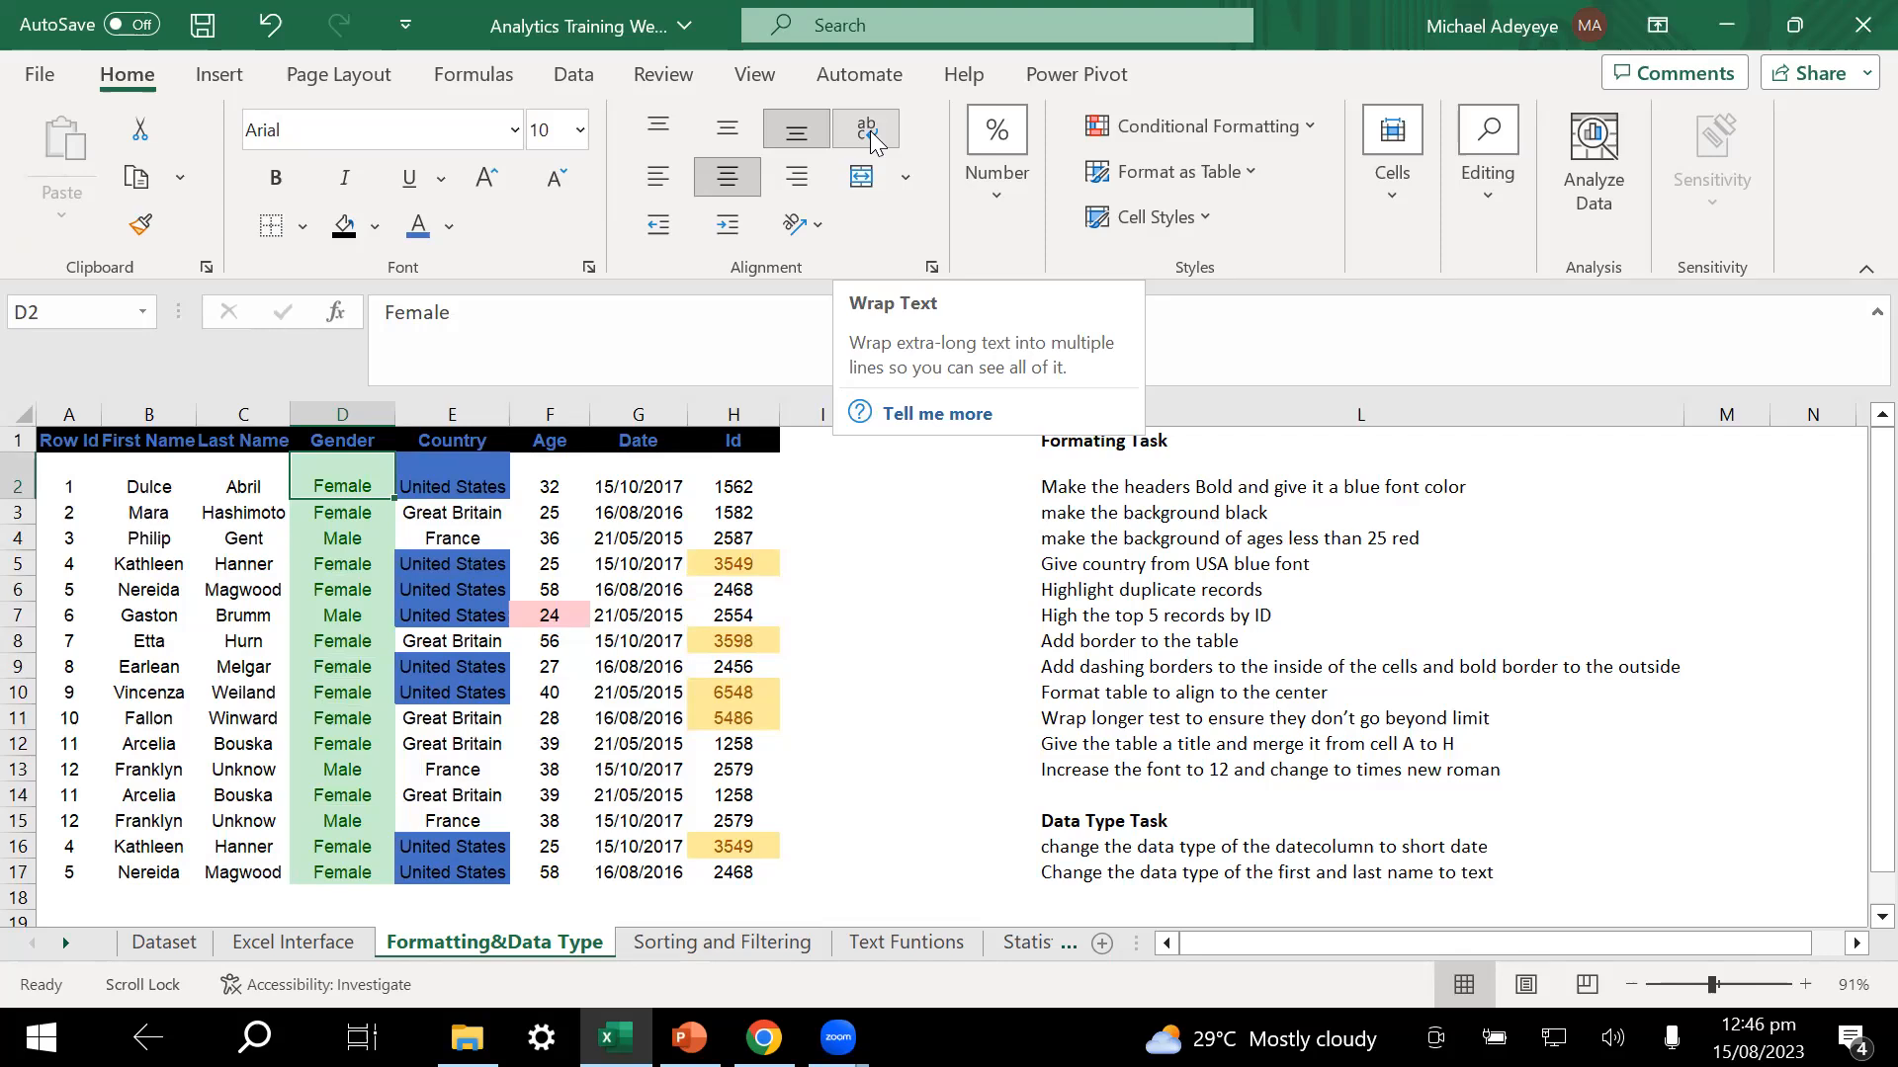
- Read the title and merge task in L12 and look over the table it applies to
{"action": "left_click", "coordinate": [919, 672]}
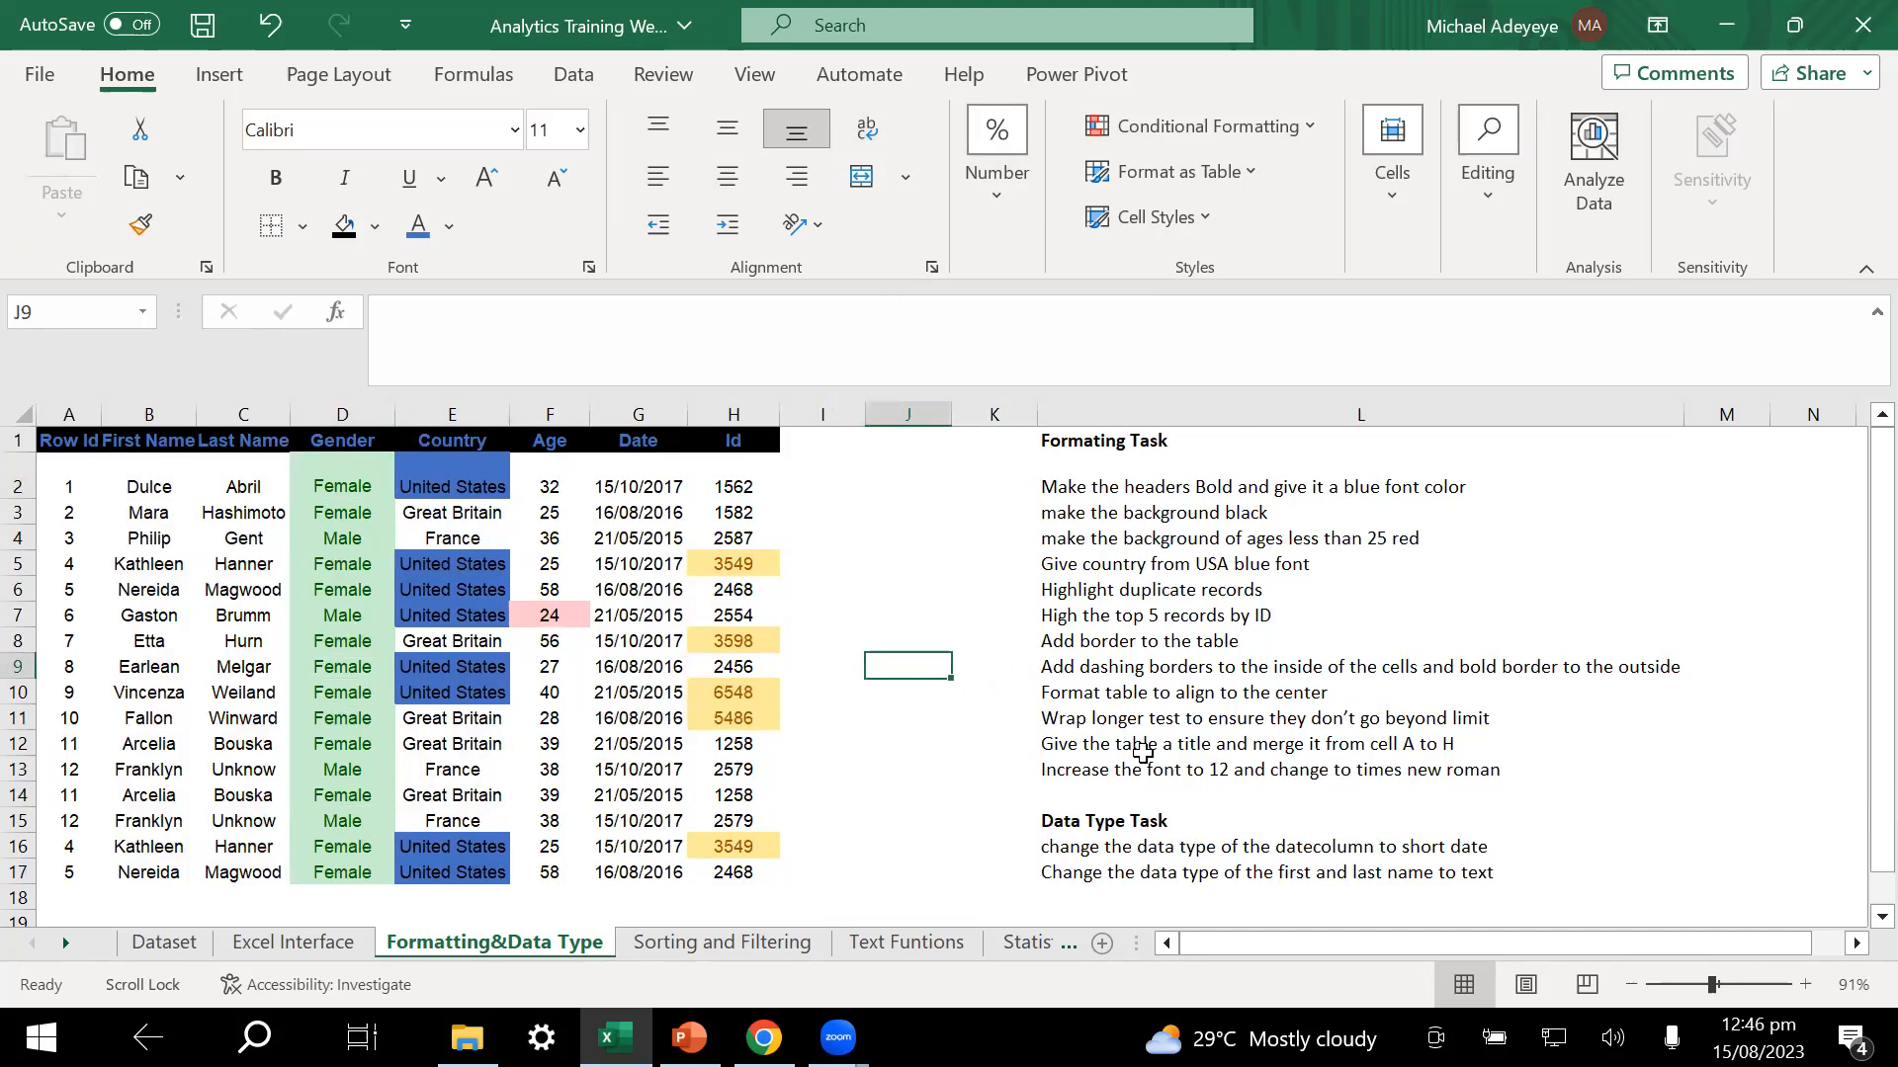
{"action": "scroll", "coordinate": [1144, 751], "scroll_direction": "down", "scroll_amount": 2}
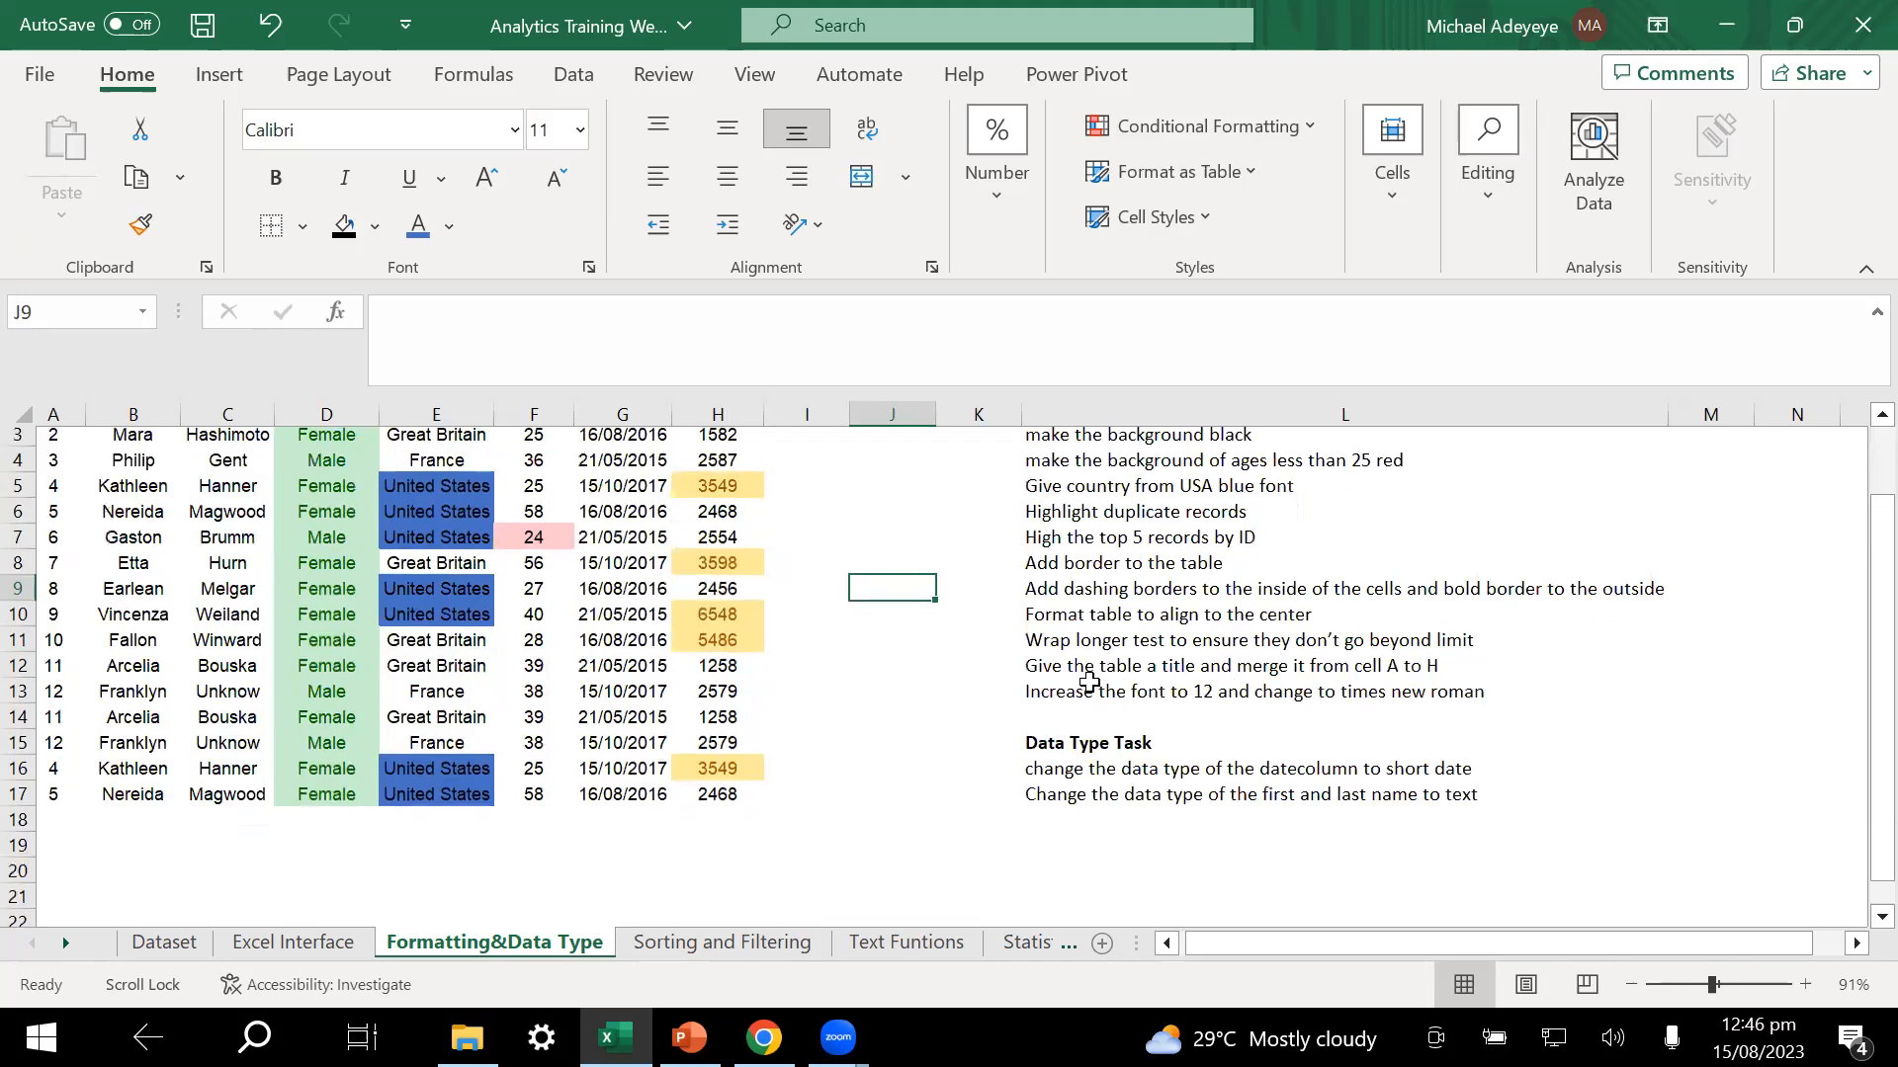
{"action": "scroll", "coordinate": [990, 664], "scroll_direction": "up", "scroll_amount": 2}
{"action": "left_click", "coordinate": [1134, 741]}
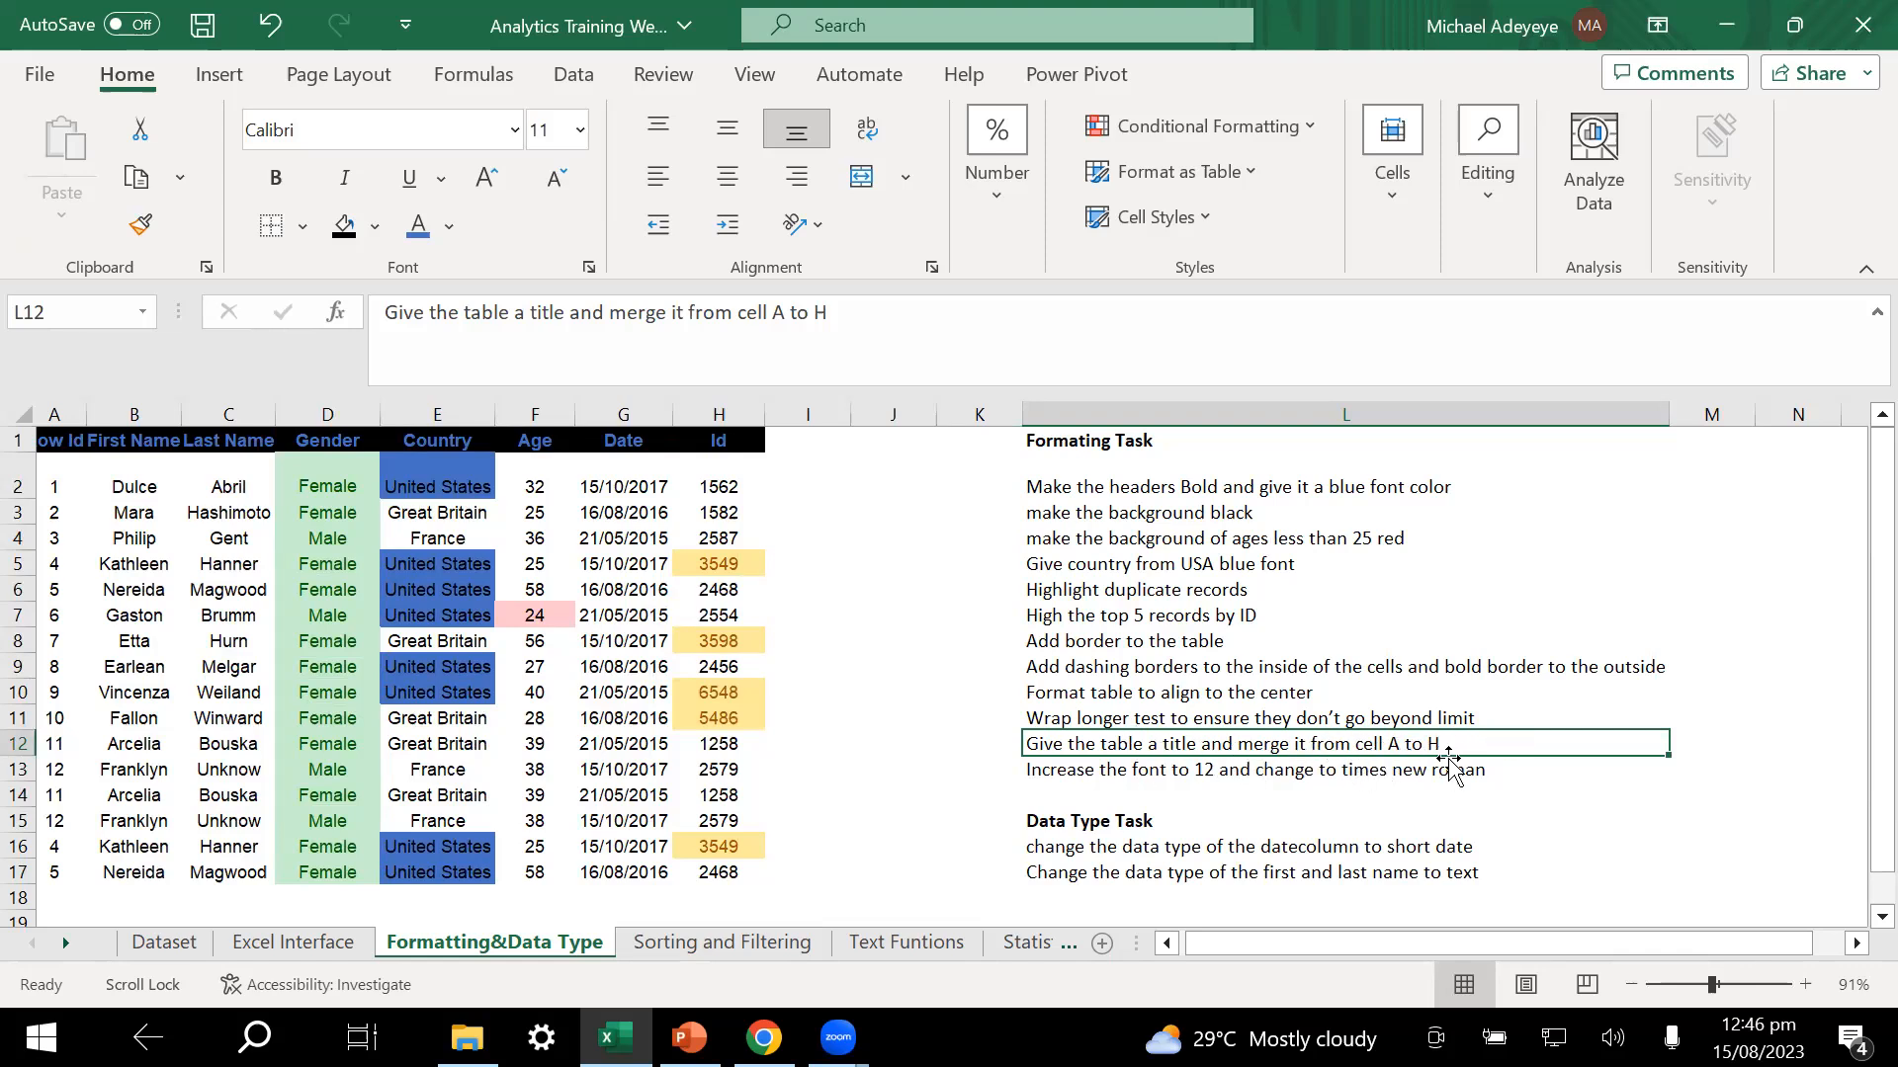
{"action": "left_click", "coordinate": [528, 743]}
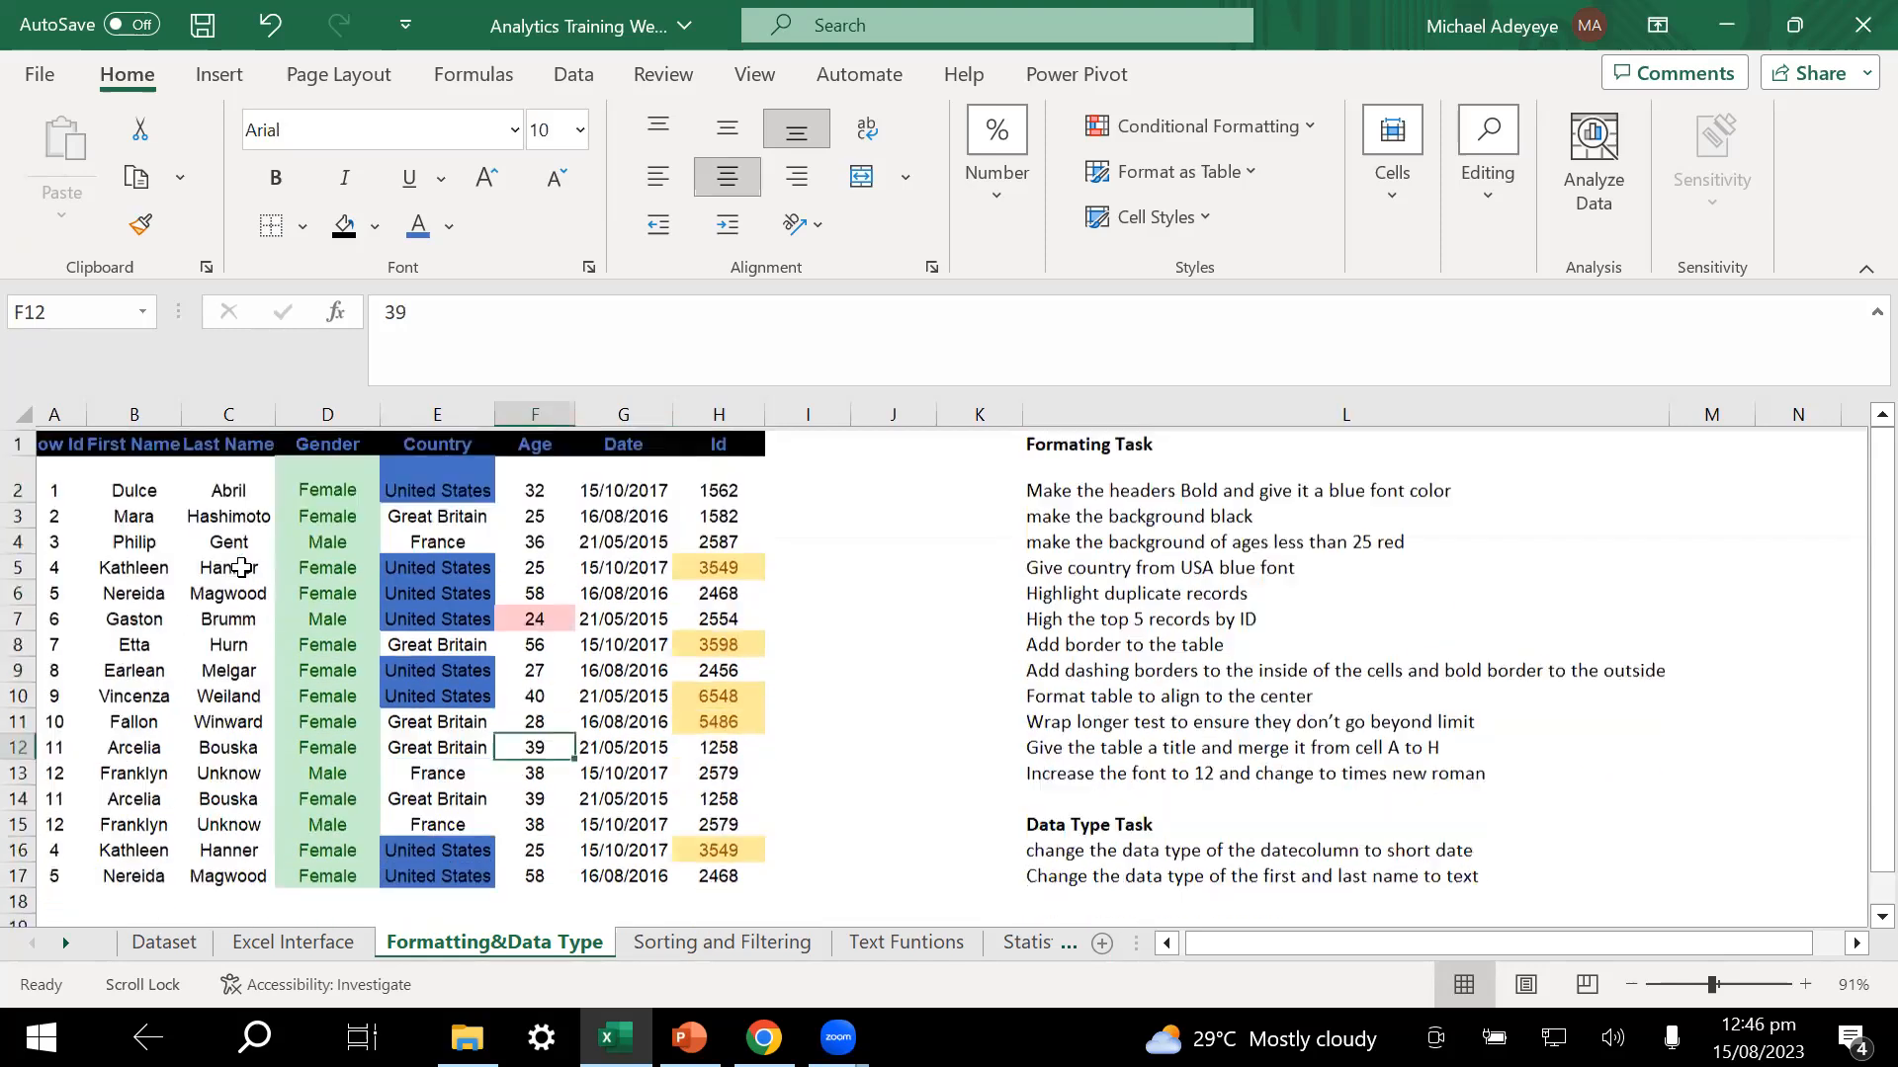
{"action": "left_click", "coordinate": [196, 508]}
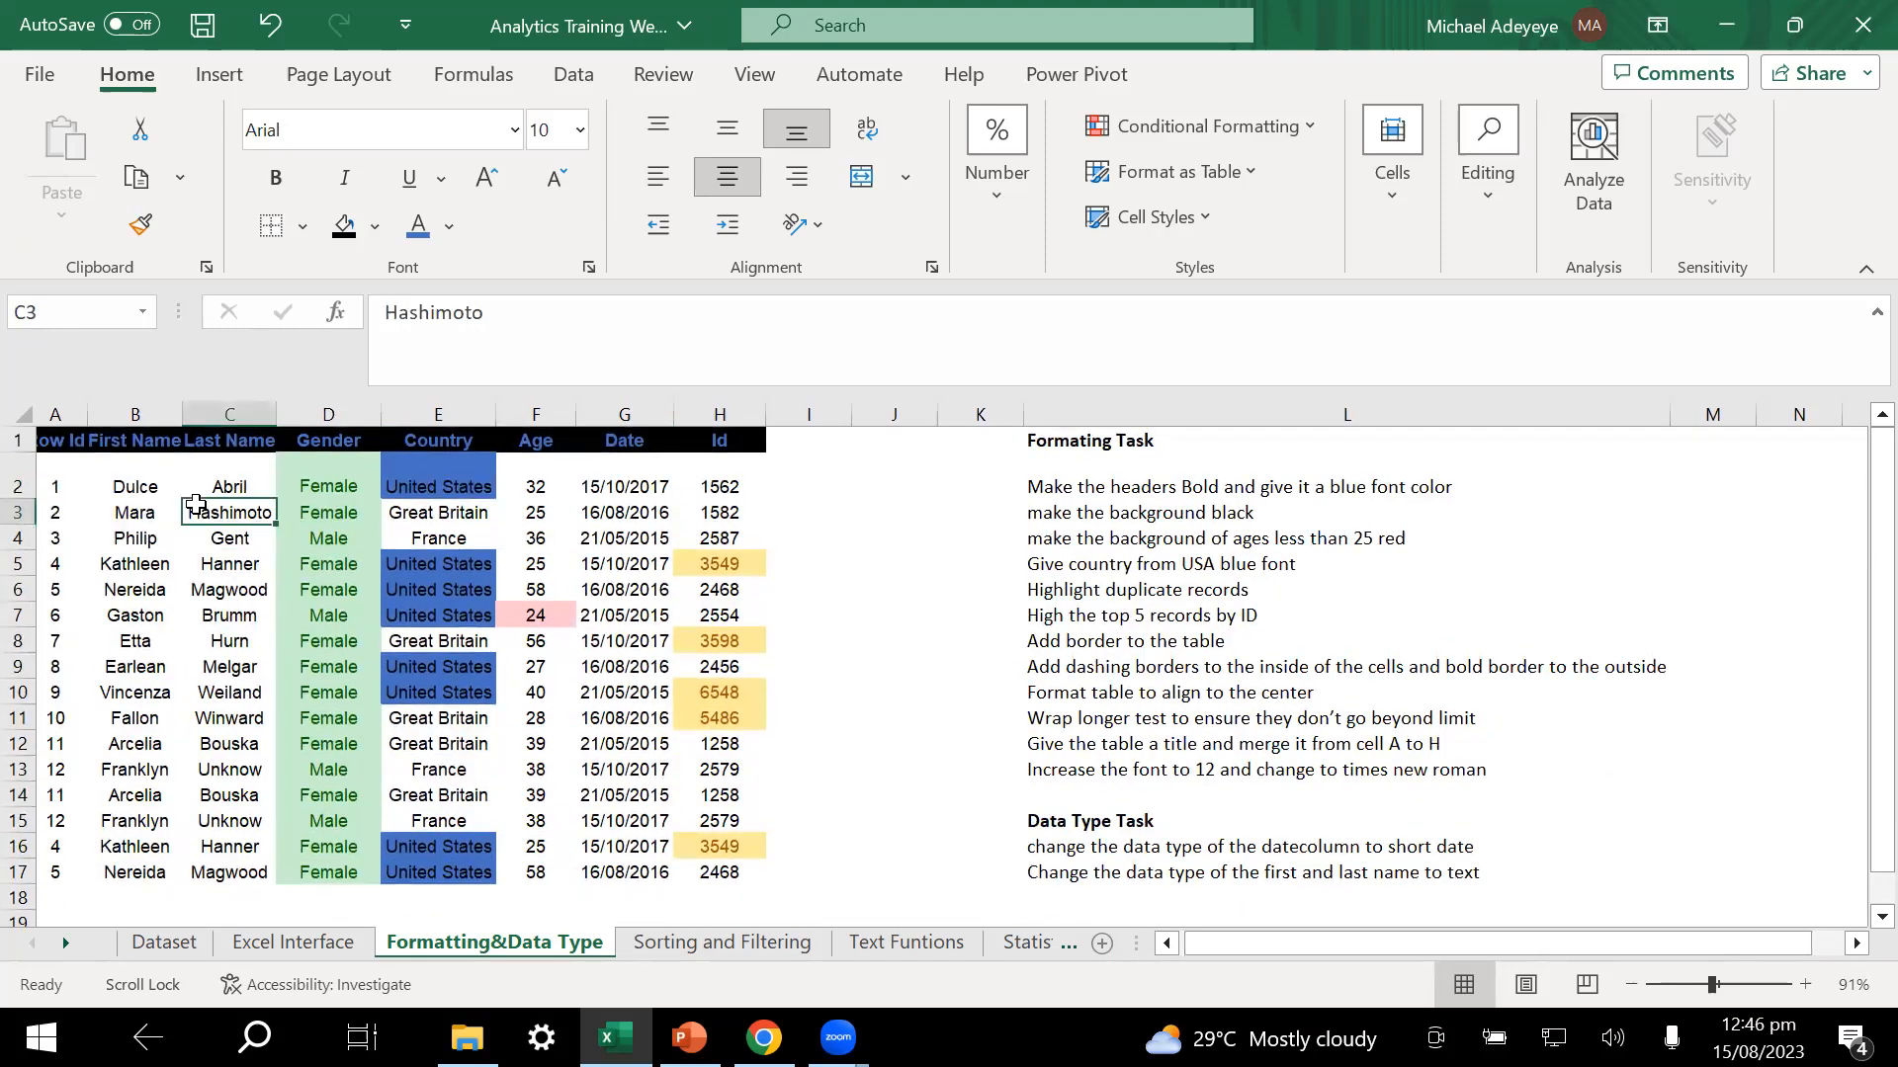
{"action": "key", "text": "ctrl+a"}
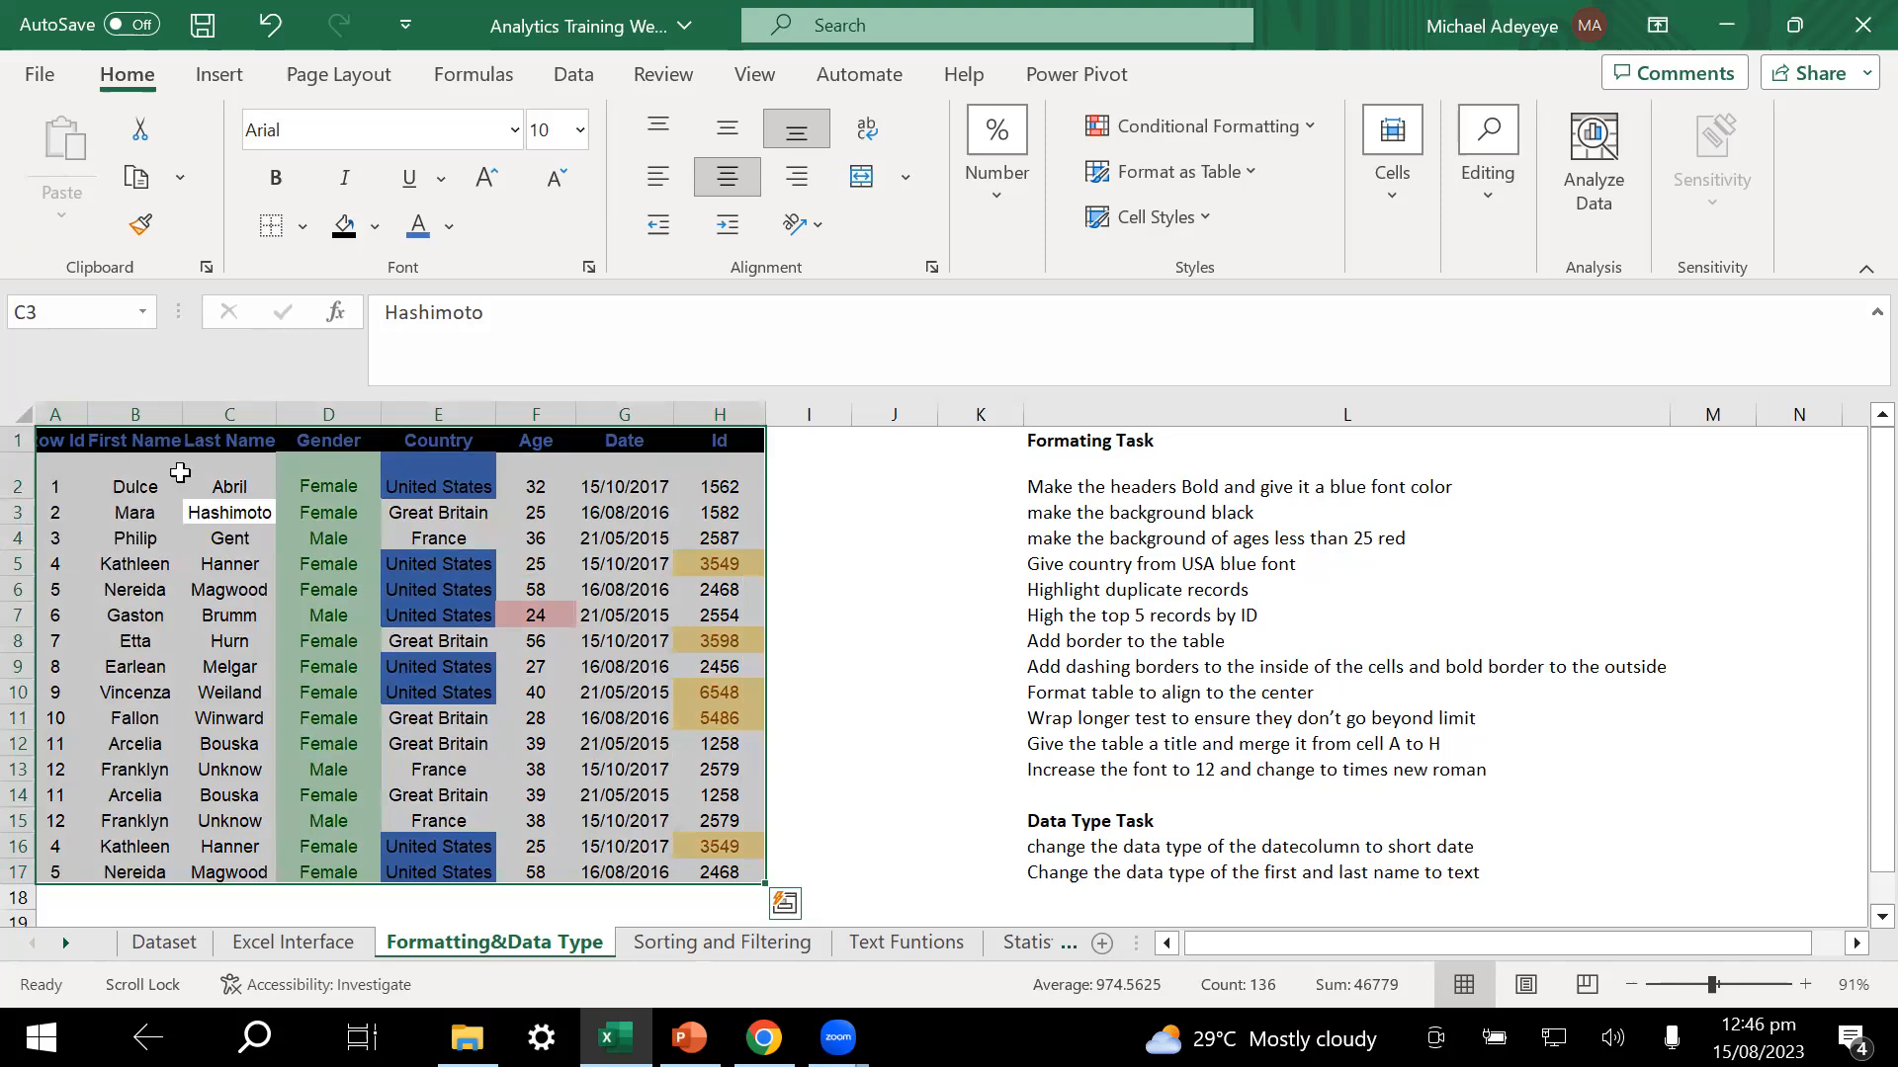
{"action": "left_click", "coordinate": [294, 563]}
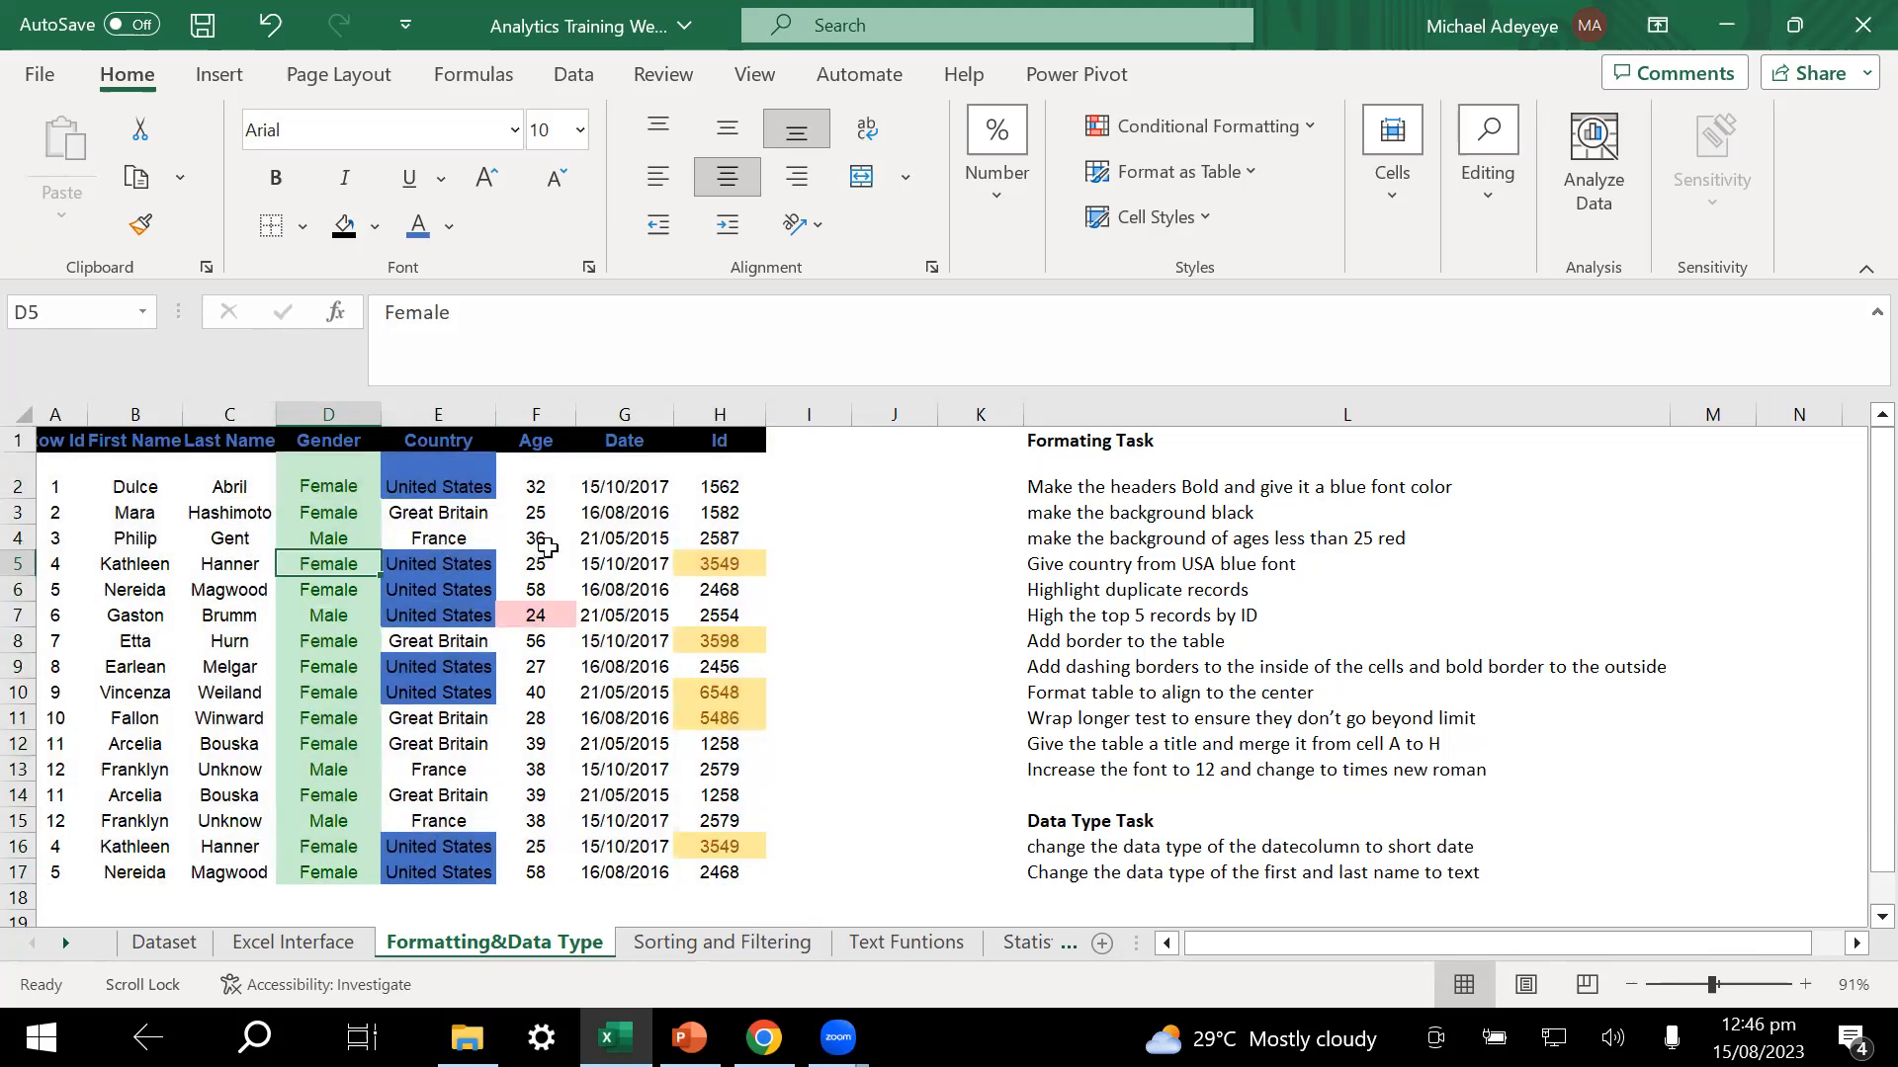
- Auto-fit the widths of all the sheet's columns to their contents
{"action": "left_click", "coordinate": [24, 415]}
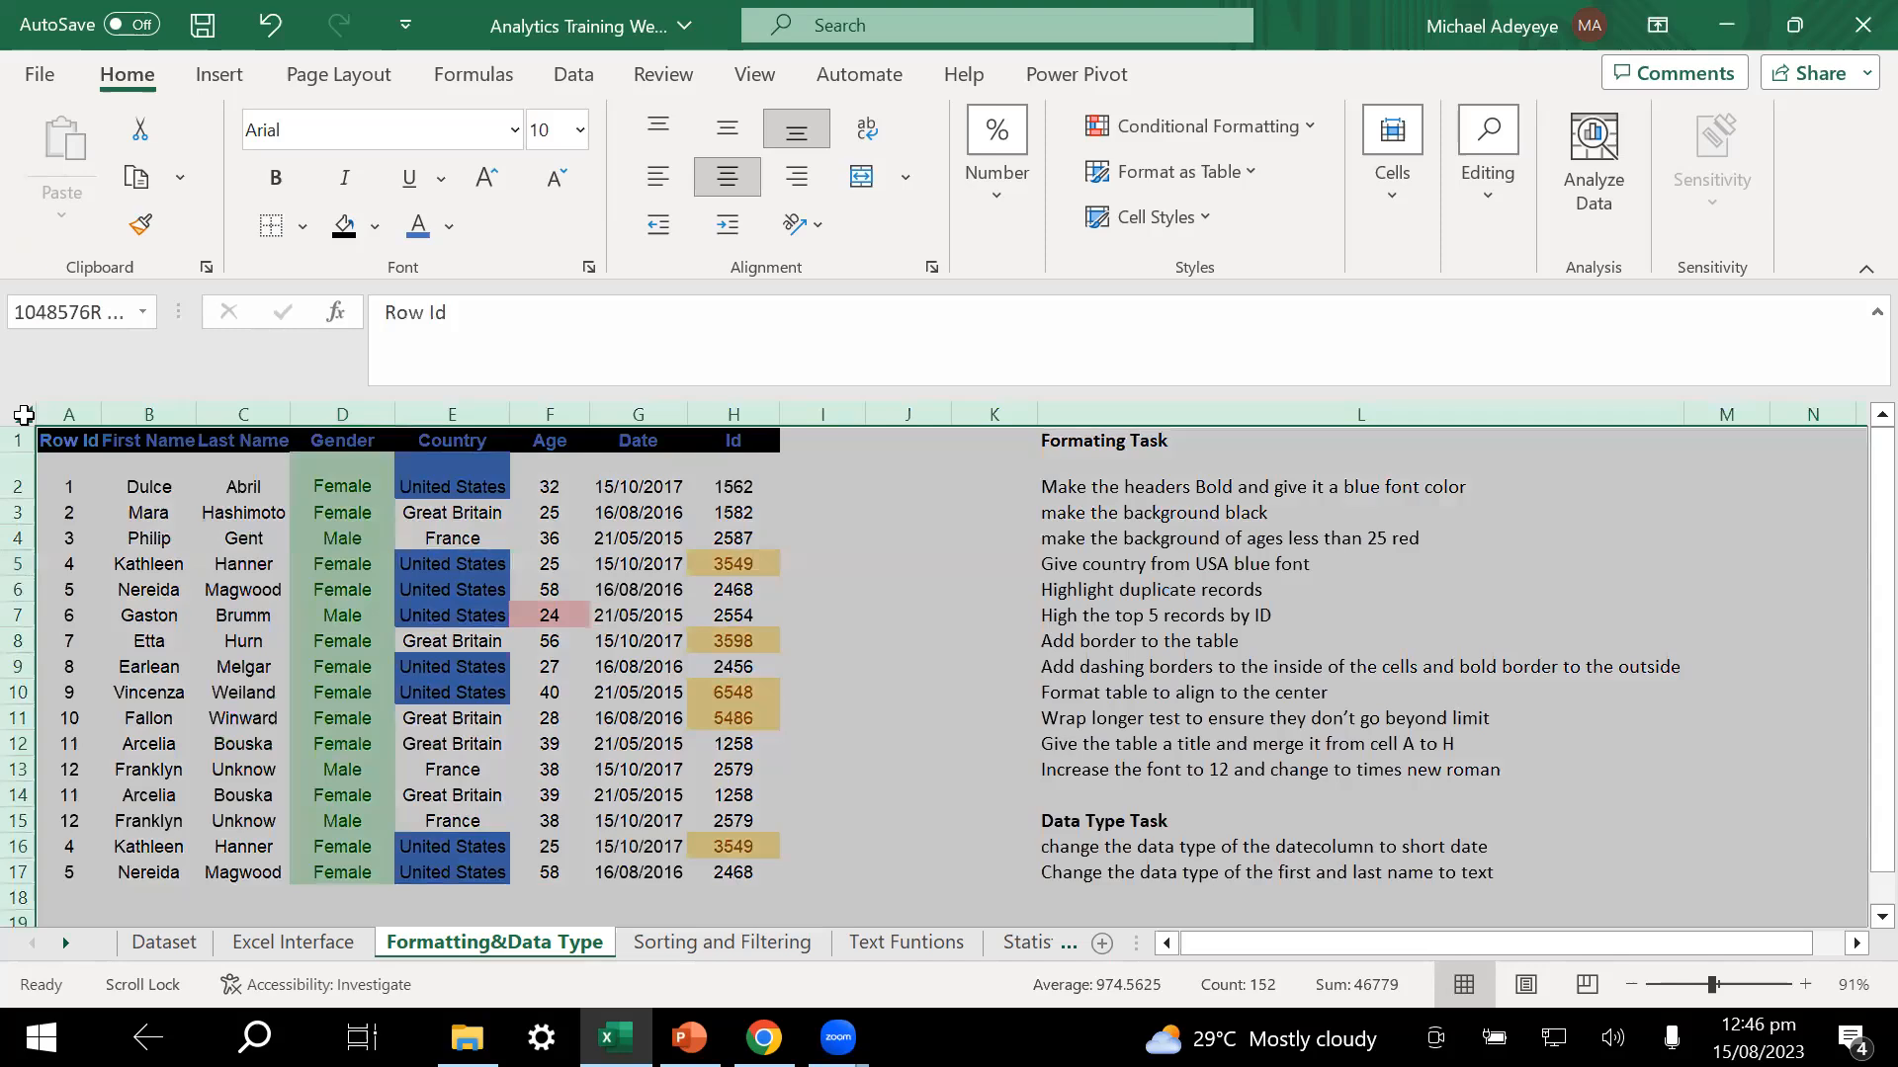
{"action": "double_click", "coordinate": [99, 414]}
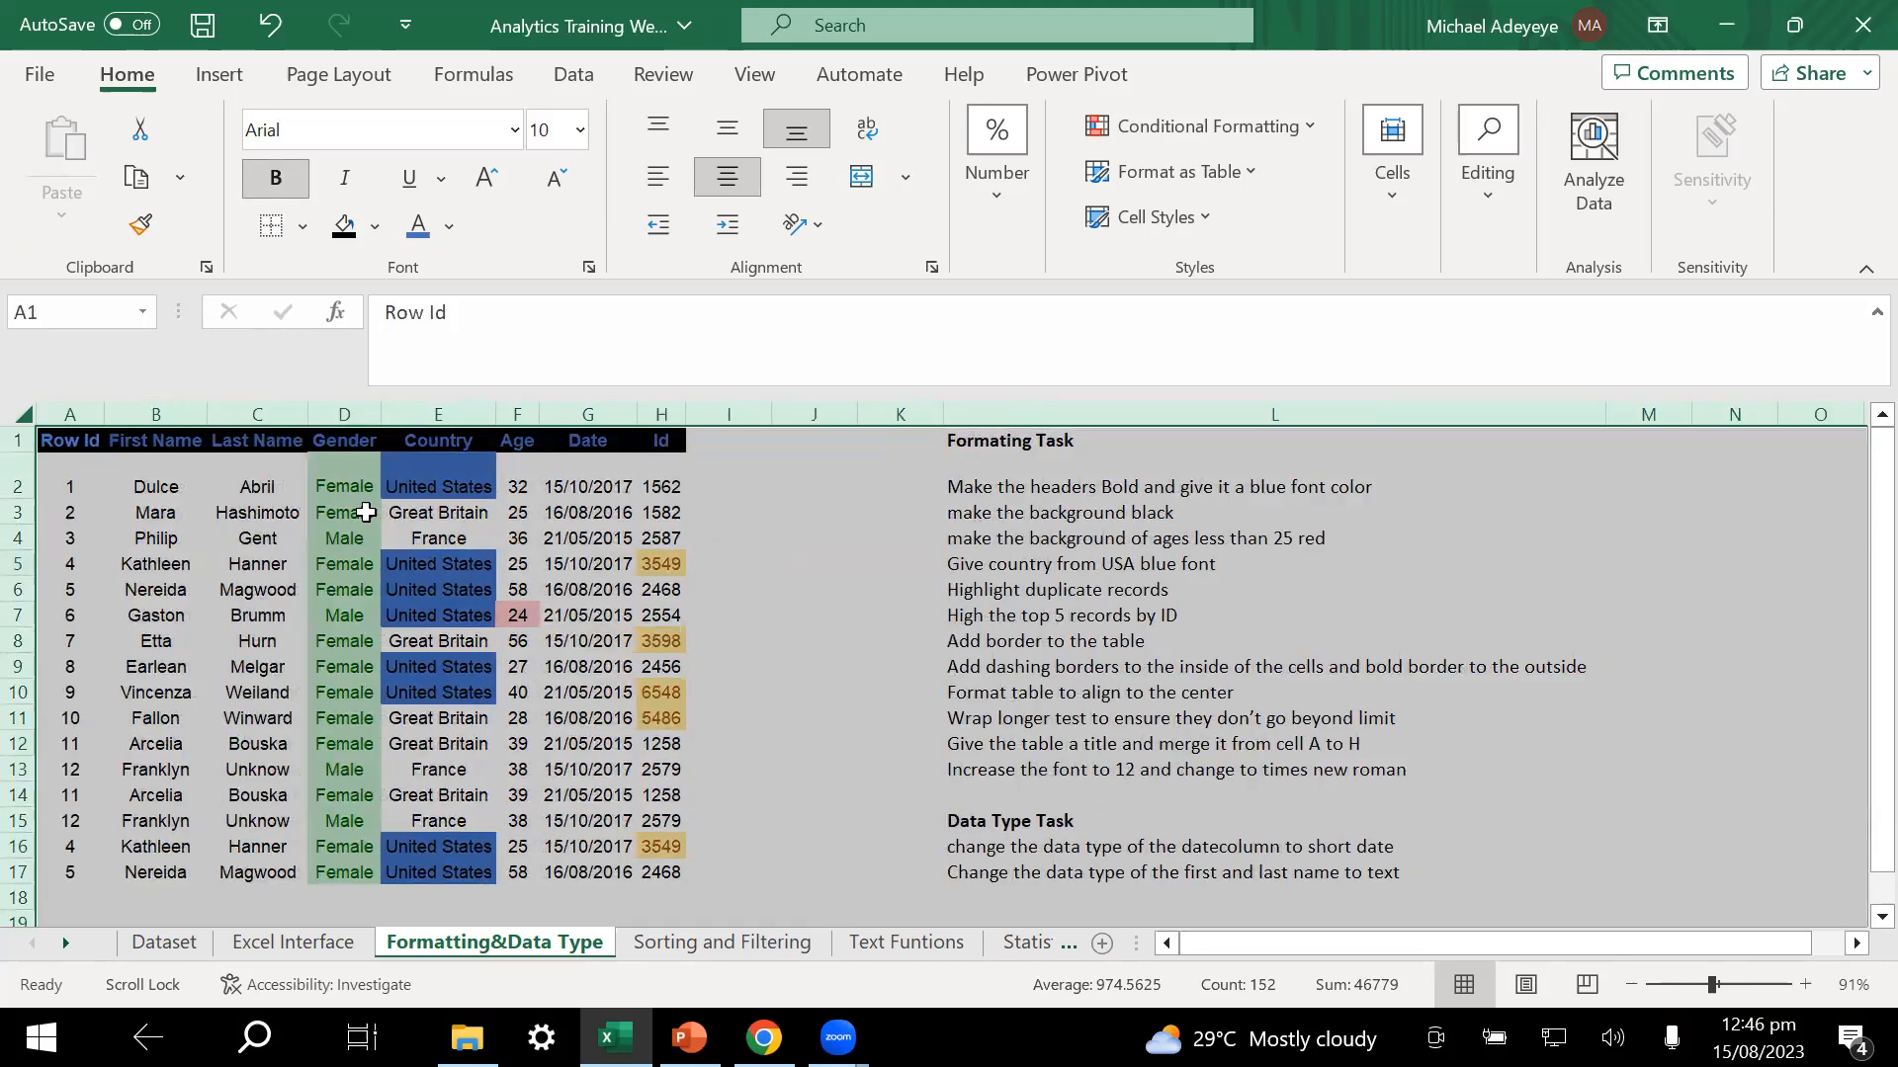
{"action": "left_click", "coordinate": [495, 675]}
{"action": "left_click", "coordinate": [297, 568]}
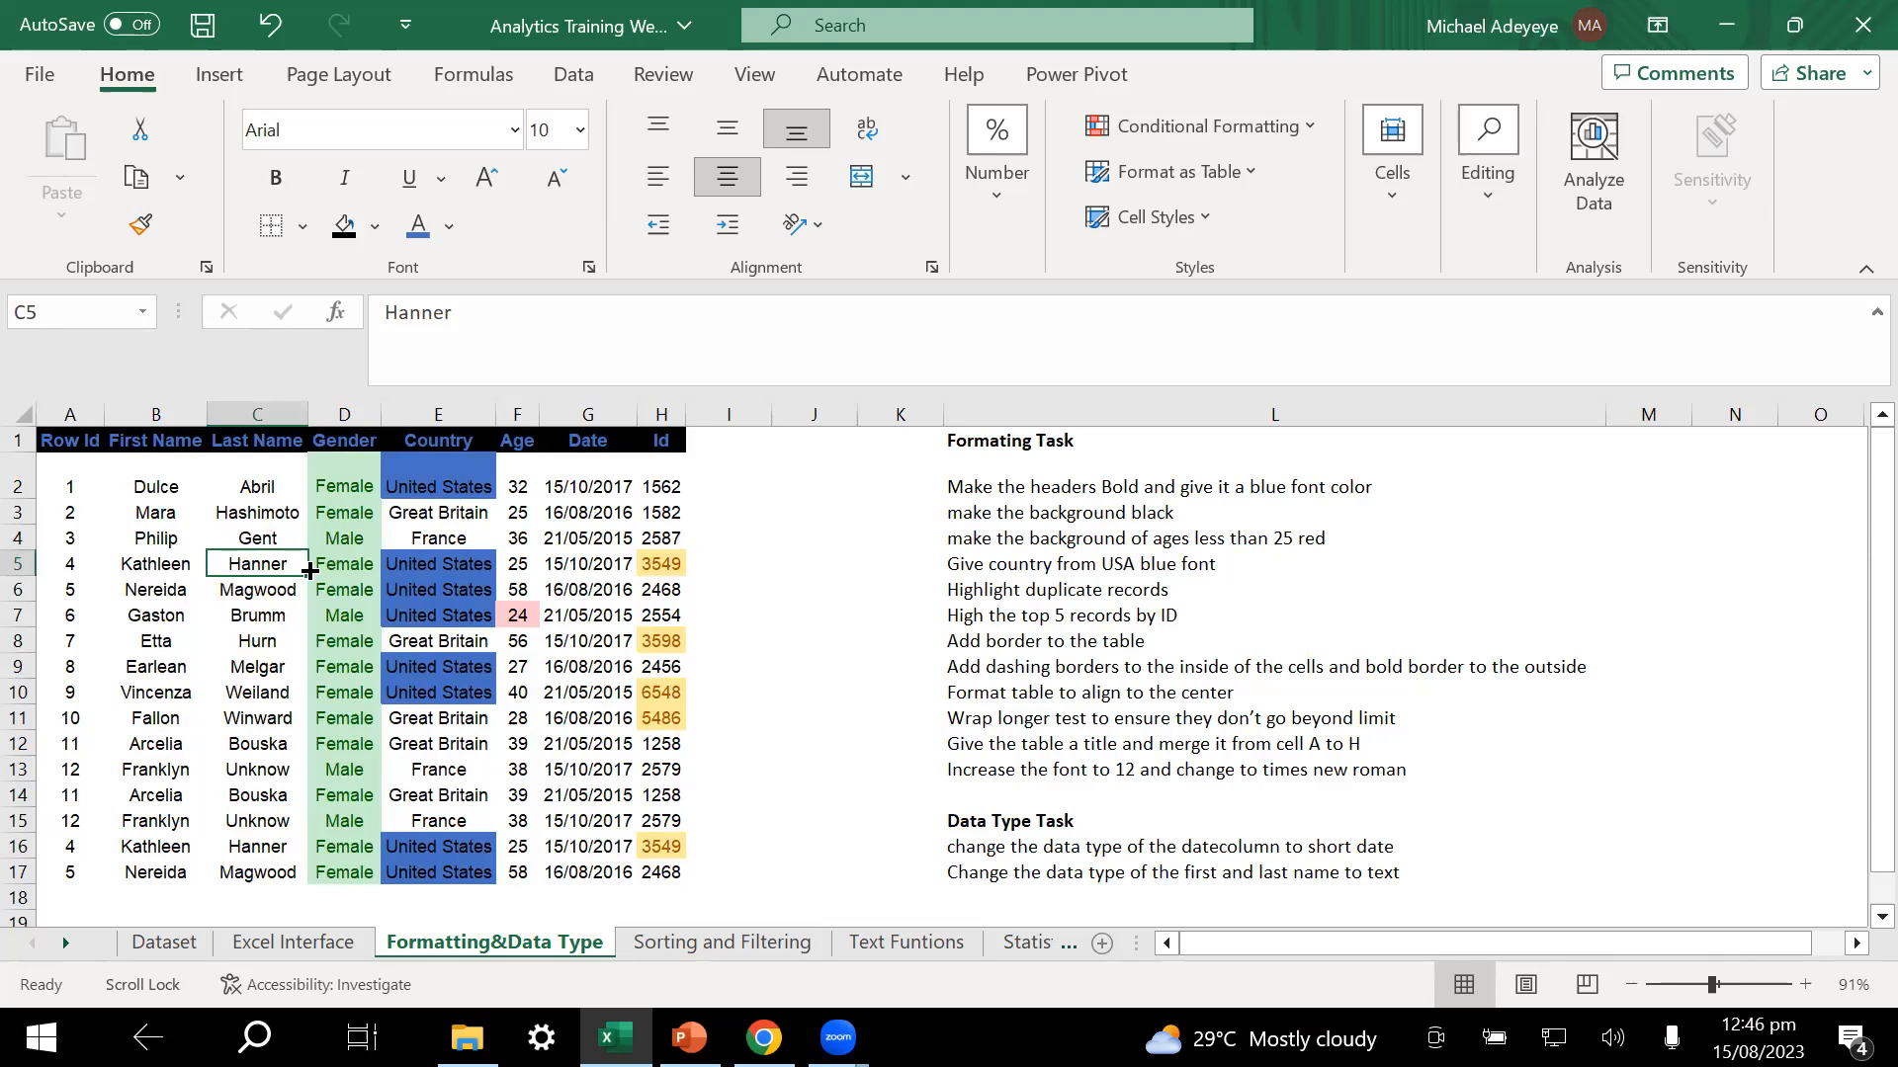
- Move table A1:H17 down one row so it starts at A2, leaving row 1 empty for a title
{"action": "left_click_drag", "start_coordinate": [69, 440], "coordinate": [668, 876]}
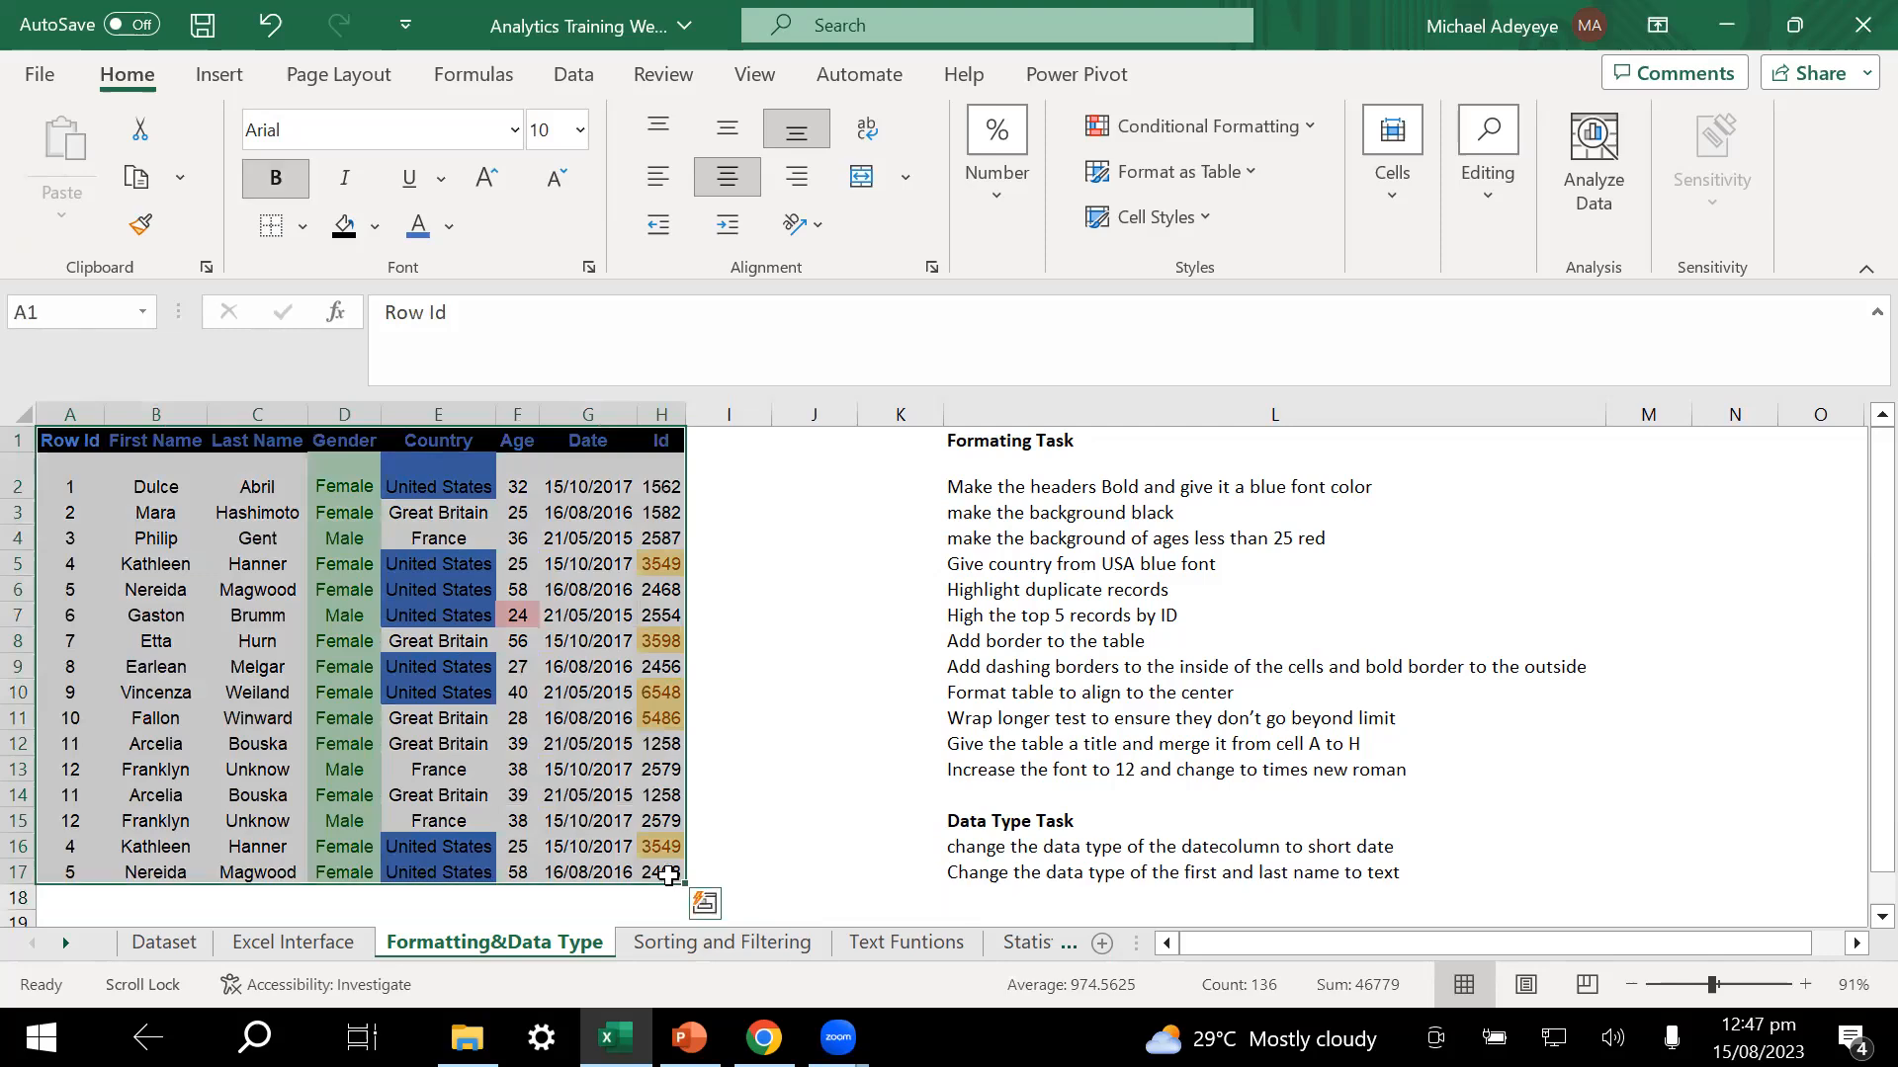
{"action": "key", "text": "ctrl+c"}
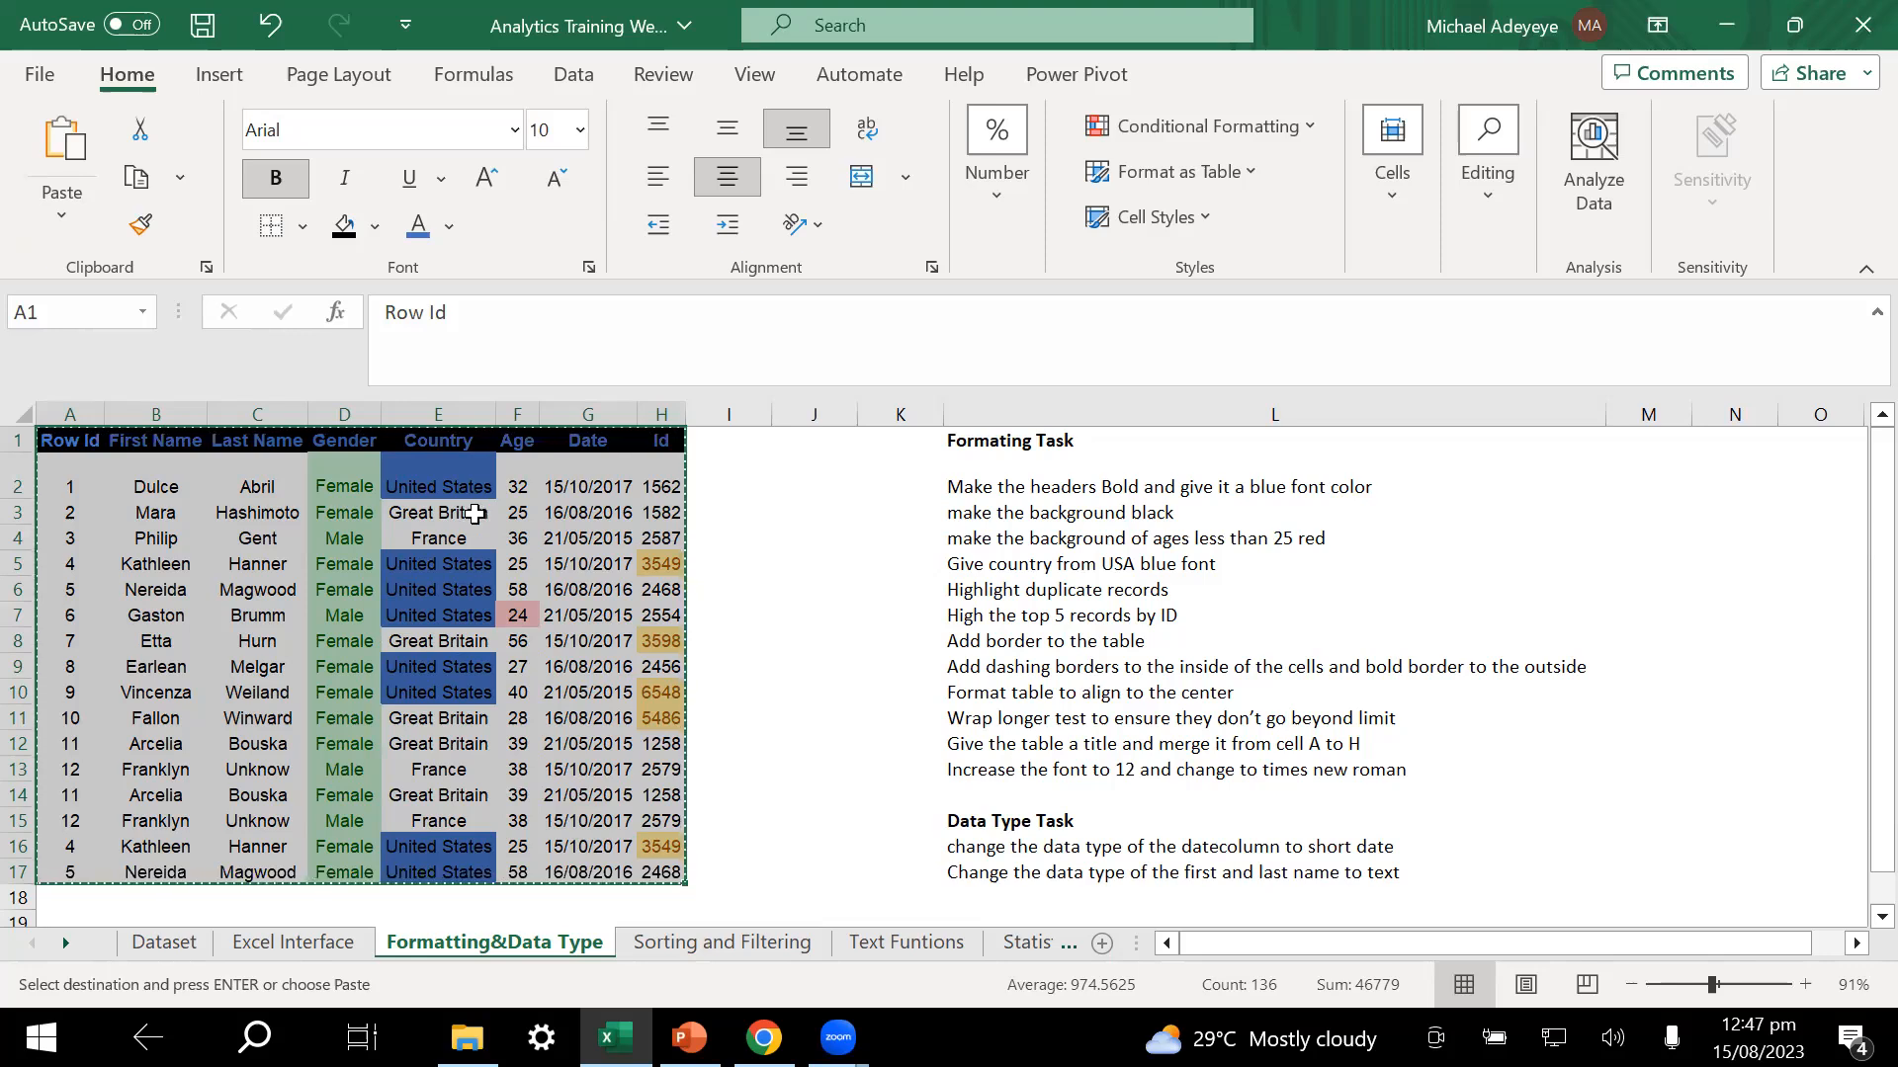
{"action": "left_click", "coordinate": [75, 474]}
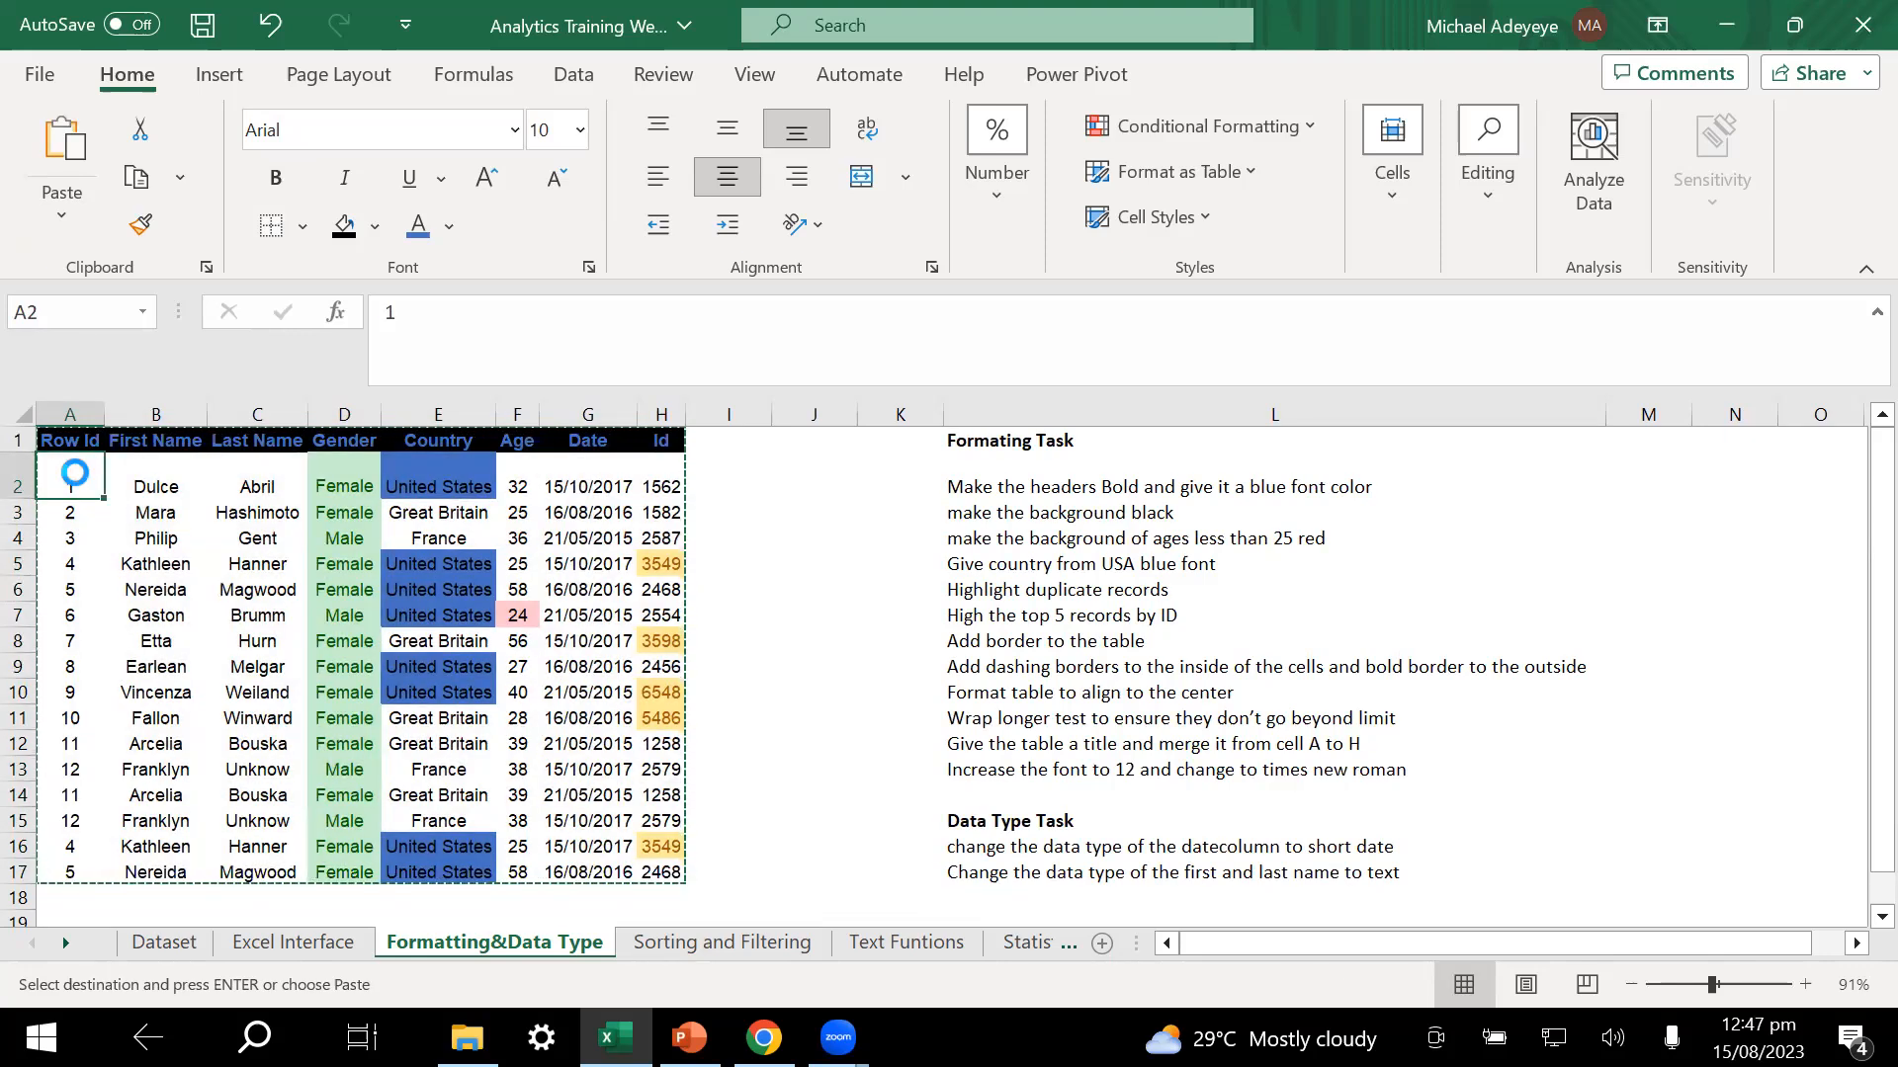
{"action": "key", "text": "ctrl+v"}
{"action": "left_click", "coordinate": [421, 583]}
{"action": "left_click", "coordinate": [630, 594]}
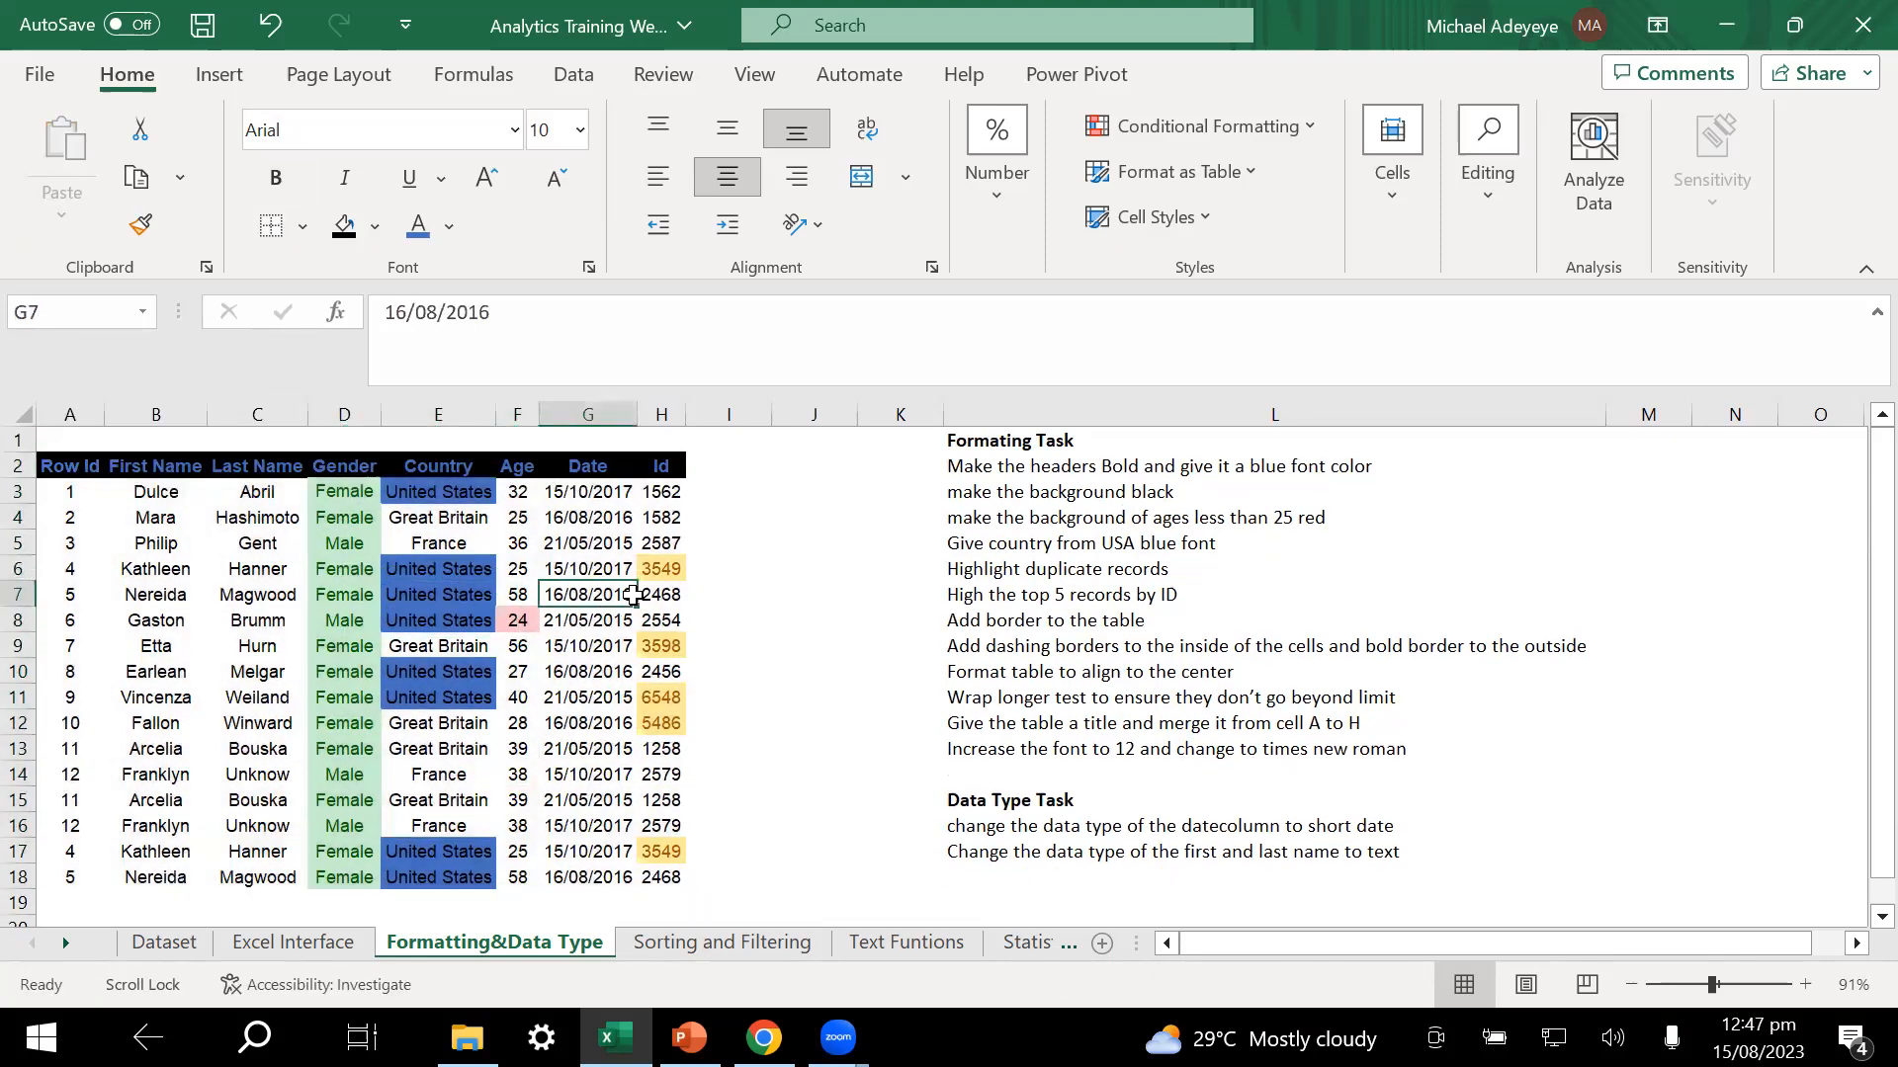
{"action": "left_click", "coordinate": [749, 620]}
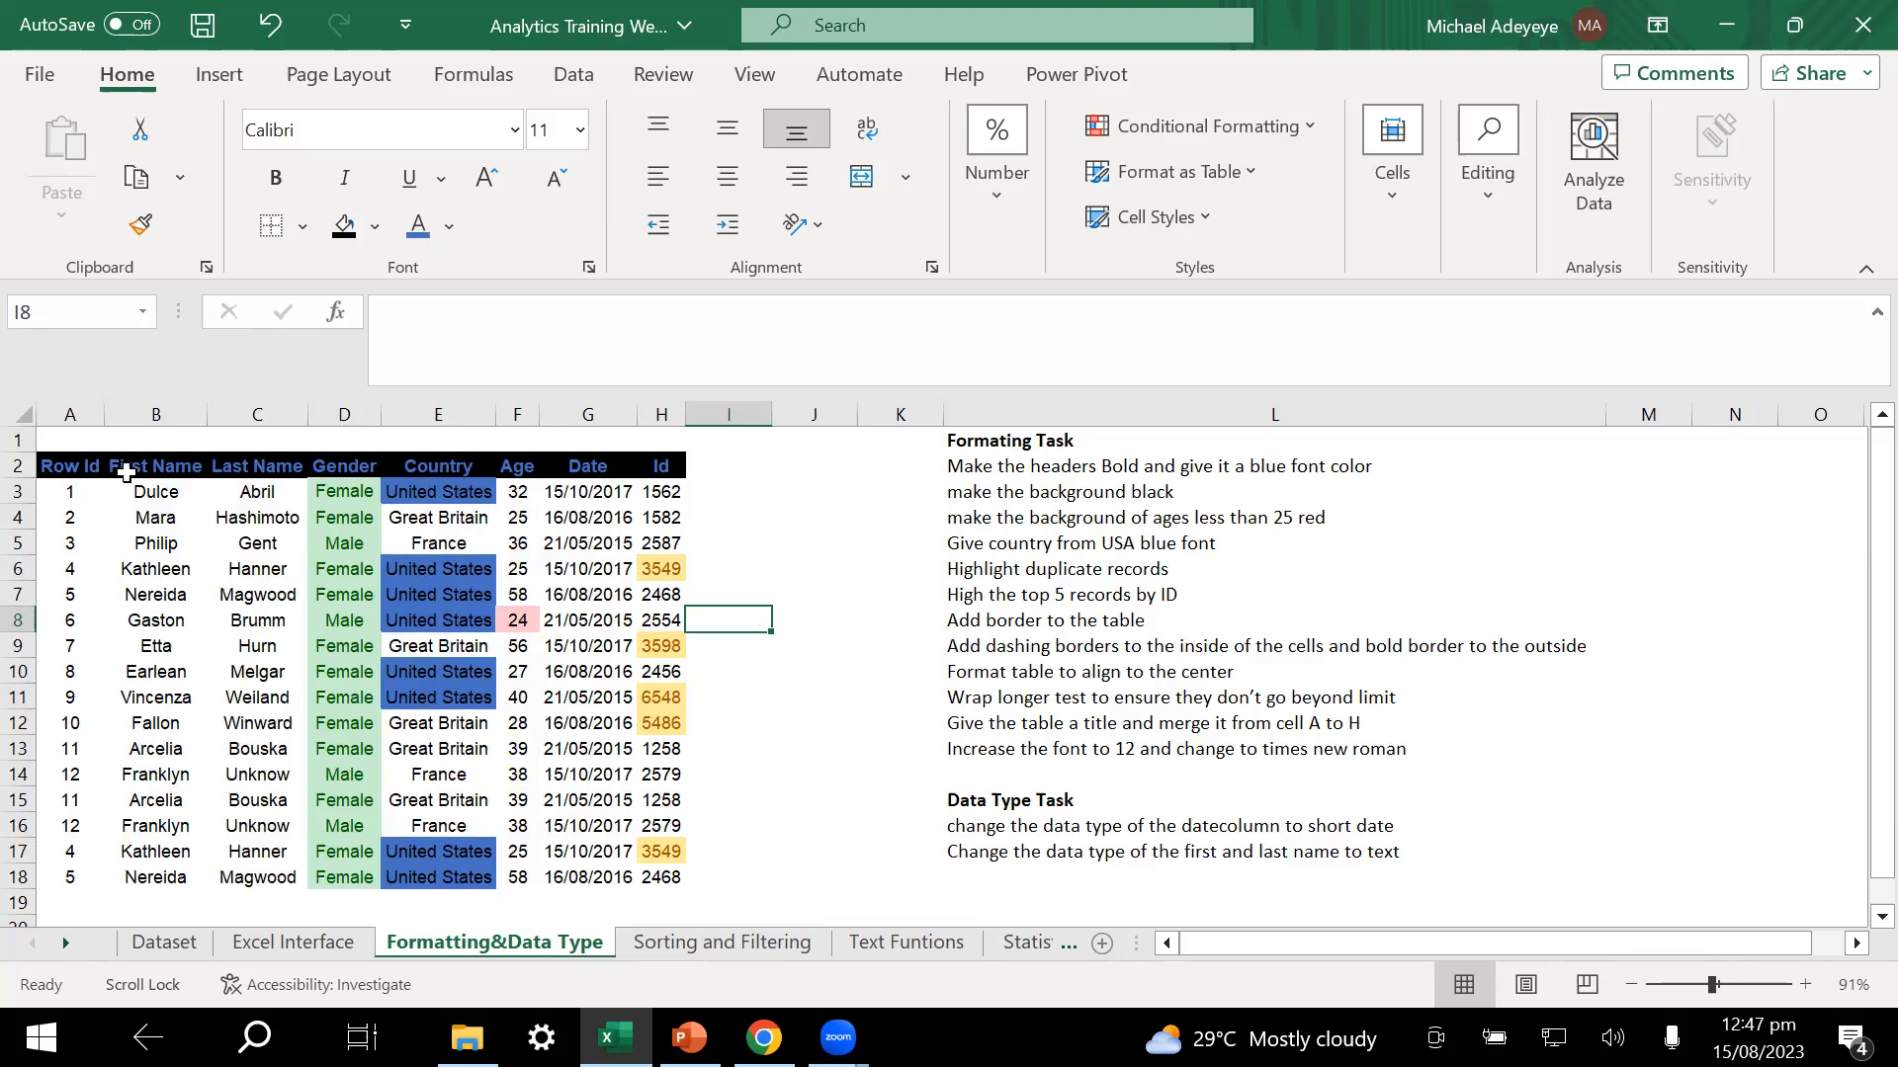
- Enter the title "My first table" in cell A1
{"action": "left_click", "coordinate": [77, 442]}
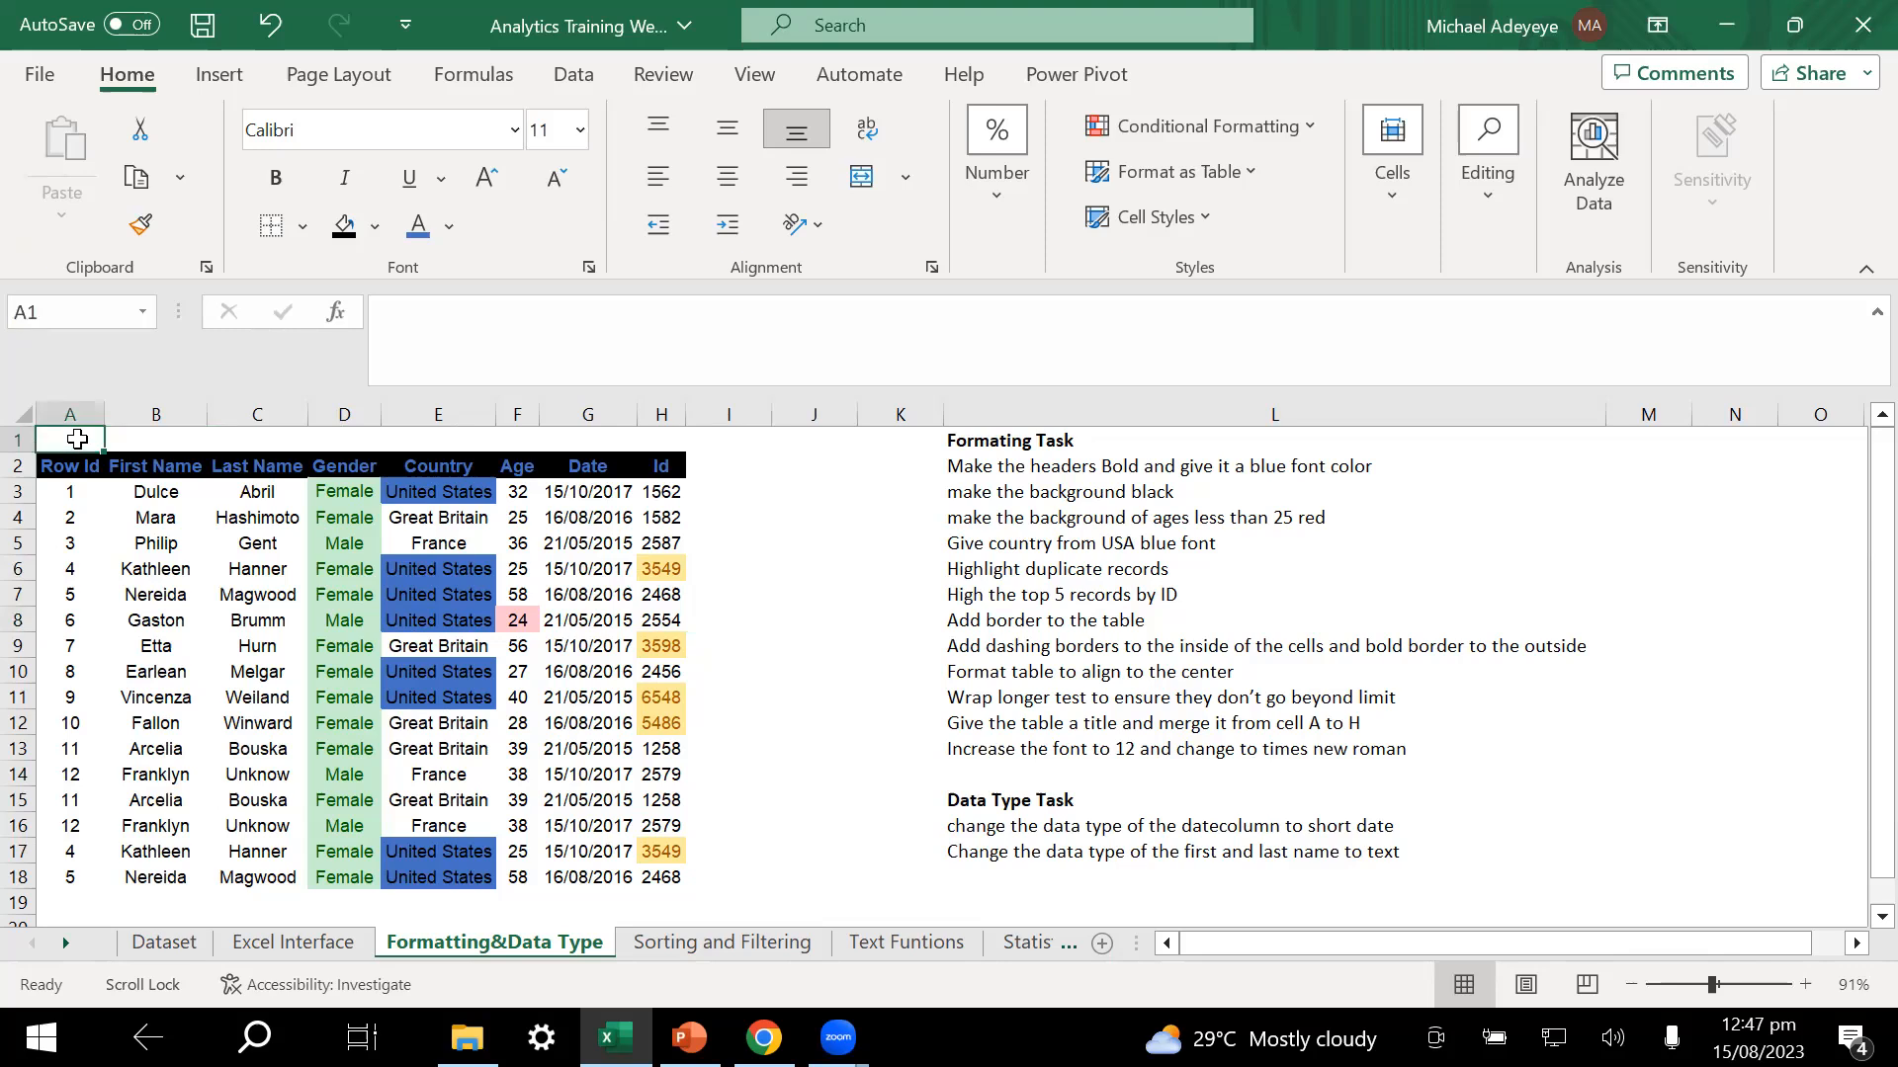
{"action": "type", "text": "My fir"}
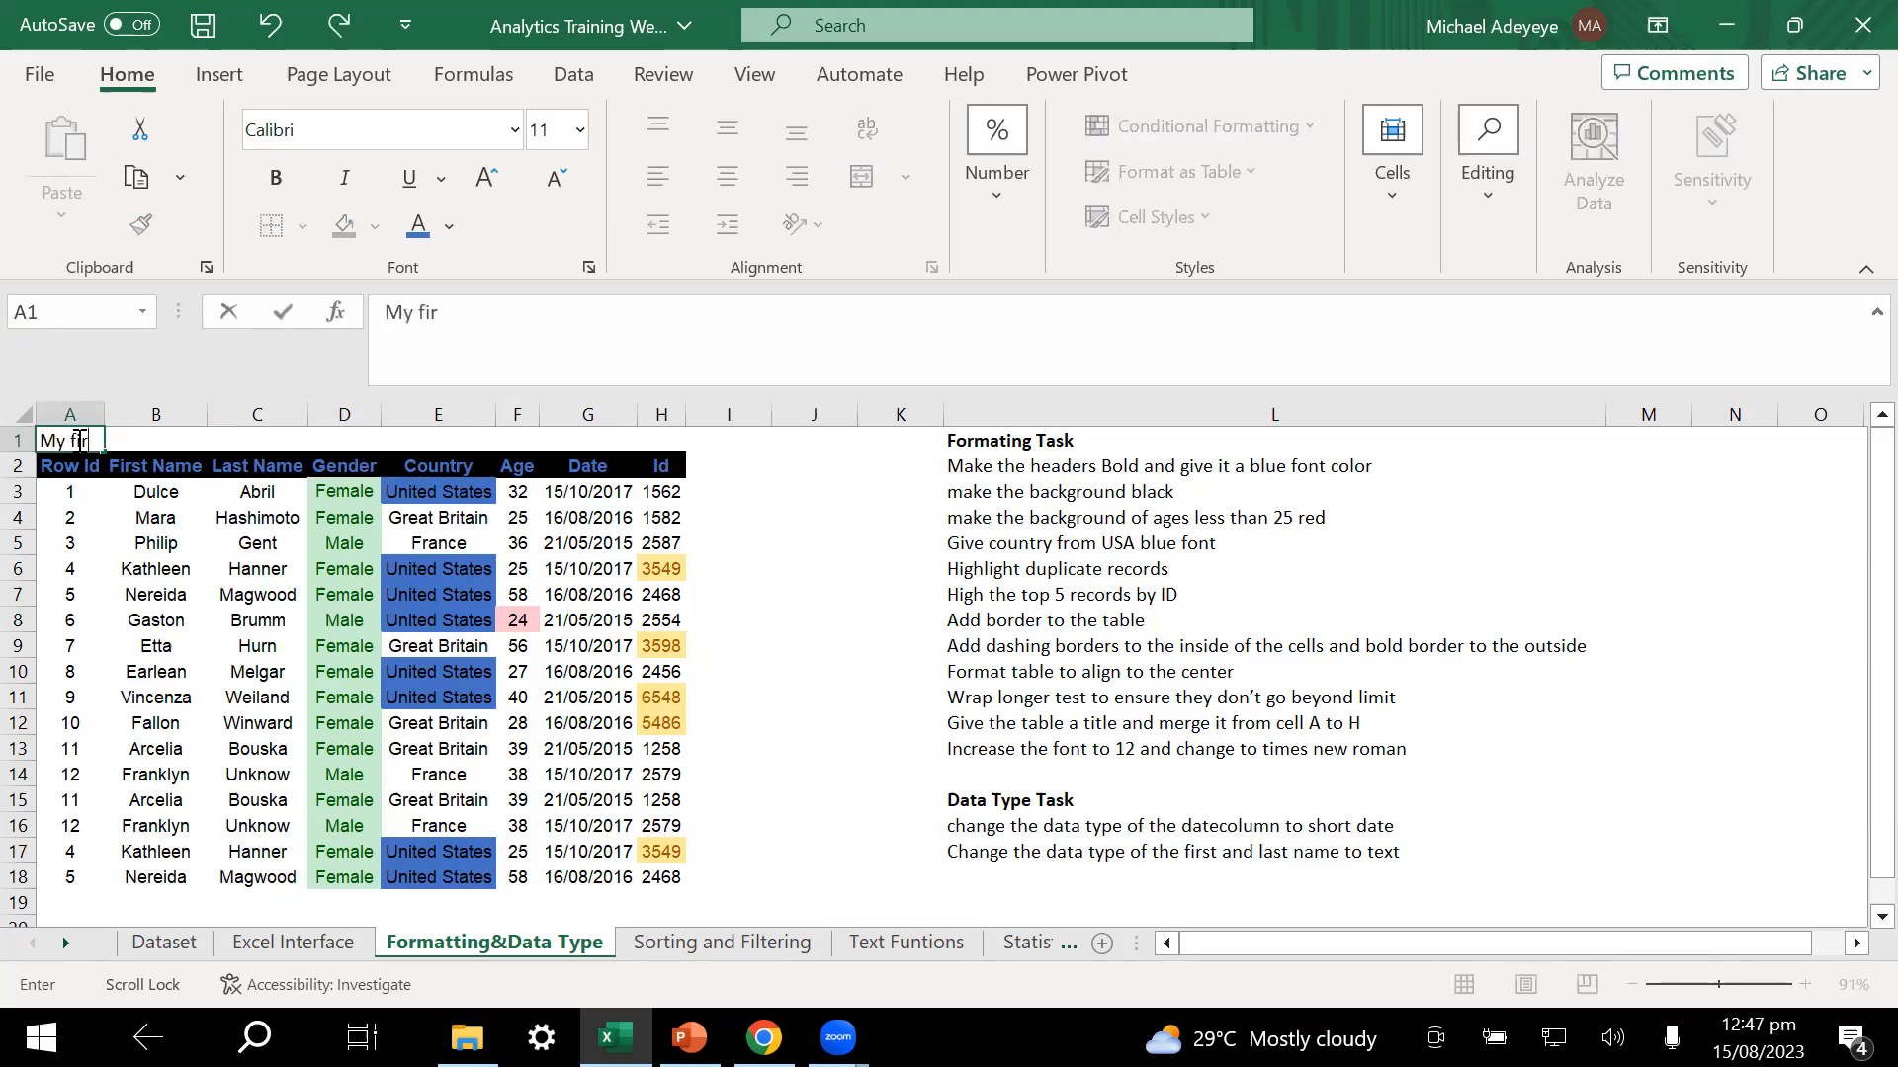
{"action": "key", "text": "BackSpace"}
{"action": "key", "text": "BackSpace"}
{"action": "type", "text": "ble"}
{"action": "key", "text": "Return"}
- Merge and center the title across cells A1 to H1
{"action": "left_click", "coordinate": [126, 438]}
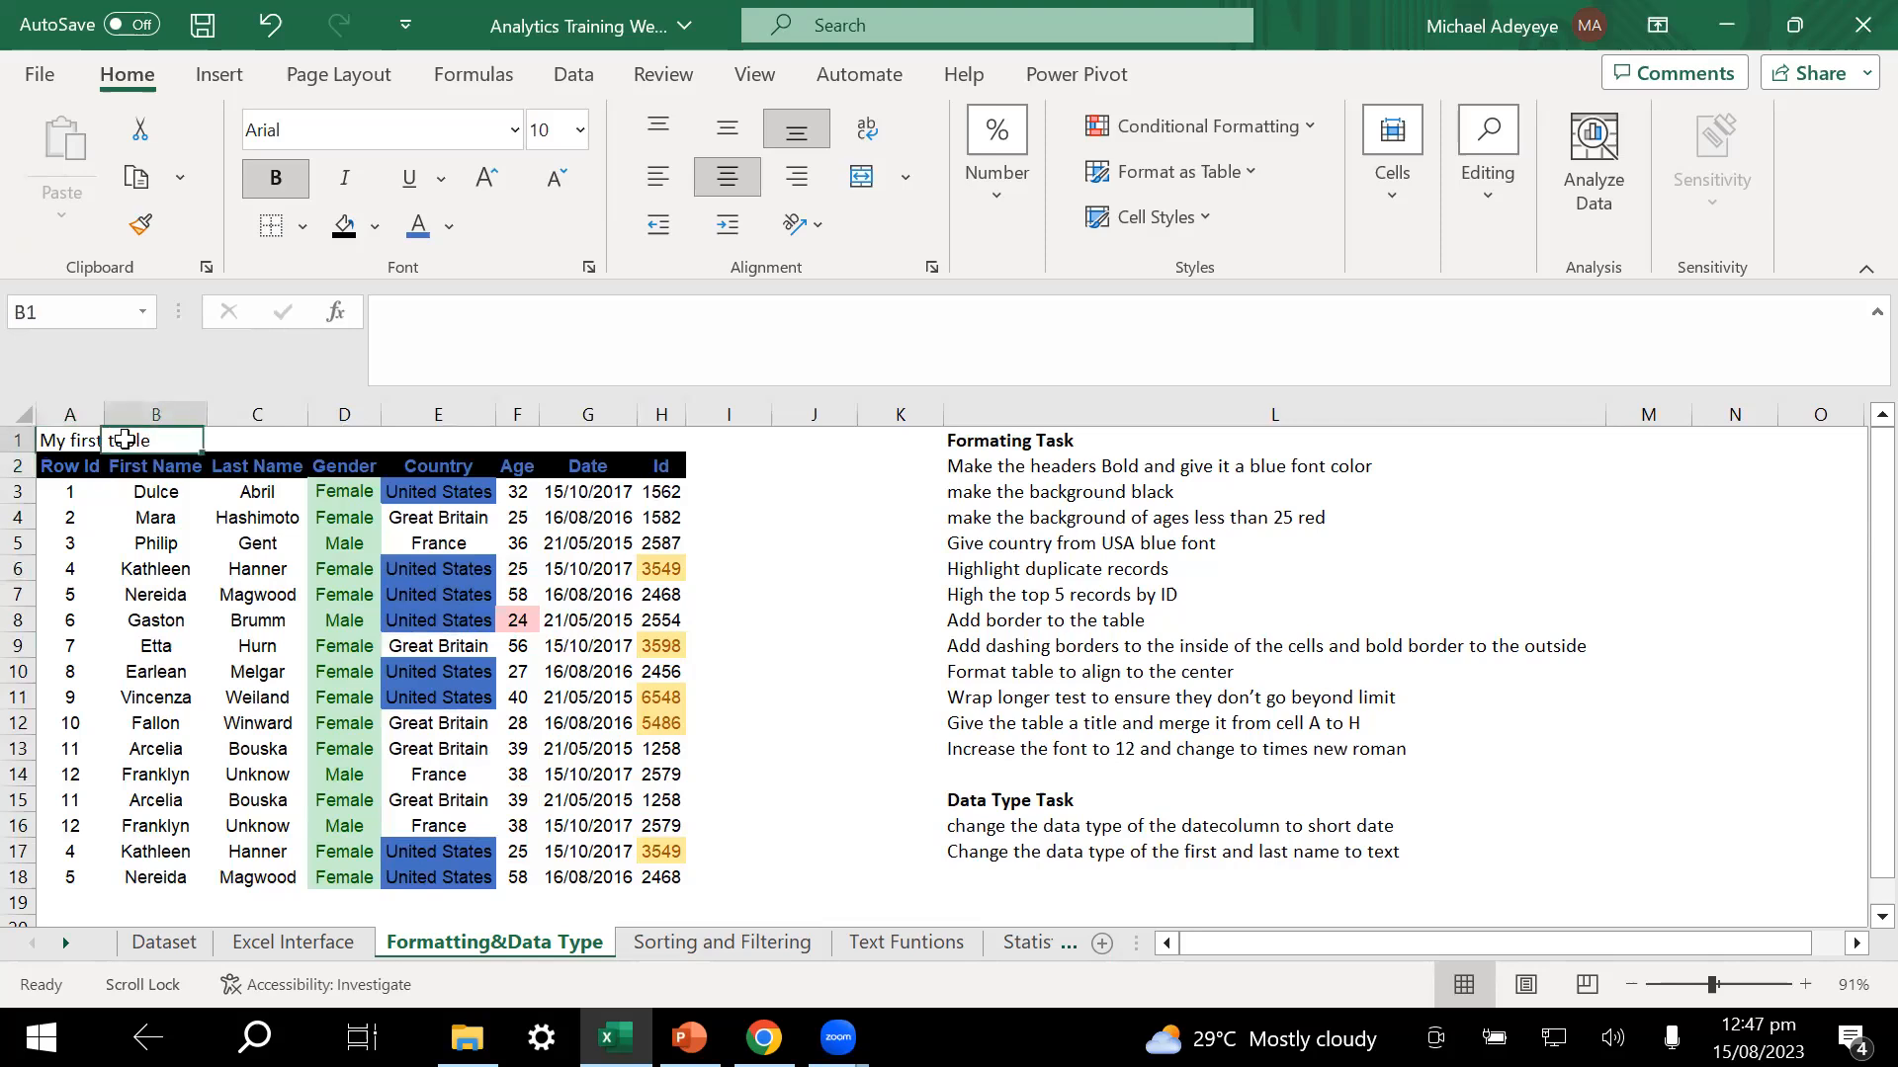
{"action": "left_click", "coordinate": [87, 439]}
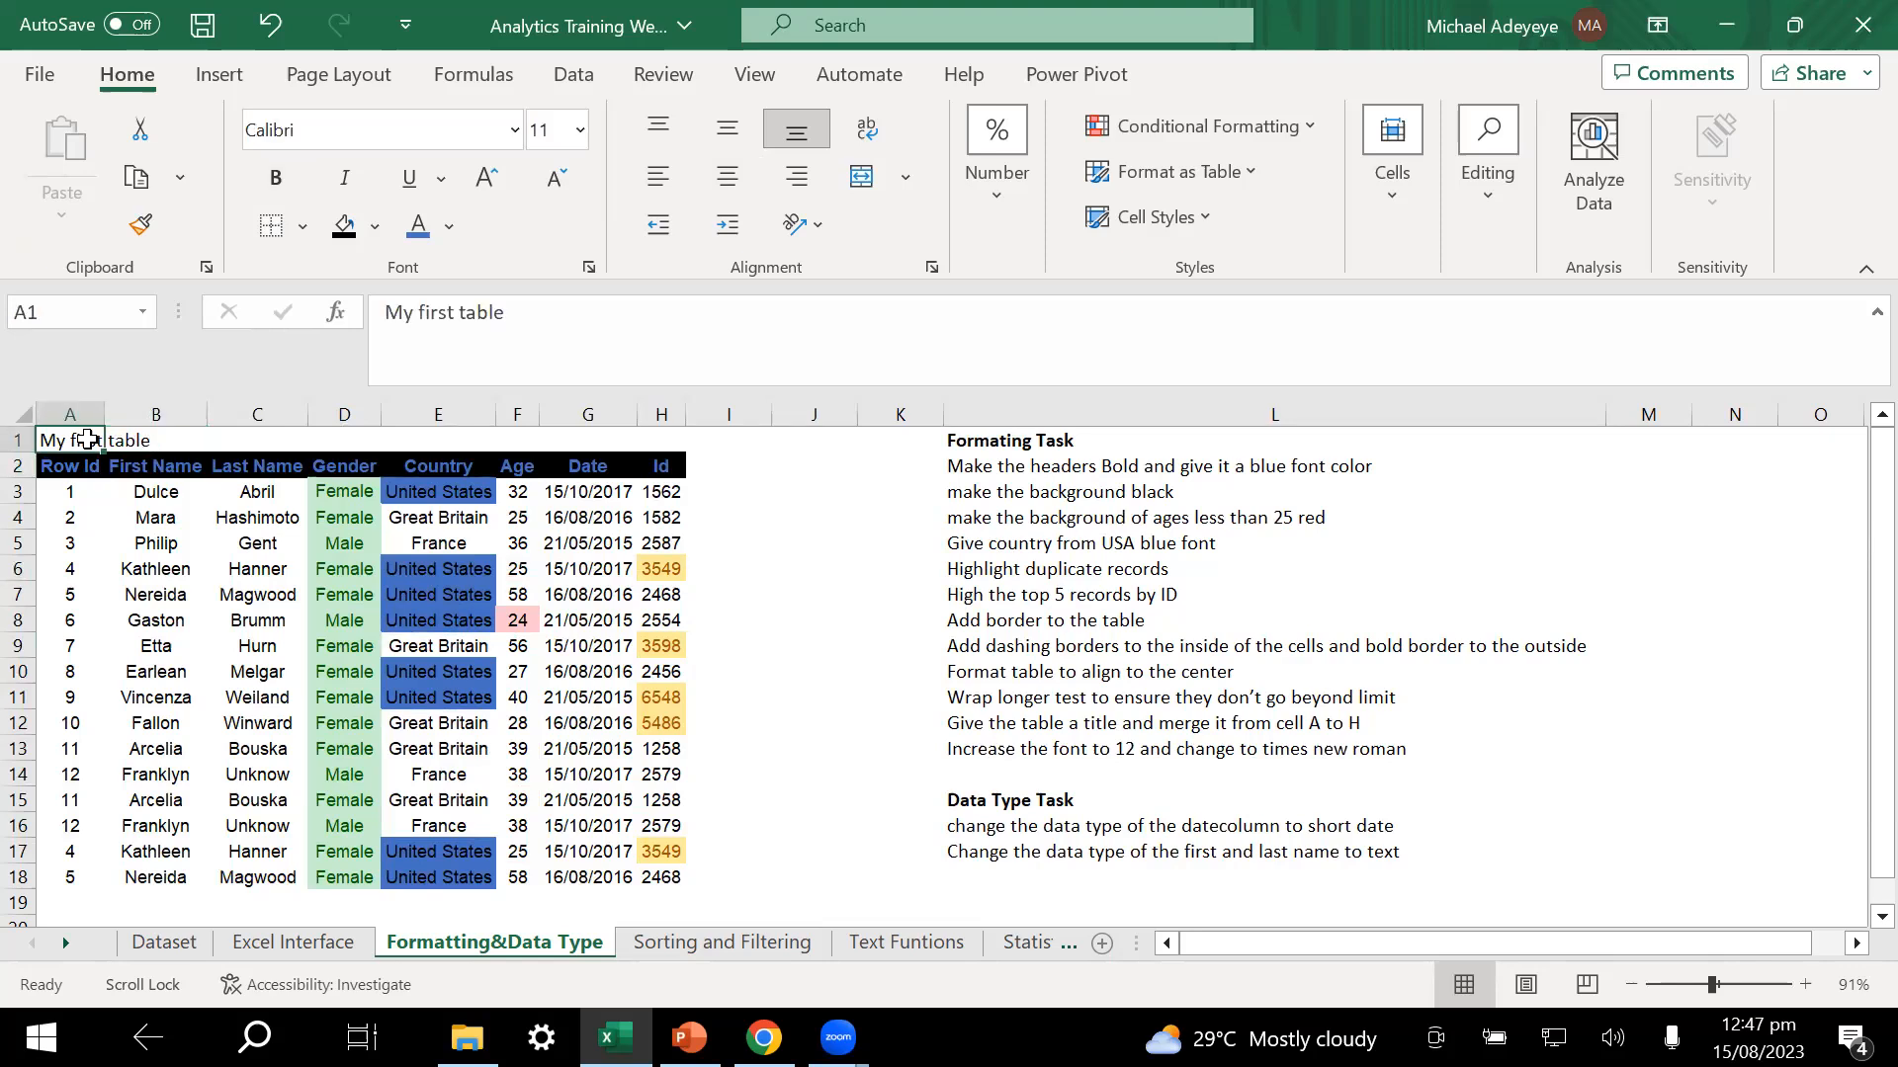
{"action": "left_click_drag", "start_coordinate": [87, 439], "coordinate": [674, 439]}
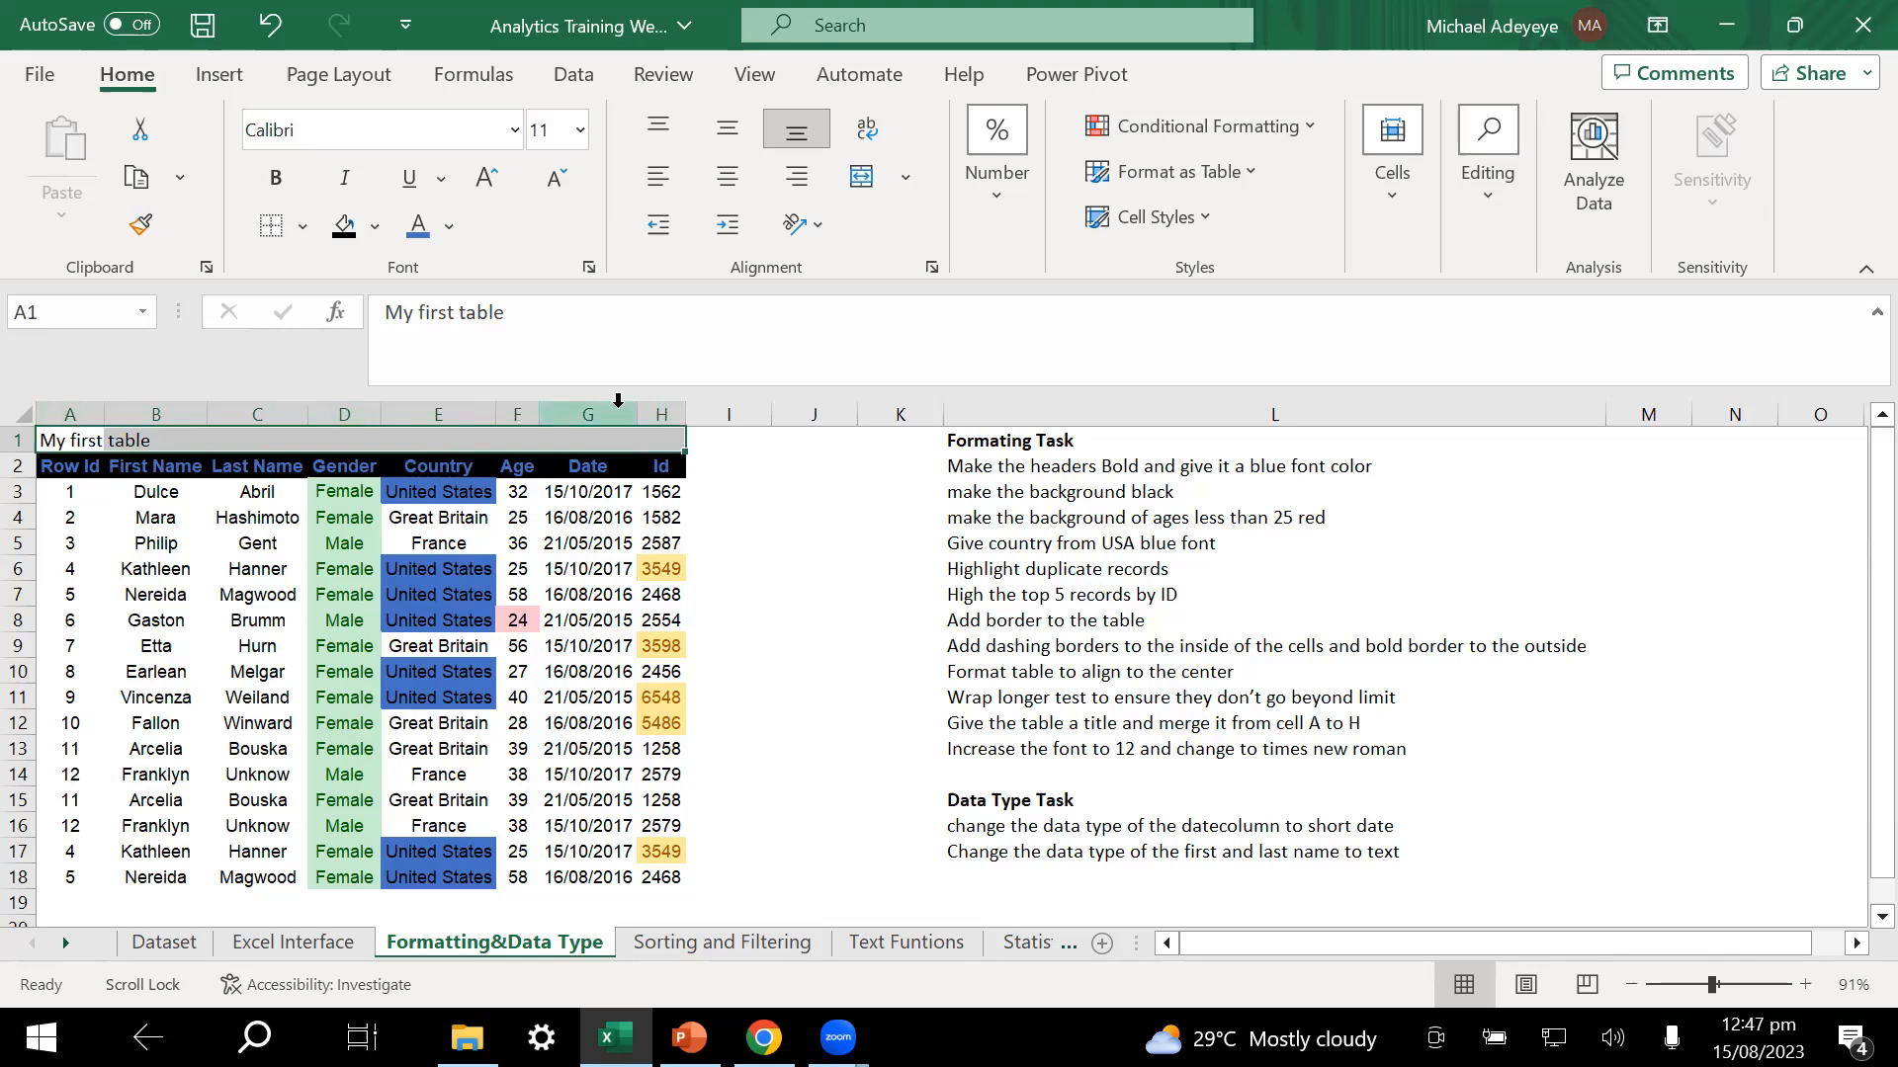
{"action": "left_click", "coordinate": [902, 186]}
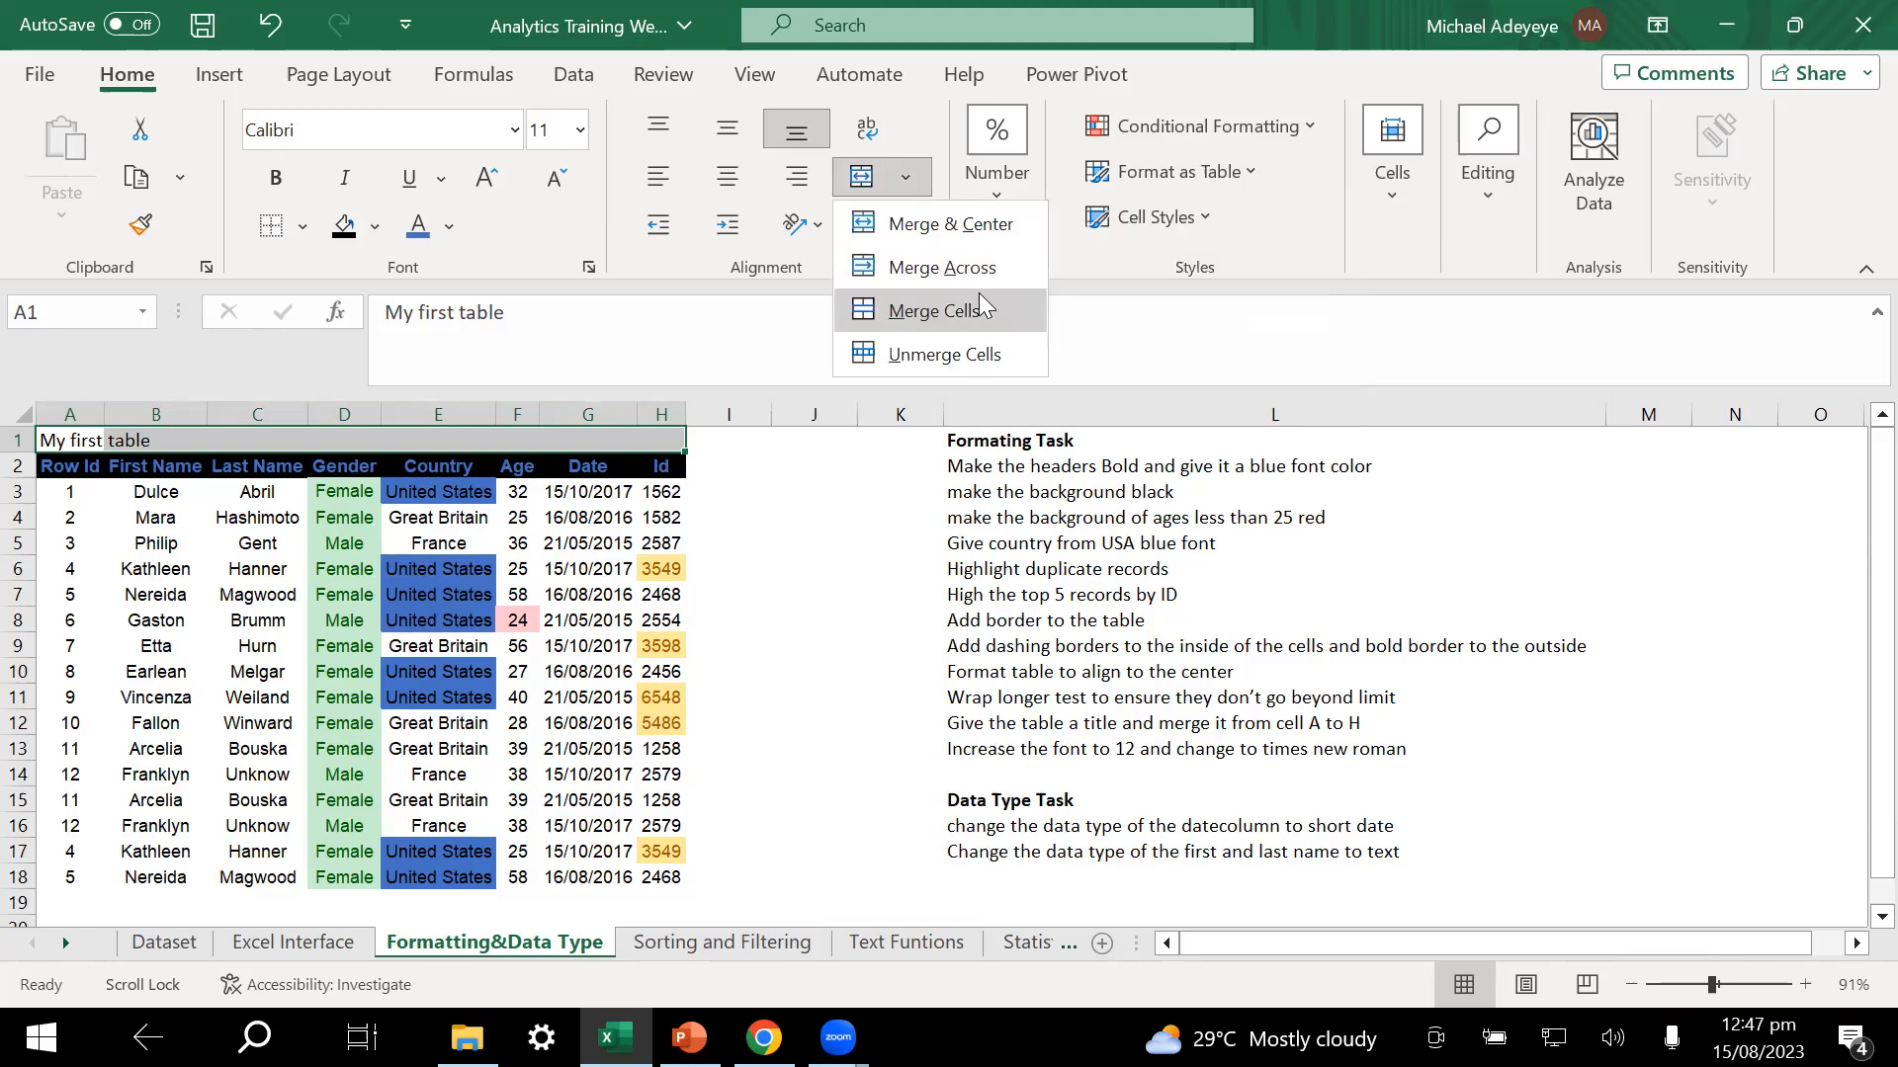
{"action": "left_click", "coordinate": [939, 228]}
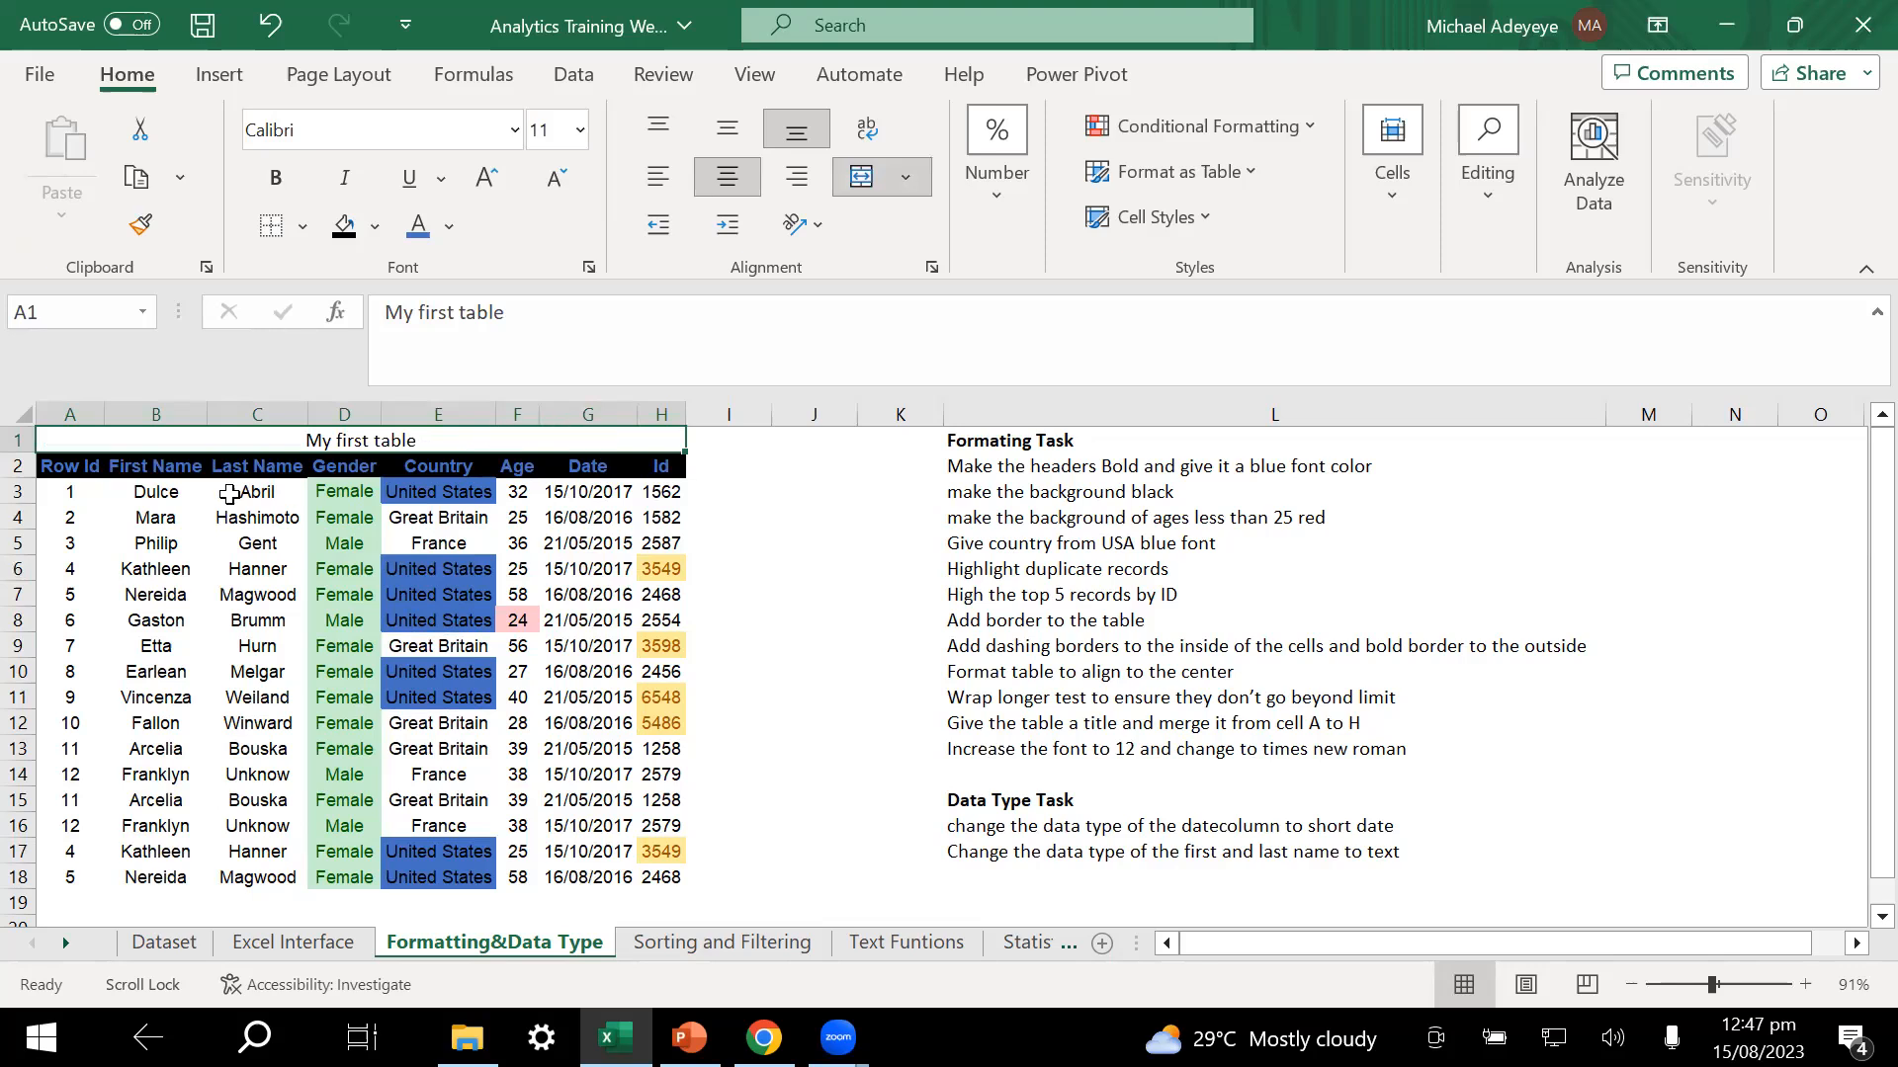
{"action": "left_click", "coordinate": [633, 569]}
- Fill the merged title cell above the table with the orange theme color
{"action": "left_click", "coordinate": [344, 437]}
{"action": "left_click", "coordinate": [378, 233]}
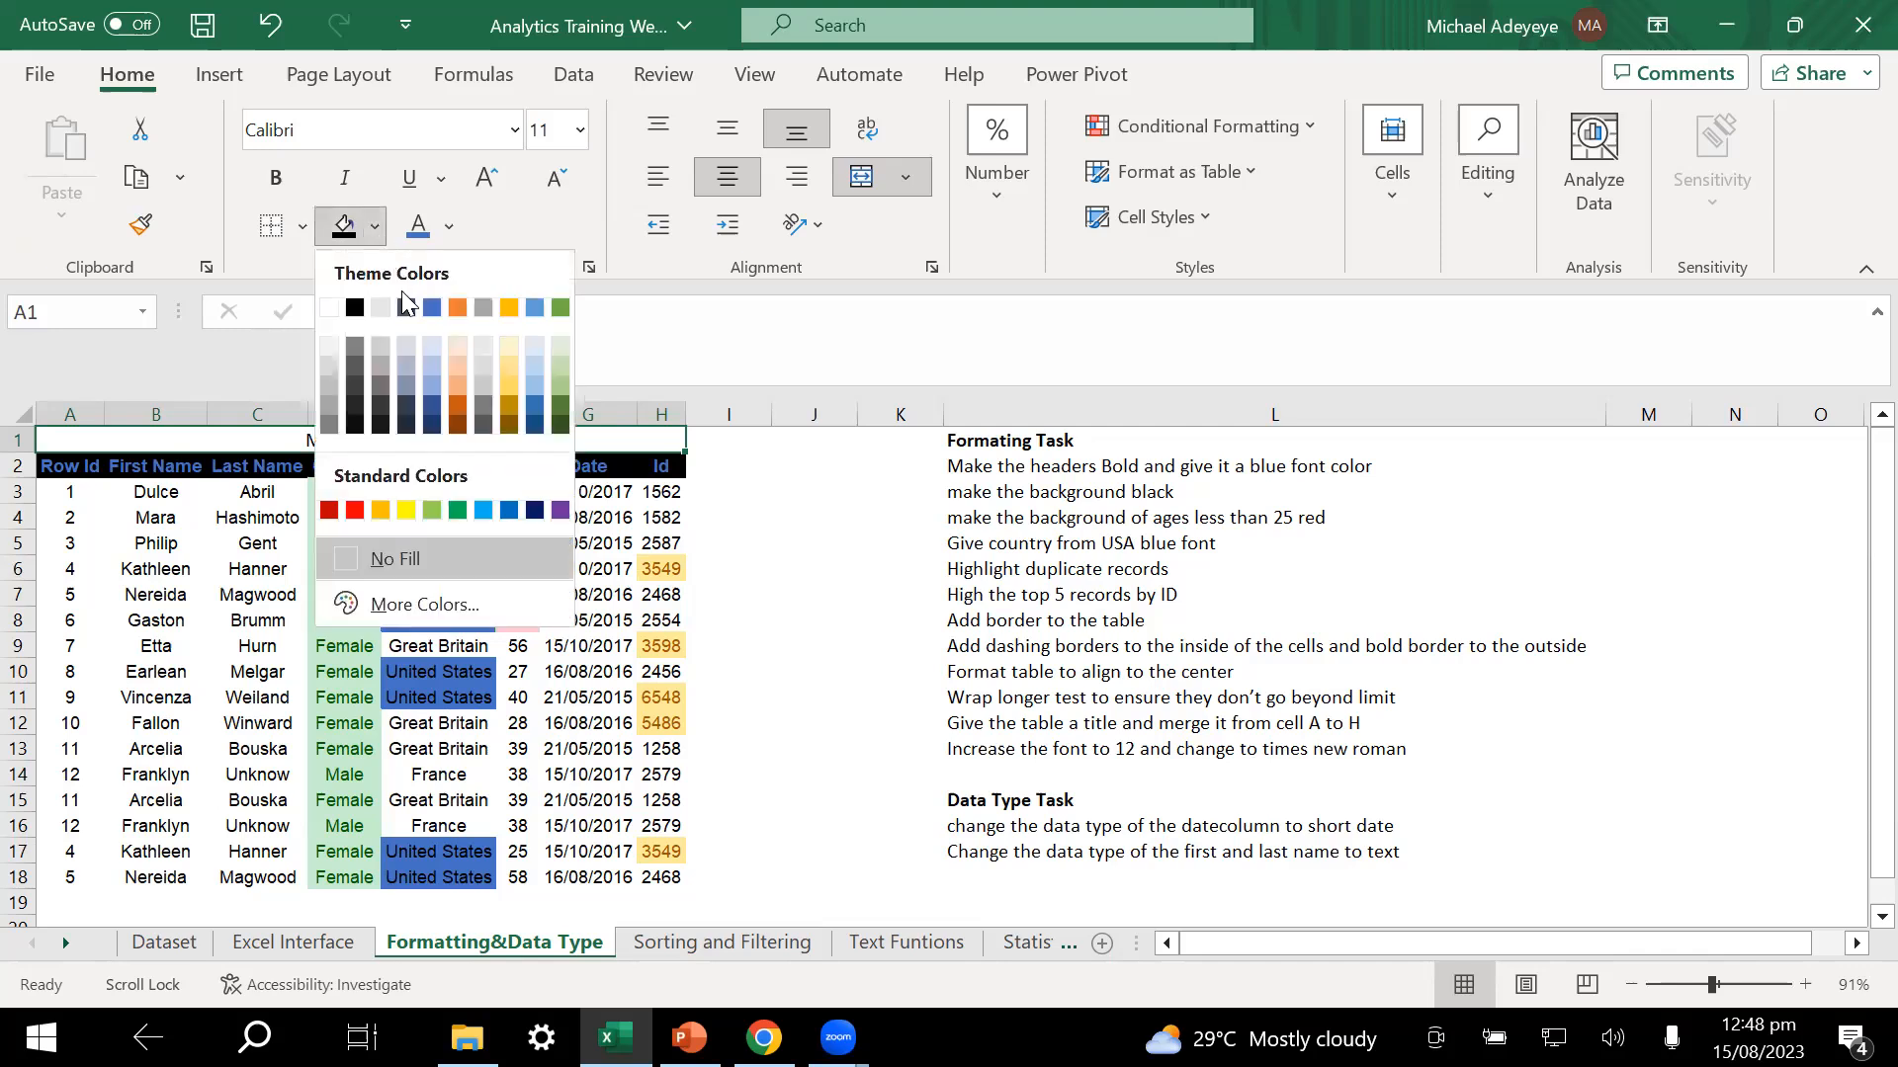
{"action": "left_click", "coordinate": [459, 306]}
{"action": "left_click", "coordinate": [841, 622]}
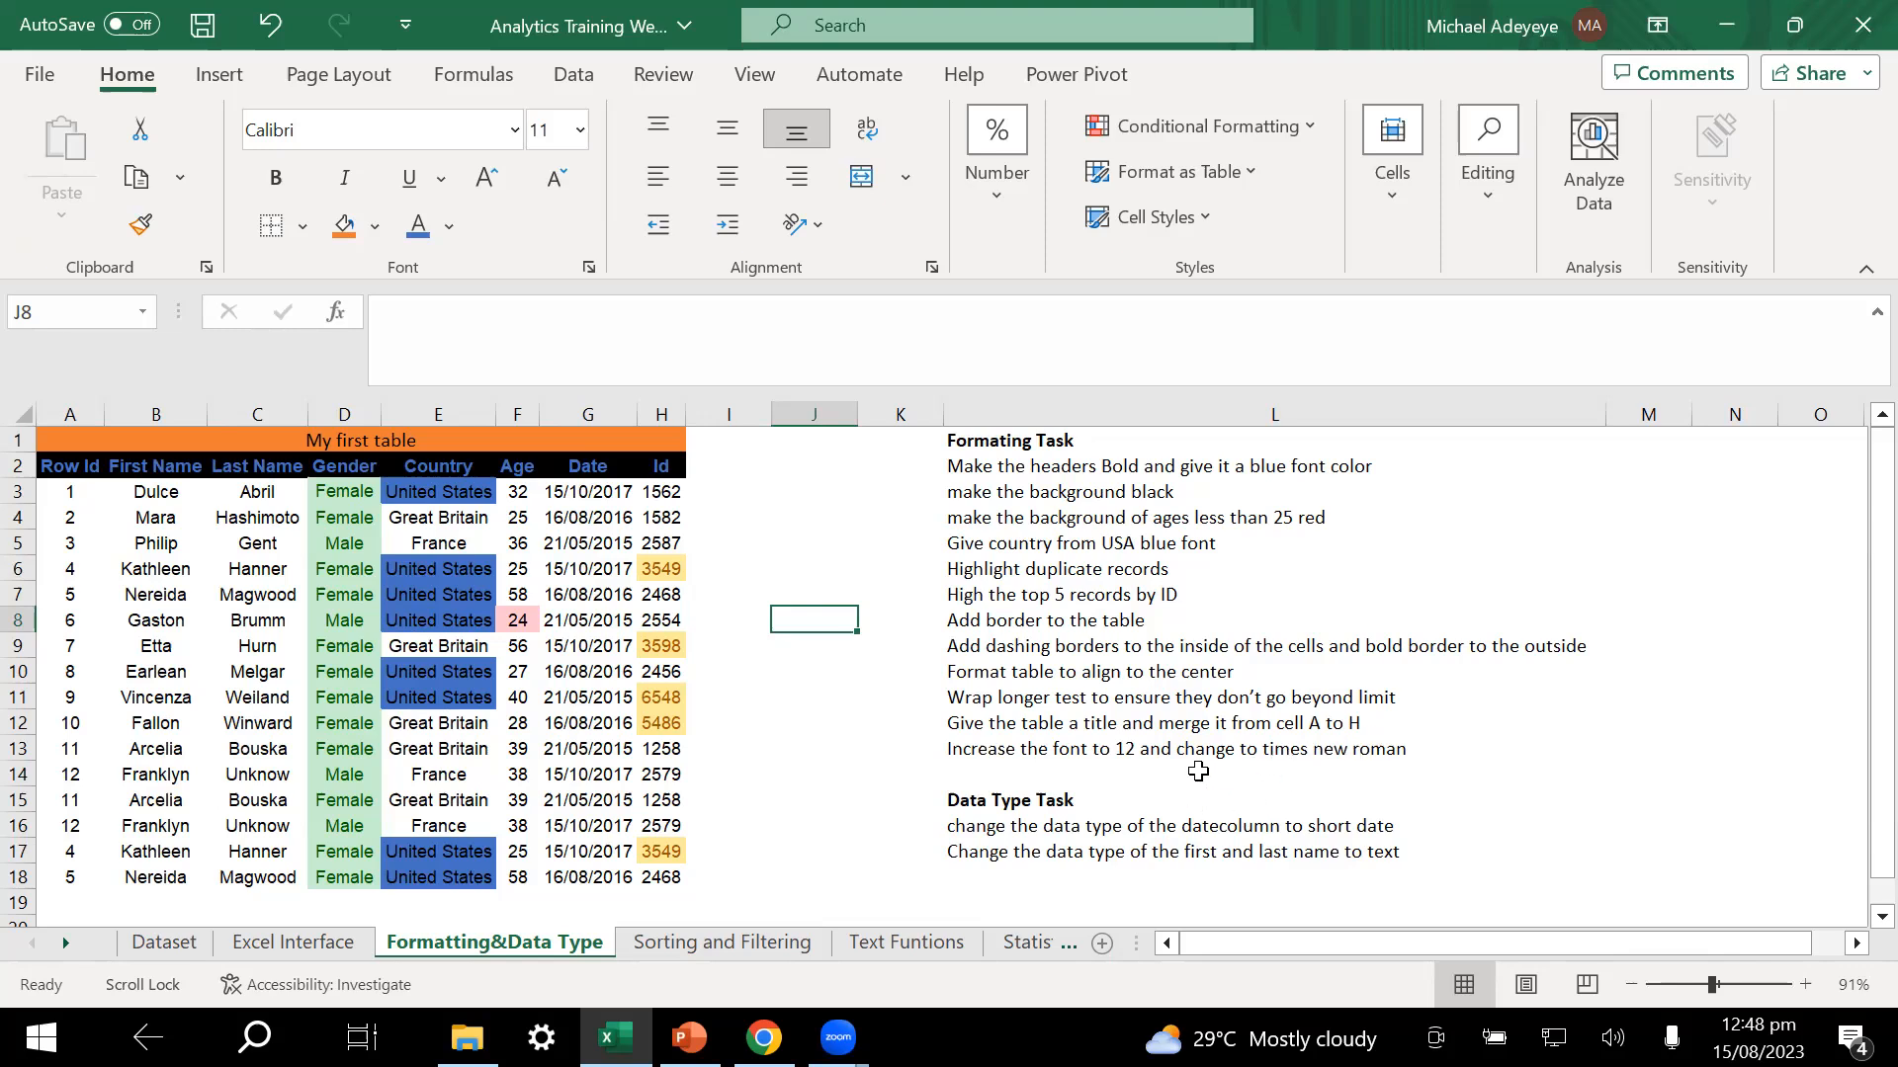
- Set the font size of the whole table, including its title, to 12
{"action": "left_click", "coordinate": [588, 621]}
{"action": "key", "text": "ctrl+a"}
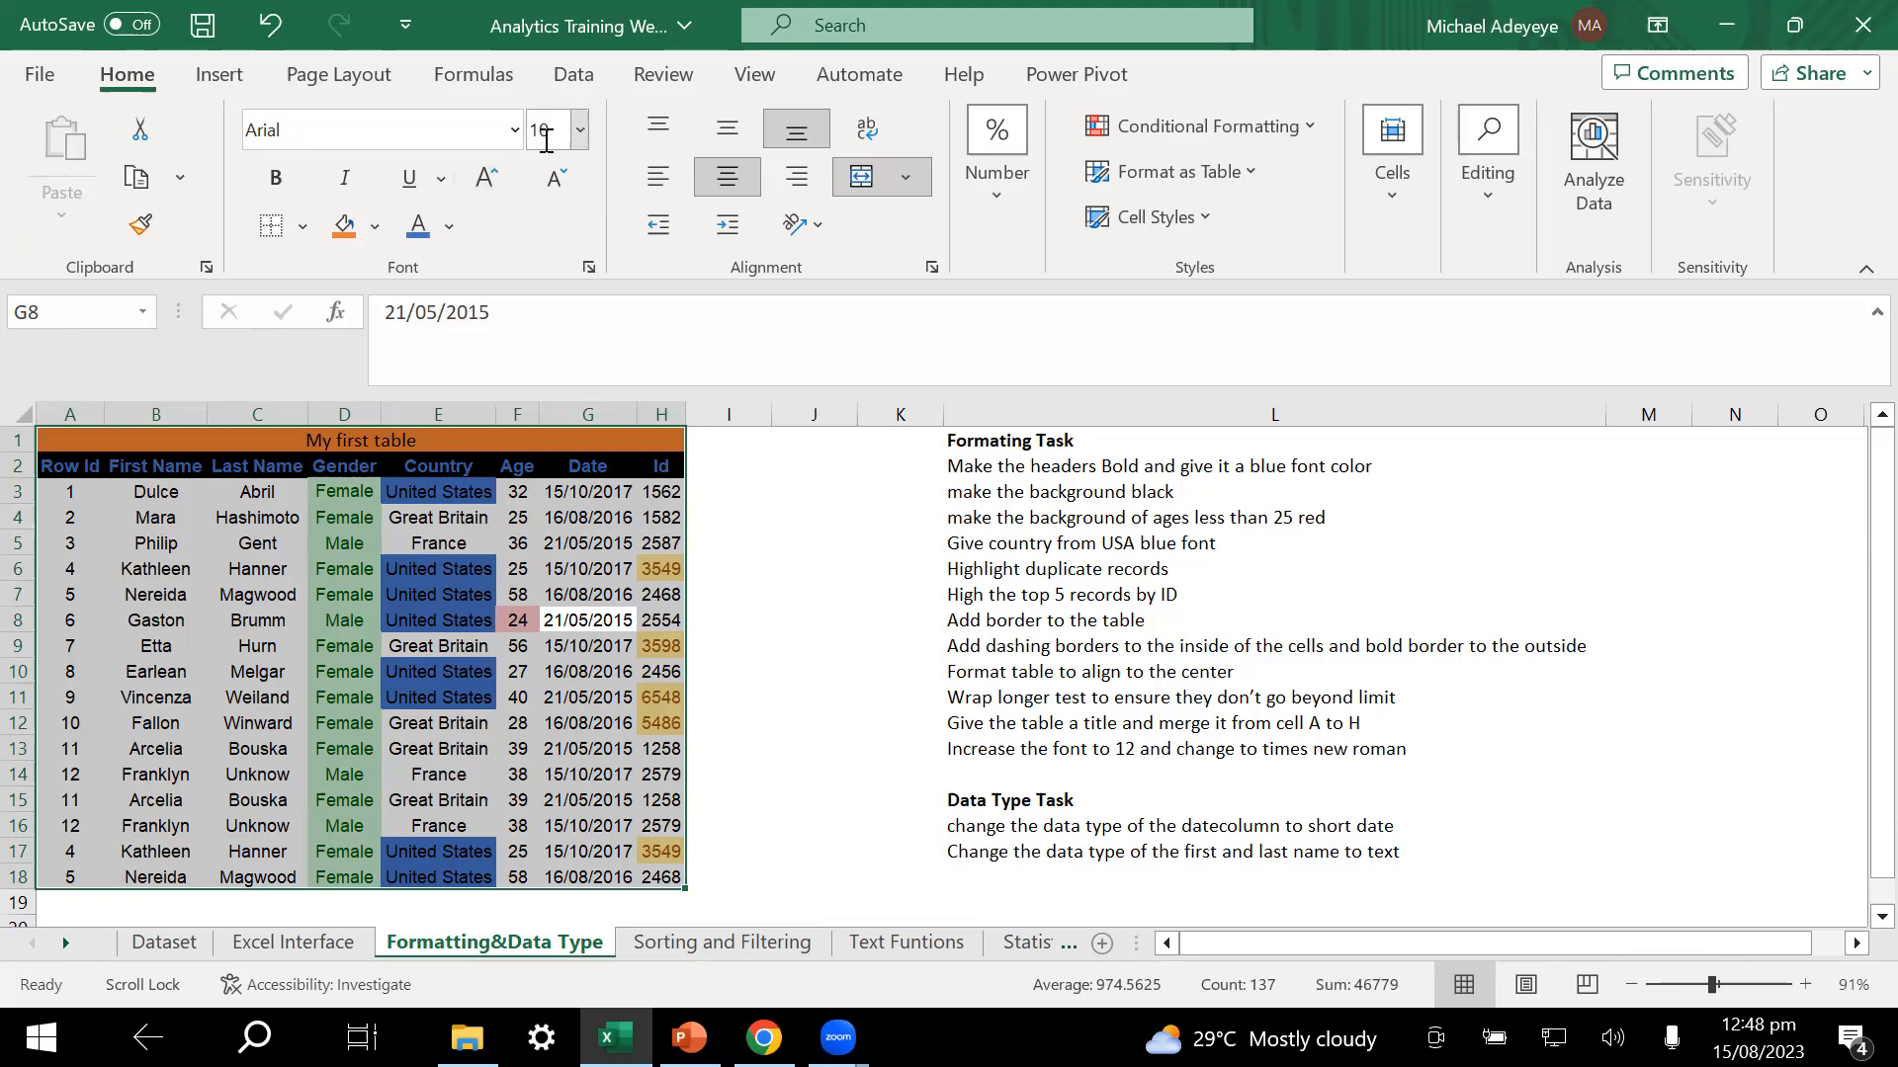
{"action": "left_click", "coordinate": [580, 131]}
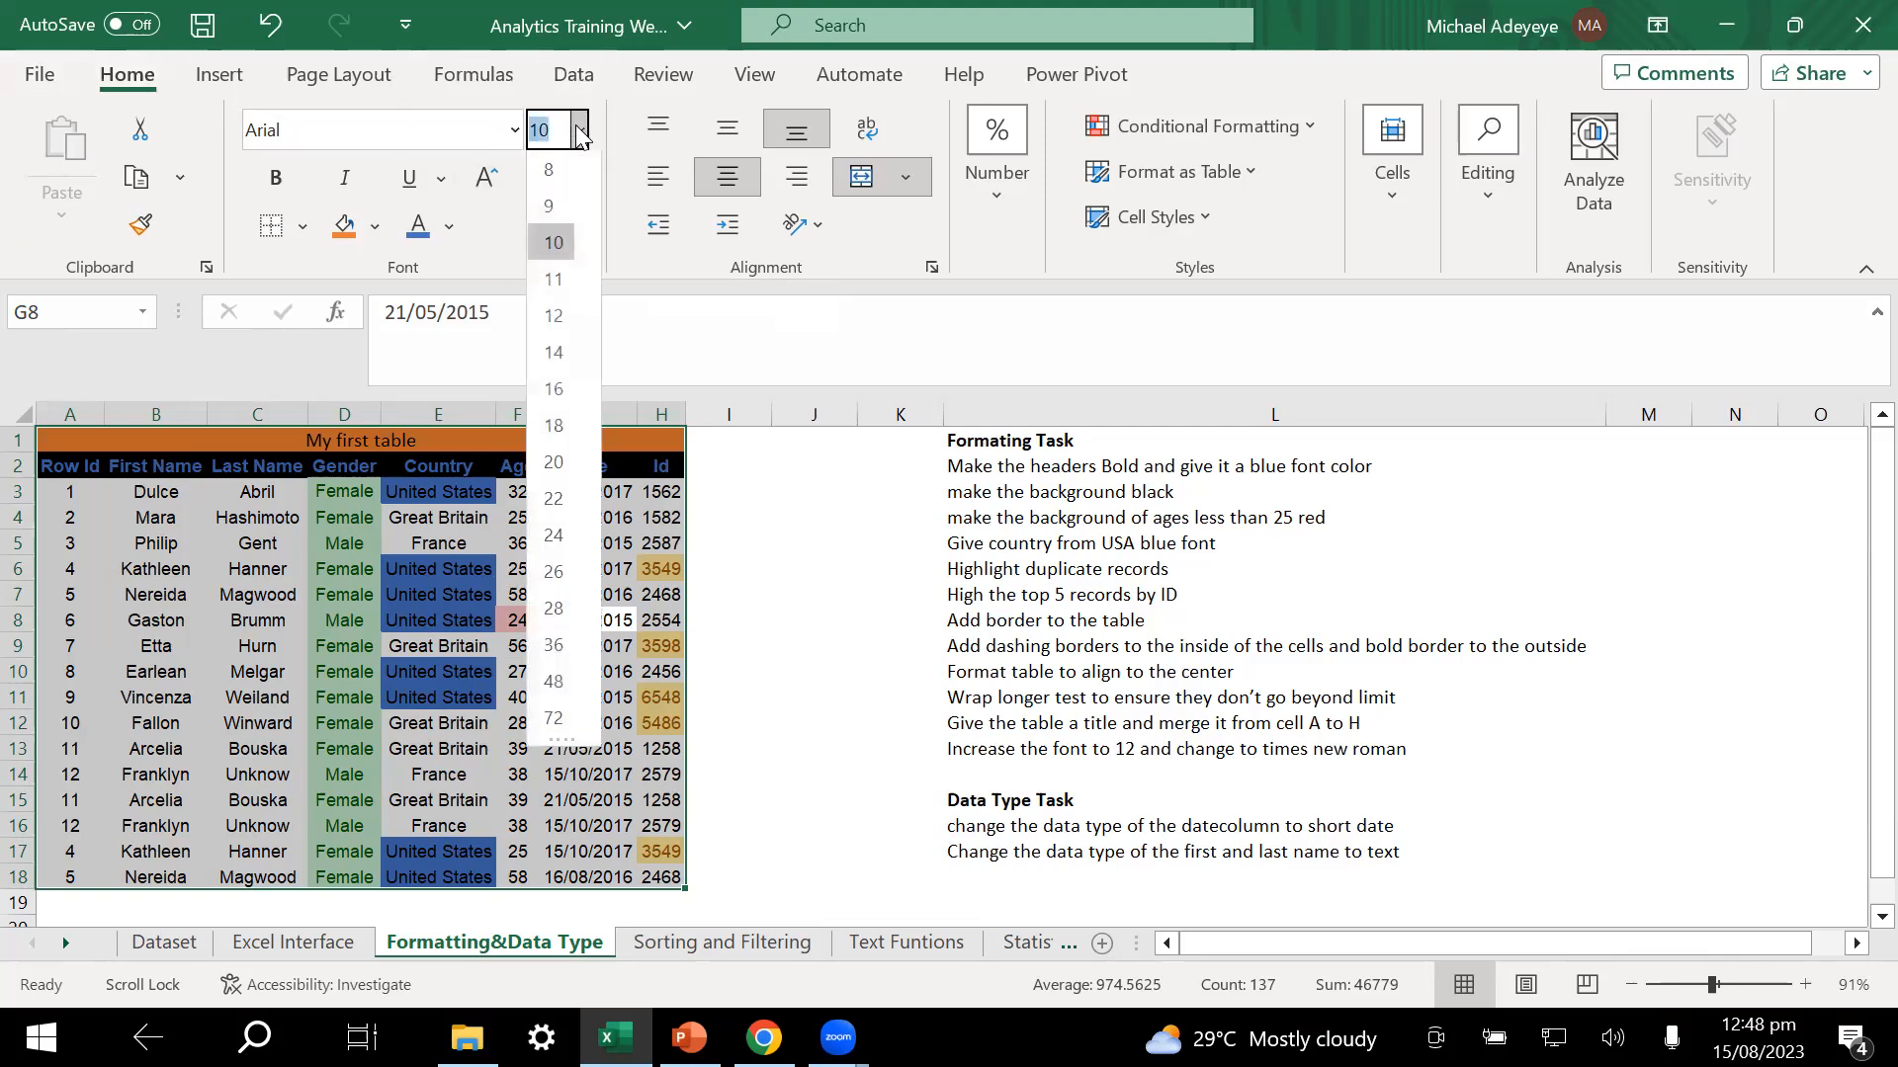
{"action": "left_click", "coordinate": [555, 318]}
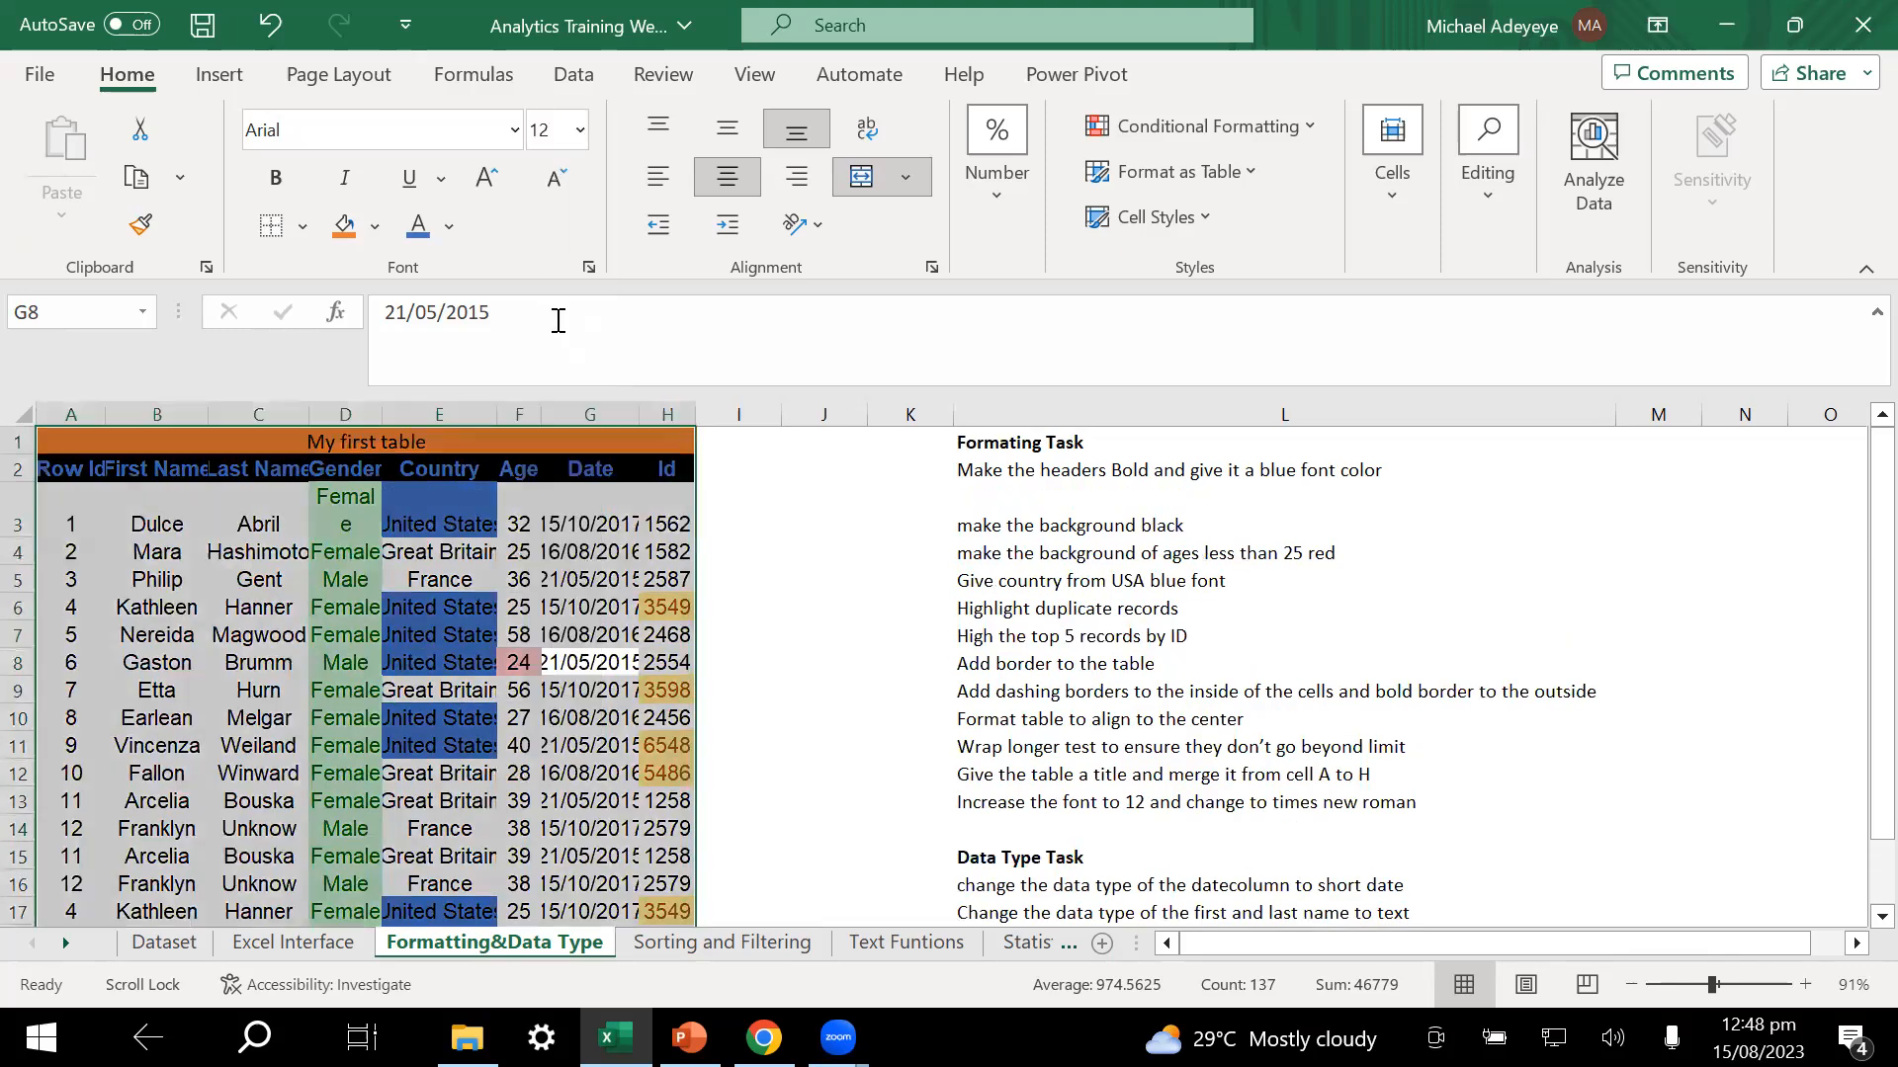
- Change the font of the whole table and its title to Times New Roman
{"action": "left_click", "coordinate": [516, 132]}
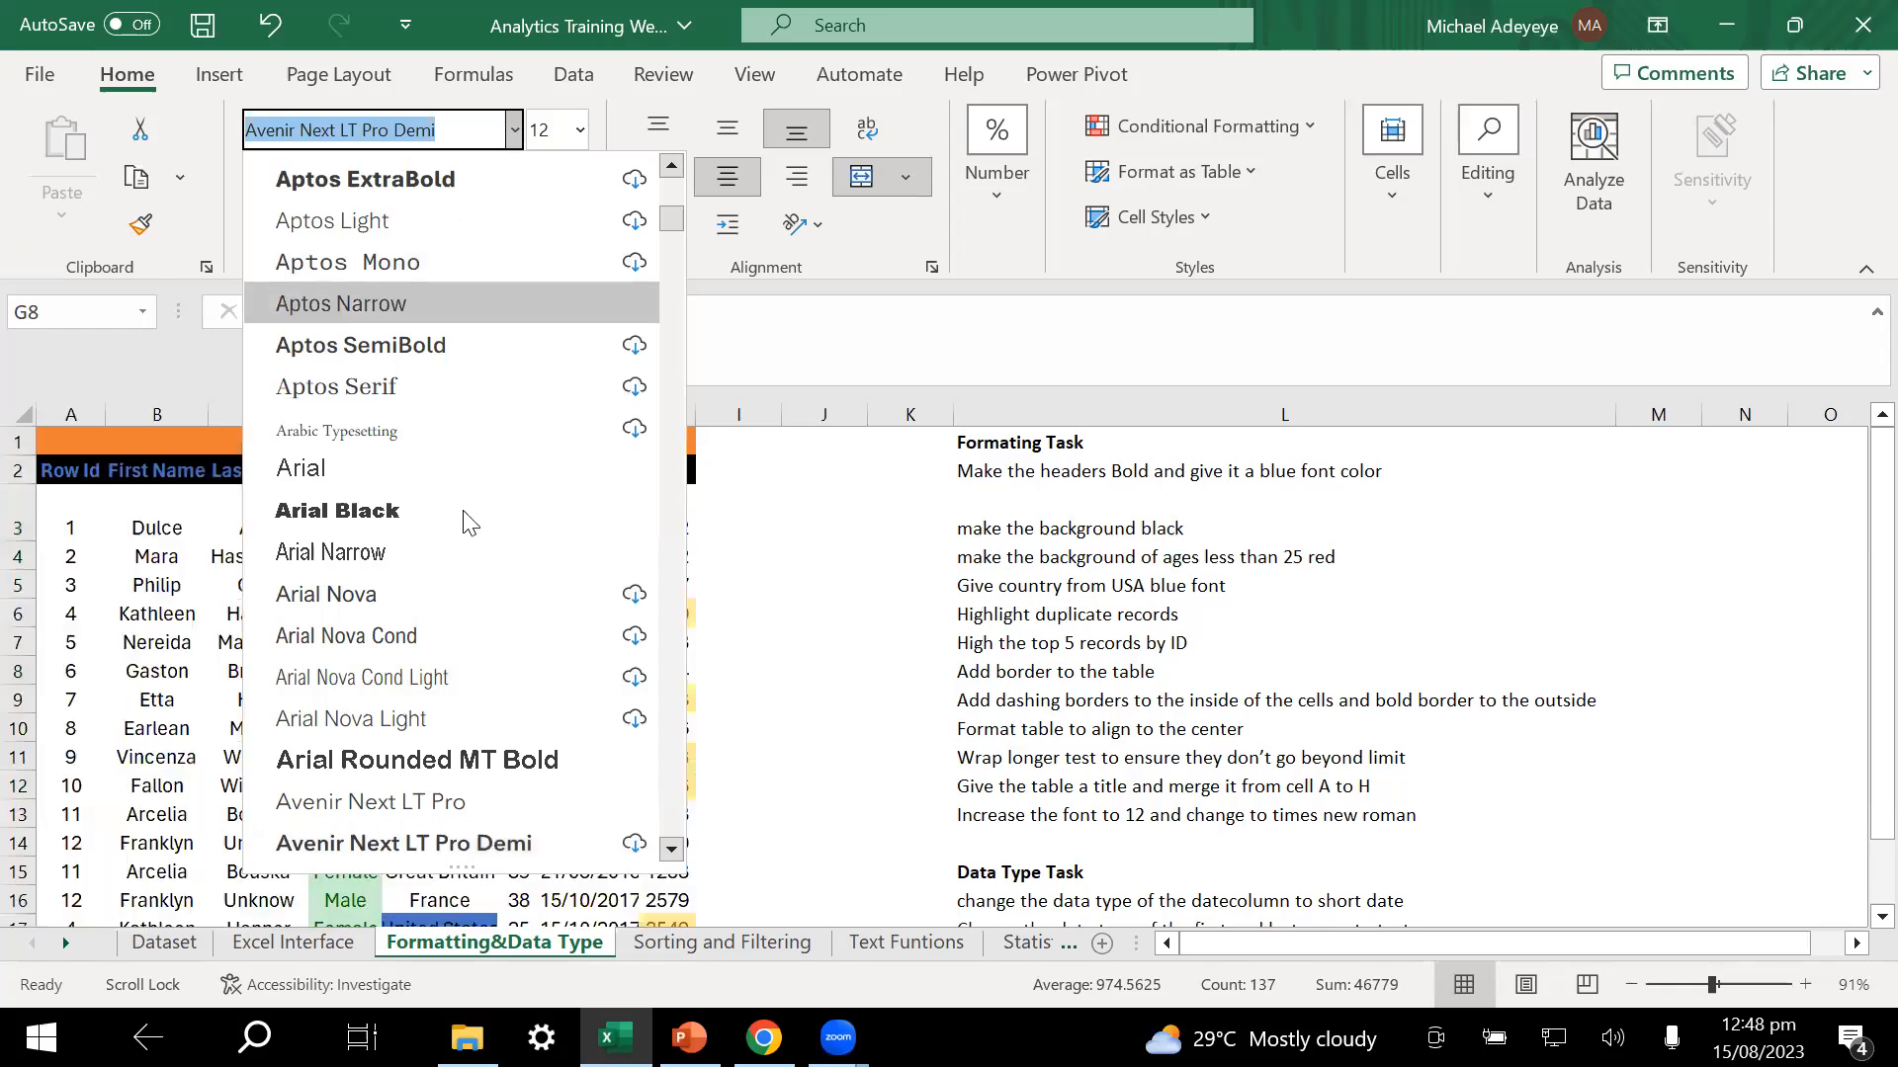
{"action": "left_click", "coordinate": [449, 136]}
{"action": "double_click", "coordinate": [450, 136]}
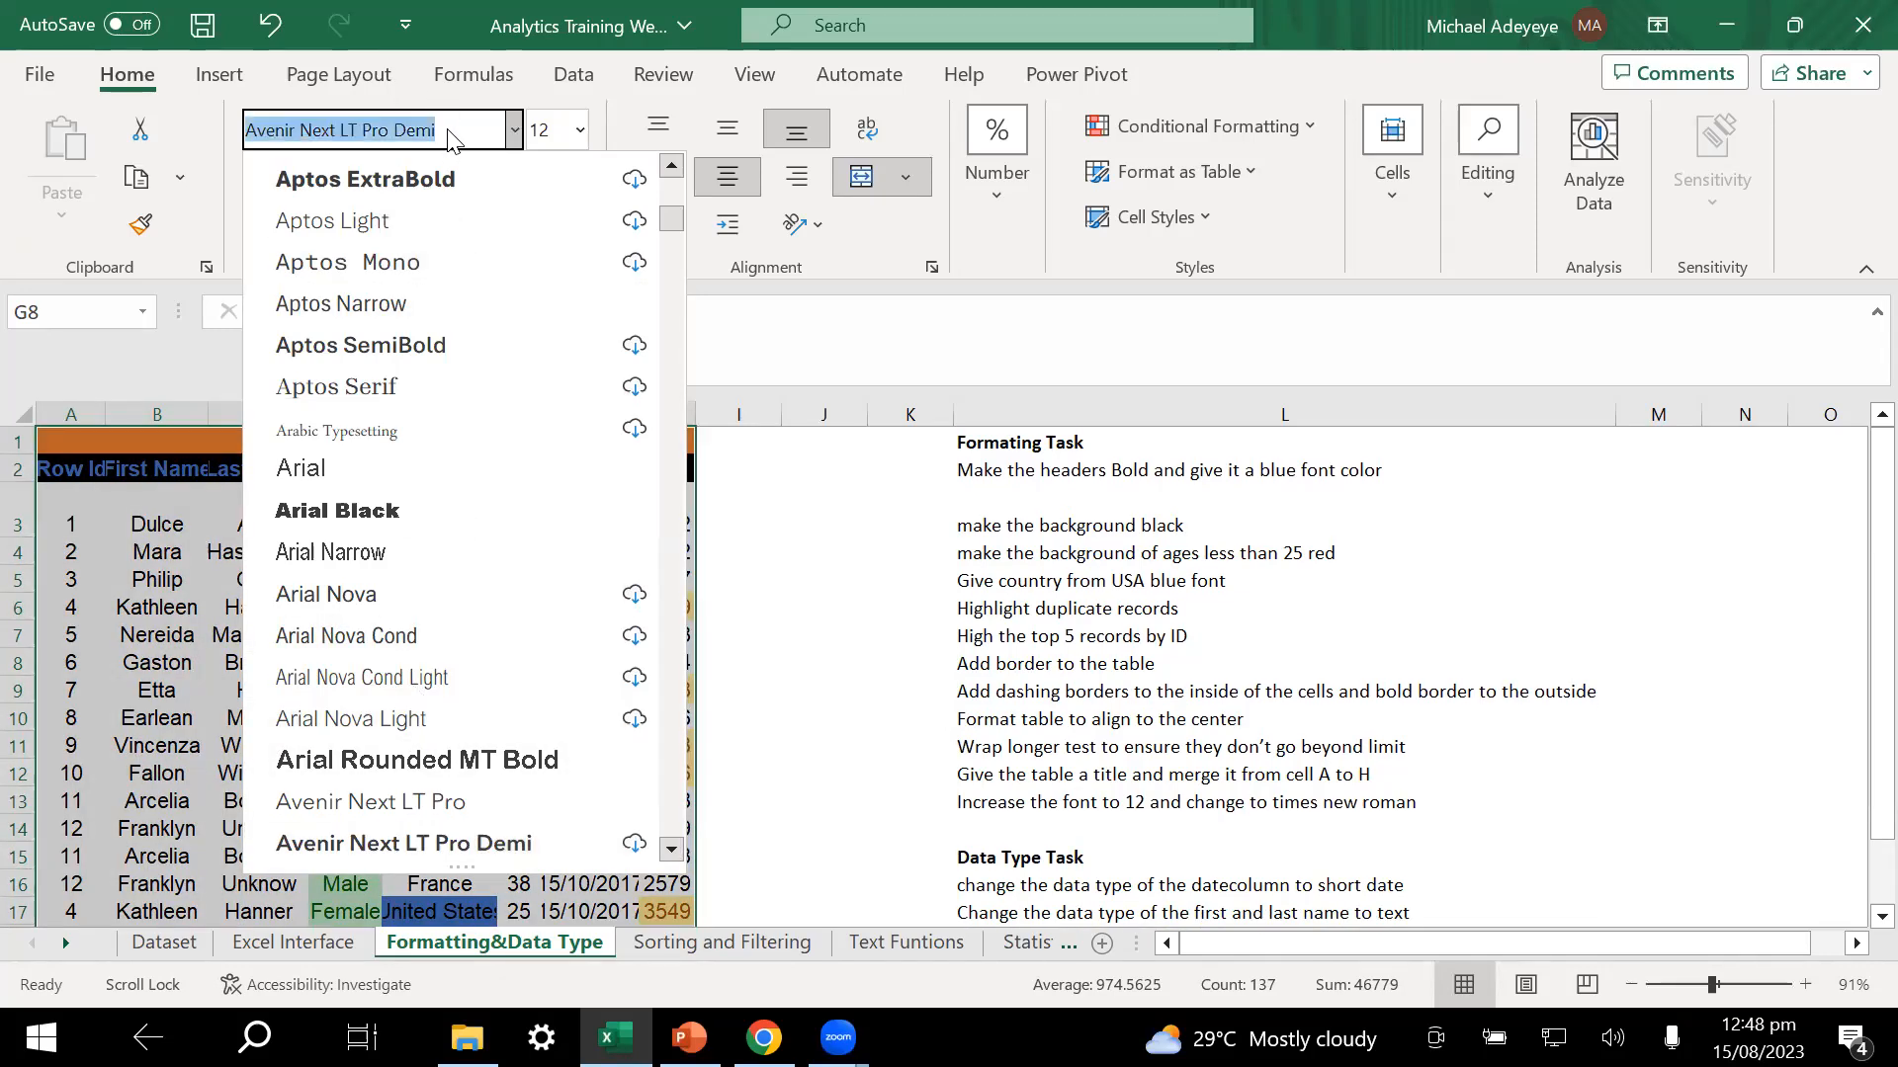
{"action": "type", "text": "Times New Roman"}
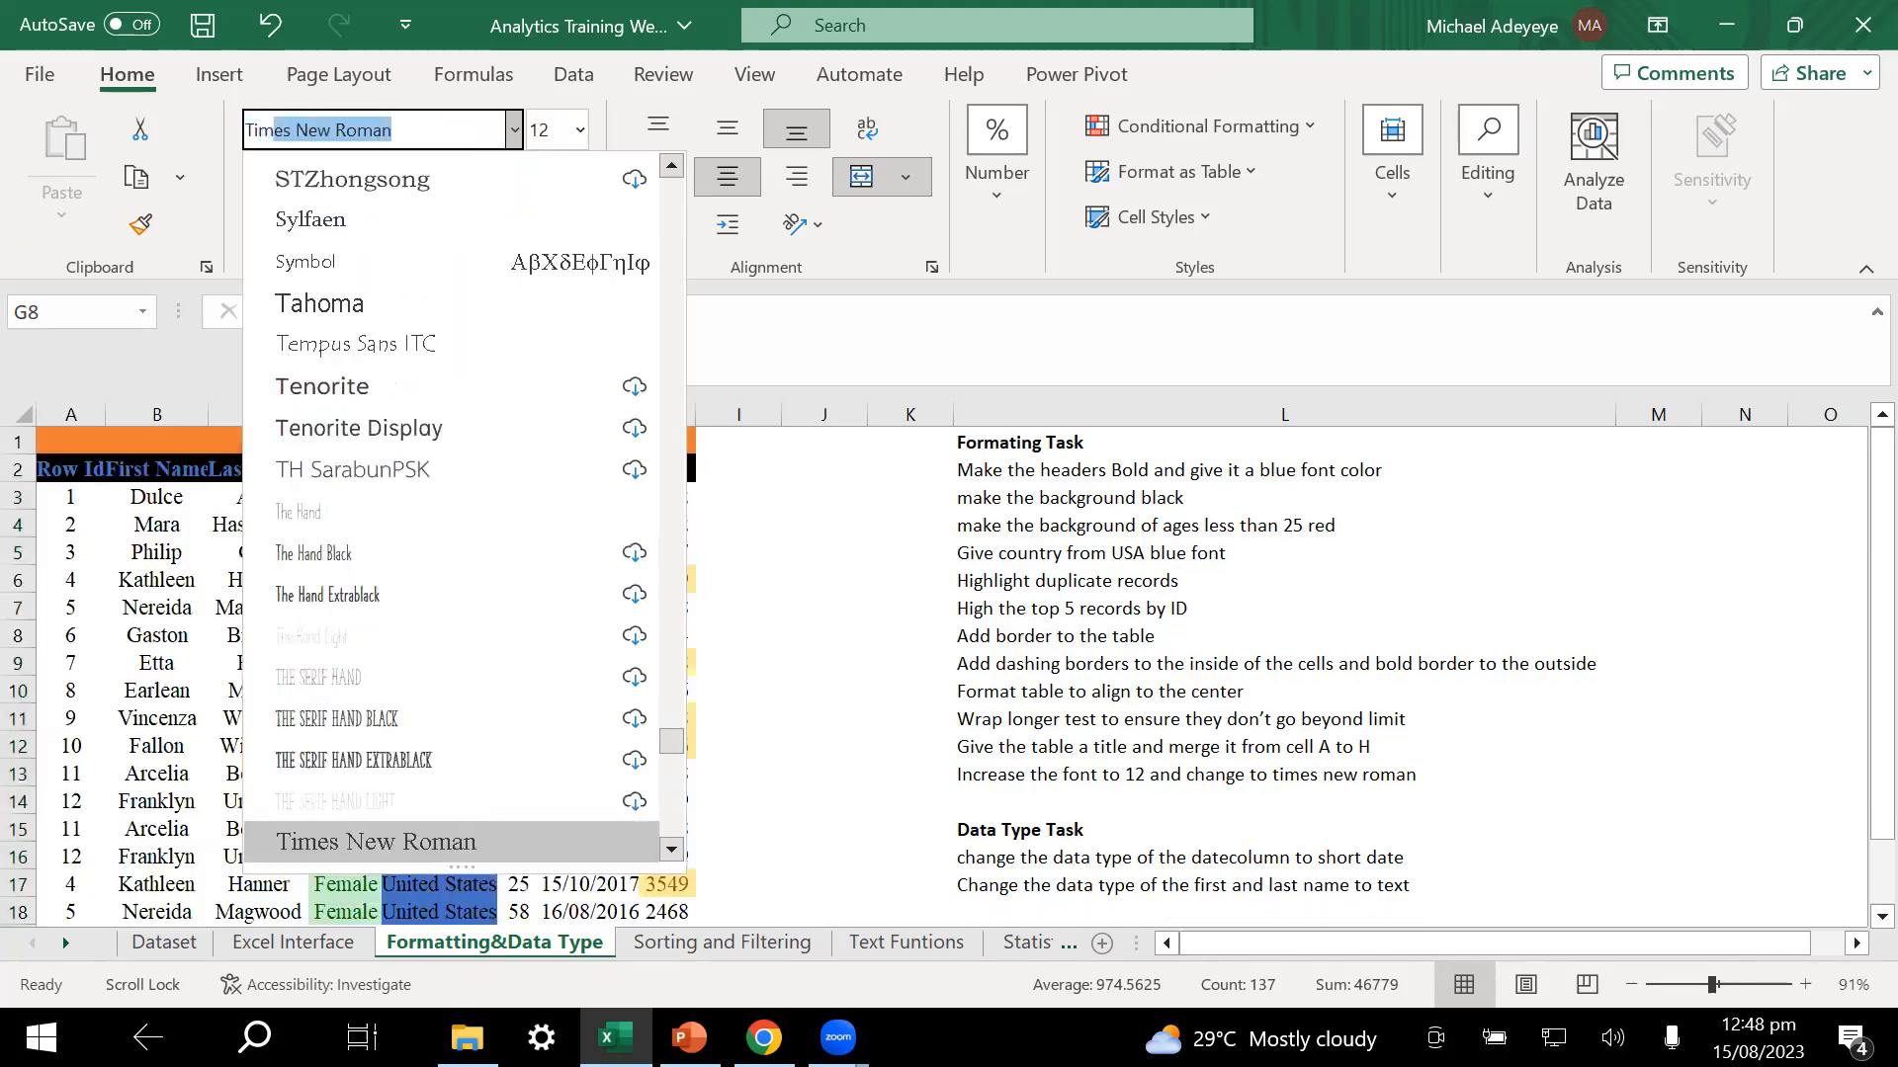
{"action": "key", "text": "Return"}
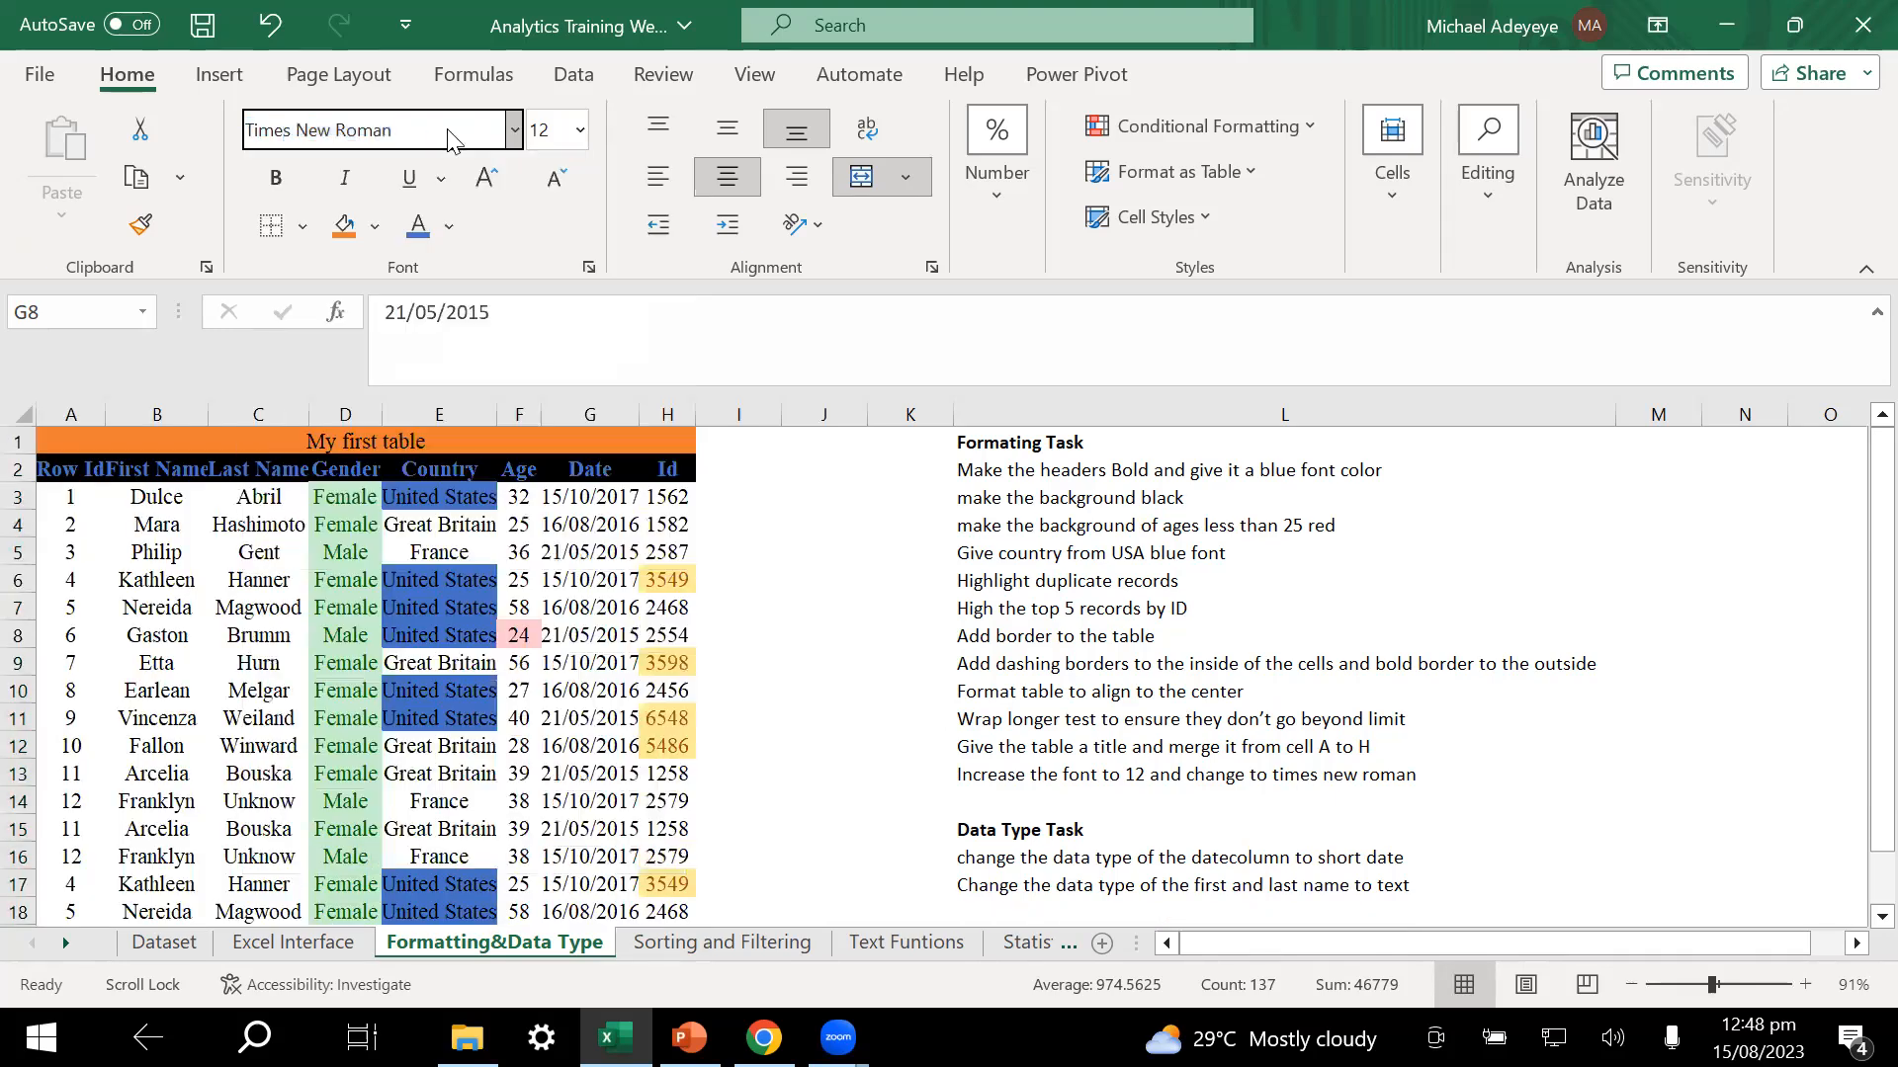
{"action": "scroll", "coordinate": [508, 635], "scroll_direction": "down", "scroll_amount": 5}
{"action": "scroll", "coordinate": [508, 635], "scroll_direction": "up", "scroll_amount": 5}
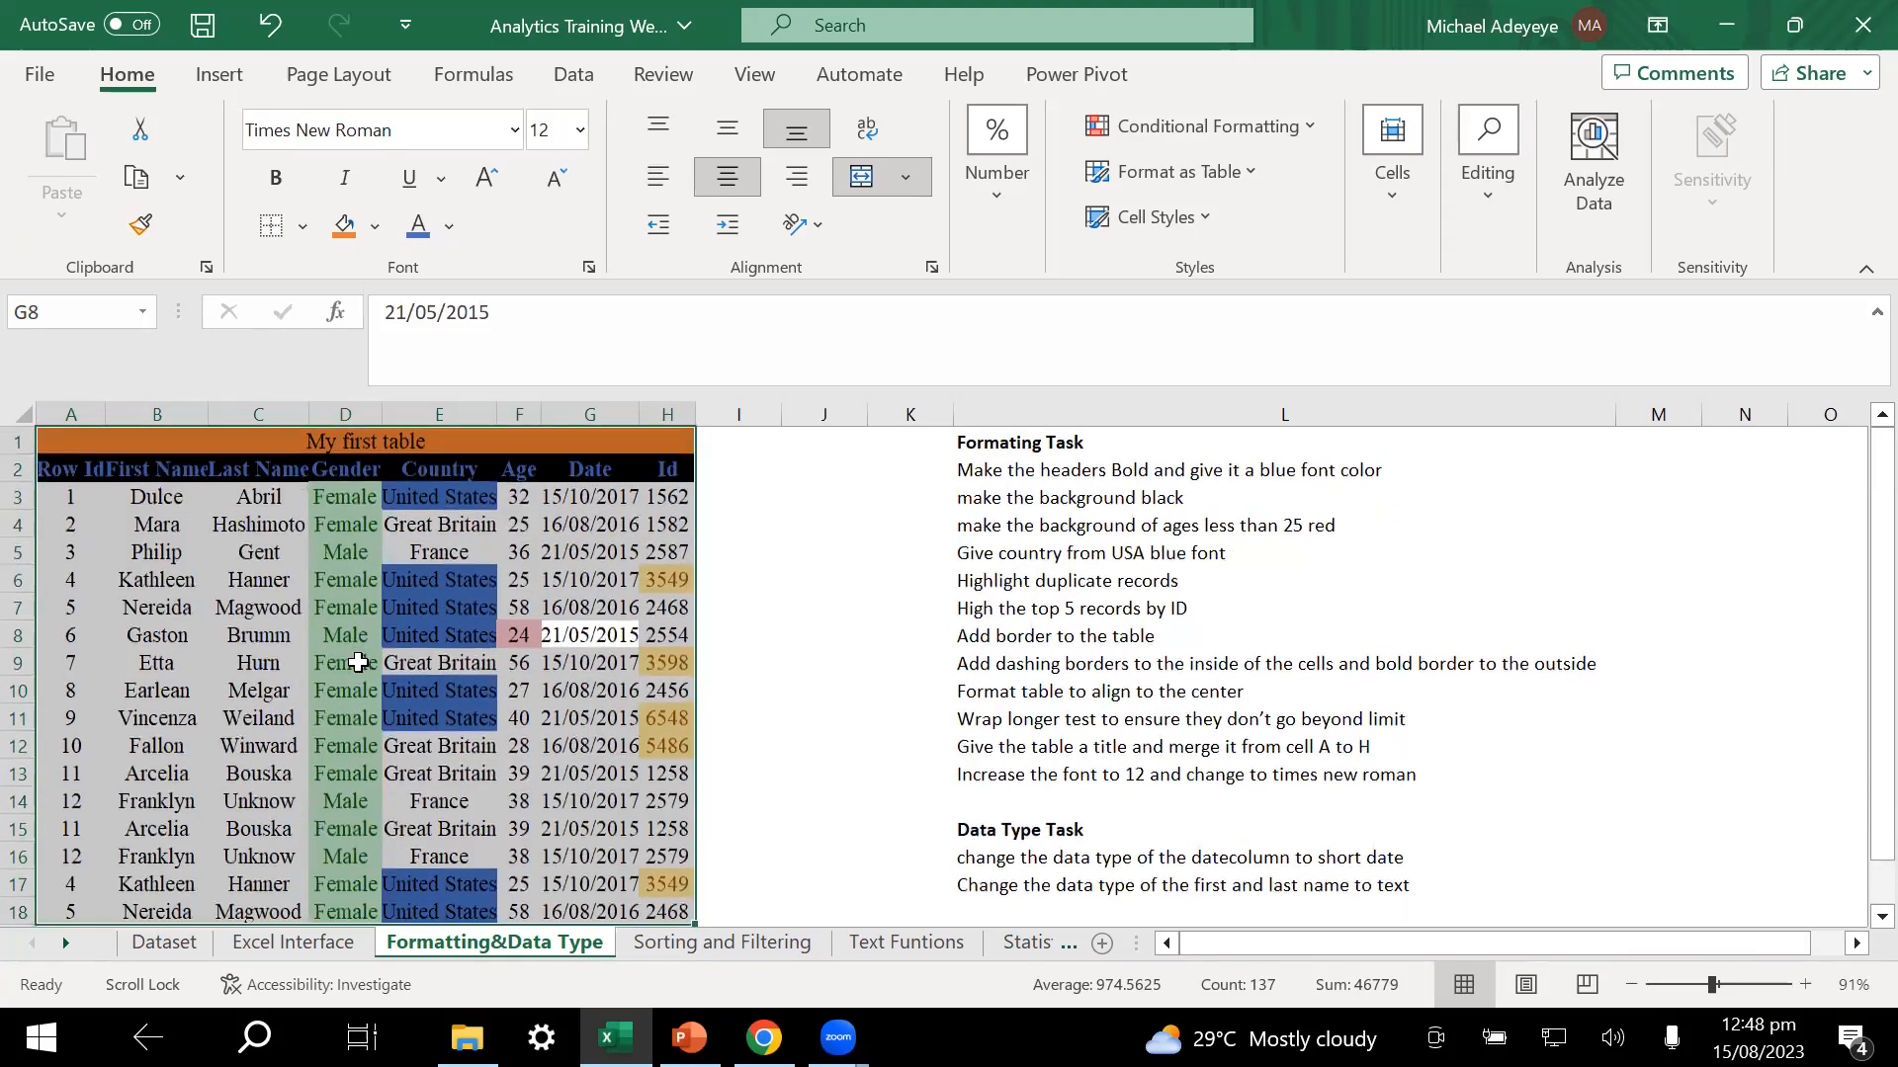
{"action": "left_click", "coordinate": [345, 662]}
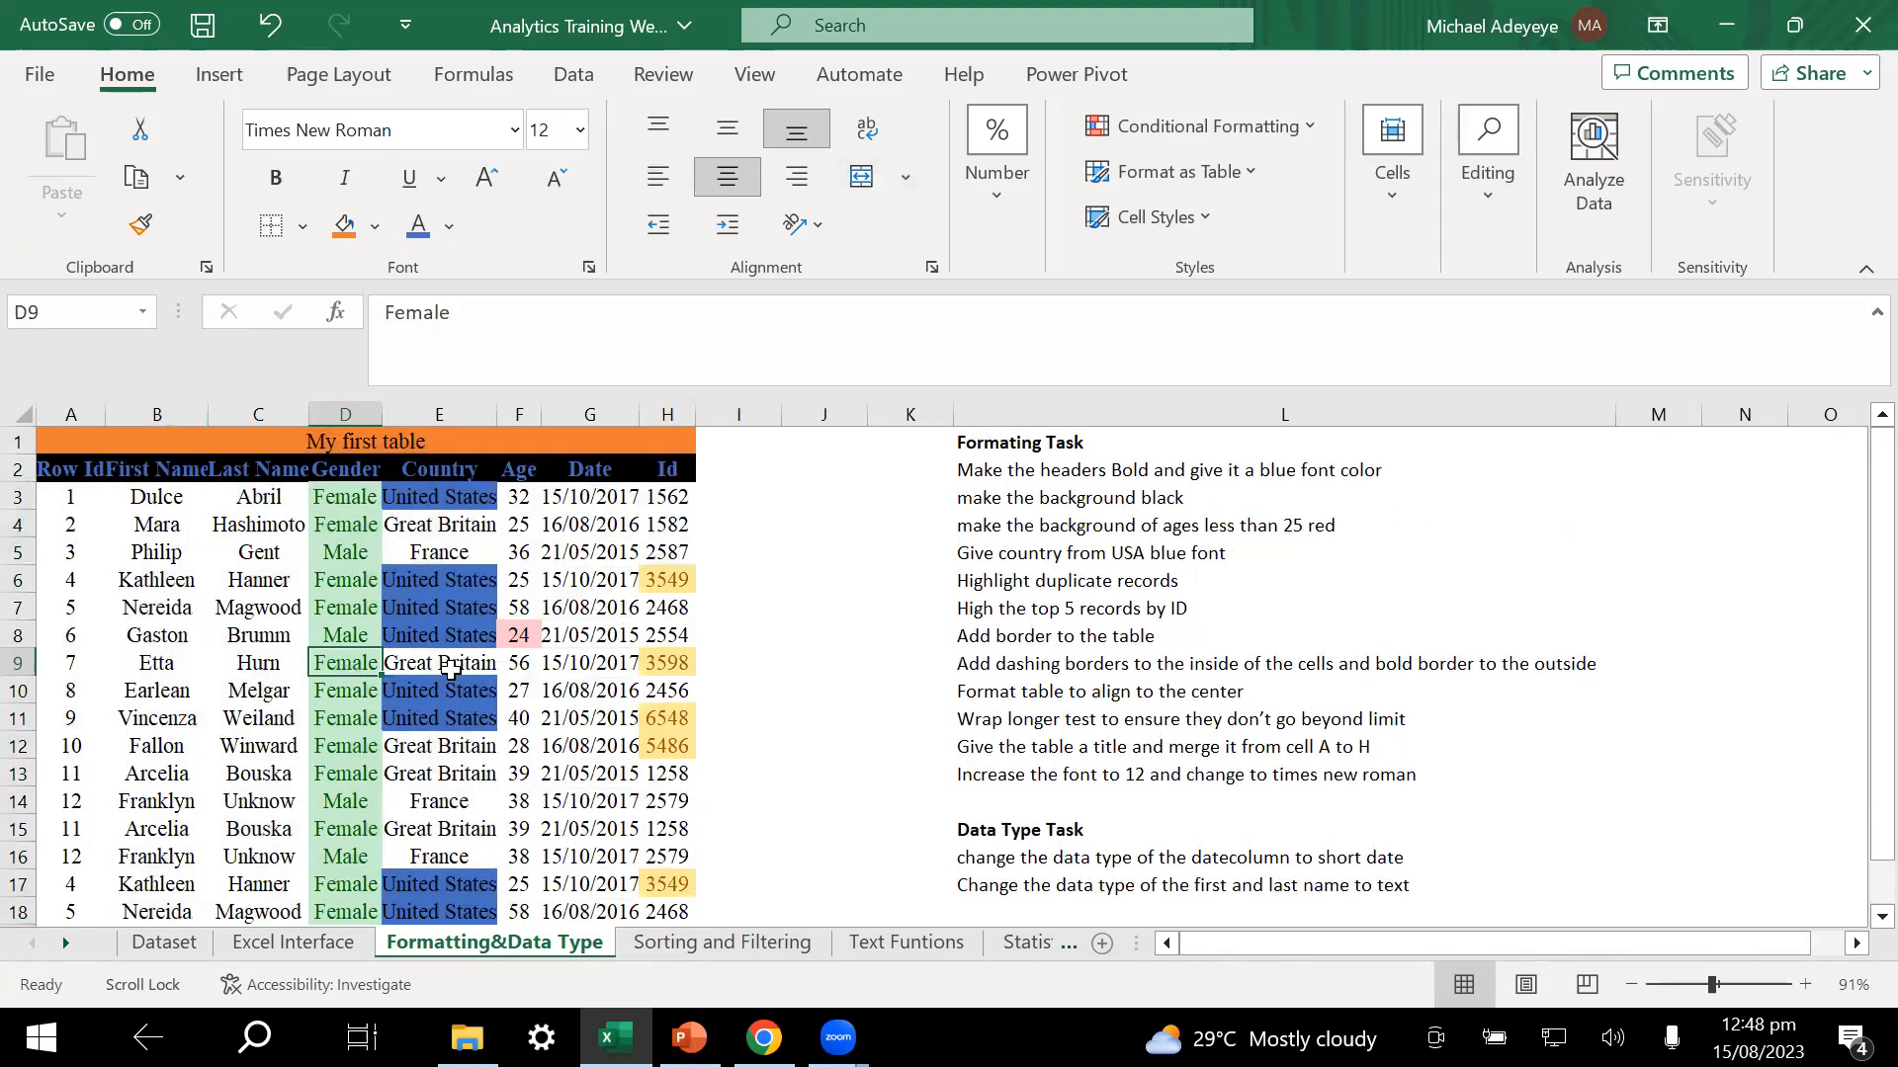
- Auto-fit all column widths on the sheet to the enlarged text and check the table's lower rows
{"action": "left_click", "coordinate": [22, 414]}
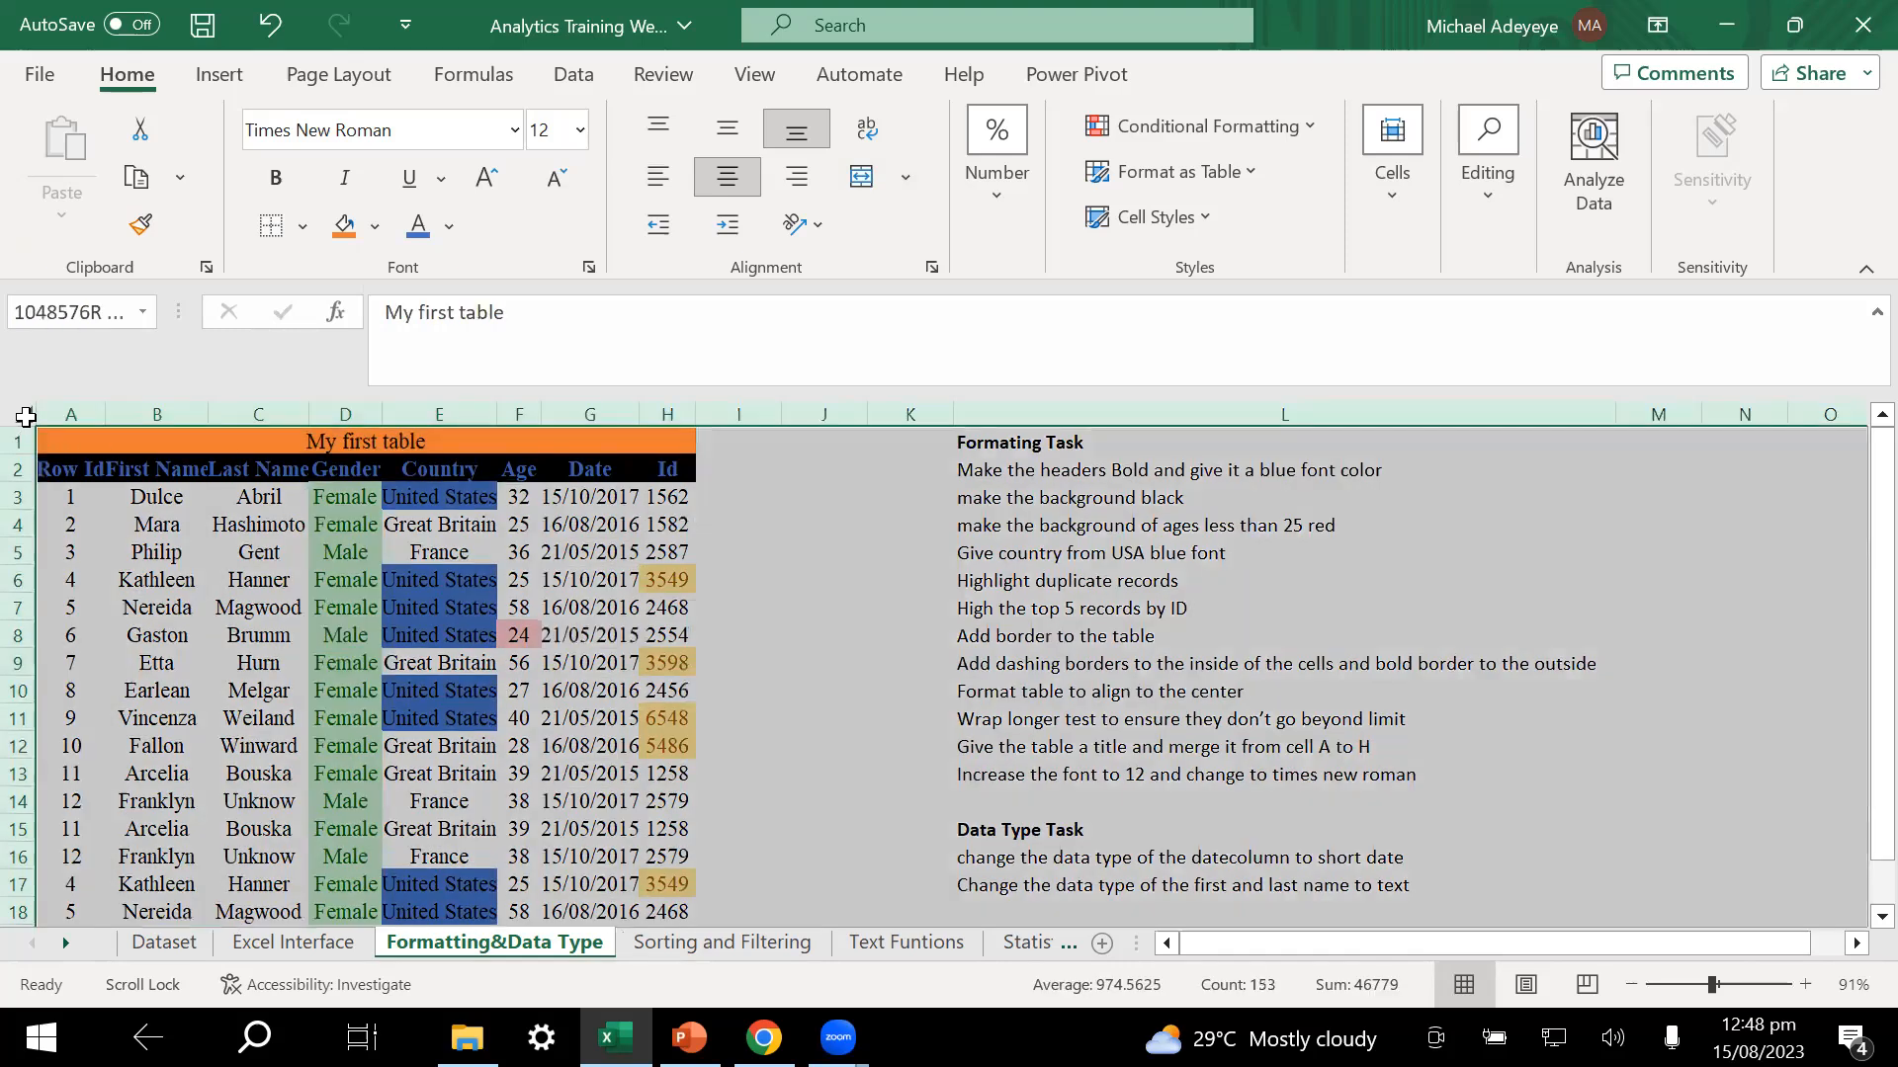
{"action": "double_click", "coordinate": [497, 414]}
{"action": "left_click", "coordinate": [586, 672]}
{"action": "scroll", "coordinate": [586, 672], "scroll_direction": "down", "scroll_amount": 3}
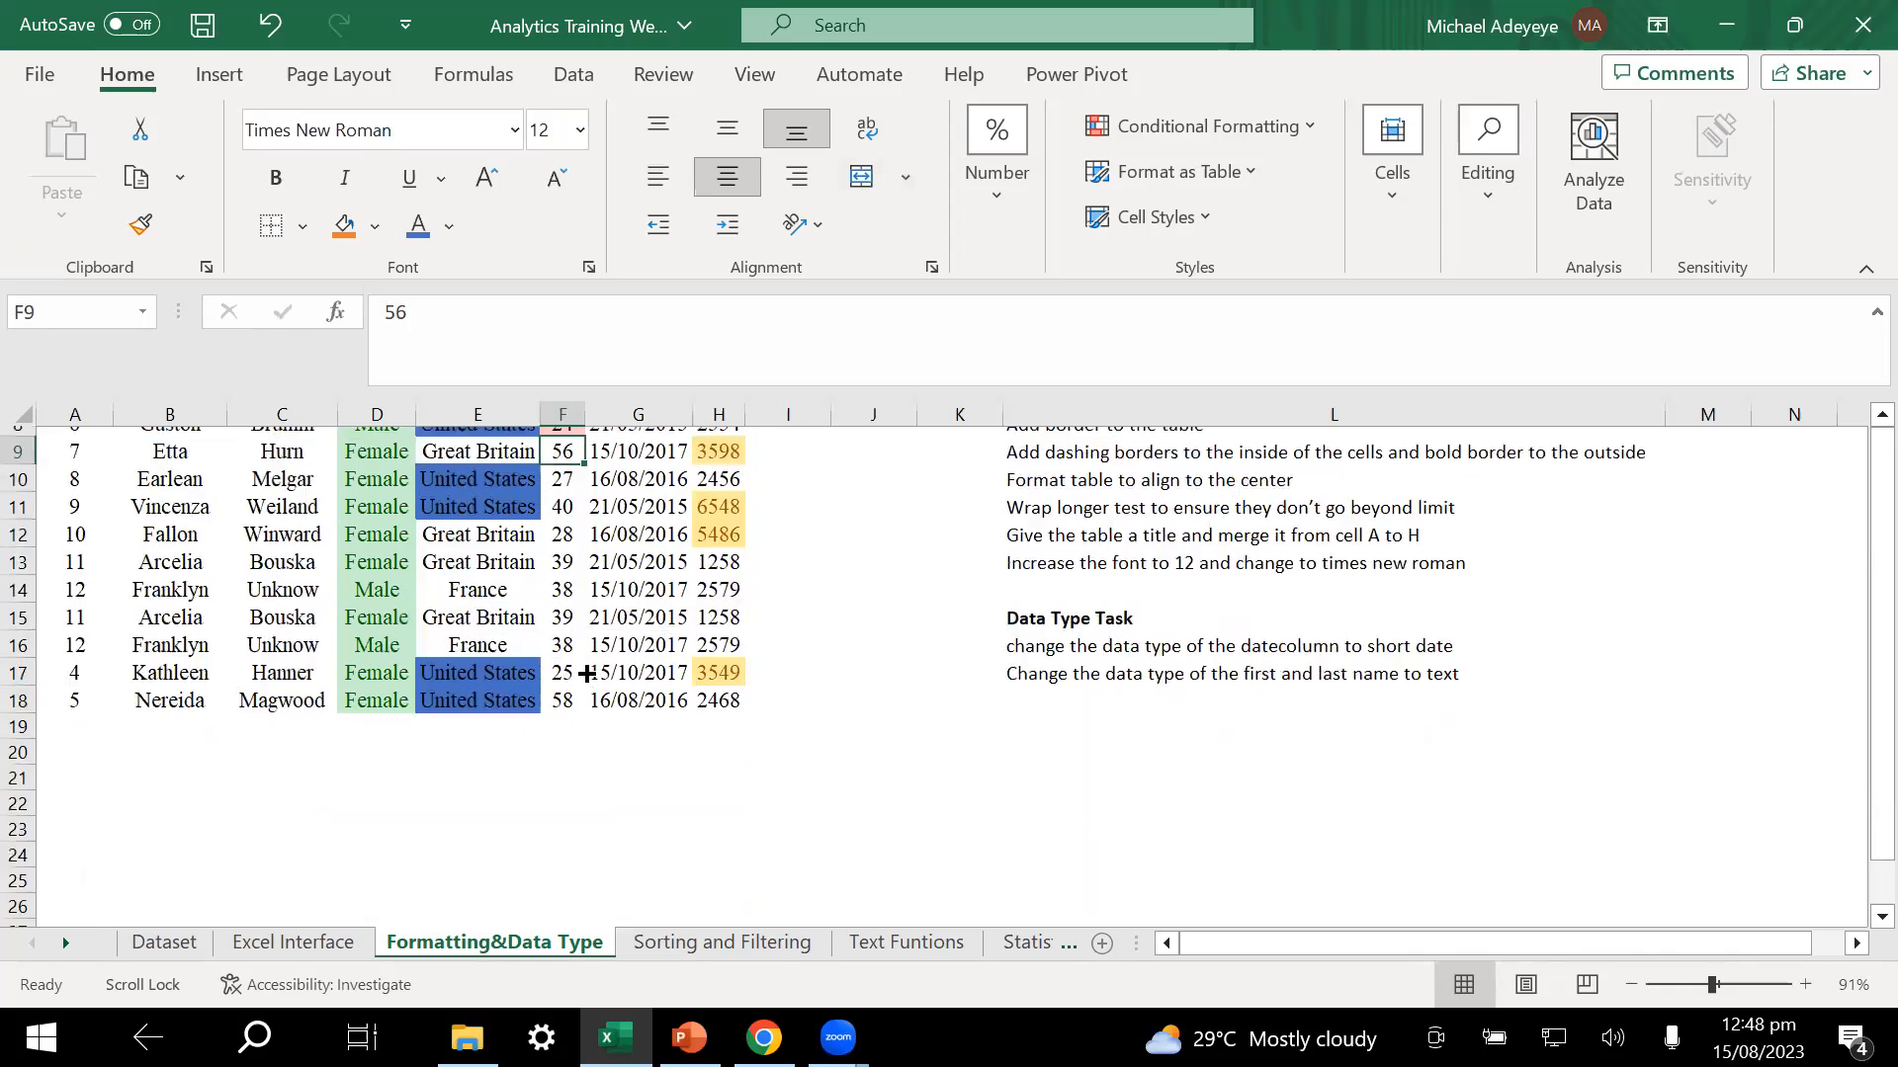
{"action": "left_click", "coordinate": [366, 576]}
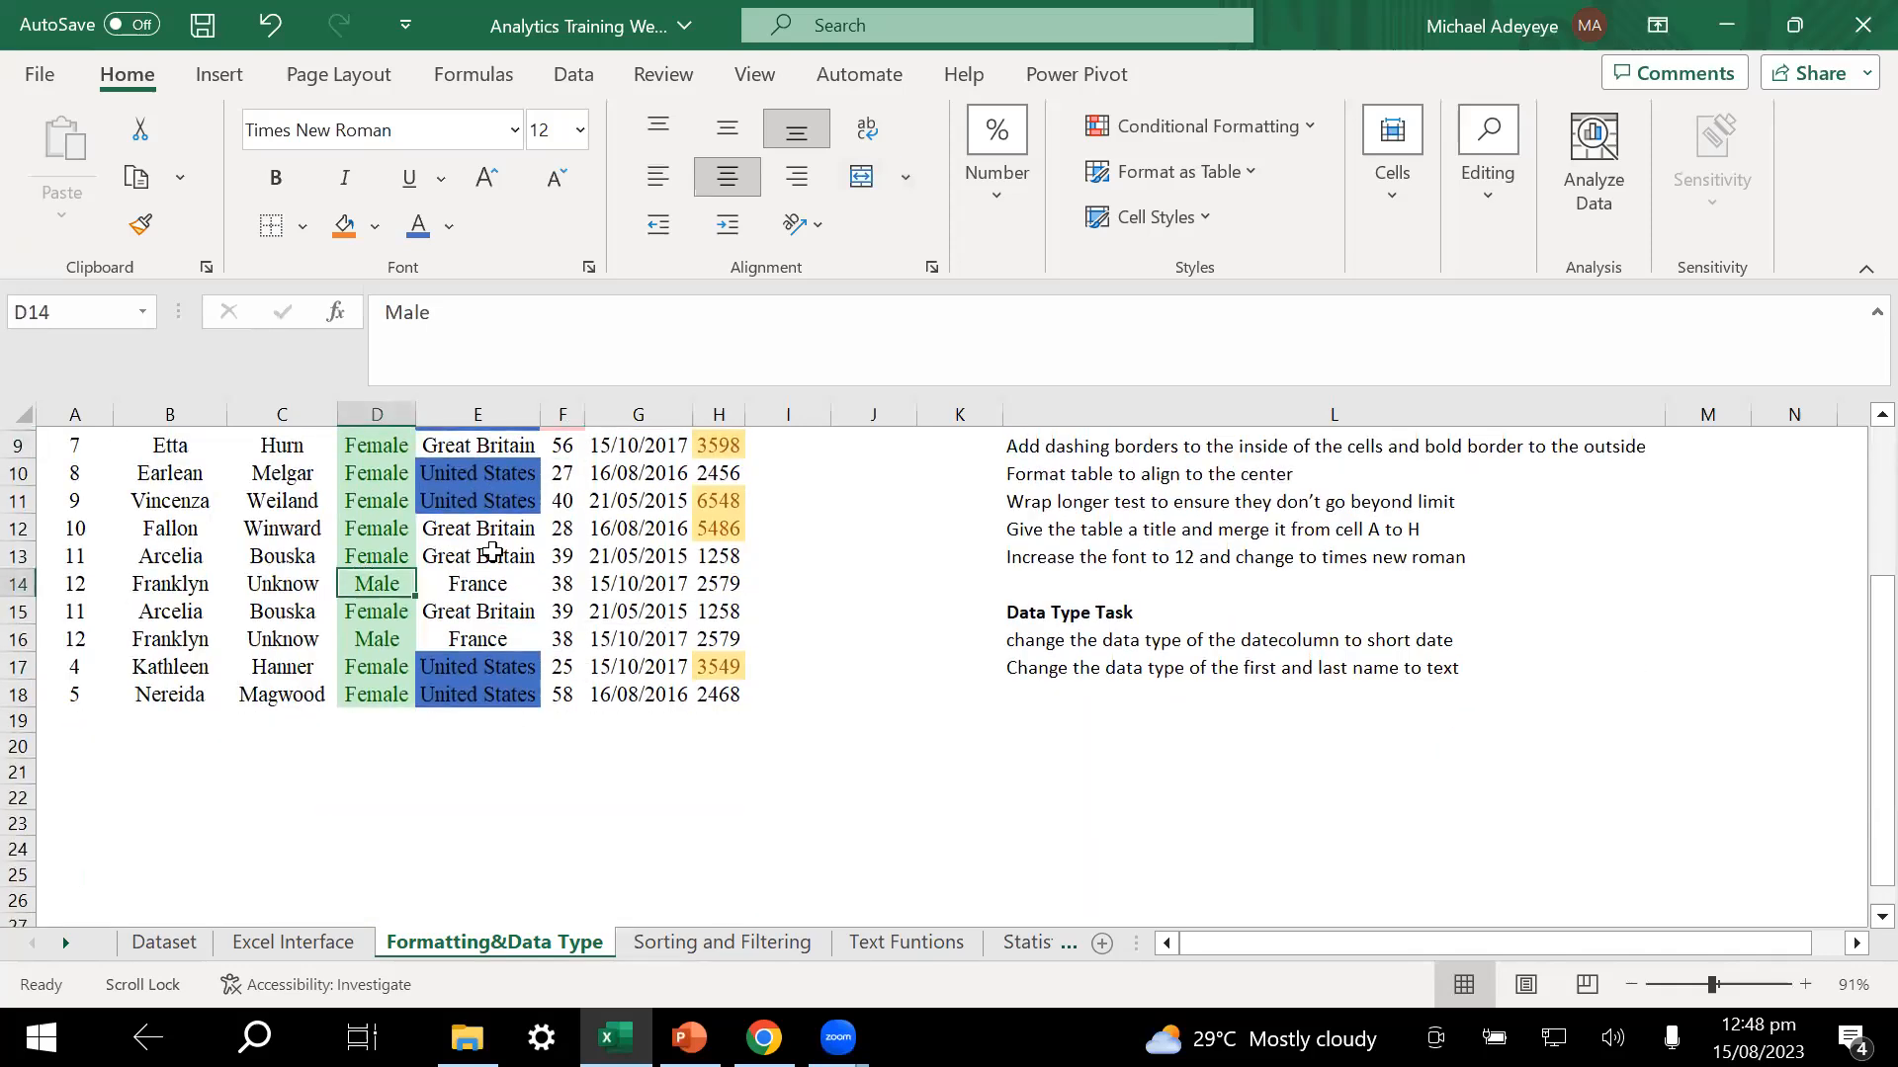
{"action": "left_click", "coordinate": [593, 575]}
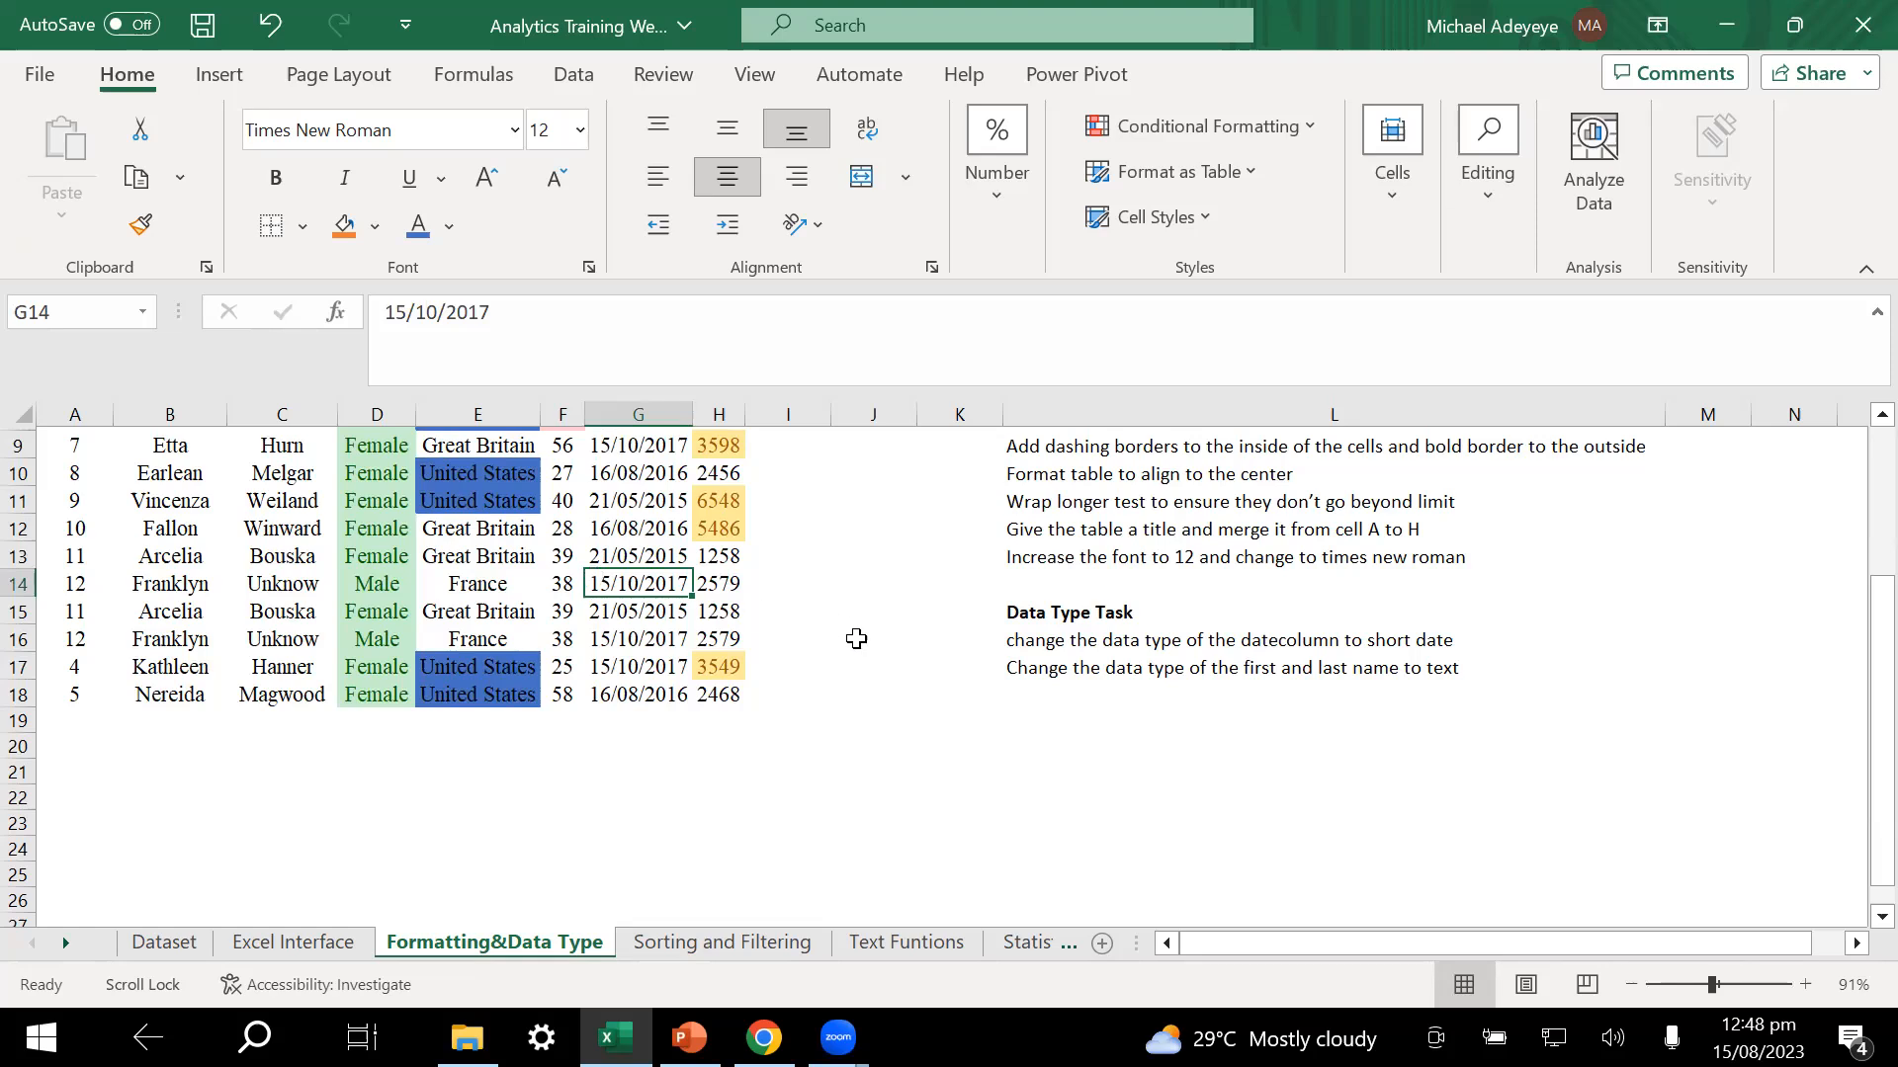
- Apply the Short Date number format to the Date column G, as the data type task in L16 asks
{"action": "left_click", "coordinate": [1105, 610]}
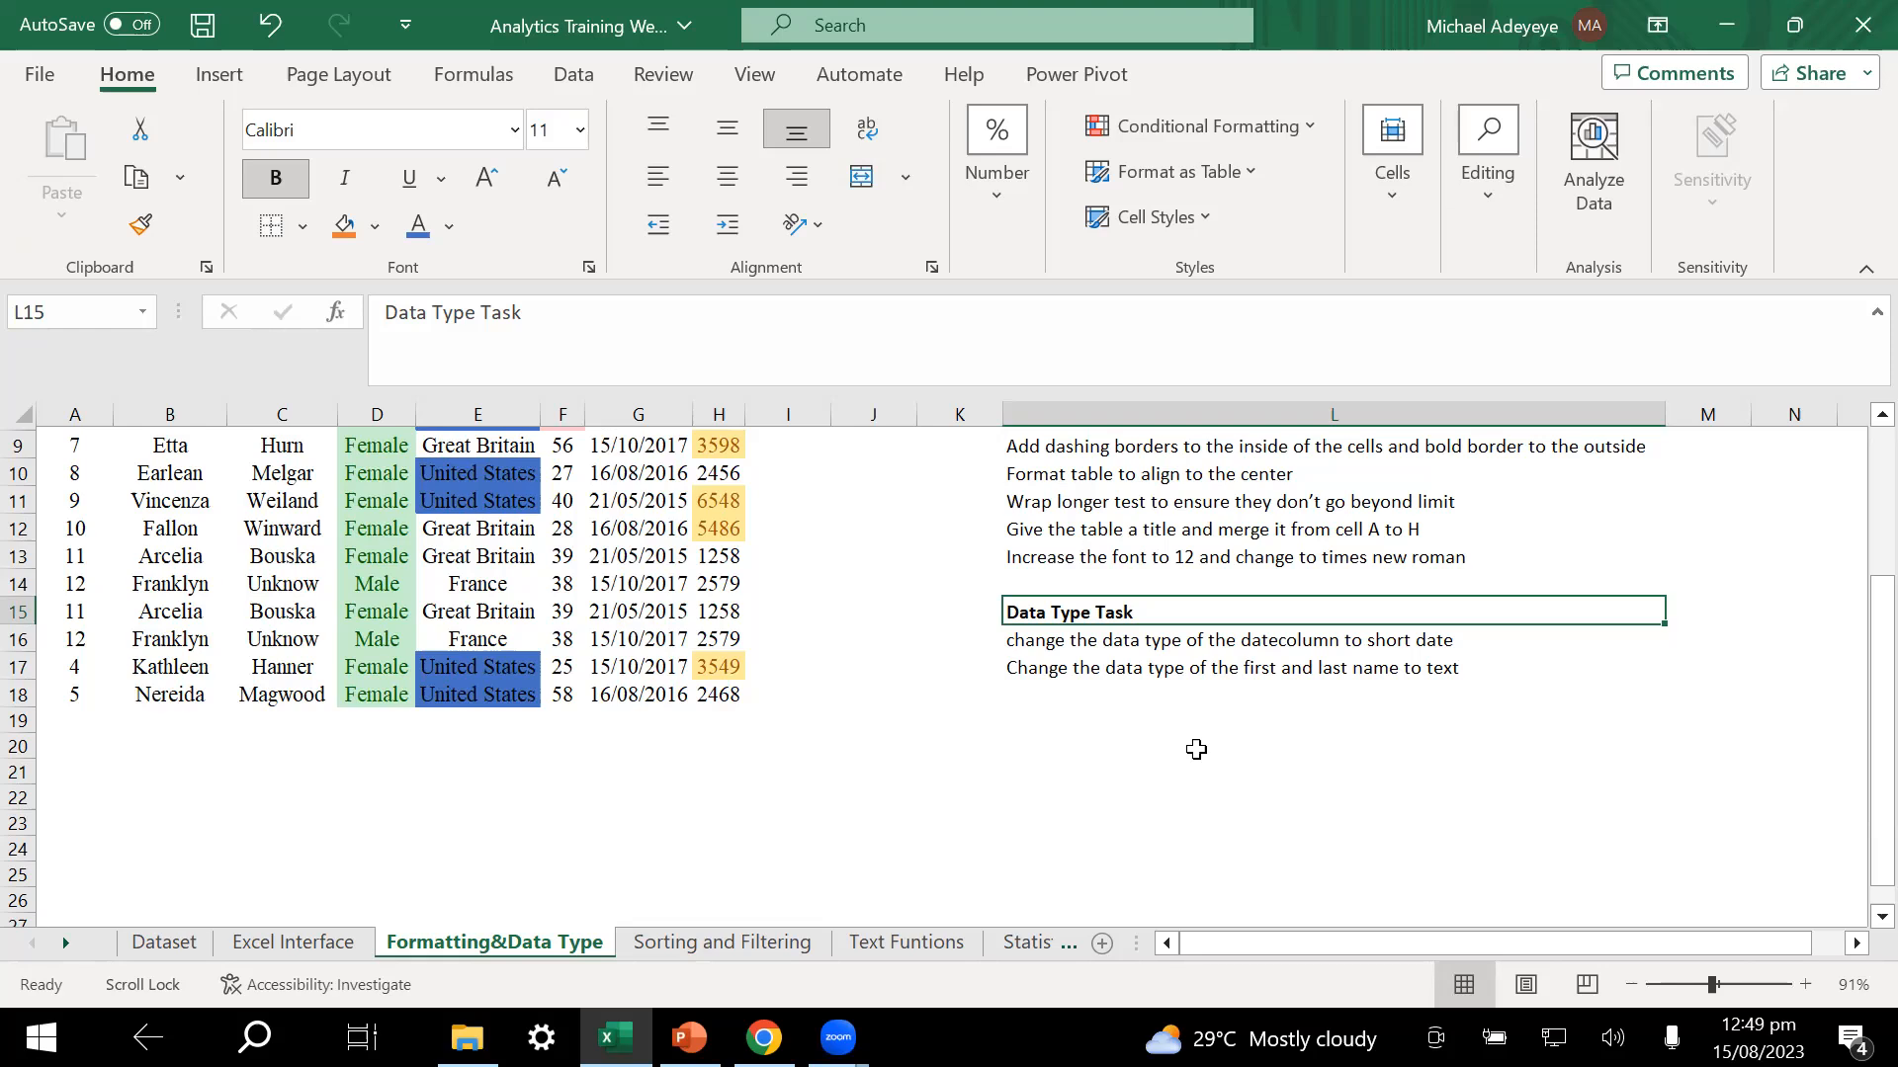
{"action": "left_click", "coordinate": [1067, 641]}
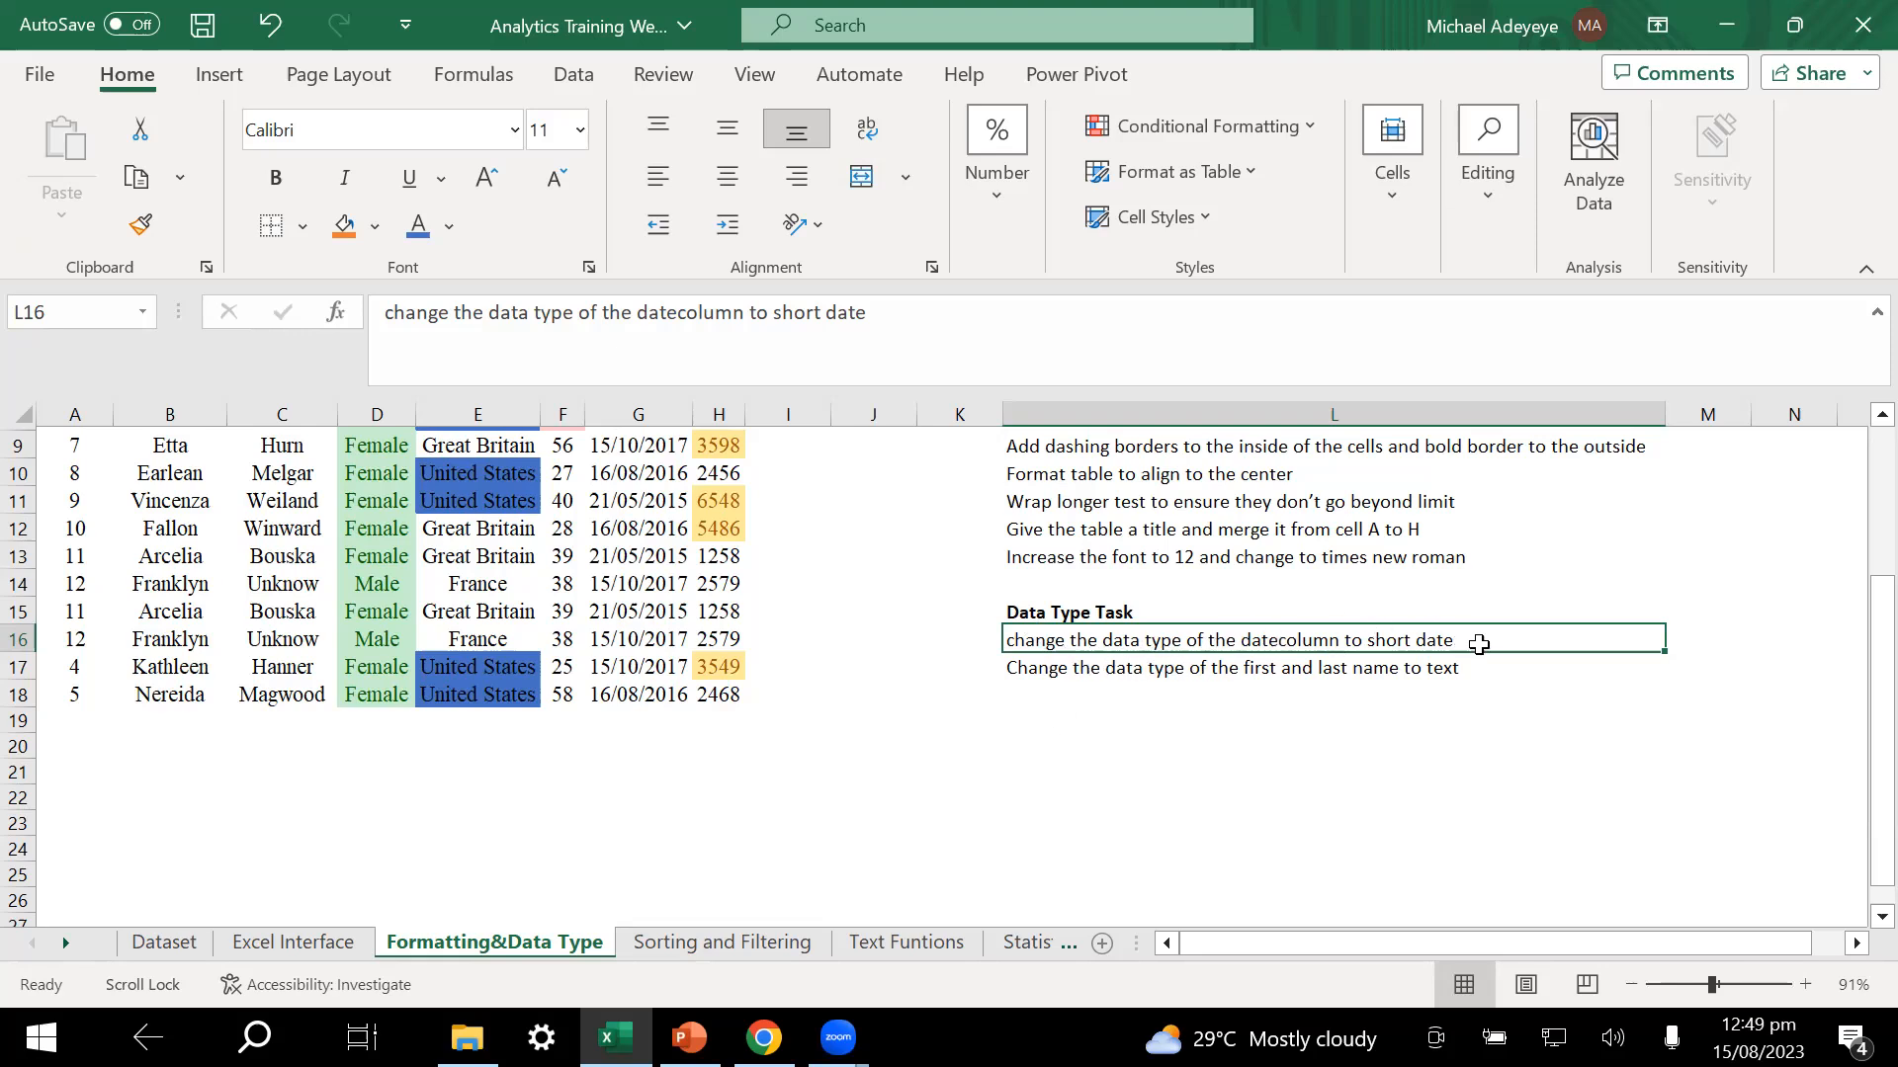
{"action": "scroll", "coordinate": [919, 678], "scroll_direction": "up", "scroll_amount": 3}
{"action": "left_click_drag", "start_coordinate": [645, 466], "coordinate": [667, 910]}
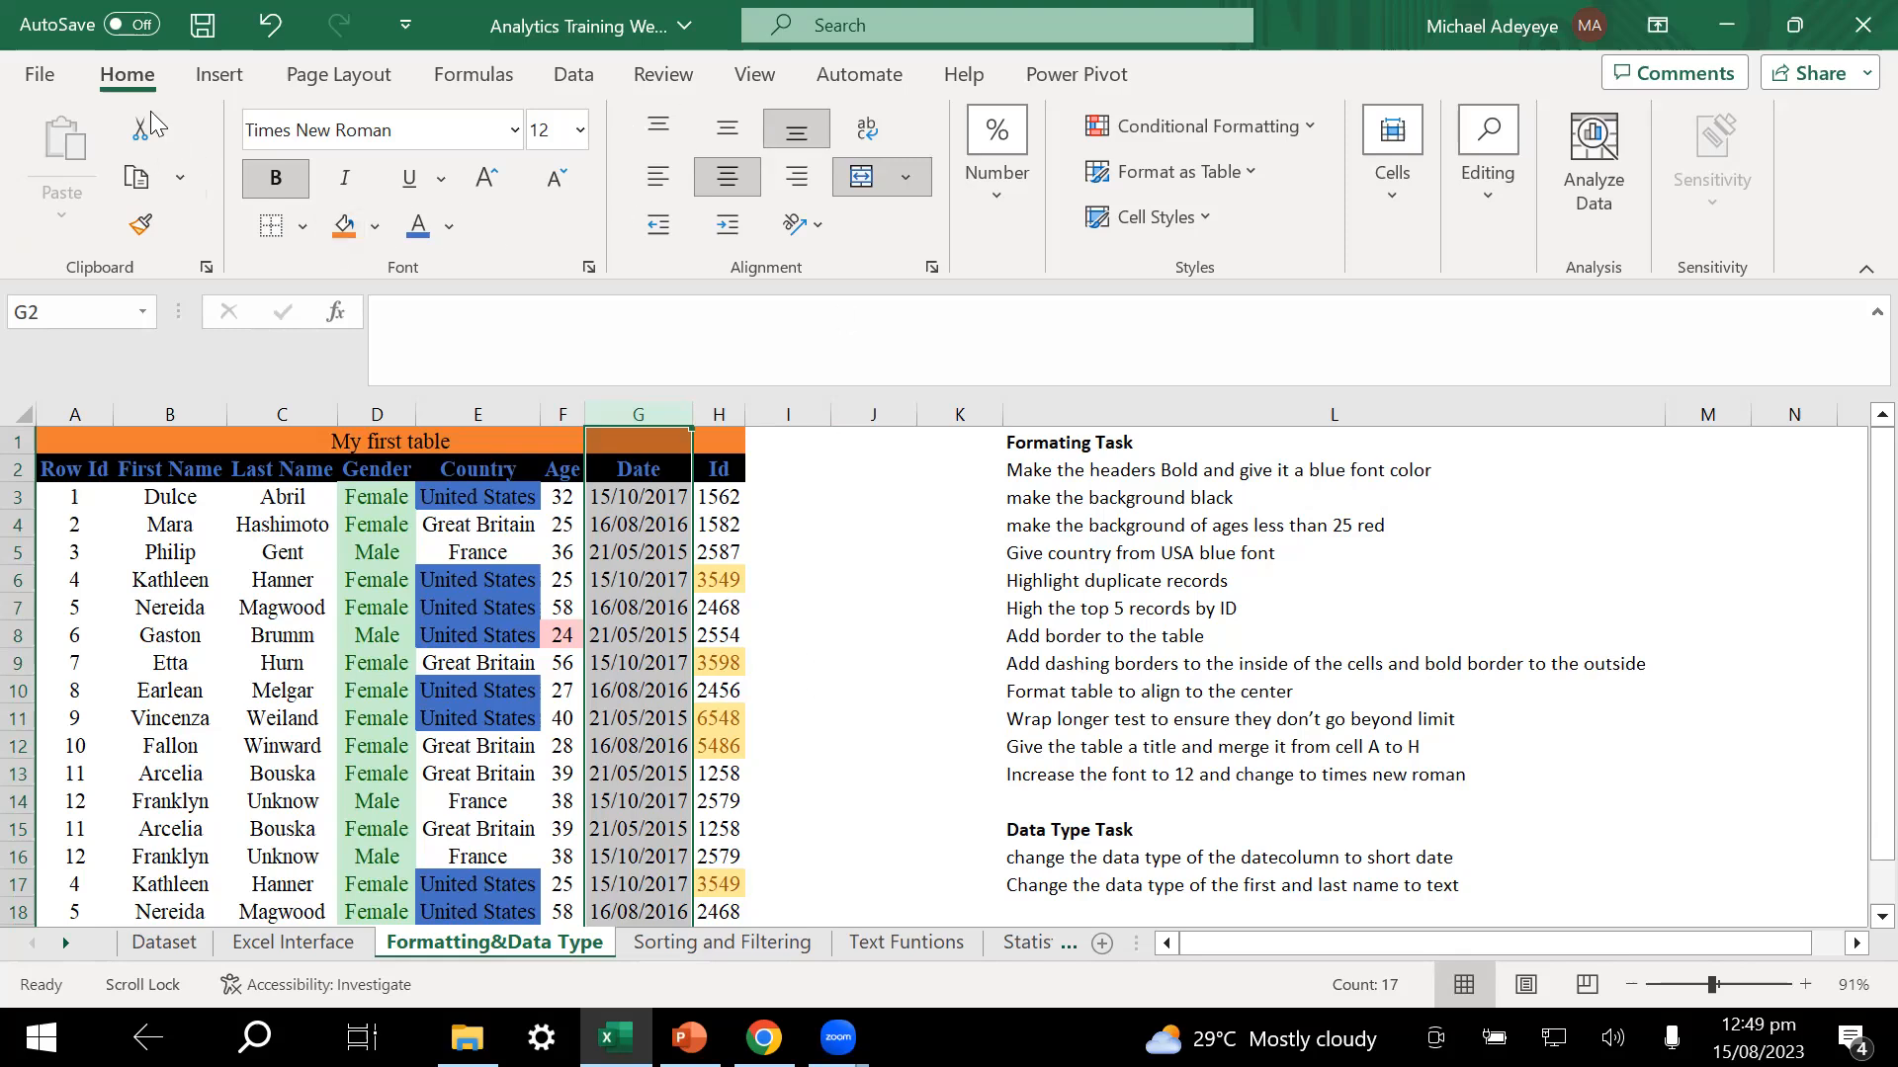
{"action": "left_click", "coordinate": [989, 196]}
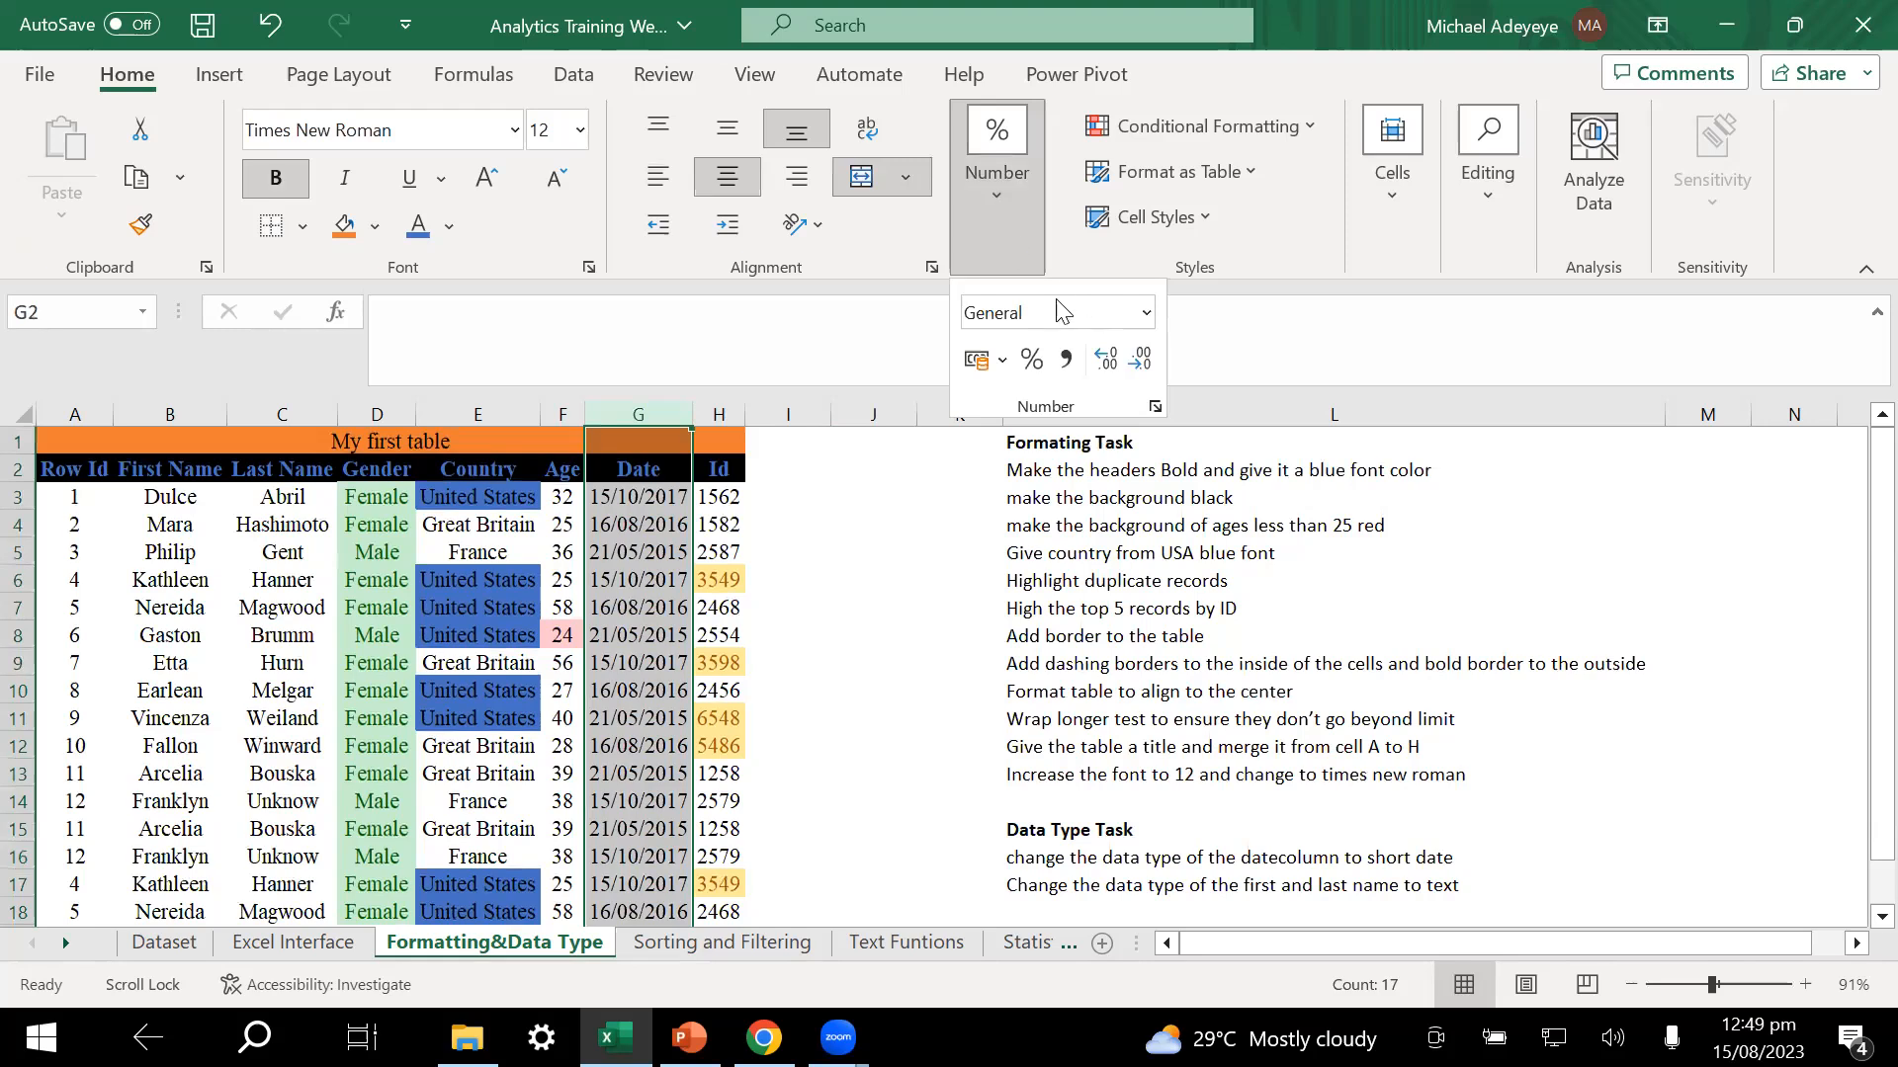
{"action": "left_click", "coordinate": [1146, 313]}
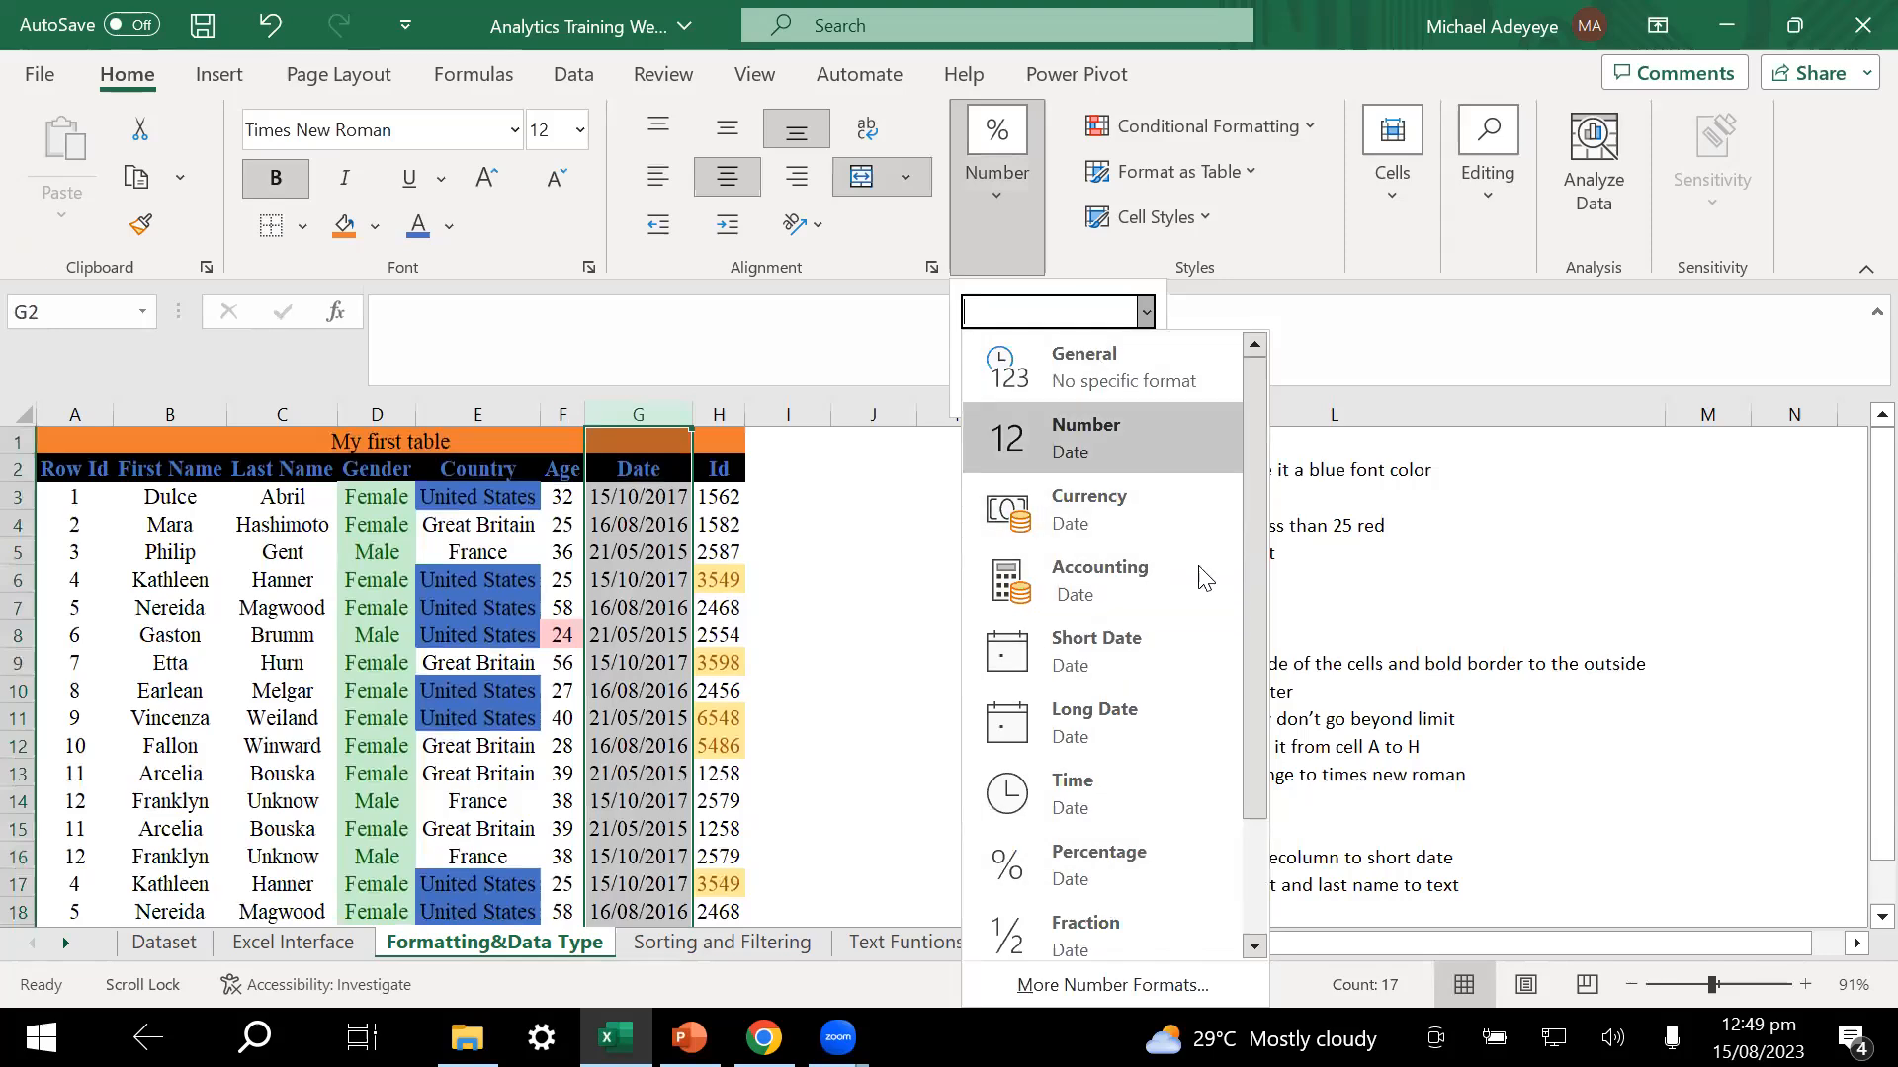
{"action": "left_click", "coordinate": [1123, 642]}
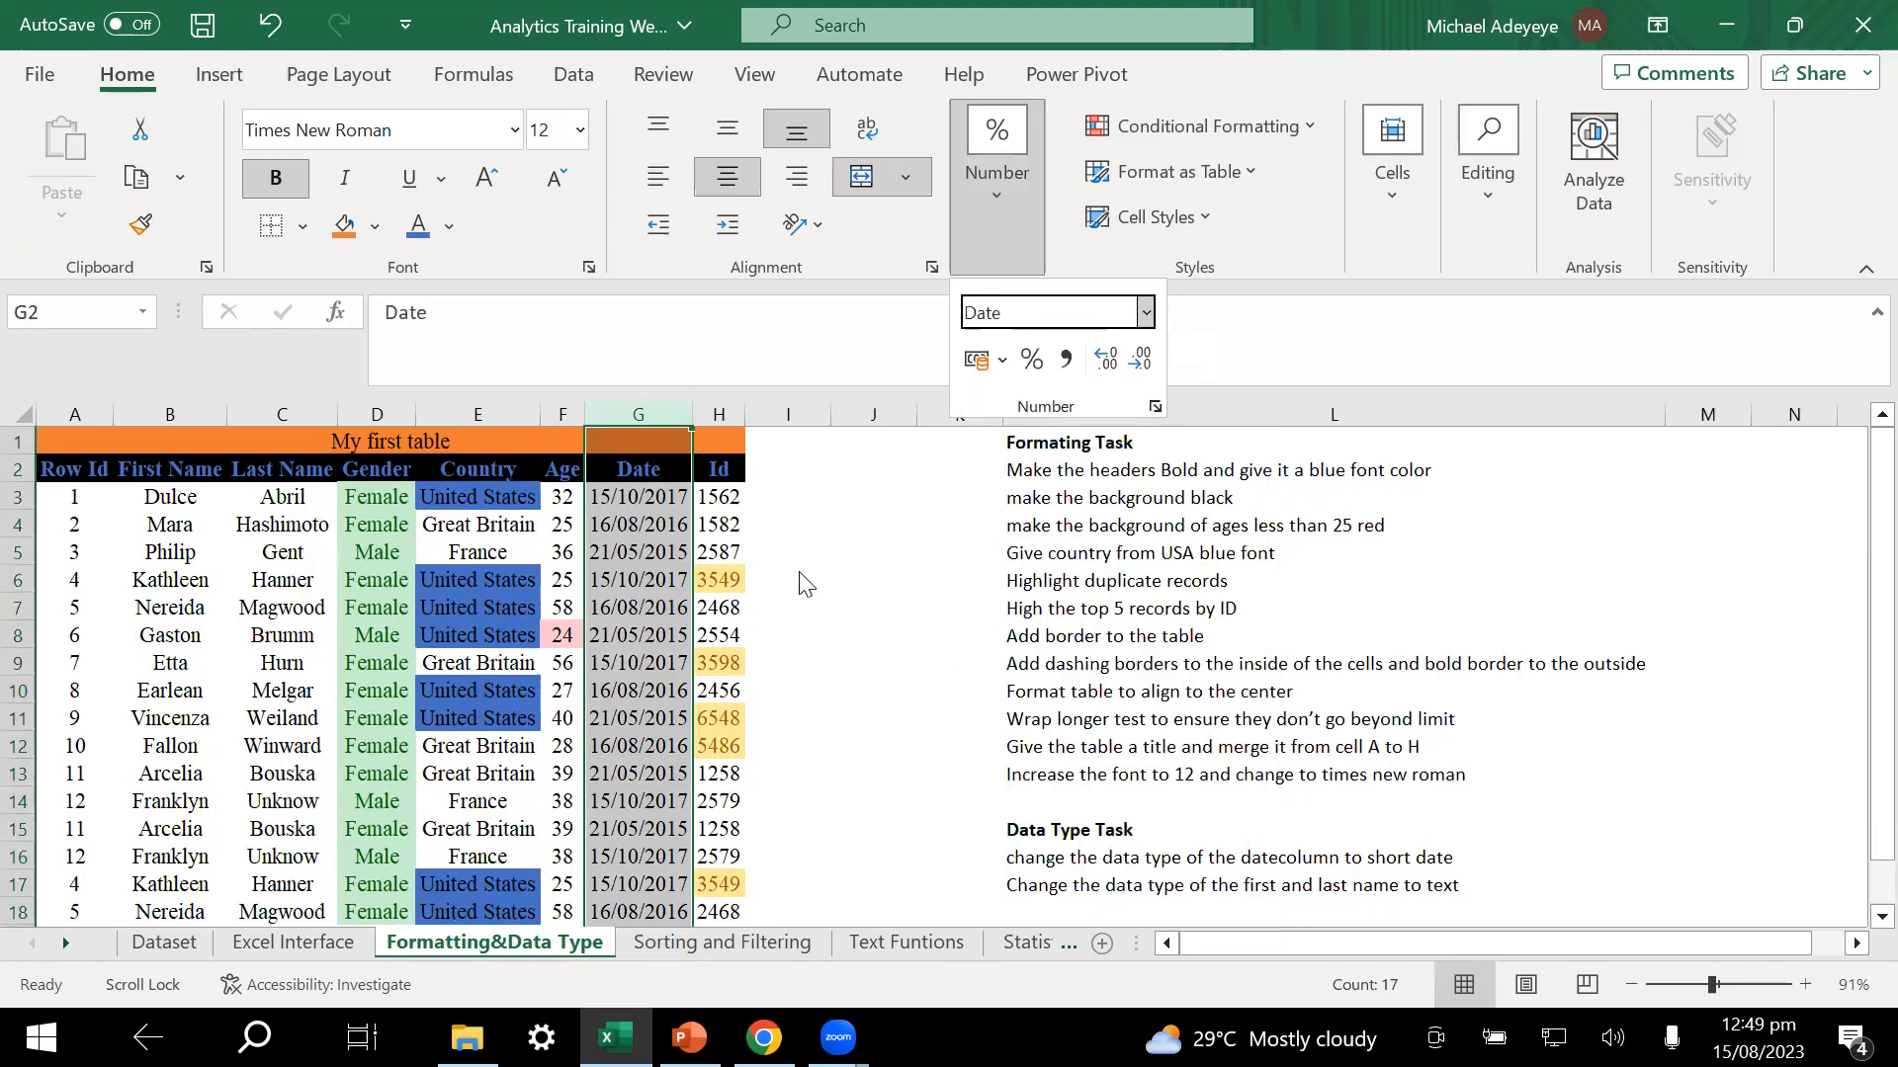
{"action": "scroll", "coordinate": [860, 584], "scroll_direction": "down", "scroll_amount": 3}
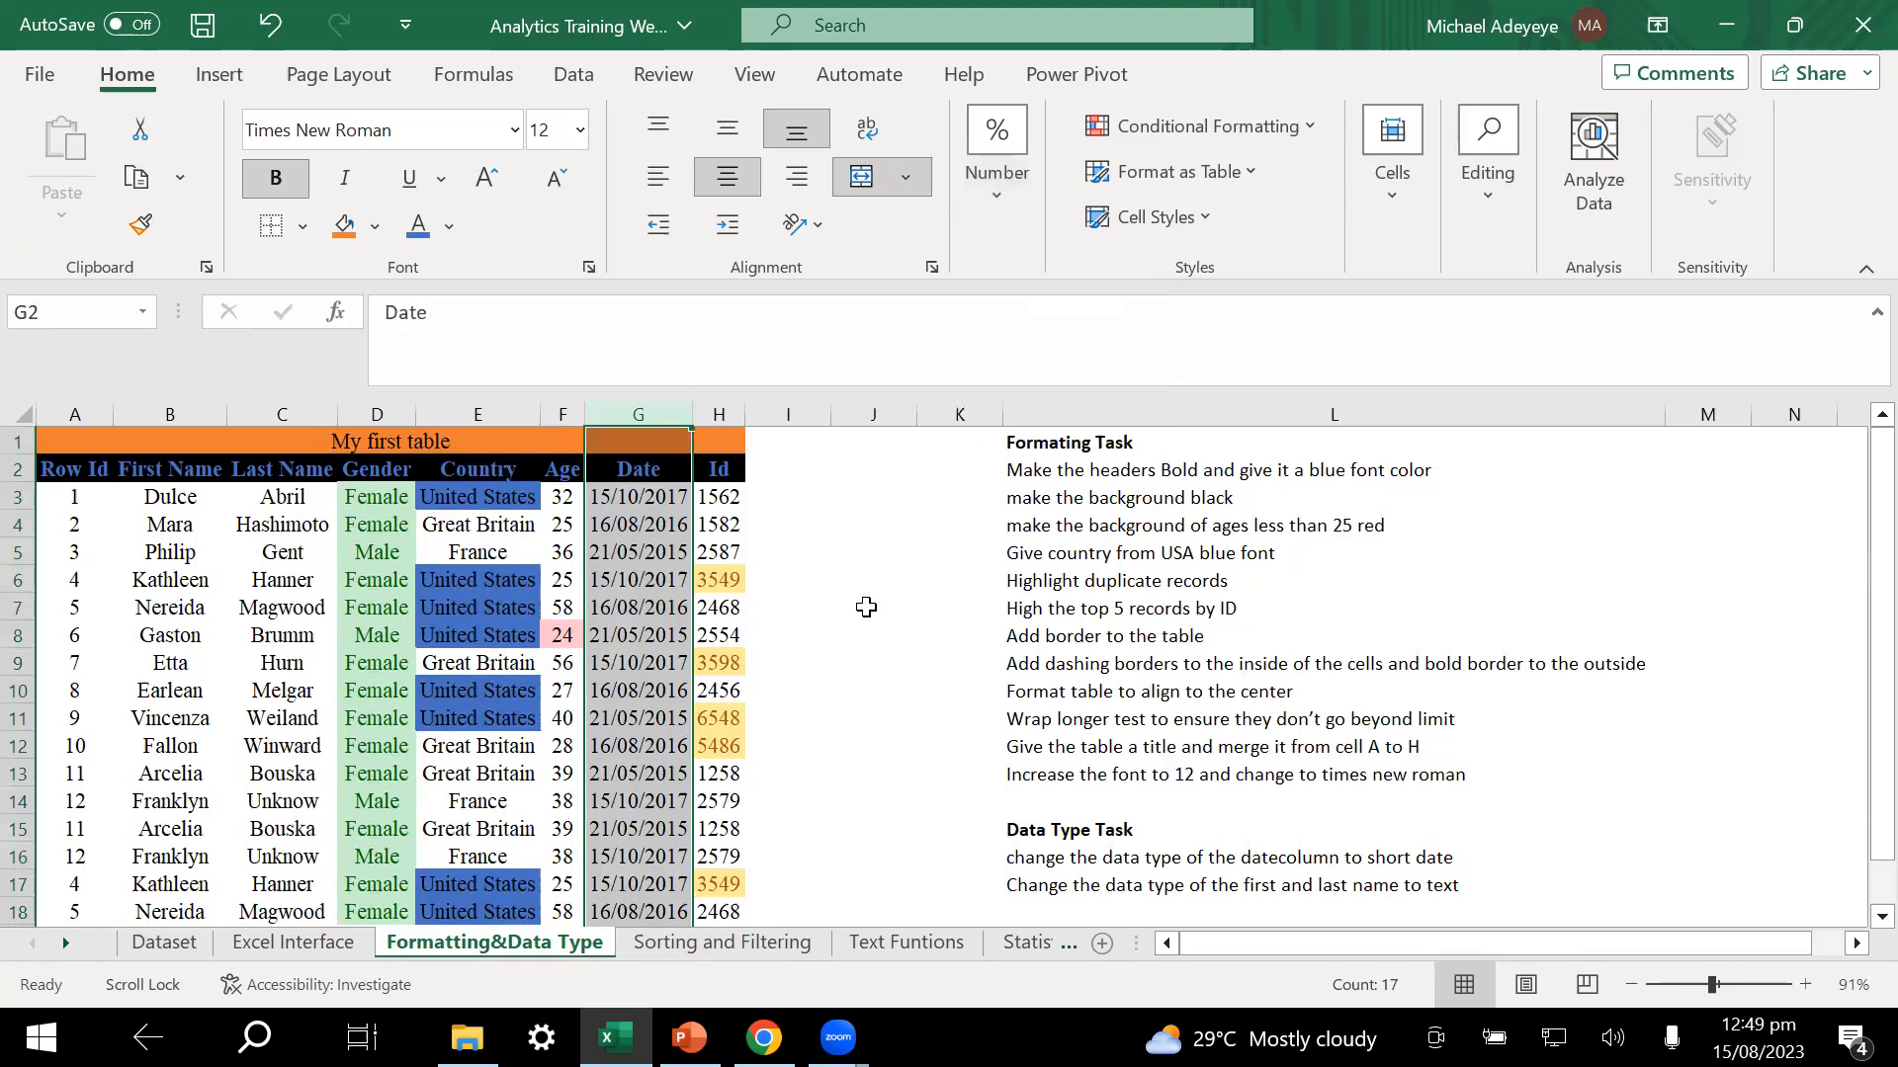
{"action": "scroll", "coordinate": [866, 607], "scroll_direction": "up", "scroll_amount": 1}
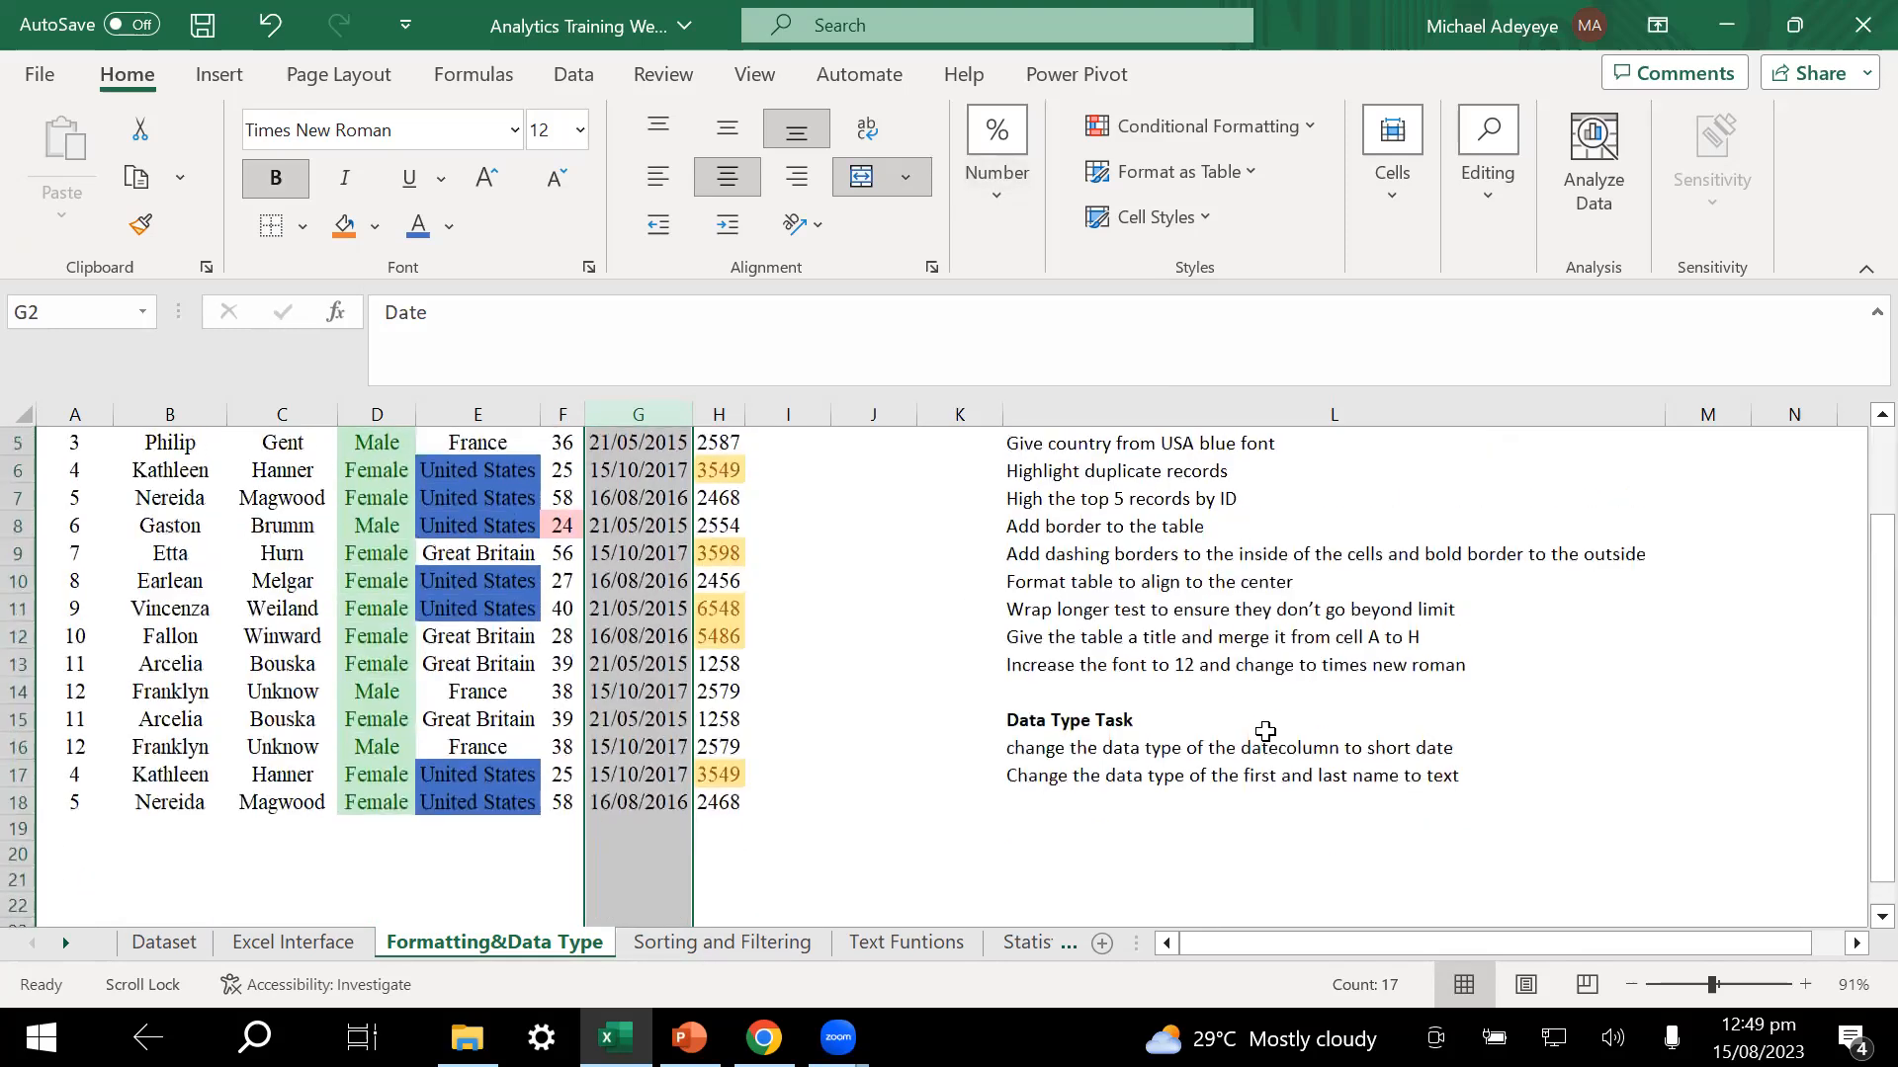
- Apply the Text number format to the First Name and Last Name columns, B2:C18, as the data type task in L17 asks
{"action": "left_click", "coordinate": [1229, 781]}
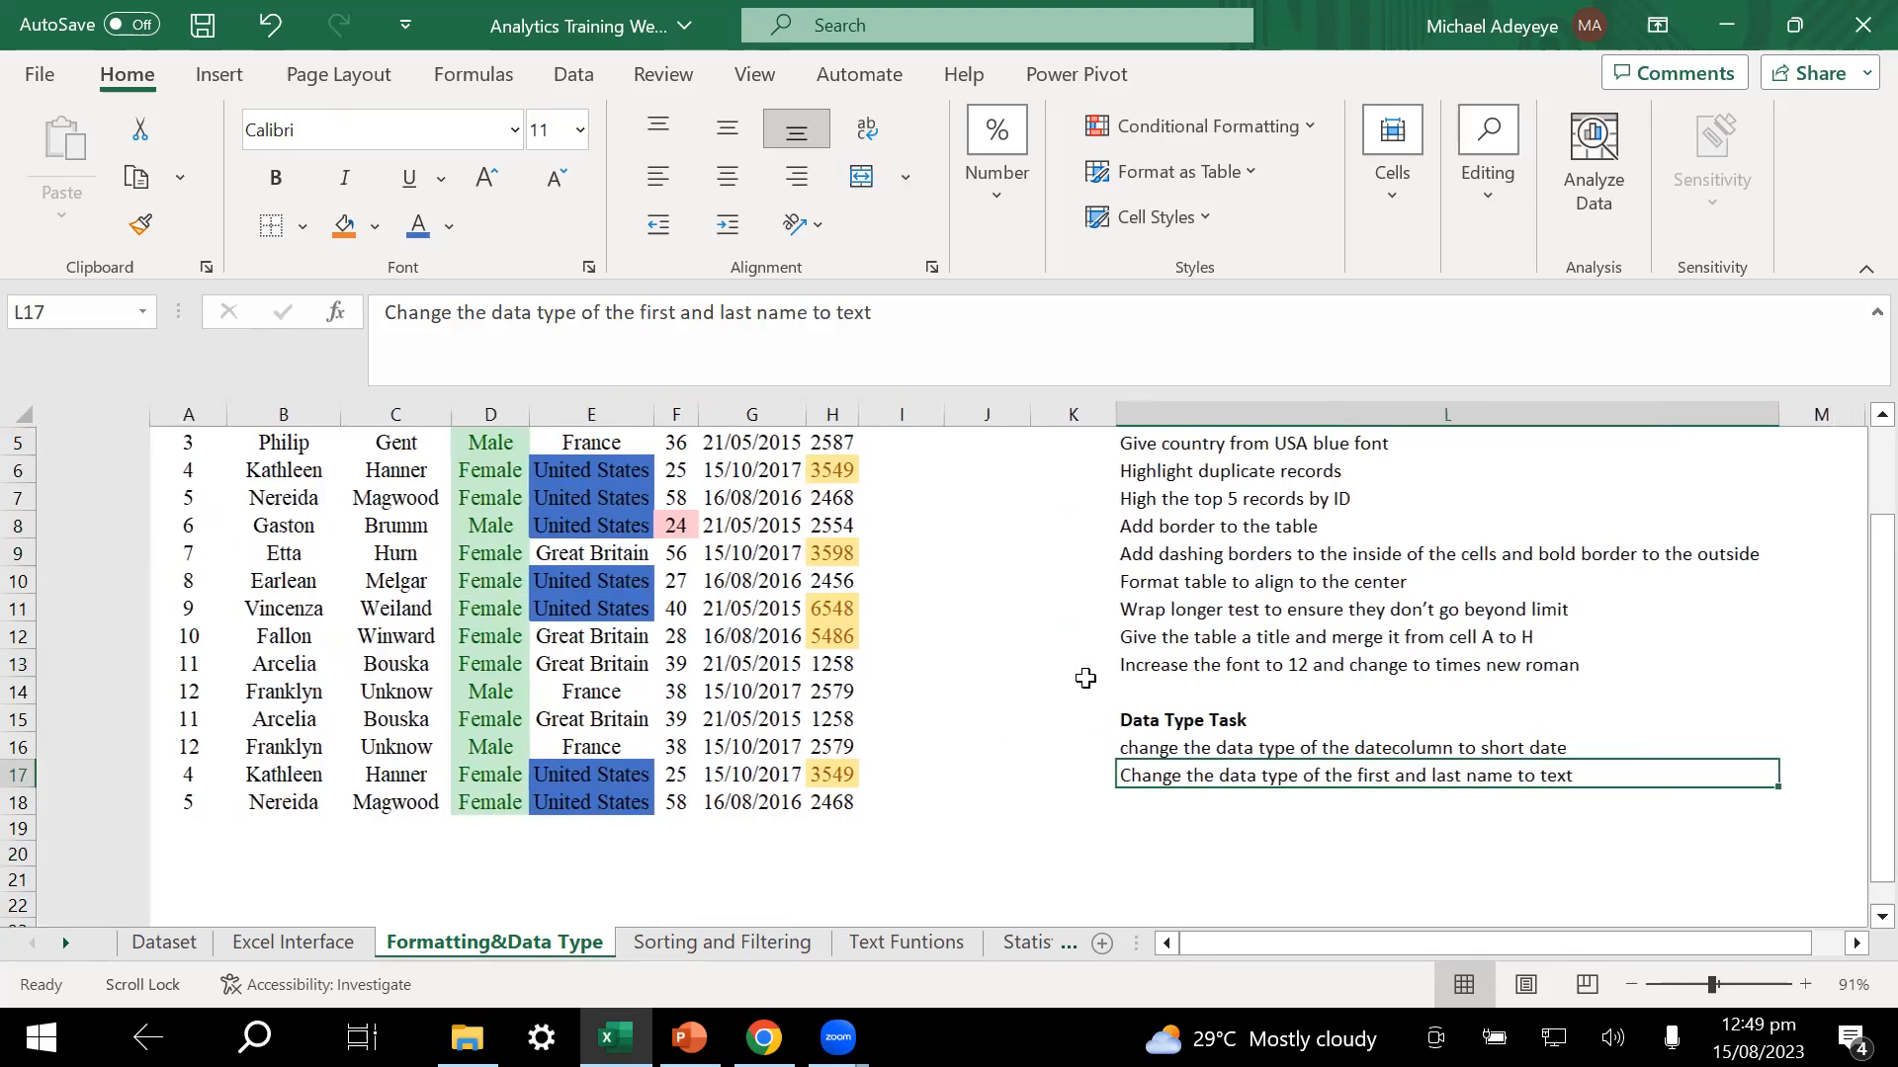
{"action": "scroll", "coordinate": [144, 435], "scroll_direction": "up", "scroll_amount": 2}
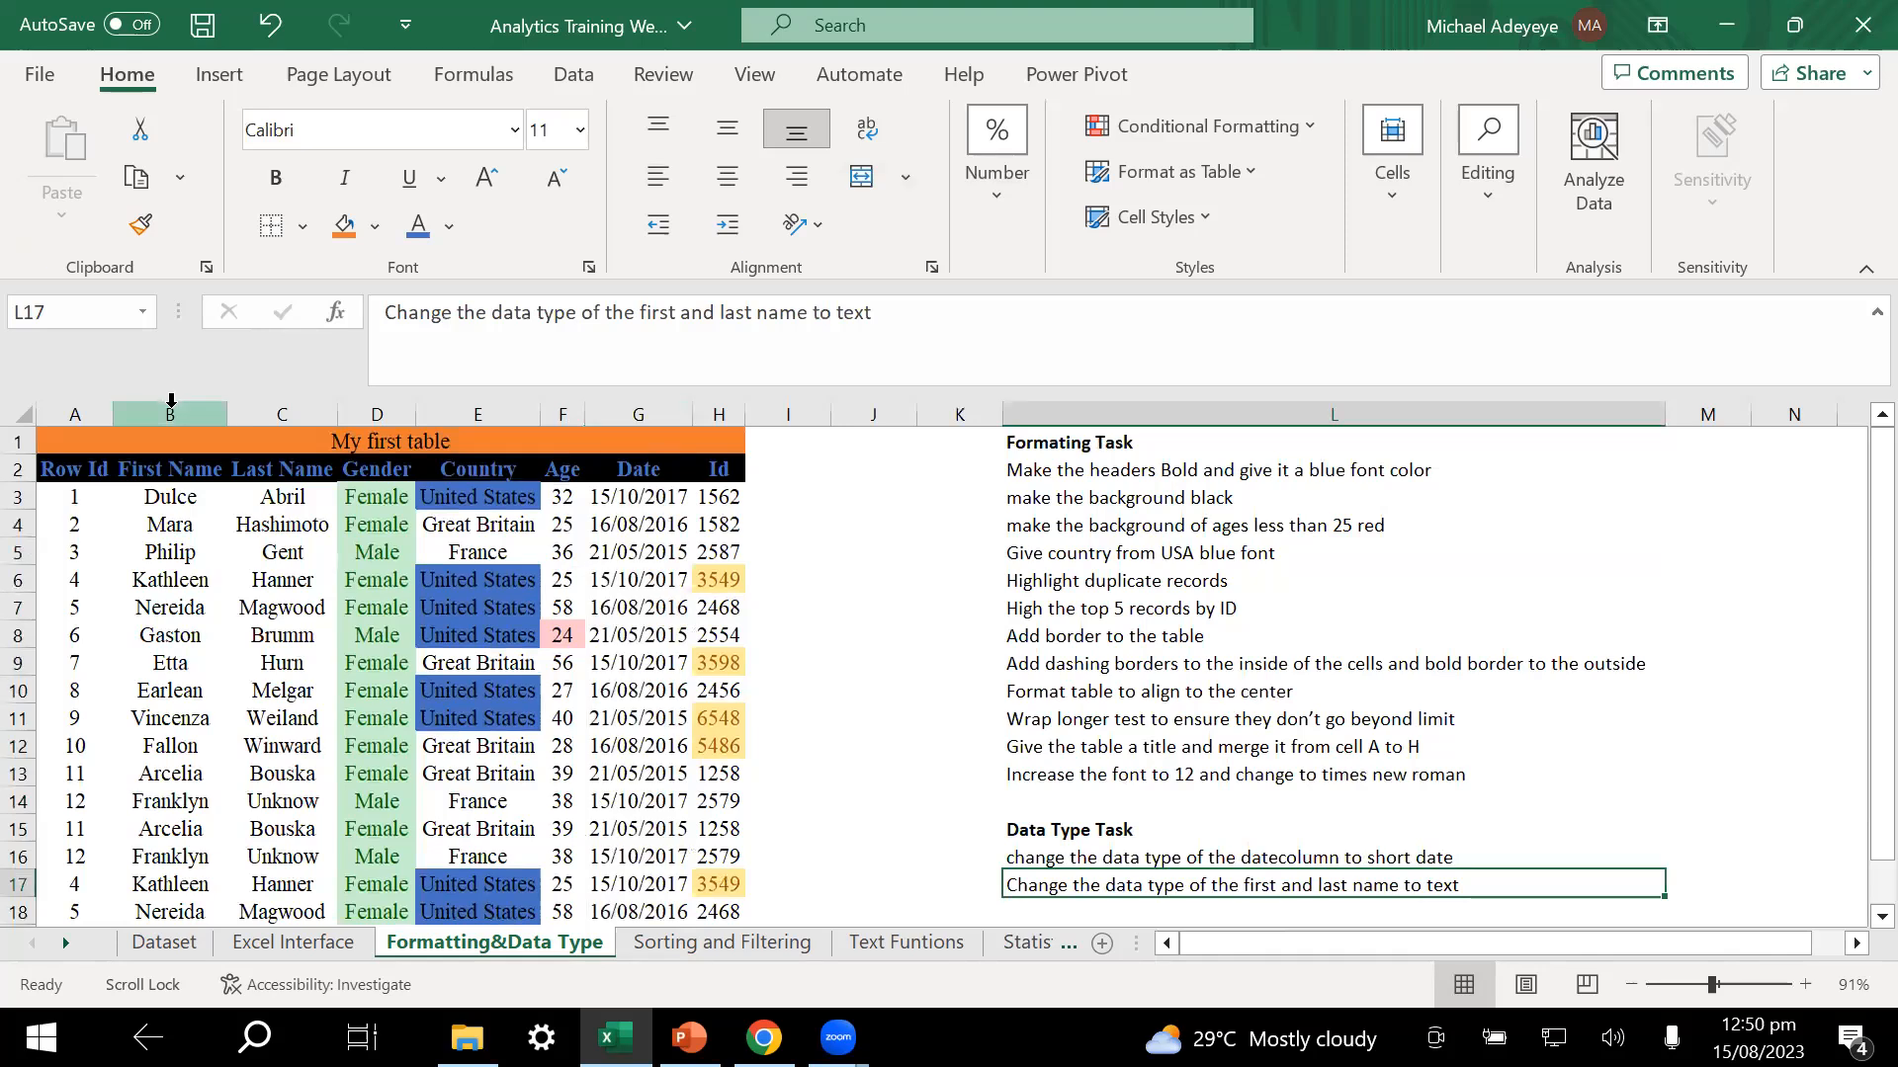
{"action": "left_click_drag", "start_coordinate": [170, 400], "coordinate": [260, 401]}
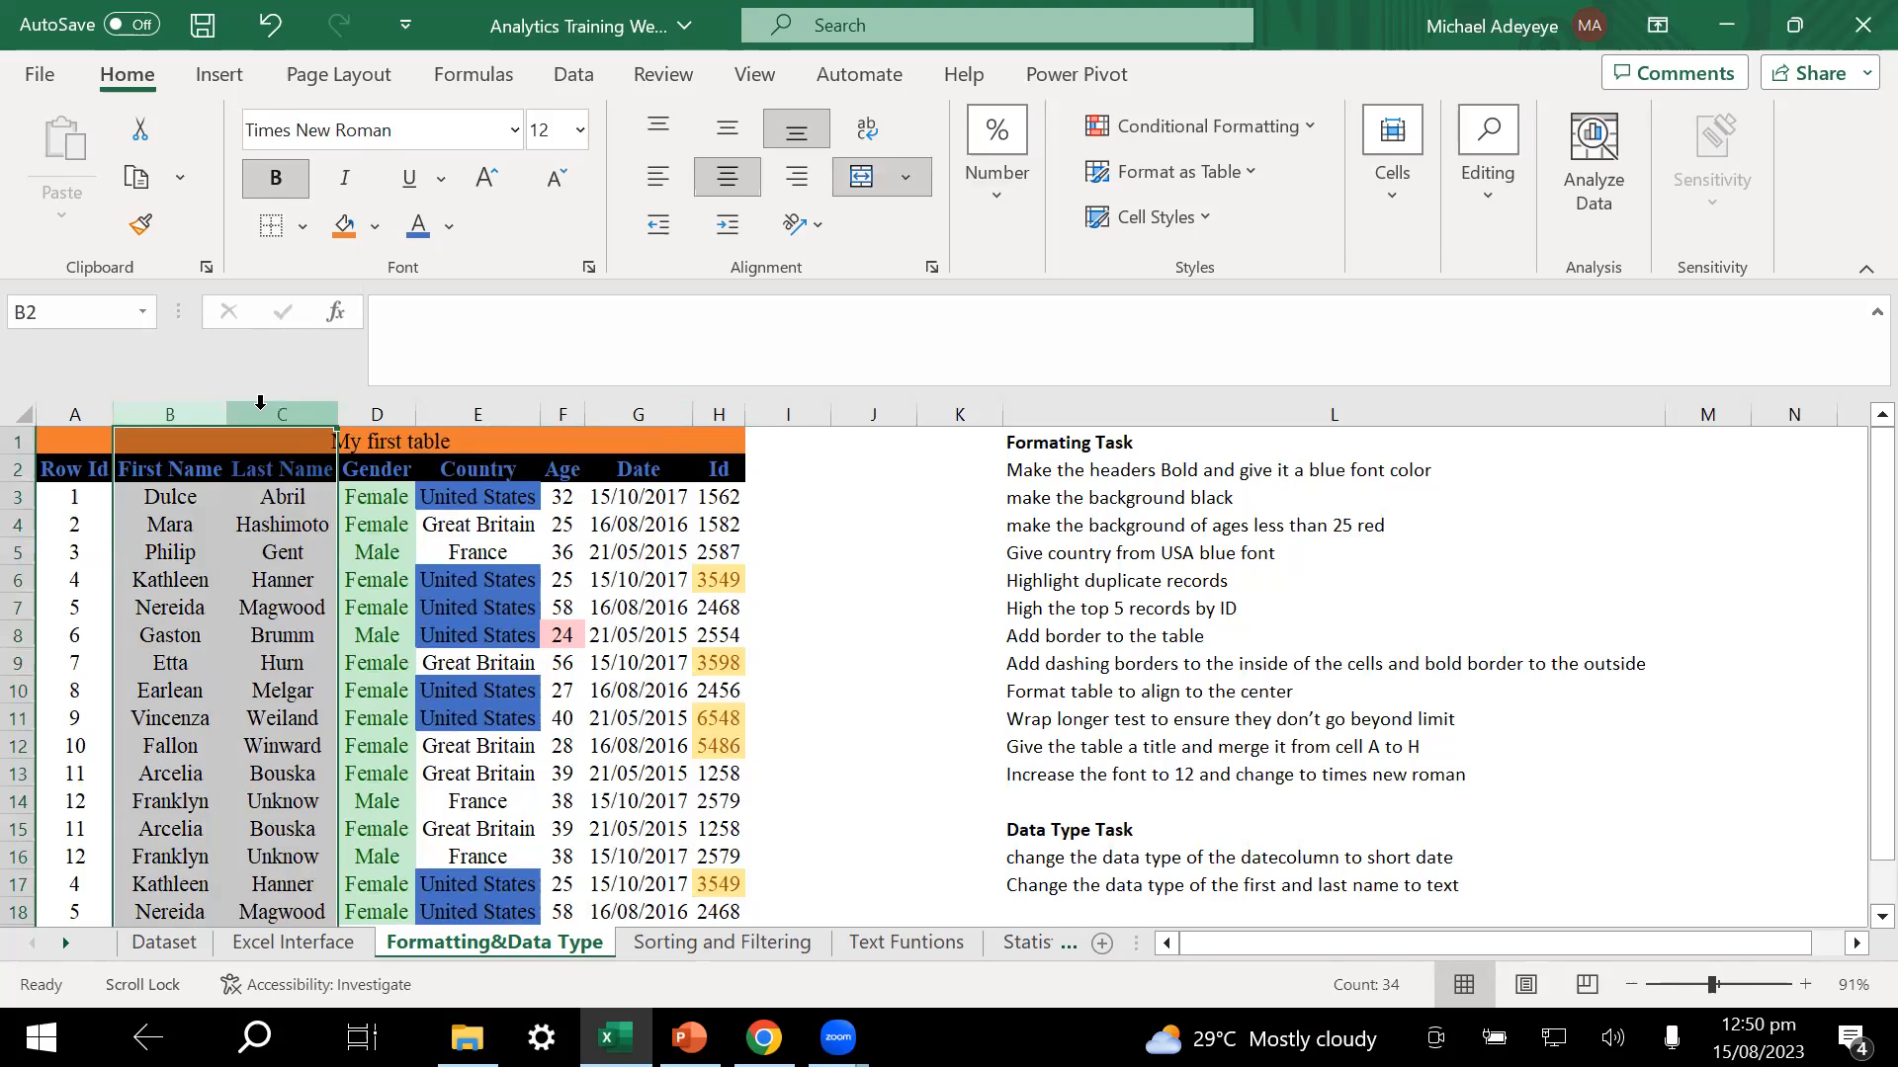
{"action": "left_click", "coordinate": [190, 470]}
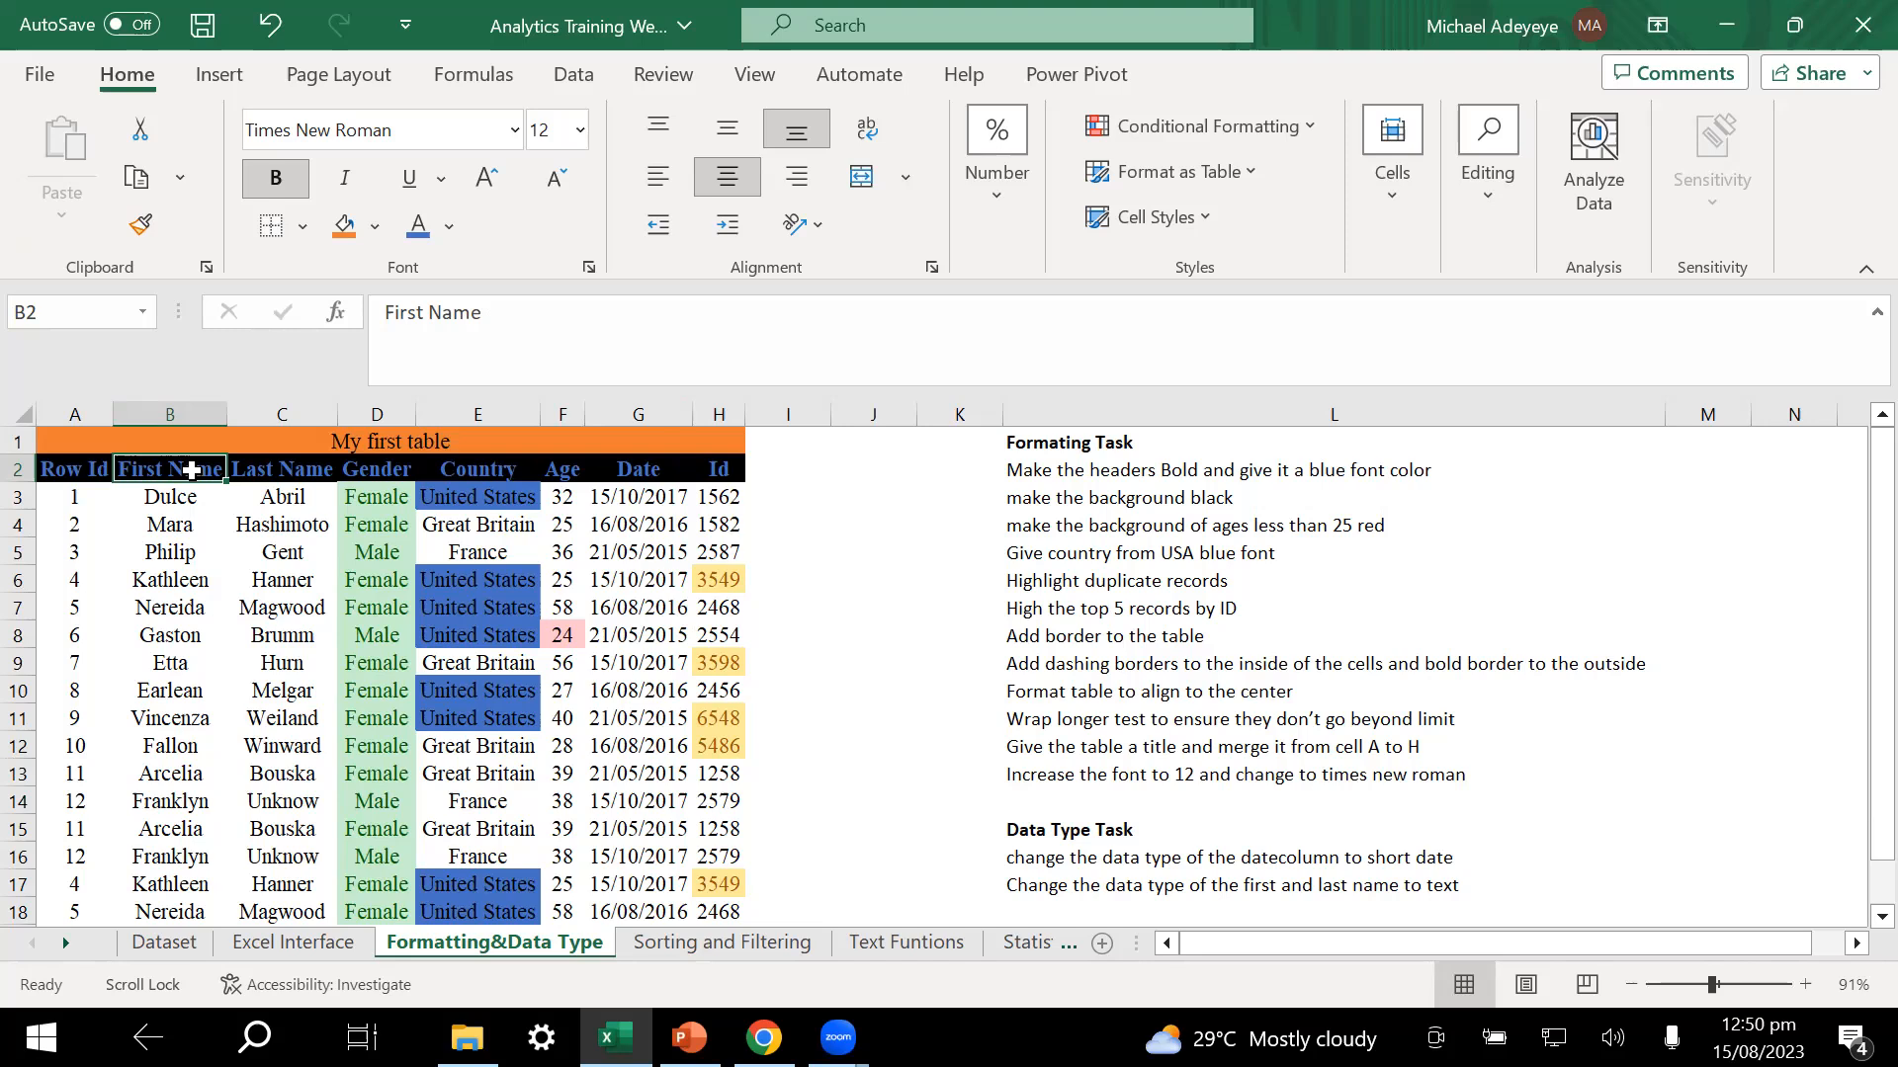
{"action": "left_click_drag", "start_coordinate": [191, 471], "coordinate": [242, 469]}
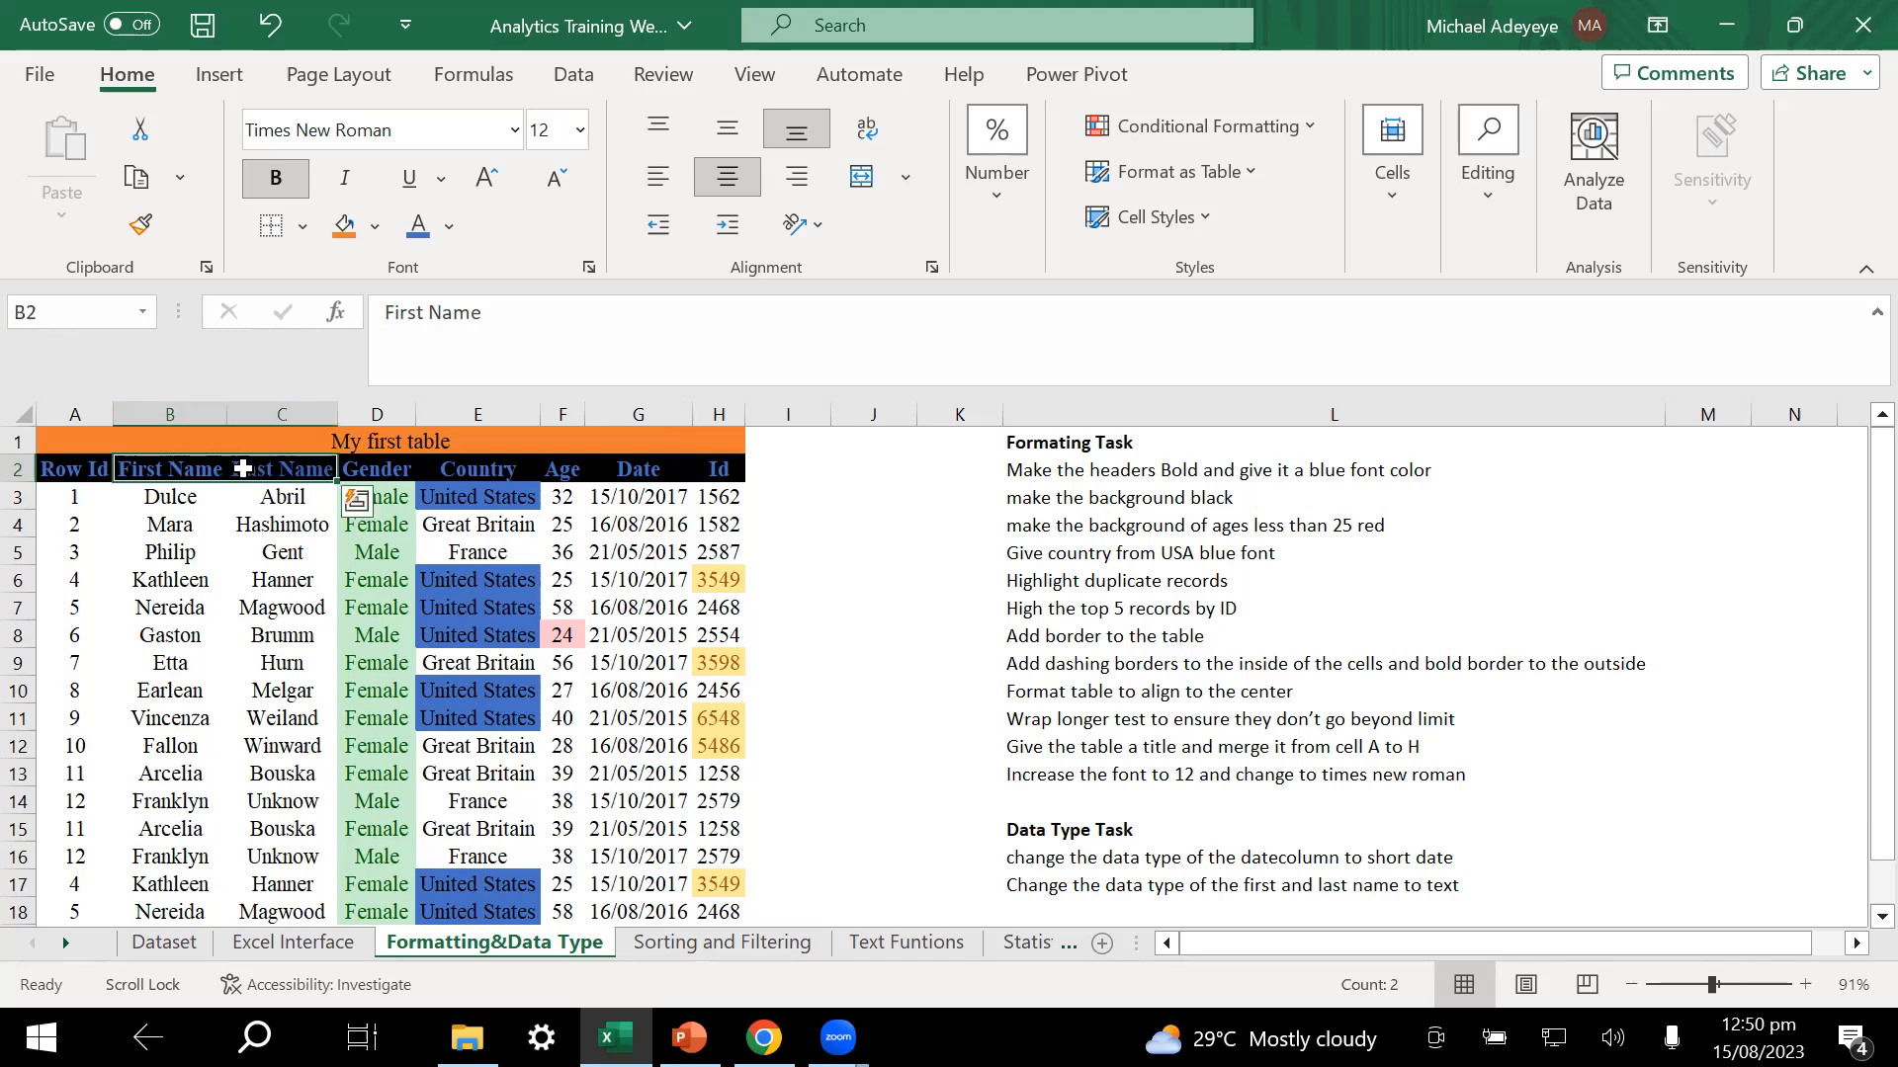
{"action": "key", "text": "ctrl+shift+Down"}
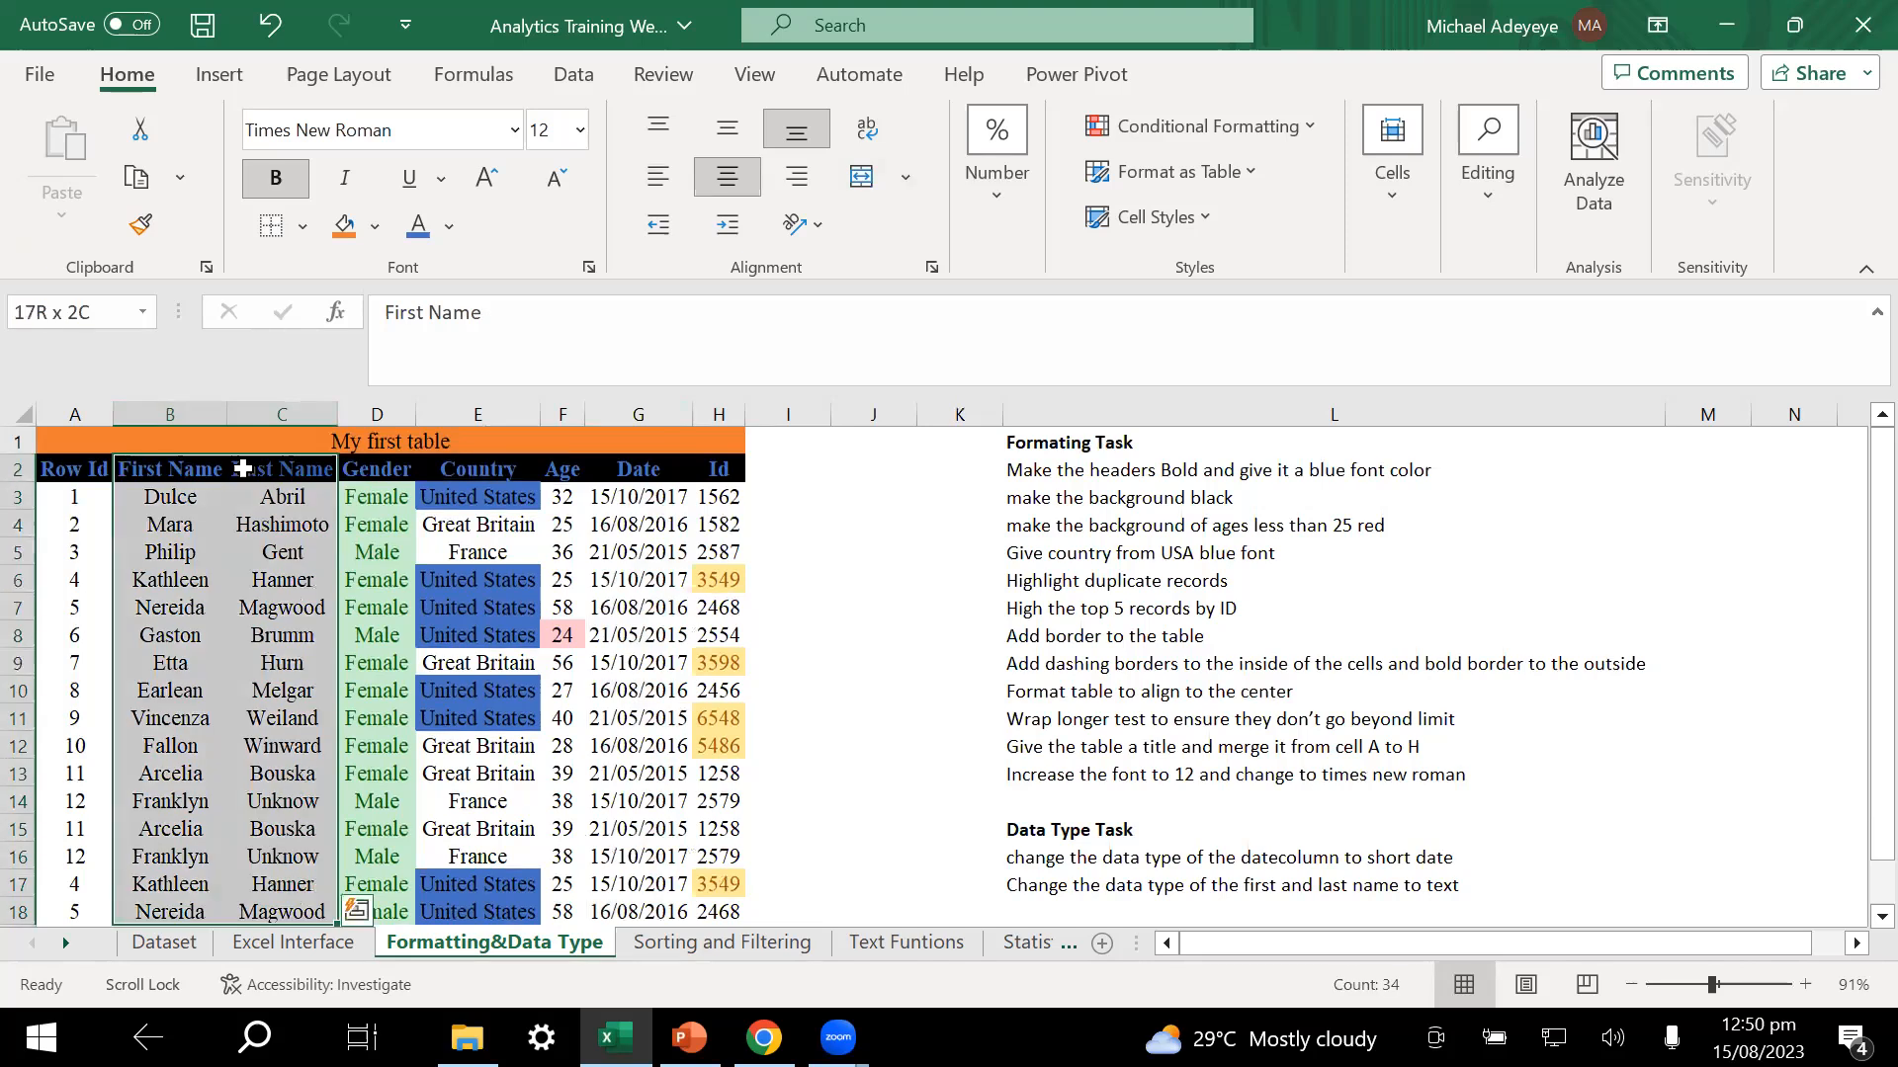
{"action": "scroll", "coordinate": [243, 468], "scroll_direction": "down", "scroll_amount": 2}
{"action": "scroll", "coordinate": [243, 469], "scroll_direction": "up", "scroll_amount": 3}
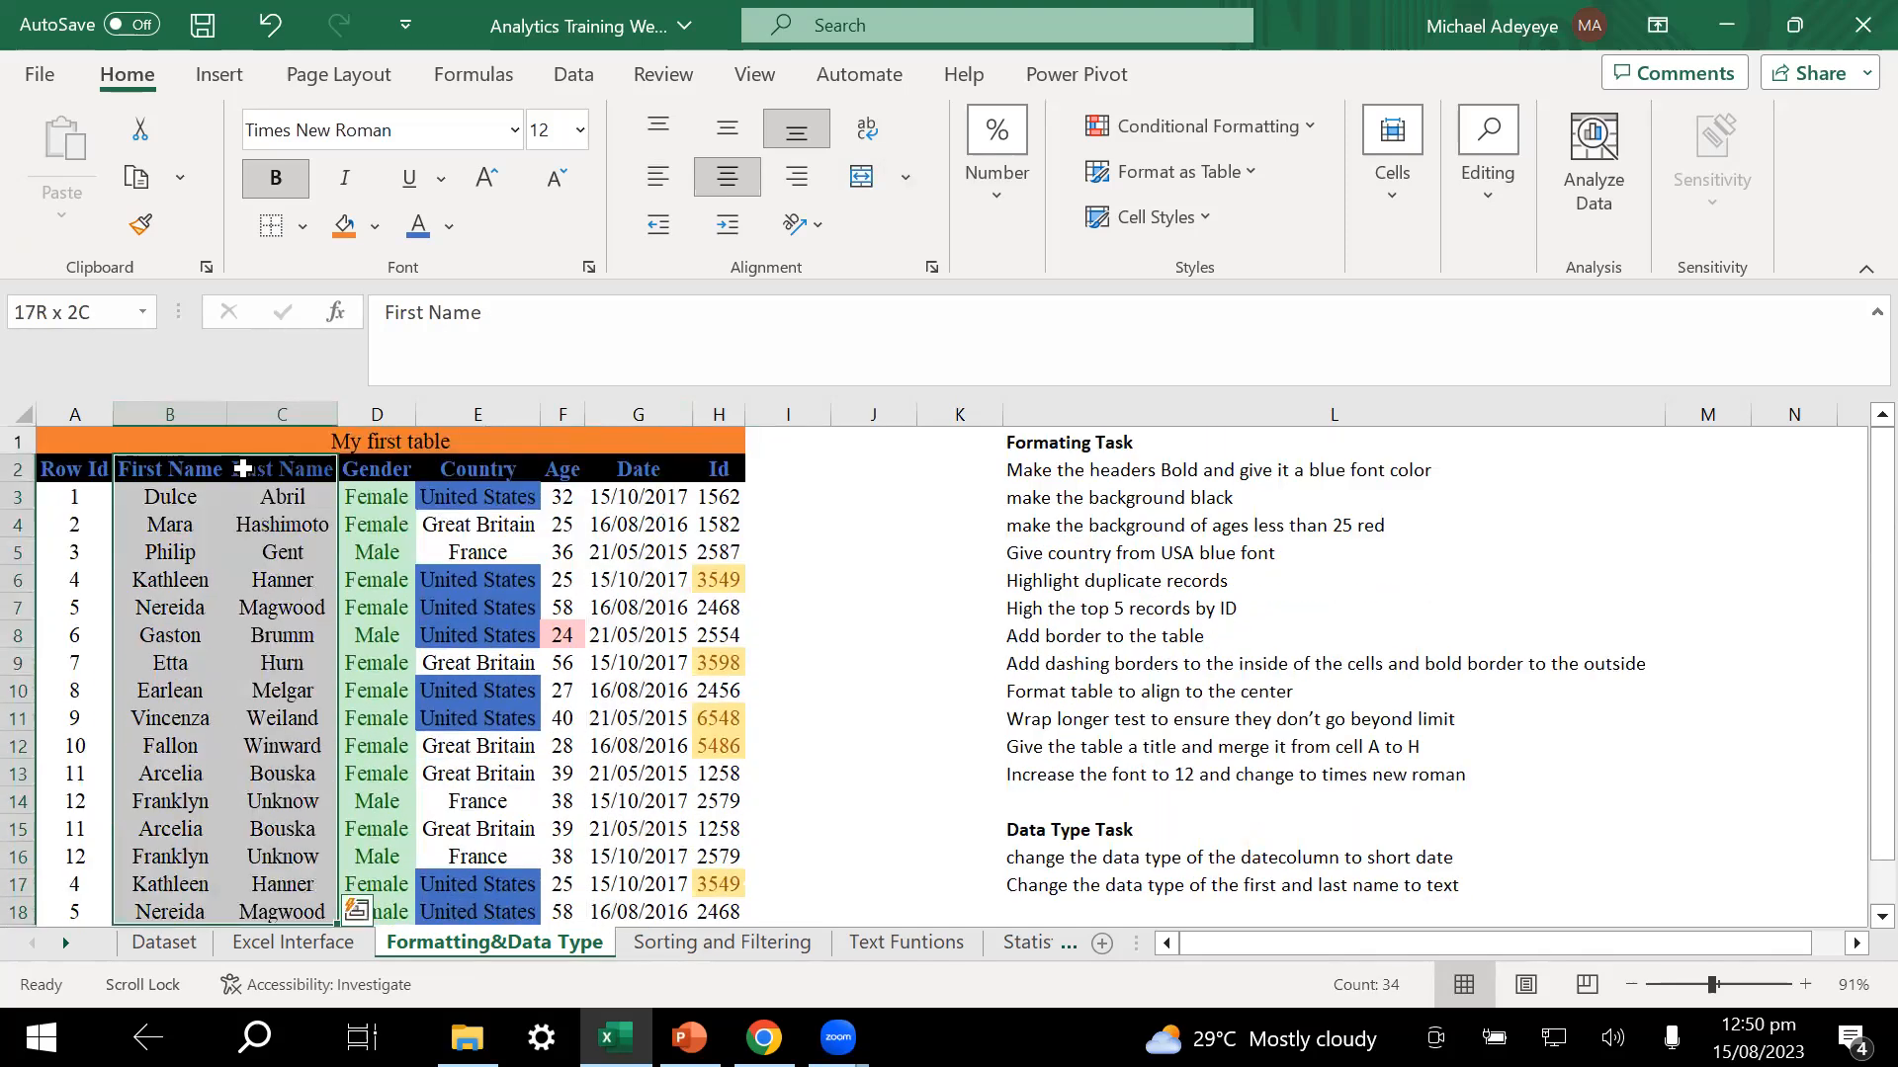
{"action": "scroll", "coordinate": [244, 471], "scroll_direction": "down", "scroll_amount": 3}
{"action": "scroll", "coordinate": [239, 511], "scroll_direction": "up", "scroll_amount": 2}
{"action": "scroll", "coordinate": [239, 511], "scroll_direction": "up", "scroll_amount": 3}
{"action": "scroll", "coordinate": [239, 511], "scroll_direction": "down", "scroll_amount": 1}
{"action": "scroll", "coordinate": [239, 511], "scroll_direction": "up", "scroll_amount": 1}
{"action": "left_click", "coordinate": [1016, 190]}
{"action": "left_click", "coordinate": [1145, 313]}
{"action": "scroll", "coordinate": [1077, 838], "scroll_direction": "down", "scroll_amount": 2}
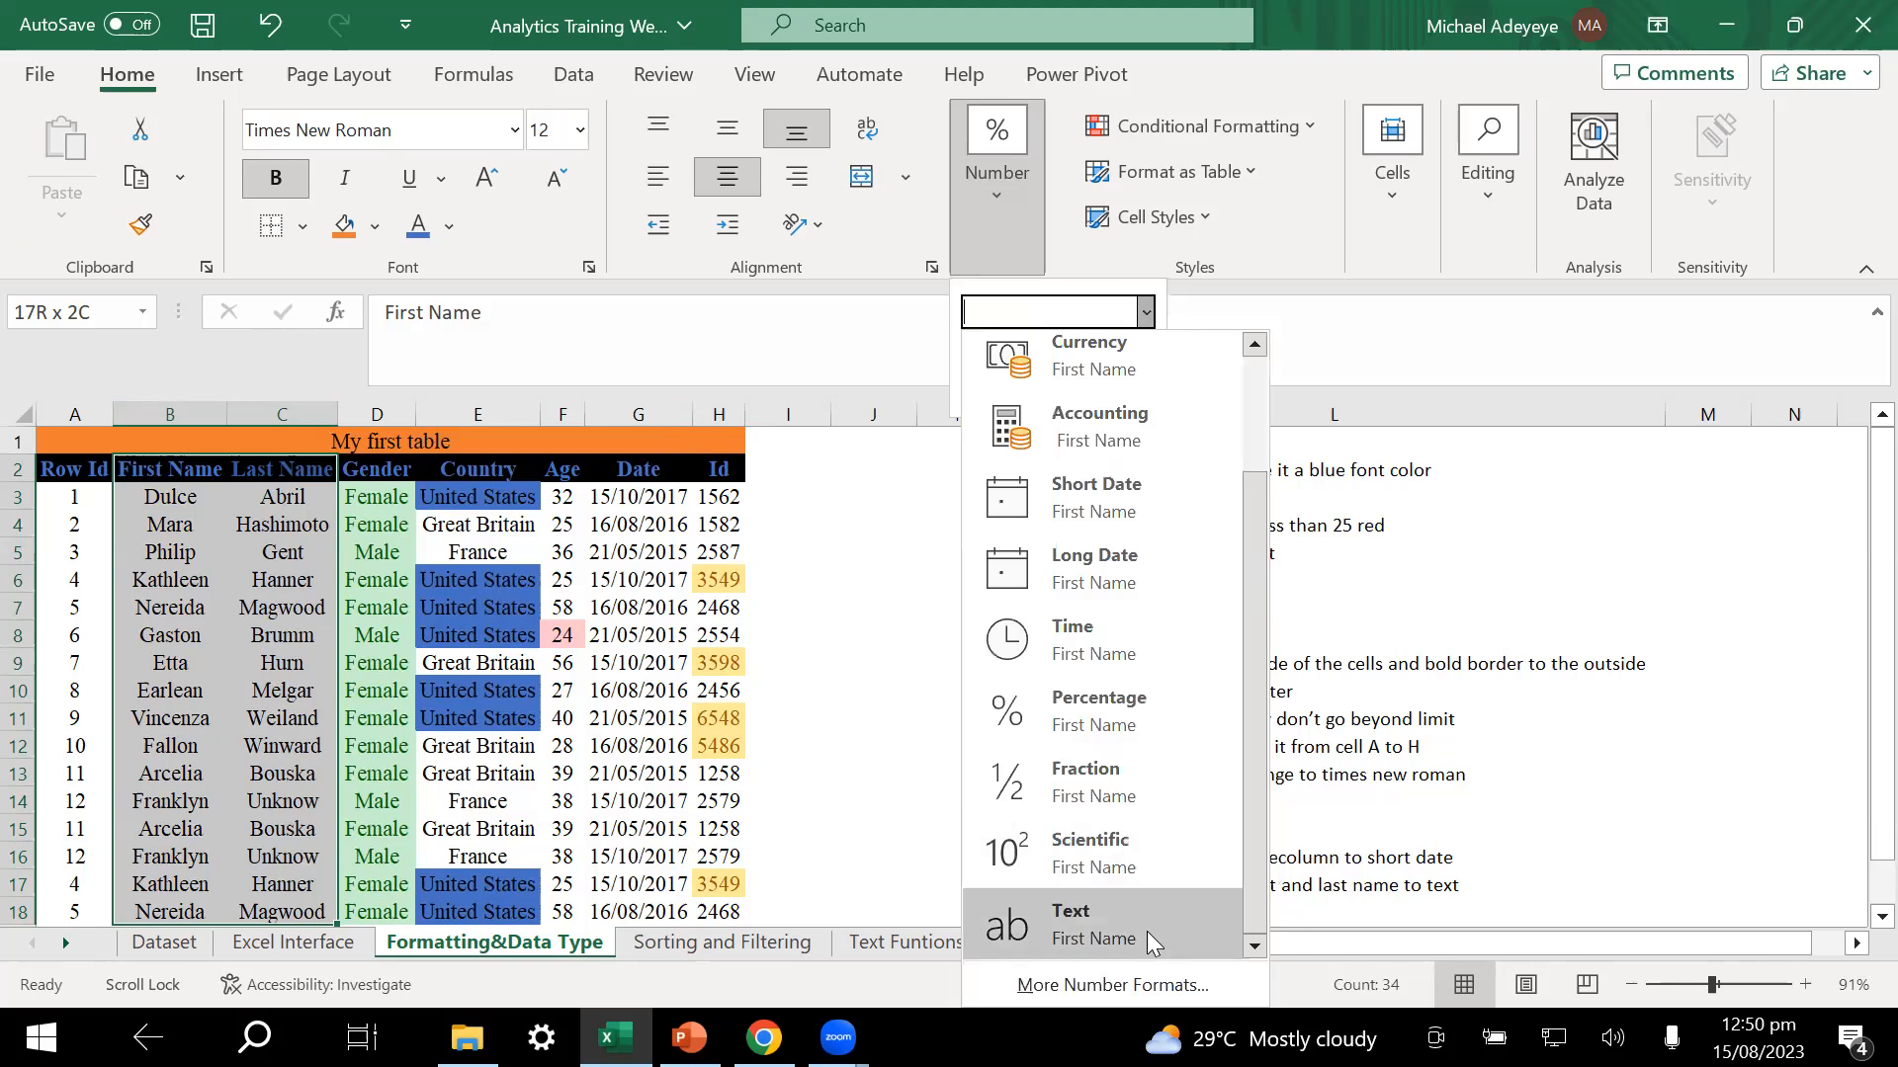
{"action": "left_click", "coordinate": [1097, 944]}
{"action": "key", "text": "Escape"}
{"action": "scroll", "coordinate": [514, 697], "scroll_direction": "down", "scroll_amount": 3}
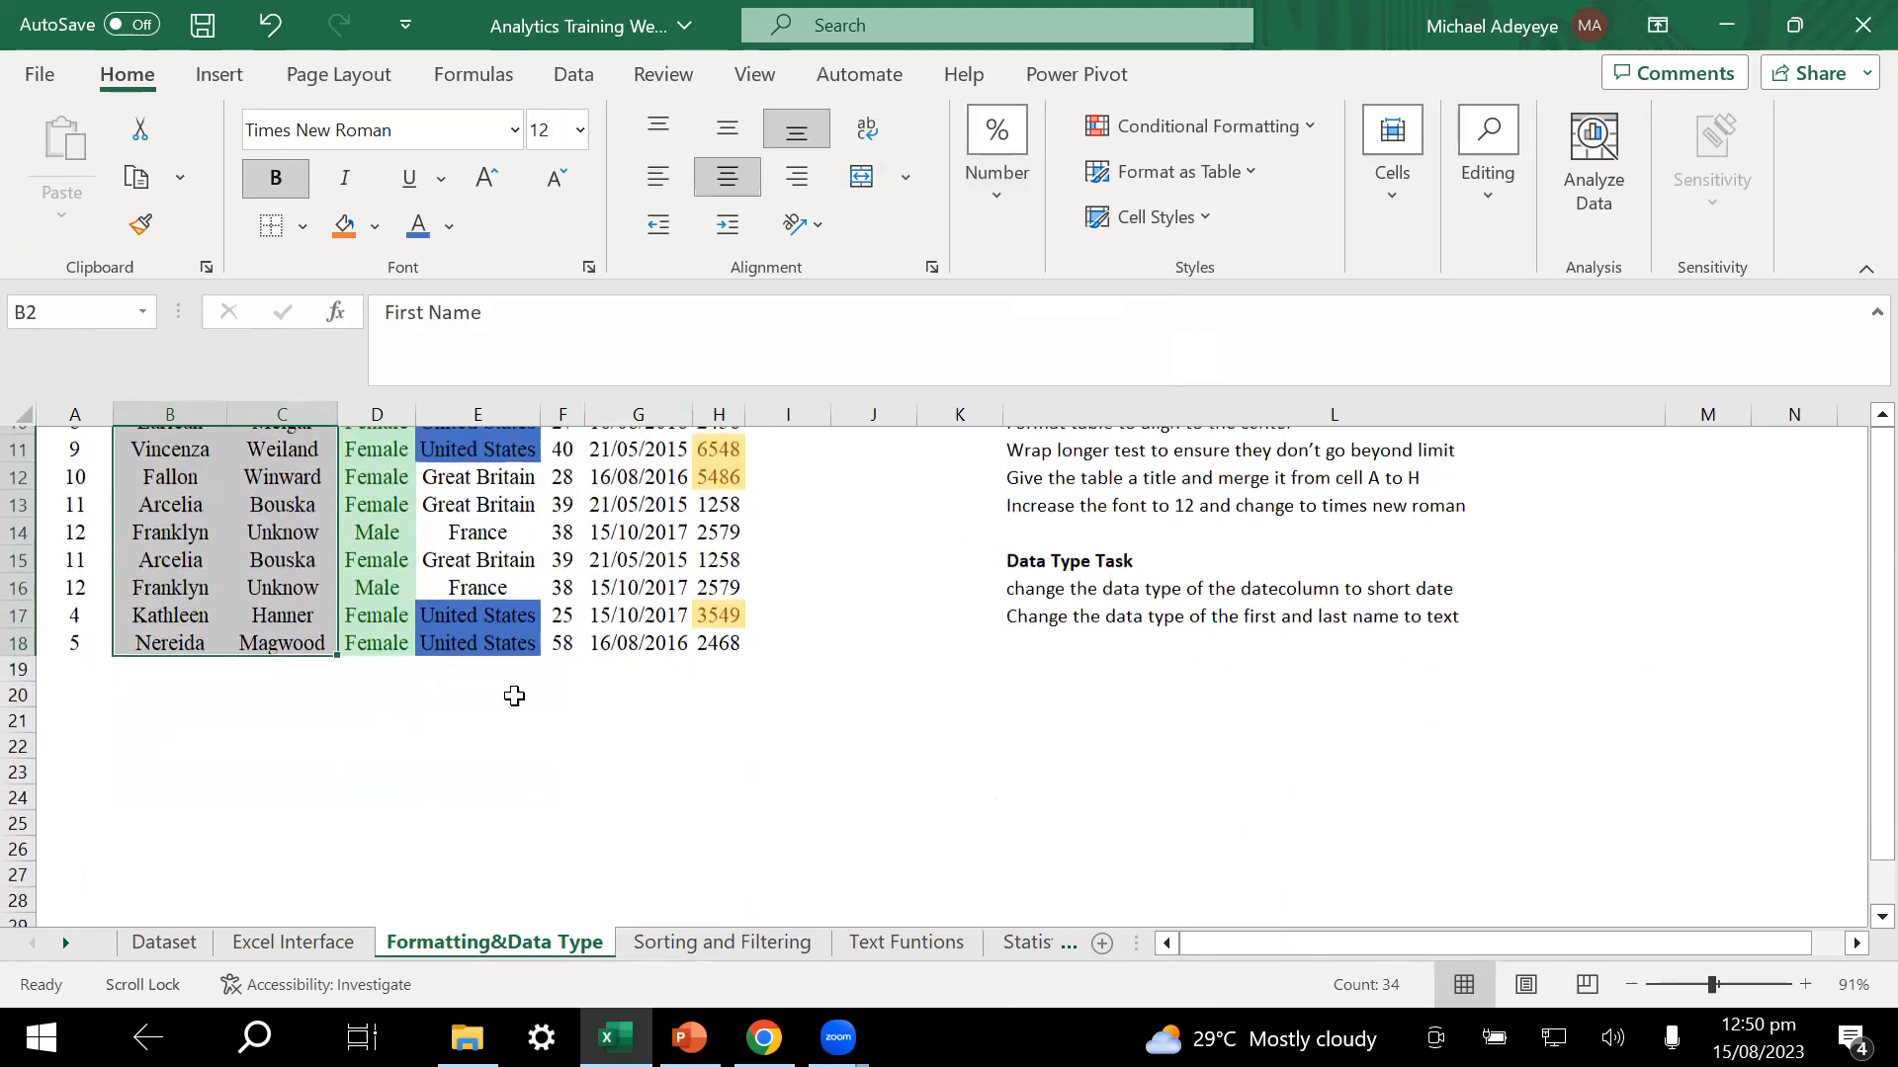
{"action": "left_click", "coordinate": [556, 682]}
{"action": "left_click", "coordinate": [825, 699]}
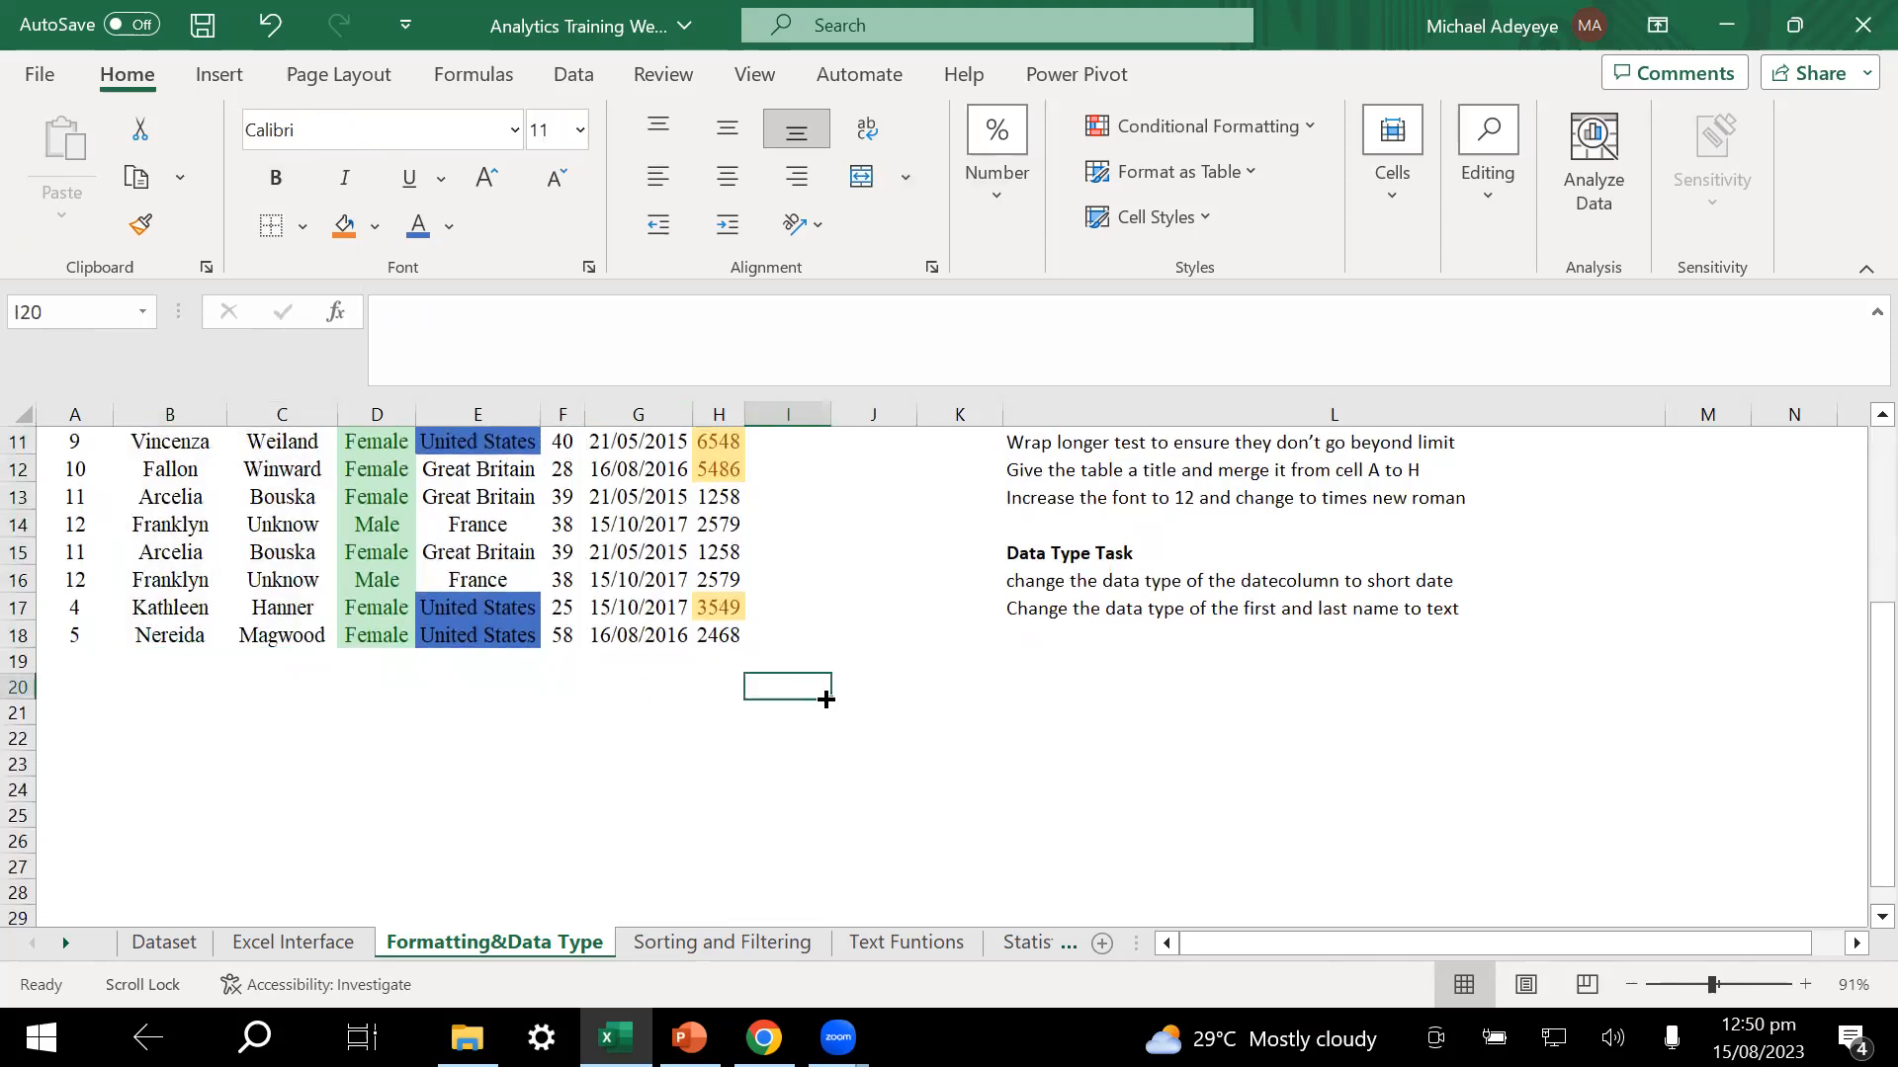
{"action": "left_click", "coordinate": [933, 657]}
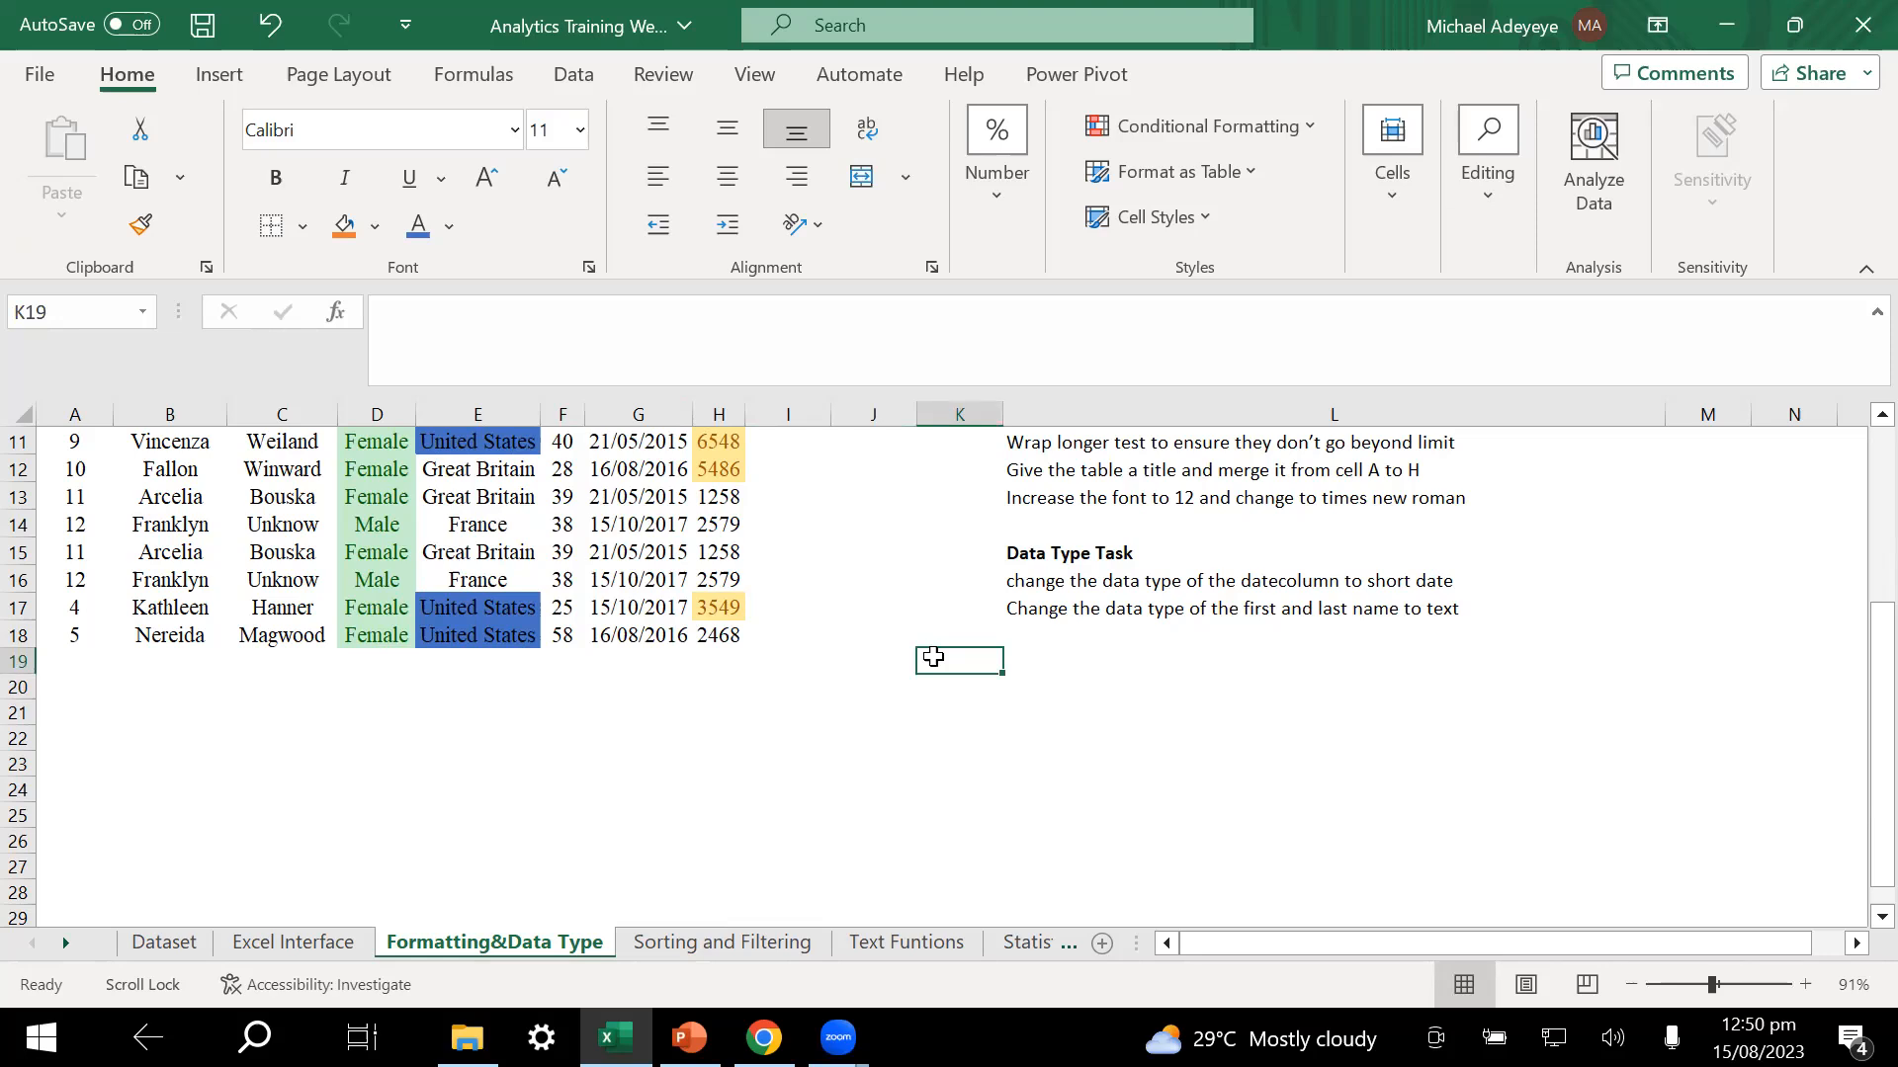
{"action": "left_click", "coordinate": [820, 638]}
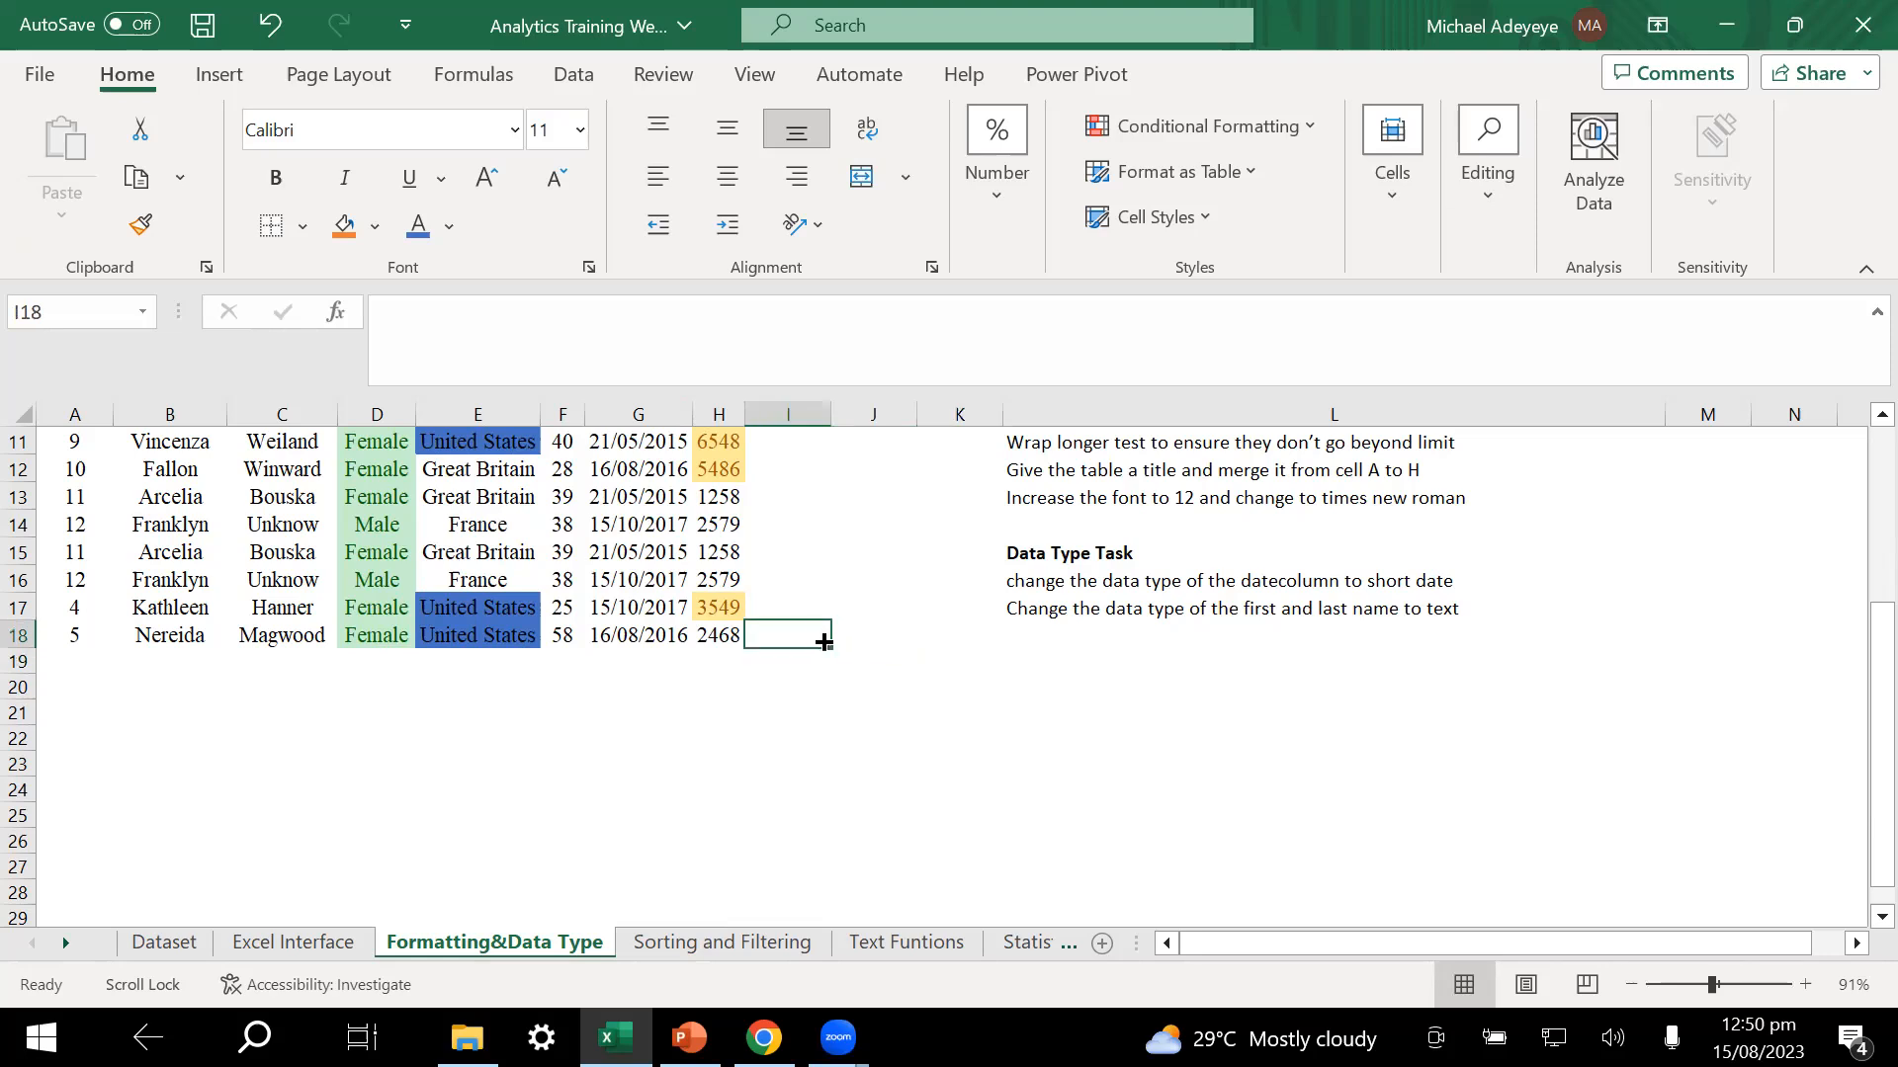
{"action": "left_click", "coordinate": [1034, 685]}
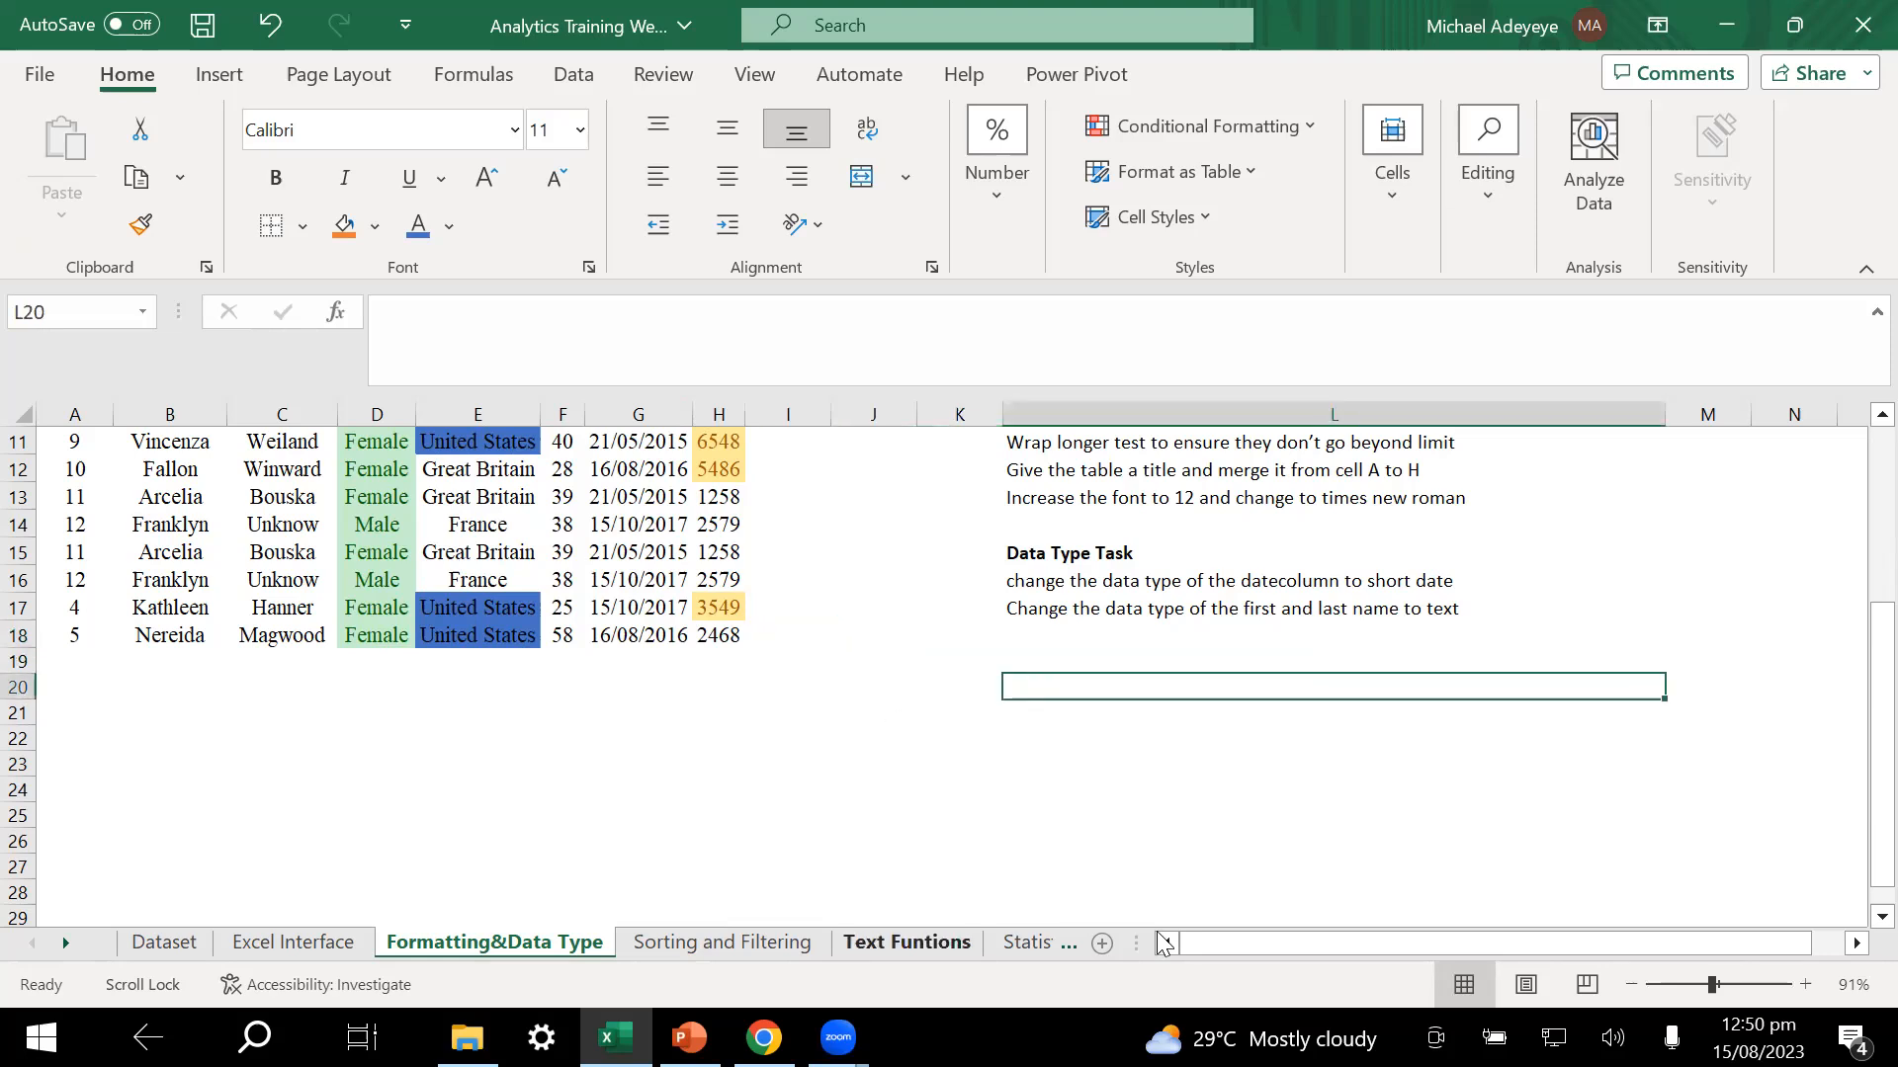